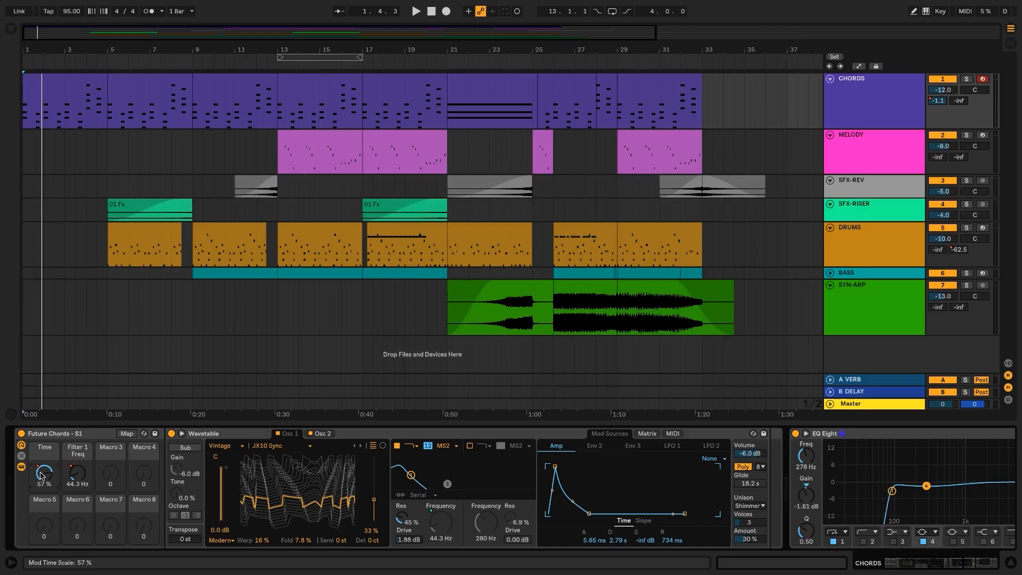
Step: Play the finished arrangement and examine the automation curves across the tracks
key("space")
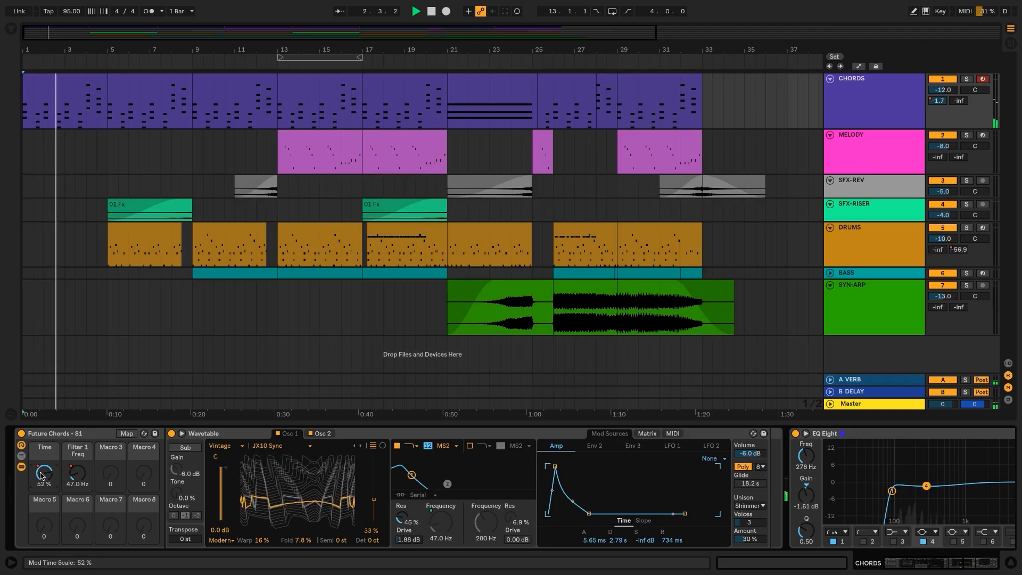
key("a")
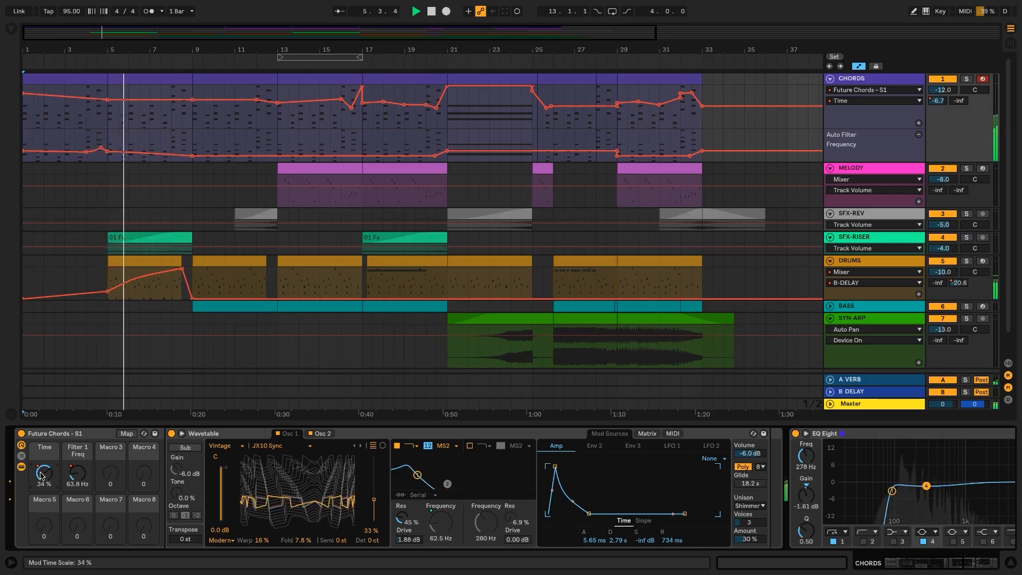
key("a")
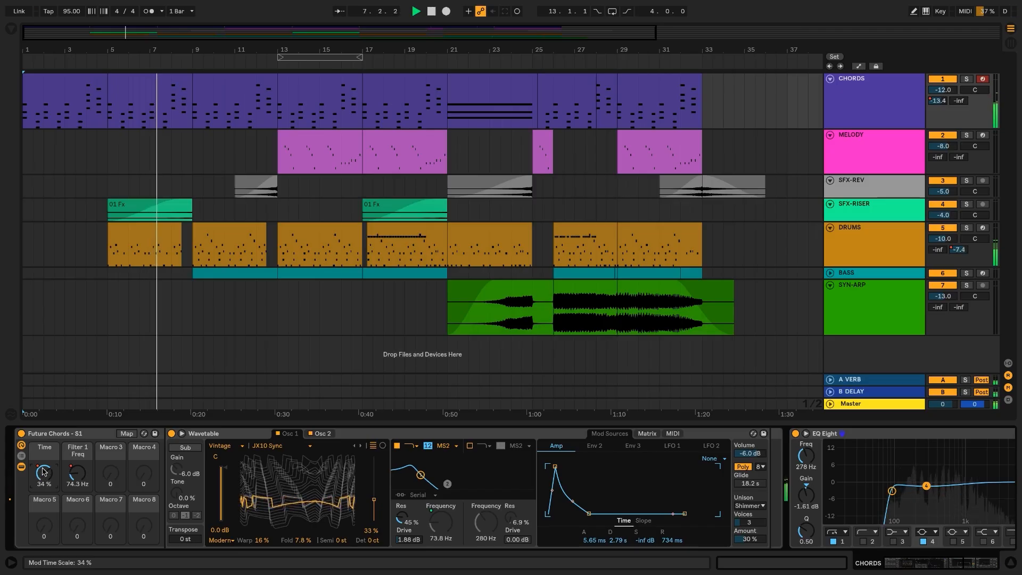
Step: Examine the device chains of the DRUMS, MELODY and CHORDS tracks during playback, with the BASS track unfolded
left_click(865, 226)
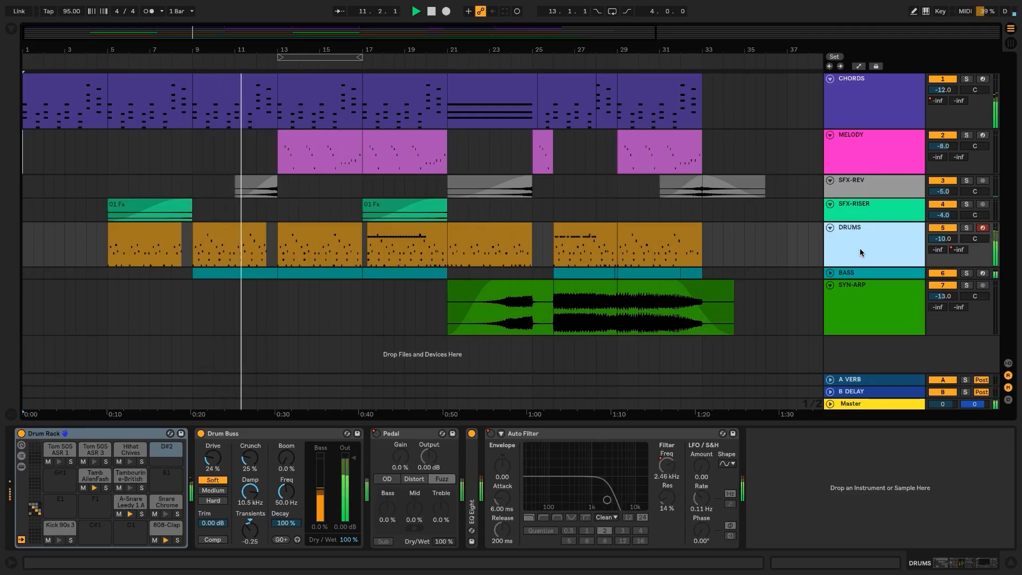
left_click(831, 273)
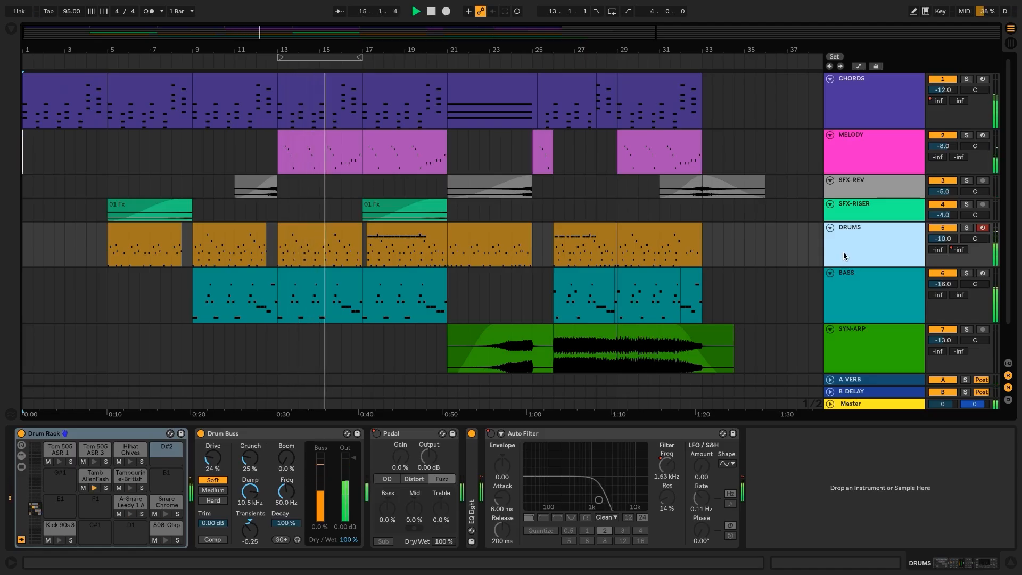
left_click(880, 138)
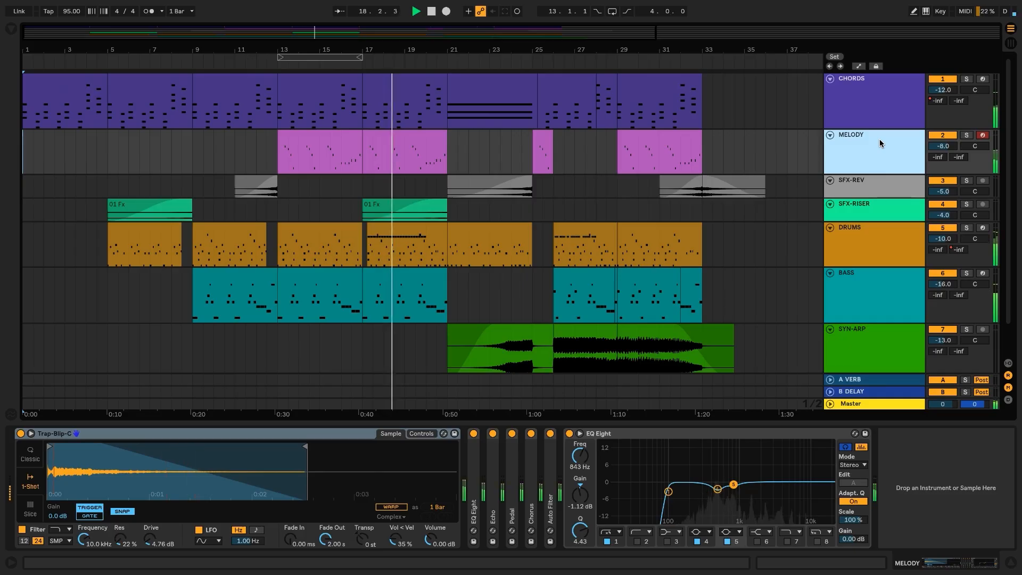
left_click(880, 112)
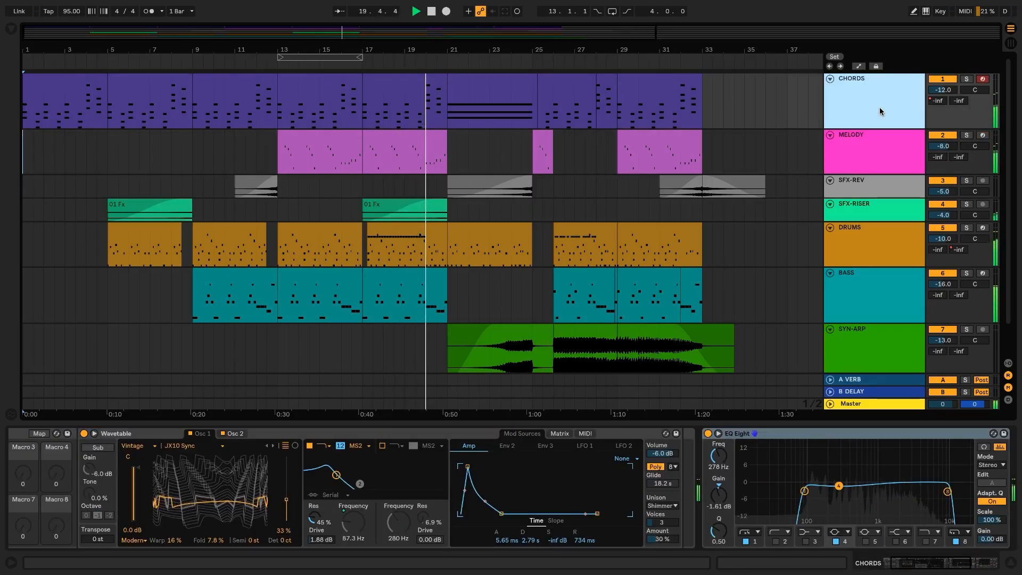
Step: Review the CHORDS track's automation and the start of its device chain, fold the BASS and DRUMS tracks, and stop playback
key("a")
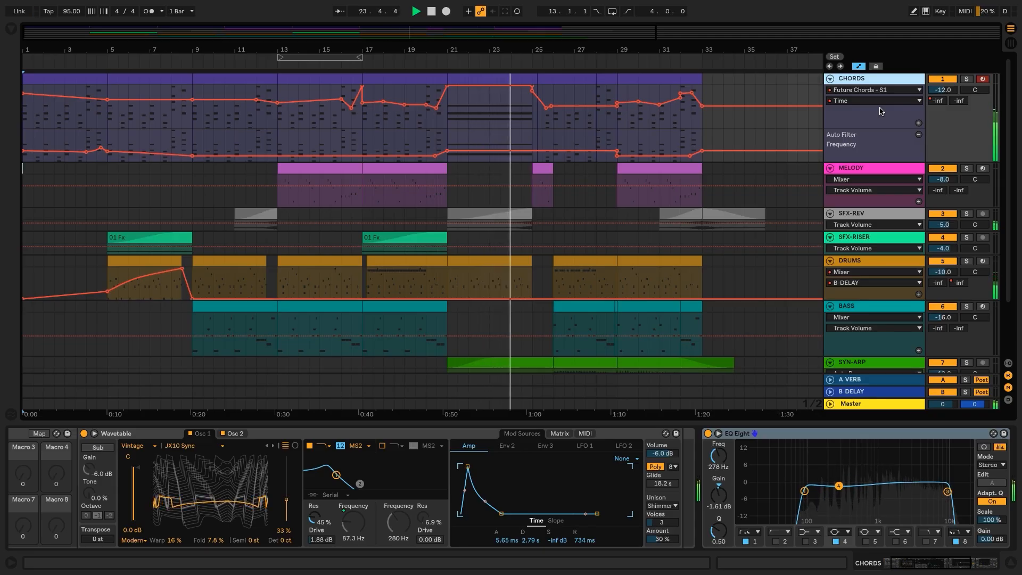
key("a")
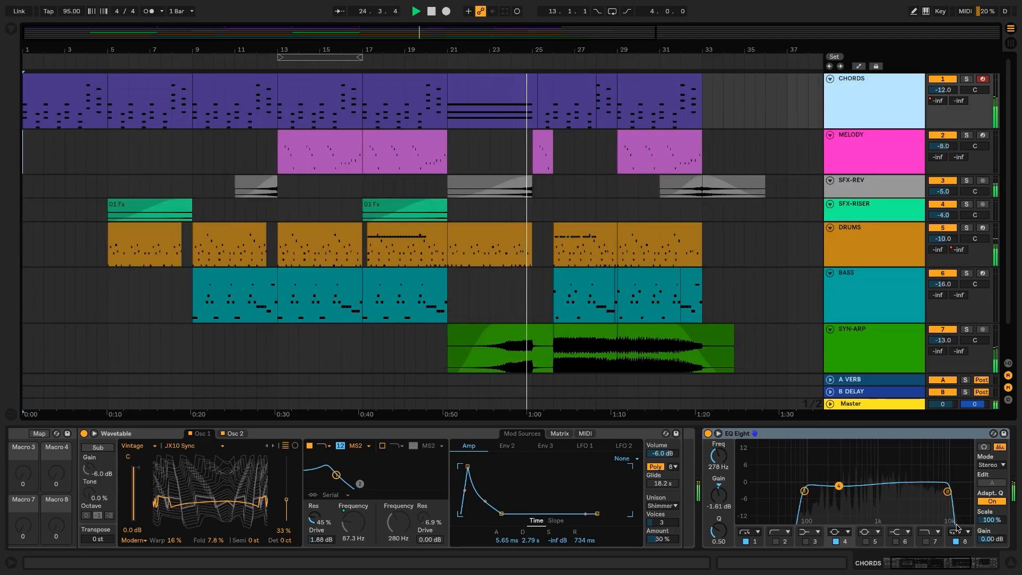
left_click_drag(954, 561, 922, 563)
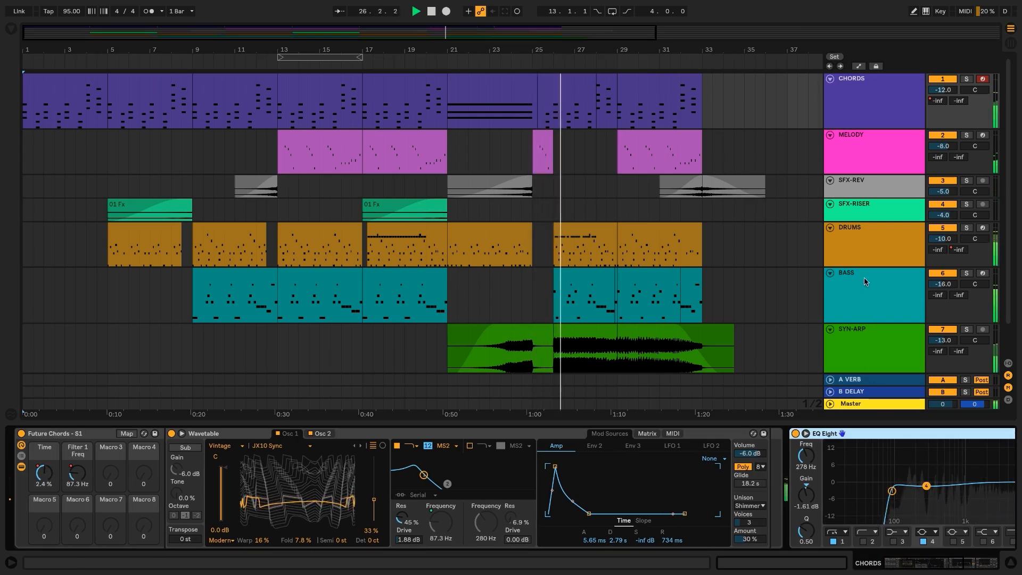
left_click(830, 275)
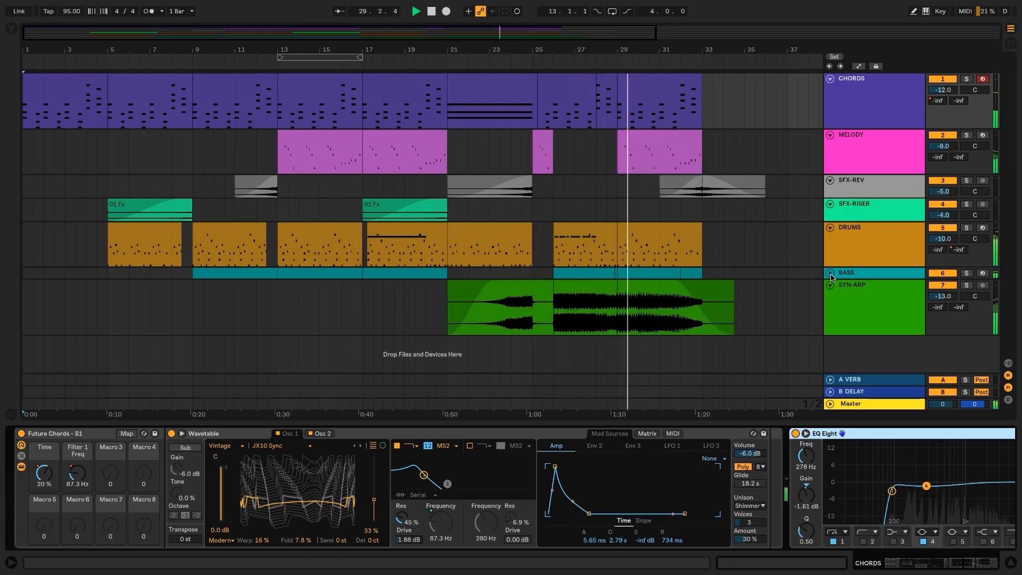
left_click(830, 227)
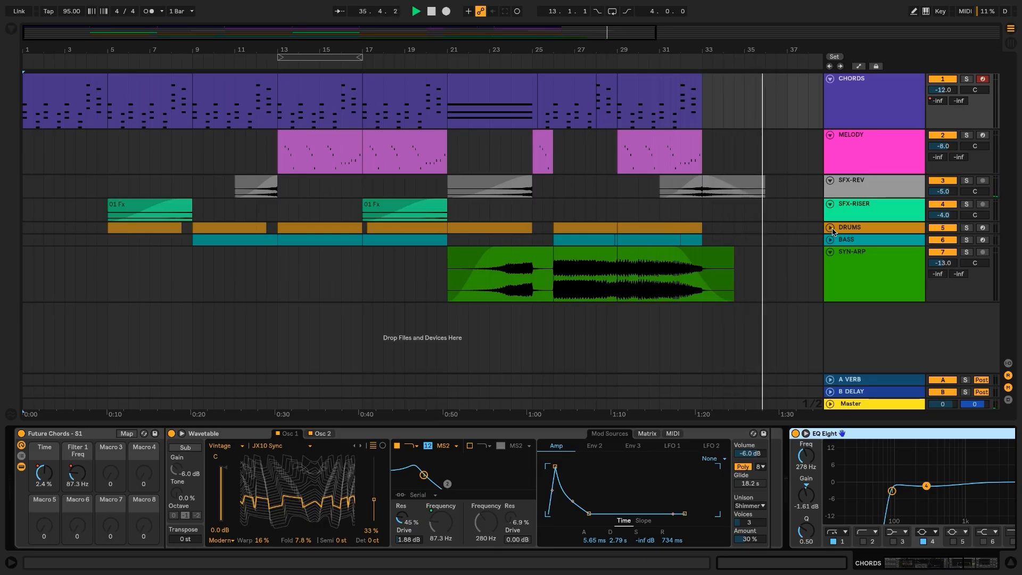
key("space")
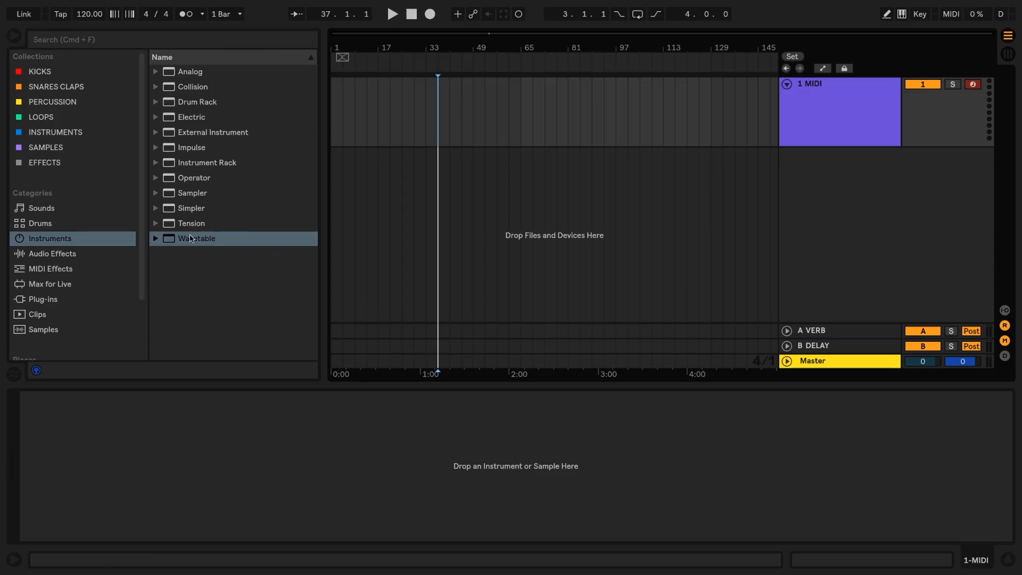
Step: Load the Wavetable instrument onto the MIDI track and set the project tempo to 95 BPM
left_click_drag(190, 235, 446, 116)
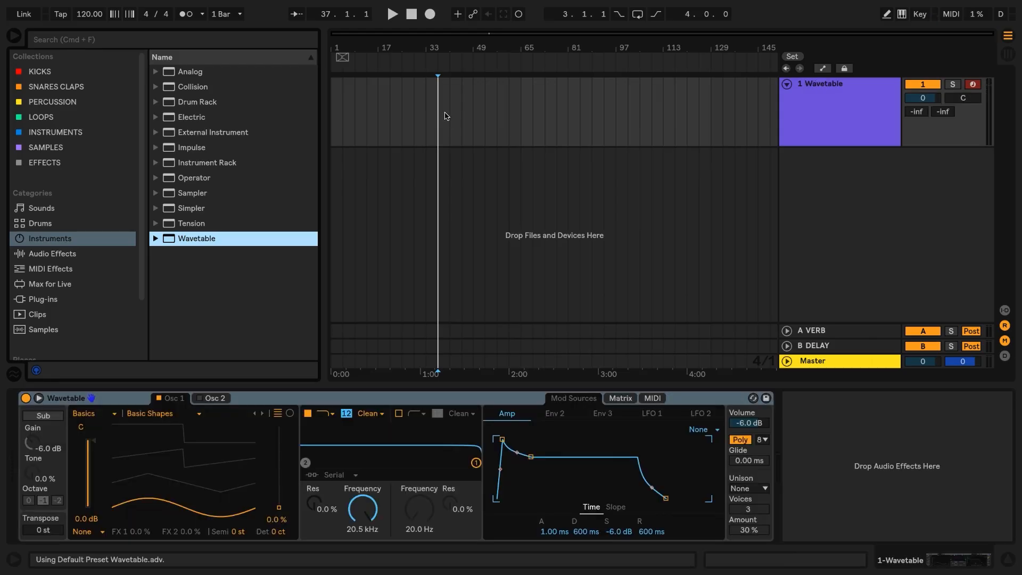
left_click(87, 18)
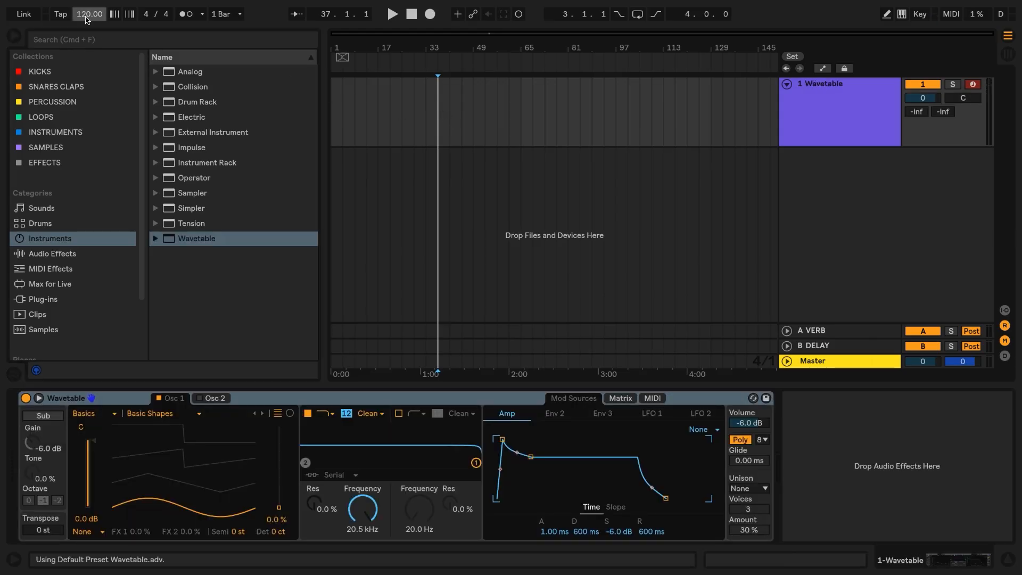
type("95")
key("Return")
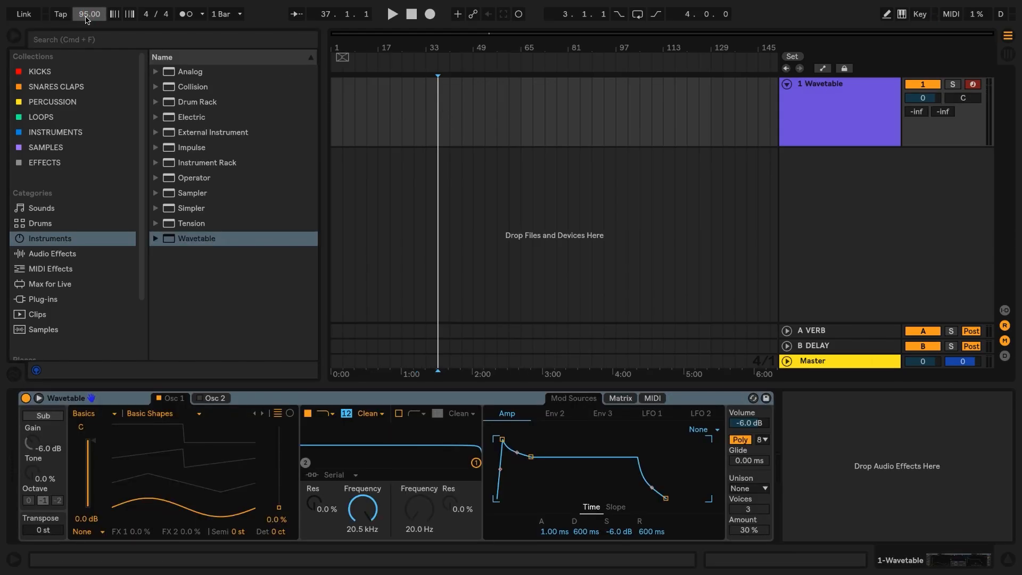
Step: Turn on the metronome, check its count-in settings, and record a chord progression on the Wavetable track starting at bar 33
left_click(186, 16)
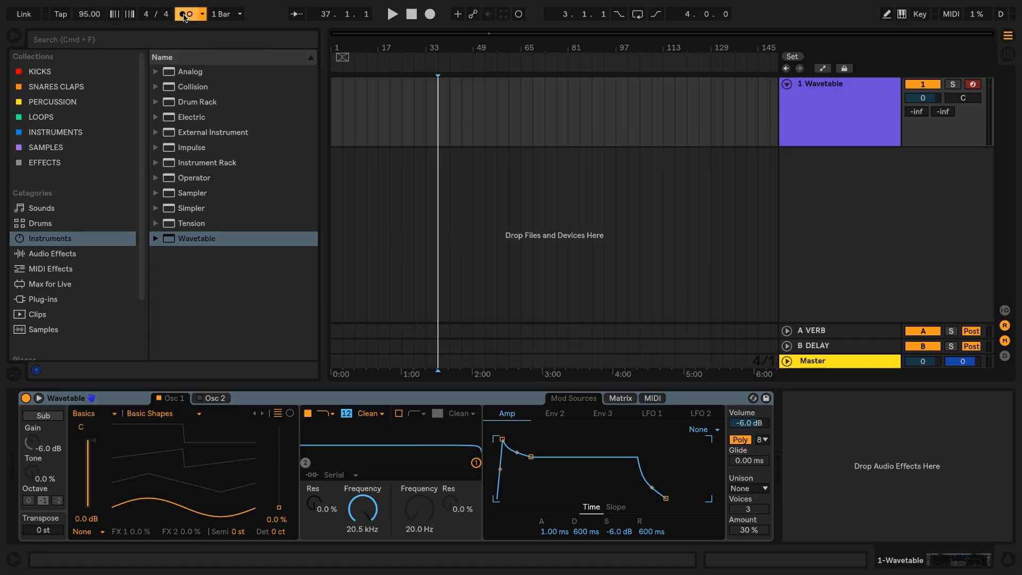
left_click(203, 14)
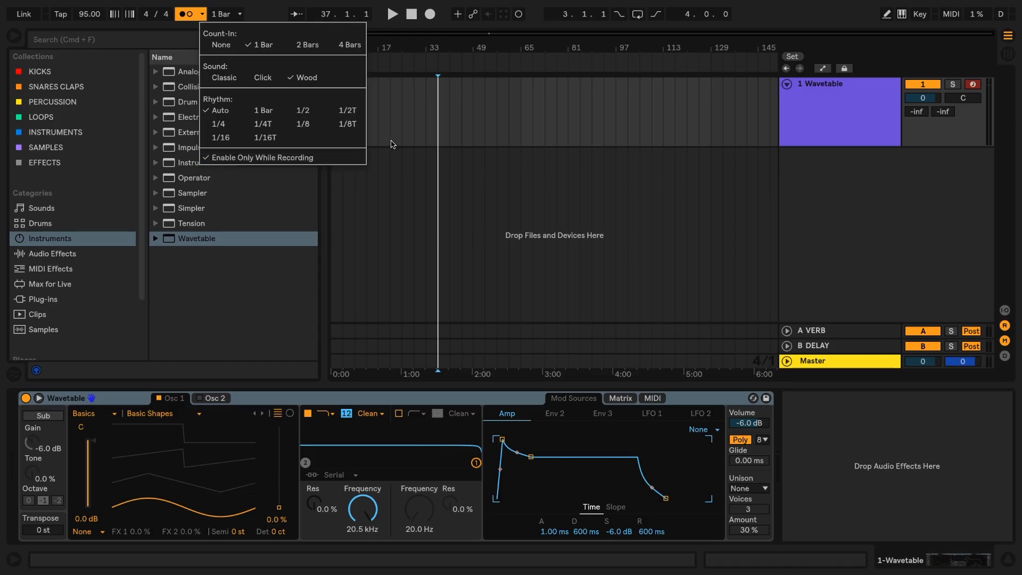
left_click(426, 128)
left_click(426, 128)
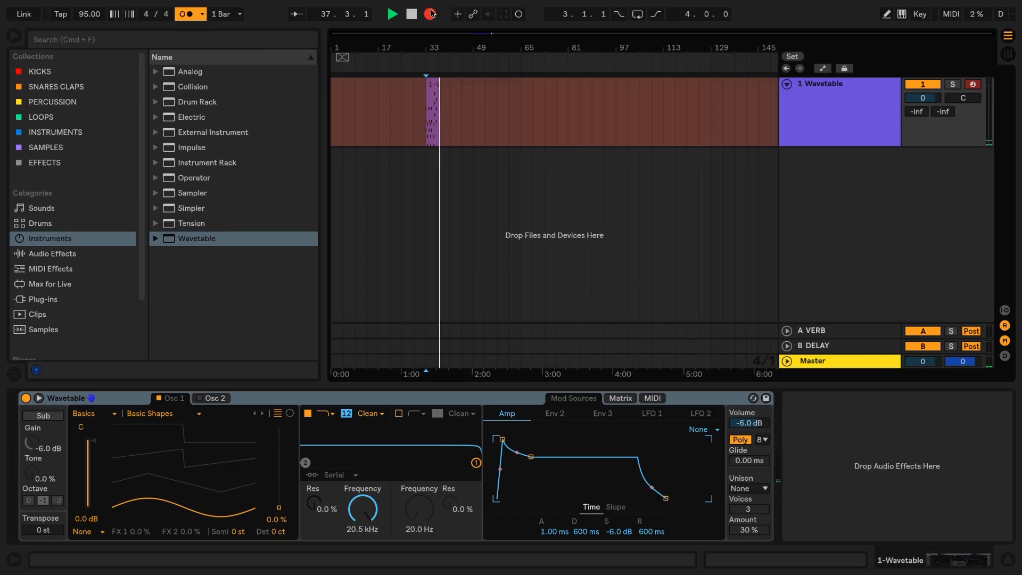
left_click(430, 13)
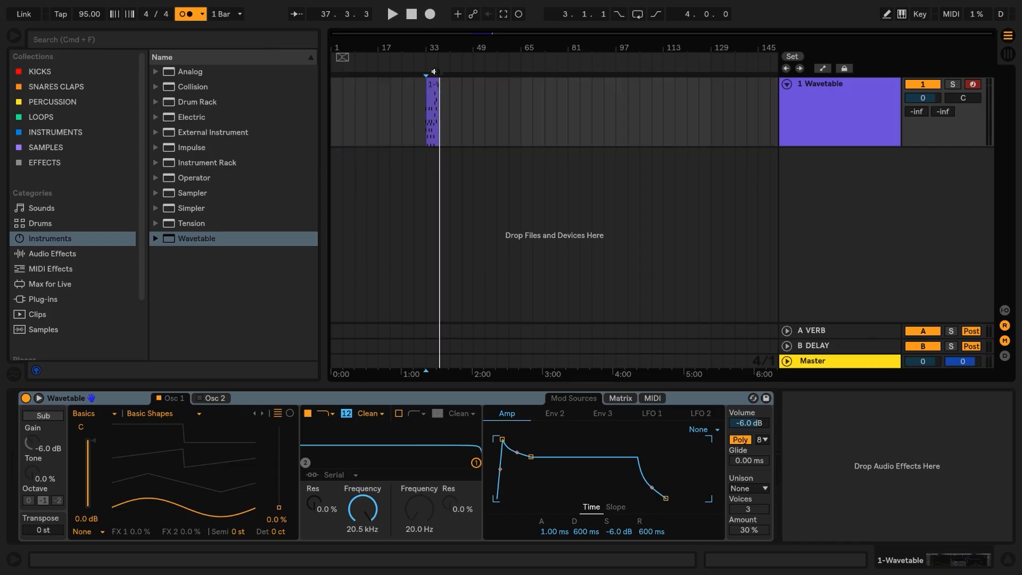
Step: Trim the end of the recorded Wavetable clip to bar 37 so it is four bars long
left_click(435, 88)
key("z")
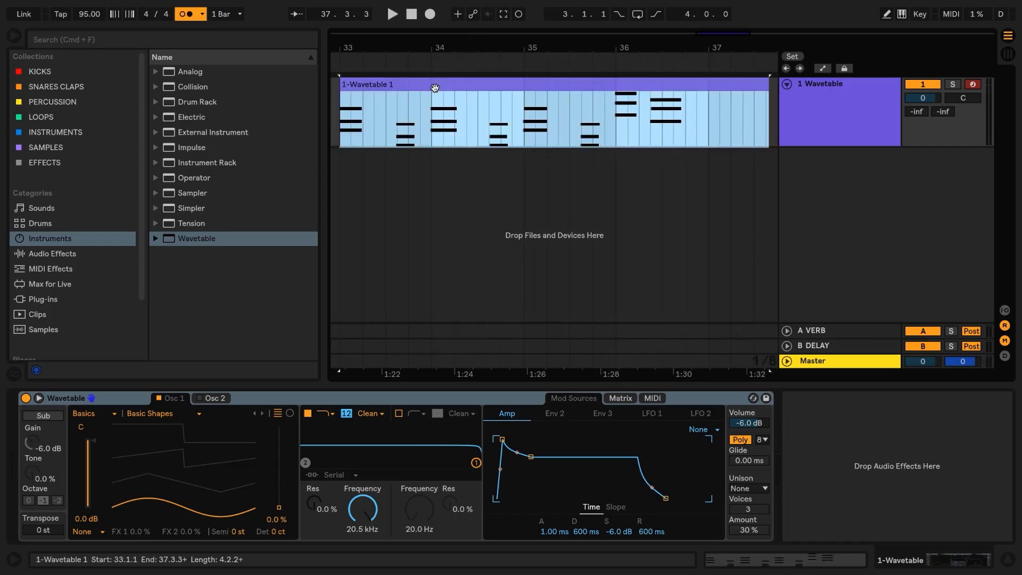
left_click_drag(769, 88, 708, 88)
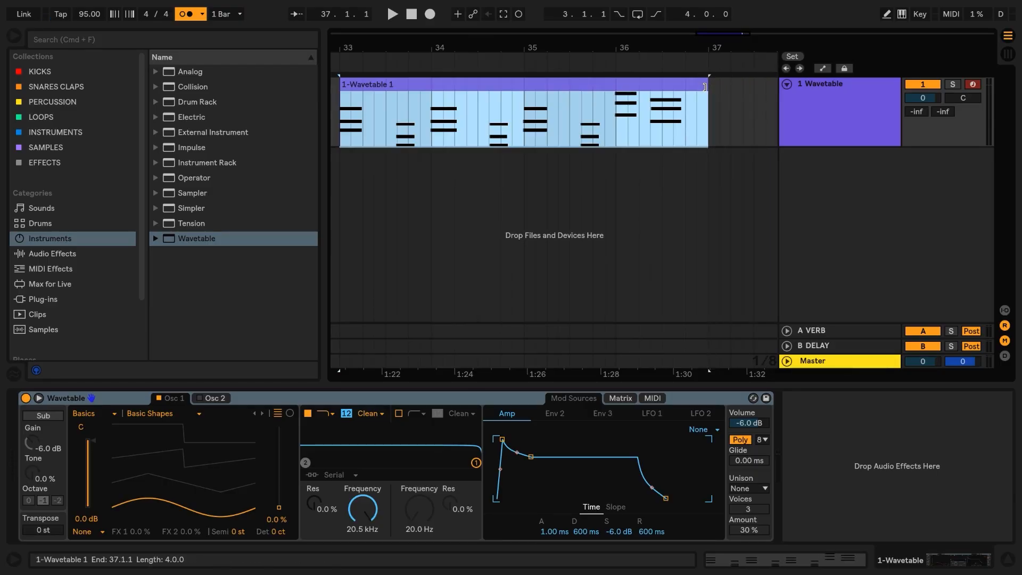
Step: Open the clip's notes and shift the last chord (G3, B3, D4) two sixteenth notes later
double_click(617, 84)
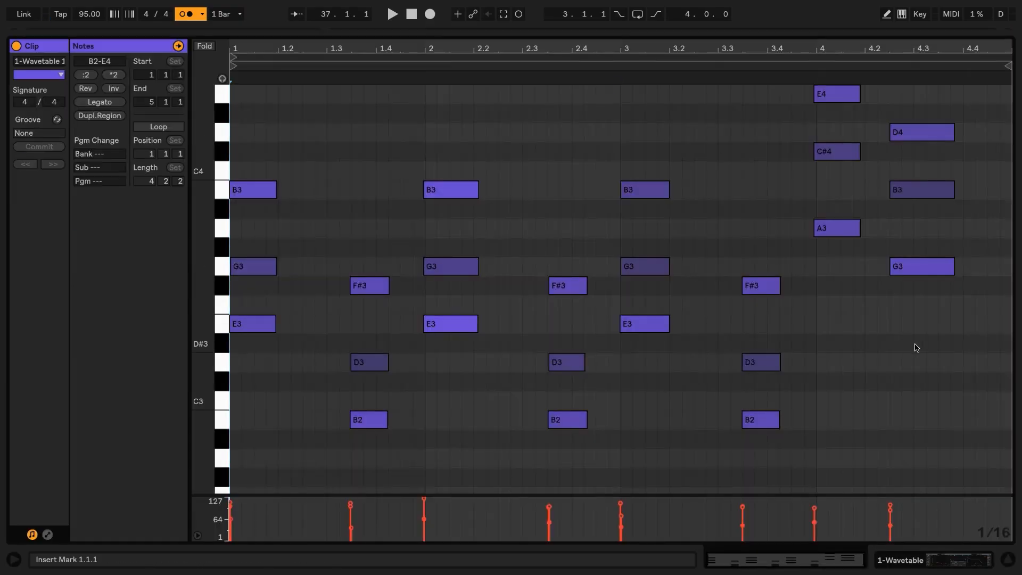
left_click_drag(916, 347, 890, 88)
key("Right")
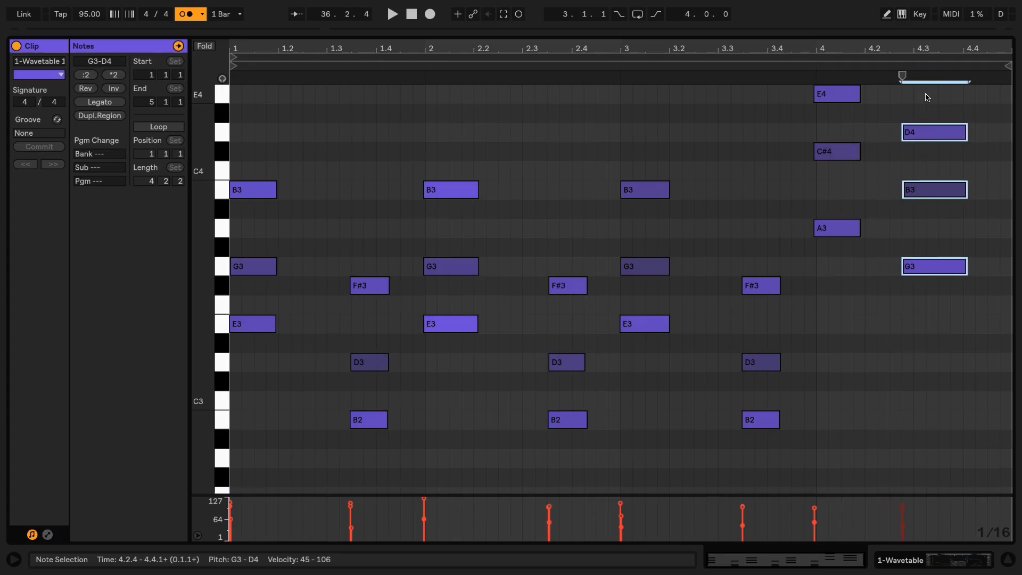
key("Right")
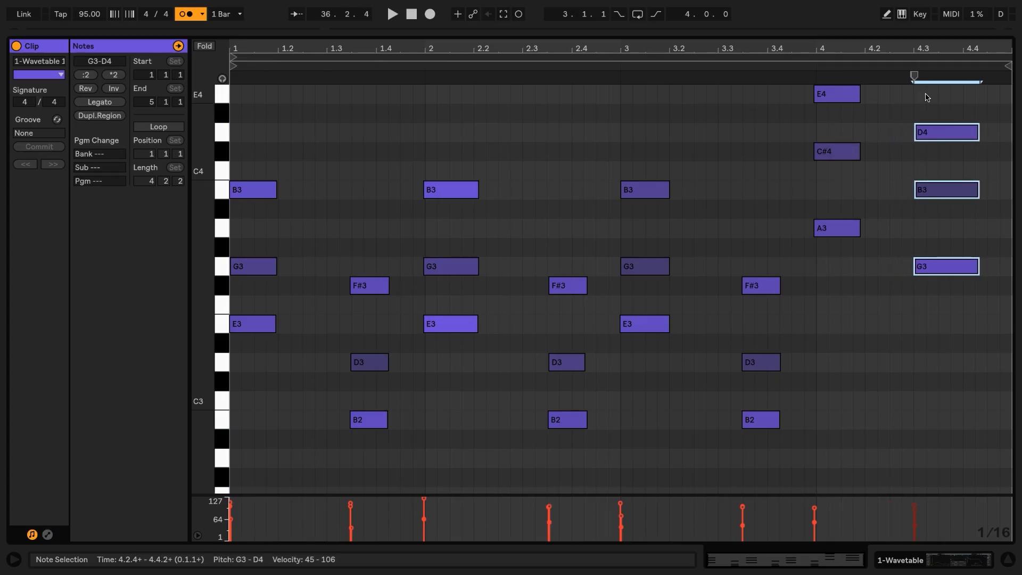
Step: Quantize all notes in the clip and clear the selection
left_click(863, 303)
key("ctrl+a")
key("ctrl+u")
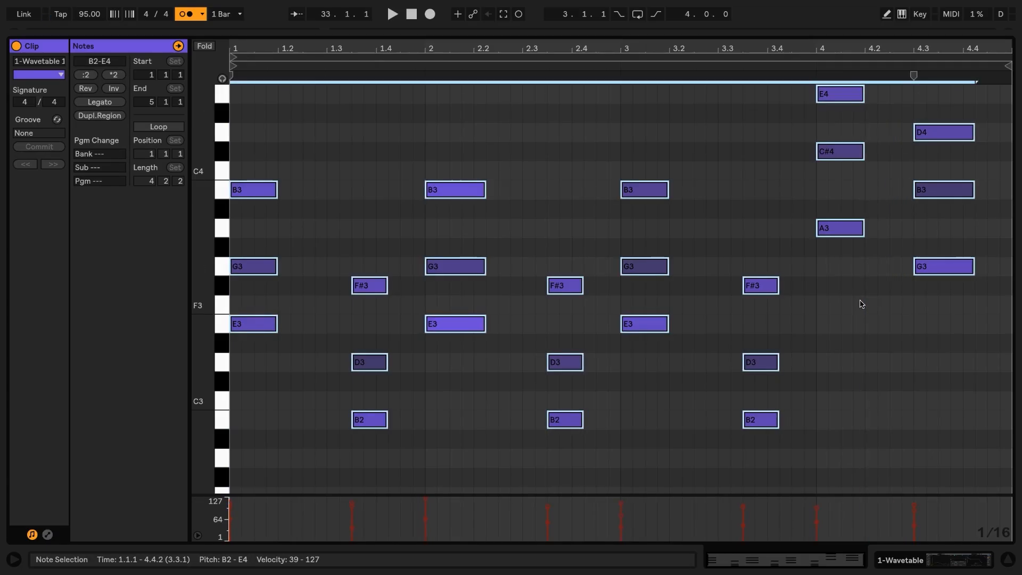
left_click(275, 445)
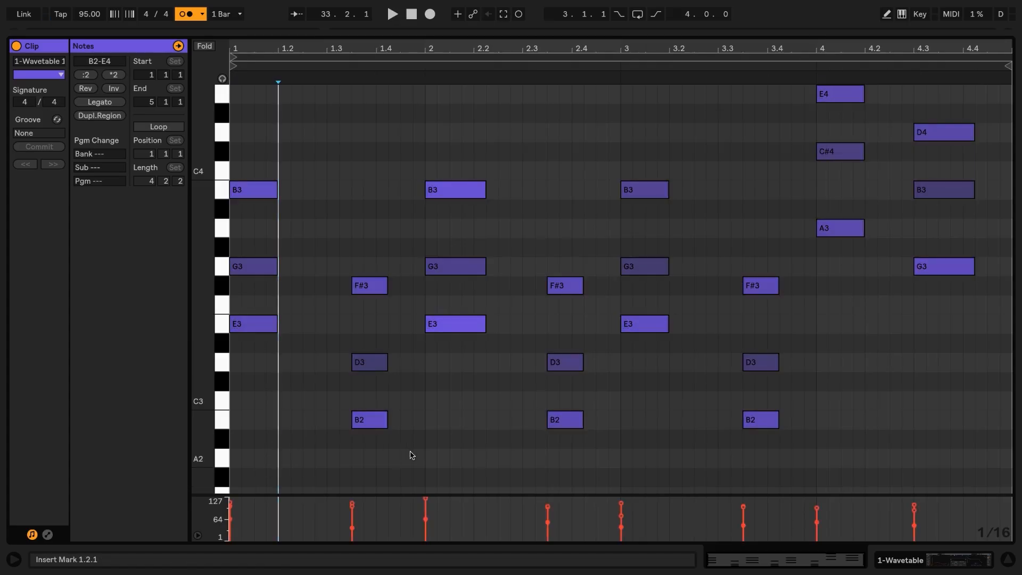
Step: Lengthen each of the three B2, D3, F#3 chords to one full beat
left_click_drag(410, 454, 400, 283)
left_click_drag(574, 466, 592, 286)
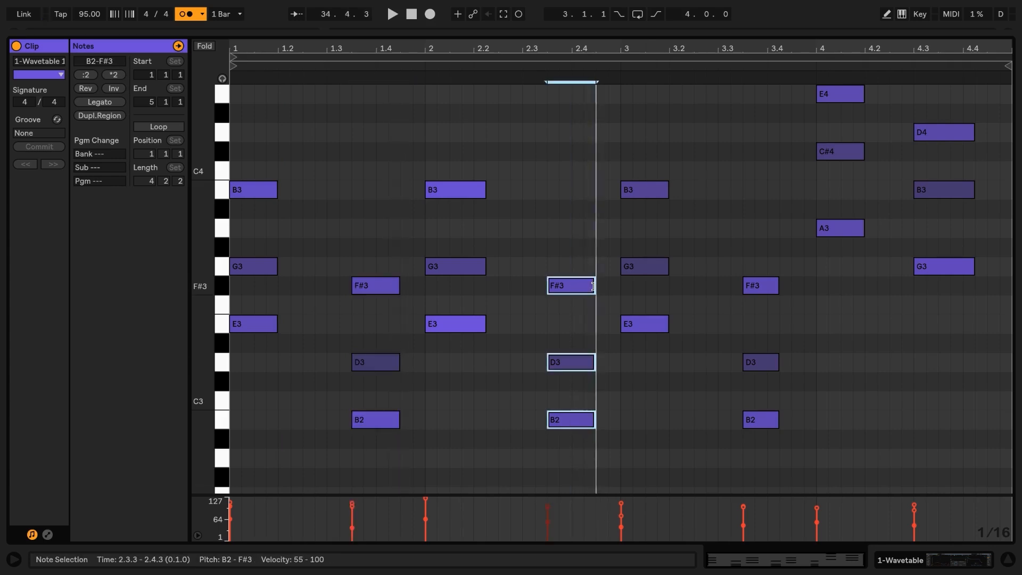
left_click_drag(762, 254, 788, 423)
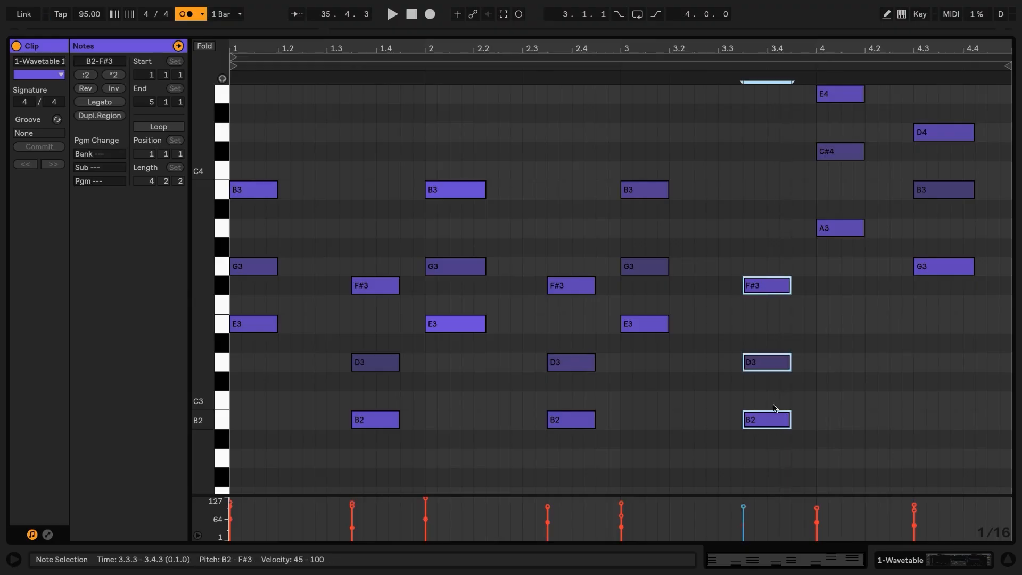
Step: Add an A4 note to the chord at 4.1 and a G4 note to the last chord, matching each chord's length
mouse_move(209, 213)
left_mouse_down()
mouse_move(191, 213)
mouse_move(201, 222)
left_mouse_up()
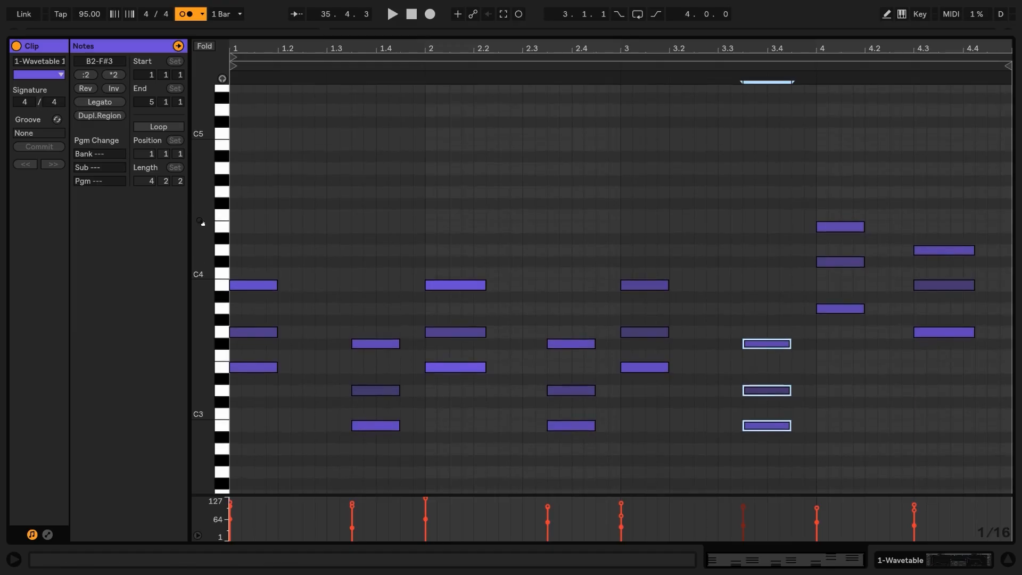
double_click(822, 169)
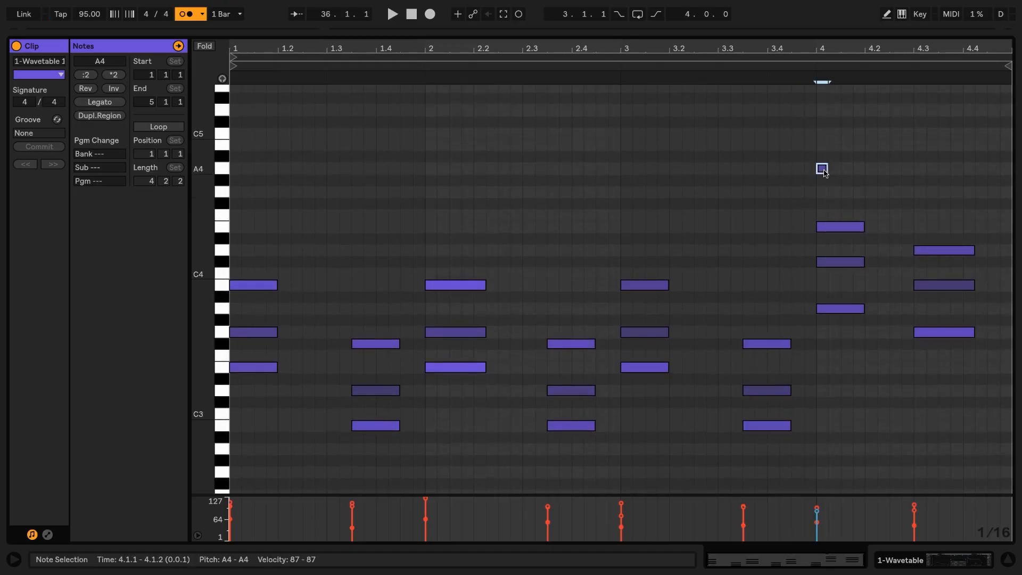
left_click_drag(824, 169, 864, 169)
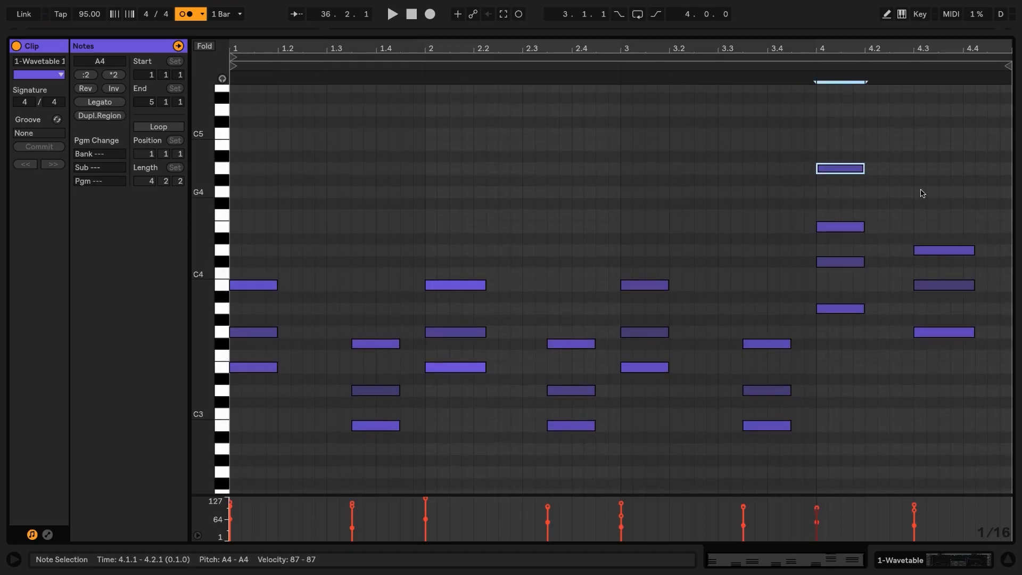
double_click(921, 192)
left_click_drag(922, 192, 978, 193)
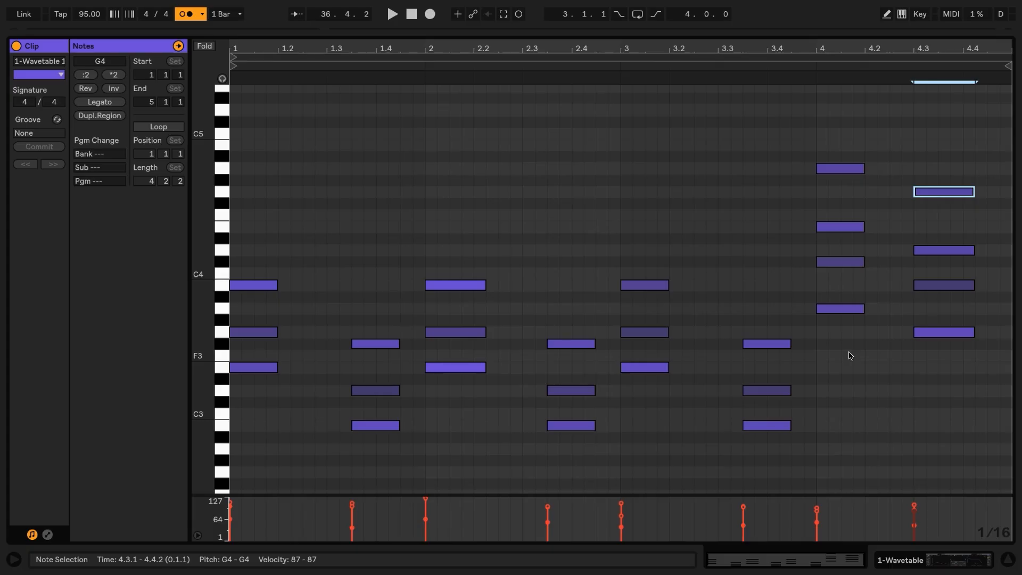
Step: Set the velocity of every note in the clip to 71 and clear the selection
key("ctrl+a")
left_click_drag(763, 344, 764, 374)
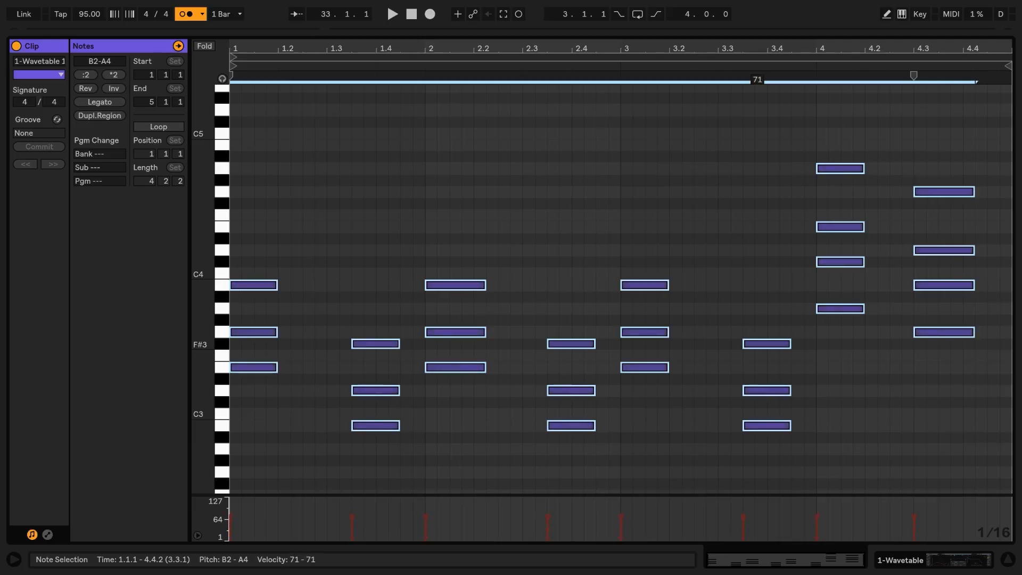
left_click(717, 358)
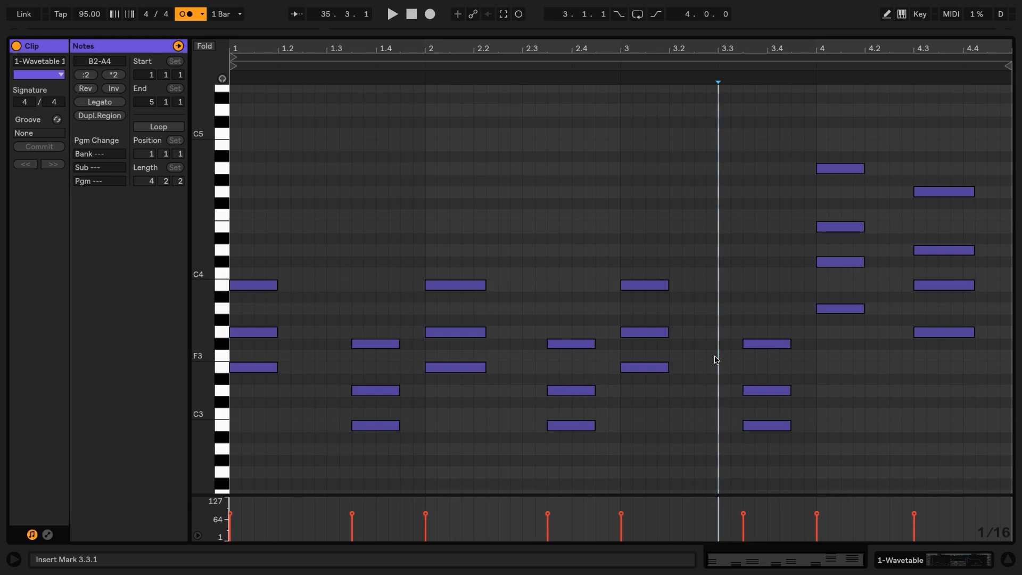
Step: Play back the chord clip and fold the note editor to show only the pitches in use
key("space")
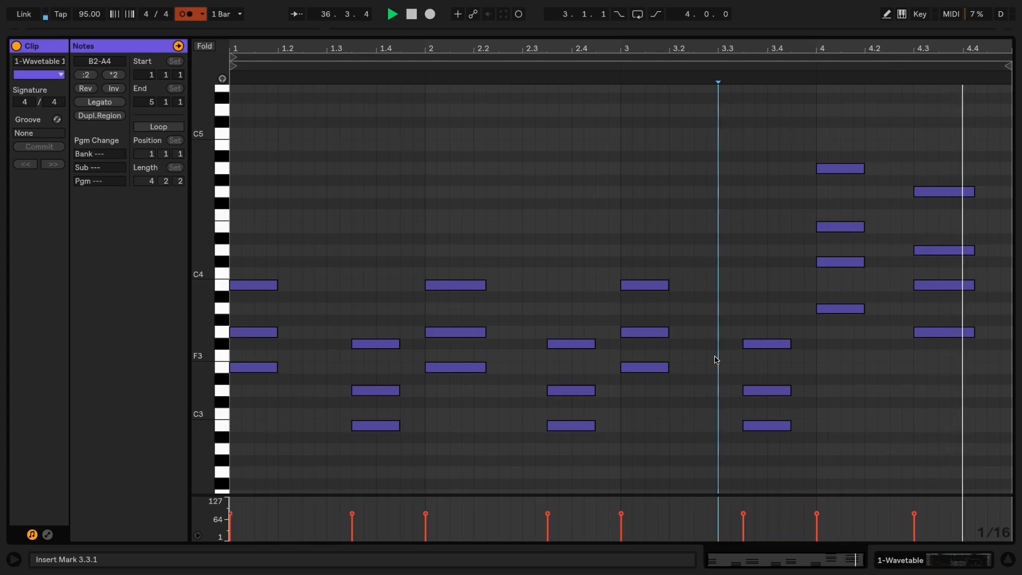
key("space")
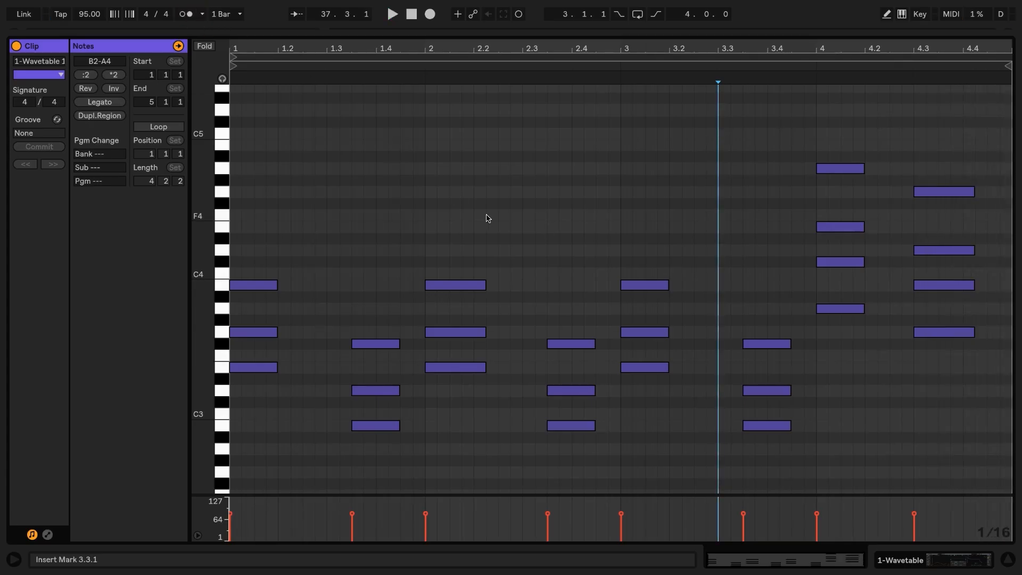
left_click(204, 46)
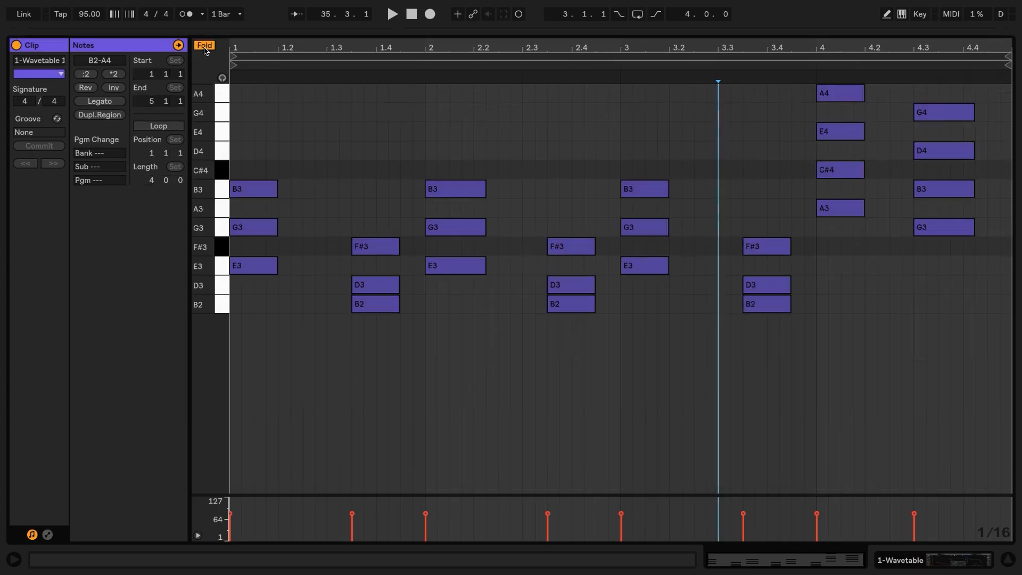
Step: Transpose all notes in the clip down one octave and audition the result
left_click(300, 126)
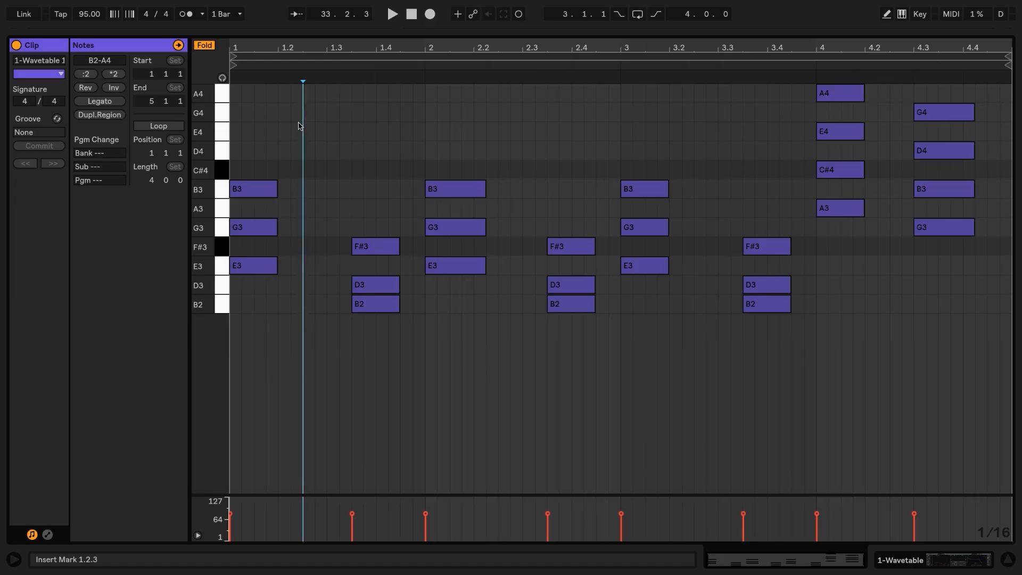
key("ctrl+a")
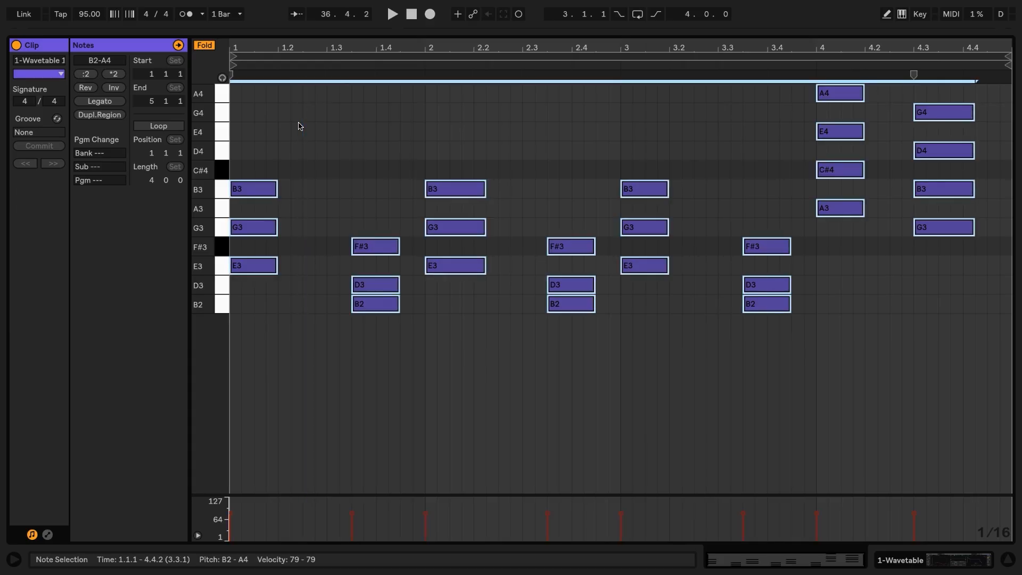
key("shift+Down")
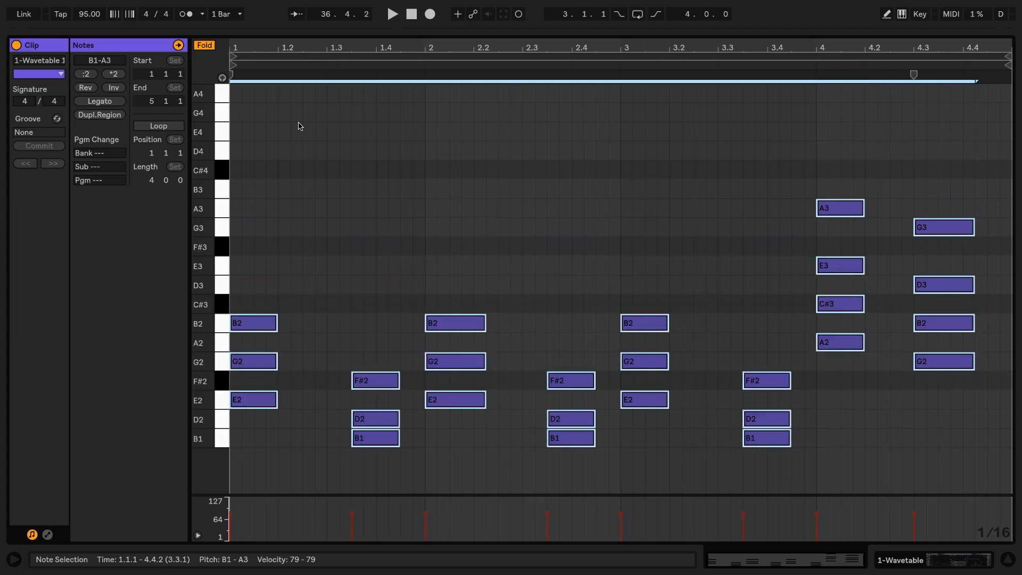
key("space")
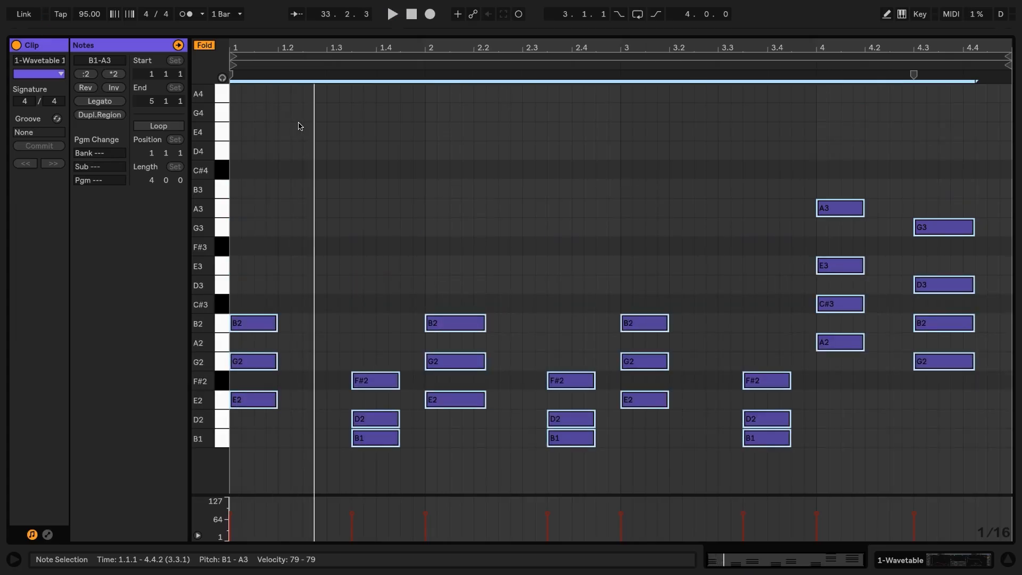
left_click(299, 126)
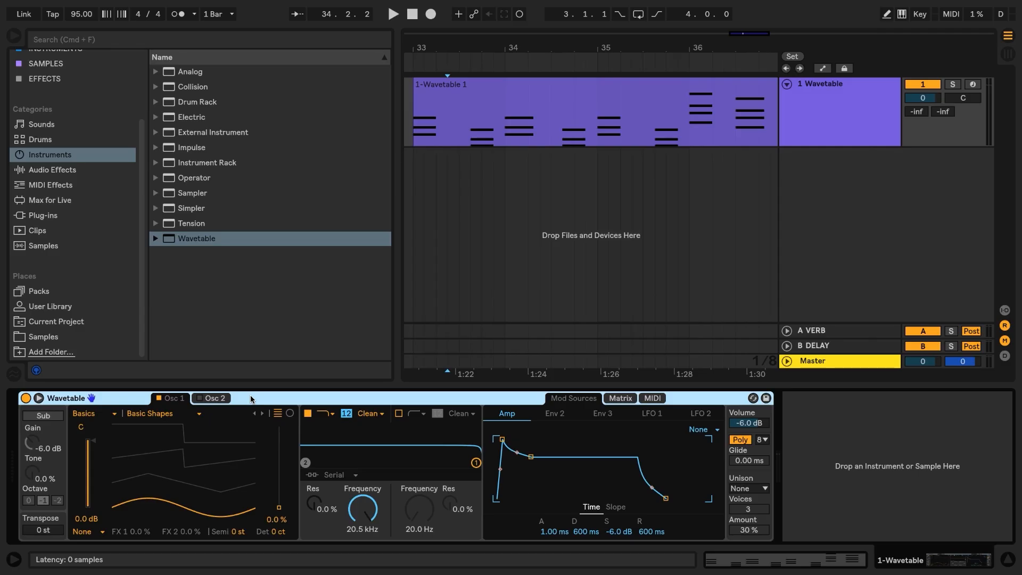
Step: Set Wavetable's Osc 1 to the JX10 Sync wavetable from the Vintage category
left_click(113, 414)
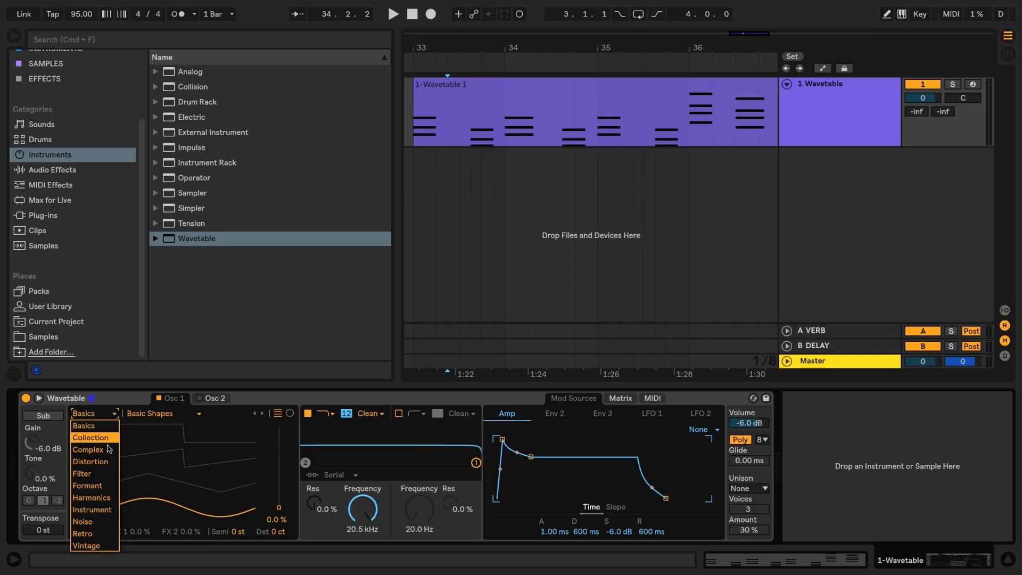
left_click(105, 544)
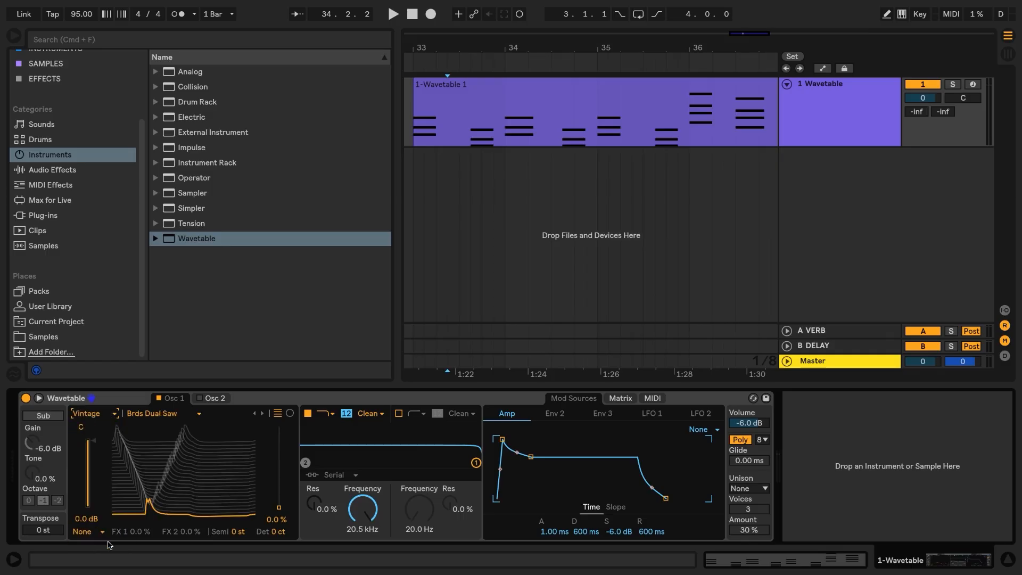
left_click(178, 417)
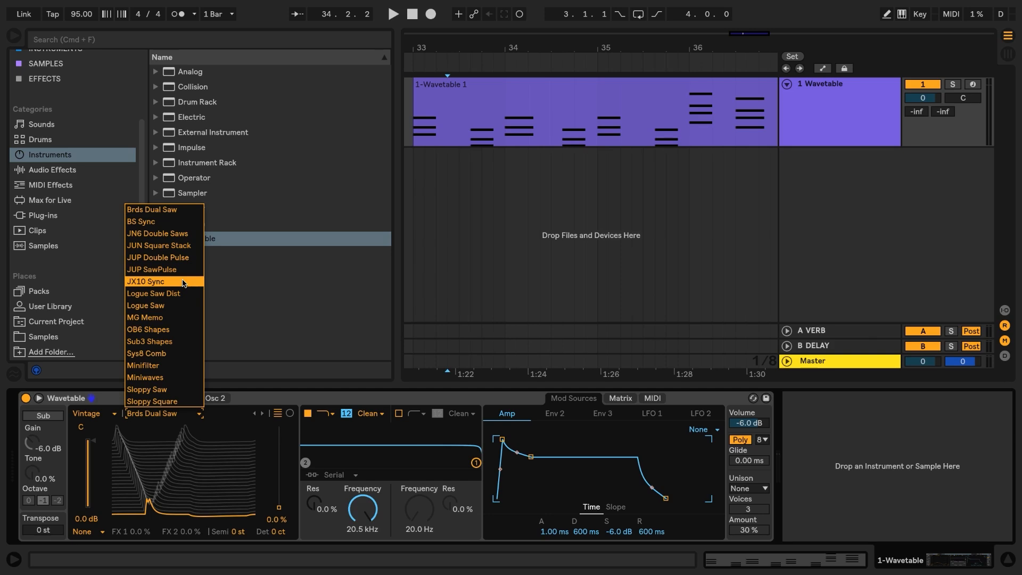
left_click(184, 282)
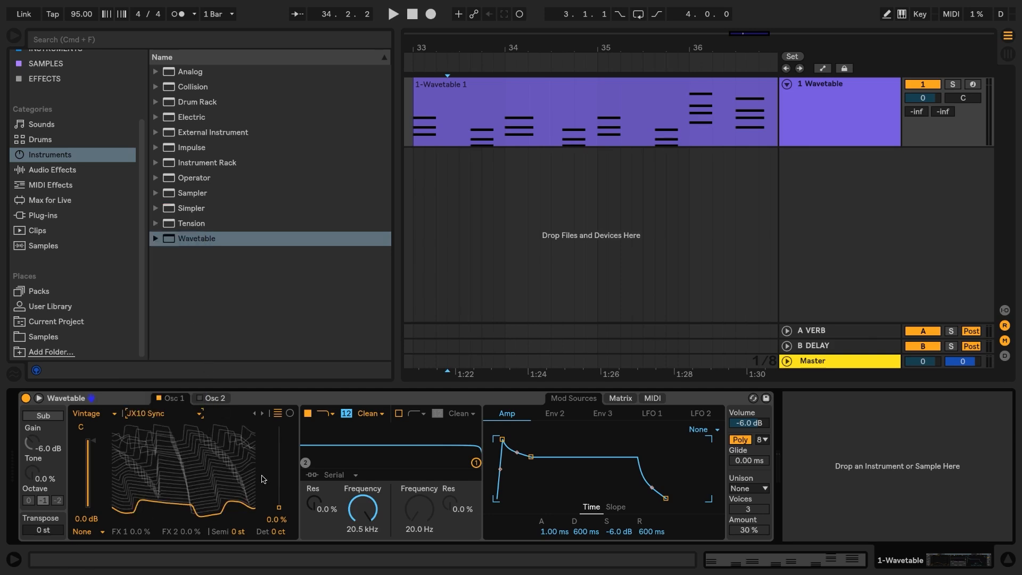
Step: Loop the arrangement over the four-bar chord clip from bar 33 to 37
left_click(520, 90)
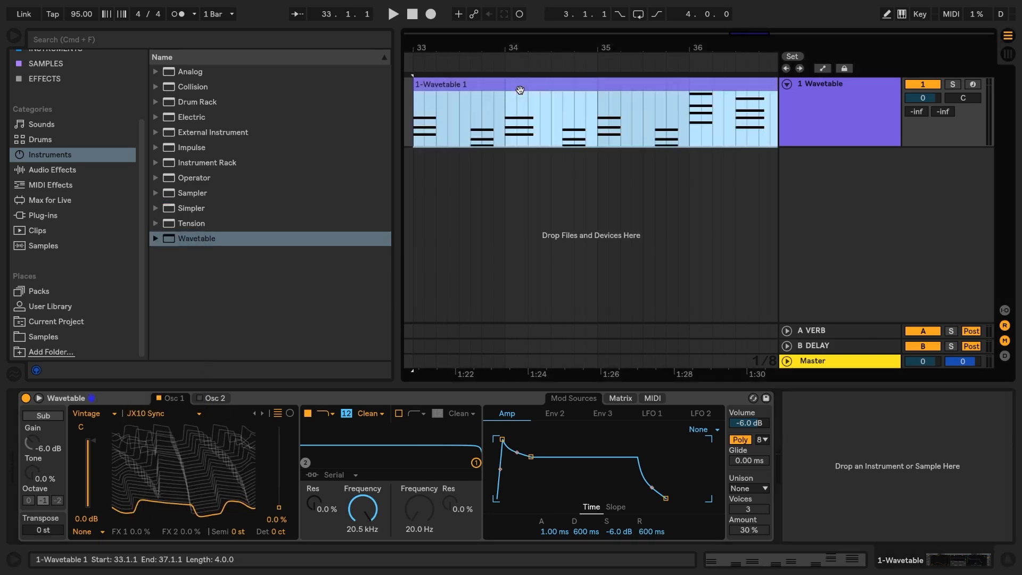
key("super+l")
left_click_drag(485, 47, 483, 37)
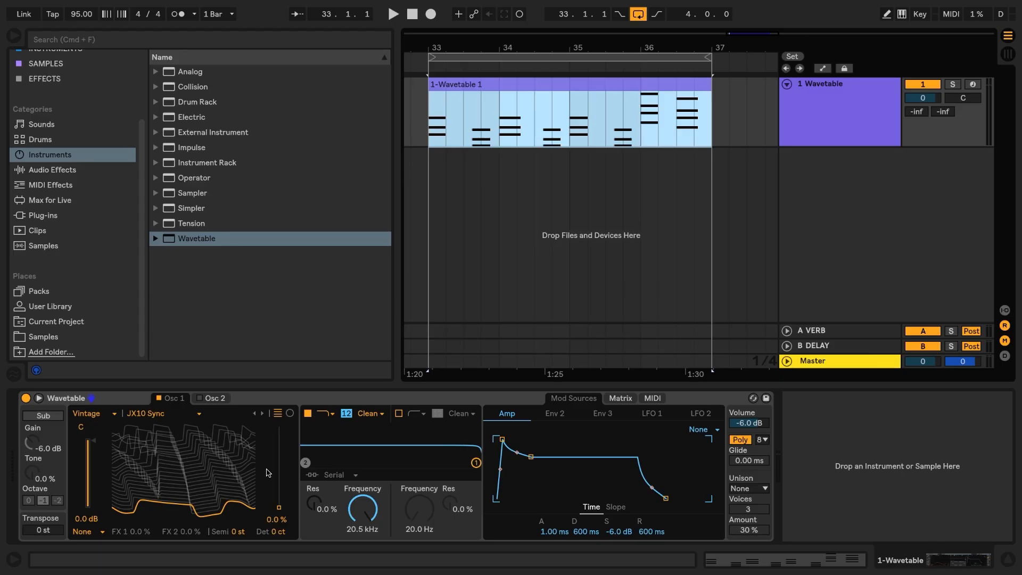
Step: Set Osc 1's wavetable position to 33% while the loop plays
key("space")
left_click_drag(279, 508, 281, 483)
key("space")
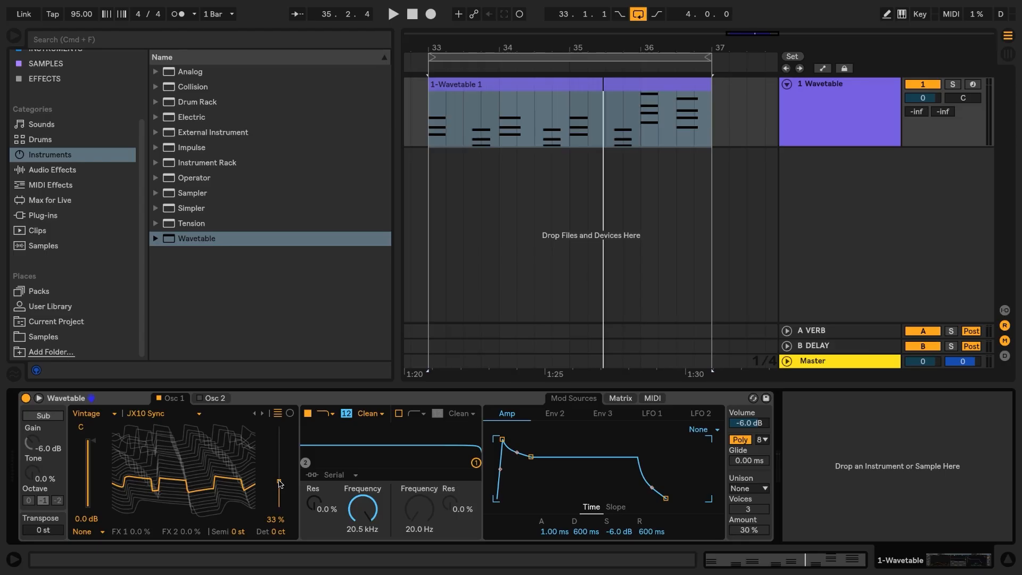
Step: Audition the Vintage wavetables after JX10 Sync, including Logue Saw Dist and Logue Saw, and return Osc 1 to JX10 Sync
key("space")
left_click(261, 414)
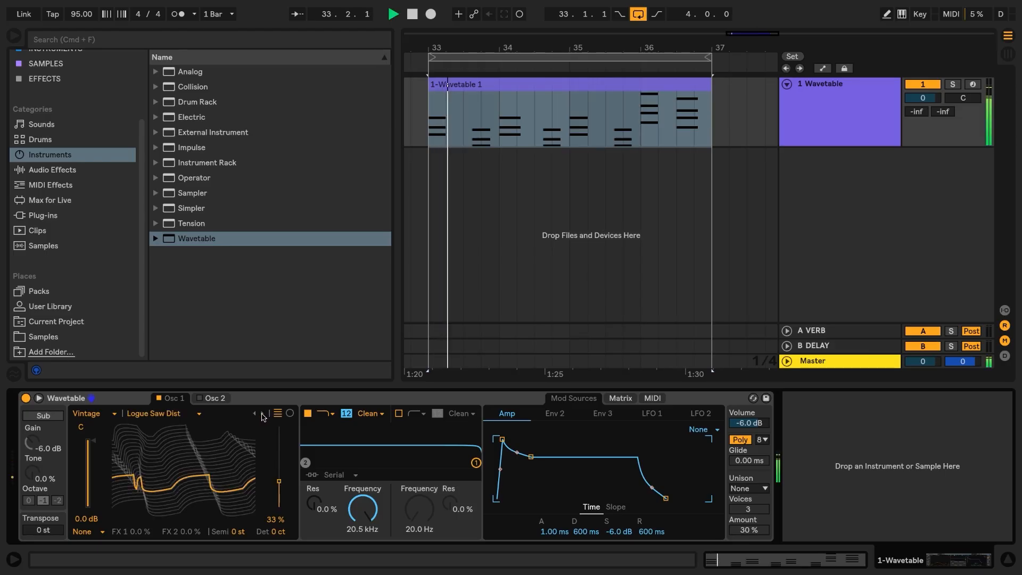
left_click(262, 413)
left_click(262, 414)
left_click(254, 415)
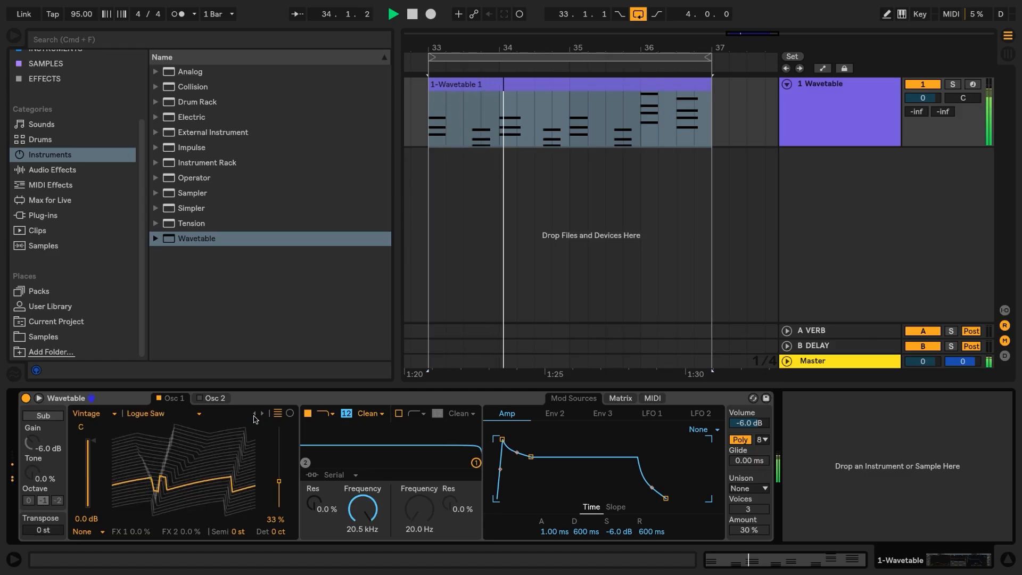
left_click(253, 415)
left_click(254, 415)
key("space")
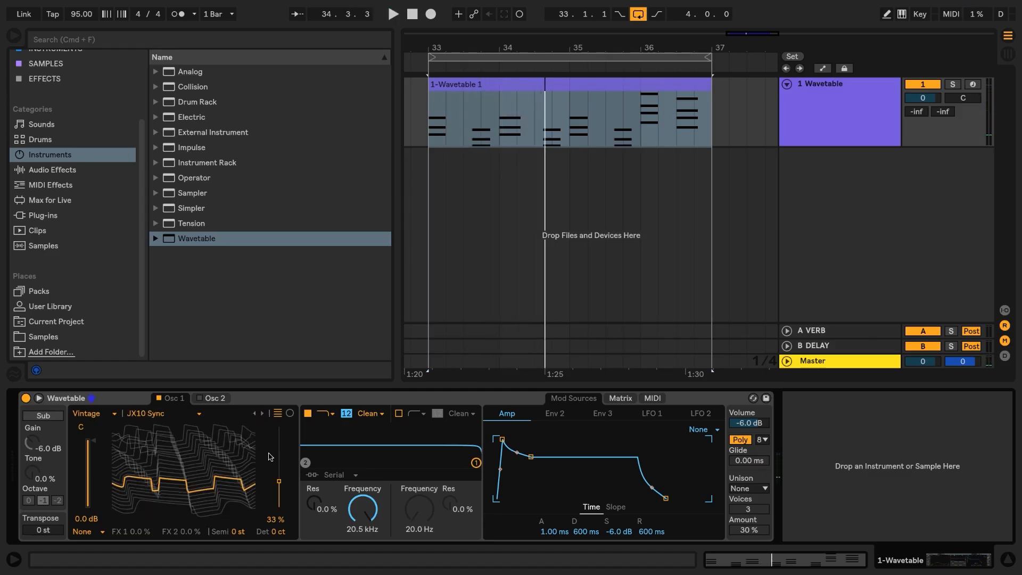
Step: Switch Osc 1's wavetable display to the circular view and back to the linear view
left_click(290, 416)
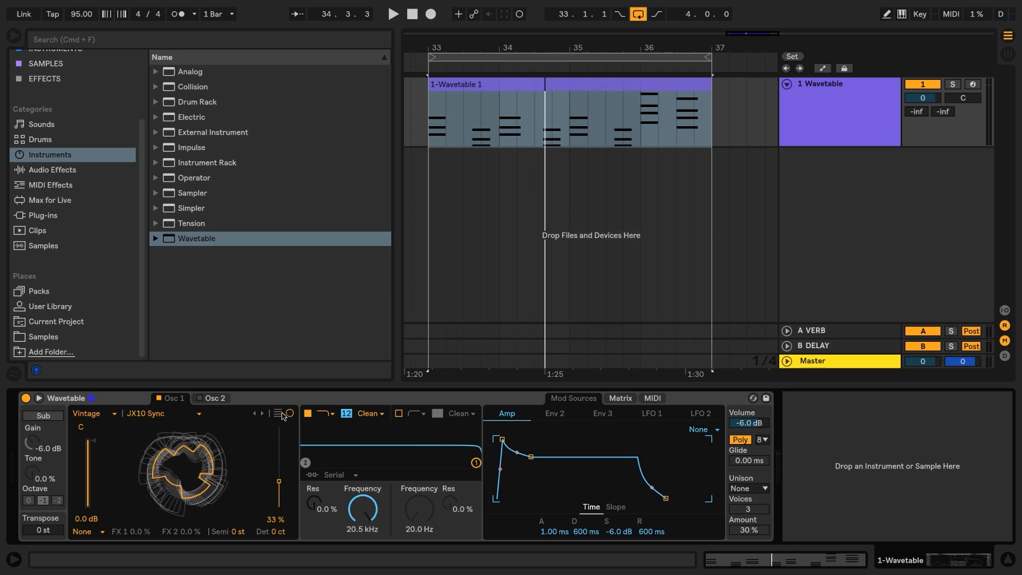
left_click(276, 417)
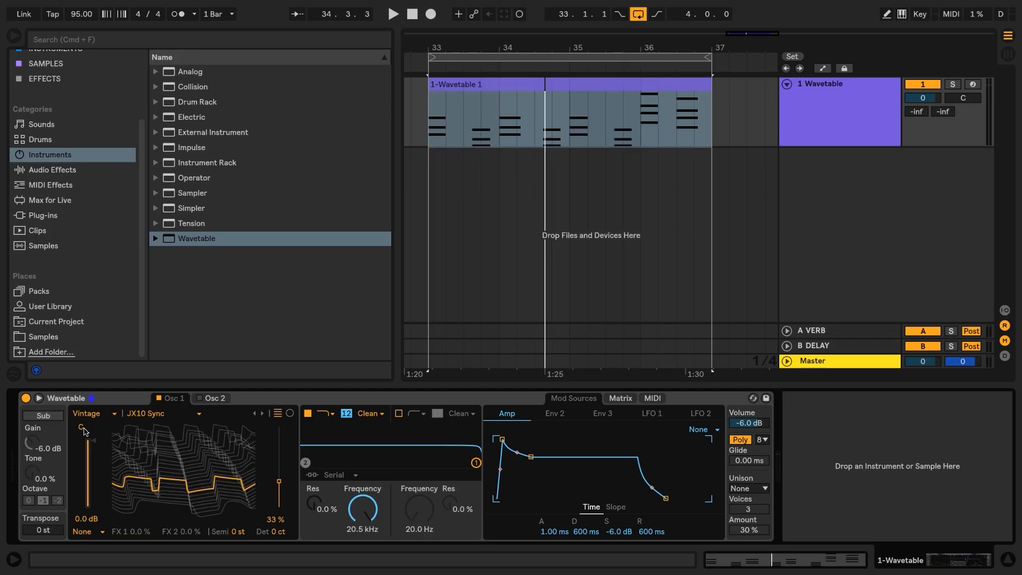
Step: Try out Osc 1's pan and gain during playback, returning pan to centre and gain to 0.0 dB
key("space")
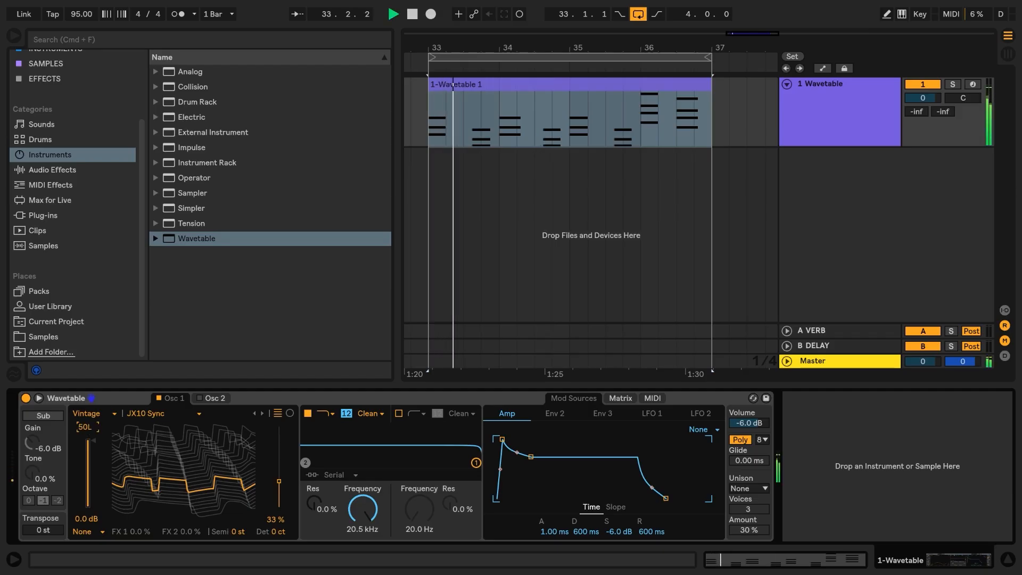
mouse_move(83, 428)
left_mouse_down()
mouse_move(84, 459)
mouse_move(84, 397)
mouse_move(83, 426)
left_mouse_up()
double_click(83, 429)
key("space")
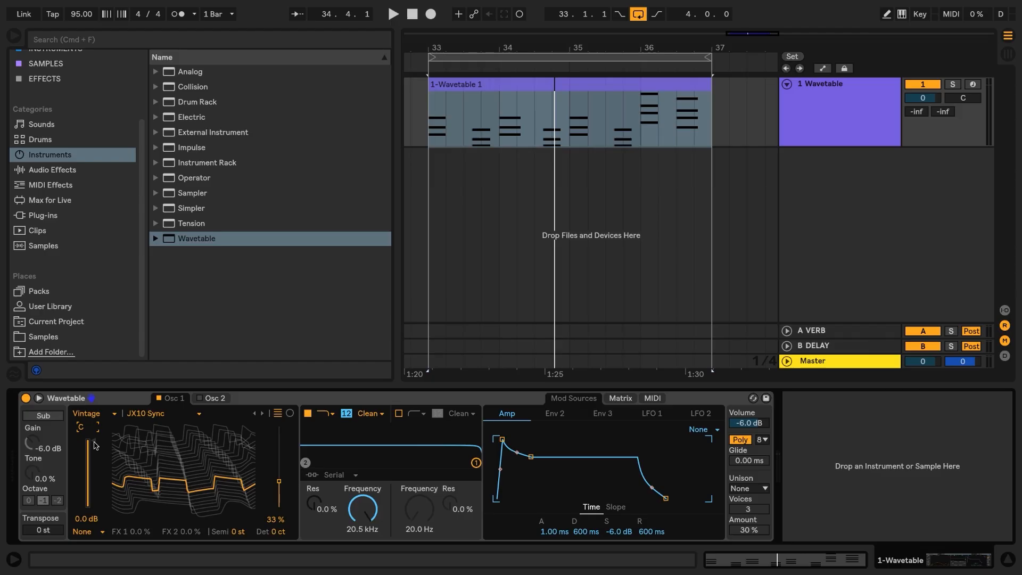
key("space")
mouse_move(93, 442)
left_mouse_down()
mouse_move(94, 498)
mouse_move(94, 441)
left_mouse_up()
key("space")
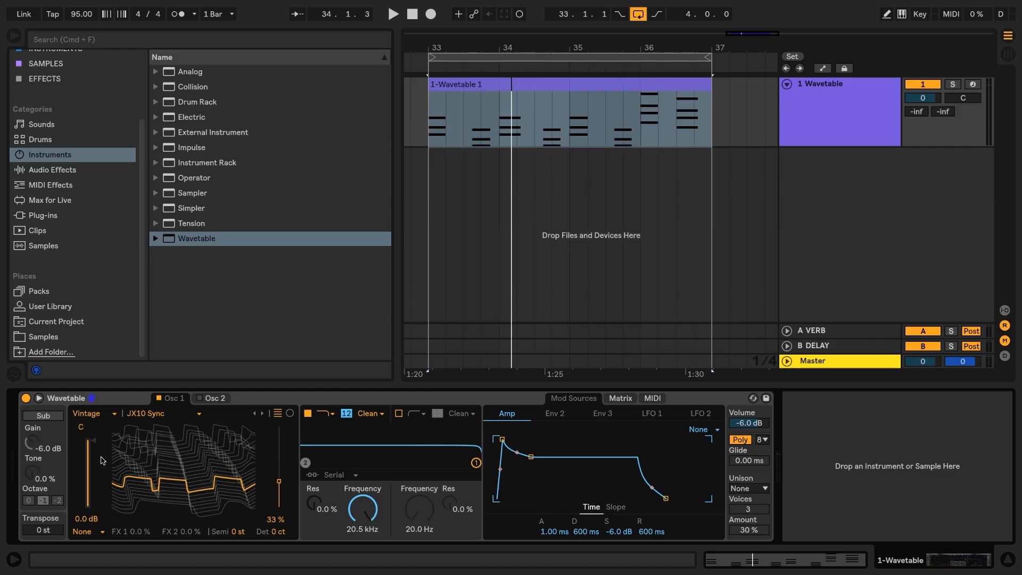
Step: Set Osc 1's effect mode to Modern and its Warp amount to 17% while listening to the loop
left_click(99, 534)
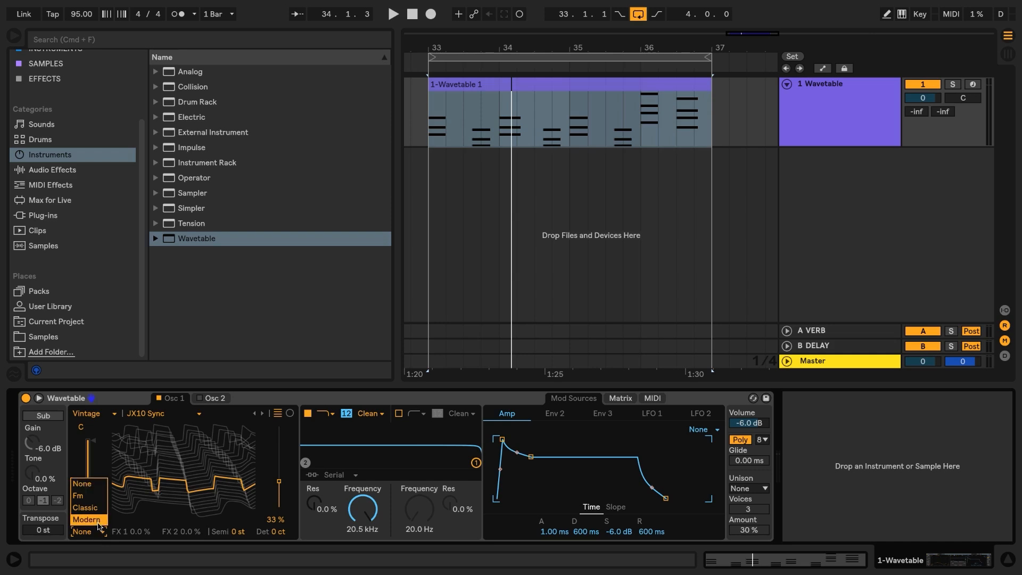
left_click(99, 519)
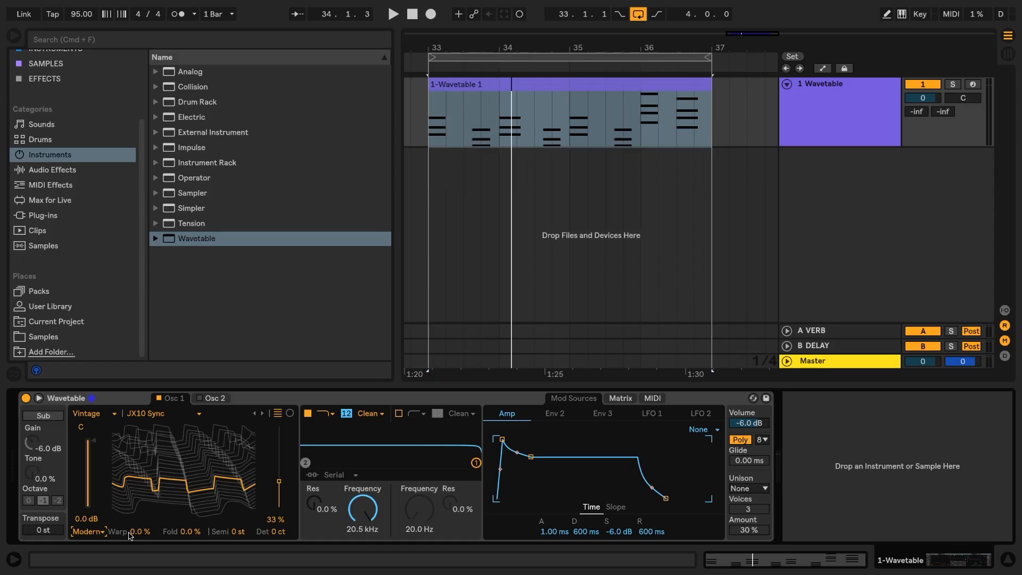
key("space")
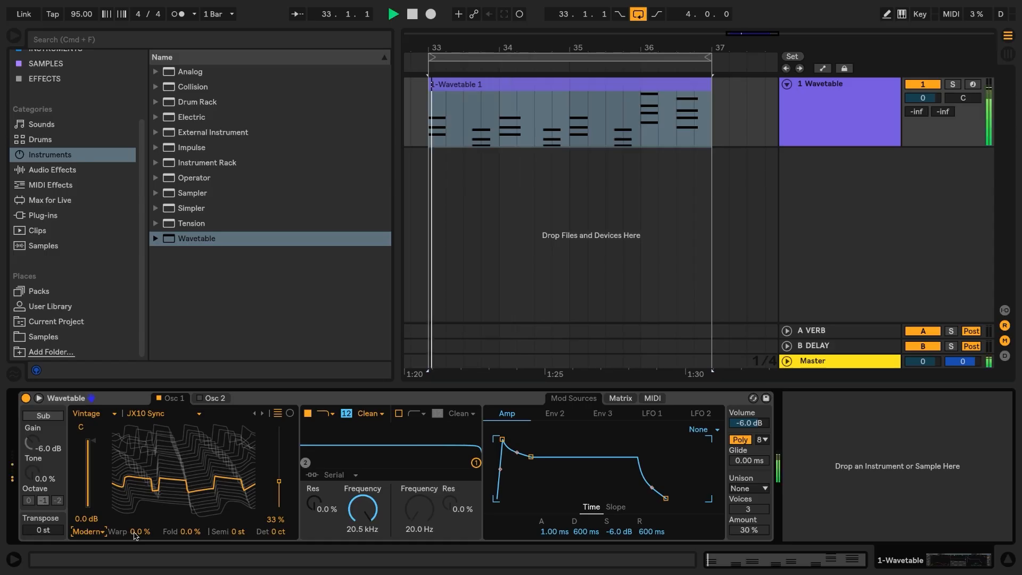
mouse_move(135, 535)
left_mouse_down()
mouse_move(135, 487)
mouse_move(134, 524)
left_mouse_up()
key("space")
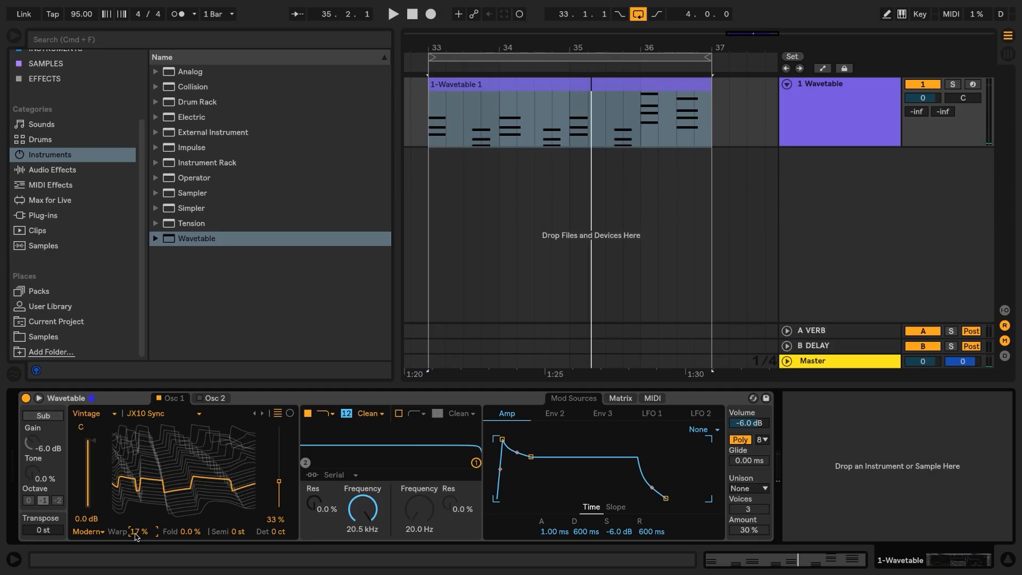
Step: Set Osc 1's Fold amount to 7.0% while the loop plays
key("space")
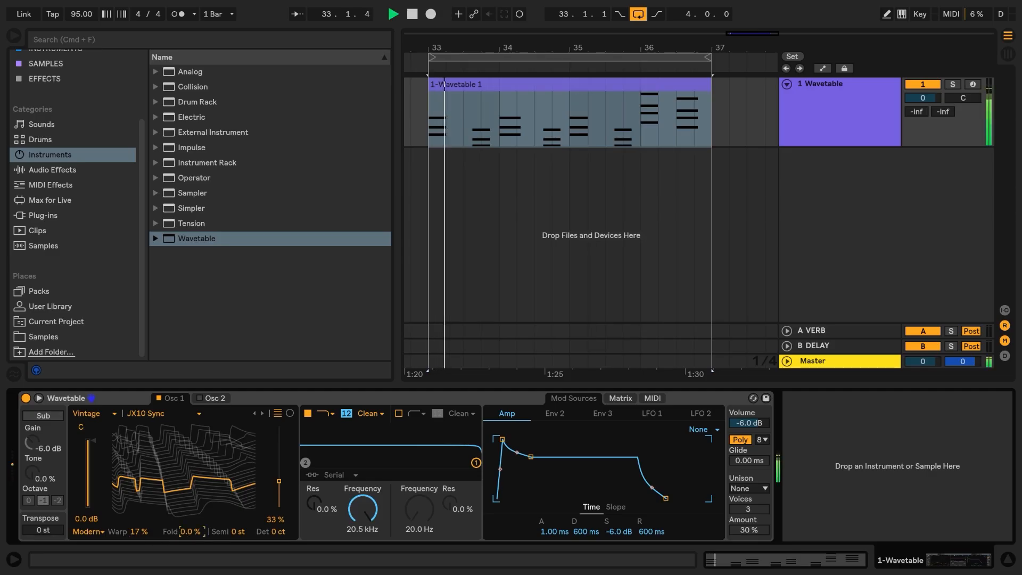
mouse_move(190, 531)
left_mouse_down()
mouse_move(190, 505)
mouse_move(189, 527)
left_mouse_up()
key("space")
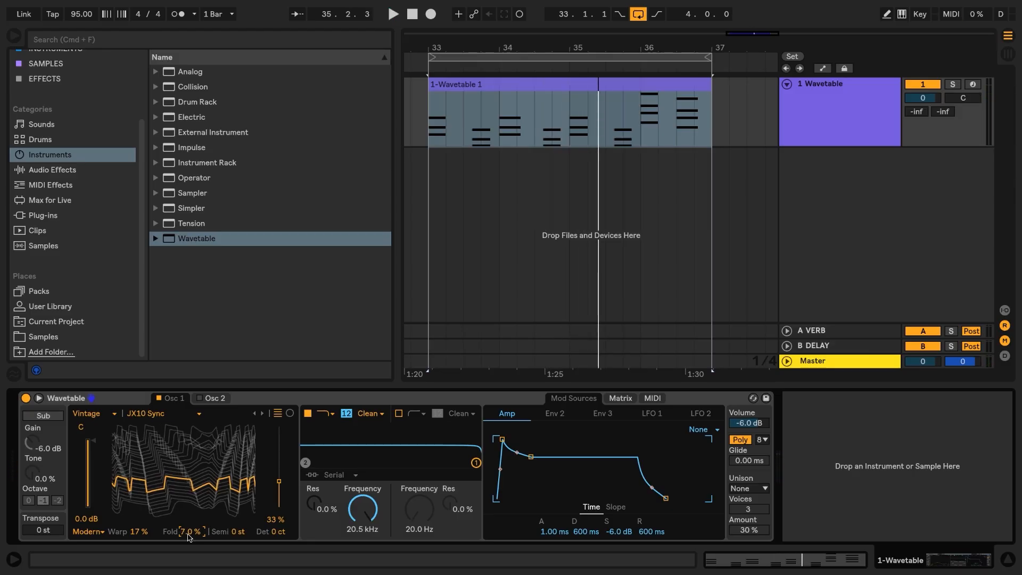
Step: Turn on Osc 2 and set it to the Cobalt wavetable from the Collection category
left_click(210, 400)
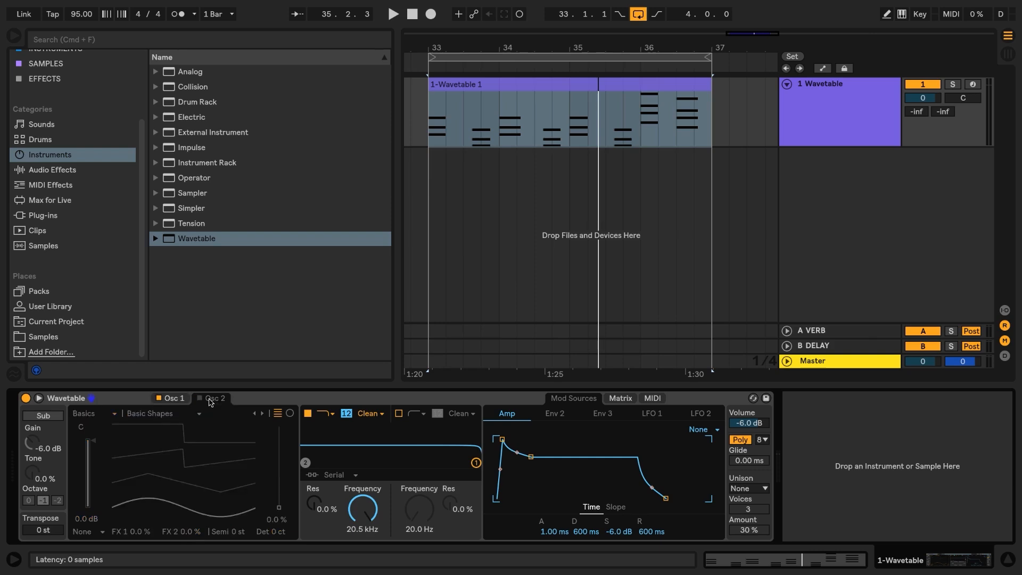
left_click(199, 398)
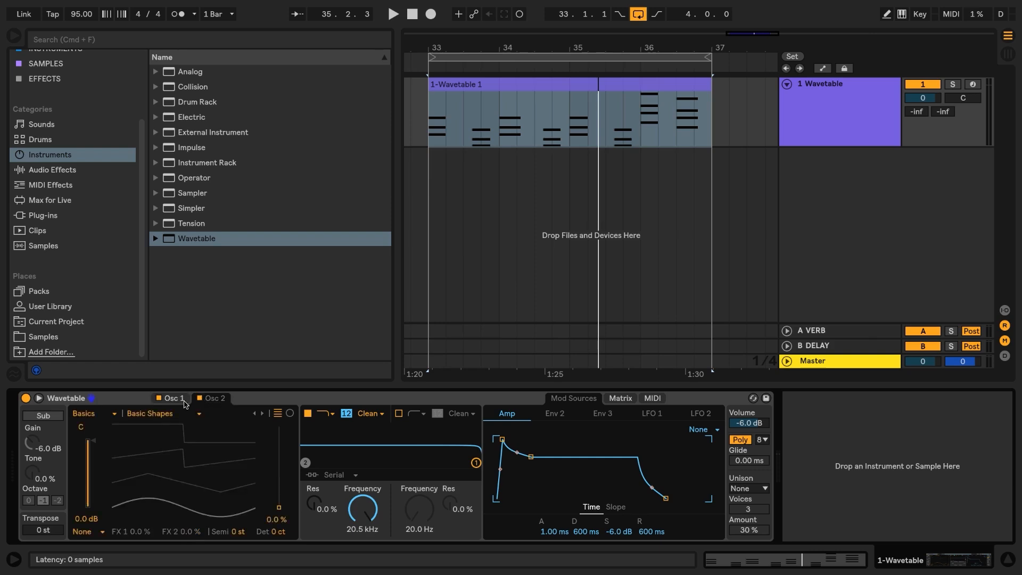
left_click(109, 415)
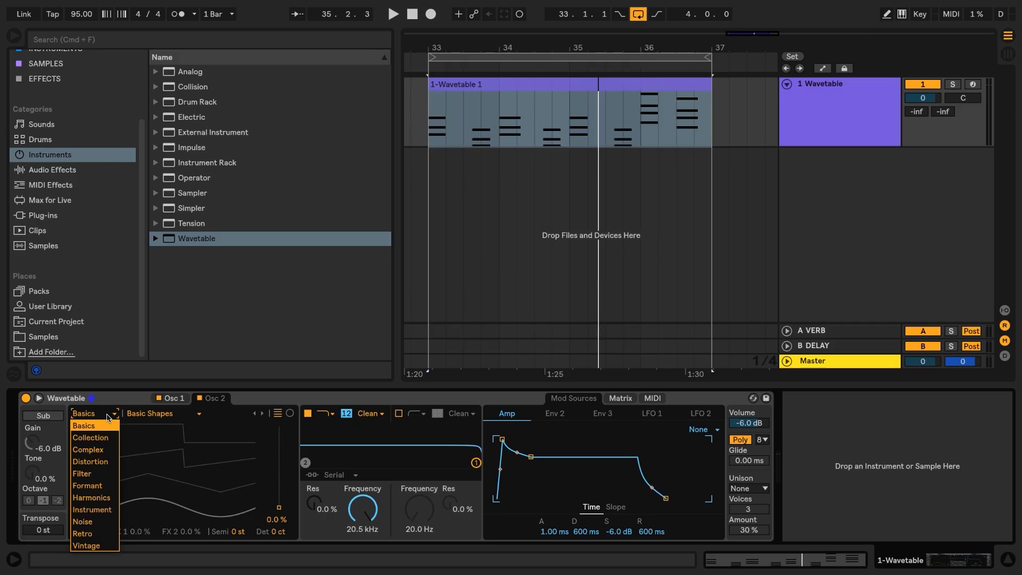
left_click(113, 438)
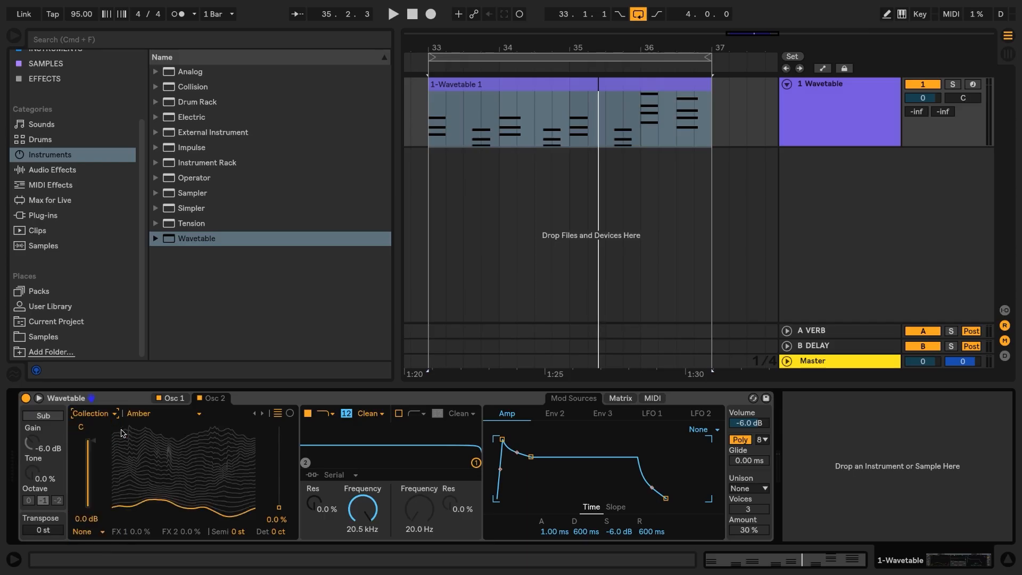
left_click(145, 415)
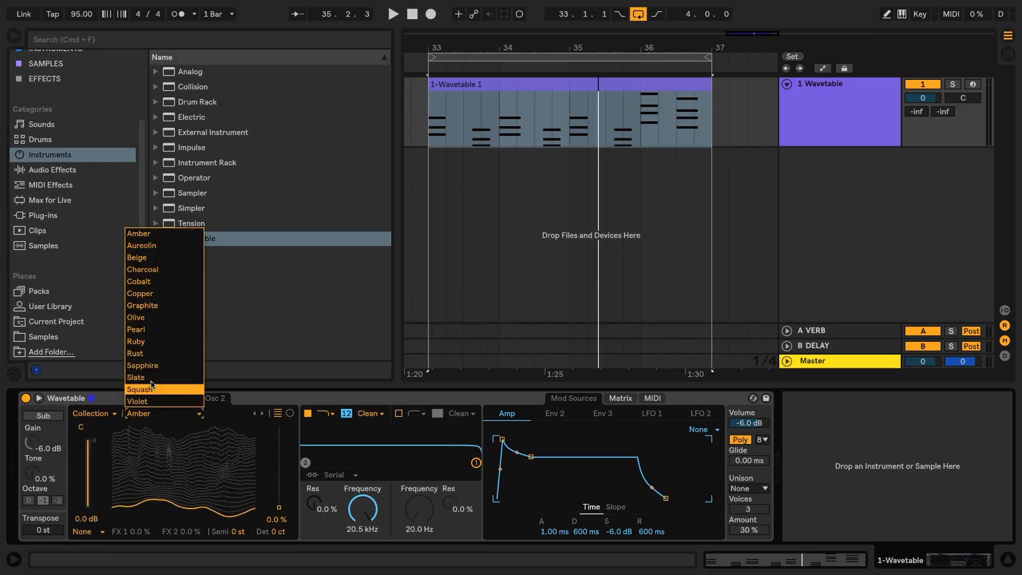
left_click(160, 284)
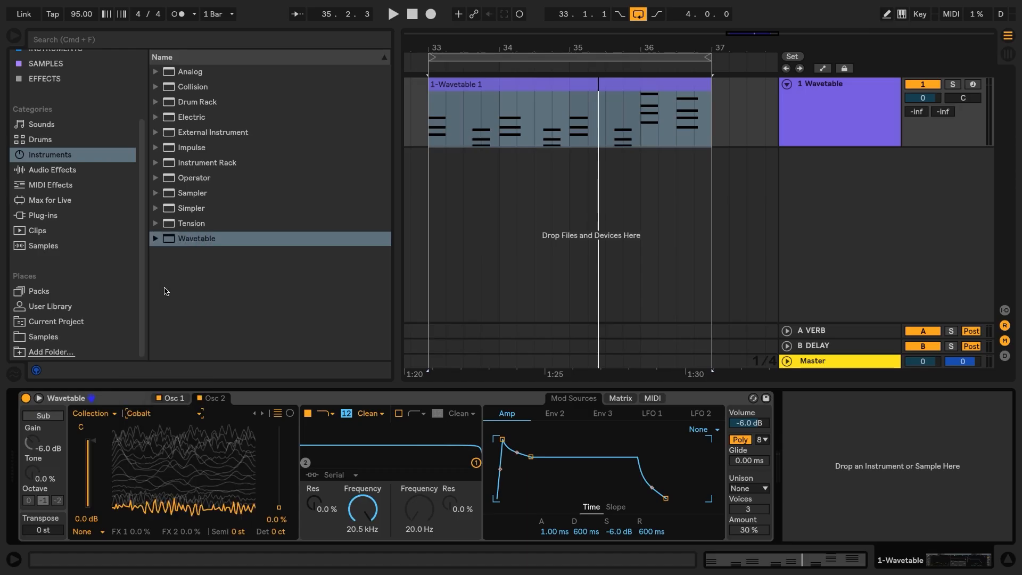
Step: Set Osc 2's wavetable position to 34% while listening to the loop
key("space")
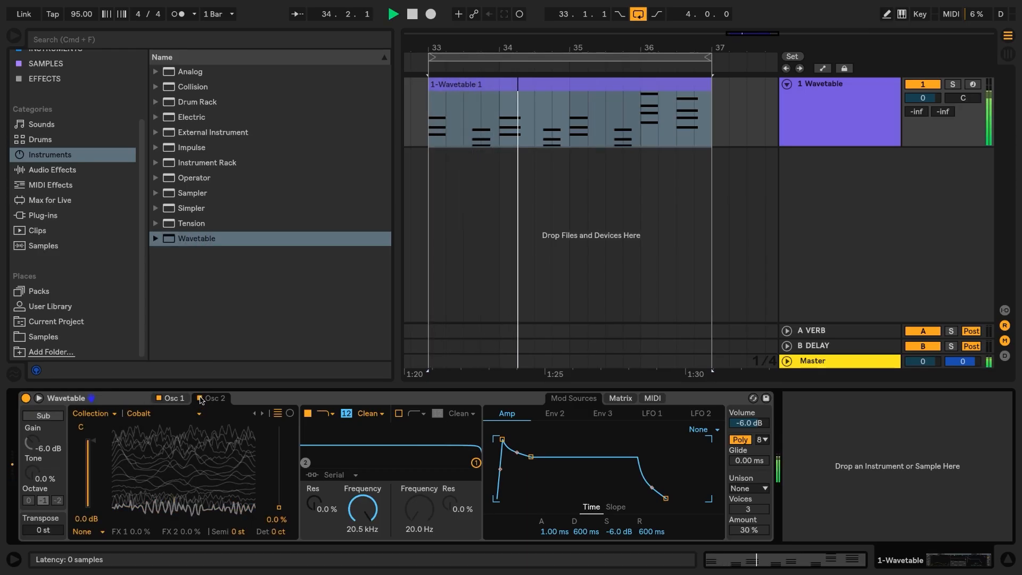
key("space")
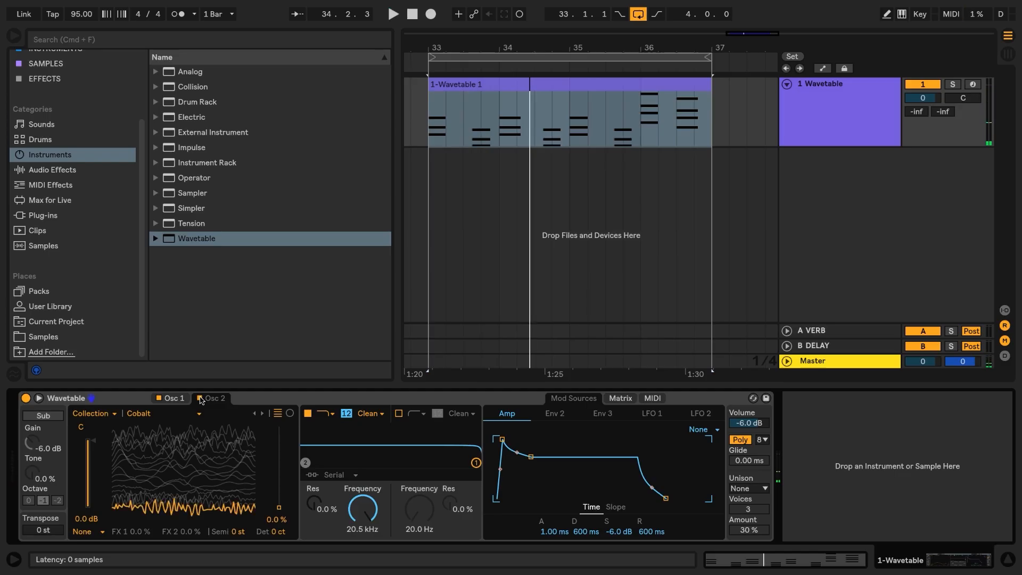
key("space")
mouse_move(281, 508)
left_mouse_down()
mouse_move(280, 457)
mouse_move(284, 492)
left_mouse_up()
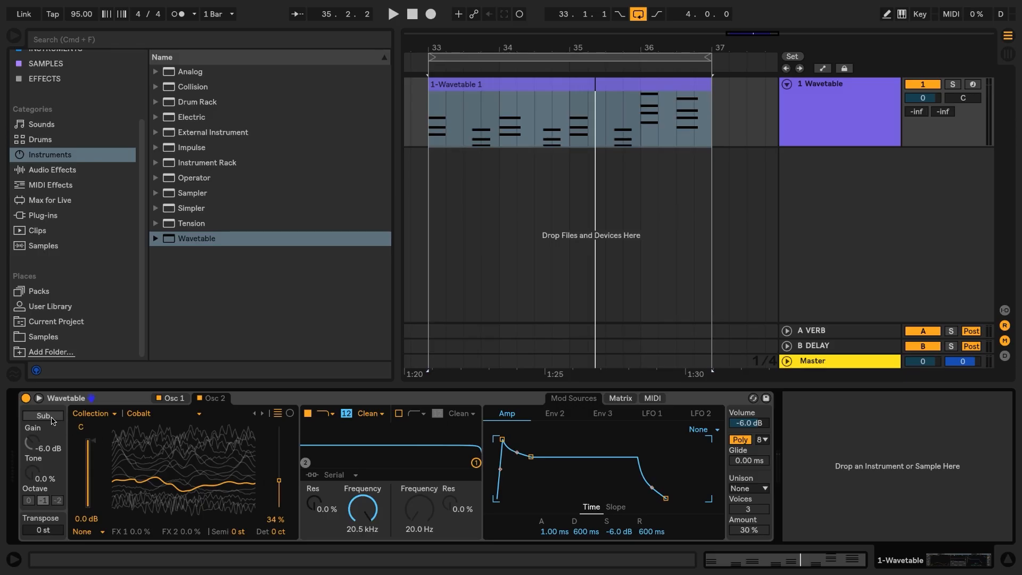
Step: Turn on the sub oscillator and try out its gain and tone during playback, returning them to -6.0 dB and 0.0%
left_click(53, 418)
key("space")
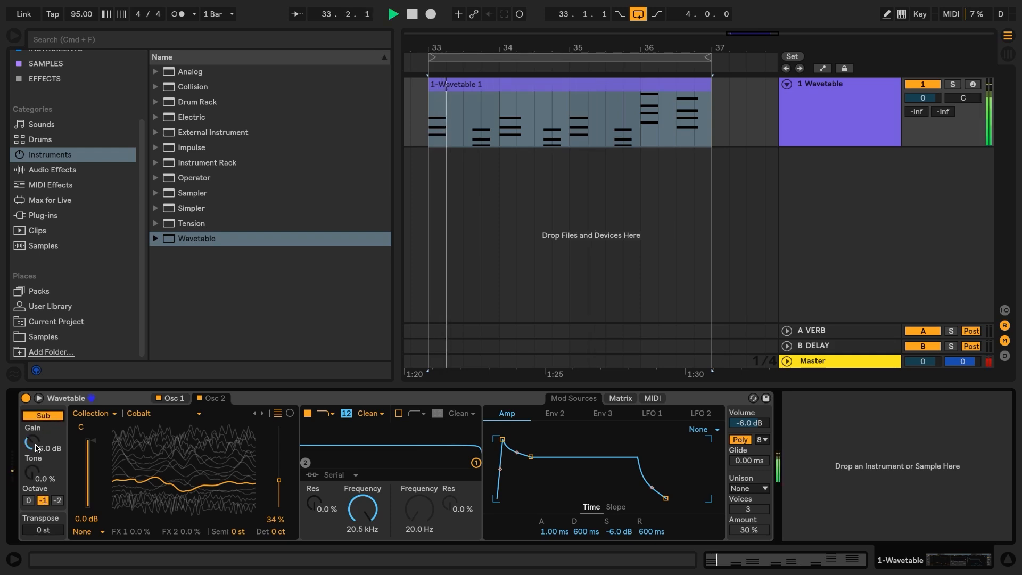
left_click_drag(37, 448, 34, 446)
key("space")
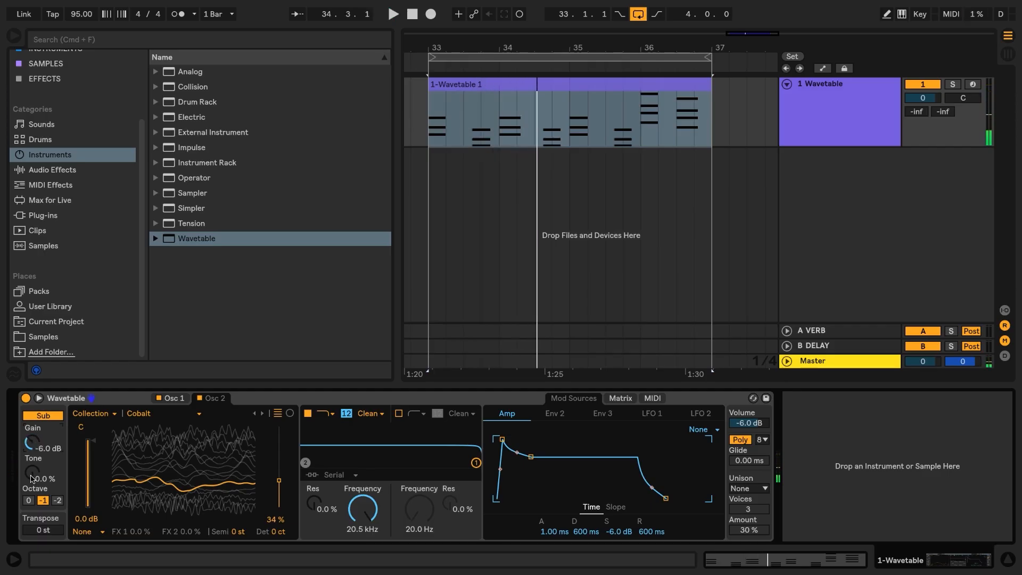
key("space")
mouse_move(31, 479)
left_mouse_down()
mouse_move(30, 434)
mouse_move(31, 479)
left_mouse_up()
key("space")
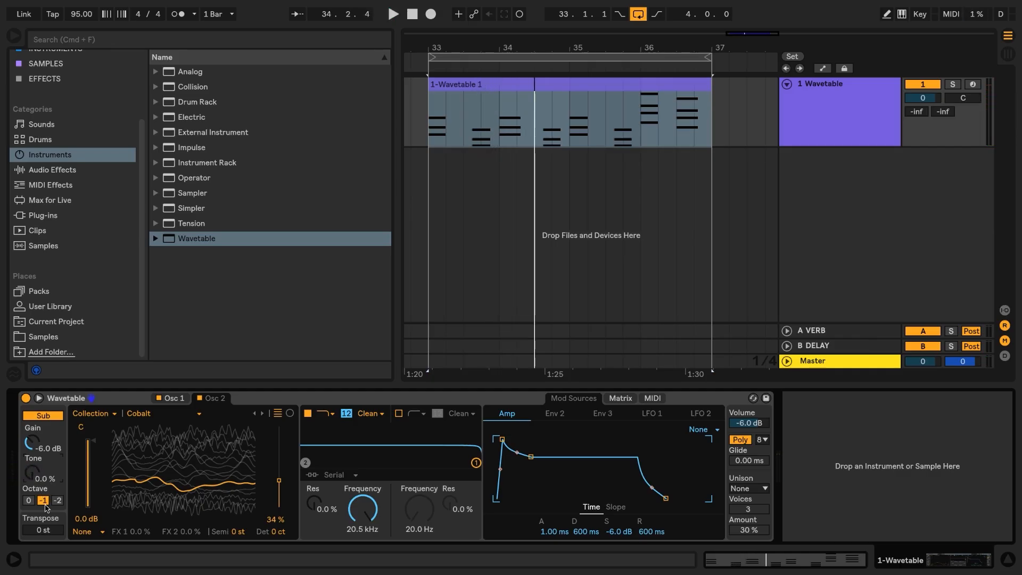
Step: Try the sub oscillator's octave at -2 and 0 during playback, then switch the sub off
key("space")
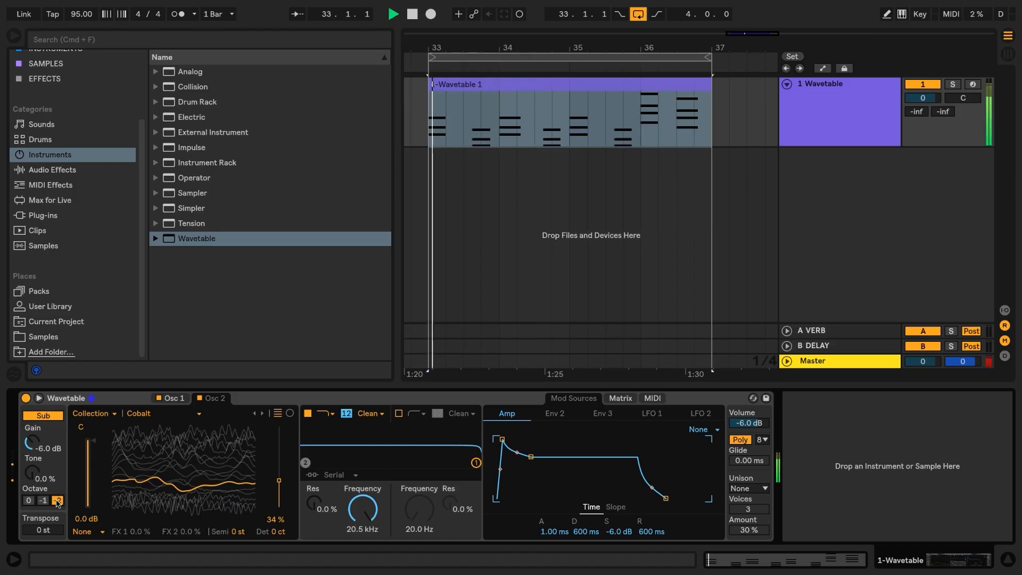
left_click(28, 501)
key("space")
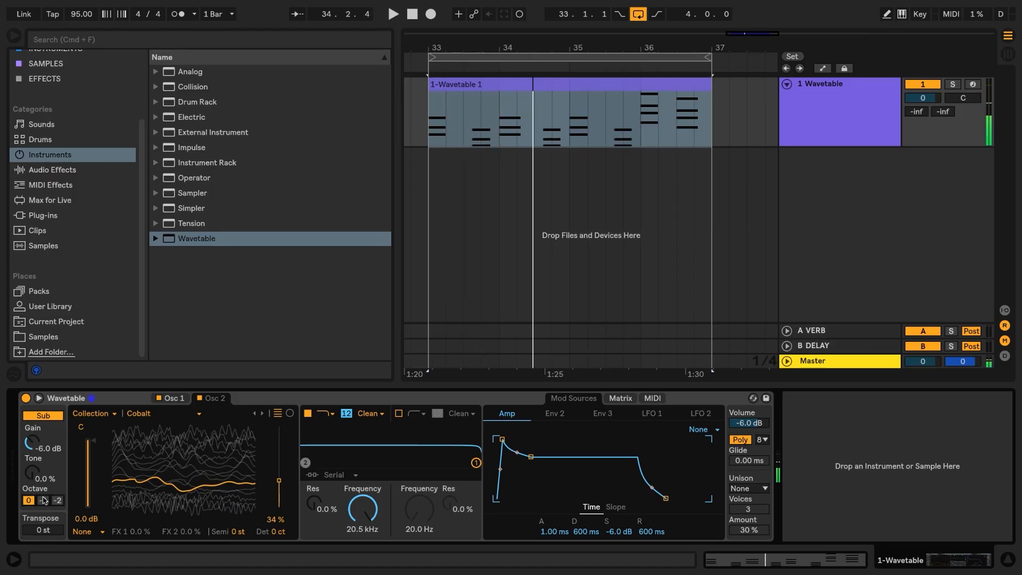
left_click(45, 420)
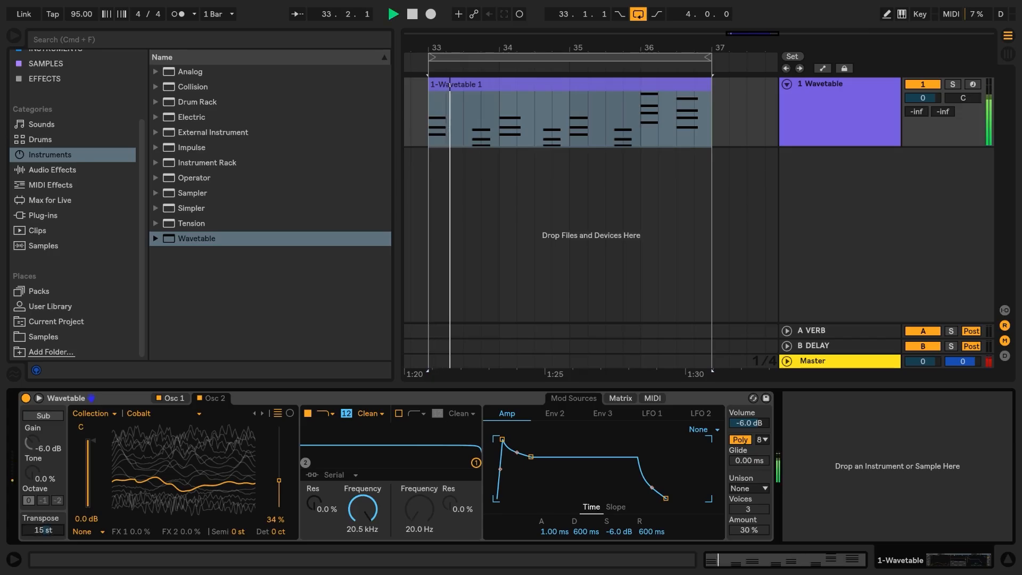
Step: Try out the synth's transpose between 15 st and -13 st during playback, then reset it to 0 st
left_click_drag(42, 530, 43, 560)
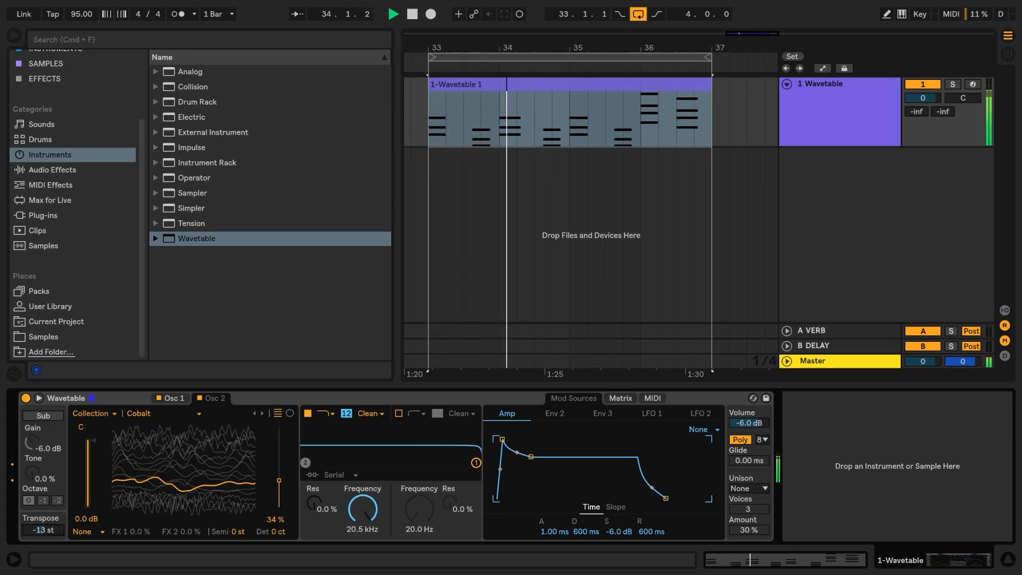
double_click(49, 534)
key("space")
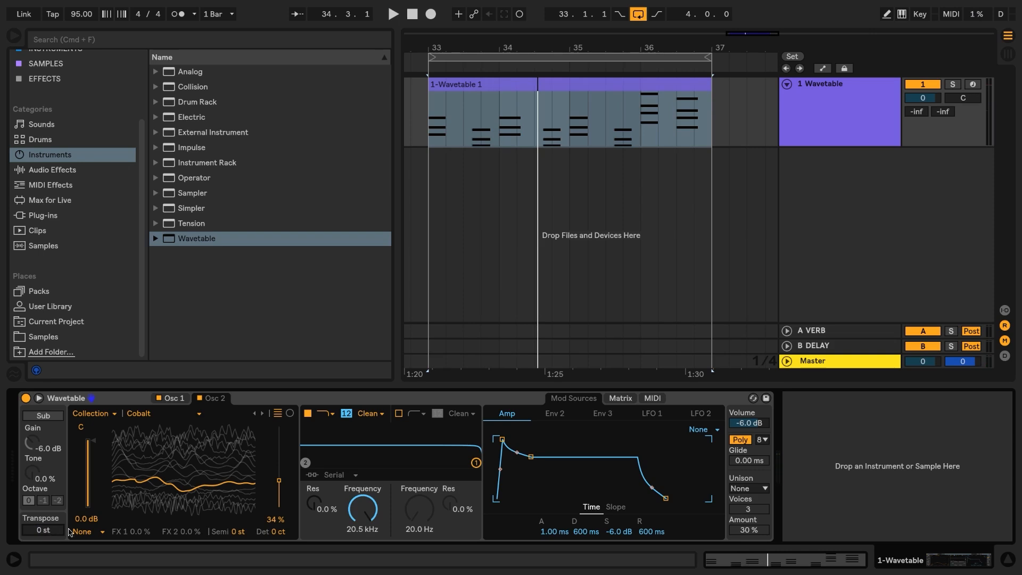
Step: Try Osc 2's semitone offset at 7 st while the loop plays, then return it to 0 st
left_click(238, 532)
key("space")
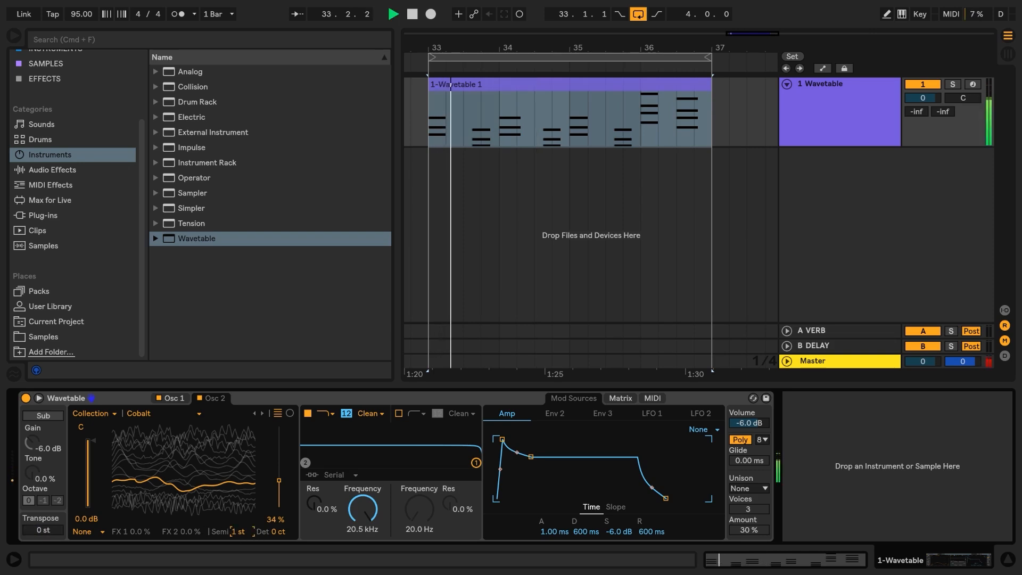
left_click_drag(237, 534, 238, 519)
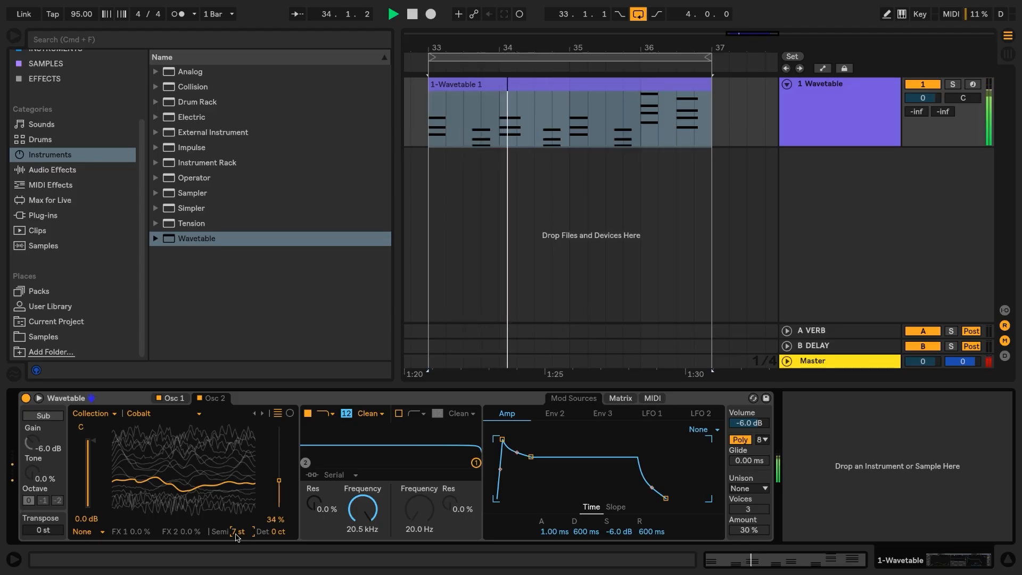
key("space")
type("0")
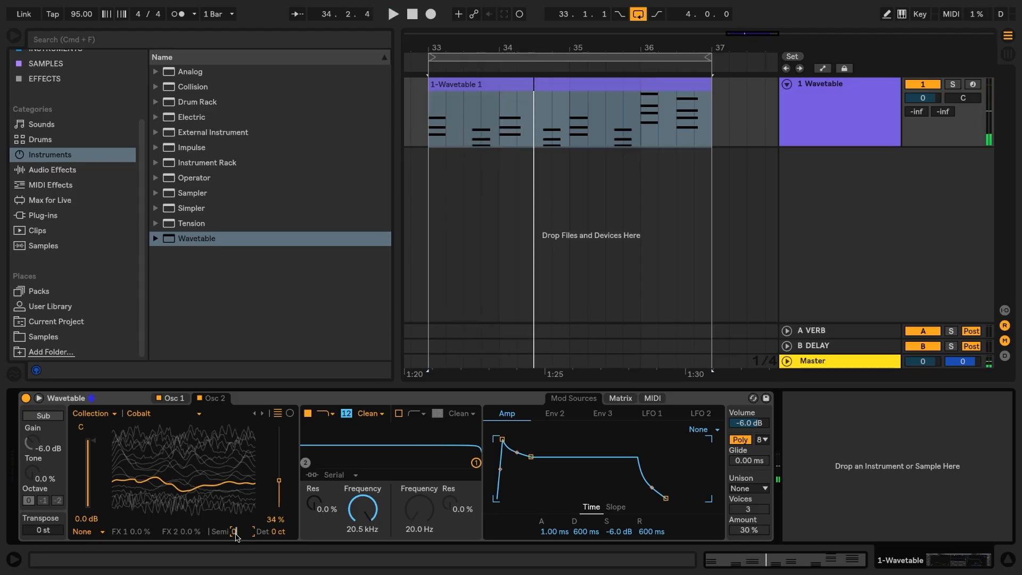
key("Return")
Step: Try out Osc 2's detune while the loop plays, leaving it at 0 ct
key("space")
mouse_move(276, 532)
left_mouse_down()
mouse_move(276, 557)
mouse_move(276, 532)
left_mouse_up()
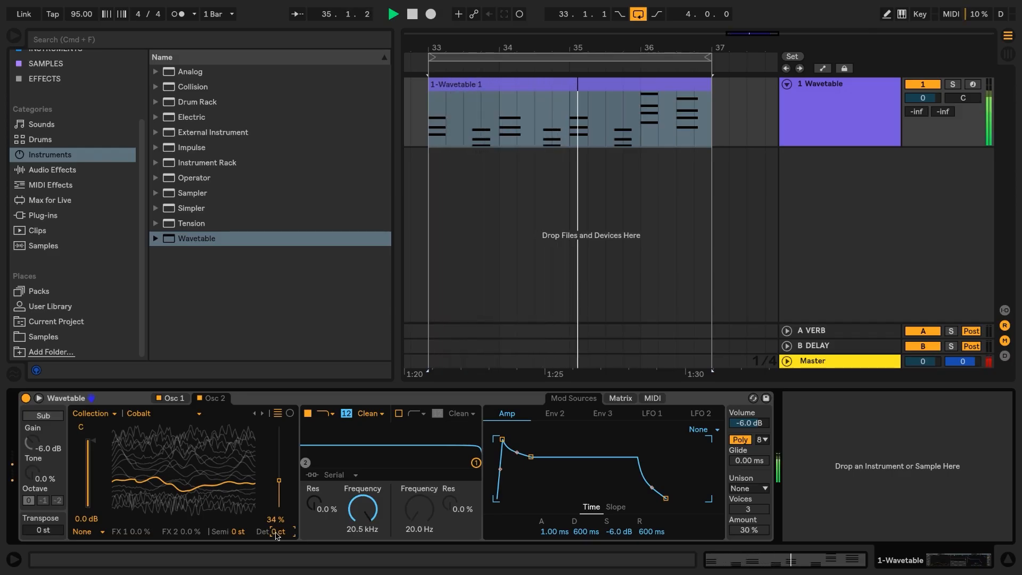
key("space")
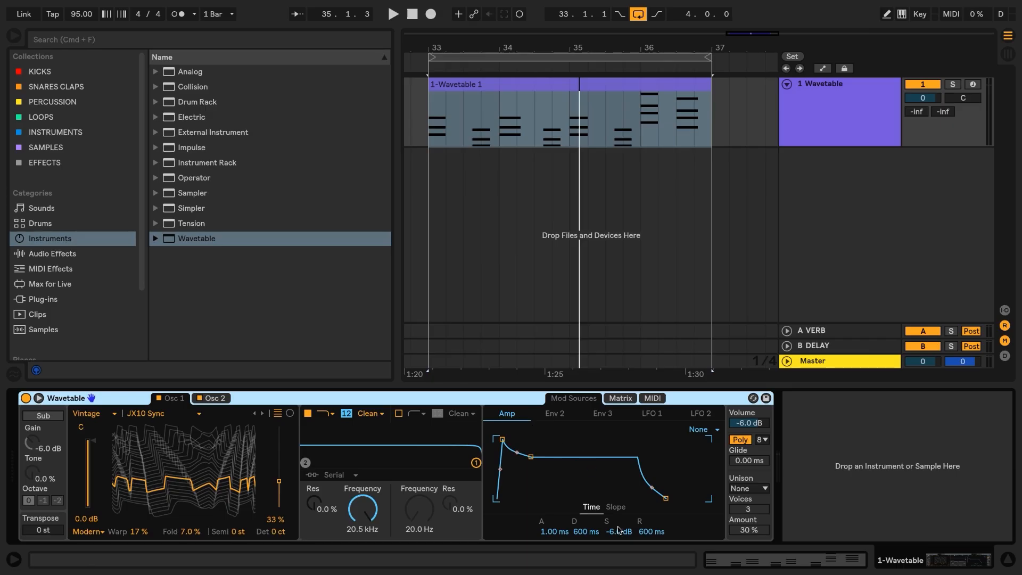
Step: Set the amp envelope's sustain to -inf dB and lengthen its decay to about 2.76 s while listening to the loop
left_click_drag(618, 531, 618, 564)
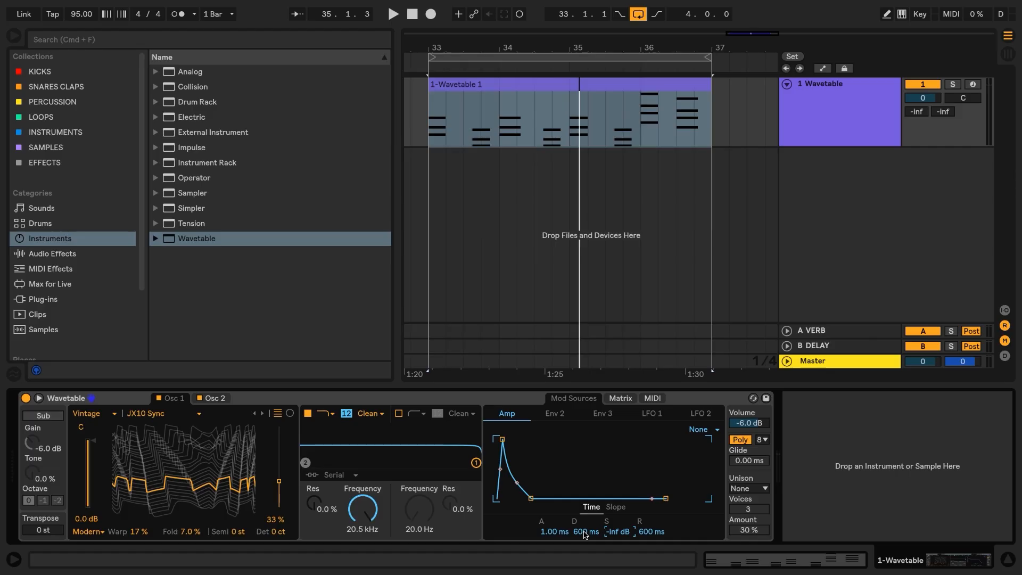
key("space")
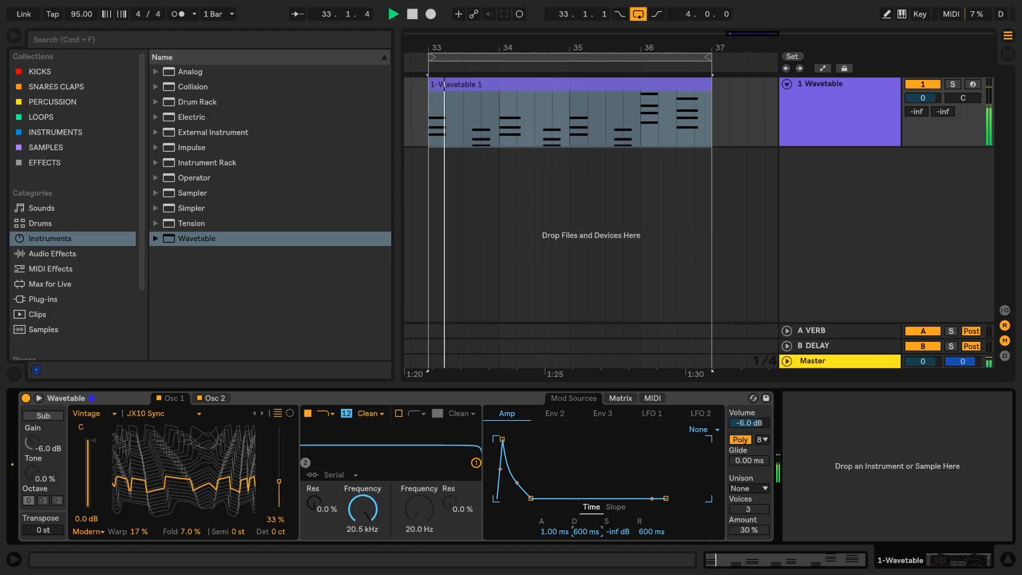
mouse_move(586, 534)
left_mouse_down()
mouse_move(585, 554)
mouse_move(586, 522)
left_mouse_up()
key("space")
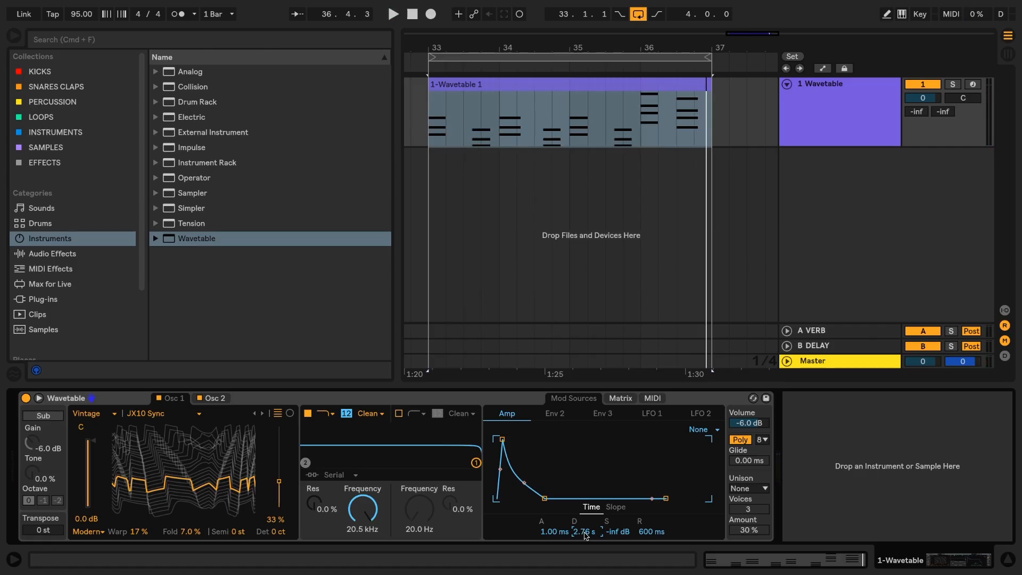
Step: Set the amp envelope's attack to 4.88 ms and its release to 734 ms during playback
key("space")
mouse_move(502, 440)
left_mouse_down()
mouse_move(514, 440)
mouse_move(505, 440)
left_mouse_up()
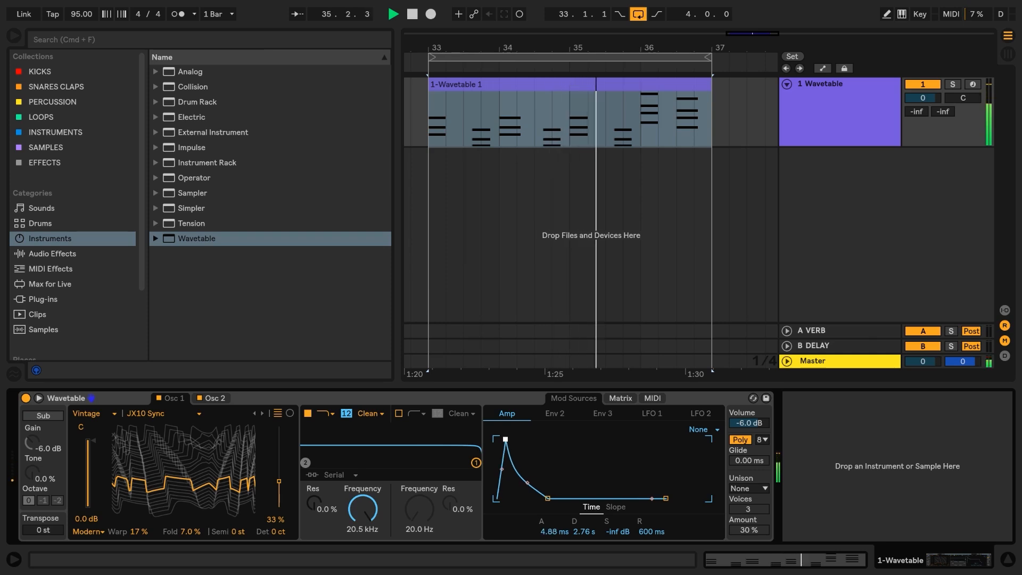
key("space")
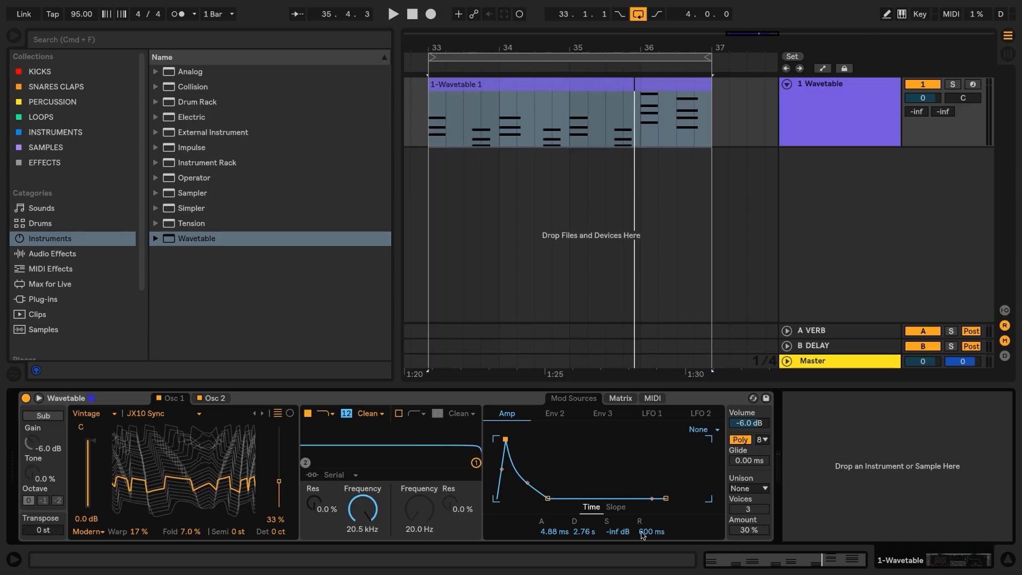
key("space")
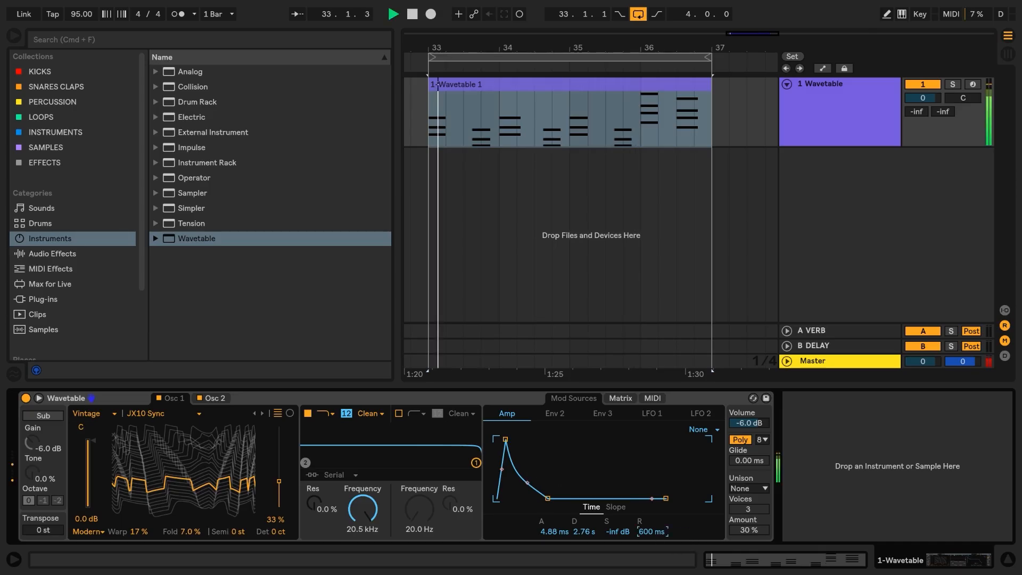
left_click_drag(642, 535, 643, 527)
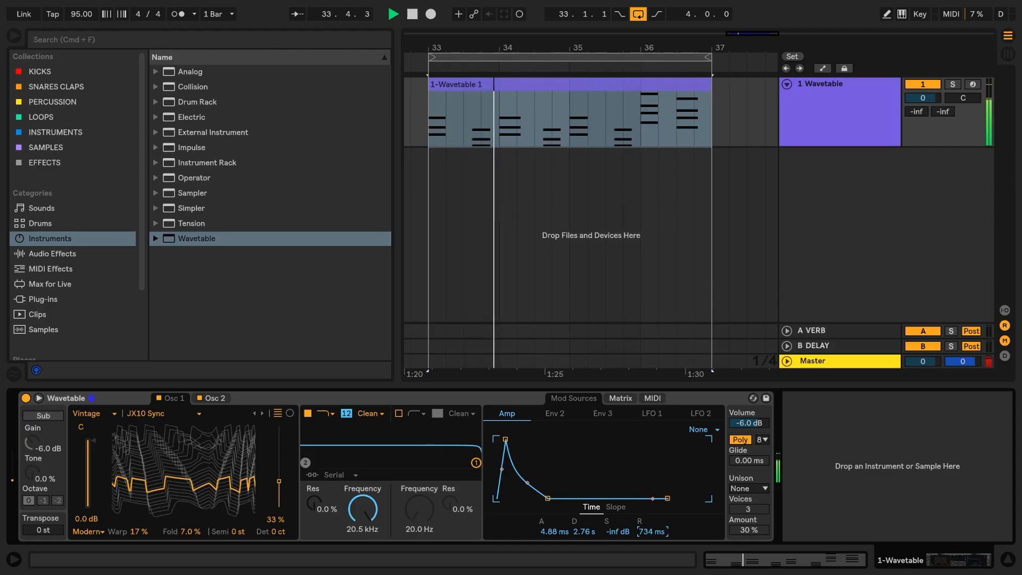
key("space")
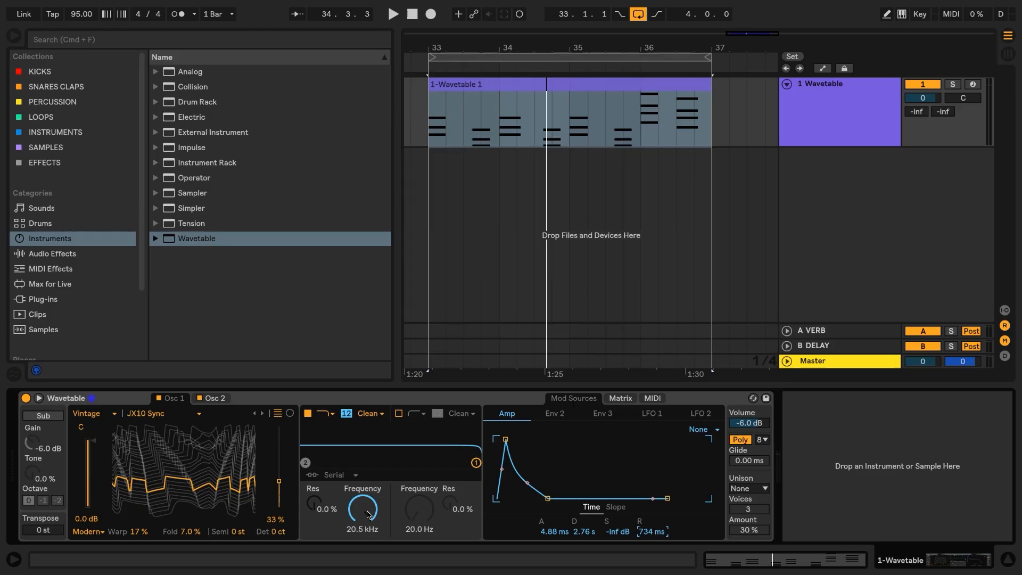
Step: Toggle filter 2 and filter 1 back to their original states and view filter 1's type choices without changing the type
left_click(399, 414)
left_click(400, 415)
left_click(308, 413)
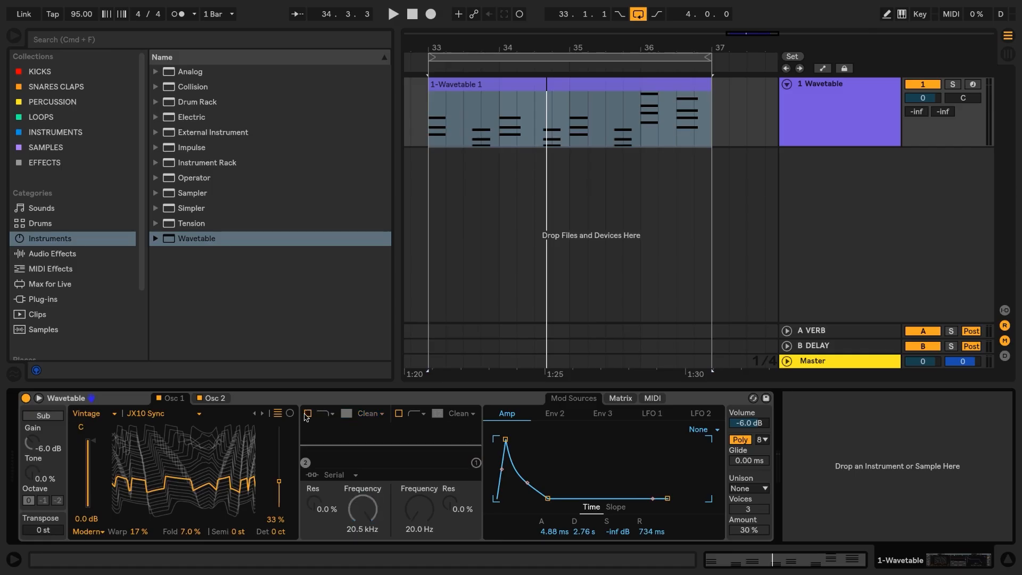
left_click(307, 413)
left_click(326, 414)
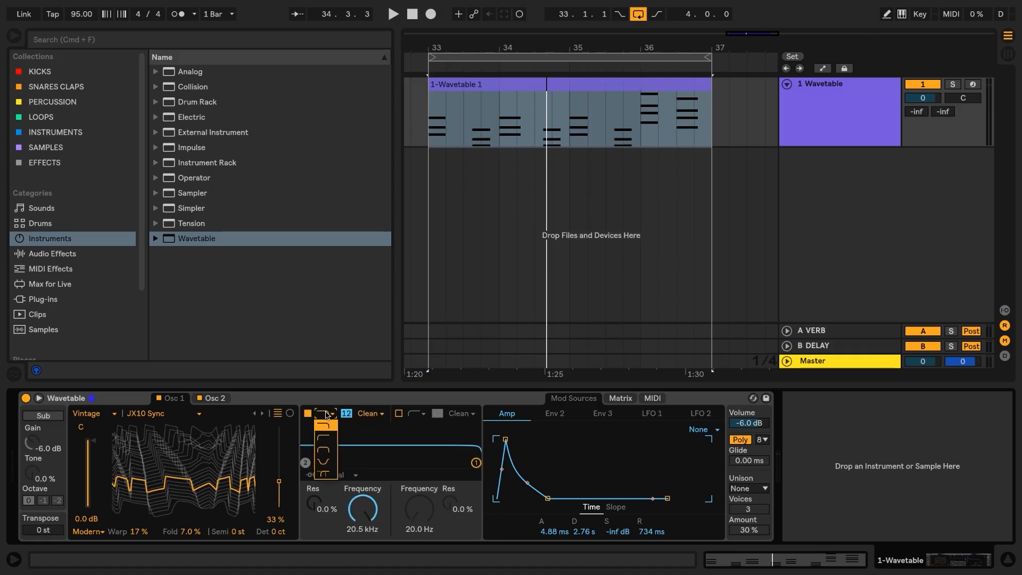
left_click(325, 415)
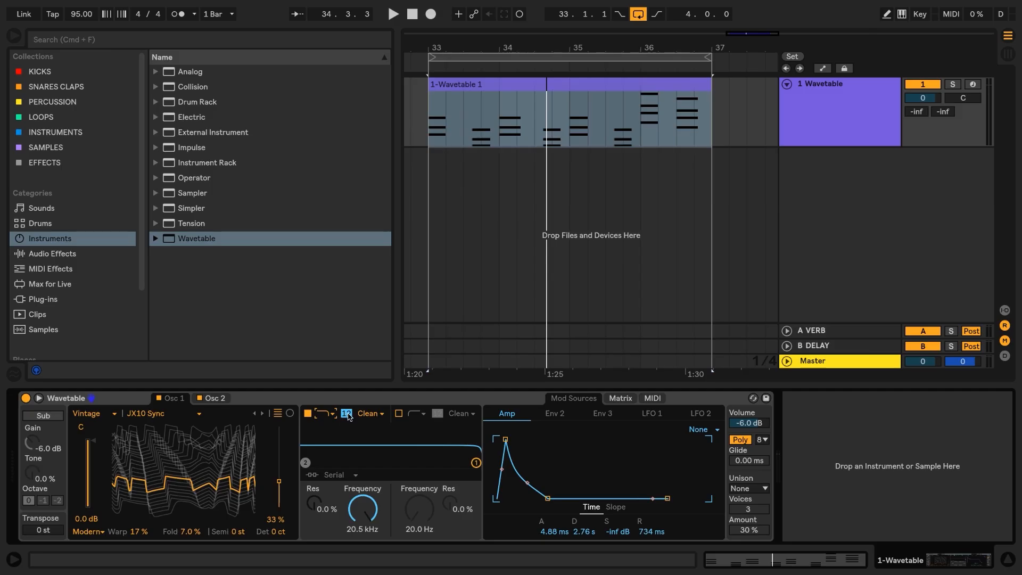
Step: Set filter 1's slope to 24 dB and its frequency to 1.11 kHz, comparing against the 12 dB slope during playback
left_click(346, 413)
key("space")
left_click_drag(363, 508, 364, 540)
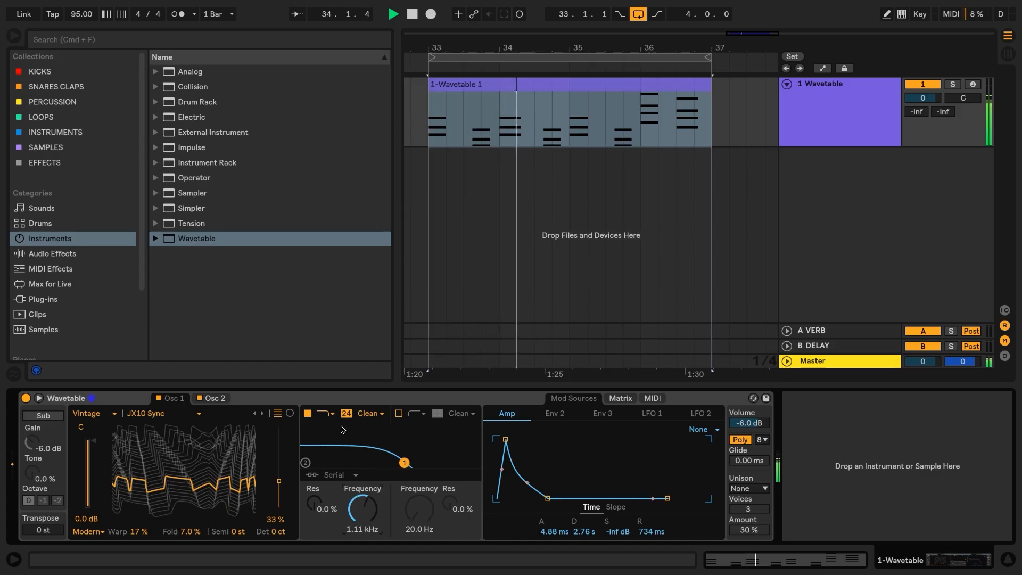
left_click(346, 414)
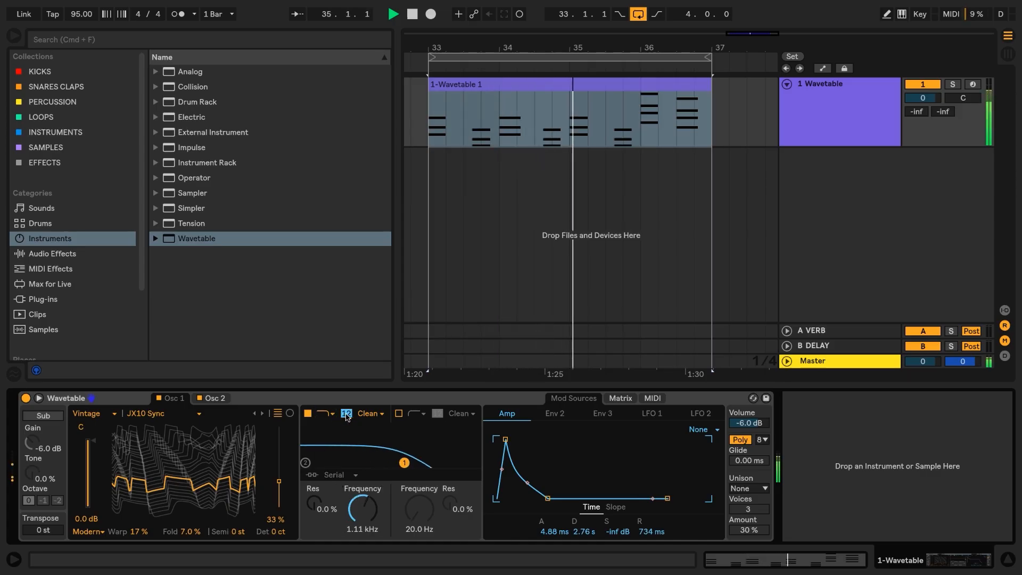
left_click(346, 414)
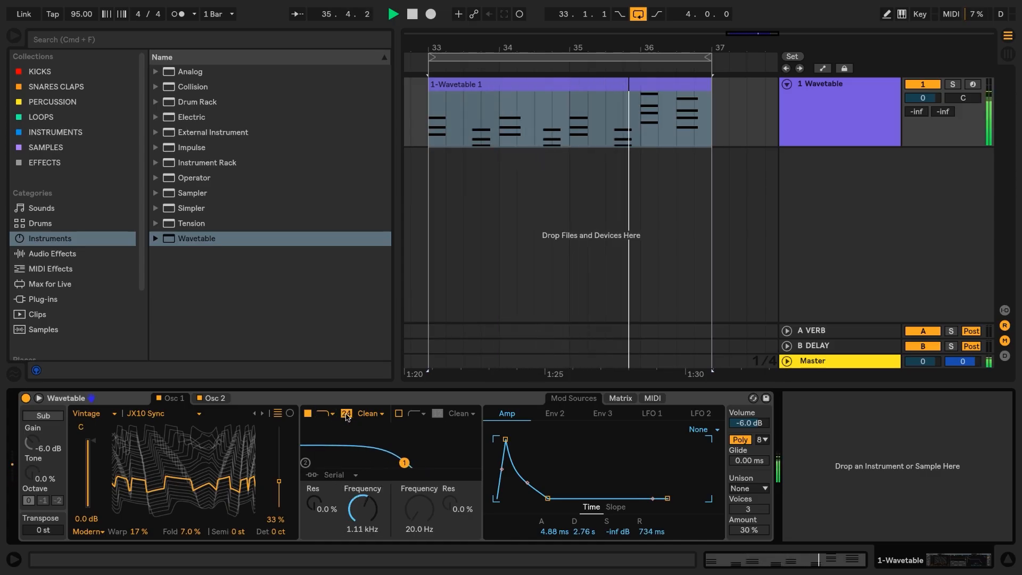
key("space")
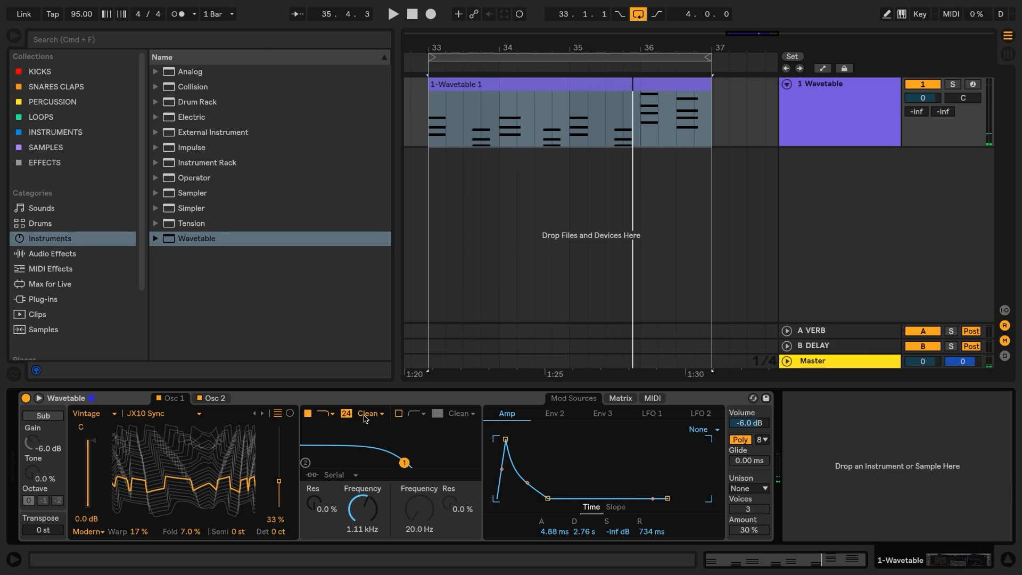
Step: Set filter 1's circuit type to MS2 and its resonance to 45% while listening to the loop
left_click(366, 414)
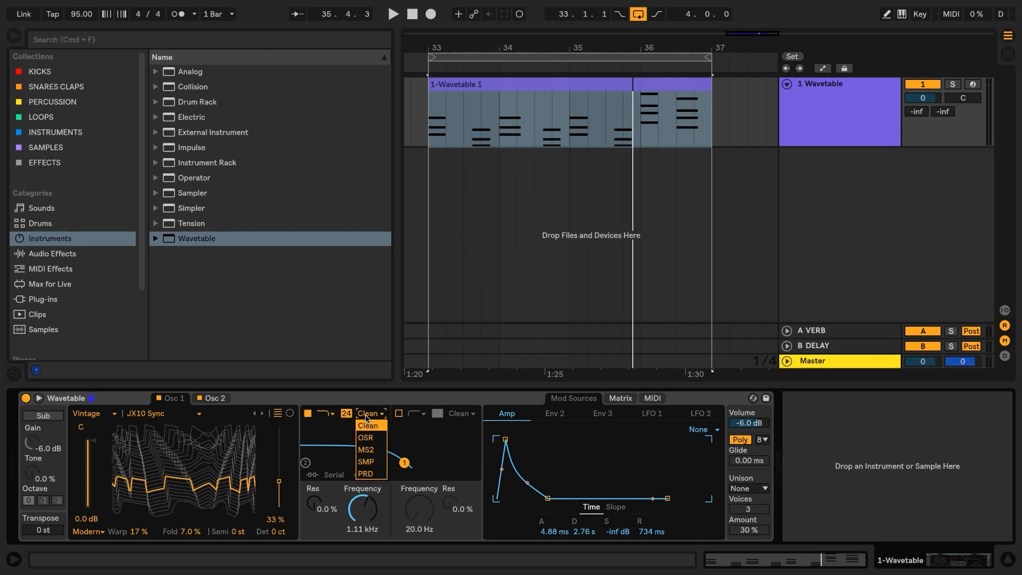
left_click(371, 450)
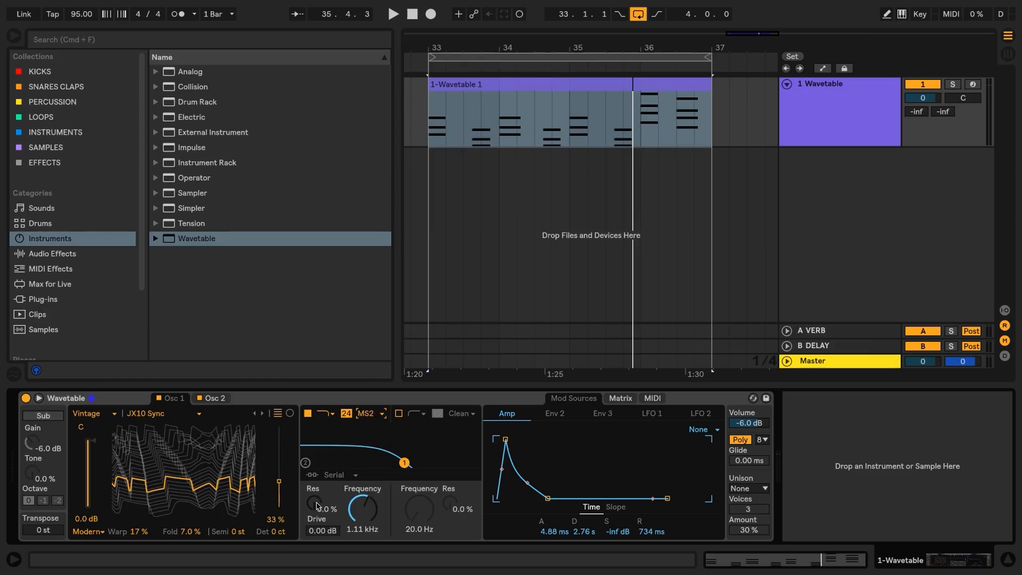
key("space")
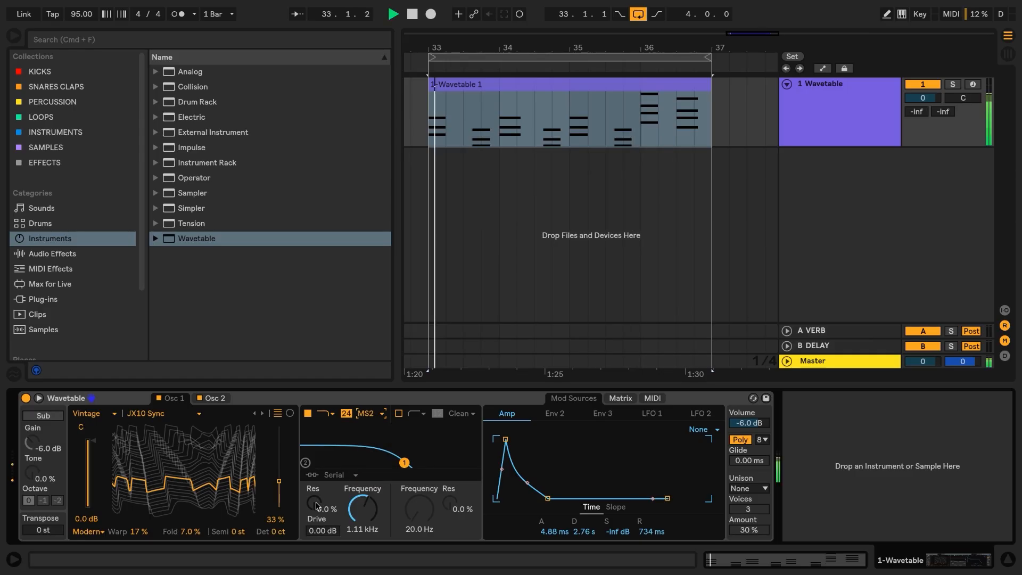
left_click_drag(315, 503, 315, 478)
key("space")
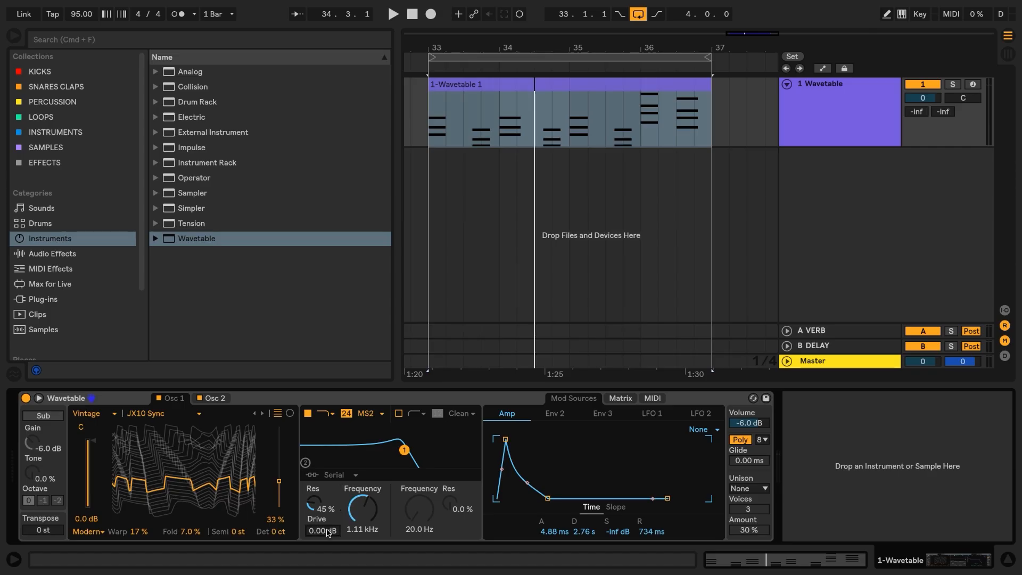
Step: Set filter 1's drive to 2 dB and raise its frequency to 20.5 kHz while listening to the loop
type("2")
key("Return")
key("space")
left_click_drag(362, 508, 362, 474)
mouse_move(362, 508)
left_mouse_down()
mouse_move(363, 573)
mouse_move(361, 516)
left_mouse_up()
key("space")
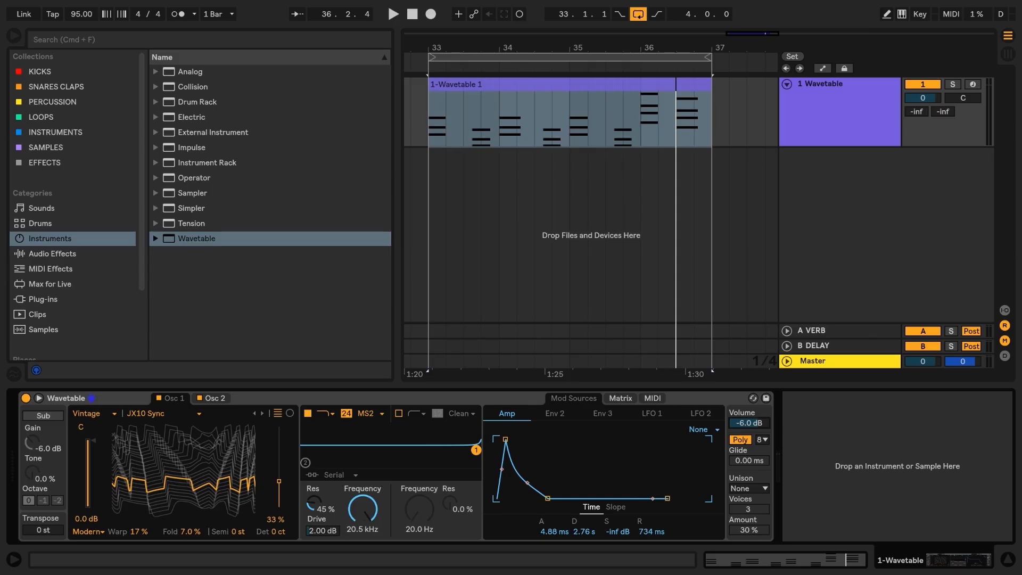
Step: Set the synth's overall volume to -8 dB
left_click(746, 423)
type("-8")
key("Return")
Step: Try filter 2 at 460 Hz and 29% resonance with filter 1 at 6.11 kHz, view the routing choices, and turn filter 2 off
left_click(399, 414)
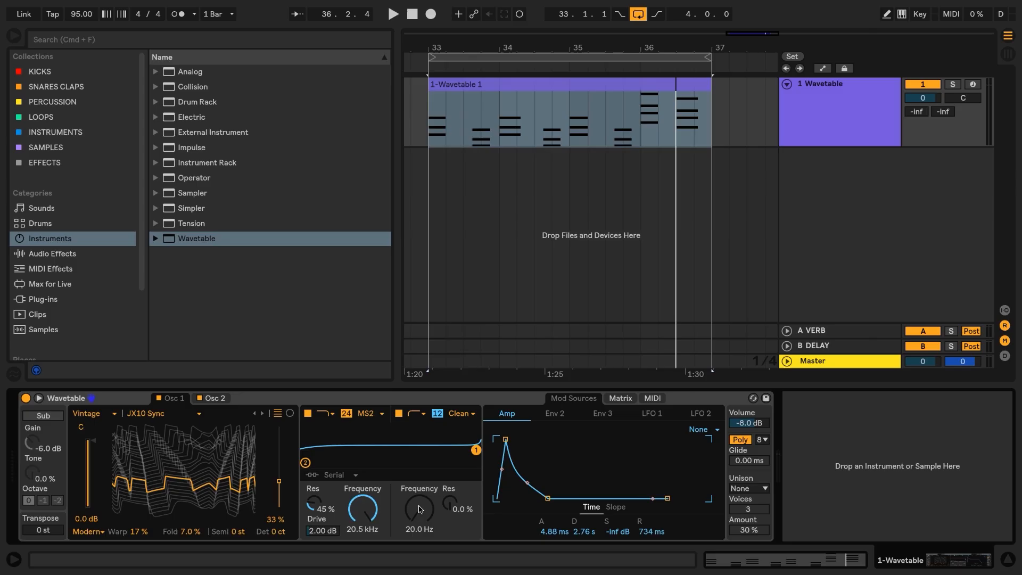
key("space")
mouse_move(420, 512)
left_mouse_down()
mouse_move(420, 482)
mouse_move(450, 472)
mouse_move(362, 533)
mouse_move(363, 574)
mouse_move(363, 527)
mouse_move(411, 500)
mouse_move(415, 512)
left_mouse_up()
key("space")
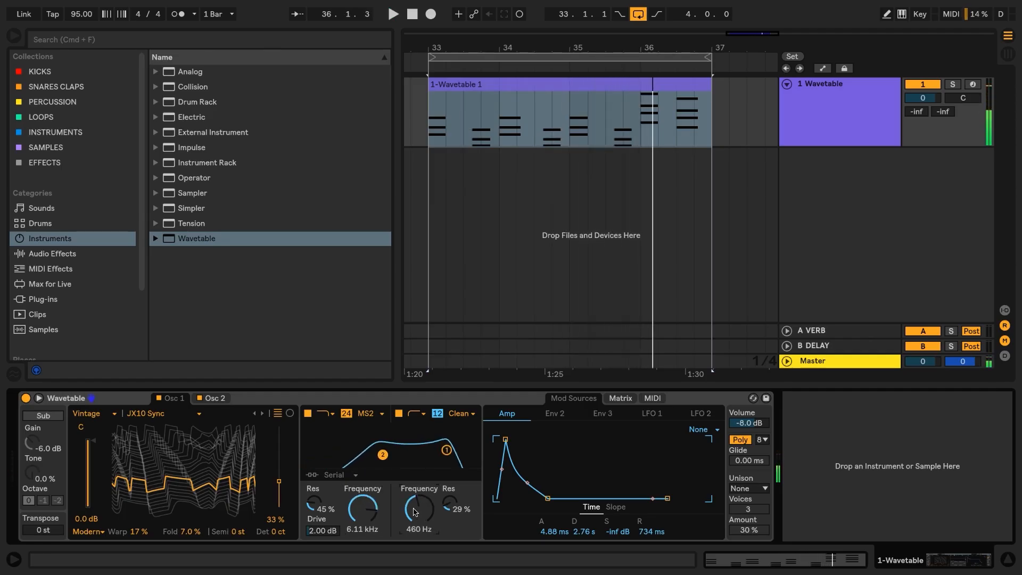
left_click(356, 476)
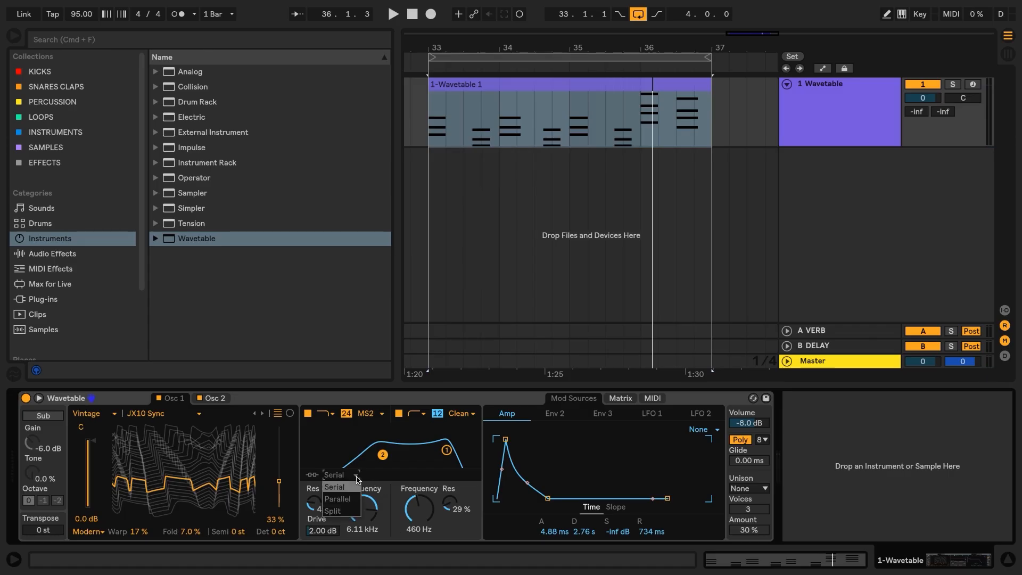
left_click(357, 478)
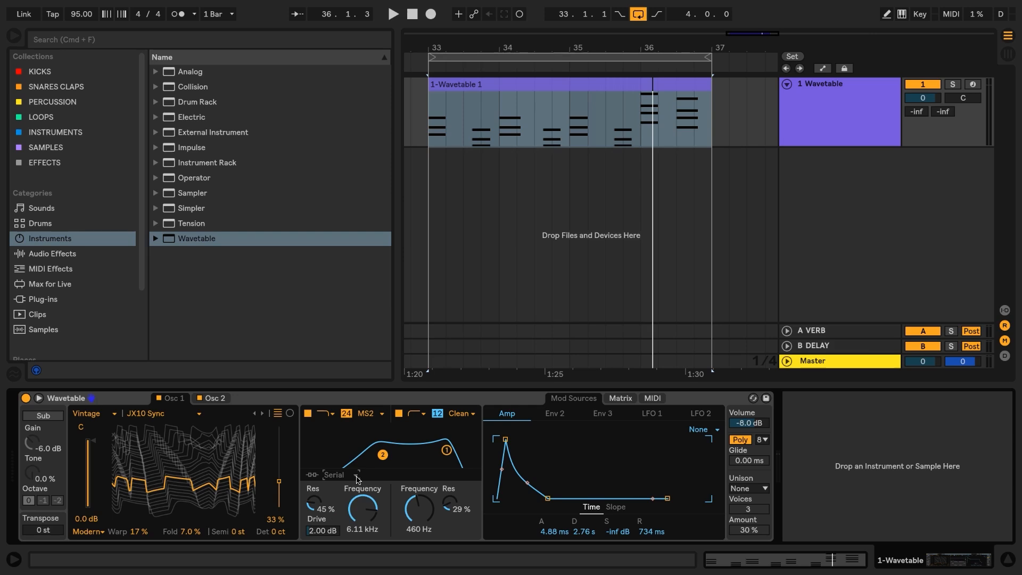
left_click(399, 414)
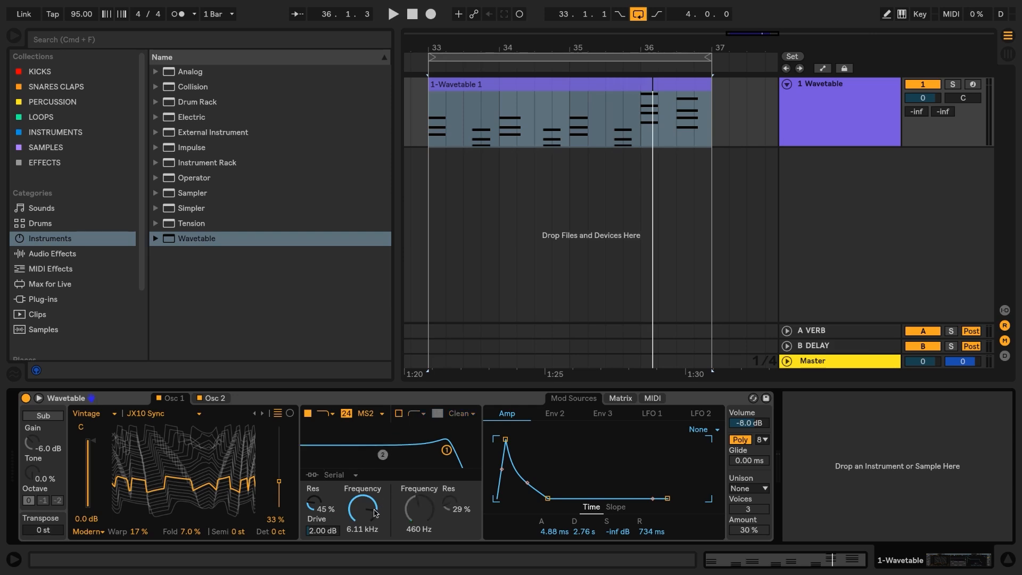
Step: Lower filter 1's frequency to 88.3 Hz and modulate it from Env 2 in the modulation matrix with an amount of 100
left_click_drag(373, 512, 372, 549)
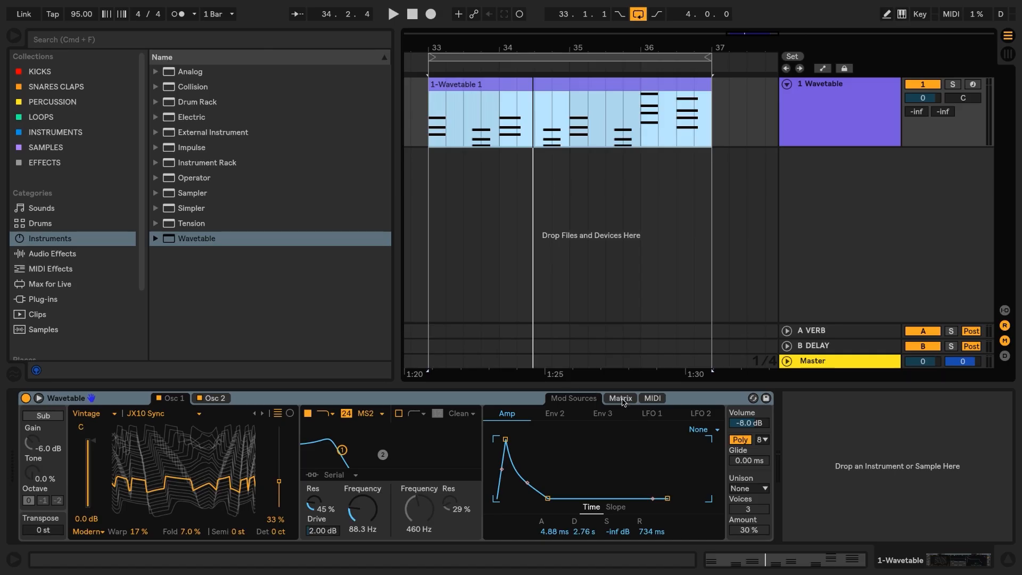
left_click(621, 399)
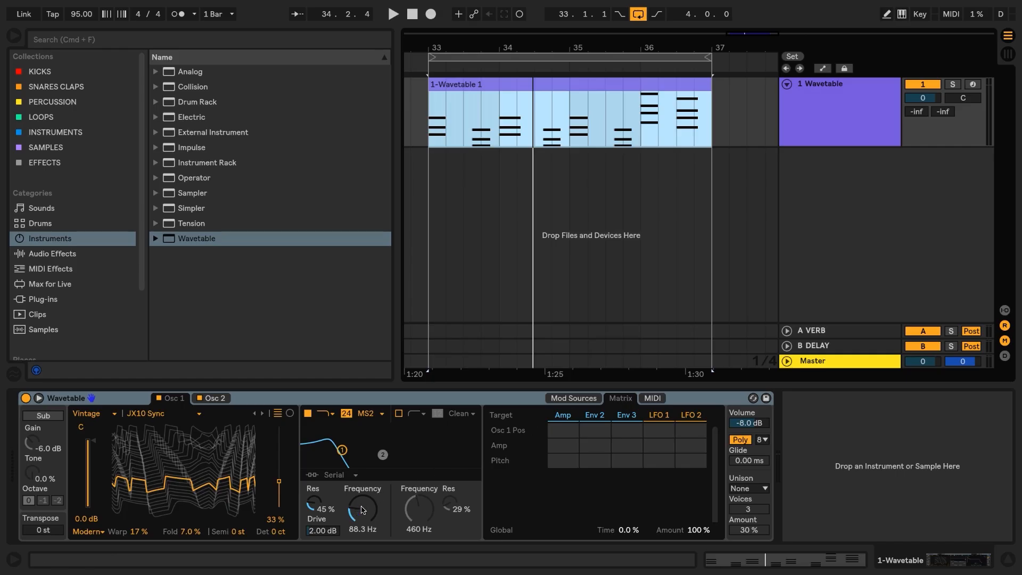
left_click(362, 510)
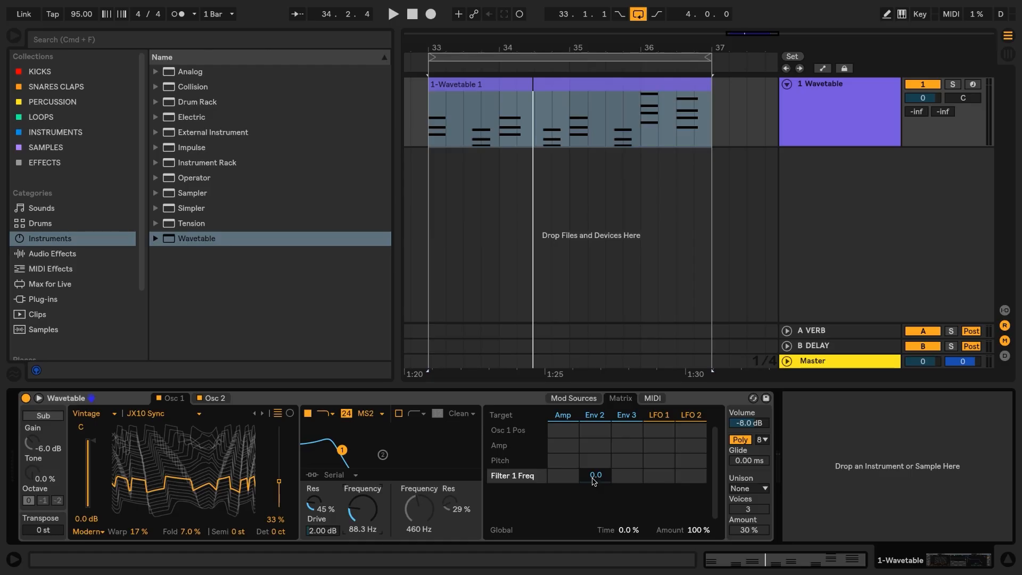
left_click_drag(594, 480, 594, 514)
double_click(592, 479)
key("space")
left_click_drag(591, 476, 591, 441)
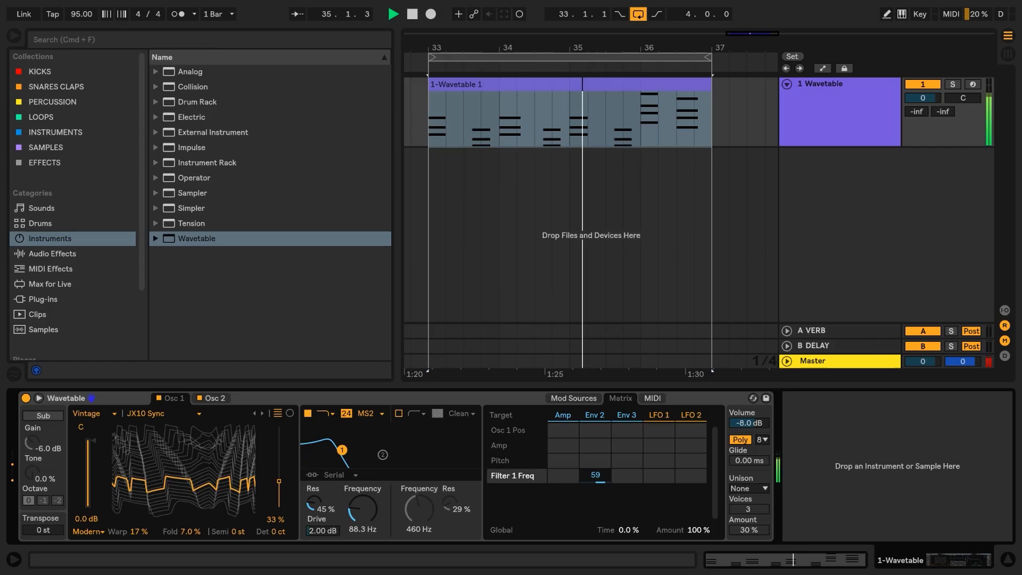
left_click_drag(593, 481, 594, 462)
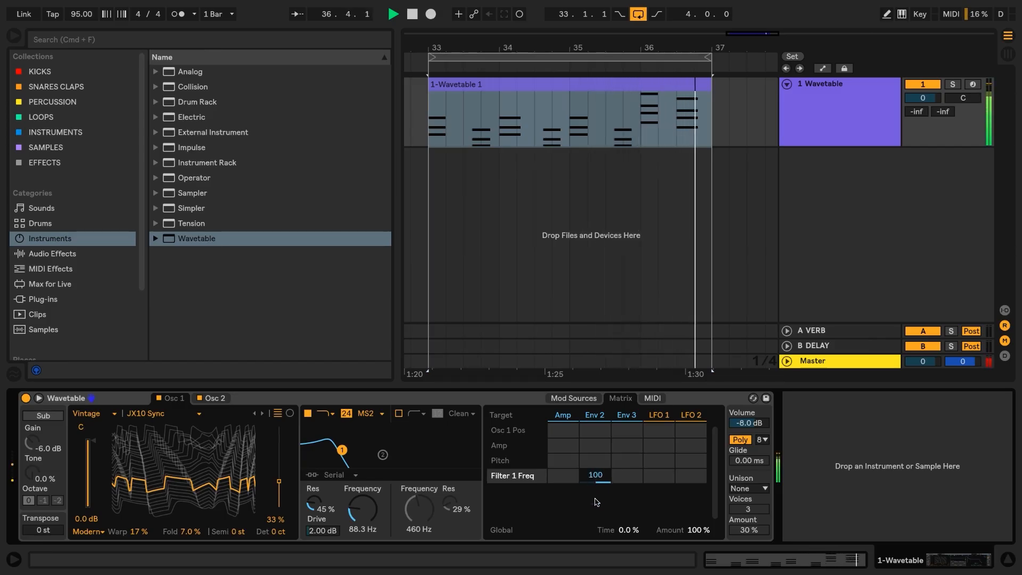
key("space")
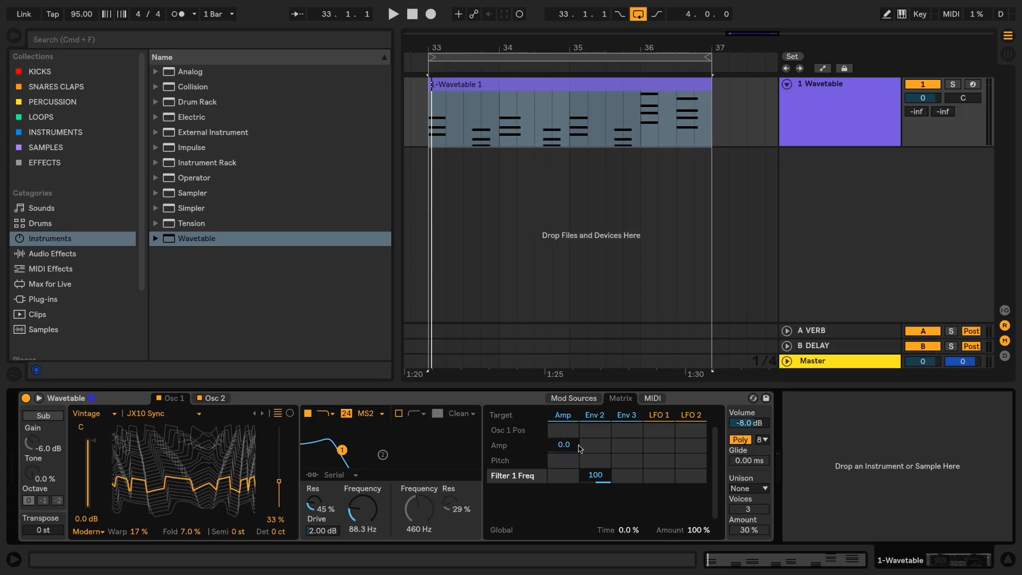
Step: Look at Env 2, then expand the synth's modulation sources beside the matrix and hide the browser
left_click(571, 399)
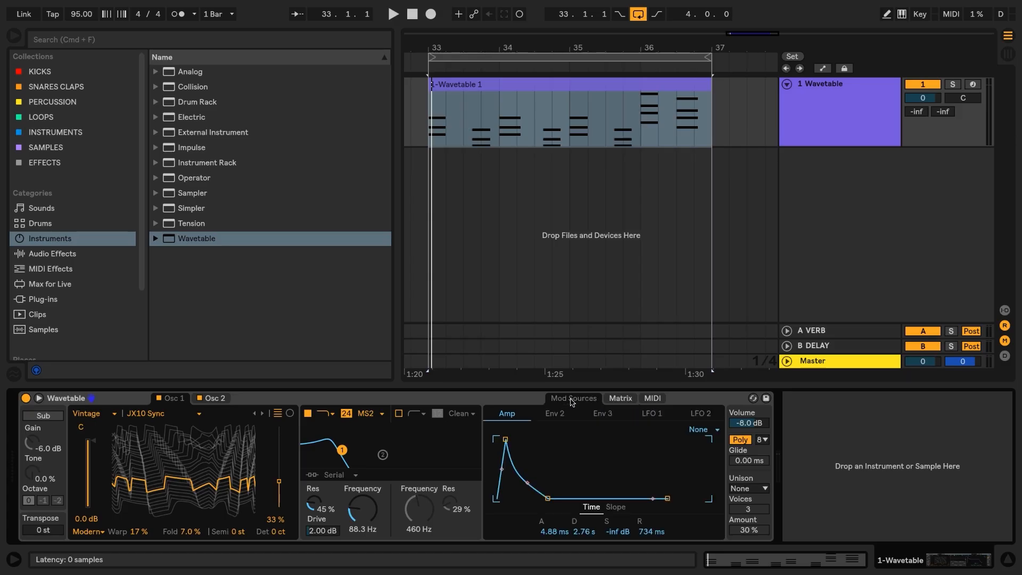
left_click(554, 416)
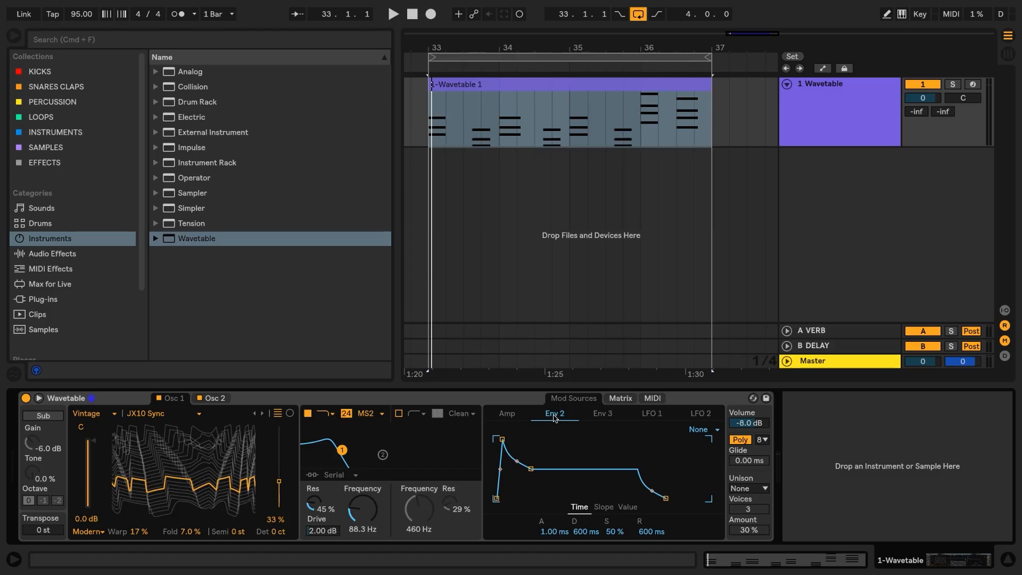
left_click(622, 401)
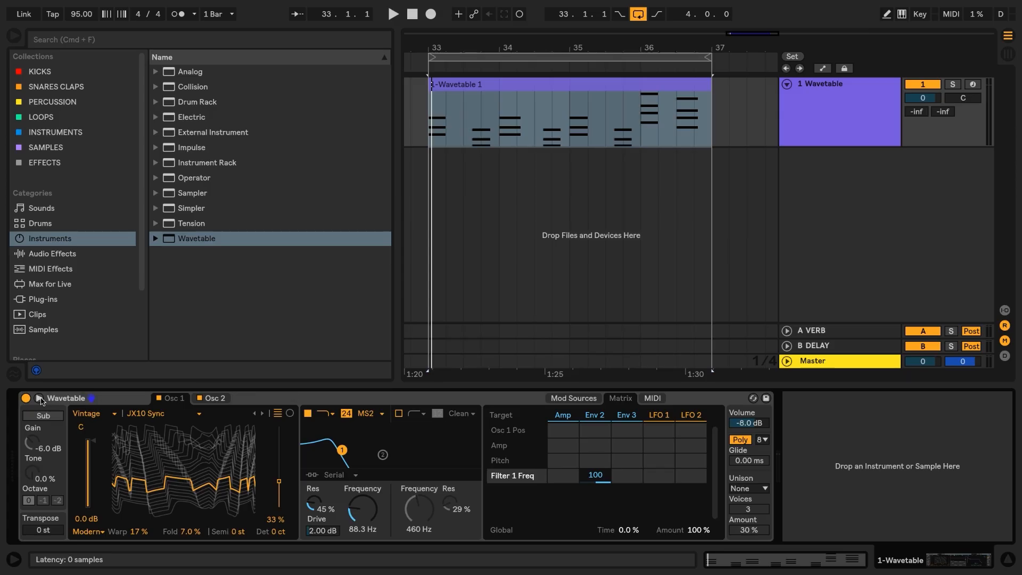
left_click(40, 400)
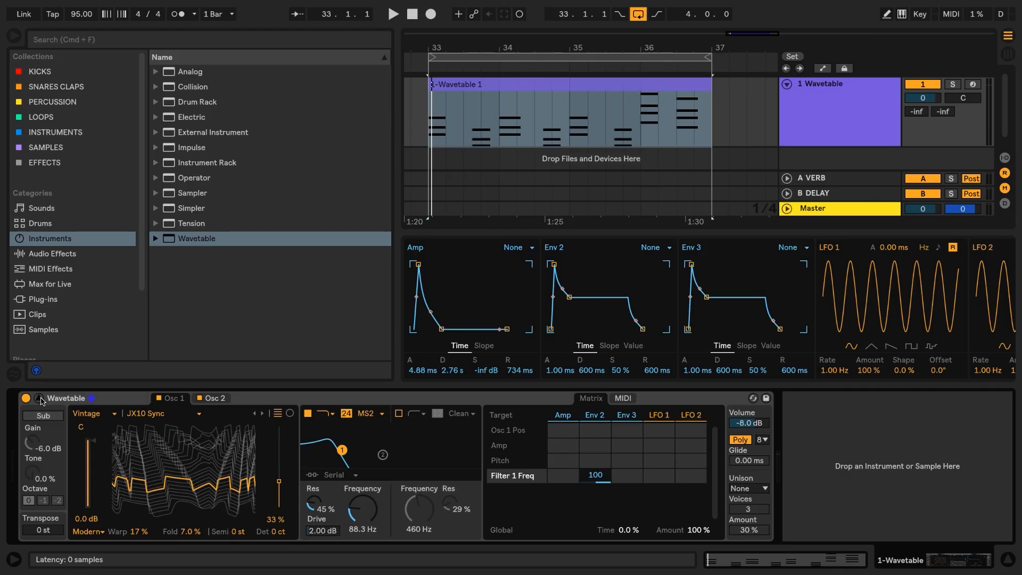
key("alt+super+b")
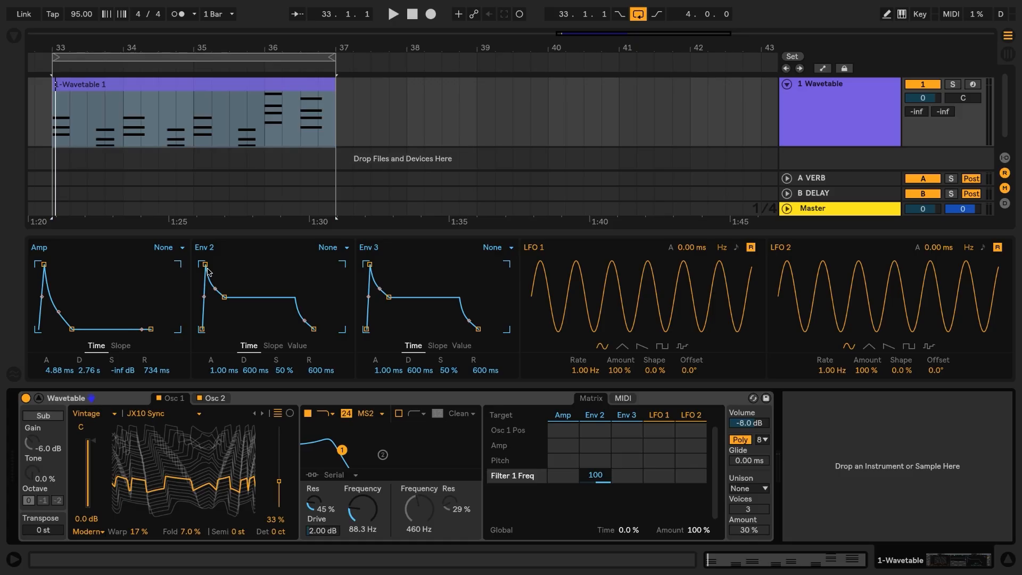
Step: Set Env 2's attack to 1.43 s while listening to the loop
key("space")
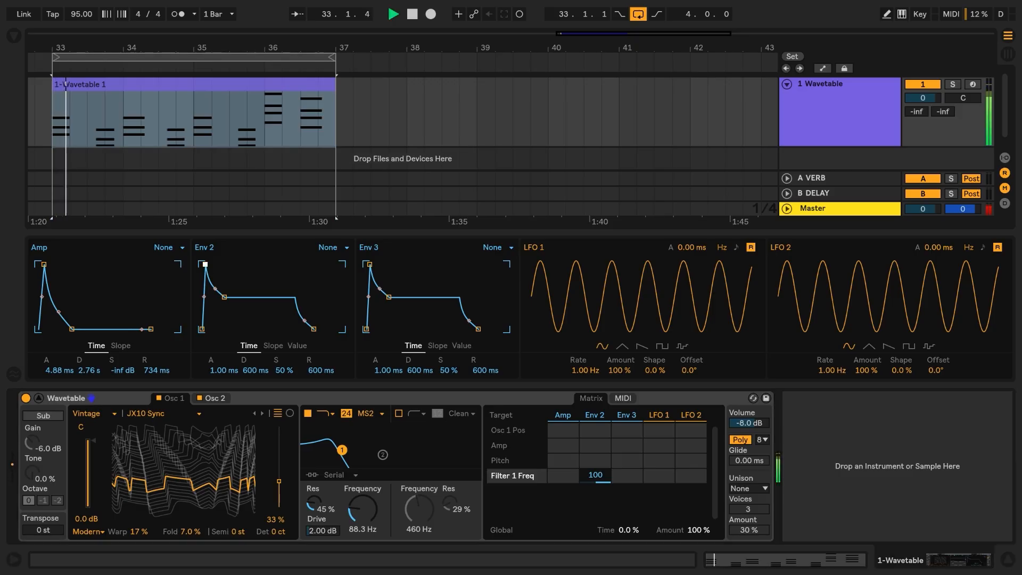
left_click_drag(208, 270, 227, 264)
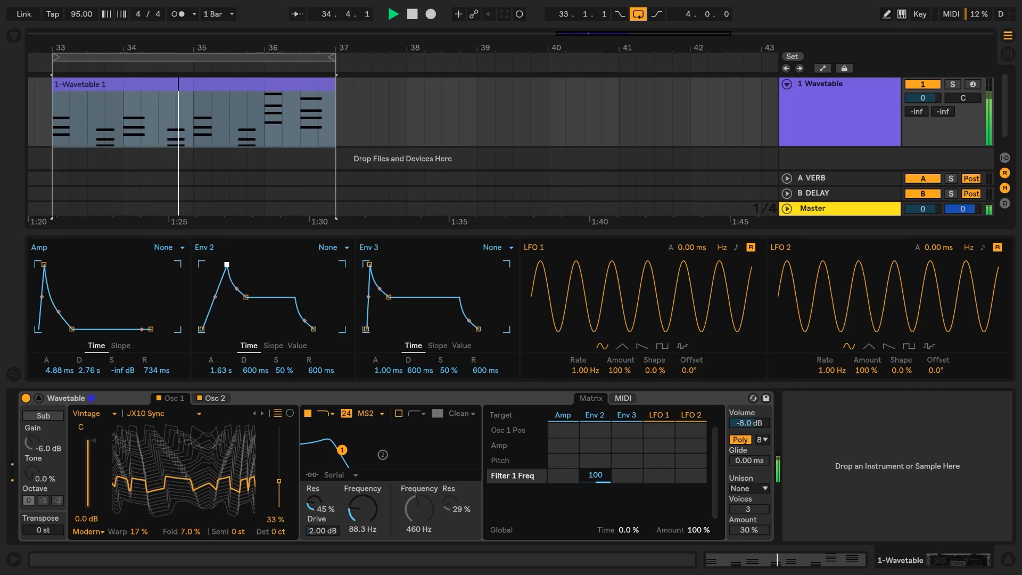
left_click_drag(227, 264, 225, 264)
key("space")
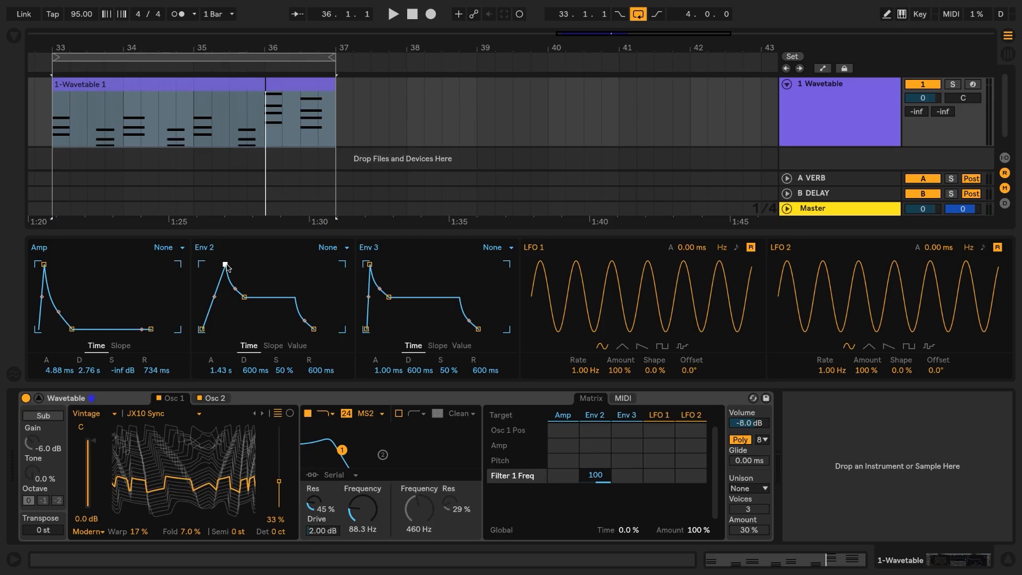
Step: Set Env 2's decay to 660 ms and its sustain to 30% during playback
left_click(253, 372)
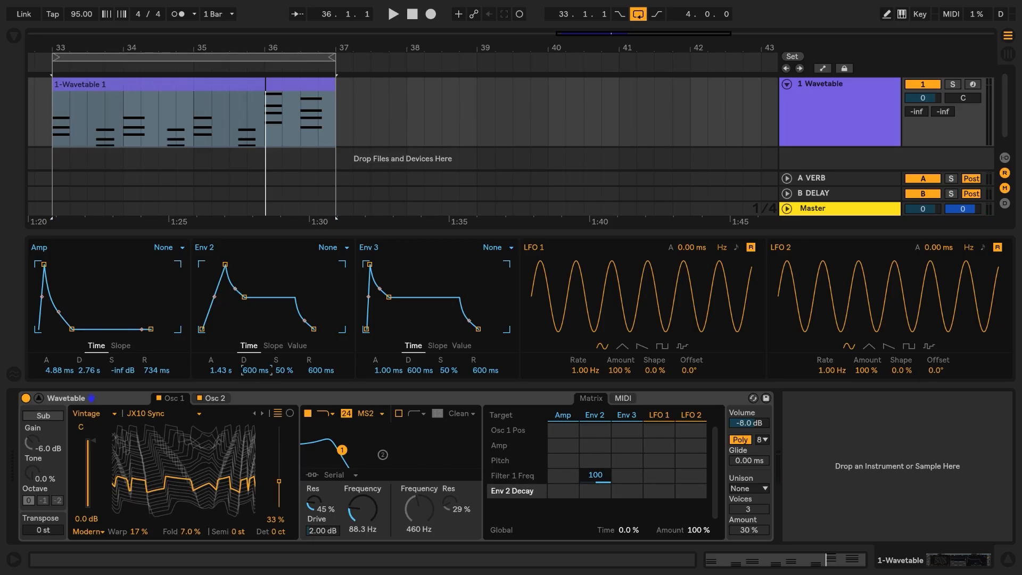
key("space")
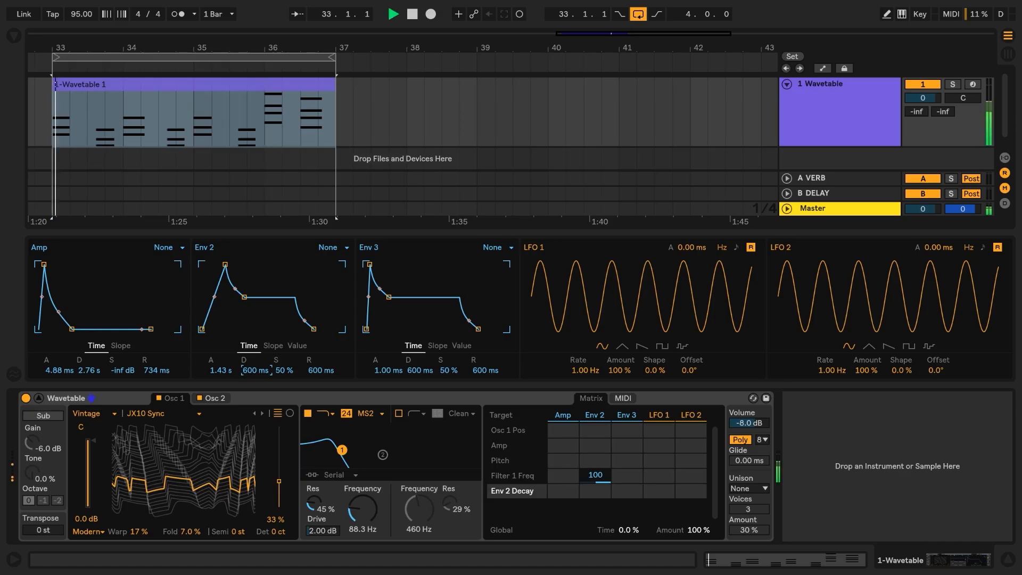
mouse_move(253, 373)
left_mouse_down()
mouse_move(253, 359)
mouse_move(255, 375)
left_mouse_up()
key("space")
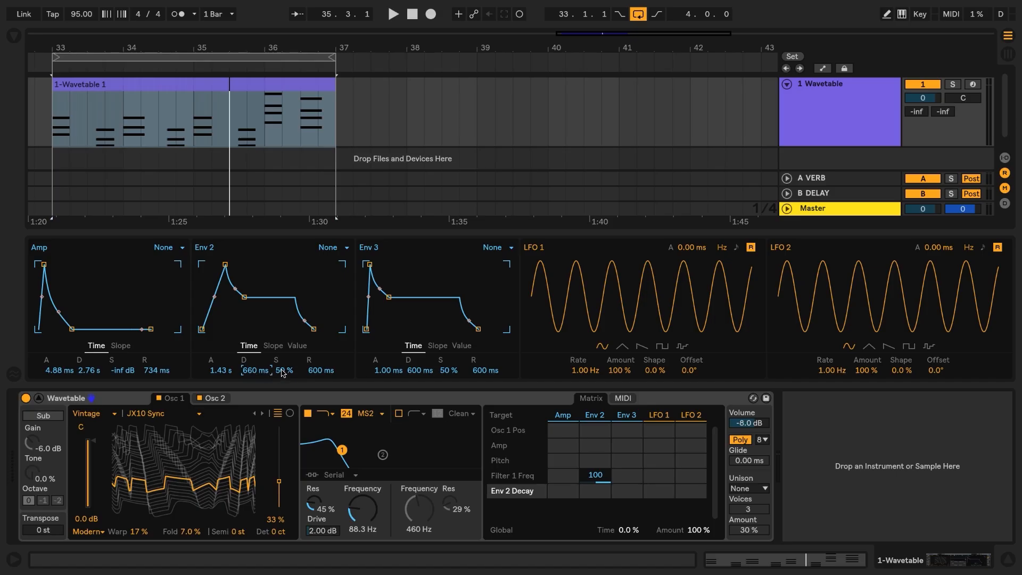
key("space")
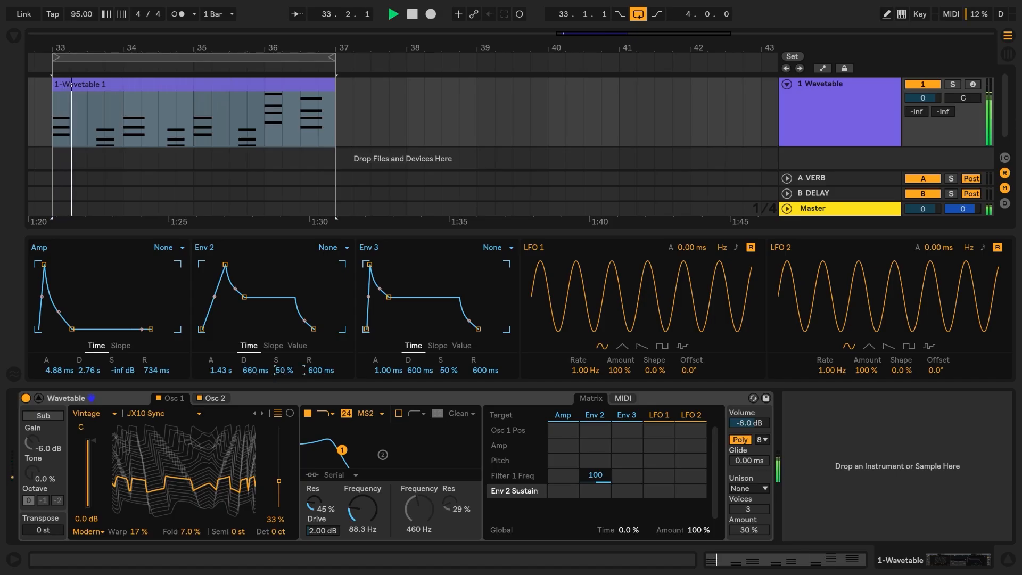
left_click_drag(282, 370, 282, 380)
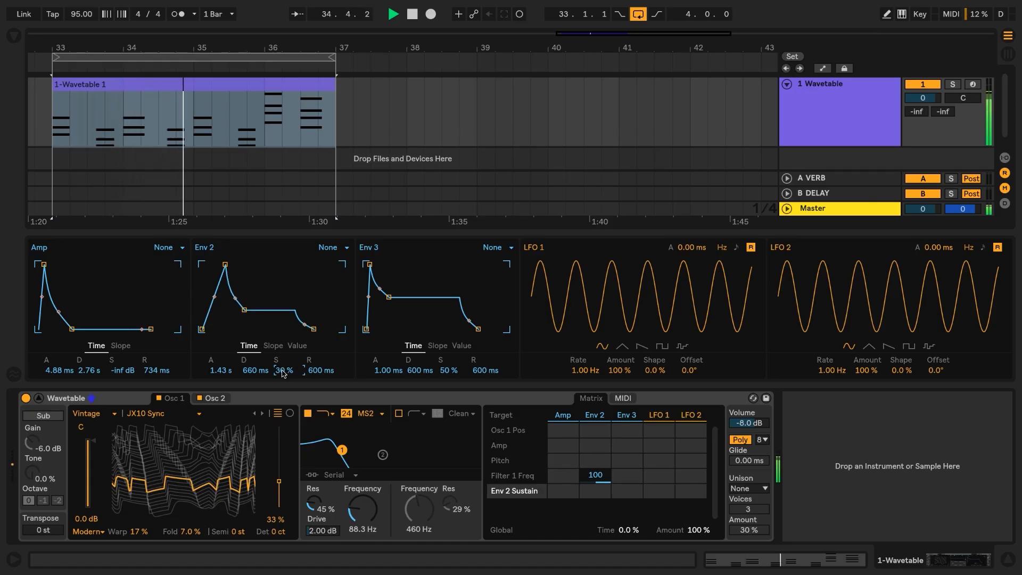
key("space")
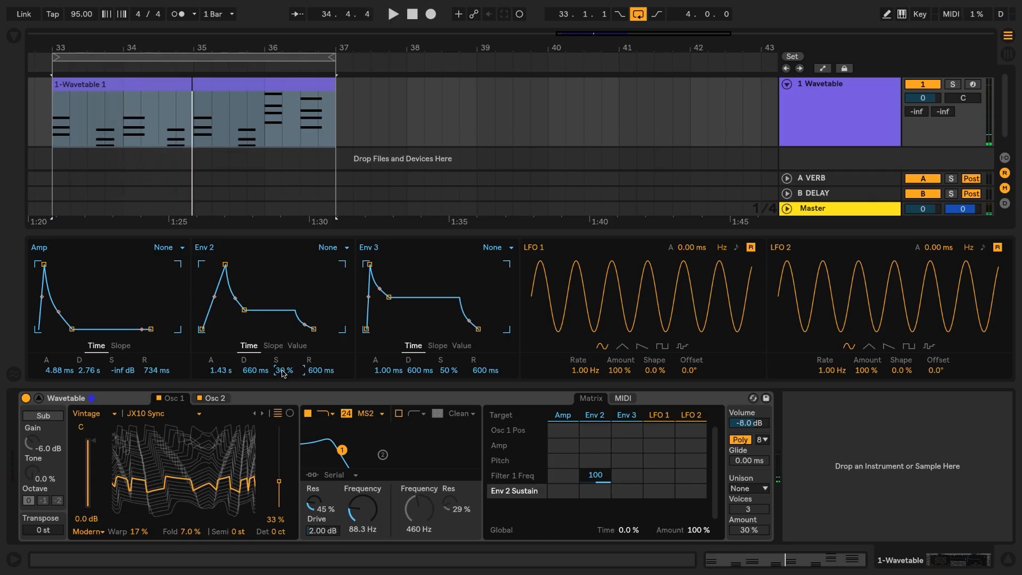
Step: Set Env 2's release to 157 ms while the loop plays
left_click(319, 370)
key("space")
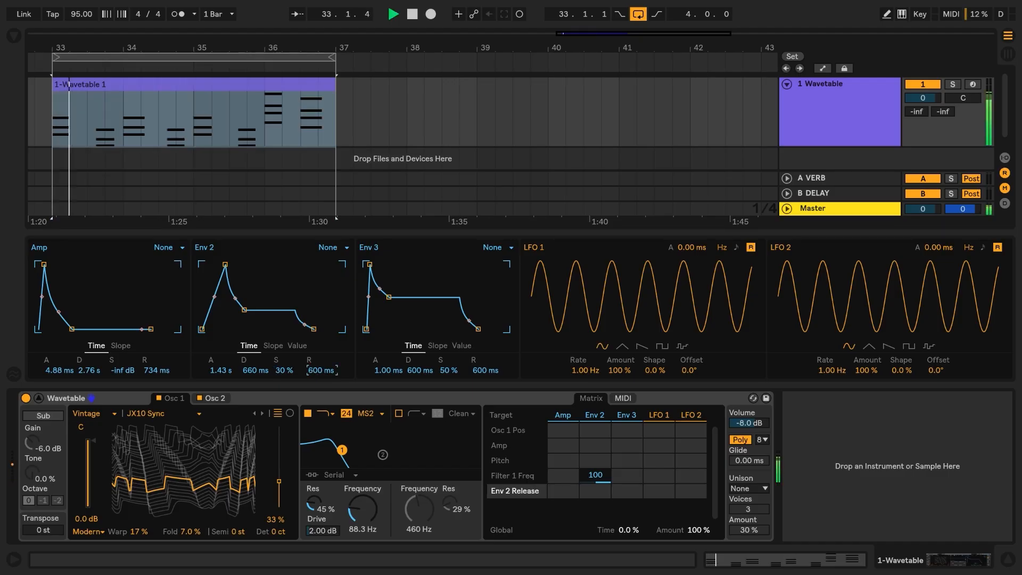
left_click_drag(322, 370, 322, 386)
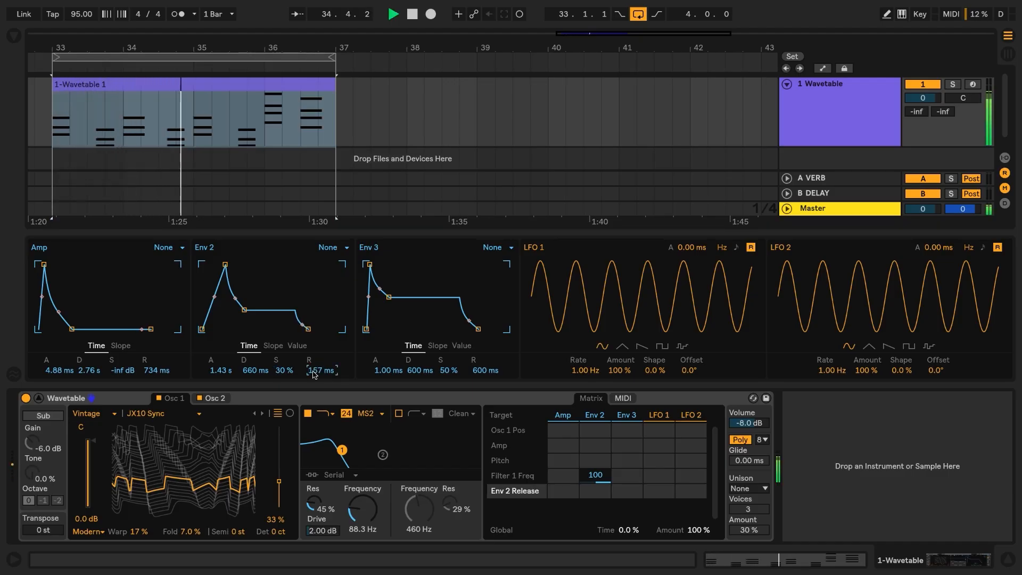
key("space")
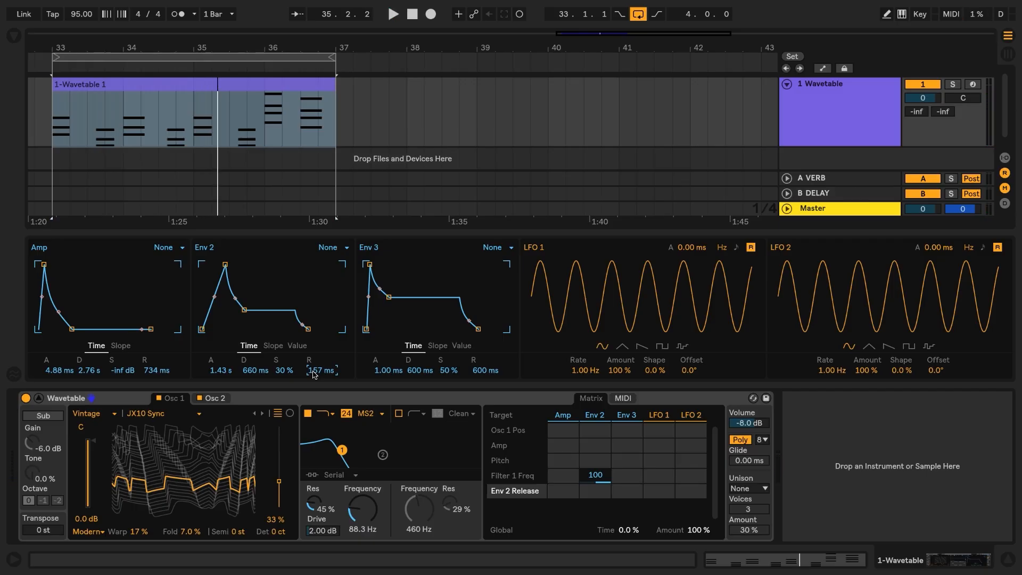
Step: Set Env 2's attack slope to 37%, auditioning the curve during playback
left_click(271, 346)
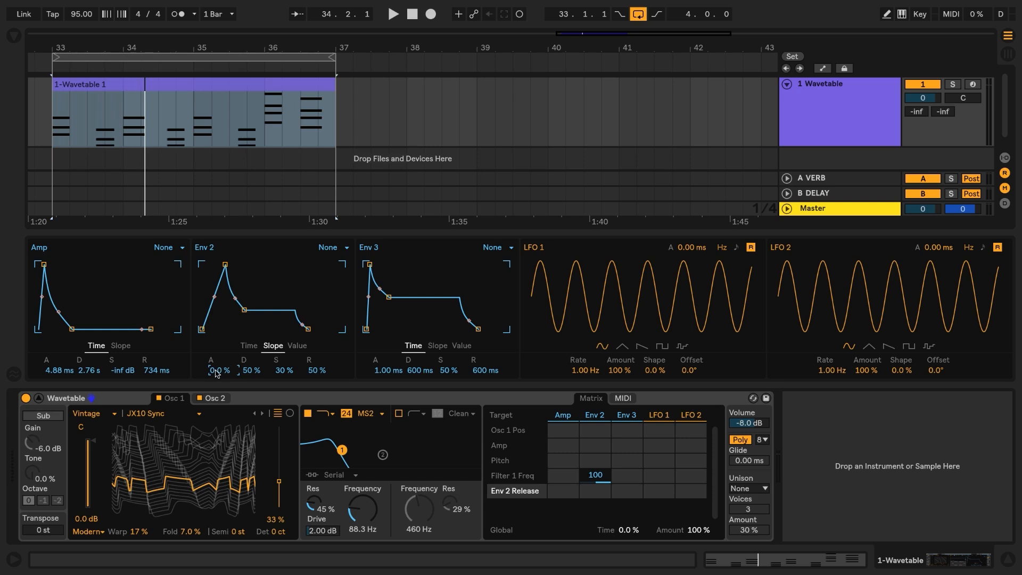
key("space")
mouse_move(216, 372)
left_mouse_down()
mouse_move(215, 325)
mouse_move(215, 372)
mouse_move(216, 352)
left_mouse_up()
key("space")
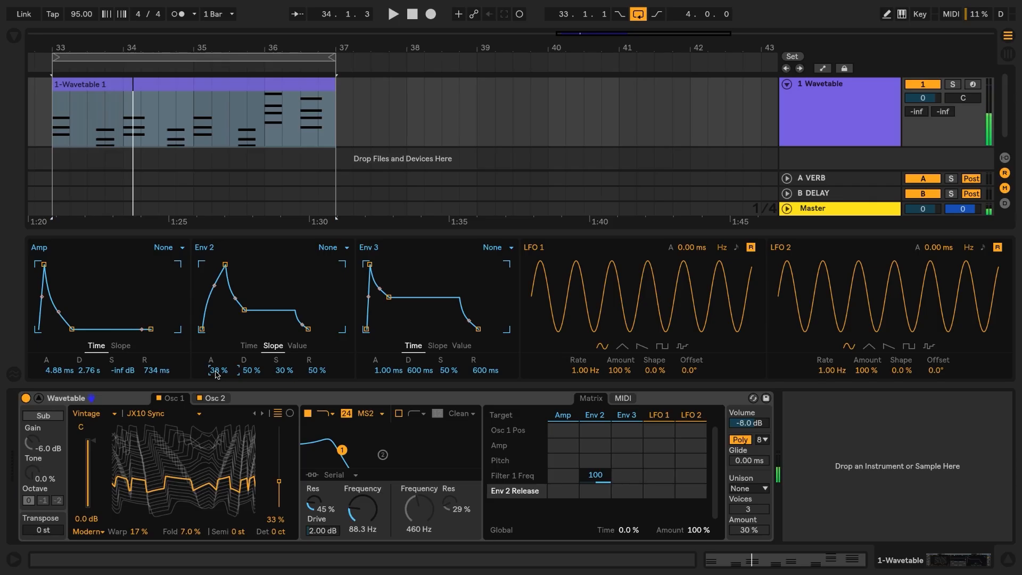
type("37")
key("Return")
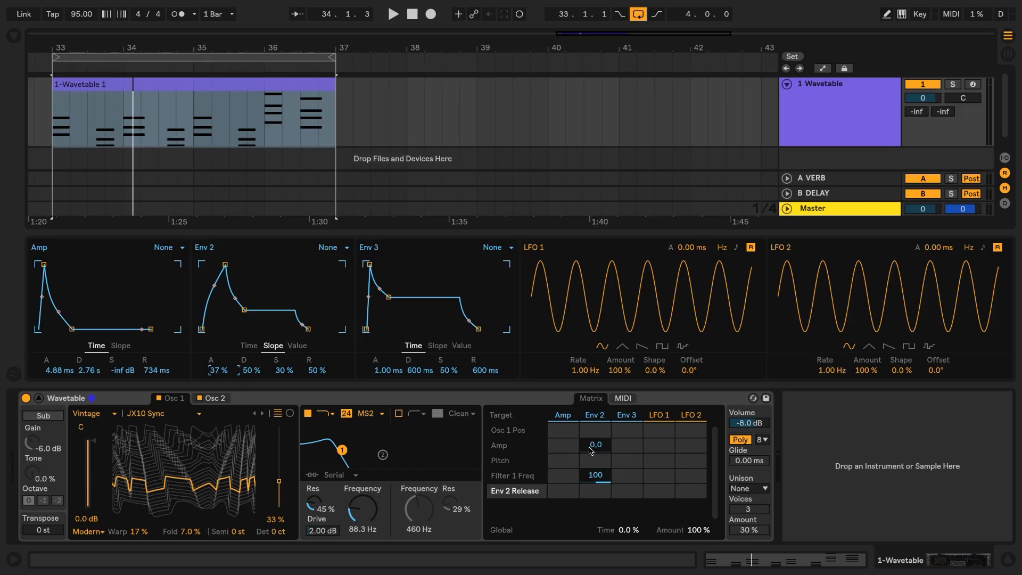
Step: Modulate the Amp target from Env 2 in the matrix with an amount of 55 during playback
key("space")
left_click_drag(590, 450, 590, 422)
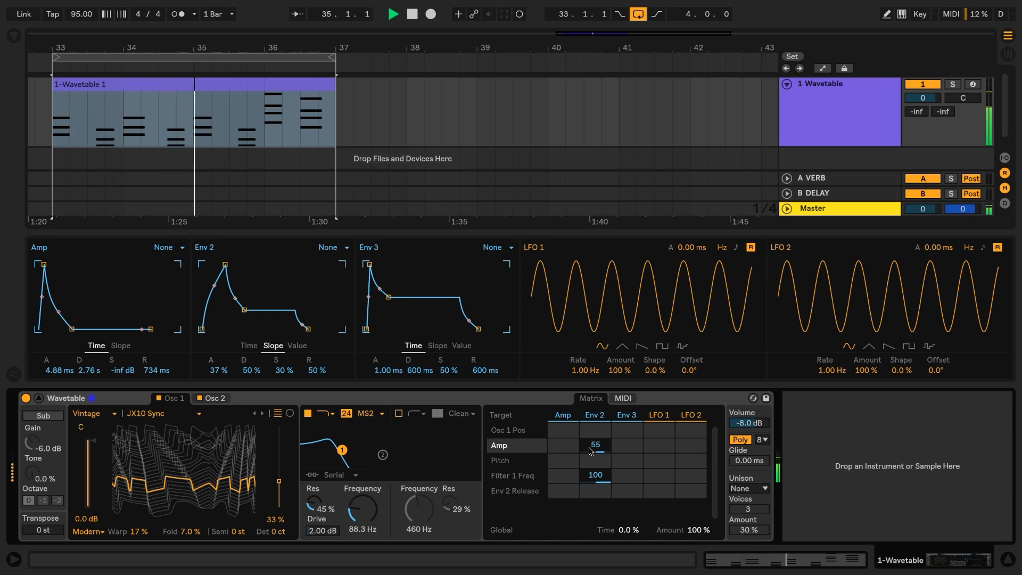
key("space")
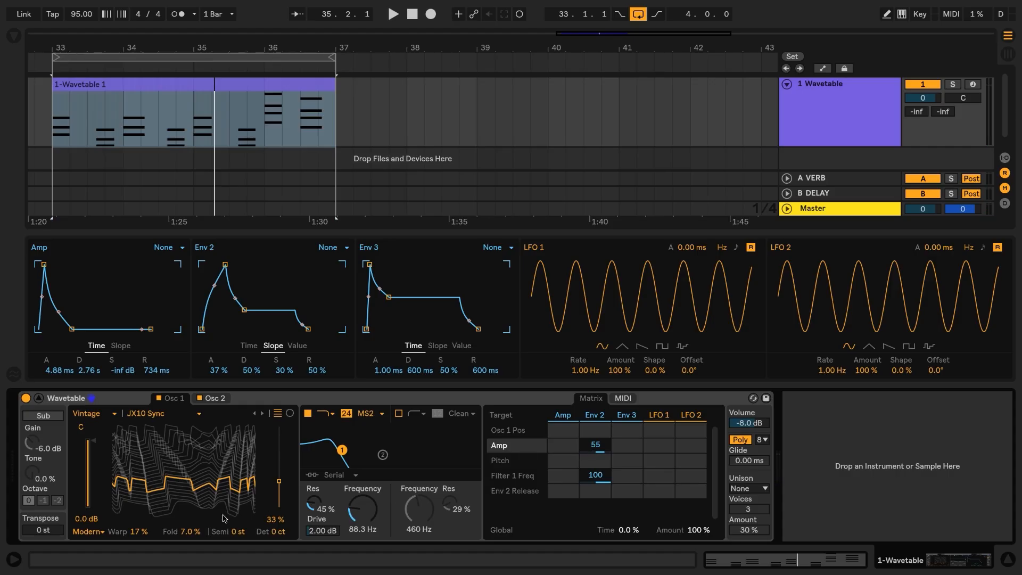
Step: Modulate Osc 1 Warp from LFO 1 in the matrix with an amount of 39, auditioning it during playback
left_click(135, 533)
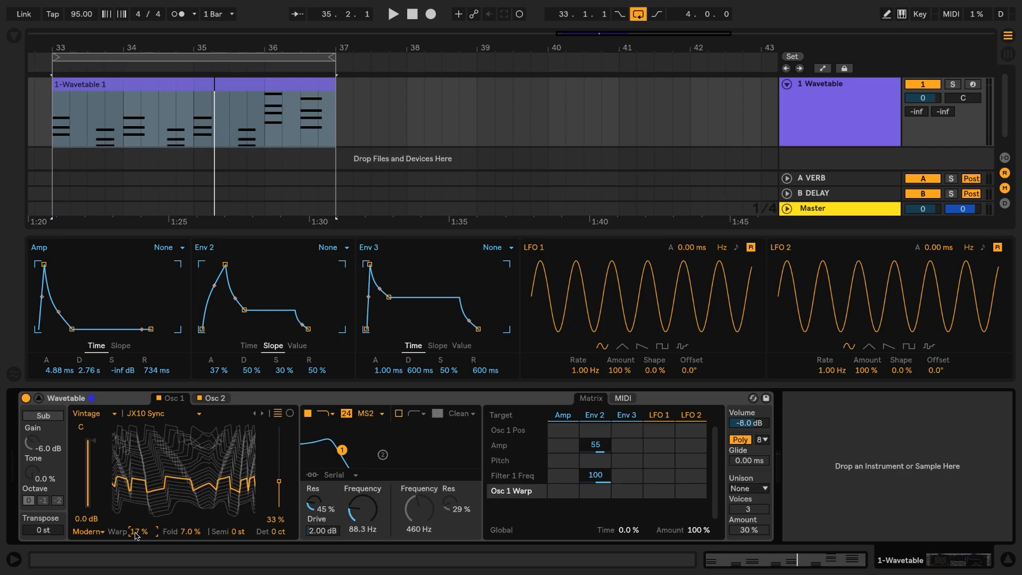
key("space")
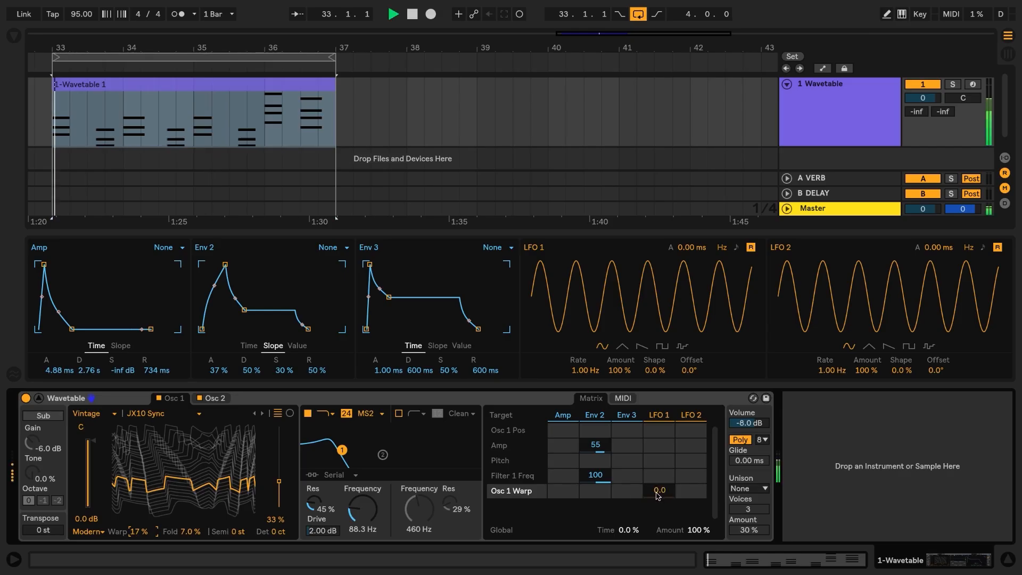
left_click_drag(660, 494, 660, 454)
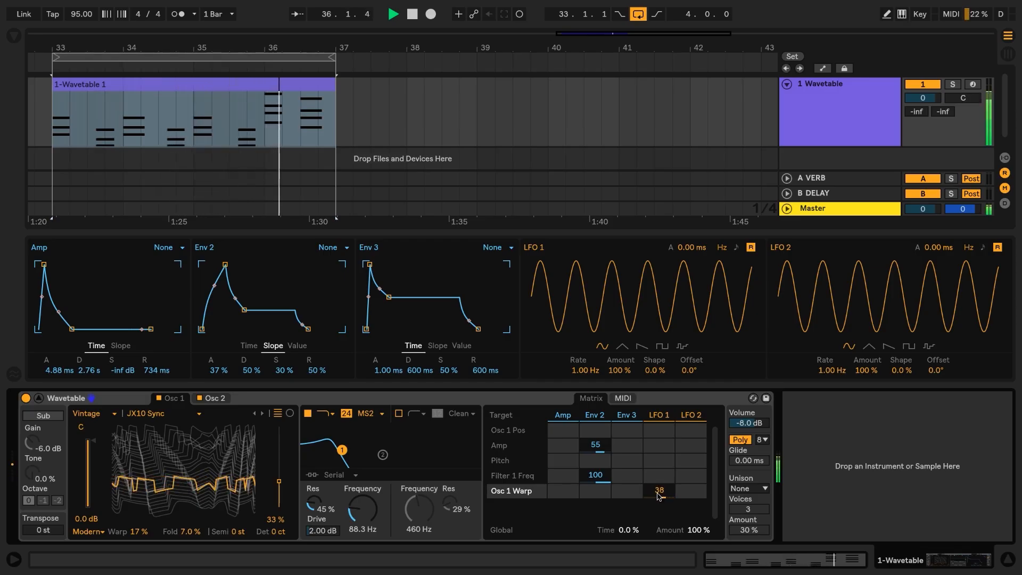
key("space")
left_click_drag(658, 494, 658, 492)
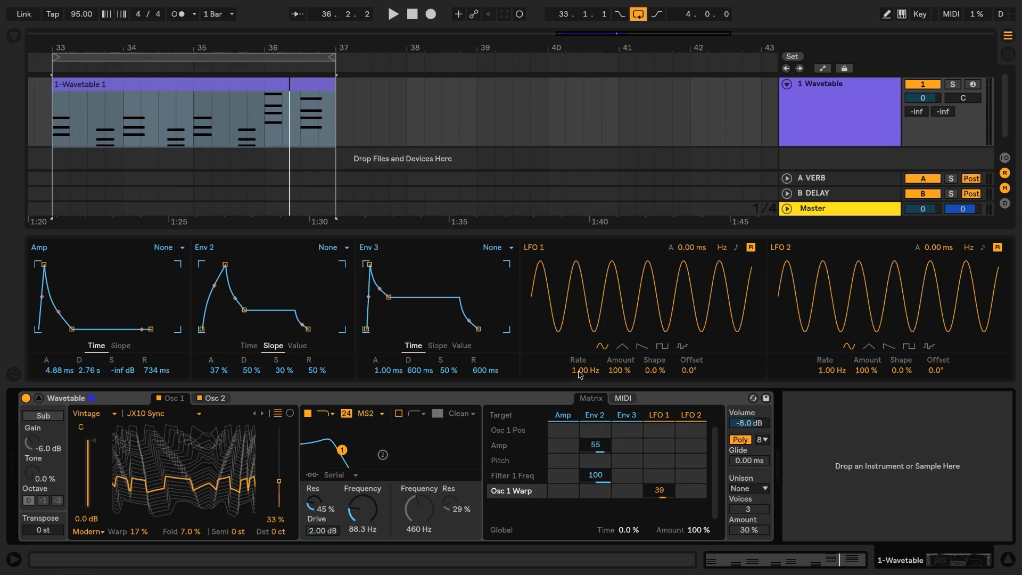
Step: Set LFO 1's rate to 0.26 Hz after auditioning a slower rate during playback
mouse_move(579, 374)
left_mouse_down()
mouse_move(579, 405)
mouse_move(580, 338)
mouse_move(579, 403)
mouse_move(579, 390)
left_mouse_up()
key("space")
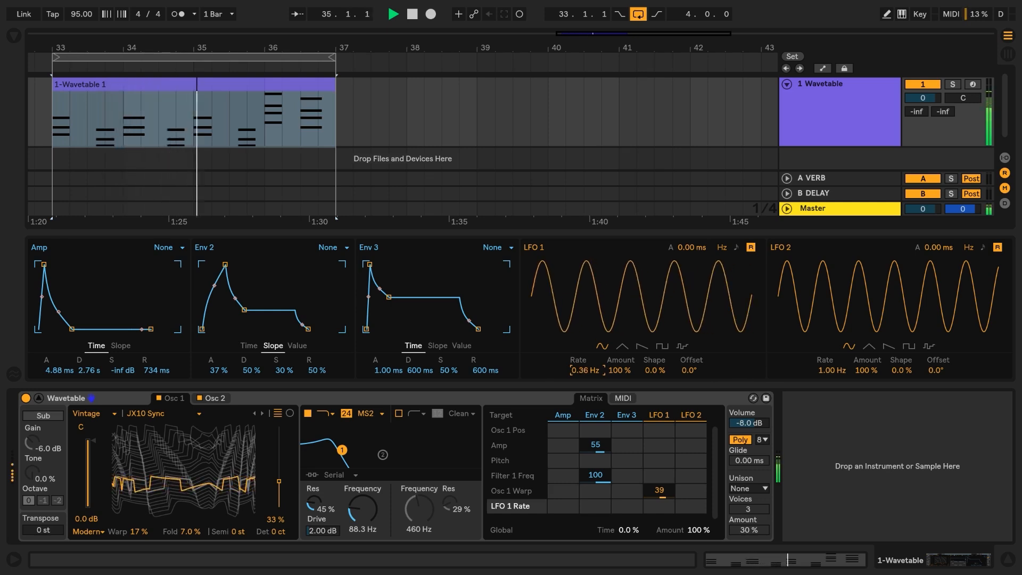
key("space")
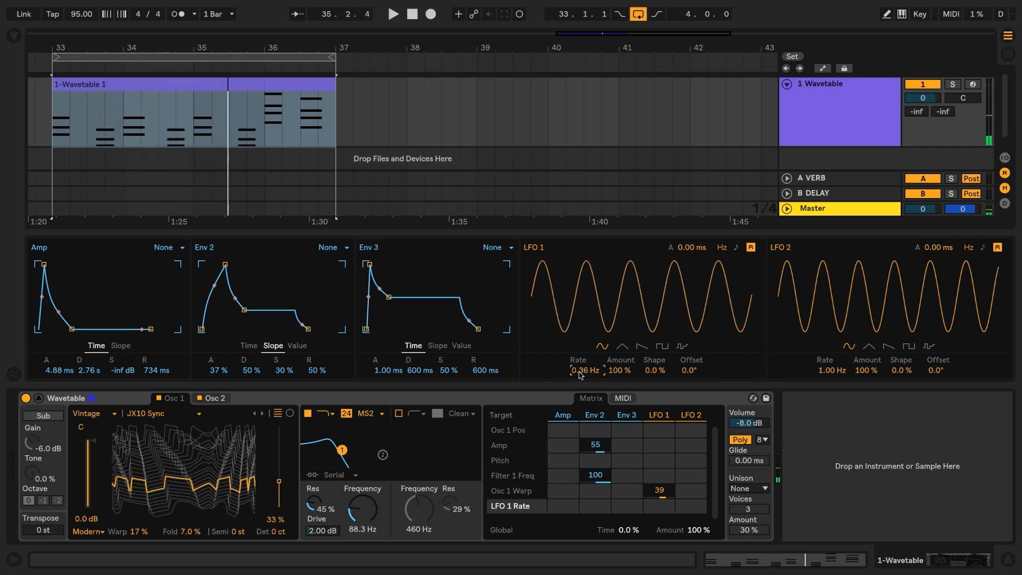
type("0.26")
key("Return")
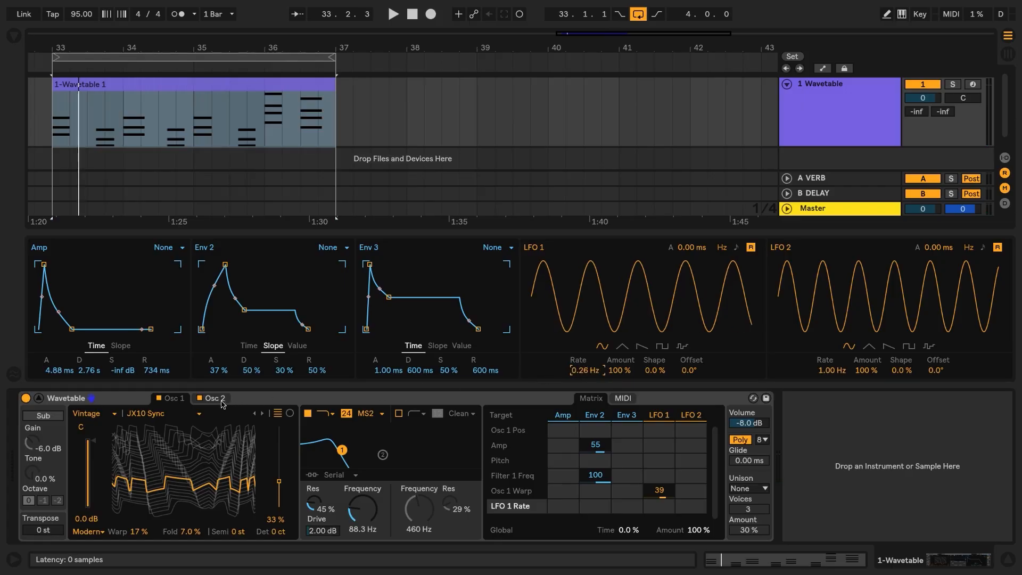
Step: Modulate Osc 2's wavetable position from LFO 2 in the matrix with an amount of 100 during playback
left_click(212, 402)
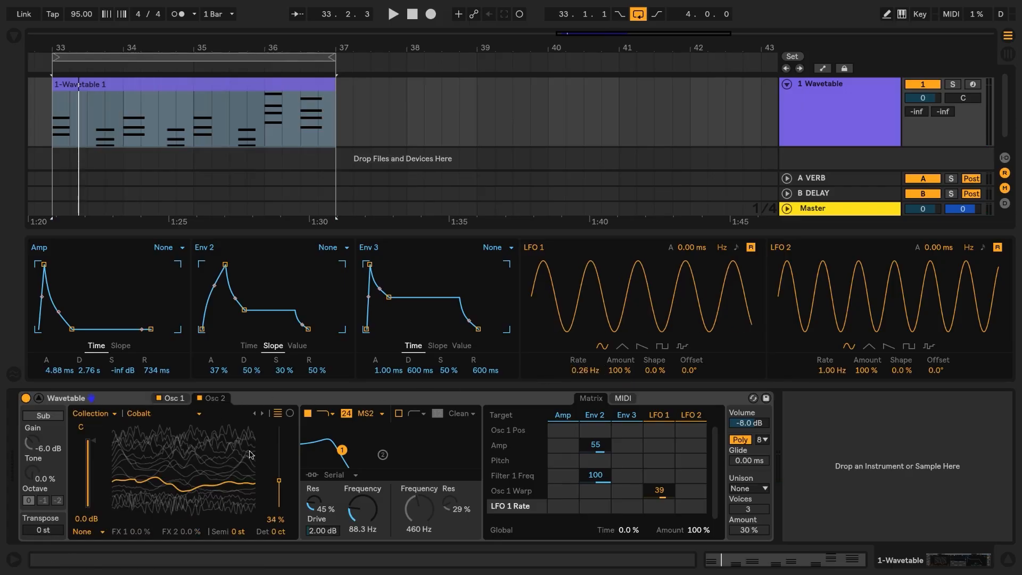
left_click(279, 483)
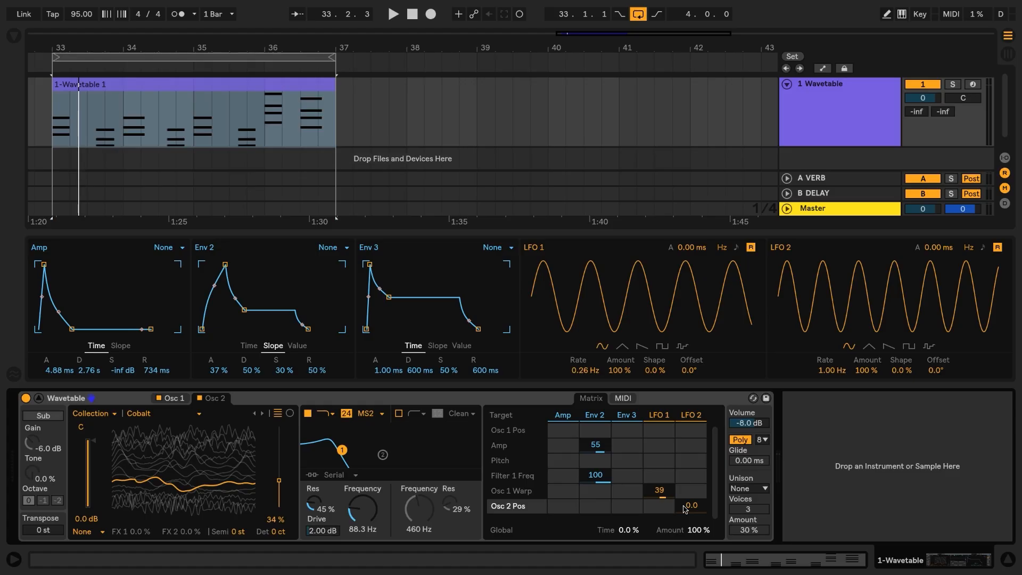
key("space")
left_click_drag(685, 509, 685, 456)
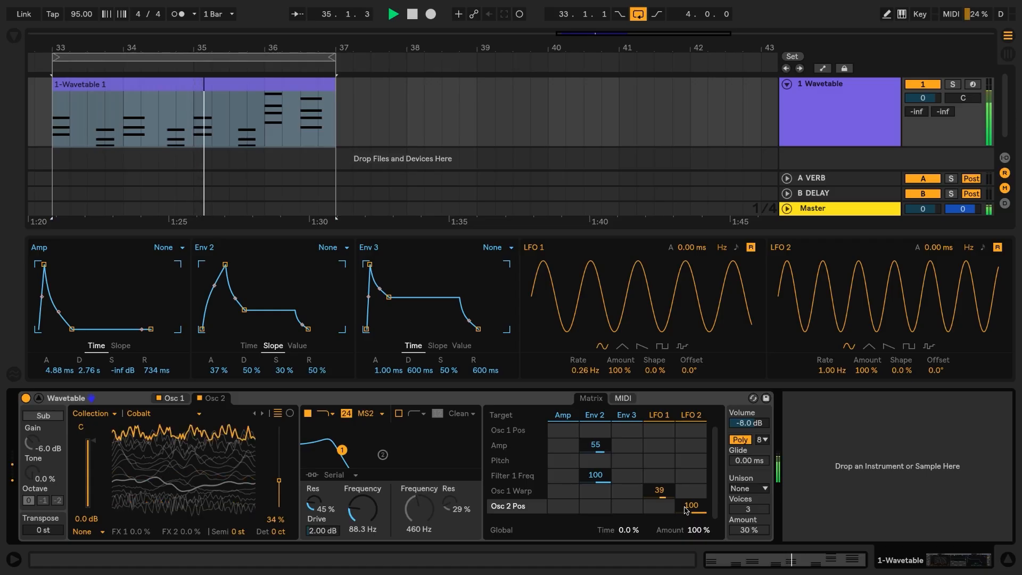
key("space")
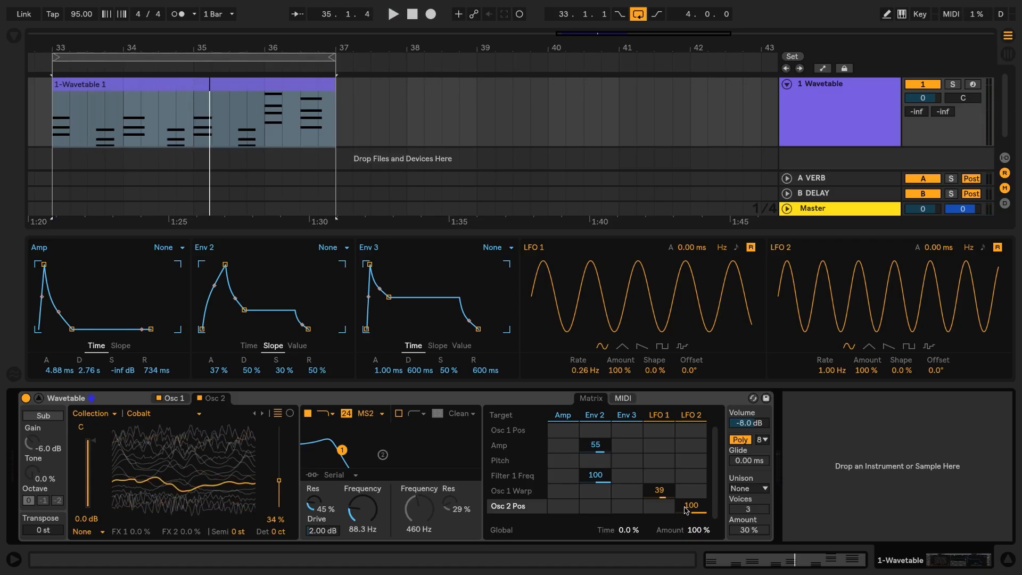
Step: Set LFO 2's rate to 0.07 Hz and audition the loop
left_click(826, 371)
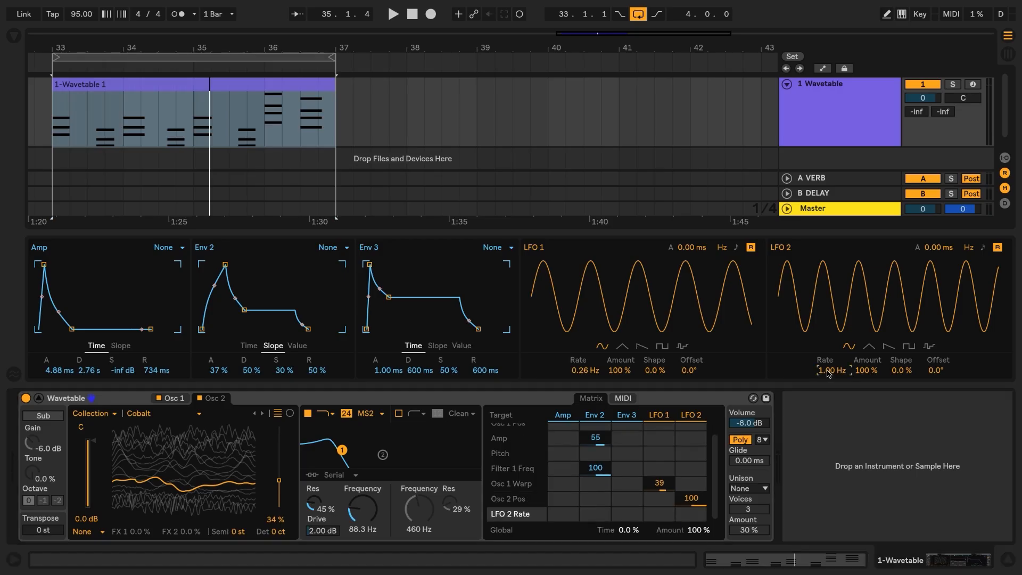
type("0.07")
key("Return")
key("space")
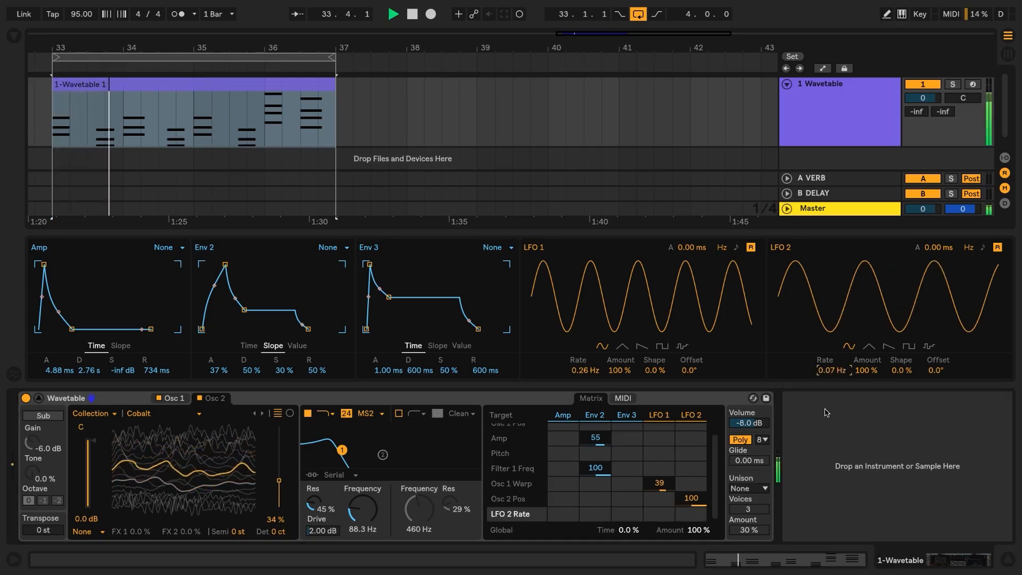
key("space")
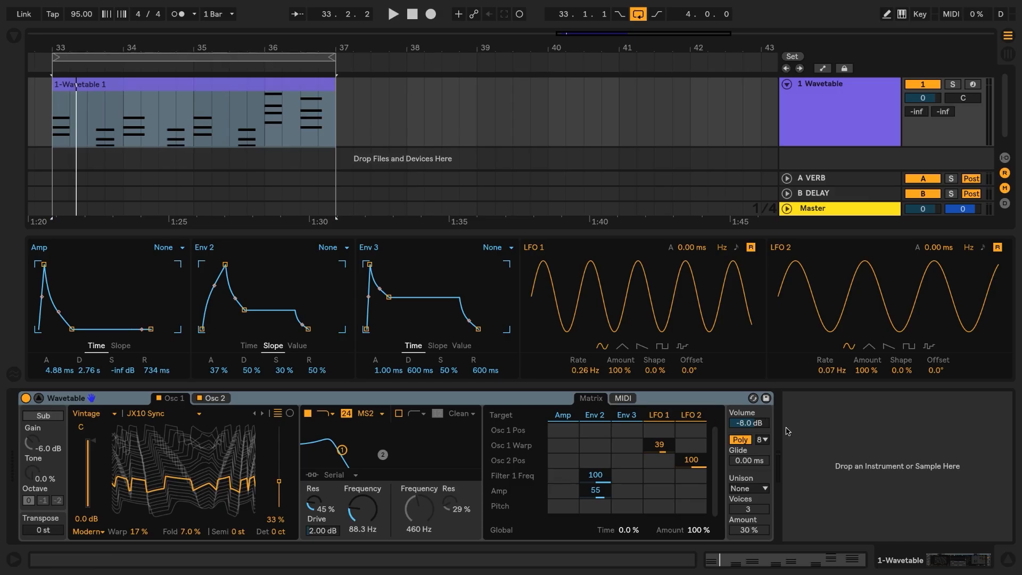
Step: Try the Mono voice mode and review the polyphony voice counts, returning to Poly with 8 voices
left_click(739, 440)
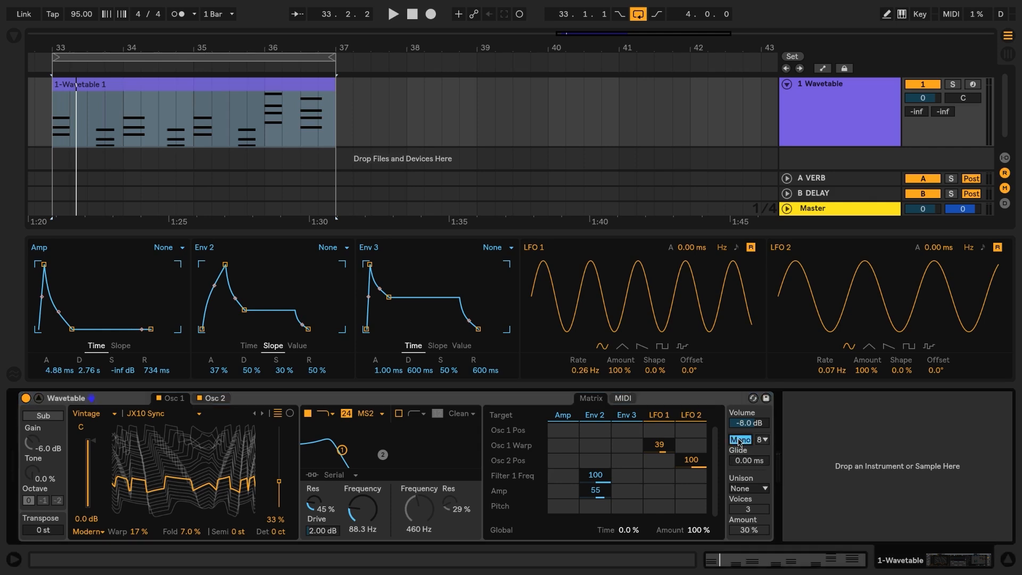
left_click(739, 440)
left_click(763, 440)
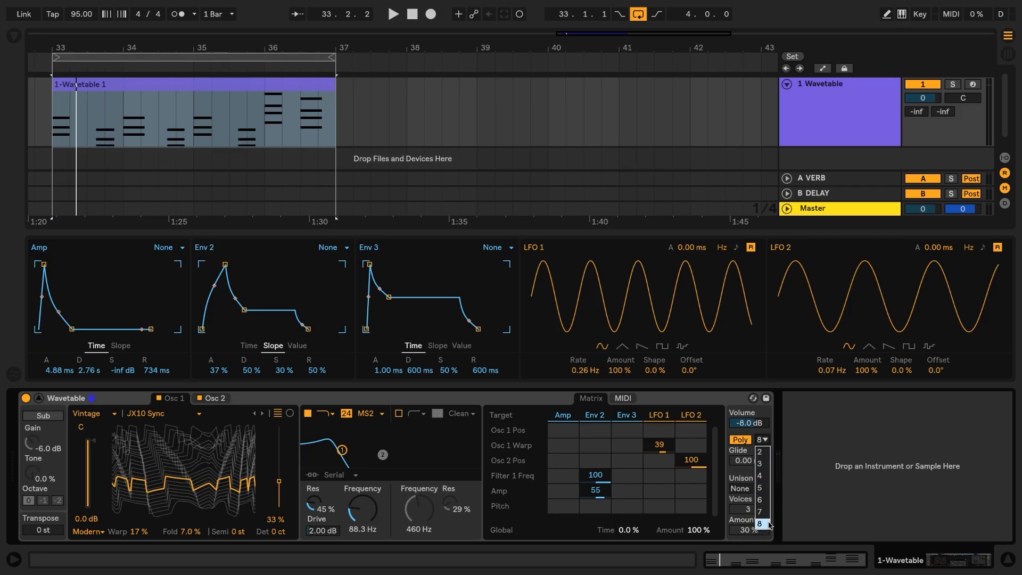
left_click(767, 439)
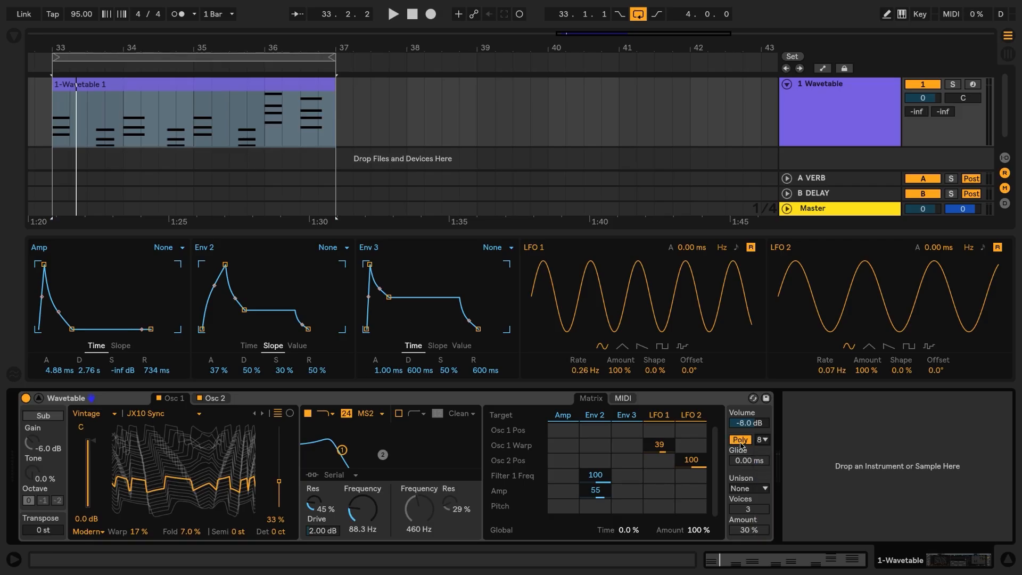
left_click(741, 441)
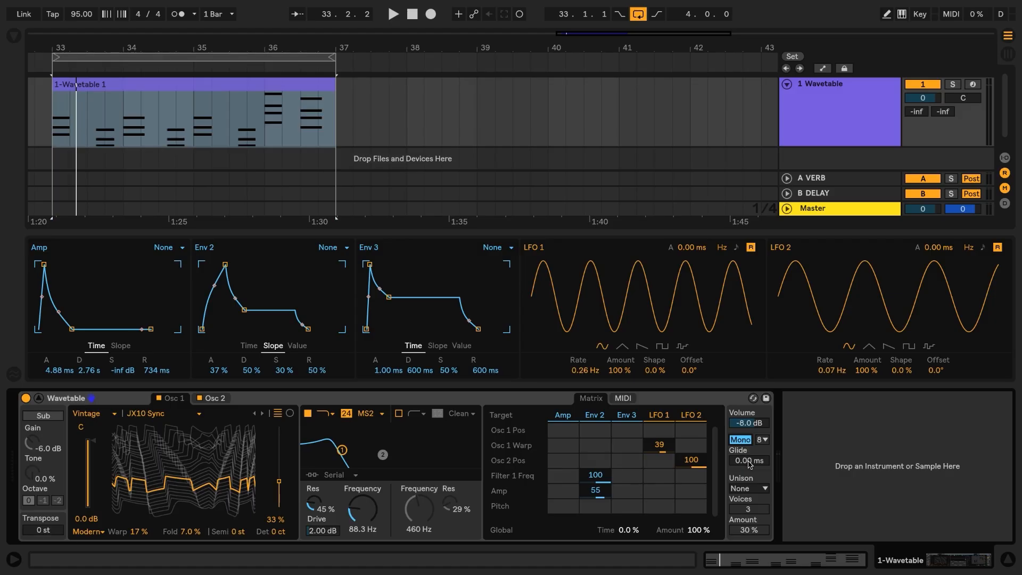
left_click(742, 440)
Step: Set the unison mode to Shimmer, comparing it with None during playback
left_click(753, 489)
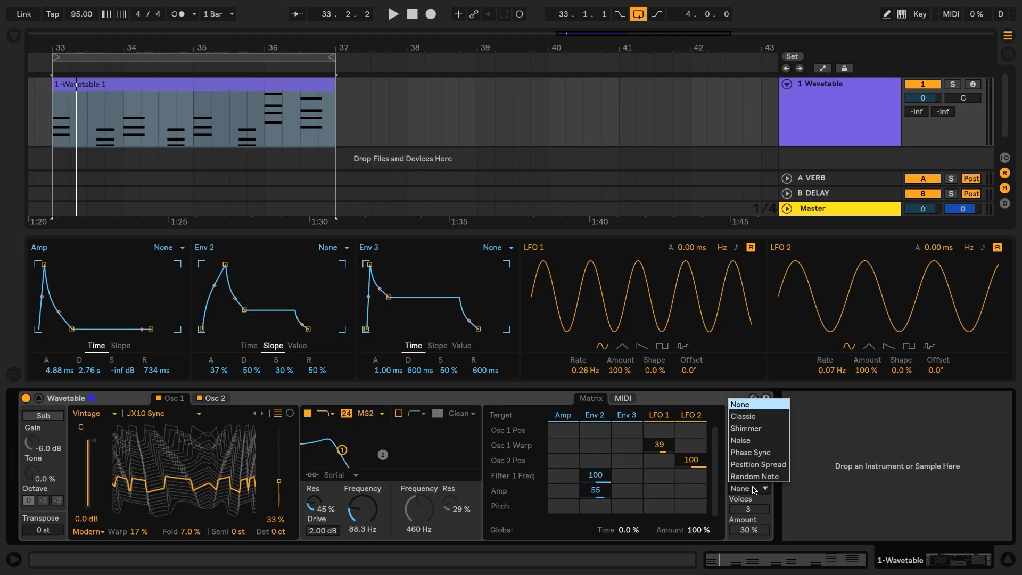
left_click(750, 429)
key("space")
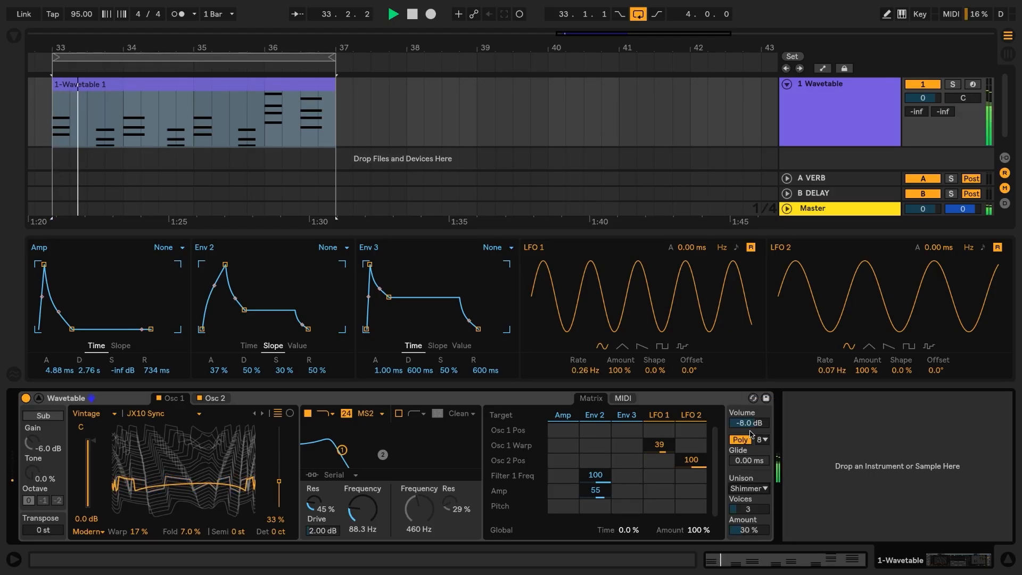
left_click(759, 489)
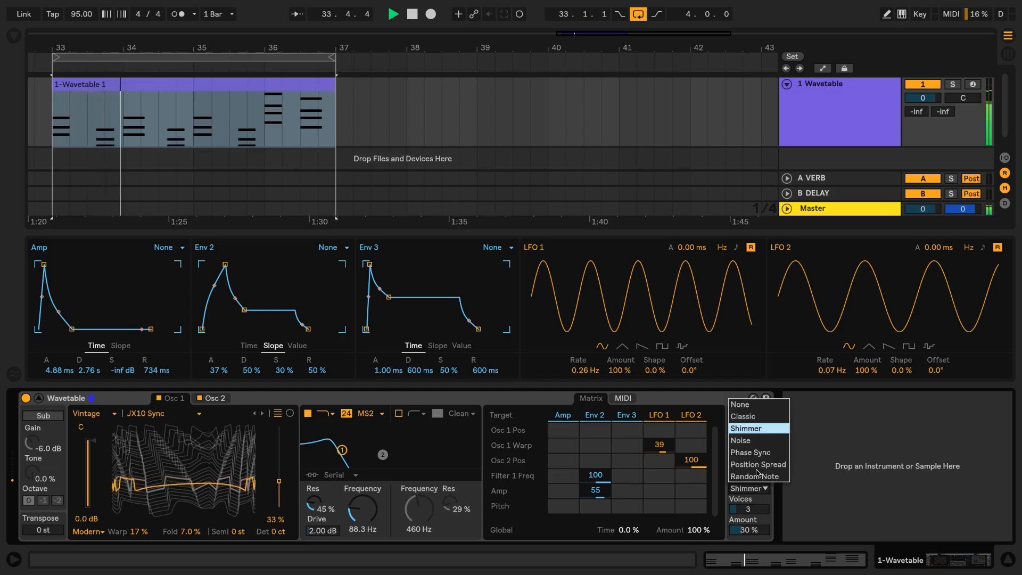
left_click(755, 398)
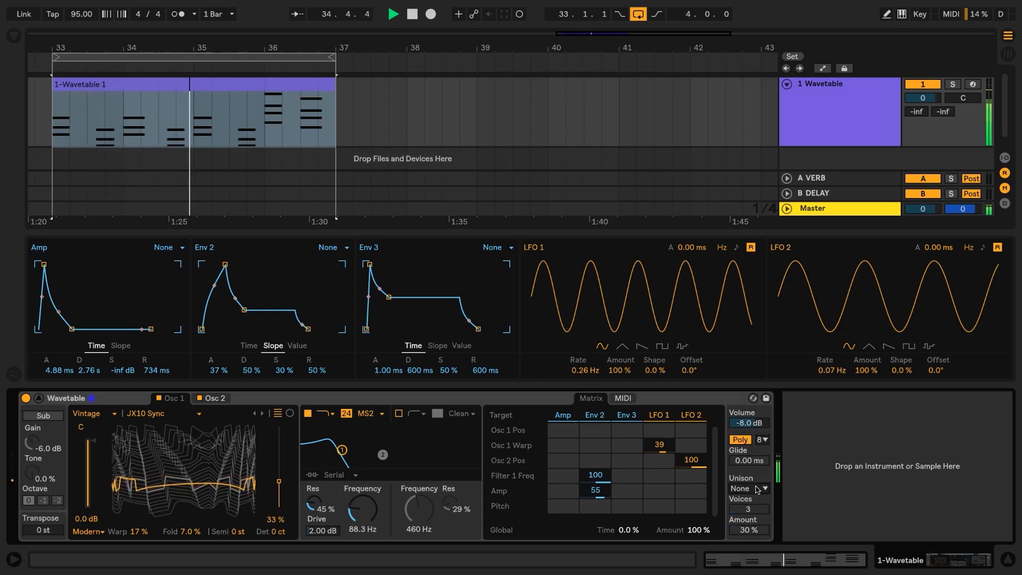
left_click(756, 487)
left_click(751, 432)
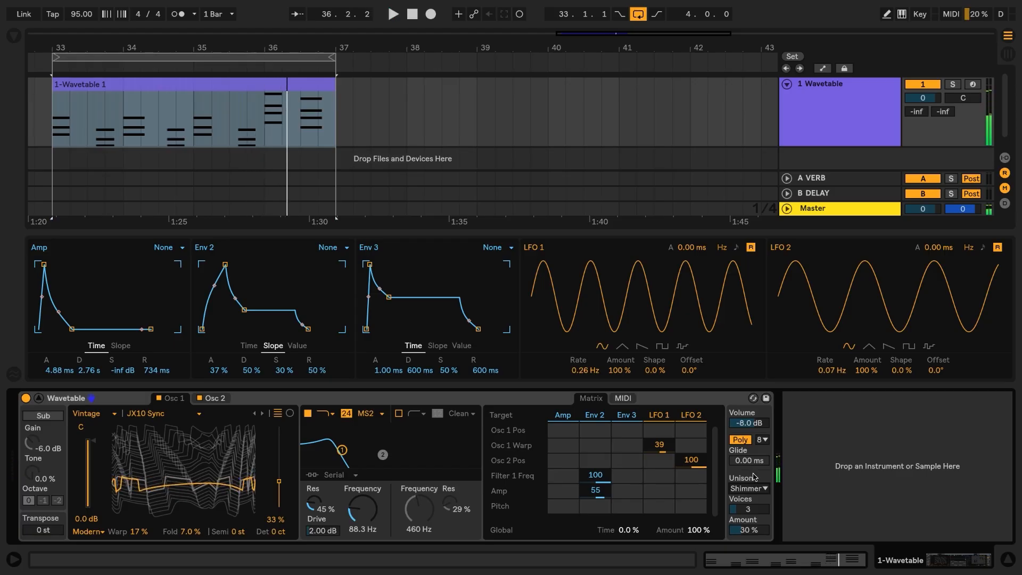
key("space")
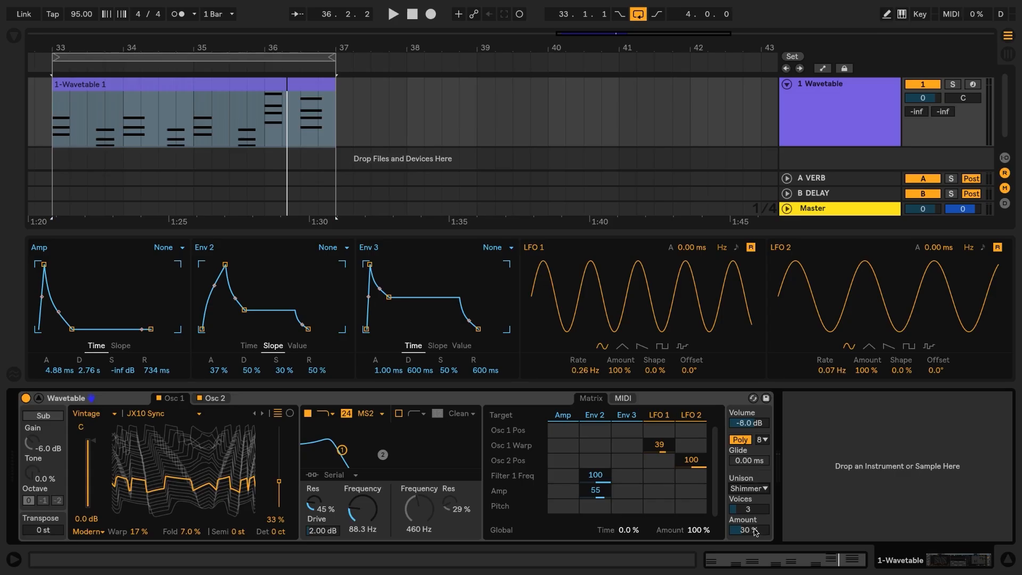
Step: Try different unison amounts during playback, returning to 30%
key("space")
mouse_move(754, 529)
left_mouse_down()
mouse_move(754, 557)
mouse_move(754, 465)
mouse_move(754, 529)
left_mouse_up()
key("space")
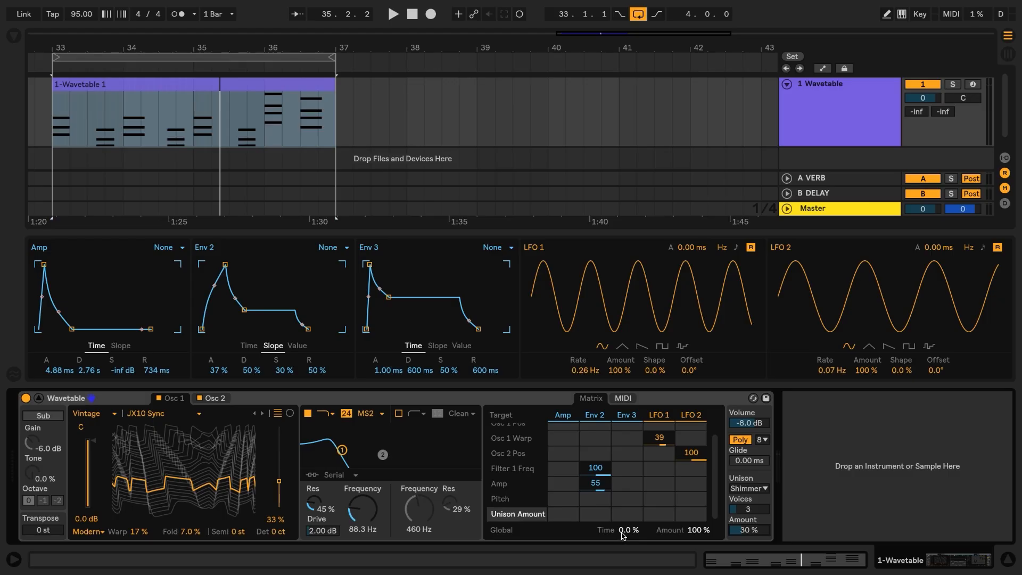
Step: Set the matrix's global Time to 35%, auditioning shorter and longer times during playback
key("space")
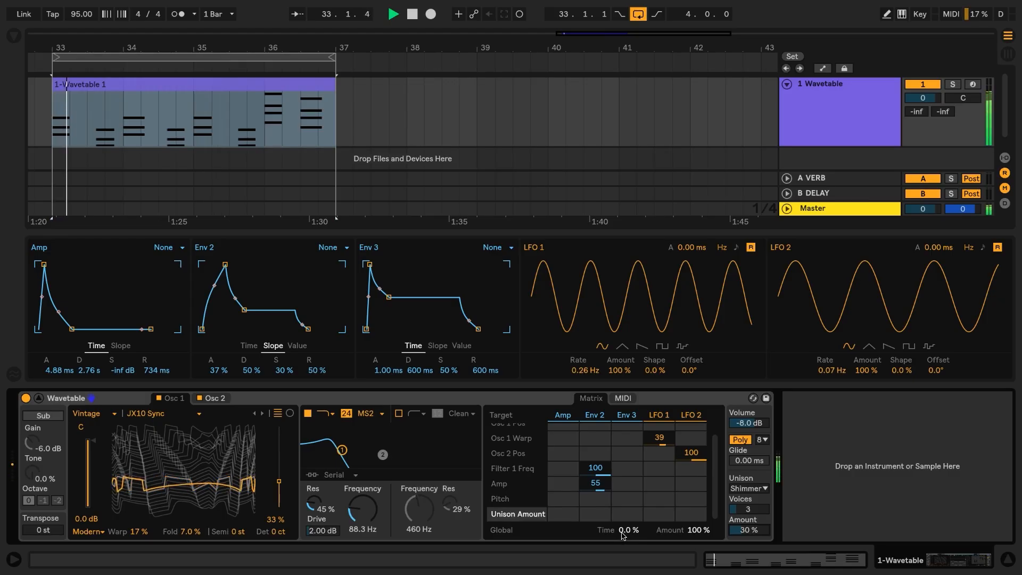
mouse_move(622, 536)
left_mouse_down()
mouse_move(622, 449)
mouse_move(624, 535)
left_mouse_up()
key("space")
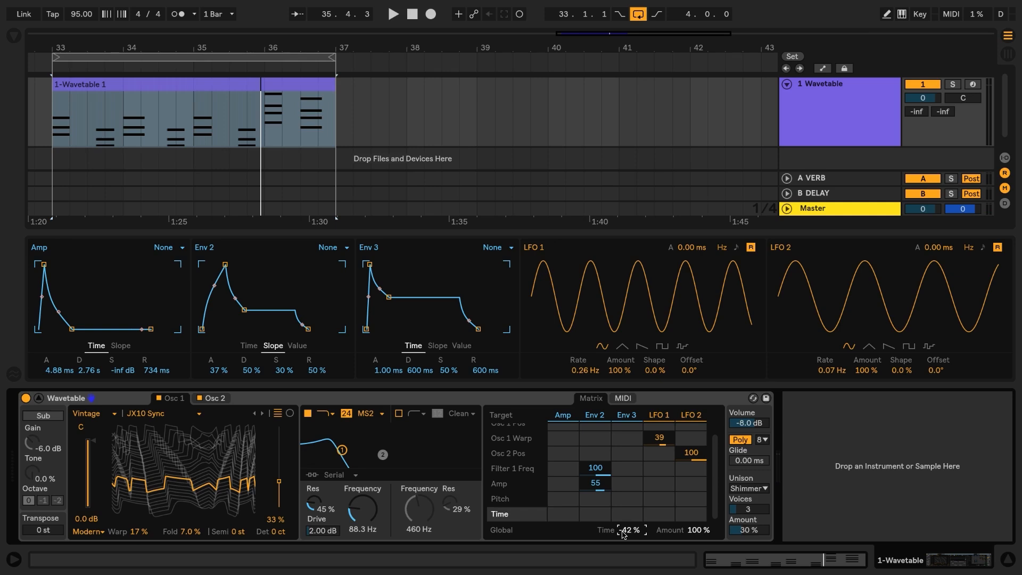
key("space")
mouse_move(623, 533)
left_mouse_down()
mouse_move(624, 572)
mouse_move(624, 537)
left_mouse_up()
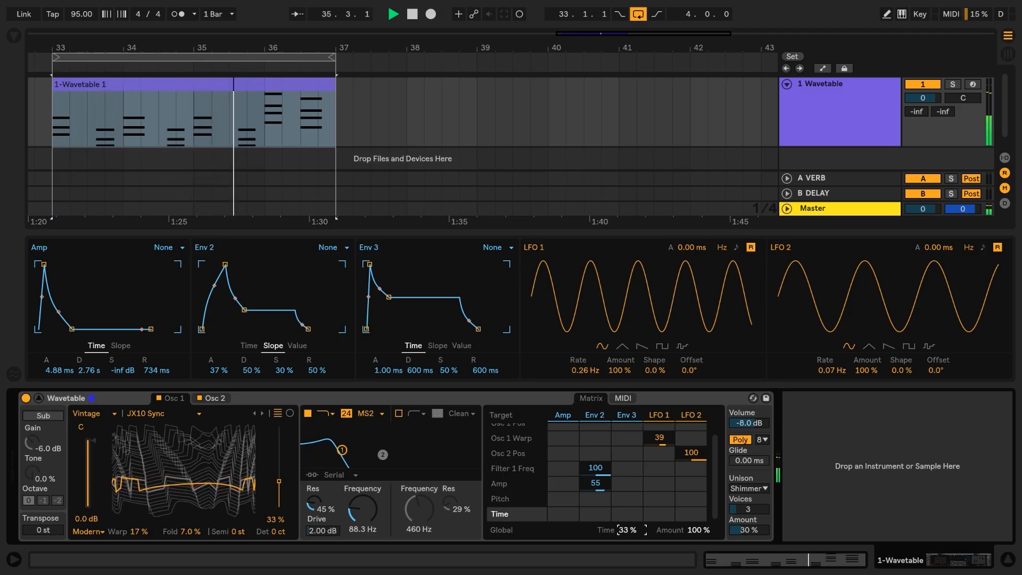
key("space")
scroll(623, 534, "up", 2)
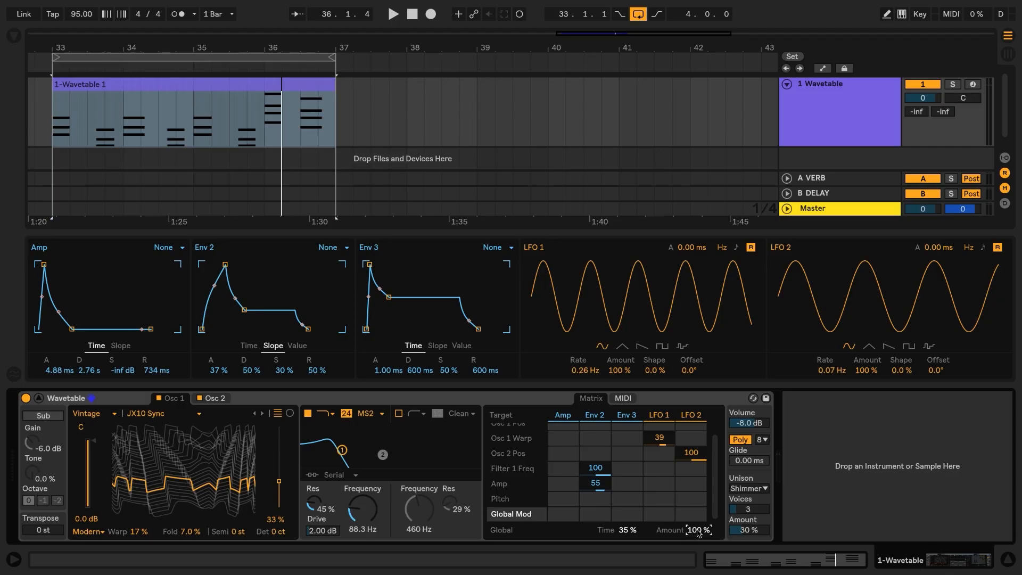
Step: Try lowering the global modulation Amount to 27% during playback and restore it to 100%
key("space")
left_click_drag(699, 532, 699, 571)
key("space")
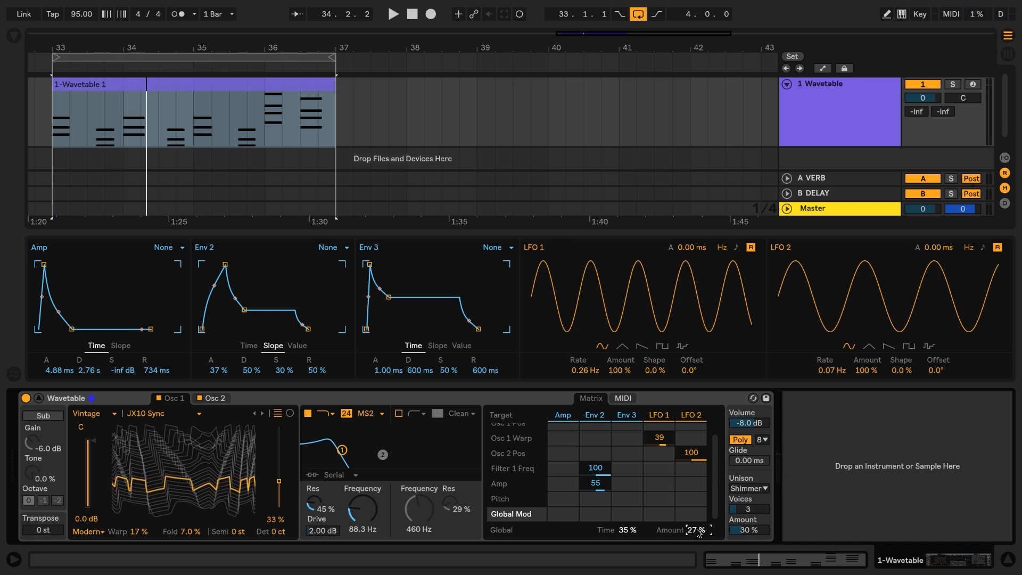
type("100")
key("Return")
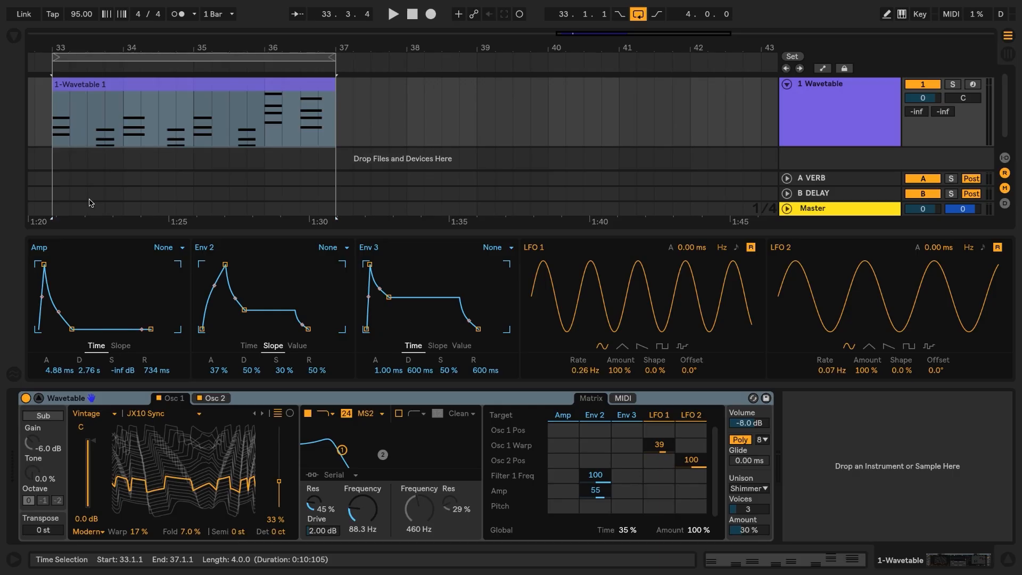
Step: Close the expanded Wavetable view and add an empty Drum Rack from the Drums category on a new track
left_click(38, 397)
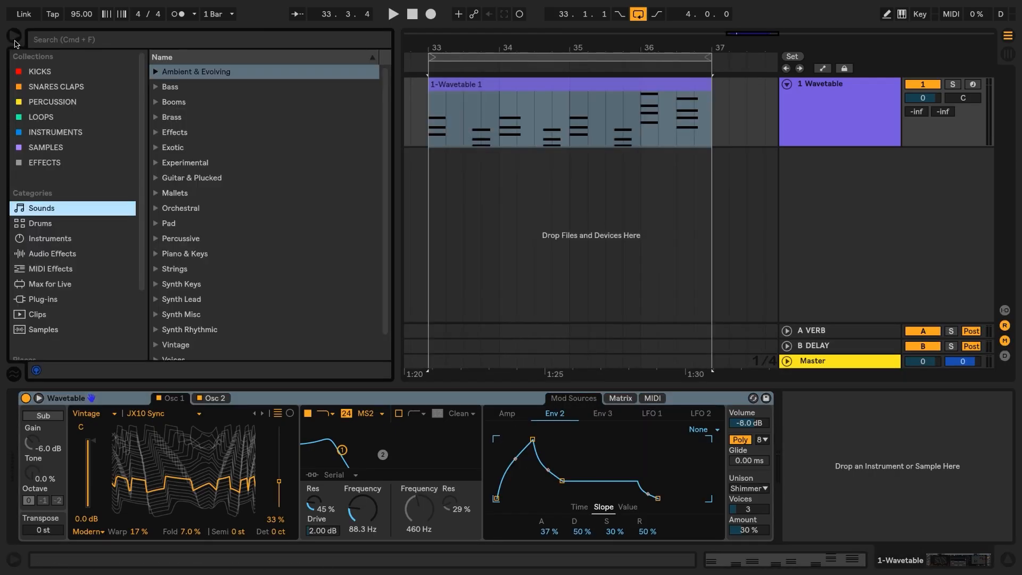
left_click(12, 37)
left_click(55, 228)
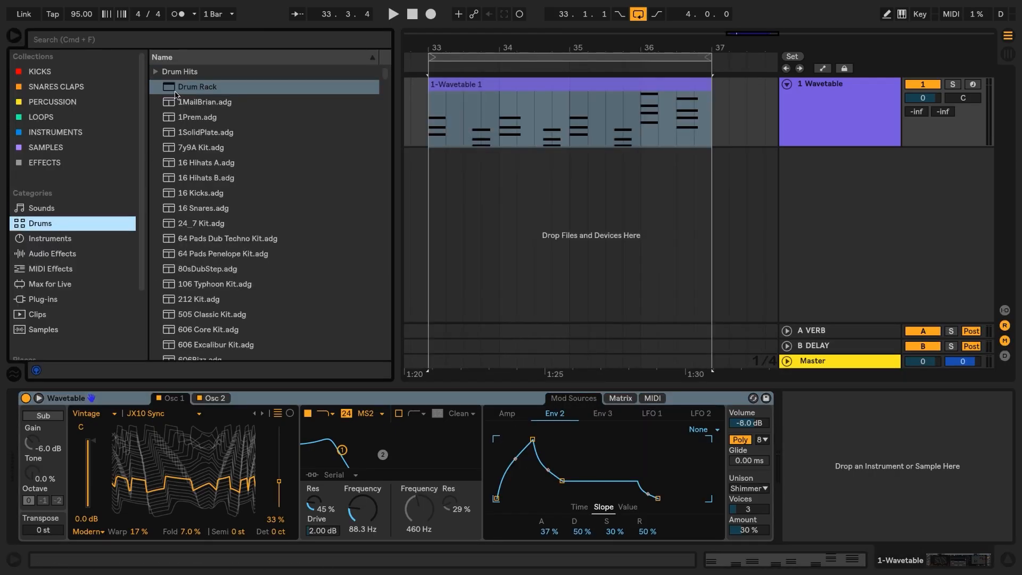
left_click_drag(174, 88, 468, 169)
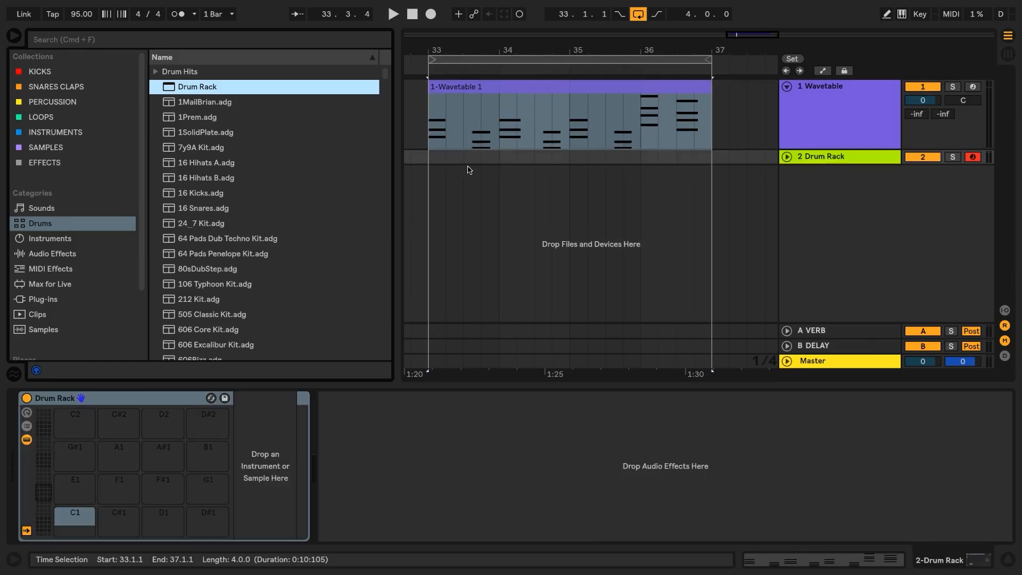
scroll(71, 283, "down", 3)
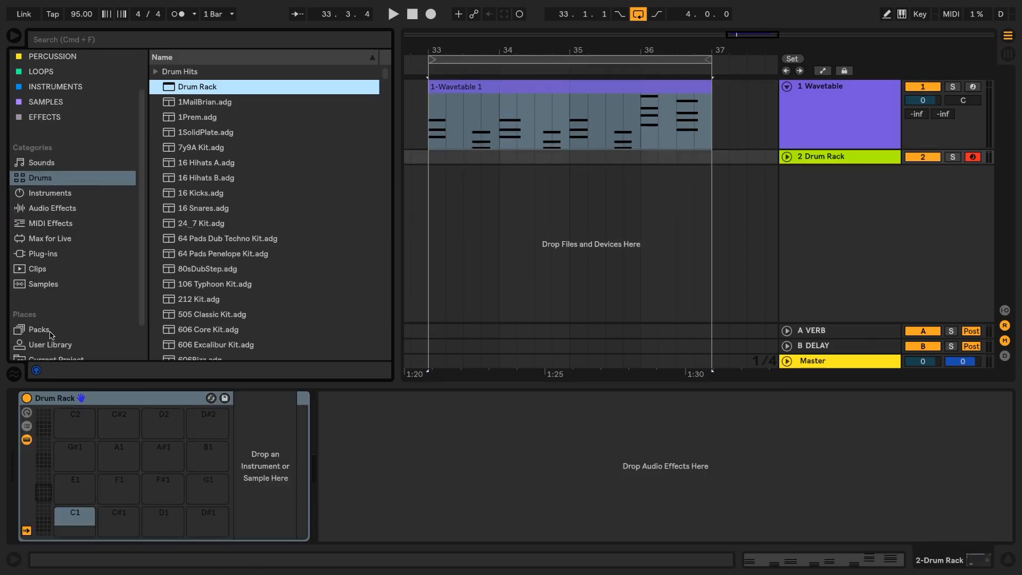
Step: Load the Core Library drum sample Kick 90s 3.wav onto the Drum Rack's C1 pad
left_click(51, 334)
left_click(155, 254)
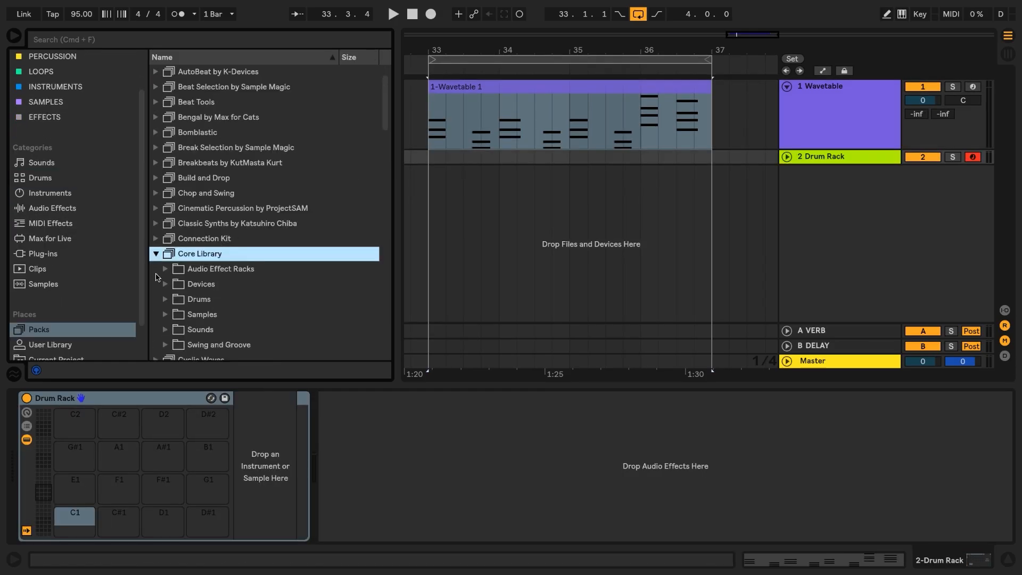
scroll(158, 277, "down", 2)
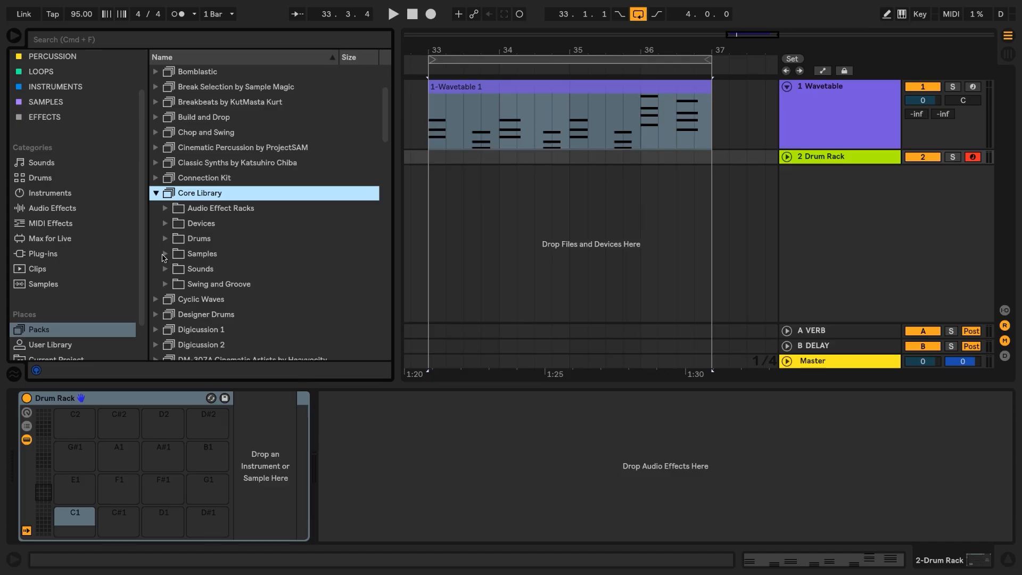
left_click(165, 254)
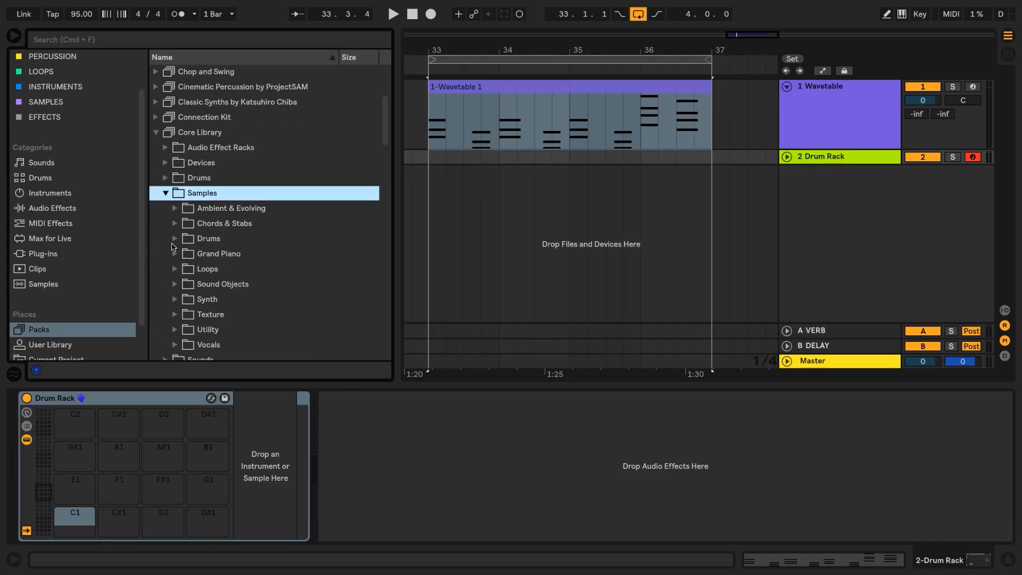
left_click(174, 239)
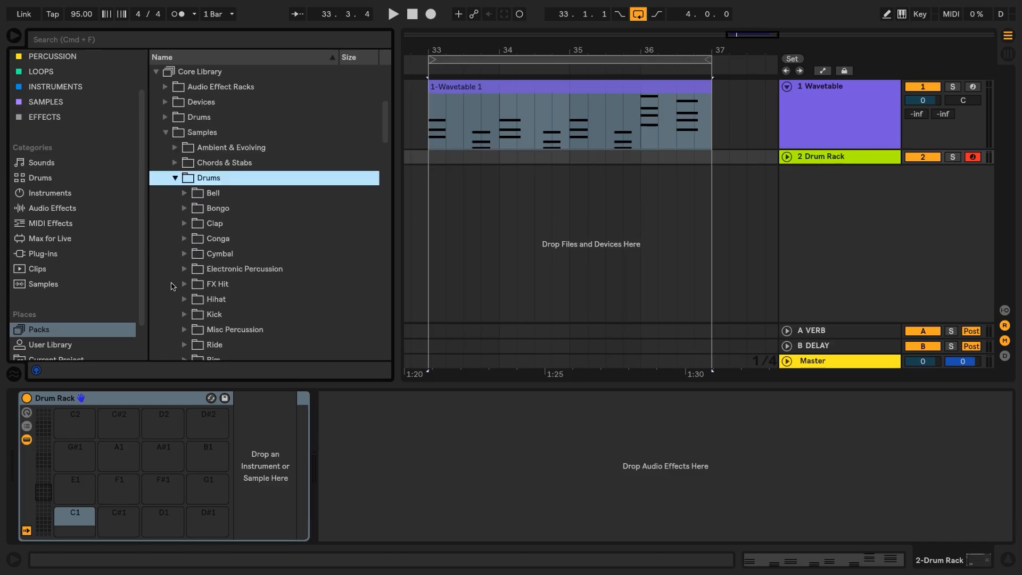
left_click(184, 314)
scroll(165, 287, "down", 2)
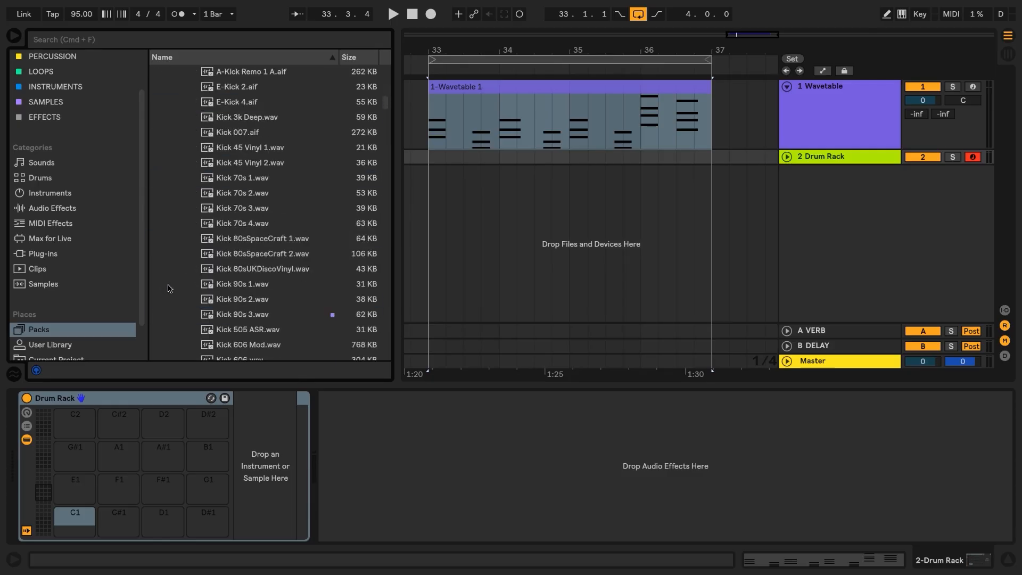
left_click(242, 315)
left_click_drag(191, 379, 80, 519)
Step: Load A-Snare Leedy 1 A.aif from the Core Library's Snare samples onto the Drum Rack's F#1 pad
scroll(179, 223, "up", 4)
left_click(184, 177)
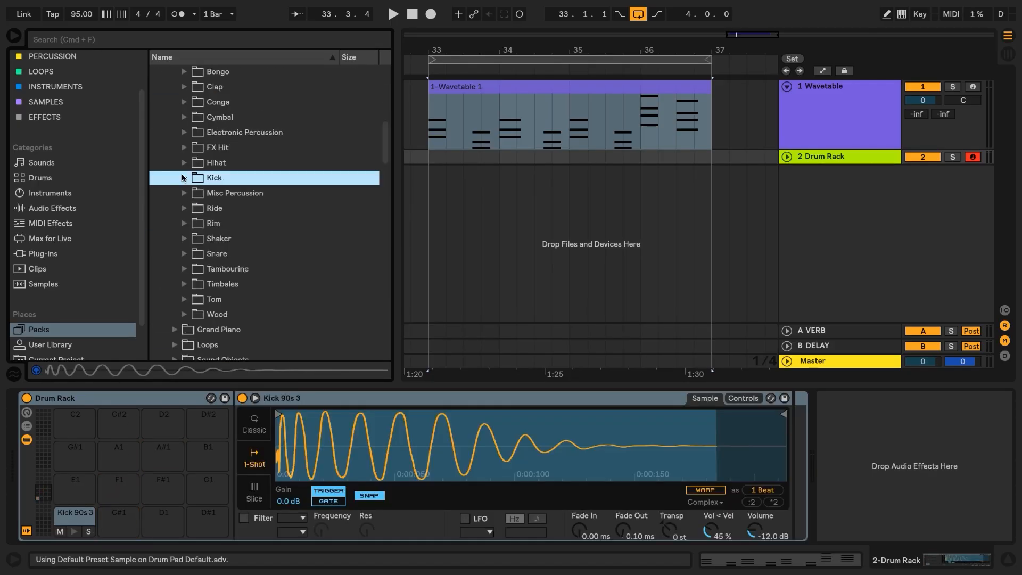
left_click(184, 253)
scroll(182, 296, "down", 3)
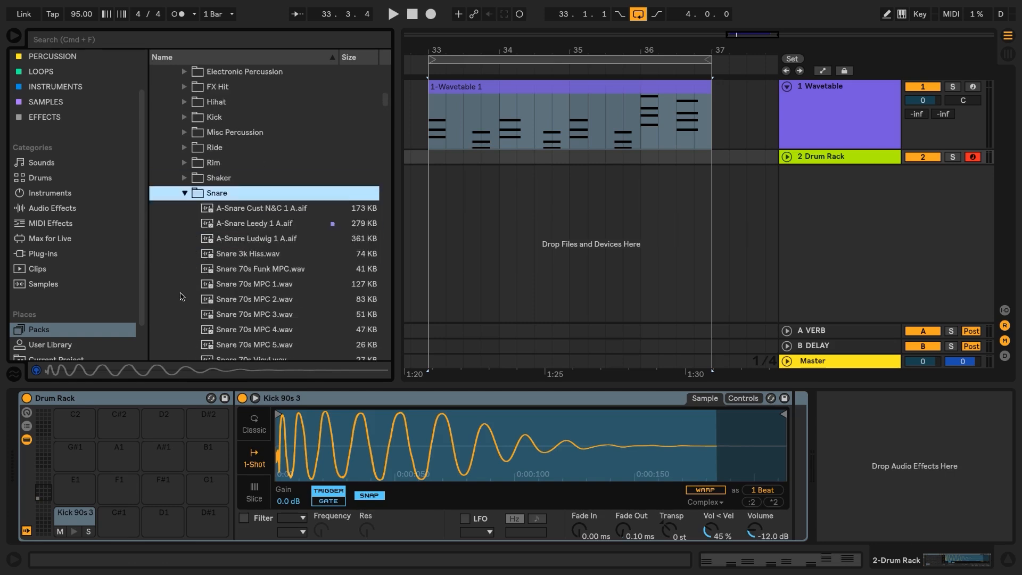
left_click(246, 194)
left_click_drag(244, 194, 165, 484)
Step: Add the Snare Chrome Mono sample from the same Snare folder to the Drum Rack's G1 pad
scroll(193, 288, "down", 3)
scroll(193, 287, "down", 10)
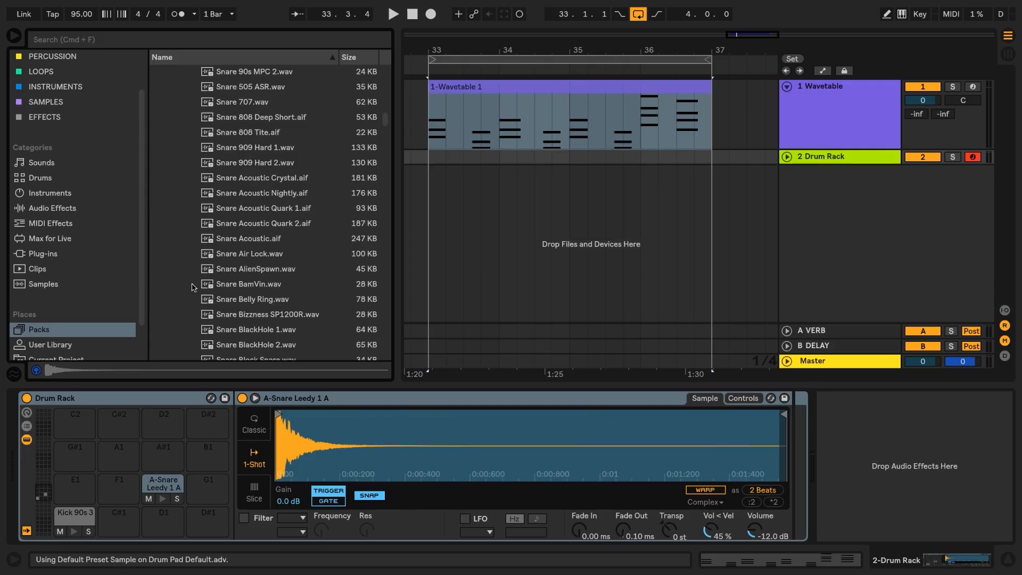
left_click(257, 269)
left_click_drag(258, 270, 209, 487)
Step: Load the tambourine samples Tamb AlienFash onto pad A1 and Tambourine-BritishVintage-Stick-Hard onto pad A#1
scroll(196, 193, "up", 15)
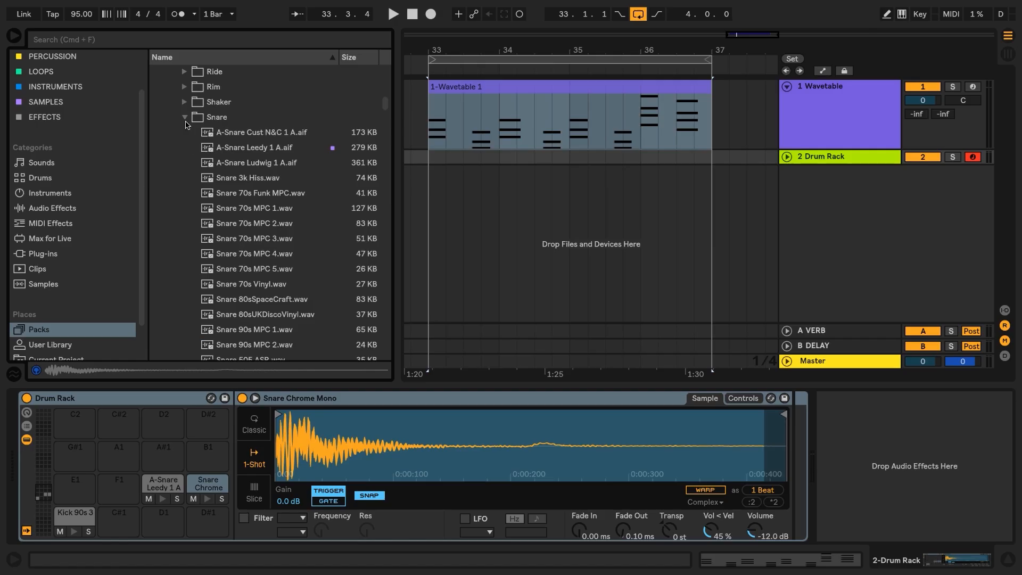
left_click(186, 118)
left_click(185, 132)
left_click(268, 167)
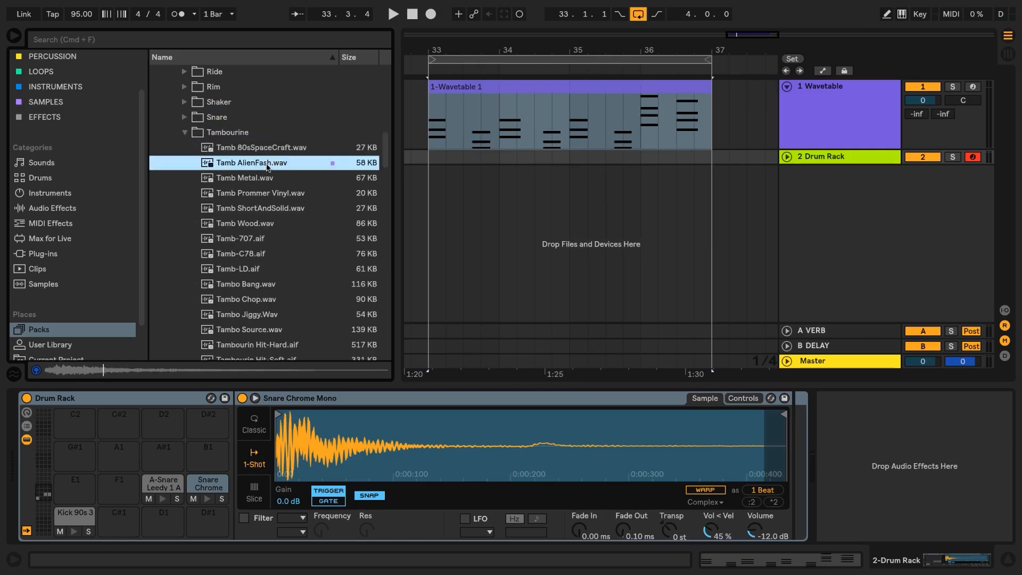
left_click_drag(248, 166, 131, 456)
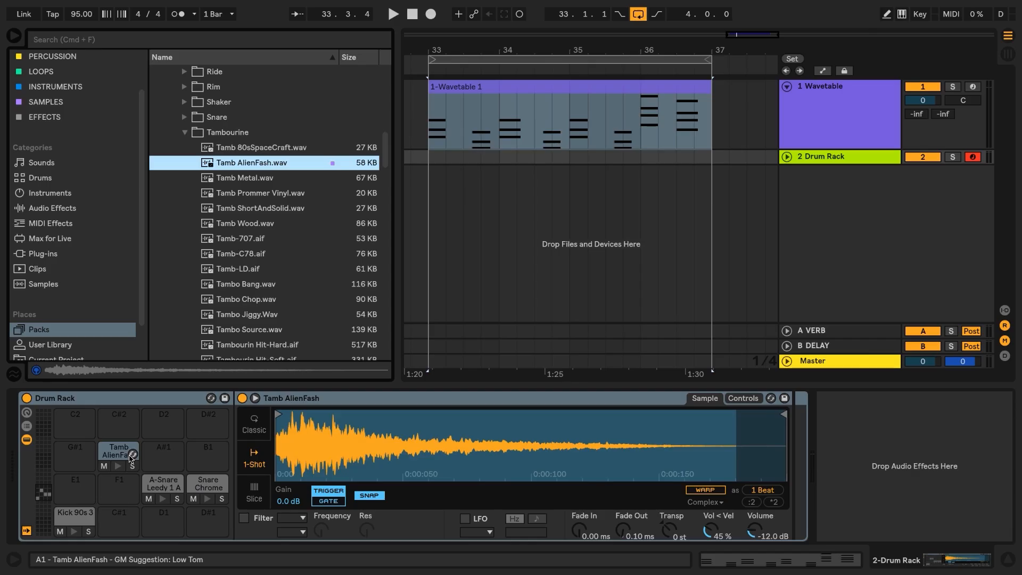
scroll(204, 296, "down", 3)
left_click(270, 301)
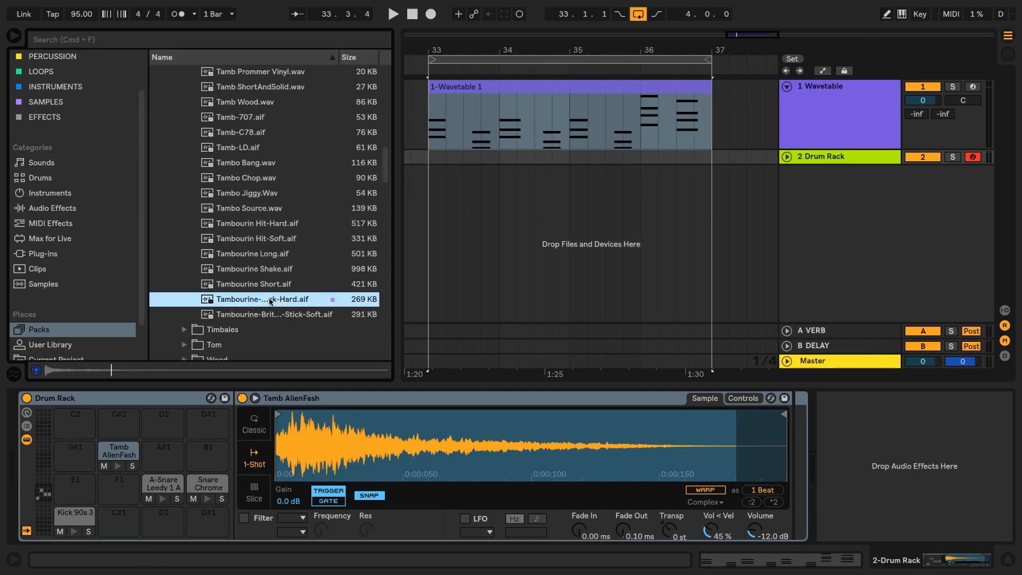
left_click_drag(270, 301, 166, 461)
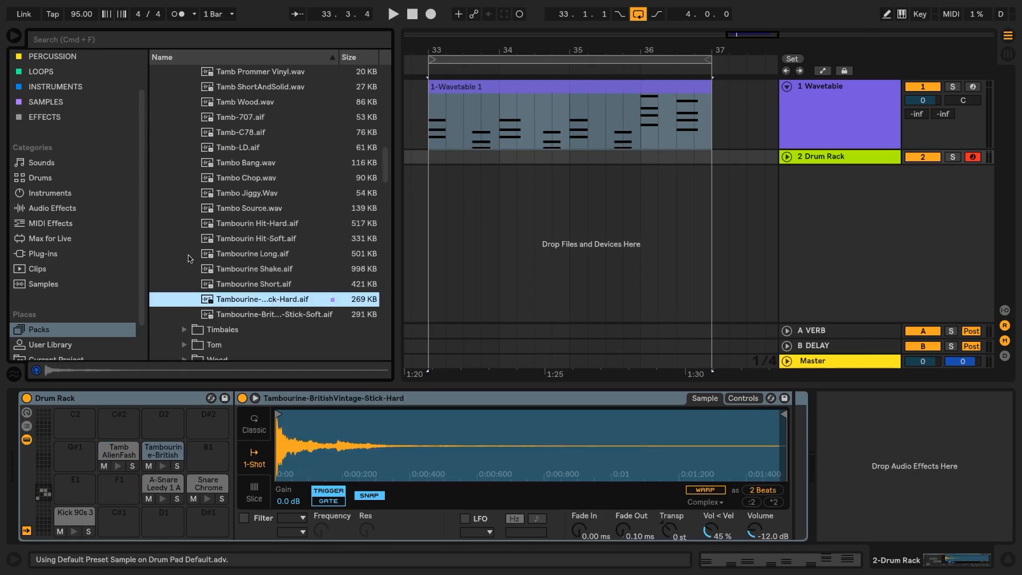
Step: Load Tom 505 ASR 1.wav from the Core Library's Tom samples onto the C2 pad
left_click(186, 346)
scroll(180, 243, "down", 3)
left_click(256, 195)
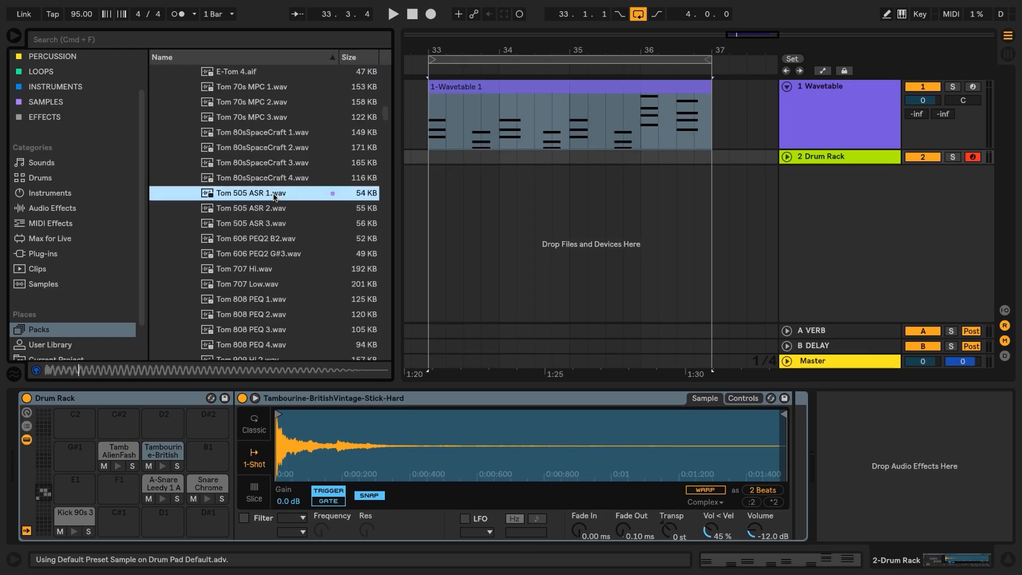
left_click_drag(237, 203, 77, 423)
scroll(168, 242, "up", 5)
left_click(187, 209)
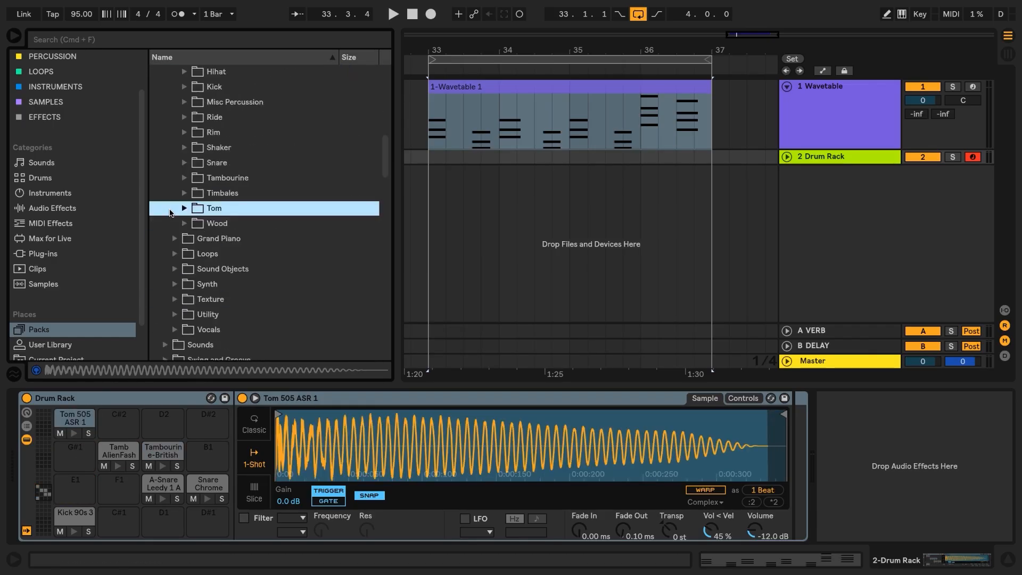
Step: Load Hihat Chives Closed.wav from the Core Library's Hihat samples onto the D2 pad
scroll(169, 213, "up", 3)
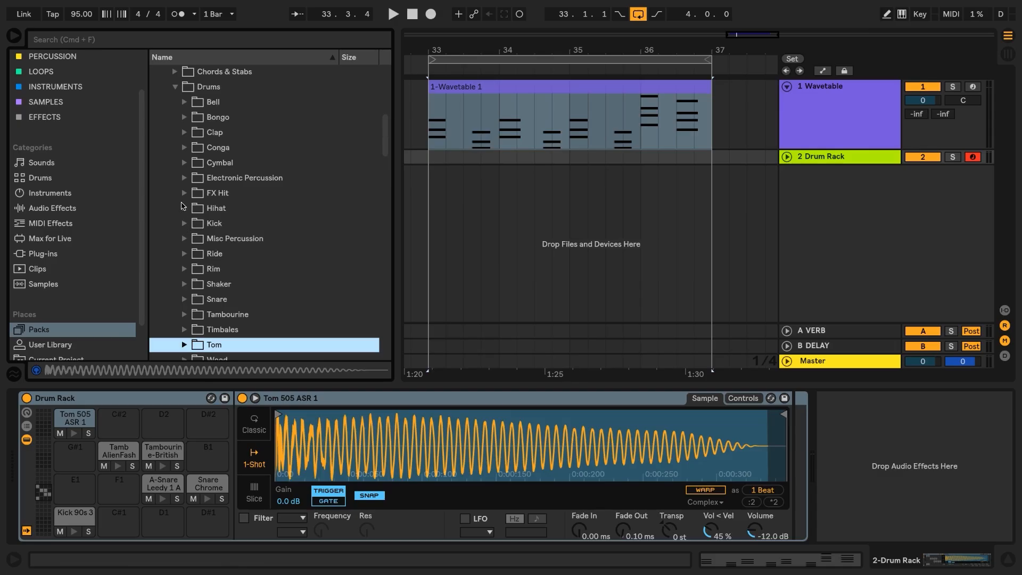
left_click(184, 208)
scroll(171, 270, "down", 9)
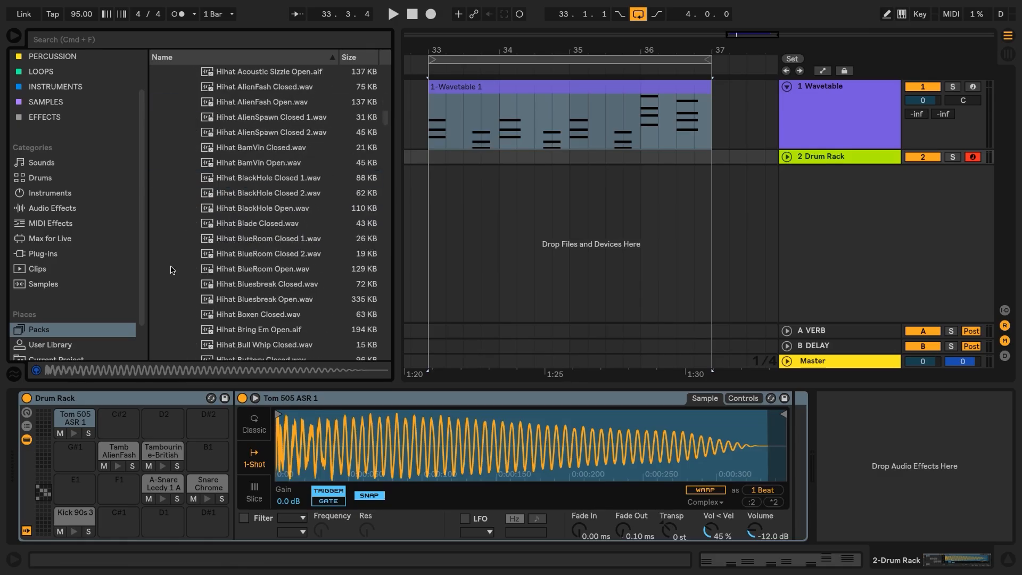
scroll(171, 269, "down", 3)
left_click_drag(261, 299, 168, 421)
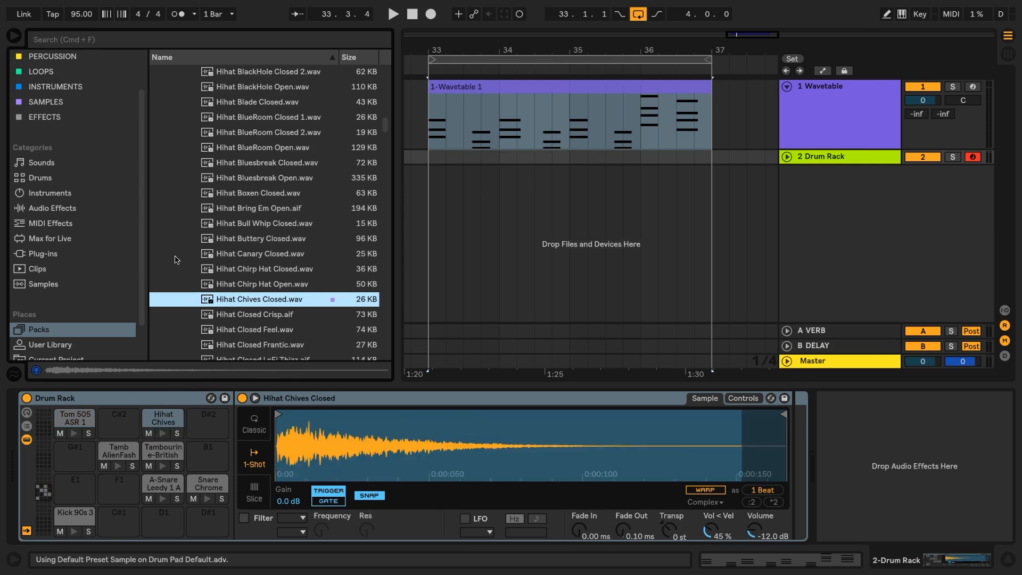
Step: Load 808 Clap - S1.wav from the Samples folder under Places onto the Drum Rack's D#1 pad
scroll(105, 274, "down", 3)
left_click(43, 336)
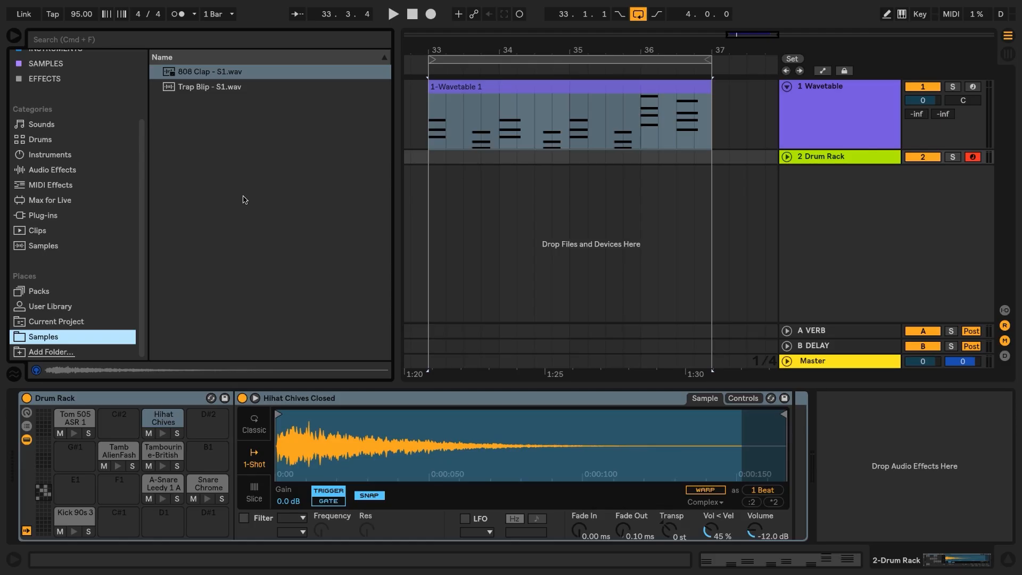
left_click_drag(207, 77, 204, 515)
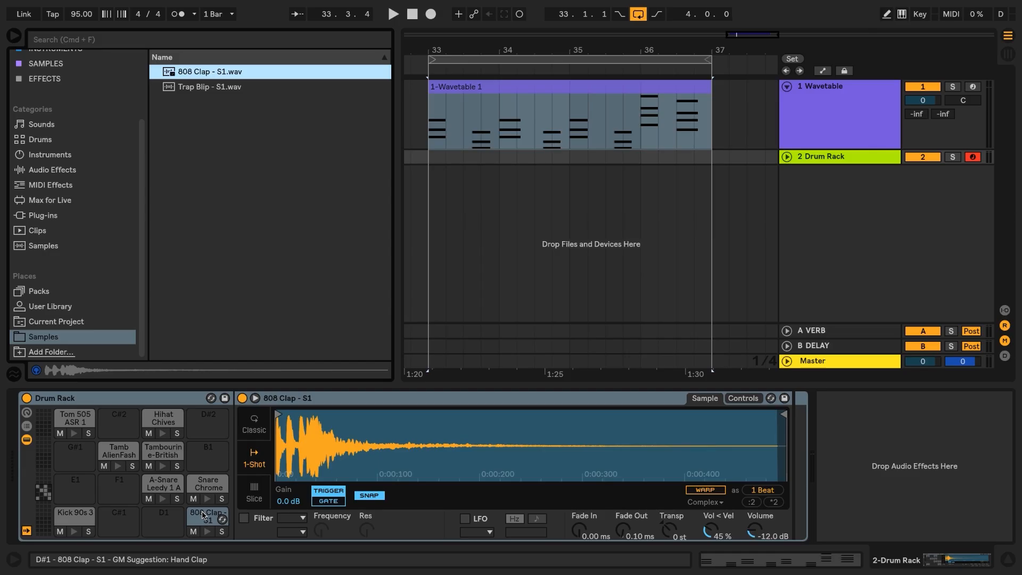
Step: Hide the browser, create a one-bar clip at bar 33 on the Drum Rack track using a 1 Bar grid, and extend its loop to bar 37
left_click(429, 207)
key("super+alt+b")
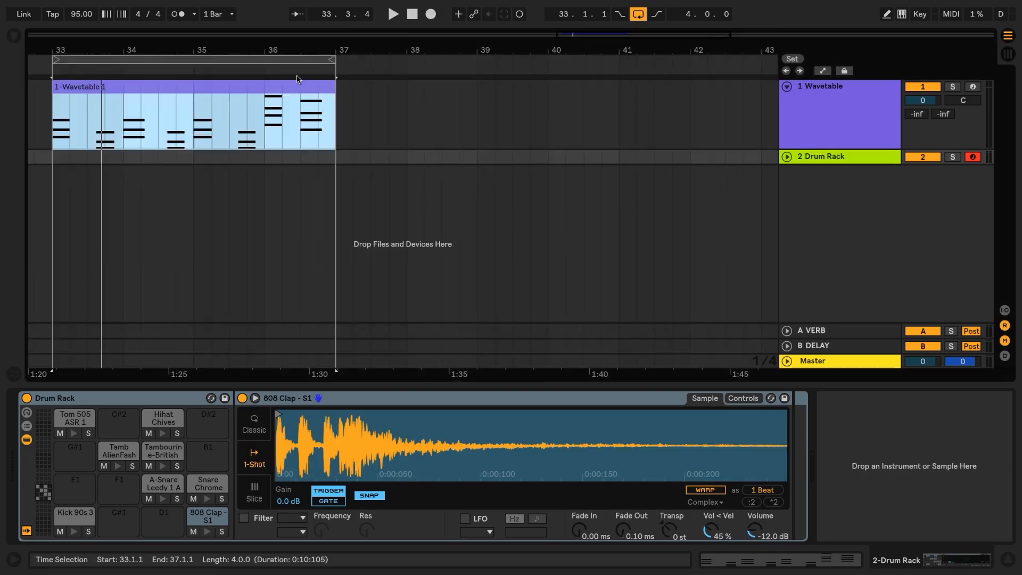
left_click(155, 84)
key("z")
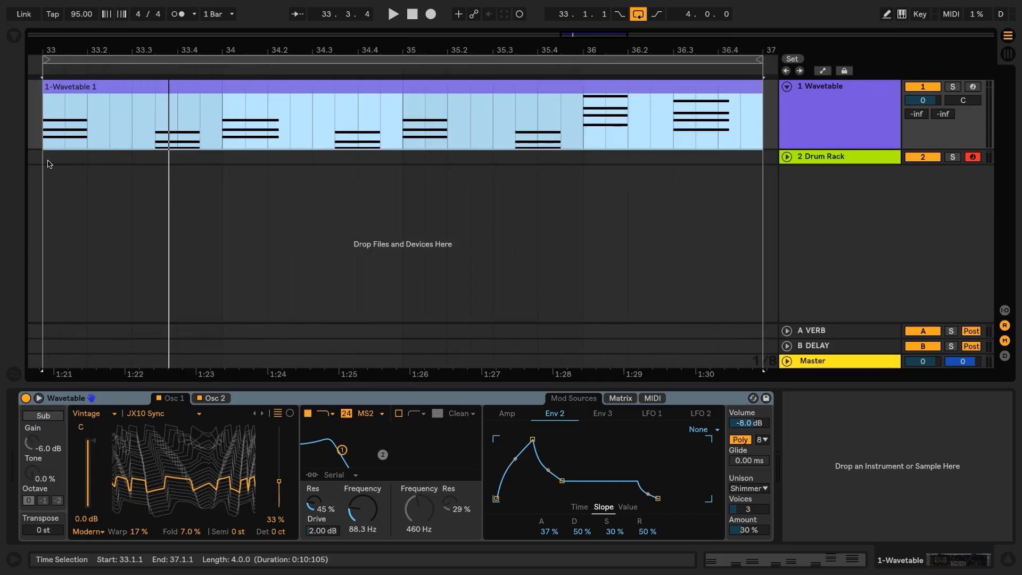
right_click(48, 164)
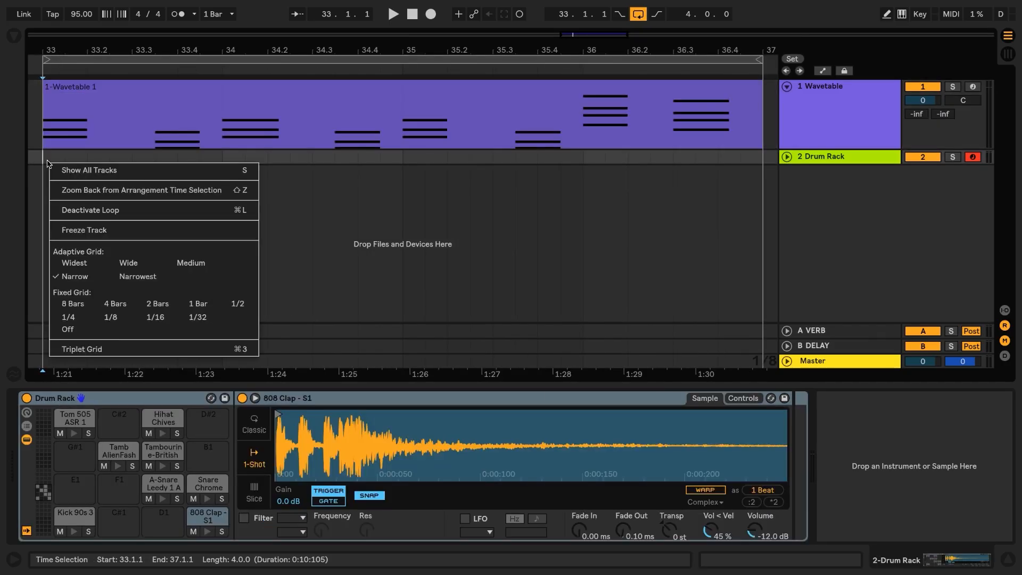
left_click(197, 305)
double_click(72, 159)
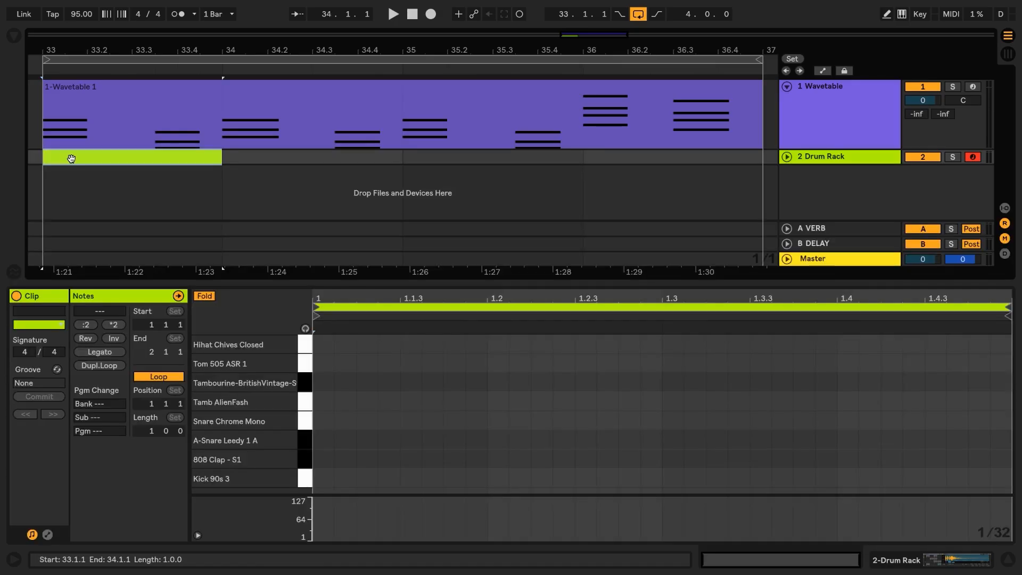
left_click(152, 168)
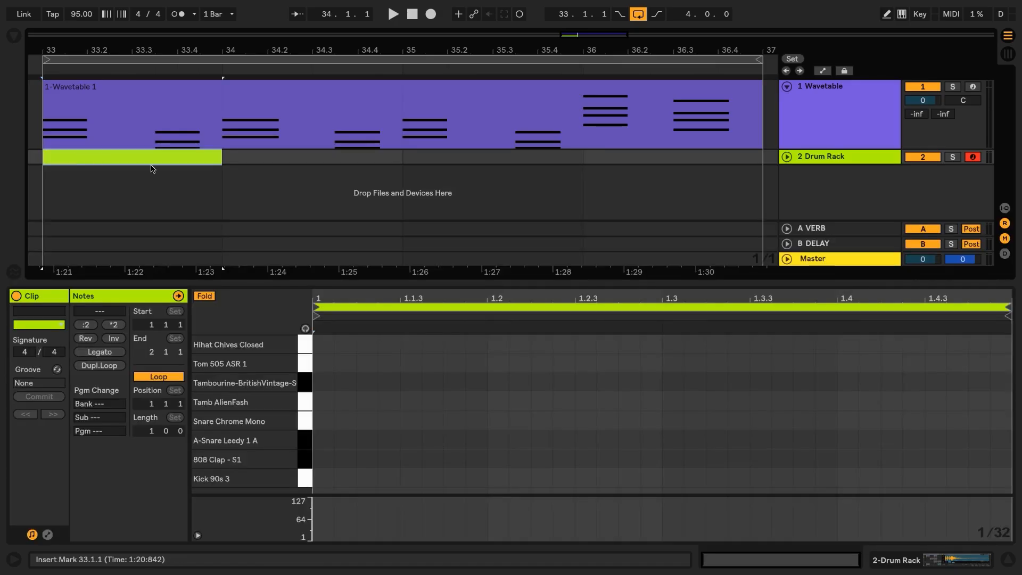
left_click_drag(222, 162, 717, 170)
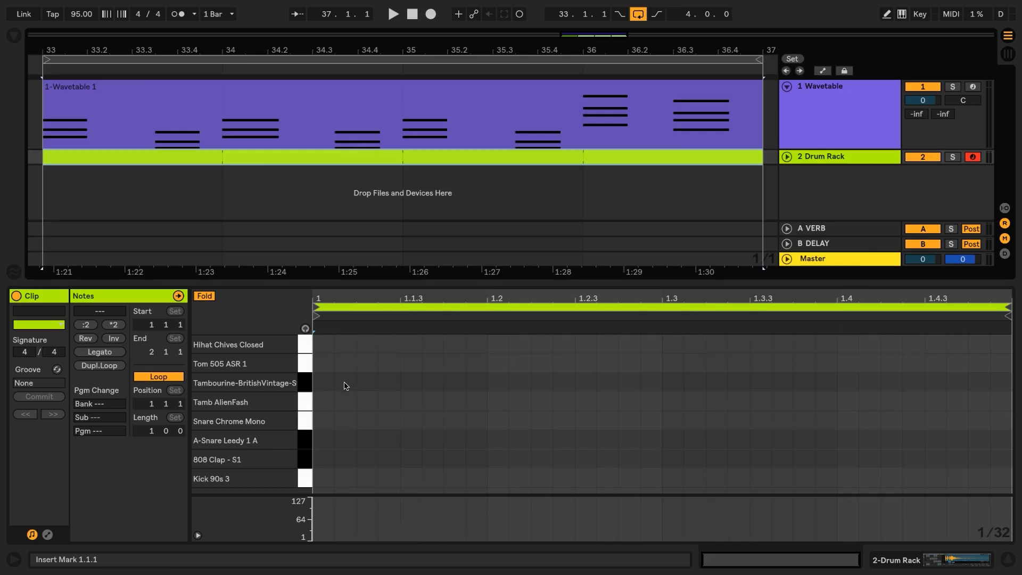
Step: Set the clip grid to 1/16 and add a kick at 1.1.1 plus A-Snare Leedy and 808 Clap notes at 1.2 and 1.4
right_click(322, 463)
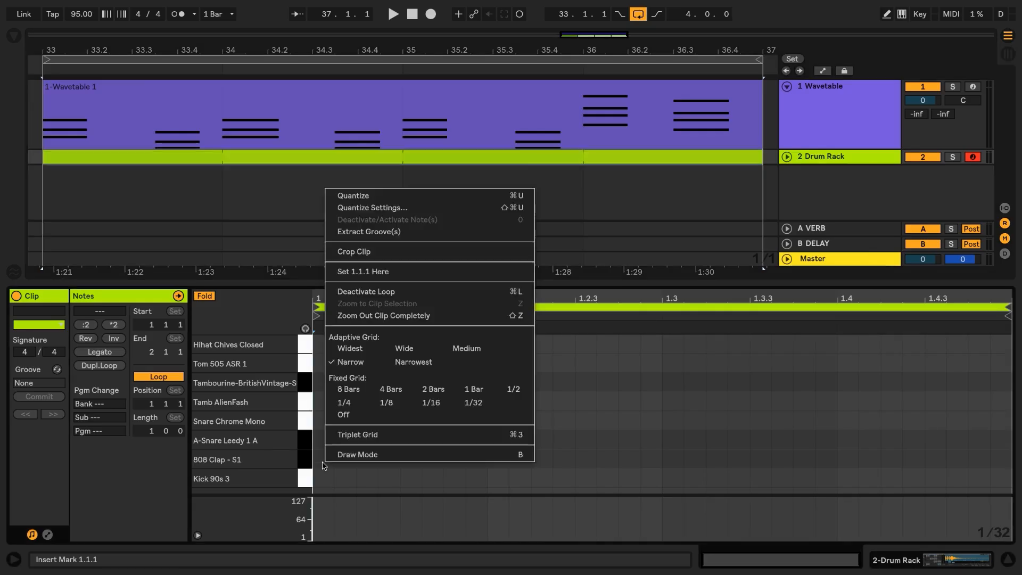
left_click(431, 407)
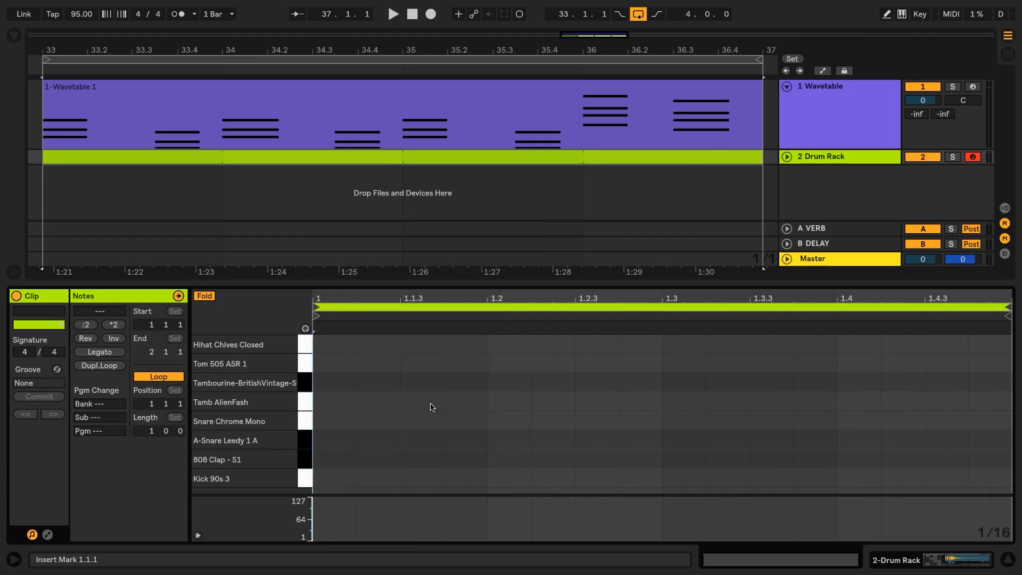
double_click(335, 482)
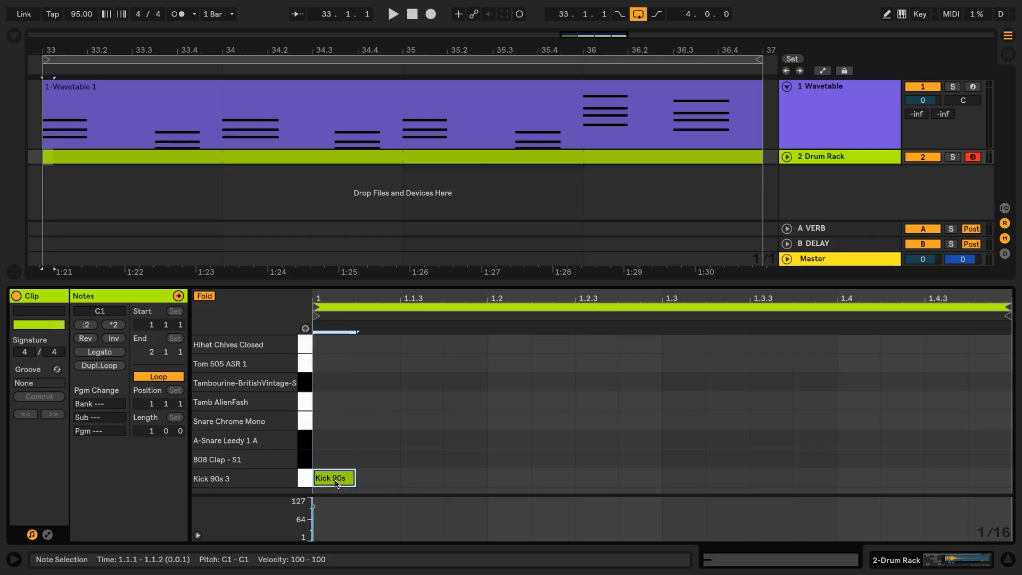
double_click(524, 444)
double_click(521, 464)
left_click(842, 440)
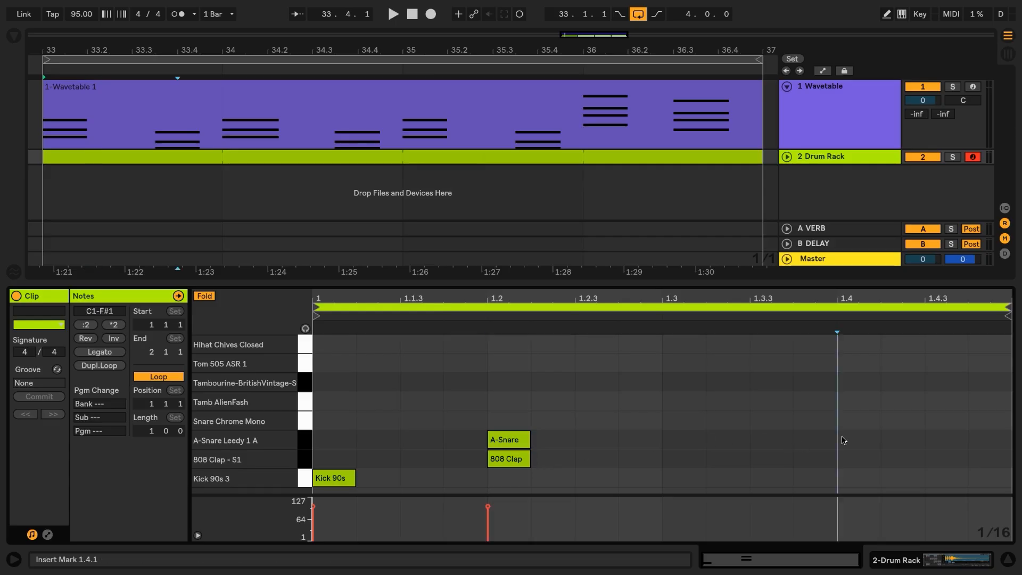
double_click(843, 441)
double_click(849, 459)
Step: Add Kick 90s 3 notes at 1.2.3 and 1.3.3 and play back the pattern
left_click(610, 482)
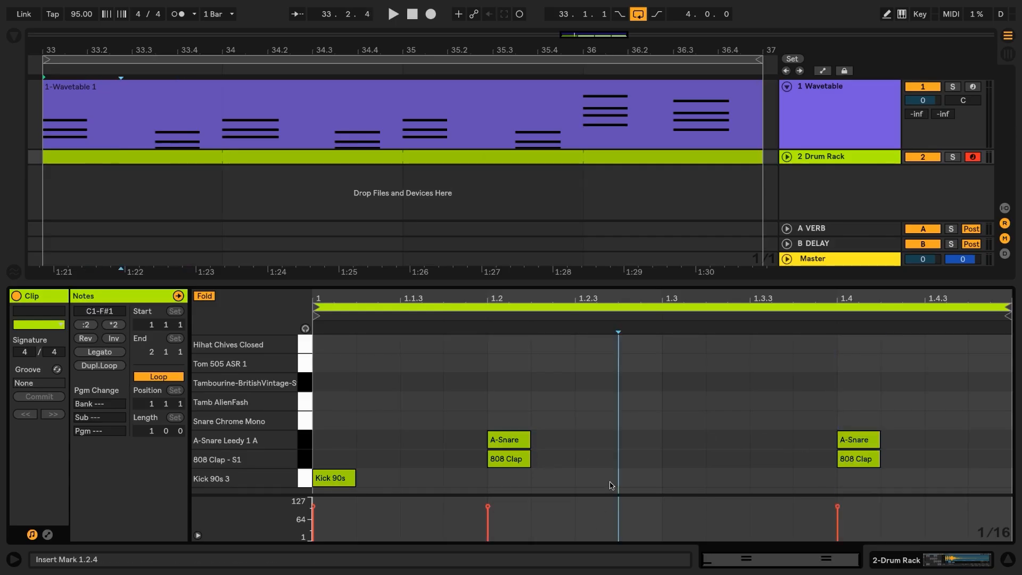
double_click(610, 481)
double_click(775, 484)
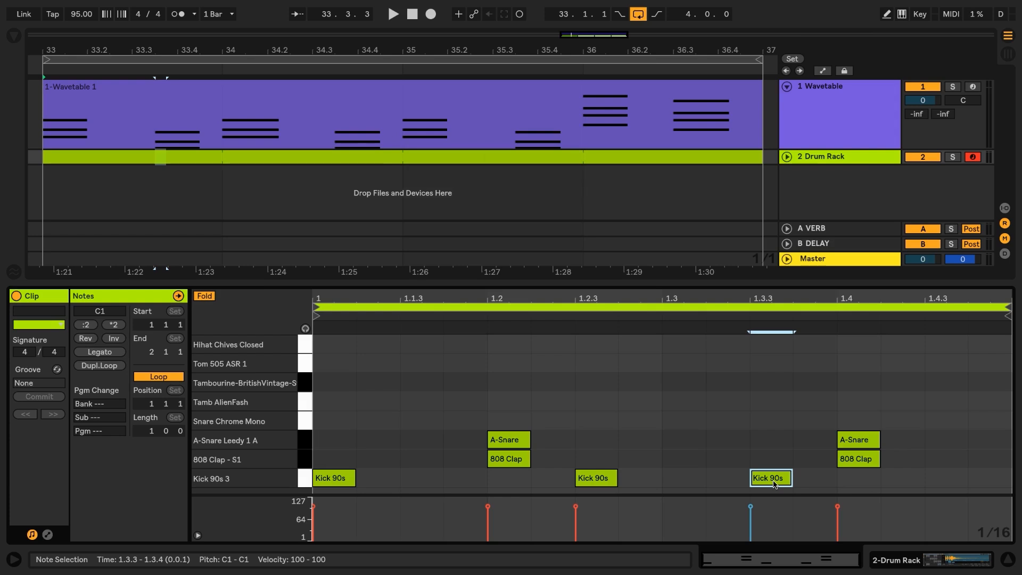
key("space")
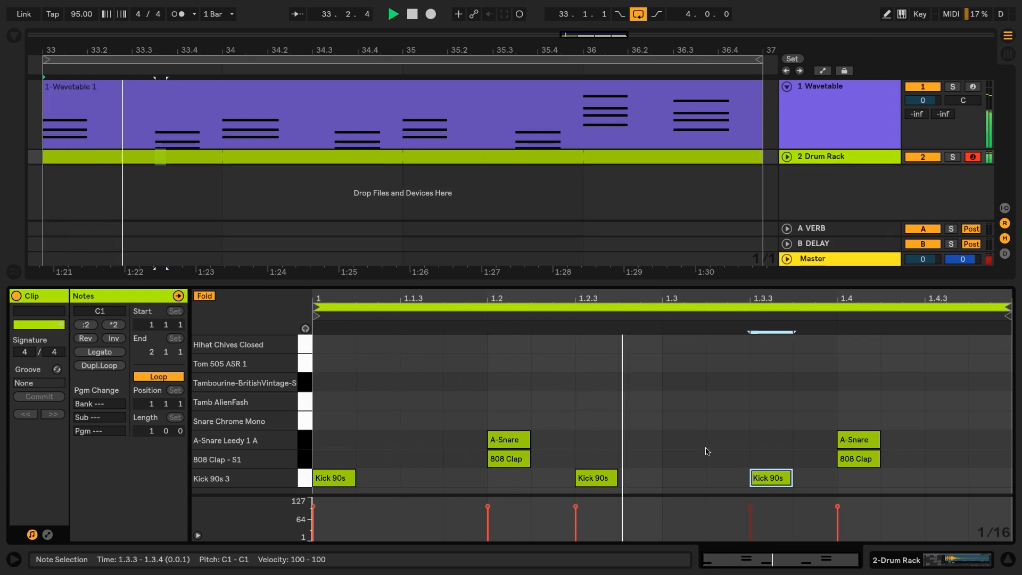
key("space")
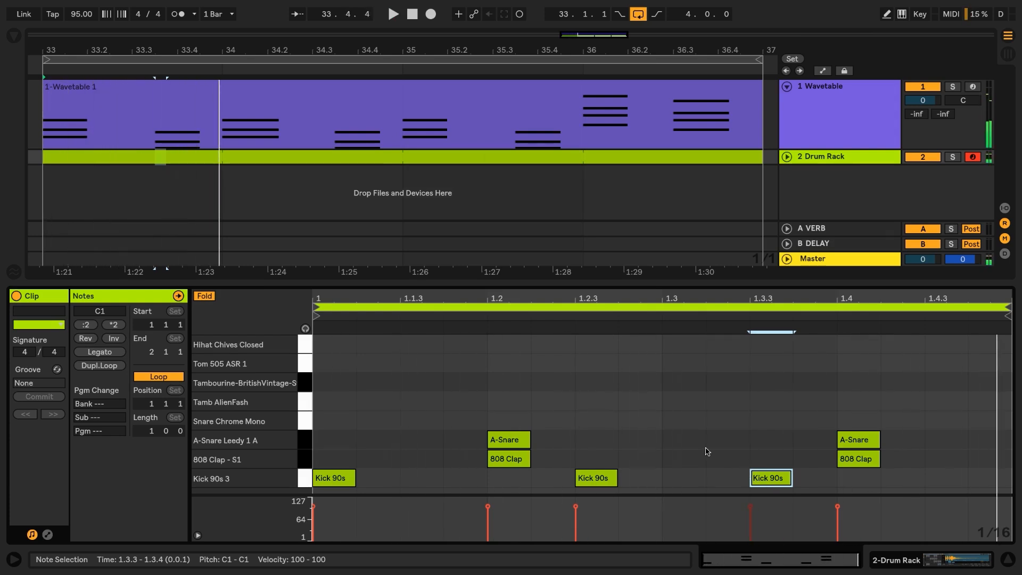
Step: Add Tamb AlienFash at 1.1.3, Tambourine at 1.2.3, Snare Chrome Mono at 1.2.4 and Tom 505 at 1.4.3, and play back the pattern
double_click(415, 402)
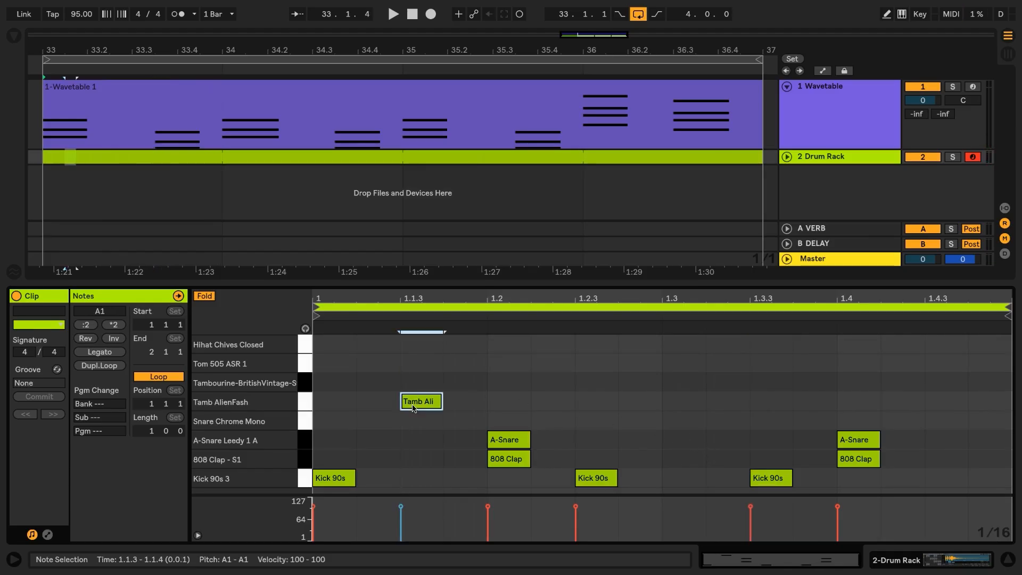
double_click(597, 383)
double_click(635, 422)
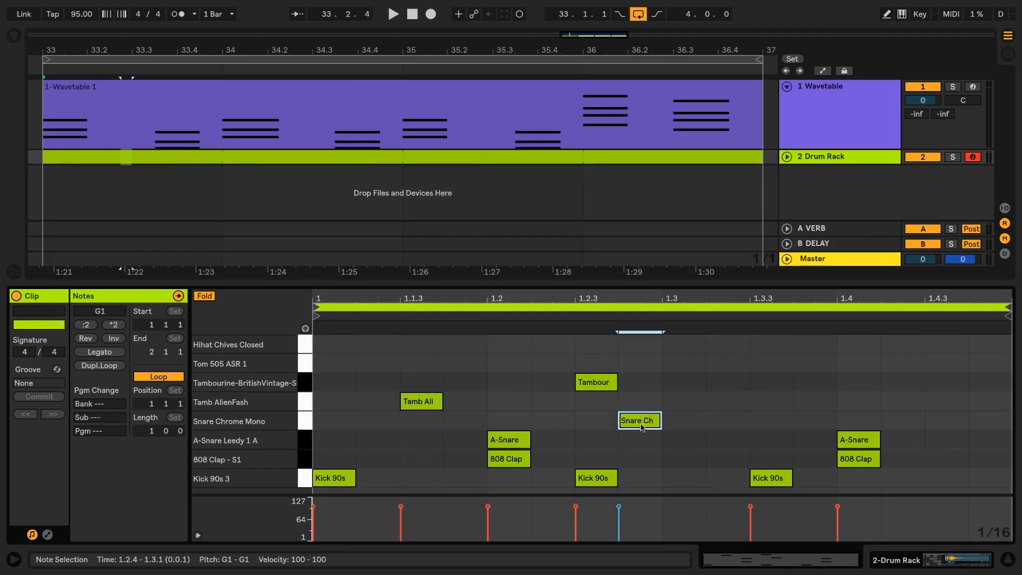
double_click(952, 368)
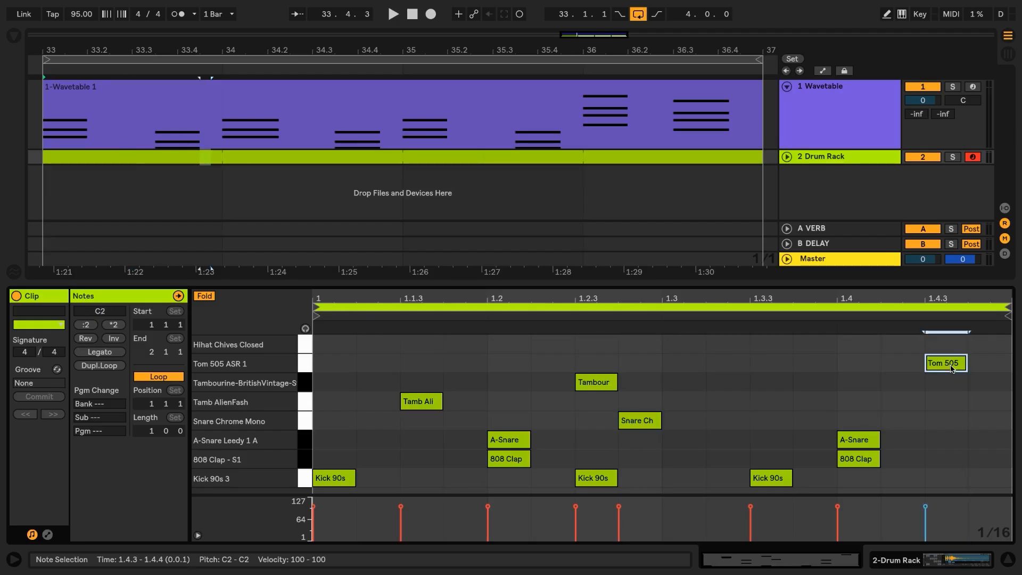
key("space")
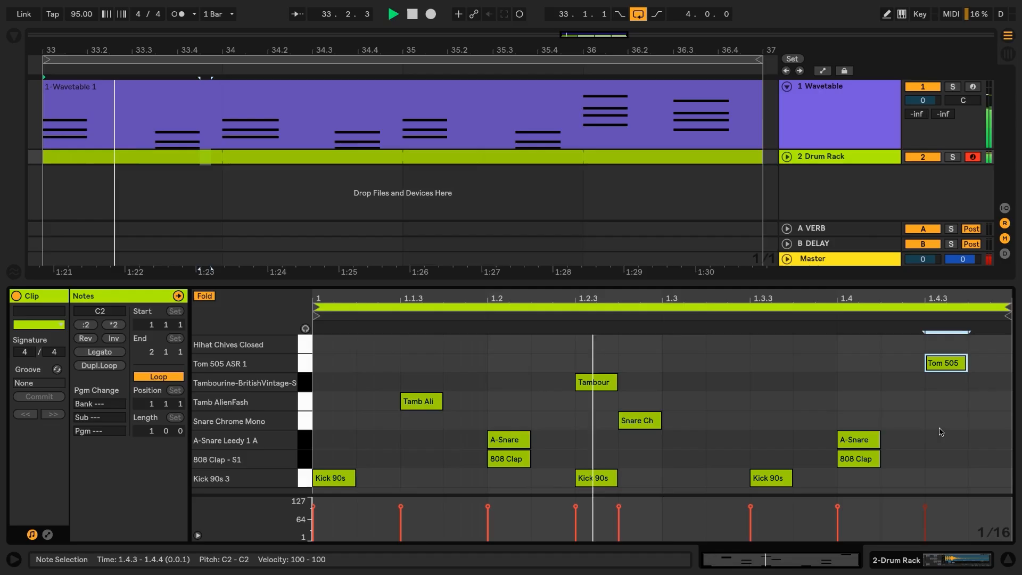
key("space")
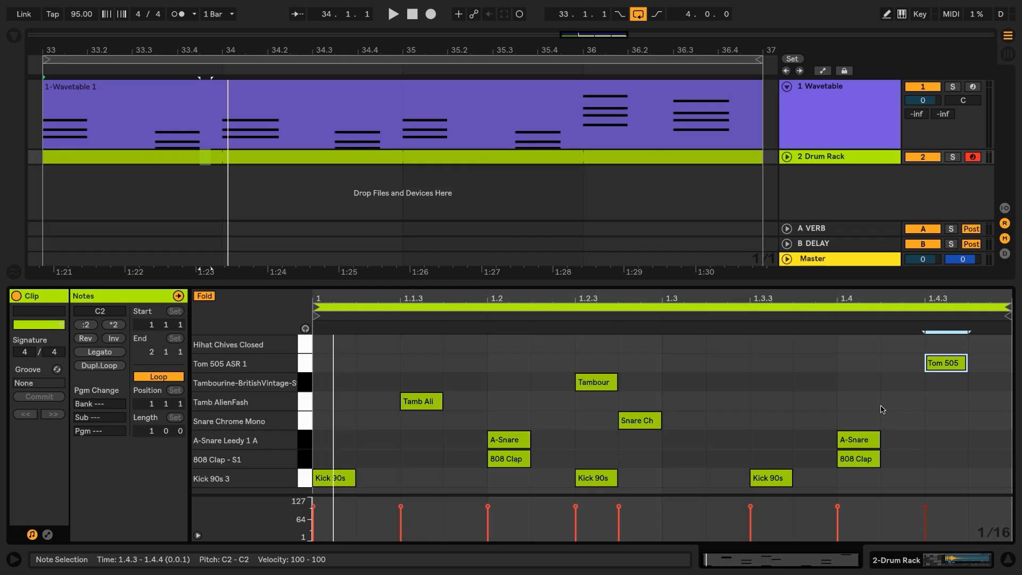
Step: Nudge the A-Snare and 808 Clap notes at 1.2 and 1.4 and the Snare Chrome Mono note at 1.2.4 slightly behind the grid
left_click_drag(550, 466, 506, 442)
left_click_drag(905, 465, 851, 443)
left_click(849, 446)
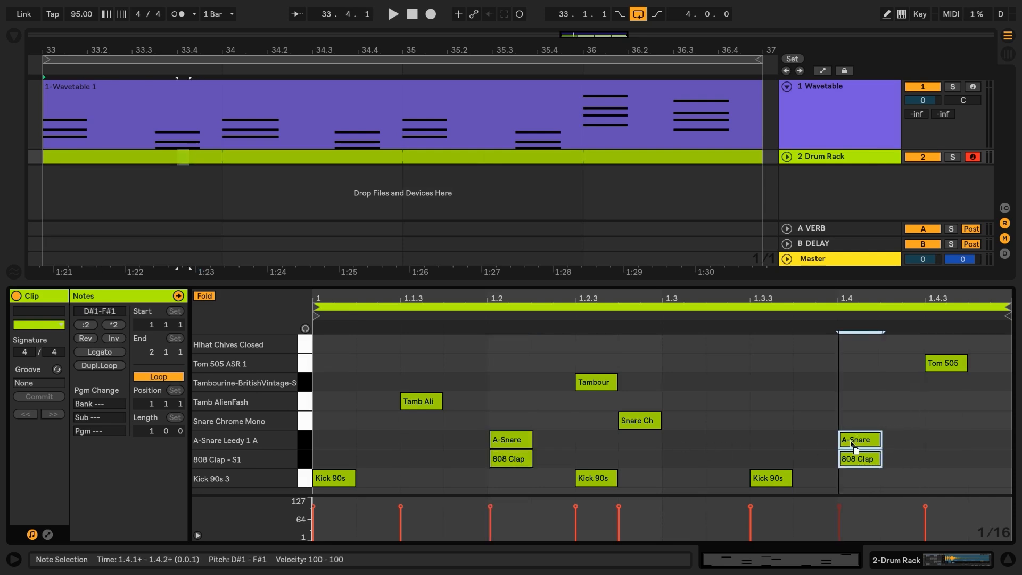
left_click(881, 403)
left_click_drag(629, 423, 632, 425)
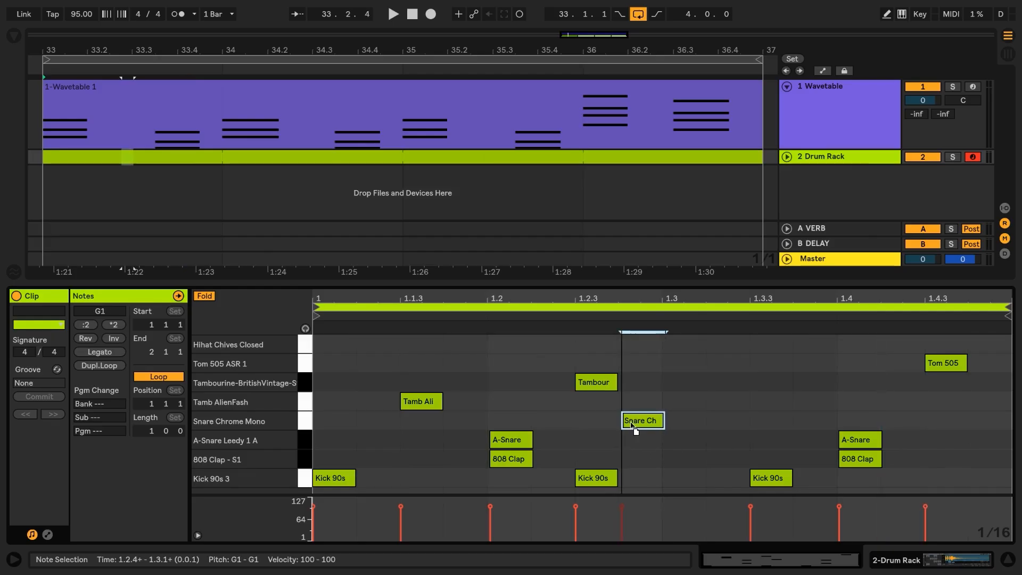
Step: Nudge the kicks at 1.2.3 and 1.3.3 and the Tom 505 note at 1.4.3 slightly late, and play back the groove
left_click(598, 476)
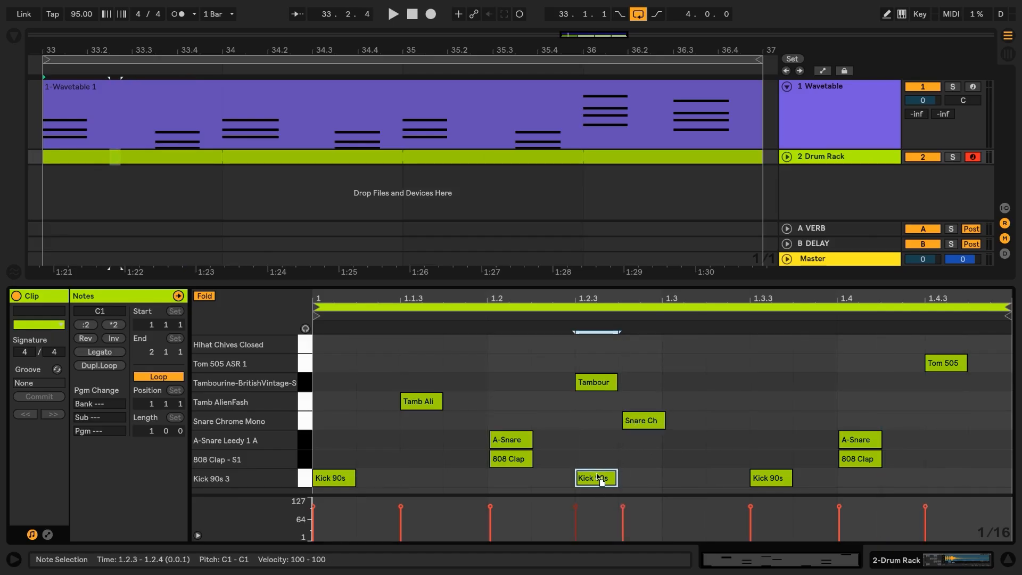
left_click_drag(598, 477, 763, 482)
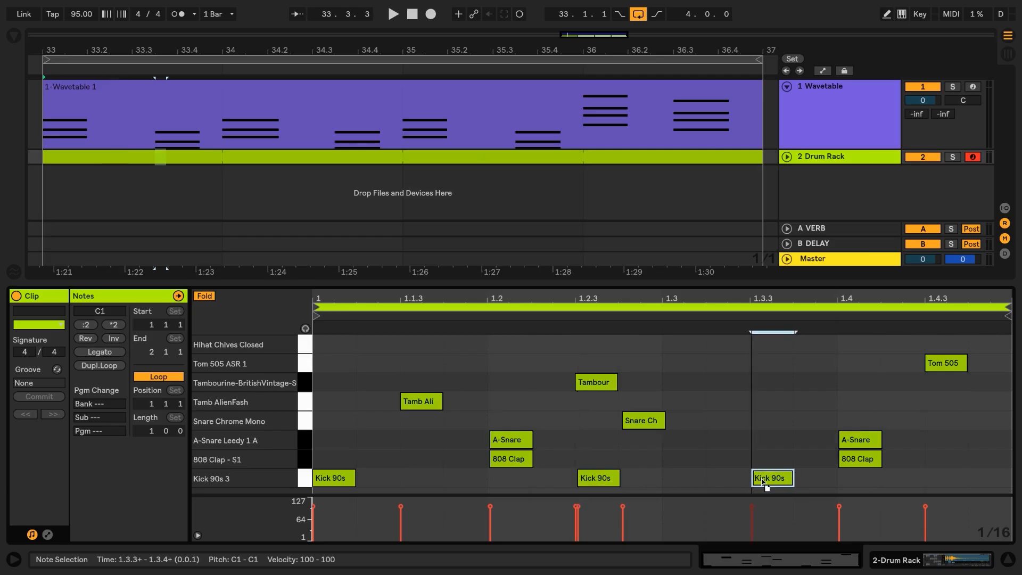
left_click_drag(941, 365, 947, 373)
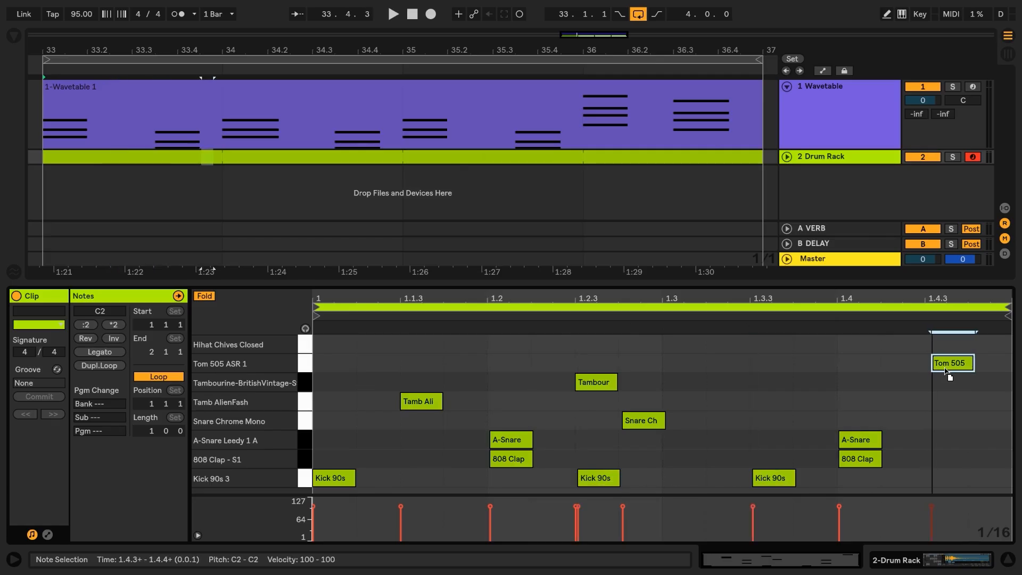
key("space")
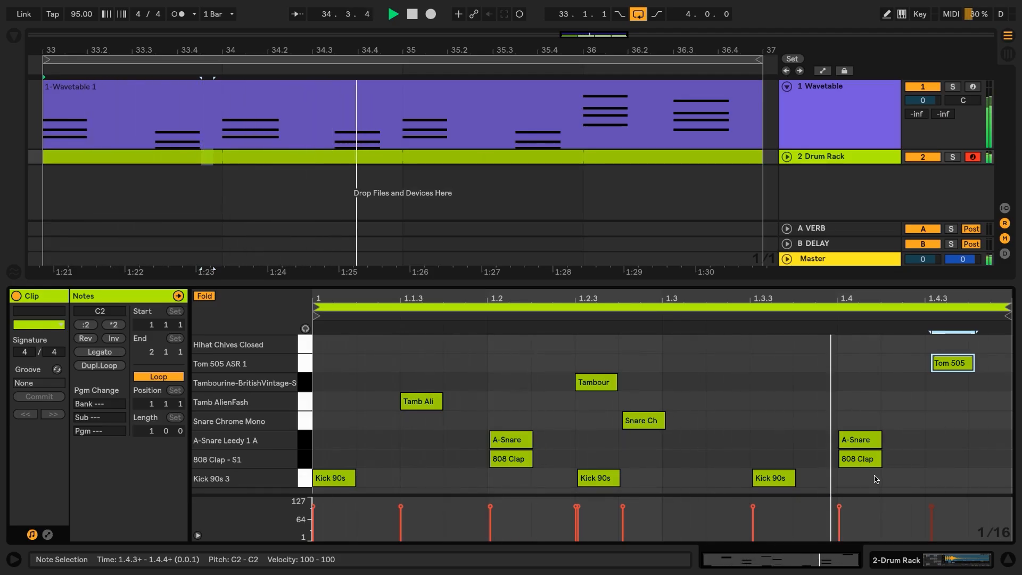
left_click_drag(955, 369, 949, 367)
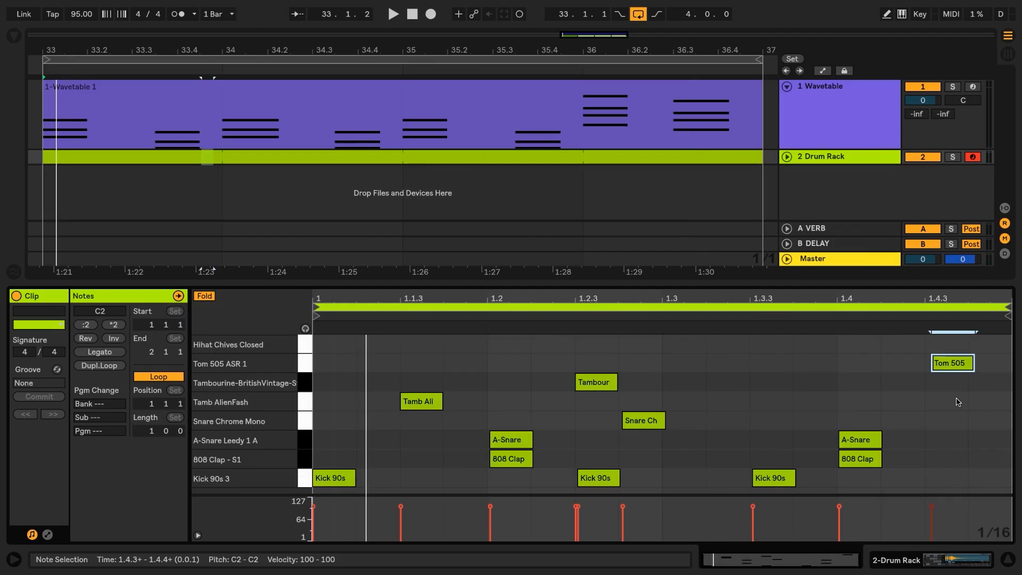
Step: Duplicate the drum loop to two bars and vary bar 2 by deleting the kick at 2.2.3 and moving the 2.3.3 kick to 2.3.4
left_click(93, 367)
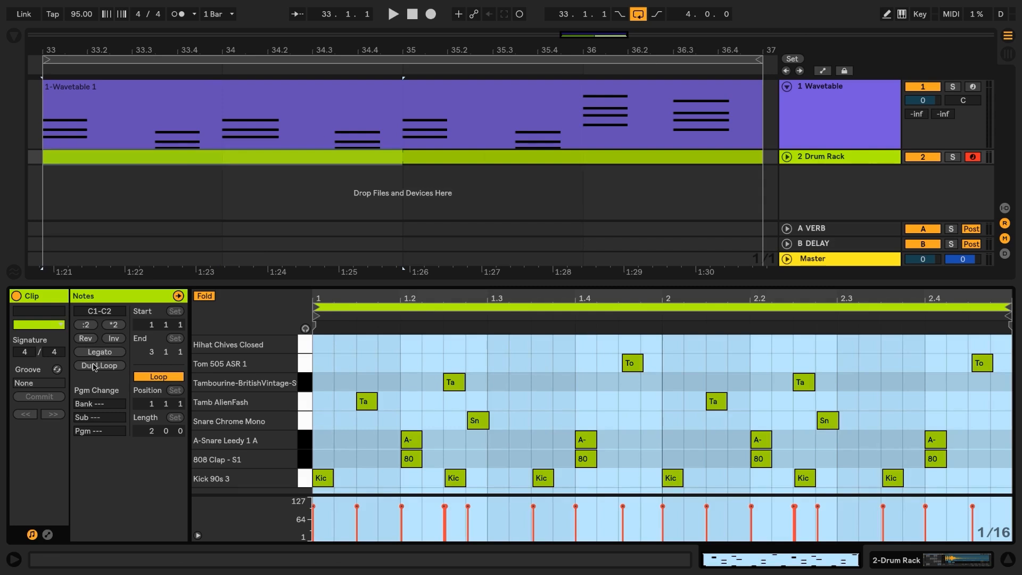
left_click(531, 458)
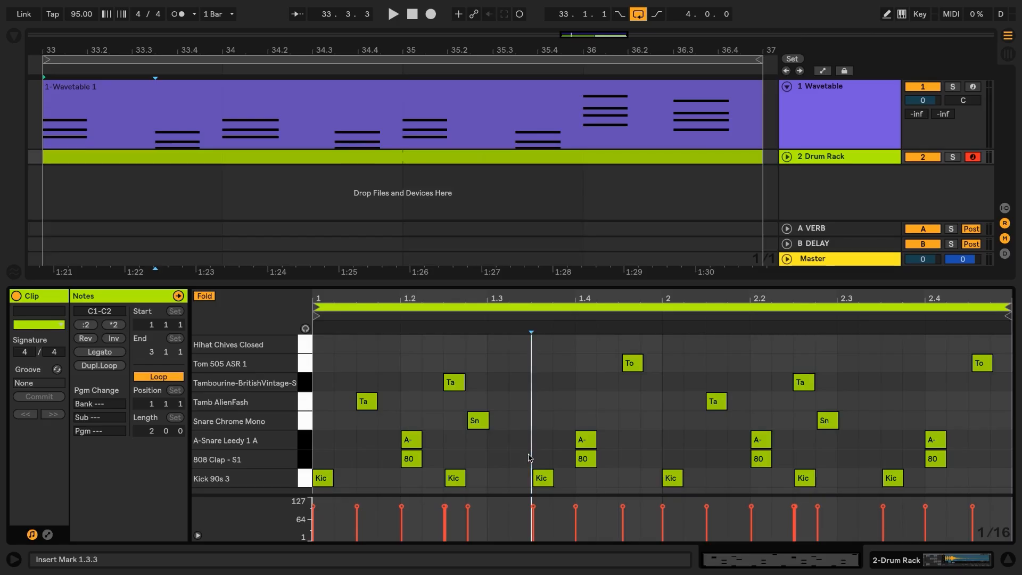
double_click(805, 479)
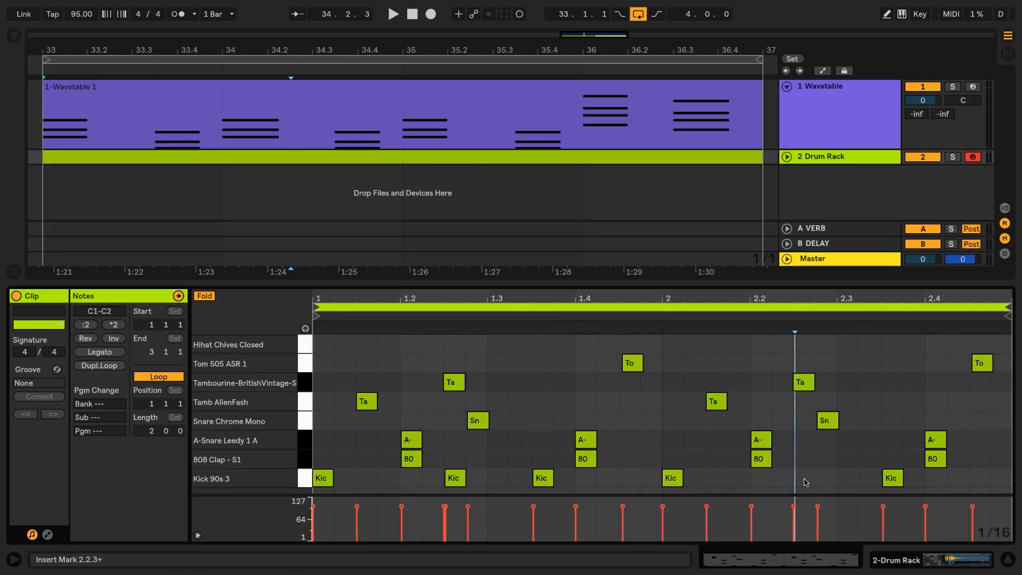
left_click_drag(889, 479, 911, 479)
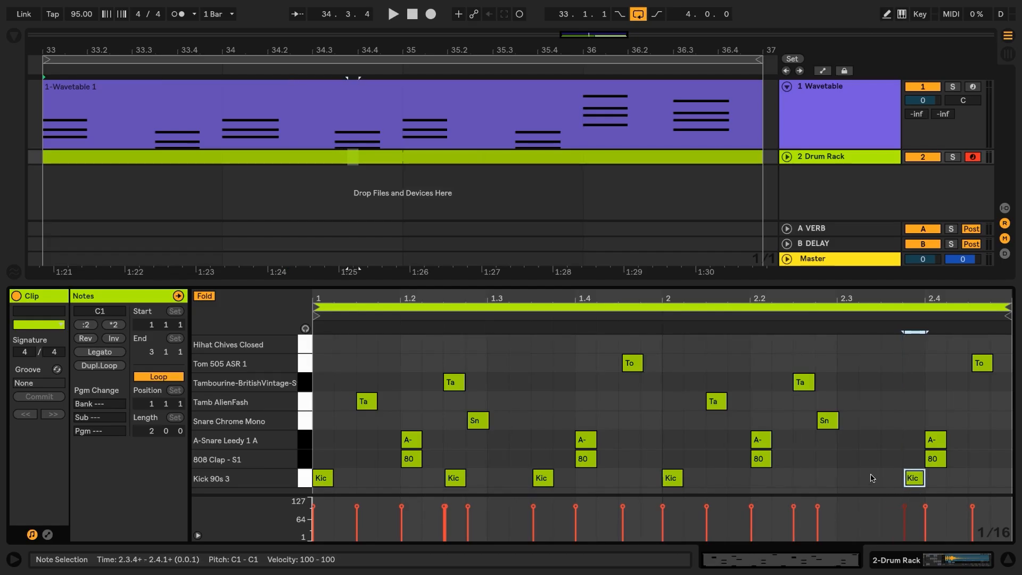
key("space")
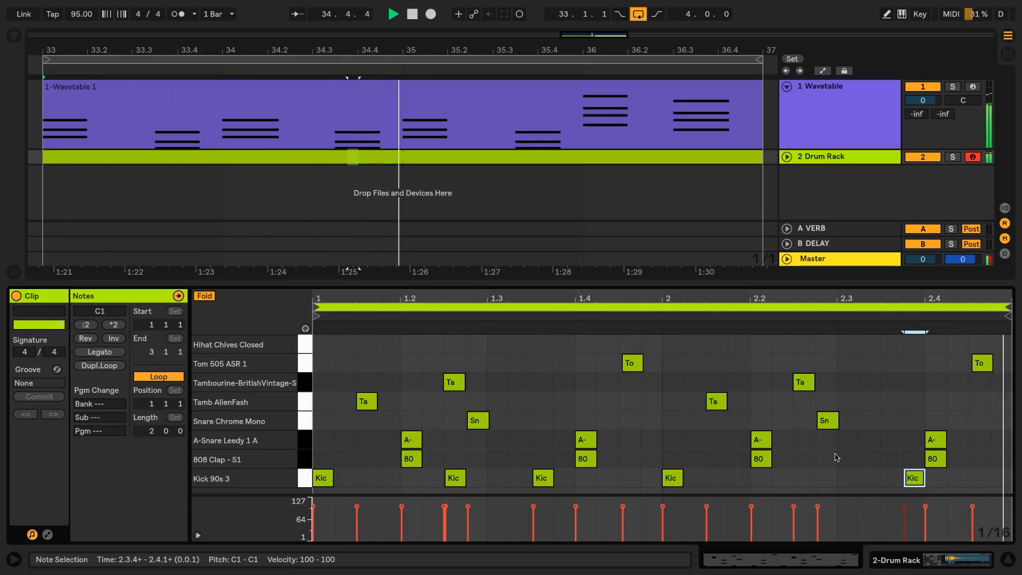
key("space")
Step: Select both Tom 505 notes, at 1.4.3 and 2.4.3, and shift them slightly earlier, closer to the grid
left_click_drag(597, 374, 994, 354)
left_click_drag(627, 297, 621, 315)
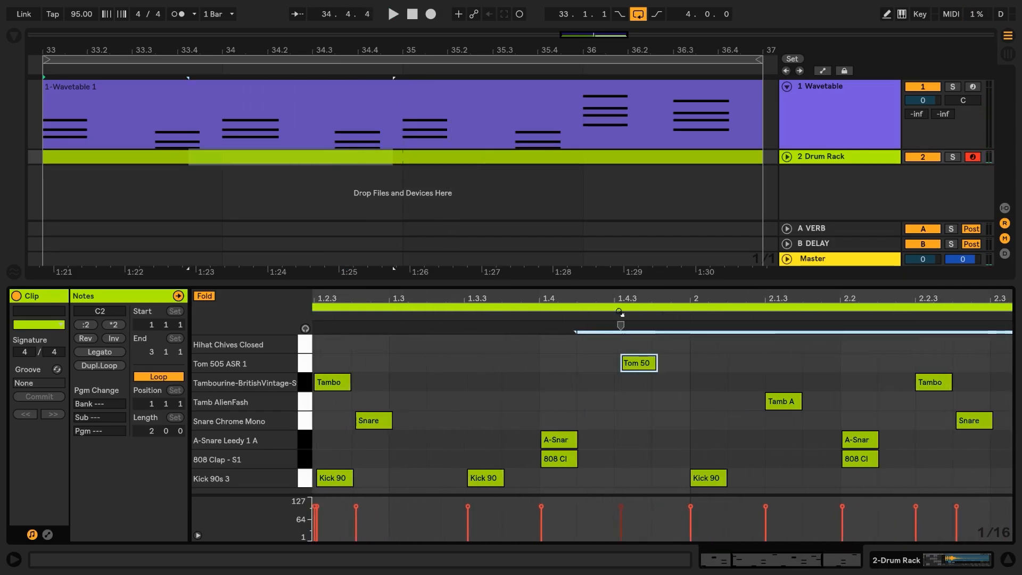
left_click_drag(641, 366, 641, 364)
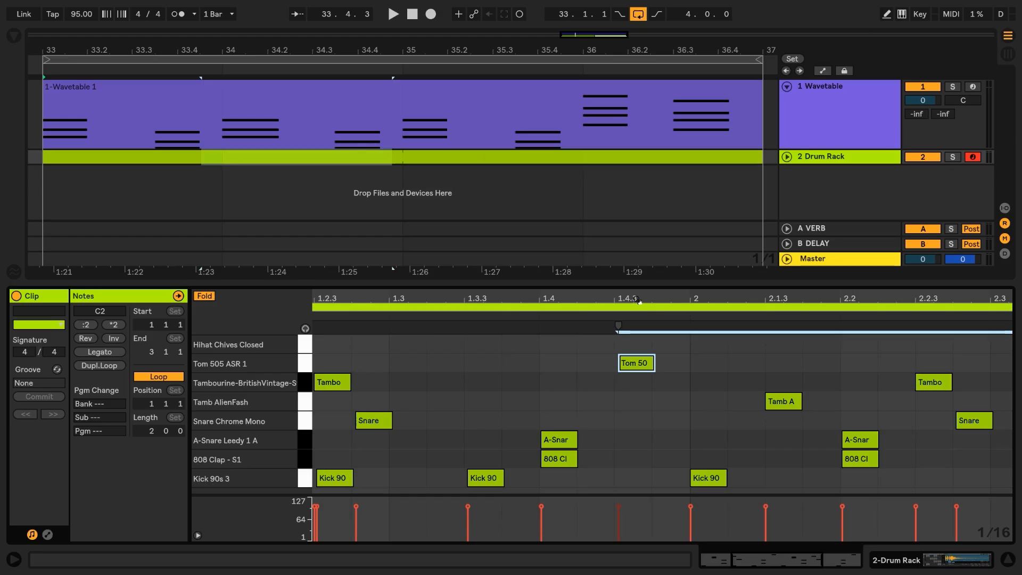
left_click_drag(637, 301, 640, 280)
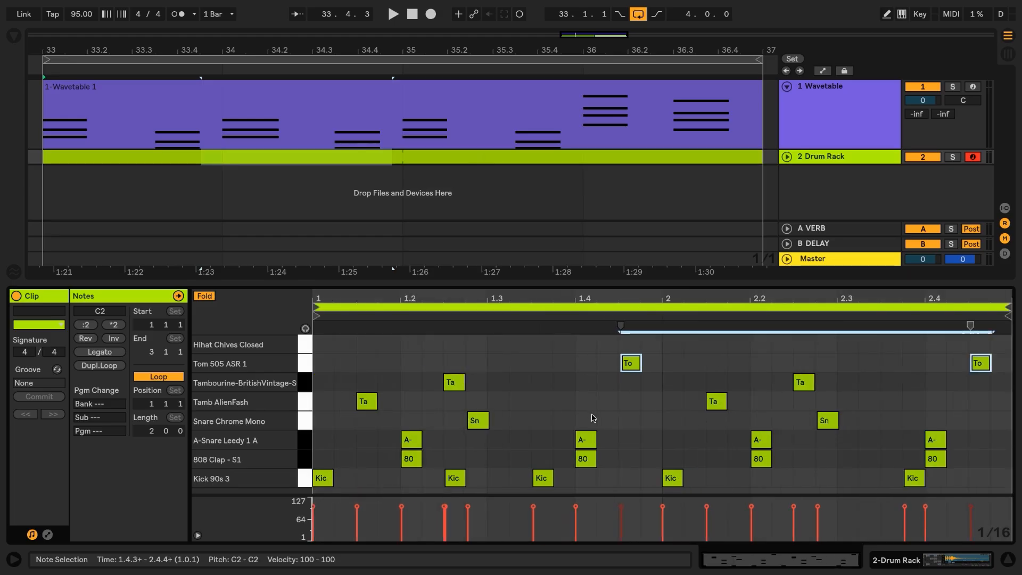
Step: Duplicate the loop to four bars, move the last Tom 505 note at 4.4.3 onto the Kick 90s 3 row, and play it back
left_click(105, 371)
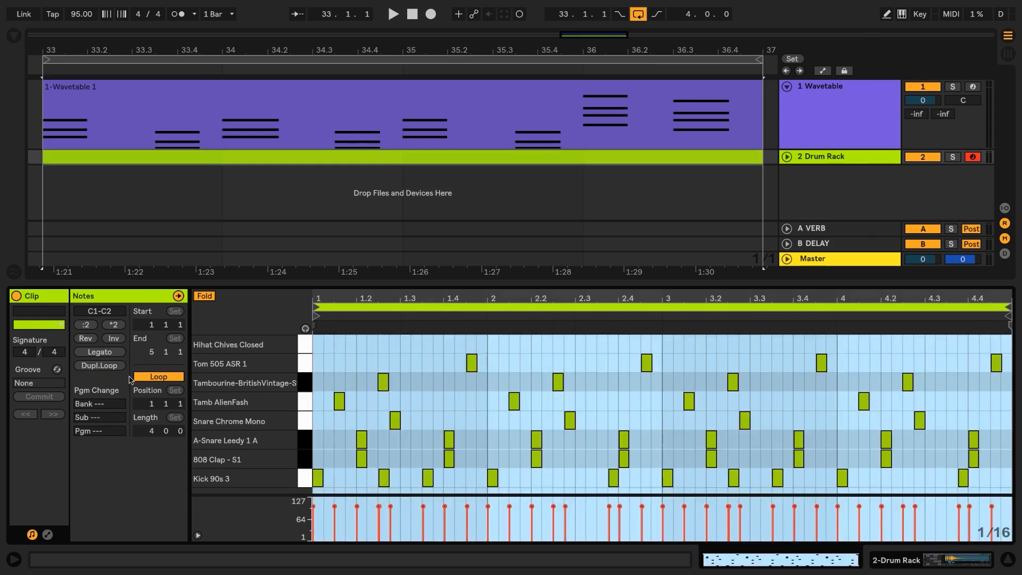
left_click(492, 411)
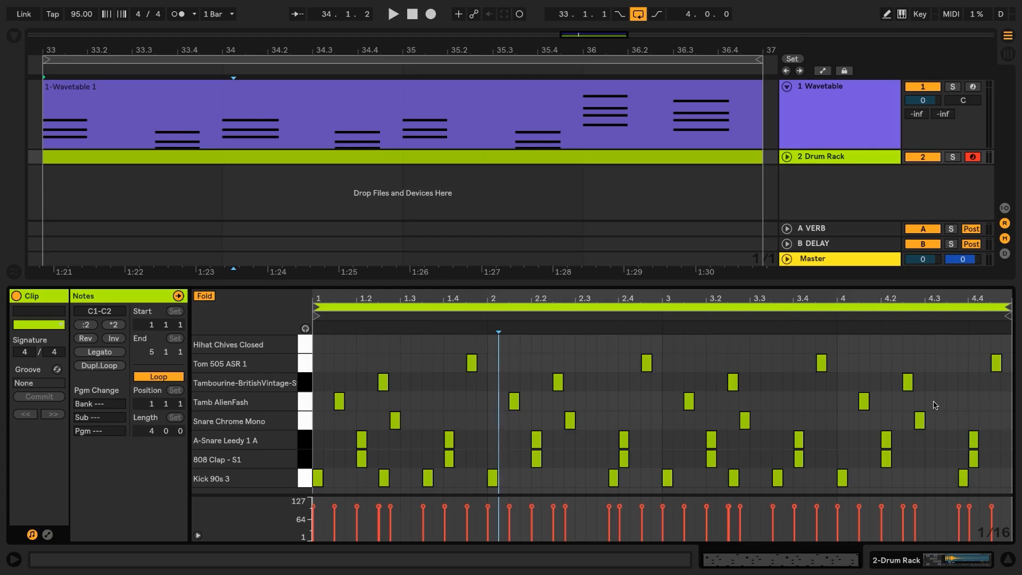
left_click(996, 364)
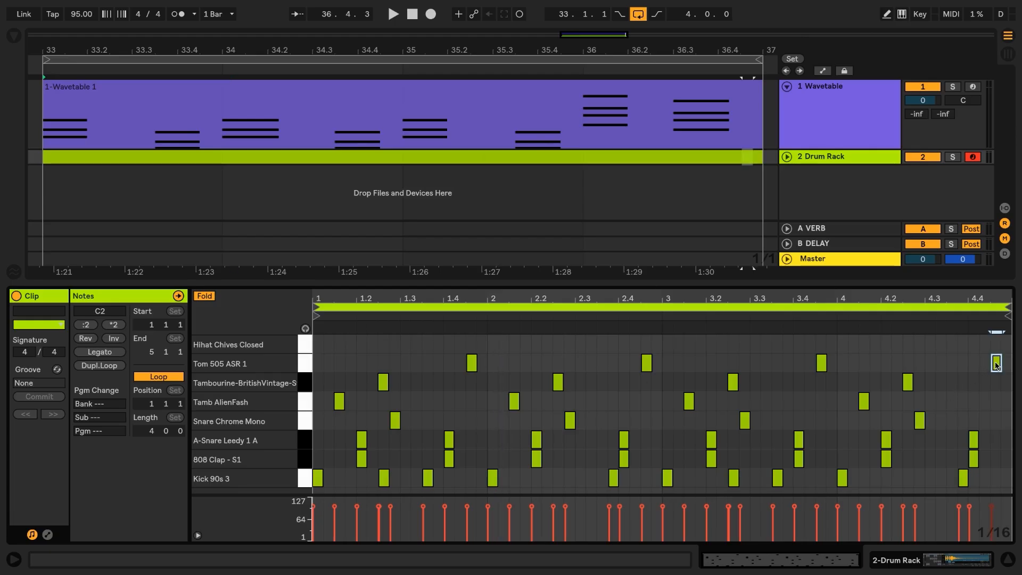
left_click_drag(996, 364, 997, 481)
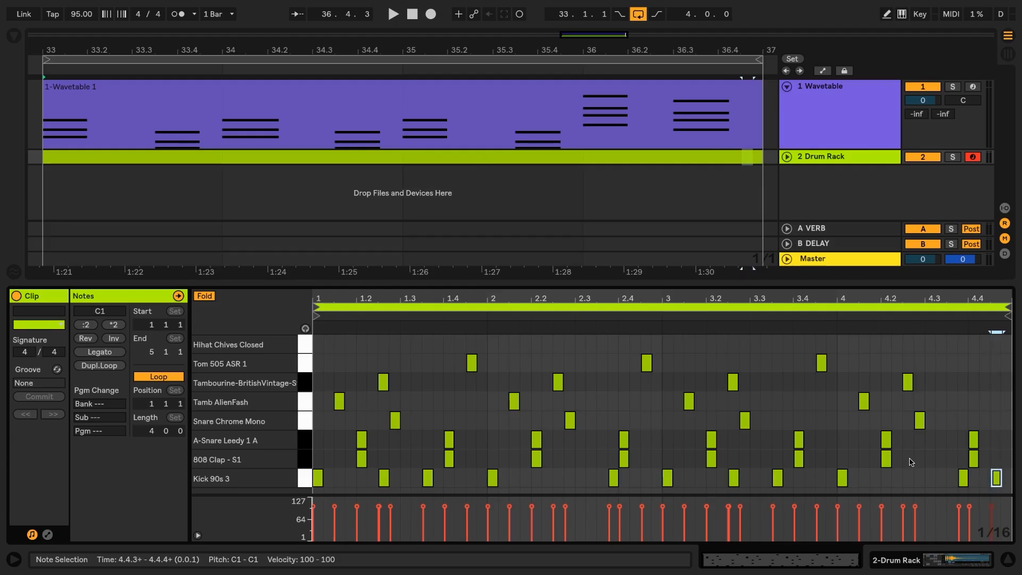
key("space")
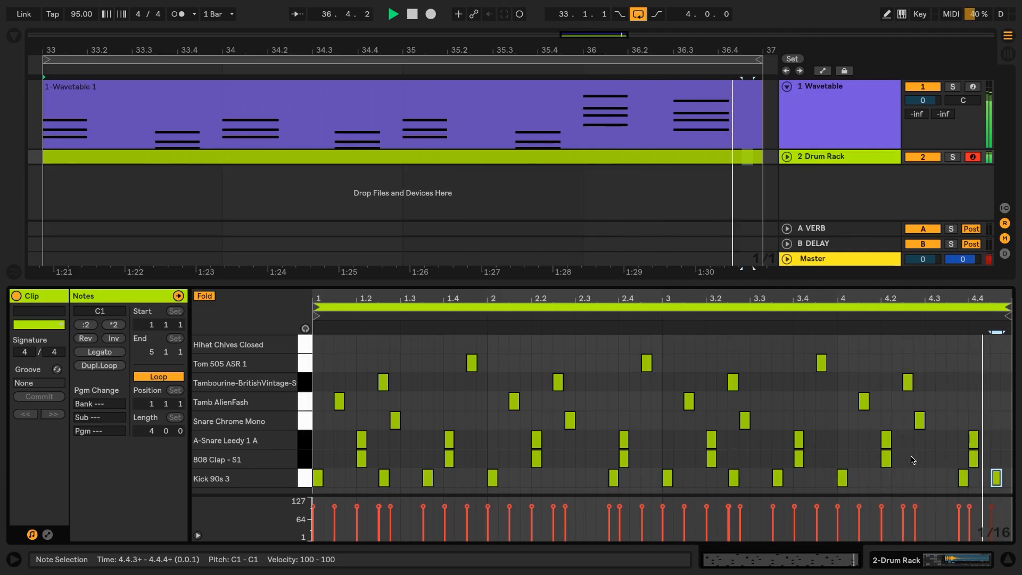
key("space")
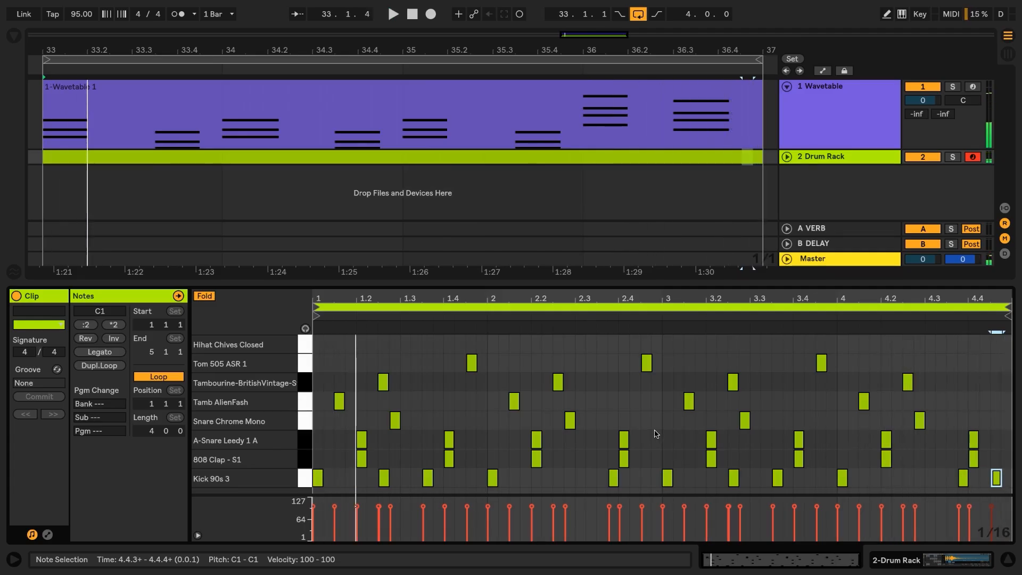
Step: Move the Tom 505 note at 2.4.3 to the A-Snare Leedy row at 2.4.4 and play back the four-bar pattern
left_click(647, 363)
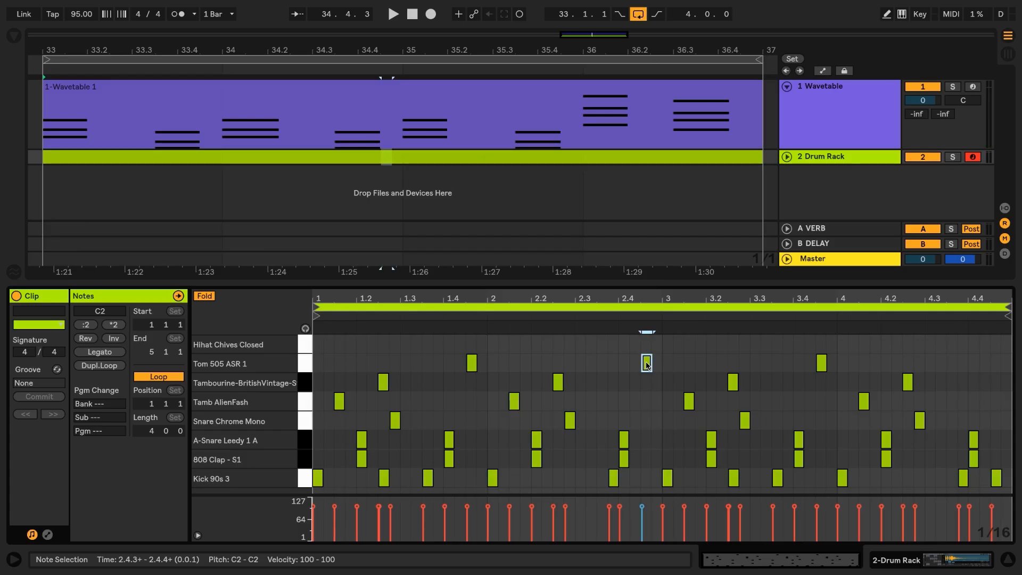
left_click_drag(648, 364, 659, 441)
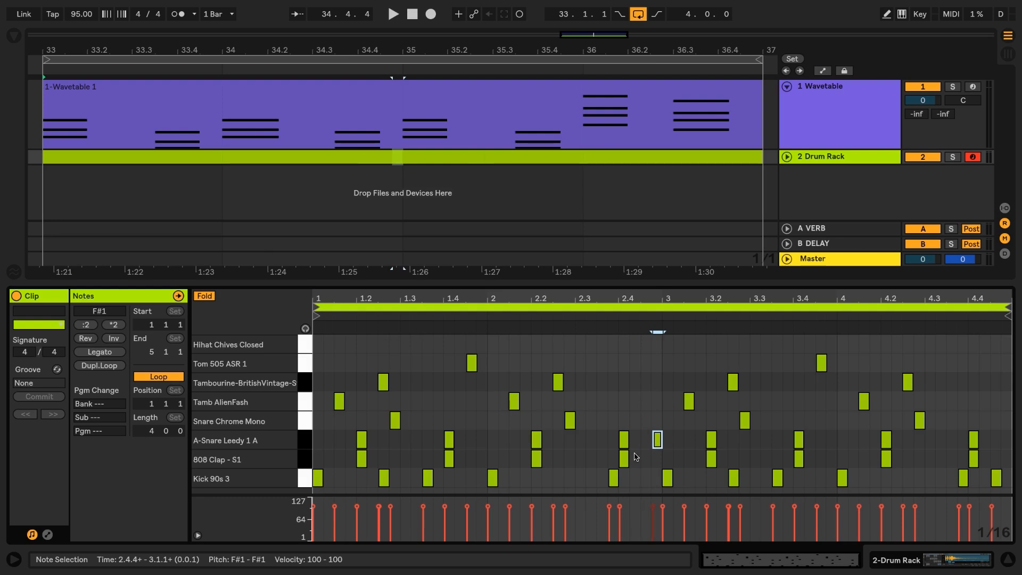
key("space")
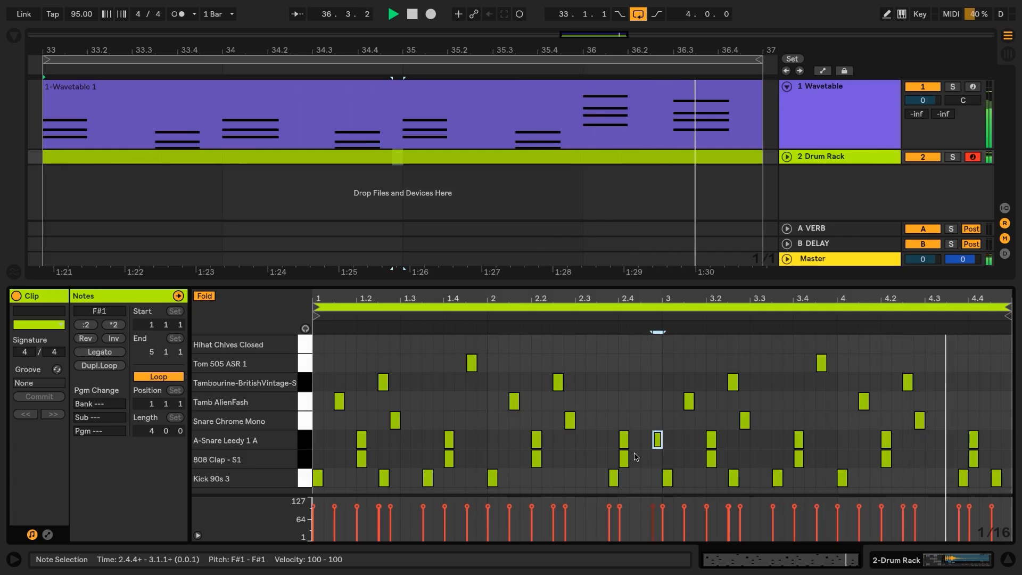
key("space")
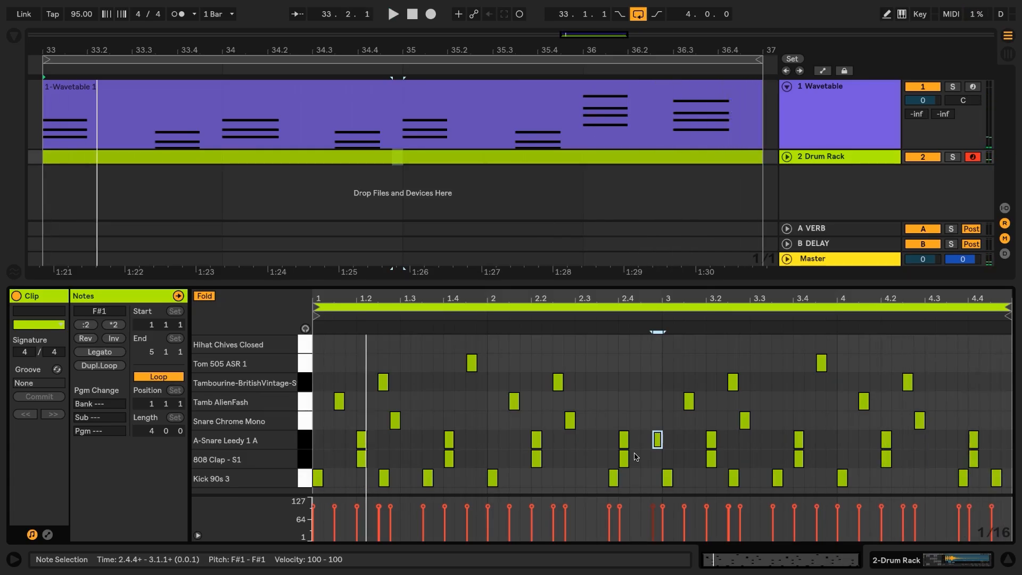
Step: Open the Wavetable track's device, solo the track, and compare the first filter's 24 and 12 slopes during playback, ending on 12
double_click(833, 85)
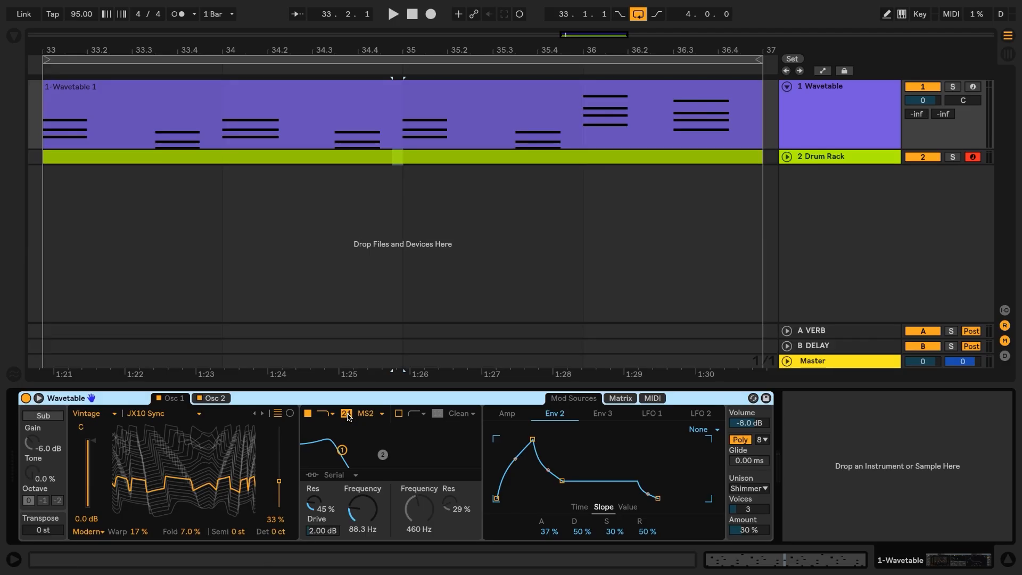
left_click(346, 416)
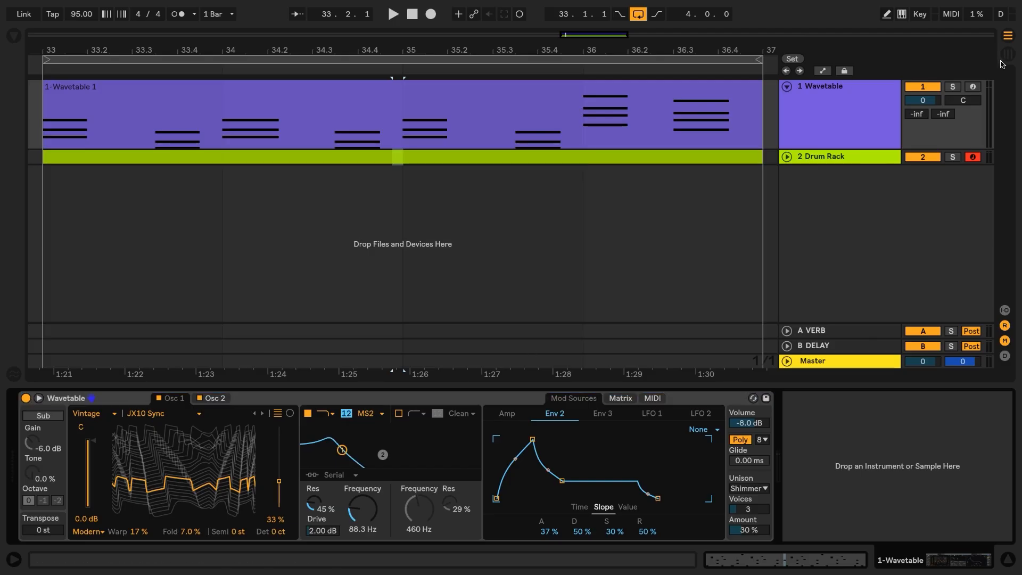
key("space")
key("space")
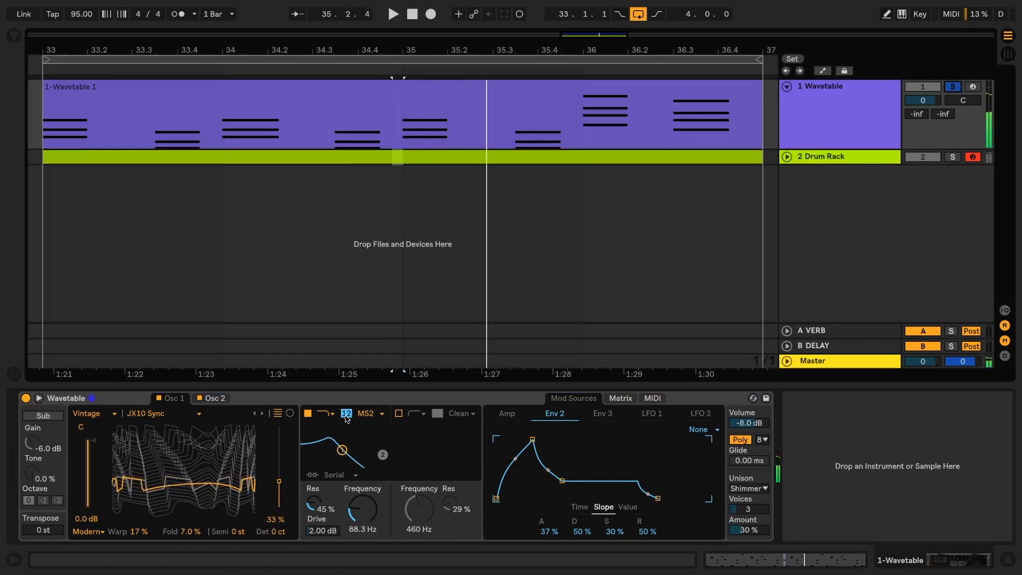
left_click(346, 414)
key("space")
key("space")
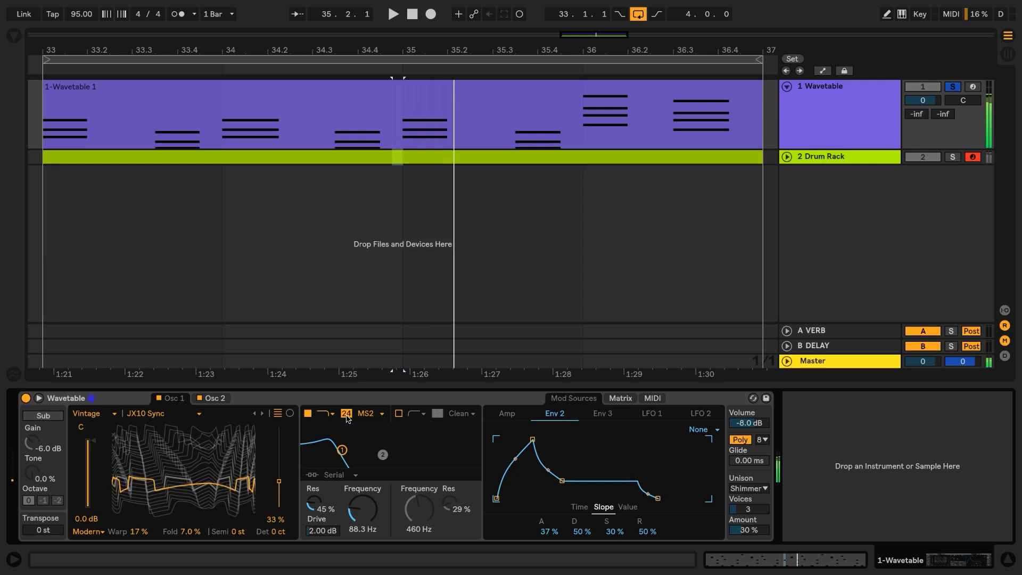
left_click(345, 416)
key("space")
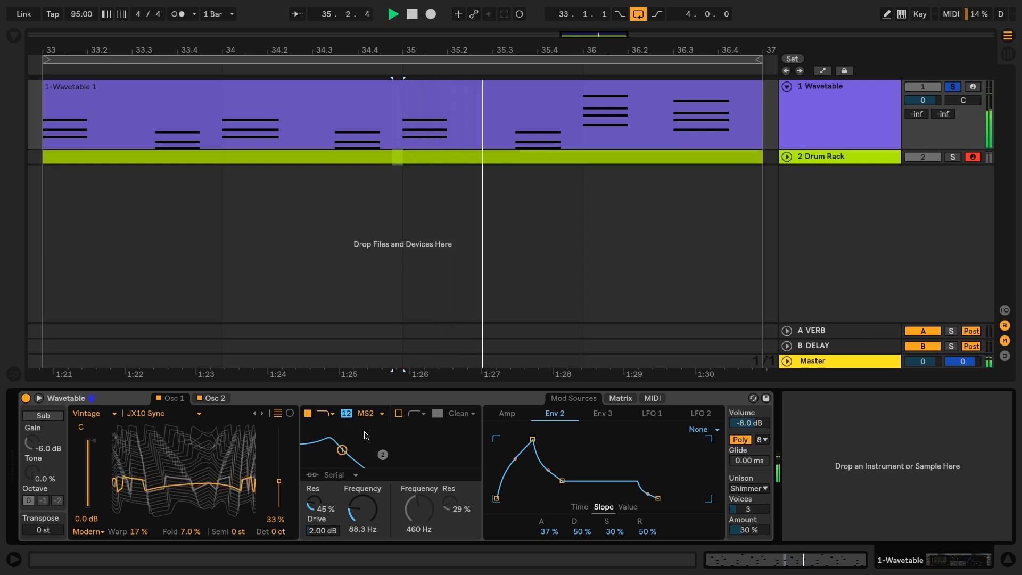
Step: Stop playback and rename the Wavetable track CHORDS and the Drum Rack track DRUMS
key("space")
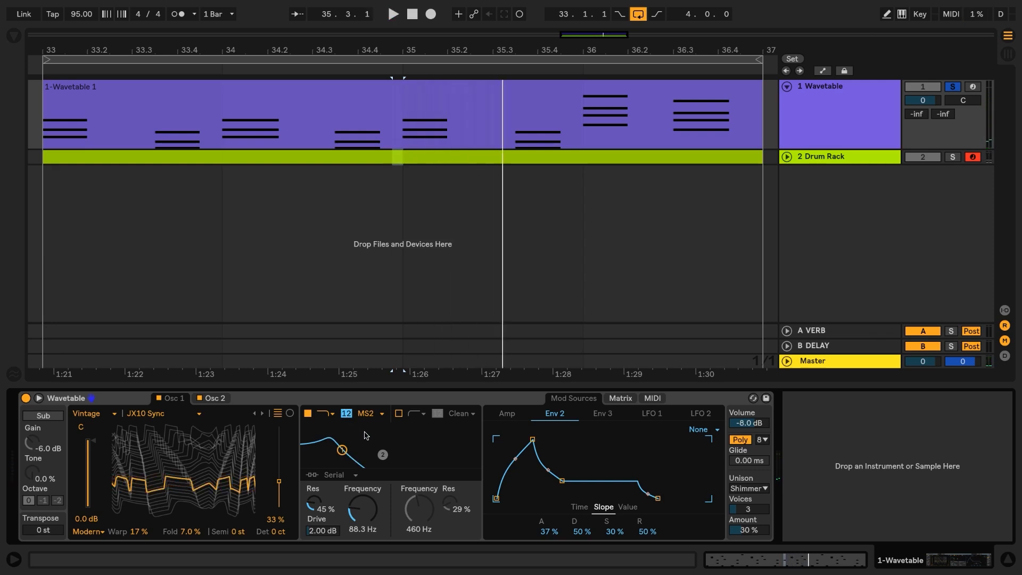
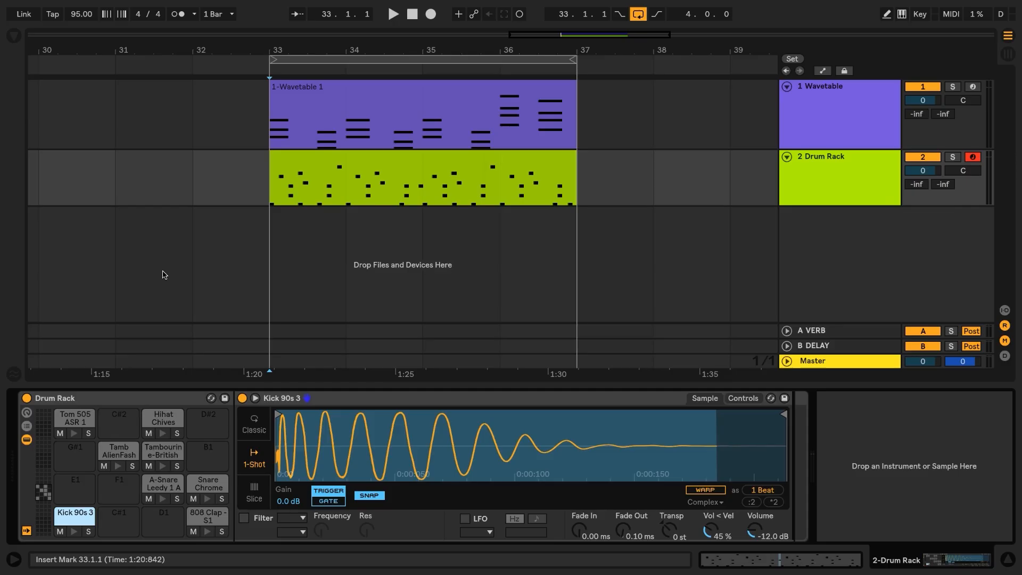
left_click(830, 95)
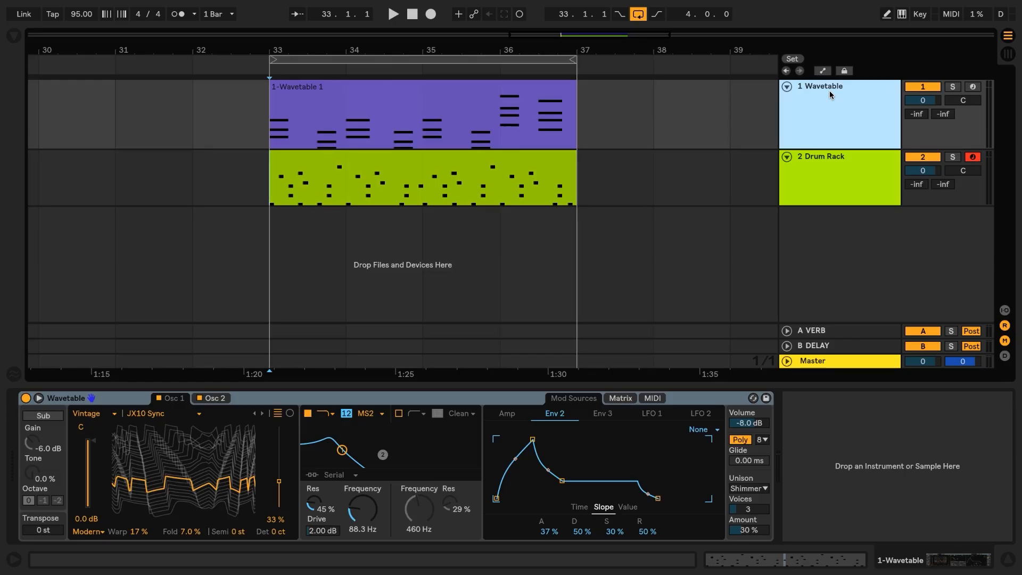
key("ctrl+r")
type("CHORDS")
key("Tab")
type("DRUMS")
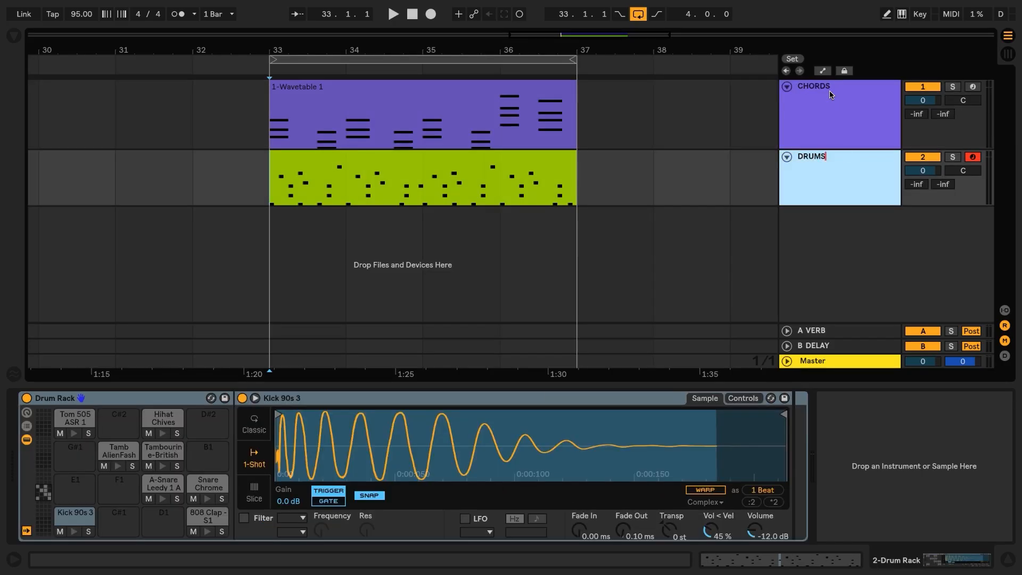
key("Return")
Step: Set the CHORDS track volume to -3 dB and the DRUMS track volume to -2 dB
left_click(920, 105)
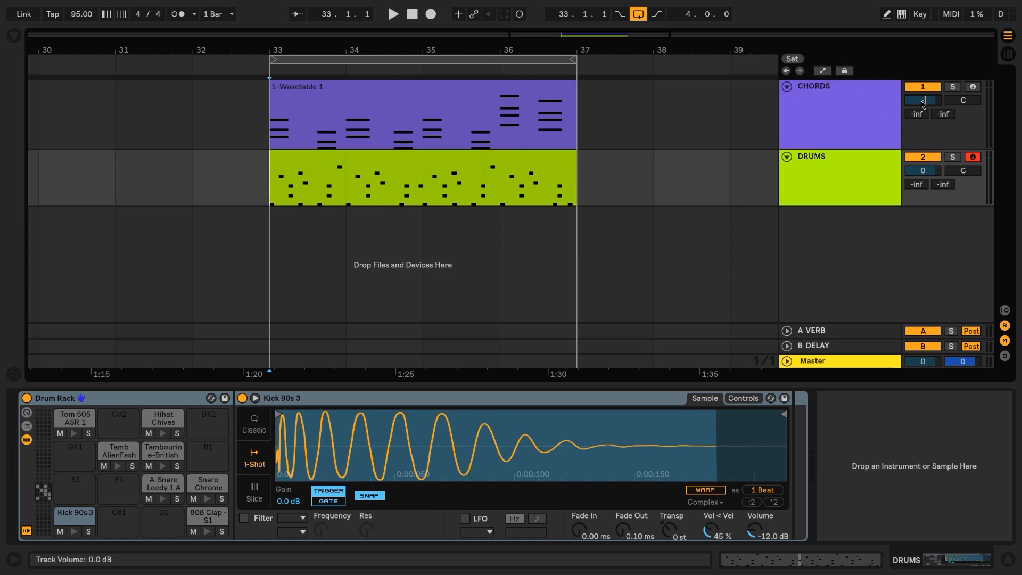
type("-3")
key("Return")
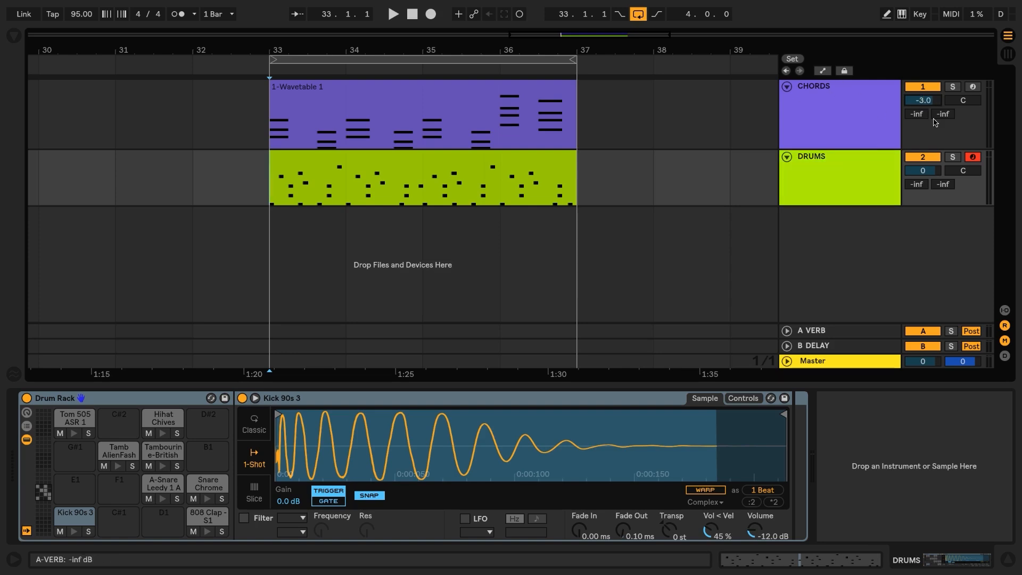
left_click(936, 174)
type("-")
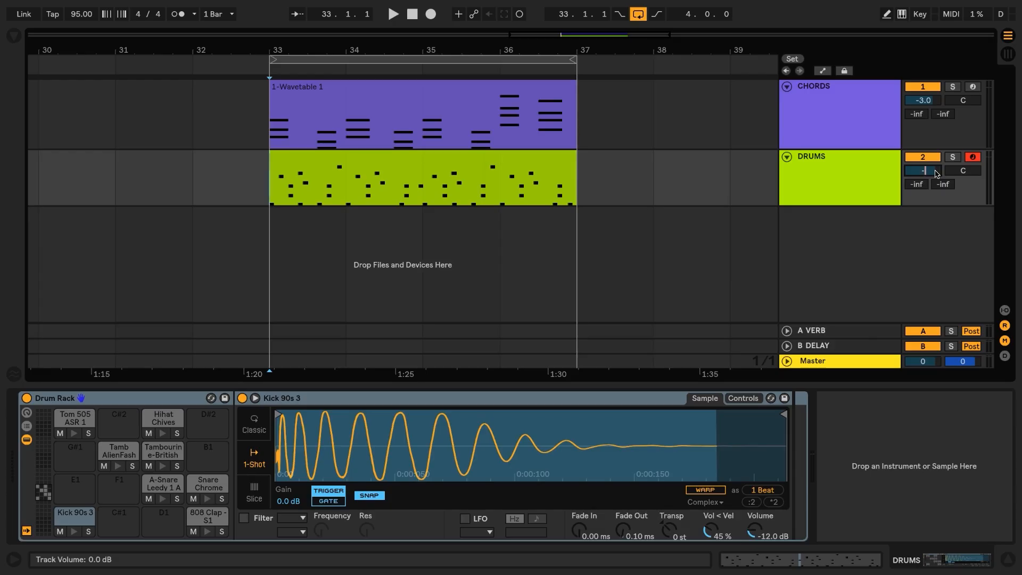
type("2")
key("Return")
Step: Solo the Kick 90s 3 pad and enable a high-pass filter on it at 59.3 Hz while listening to the loop
left_click(74, 515)
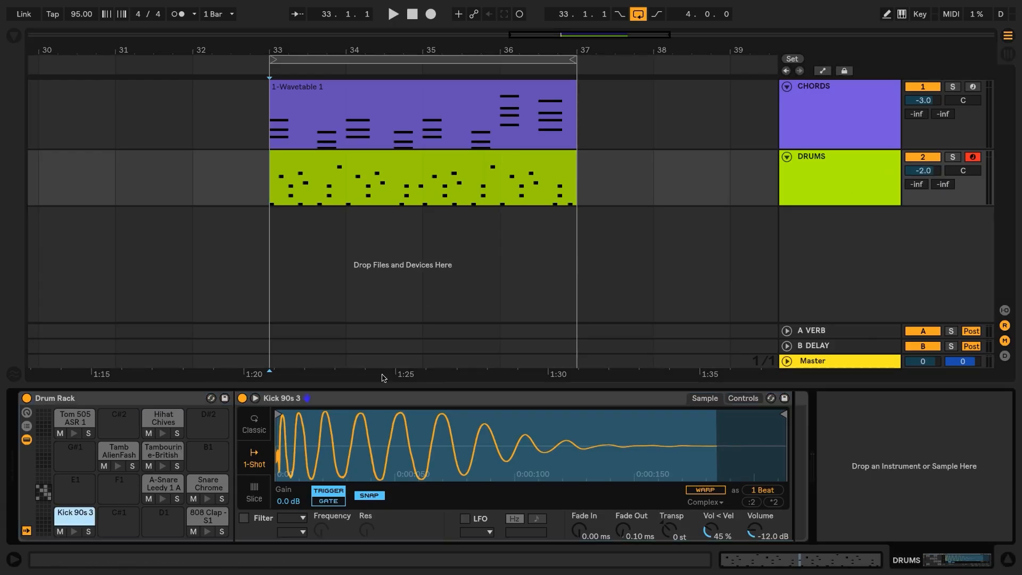
left_click(89, 532)
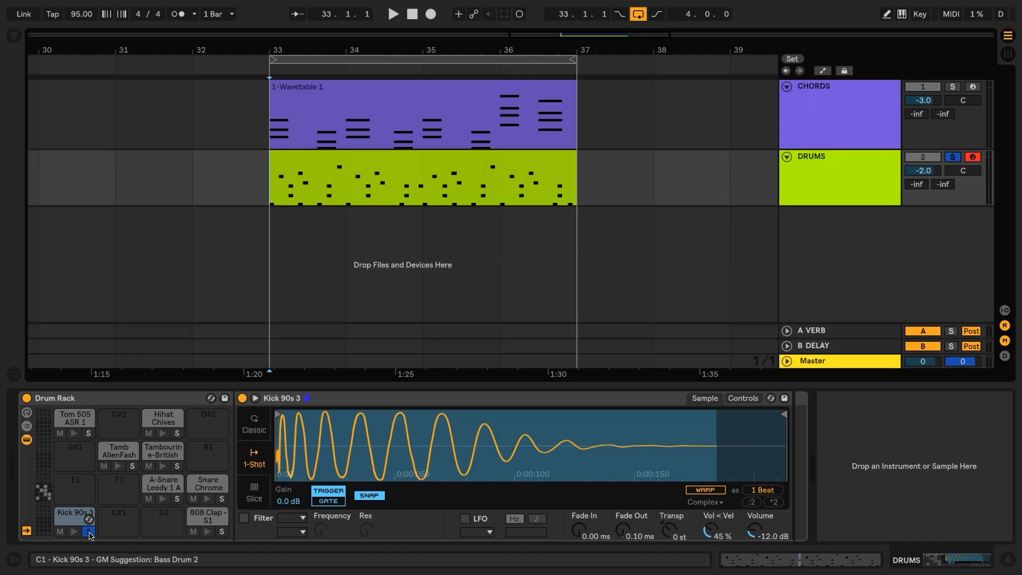
left_click(244, 518)
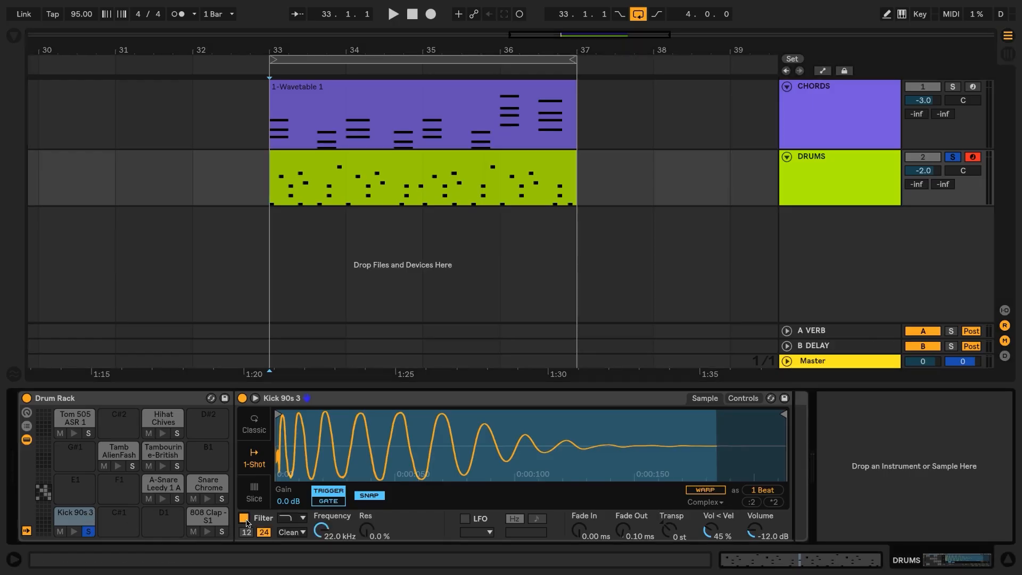
left_click(299, 518)
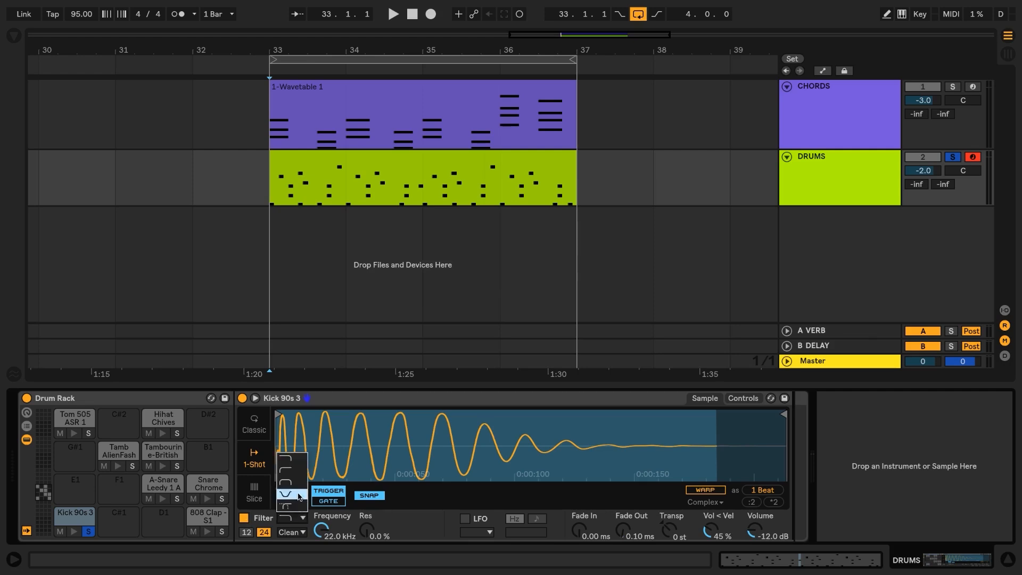
left_click(297, 472)
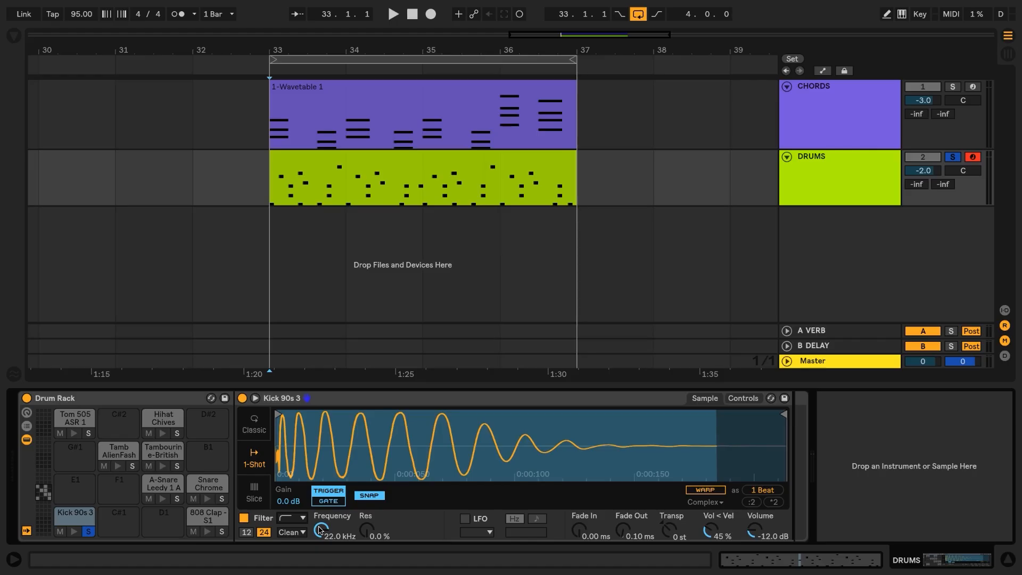
key("space")
mouse_move(321, 530)
left_mouse_down()
mouse_move(320, 571)
mouse_move(320, 542)
left_mouse_up()
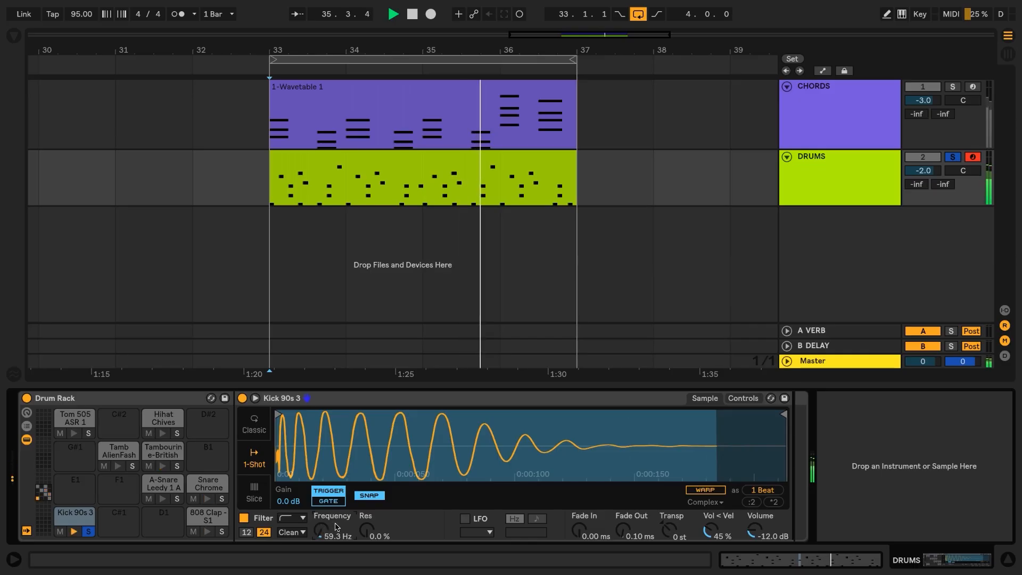
key("space")
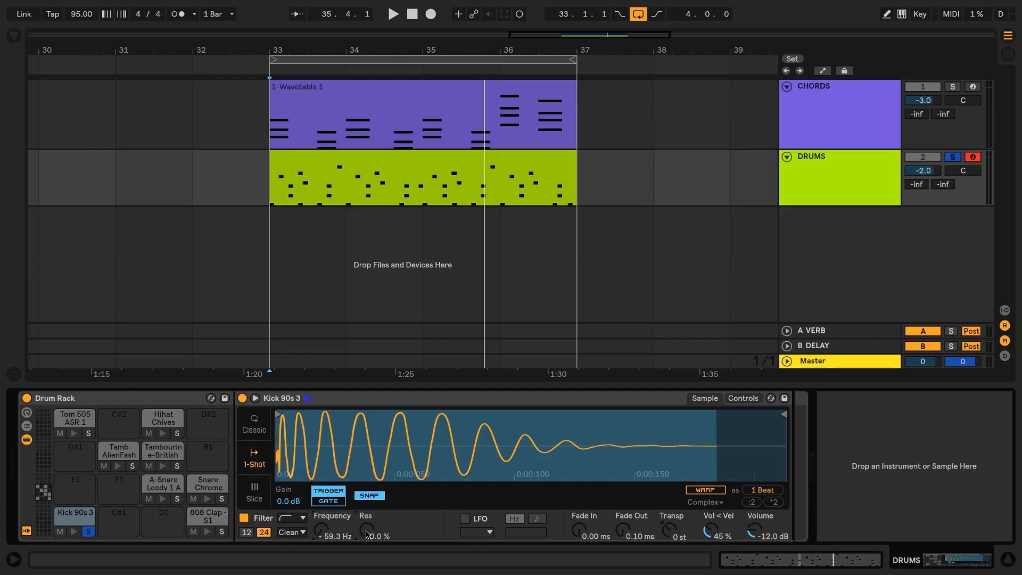
Step: Raise the kick filter's resonance to 11% during playback
key("space")
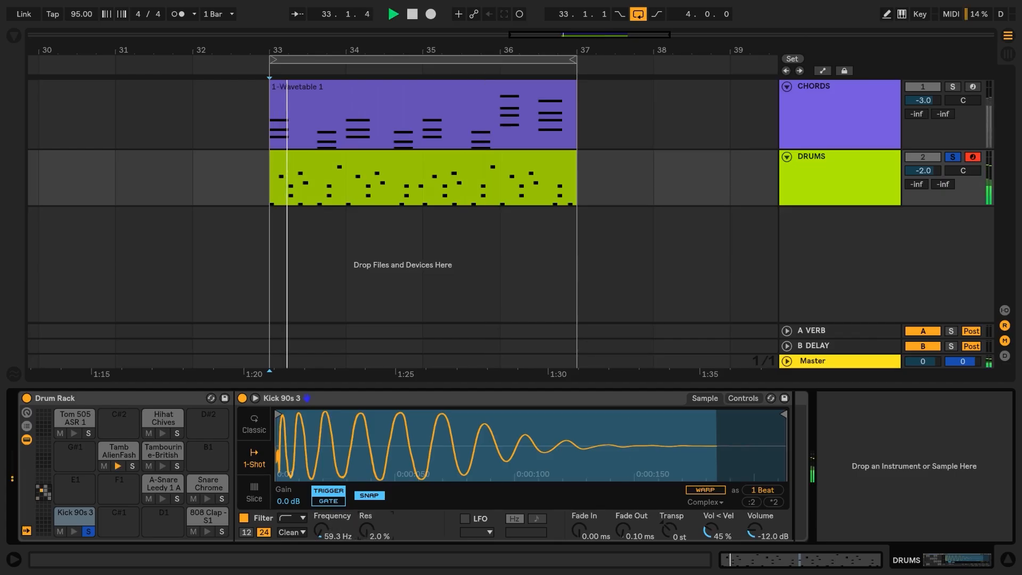
left_click_drag(367, 533, 366, 527)
key("space")
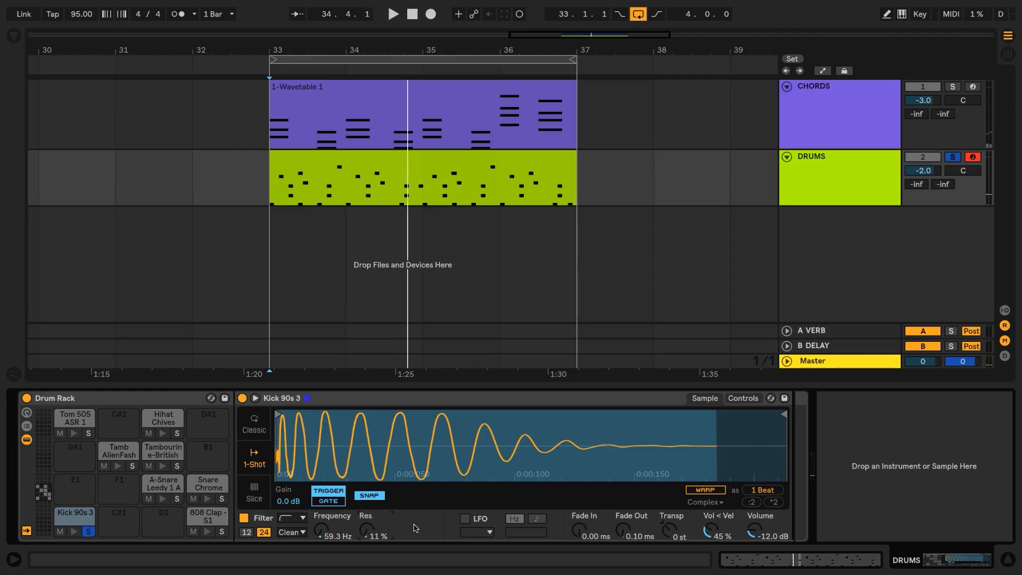
Step: Switch the kick filter's circuit type to PRD and raise its drive to 5.33 dB during playback
left_click(304, 533)
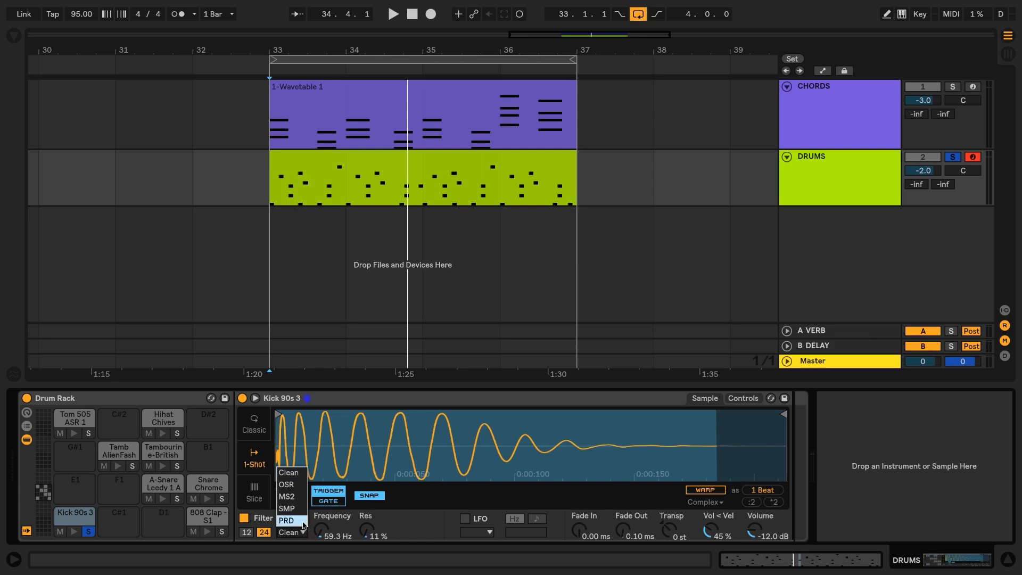
left_click(303, 524)
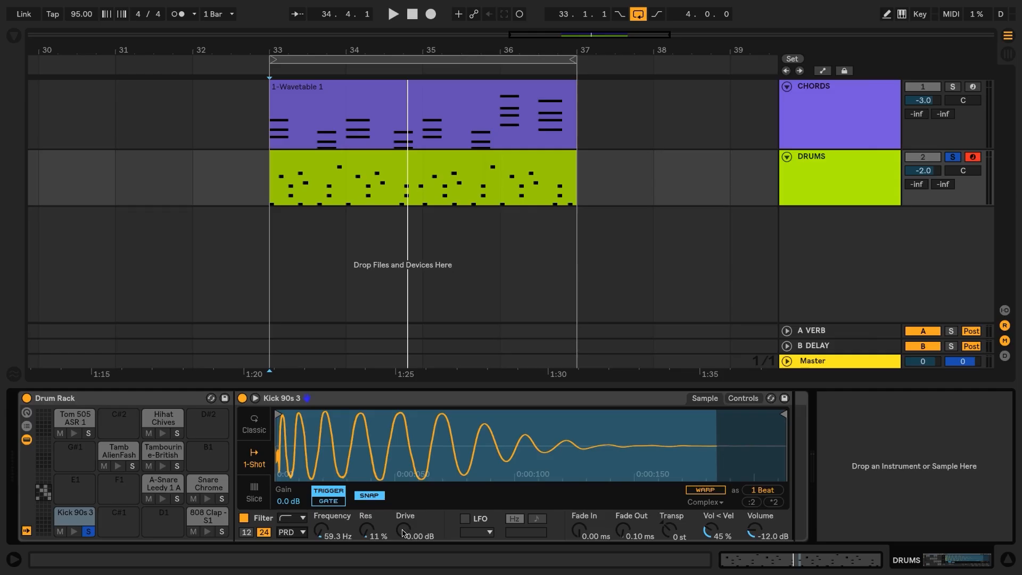
key("space")
left_click_drag(403, 533, 403, 510)
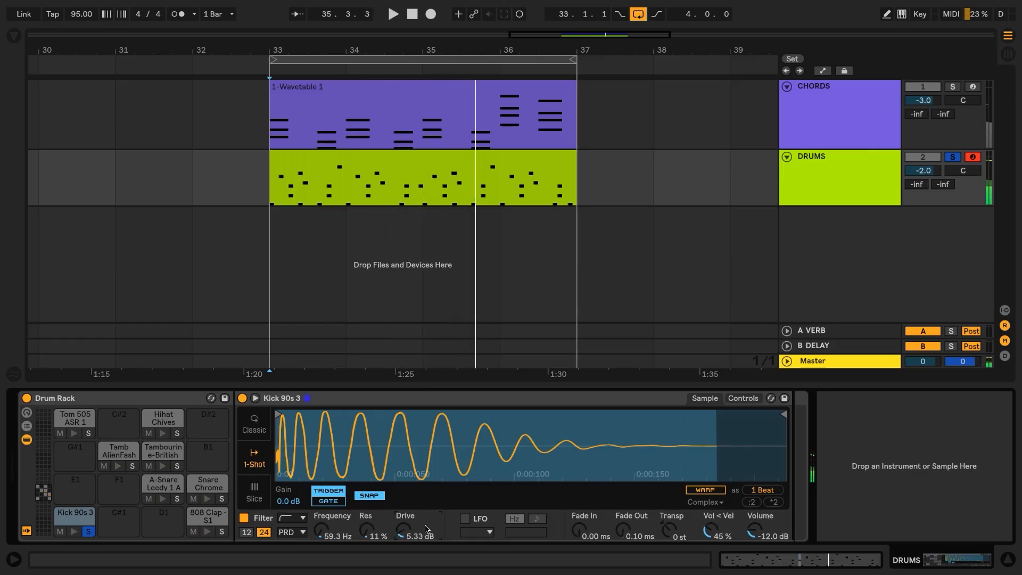
Step: Compare the kick with its filter bypassed and enabled during playback, leaving the filter on
left_click(246, 520)
key("space")
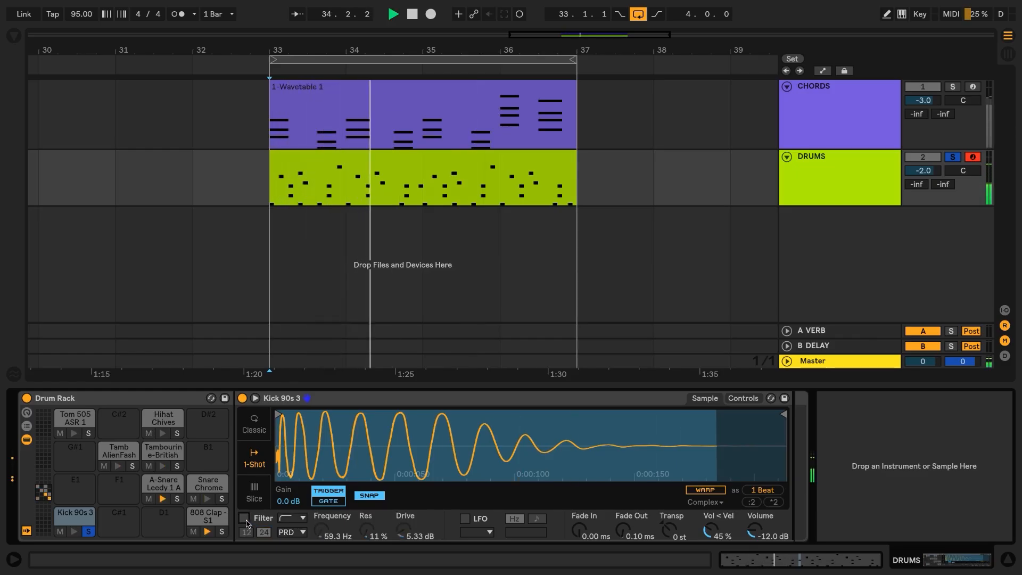
left_click(245, 519)
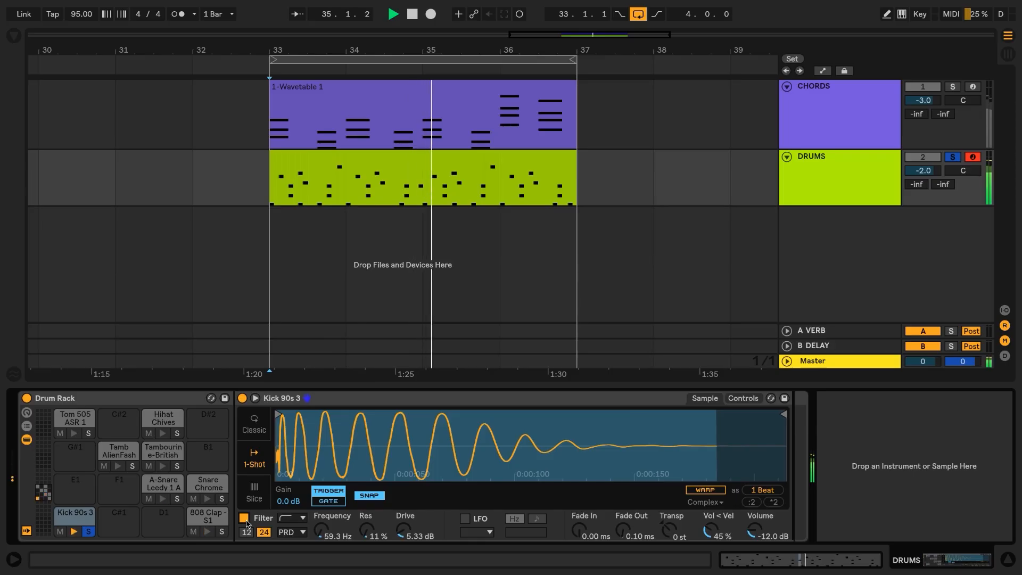
key("space")
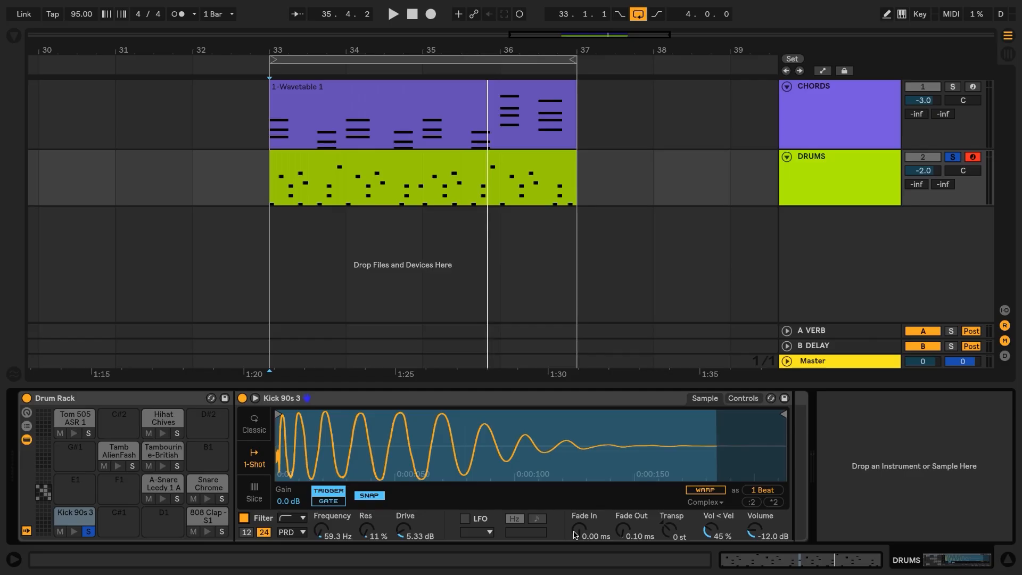
Step: Set the kick's fade-in to 0.51 ms and its volume to -13.0 dB during playback
key("space")
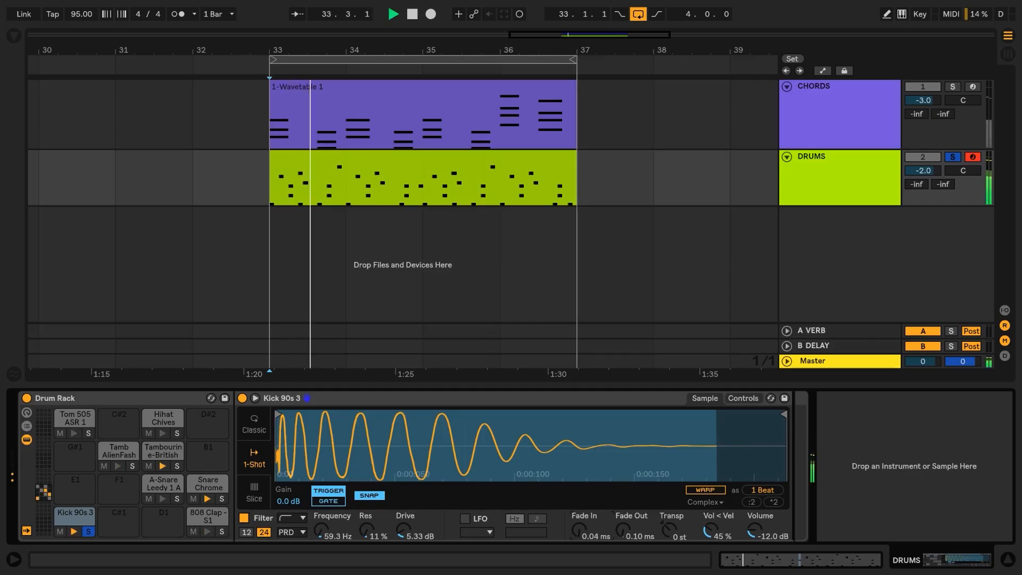
left_click_drag(575, 534, 575, 533)
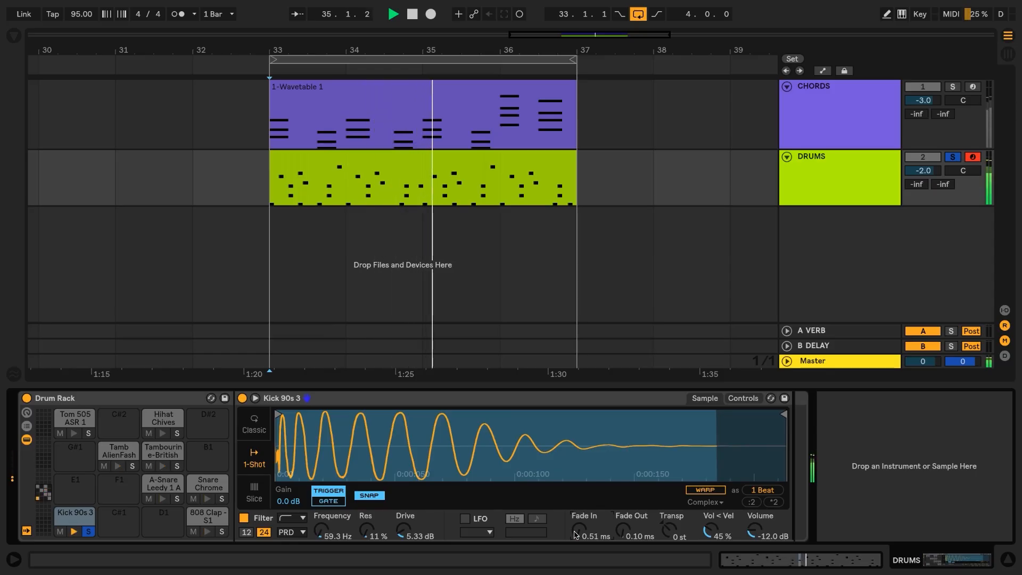
key("space")
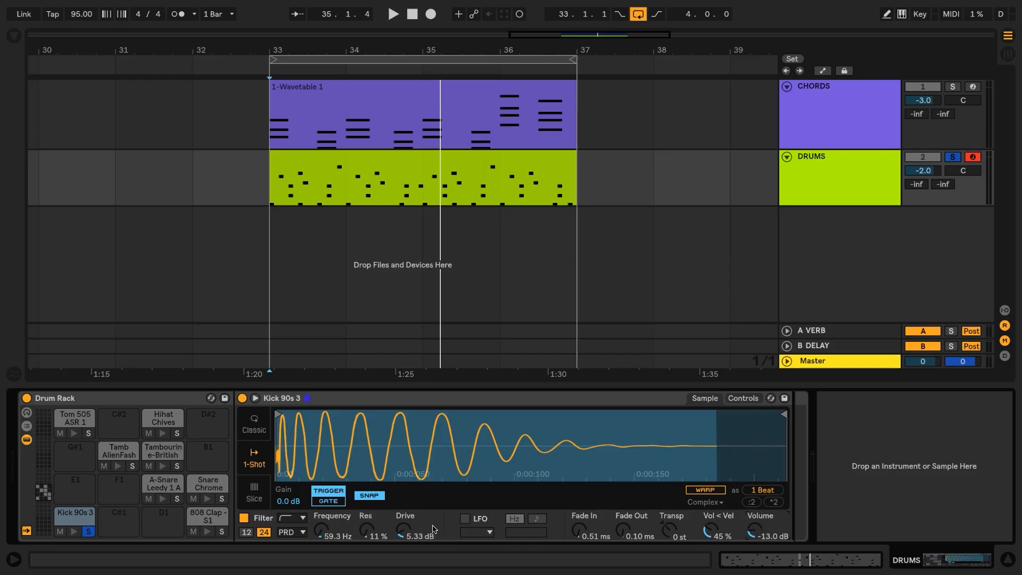
Step: Unsolo the Kick 90s 3 pad and play back the full drum loop
left_click(91, 534)
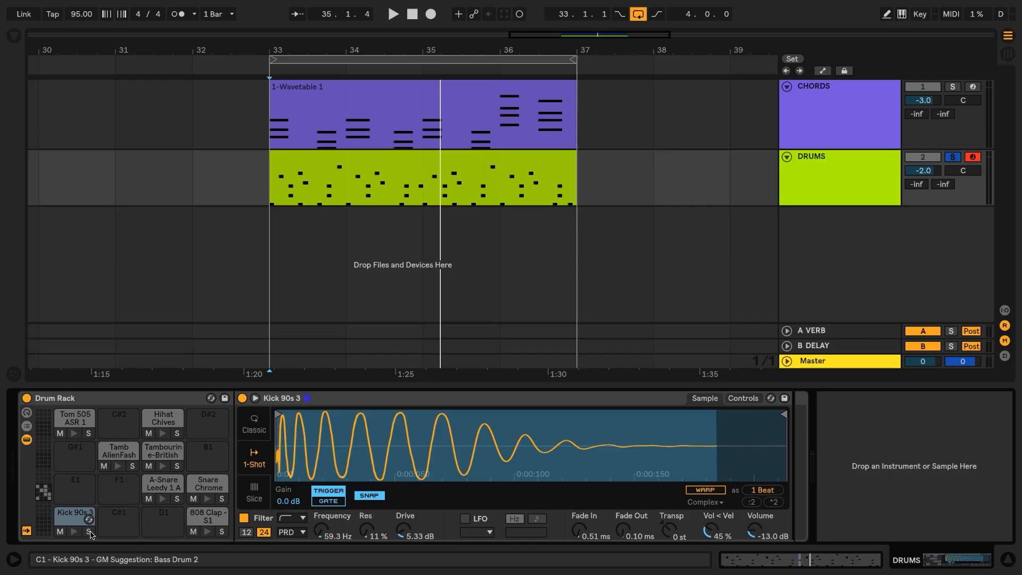
key("space")
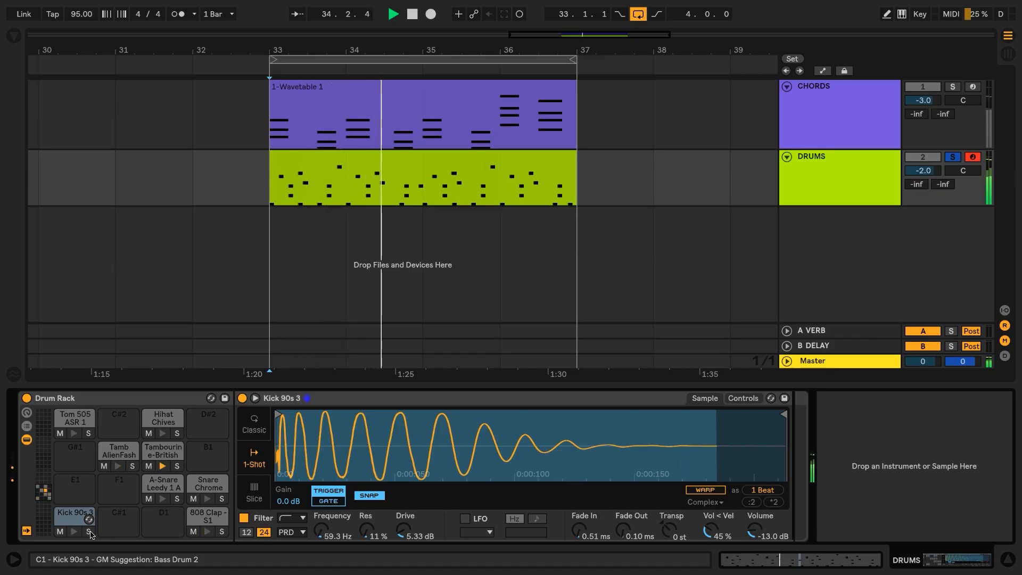
key("space")
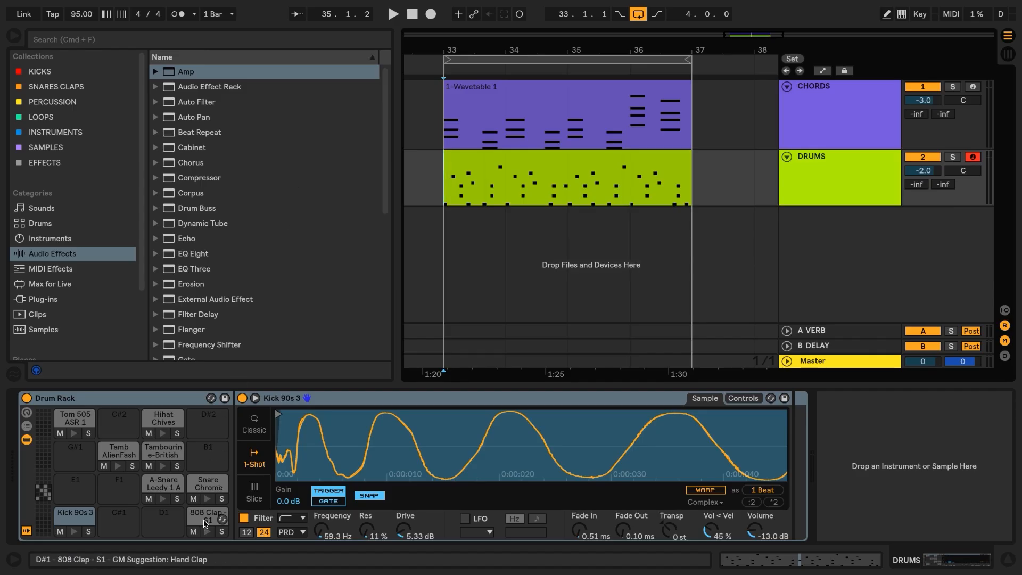
Step: Select the 808 Clap - S1 pad and enable a high-pass filter on it at 111 Hz
left_click(205, 523)
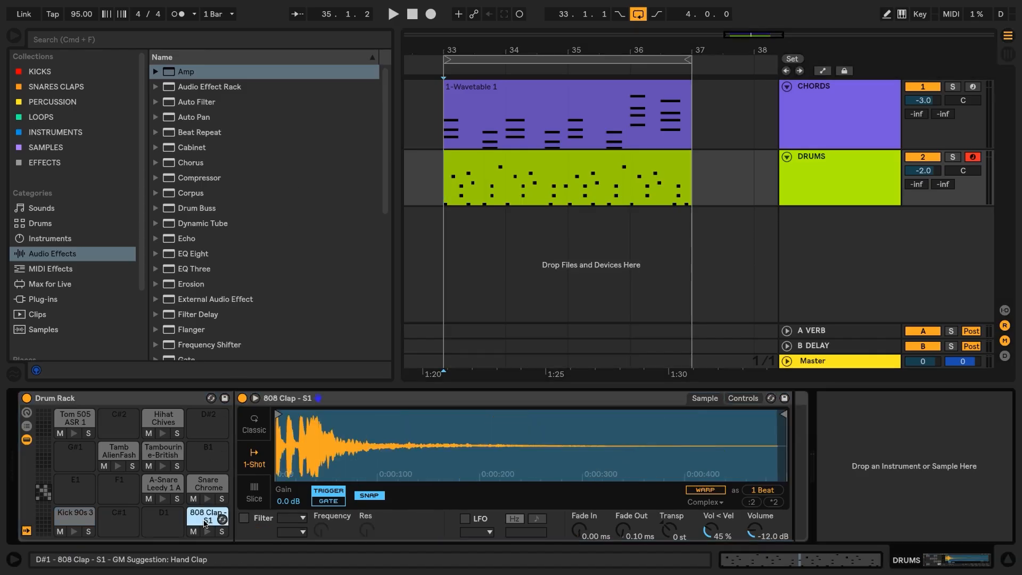
left_click(244, 518)
left_click(290, 518)
left_click(295, 471)
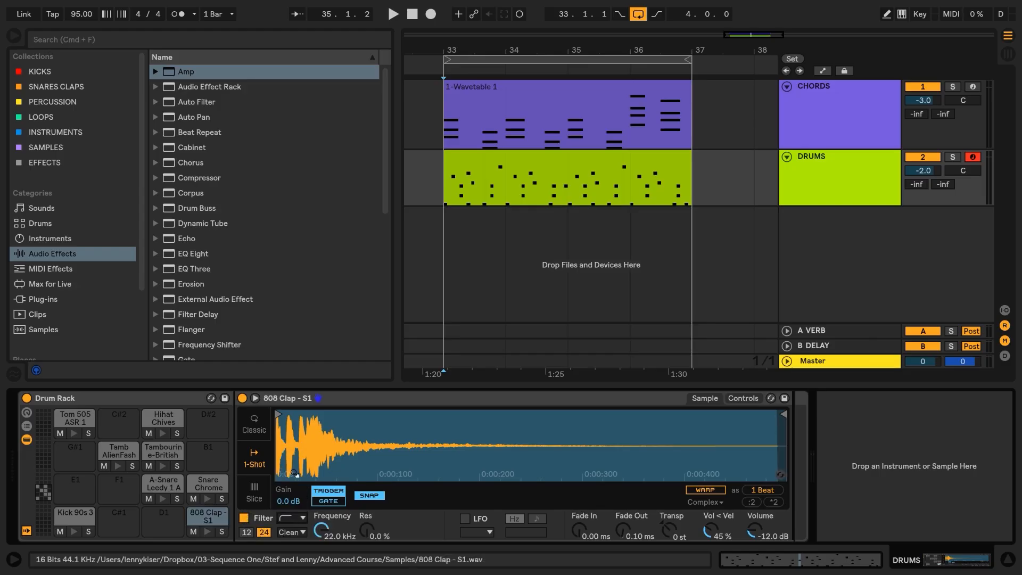
left_click_drag(321, 529, 320, 562)
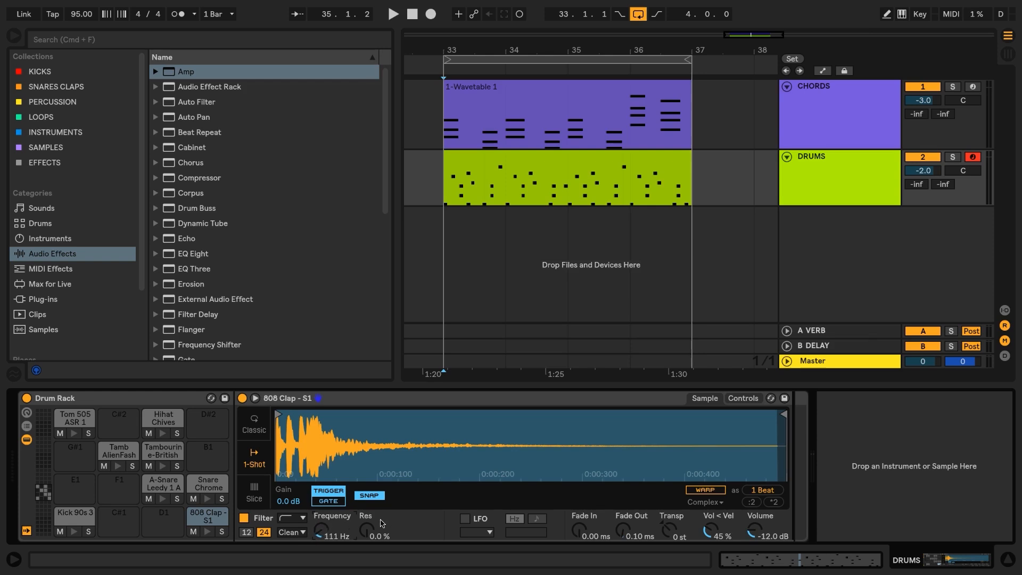
Step: Switch the 808 Clap - S1 Simpler to Classic mode, solo its pad and the DRUMS track, and play back the clap
left_click(263, 432)
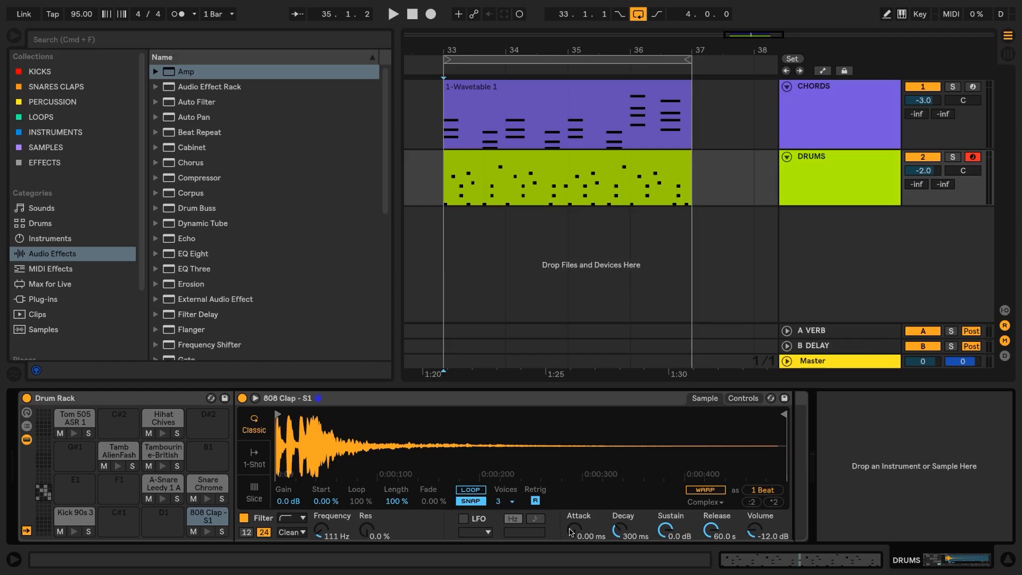
left_click(222, 531)
left_click(953, 158)
key("space")
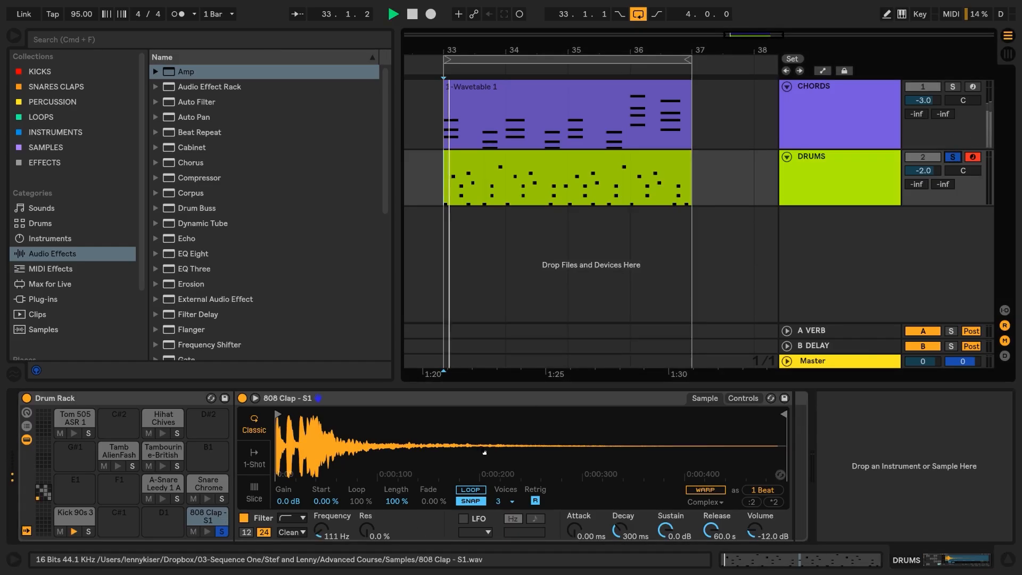
key("space")
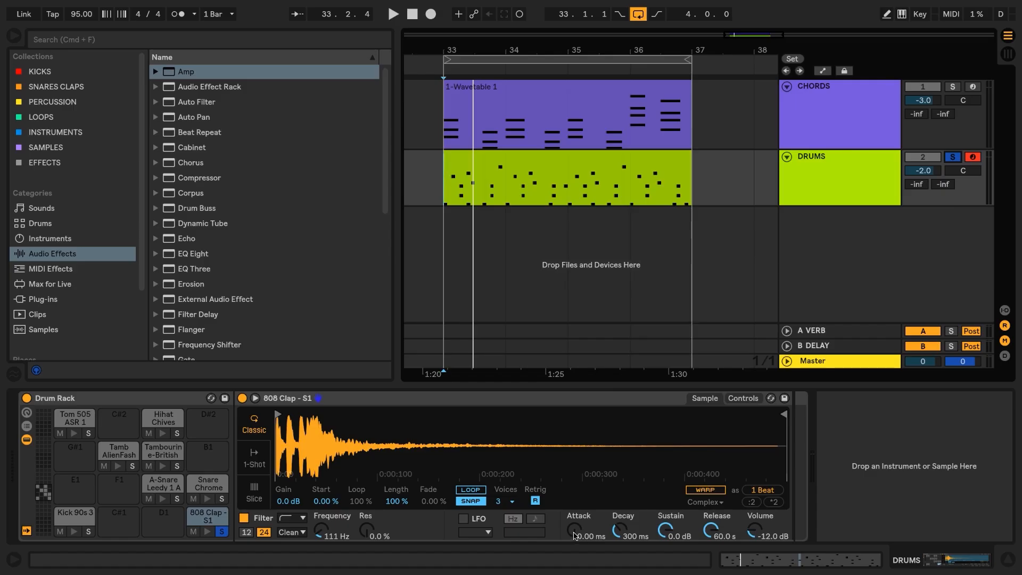
Step: Set the clap's attack to 2.97 ms during playback
key("space")
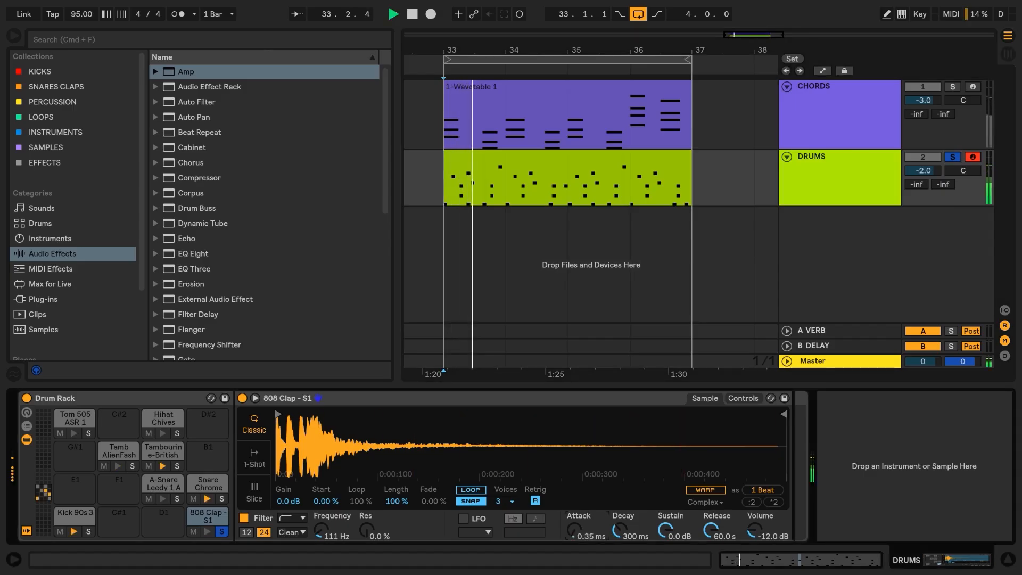
left_click_drag(575, 536, 575, 528)
key("space")
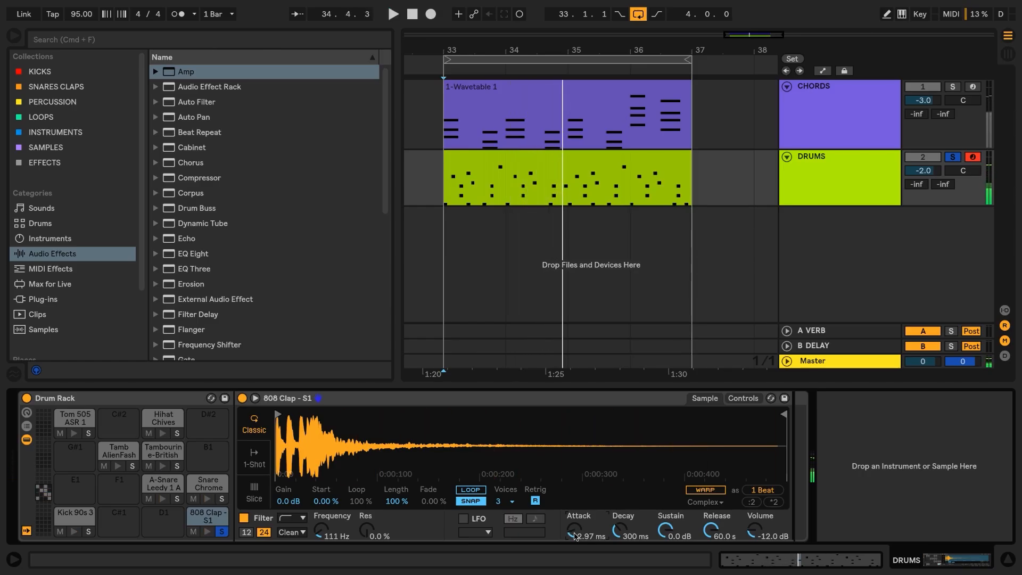
Step: Set the clap's decay to 60.0 s, its sustain to -inf dB and its release to 451 ms, checking with playback
left_click_drag(637, 534, 665, 537)
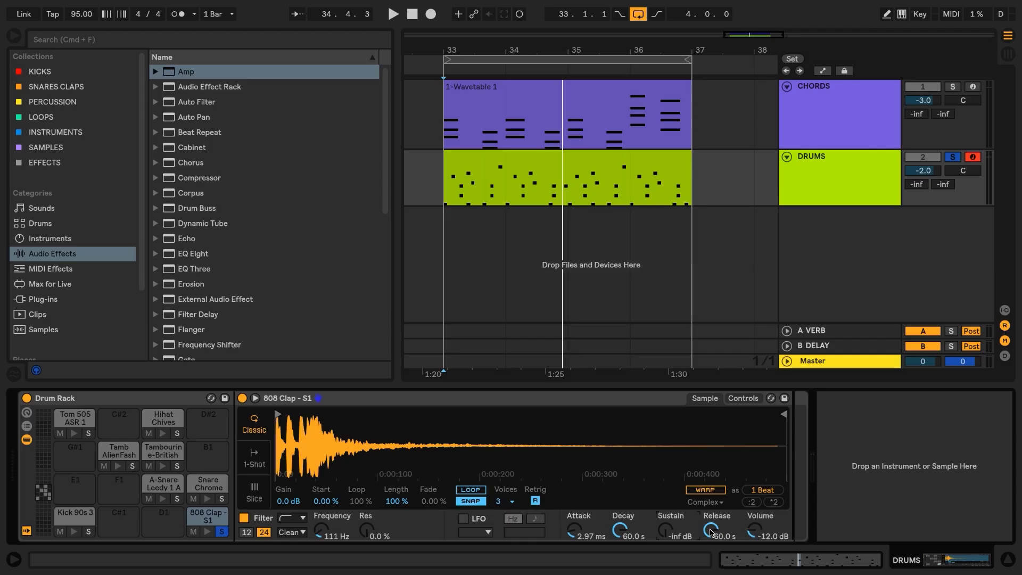
key("space")
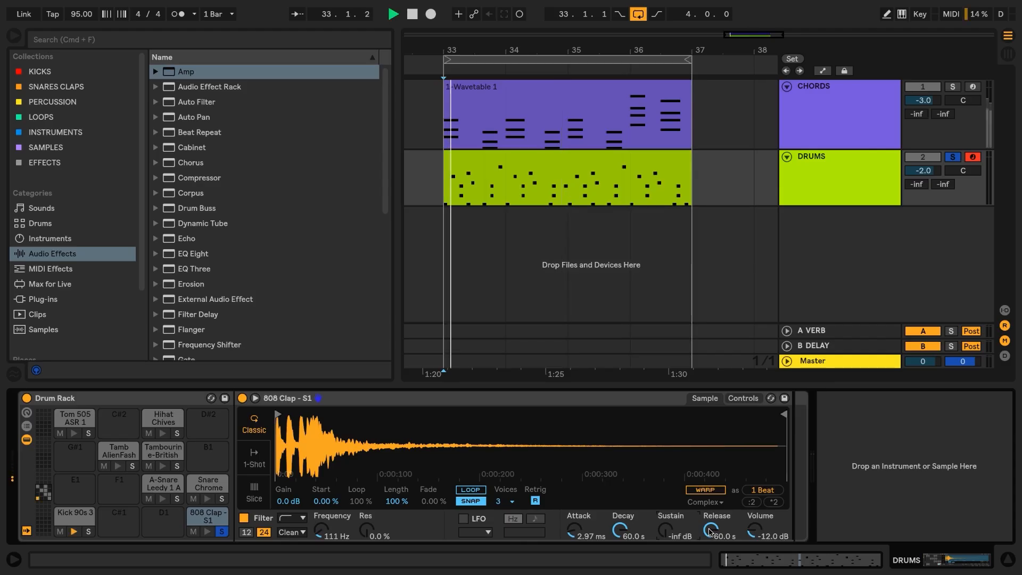
left_click_drag(710, 532, 710, 572)
key("space")
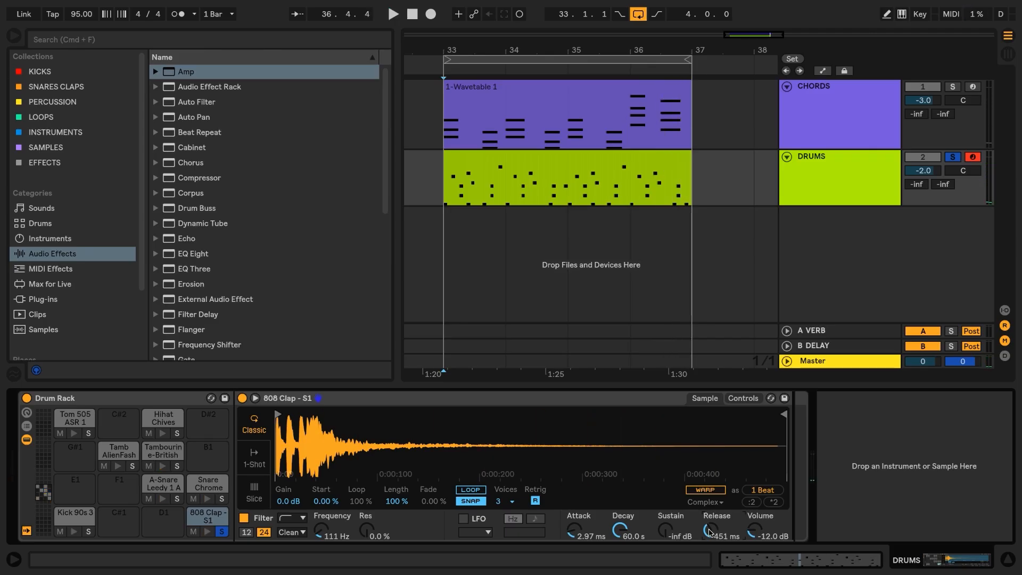
Step: Add the Big Room reverb preset from Reverb's Room folder to the 808 Clap - S1 pad and collapse its Simpler
scroll(192, 285, "down", 10)
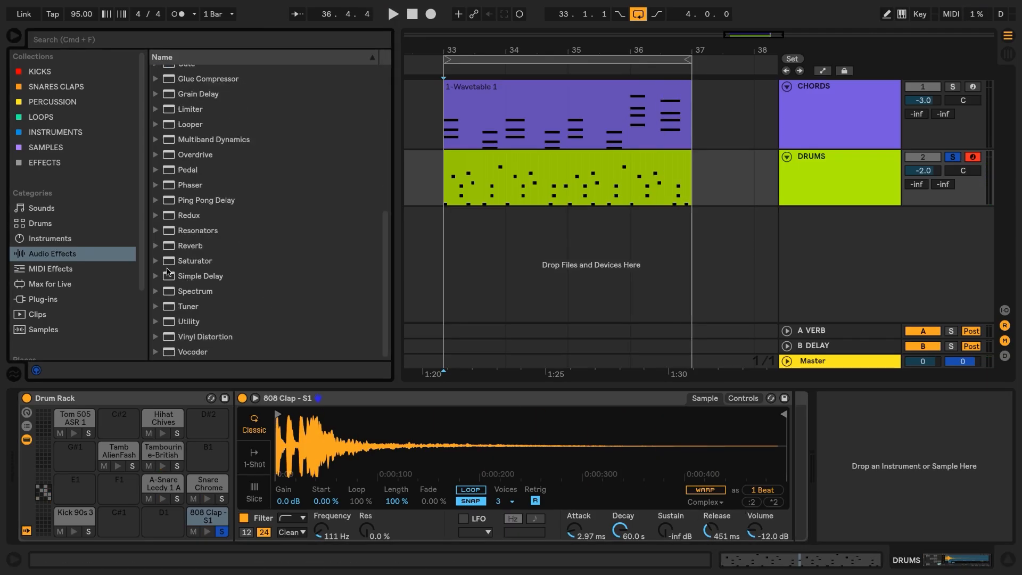
left_click(158, 247)
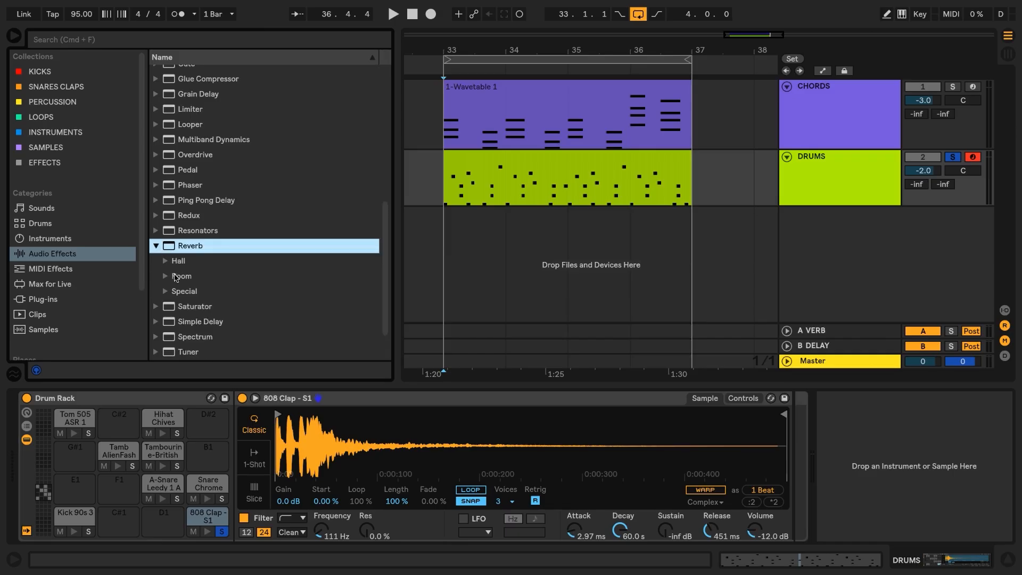
left_click(175, 277)
scroll(264, 305, "down", 3)
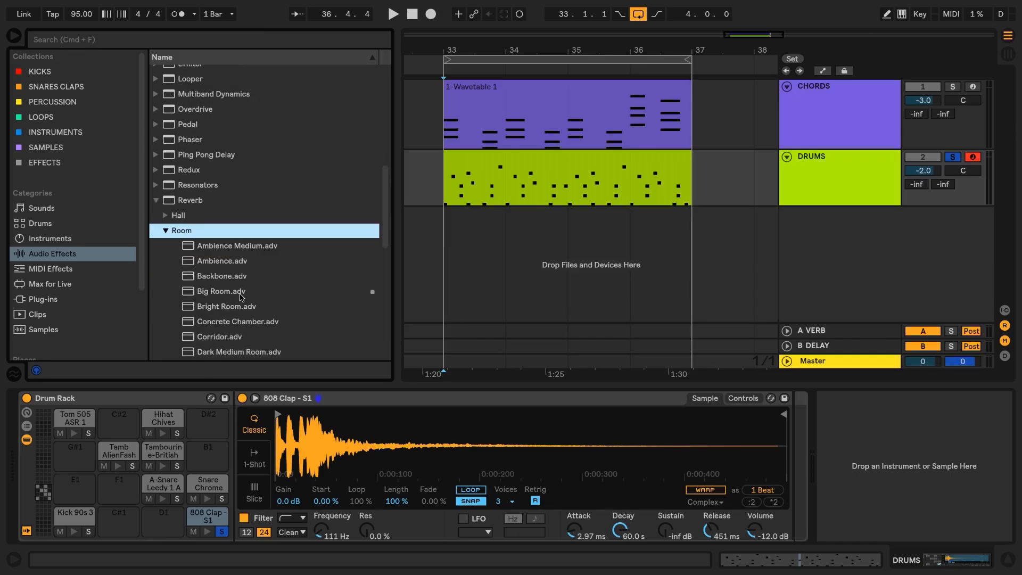
left_click_drag(210, 293, 203, 521)
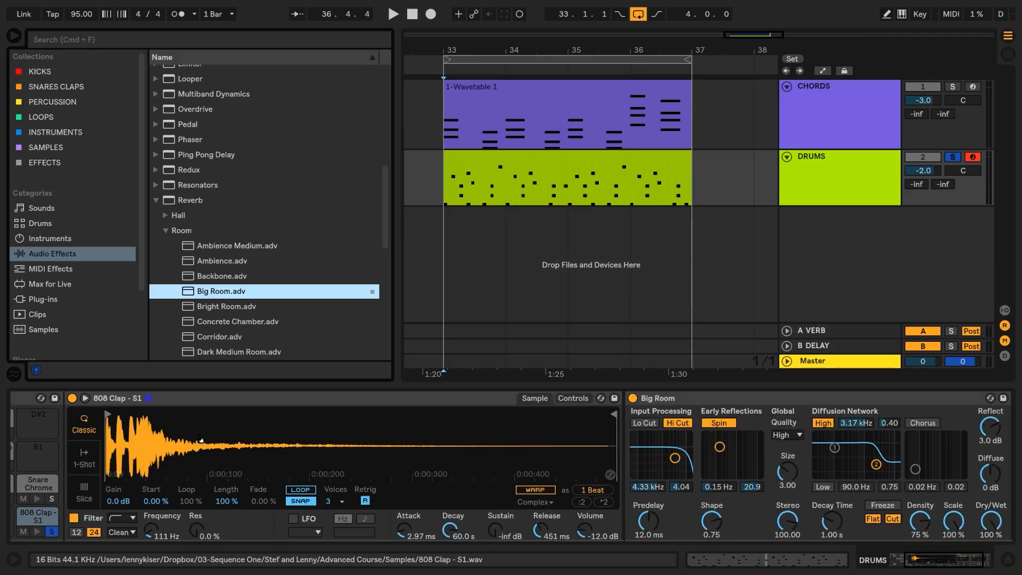
key("Delete")
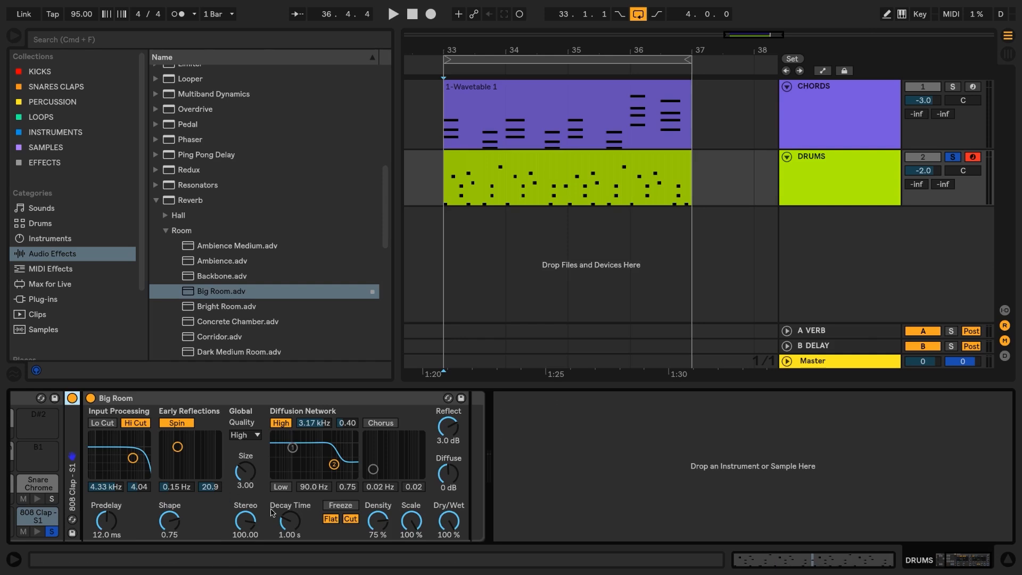
left_click_drag(941, 564, 914, 564)
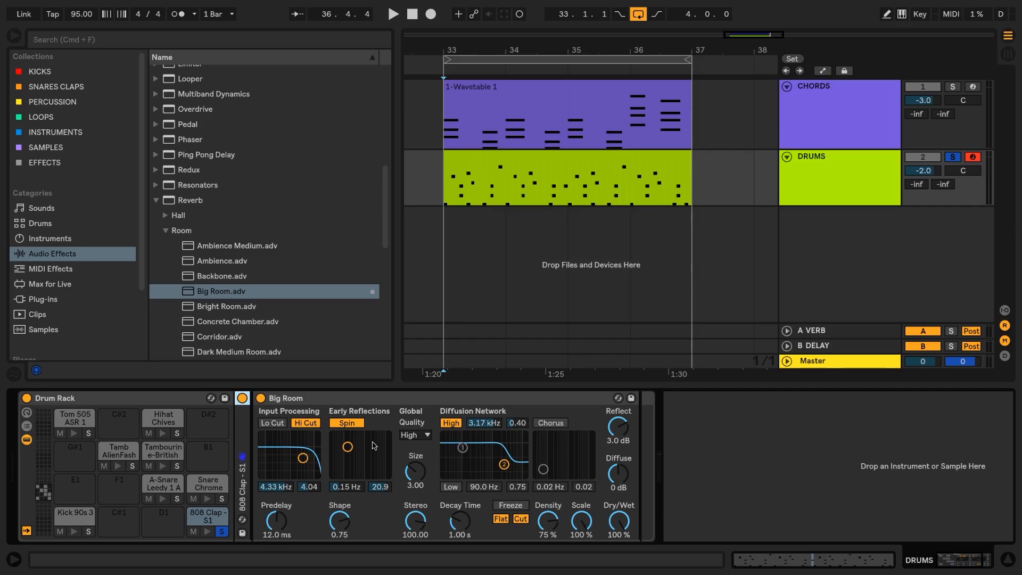
Step: Solo the A-Snare Leedy pad alongside the clap and compare the Big Room reverb bypassed and enabled during playback, leaving it on
key("space")
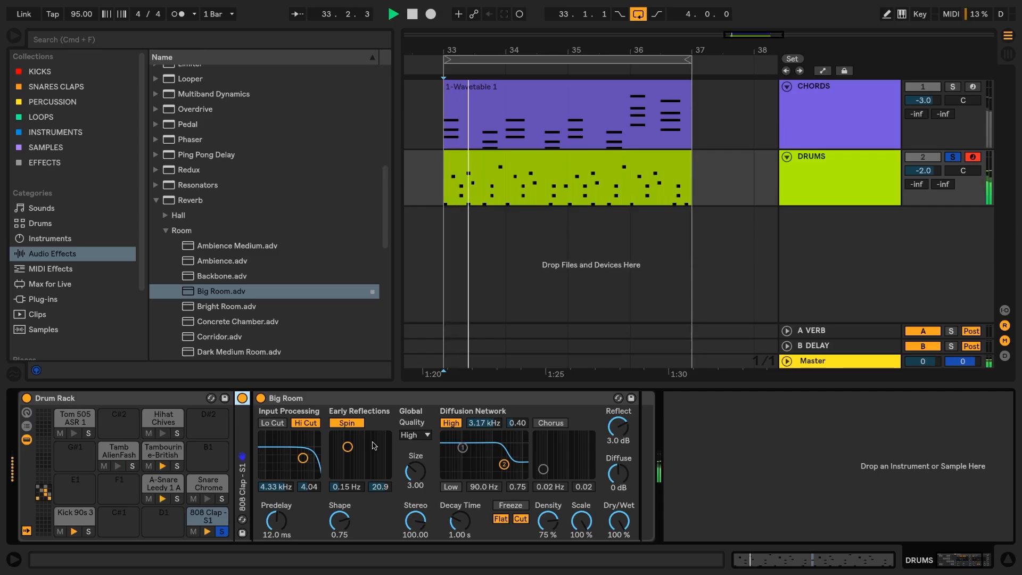
left_click(177, 498)
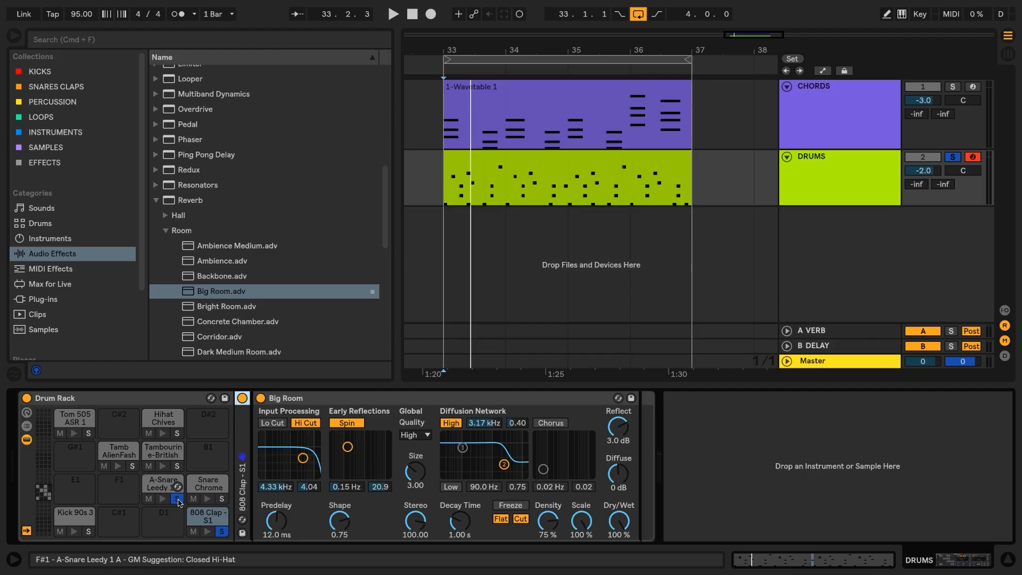
key("space")
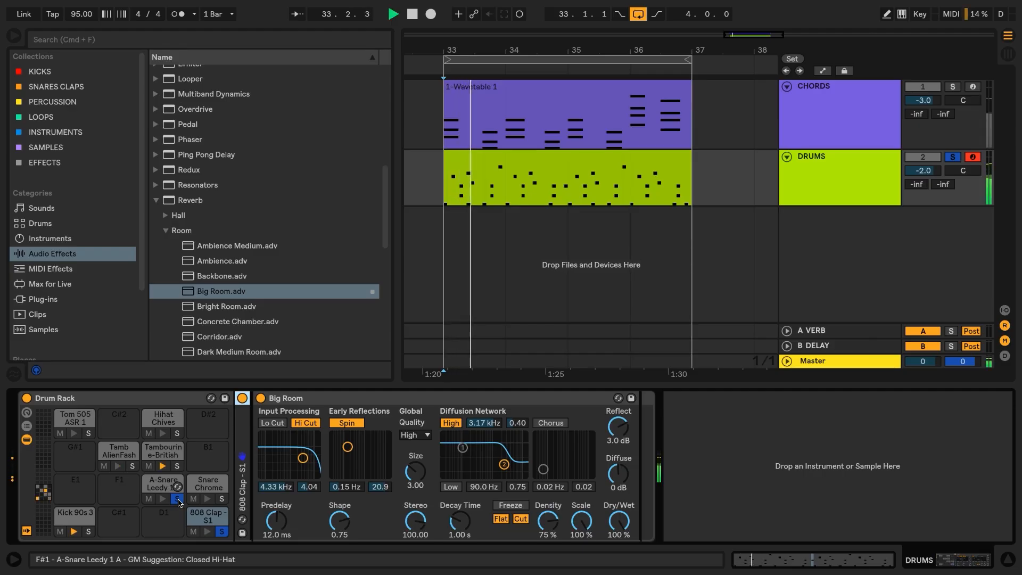
left_click(260, 399)
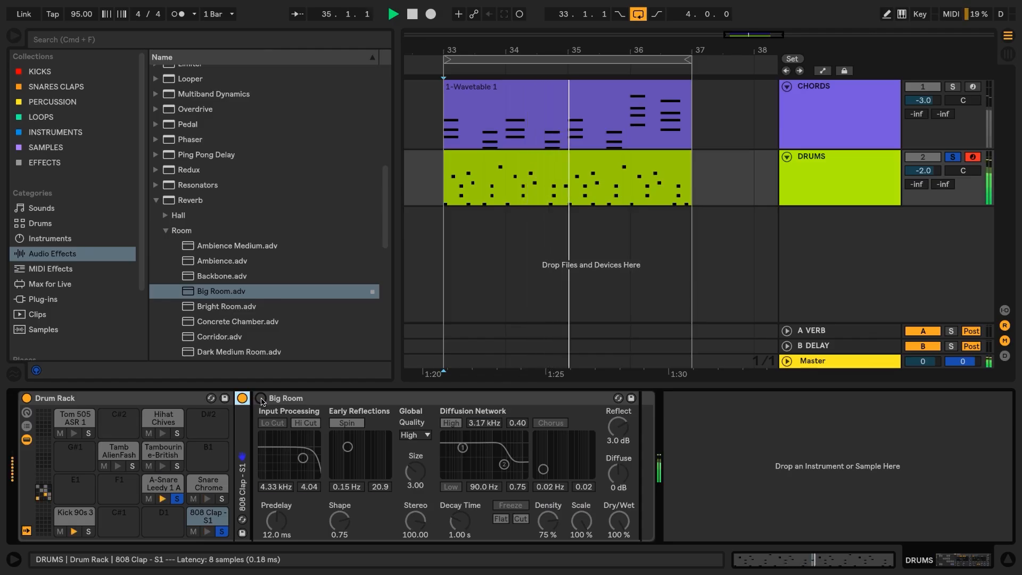
left_click(261, 398)
key("space")
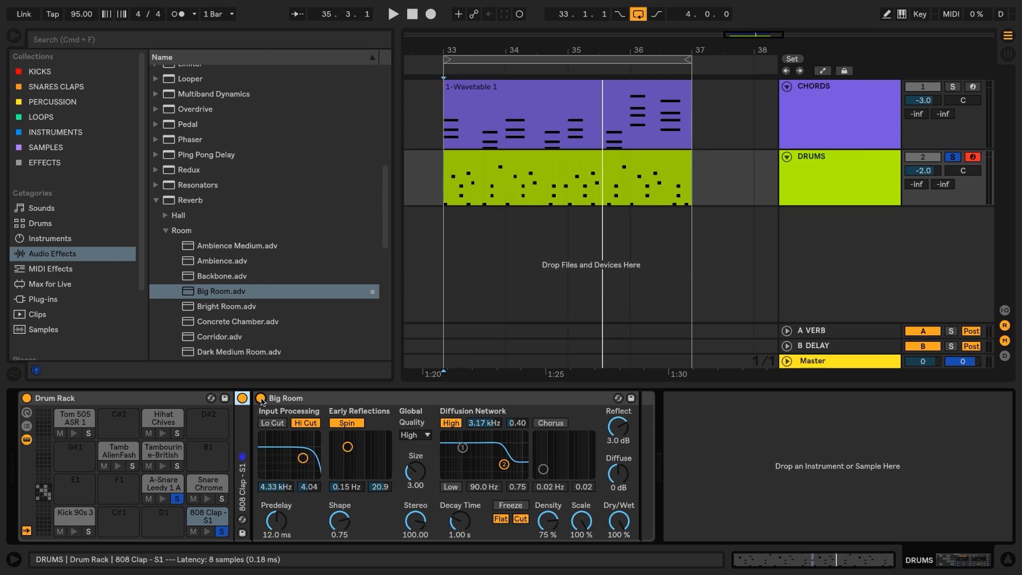
Step: Add a Pedal effect after the Big Room reverb, set it to Fuzz, and play back the result
left_click(156, 201)
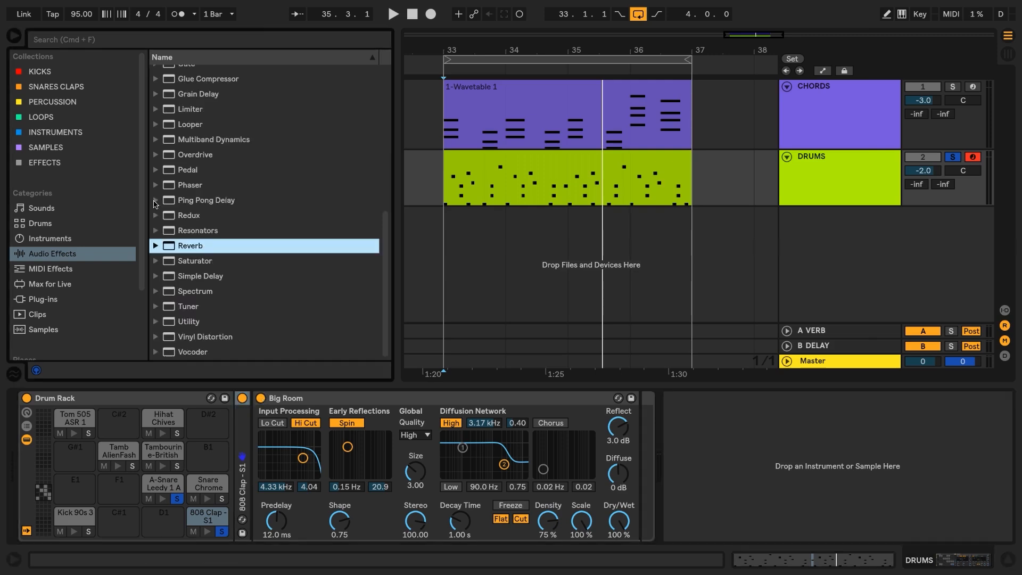
left_click_drag(185, 173, 610, 427)
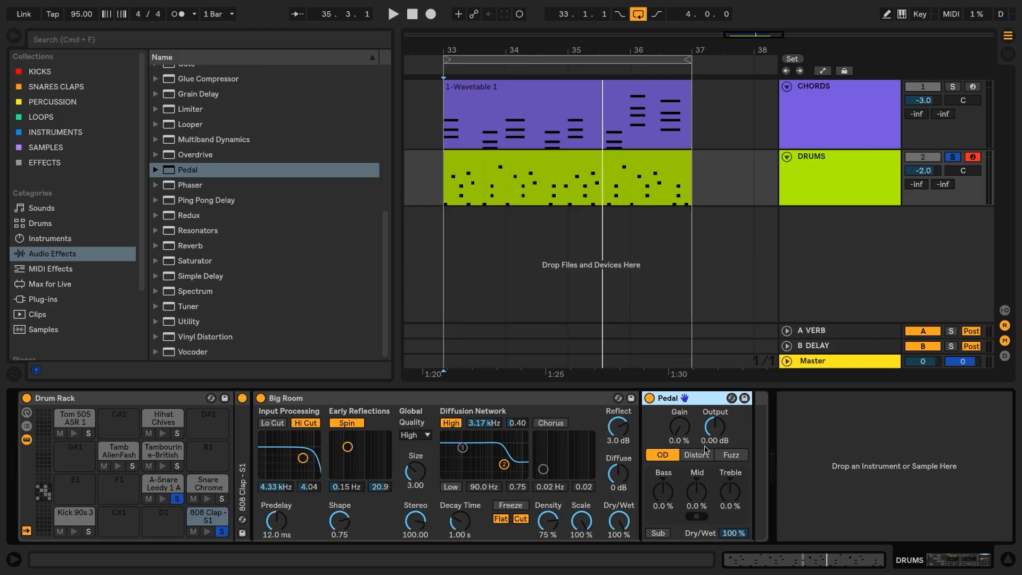
left_click(724, 456)
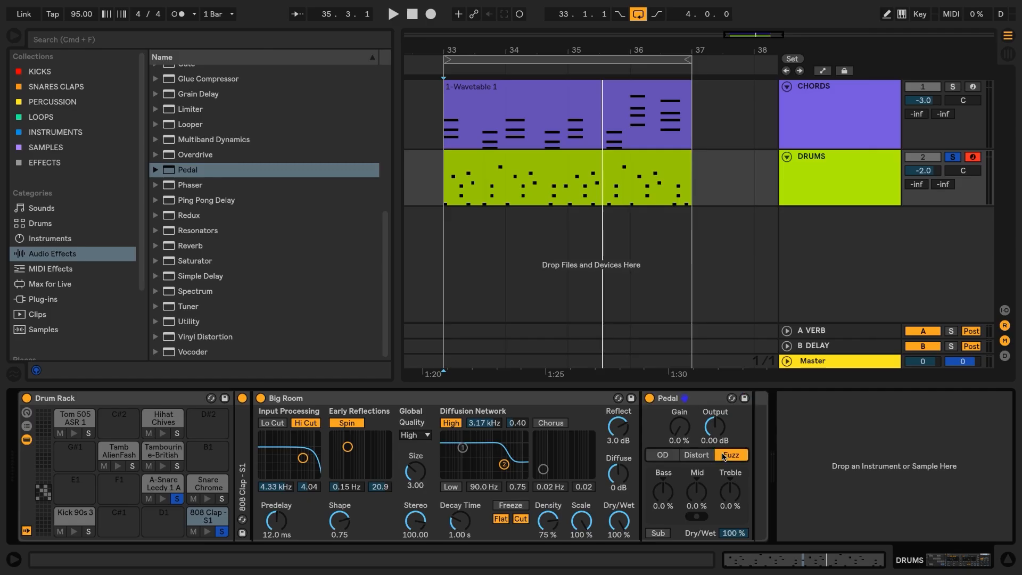
key("space")
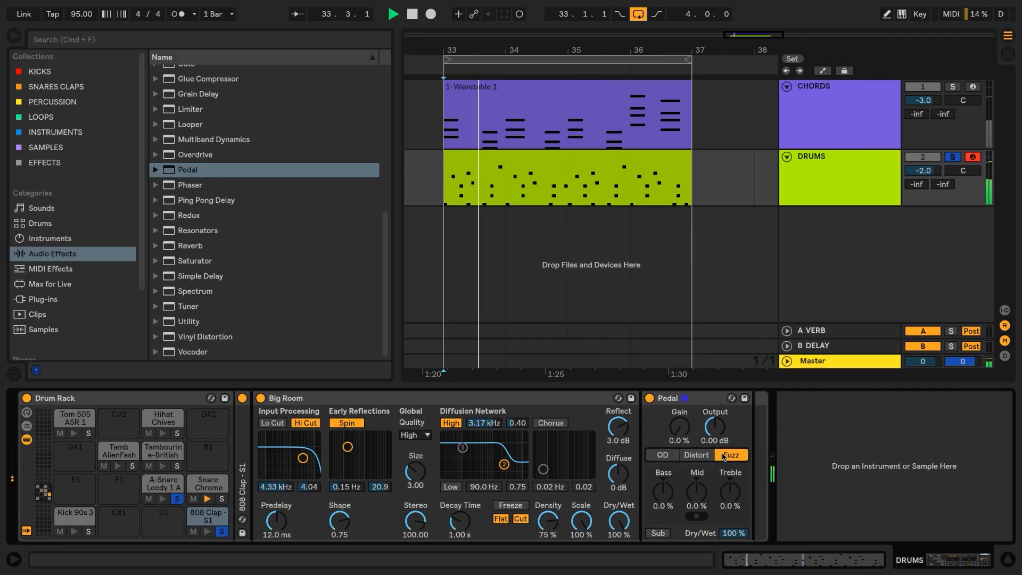
key("space")
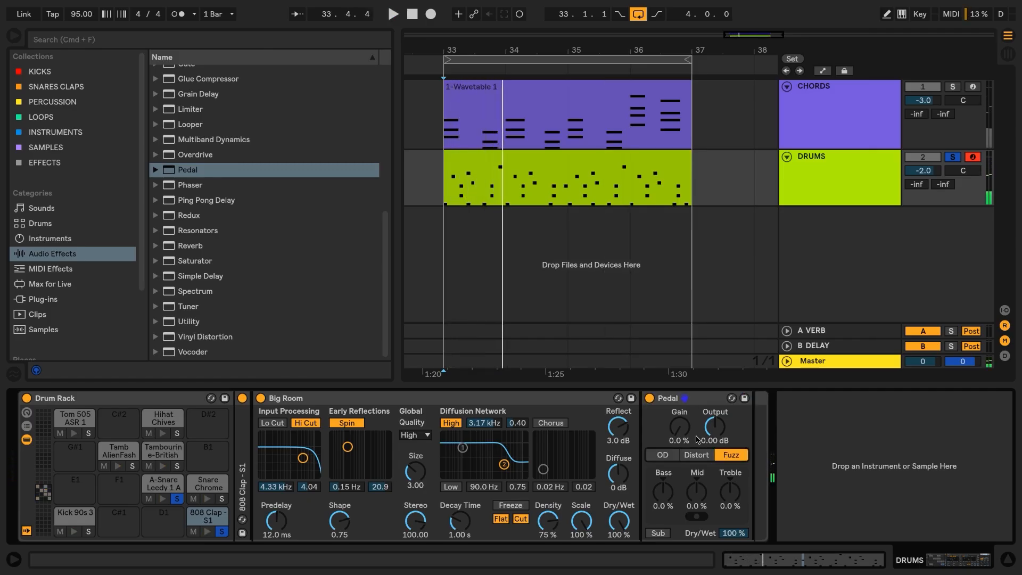
Step: Set the Pedal's gain to 7.9 % and its Dry/Wet to 70 %
left_click(680, 433)
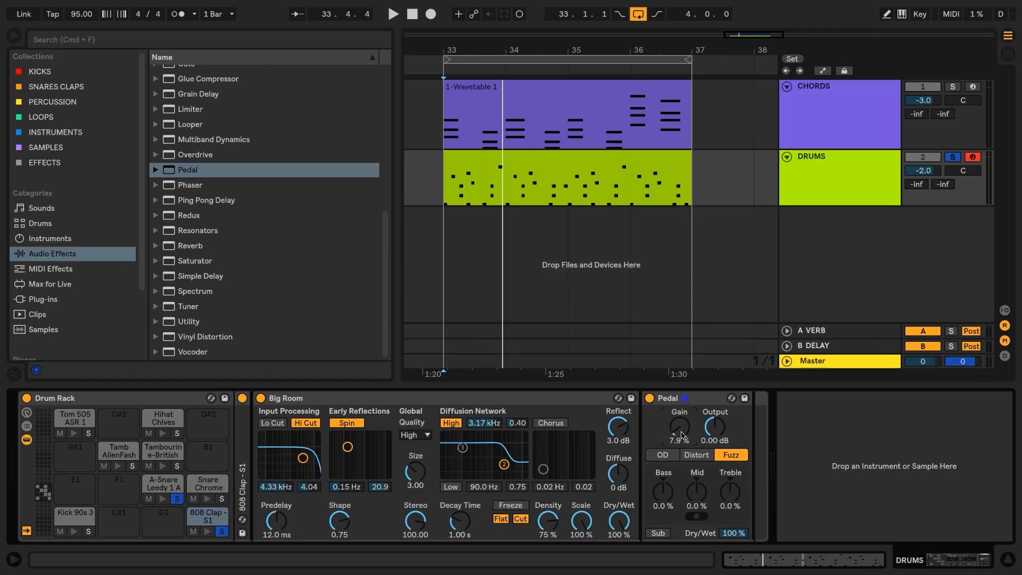
left_click(735, 534)
left_click_drag(735, 533, 735, 543)
left_click_drag(733, 532, 733, 534)
Step: Compare the clap with the Pedal bypassed and enabled during playback, leaving the Pedal on
key("space")
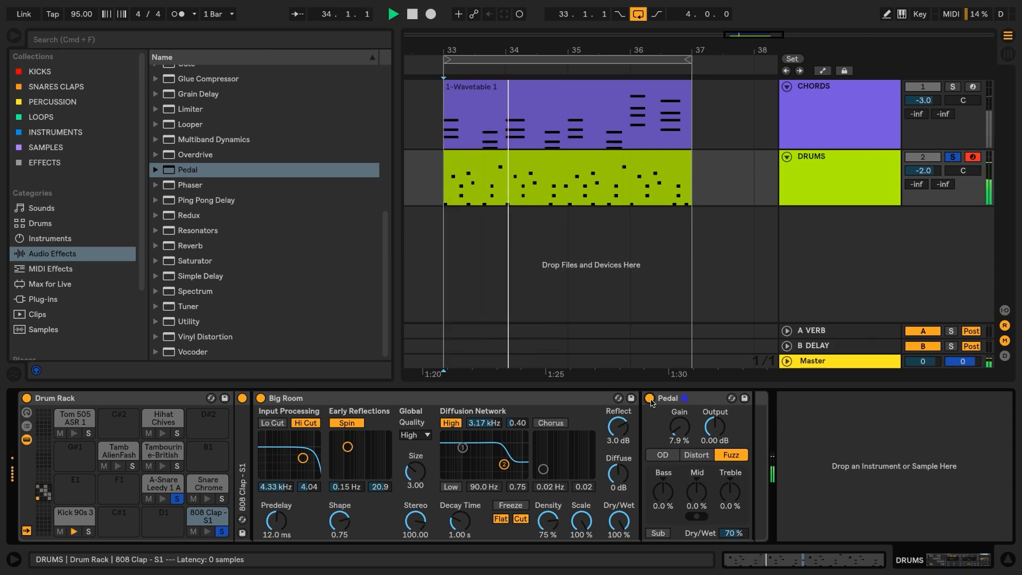
left_click(650, 399)
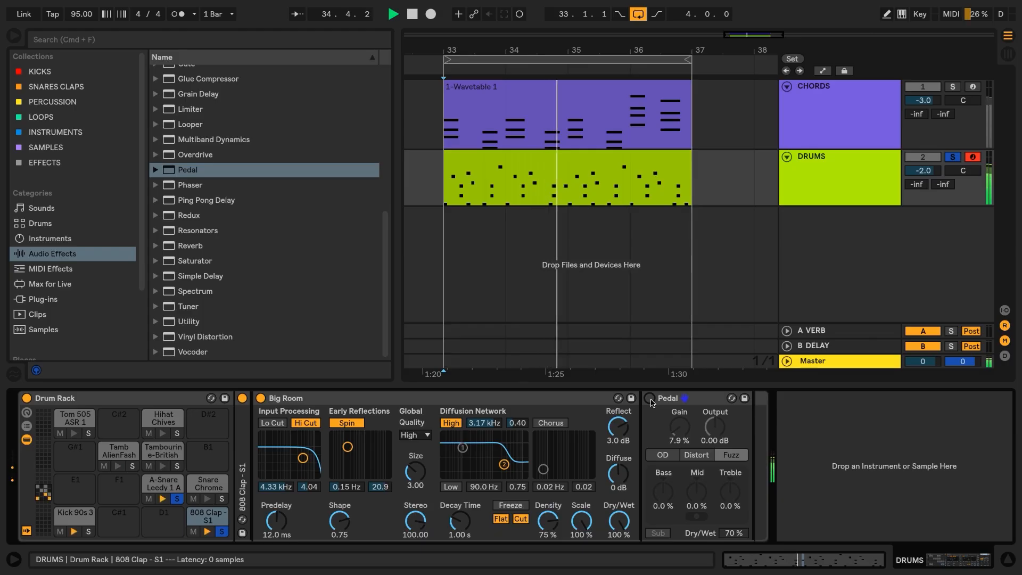
left_click(649, 399)
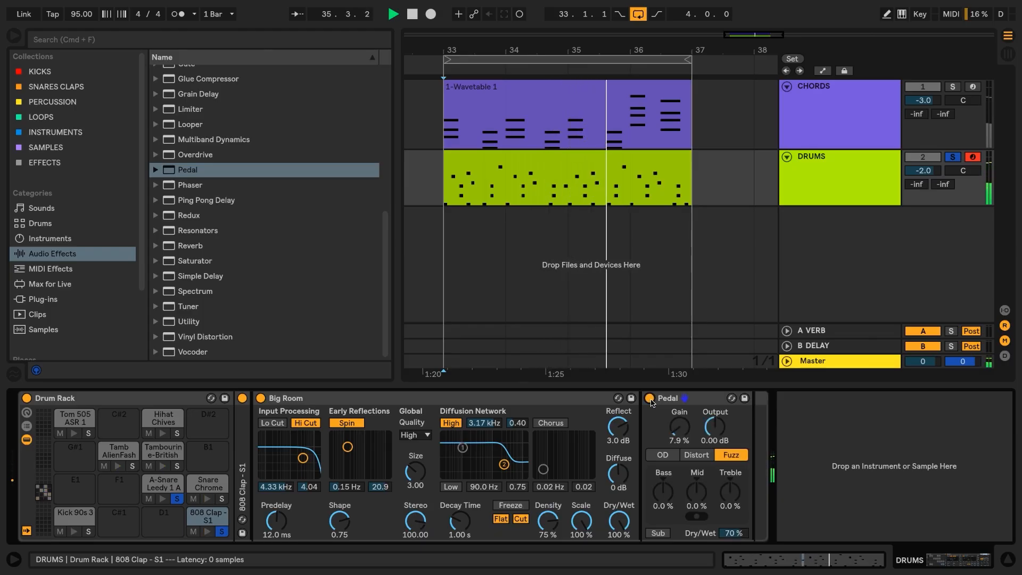
key("space")
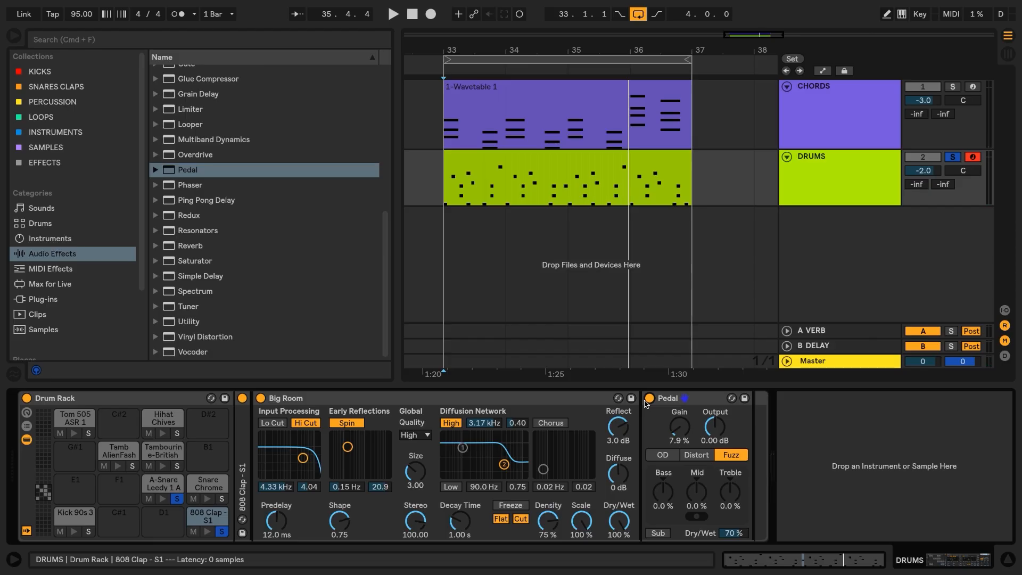
Step: Add EQ Eight after the Pedal, make band 1 a steep low cut at 68.1 Hz, and check it with playback
scroll(186, 159, "up", 5)
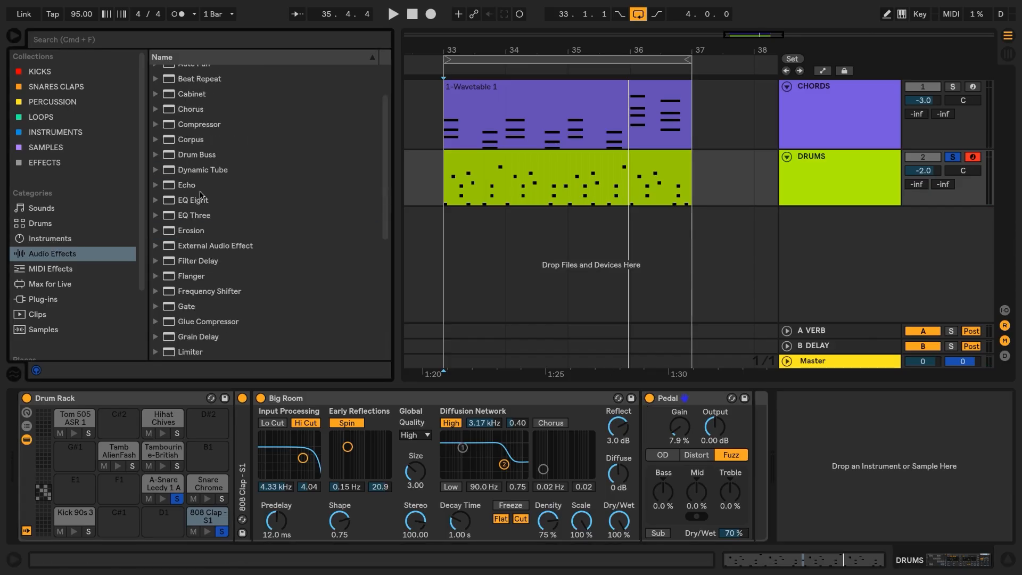
left_click_drag(200, 198, 730, 426)
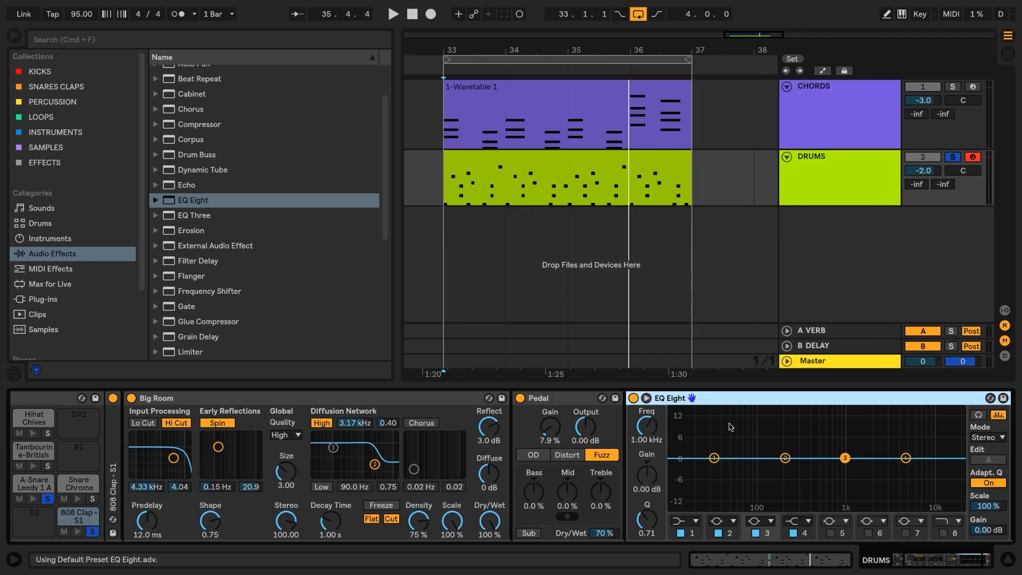
left_click(695, 522)
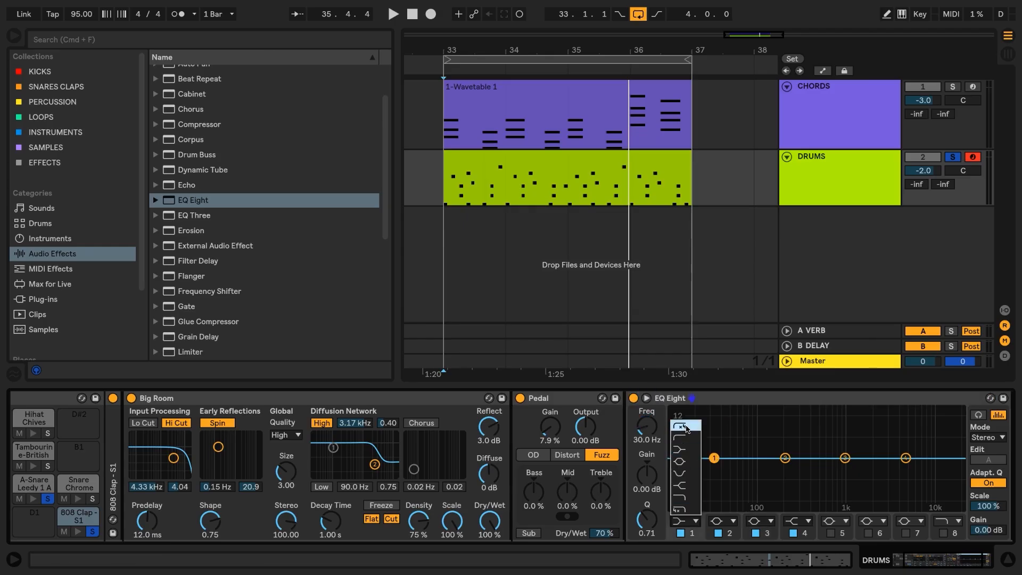
left_click(686, 427)
left_click_drag(714, 459, 744, 470)
key("space")
key("space")
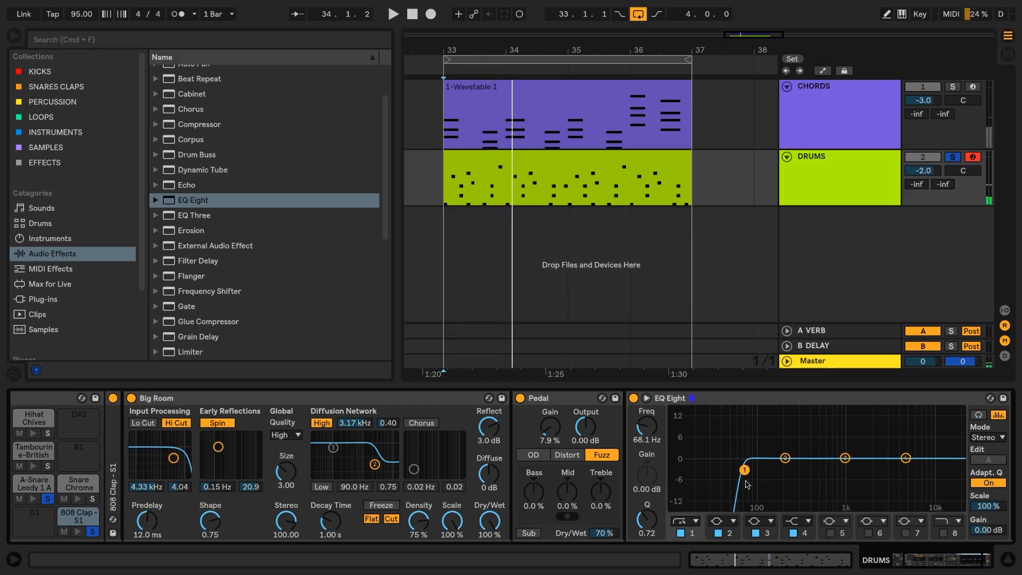
Step: Make EQ Eight's band 2 a low shelf at 235 Hz with a gain of -4.09 dB
left_click(733, 520)
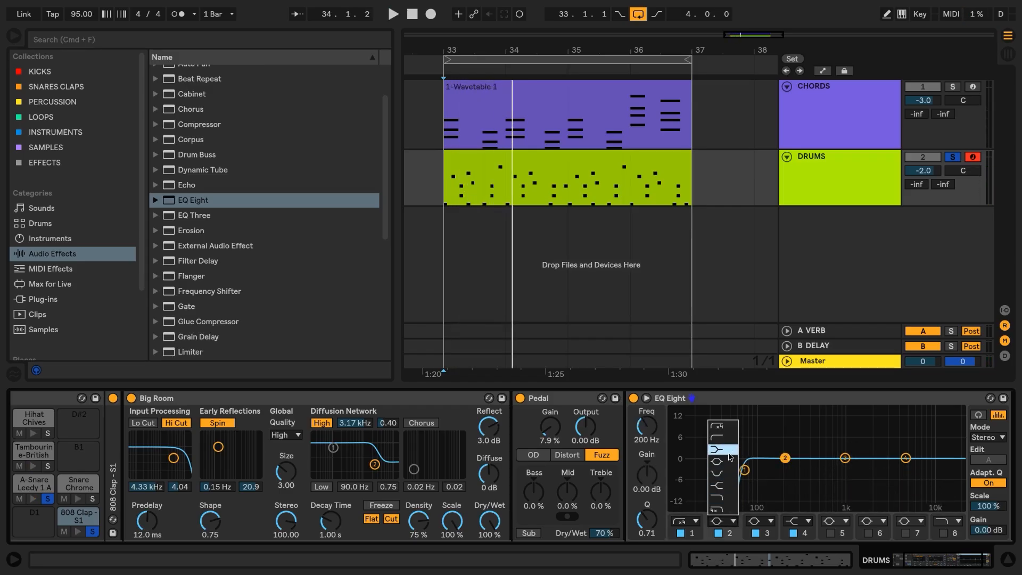
left_click(728, 452)
left_click_drag(785, 457, 791, 471)
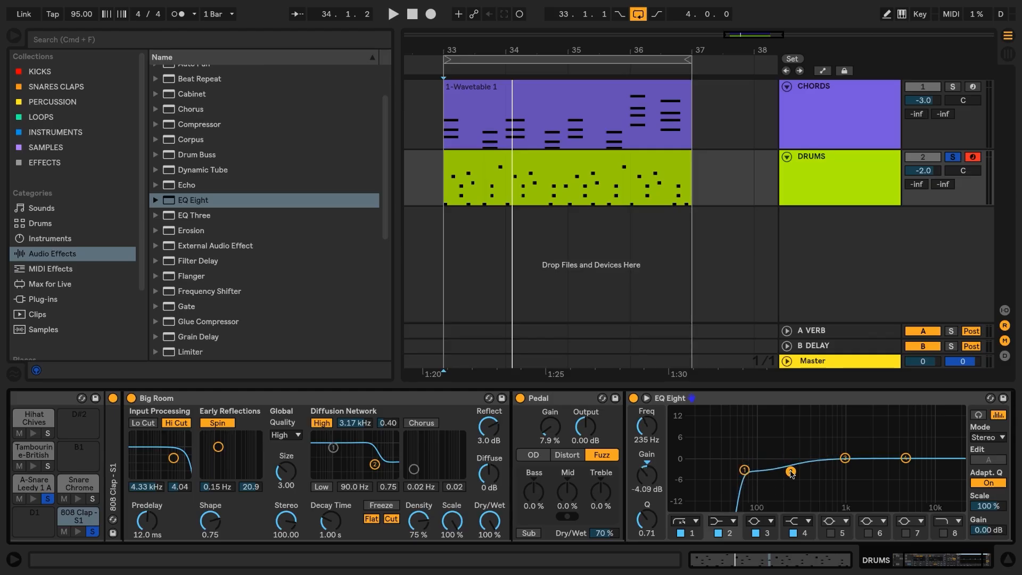
Step: Set EQ Eight's band 3 to a 5.33 dB cut at 1.07 kHz while listening to the clap
key("space")
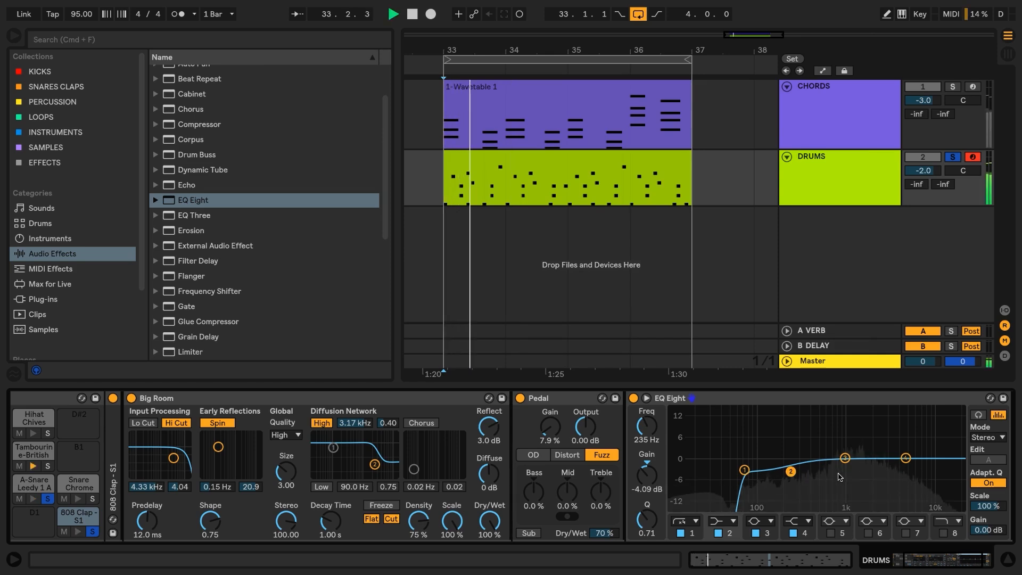
left_click(847, 459)
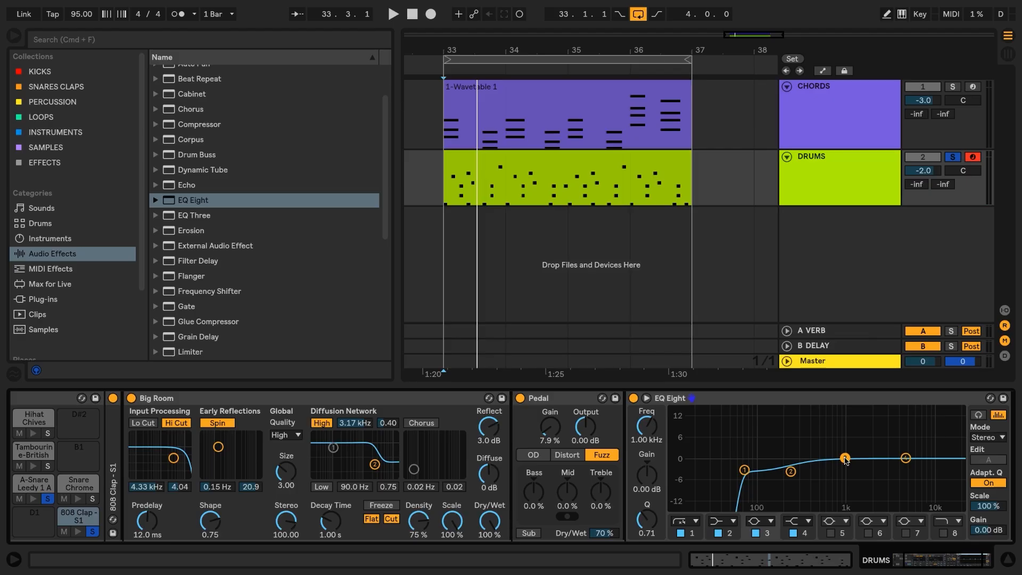
key("space")
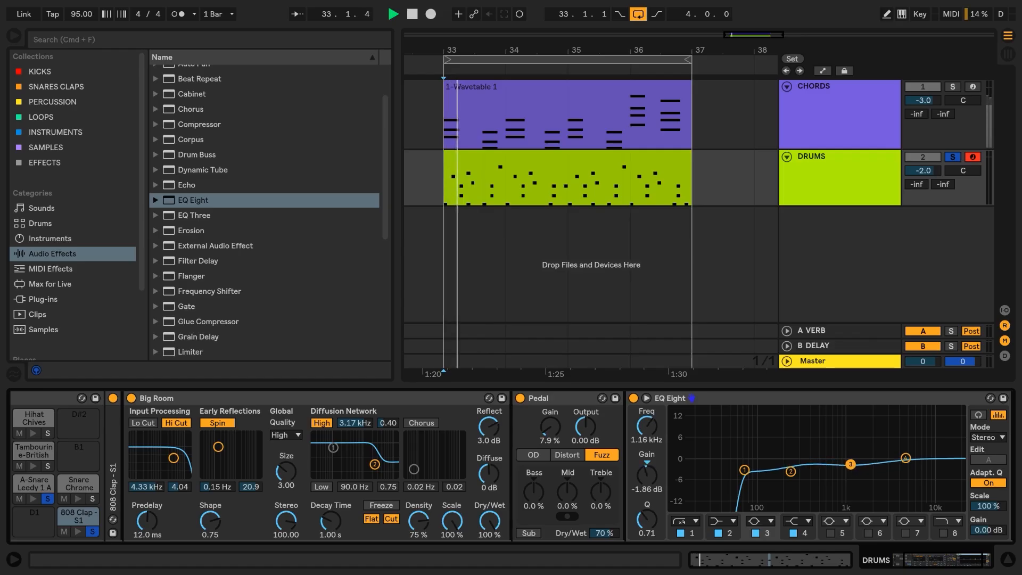
left_click_drag(847, 459, 848, 475)
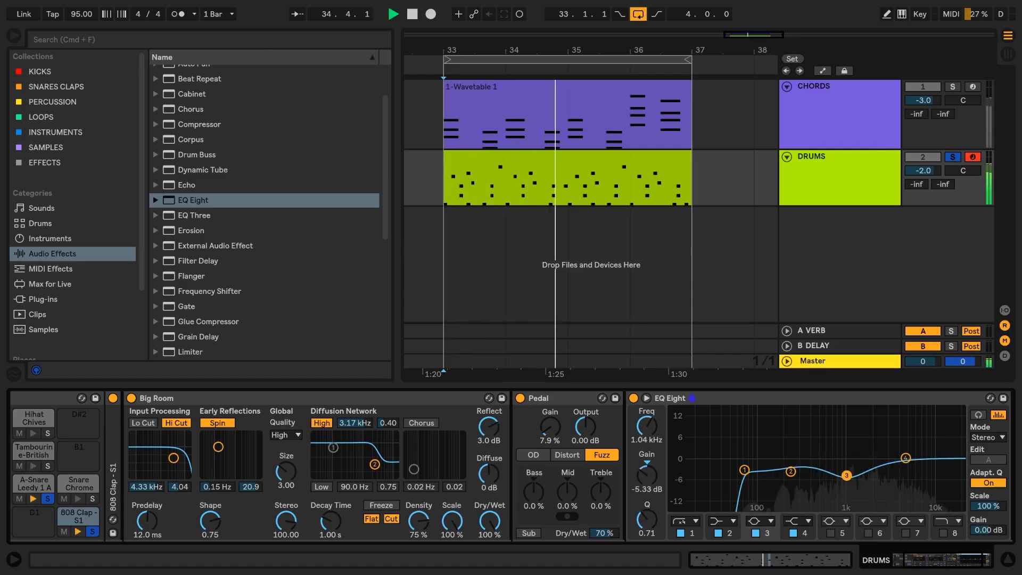
key("space")
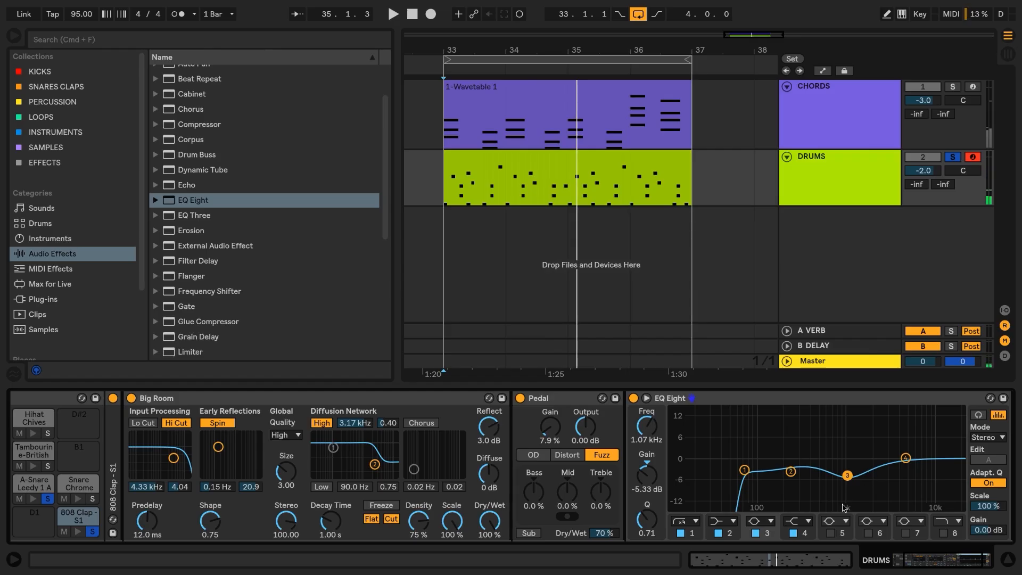
Step: Set EQ Eight's band 4 to 2.35 kHz with a gain of -4.09 dB and check it with playback
left_click(805, 532)
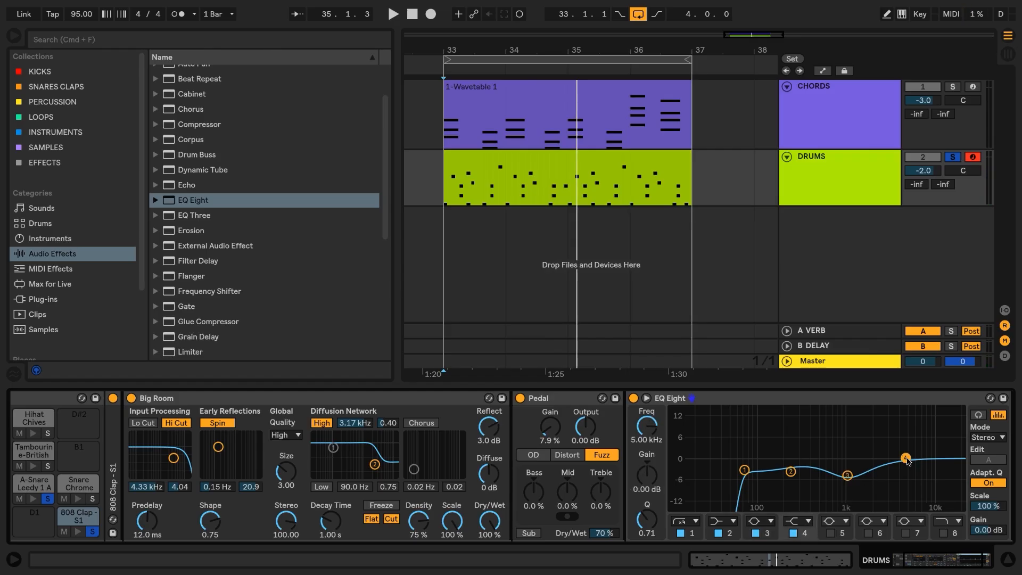
left_click_drag(906, 461, 877, 458)
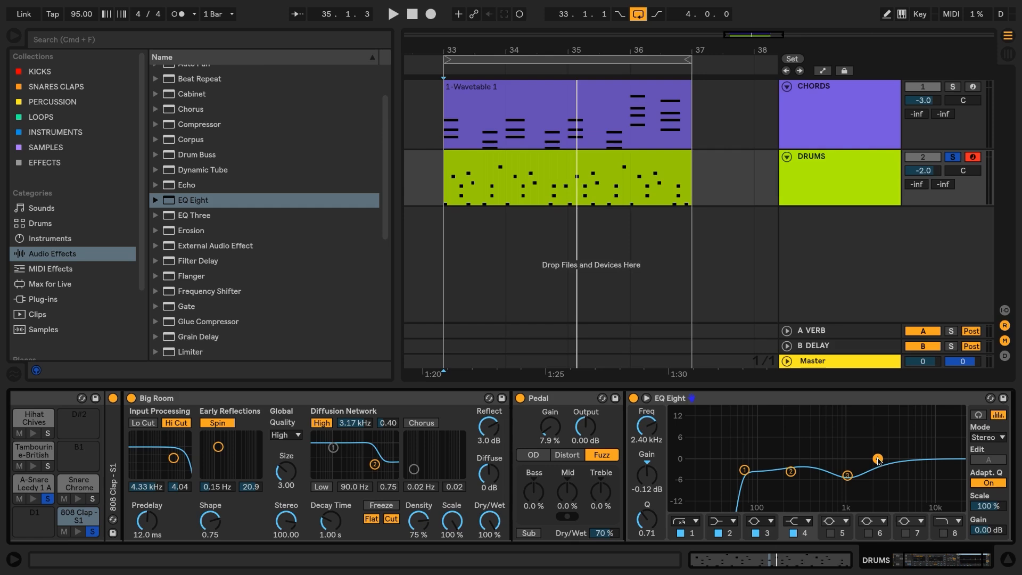
key("space")
left_click_drag(878, 461, 877, 473)
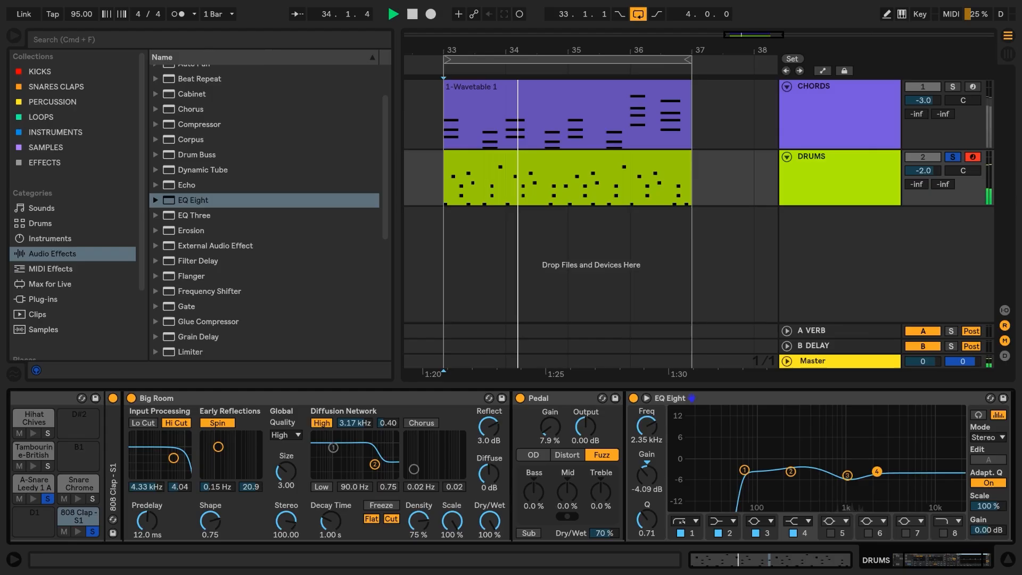
key("space")
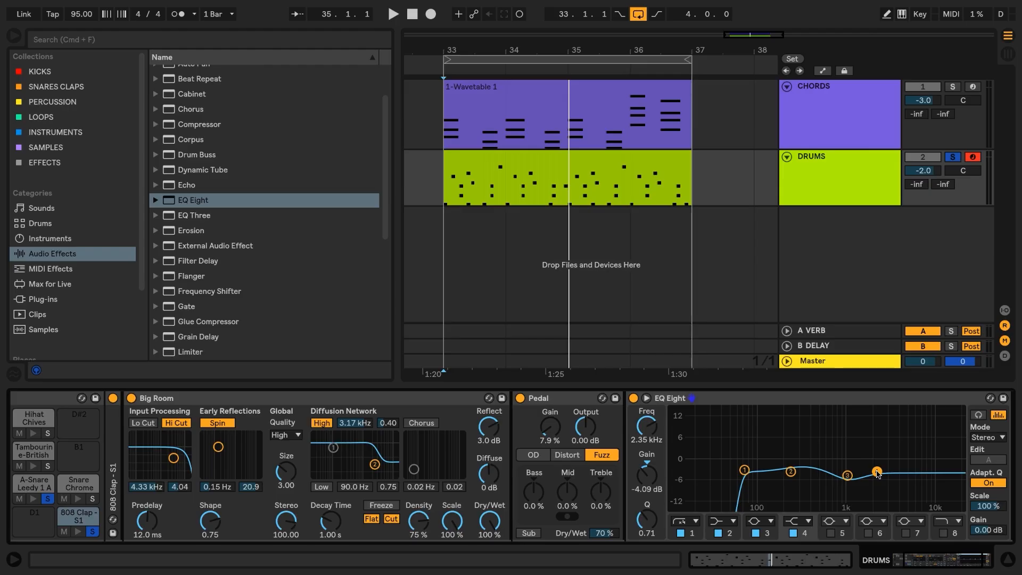
Step: Compare the clap during playback with Big Room, Pedal and EQ Eight bypassed and enabled, leaving all three on
left_click_drag(934, 557, 914, 557)
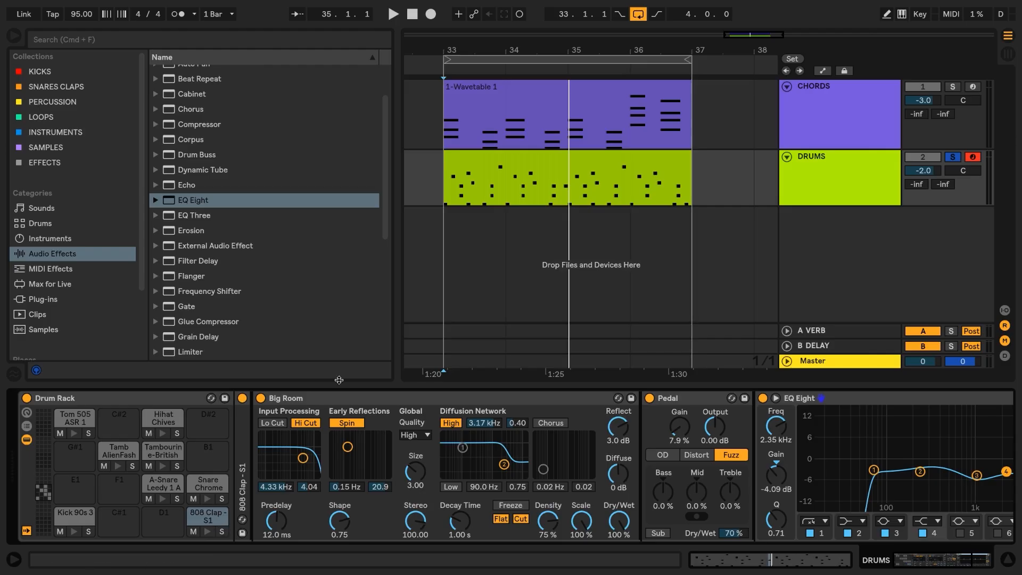
key("space")
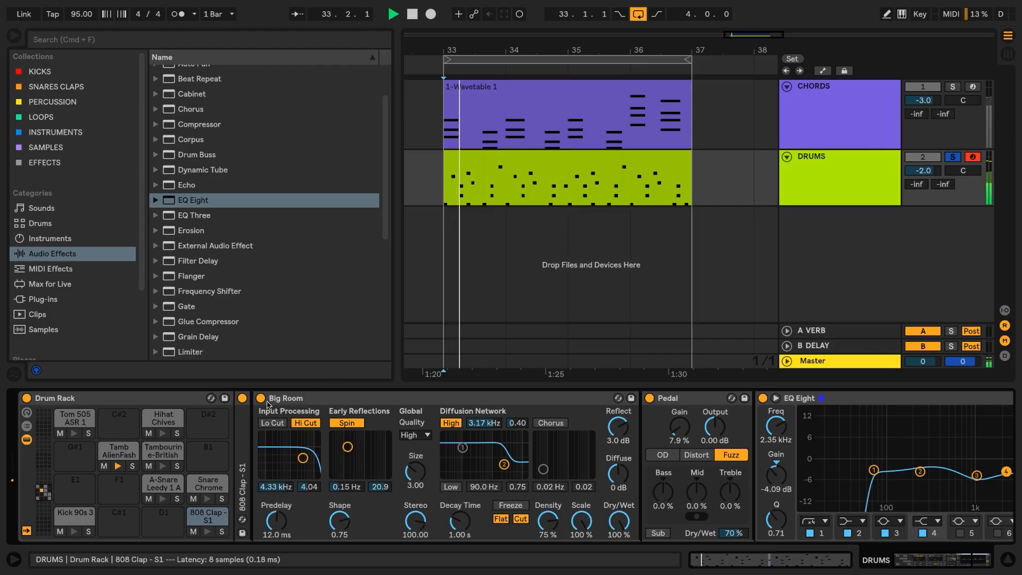
left_click(261, 398)
left_click(649, 398)
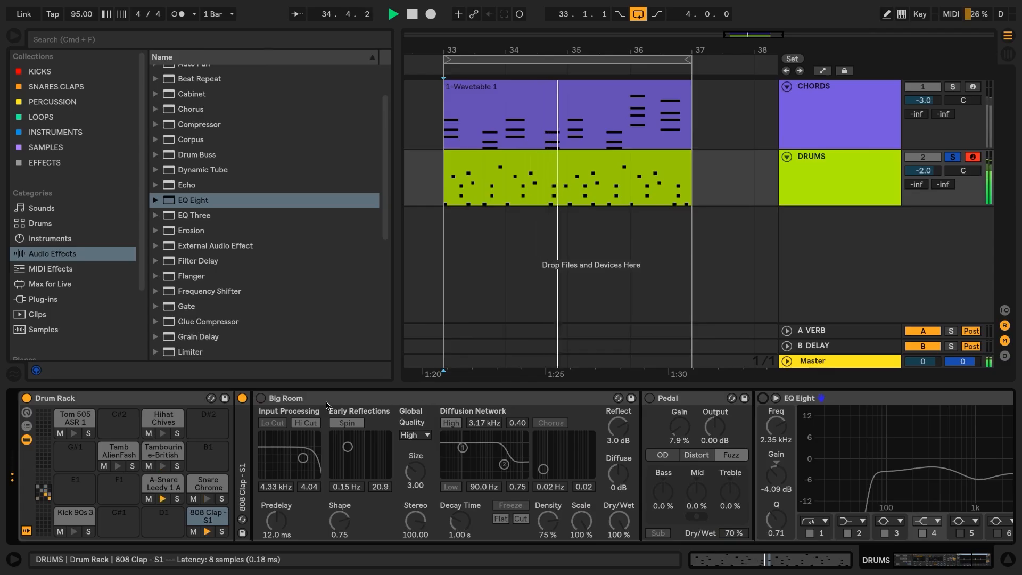
left_click(260, 398)
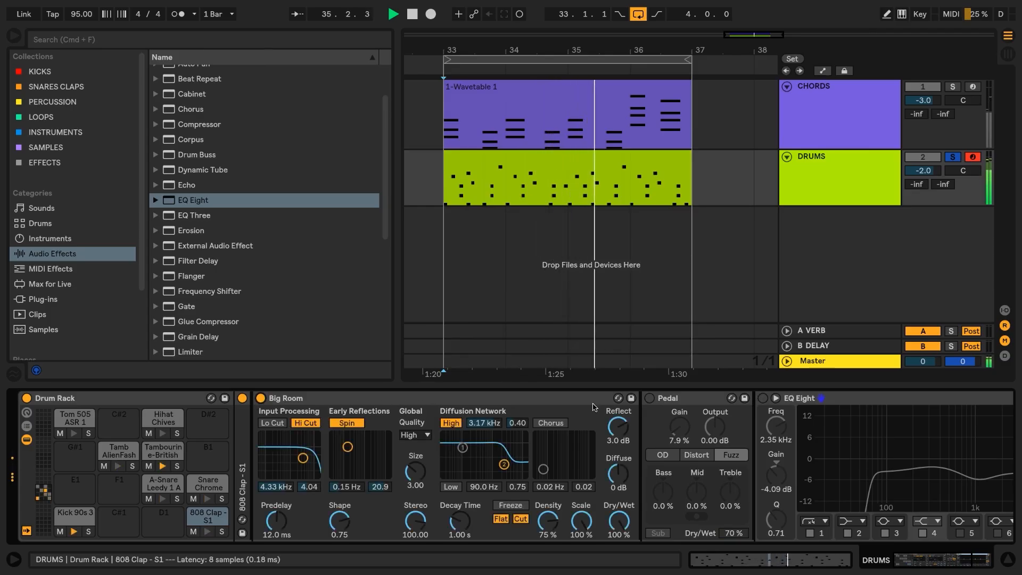
left_click(649, 399)
left_click(762, 398)
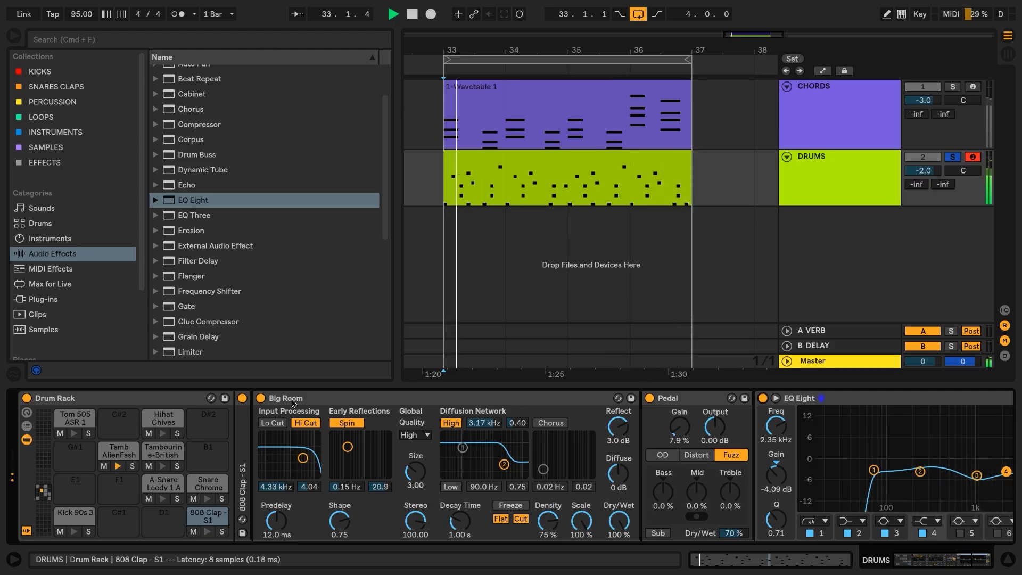
Step: Audition the clap with only Big Room bypassed and with only the Pedal bypassed, leaving both effects on
left_click(260, 398)
left_click(260, 398)
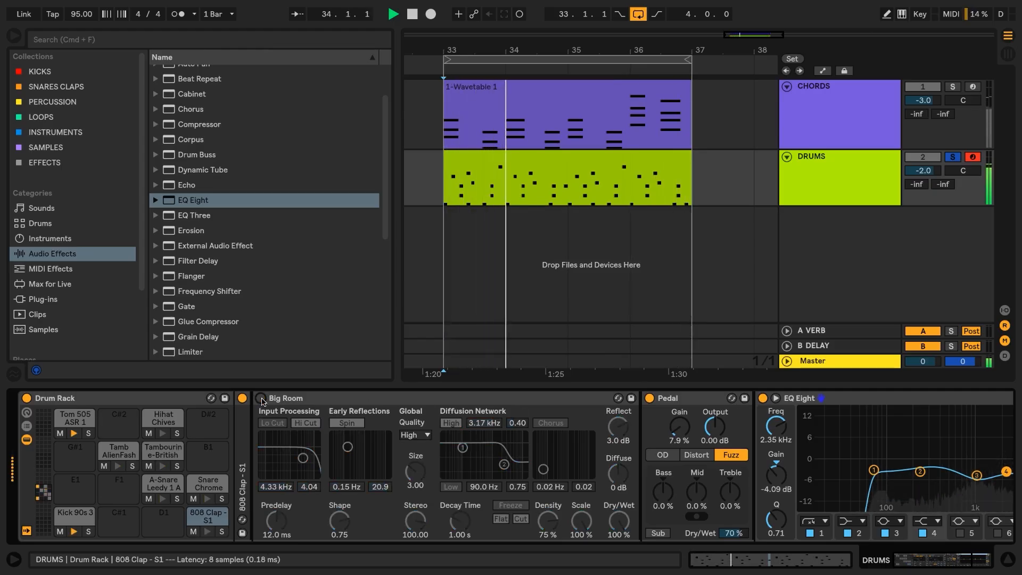
left_click(650, 398)
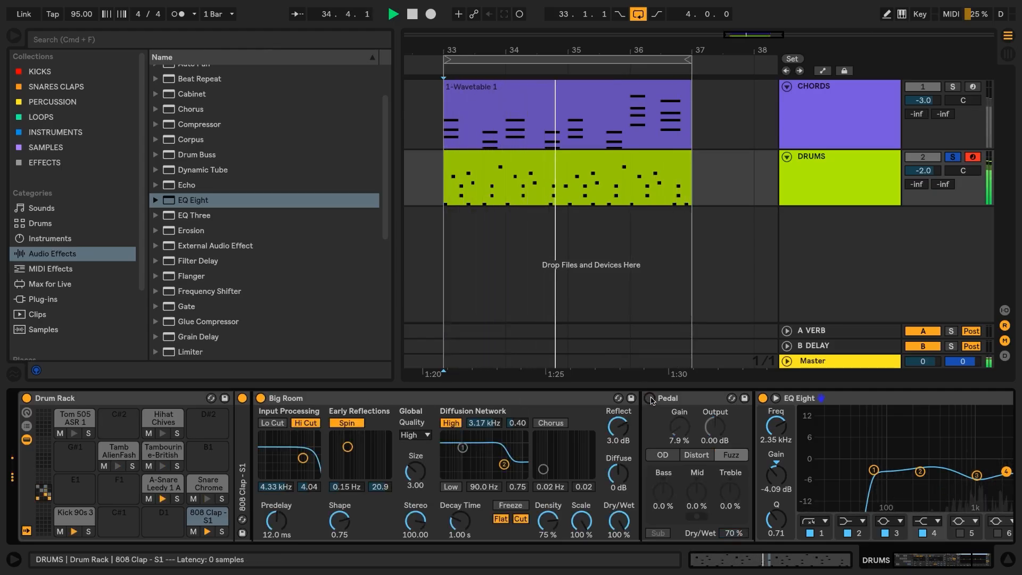
left_click(650, 398)
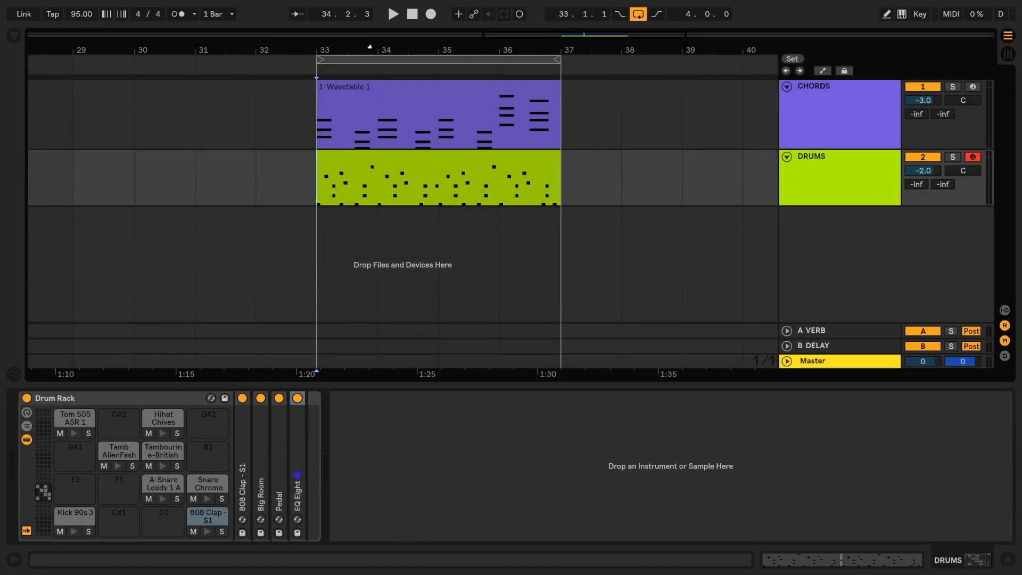
Step: Solo the DRUMS track and lower the 808 Clap's Simpler volume to -14.0 dB while listening
left_click(954, 157)
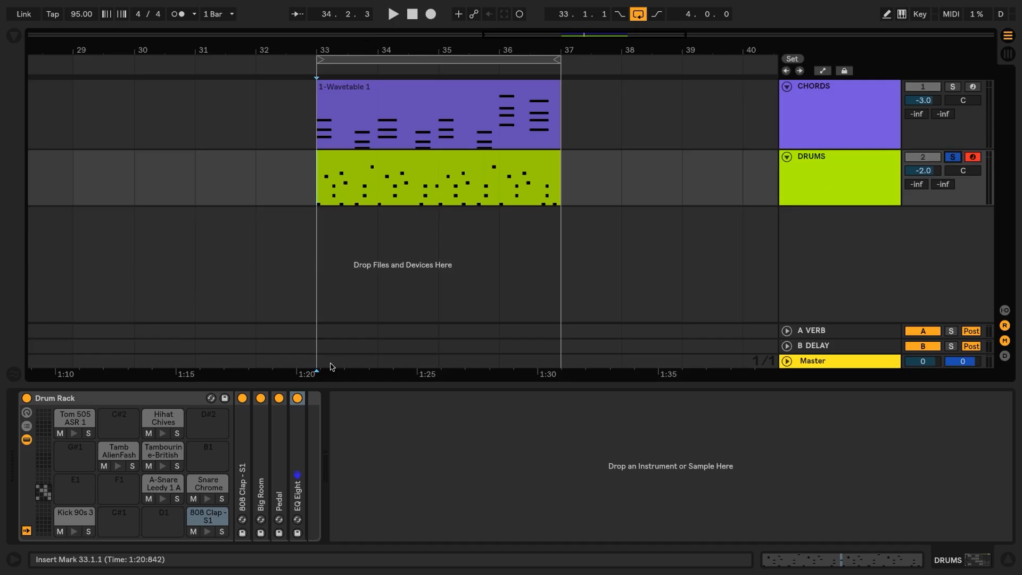
double_click(242, 487)
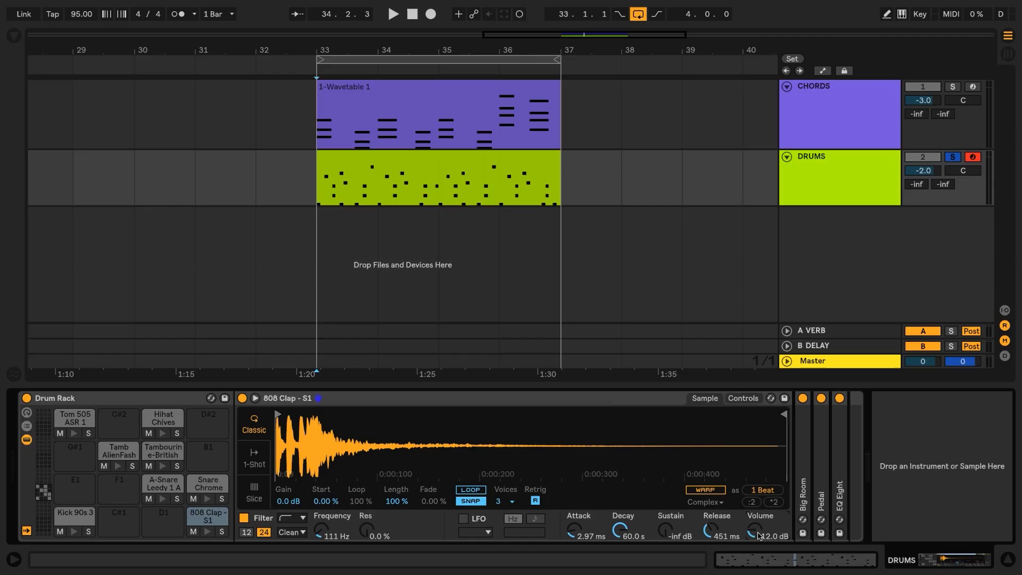
key("space")
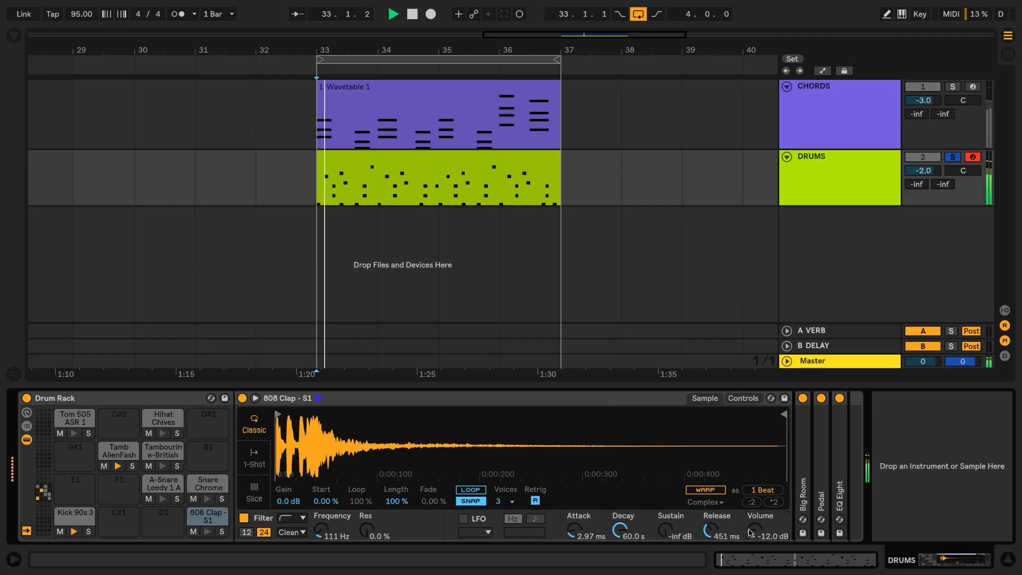
scroll(750, 532, "down", 1)
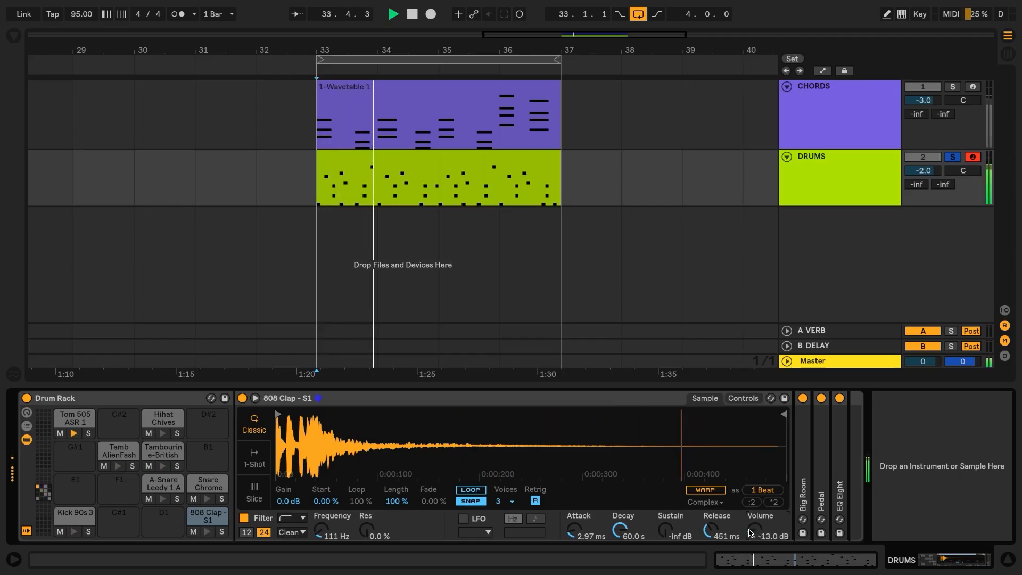
scroll(749, 532, "down", 1)
key("space")
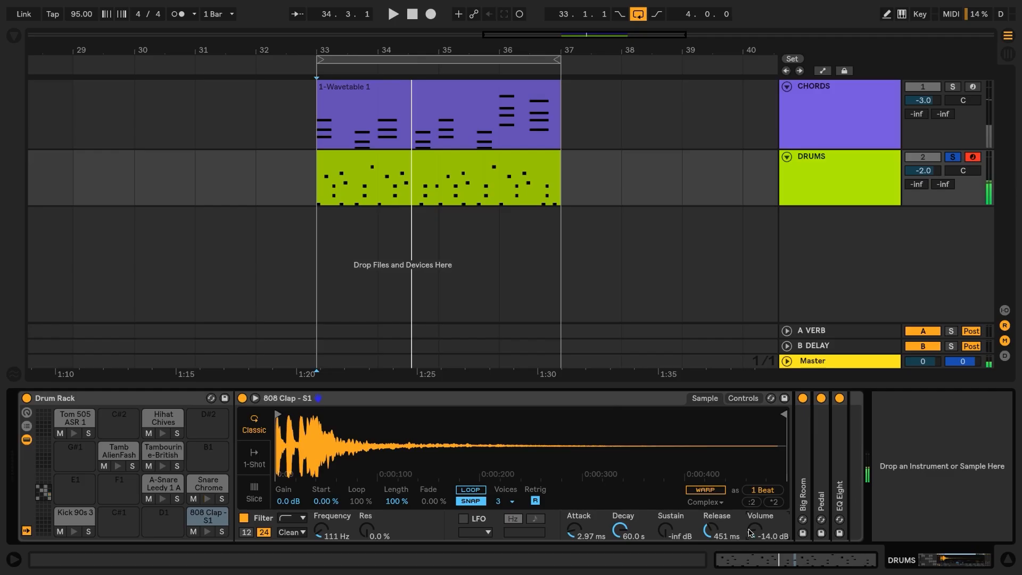
Step: Set the Tamb AlienFash pad's volume to -16.0 dB and its Fade In to 13.3 ms, checking with playback
left_click(118, 450)
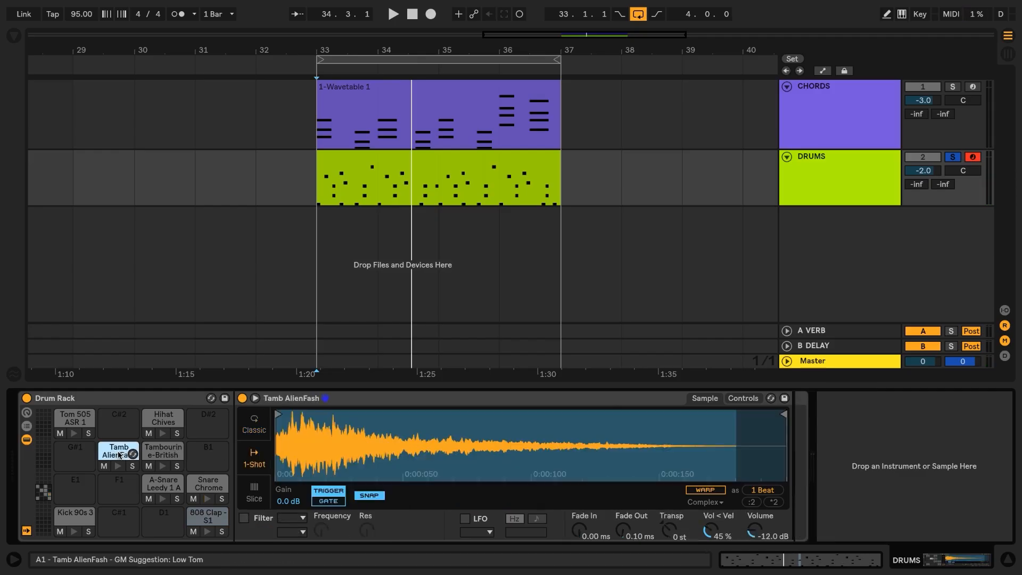
left_click(752, 532)
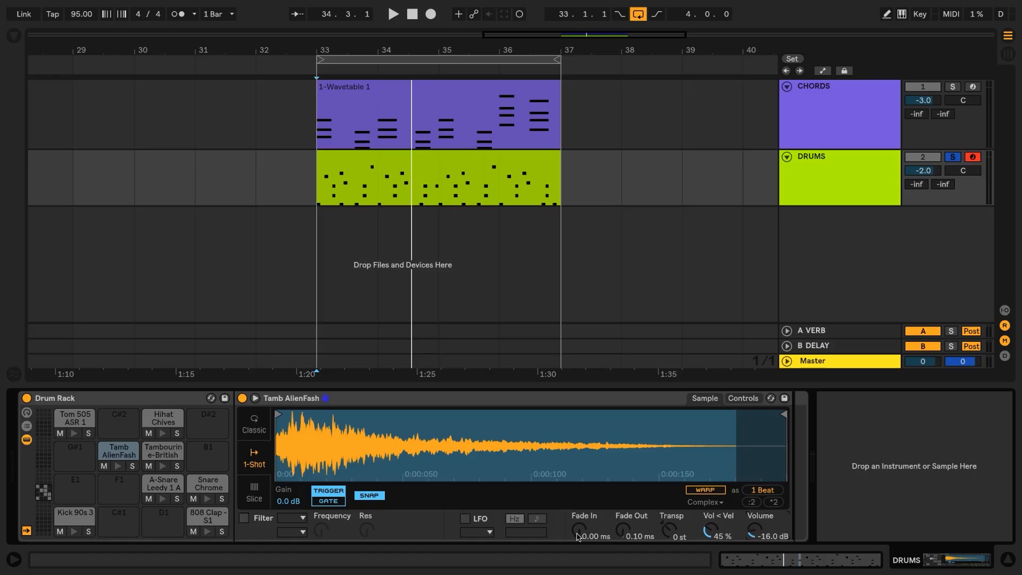
key("space")
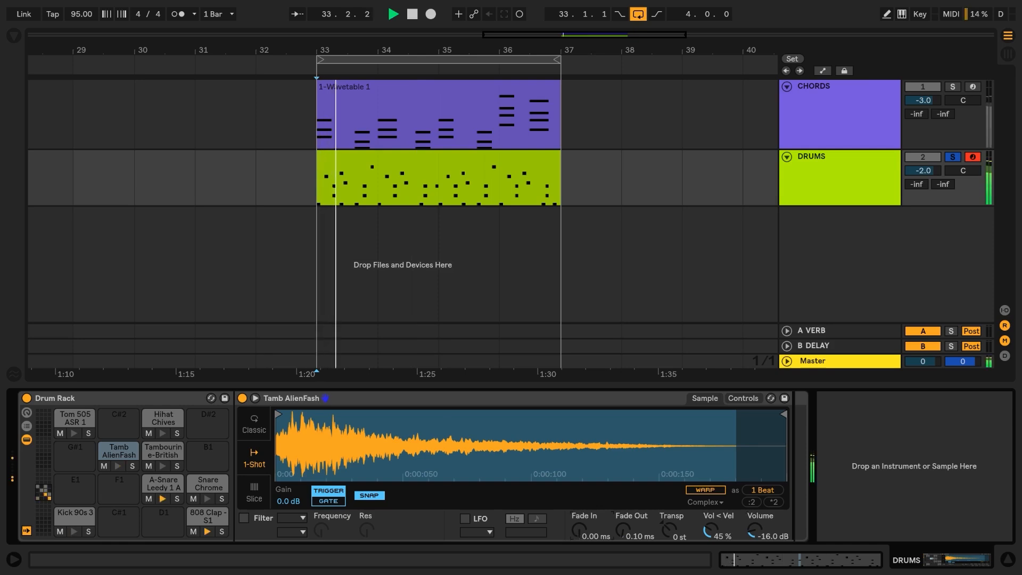
left_click_drag(577, 533, 576, 507)
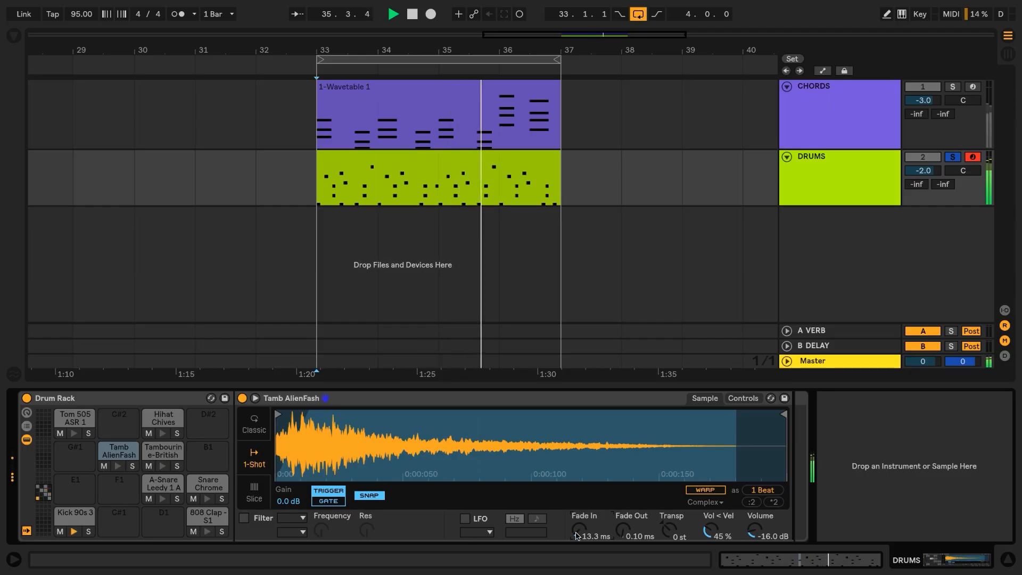
key("space")
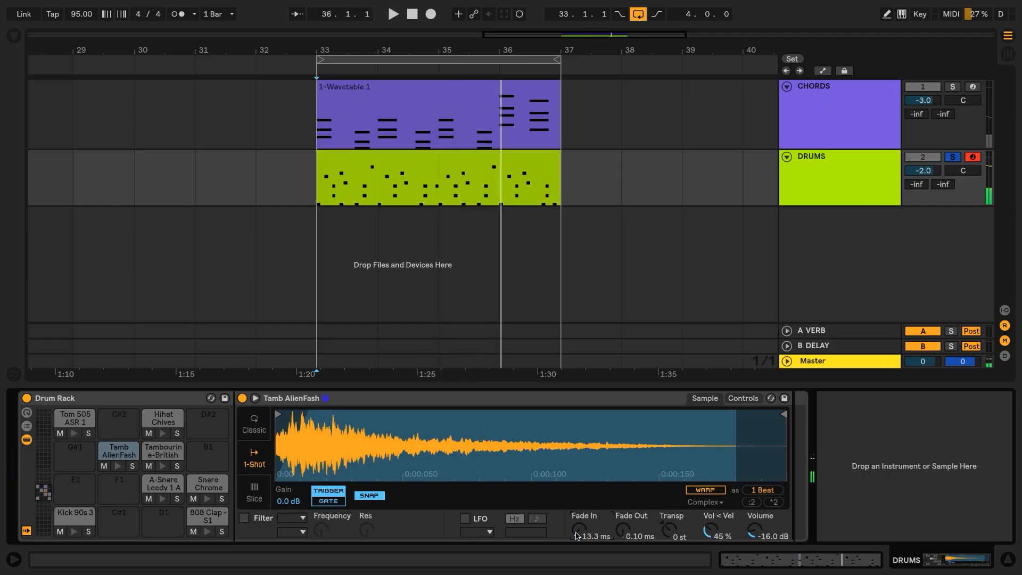
Step: Lower the Tambourine-BritishVintage pad's volume to -16.0 dB during playback
left_click(162, 451)
left_click(754, 531)
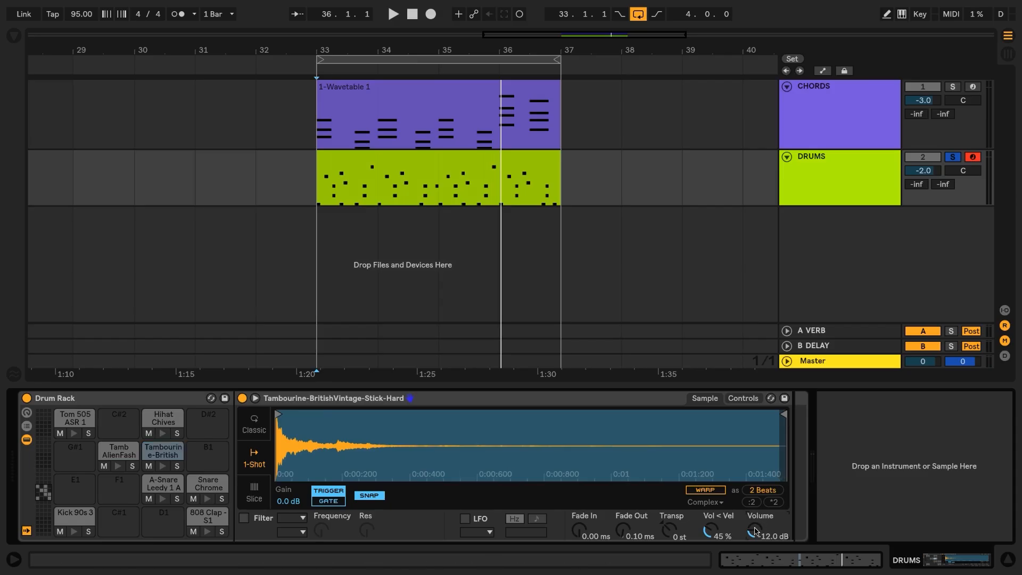
key("space")
scroll(755, 530, "down", 3)
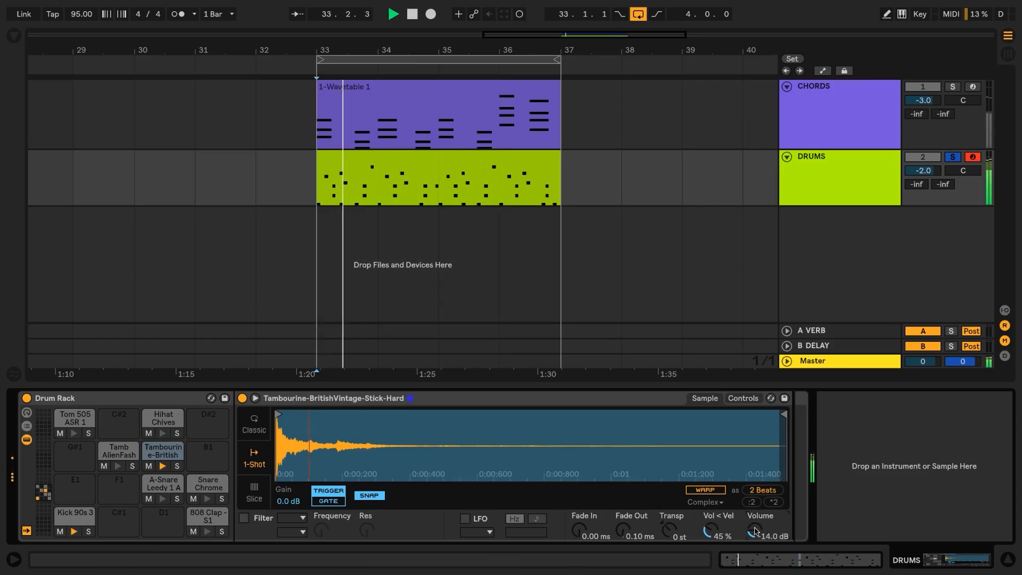
scroll(755, 531, "down", 1)
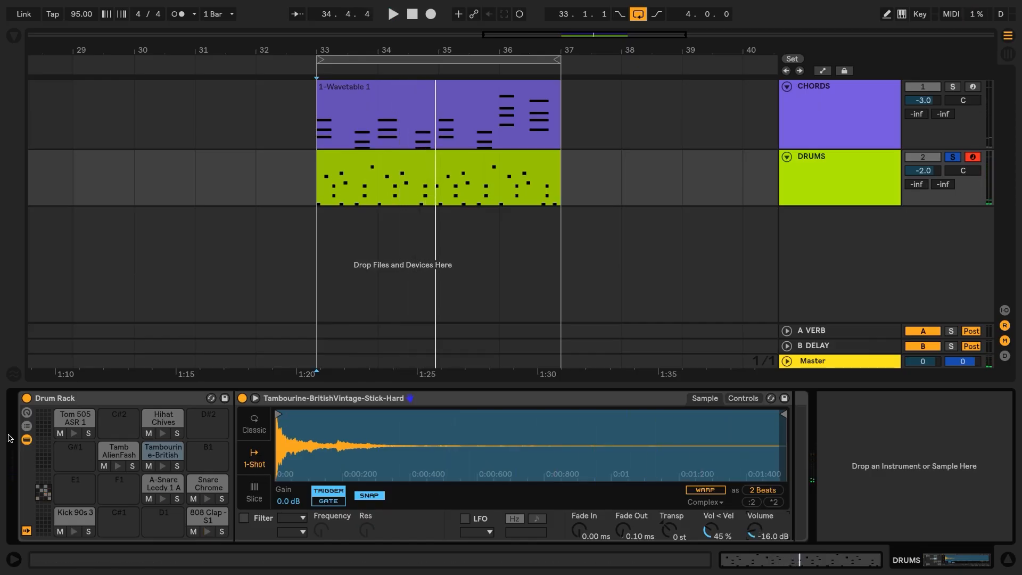
Step: Set the Tom 505 ASR 1 pad's volume to -14.0 dB and listen to it in the groove
left_click(75, 417)
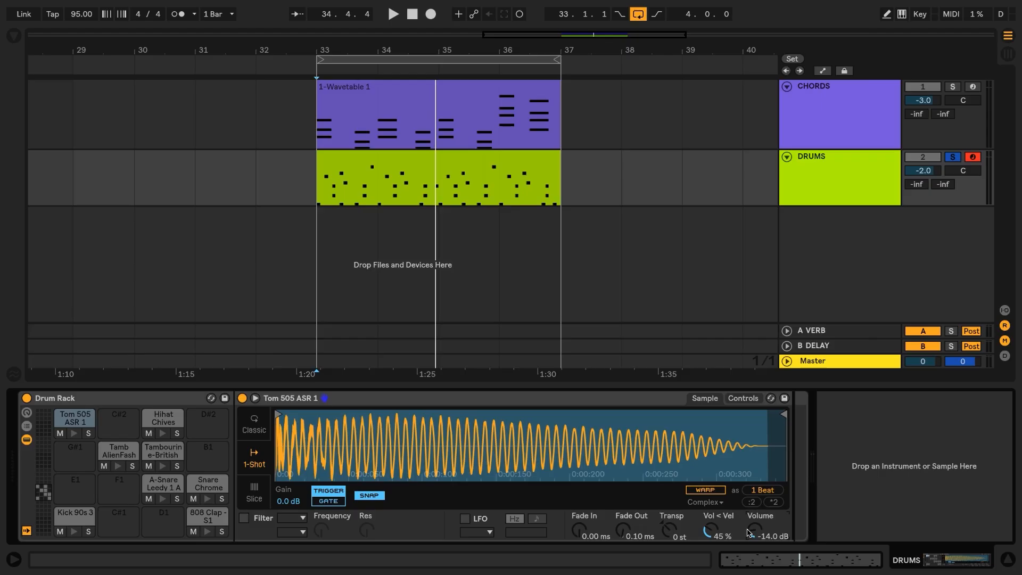
key("space")
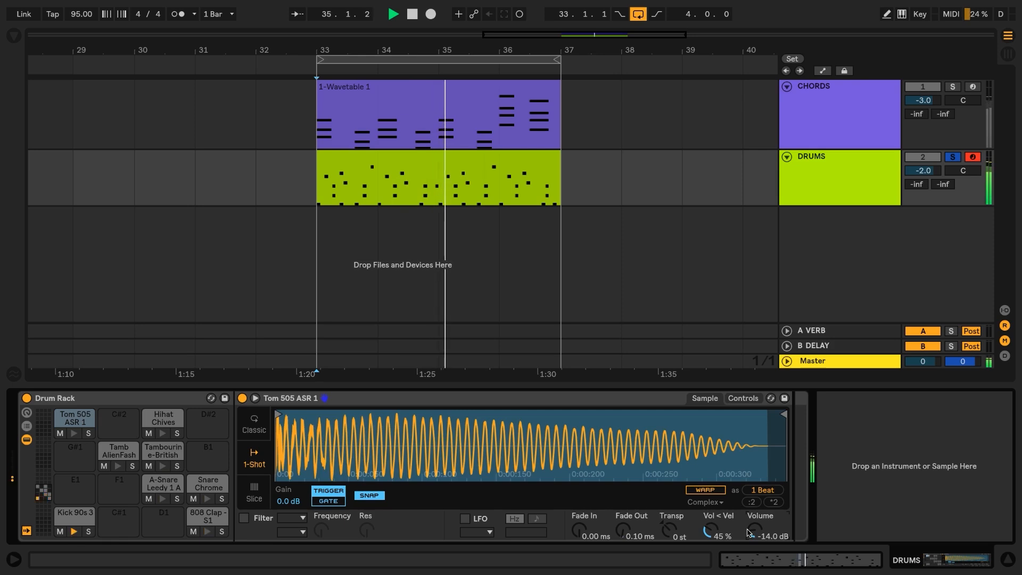
Step: Open the drum clip, reduce the velocity of the A-Snare Leedy note just before bar 3 to about 59, and play it back
double_click(468, 165)
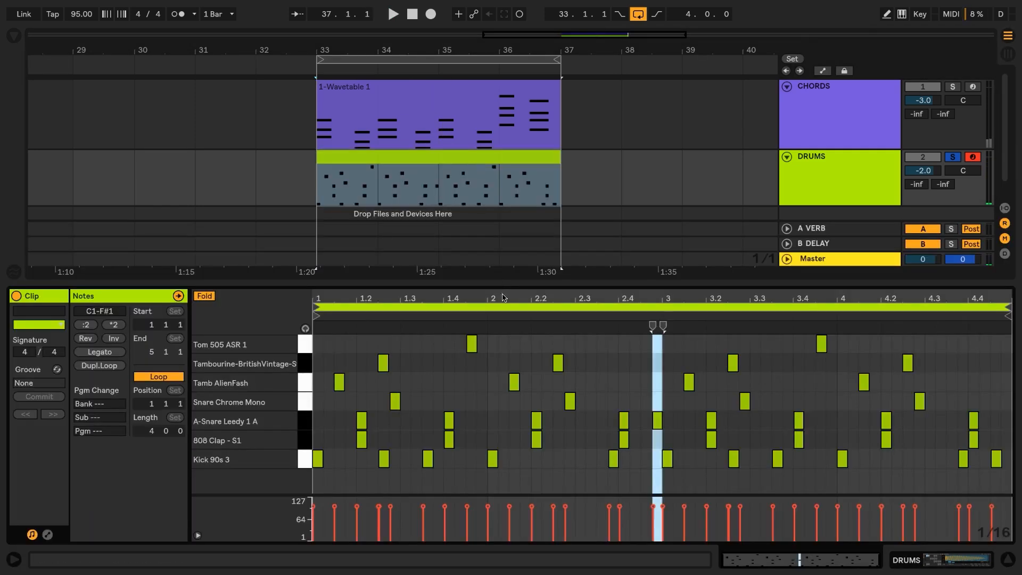
left_click(574, 436)
left_click(657, 420)
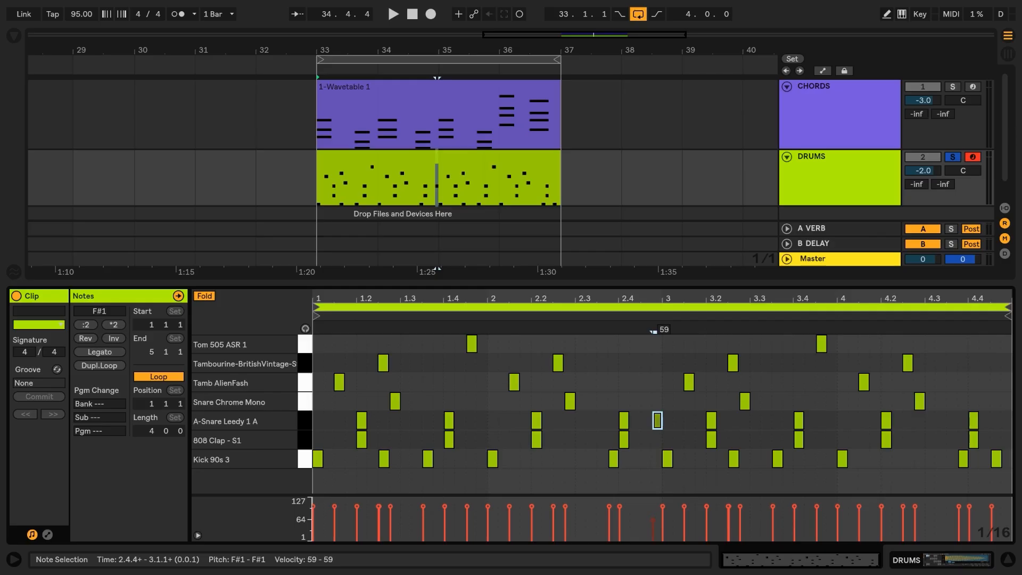
key("space")
left_click(654, 438)
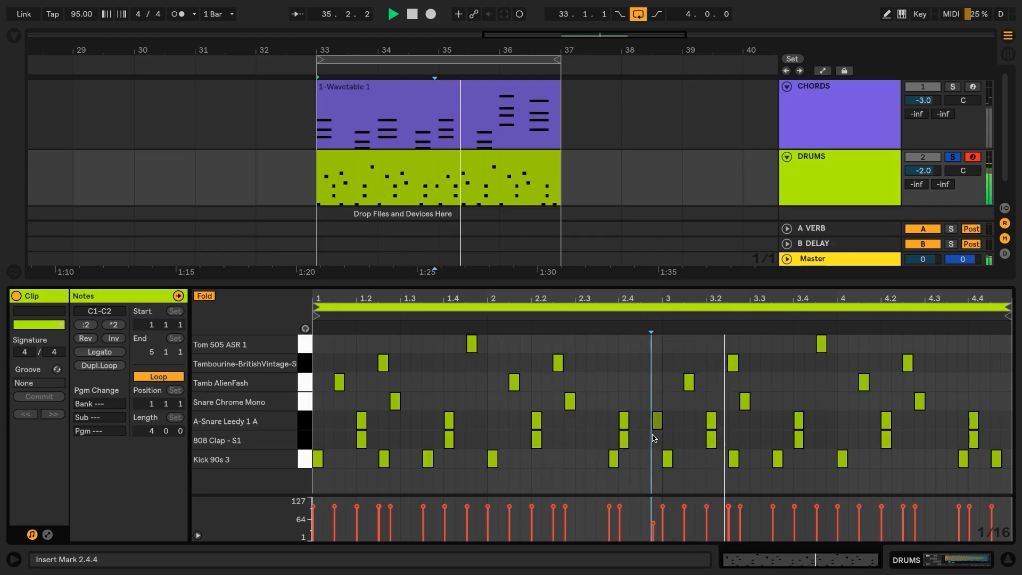
key("space")
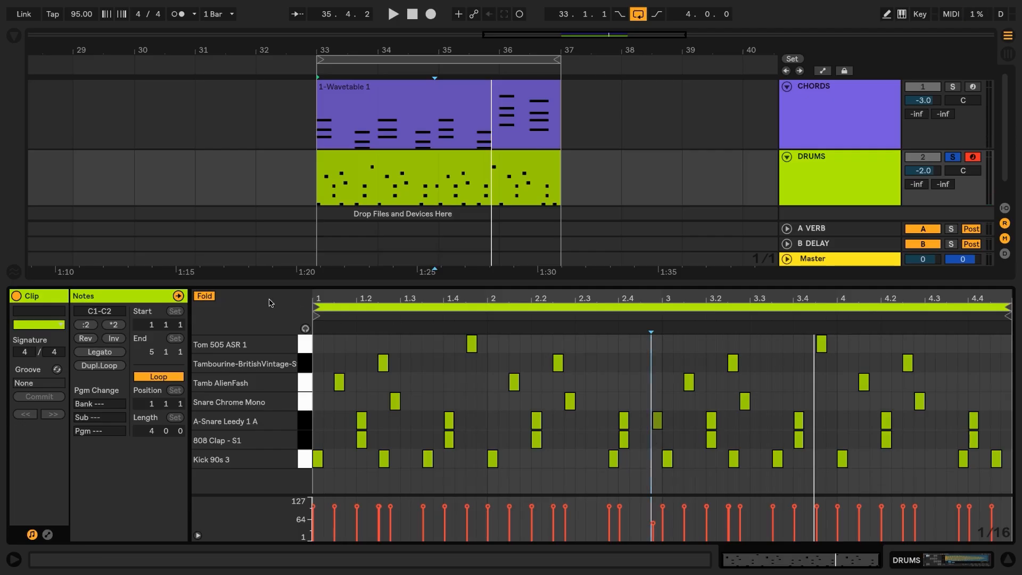
Step: Unfold the drum clip's note rows, enable note preview, and audition Hihat Chives Closed
left_click(210, 297)
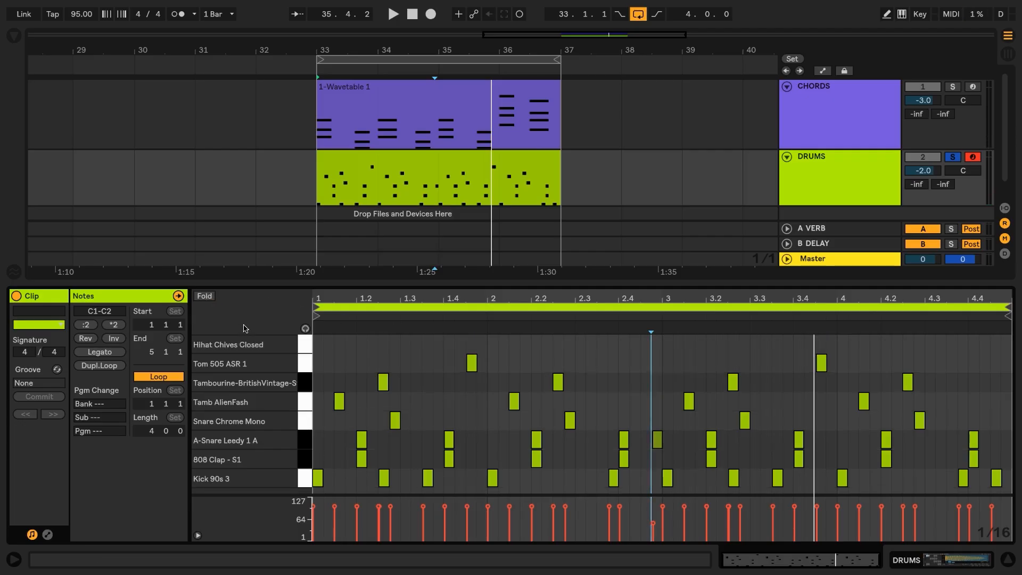
left_click(306, 329)
left_click(306, 343)
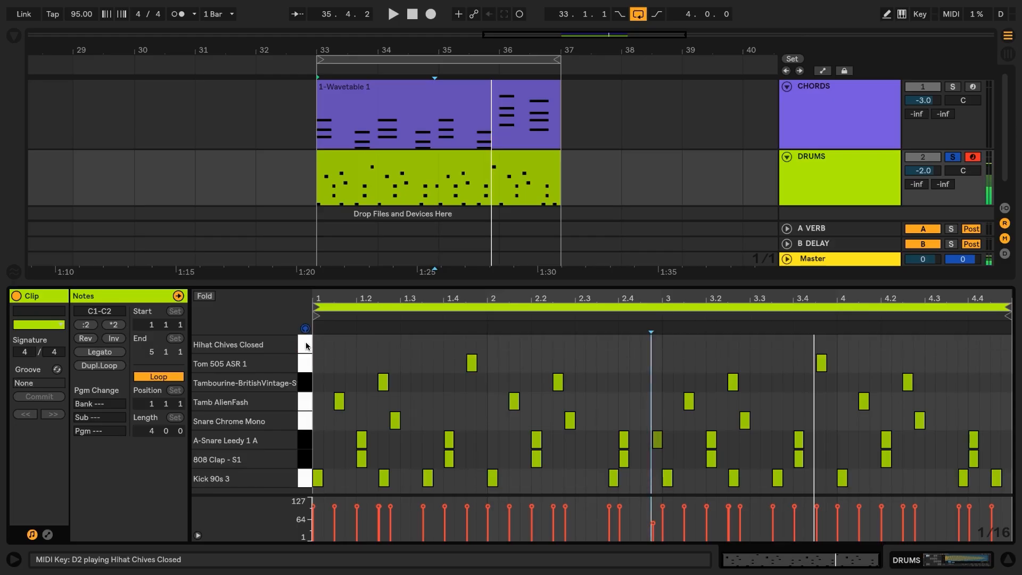
Step: Set the drum clip's fixed grid to 1/8
right_click(350, 347)
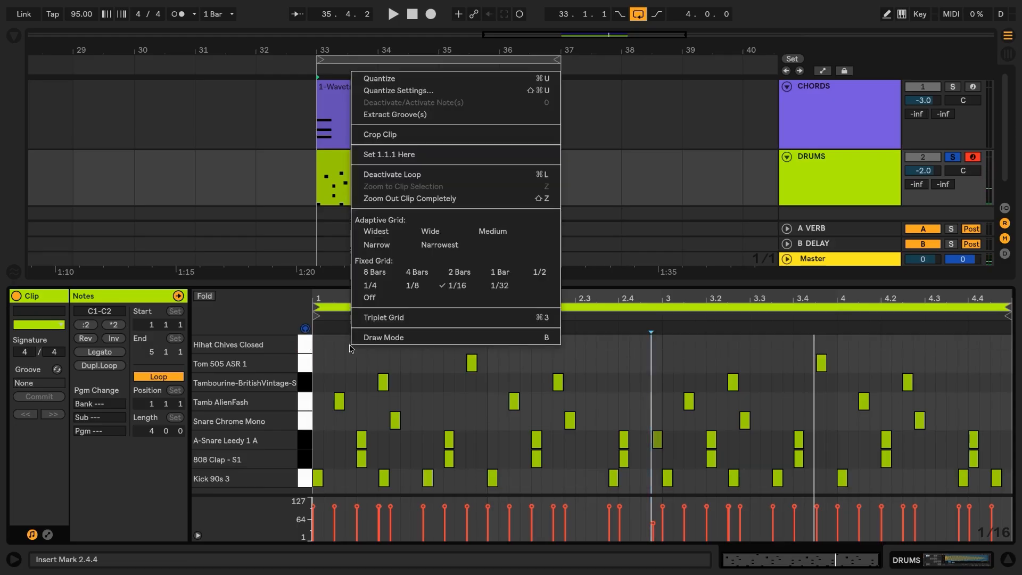
left_click(412, 286)
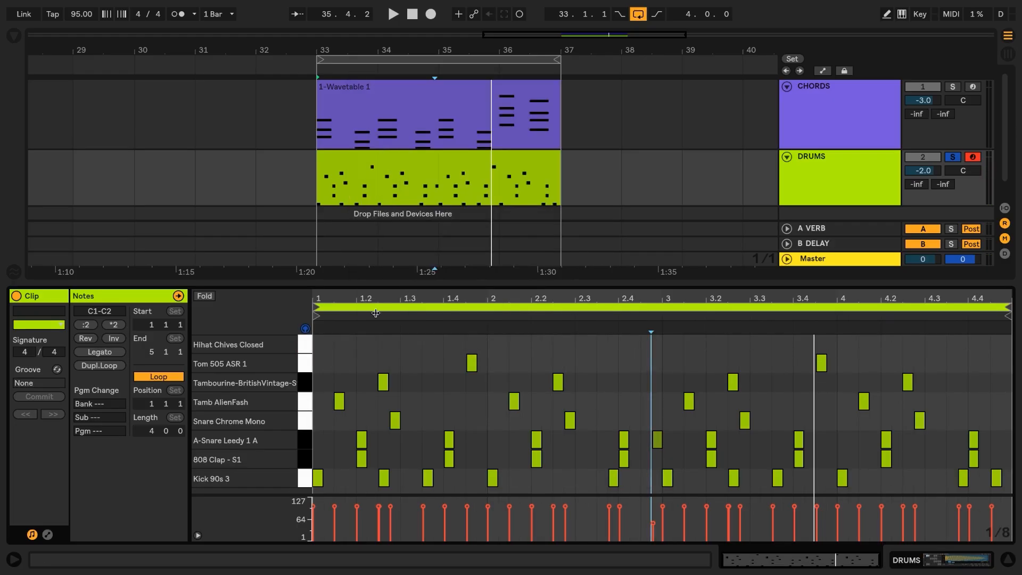
Step: Add four consecutive eighth-note closed hi-hats from 1.1.1, with velocities 52, 42 and 37 on the first three
left_click(322, 350)
double_click(321, 349)
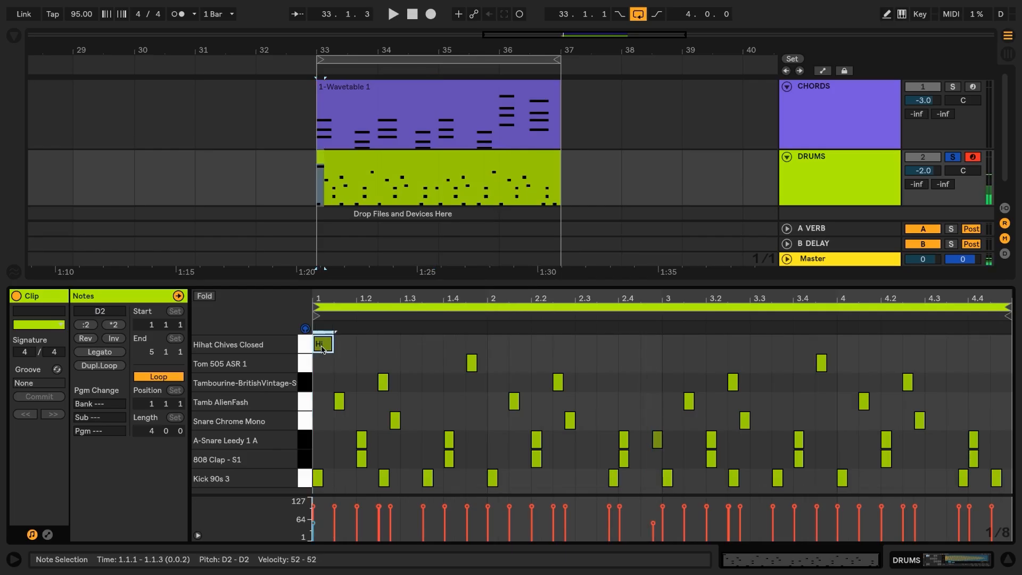
double_click(344, 349)
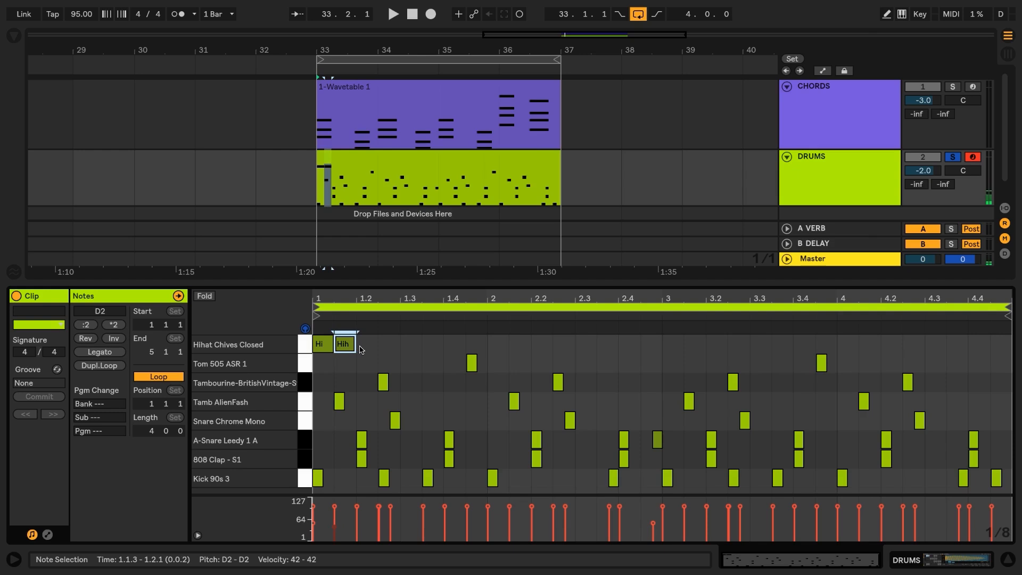
double_click(364, 347)
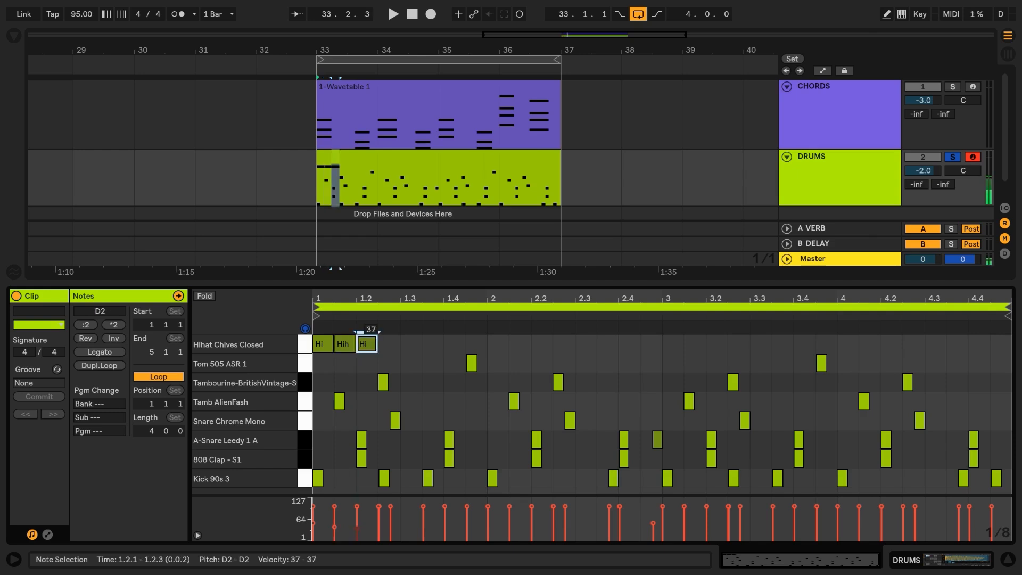
double_click(388, 345)
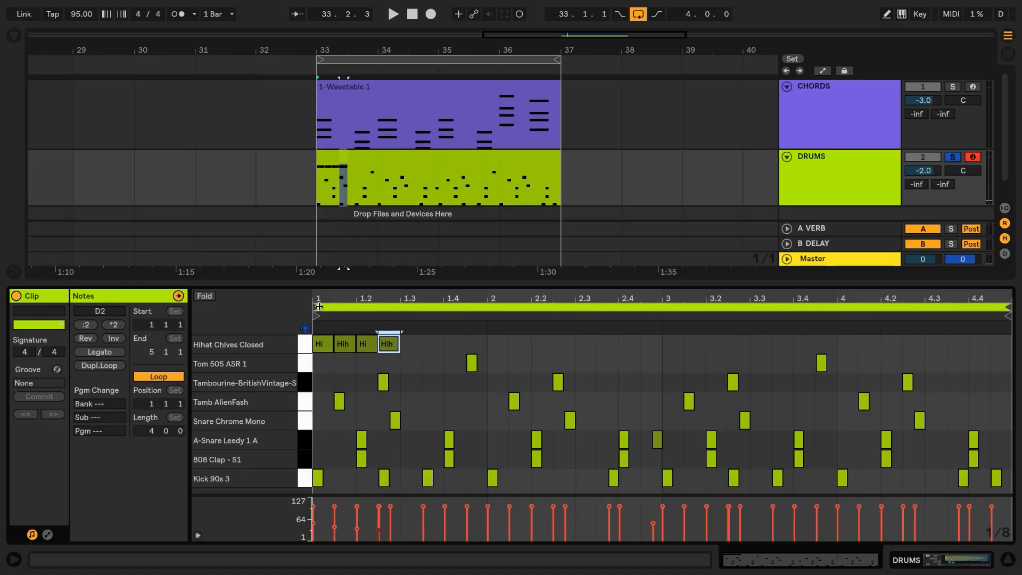
Step: Nudge the second closed hi-hat at 1.1.3 slightly late, just off the grid
scroll(399, 361, "up", 3)
mouse_move(454, 357)
left_mouse_down()
mouse_move(322, 346)
mouse_move(349, 345)
left_mouse_up()
left_click(352, 362)
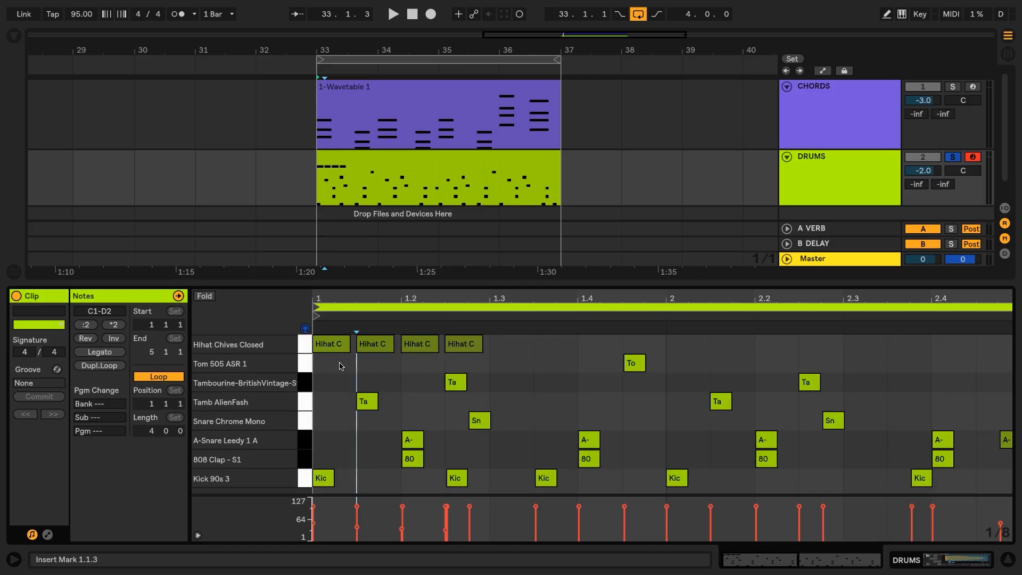
left_click_drag(367, 349, 373, 349)
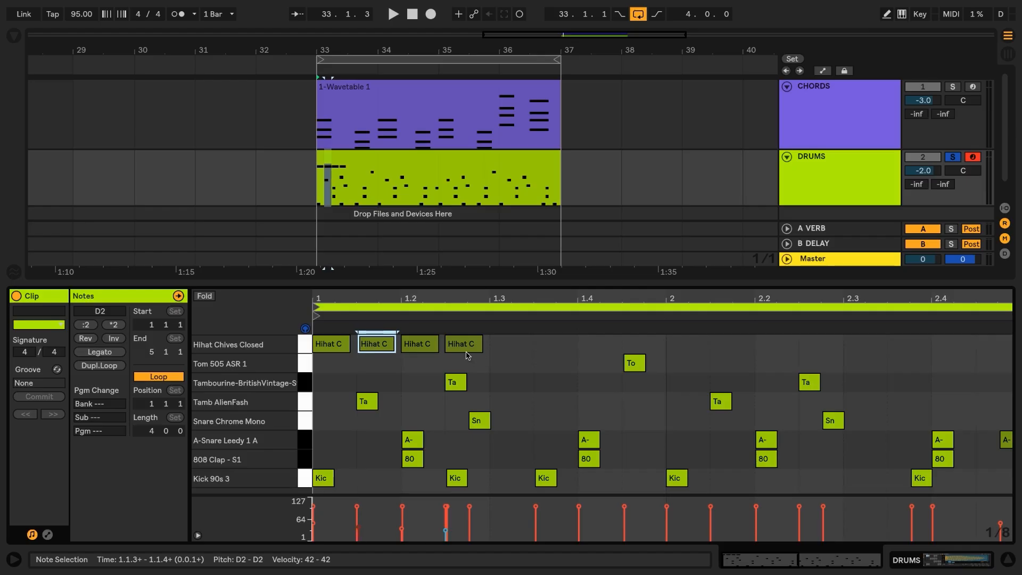
Step: Duplicate the four closed hi-hats into the second half of bar 1 and set the last copy's velocity to 32
left_click_drag(466, 355, 264, 310)
key("super+d")
left_click(550, 385)
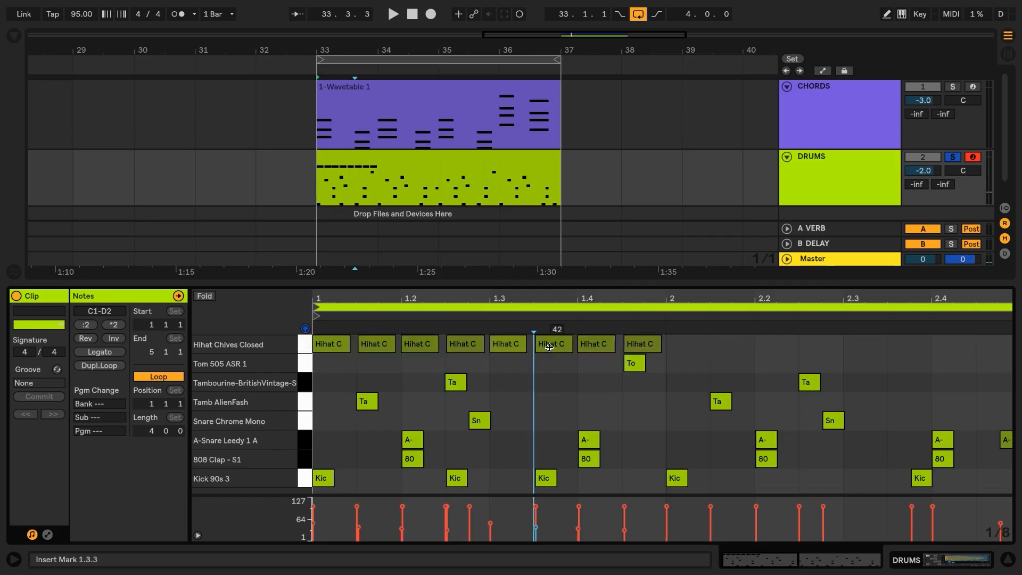
left_click(549, 346)
left_click(650, 341)
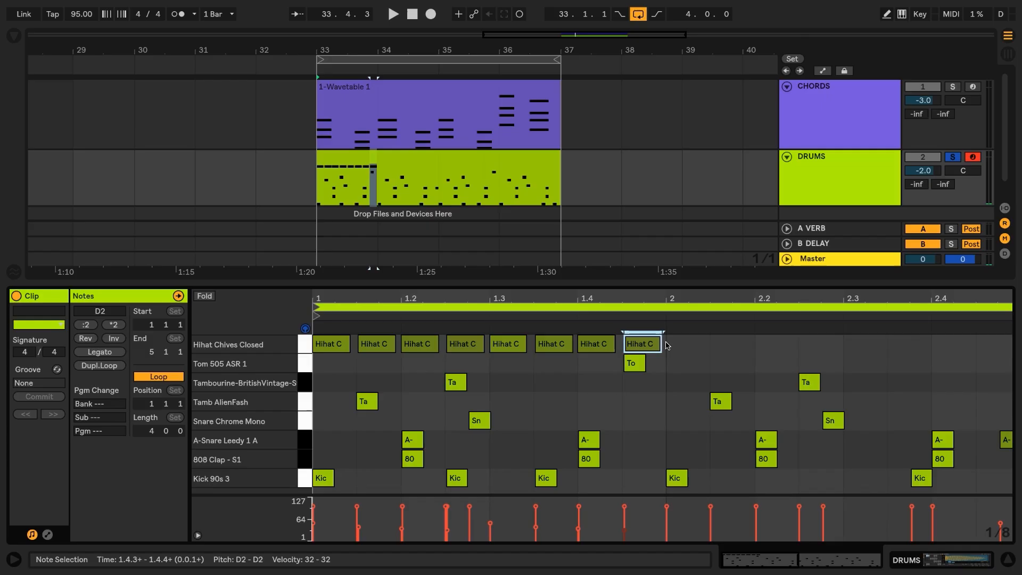
Step: Duplicate all closed hi-hats of bar 1 into bar 2
left_click_drag(667, 347, 319, 318)
left_click_drag(522, 300, 416, 300)
key("ctrl+d")
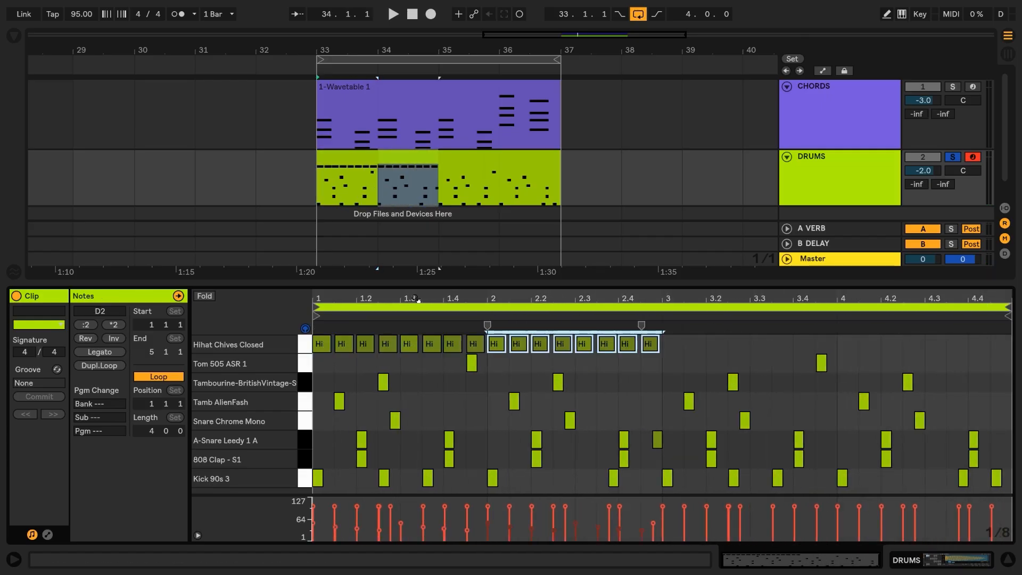
Step: Audition the drum loop and set the velocity of the closed hi-hat at 1.3.1 to 47
left_click(415, 299)
key("space")
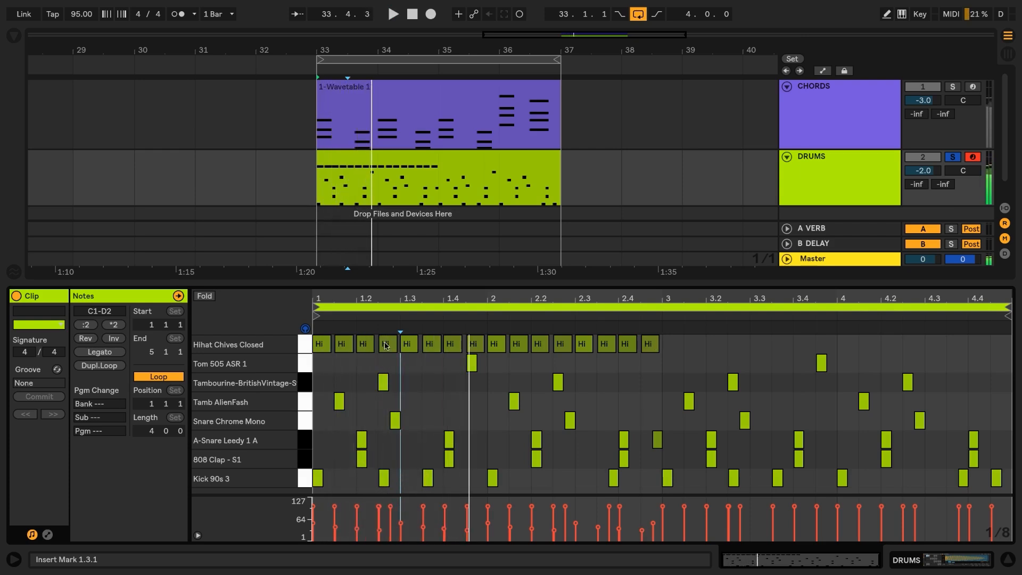
key("space")
left_click(409, 343)
left_click_drag(409, 342, 409, 344)
key("space")
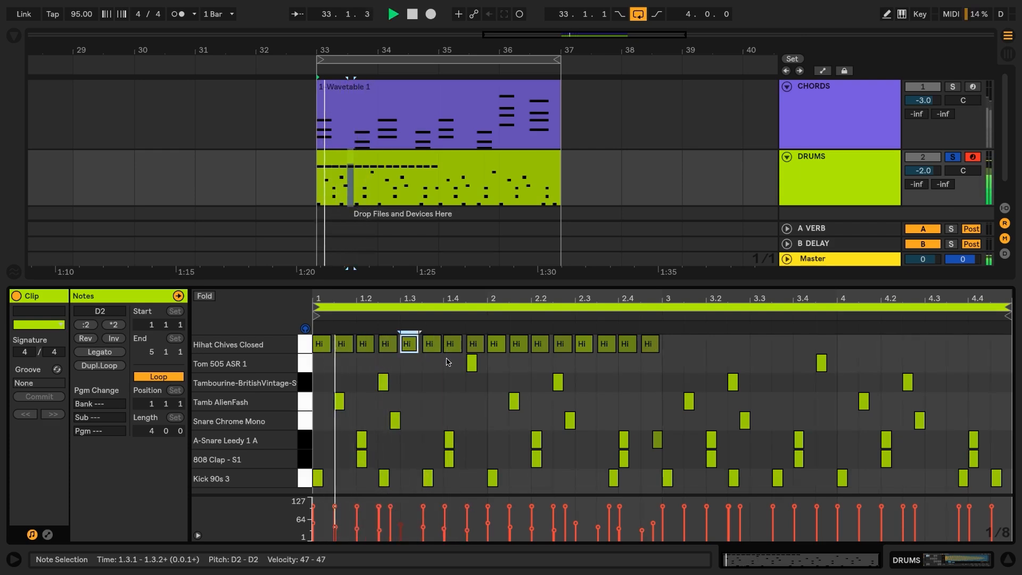
key("space")
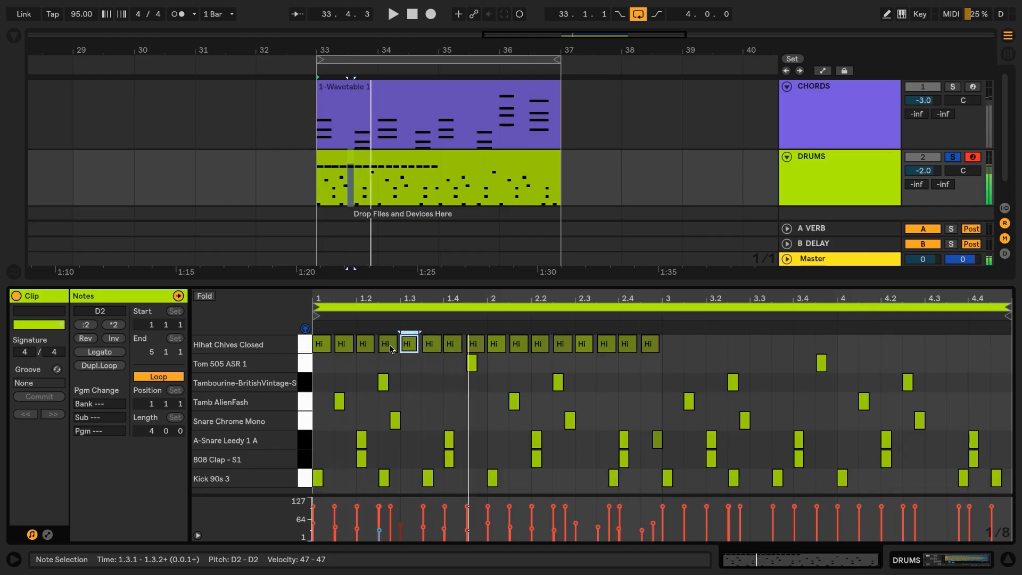
Step: Fine-tune closed hi-hat velocities around playback: 36 at 1.2.3, 33 at 1.4.3, 34 at 2.4.3 and 52 at 2.1.1
left_click(389, 343)
key("space")
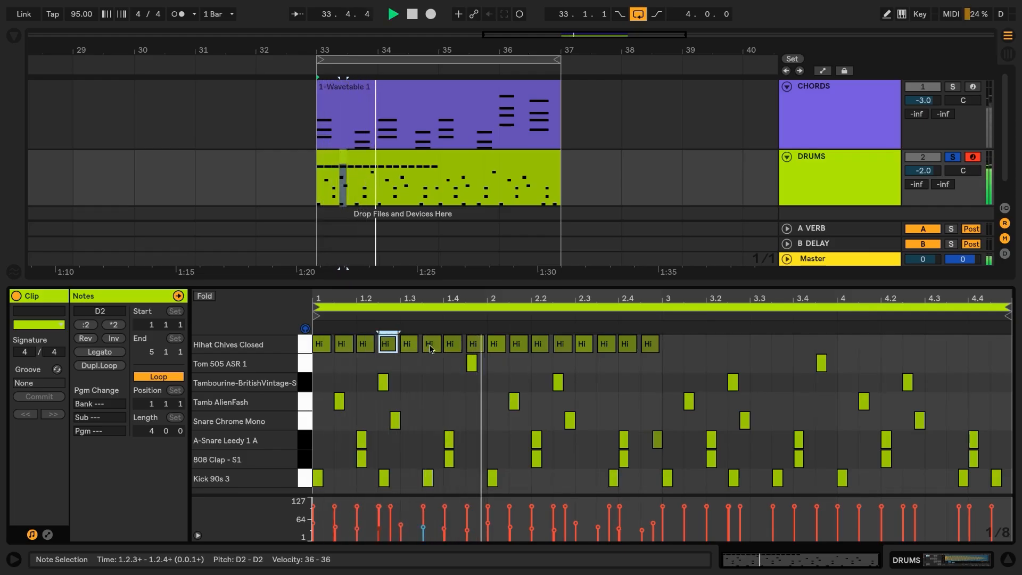
left_click(474, 343)
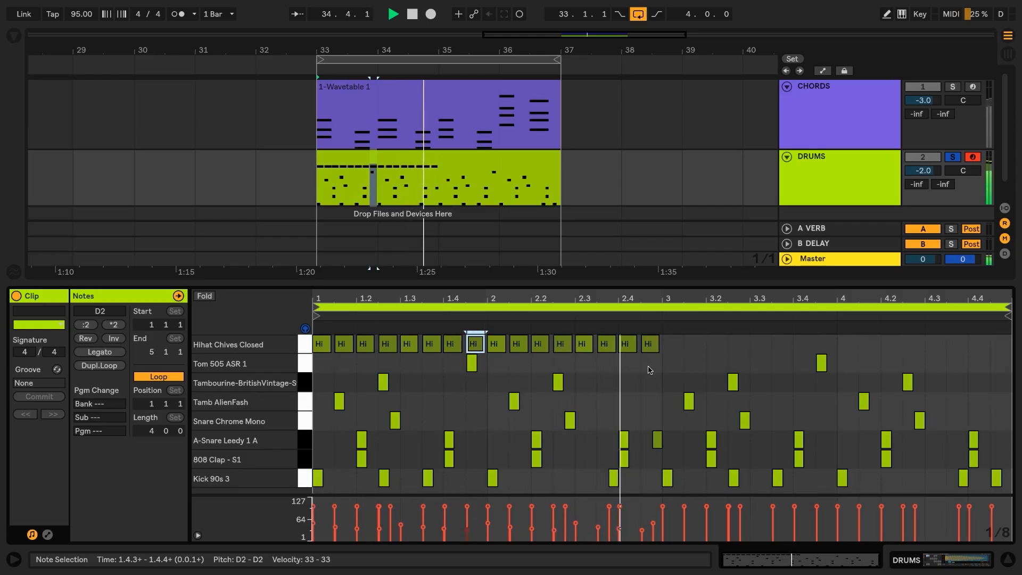
left_click(648, 343)
key("space")
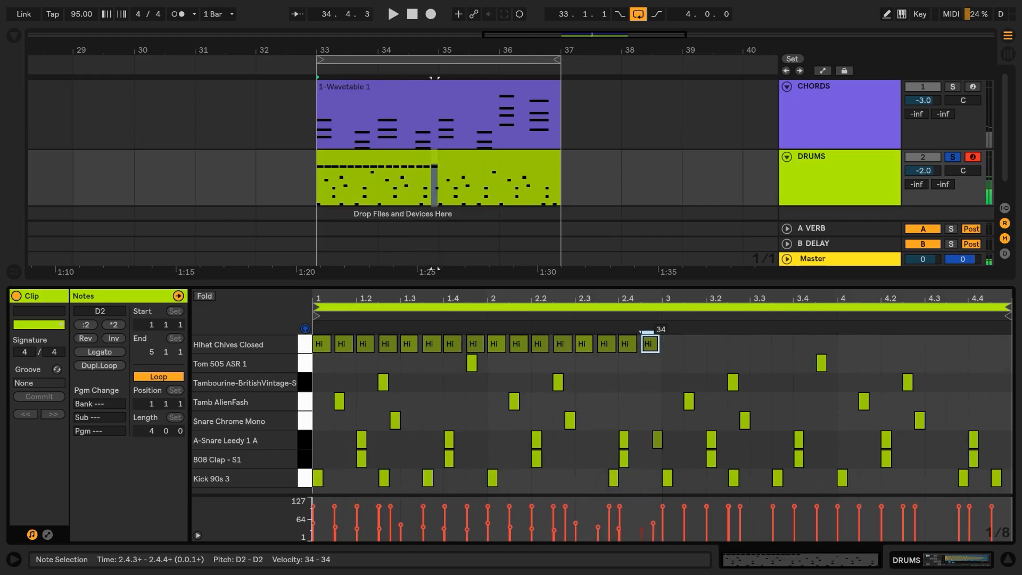
key("space")
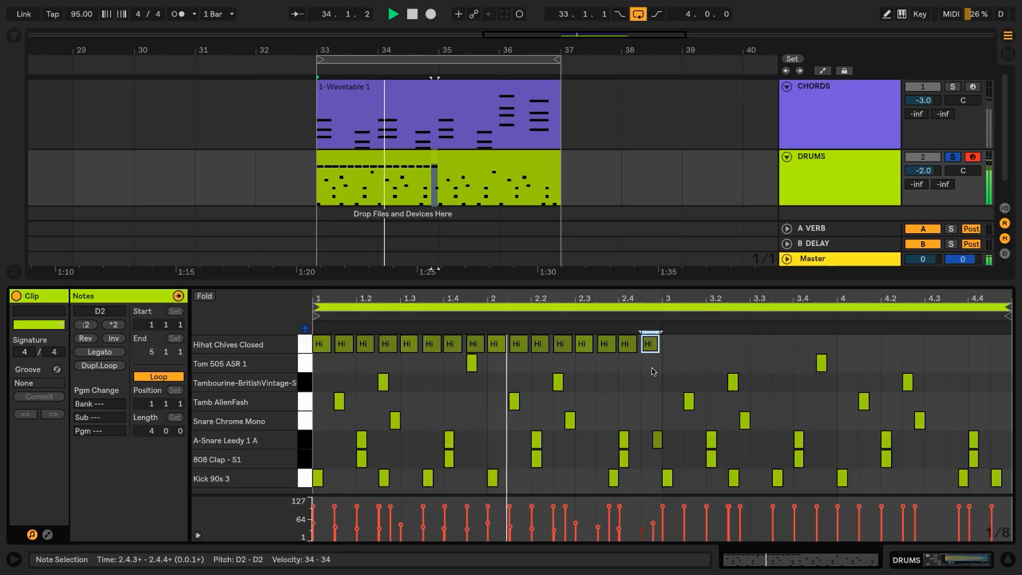
left_click(494, 344)
key("space")
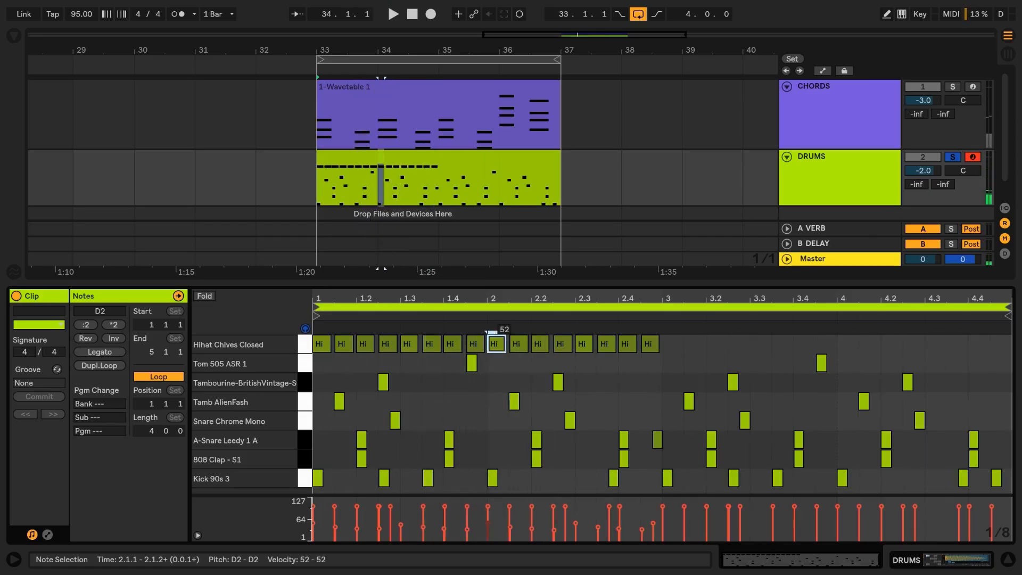
Step: Duplicate the closed hi-hats of bars 1 and 2 into bars 3 and 4
left_click_drag(664, 351, 314, 341)
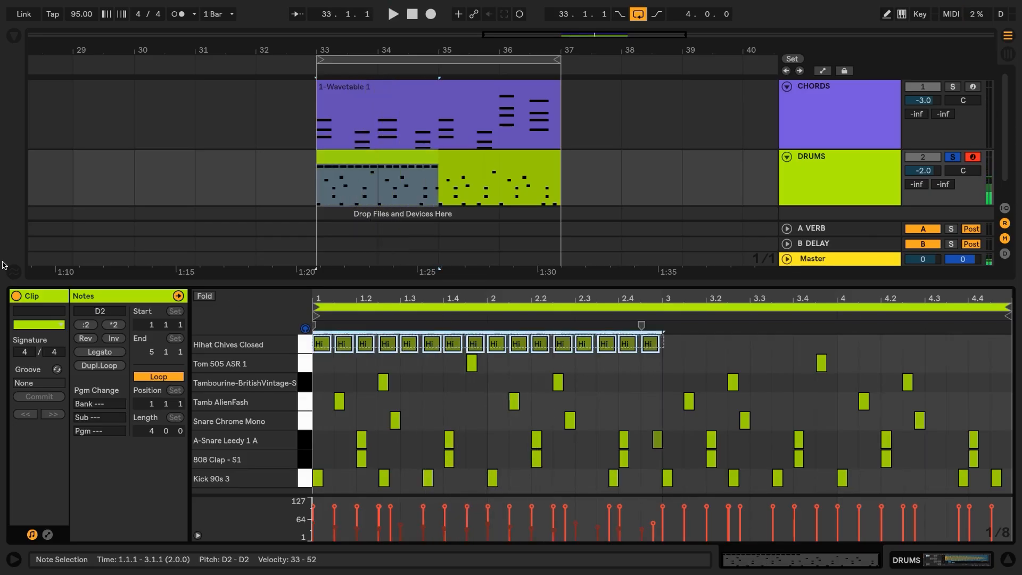
key("ctrl+d")
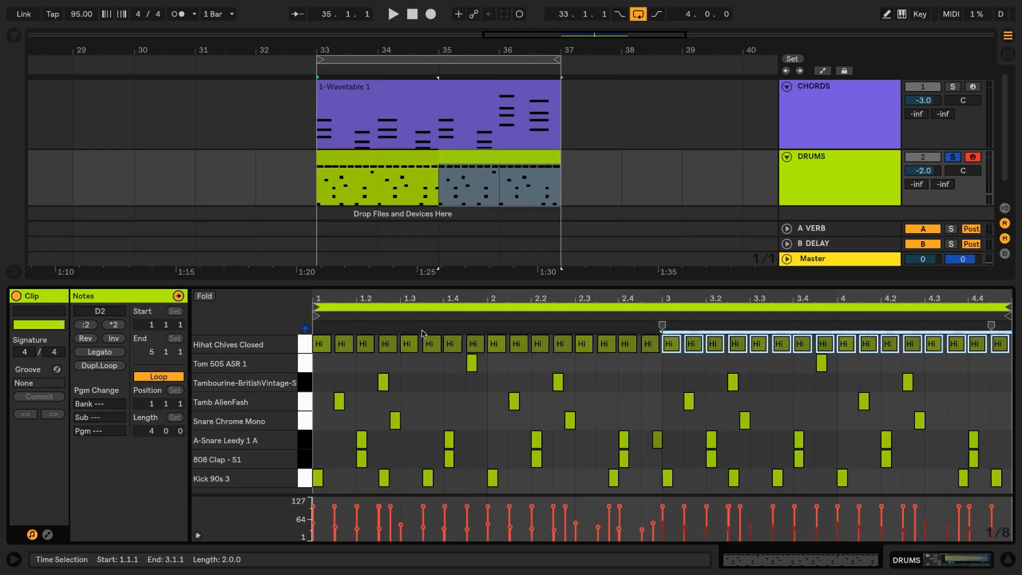
left_click(424, 377)
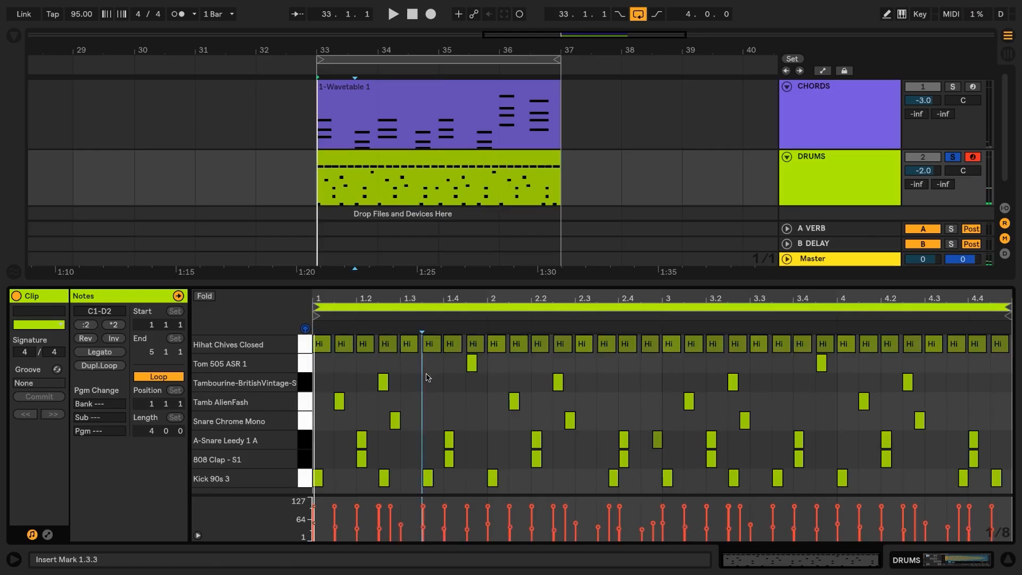
Step: Show the closed hi-hat's sampler in the Drum Rack and raise its Fade In to about 5.54 ms while auditioning
key("shift+Tab")
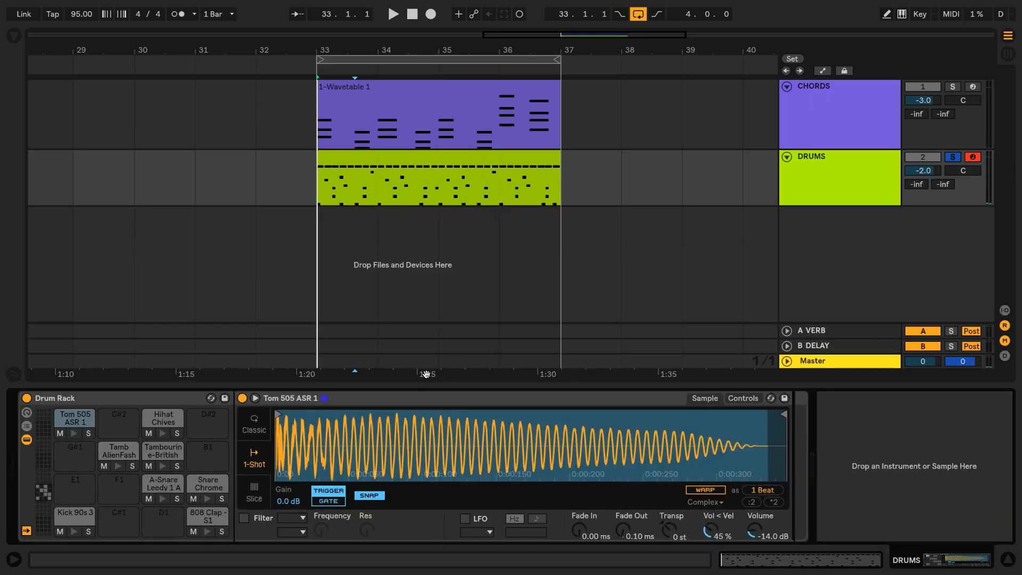
left_click(163, 418)
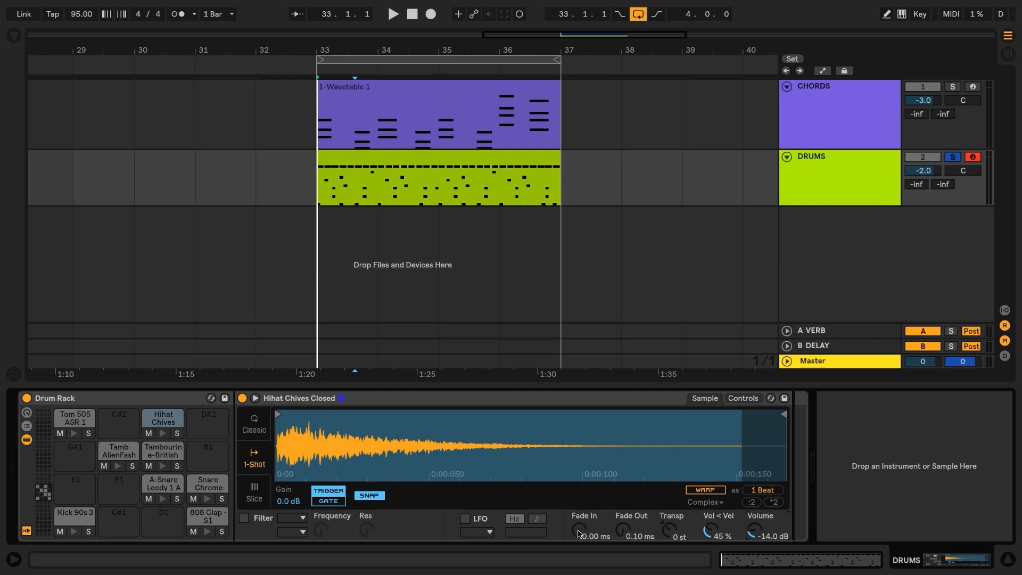
key("space")
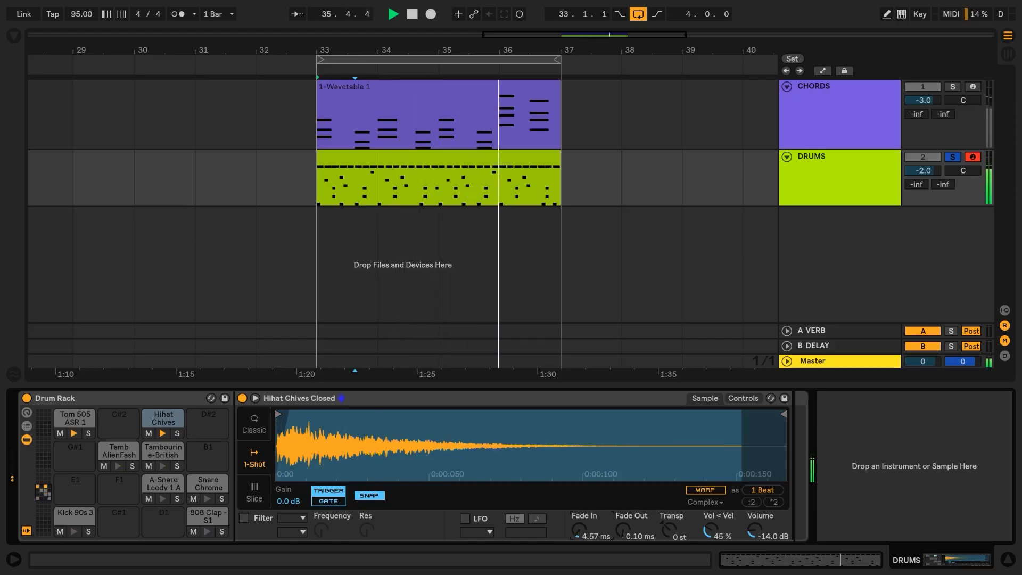
left_click_drag(575, 530, 575, 527)
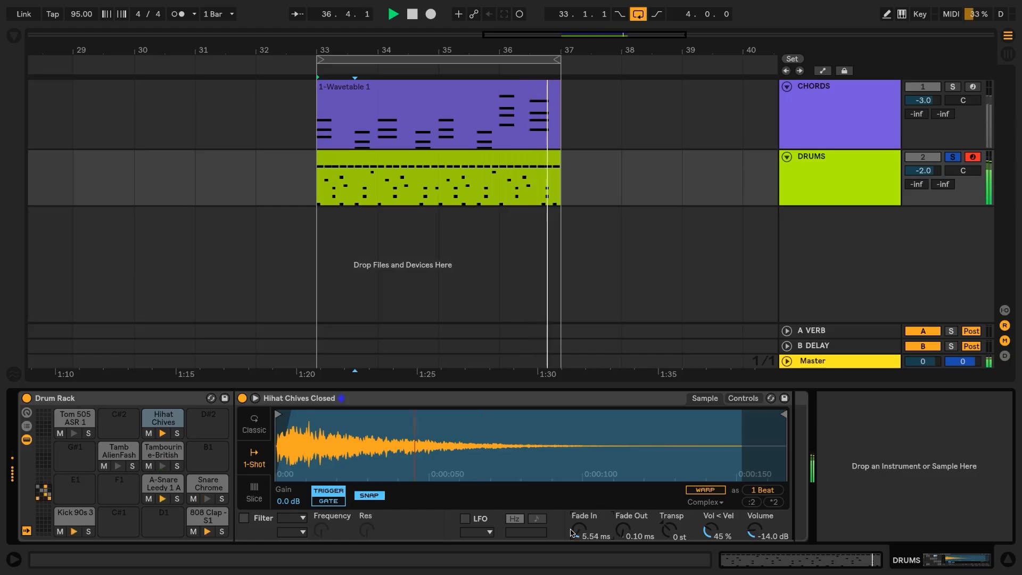
key("space")
Step: Solo the closed hi-hat pad and fine-tune its Fade In to 5.56 ms during playback
left_click(177, 433)
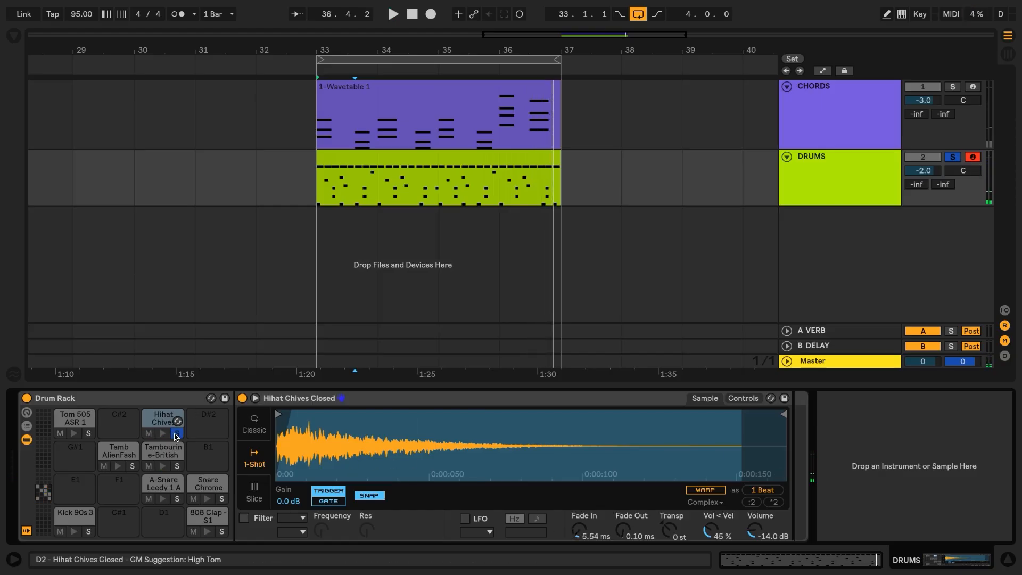
key("space")
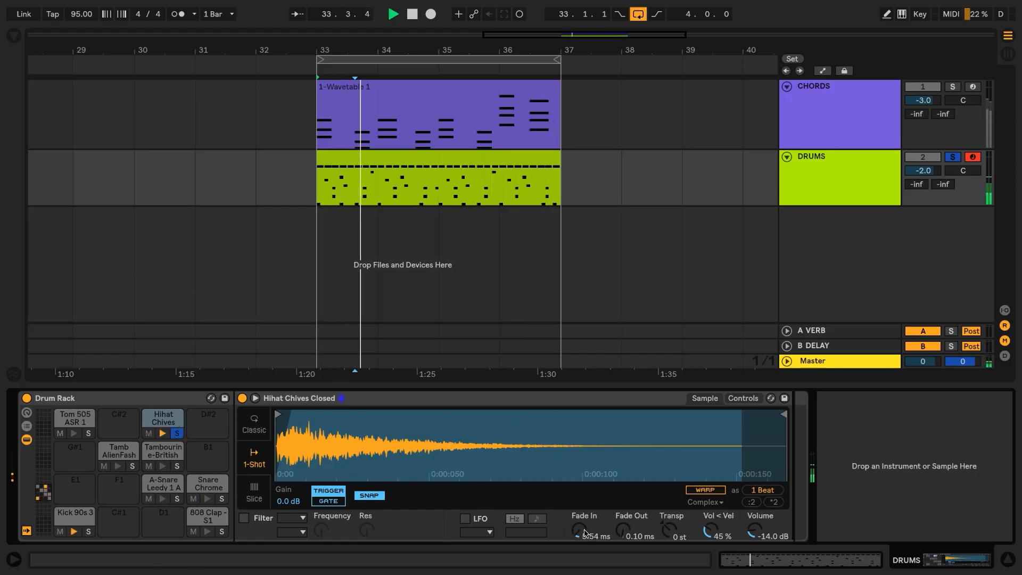
mouse_move(585, 533)
left_mouse_down()
mouse_move(585, 506)
mouse_move(581, 534)
left_mouse_up()
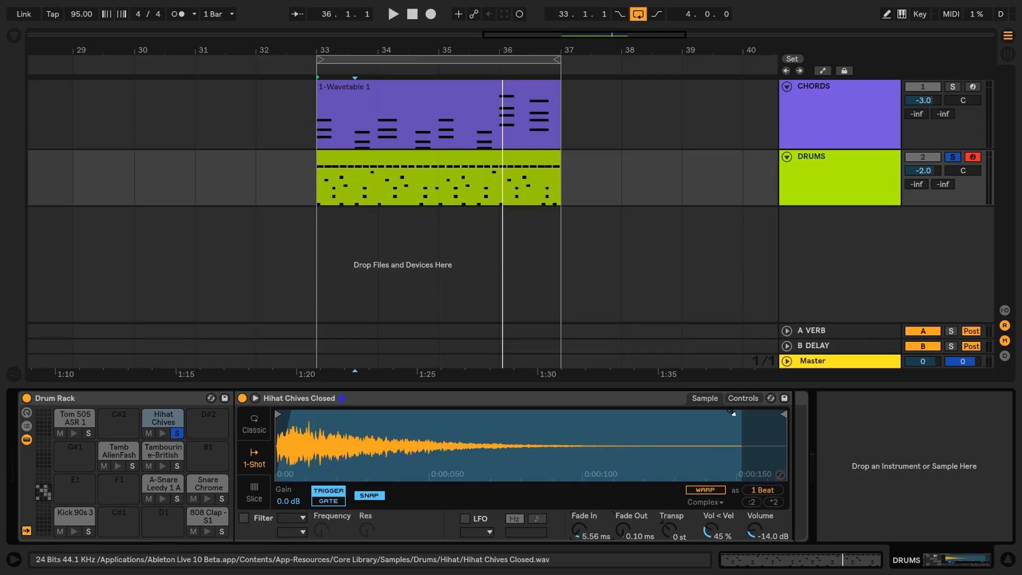
Step: Set the closed hi-hat's random panning (Ran>Pan) to 35% by ear during playback, and unsolo its pad
left_click(743, 399)
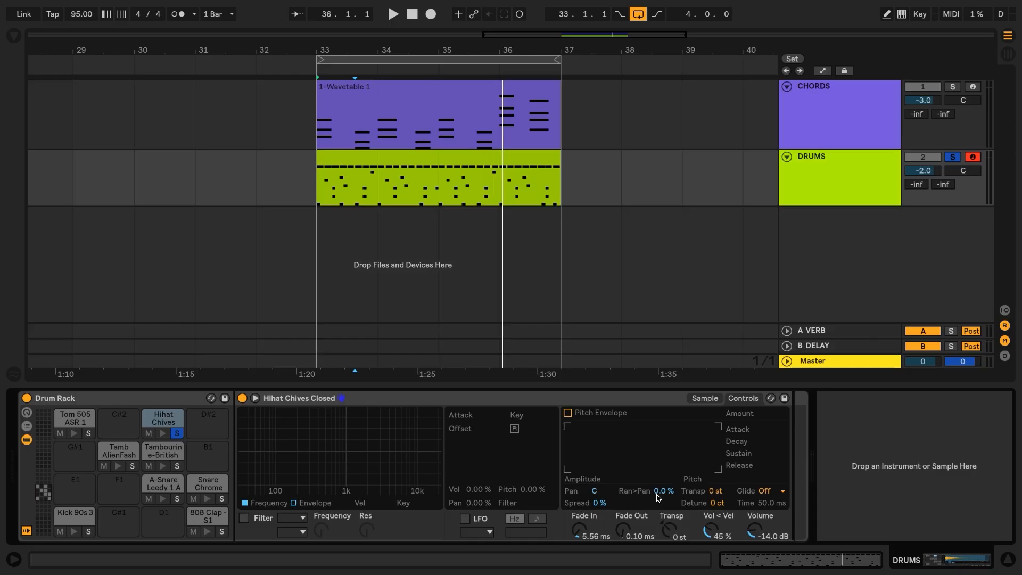
key("space")
left_click_drag(660, 492, 659, 431)
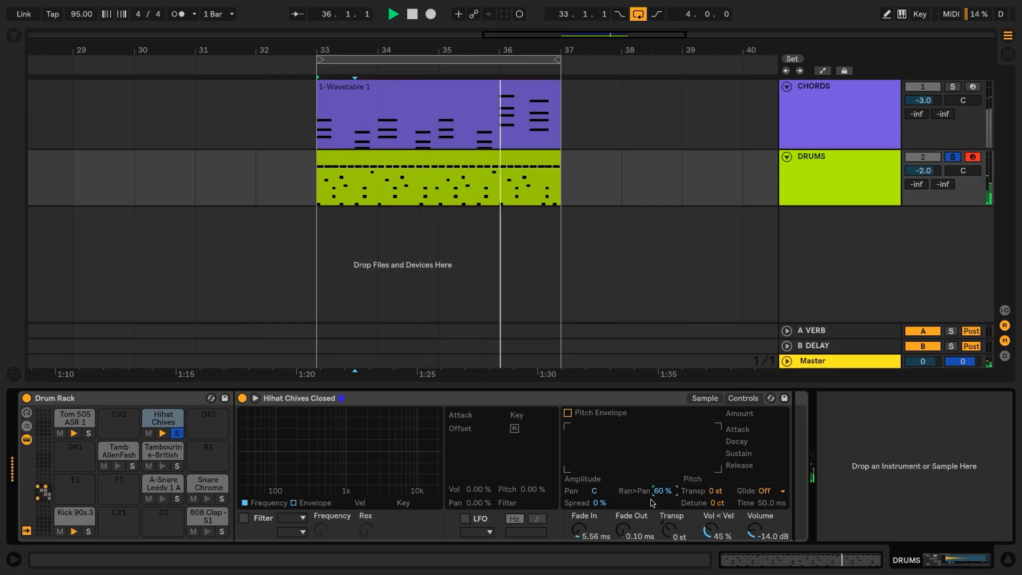
key("space")
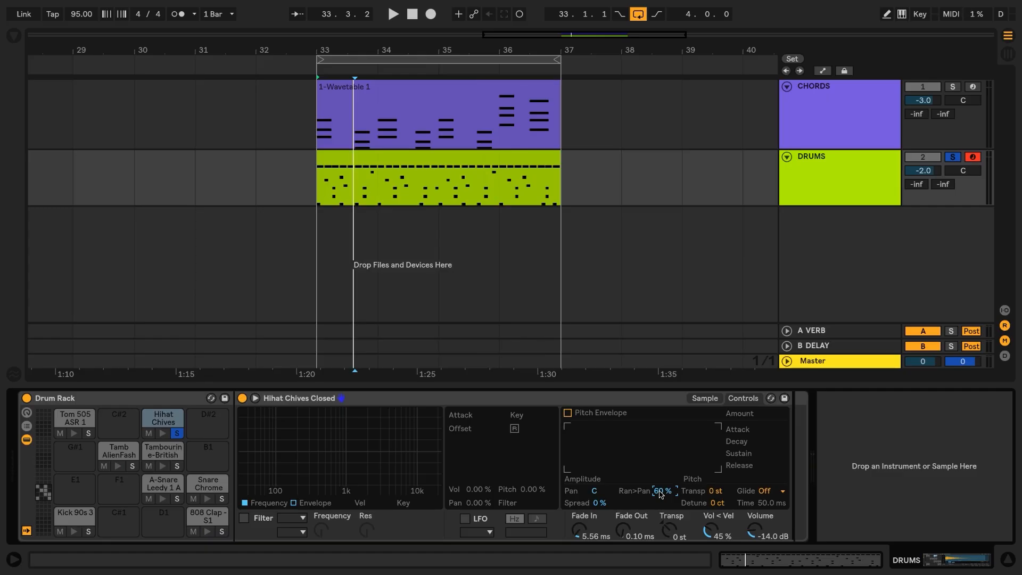
key("space")
left_click_drag(660, 495, 660, 508)
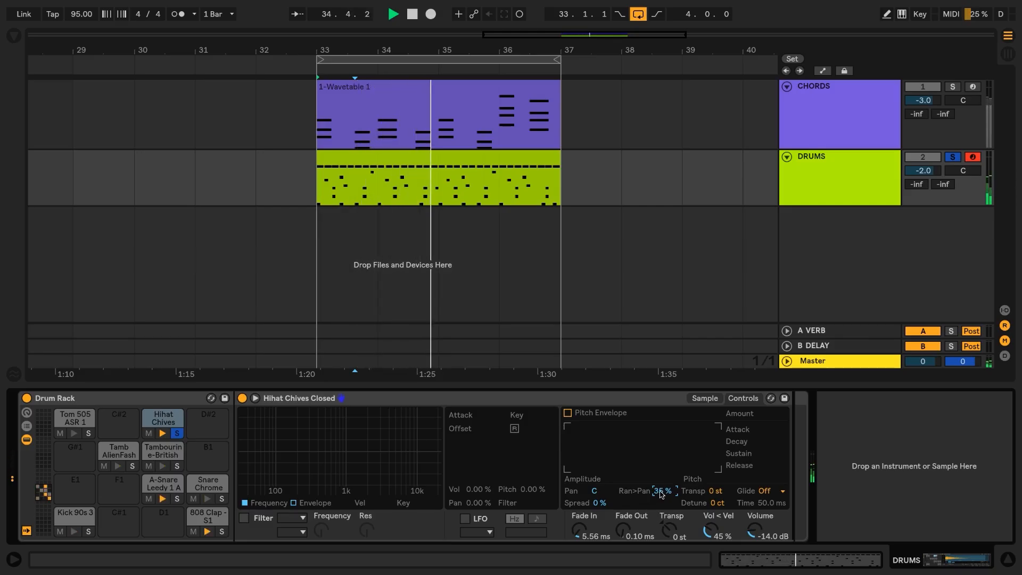
key("space")
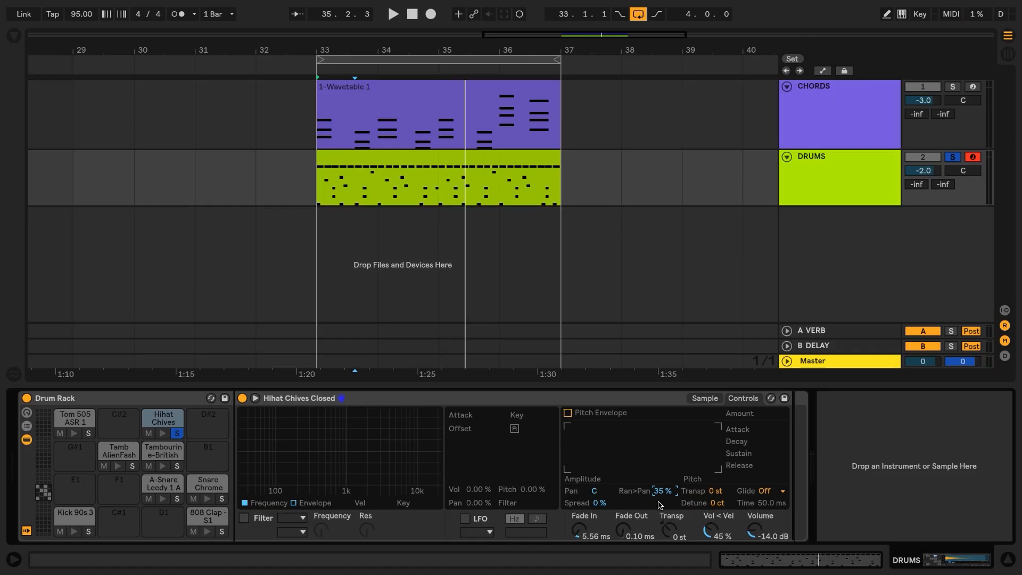
left_click(178, 433)
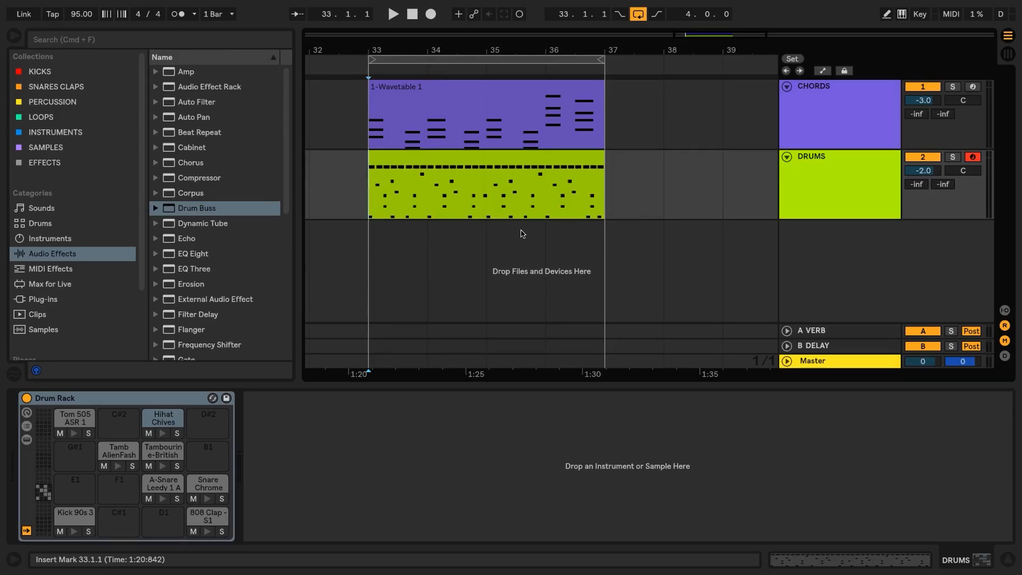
Step: Add the Drum Buss effect after the Drum Rack on the DRUMS track and set its Drive to 0%
left_click_drag(201, 213, 289, 424)
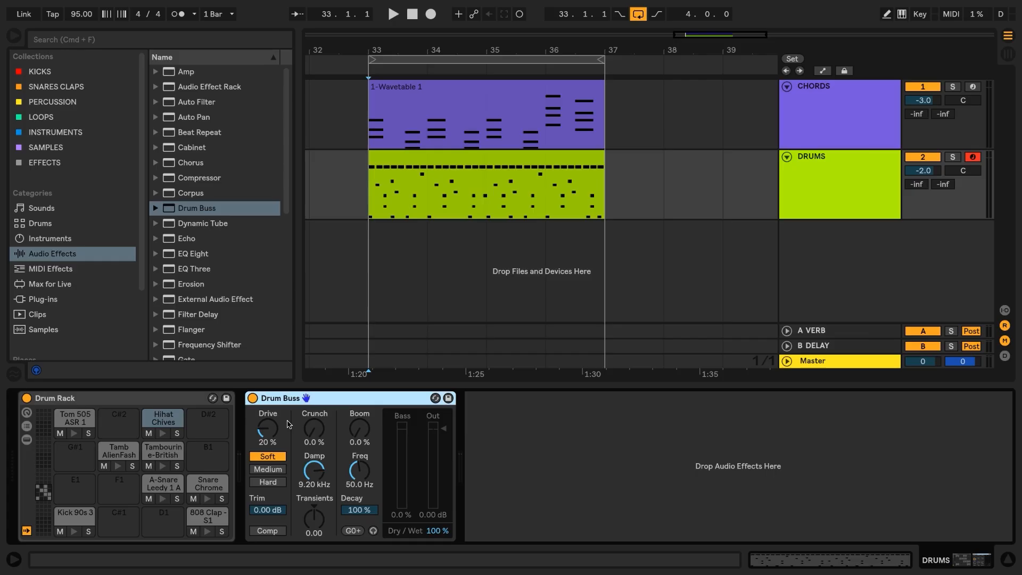
left_click_drag(288, 424, 288, 457)
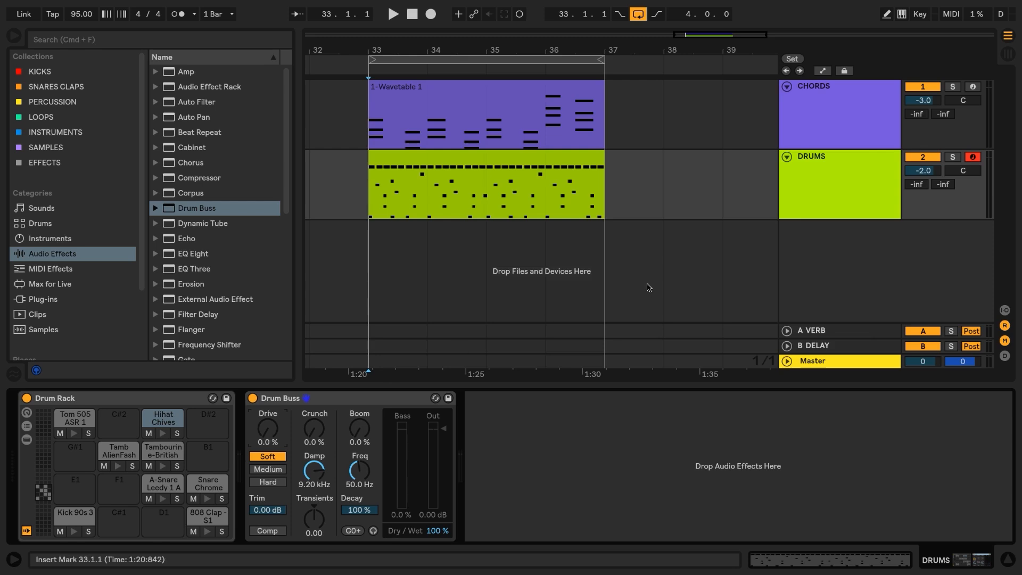
Step: Solo the DRUMS track and raise the Drum Buss Drive to 25% by ear during playback
left_click(953, 157)
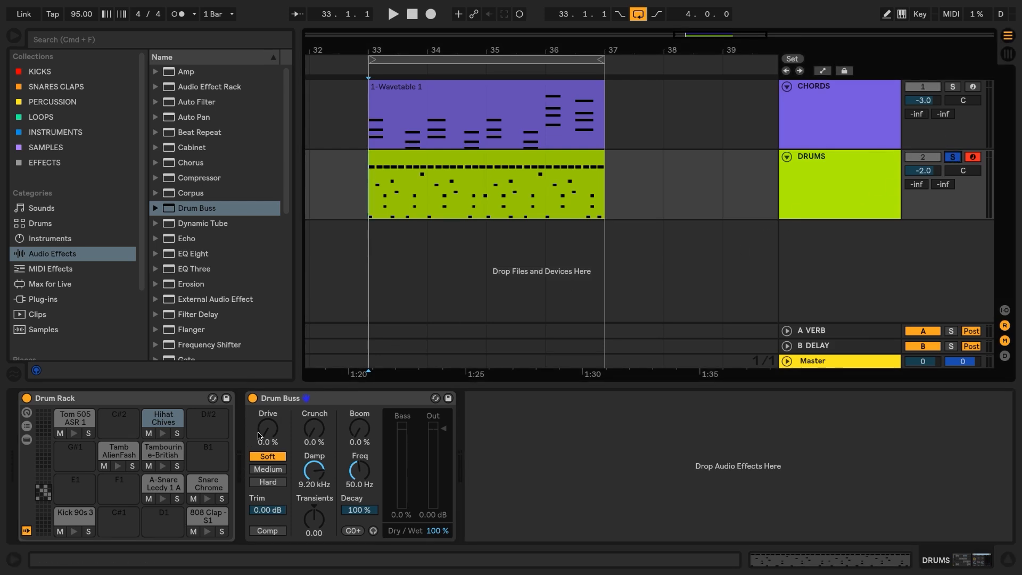
key("space")
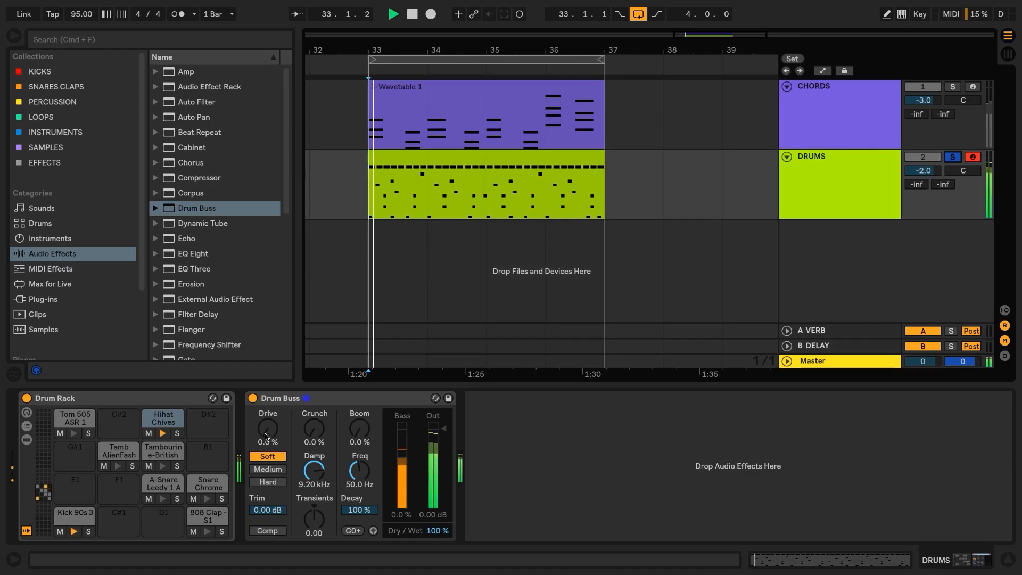
left_click_drag(265, 437, 265, 412)
key("space")
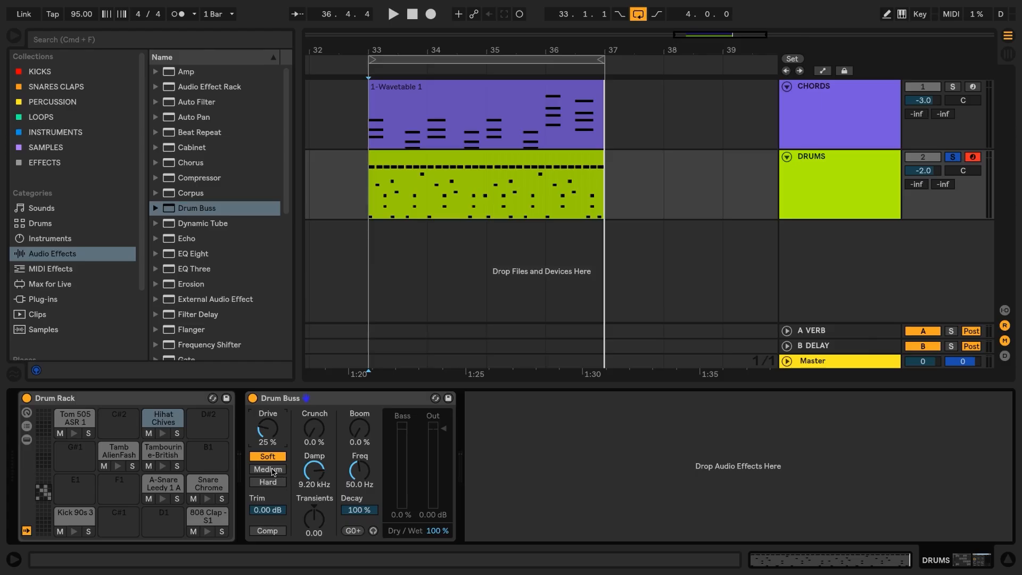
Step: Audition the Drum Buss Soft, Medium and Hard distortion types in turn, and switch back to Soft
key("space")
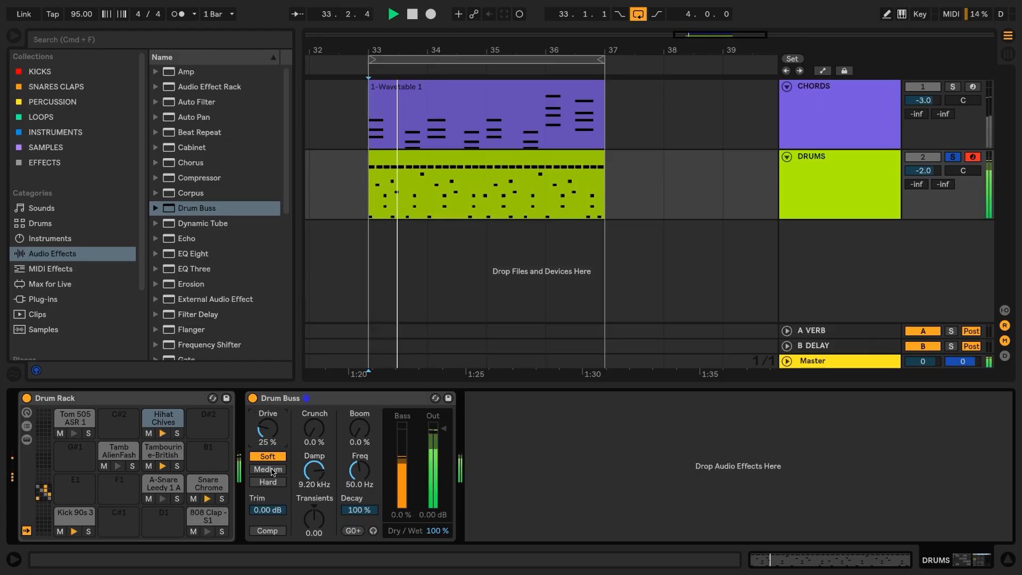
key("space")
left_click(268, 469)
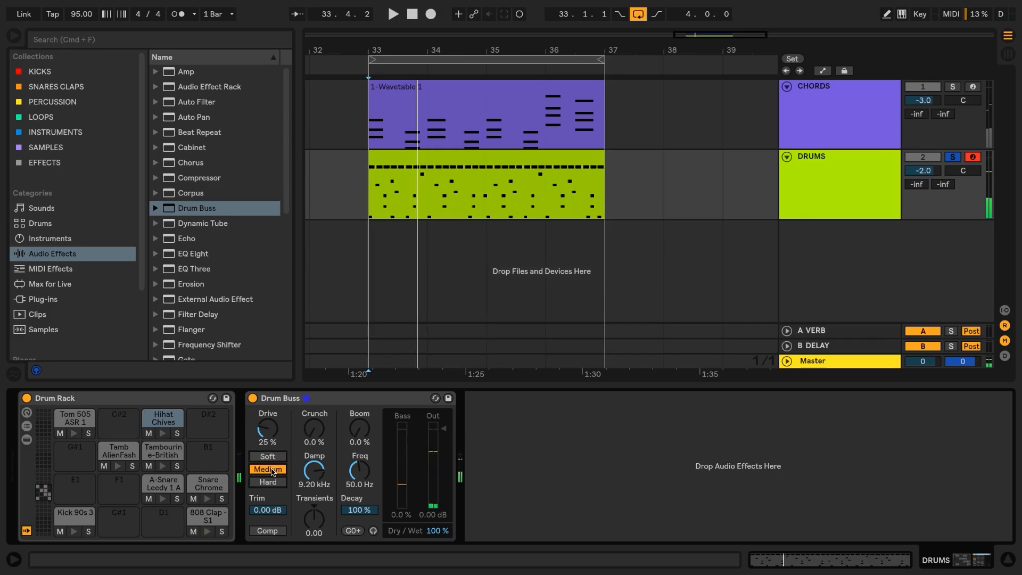
key("space")
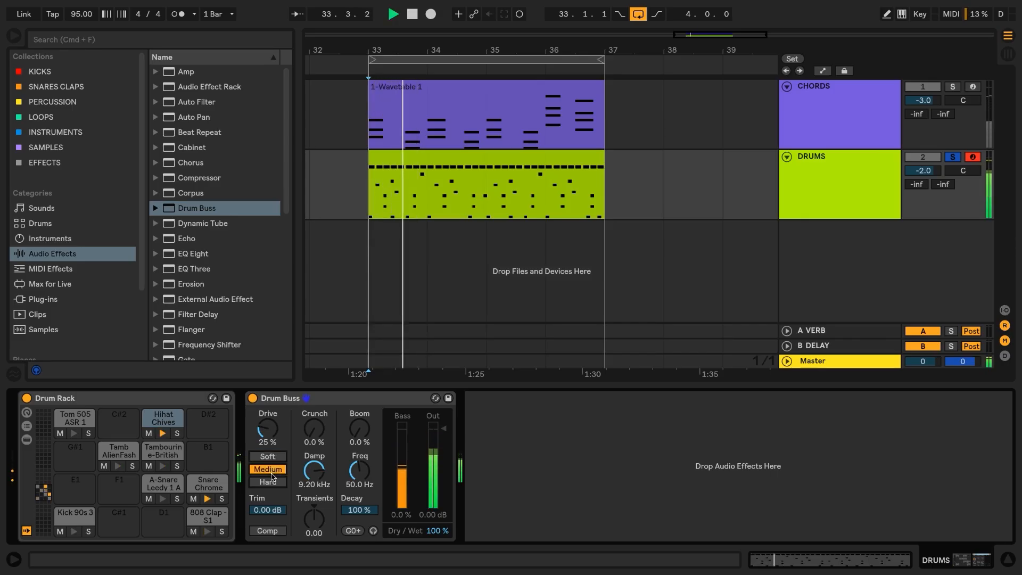
key("space")
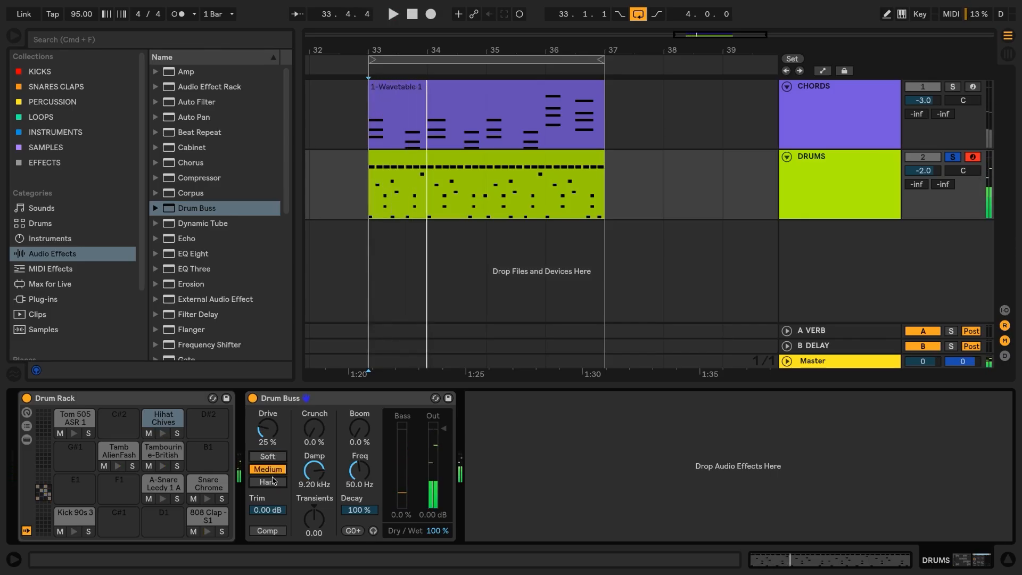
left_click(273, 482)
key("space")
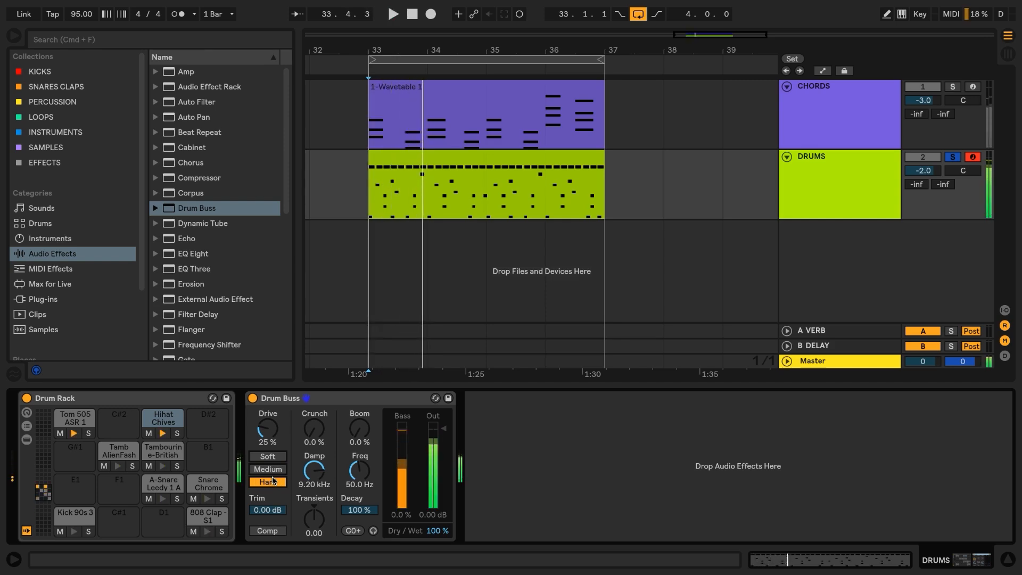
key("space")
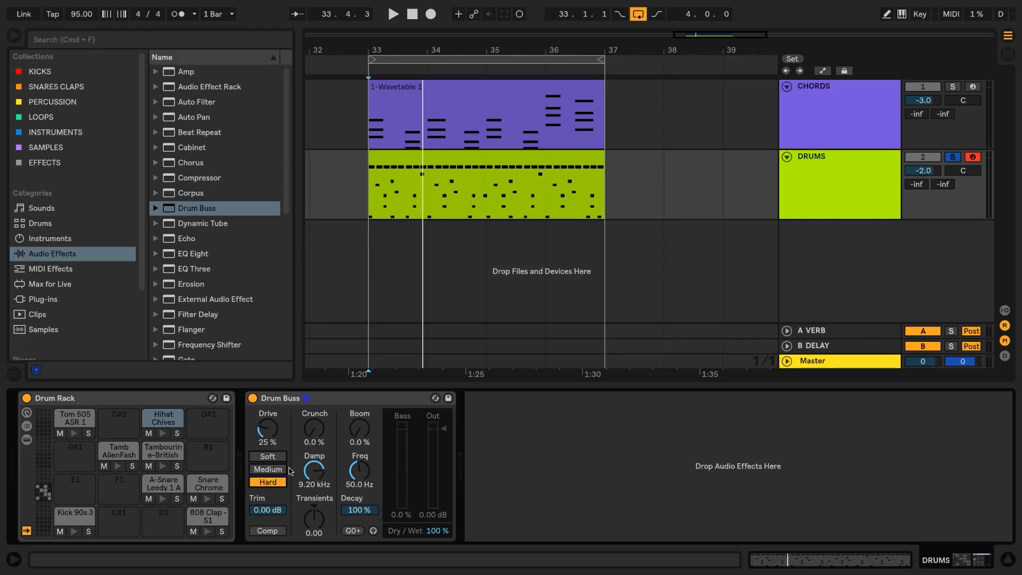
left_click(279, 458)
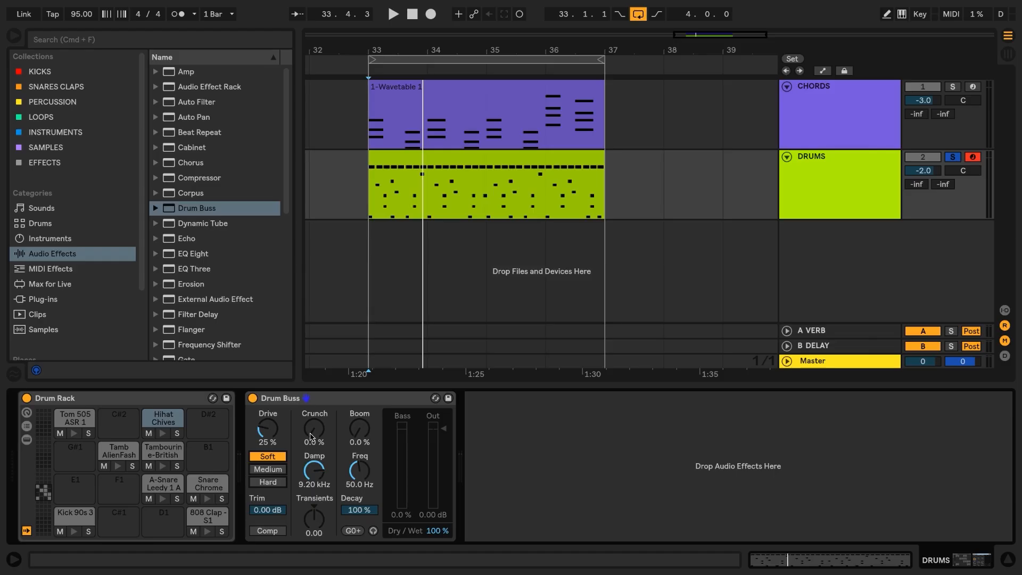
Step: Set the Drum Buss Crunch to 20% and Damp to 10.5 kHz by ear during playback
key("space")
mouse_move(311, 434)
left_mouse_down()
mouse_move(311, 395)
mouse_move(311, 434)
left_mouse_up()
key("space")
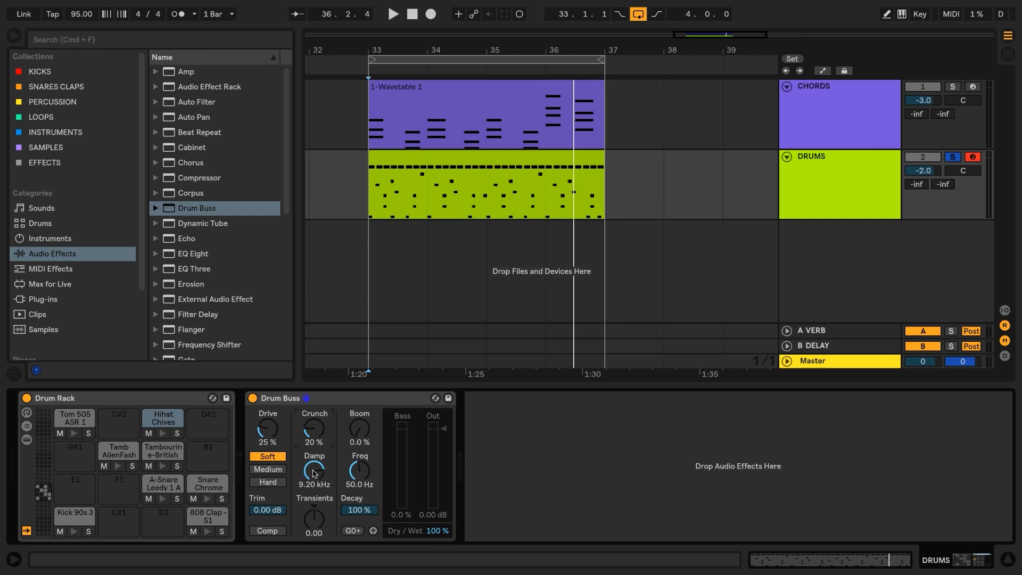
key("space")
mouse_move(313, 473)
left_mouse_down()
mouse_move(313, 514)
mouse_move(313, 484)
mouse_move(327, 481)
left_mouse_up()
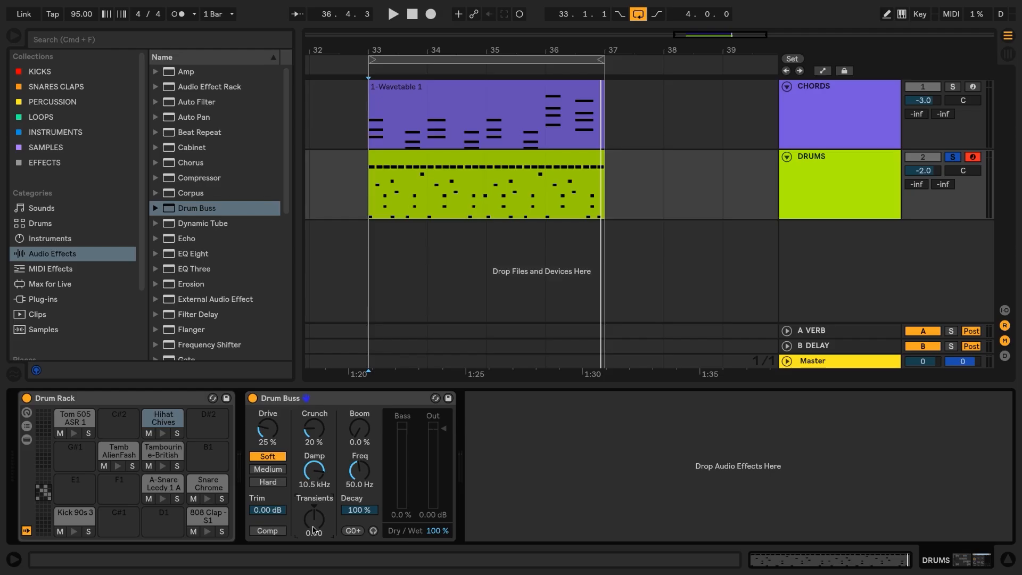
Step: Lower the Drum Buss Transients to -0.24 while auditioning the drums
mouse_move(313, 530)
left_mouse_down()
mouse_move(313, 512)
mouse_move(314, 570)
mouse_move(314, 525)
left_mouse_up()
key("space")
key("space")
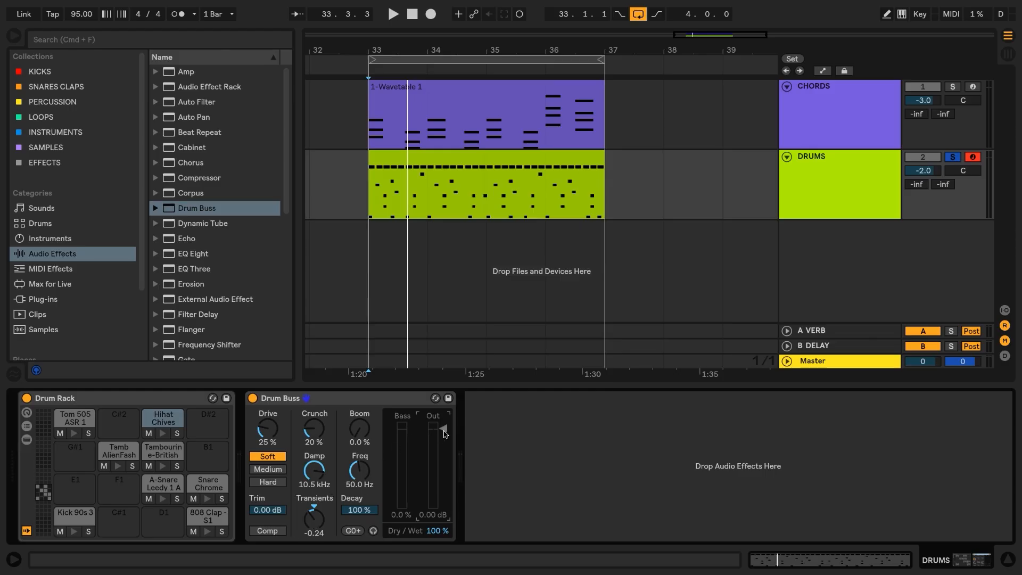
Step: Set the Drum Buss output gain to -3 dB and its Dry/Wet mix to 80% while listening
type("-3")
key("Return")
key("space")
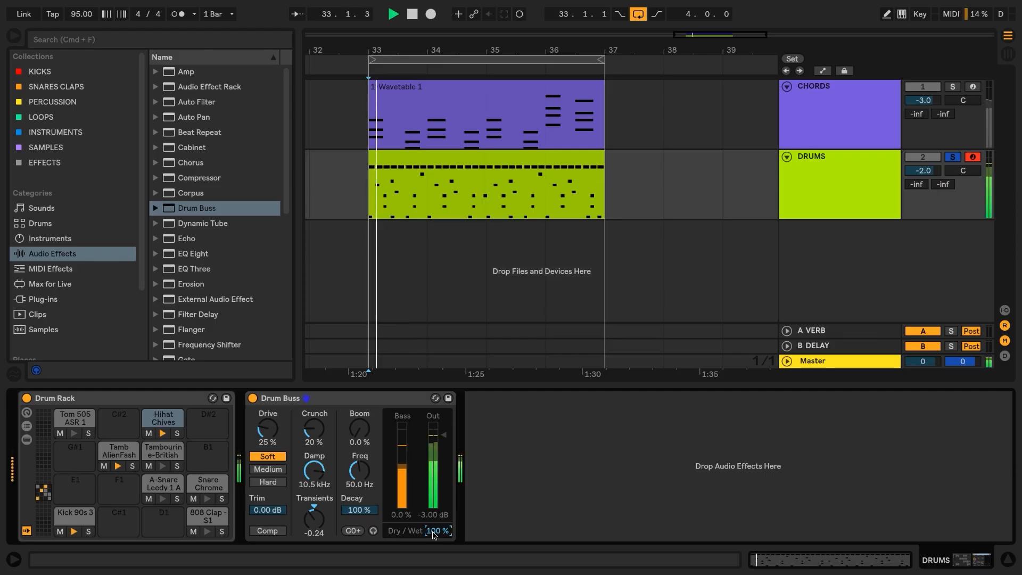
mouse_move(435, 534)
left_mouse_down()
mouse_move(435, 574)
mouse_move(434, 536)
left_mouse_up()
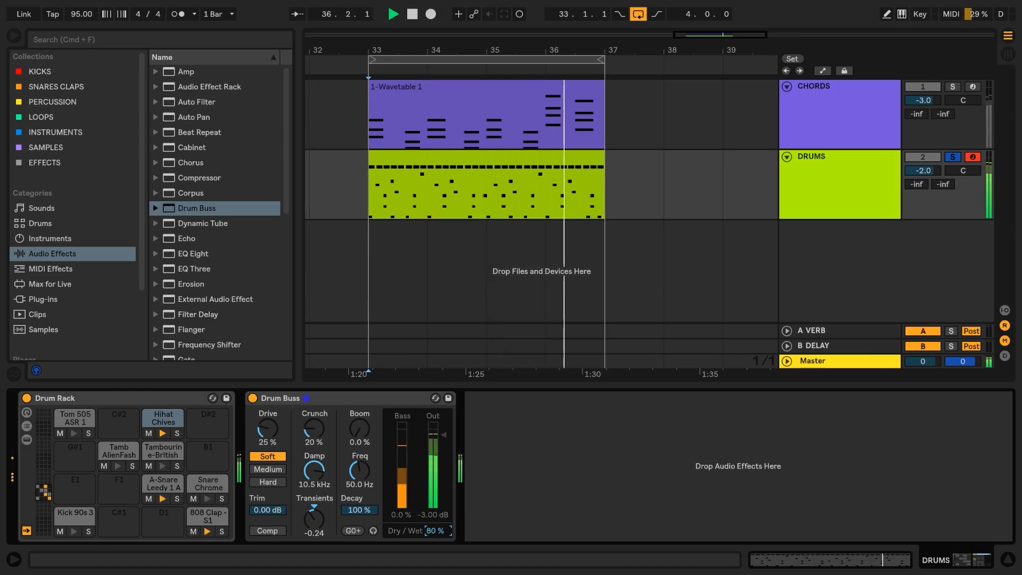
key("space")
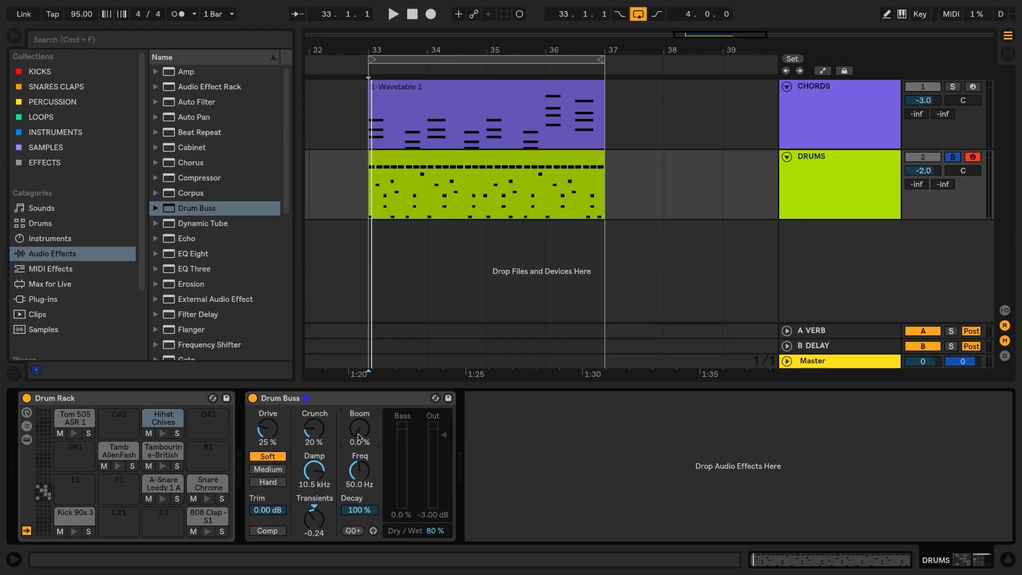
Step: Raise the Drum Buss Boom to 89% and tune its Freq to 50.6 Hz during playback
key("space")
left_click_drag(358, 438, 358, 372)
key("space")
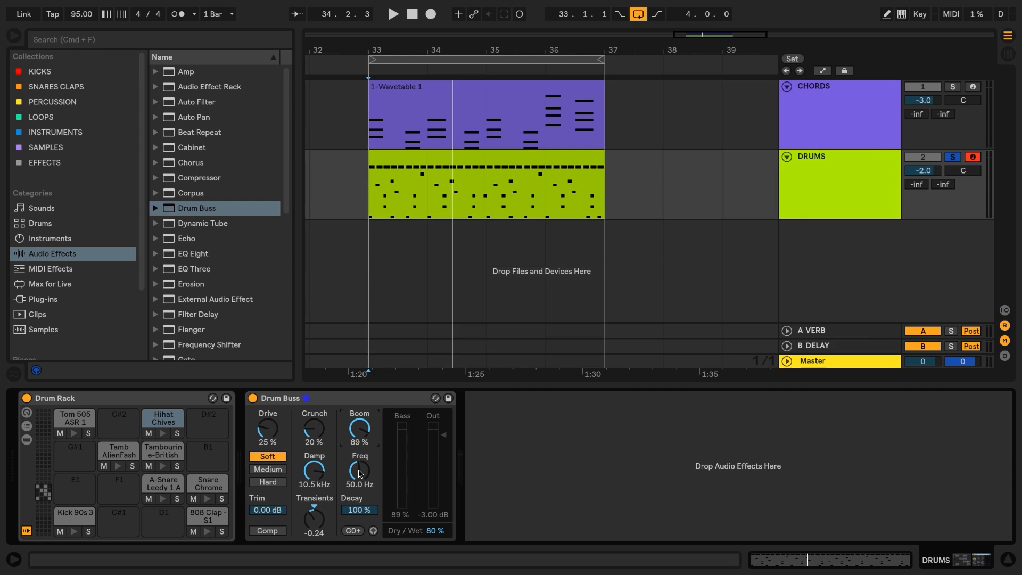
key("space")
left_click_drag(360, 473, 361, 477)
key("space")
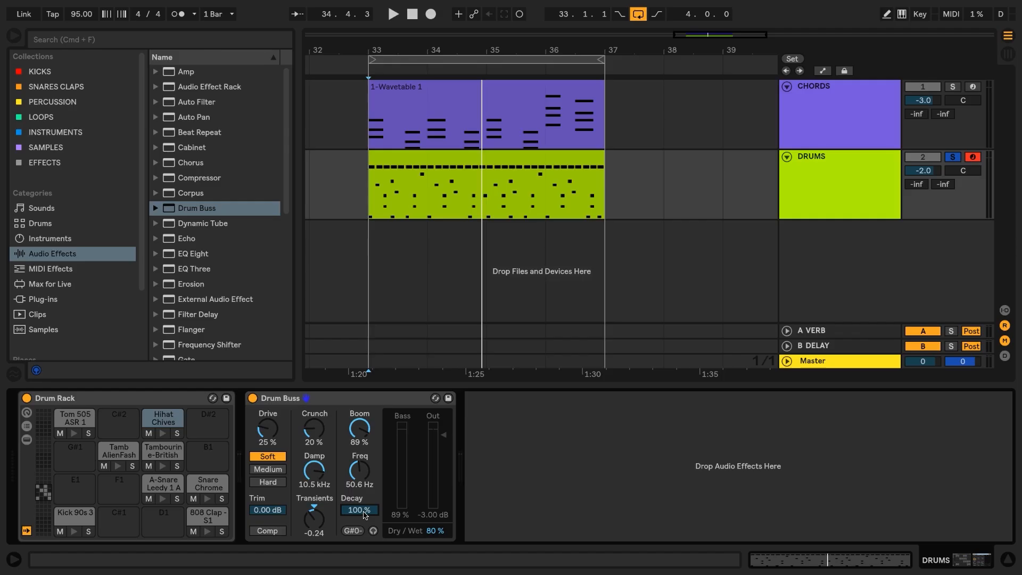
Step: Audition different Boom Decay amounts during playback and return the Decay to 100%
key("space")
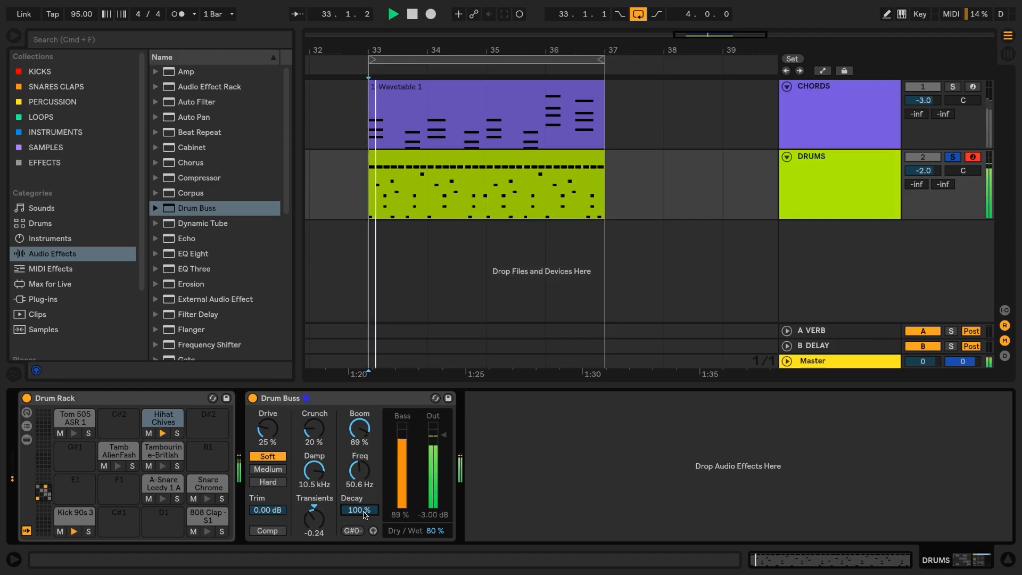
mouse_move(363, 512)
left_mouse_down()
mouse_move(363, 543)
mouse_move(365, 507)
left_mouse_up()
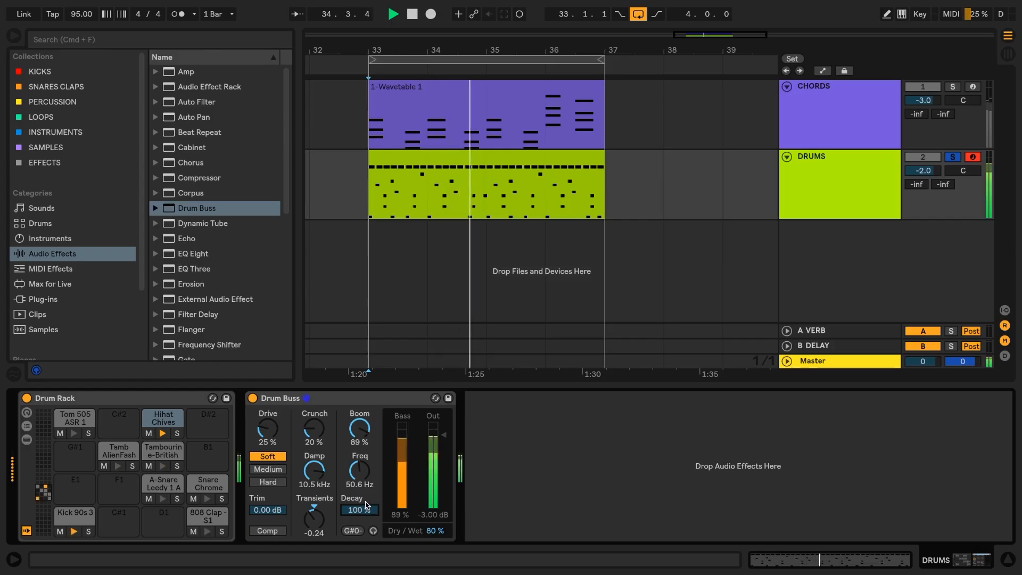
key("space")
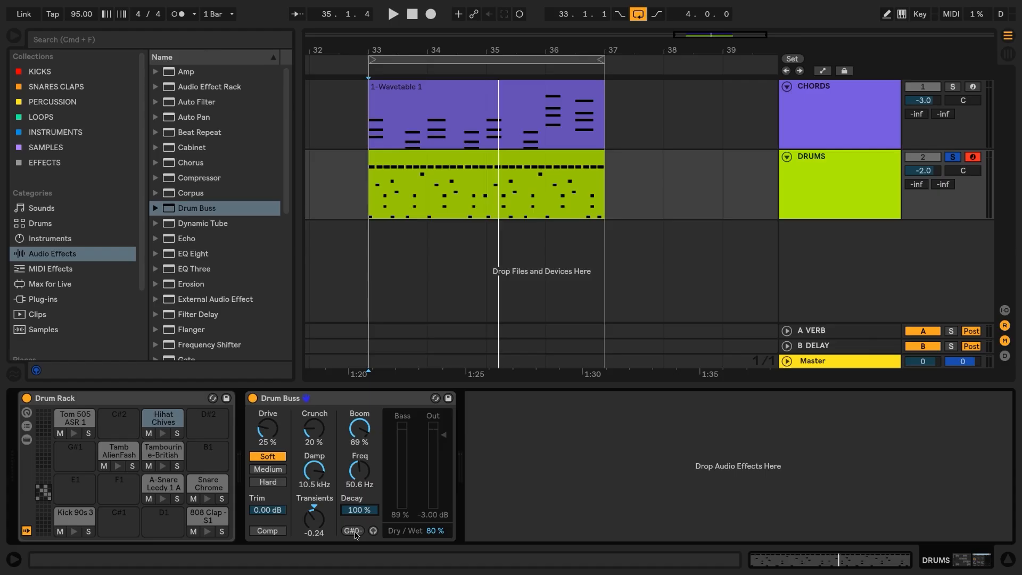
Step: Snap the Boom frequency to the nearest note, G#0, and reset the Boom amount to 0%
left_click(354, 531)
left_click(356, 424)
key("Delete")
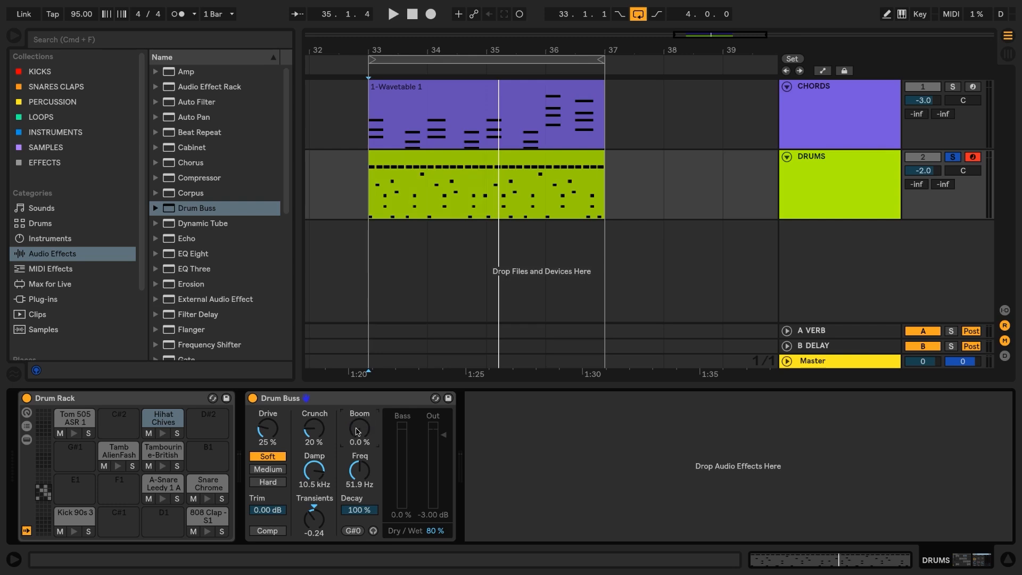
Step: Set the Drum Buss Trim to -2 dB and enable its compressor during playback
left_click(282, 512)
type("-2")
key("Return")
key("space")
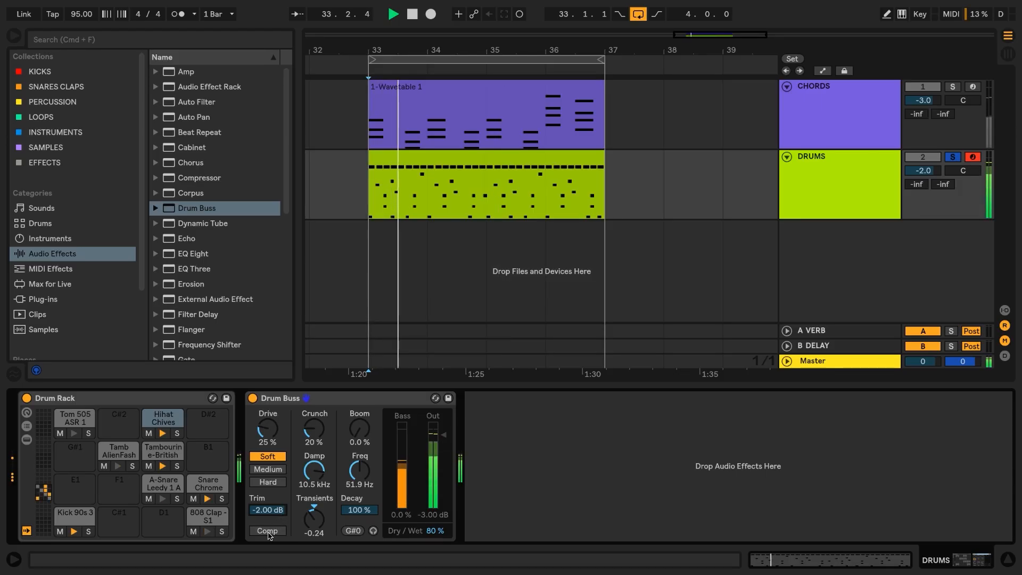
left_click(269, 534)
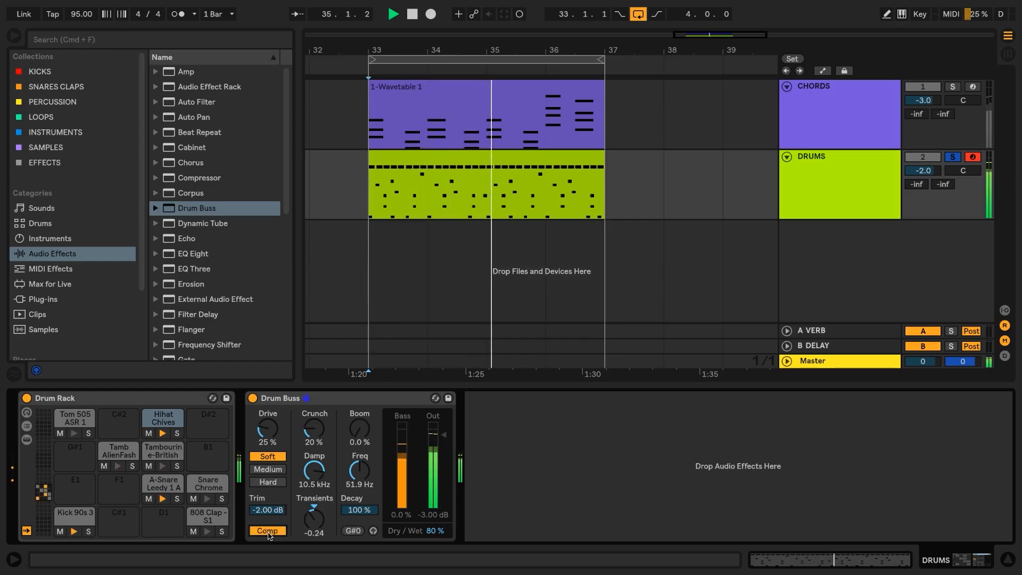
key("space")
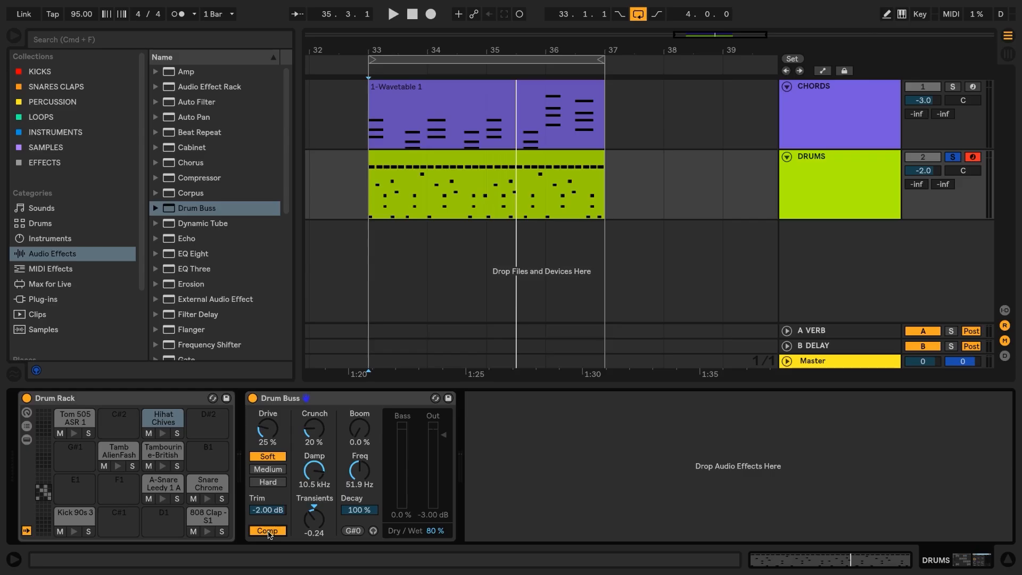
Step: Unfold the DRUMS chains in Session View, widening all eight mixer columns and hiding the return tracks
key("Tab")
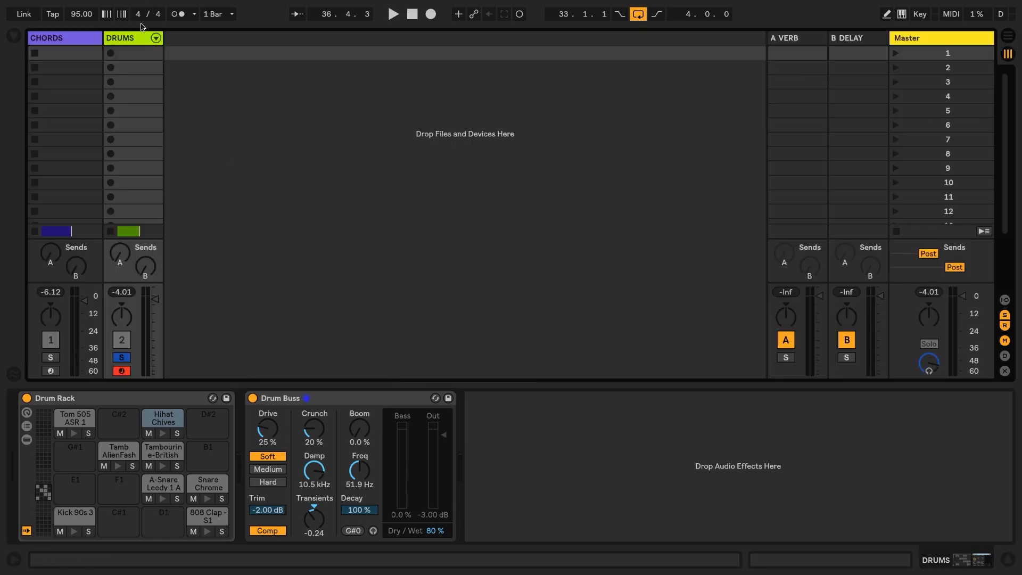
left_click(155, 38)
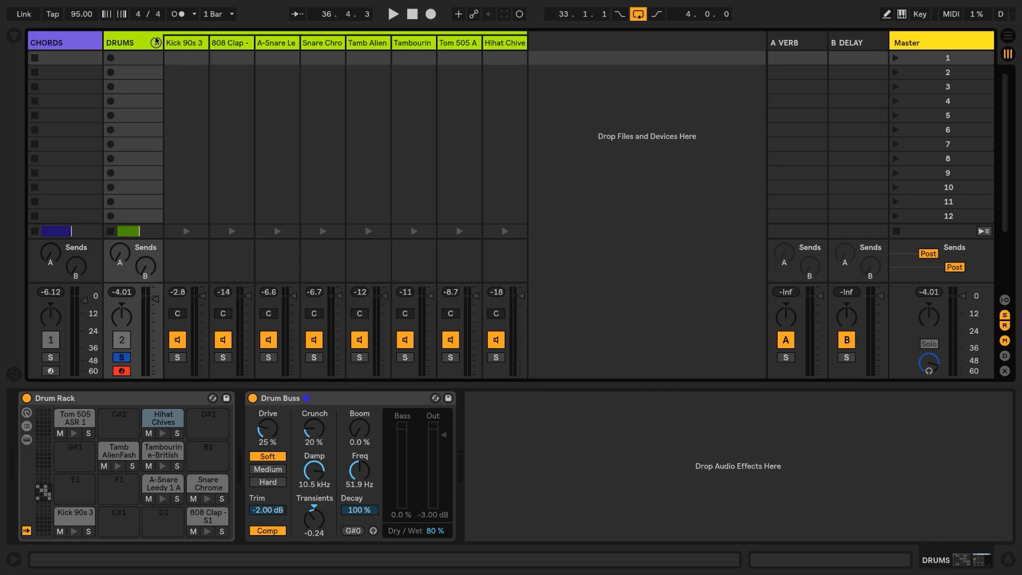
left_click(176, 42)
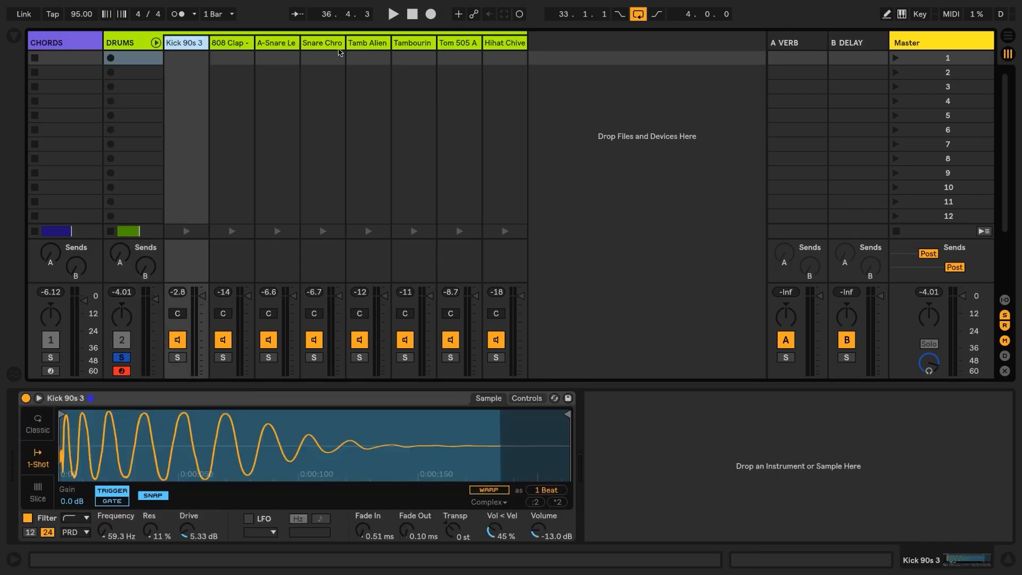
left_click(503, 44)
left_click_drag(527, 47, 554, 53)
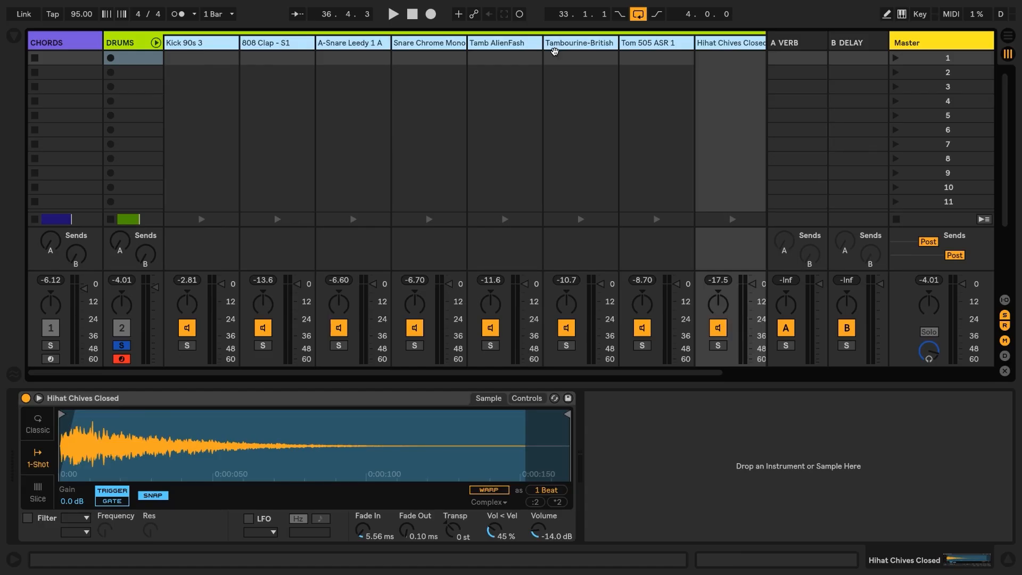
key("ctrl+alt+r")
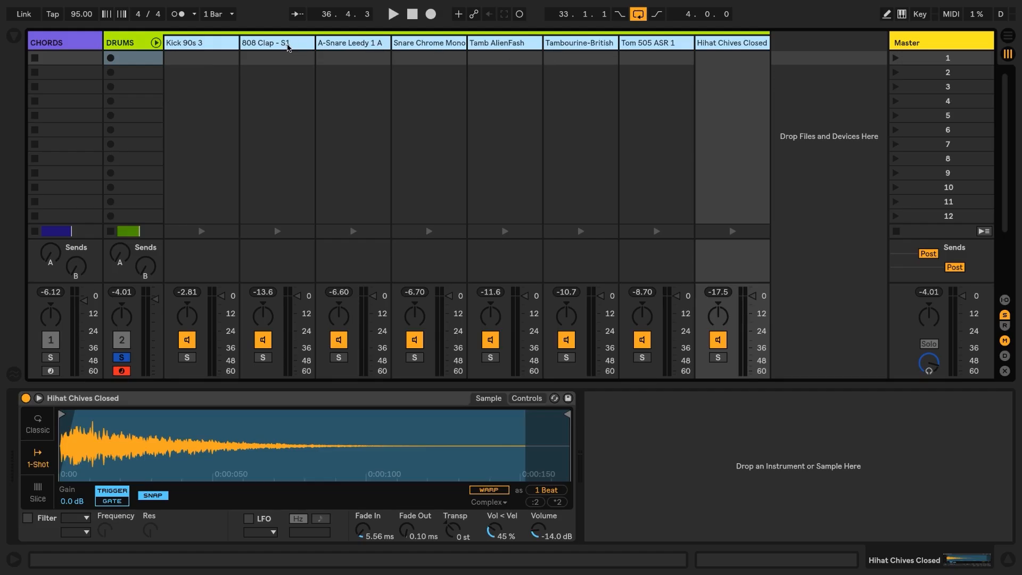
Step: Lower the 808 Clap chain's volume to -8 dB during playback, then stop
left_click(287, 45)
left_click(299, 300)
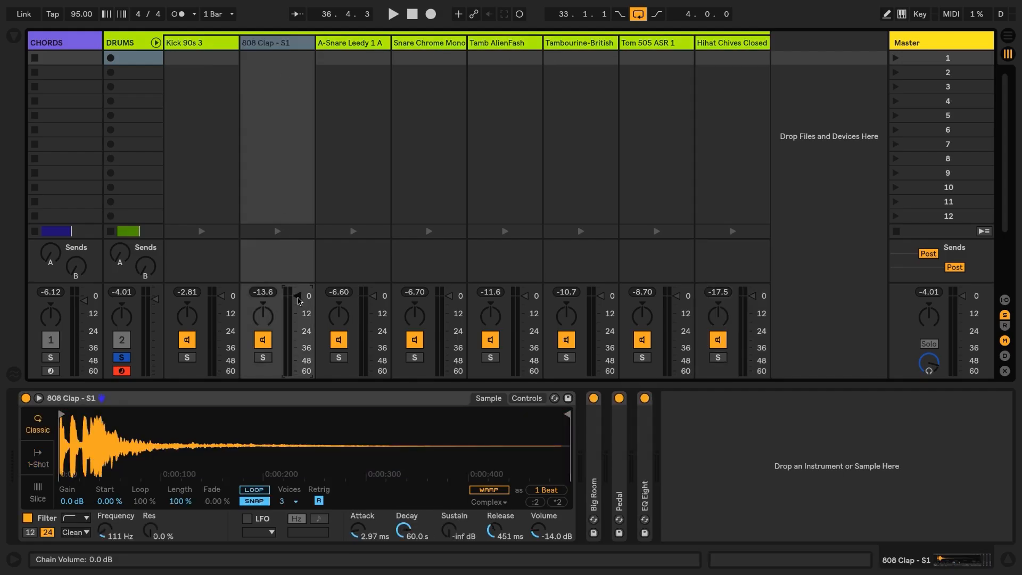
key("space")
key("Down")
key("Down")
key("Down")
key("Down")
key("Down")
key("Down")
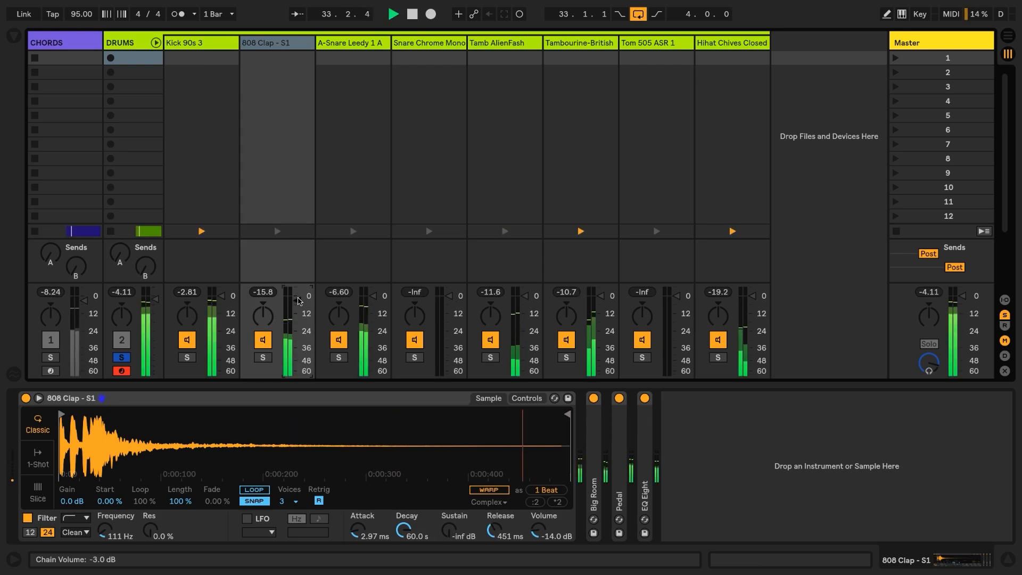
key("Down")
key("Down")
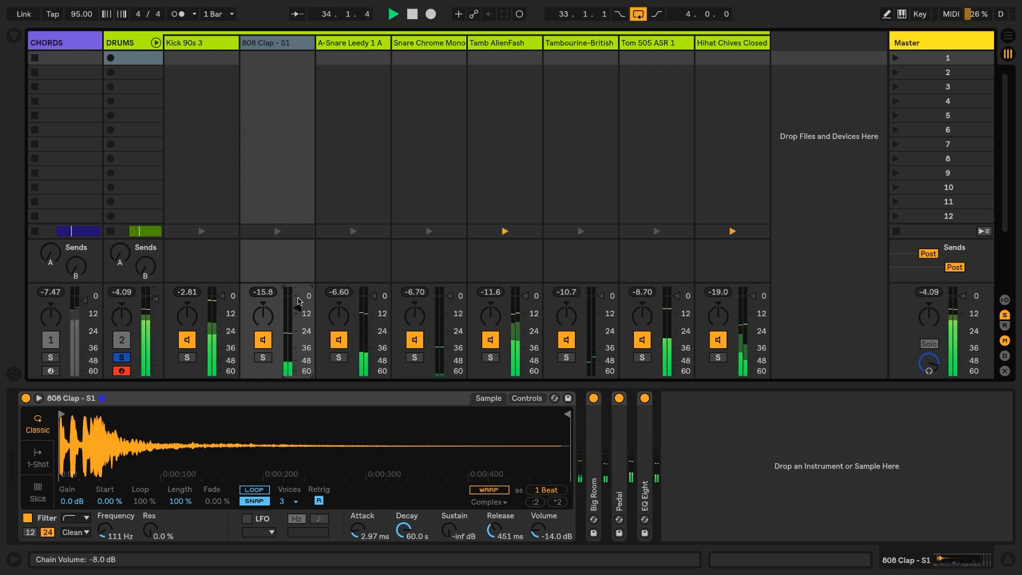
key("space")
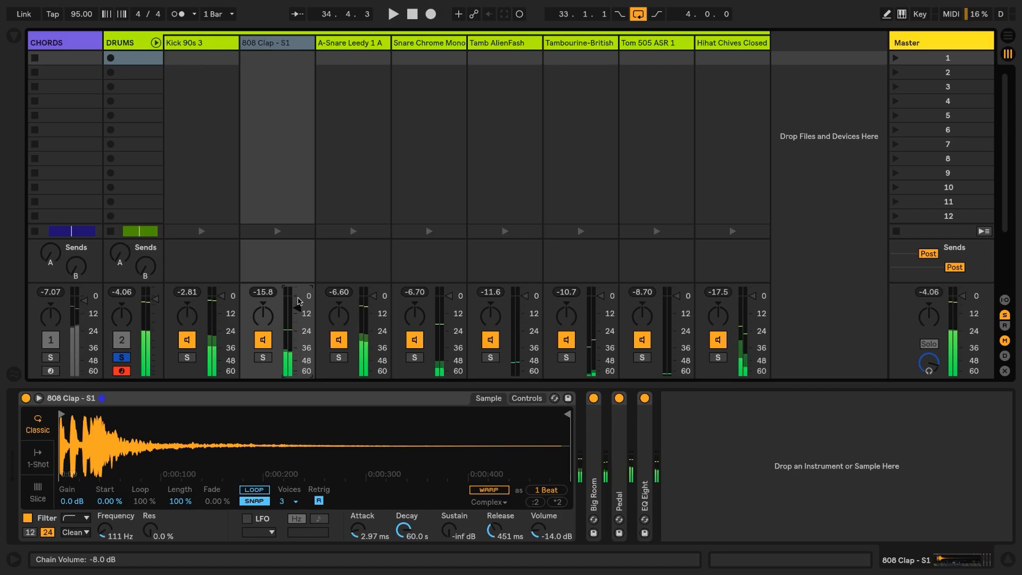
key("Delete")
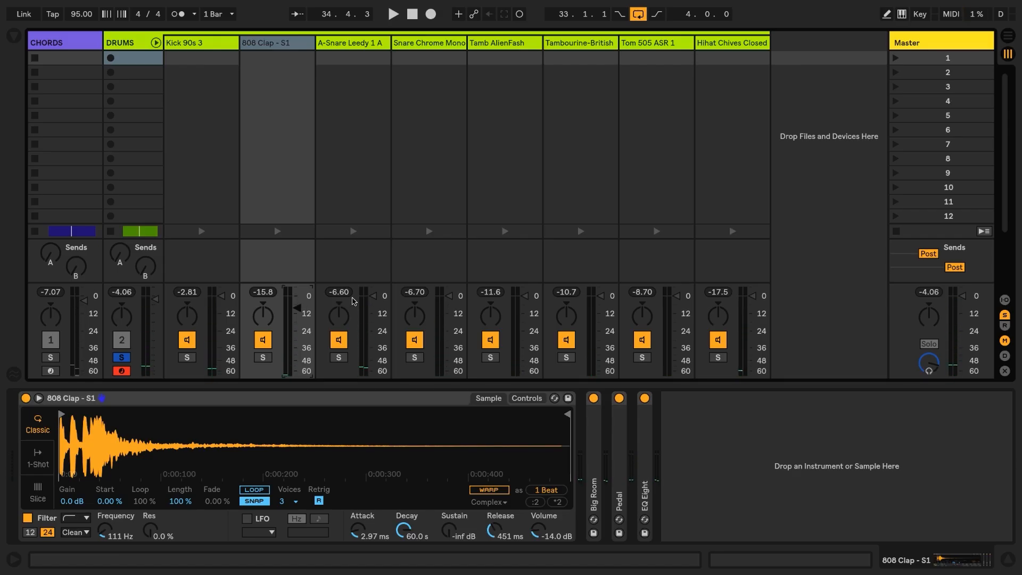
Step: Lower the A-Snare Leedy 1 A chain's volume to -7 dB during playback, then stop
left_click(374, 296)
key("space")
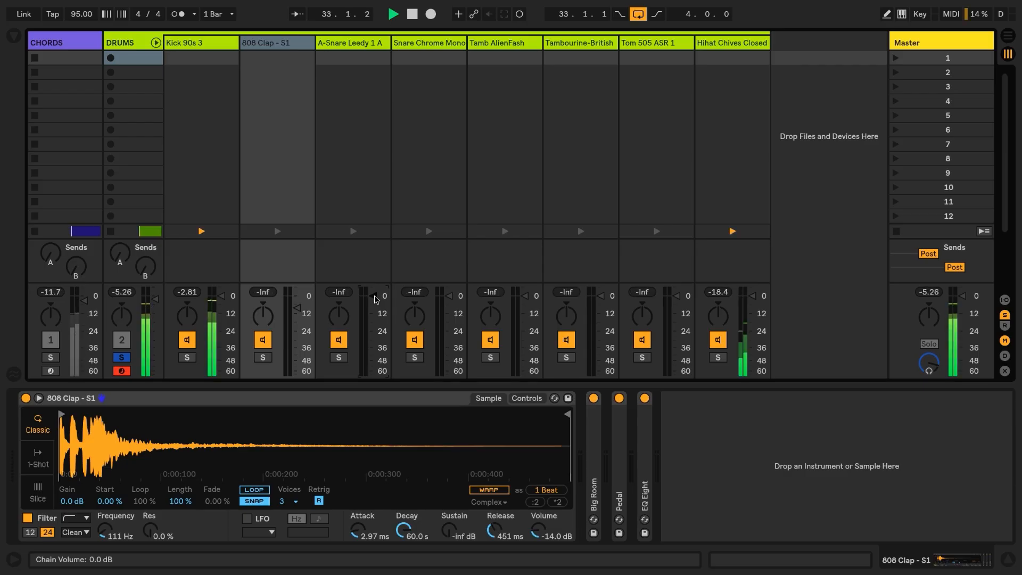
key("Down")
key("Down")
key("Down")
key("Down")
key("Down")
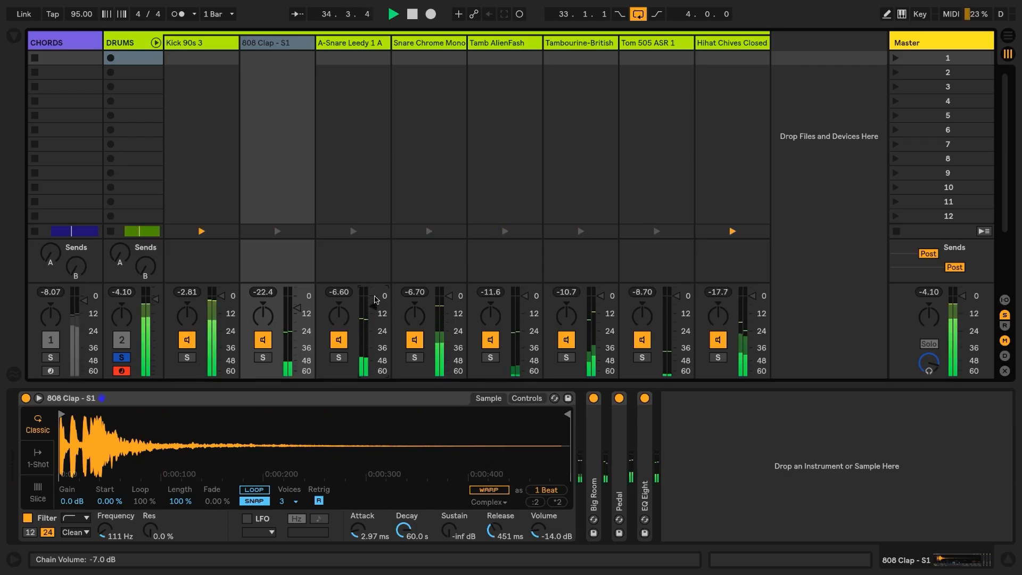
key("space")
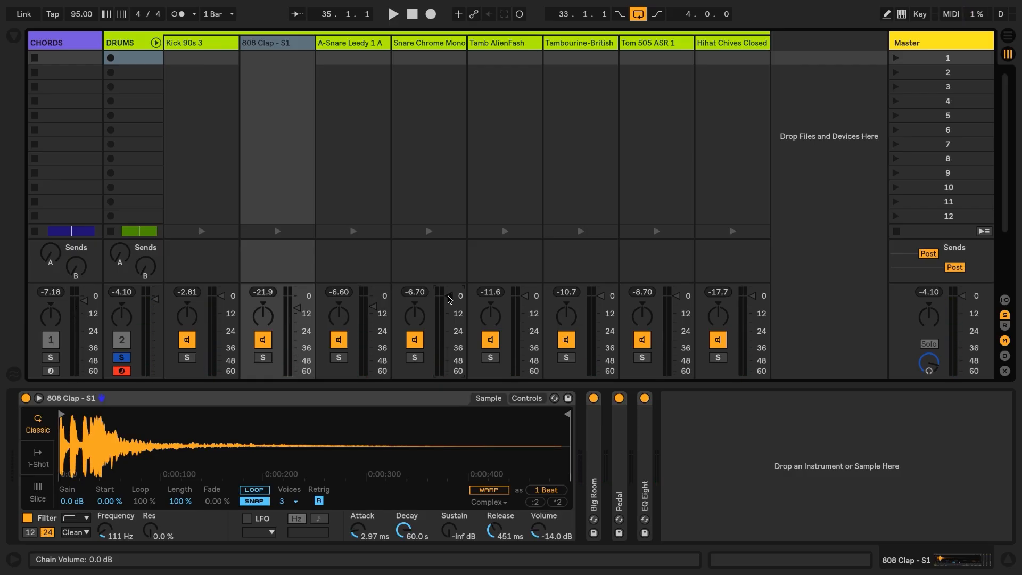
Step: Lower the Snare Chrome Mono chain's volume to -10 dB while the beat plays
key("space")
key("Down")
key("Down")
key("Down")
key("Down")
key("Down")
key("Down")
key("Down")
key("Down")
key("Down")
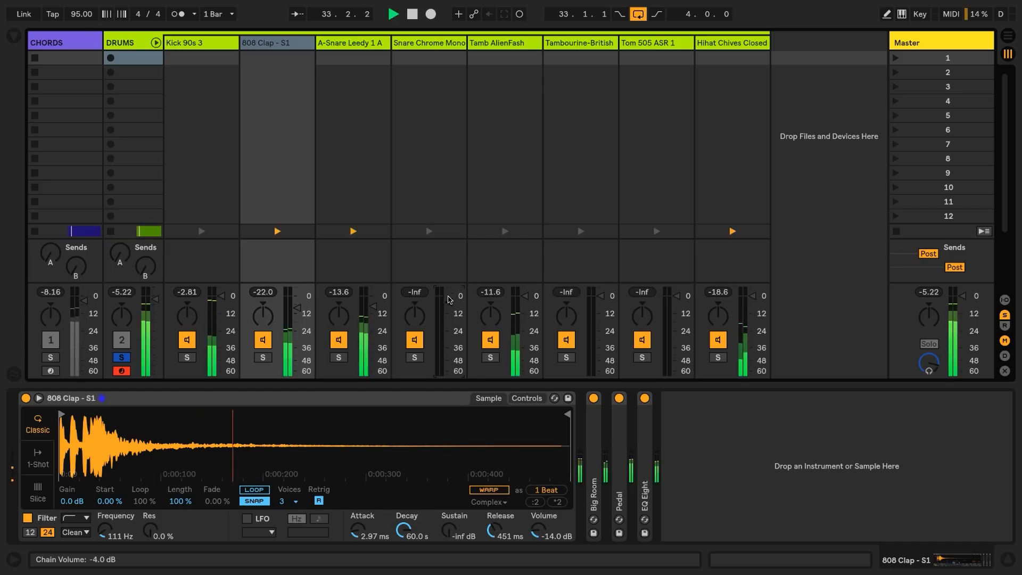
key("Down")
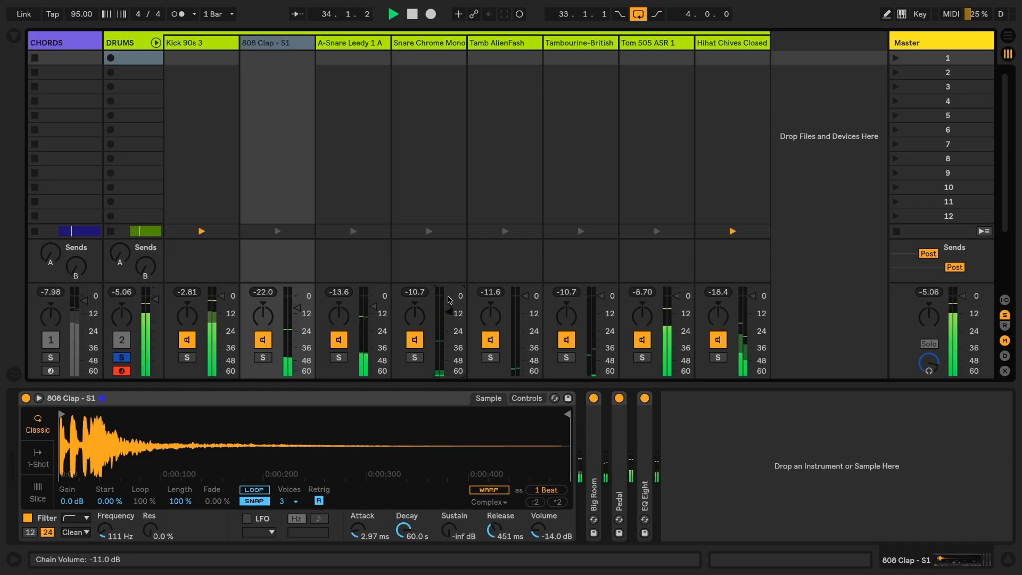
key("Down")
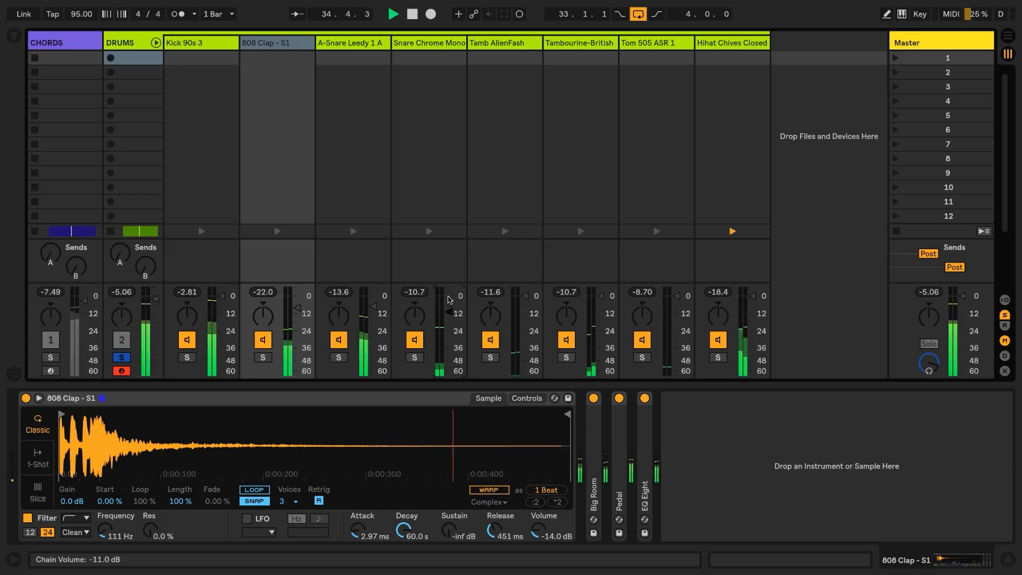
key("Up")
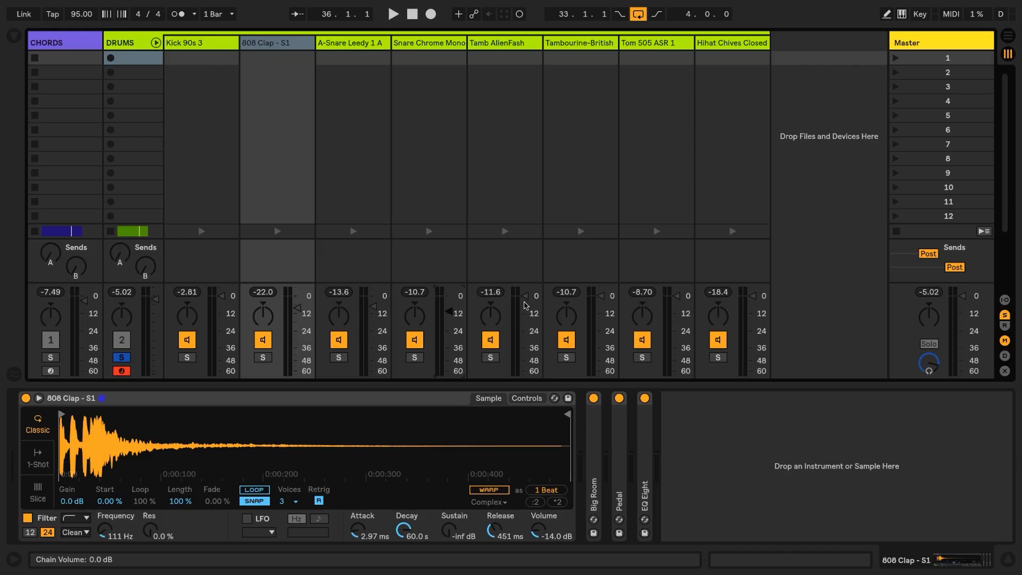
Step: Lower the Tamb AlienFash chain to -8 dB and the Tambourine-British chain to -7 dB, checking both in playback
key("space")
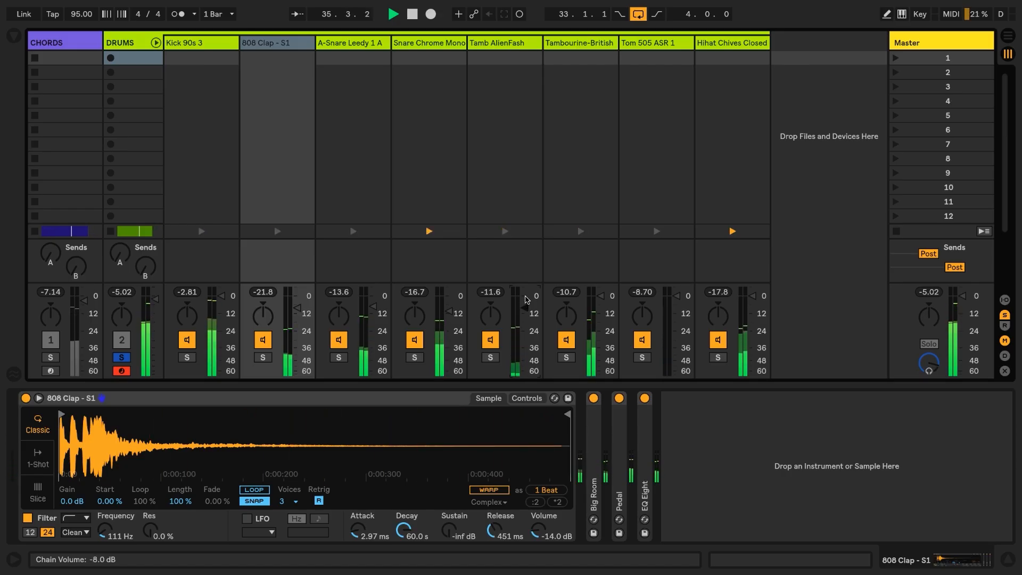
key("space")
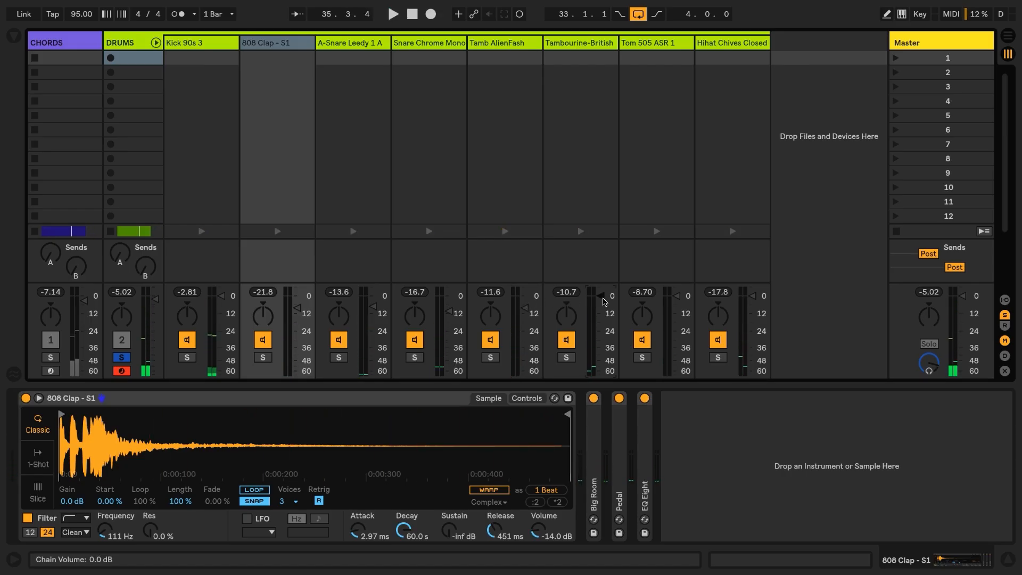
key("space")
key("space")
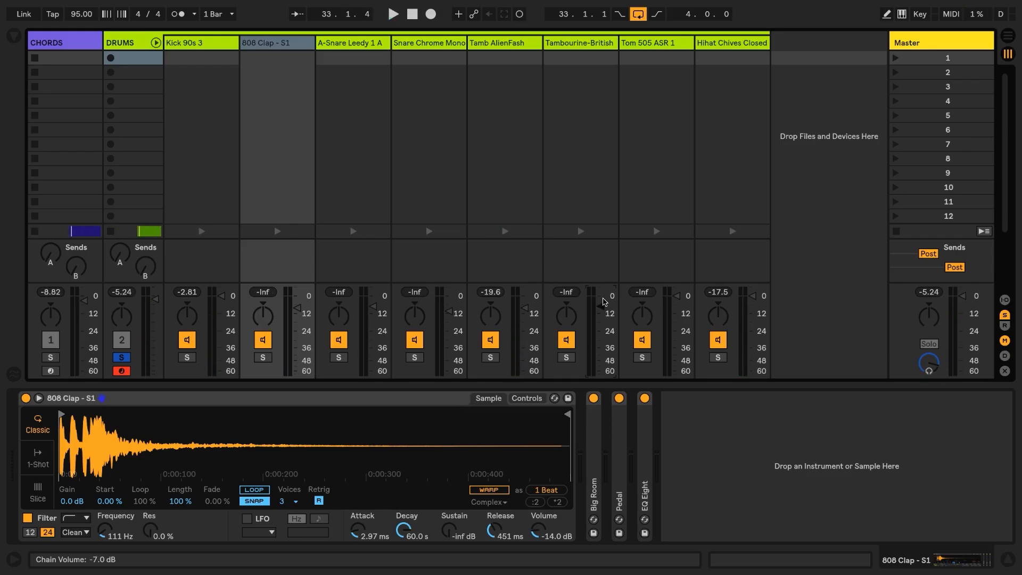
key("space")
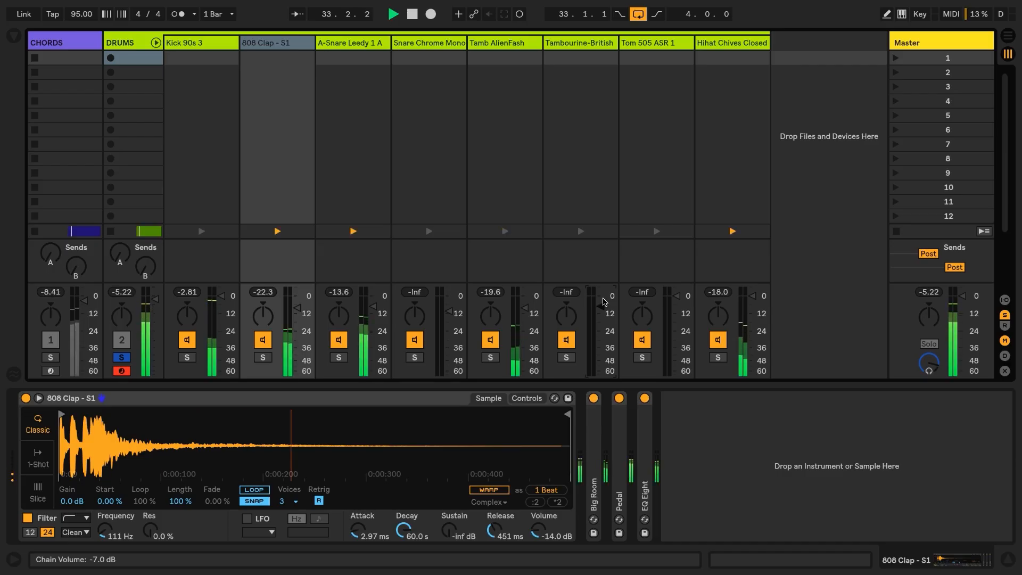
key("space")
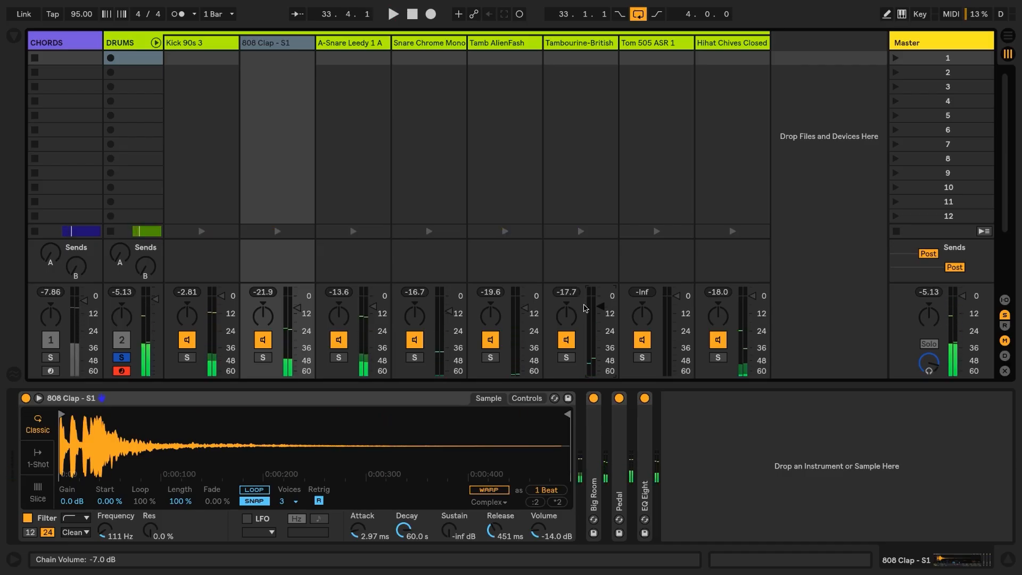
Step: Pan the Tambourine-British and Tamb AlienFash chains away from centre and check the placement in playback
left_click(564, 325)
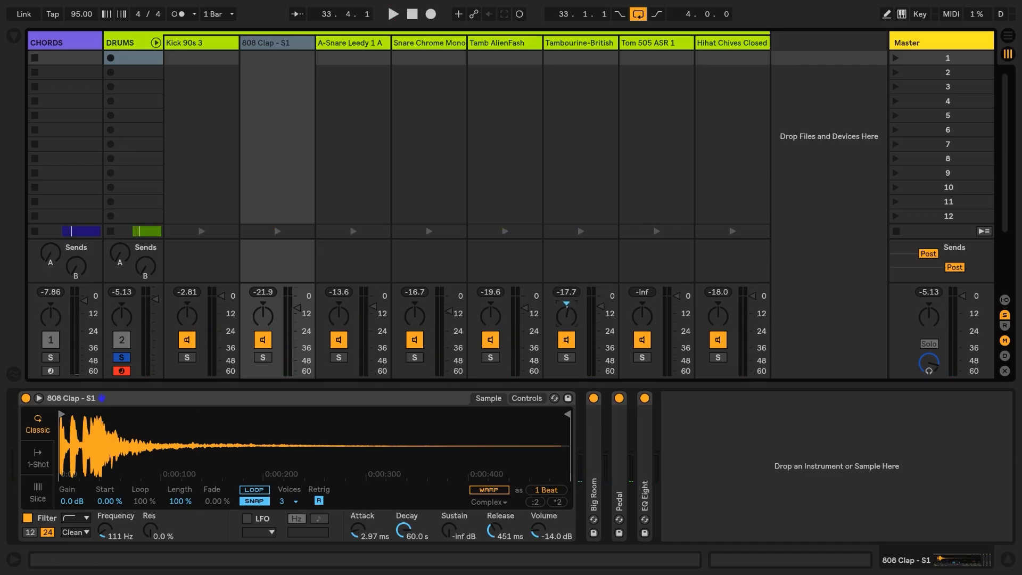
left_click(492, 314)
key("space")
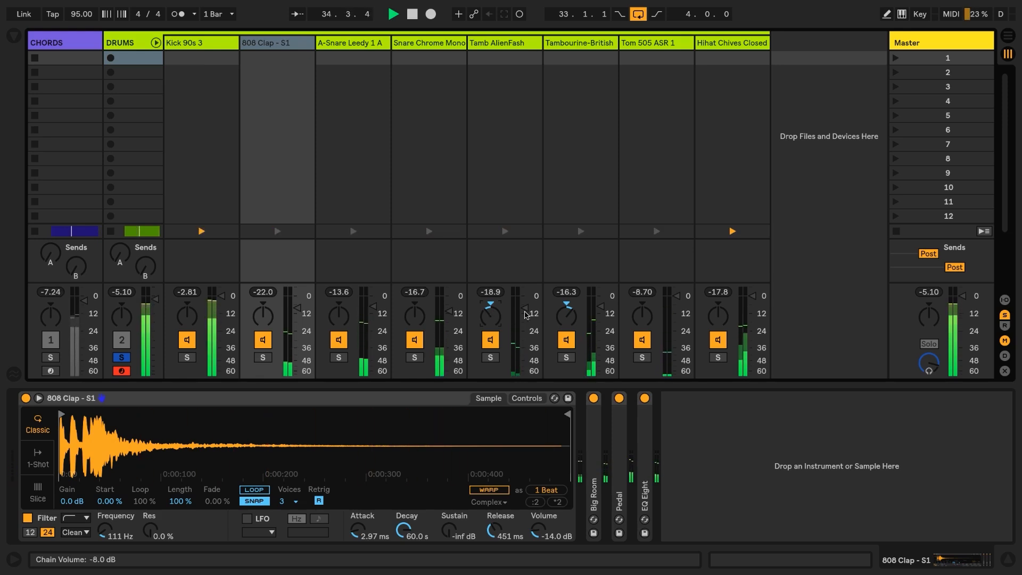
key("space")
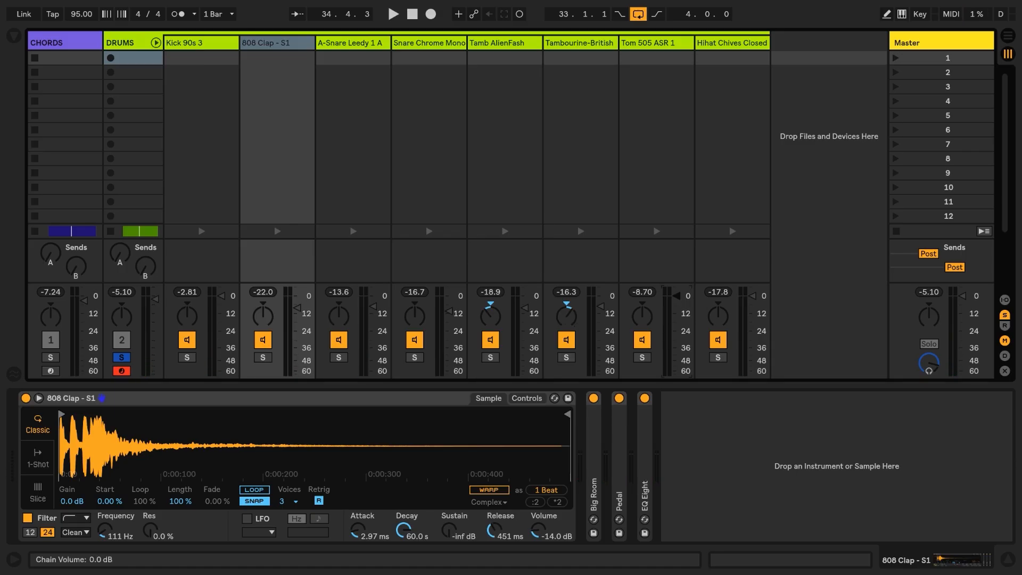
Step: Lower the Tom 505 ASR 1 chain's volume to about -14 dB, using playback to judge the level
key("space")
left_click_drag(676, 296, 676, 317)
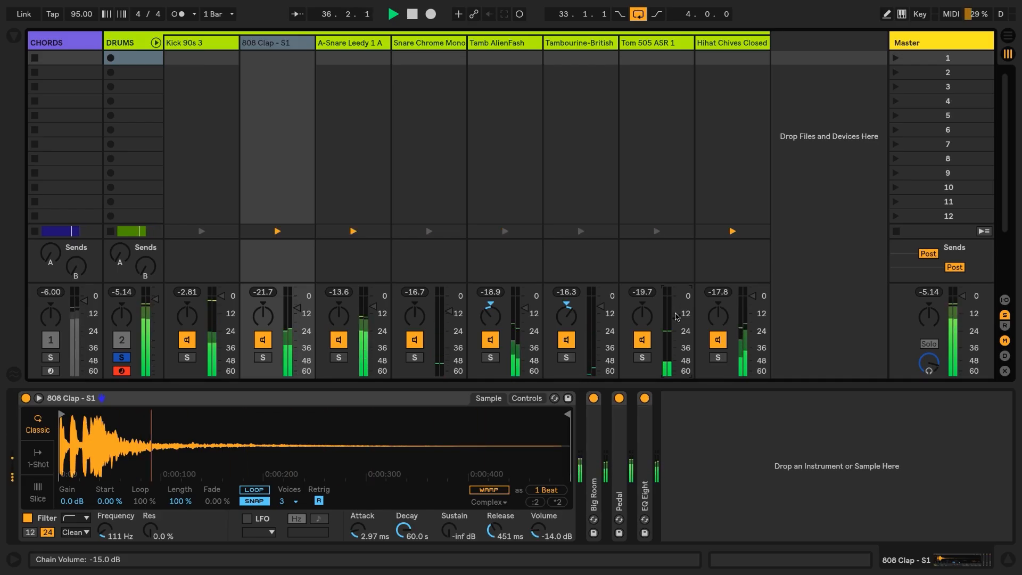
key("space")
left_click_drag(676, 317, 676, 314)
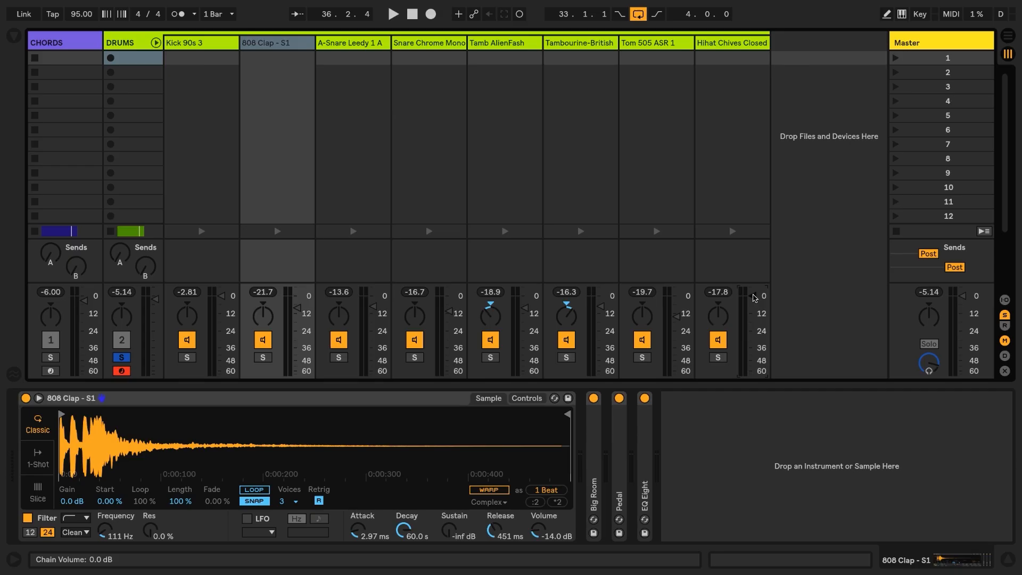
Step: Lower the Hihat Chives Closed chain to -2 dB and the Tambourine-British chain to -8 dB during playback
key("space")
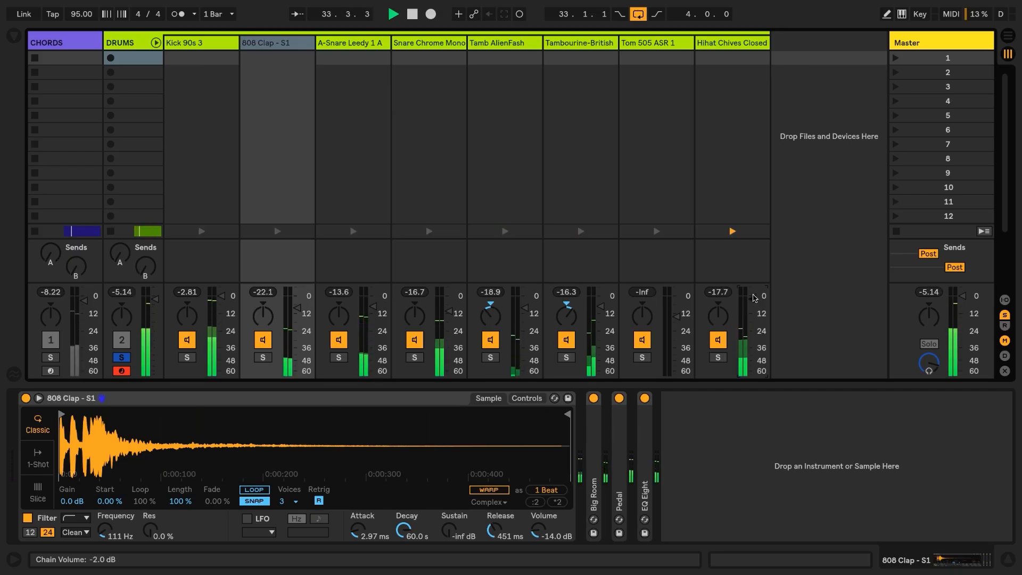
left_click_drag(753, 298, 753, 302)
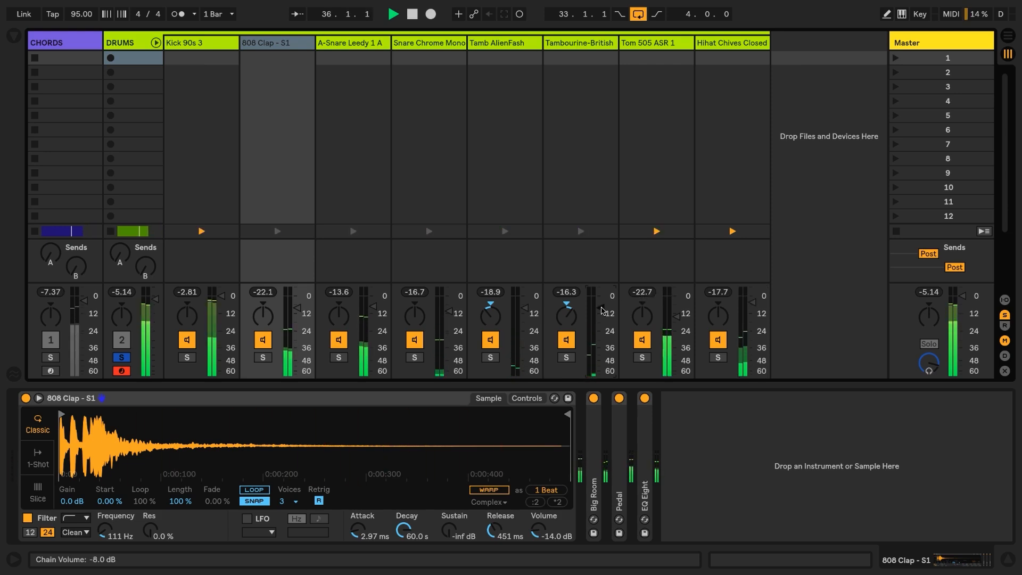
key("space")
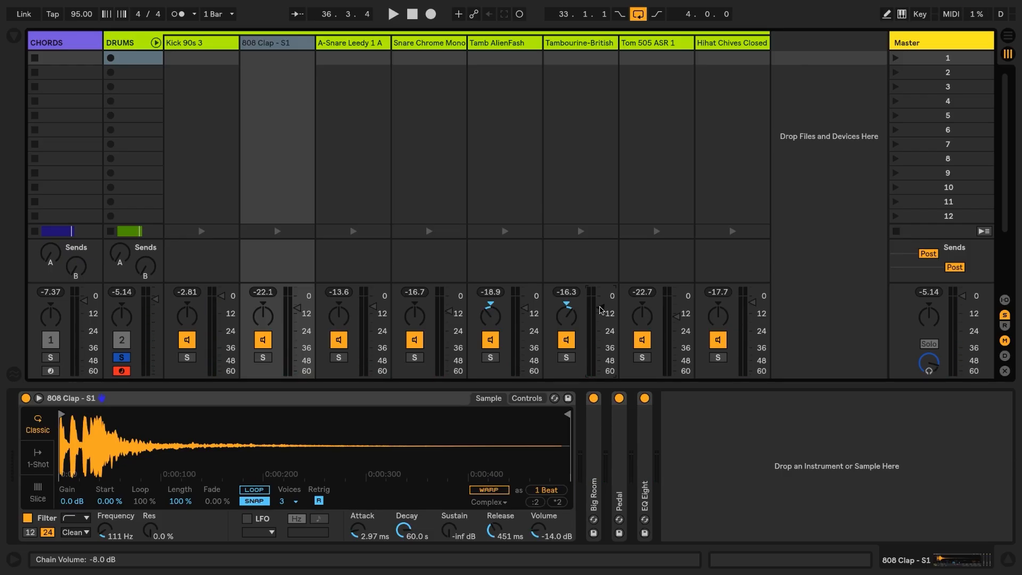
Step: Add an EQ Eight to the A-Snare Leedy 1 A chain and solo that chain
left_click(14, 35)
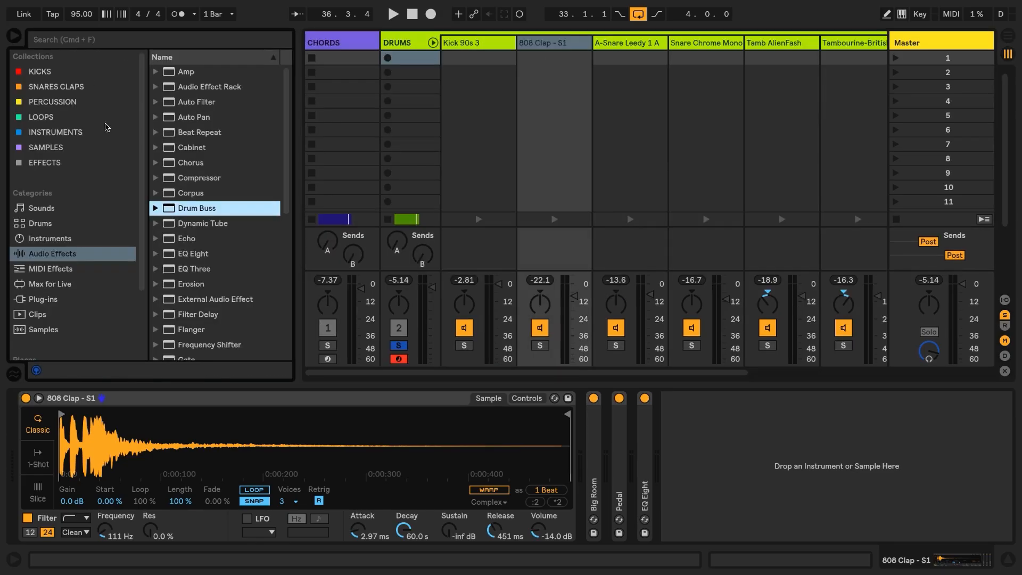
left_click(204, 255)
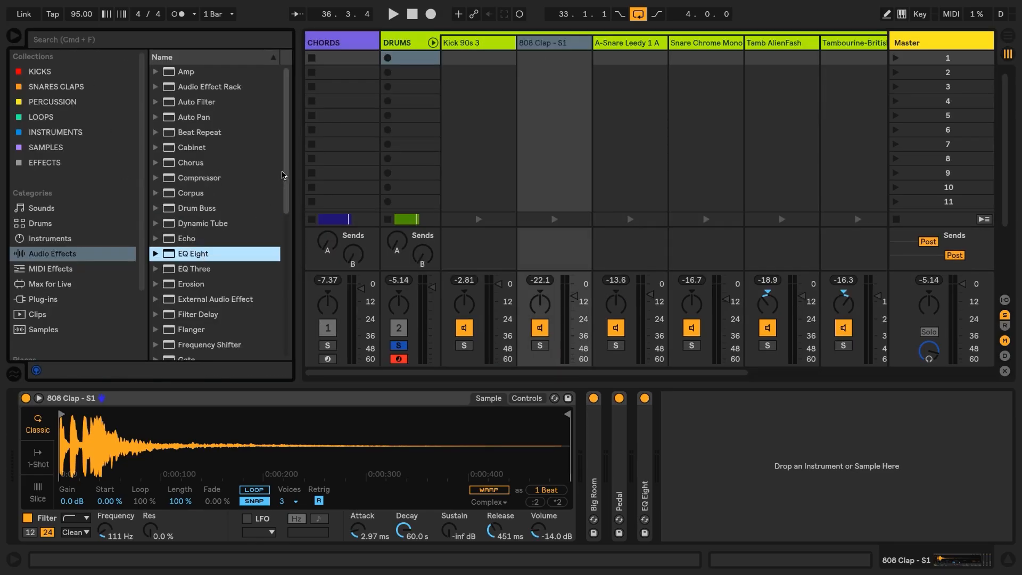
left_click_drag(195, 256, 614, 43)
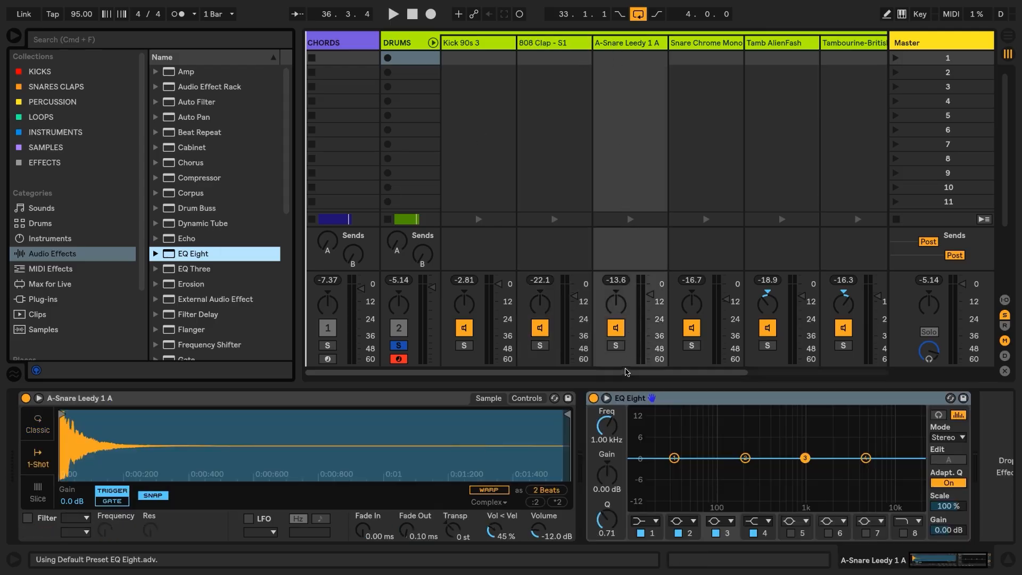
left_click(619, 347)
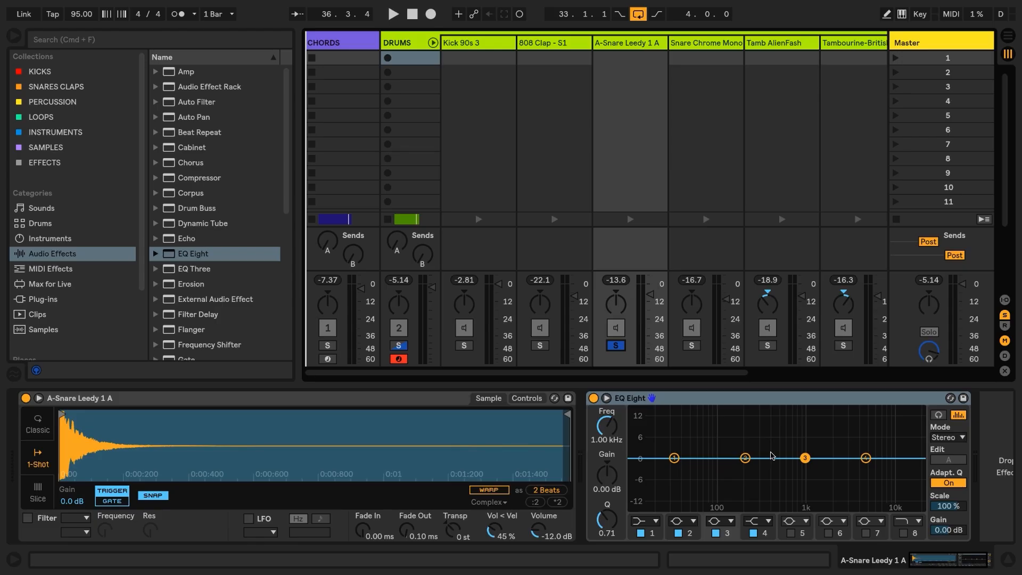
Step: Set the snare EQ's band 3 to a narrow -4 dB cut at 400 Hz with Q 6.89, then unsolo the chain
key("space")
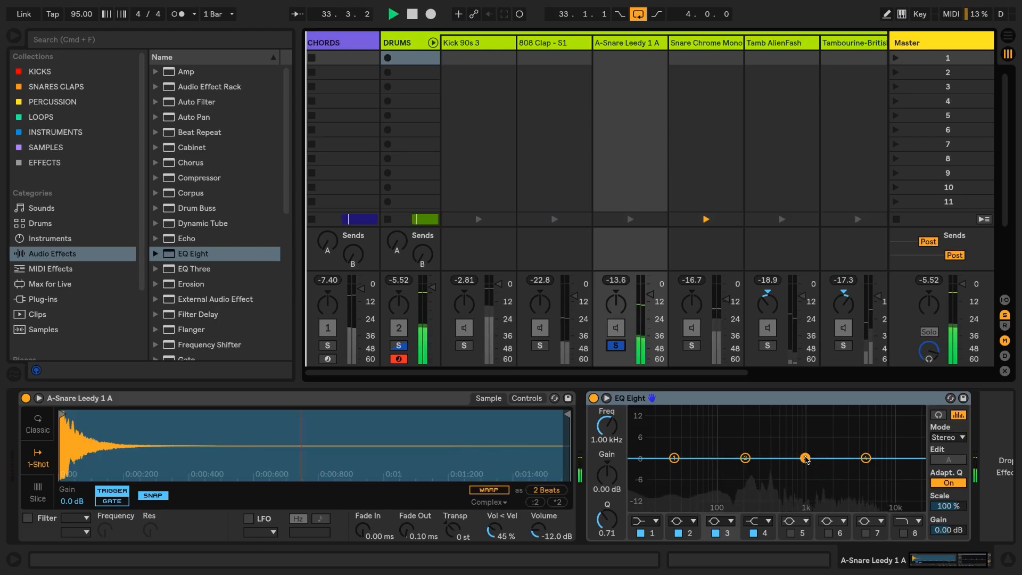
left_click_drag(803, 458, 770, 472)
key("space")
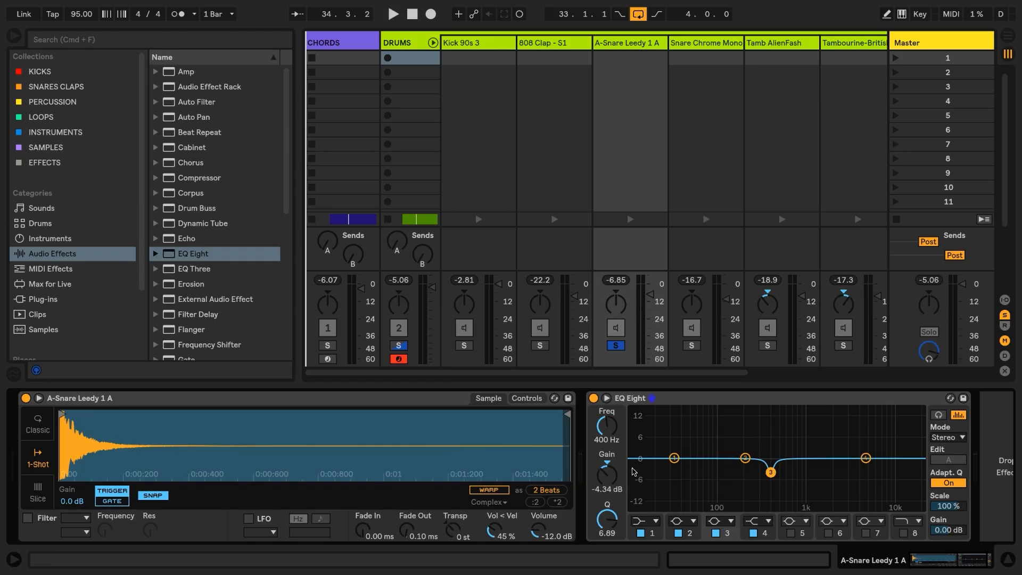
type("-4")
key("Return")
left_click(617, 347)
Step: Add an EQ Eight to the Kick 90s 3 chain and disable bands 1, 3 and 4
left_click(477, 44)
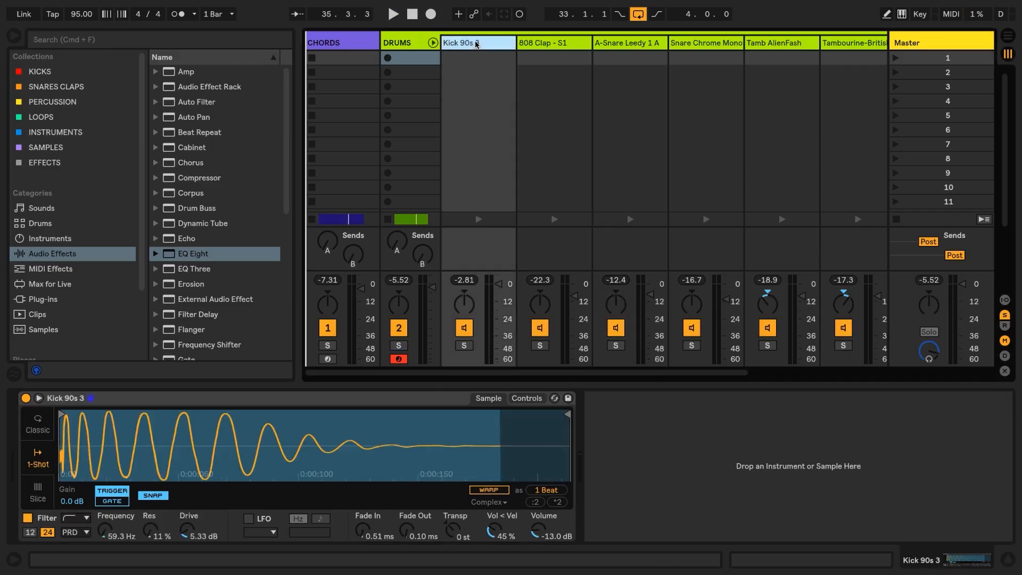
left_click_drag(211, 254, 644, 446)
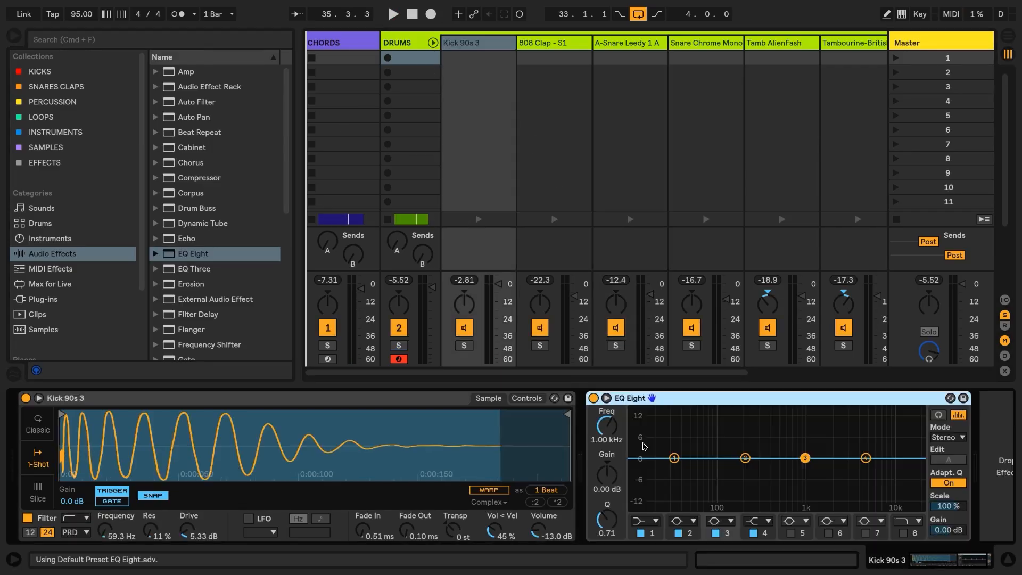
left_click(641, 533)
left_click(716, 533)
left_click(753, 533)
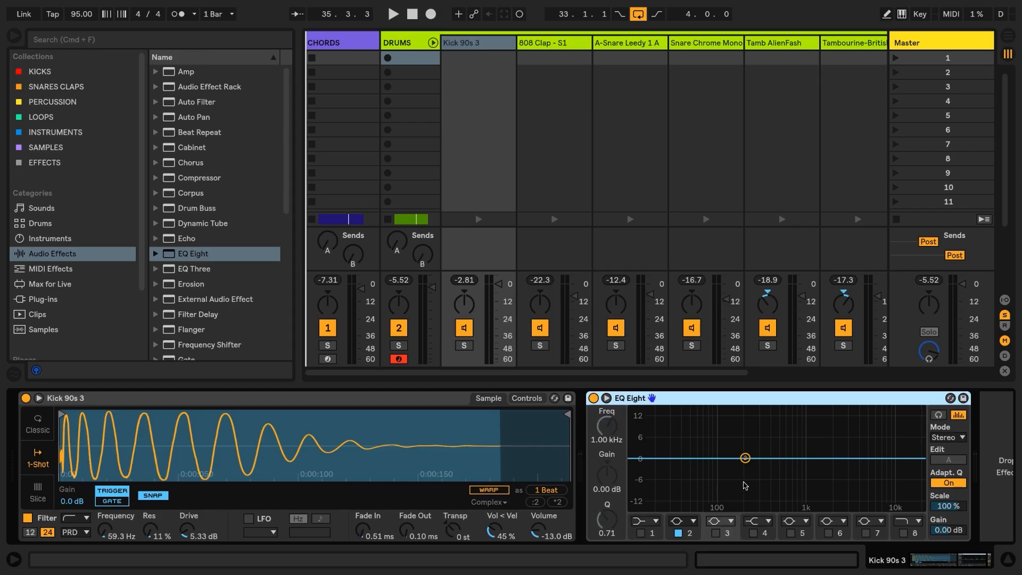
Step: Boost the kick EQ's band 2 slightly at about 202 Hz, then solo the DRUMS track and the Kick 90s 3 chain
left_click(745, 459)
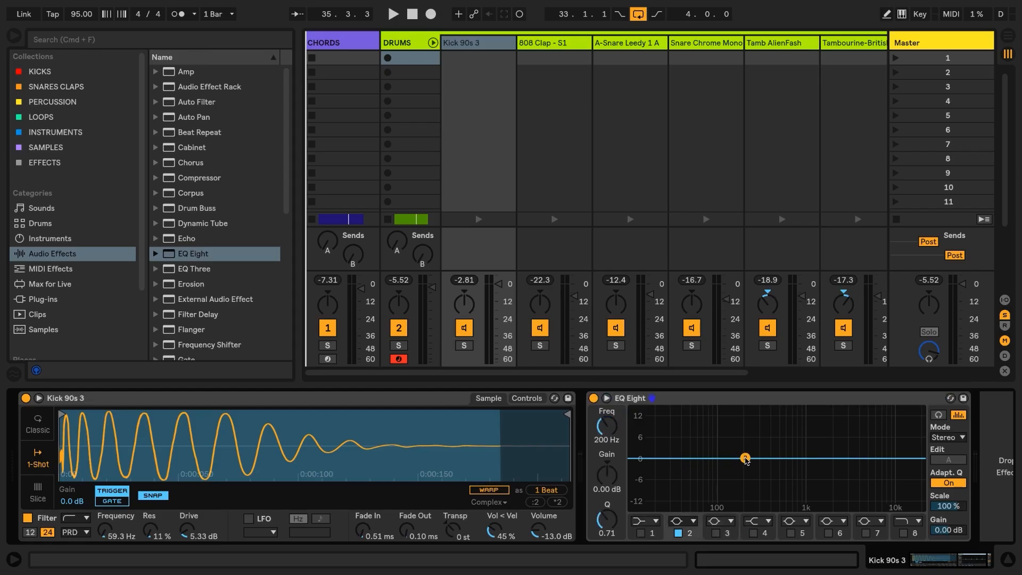
left_click_drag(745, 459, 745, 457)
key("space")
key("space")
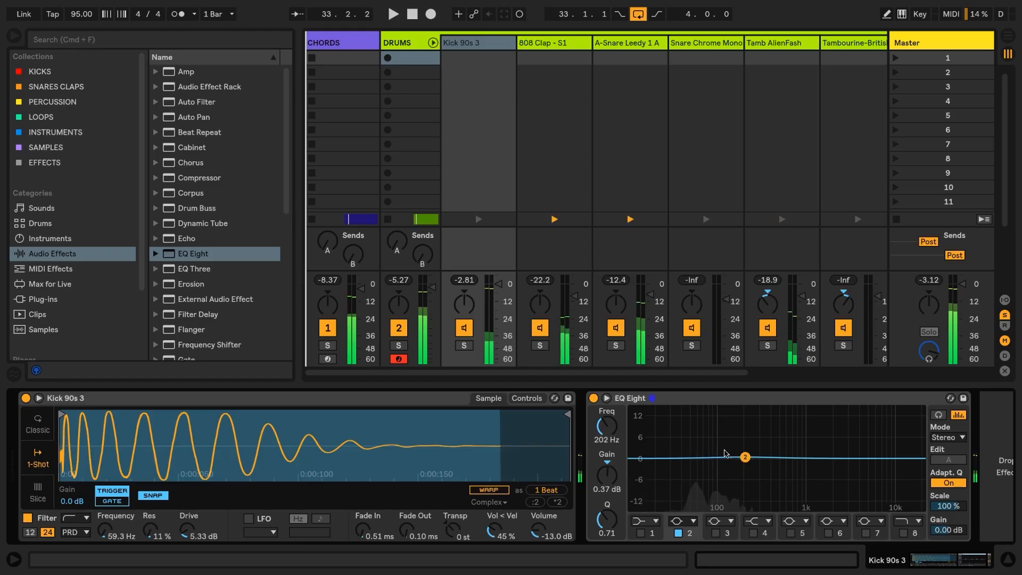
left_click(399, 346)
left_click(464, 346)
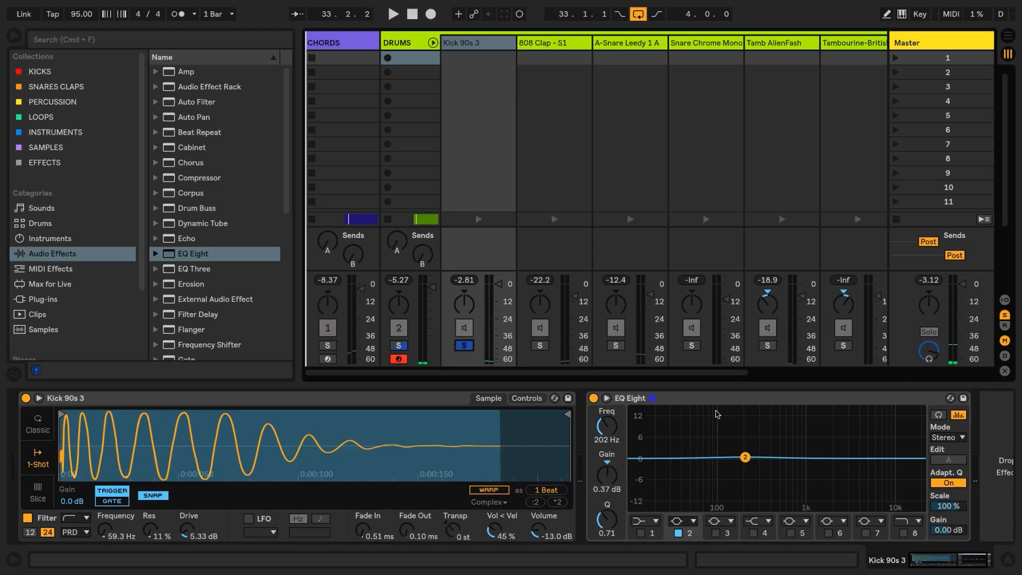
Step: Sweep the kick EQ's band 2 to 150 Hz during playback and set it to a -2.38 dB cut with Q 2.03
key("space")
left_click_drag(745, 458, 734, 437)
key("space")
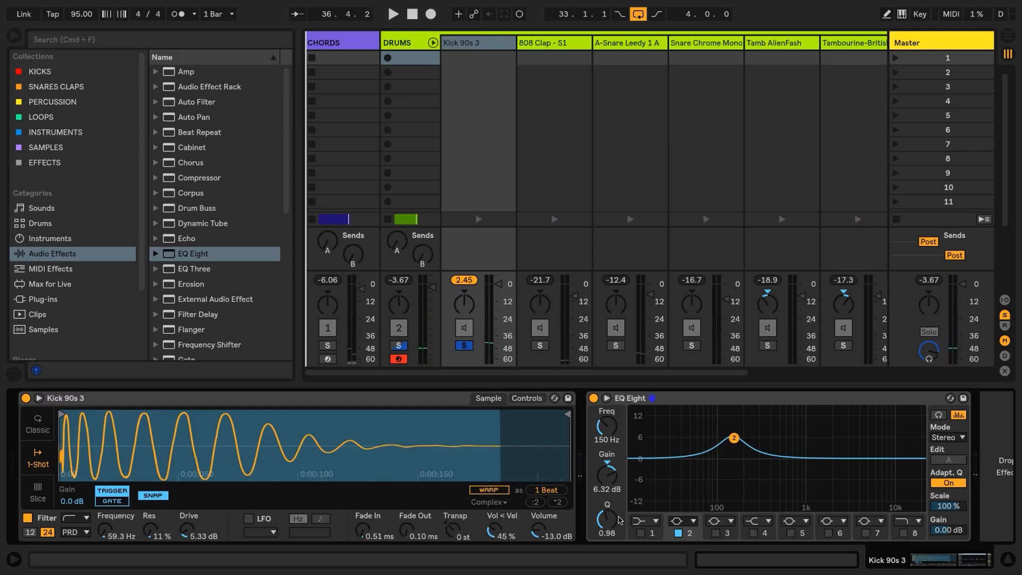
left_click_drag(611, 521, 610, 519)
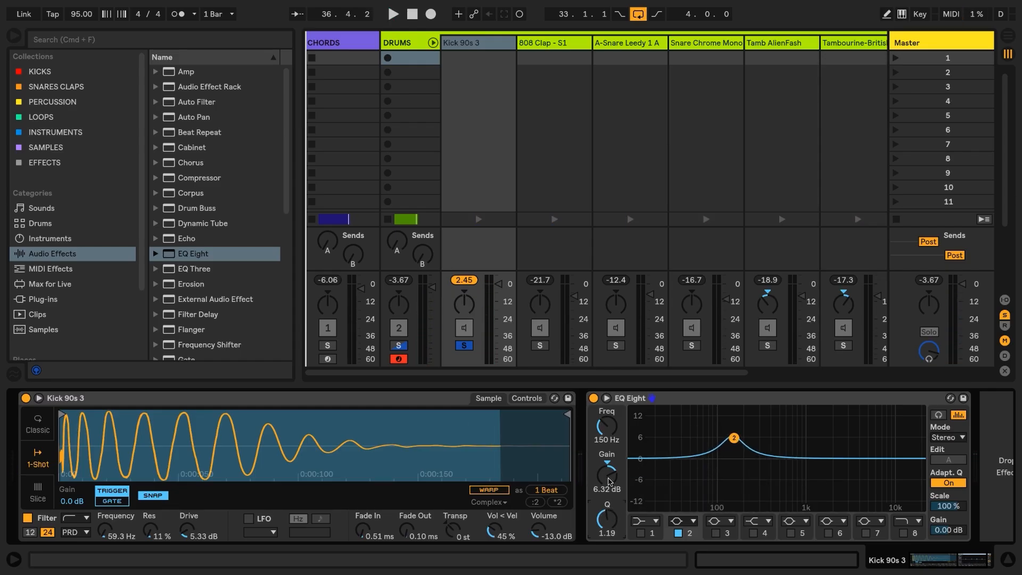
left_click_drag(610, 481, 607, 513)
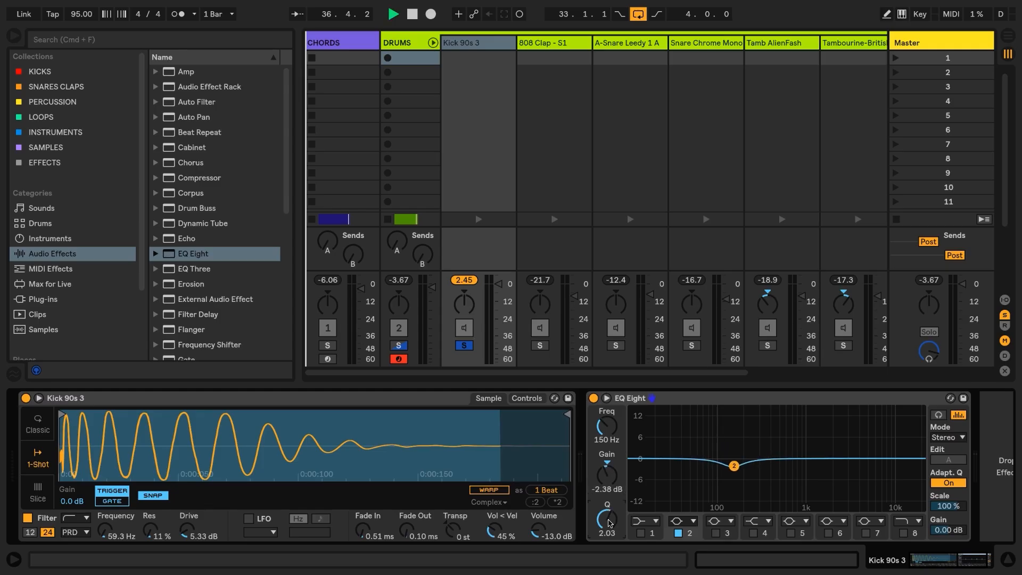
Step: Deepen the kick EQ's band 2 cut to -3.00 dB, compare the band off and on during playback, and unsolo the kick chain
key("space")
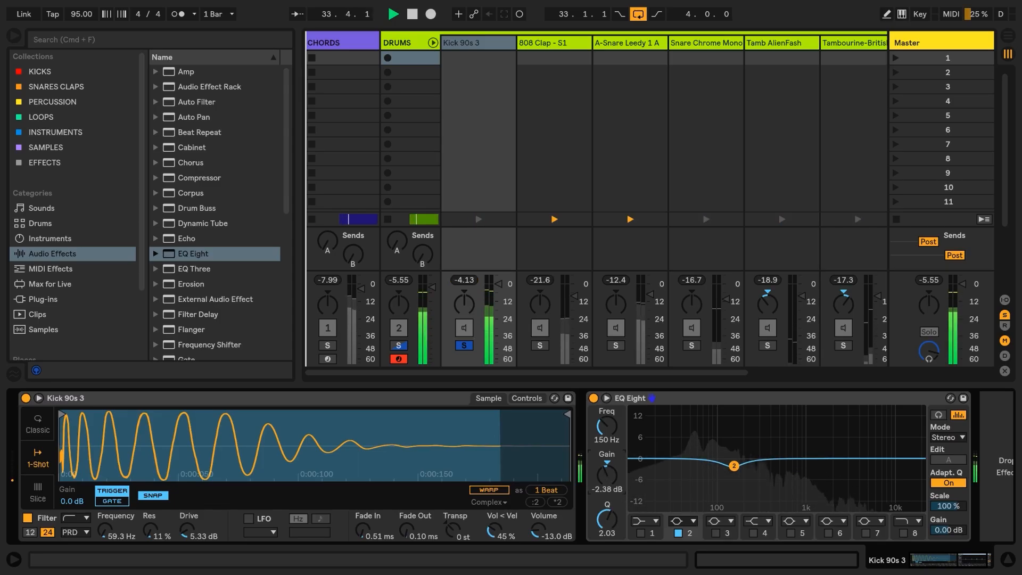
left_click_drag(608, 481, 608, 484)
left_click(678, 533)
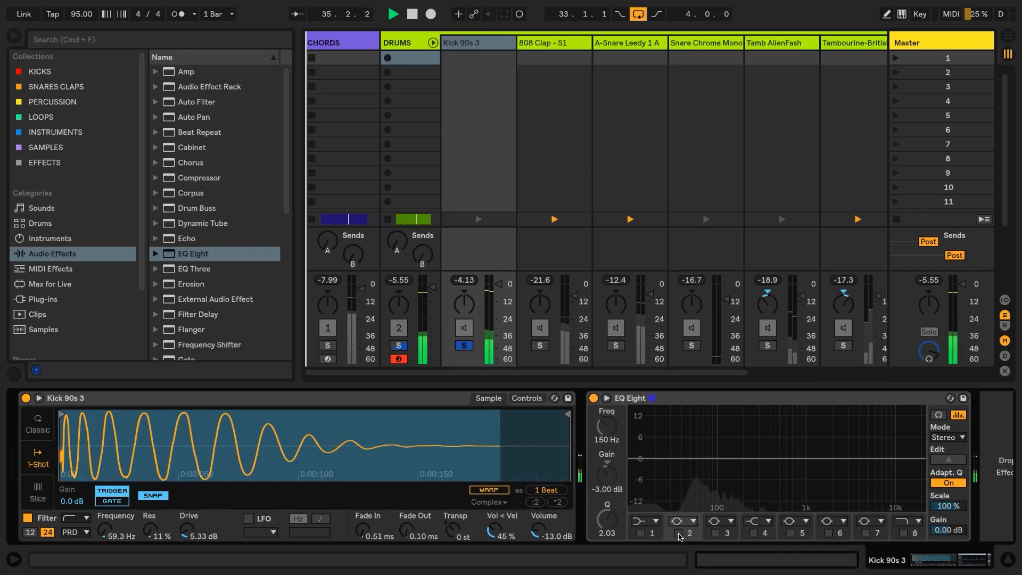
left_click(678, 533)
key("space")
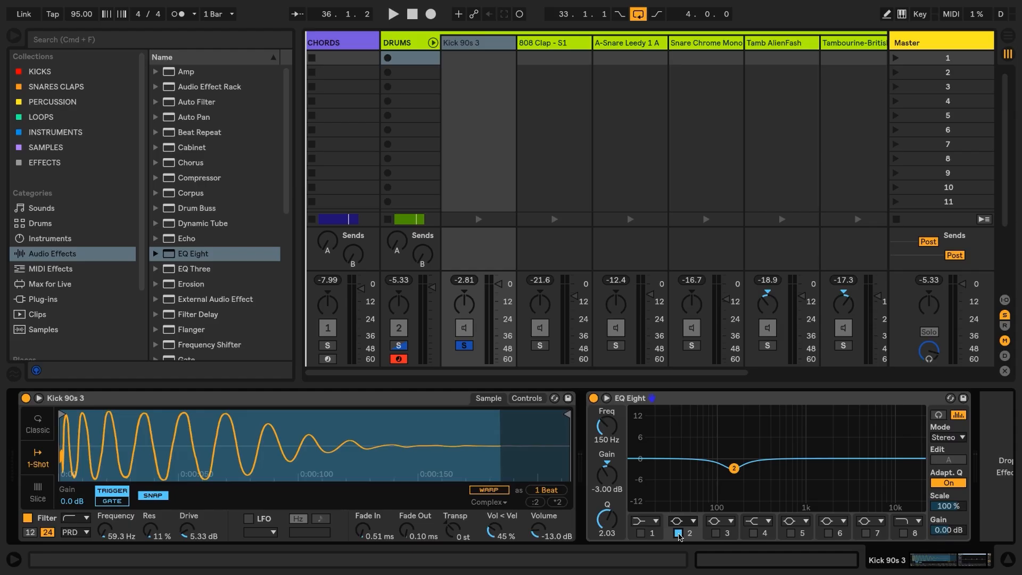
left_click(464, 345)
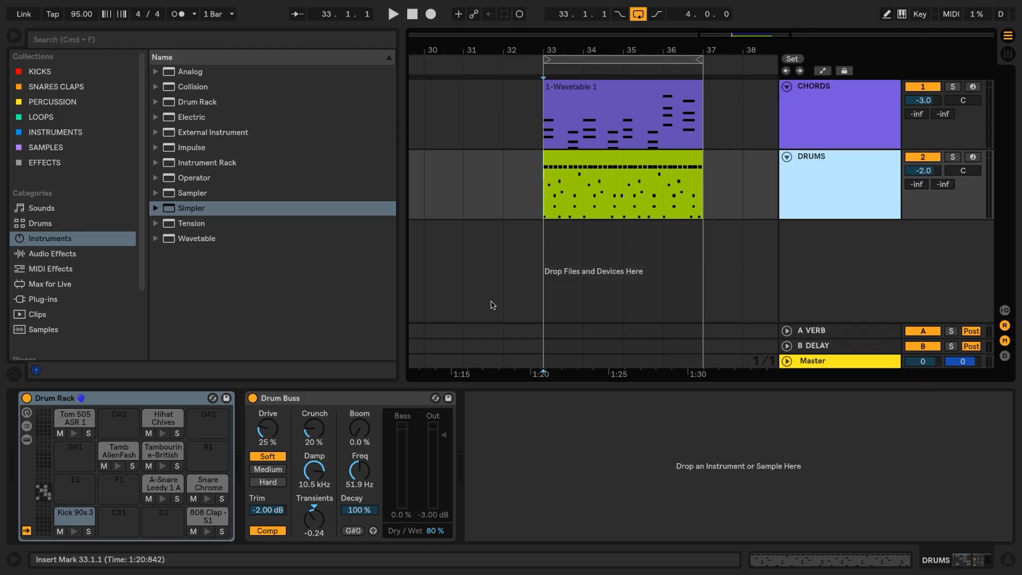
Step: Add a Simpler on a new track and open the Kick samples folder of the Drum Essentials pack
left_click_drag(165, 209, 470, 265)
scroll(97, 323, "down", 2)
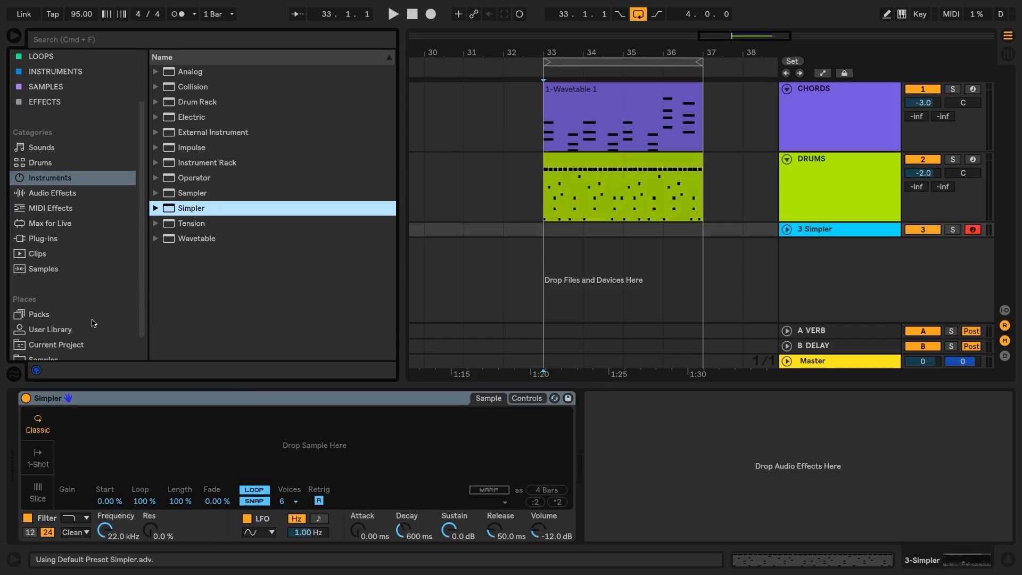
left_click(75, 316)
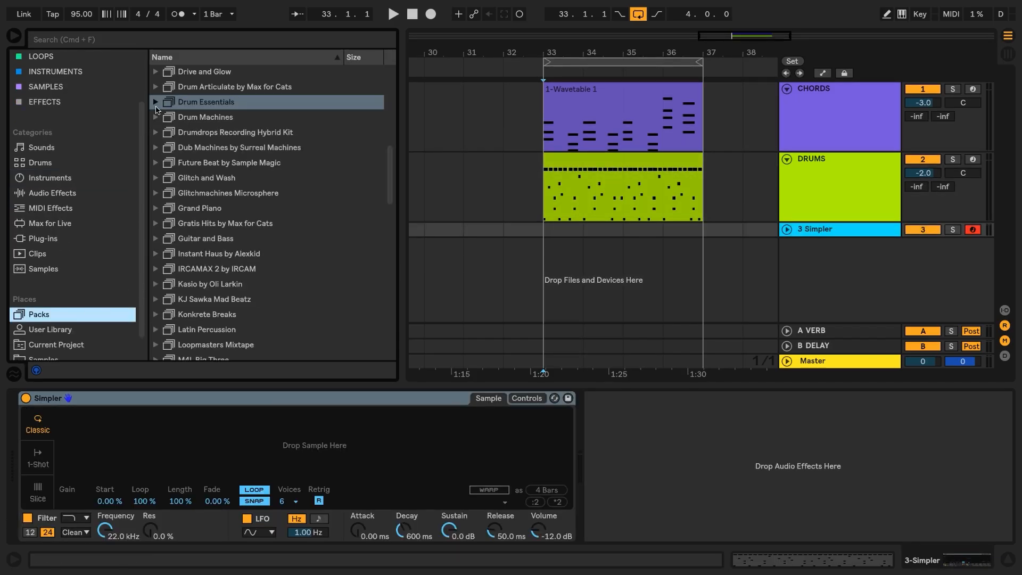
left_click(156, 102)
left_click(165, 148)
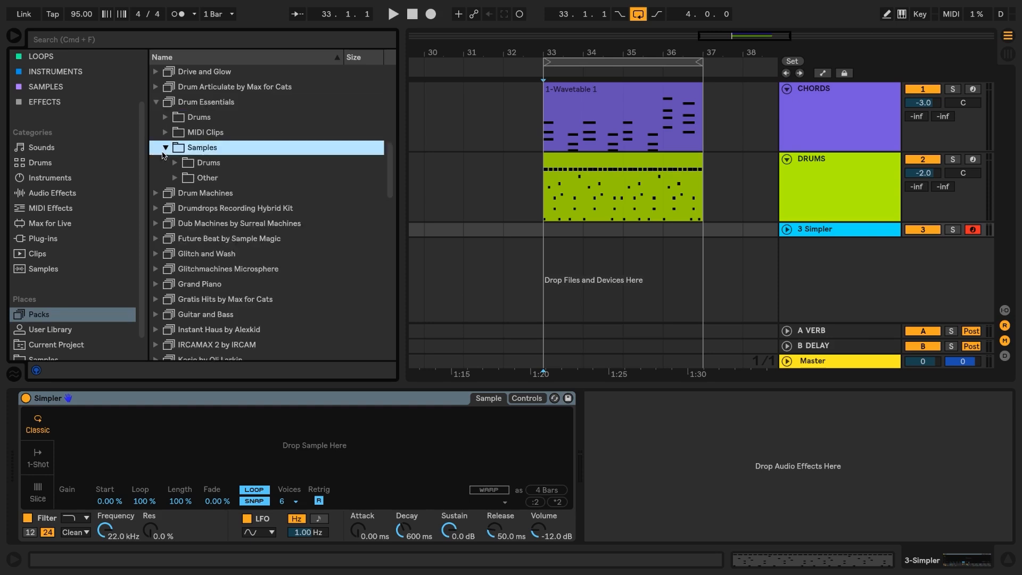
left_click(175, 163)
scroll(173, 273, "down", 3)
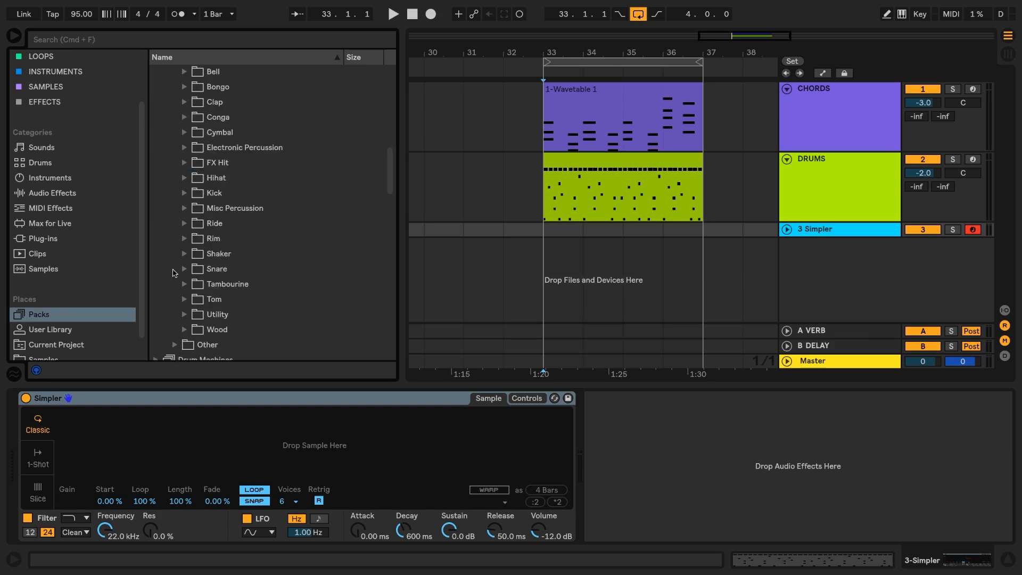
left_click(186, 194)
Step: Audition Kick Sub 808 Long A1.aif, load it into the Simpler, and turn off its warping
scroll(268, 294, "down", 10)
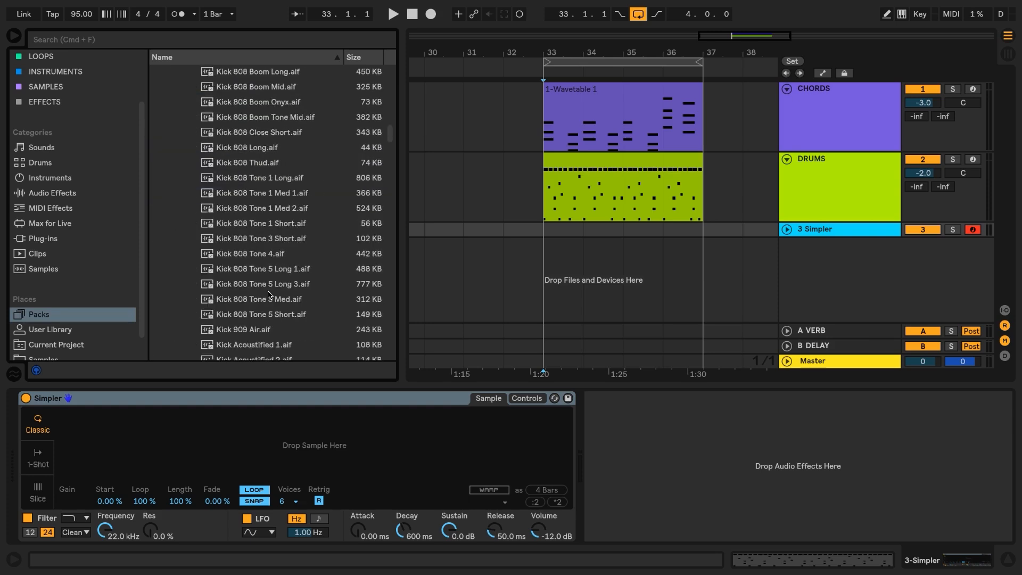
scroll(268, 295, "down", 20)
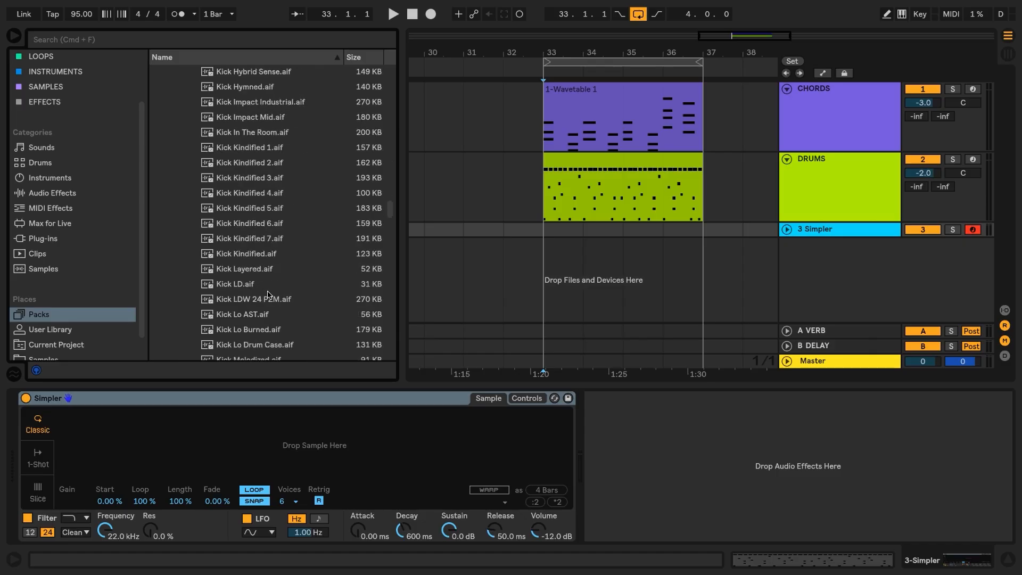
scroll(269, 294, "down", 15)
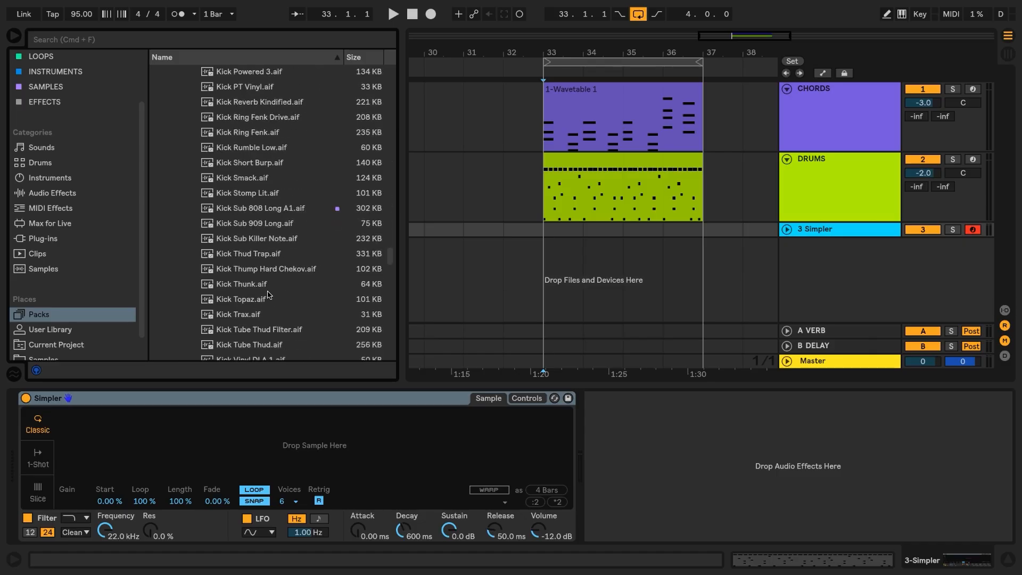
left_click(273, 209)
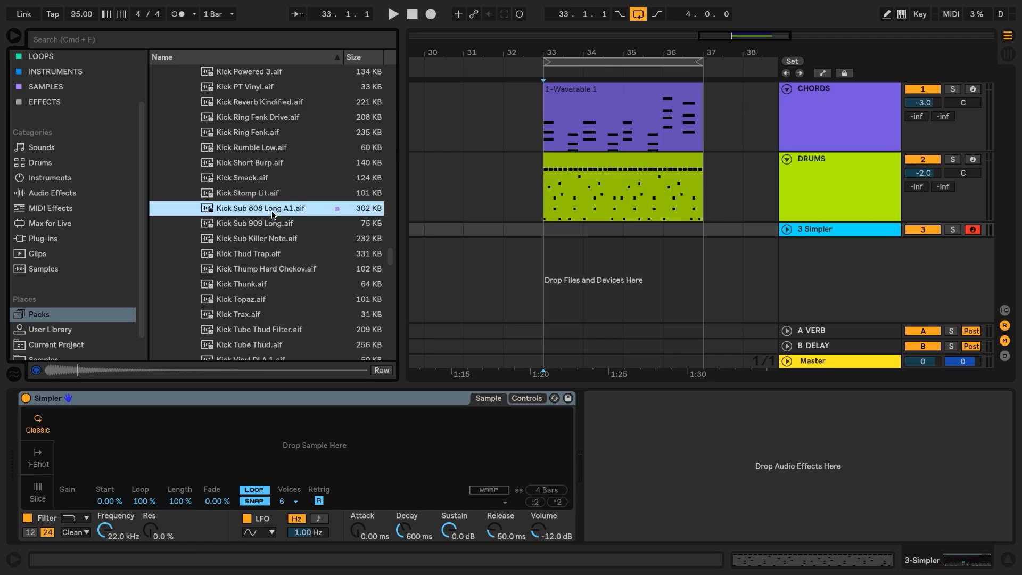
left_click_drag(272, 210, 240, 449)
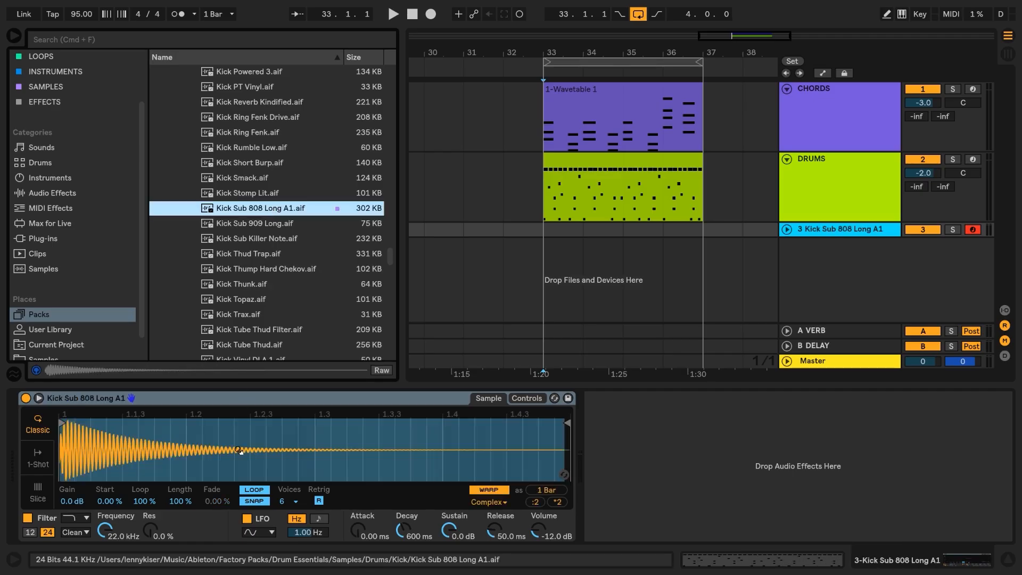
left_click(488, 489)
Step: Insert a one-bar MIDI clip at bar 30 on the 808 track with a C3 note lasting the whole bar
left_click(446, 292)
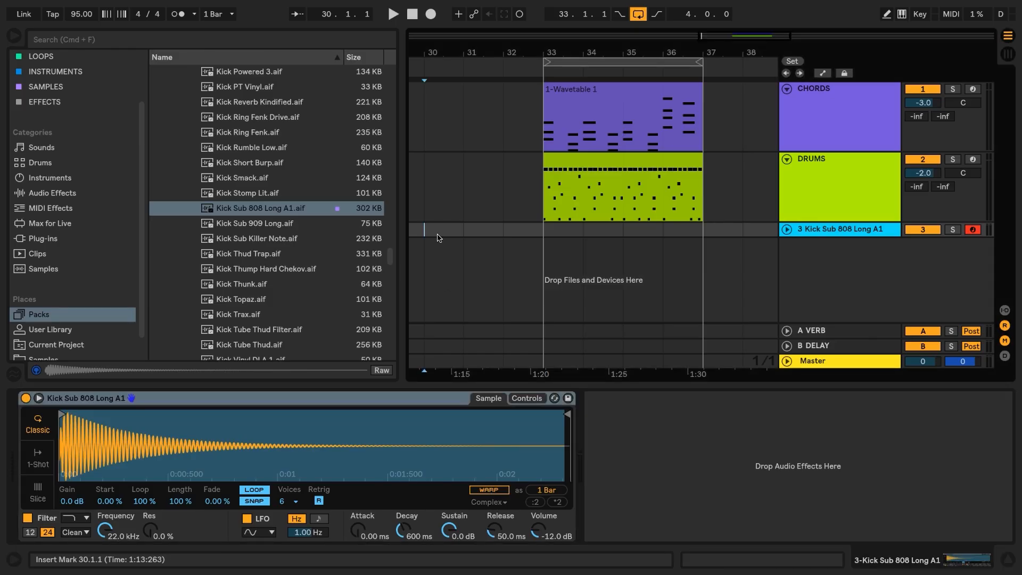
key("super+shift+m")
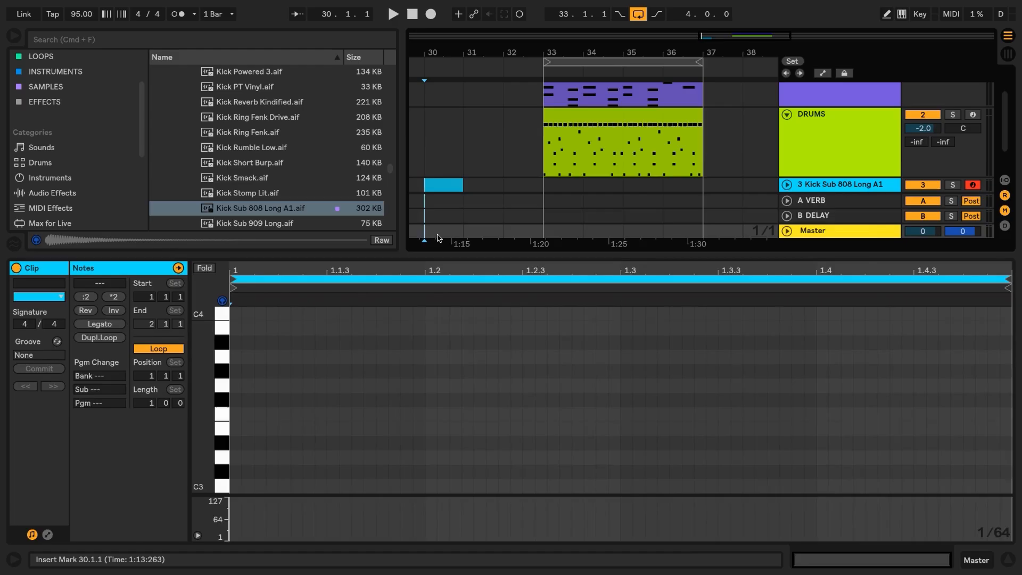
double_click(234, 487)
scroll(234, 468, "down", 1)
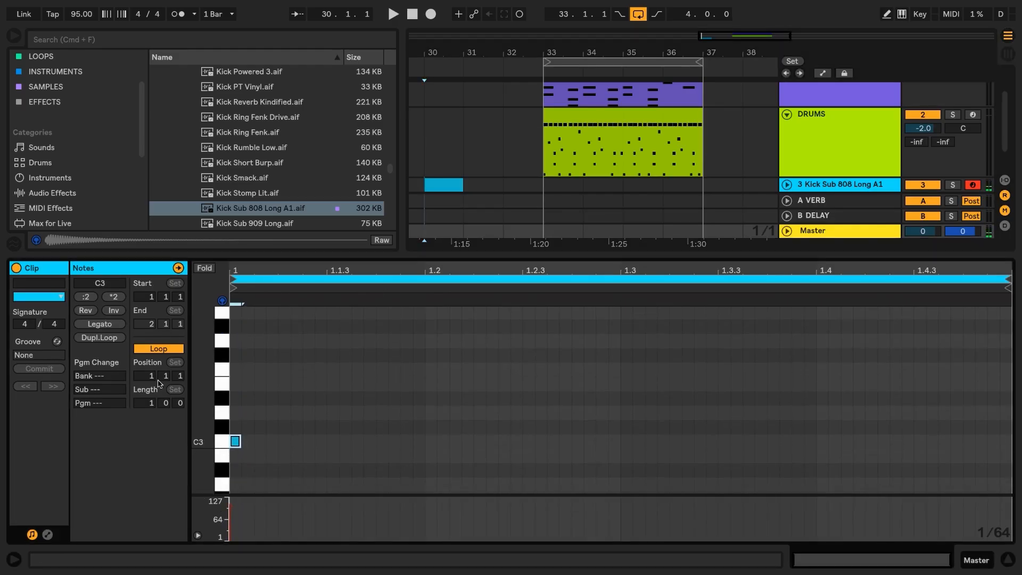
left_click(99, 324)
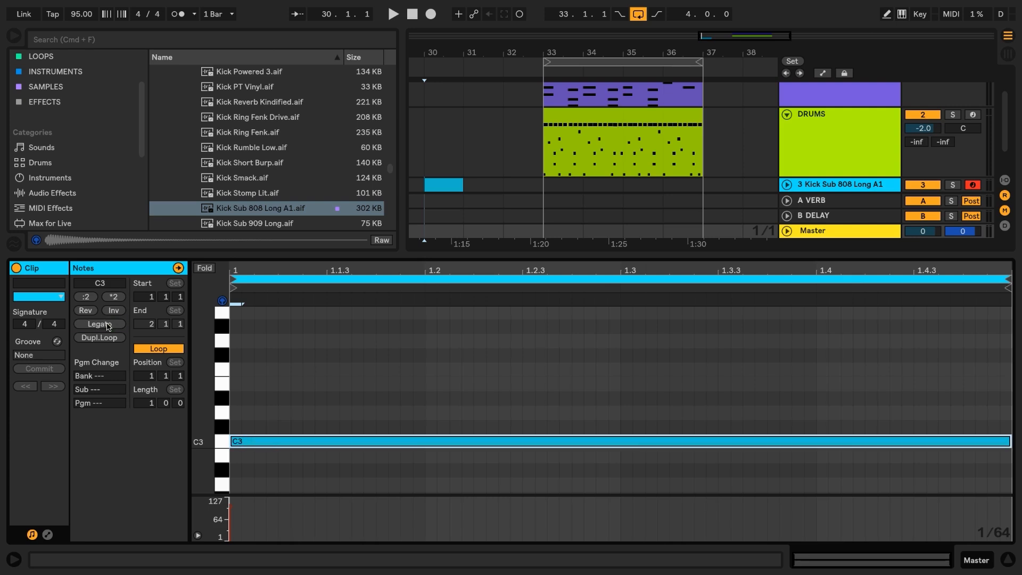
Step: Solo the 808 track, loop the arrangement over its bar 30 clip, and show the track's devices
left_click(953, 185)
left_click(433, 211)
left_click(447, 185)
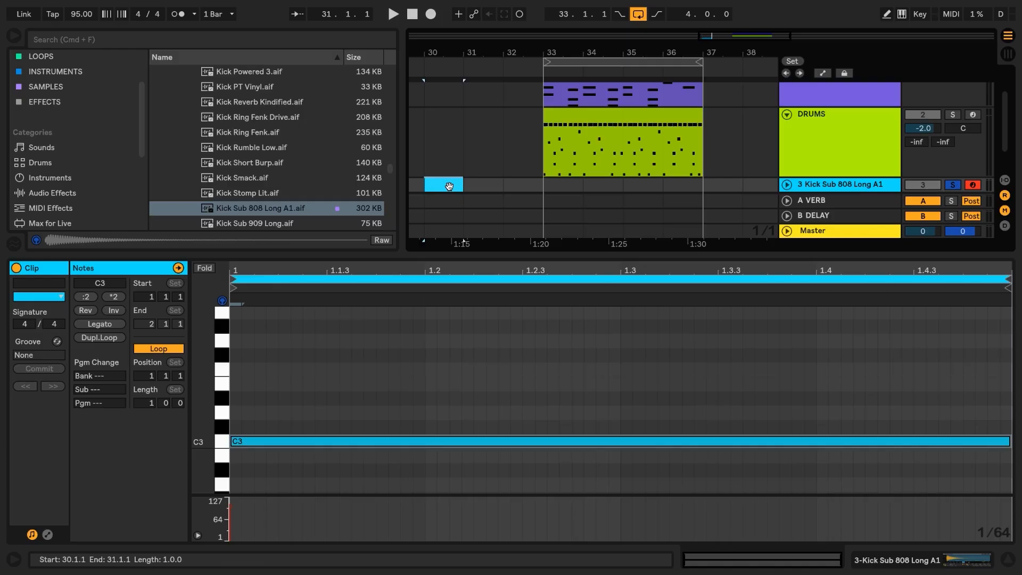
key("super+l")
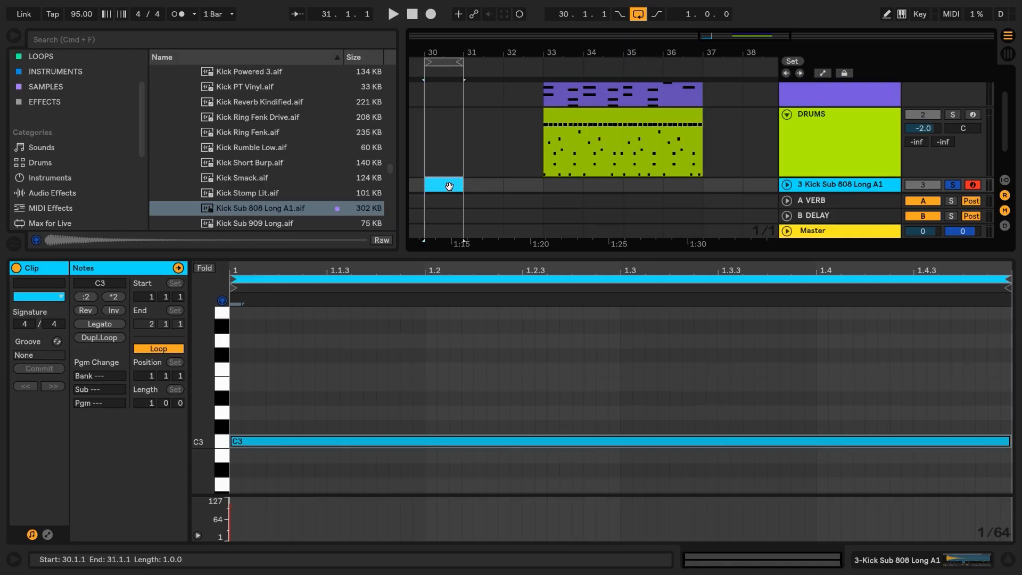
key("shift+Tab")
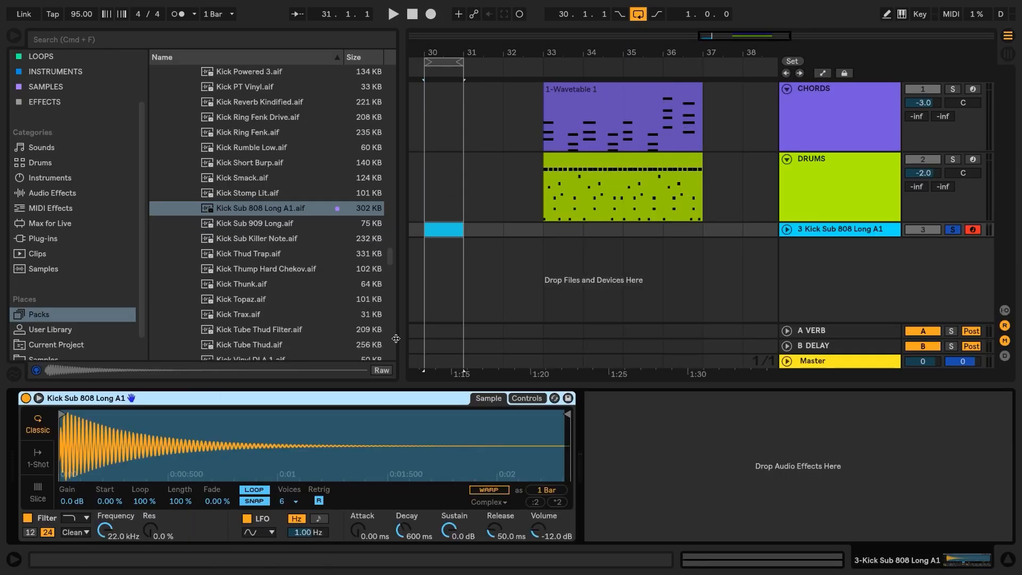
Step: Turn off the Simpler's sample looping and add a Tuner after it on the 808 track
left_click(255, 490)
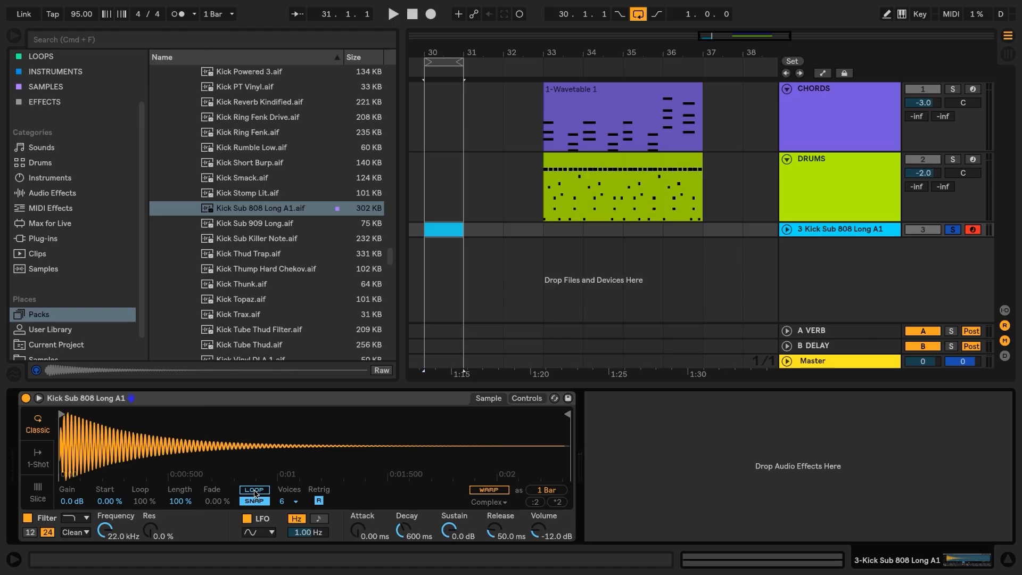
key("super+f")
type("tuner")
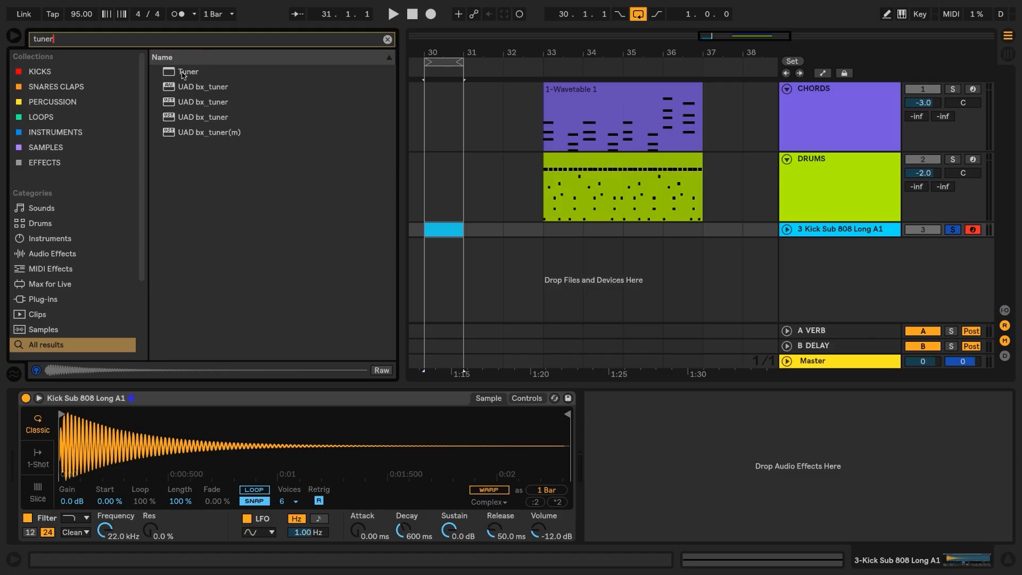
left_click_drag(187, 72, 621, 409)
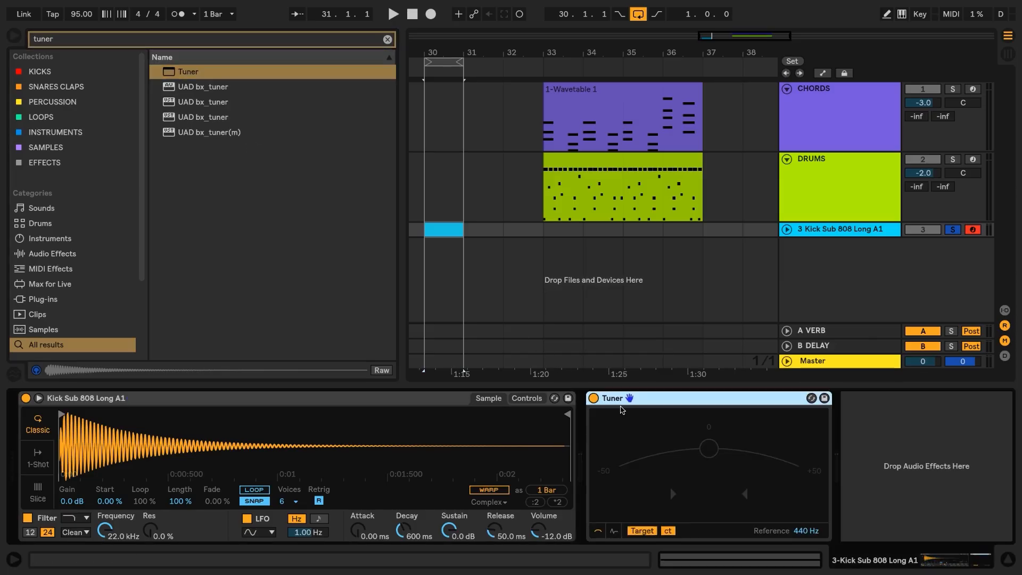
Step: Hide the browser and unfold the 808 track to see its bar 30 clip
key("ctrl+alt+b")
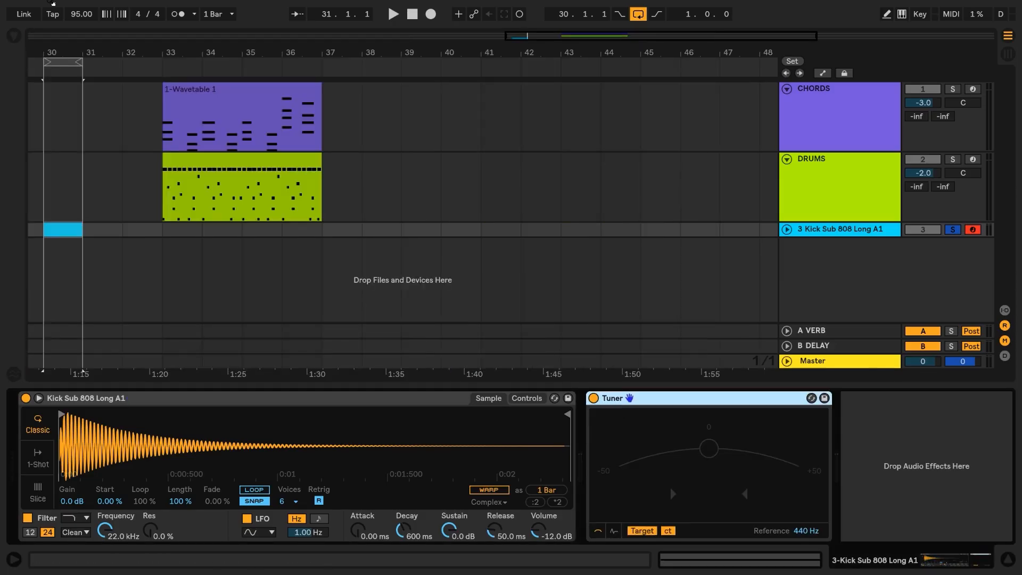
left_click_drag(105, 53, 317, 53)
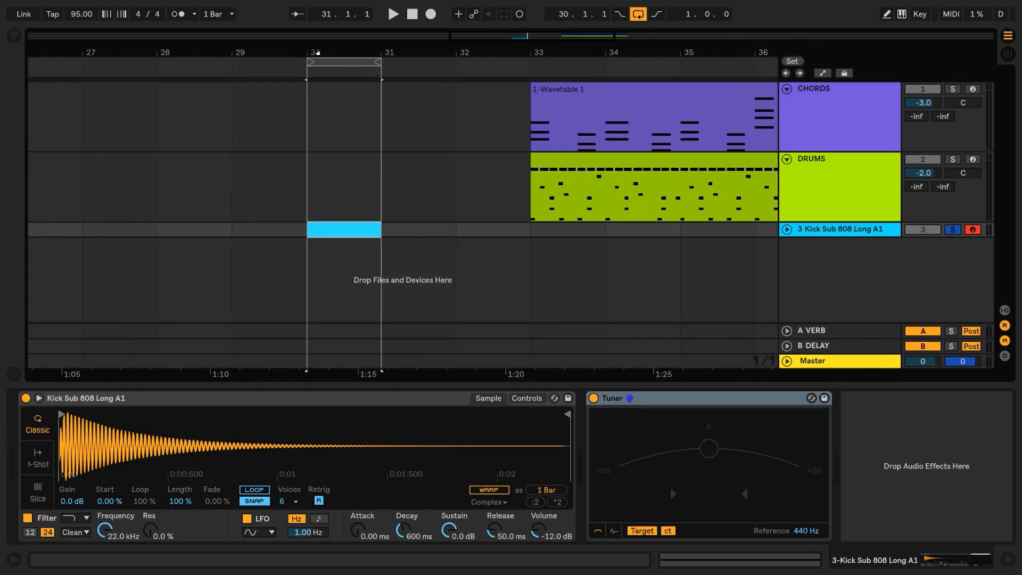
left_click(786, 229)
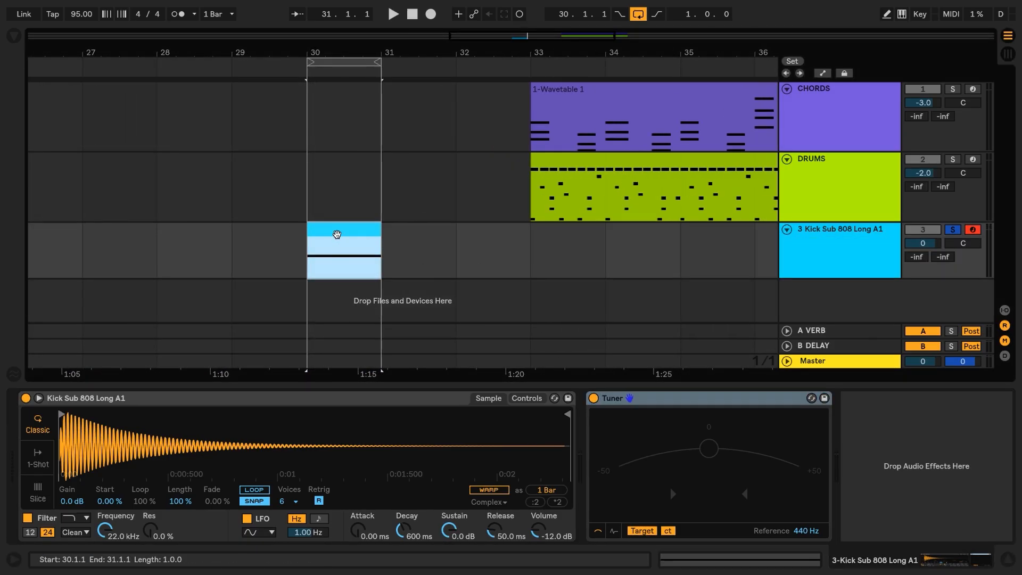
double_click(337, 234)
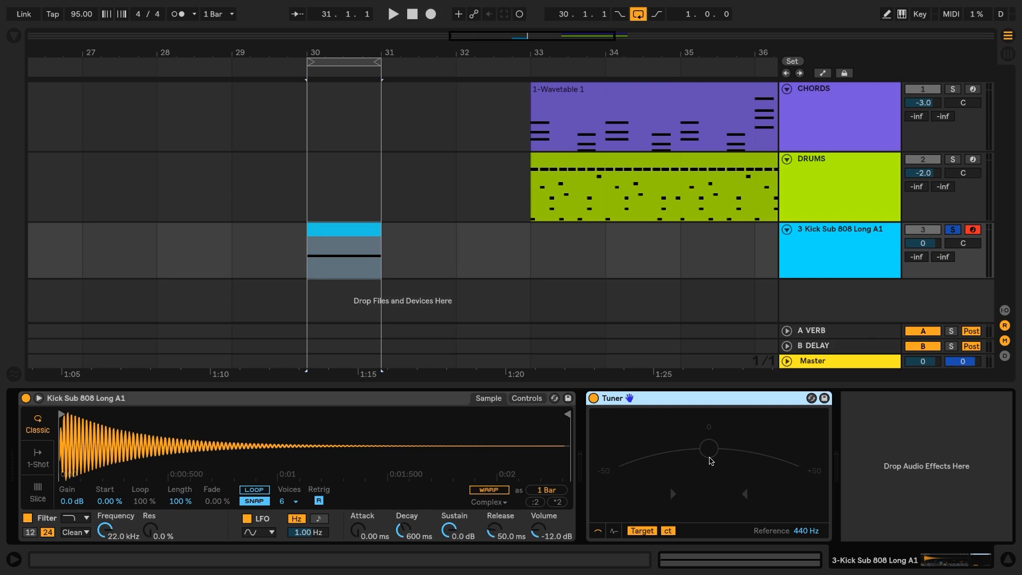
Step: Play the looped 808 clip and check the sample's pitch on the Tuner
key("space")
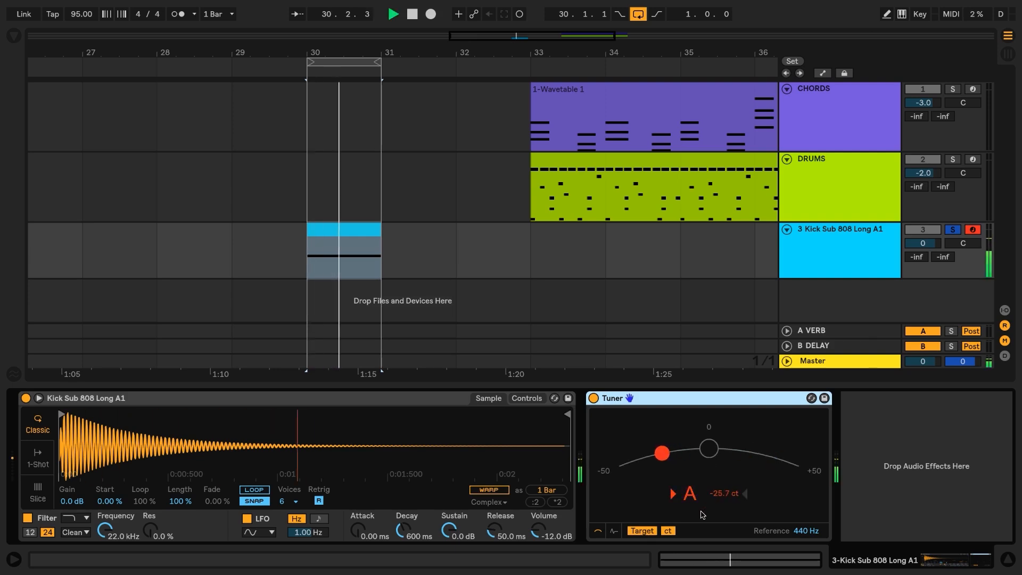
key("space")
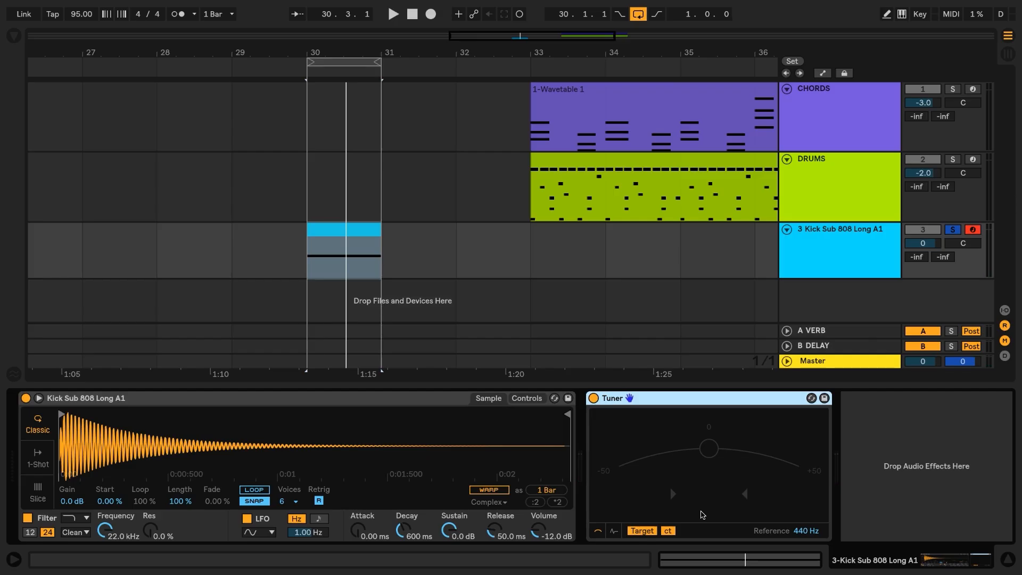
key("space")
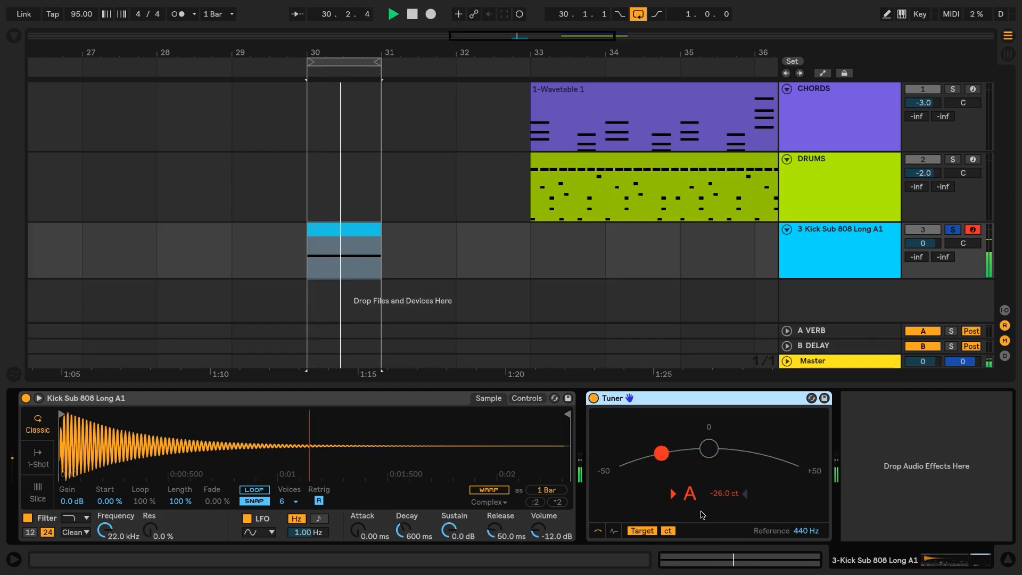
key("space")
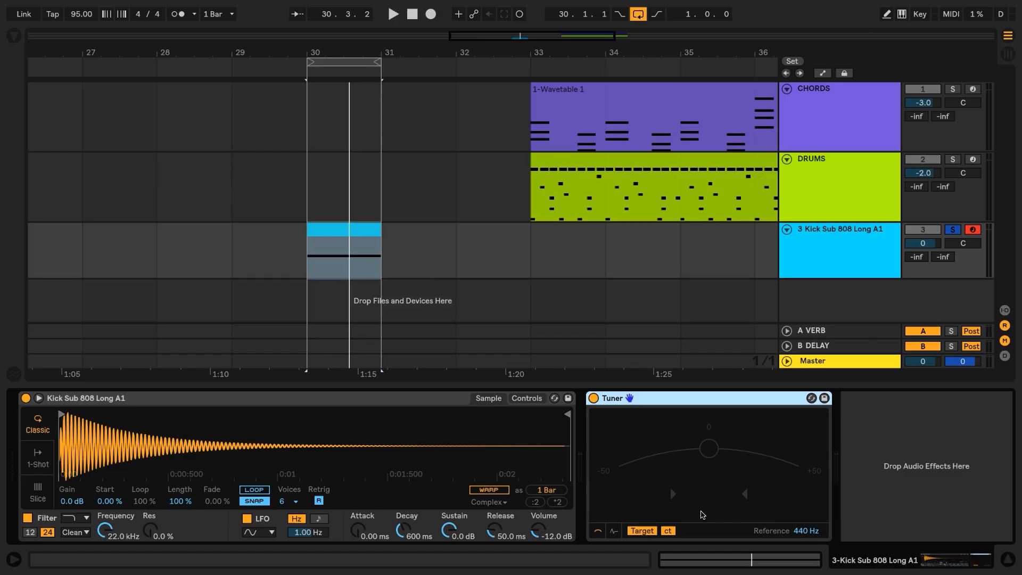
Step: Transpose the Simpler's 808 sample up 3 semitones while playing the looped clip into the Tuner
left_click(526, 398)
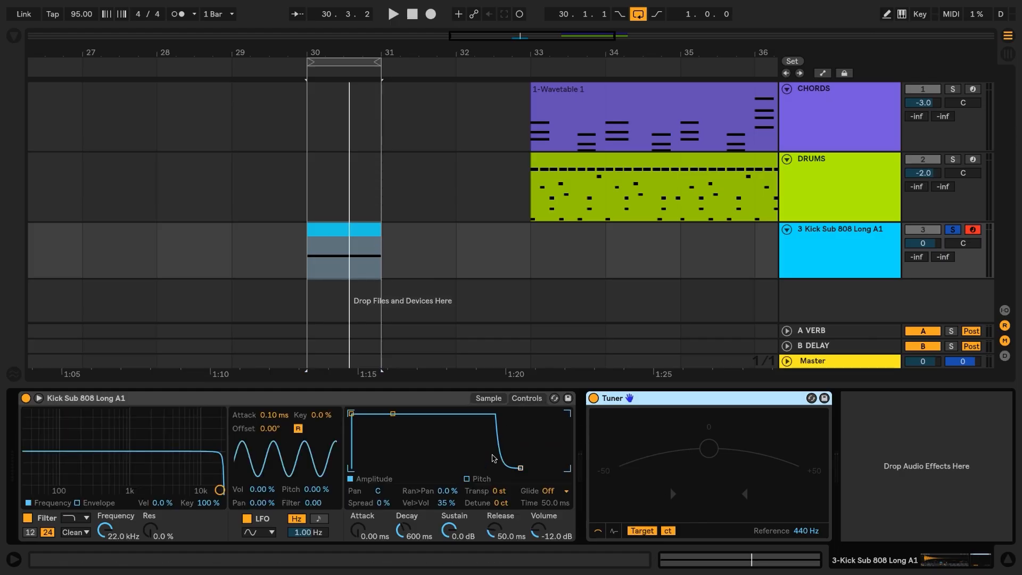
left_click(498, 494)
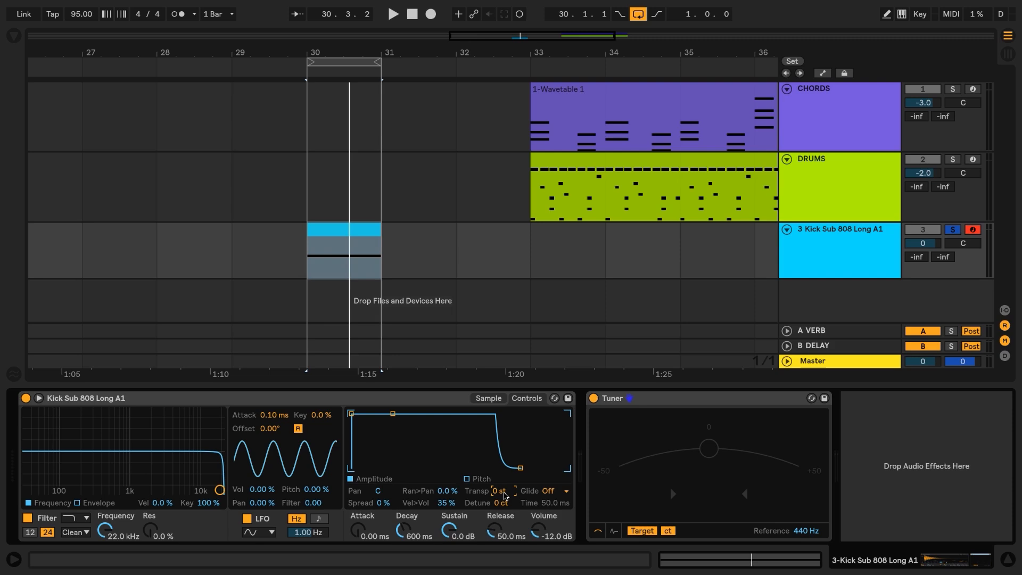
key("space")
key("Up")
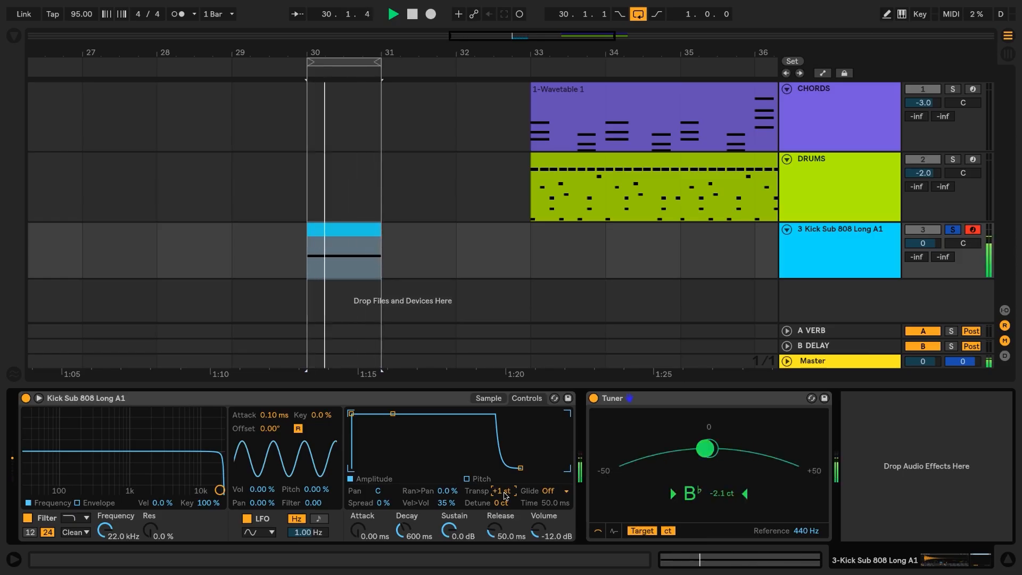
key("Up")
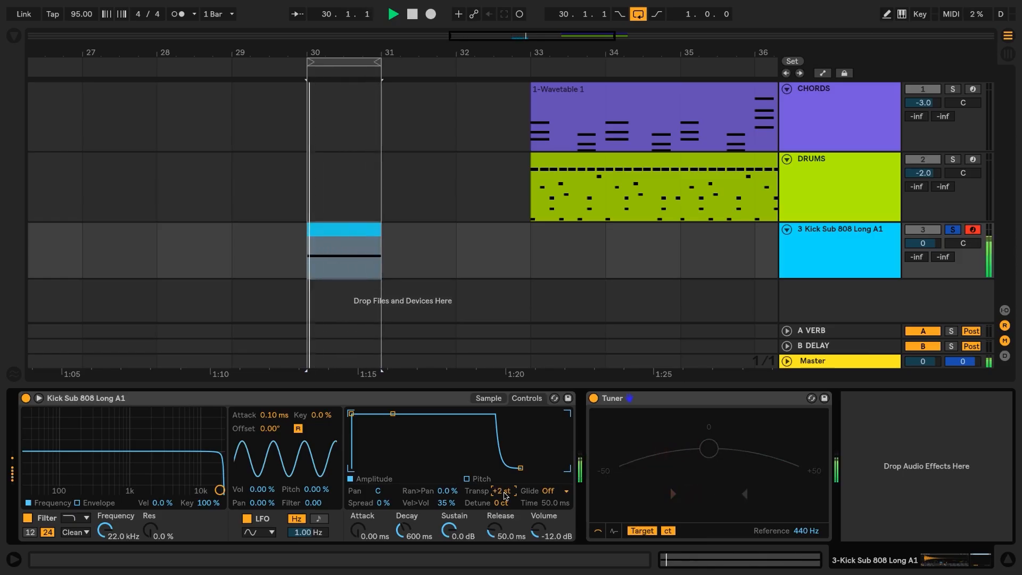
key("Up")
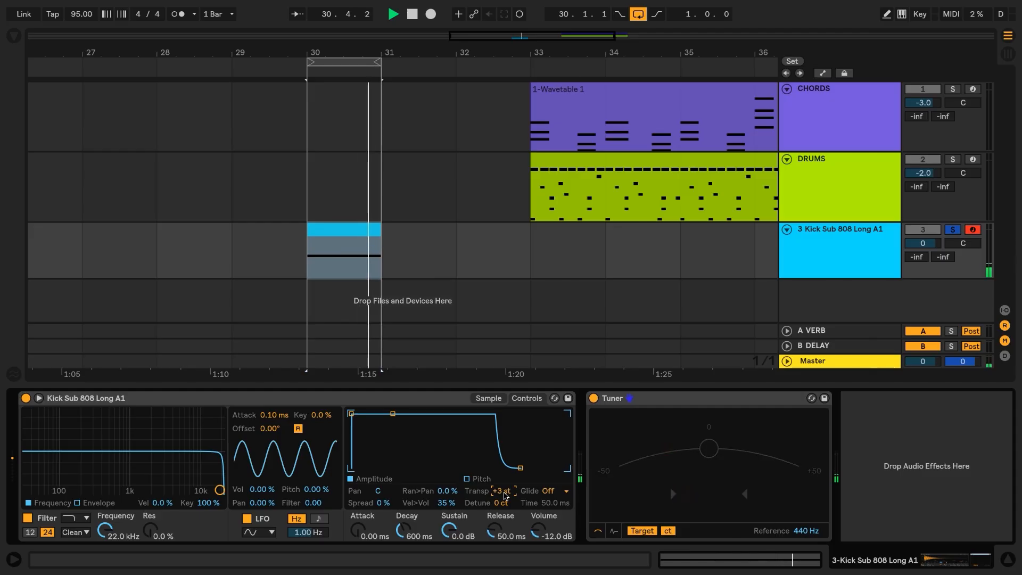
key("space")
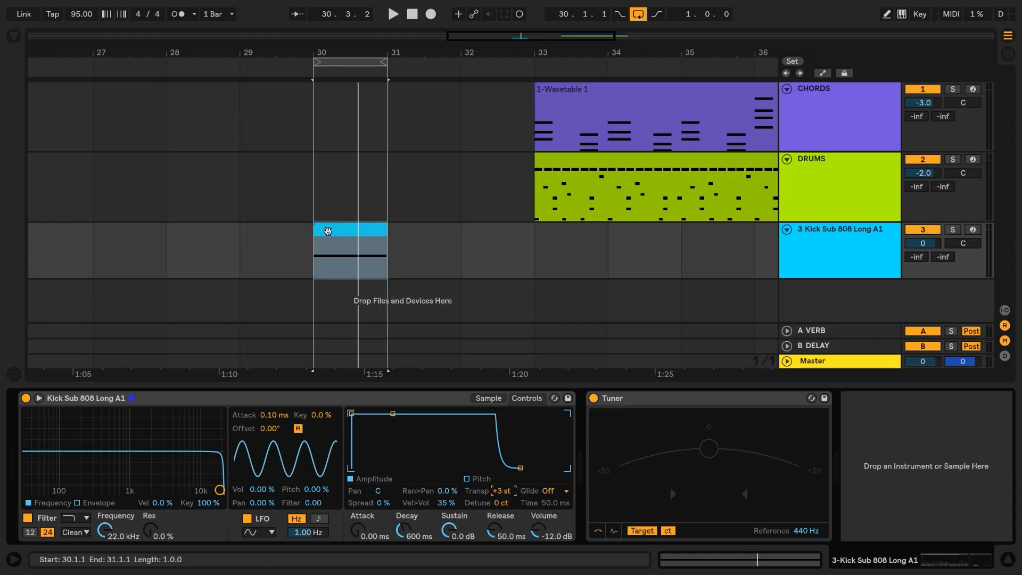
Step: Open the 808's bar 30 clip and audition the A2, B2 and C3 keys beside its note
double_click(326, 234)
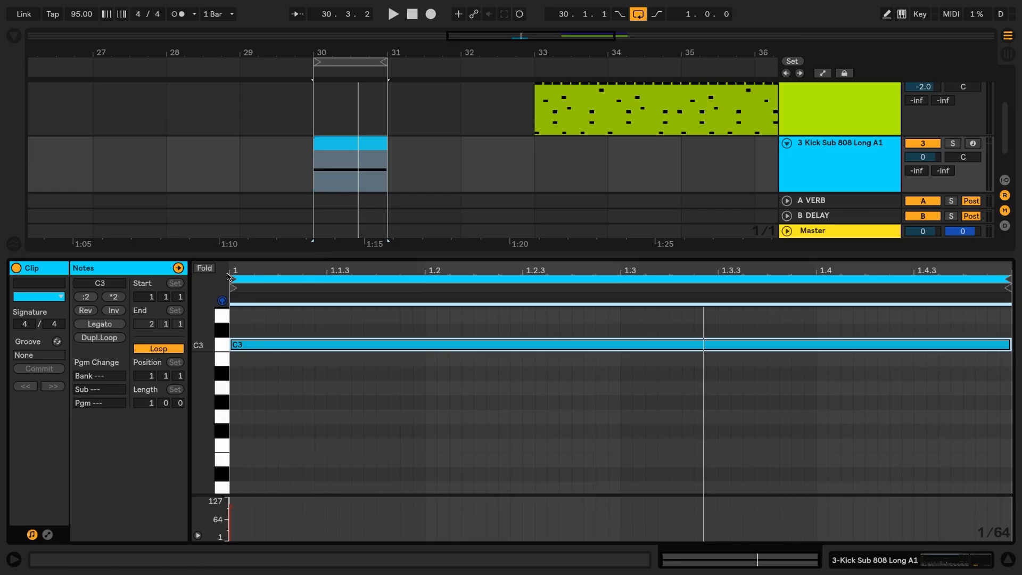
left_click_drag(250, 257, 253, 331)
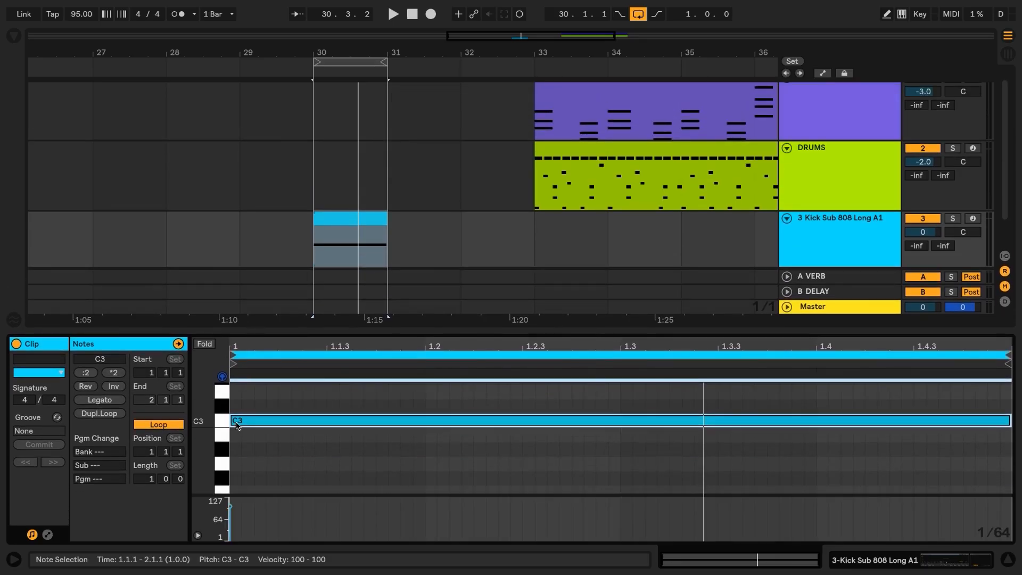
left_click(223, 466)
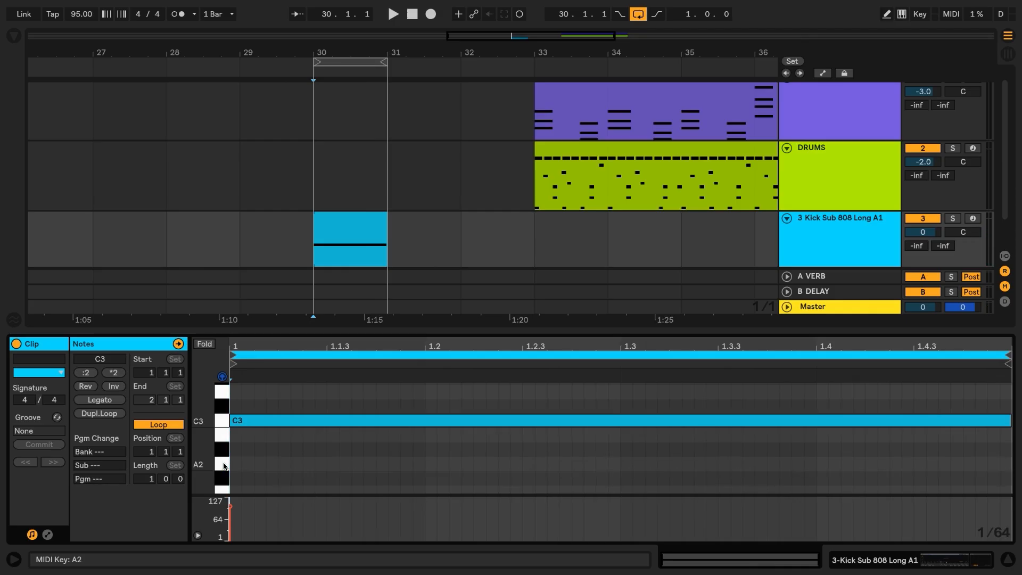
left_click(222, 433)
left_click(222, 421)
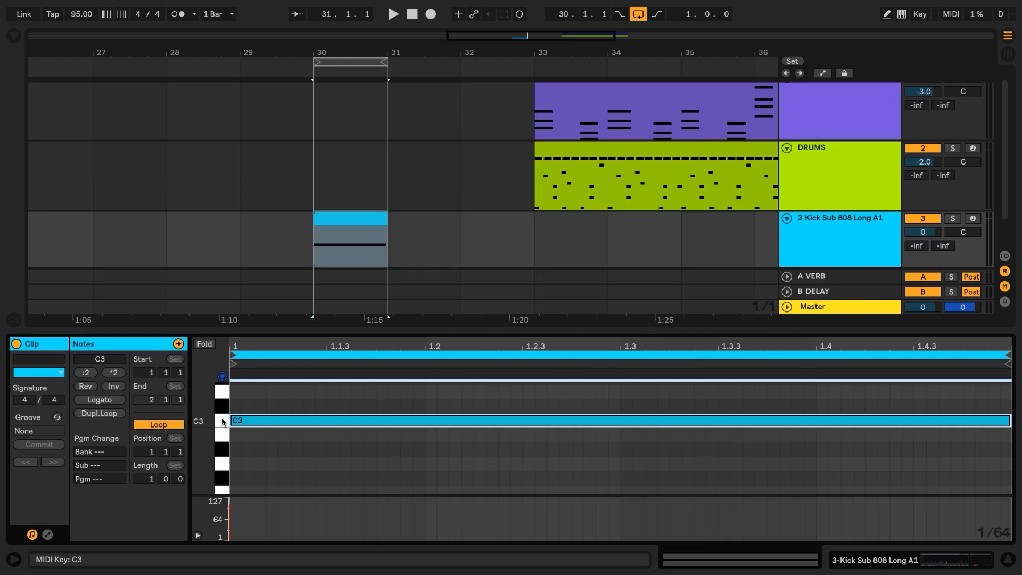
Step: Delete the 808's bar 30 test clip and rename its track BASS
key("shift+Tab")
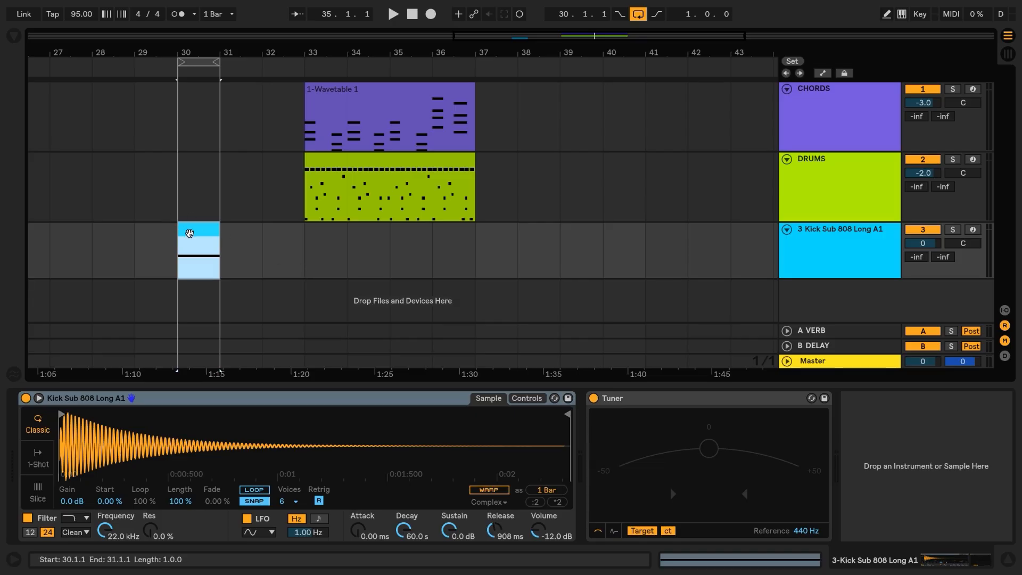
key("Delete")
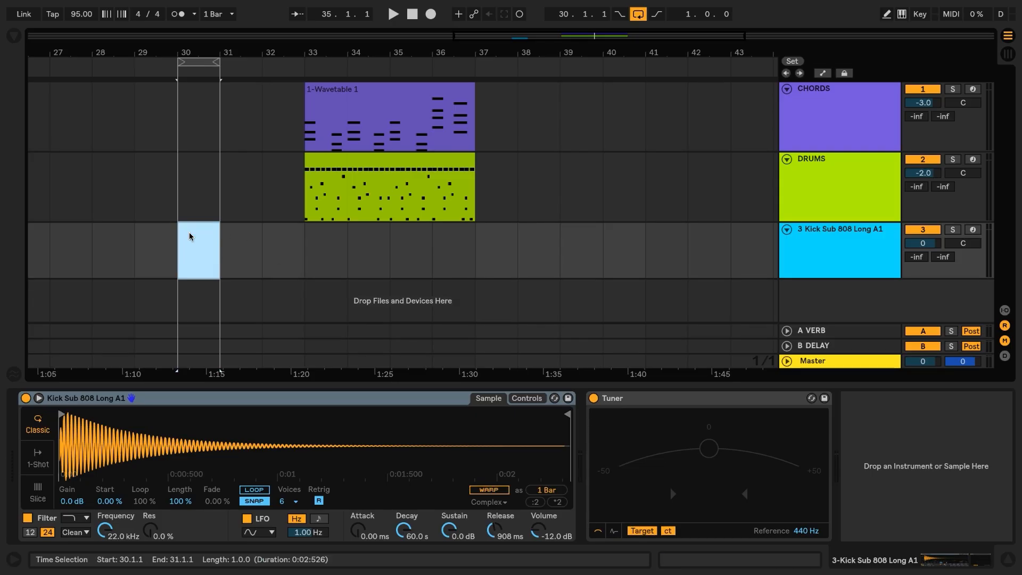
left_click(825, 235)
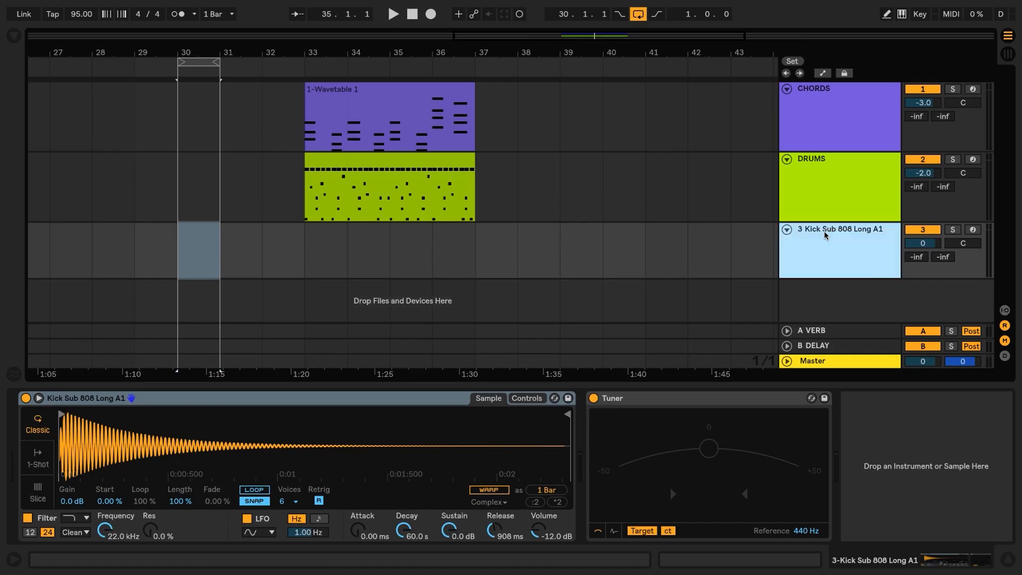
key("ctrl+r")
type("BASS")
key("Return")
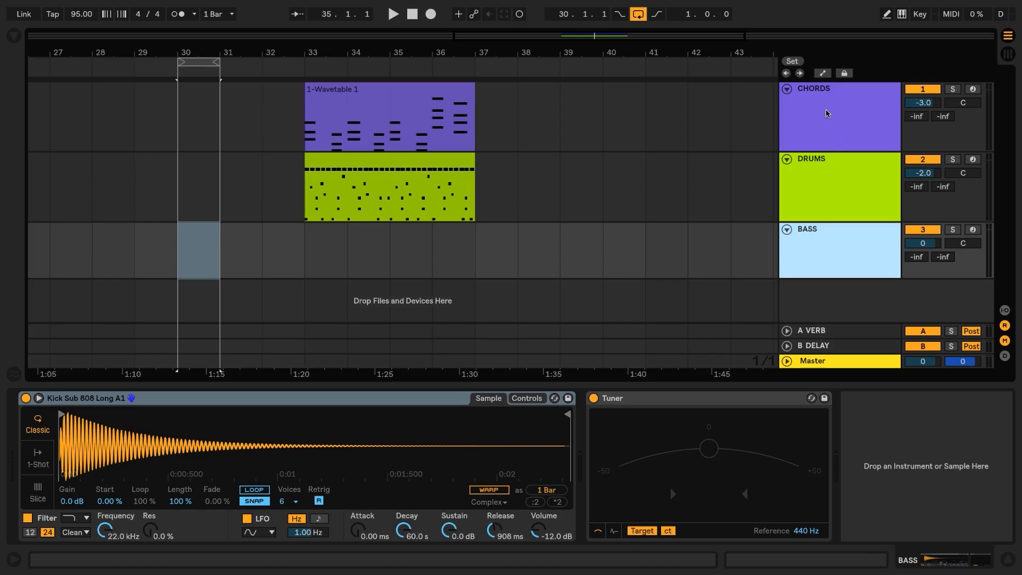
Step: Move the CHORDS track below DRUMS and rename its clip CHORDS
left_click_drag(814, 95, 806, 206)
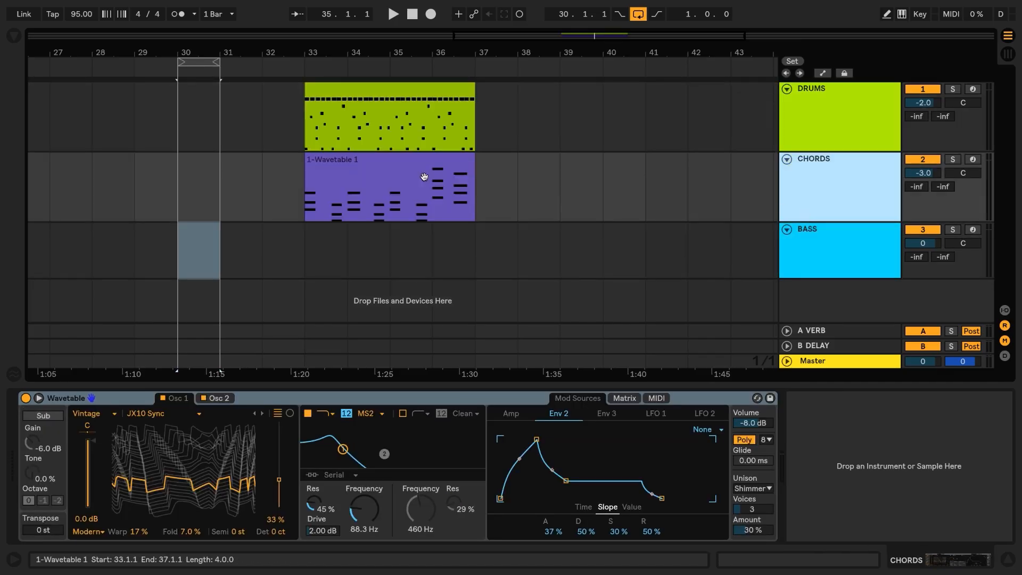
left_click(380, 167)
key("ctrl+r")
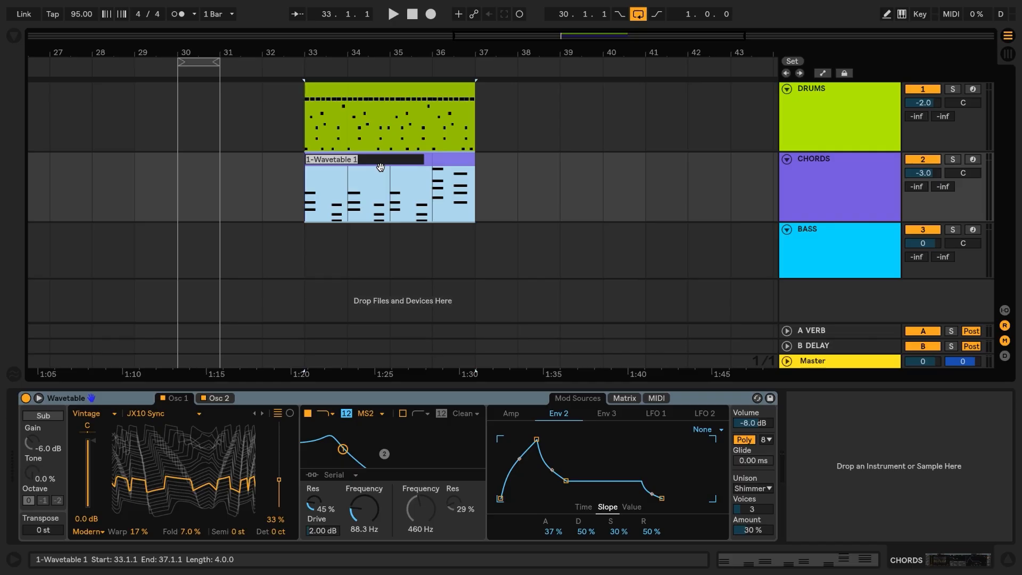
type("CHORDS")
key("Return")
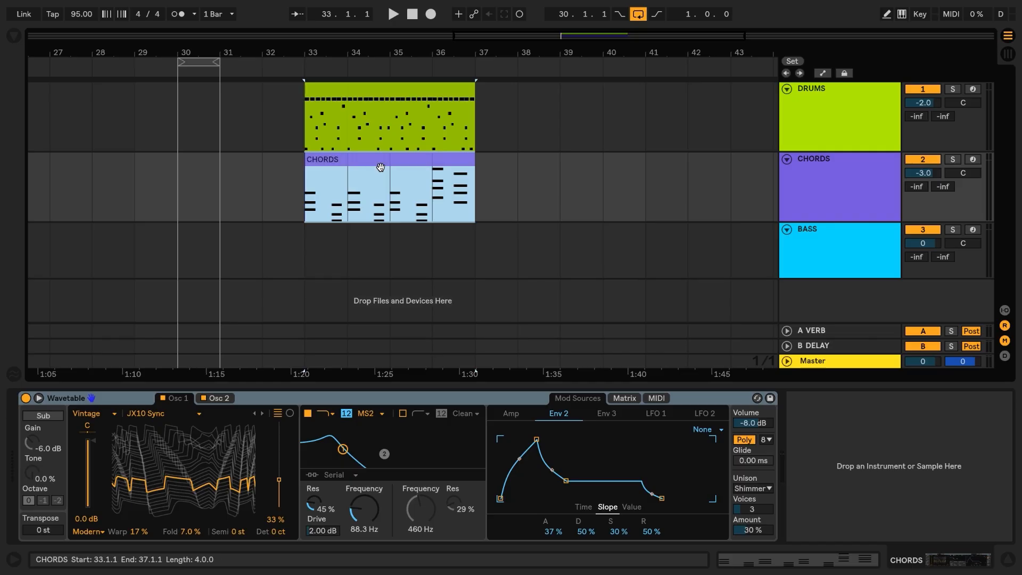
Step: Create an empty four-bar MIDI clip on the BASS track from bar 33 to bar 37
left_click(311, 252)
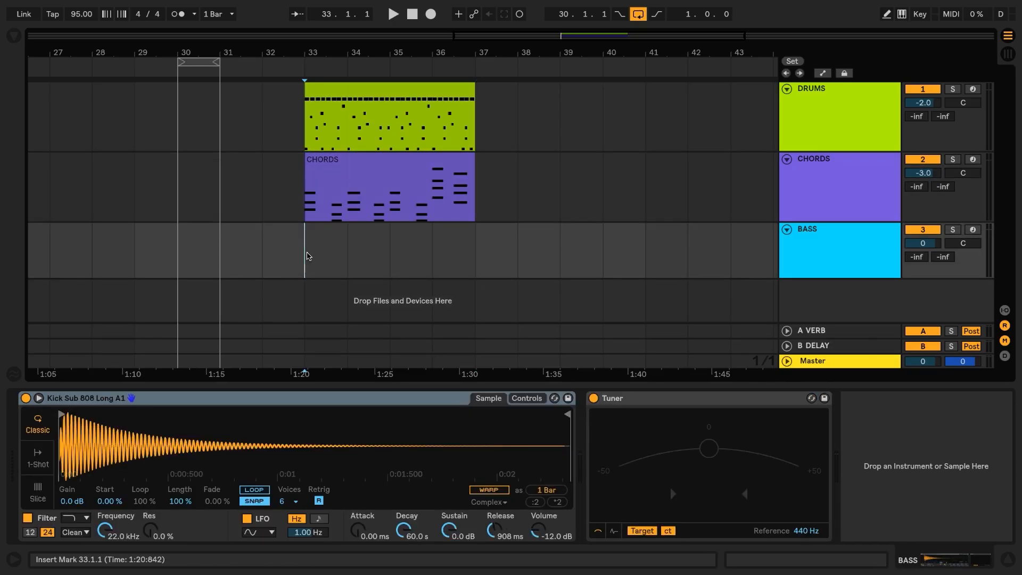
left_click_drag(308, 256, 464, 258)
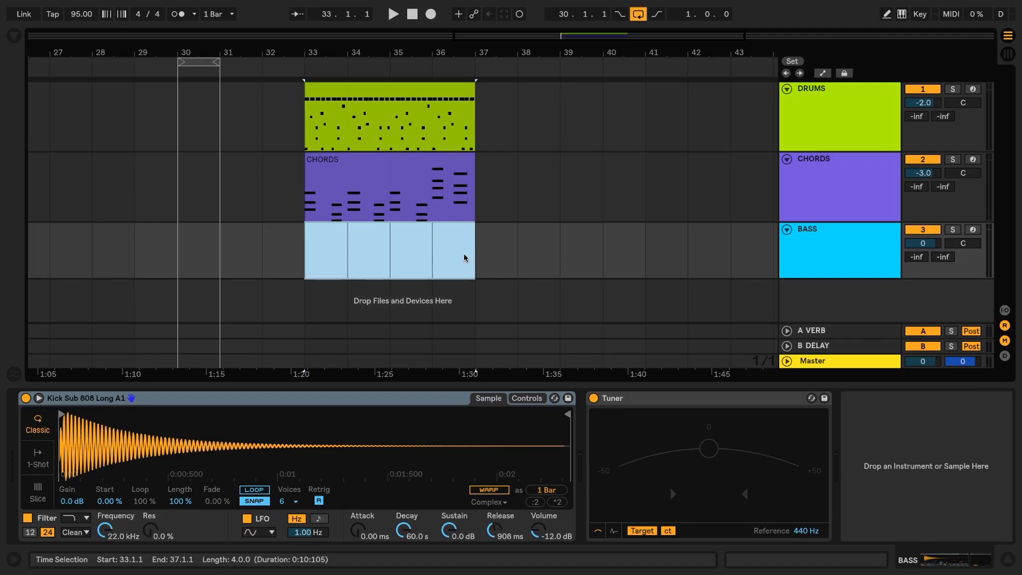
double_click(464, 258)
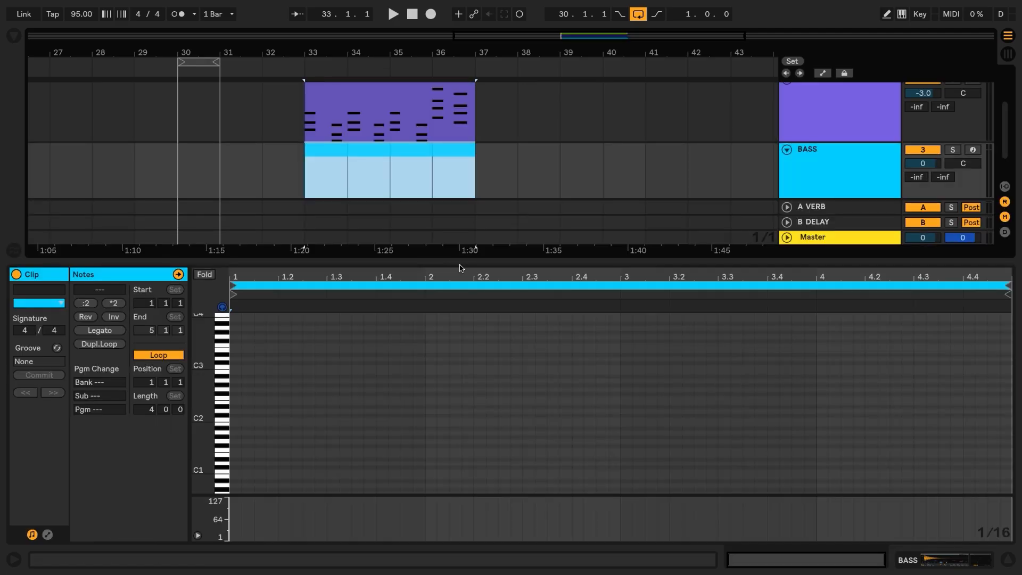
left_click_drag(460, 264, 453, 315)
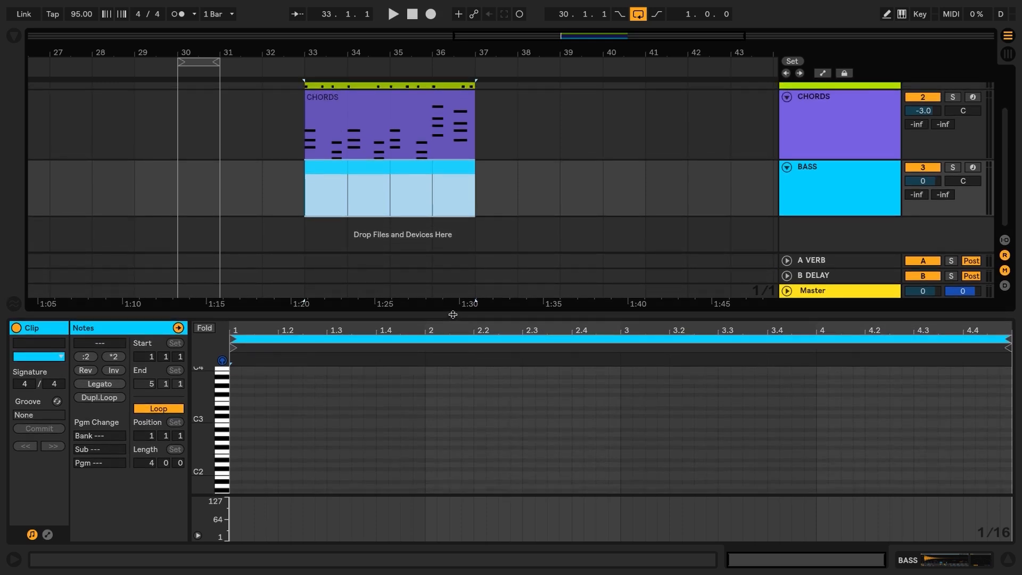
Step: Show the CHORDS and BASS clips together in the note editor and make the BASS clip the one being edited
left_click(415, 100, "shift")
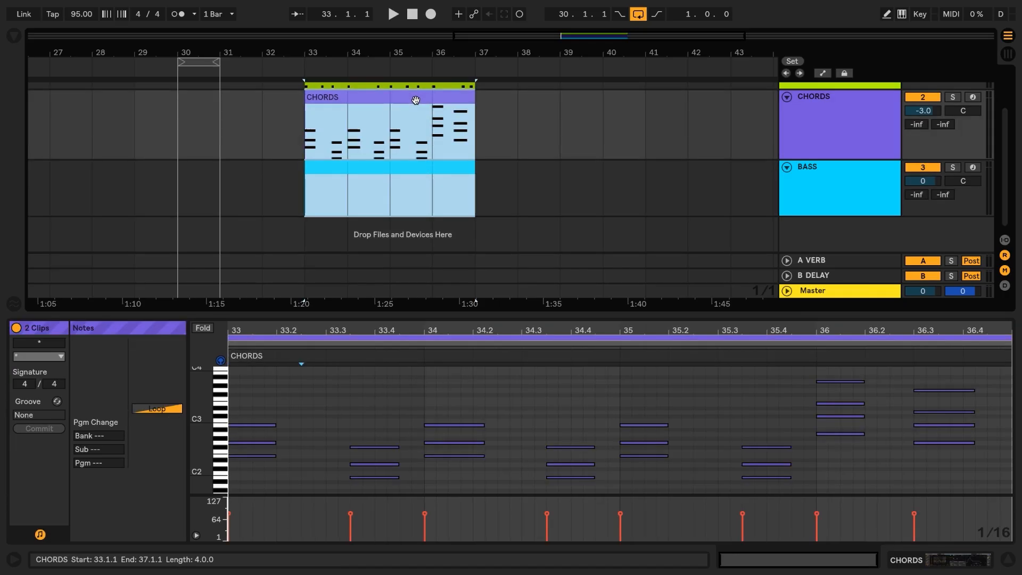
left_click_drag(376, 313, 377, 284)
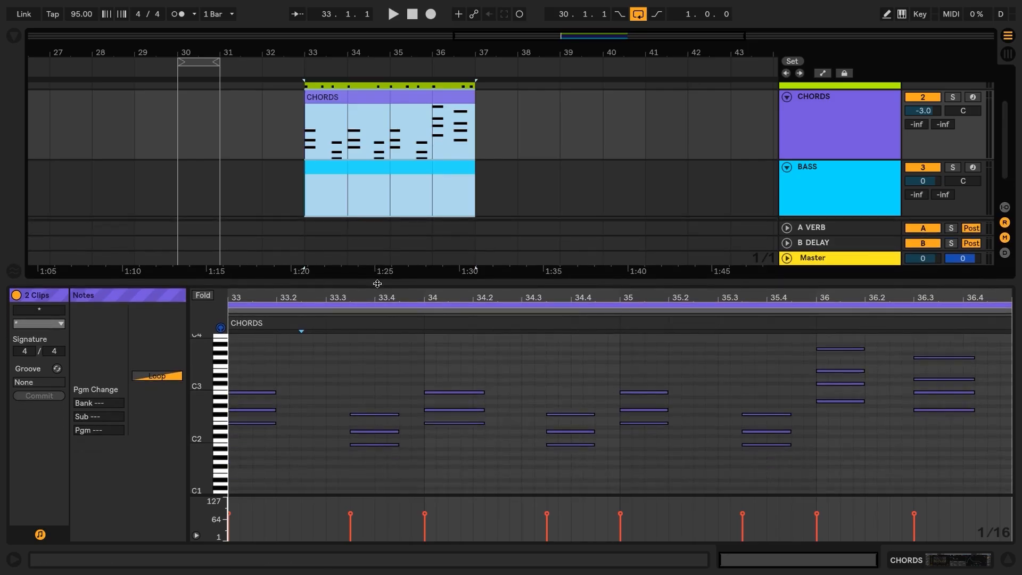
left_click(276, 306)
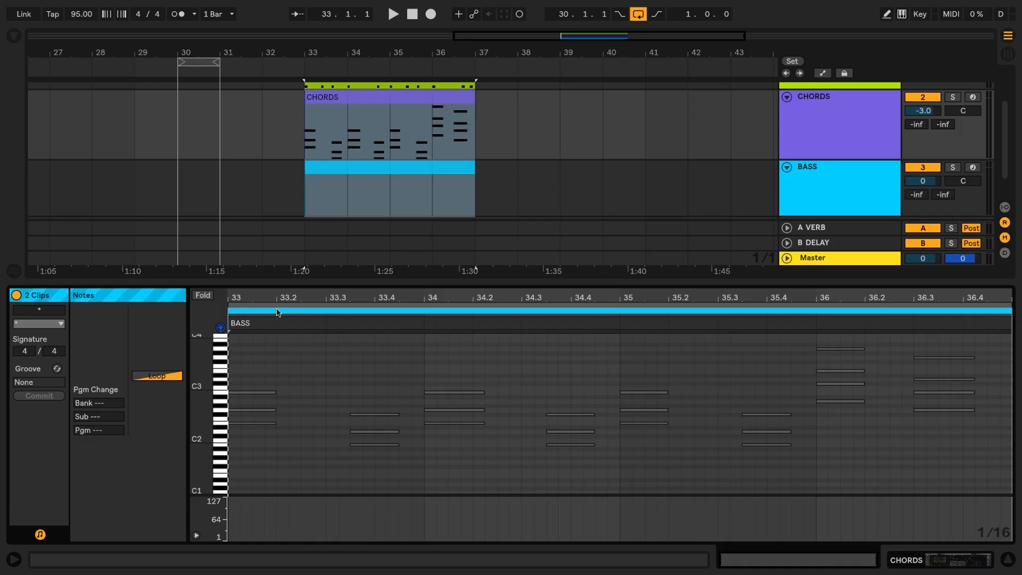
left_click(277, 308)
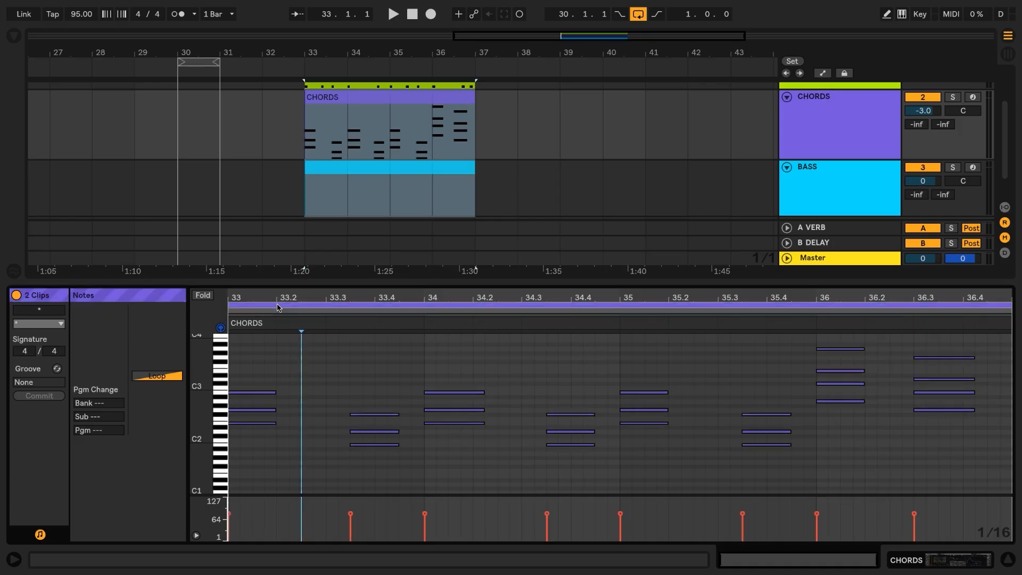
left_click(277, 311)
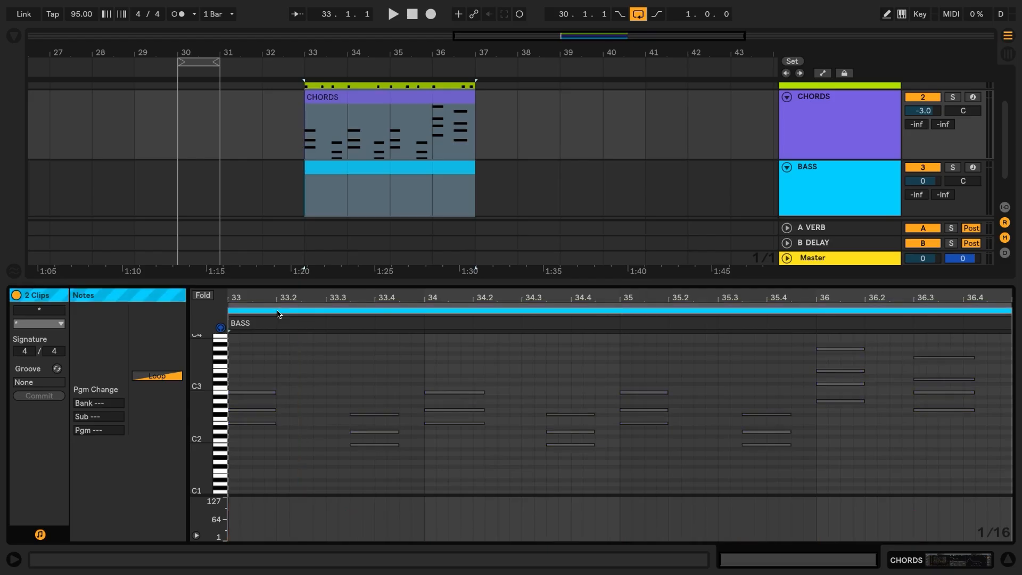
Step: Add a one-beat E2 note at the start of the BASS clip, under the first chord, and play it back
double_click(286, 426)
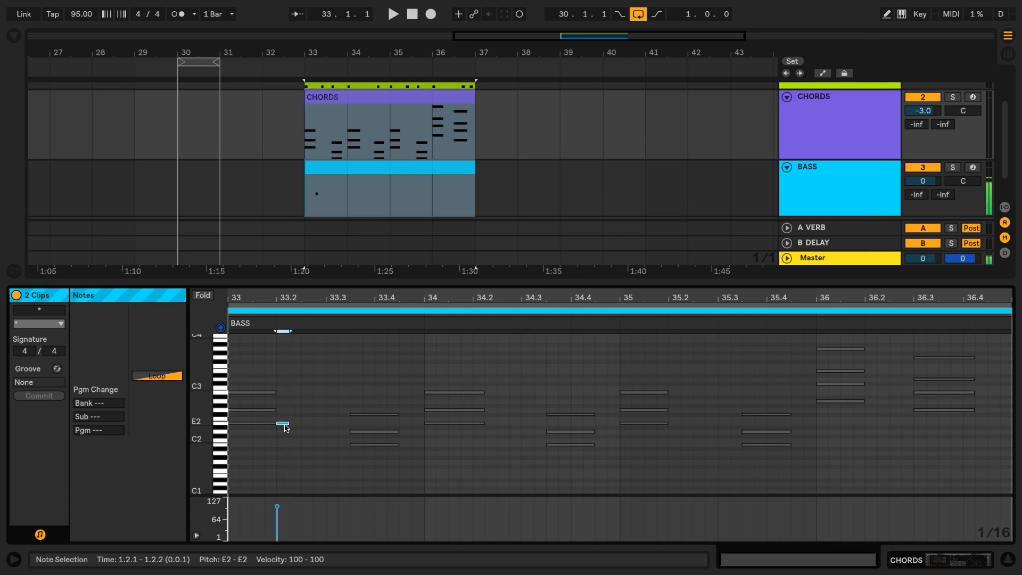
left_click_drag(289, 424, 325, 424)
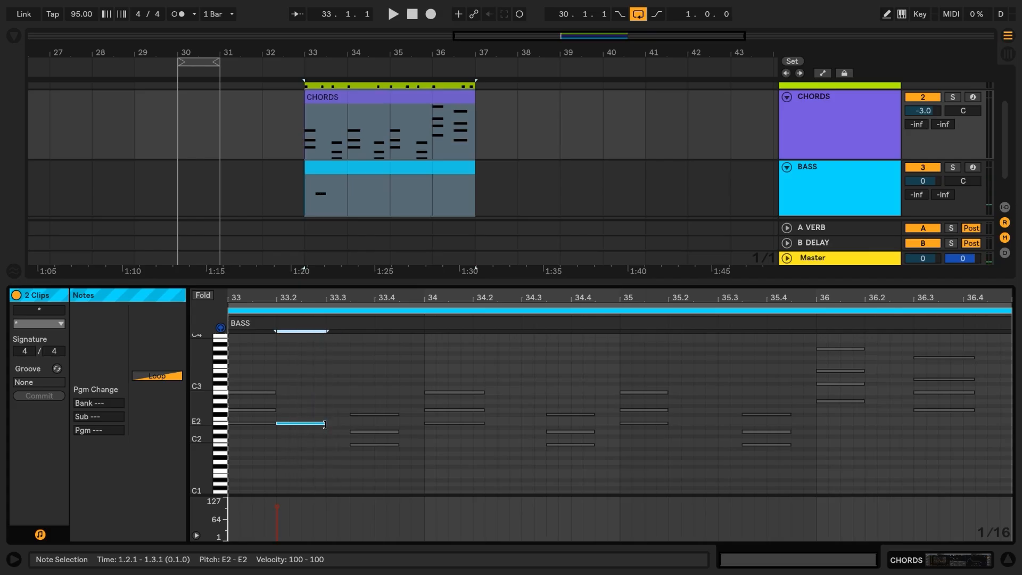
key("Left")
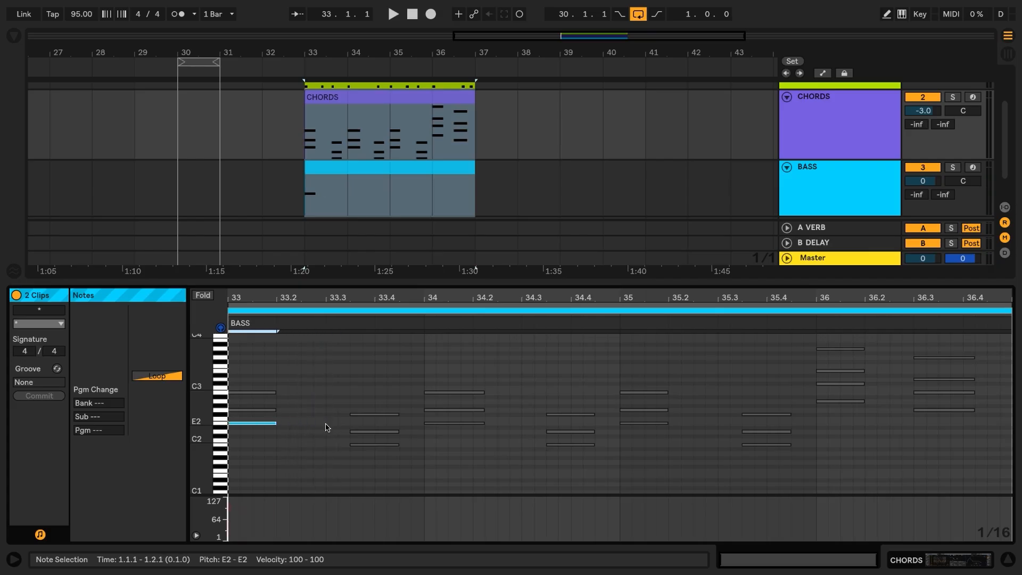
key("space")
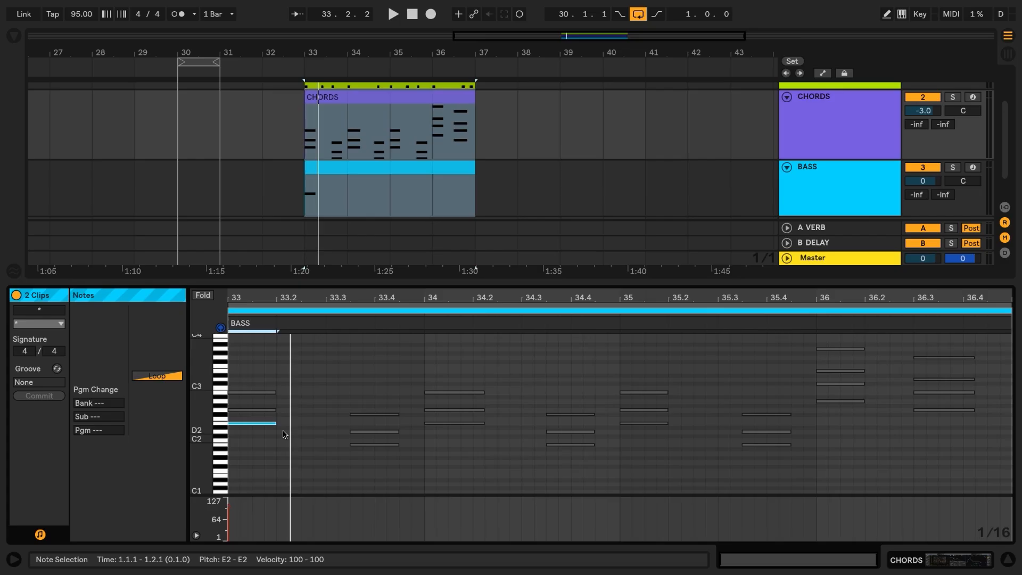
Step: Add two bass notes, each two sixteenths long: B2 at 1.3.3 and D3 at 1.3.4
left_click(355, 445)
double_click(358, 394)
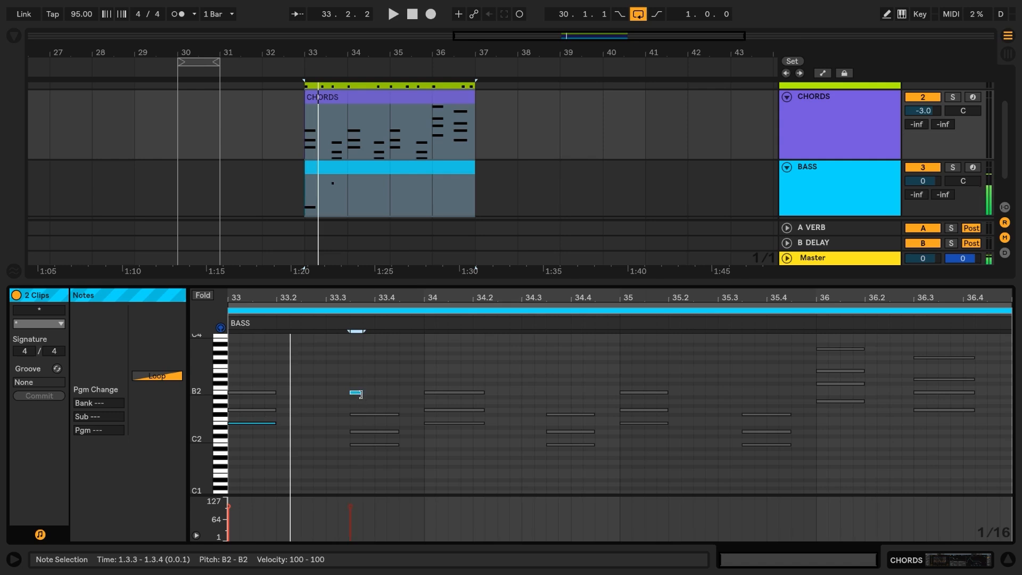
left_click_drag(360, 394, 372, 392)
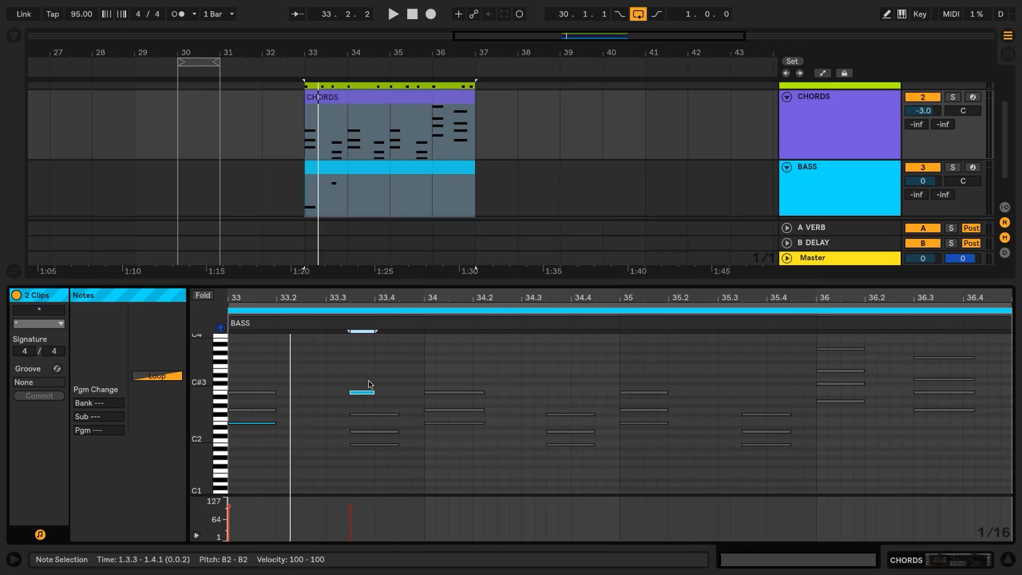
double_click(368, 379)
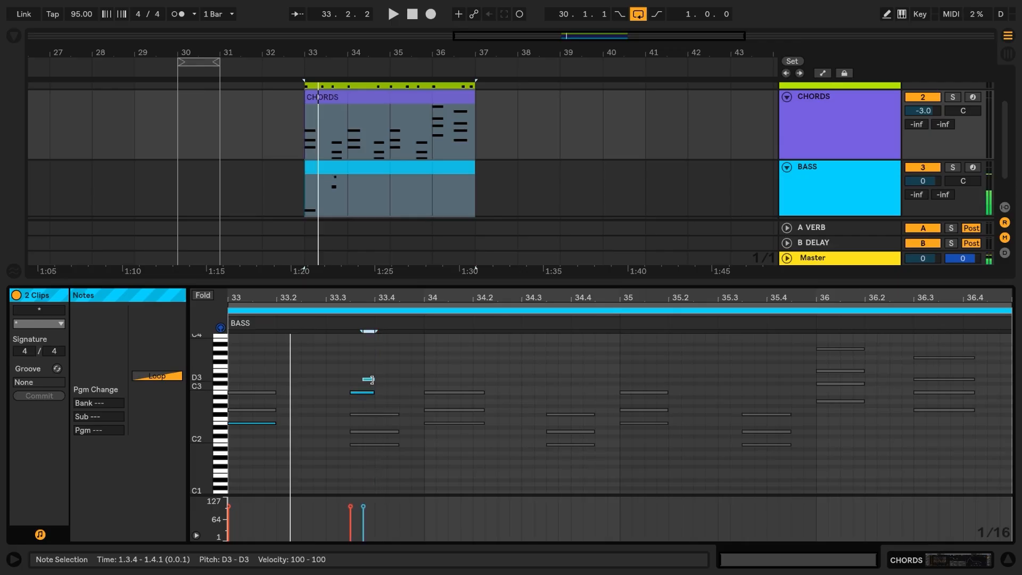
left_click_drag(371, 379, 384, 380)
Step: Add a sixteenth-note G3 at 1.4.2 and a sixteenth-note B2 at 1.4.3 to the bass line
double_click(394, 359)
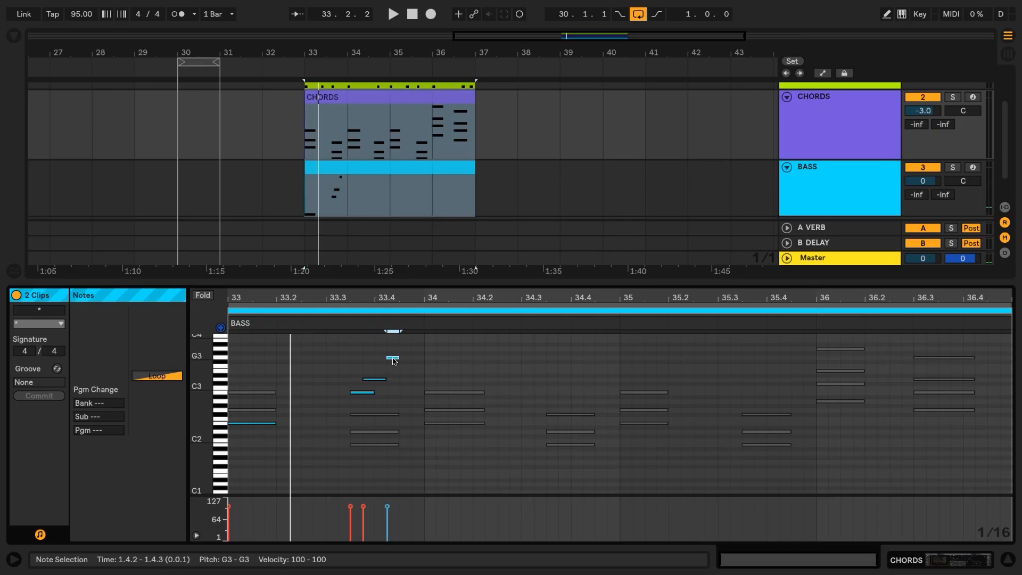
left_click(391, 392)
double_click(404, 392)
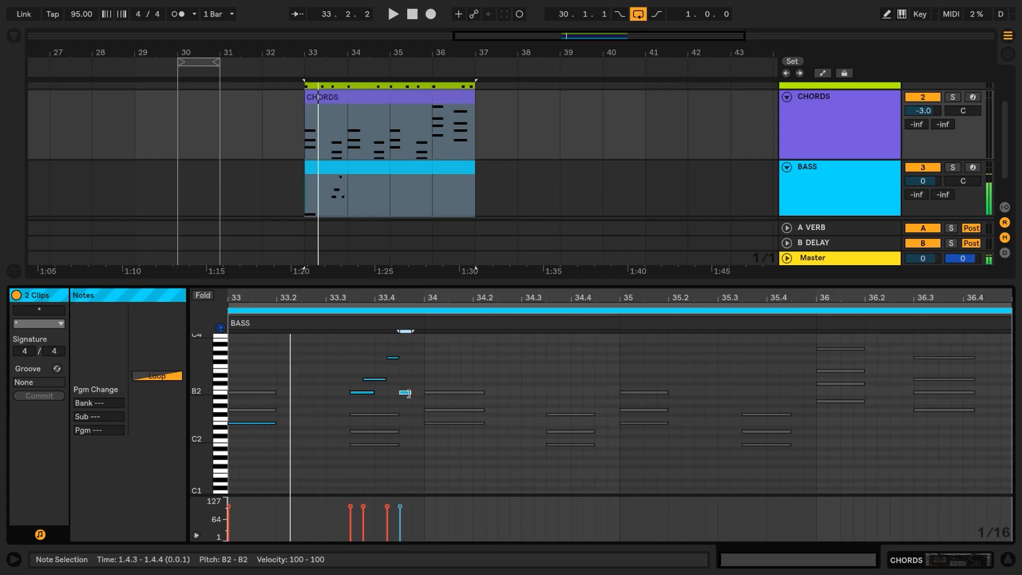
Step: Lengthen the B2 note at 1.4.3 to two sixteenths so it fills the end of the bar, and play the line back
left_click_drag(410, 393, 419, 399)
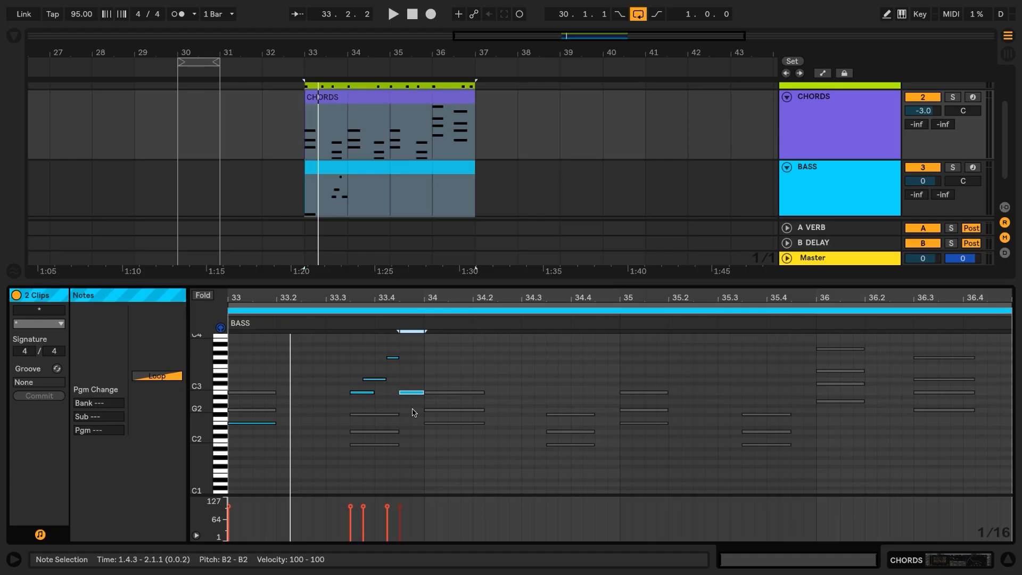
mouse_move(218, 407)
left_mouse_down()
mouse_move(239, 407)
mouse_move(226, 407)
left_mouse_up()
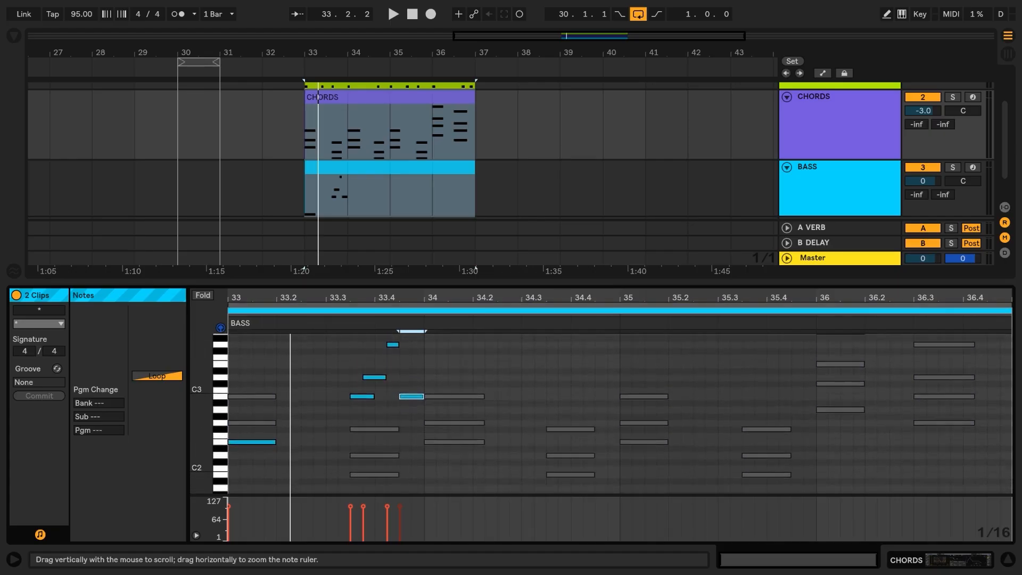
left_click(313, 420)
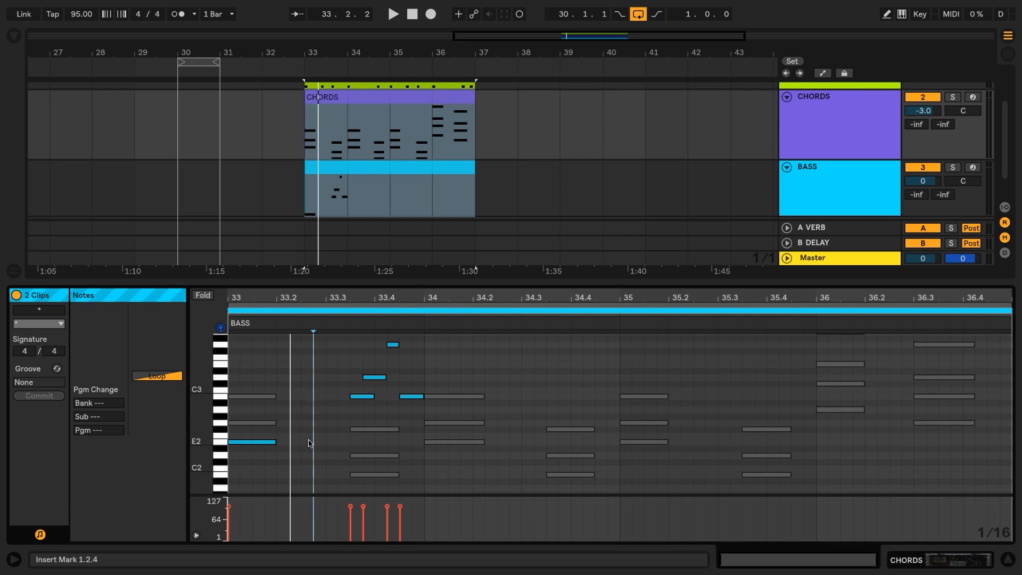
key("space")
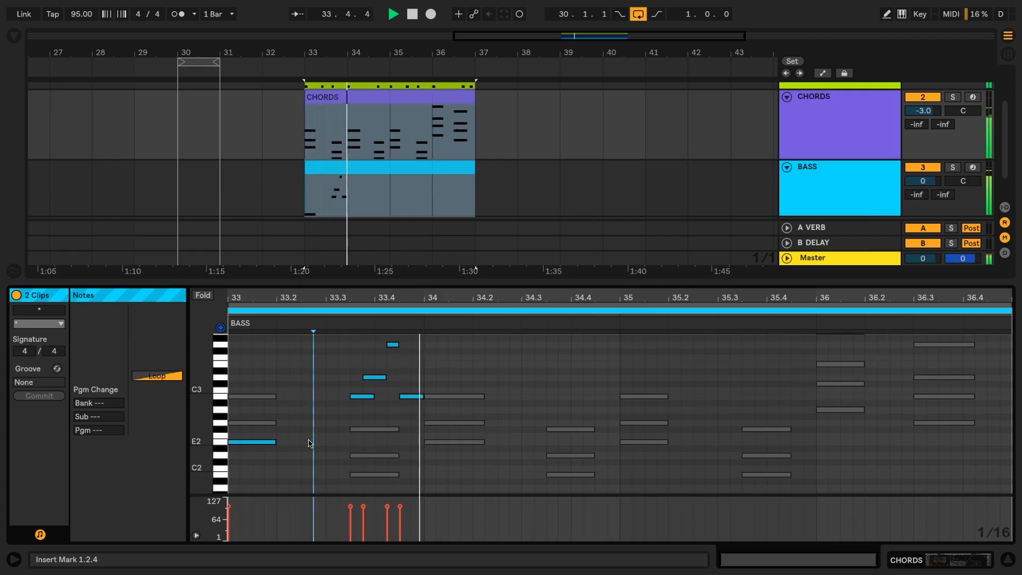
key("space")
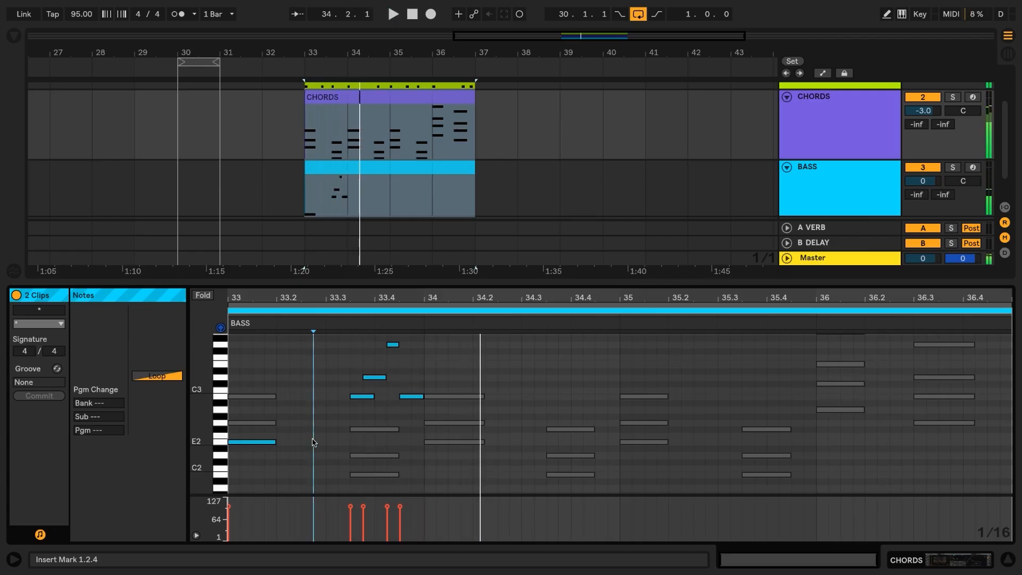
Step: Solo the BASS and CHORDS tracks, and duplicate all bass notes of bar 1 into bars 2 and 3
left_click(952, 167)
left_click(953, 98, "ctrl")
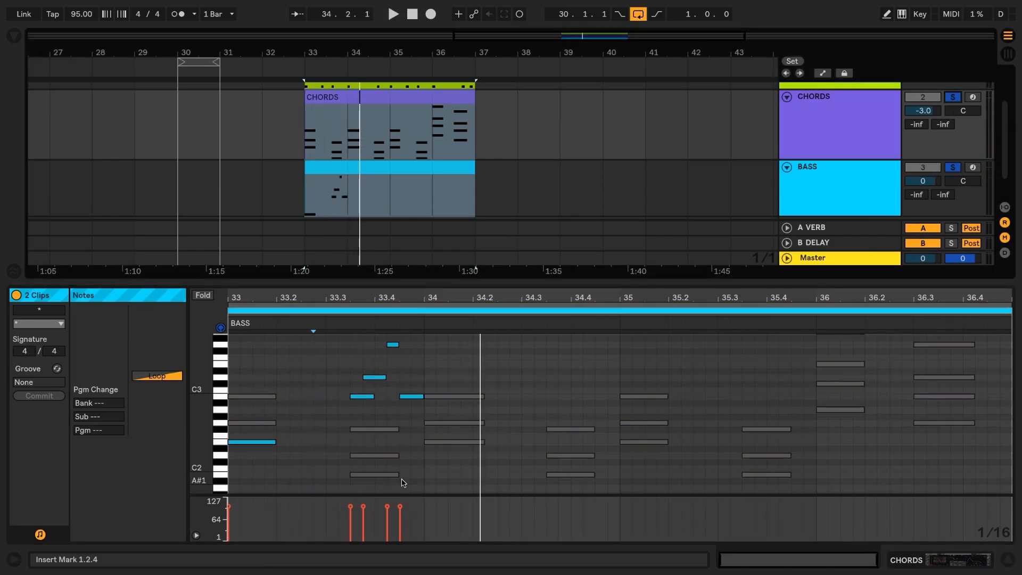
left_click_drag(418, 487, 240, 372)
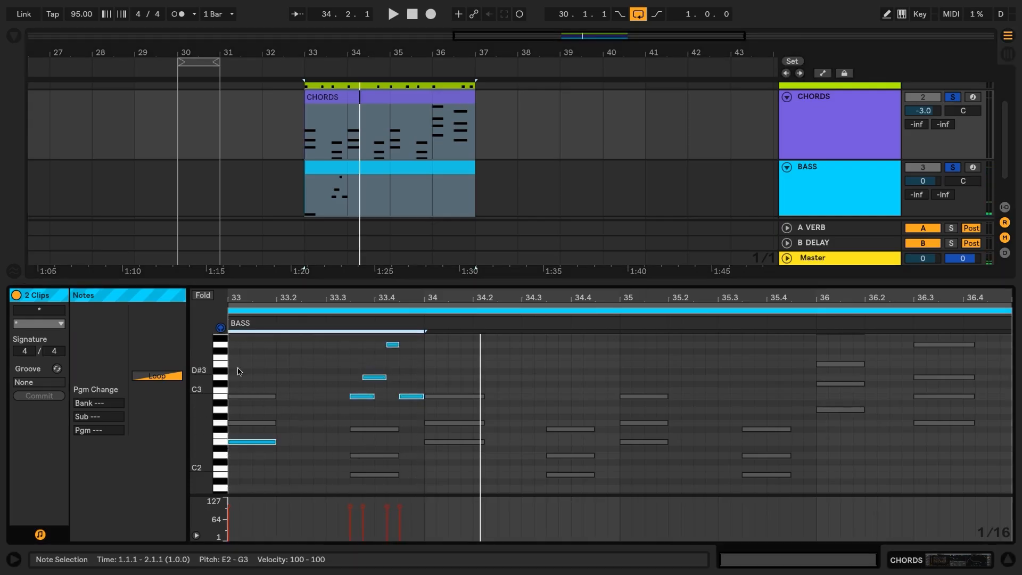
key("ctrl+d")
key("ctrl+d")
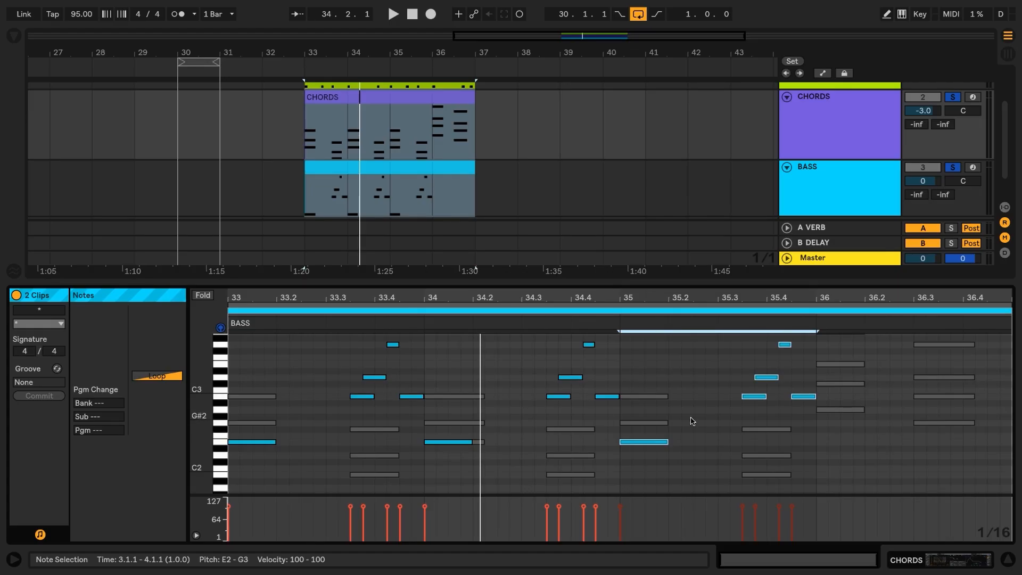
Step: Add an A2 note three sixteenths long at 4.1.1 in the BASS clip, under the first chord of bar 4
double_click(872, 410)
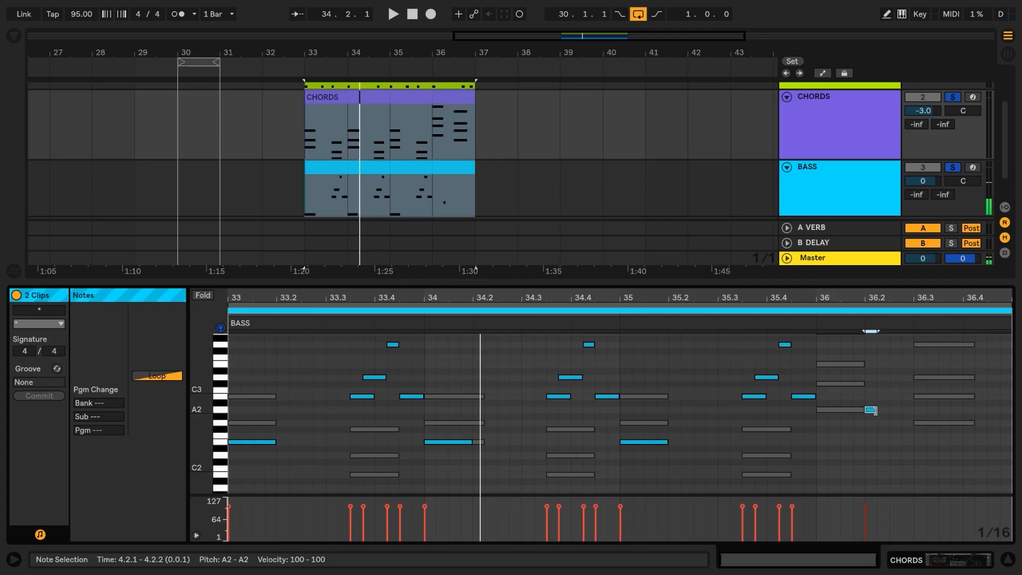
left_click_drag(875, 410, 900, 413)
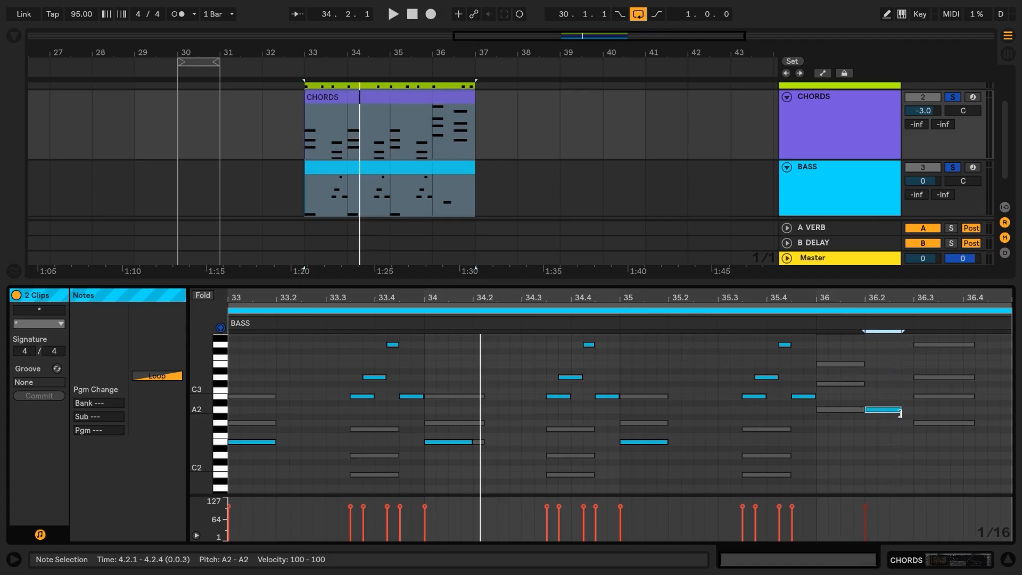
key("Left")
key("Left")
key("Left")
key("Left")
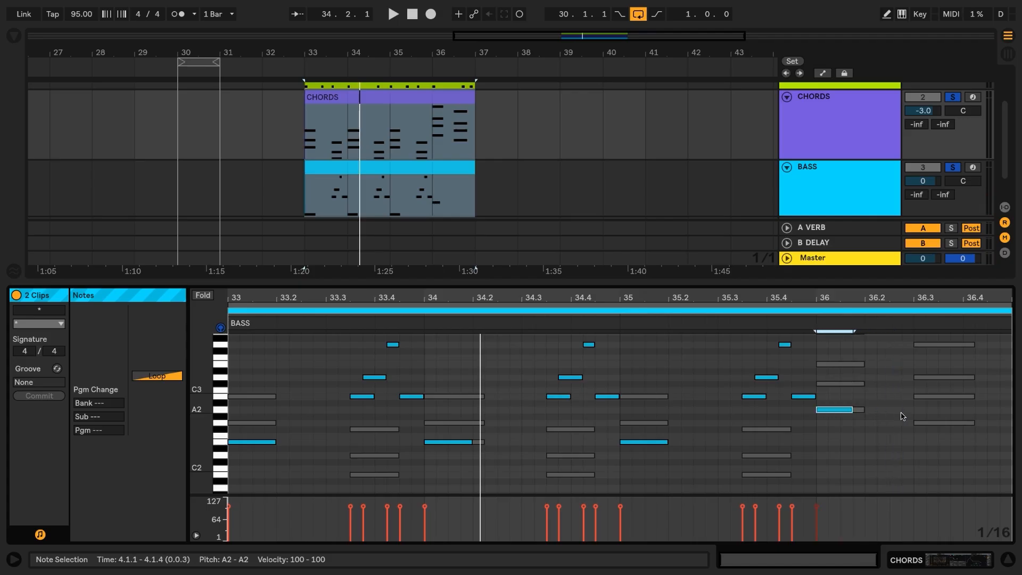
Step: Add A2 notes at 4.1.4 and 4.2.3, and repeat the three-note rhythm on G2 from 4.3.1 to the end of bar 4
double_click(901, 410)
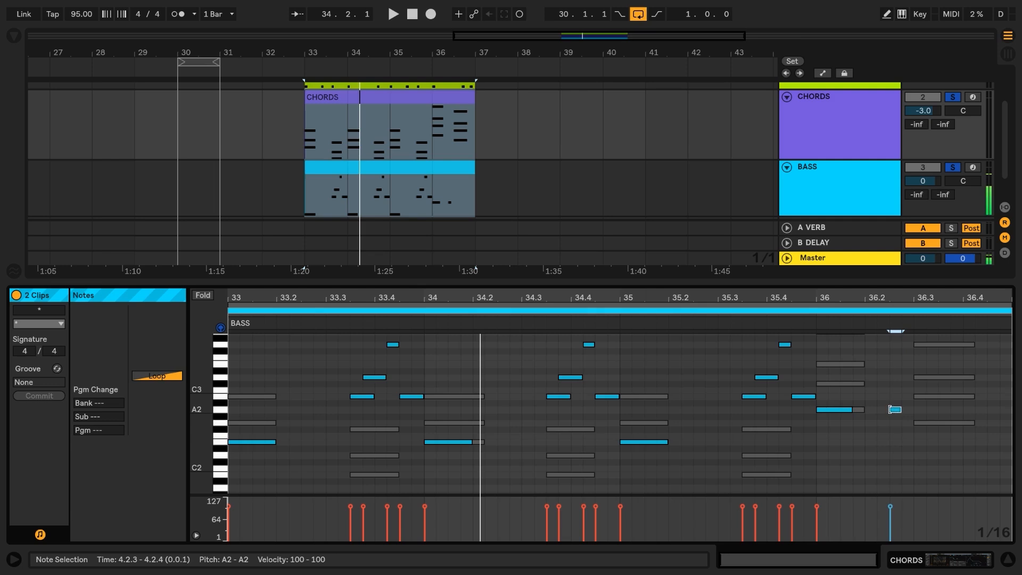
left_click_drag(890, 410, 926, 425)
double_click(898, 411)
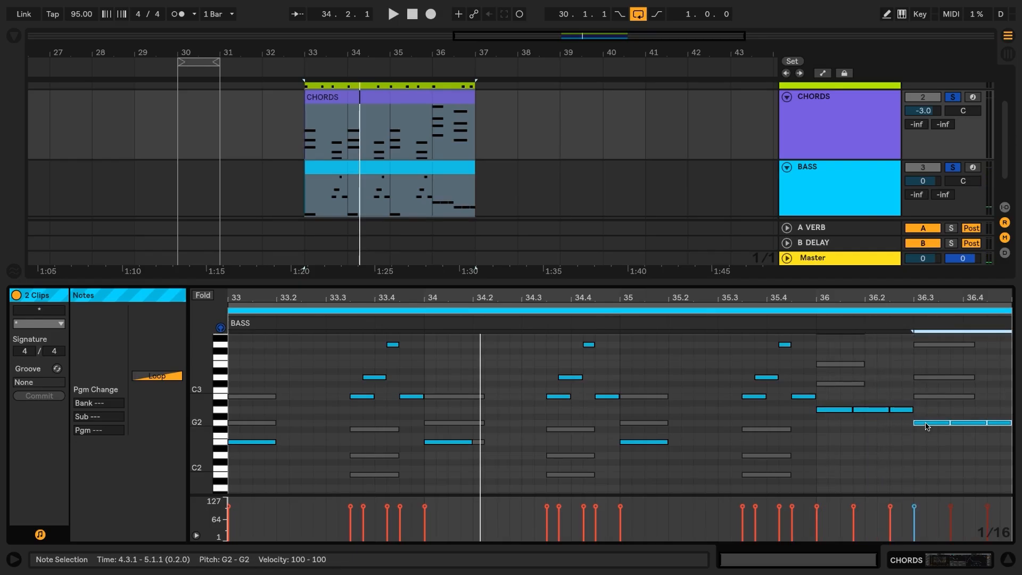
Step: Raise the last G2 note, at 4.4.3, to B2 and play the bass line back
left_click(955, 467)
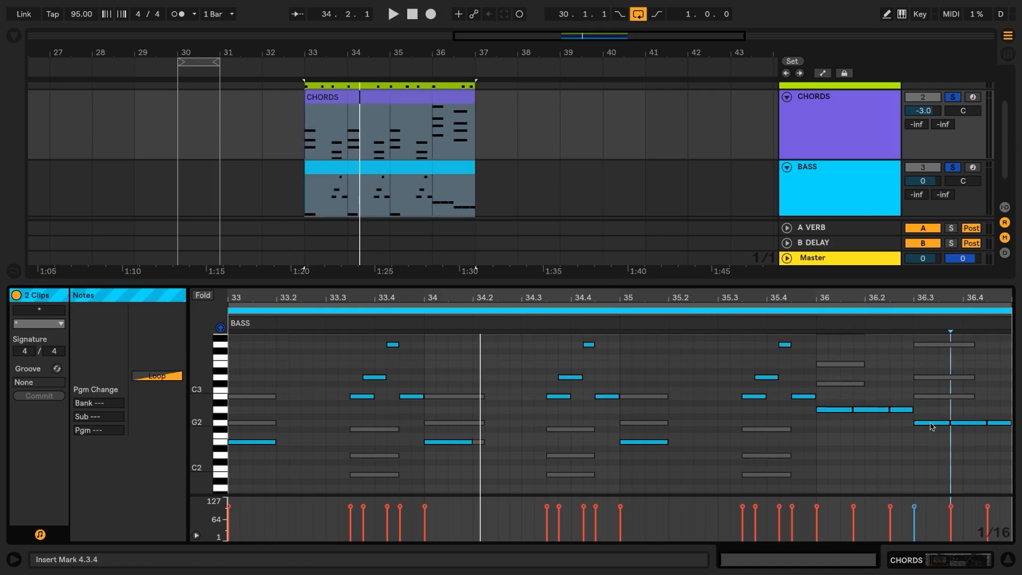
left_click(996, 423)
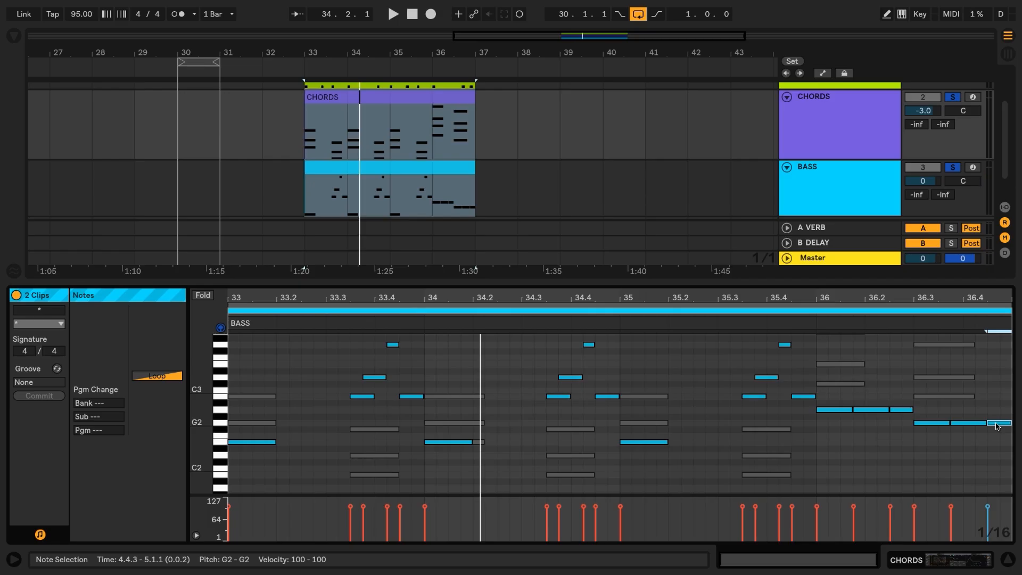
key("Up")
key("Up")
key("Up")
key("Up")
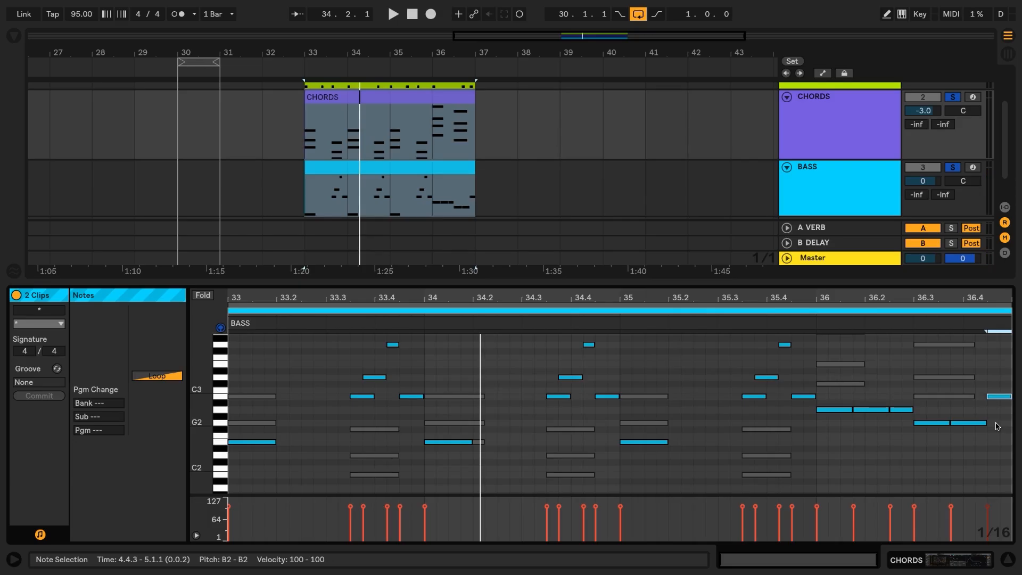
key("space")
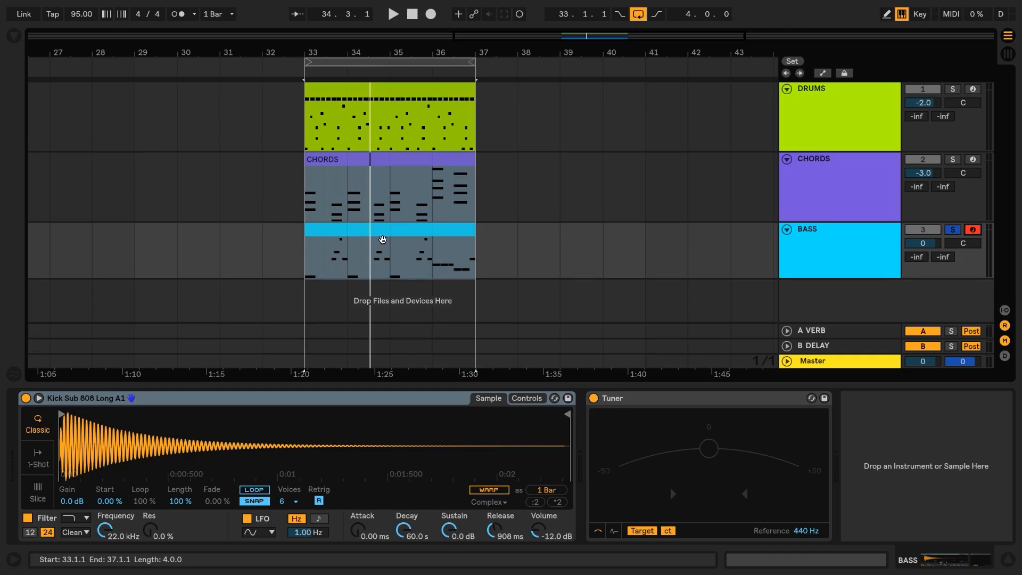
Step: Audition the 808 and shorten the sample in Simpler to about its first half second
key("f")
left_click(323, 469)
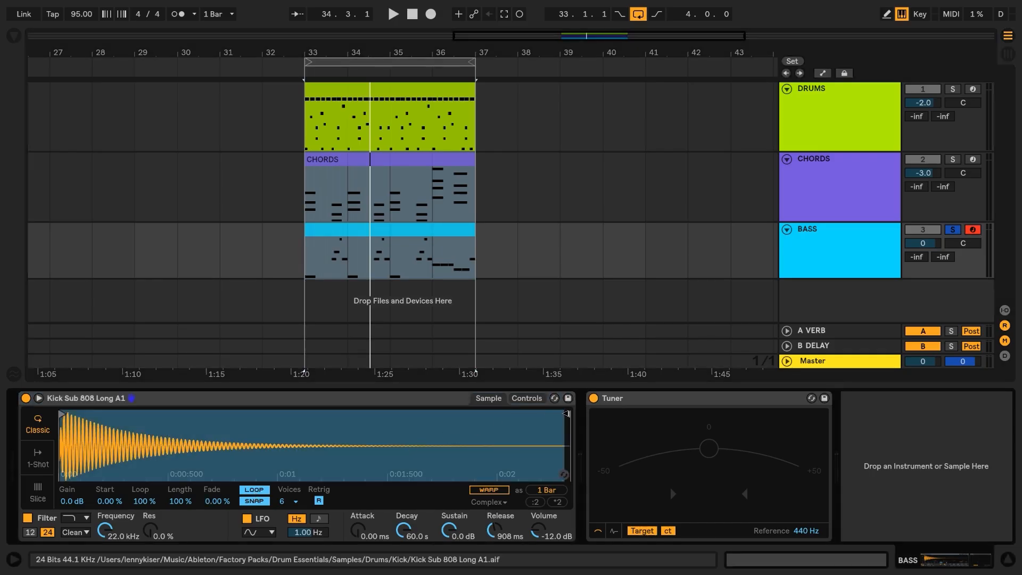
left_click_drag(567, 413, 175, 414)
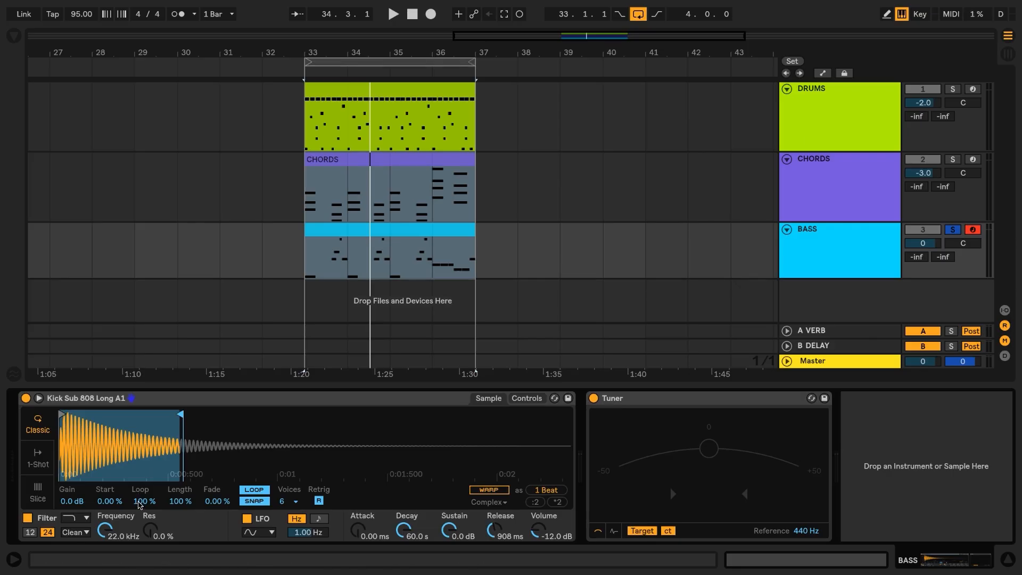
Step: Set the Simpler loop to 39.8 % and audition the sustained 808 one octave higher
left_click_drag(139, 505, 139, 543)
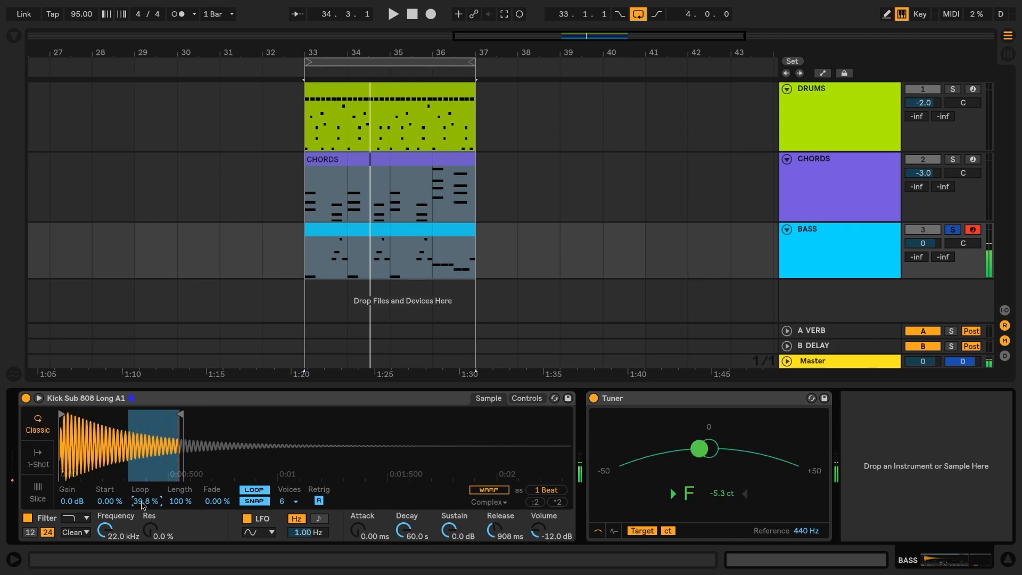
key("x")
key("f")
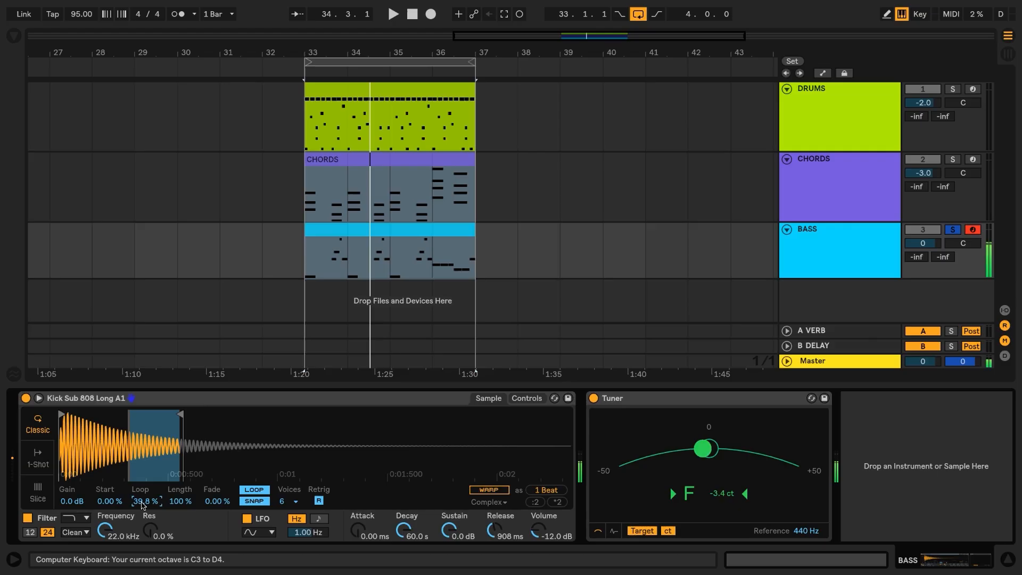
key("f")
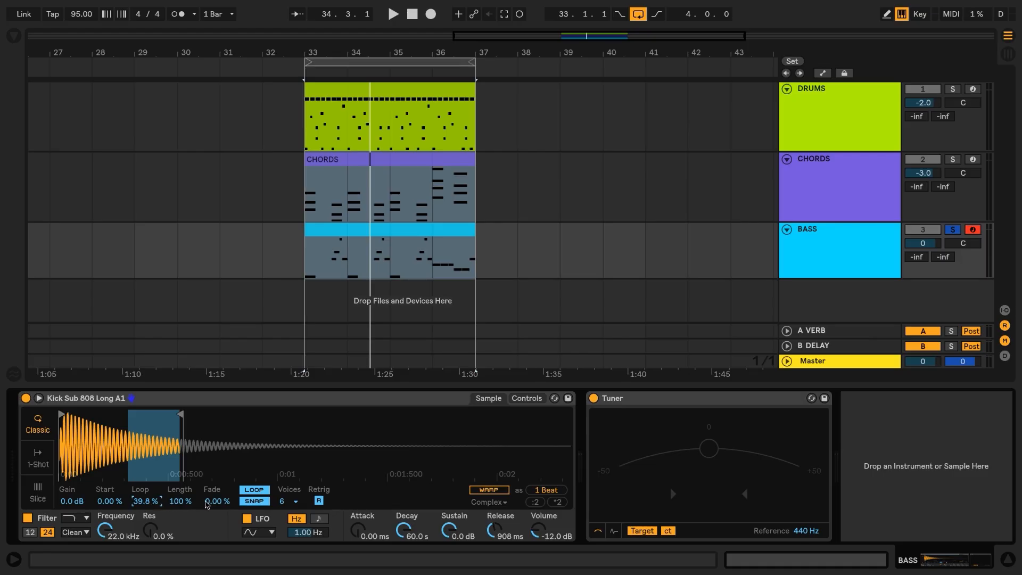
Step: Set the Simpler loop fade to 28.9 % and limit the instrument to 1 voice
left_click_drag(207, 505, 207, 473)
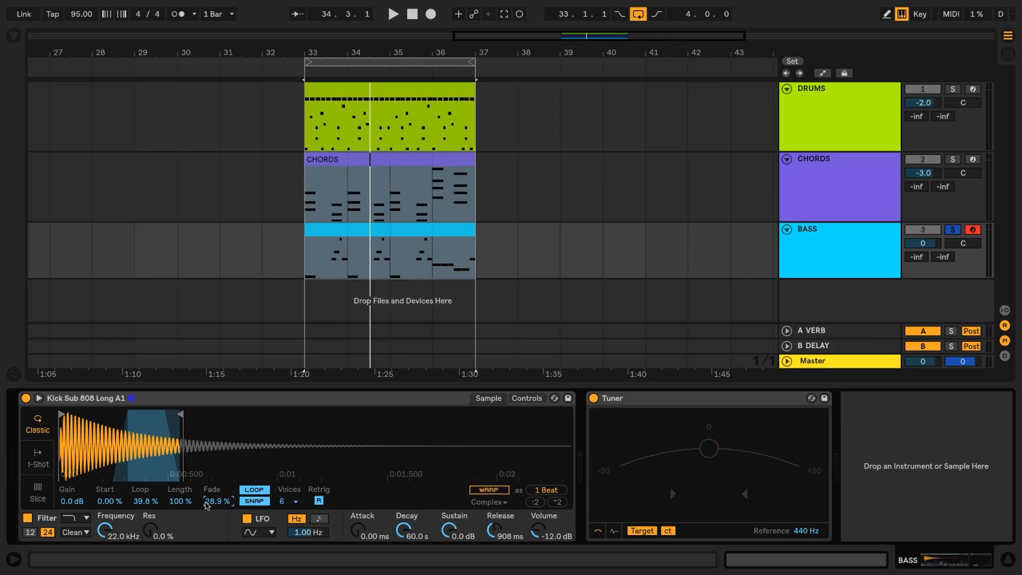
left_click(295, 504)
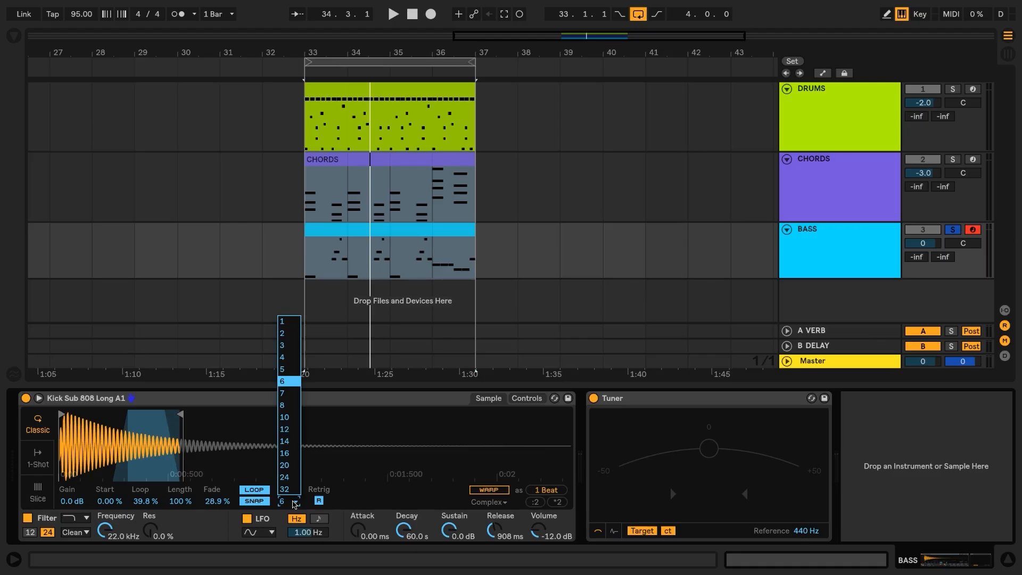
left_click(291, 321)
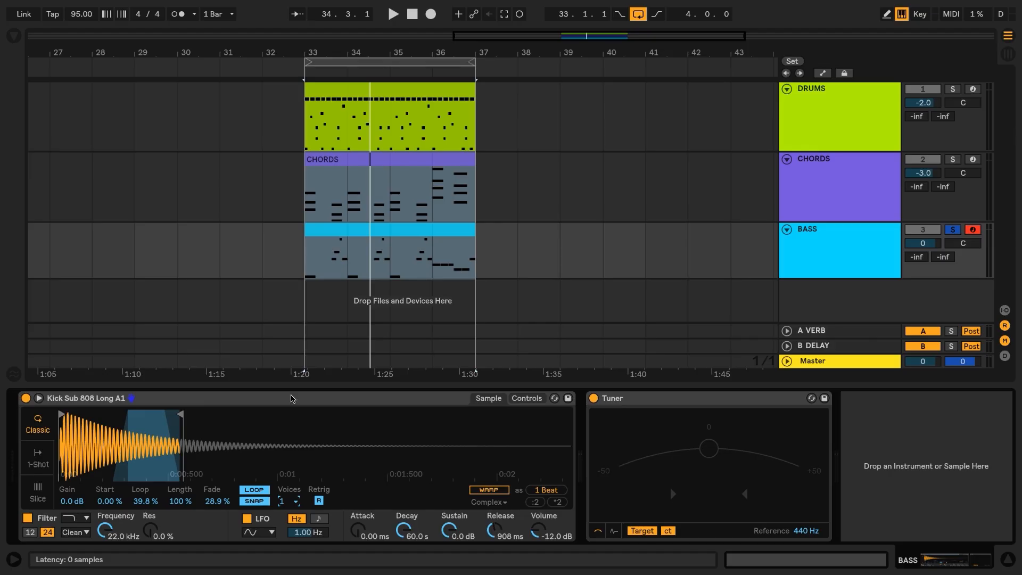
Step: Set the 808's glide mode to Glide in the Simpler controls
left_click(534, 403)
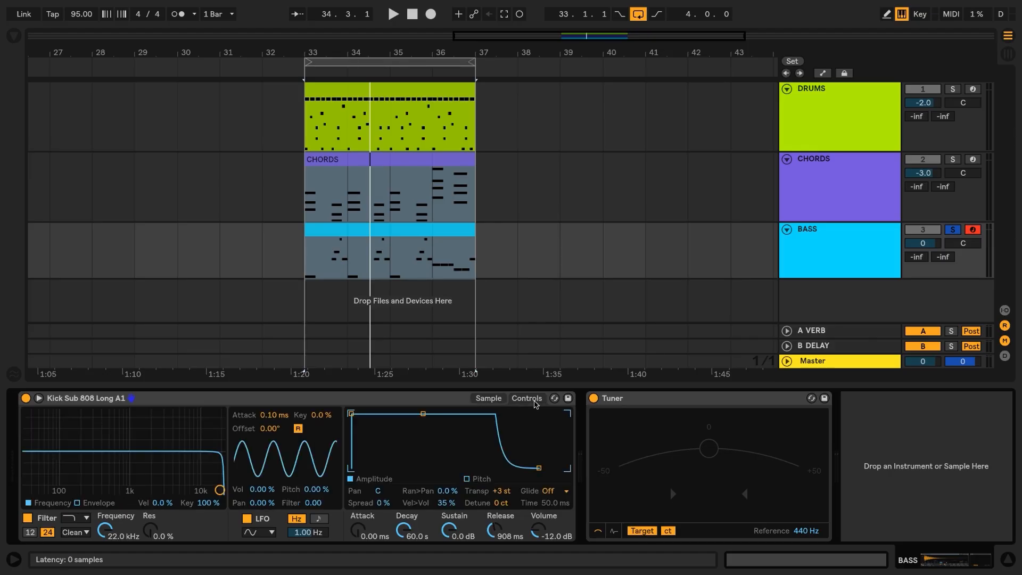
left_click(559, 494)
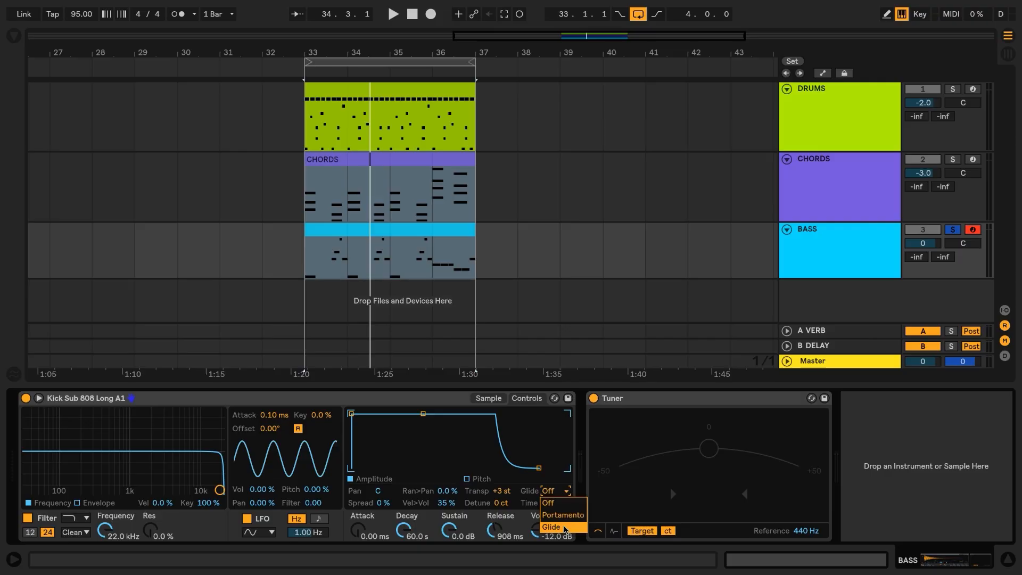
left_click(566, 528)
Step: Examine the overlapping B2 and D3 notes near 1.3.4 in the BASS clip and play the bass line with glide on
double_click(384, 233)
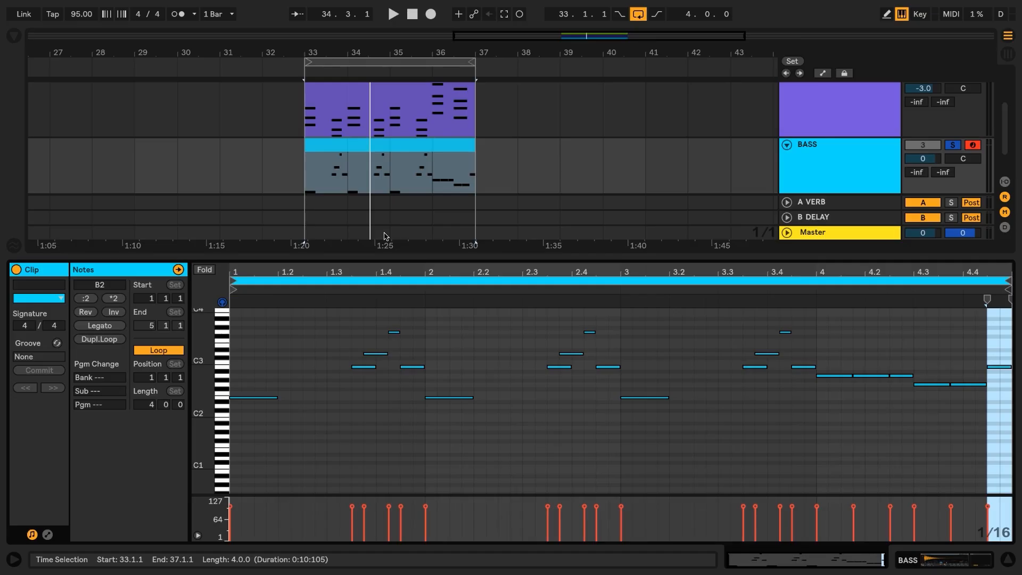
left_click(365, 367)
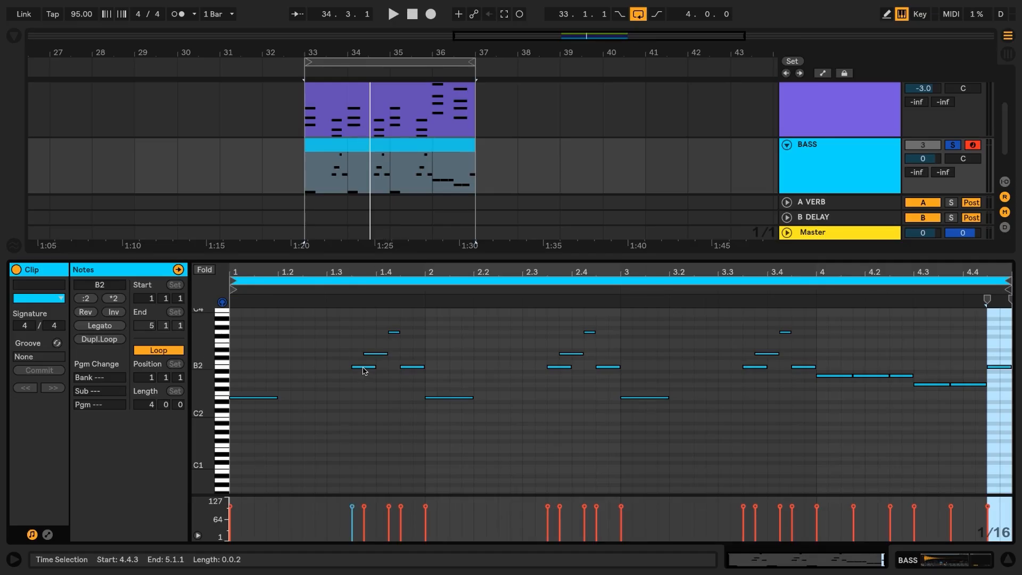
left_click(367, 354)
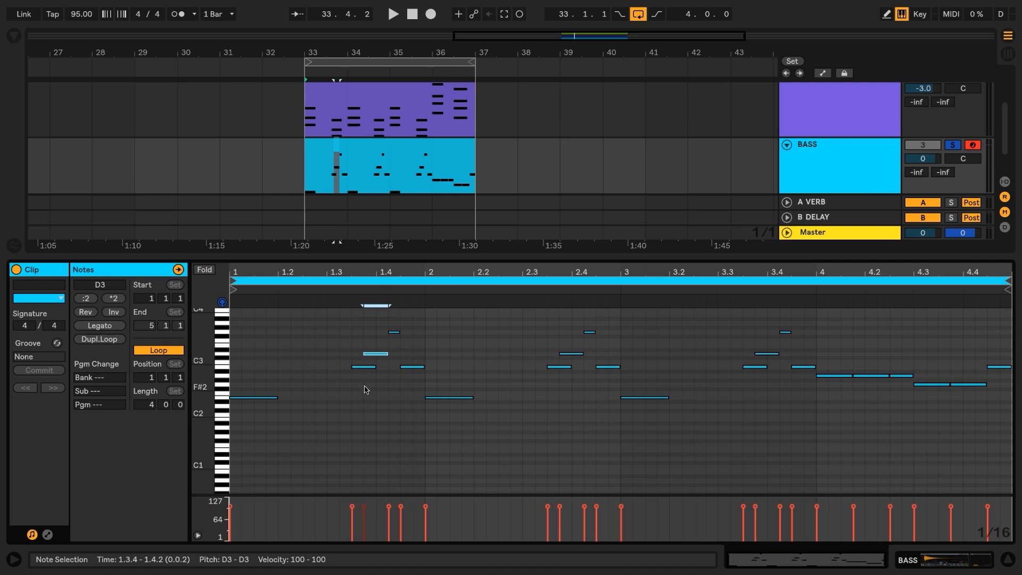
key("shift+Tab")
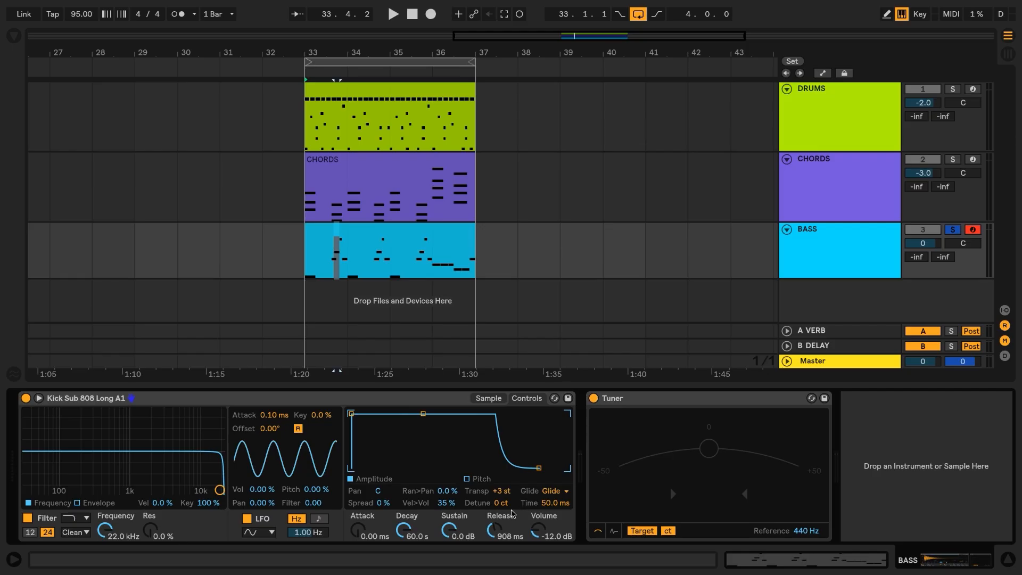
key("space")
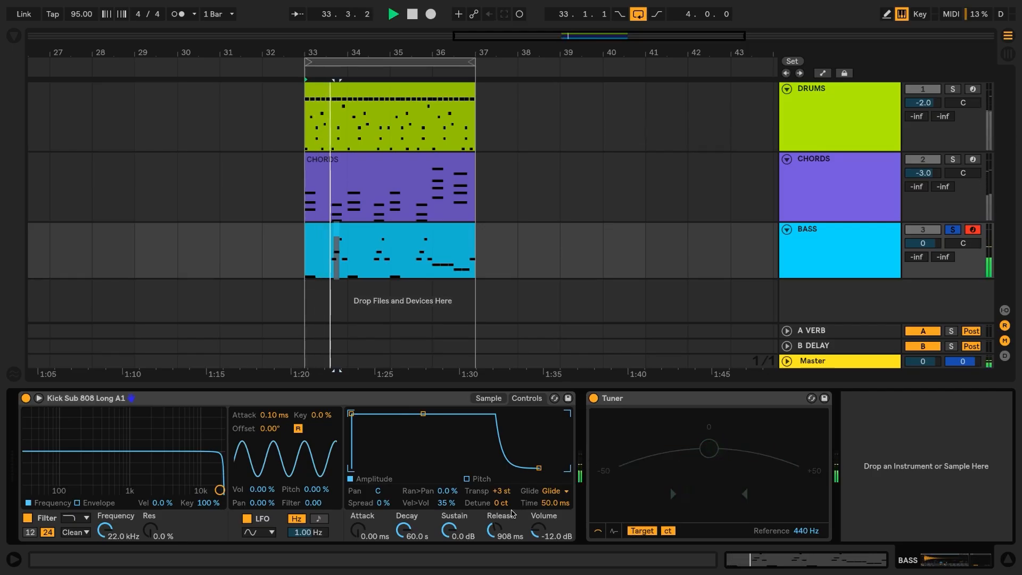
key("space")
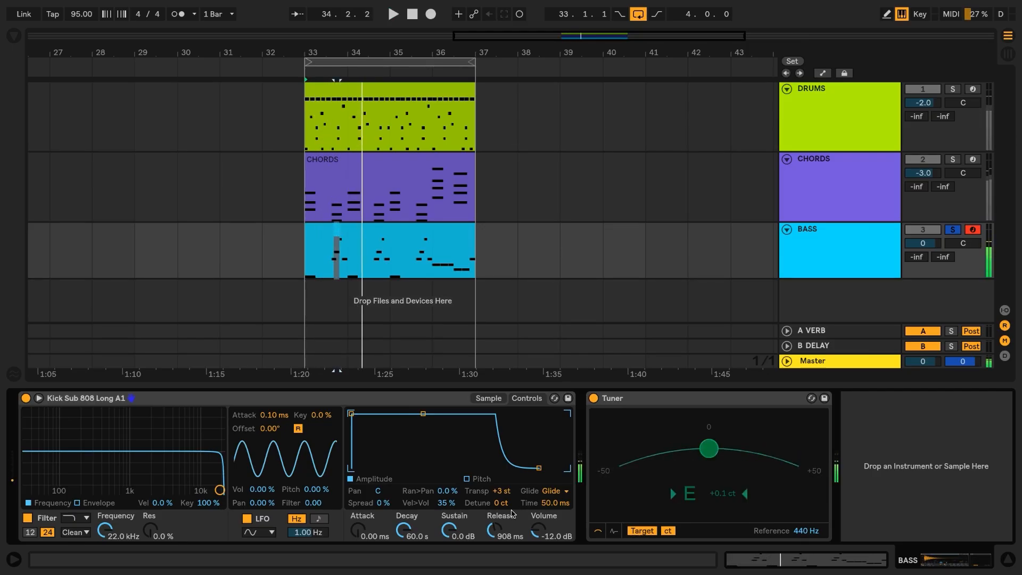
Step: Turn the 808's glide off and play the bass line again for comparison
left_click(556, 491)
left_click(550, 505)
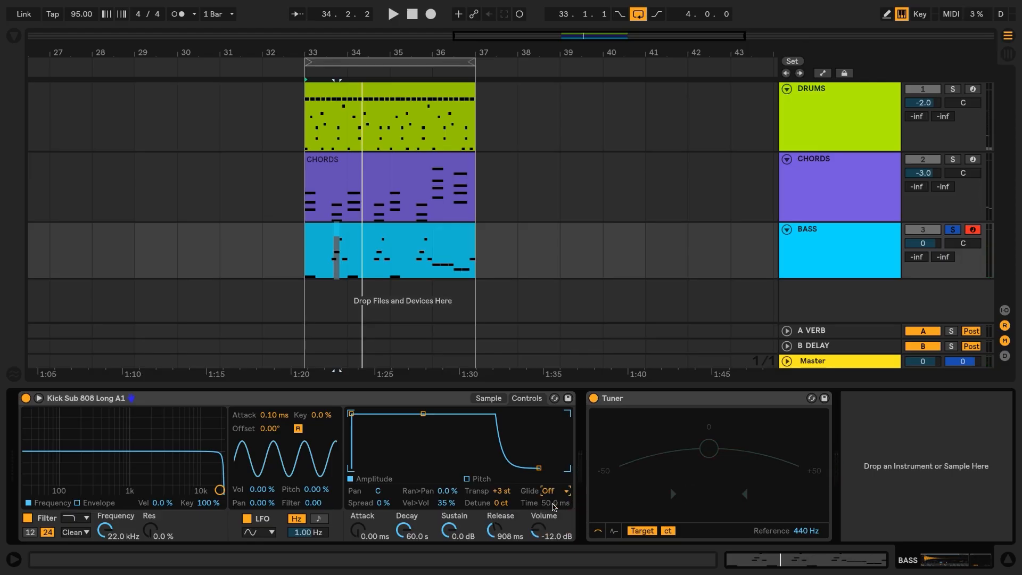
key("space")
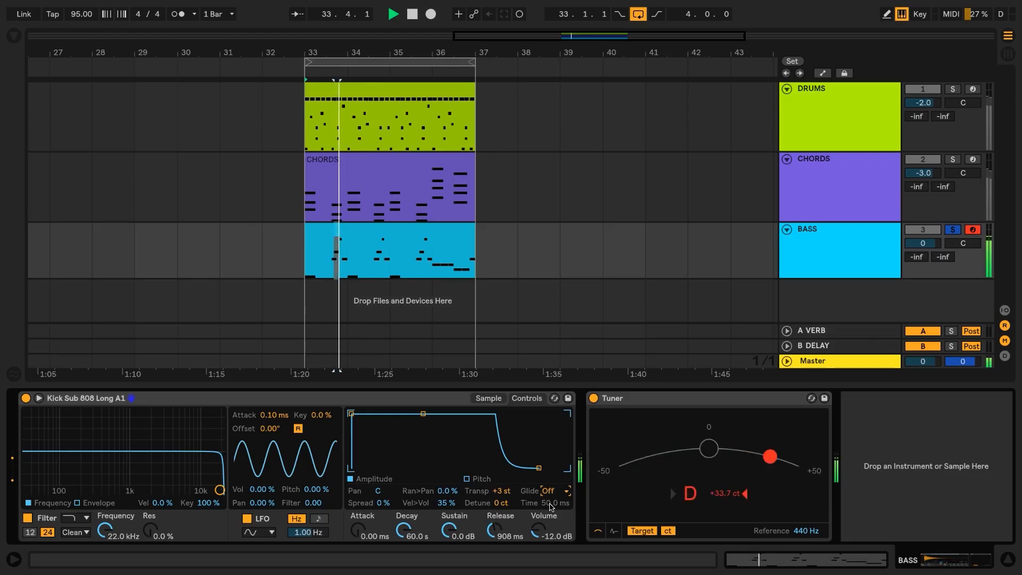
Step: Stop playback, set the 808's glide mode back to Glide, and check its voice limit before adjusting the glide time
key("space")
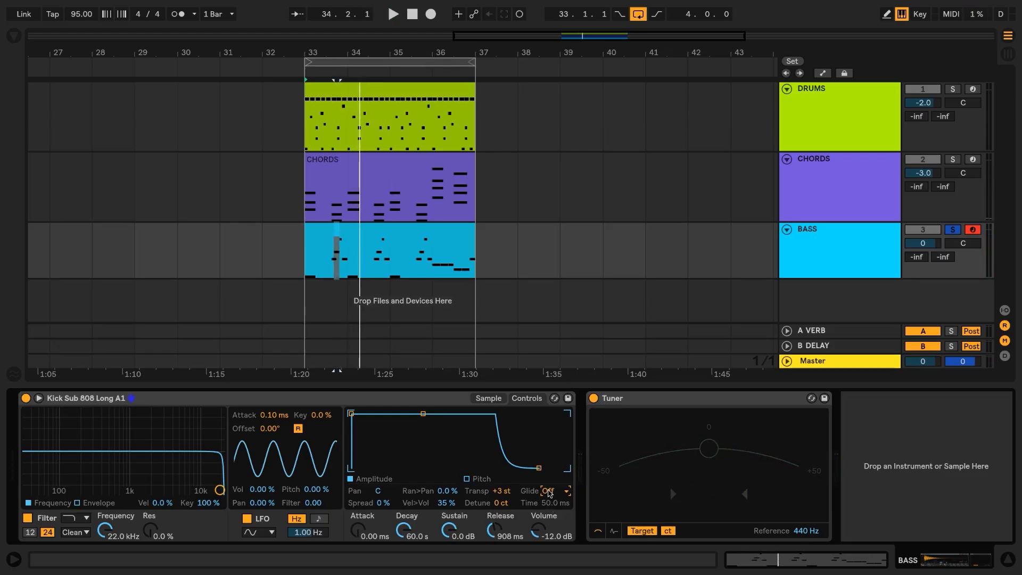
left_click(549, 491)
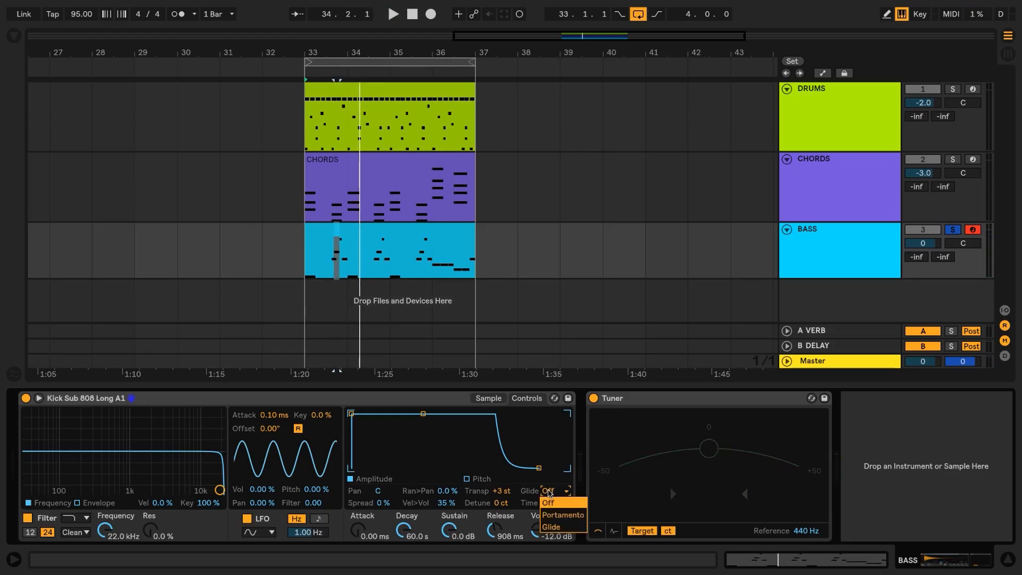
left_click(554, 527)
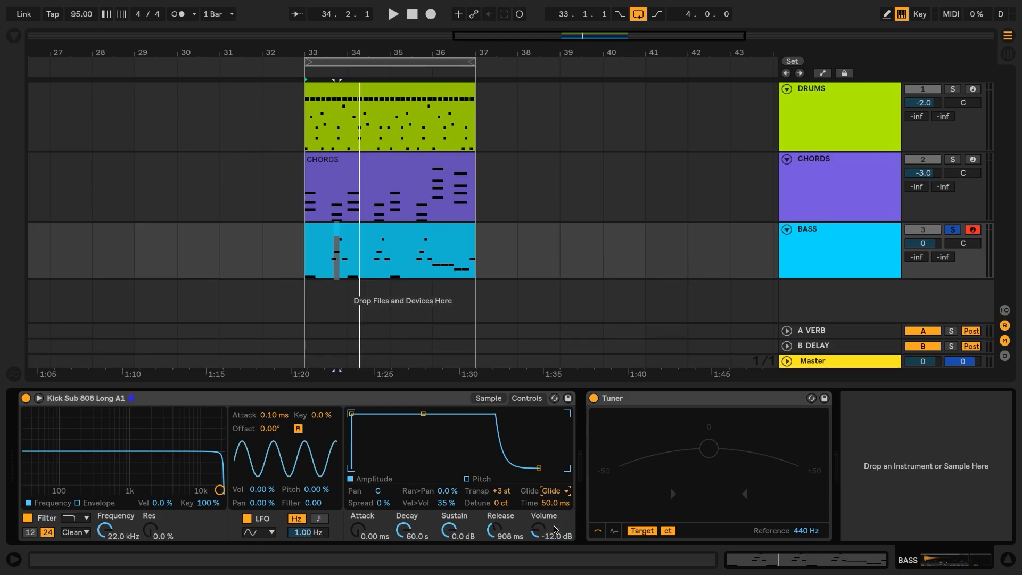
left_click(488, 398)
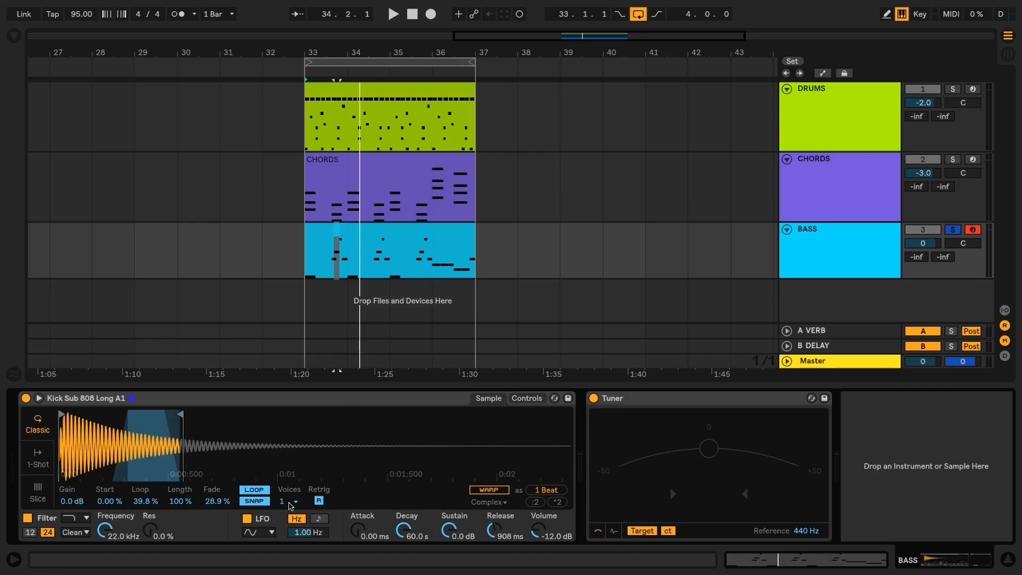
left_click(526, 398)
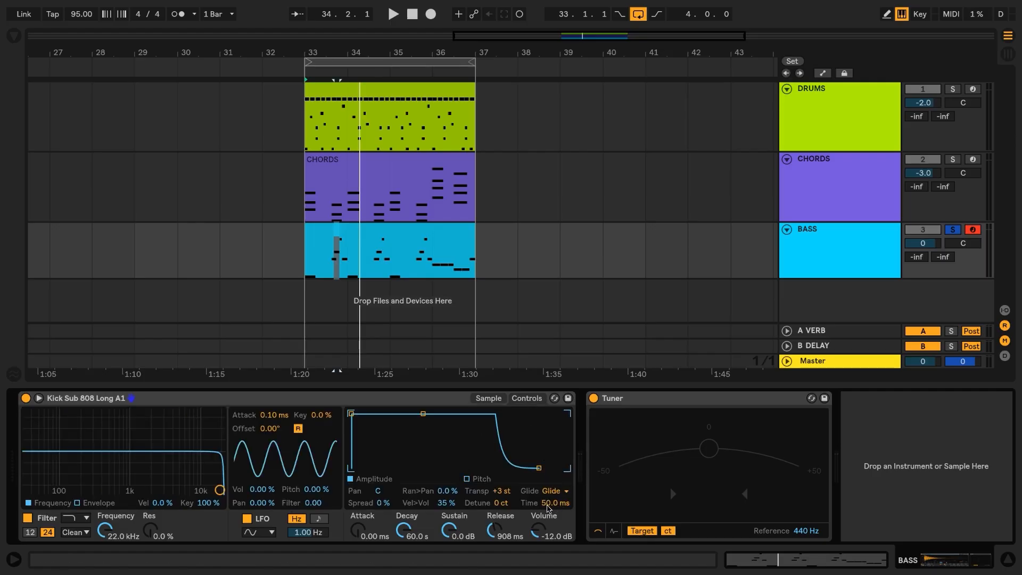
left_click_drag(546, 507, 546, 519)
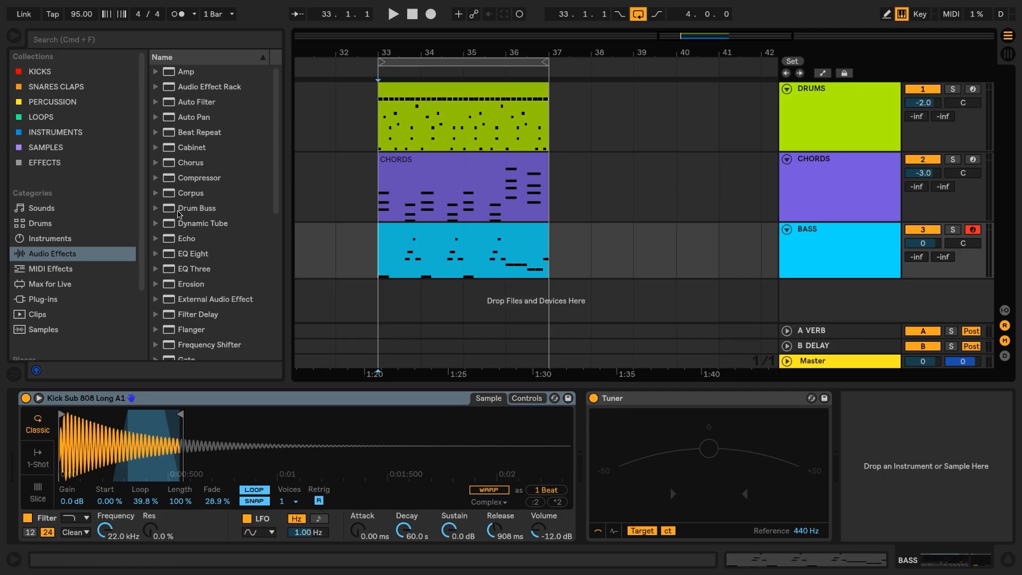
Step: Insert Drum Buss before the Tuner on the BASS track, solo the track, and set Drive to 70 % during playback
left_click_drag(179, 214, 660, 490)
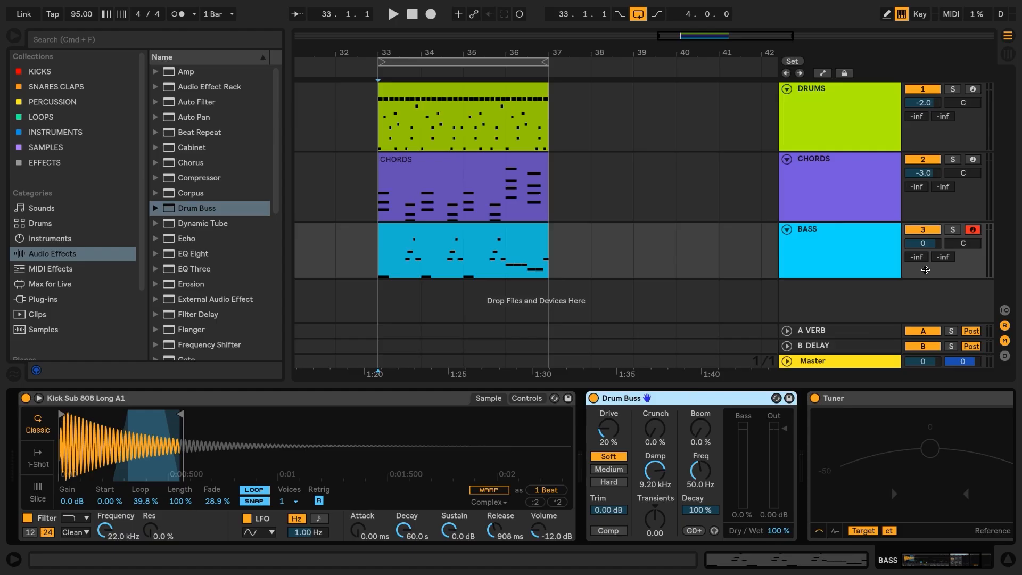
left_click(952, 230)
left_click(617, 432)
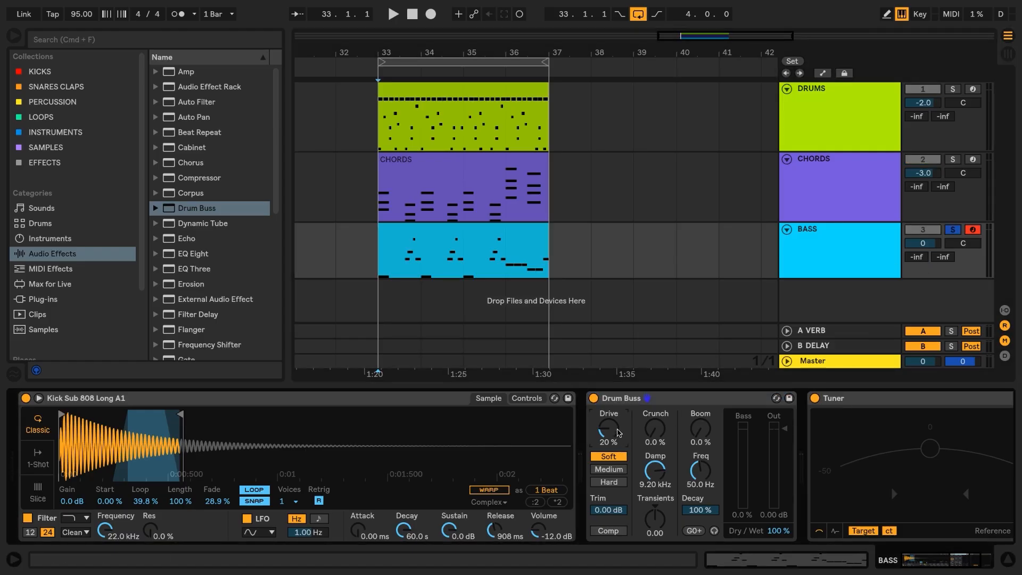
key("space")
left_click_drag(617, 432, 617, 380)
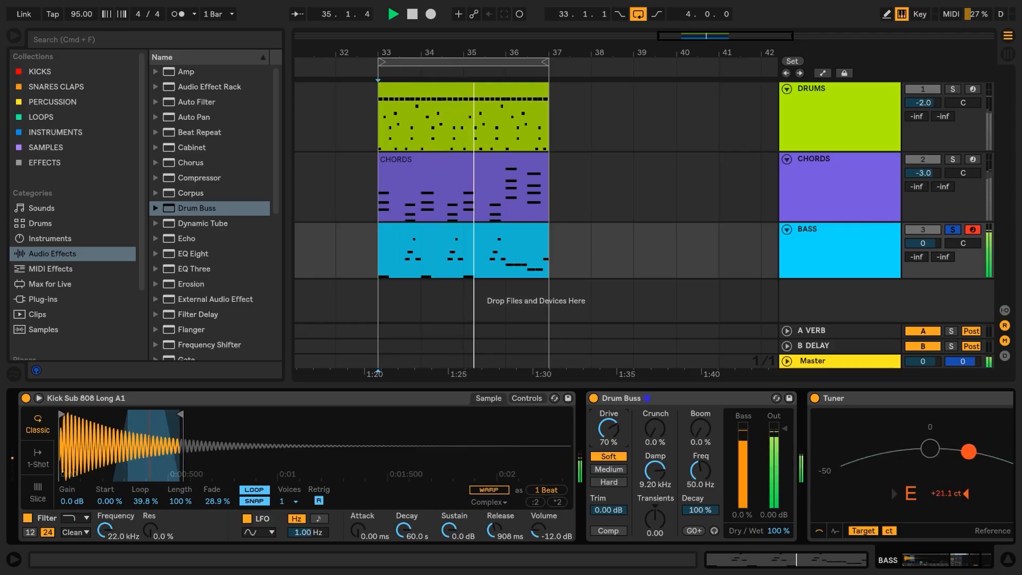
key("space")
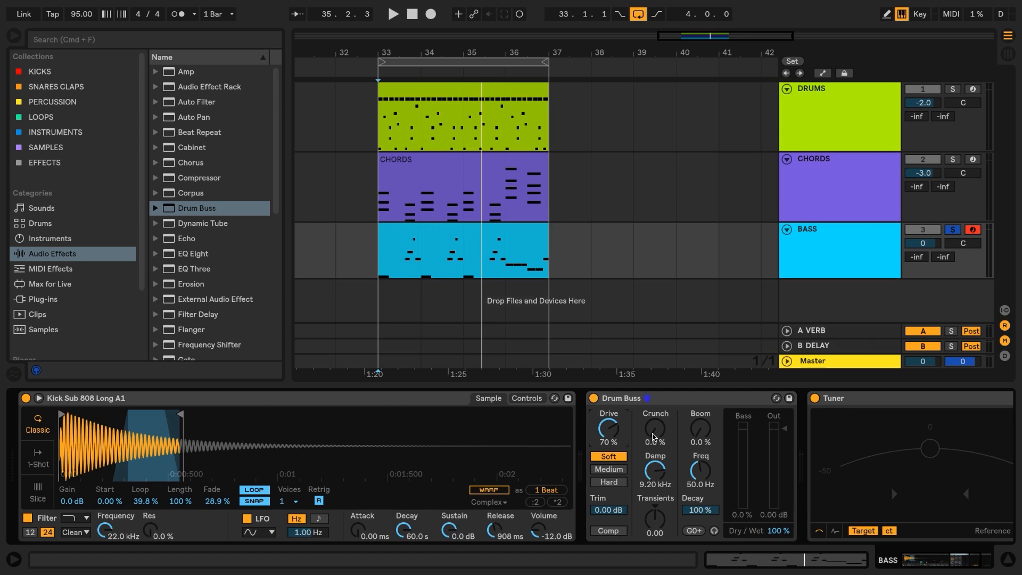
Step: Raise the Drum Buss Crunch to 100 % during playback and compare the bass with the effect bypassed
key("space")
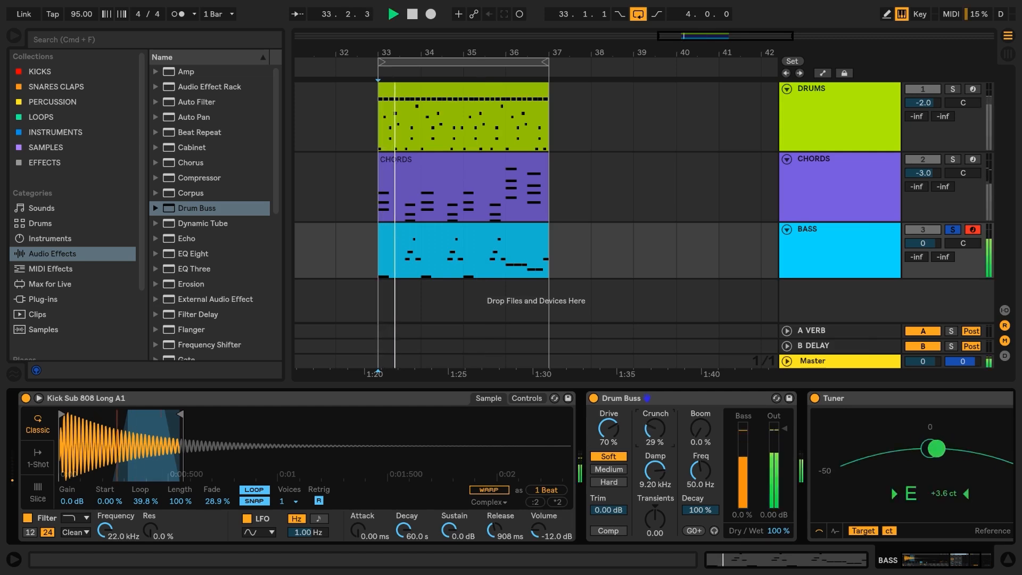
left_click_drag(654, 436, 654, 405)
left_click(593, 398)
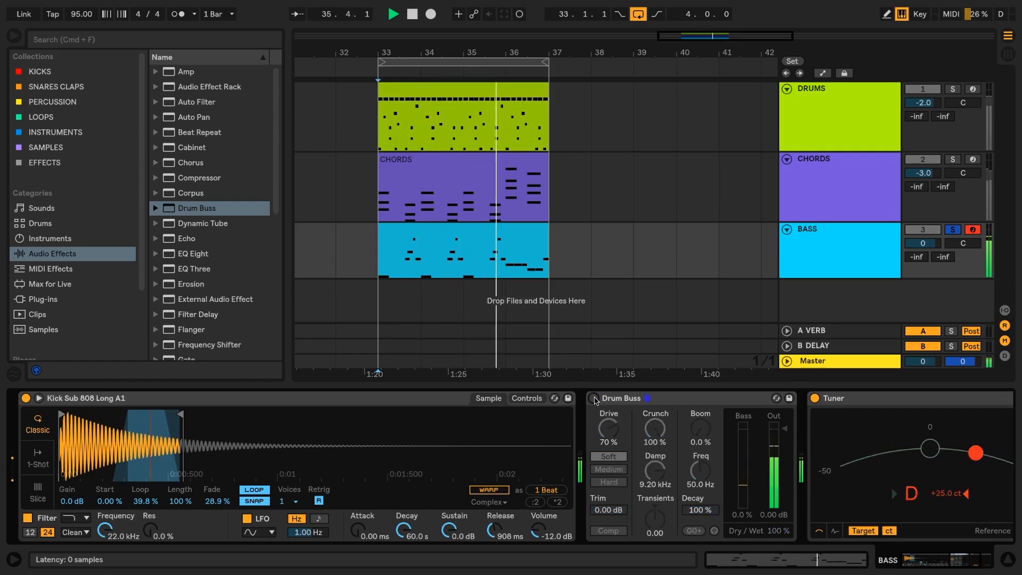
left_click(593, 398)
key("space")
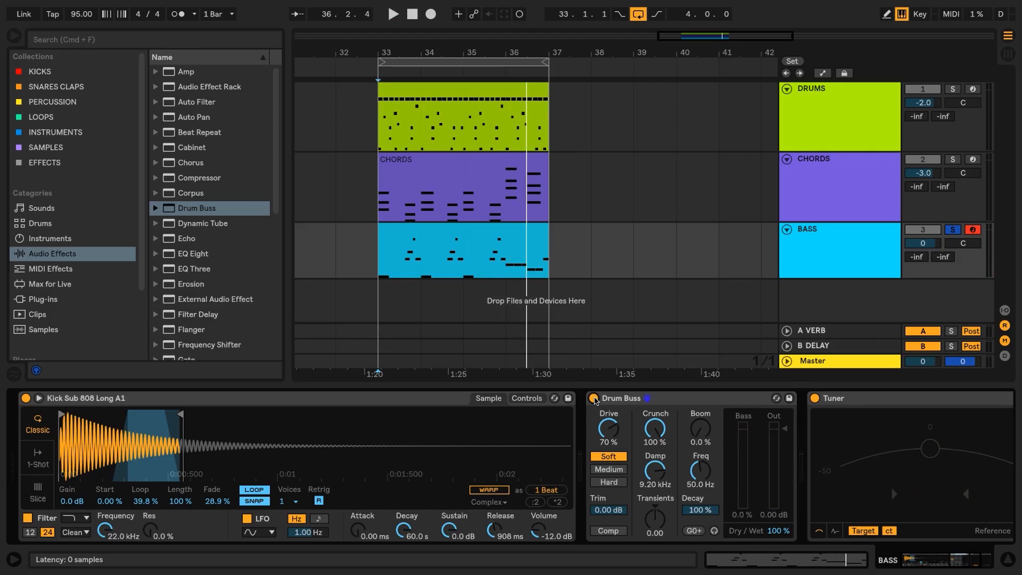
Step: Enable the Drum Buss compressor, lower its output to -6 dB, and compare the bass with the compressor off and on
left_click(609, 532)
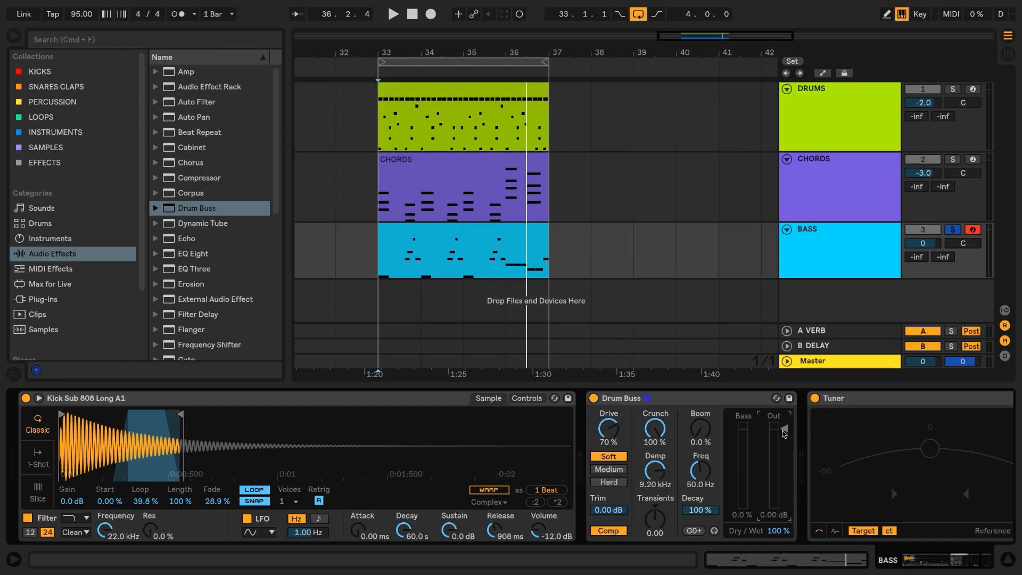
left_click_drag(782, 432, 783, 442)
key("space")
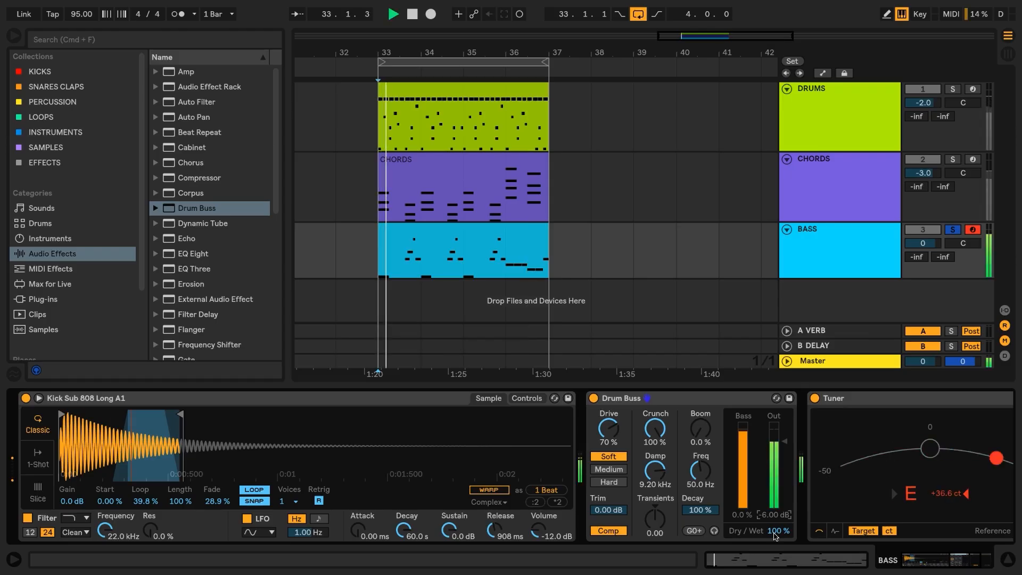
left_click(609, 532)
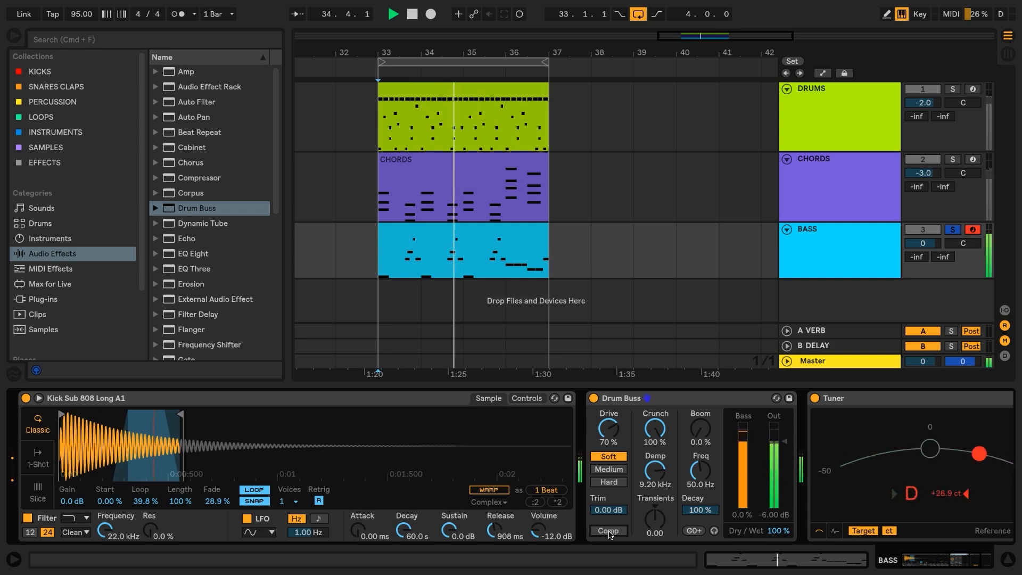
left_click(610, 531)
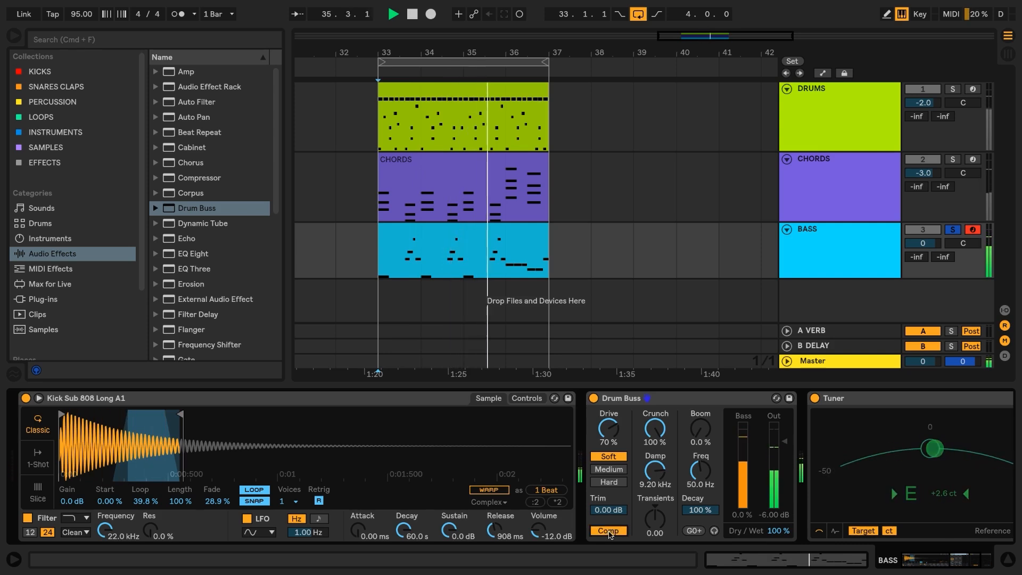
key("space")
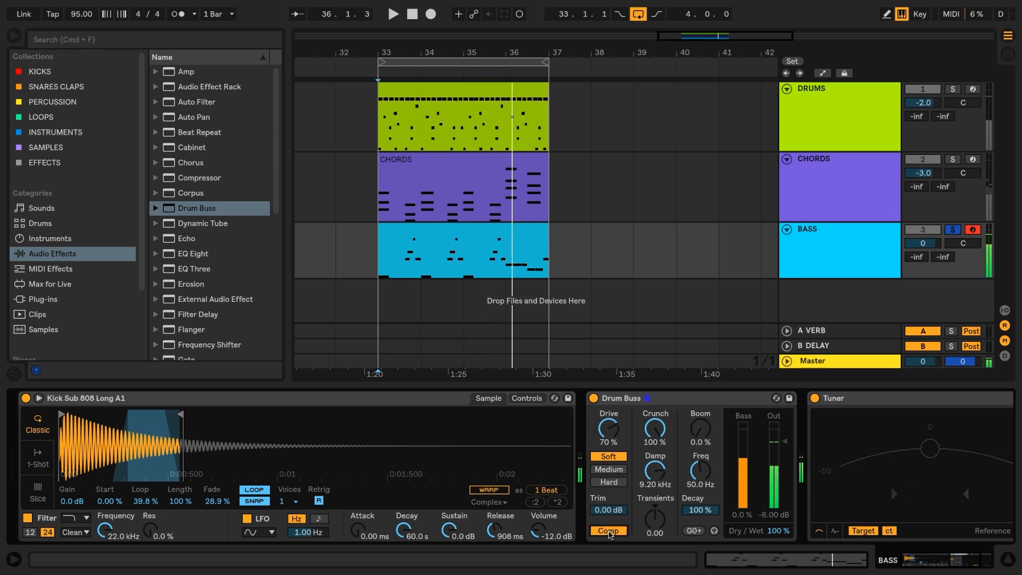
Step: Play the bass with the Drum Buss Dry/Wet at 0 %, and raise the mix to 80 % while listening
left_click_drag(781, 539, 780, 573)
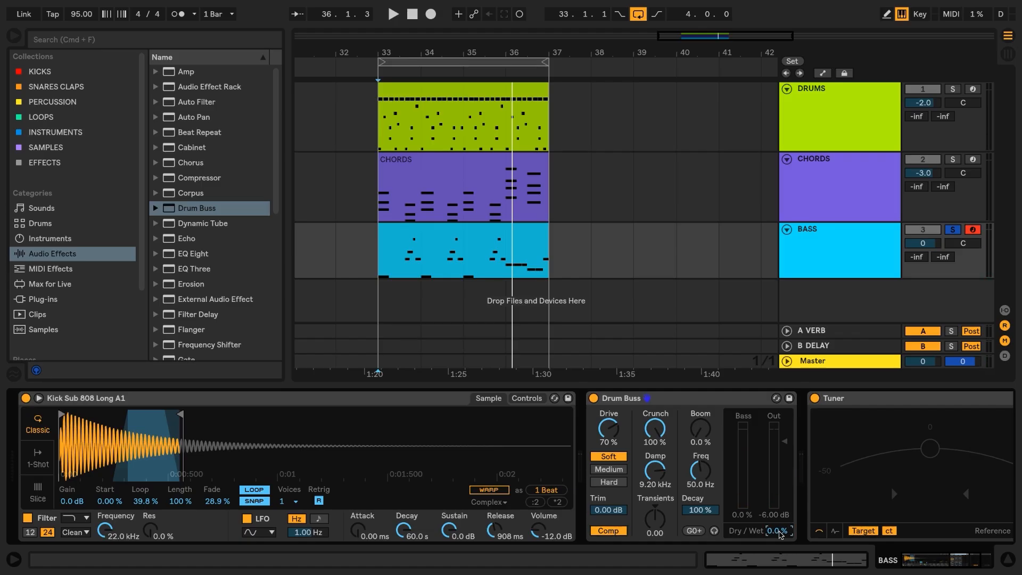
key("space")
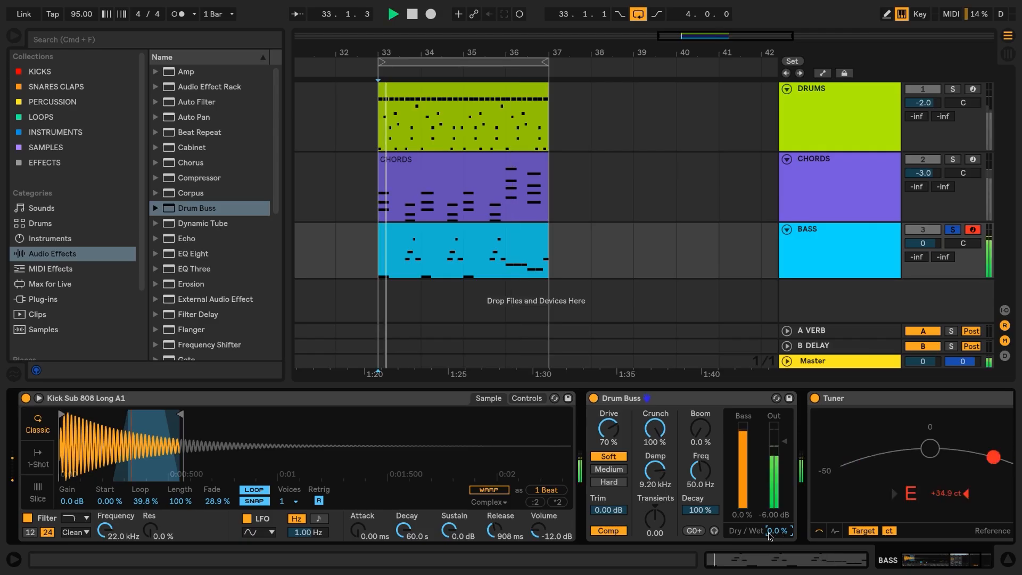
left_click_drag(781, 535, 781, 492)
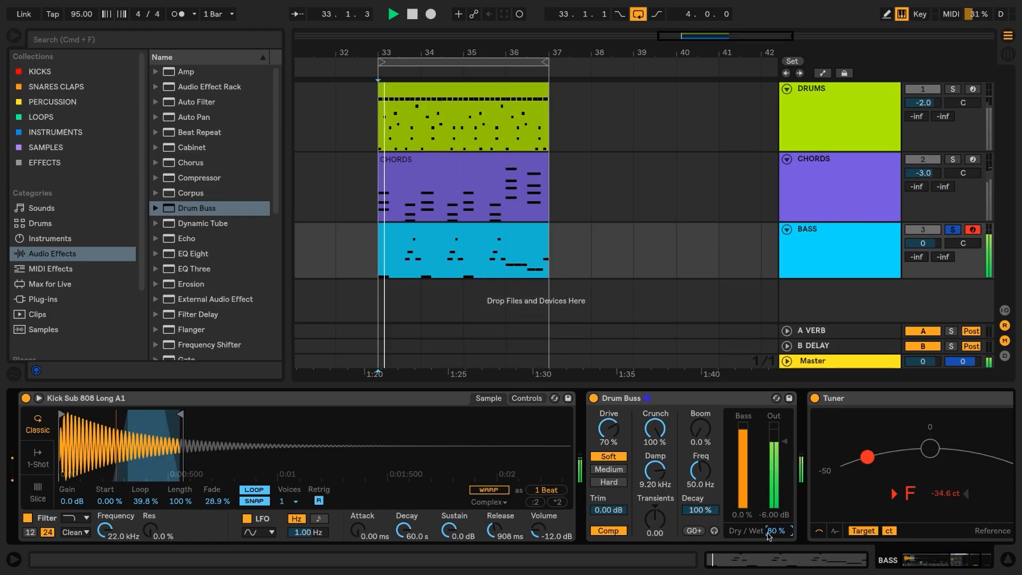
key("space")
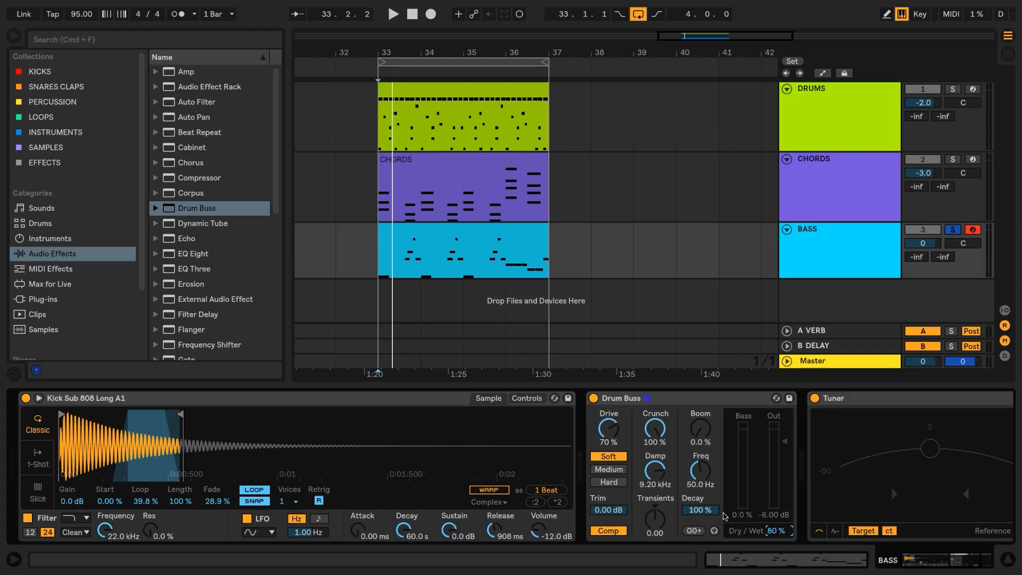
Step: Insert the Utility preset Bass Mono between Drum Buss and Tuner, toggling its Bass Mono option off and back on
scroll(221, 302, "down", 10)
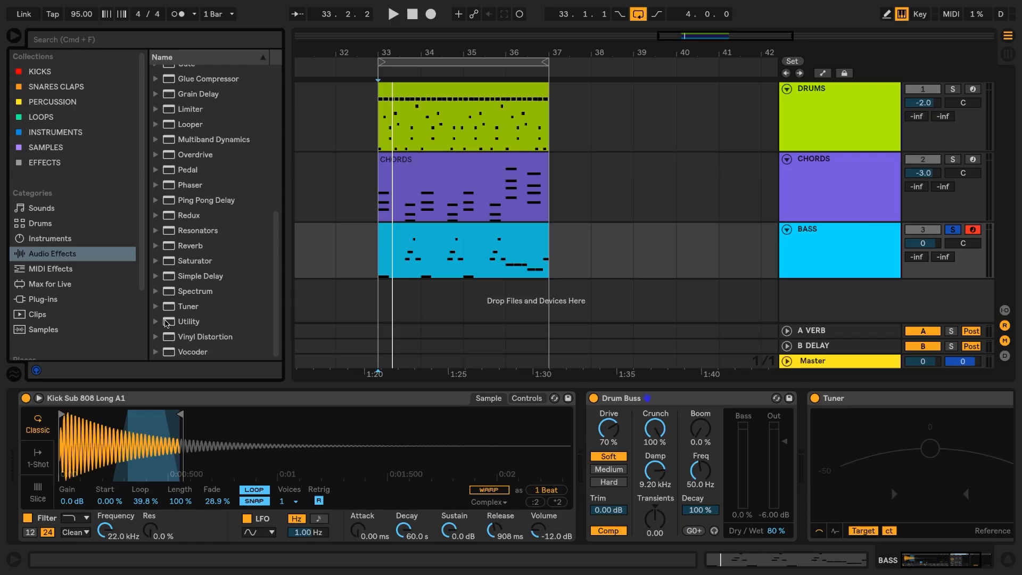
left_click(166, 321)
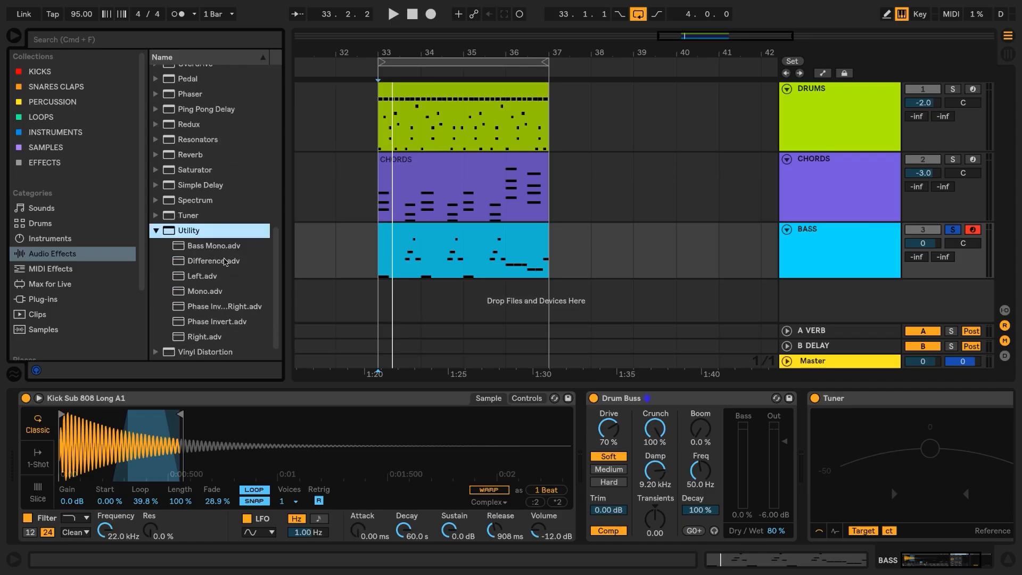
left_click_drag(214, 245, 818, 547)
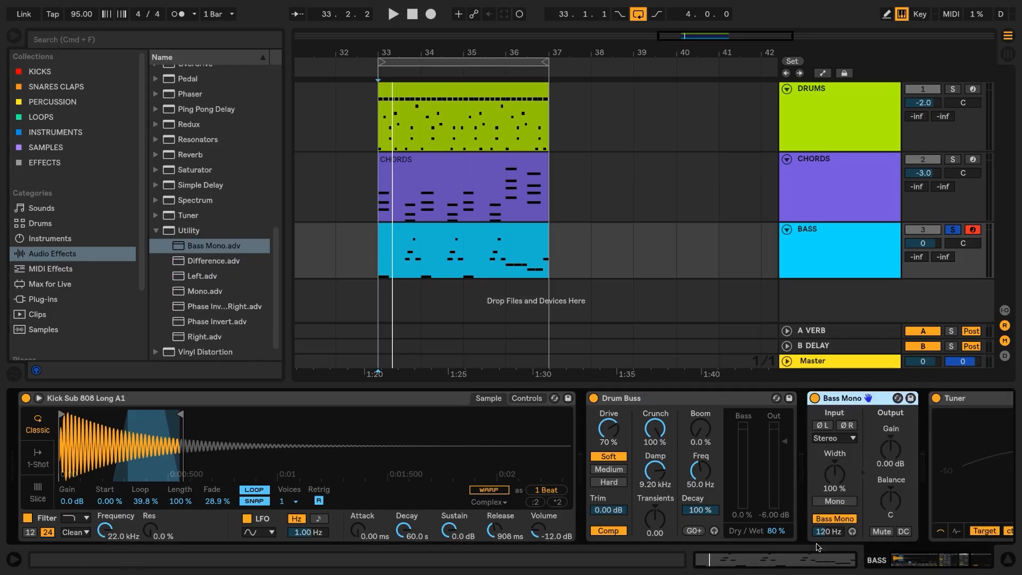
left_click(903, 561)
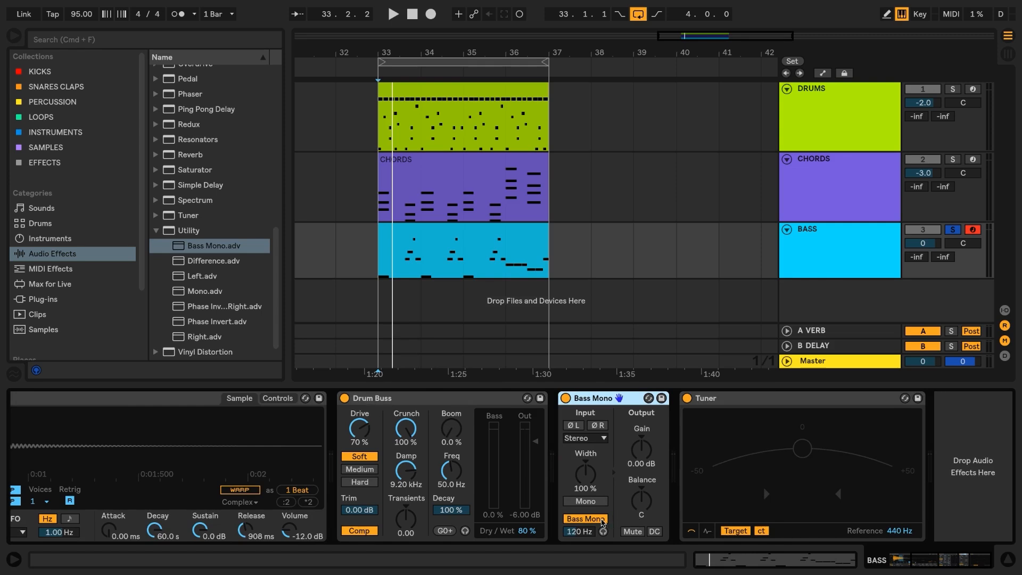
left_click(603, 522)
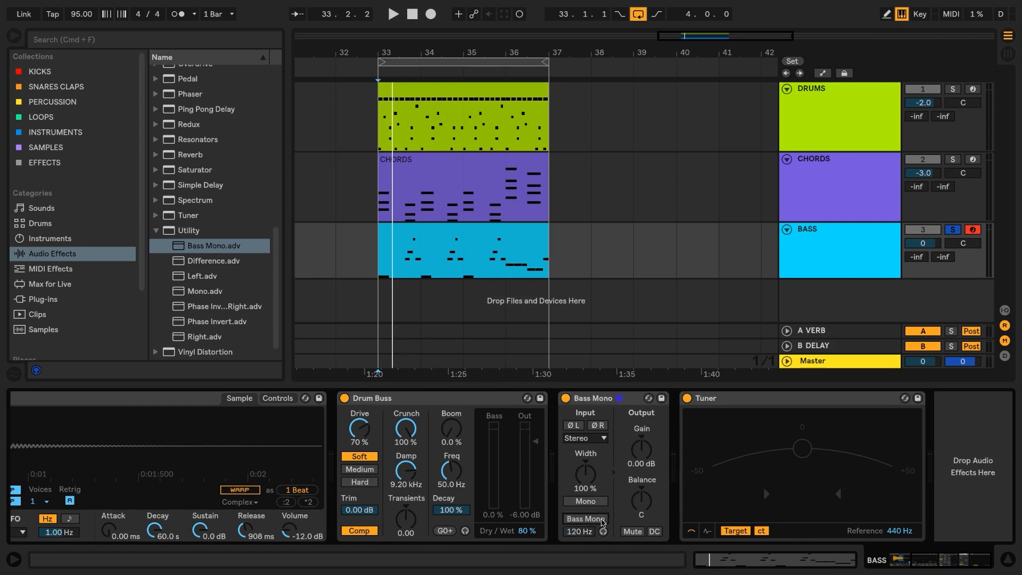
left_click(603, 522)
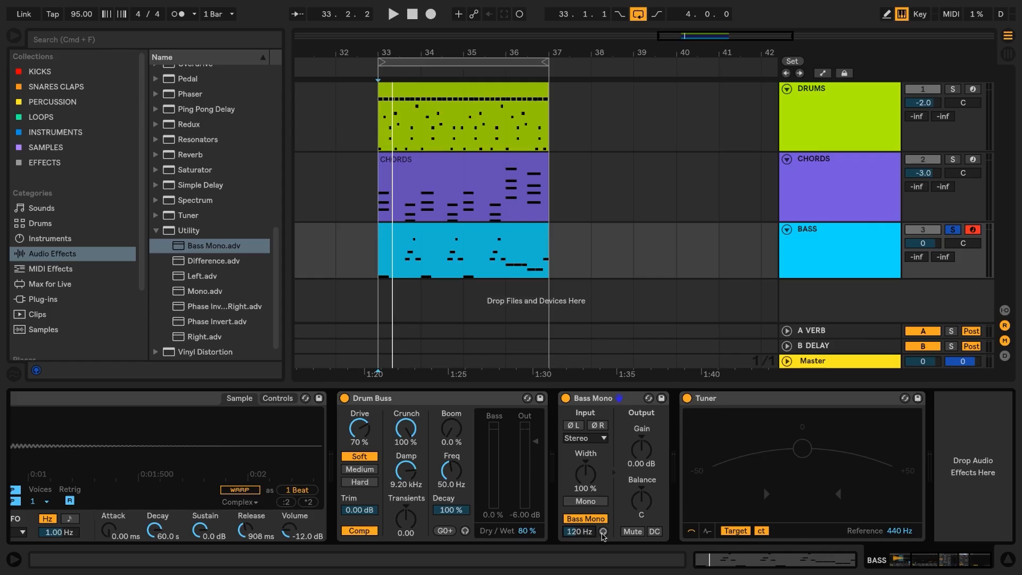
Step: Audition only the Bass Mono low band during playback while varying its frequency, reset it to 120 Hz and turn auditioning off
left_click(603, 532)
key("space")
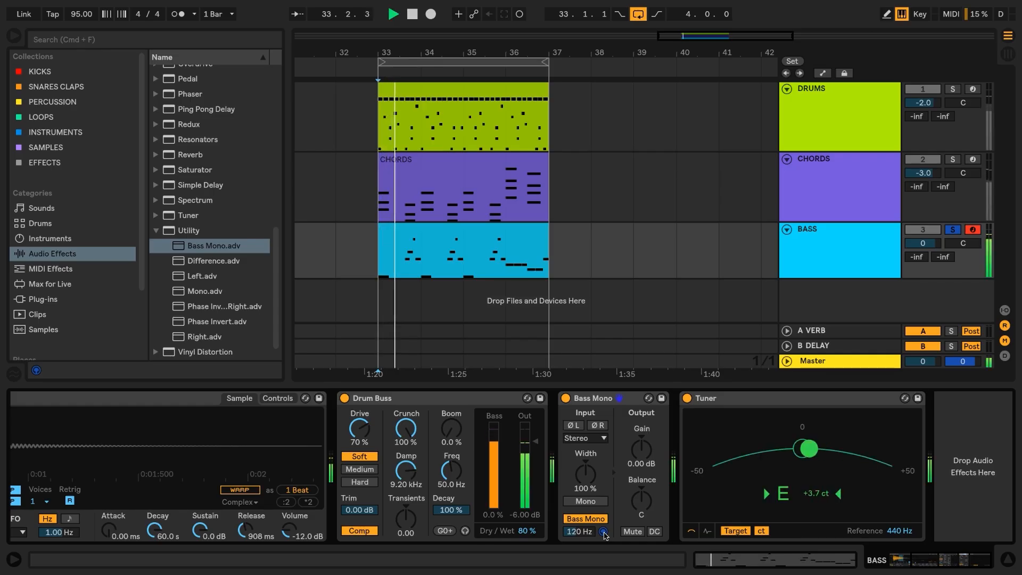
mouse_move(591, 534)
left_mouse_down()
mouse_move(591, 559)
mouse_move(590, 478)
mouse_move(591, 524)
left_mouse_up()
key("space")
type("120")
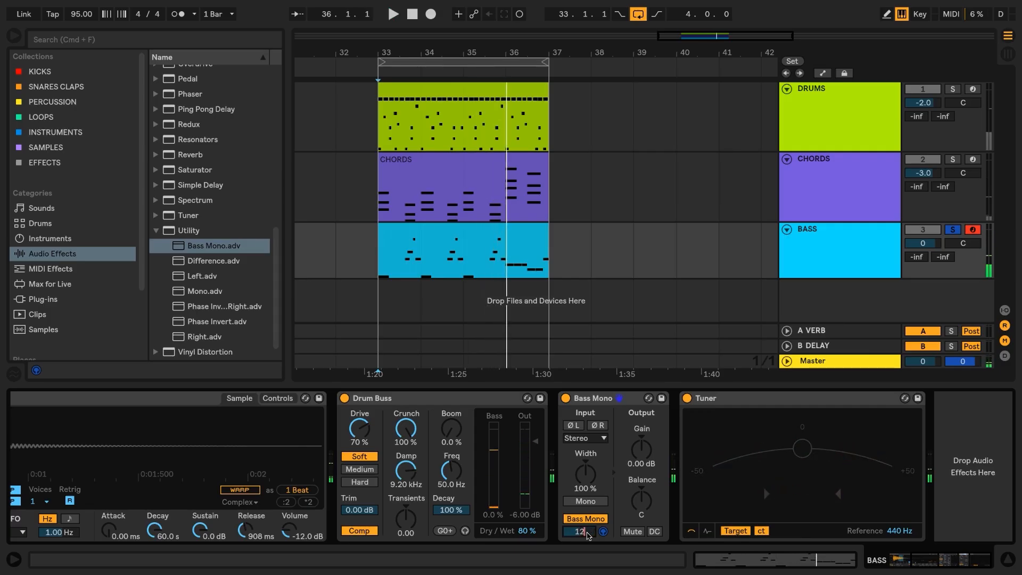
key("Return")
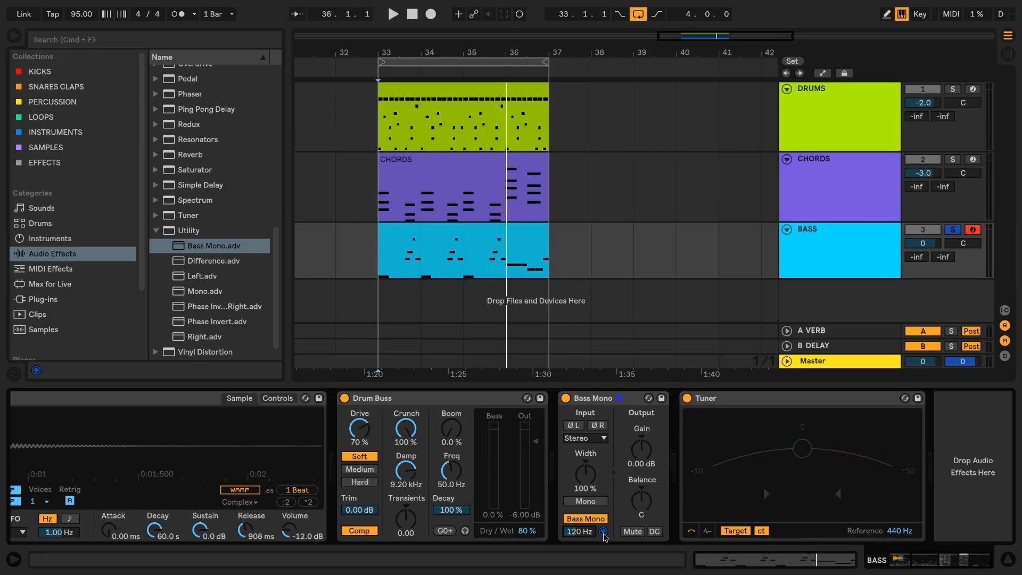
left_click(604, 533)
Step: Insert a Compressor between Bass Mono and Tuner with a 6:1 ratio and a 0.56 ms attack
scroll(165, 236, "up", 15)
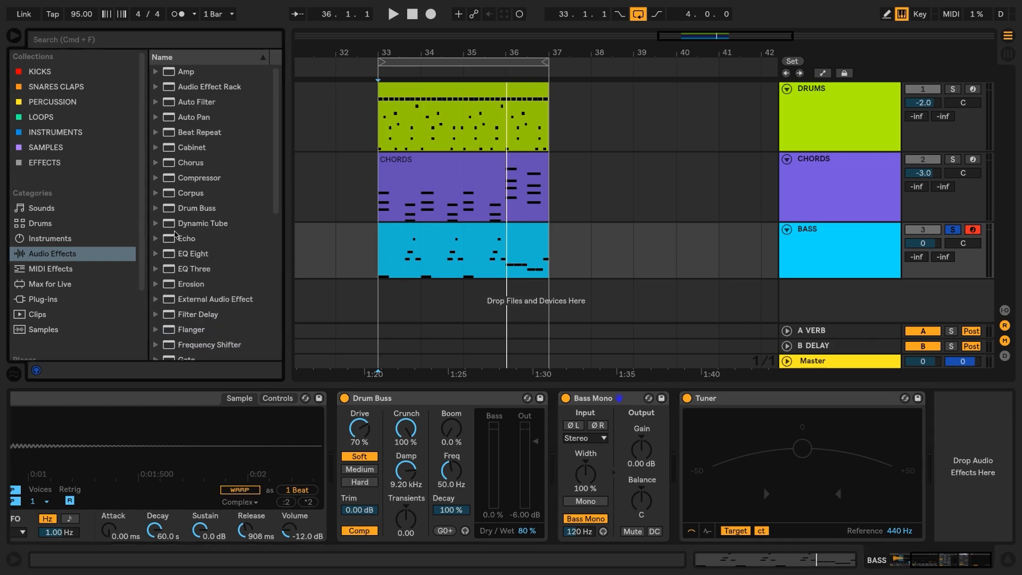
left_click_drag(202, 178, 690, 440)
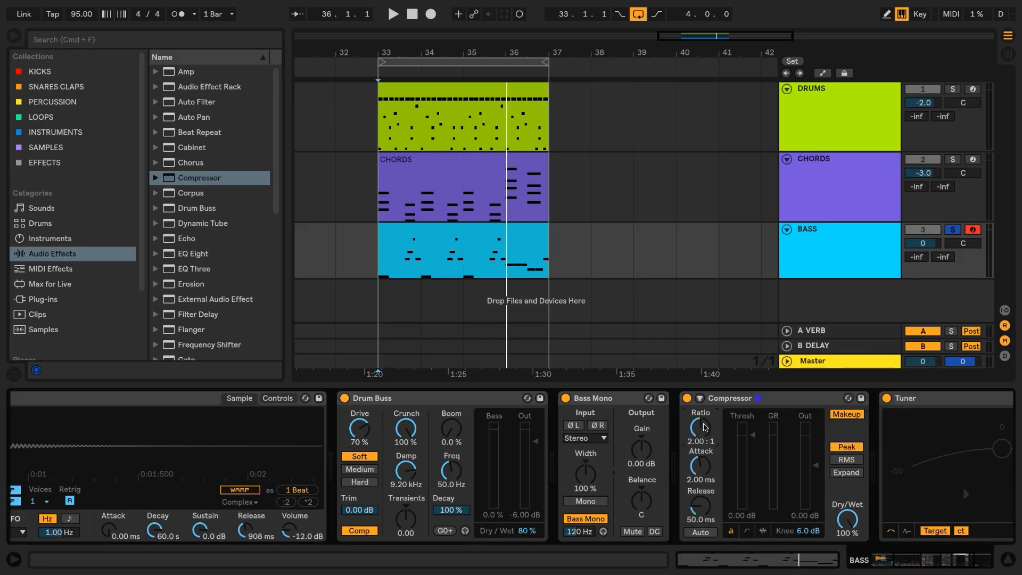
type("65")
key("Return")
left_click_drag(700, 466, 700, 475)
Step: Enable the bass Compressor's sidechain, taking its audio from the DRUMS track's Kick 90s 3 Pre FX signal
left_click(734, 398)
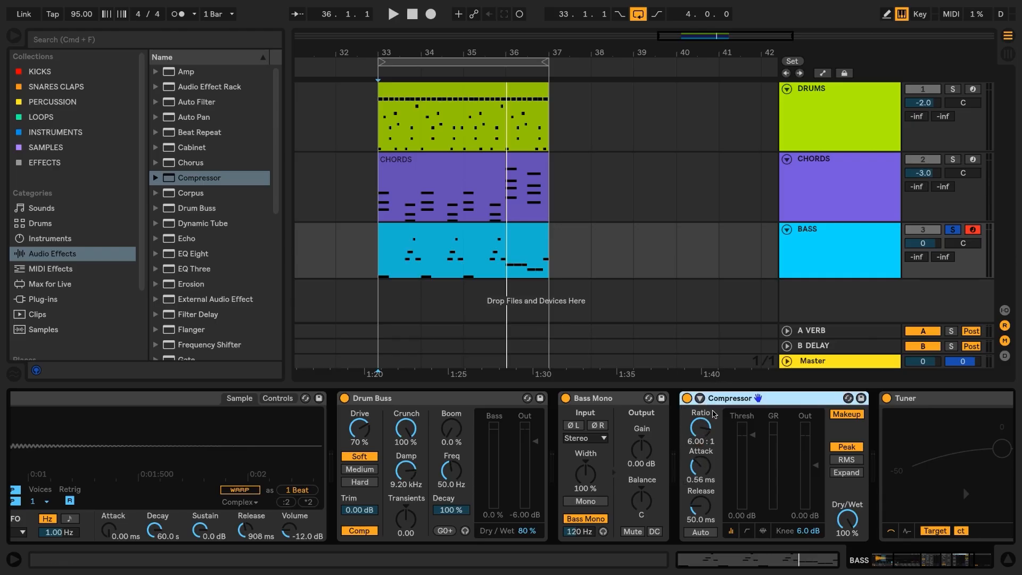
left_click(700, 398)
left_click_drag(924, 560, 950, 560)
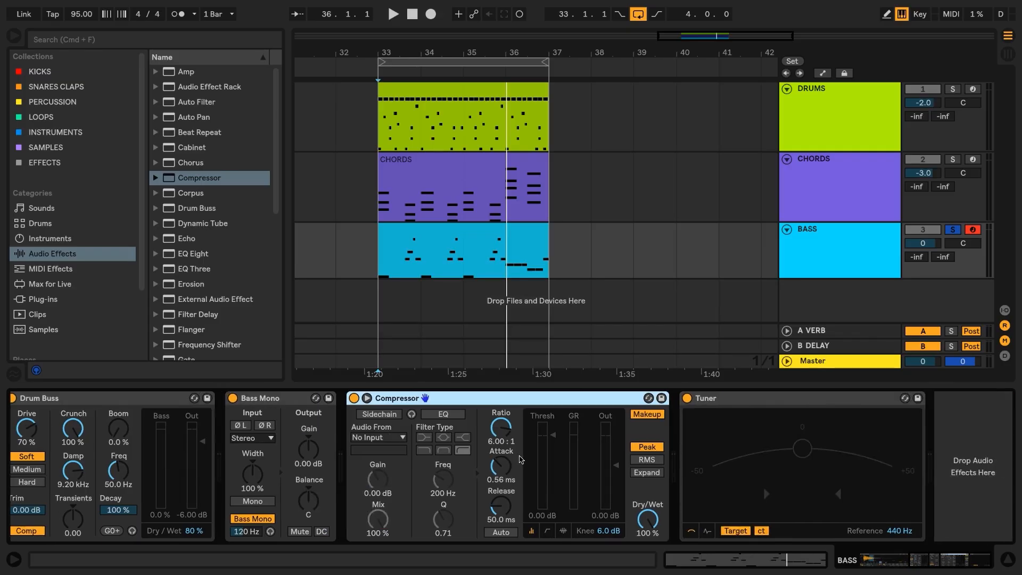
left_click(379, 414)
left_click(392, 437)
left_click(382, 452)
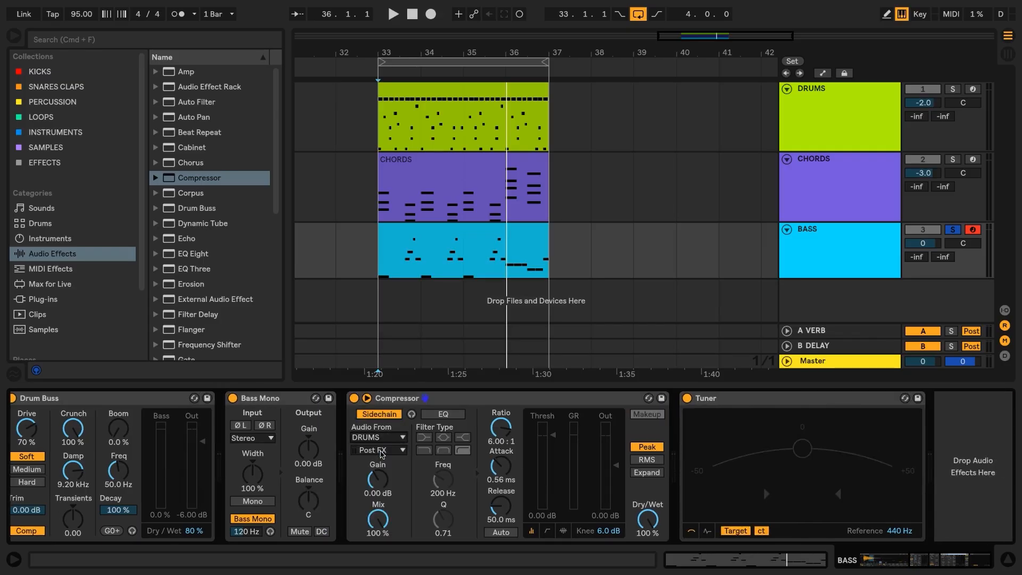
left_click(381, 451)
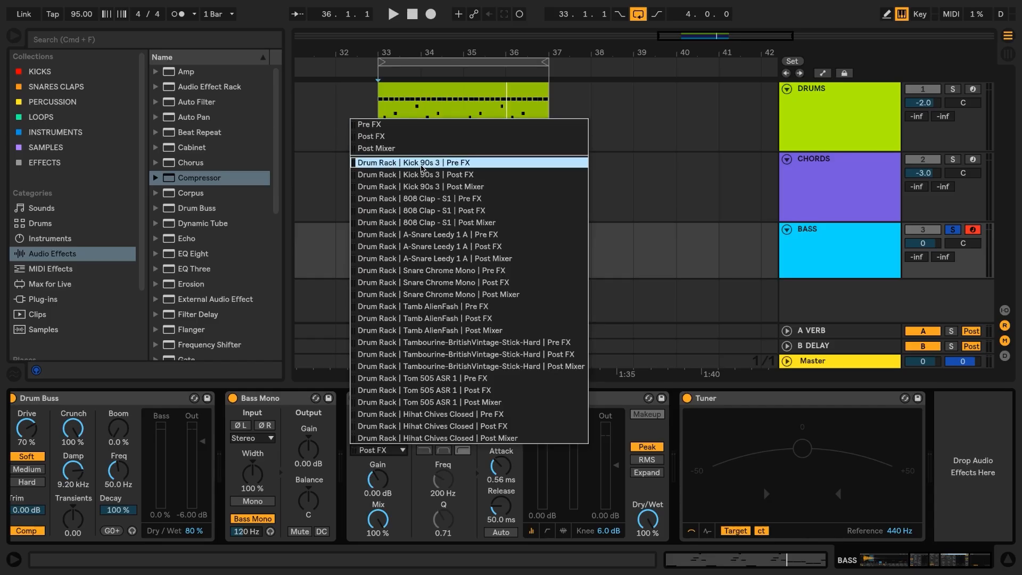
left_click(422, 164)
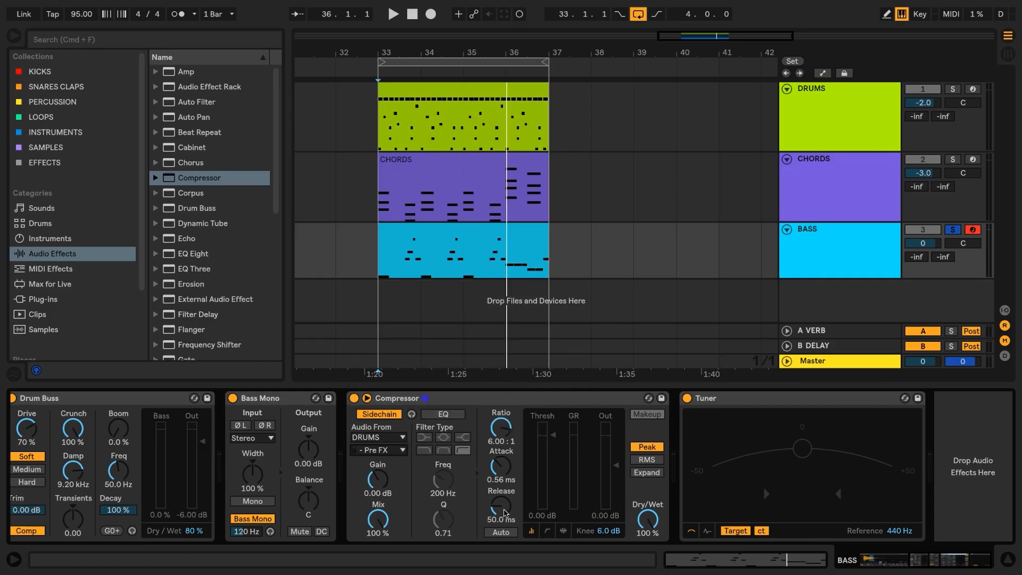
Step: Set the Compressor's threshold to -12 dB and release to 184 ms during playback, and unsolo the BASS track to hear the full mix
left_click_drag(504, 512, 505, 497)
key("space")
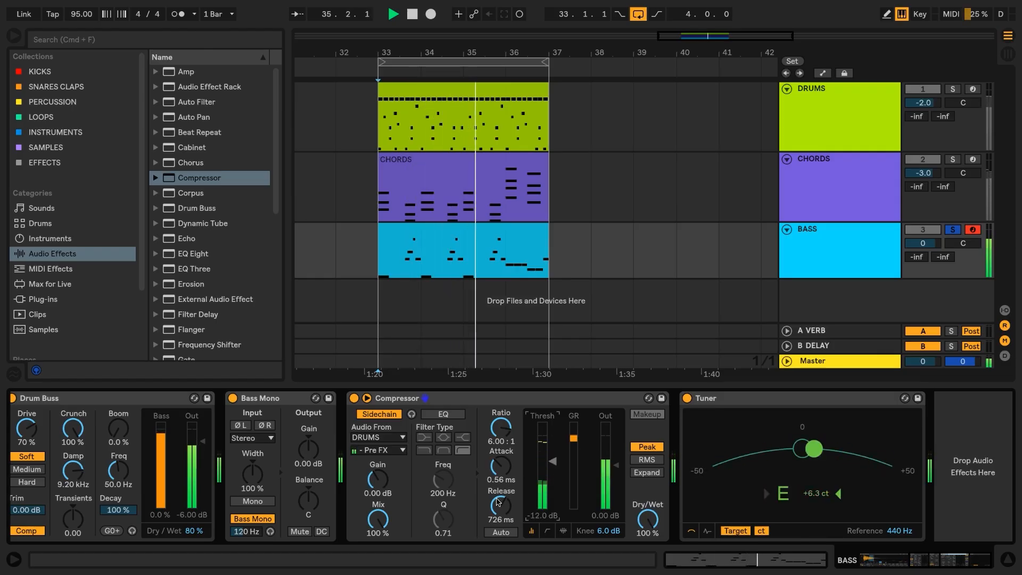
left_click_drag(498, 501, 500, 516)
left_click(953, 230)
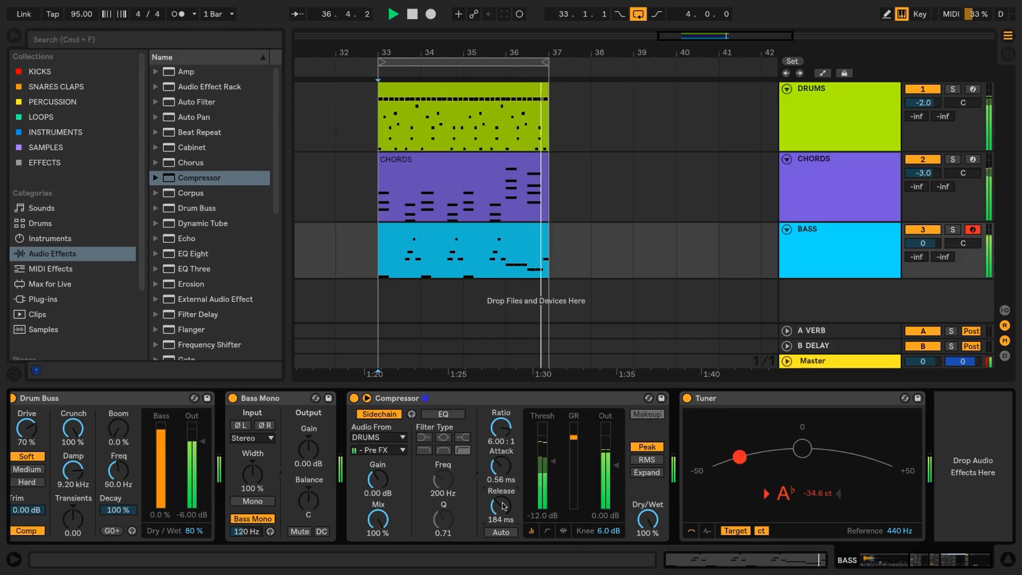
key("space")
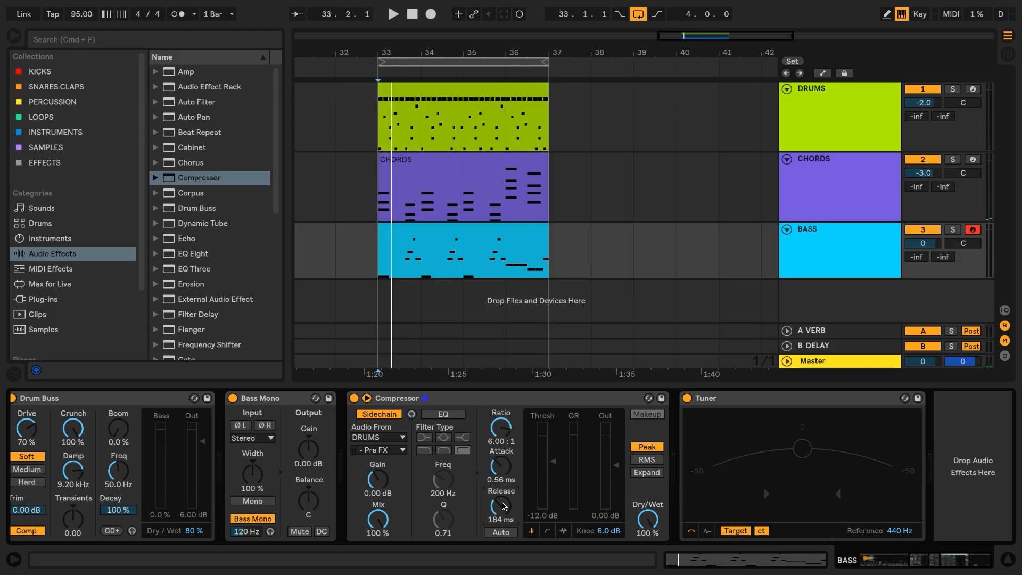
Step: Set the BASS track volume to -3 dB
left_click(393, 264)
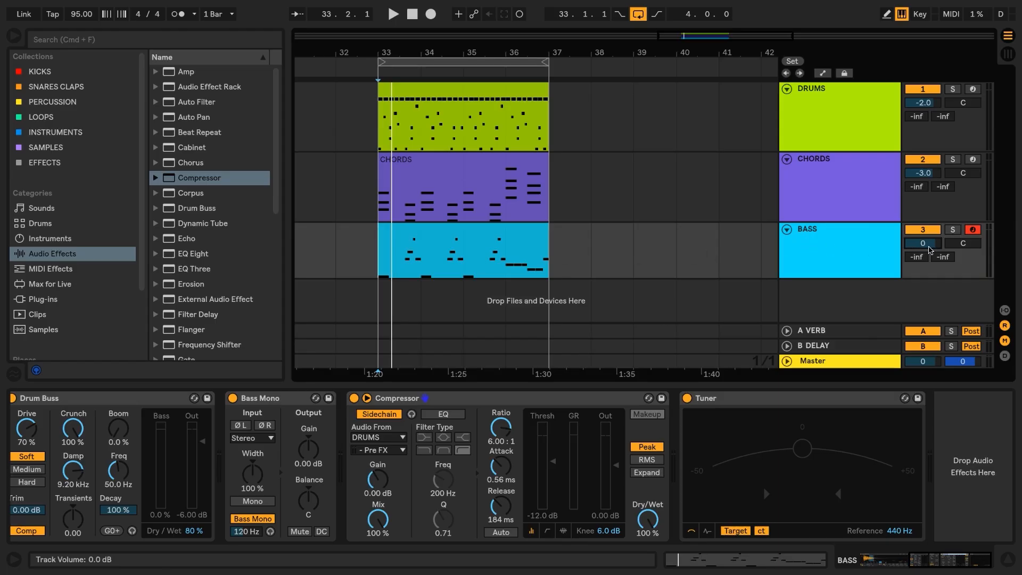
left_click(930, 250)
type("-3")
key("Return")
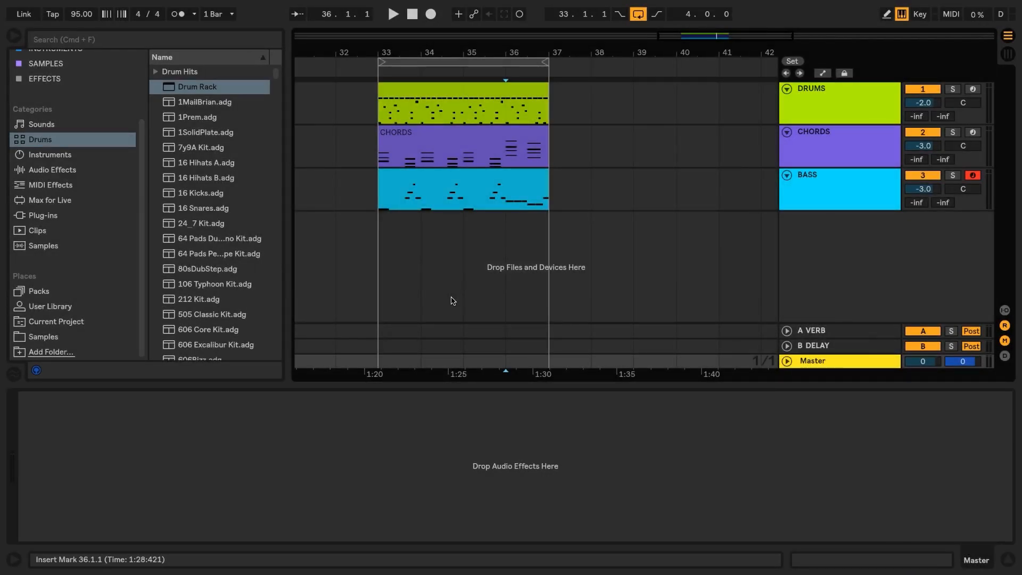
Step: Create a new Simpler track below BASS, load Trap Blip - S1.wav into it and turn Warp off
left_click(53, 161)
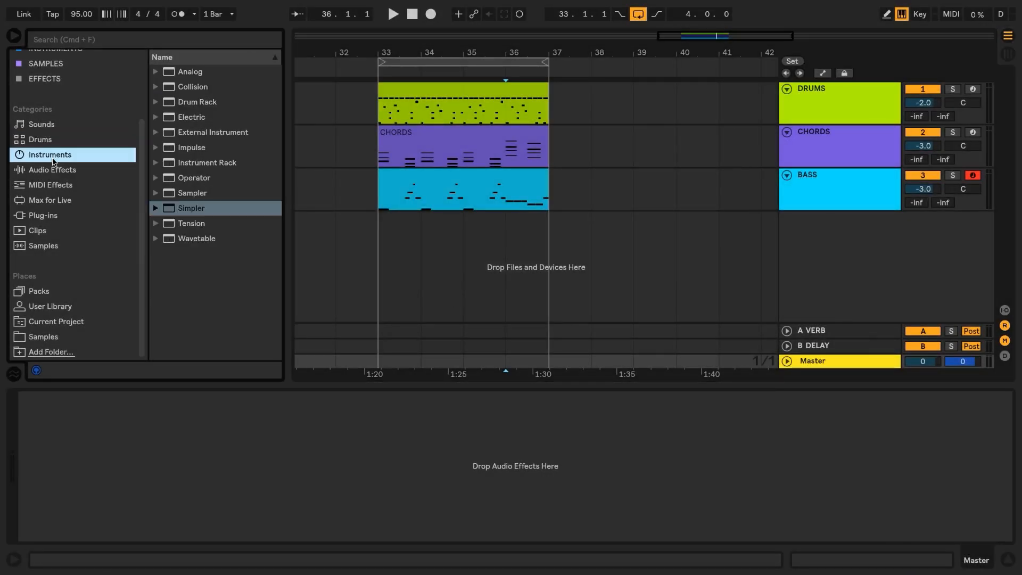
left_click_drag(171, 213, 416, 233)
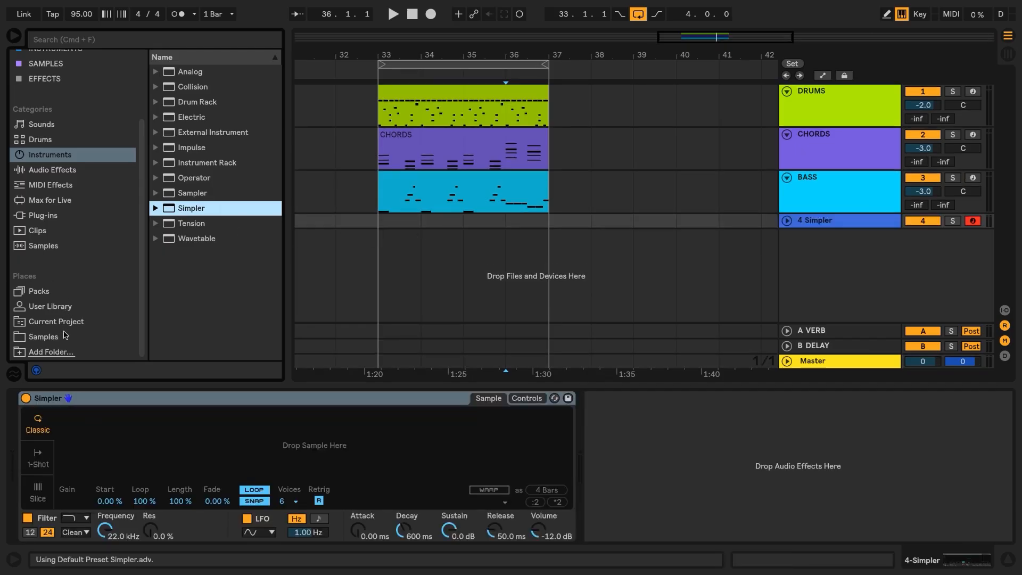
left_click(65, 334)
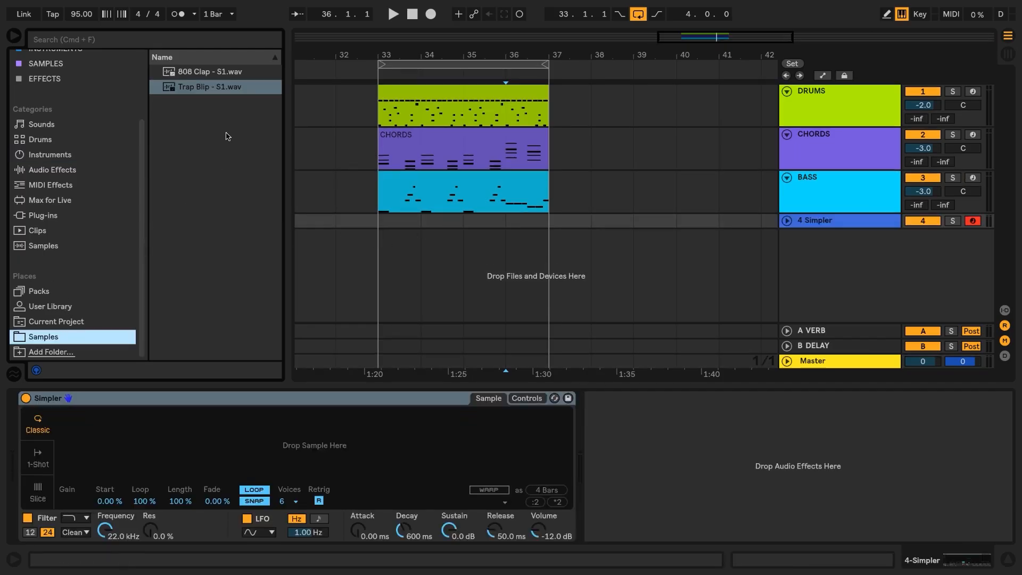
left_click(207, 91)
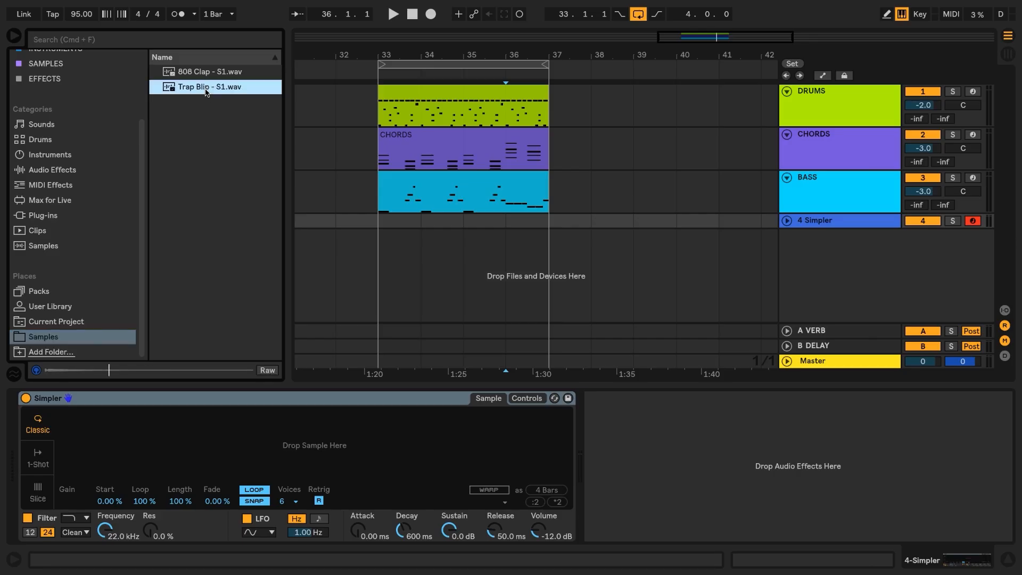
left_click_drag(205, 92, 243, 442)
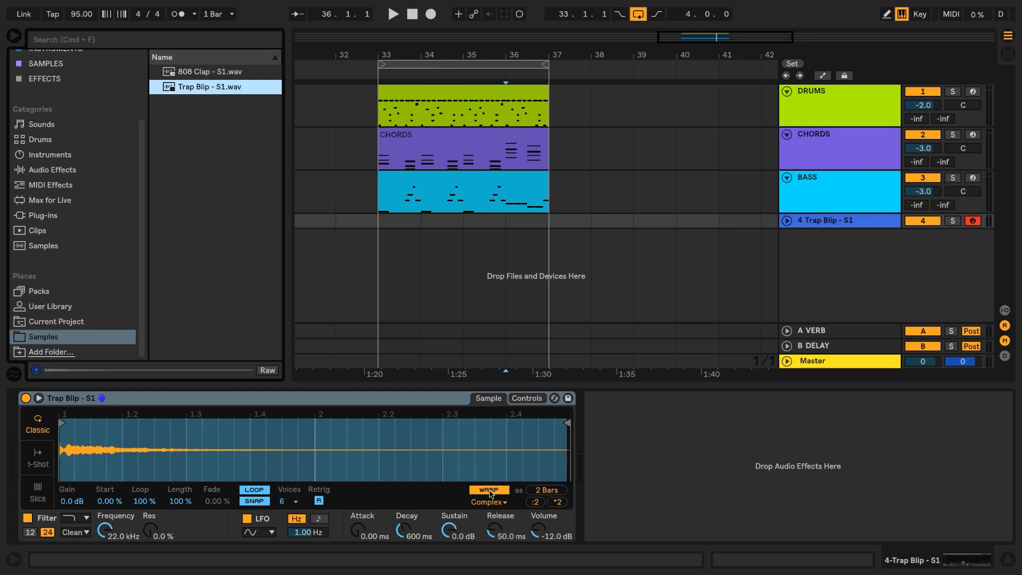
left_click(489, 490)
Step: Check the Trap Blip sample's pitch by adding a Tuner and playing a one-bar clip at bar 31 containing a C3 note
key("super+f")
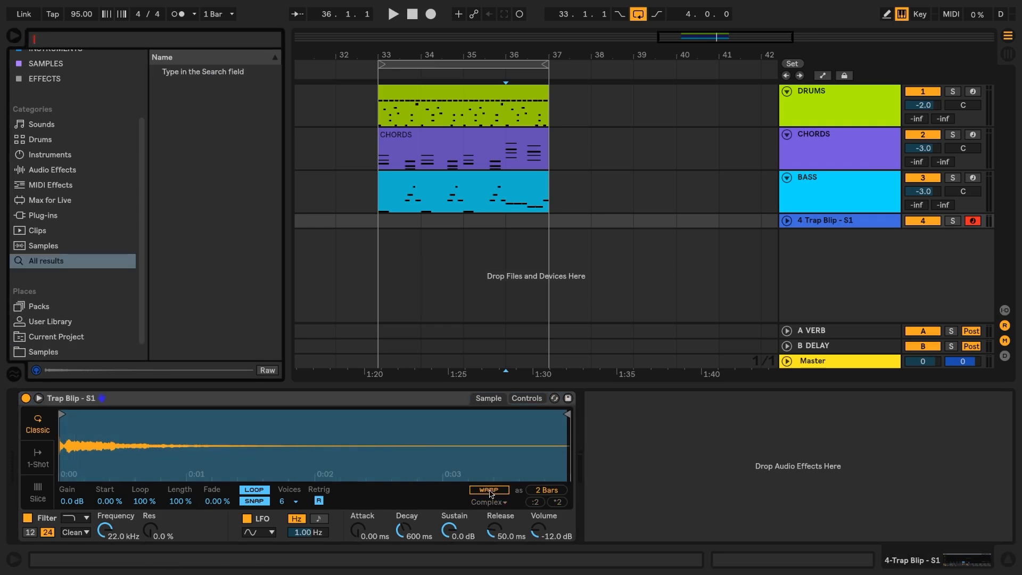
type("tuner")
key("Return")
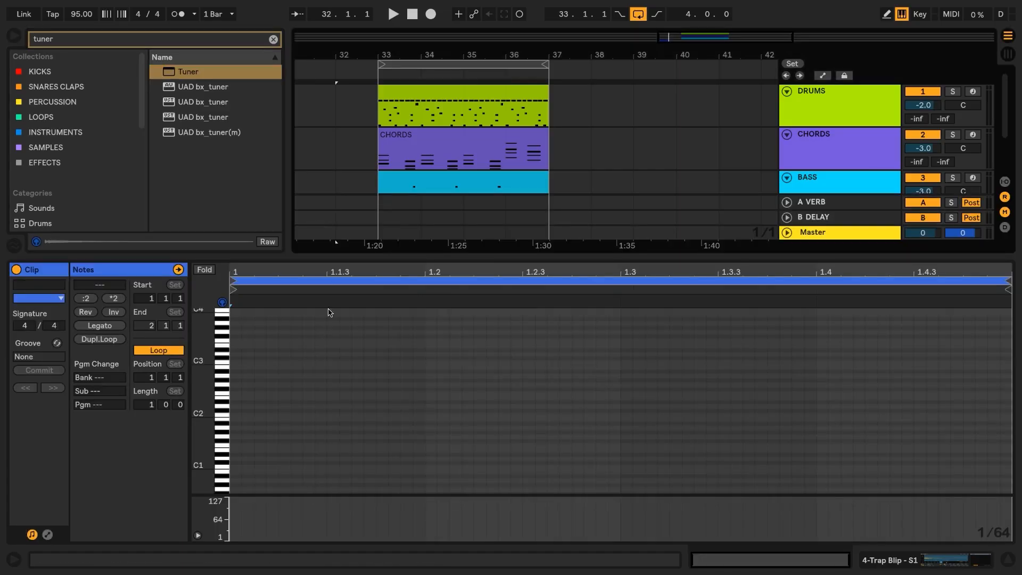
double_click(237, 363)
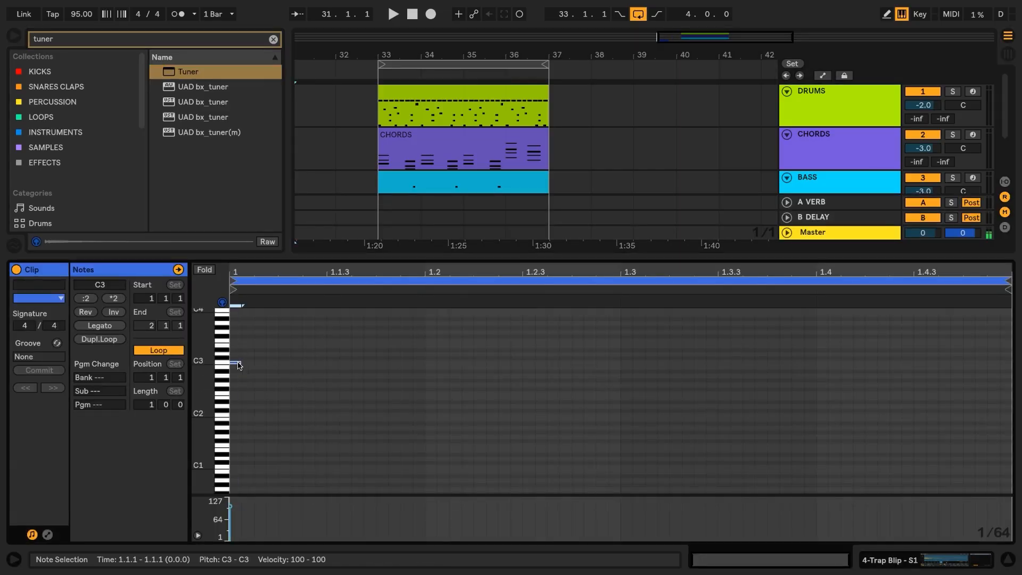
left_click(95, 325)
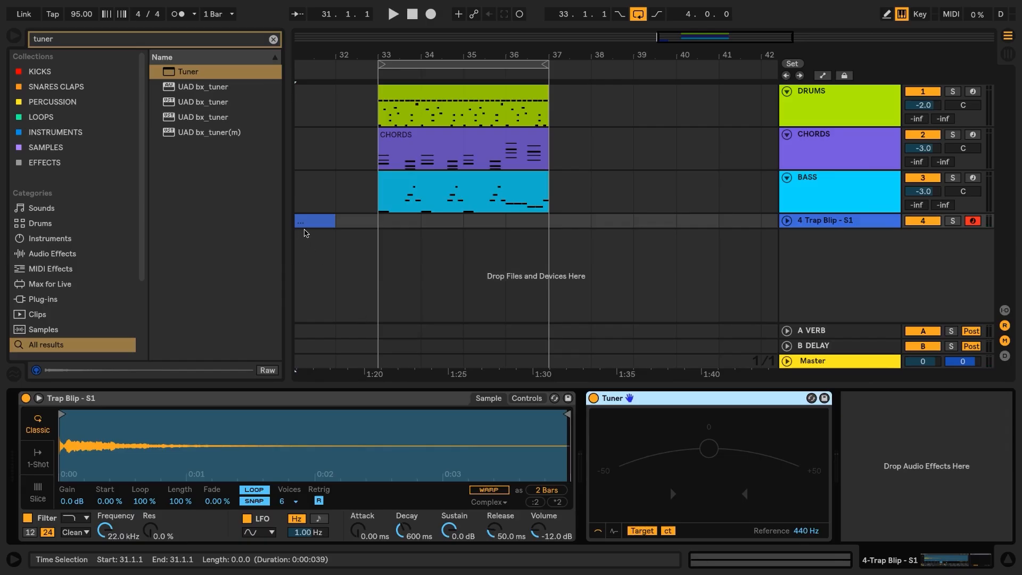
scroll(305, 233, "left", 3)
left_click(380, 221)
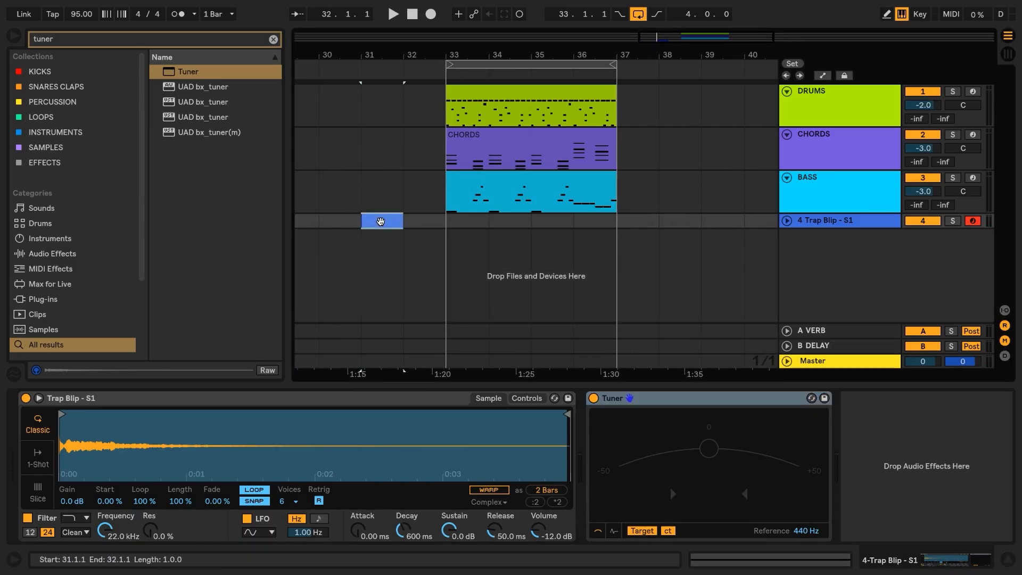
key("space")
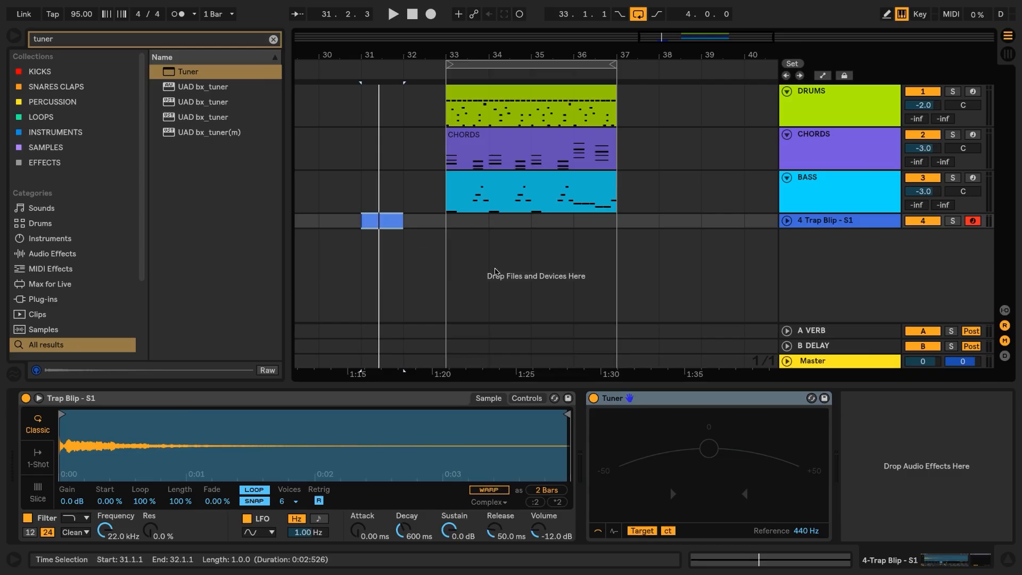
Step: Delete the Tuner and the one-bar test clip from the Trap Blip track
left_click(658, 398)
key("Delete")
left_click(384, 223)
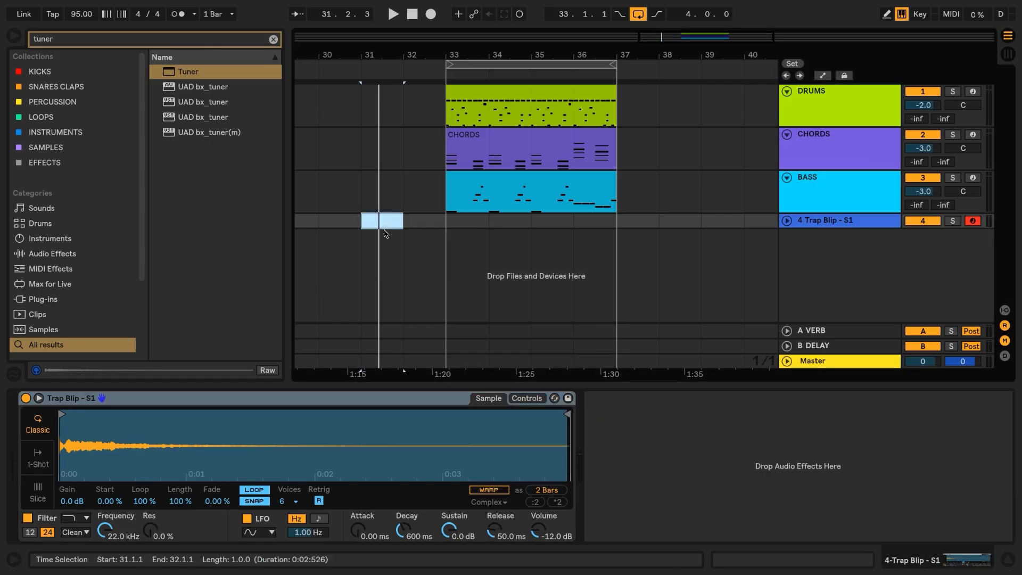
key("Delete")
Step: Create an empty four-bar MIDI clip on the Trap Blip track from bar 33 to bar 37
left_click(445, 223)
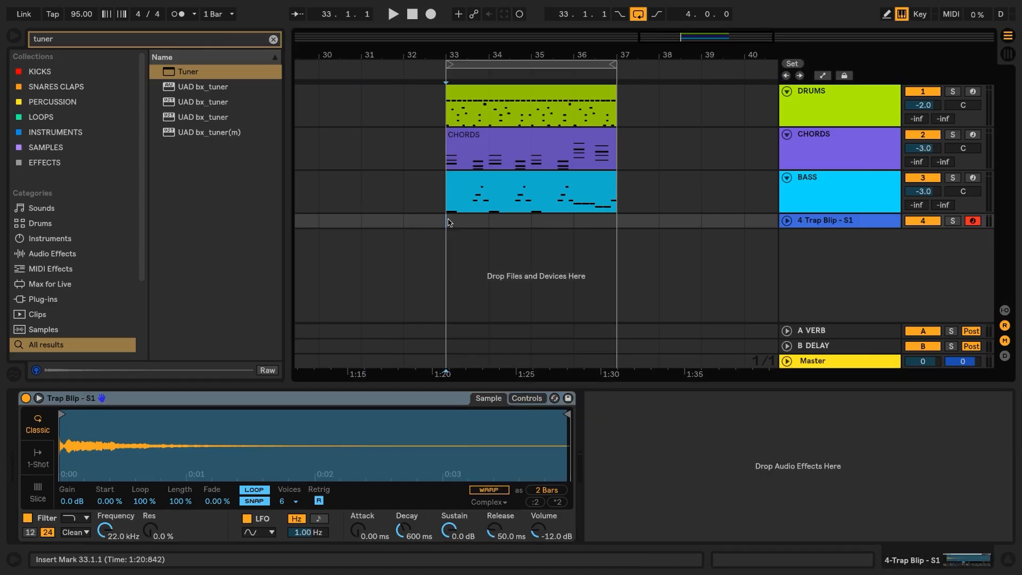
left_click_drag(448, 222, 602, 222)
key("ctrl+shift+m")
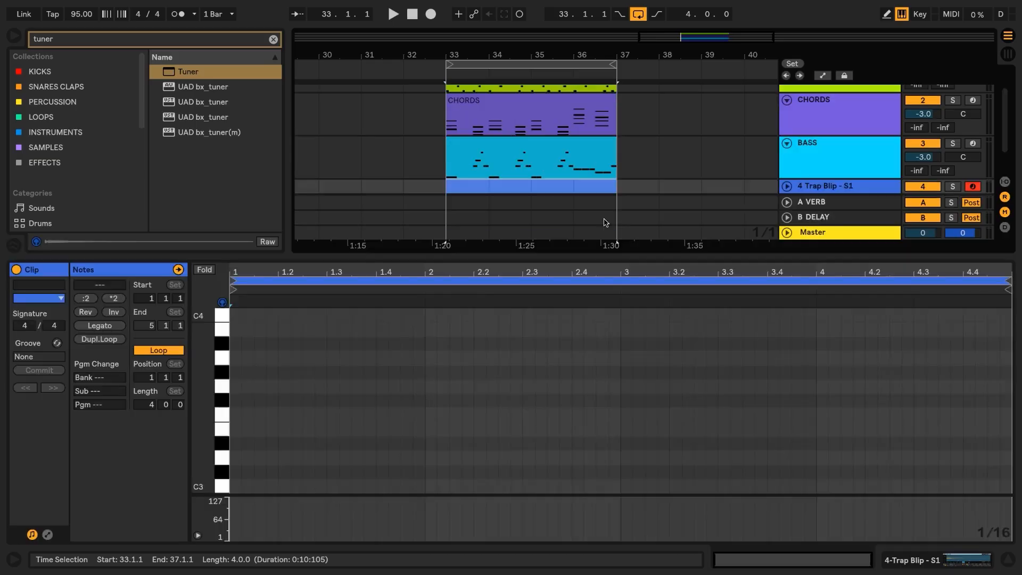
left_click_drag(598, 259, 598, 326)
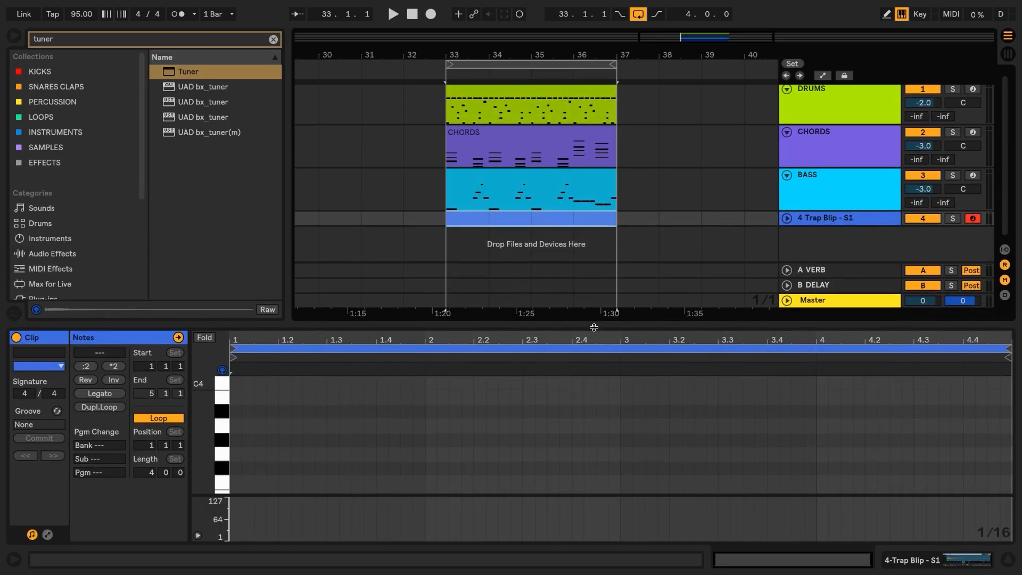
Step: Rename the Trap Blip track MELODY and move the CHORDS track below BASS
left_click(835, 224)
key("ctrl+r")
type("MELOD")
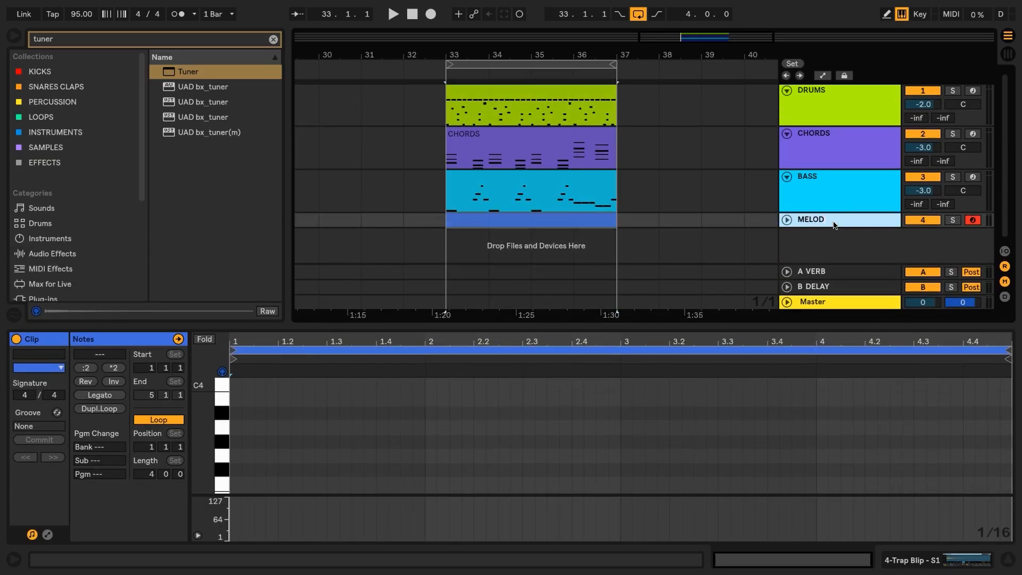
key("Return")
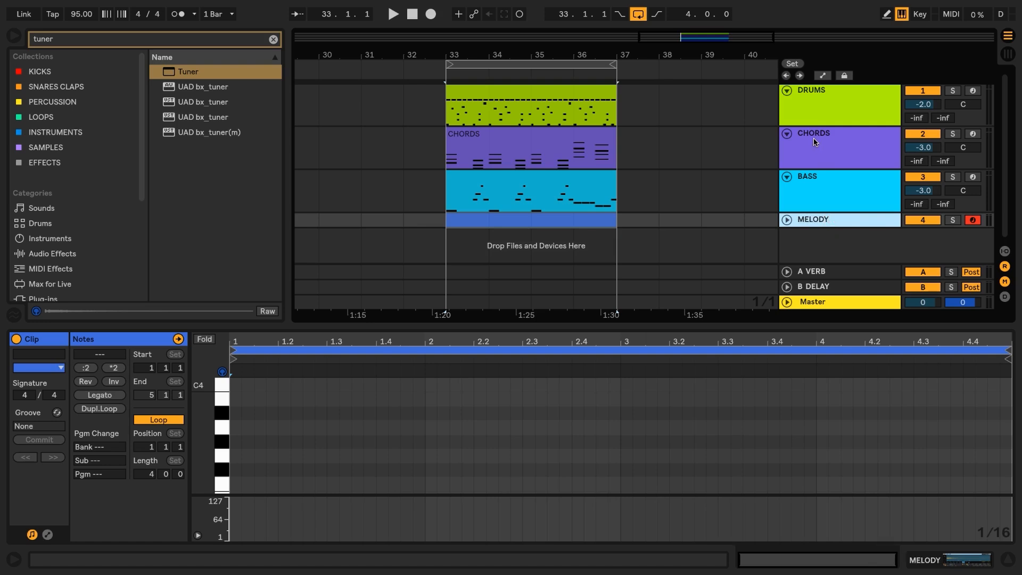
left_click_drag(814, 137, 814, 193)
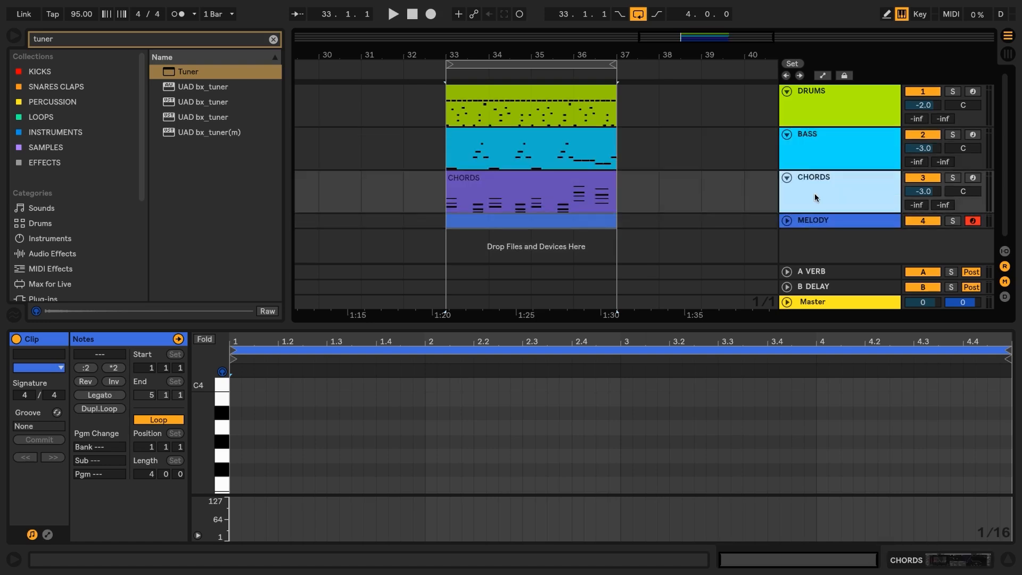
Step: Open the CHORDS and MELODY clips together in an enlarged note editor and make MELODY the clip being edited
left_click(513, 190)
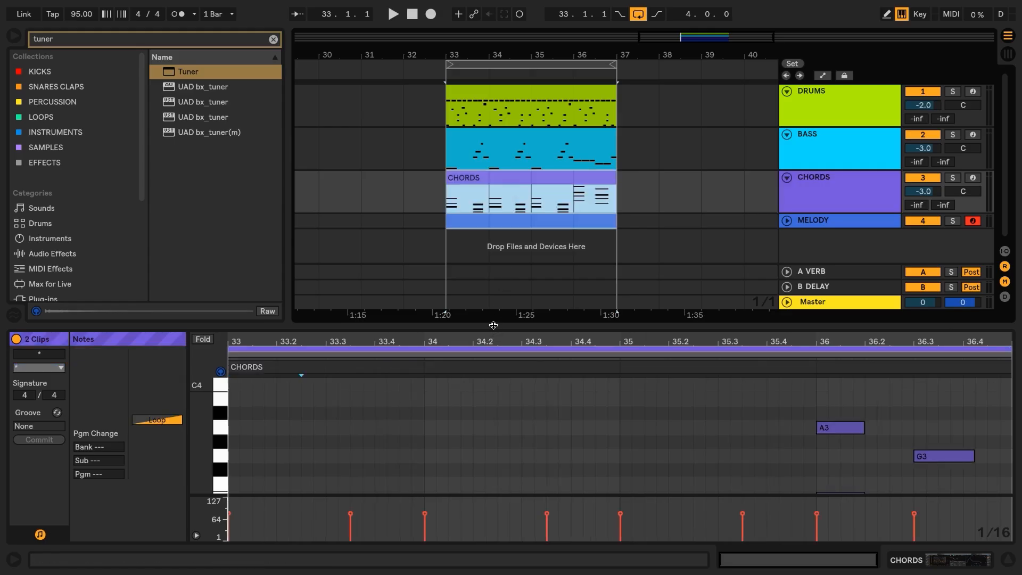
left_click_drag(494, 325, 493, 227)
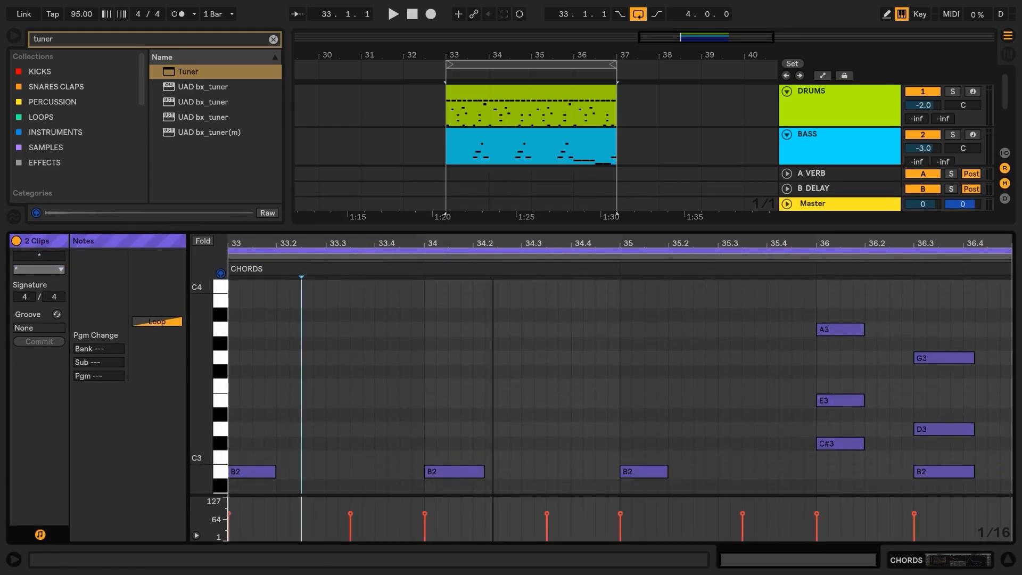
left_click_drag(207, 355, 180, 319)
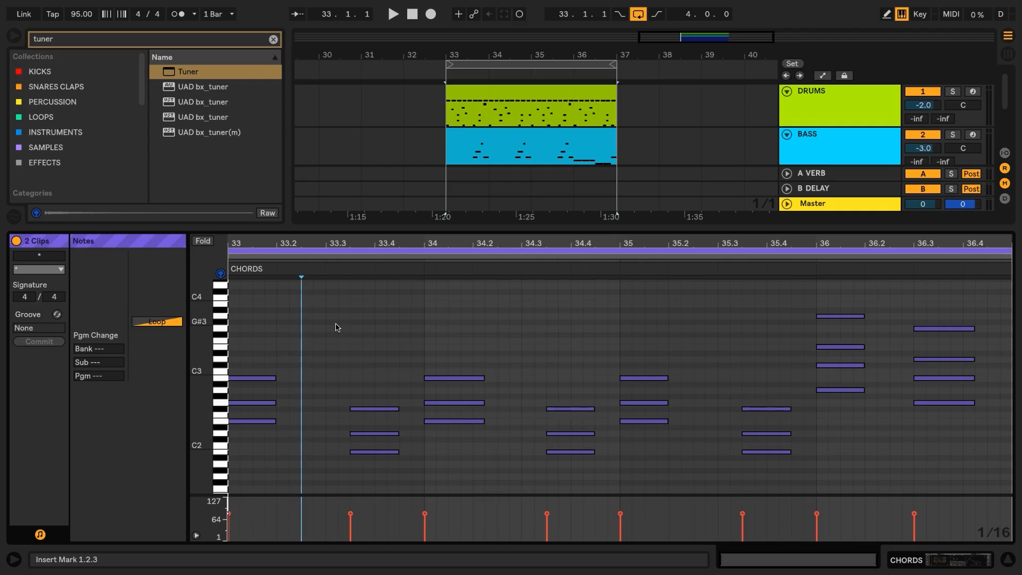
left_click(309, 262)
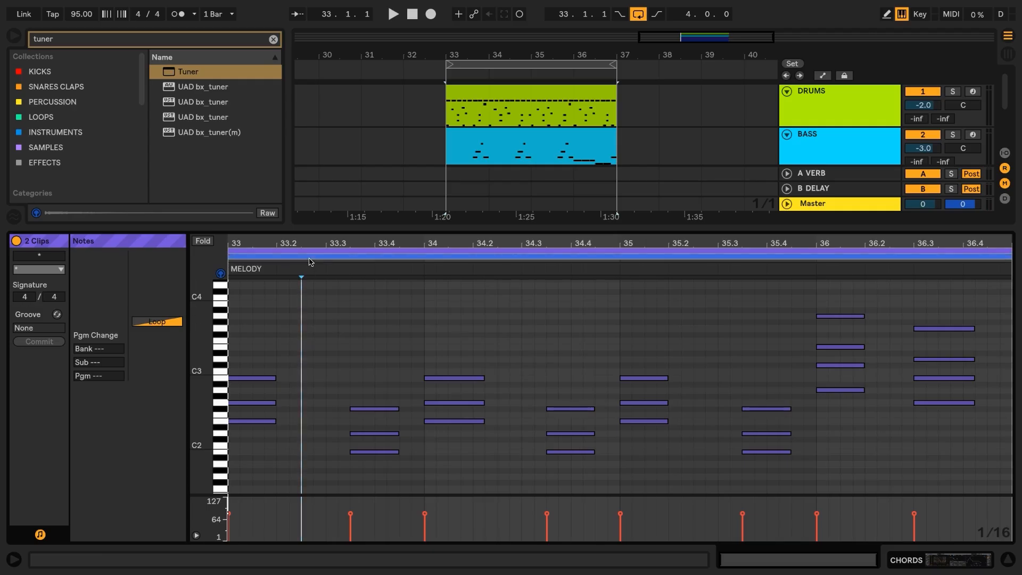
Step: Enter sixteenth notes G3, F#3, E3 and B2 in MELODY at 33.2.3, 33.3, 33.3.3 and 33.4, and play them back
double_click(308, 329)
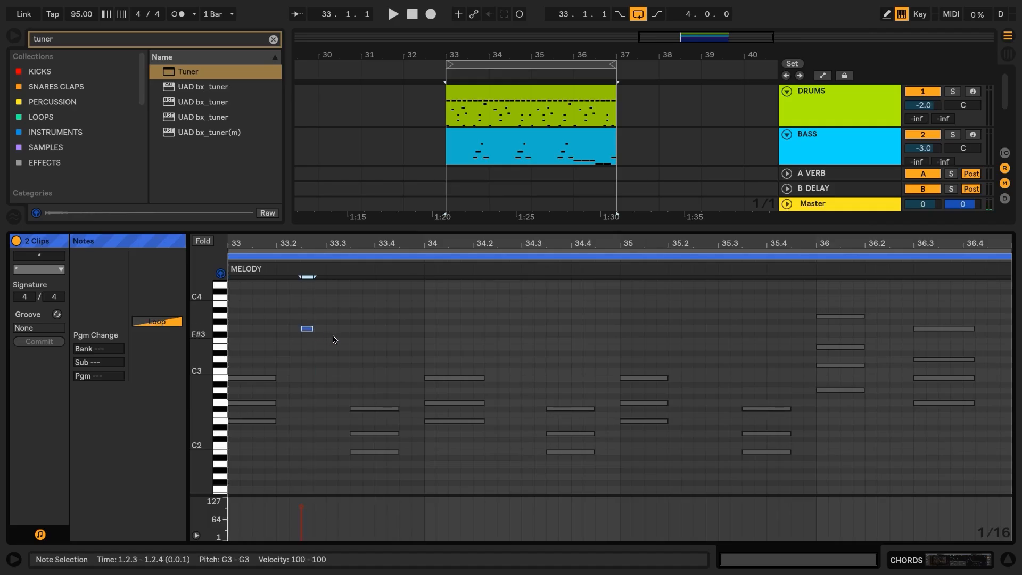
double_click(333, 335)
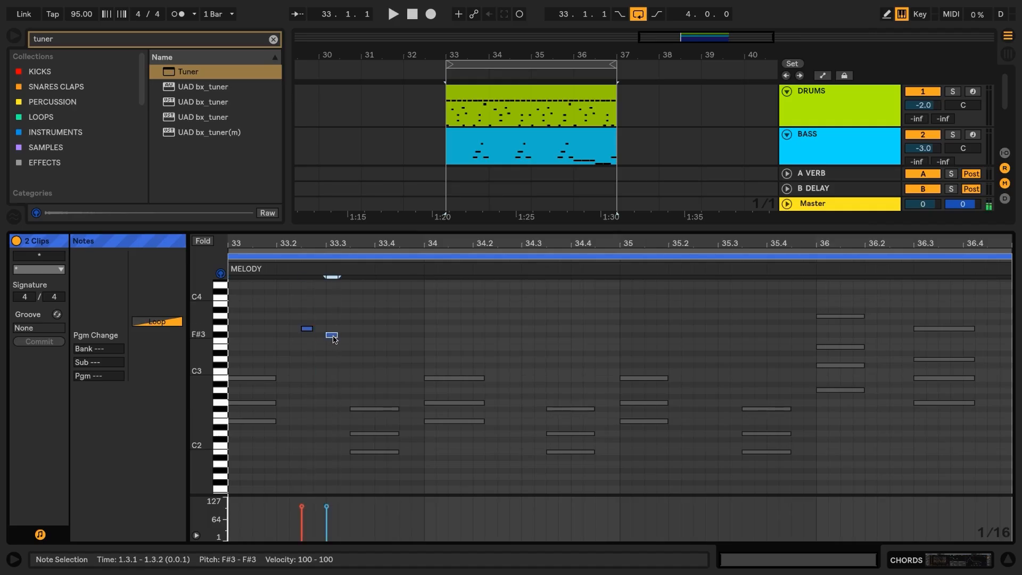
double_click(357, 348)
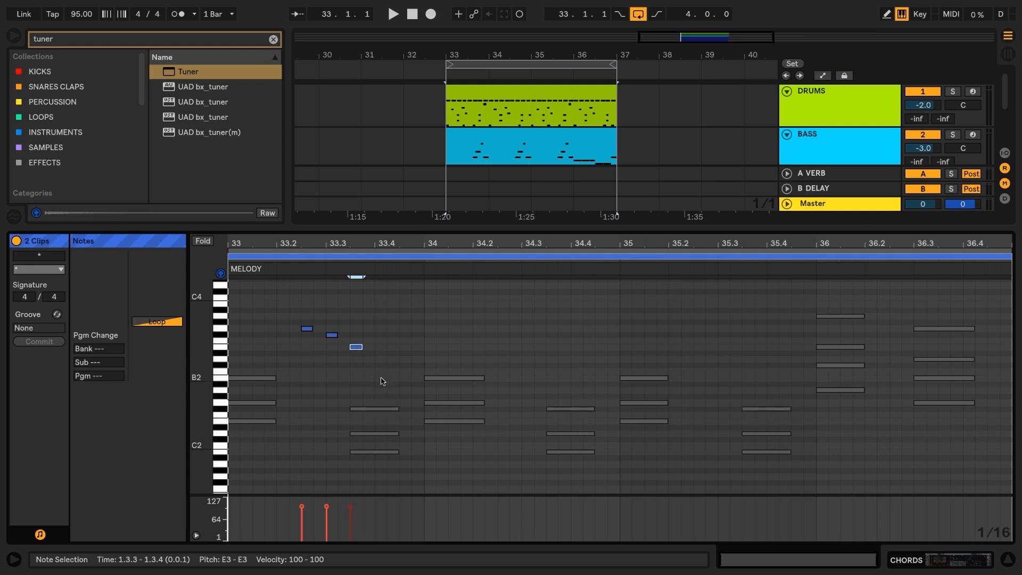
double_click(381, 378)
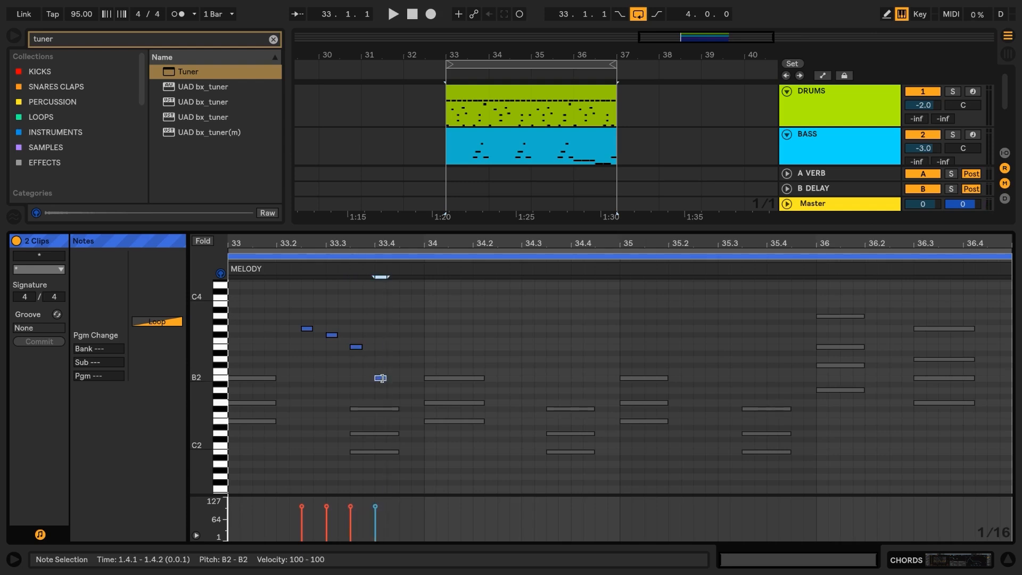
key("space")
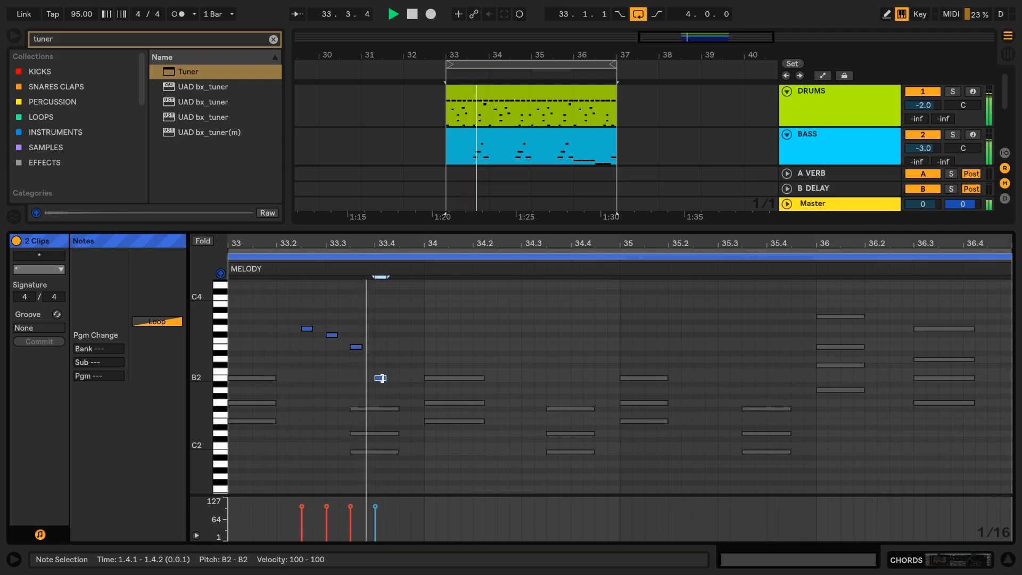
key("space")
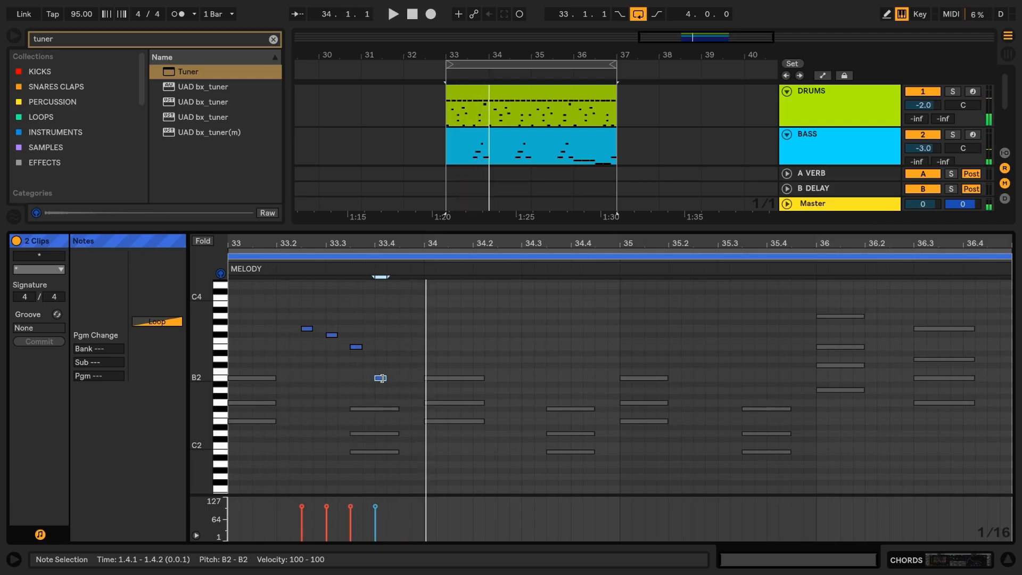
Step: Solo the CHORDS and MELODY tracks and play the first bar
scroll(735, 128, "down", 3)
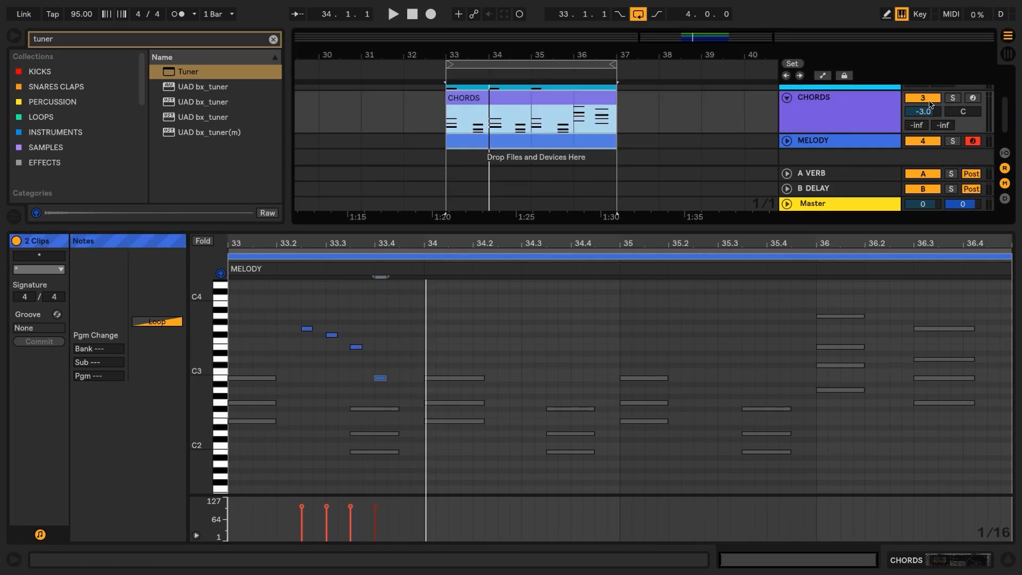
left_click(952, 98)
left_click(953, 142)
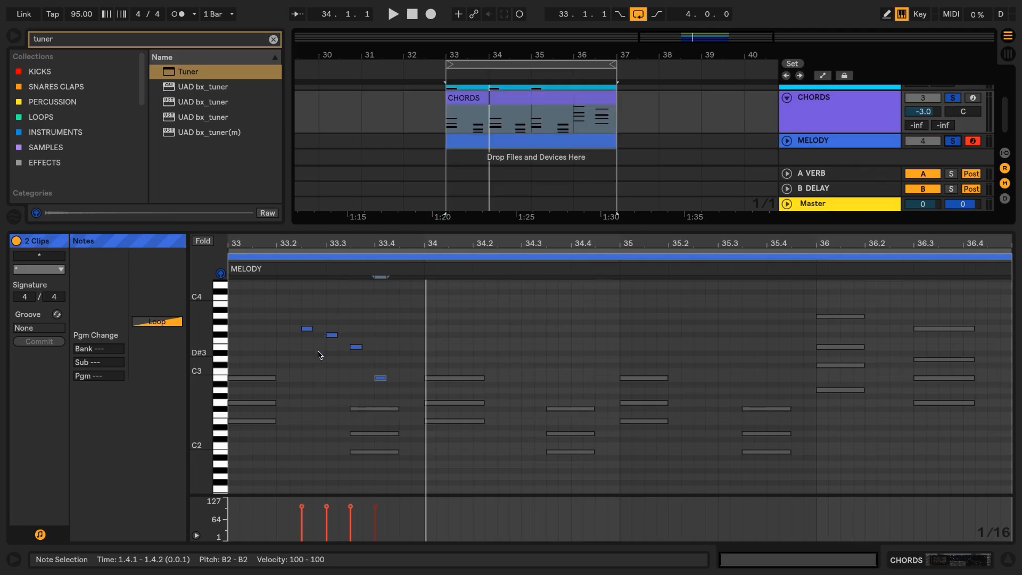
key("space")
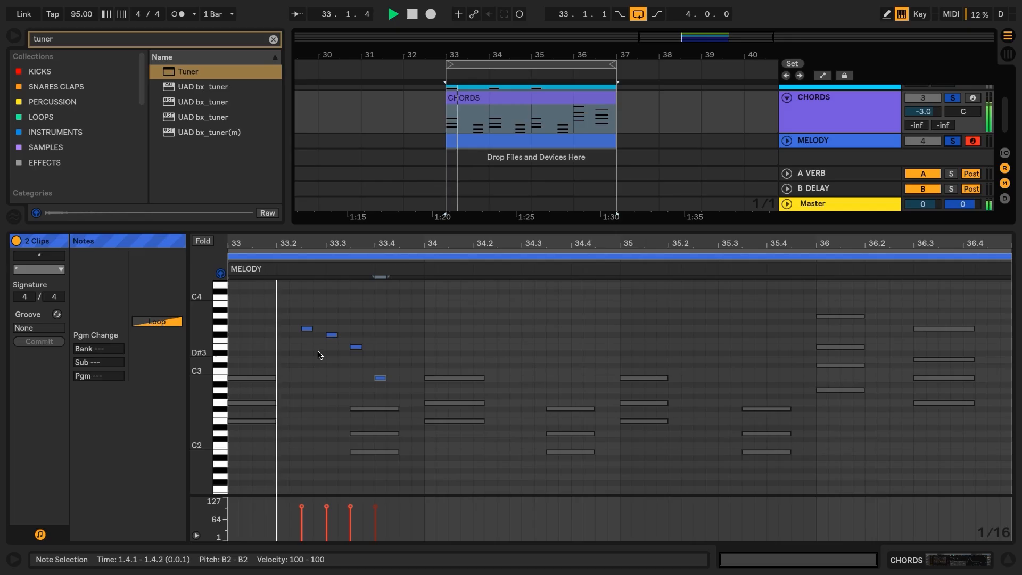
key("space")
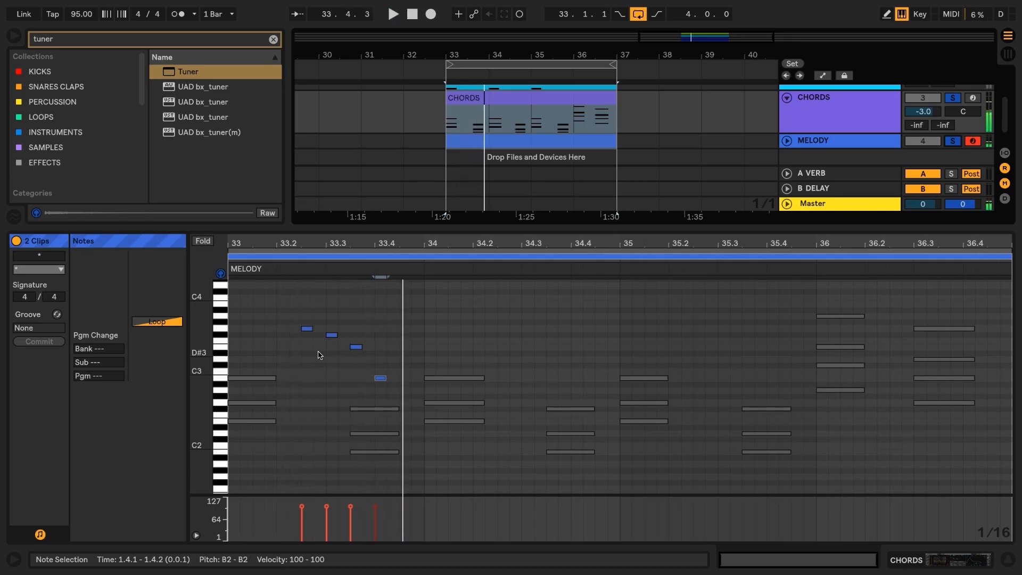
Step: Hide the browser and switch the MELODY track's Trap Blip Simpler to 1-Shot mode
key("shift+Tab")
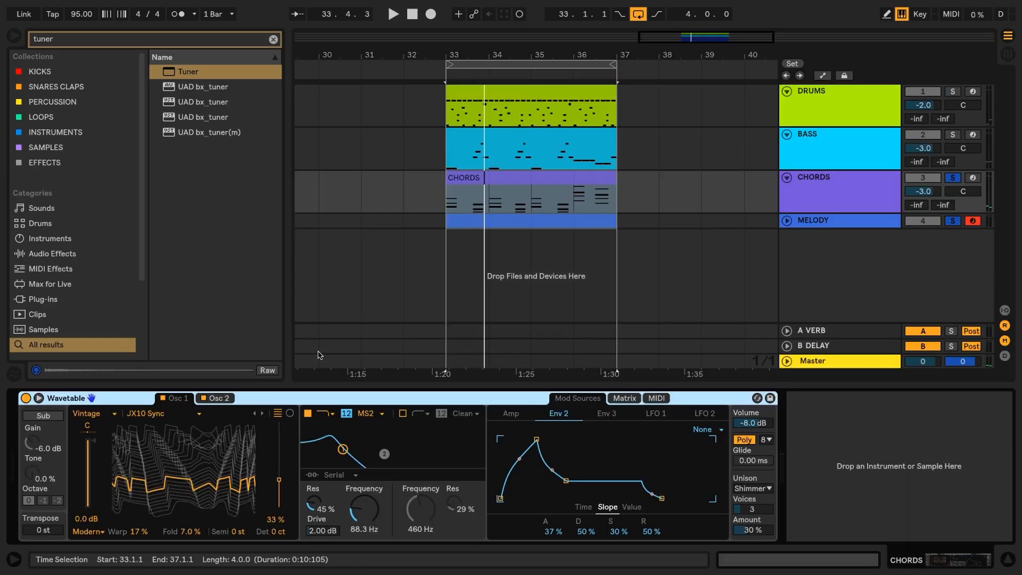
key("ctrl+alt+b")
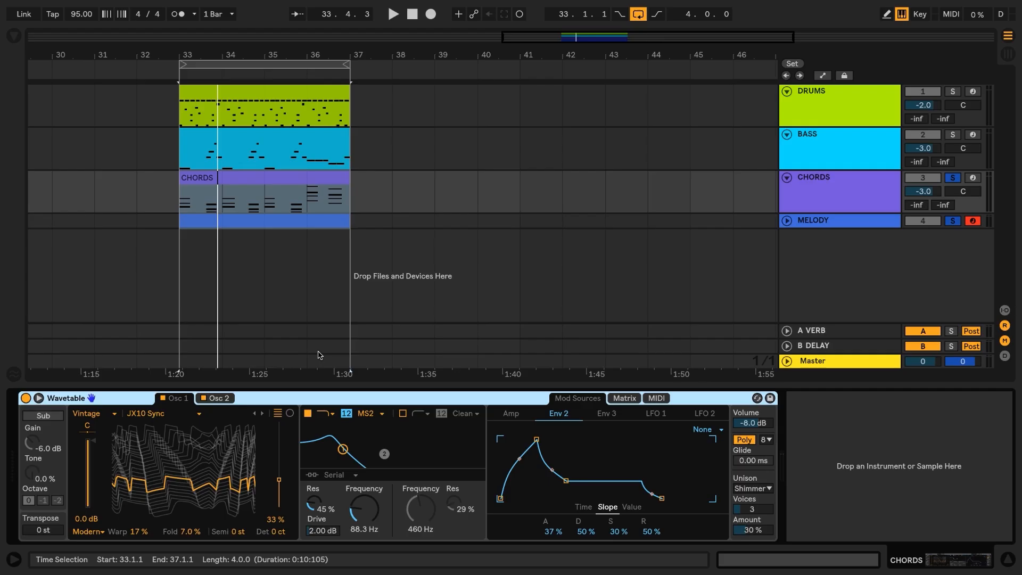
left_click(834, 222)
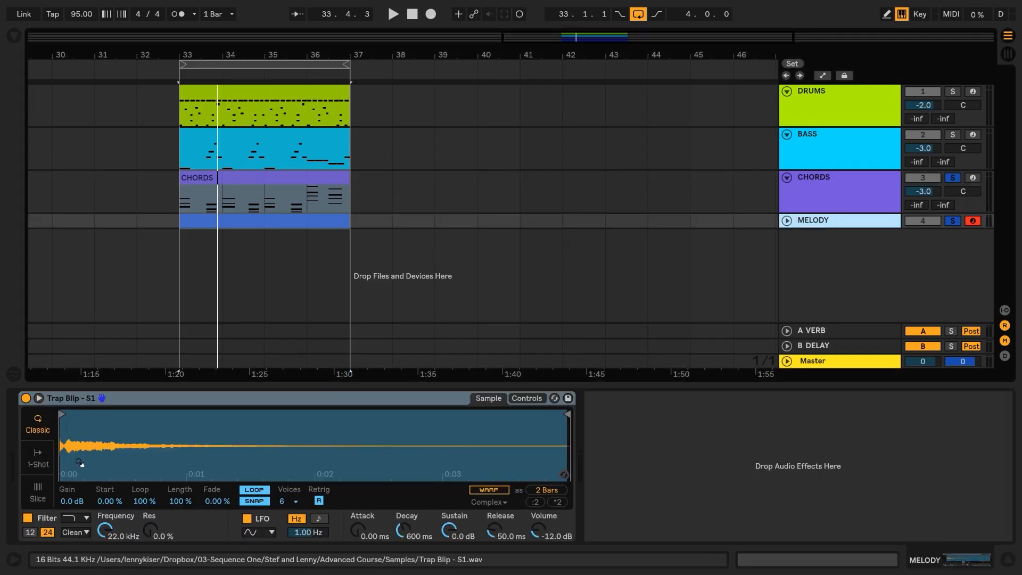
left_click(45, 462)
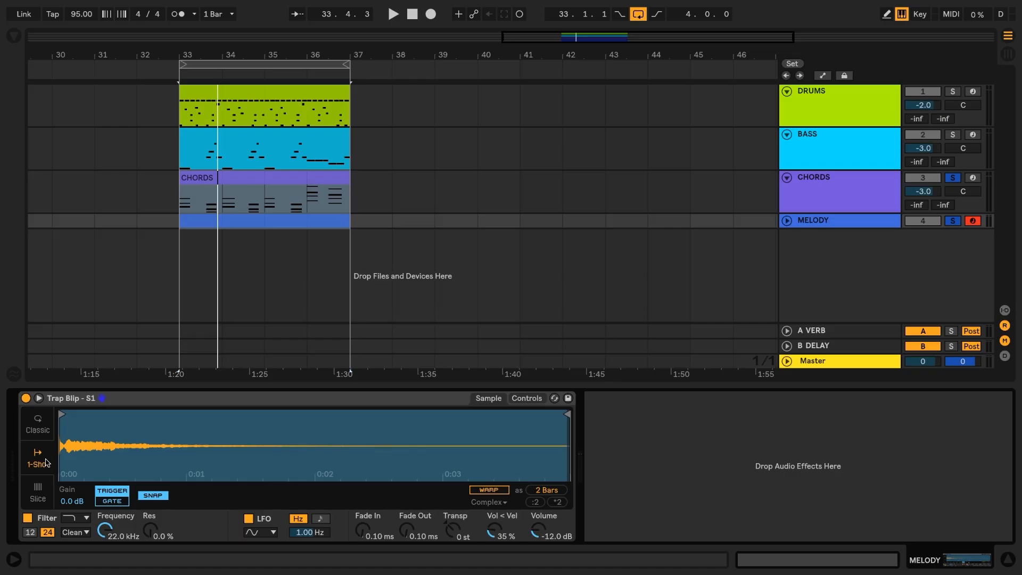
Step: Reopen the MELODY and CHORDS clips together in the note editor, play them, and make MELODY the clip being edited
double_click(210, 221)
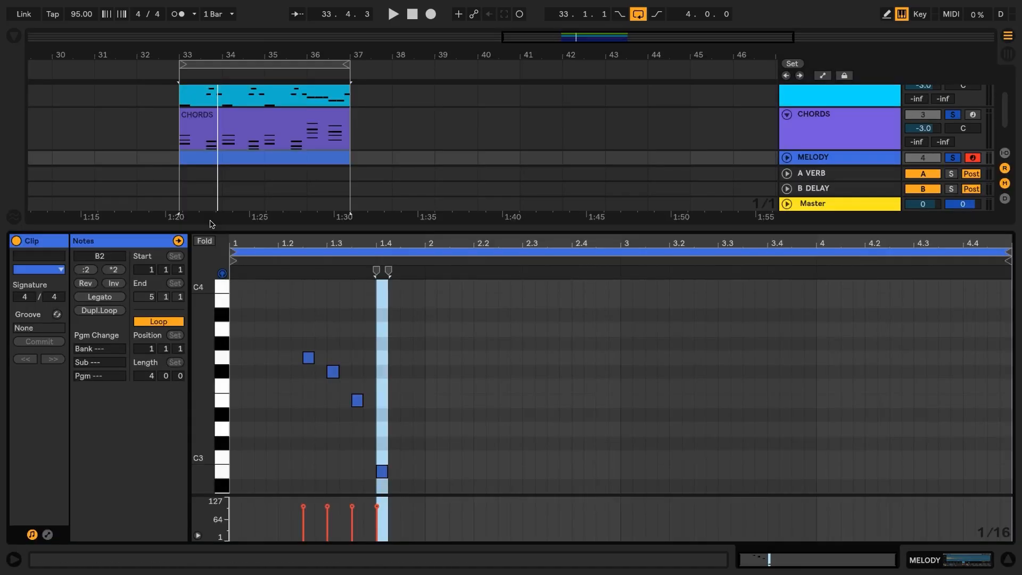
key("space")
left_click(254, 117, "shift")
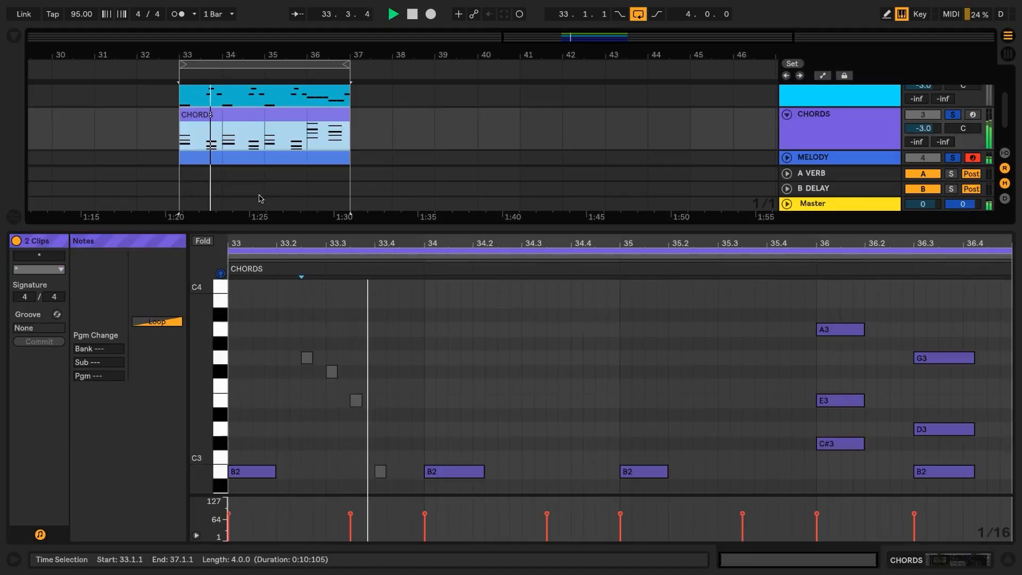
mouse_move(205, 369)
left_mouse_down()
mouse_move(171, 362)
mouse_move(171, 286)
mouse_move(171, 324)
left_mouse_up()
key("space")
left_click(404, 375)
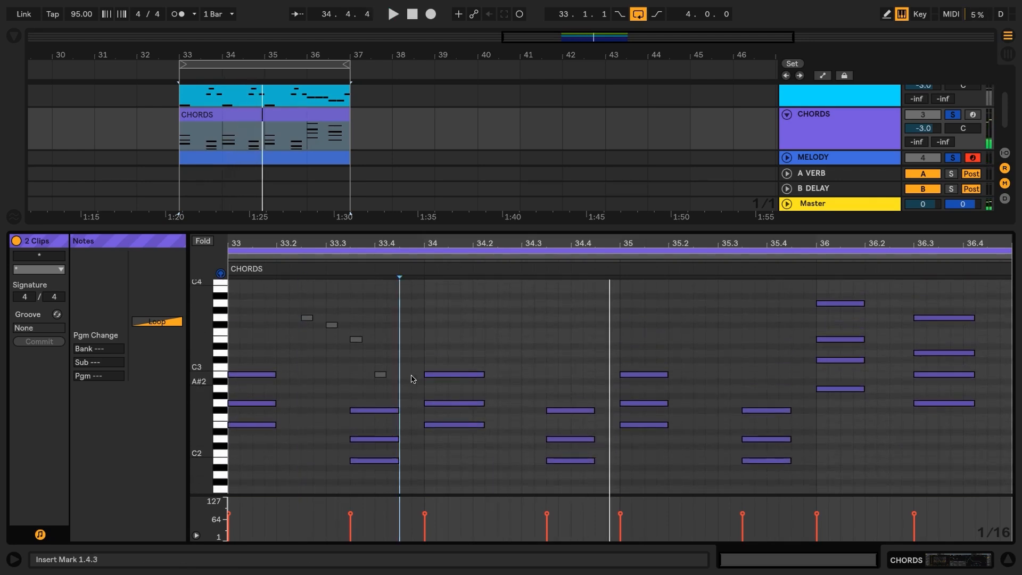
left_click(365, 262)
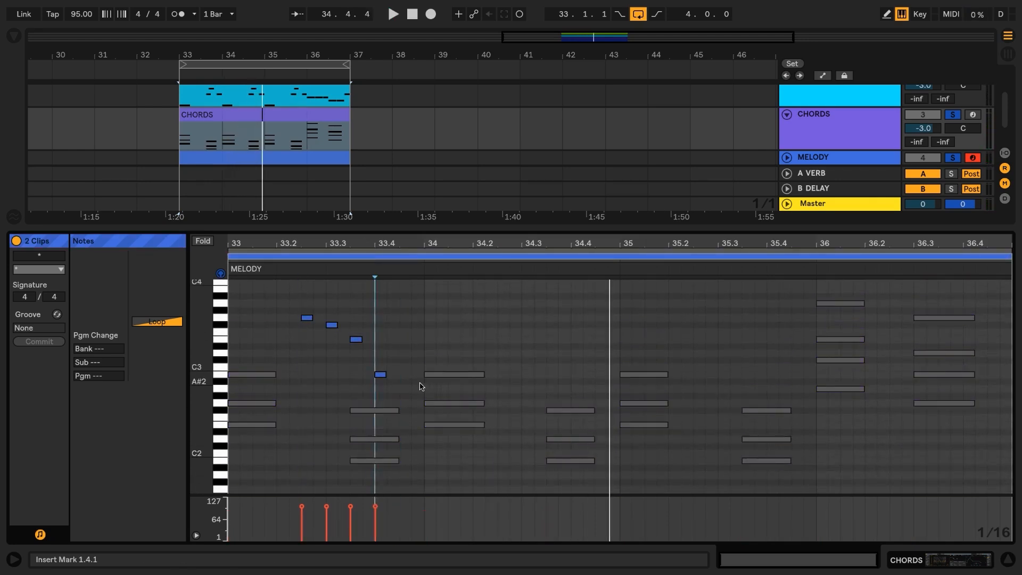
Step: Duplicate the whole first bar of the melody twice to fill bars 34 and 35
left_click_drag(420, 385, 228, 276)
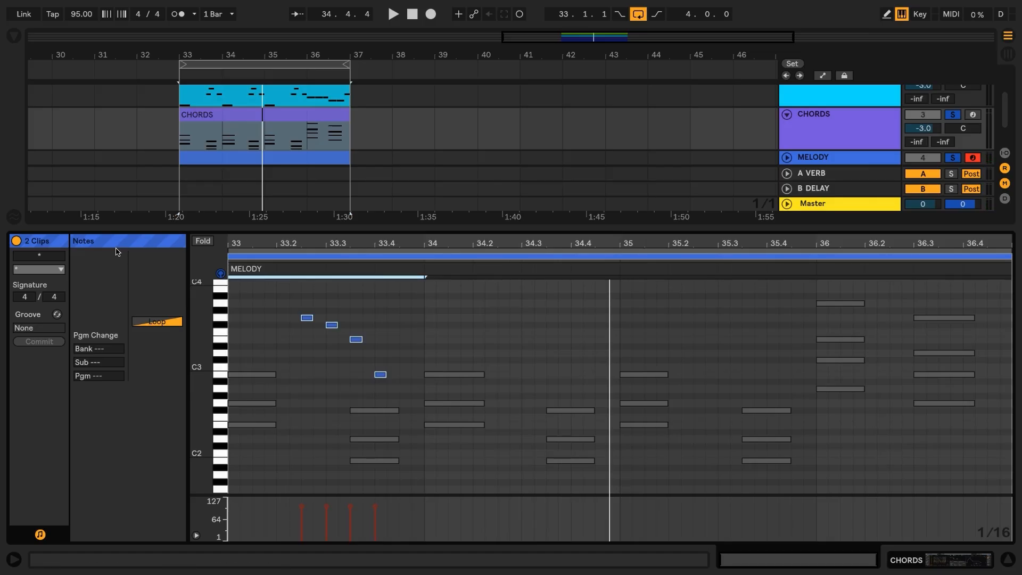
key("ctrl+d")
key("ctrl+d")
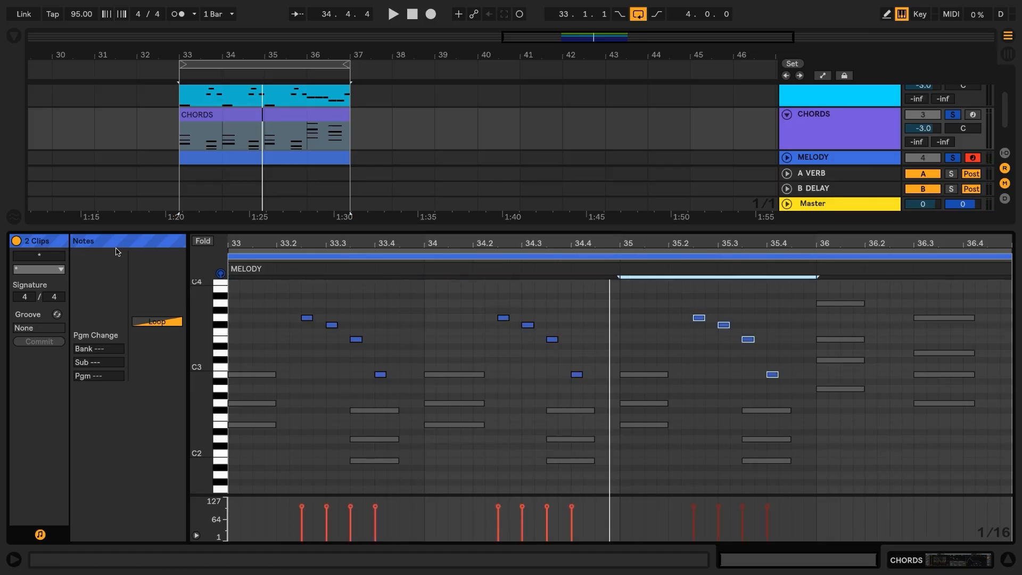
left_click(670, 354)
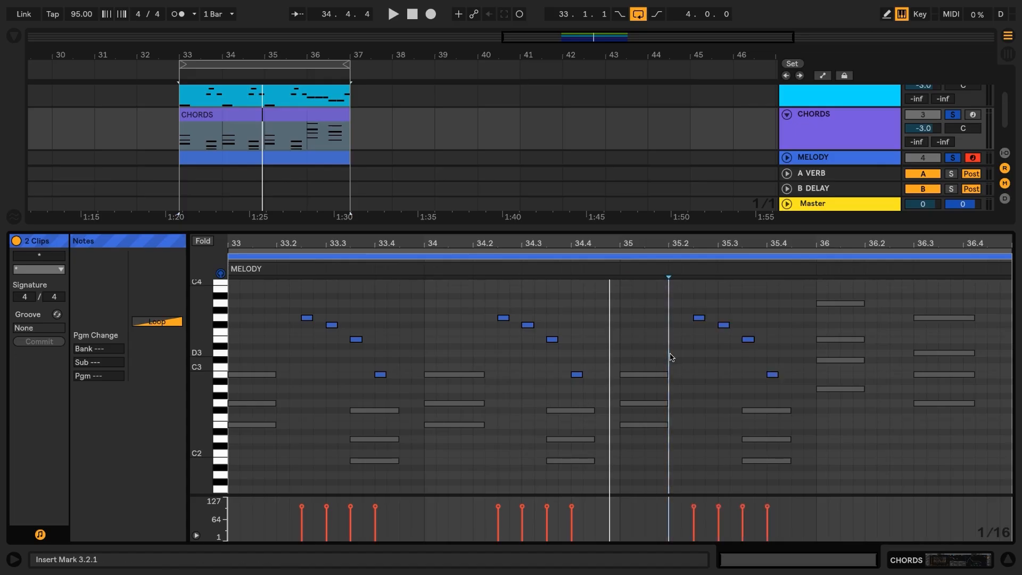
Step: Place three C#3 sixteenth notes in the melody's last bar at 36.1.1, 36.1.4 and 36.2.3
left_click(872, 364)
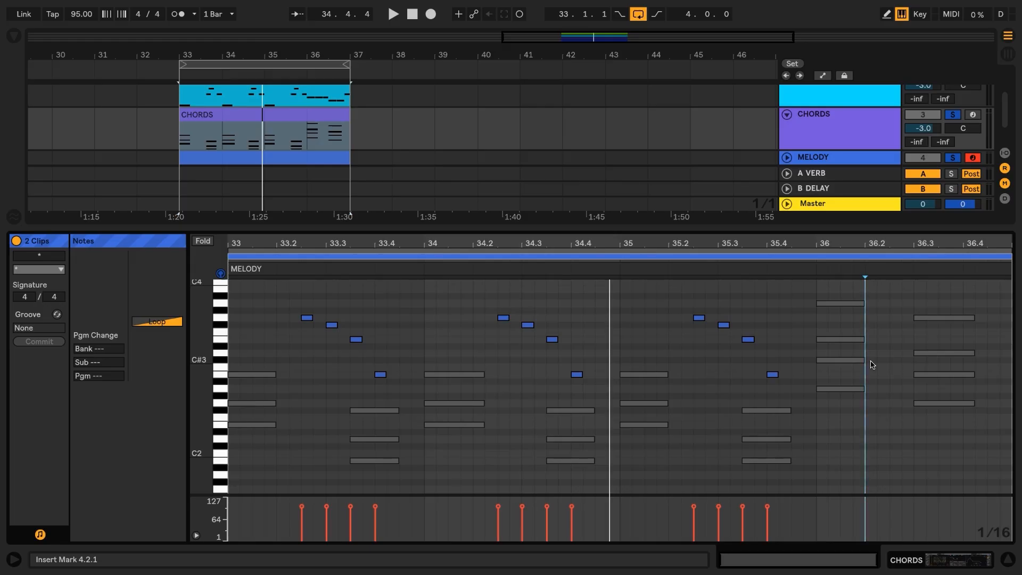
double_click(871, 362)
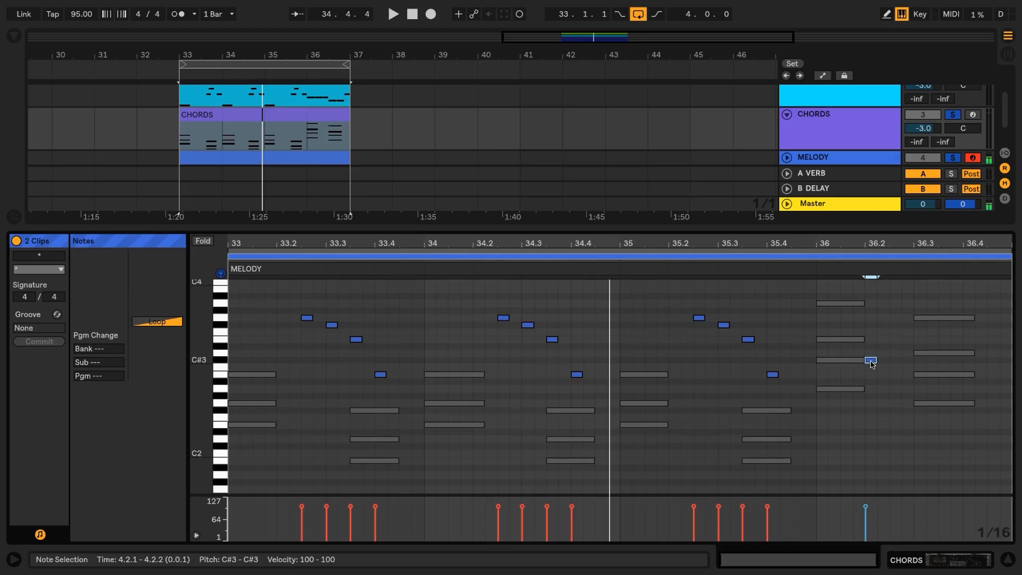
double_click(907, 361)
left_click_drag(907, 370, 823, 365)
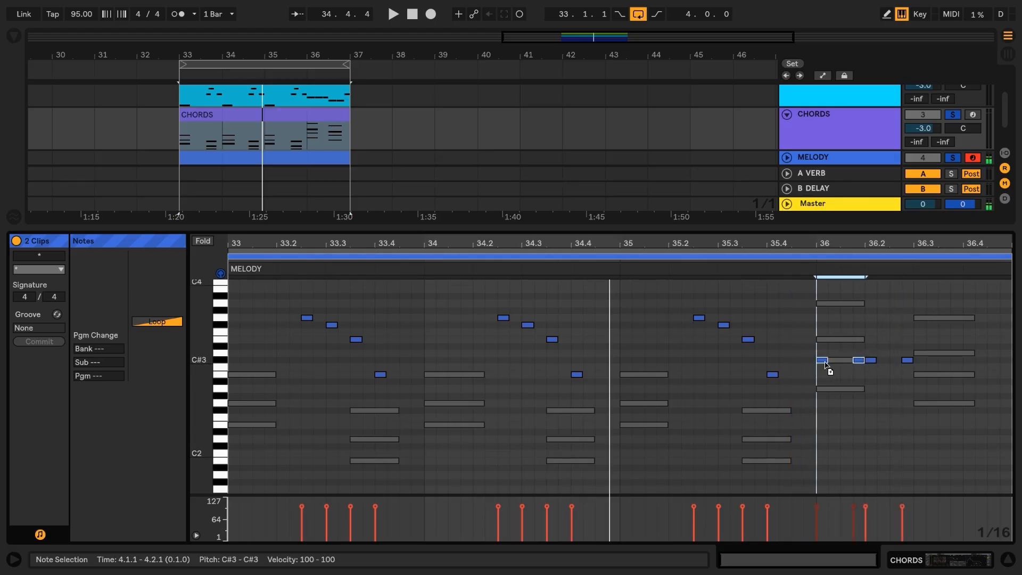
left_click(873, 368)
double_click(869, 360)
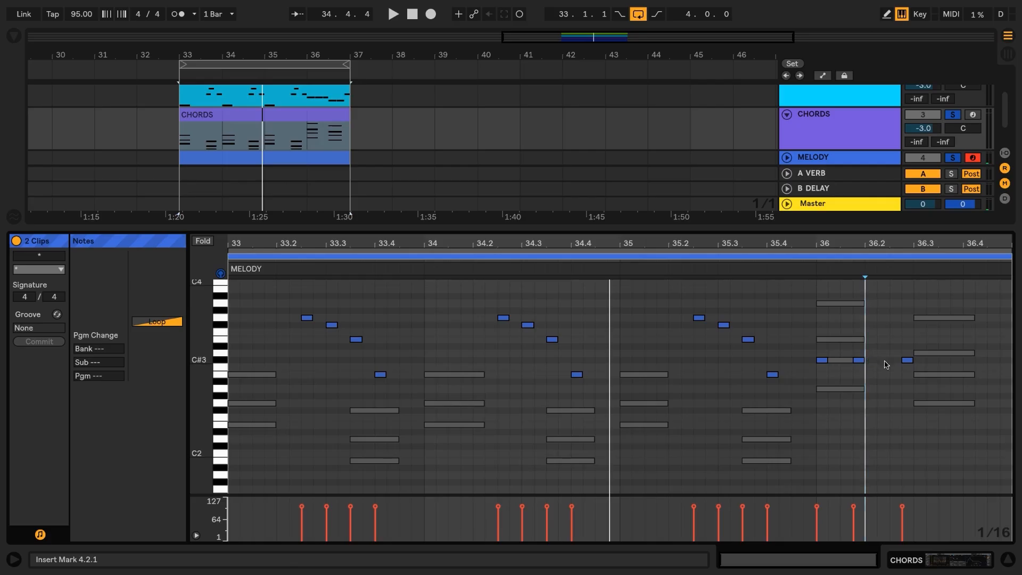
left_click_drag(908, 360, 896, 360)
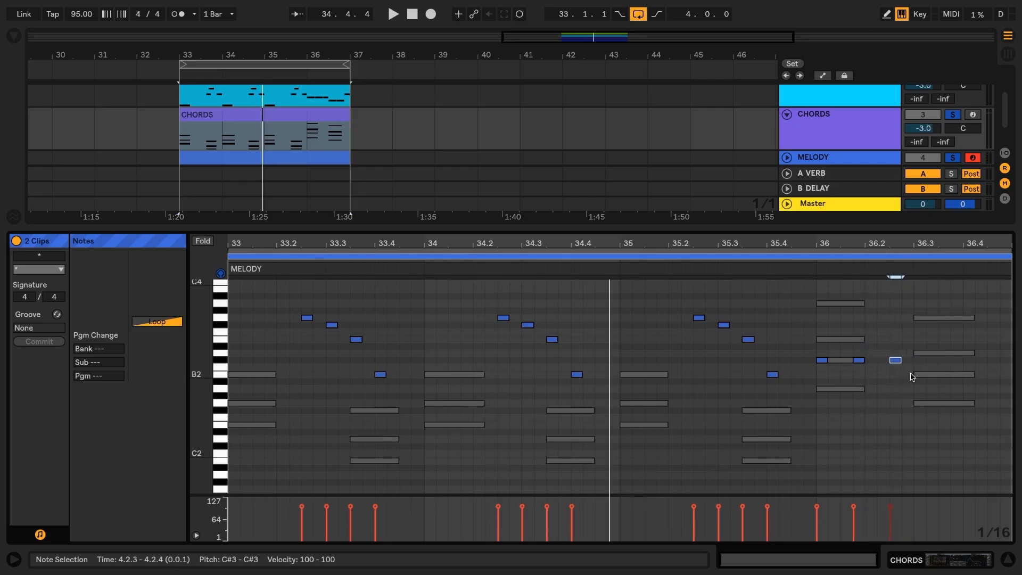
Step: Copy the three C#3 notes to D3 starting at 36.3 with the last copy raised to E3, and play back the loop
left_click_drag(913, 399, 919, 354)
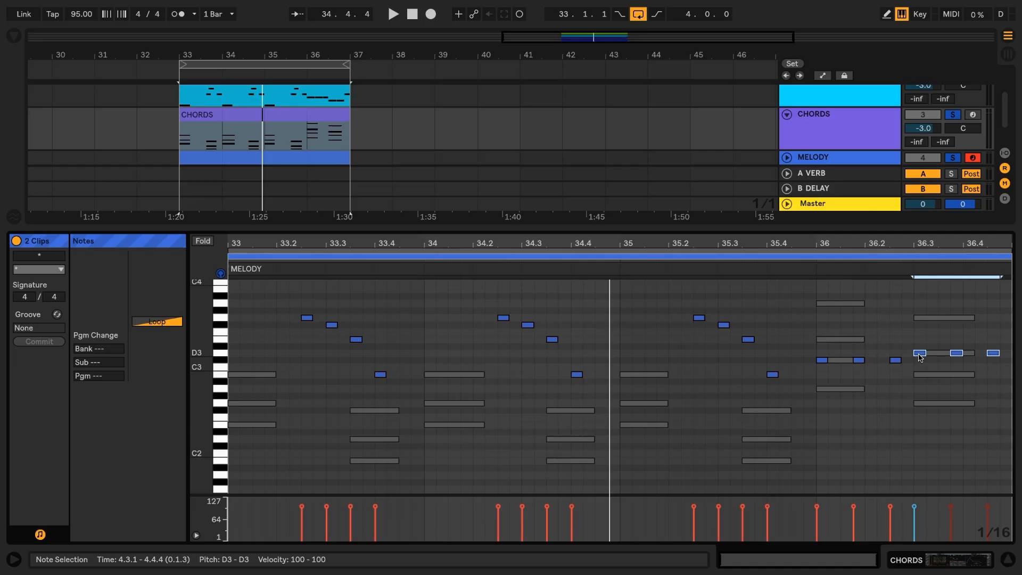
left_click(932, 365)
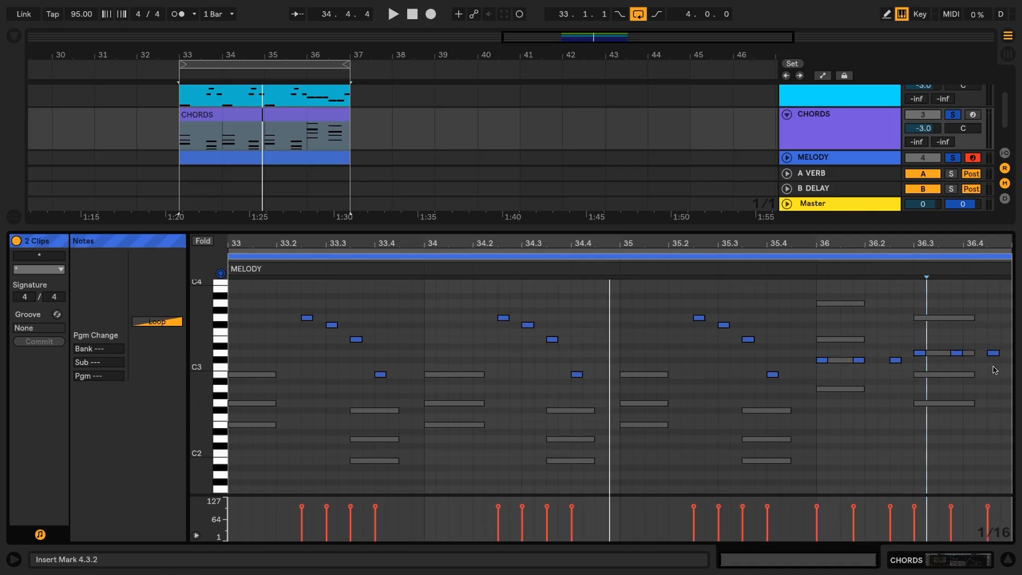
left_click(993, 353)
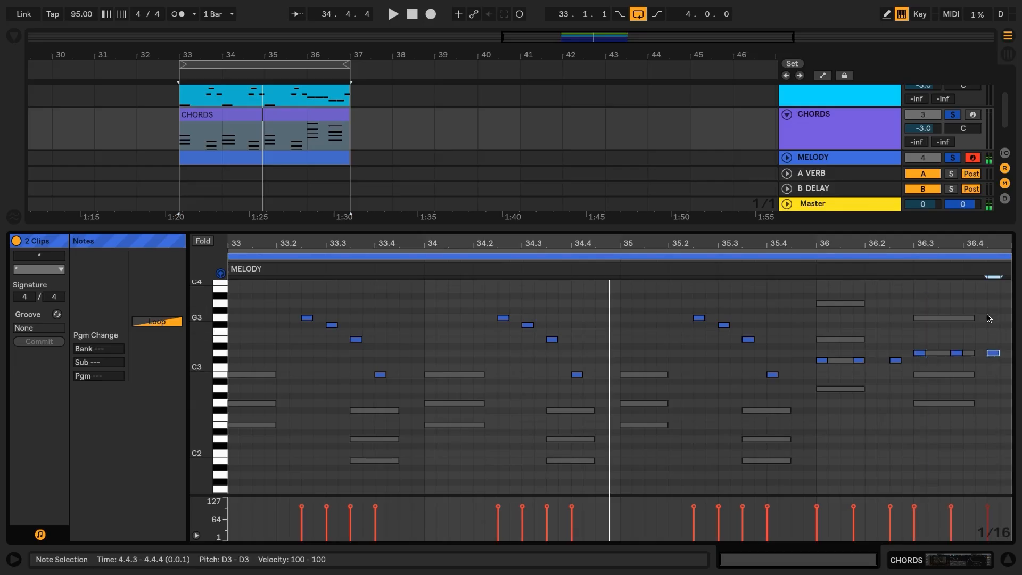
key("Up")
key("Up")
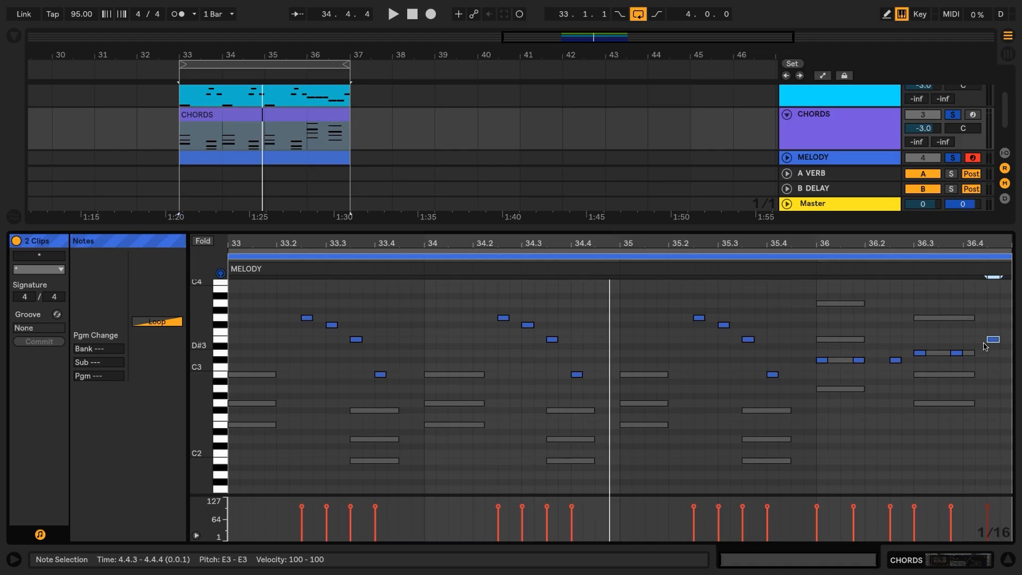
key("space")
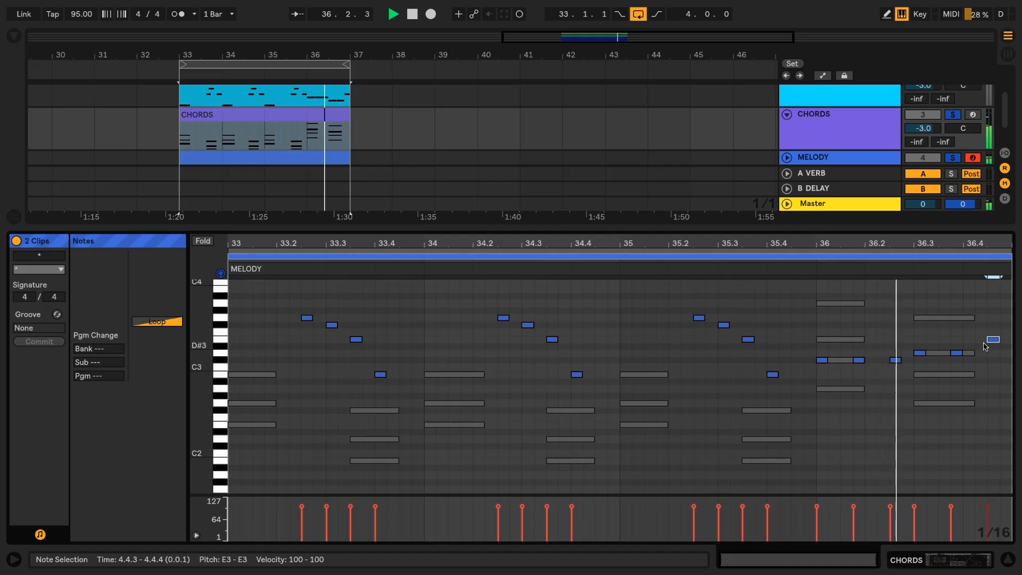
key("space")
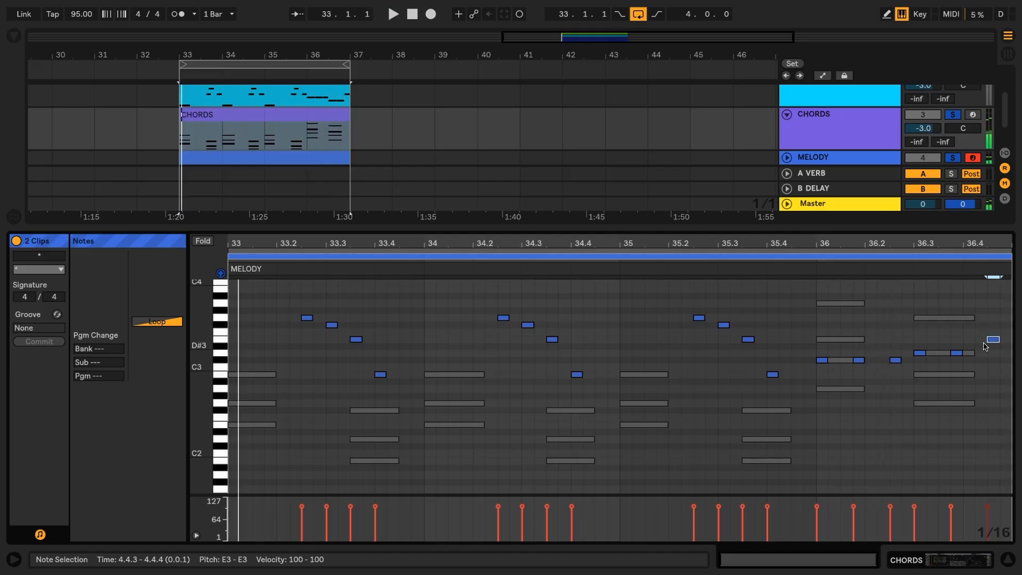
Step: Make CHORDS the clip being edited and shorten the three-note chord at bar 34 to one beat
left_click(462, 467)
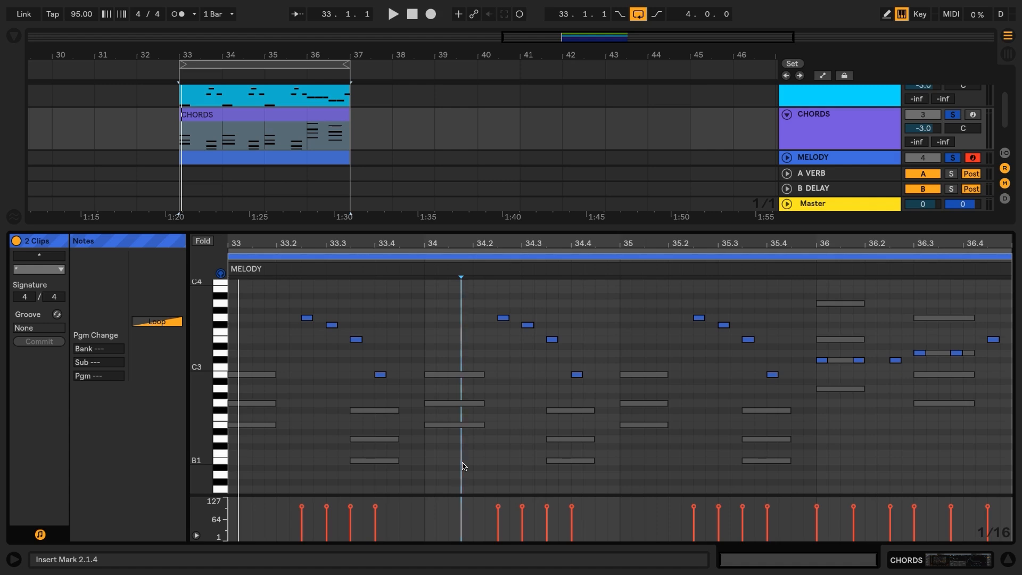
left_click(451, 250)
left_click_drag(468, 344, 475, 481)
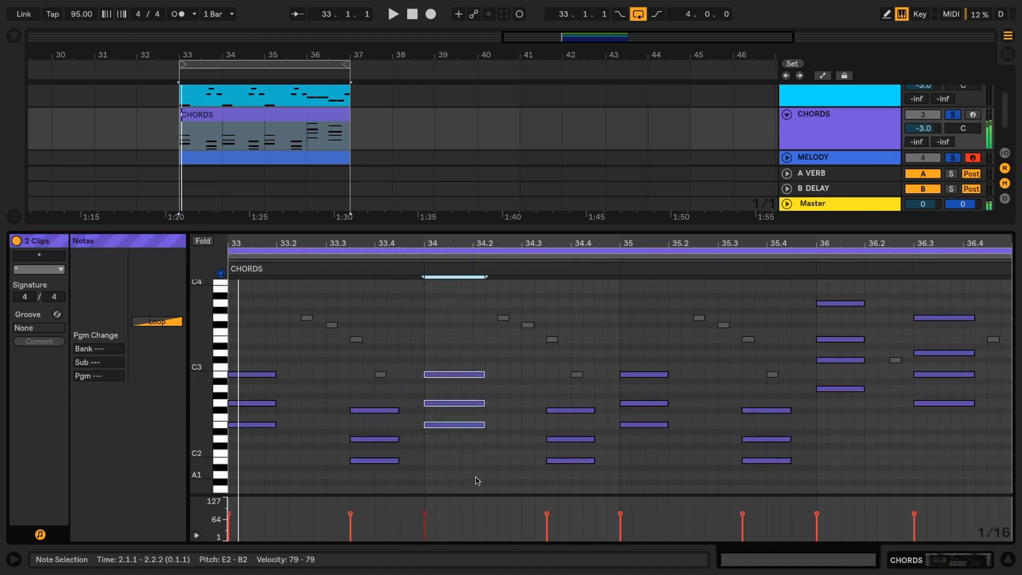
left_click_drag(482, 426, 473, 425)
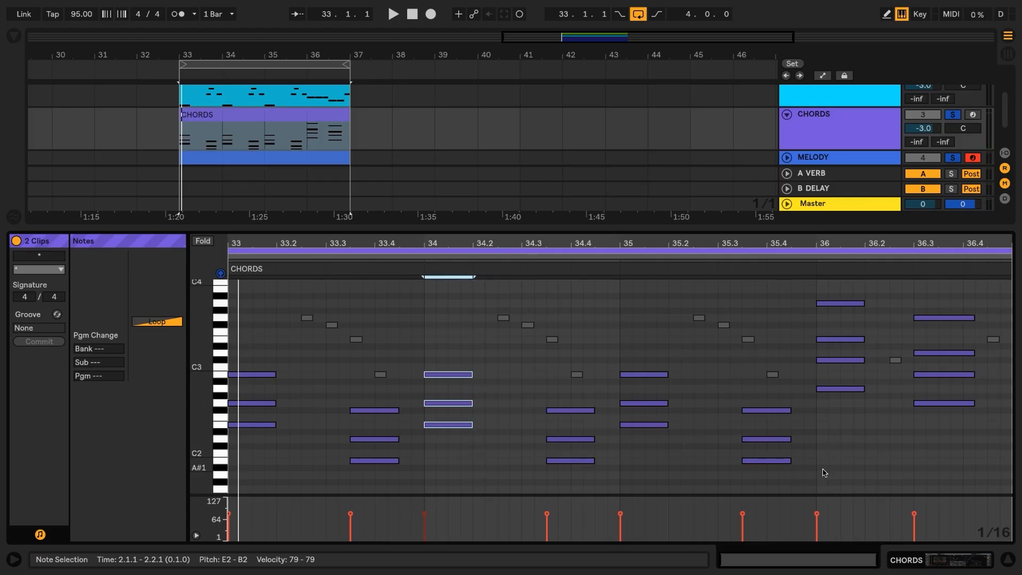
Step: Shorten the four-note chord at 36.3 to one beat and switch back from the notes to the CHORDS track's devices
left_click(962, 451)
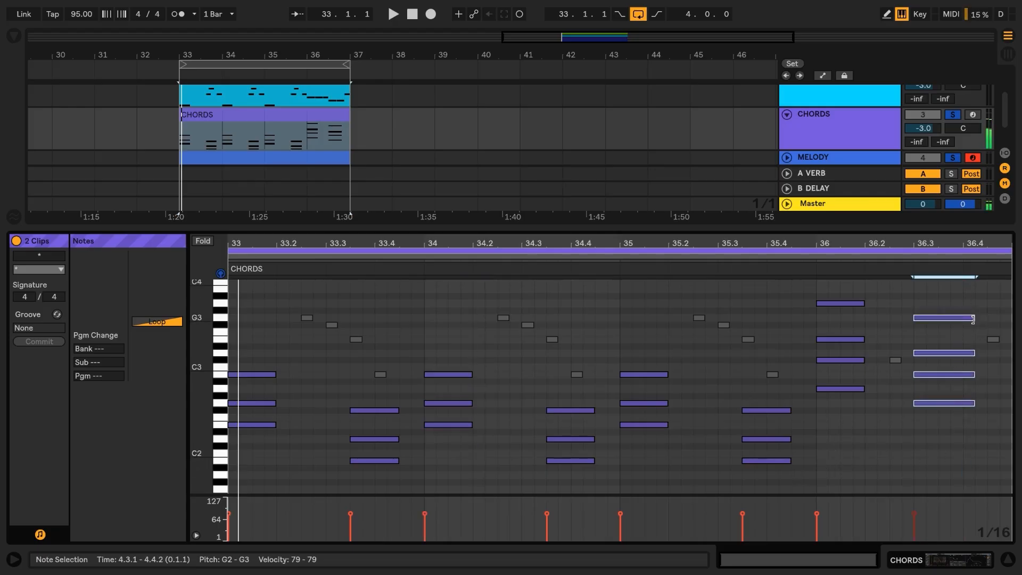
left_click_drag(974, 318, 963, 320)
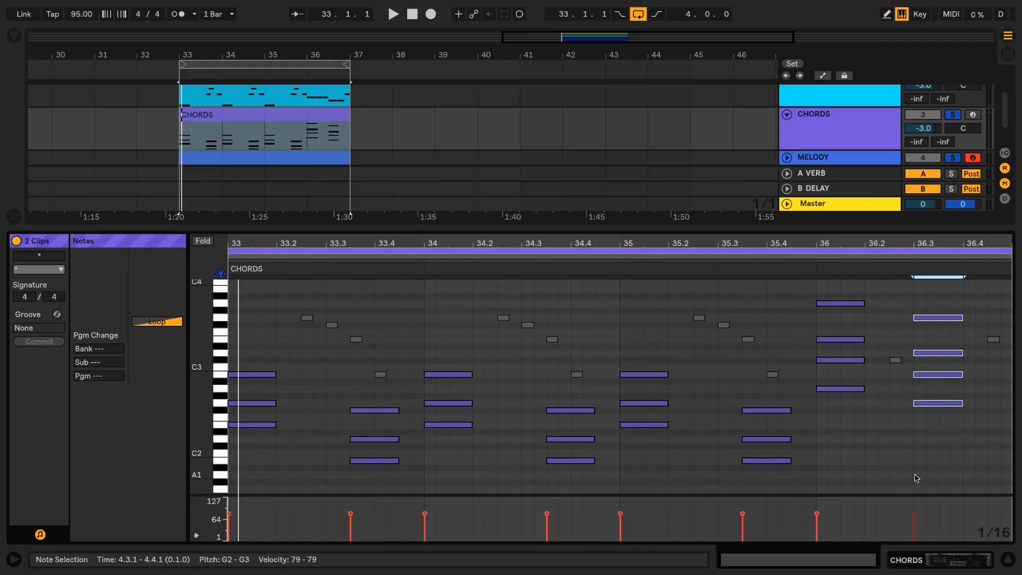
left_click(507, 130)
key("shift+Tab")
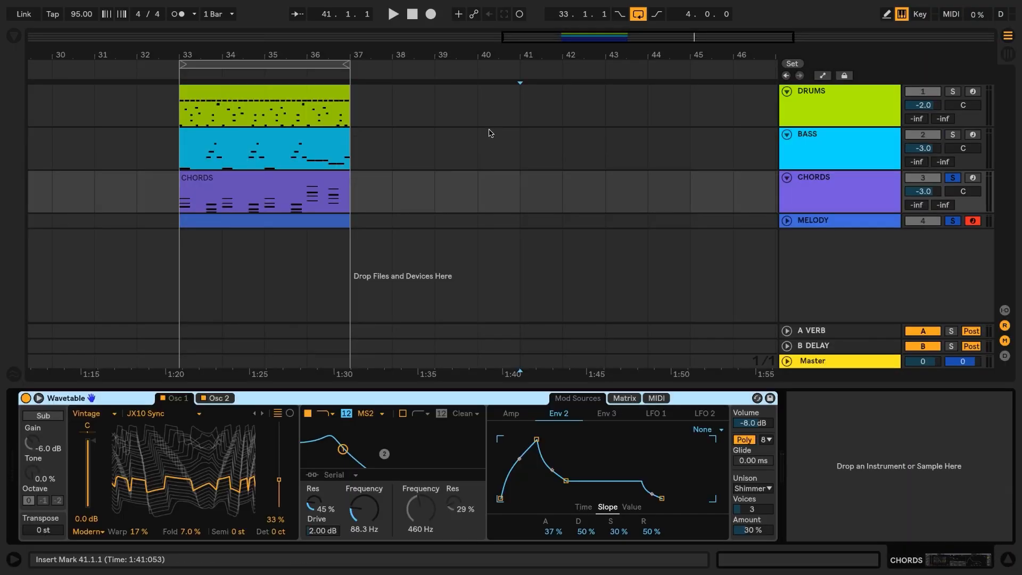
Step: Unfold the MELODY track and play the loop from bar 33 with no track soloed
left_click(788, 222)
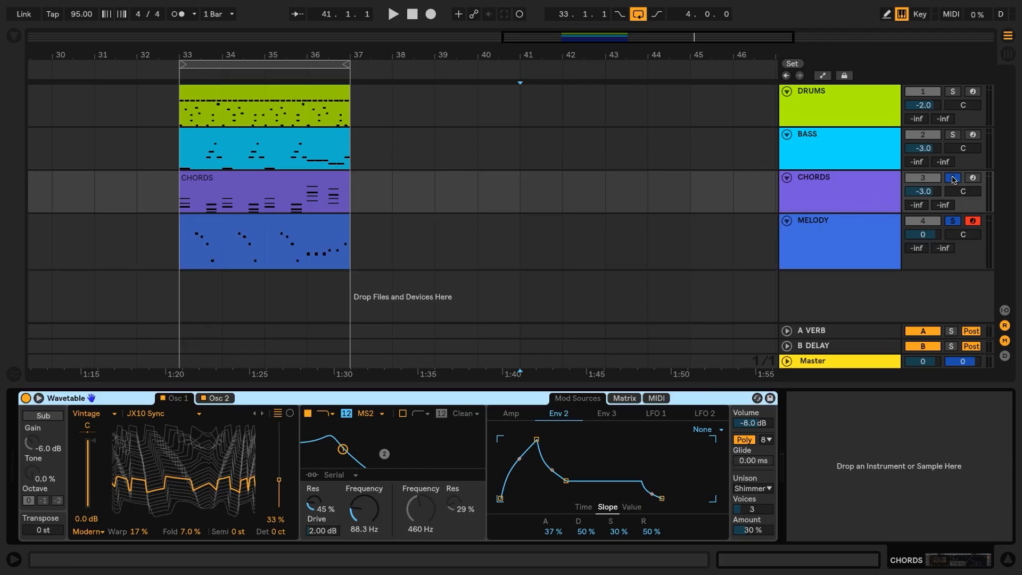
left_click_drag(147, 53, 266, 55)
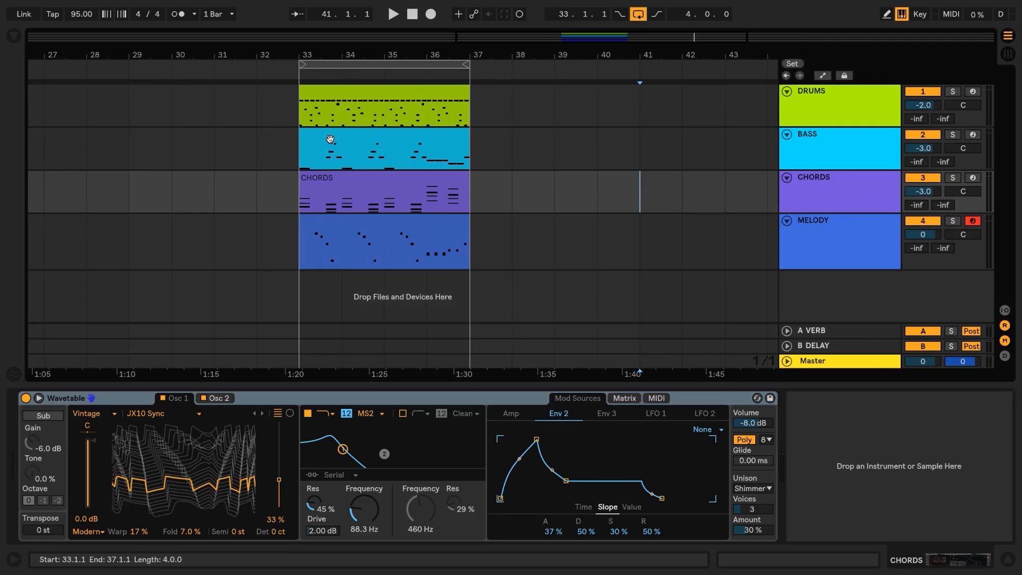
left_click(296, 152)
key("space")
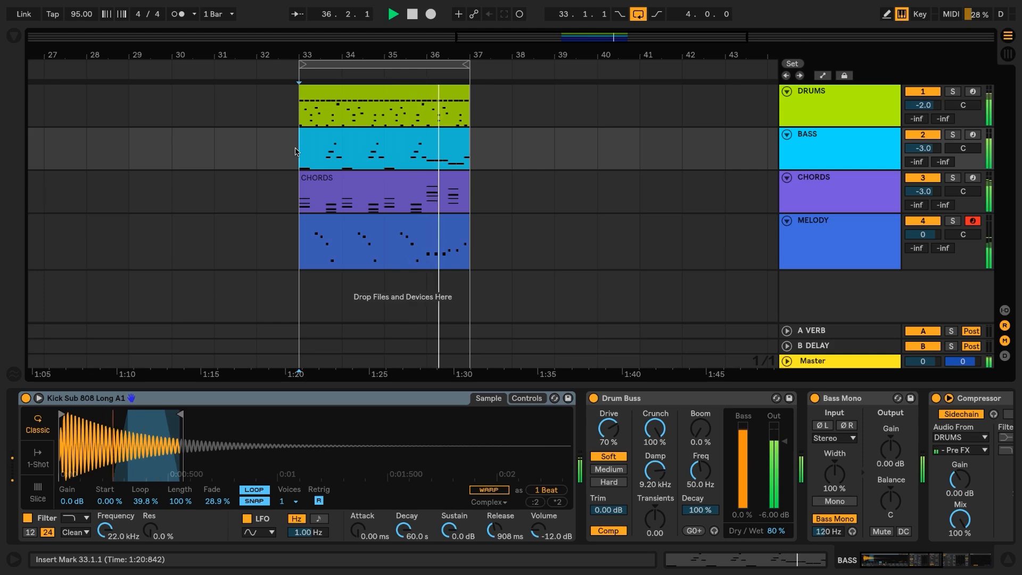
key("space")
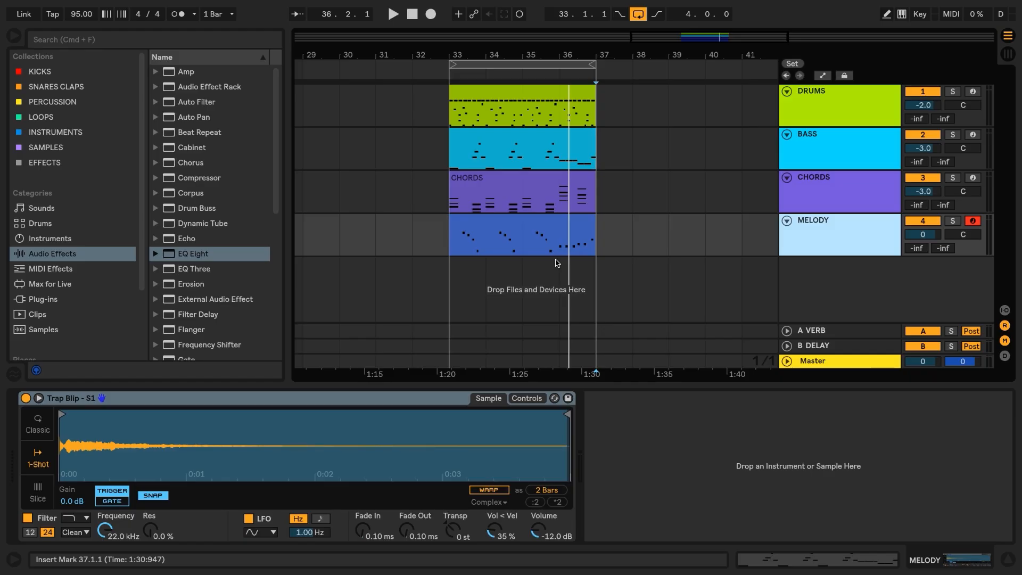
Step: Set the Trap Blip filter circuit to SMP with 6 dB of drive, comparing the filter on and off during playback
left_click(75, 532)
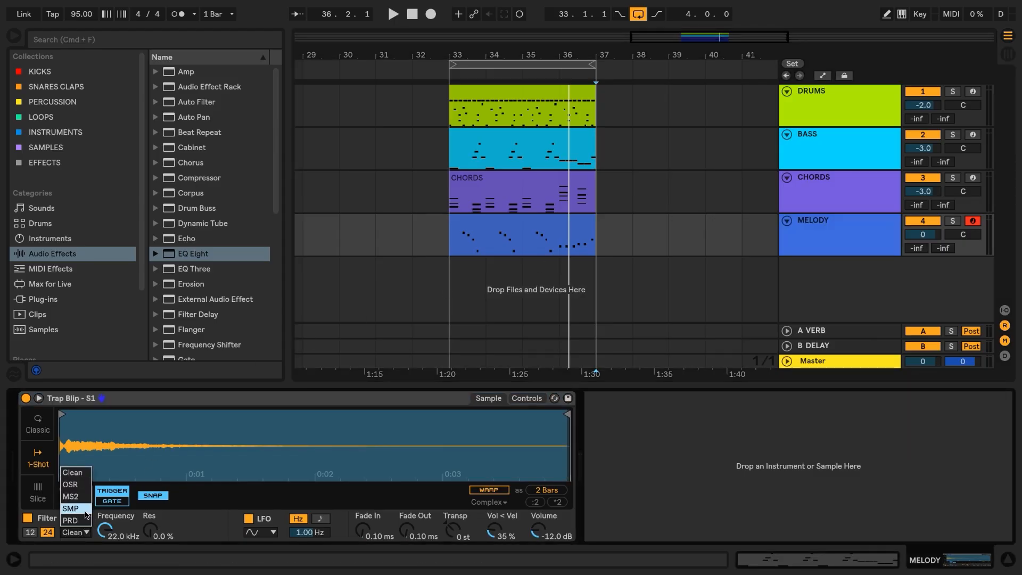
left_click(71, 508)
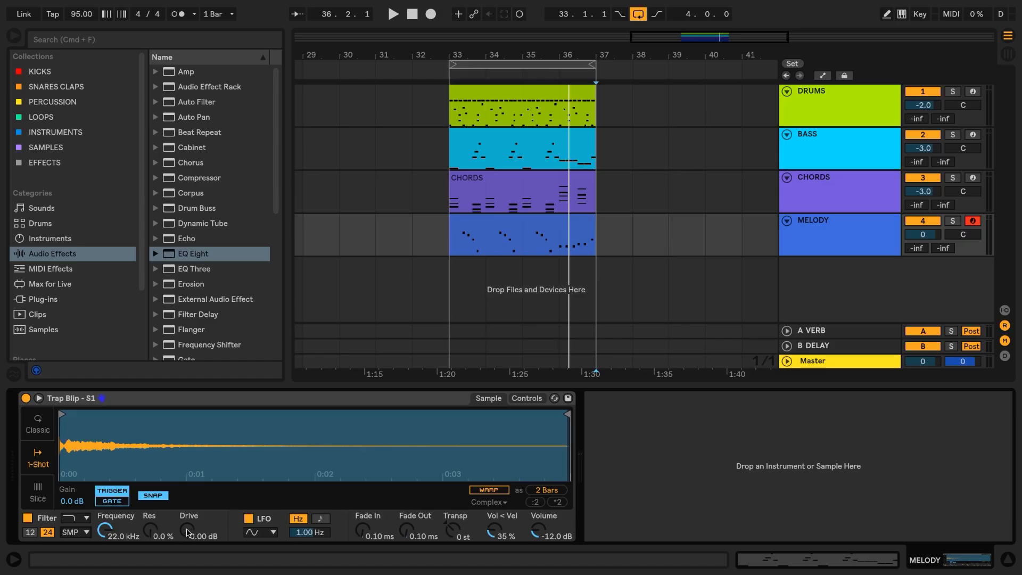
key("space")
left_click_drag(187, 533, 187, 514)
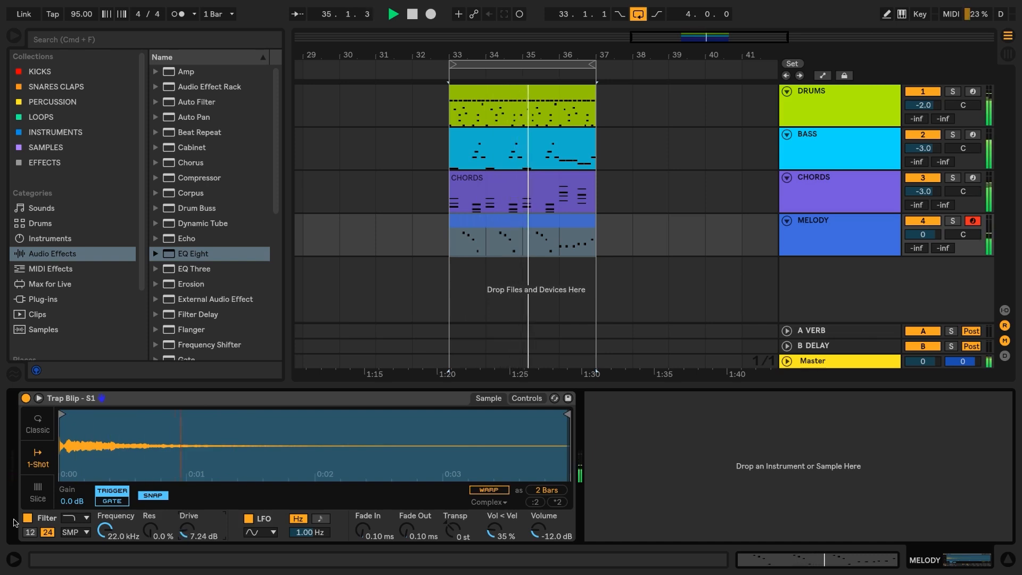
left_click(27, 518)
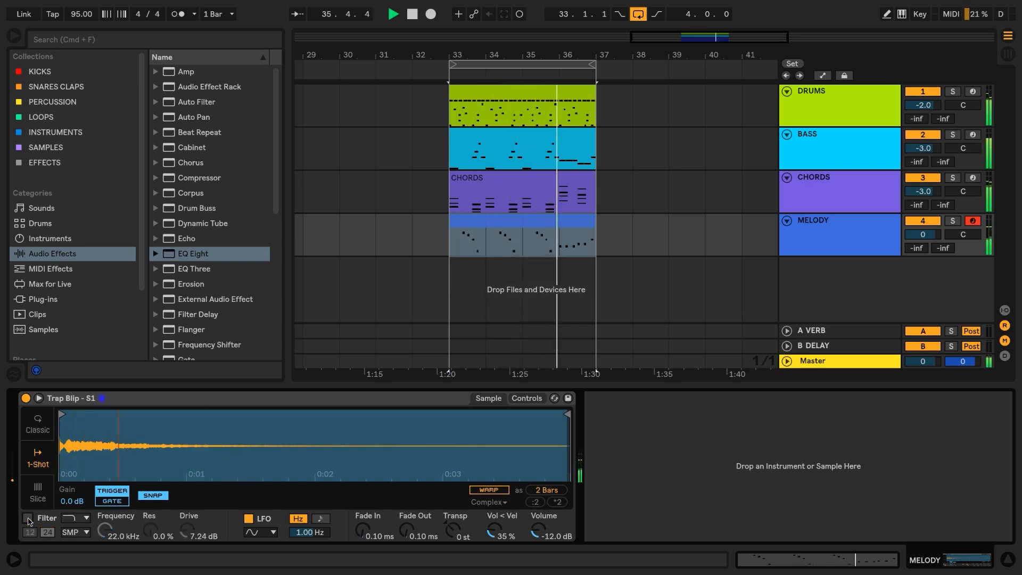
left_click(27, 518)
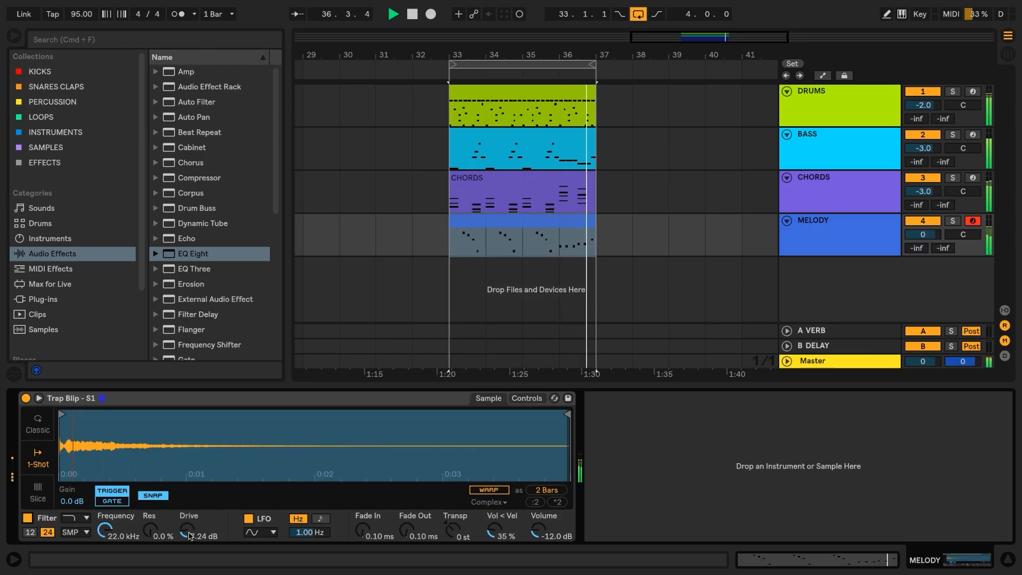
key("space")
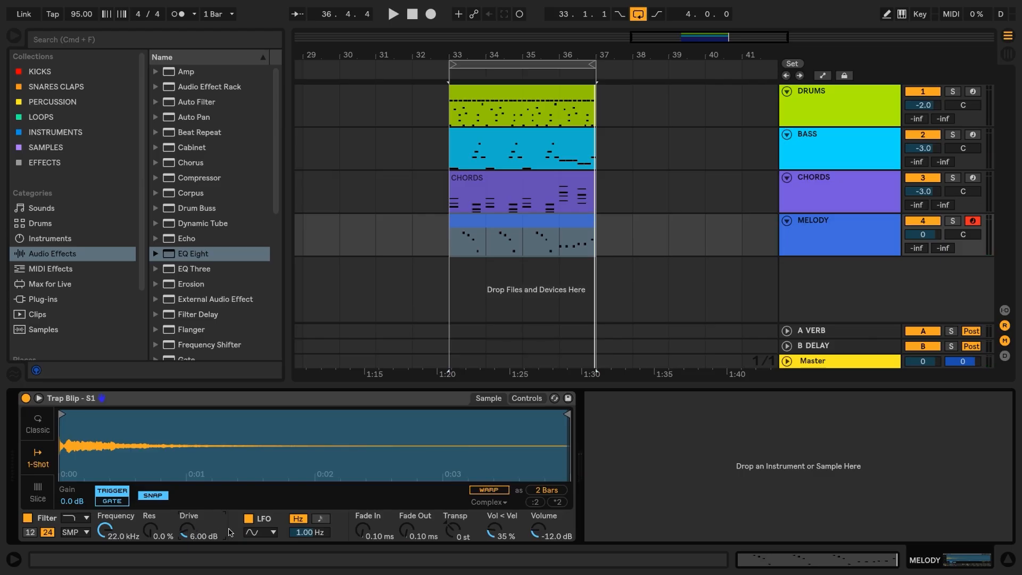
Step: Add EQ Eight after Trap Blip and turn band 1 into a low cut at about 84 Hz
left_click_drag(194, 254, 629, 436)
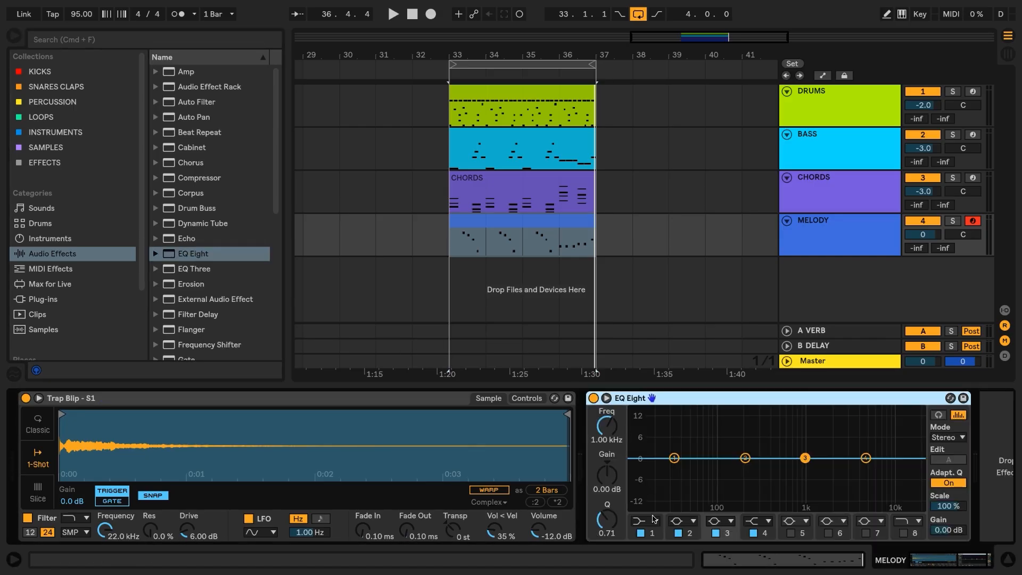
left_click(657, 523)
left_click(653, 432)
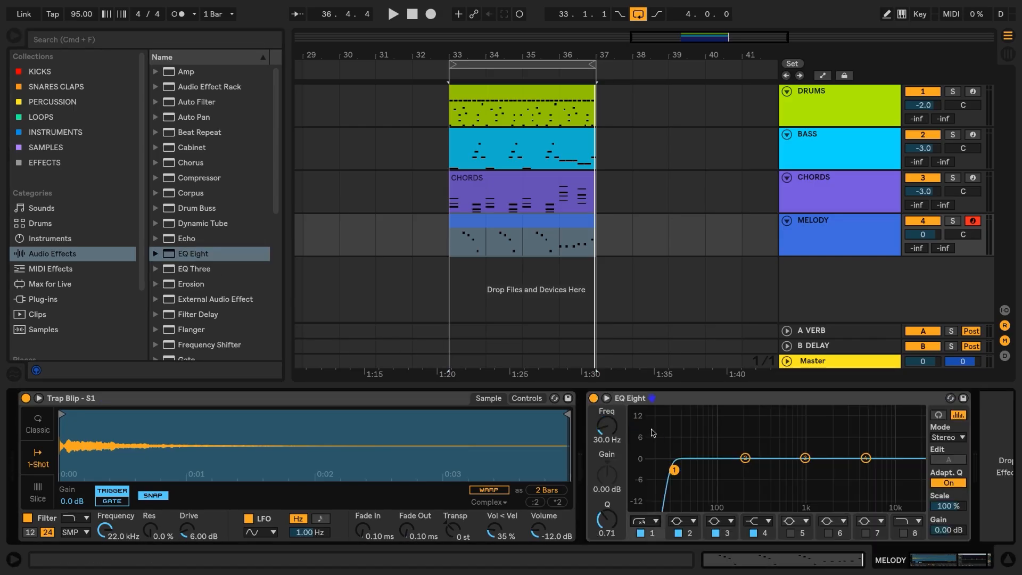
key("space")
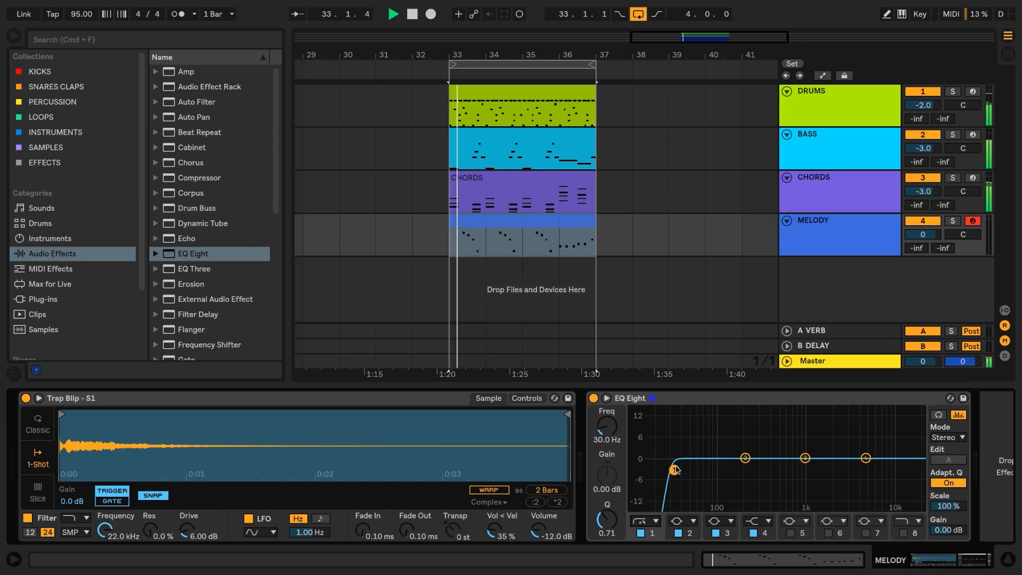
left_click_drag(674, 470, 712, 469)
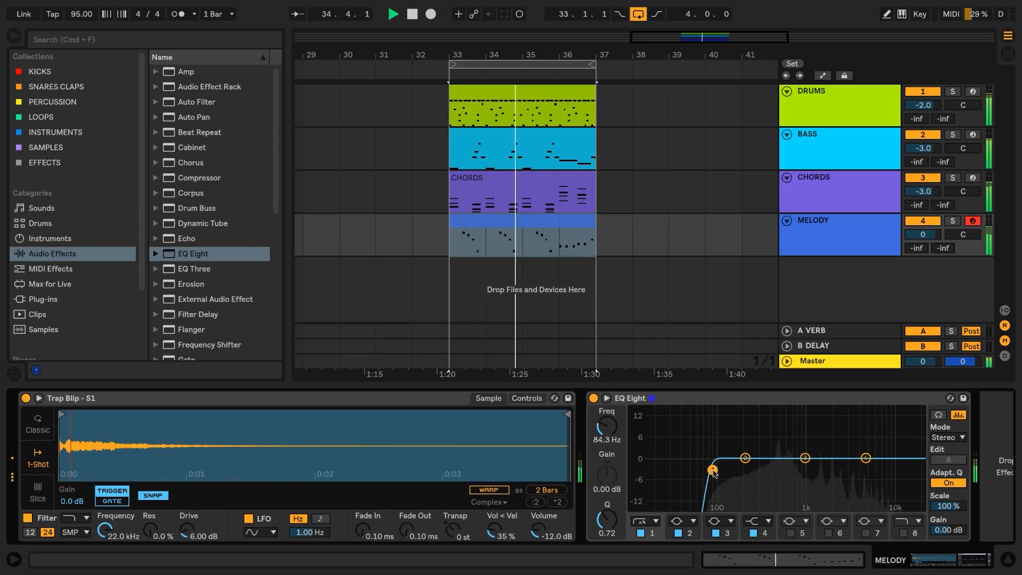
key("space")
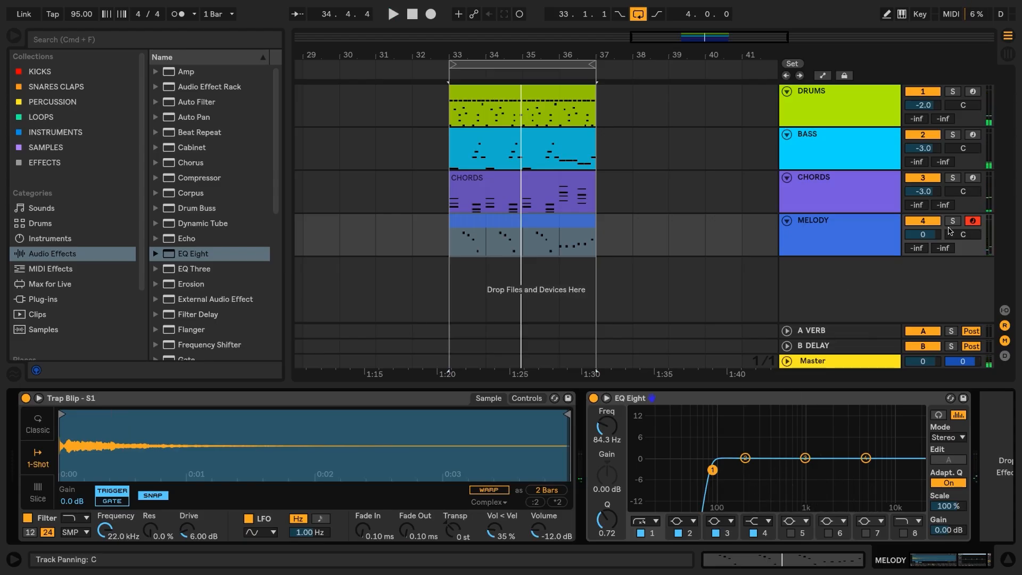
Step: Solo MELODY and cut EQ Eight band 3 by about 6.2 dB at 880 Hz with a Q of 0.85
left_click(952, 222)
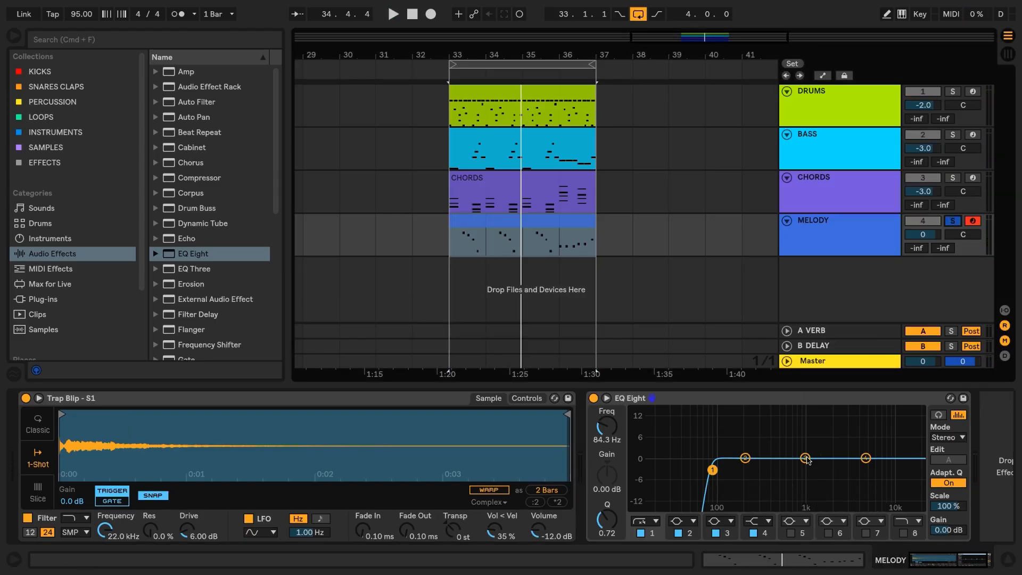
key("space")
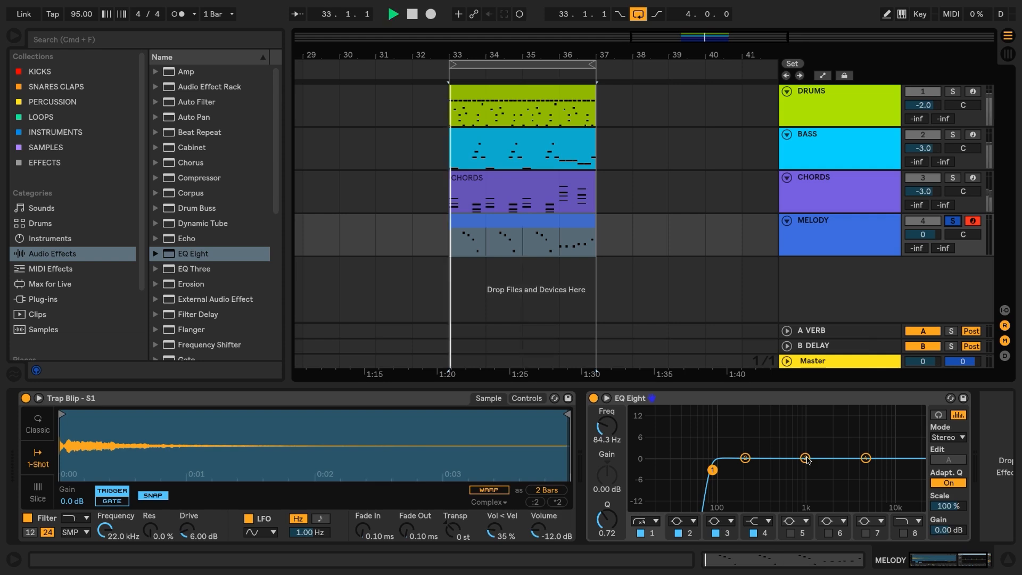
left_click_drag(806, 458, 800, 434)
key("space")
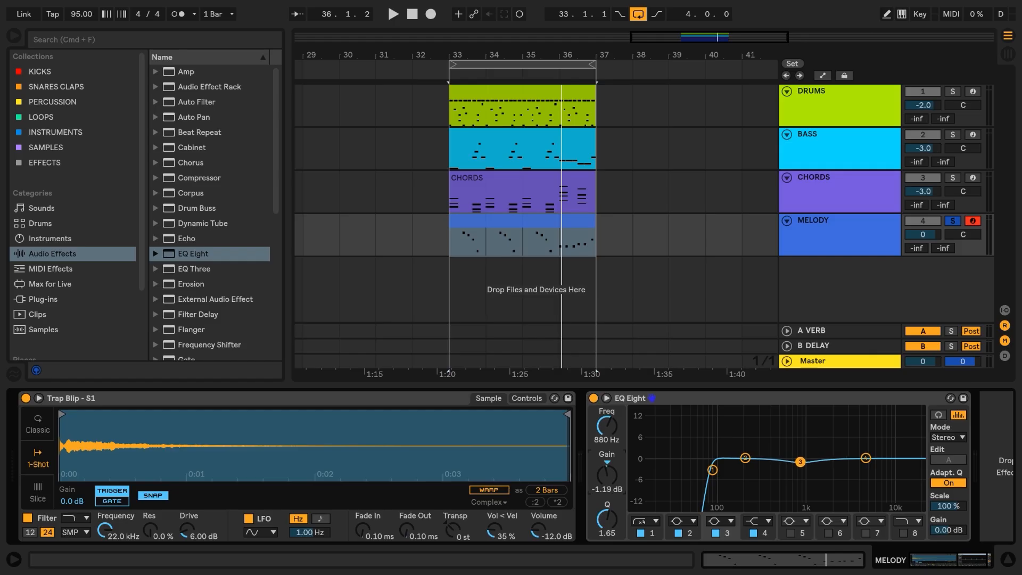
key("space")
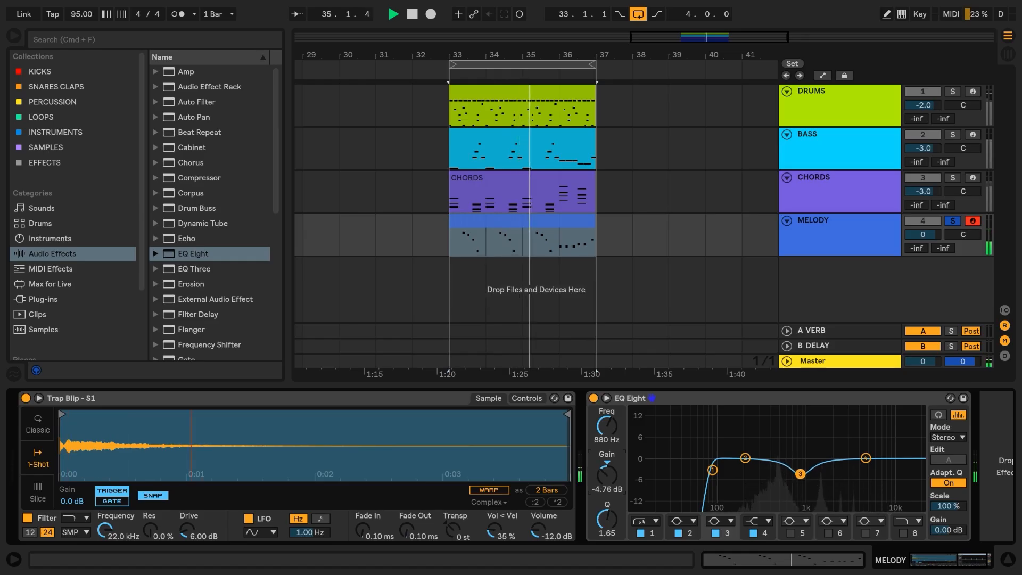
left_click_drag(611, 471, 611, 477)
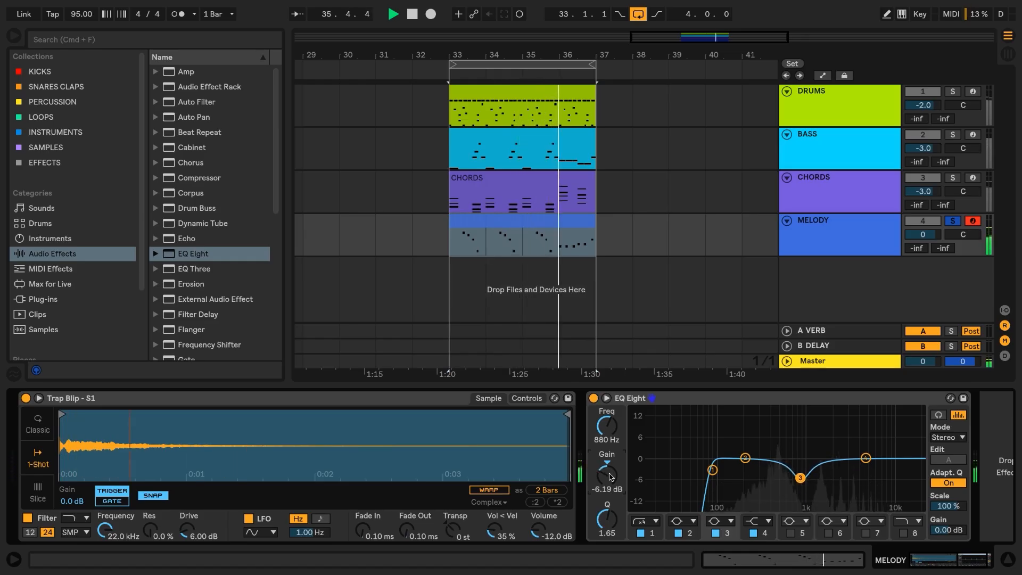
left_click_drag(608, 520, 608, 535)
key("space")
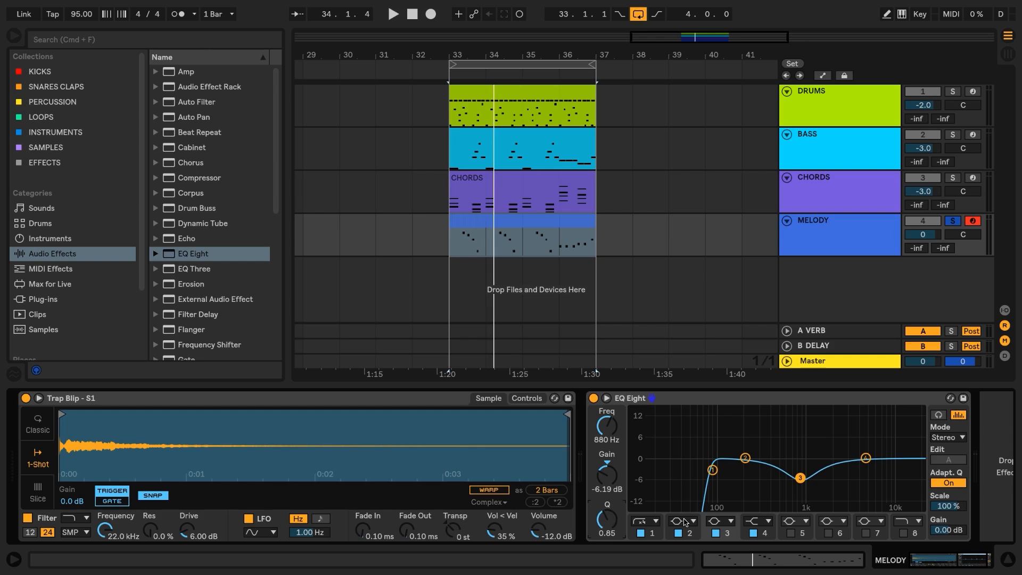
Step: Make EQ Eight band 2 a low shelf at 400 Hz with a gain of about -5.8 dB
left_click(686, 523)
left_click(681, 449)
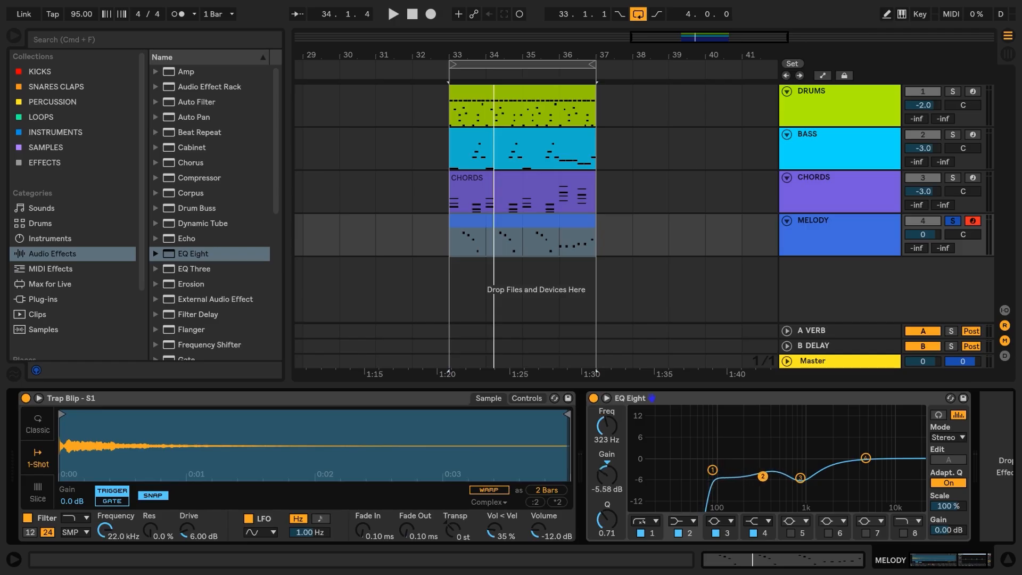
key("space")
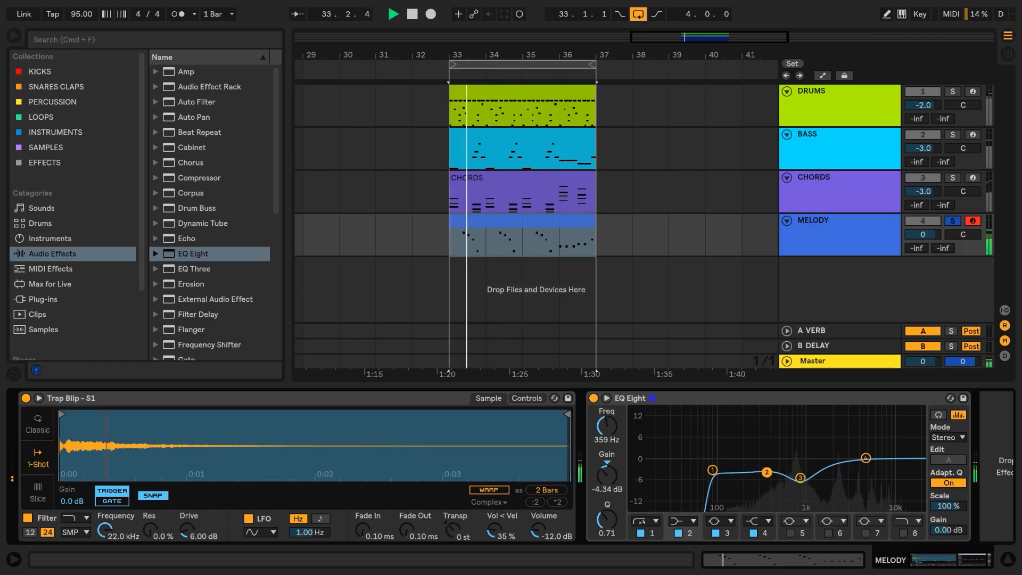
mouse_move(766, 477)
left_mouse_down()
mouse_move(767, 460)
mouse_move(770, 477)
left_mouse_up()
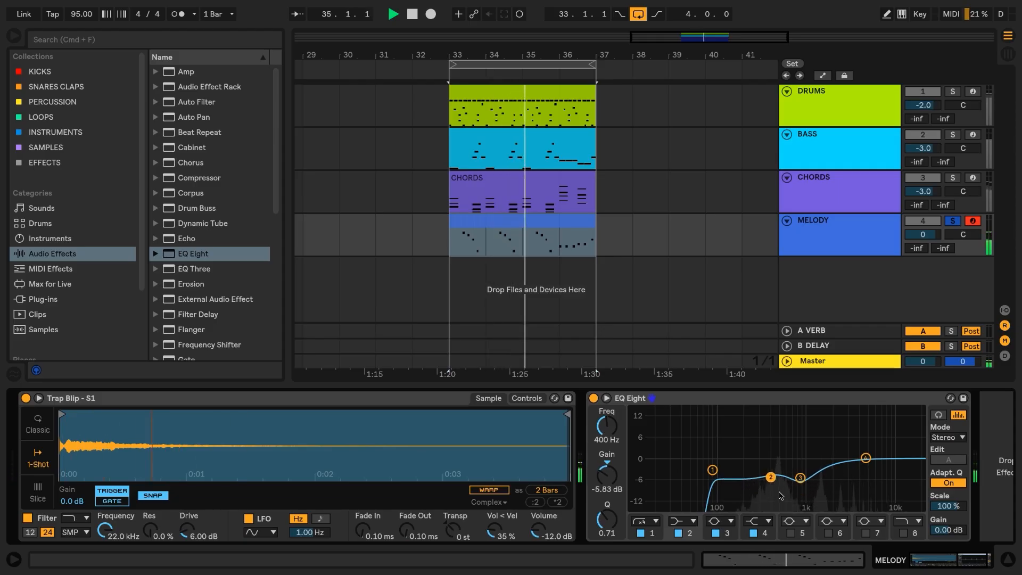
Step: Unsolo MELODY and compare the full mix with its EQ Eight off and on
left_click(952, 221)
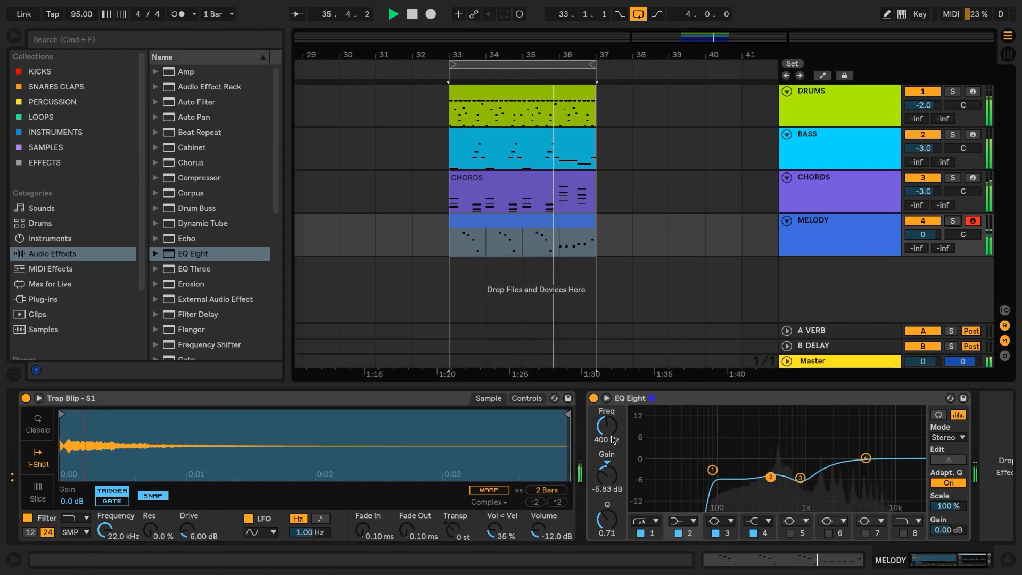
left_click(594, 399)
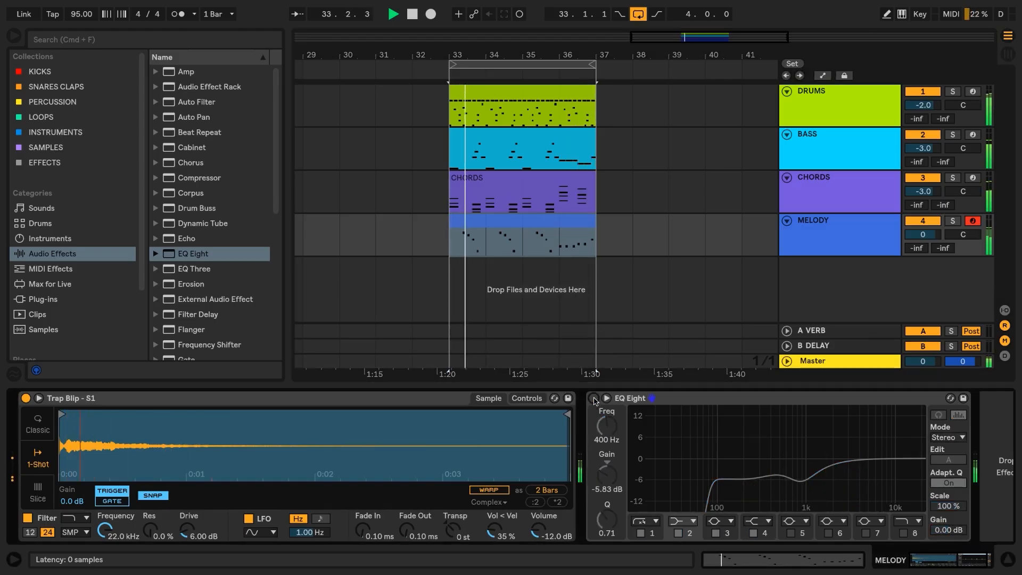
left_click(594, 400)
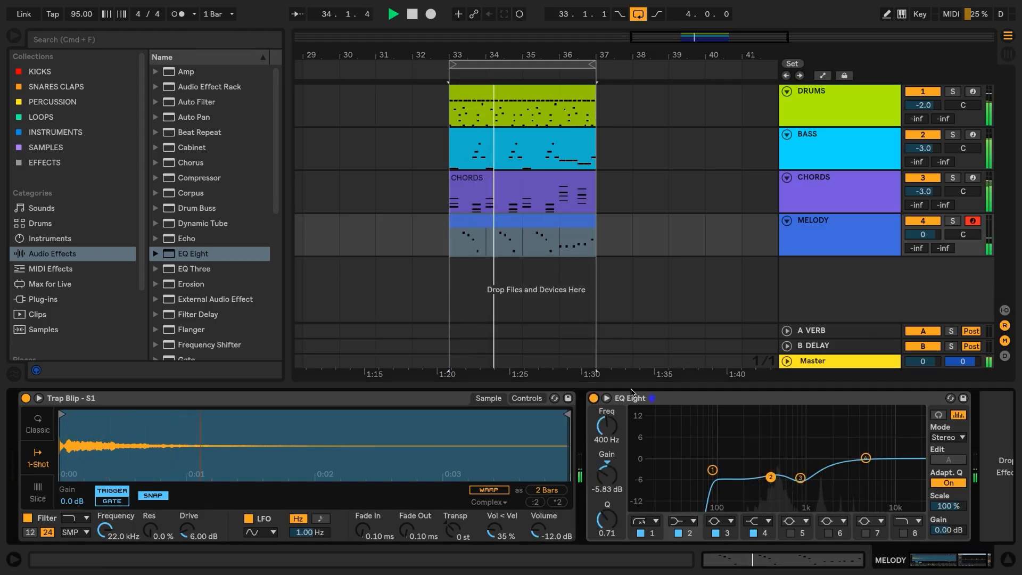
Step: Set the DRUMS volume to -3 dB and the BASS and CHORDS volumes to -4 dB, and resume playback
key("space")
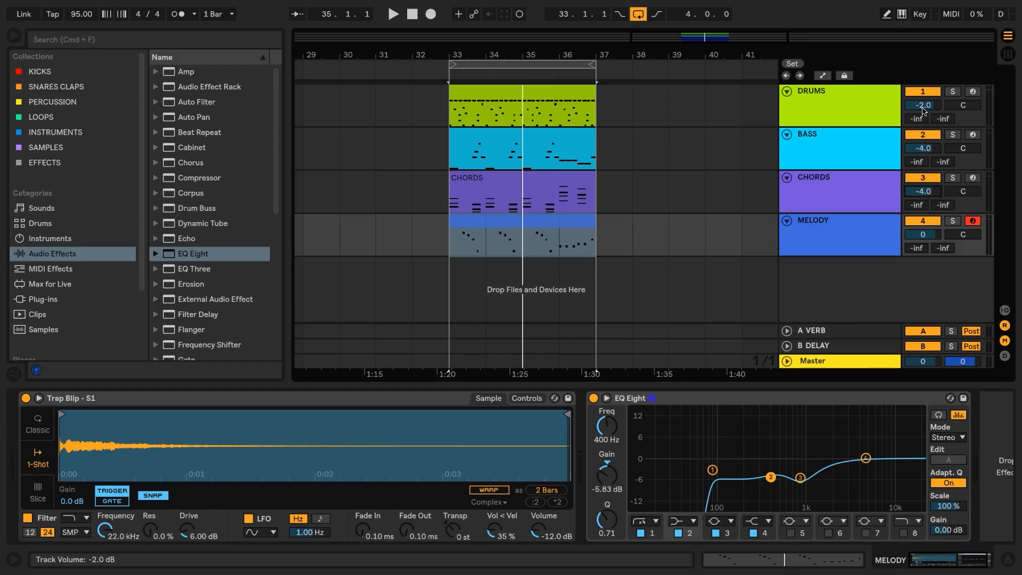
key("space")
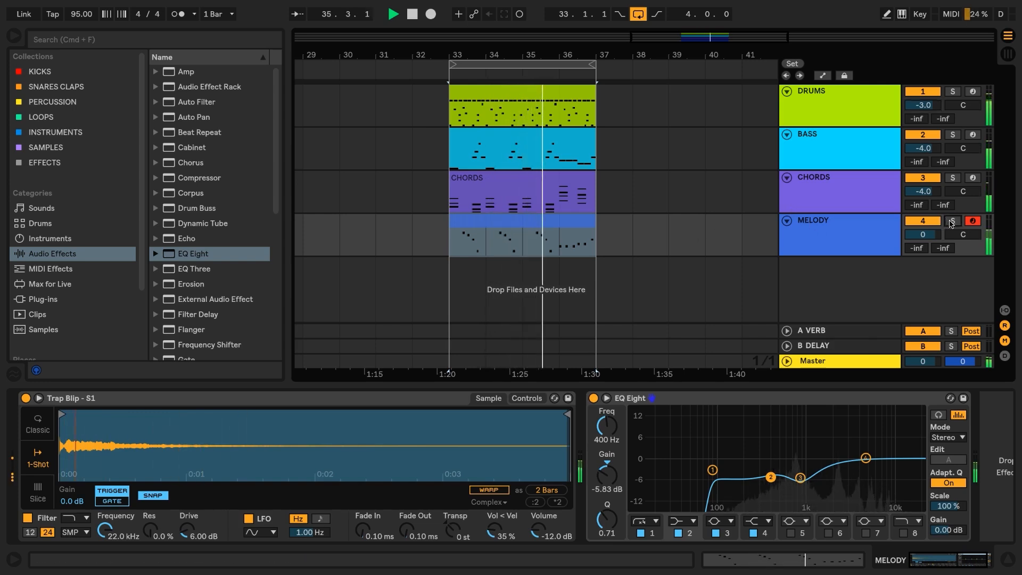
Step: Solo MELODY and compare its sound with EQ Eight off and on before stopping playback
left_click(953, 221)
left_click(594, 398)
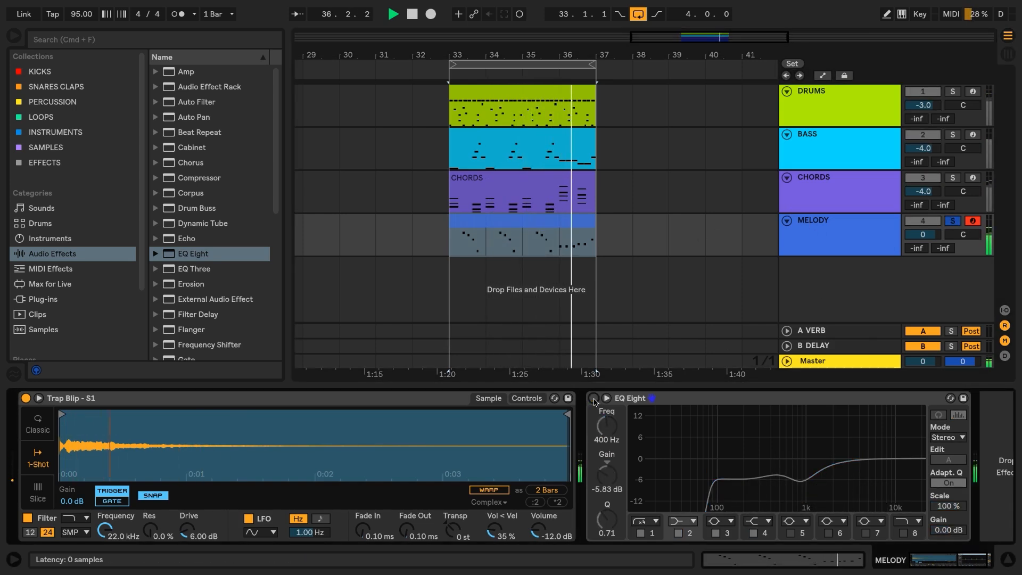
left_click(594, 399)
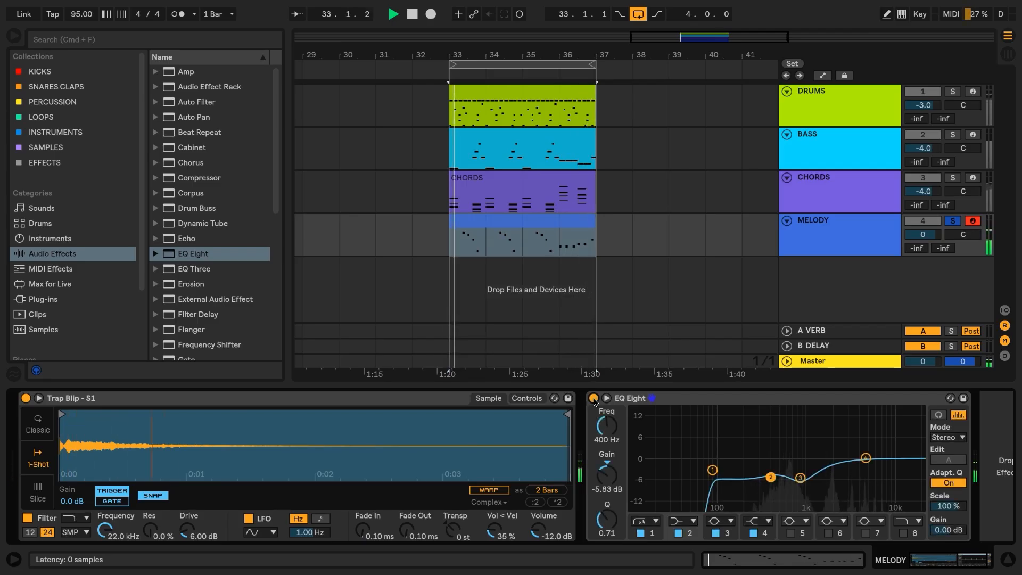
key("space")
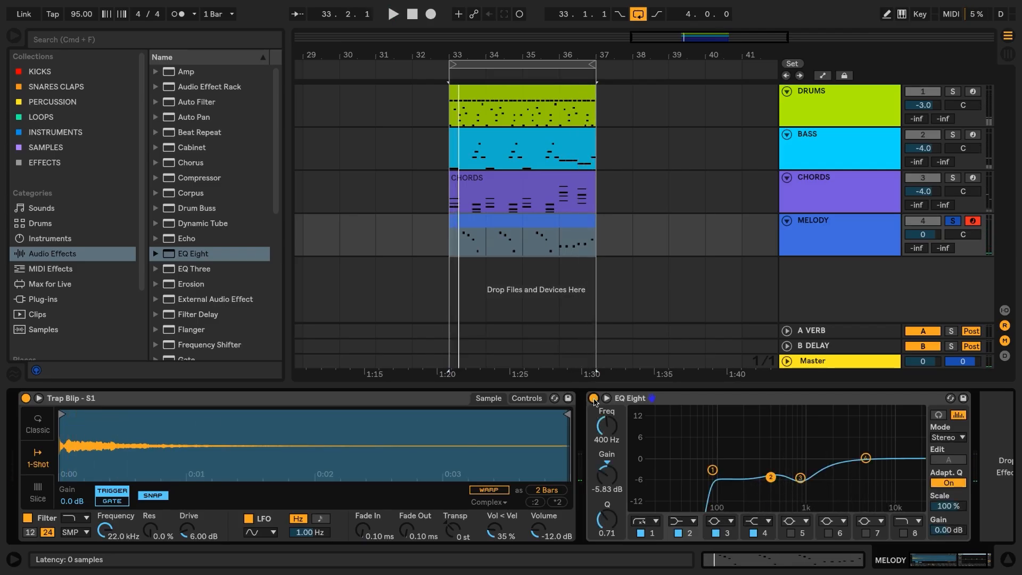
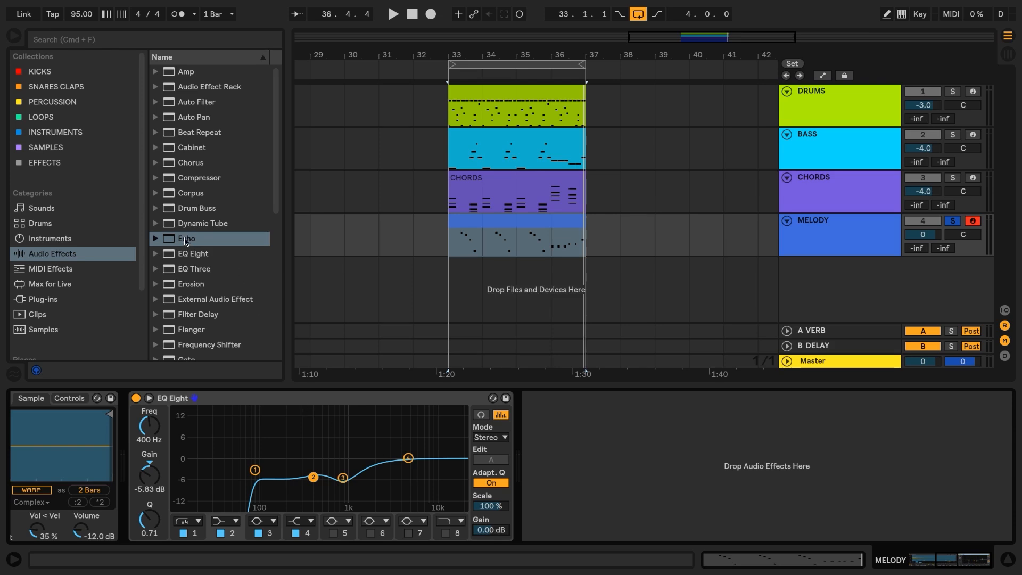
Step: Add an Echo after the EQ Eight on MELODY and set its linked delay times to 1/16 while auditioning the loop
left_click_drag(186, 239, 539, 424)
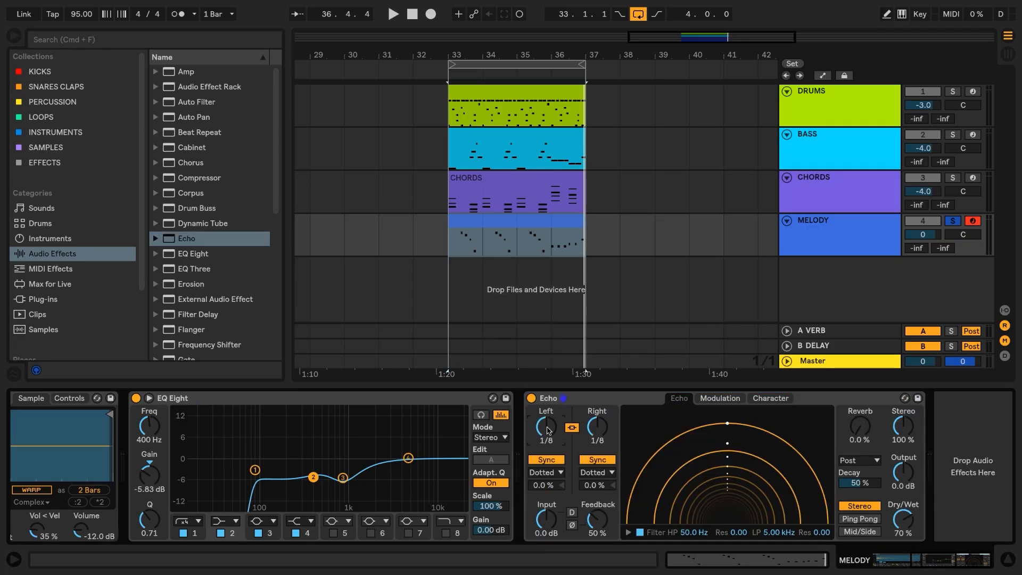
key("space")
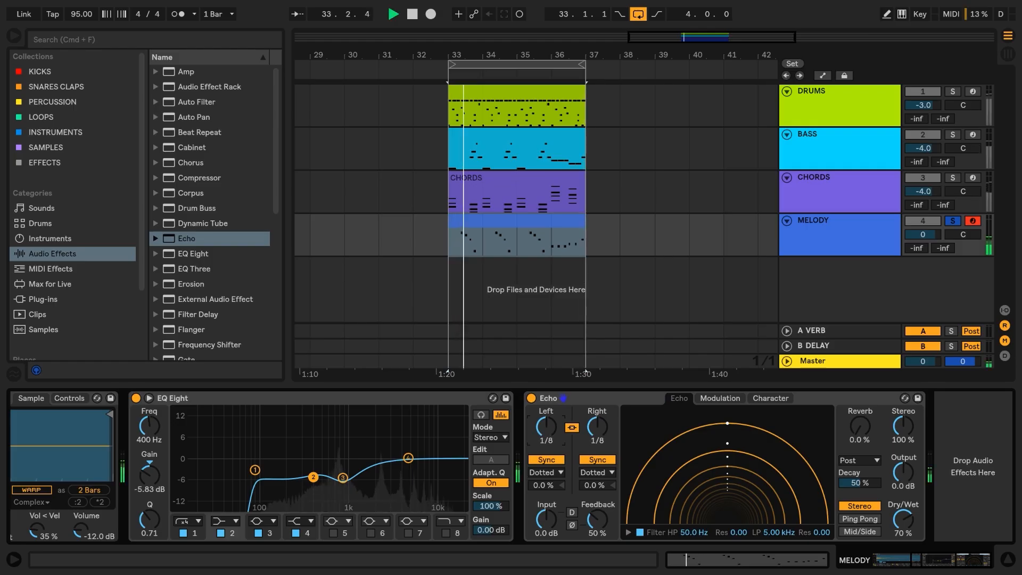
scroll(548, 430, "down", 1)
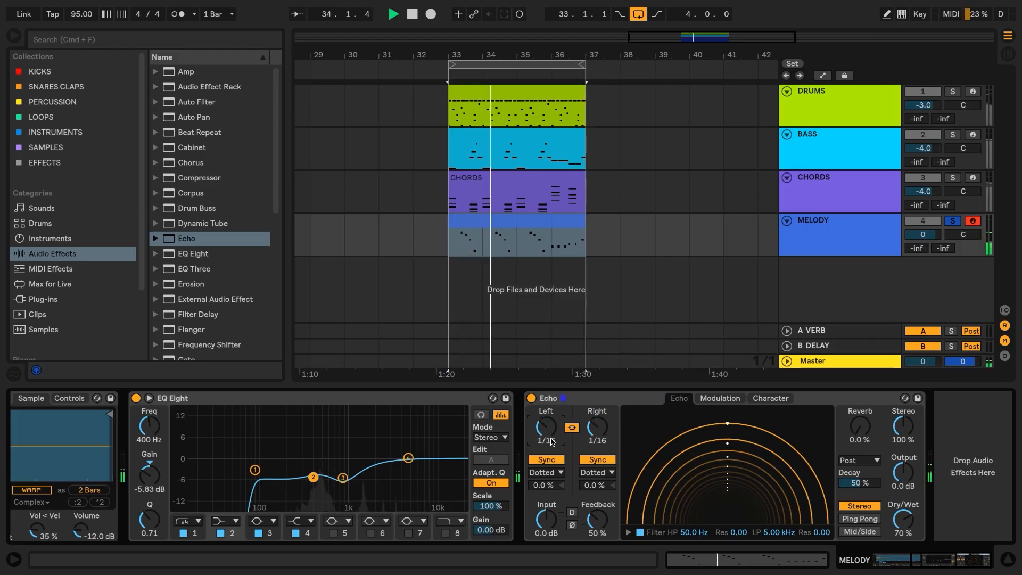
key("space")
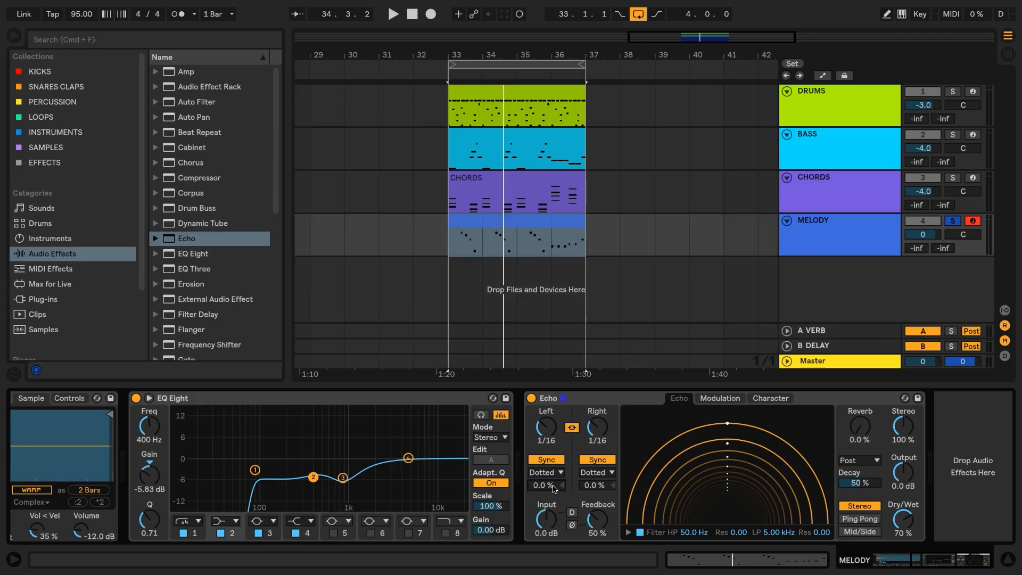
Step: Offset the Echo's left delay by 5.7 % and its right delay by 3.1 %, and audition the melody
left_click_drag(553, 489, 596, 483)
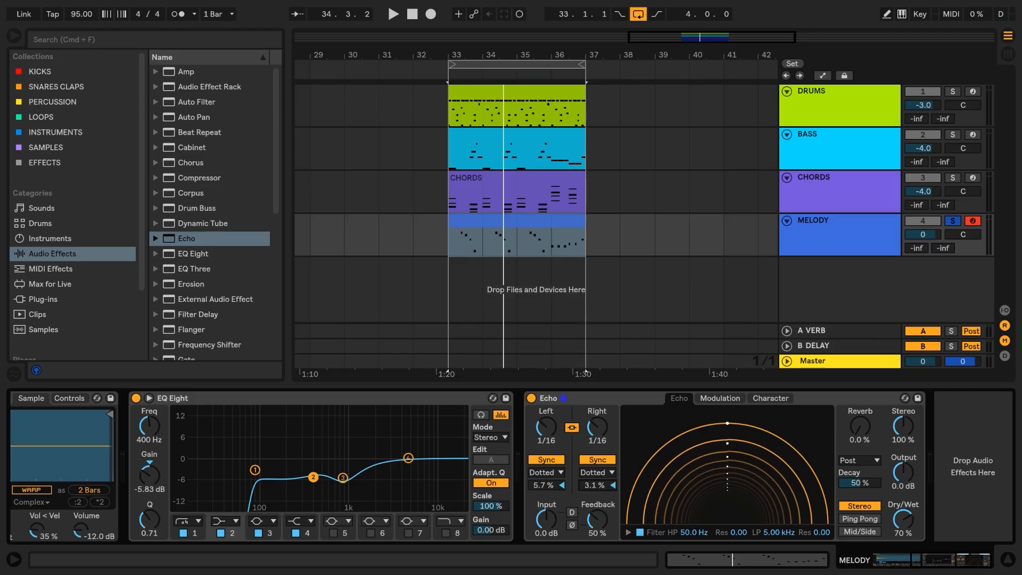
key("space")
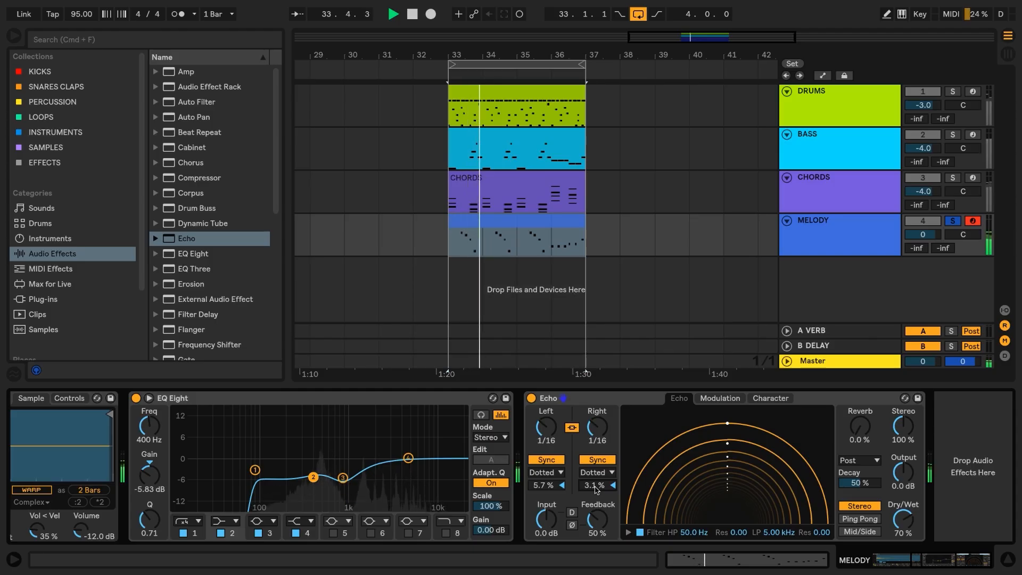
key("space")
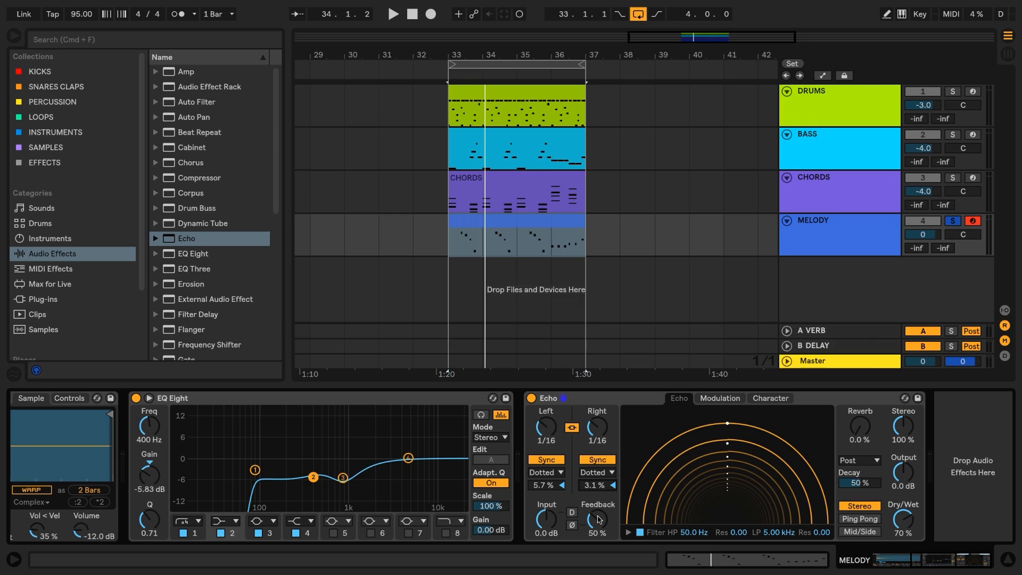
Step: Lower the Echo feedback on the MELODY track to 29% while auditioning the loop
key("space")
left_click_drag(597, 519, 597, 541)
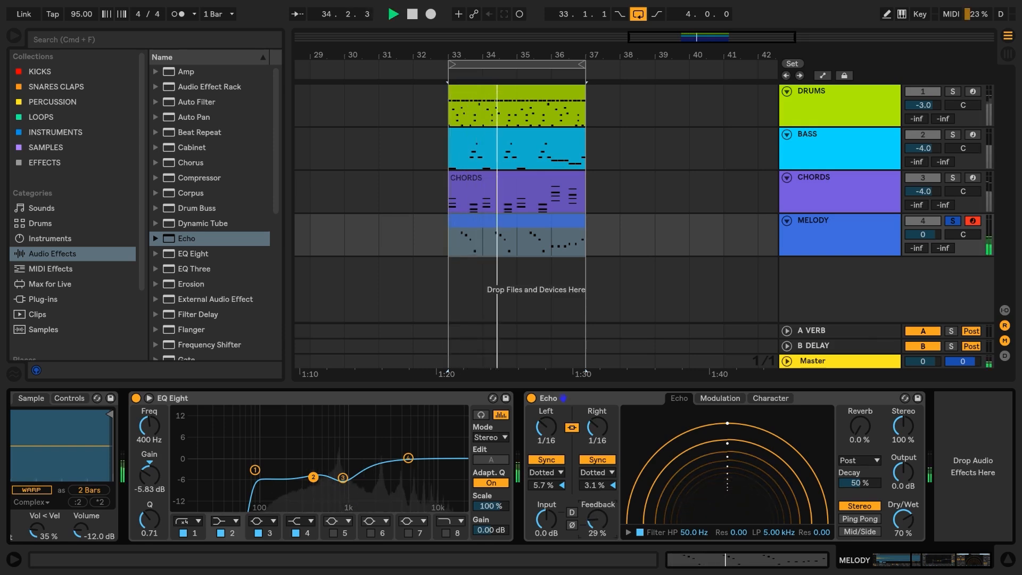
key("space")
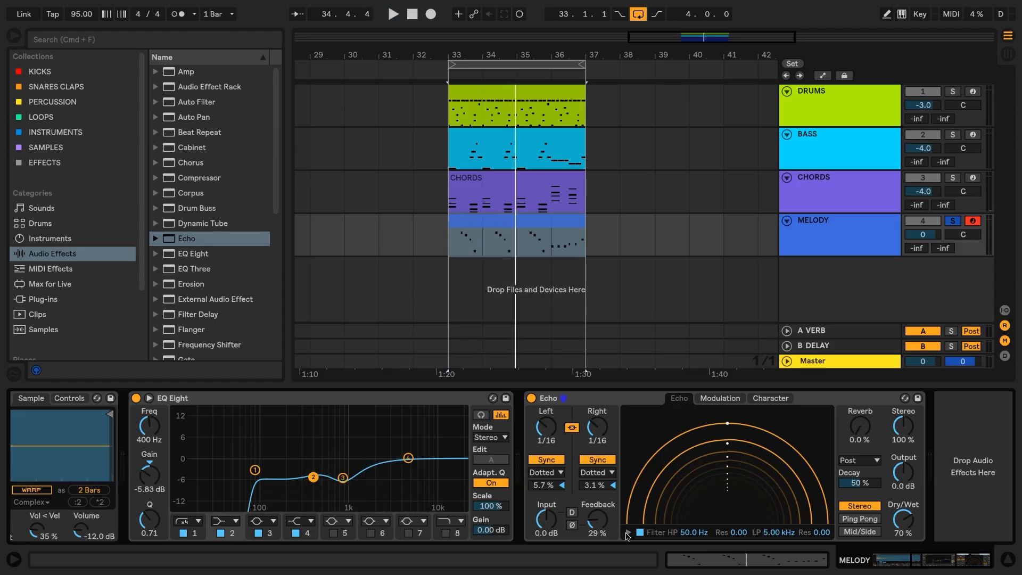
Step: Show Echo's filter curve, raise its high-pass cutoff to about 179 Hz and audition the melody
left_click(627, 532)
left_click_drag(653, 520, 690, 512)
key("space")
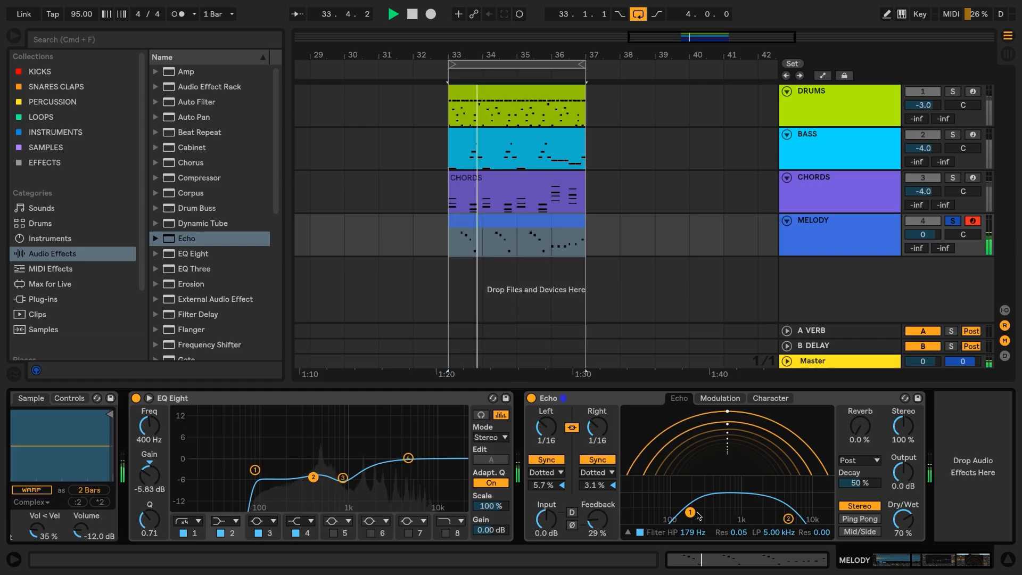
key("space")
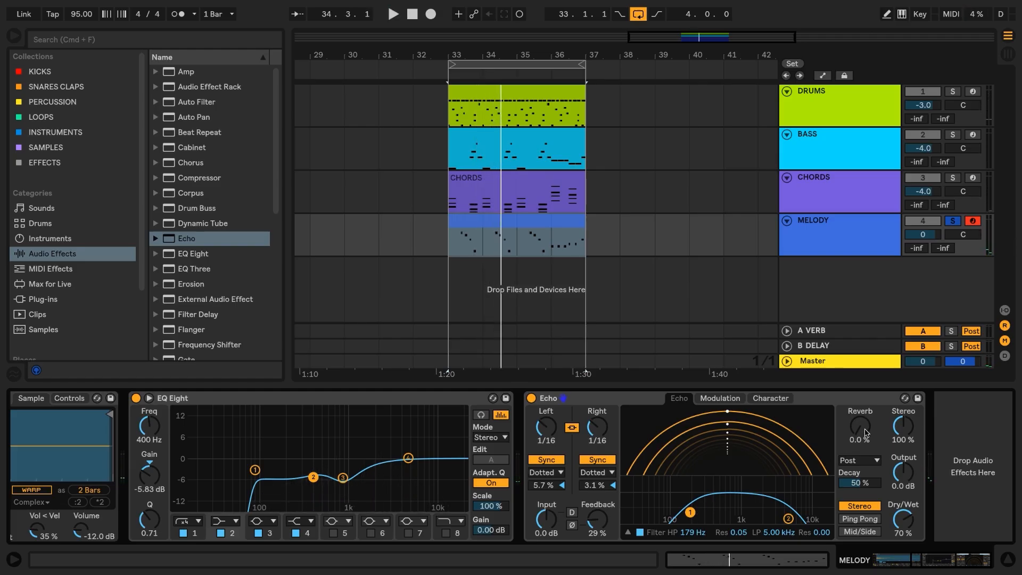
Step: Set Echo's reverb amount to 26% and its decay to 70%, playing the loop after each change
left_click_drag(862, 433, 862, 423)
key("space")
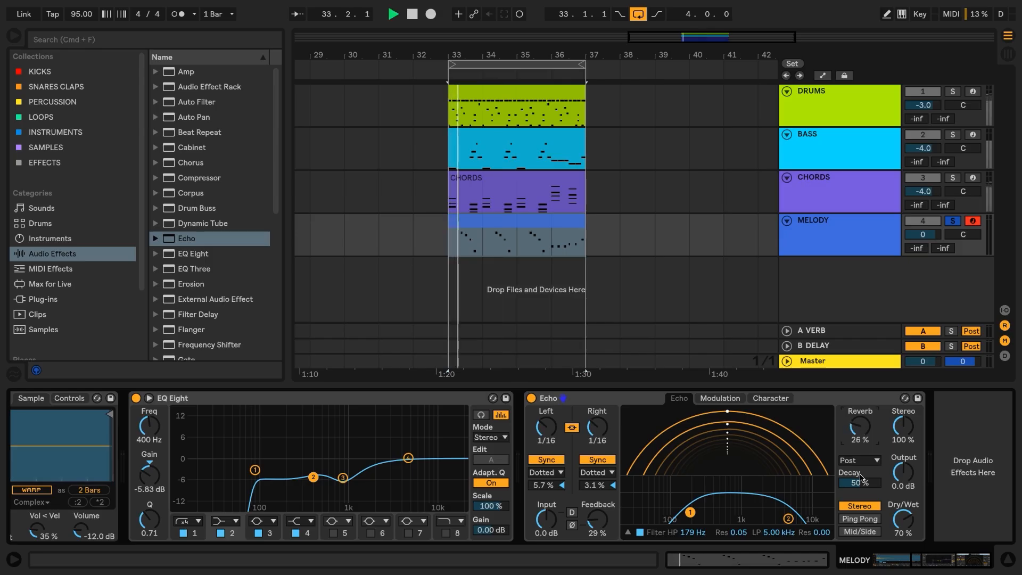
key("space")
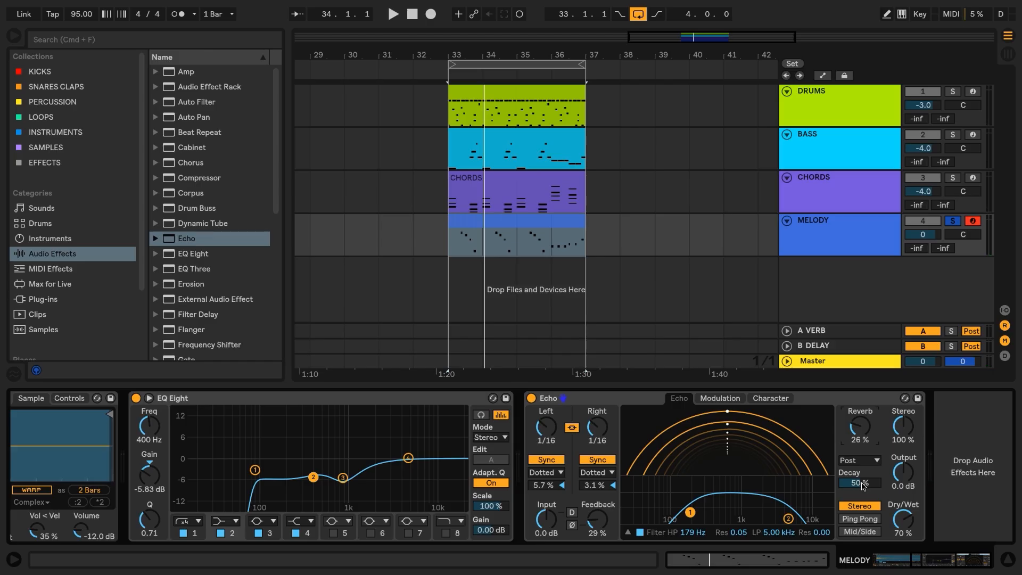
left_click_drag(863, 486, 863, 483)
key("space")
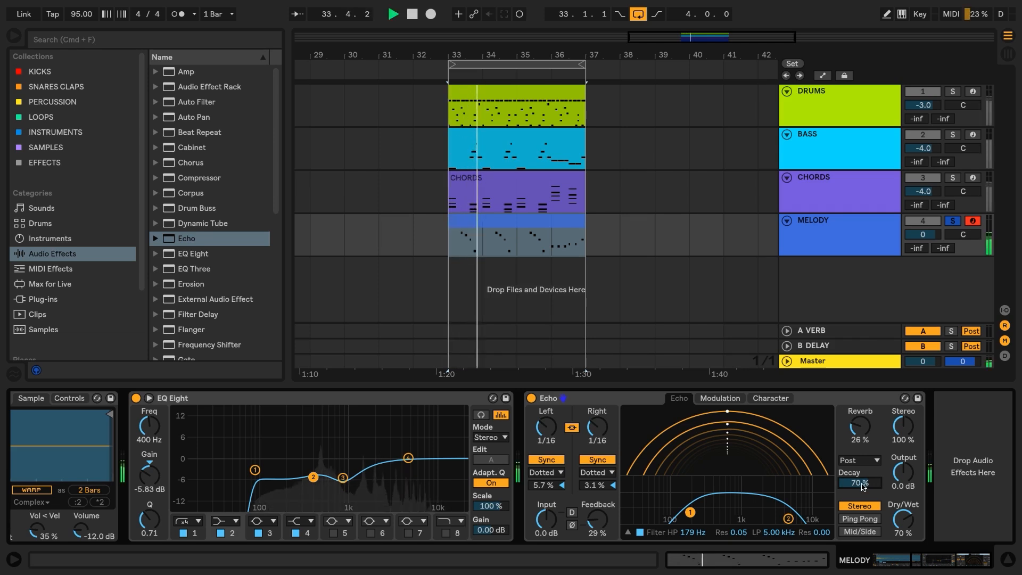
key("space")
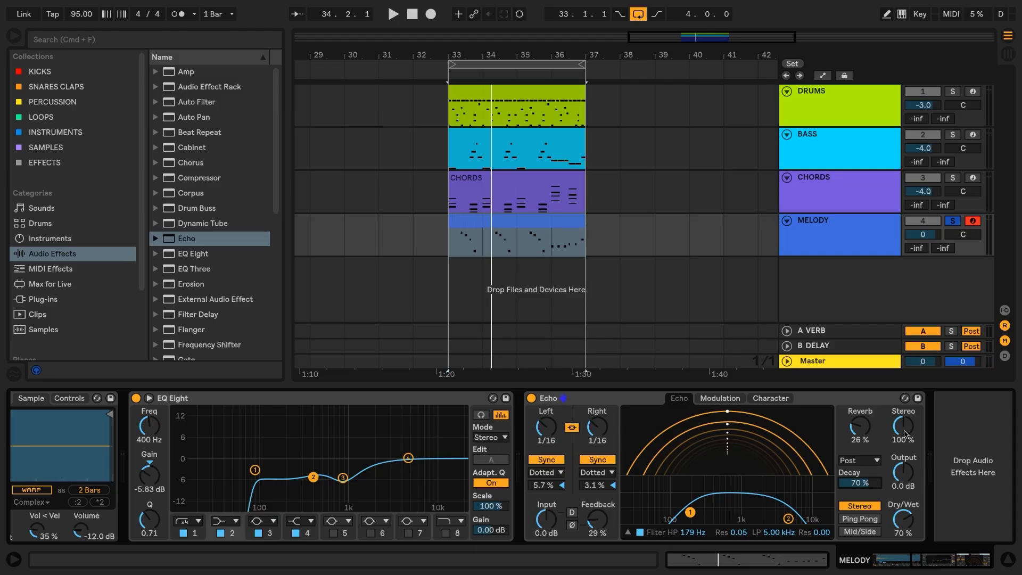
Step: Widen Echo's stereo amount to 200% and set its dry/wet mix to 20%
left_click_drag(905, 434, 905, 405)
key("space")
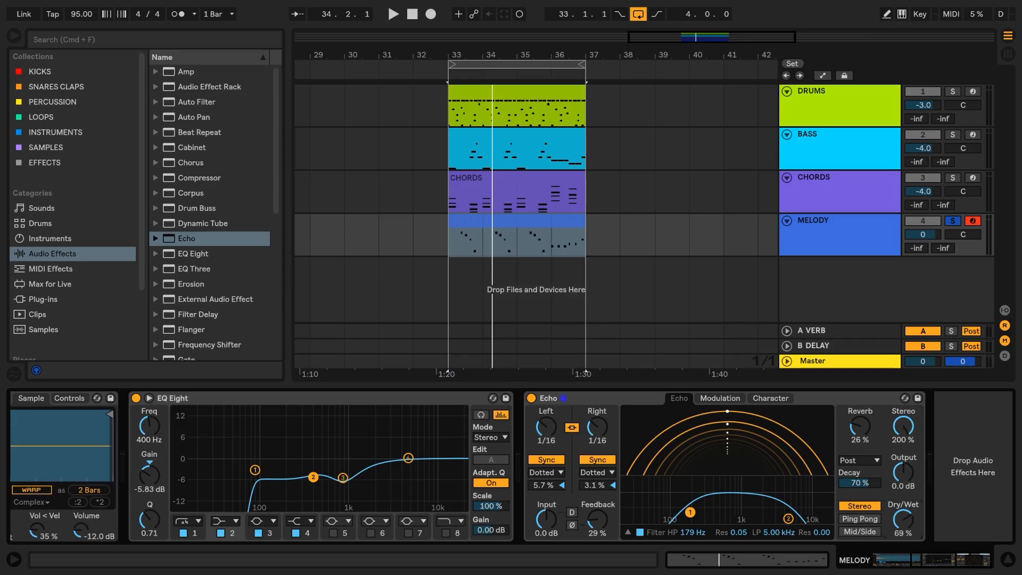
left_click_drag(903, 519, 903, 532)
key("space")
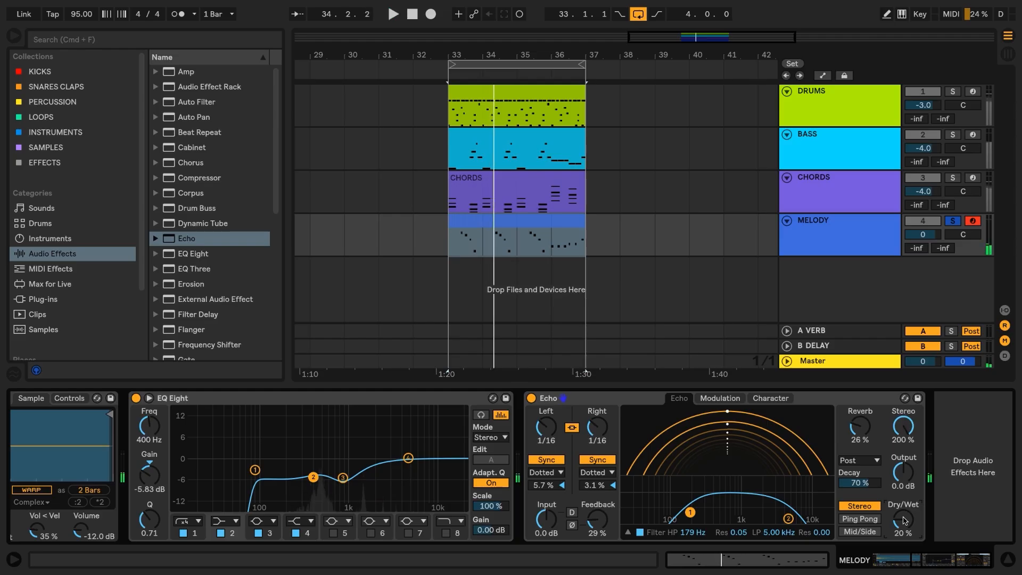
key("space")
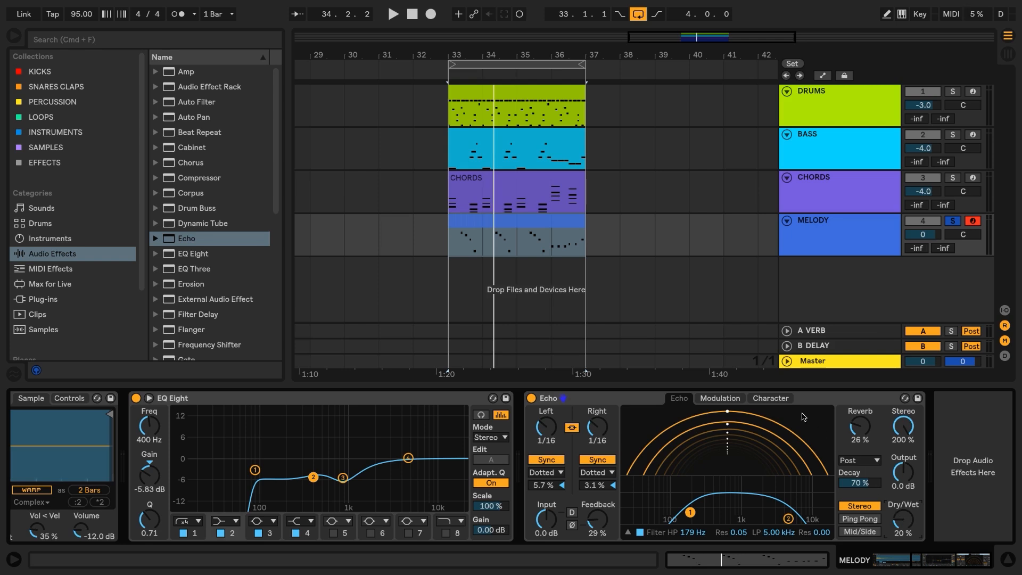
Step: Enable Wobble in Echo's character settings with amount 41% and morph 12% while the loop plays
left_click(784, 404)
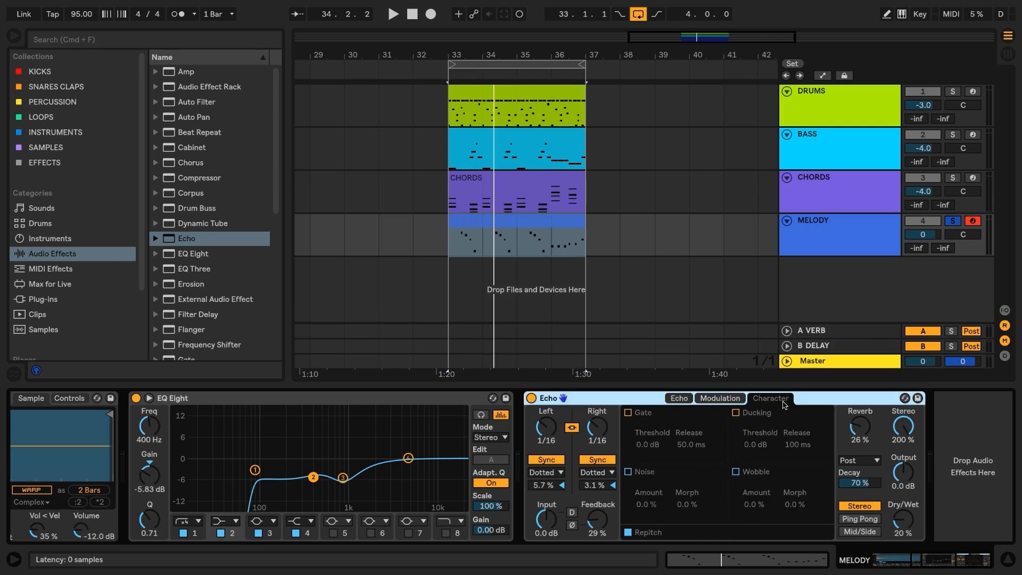
left_click(736, 472)
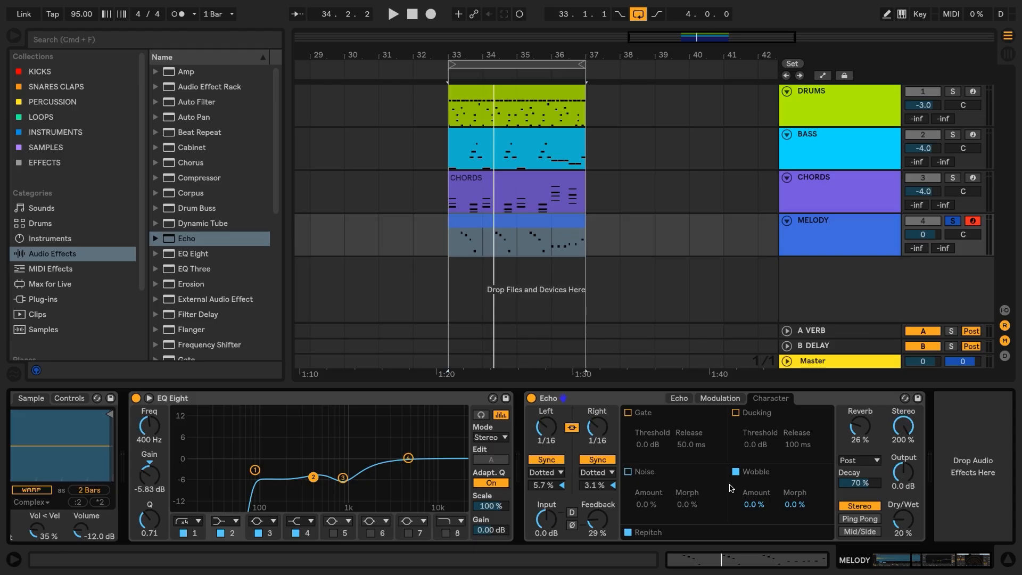
left_click_drag(754, 504, 753, 398)
key("space")
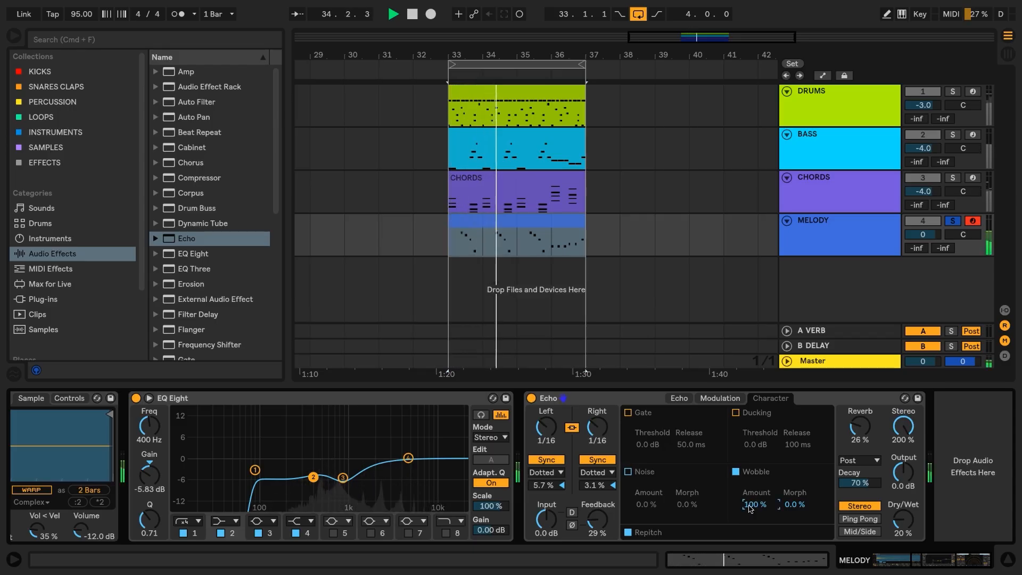
left_click_drag(753, 504, 754, 567)
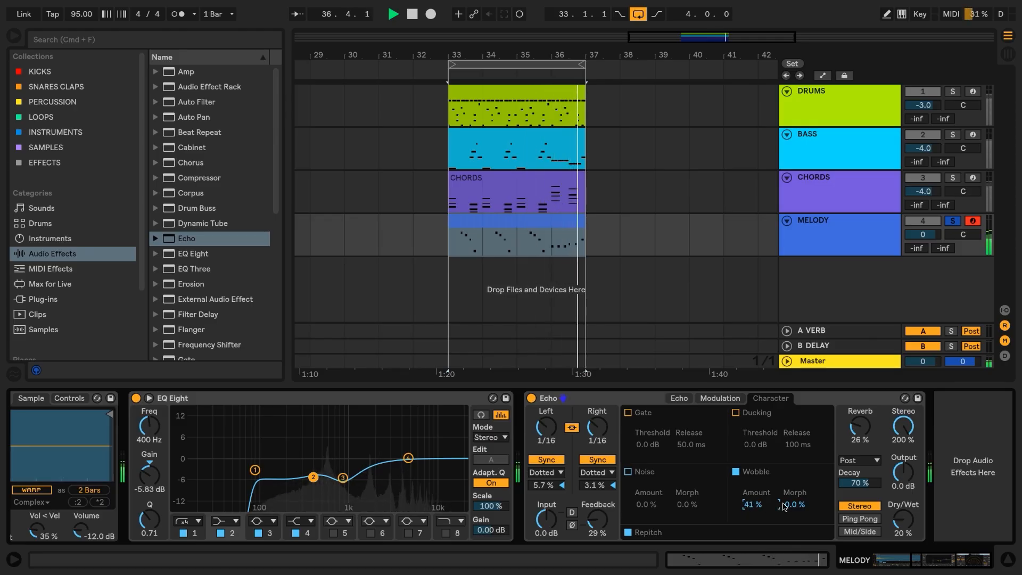
left_click_drag(793, 505, 793, 492)
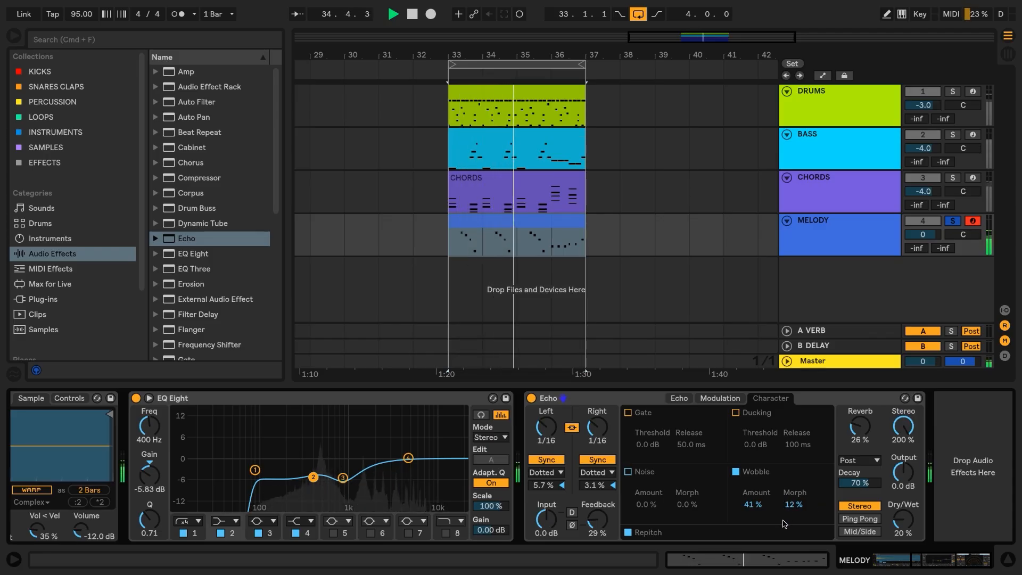
key("space")
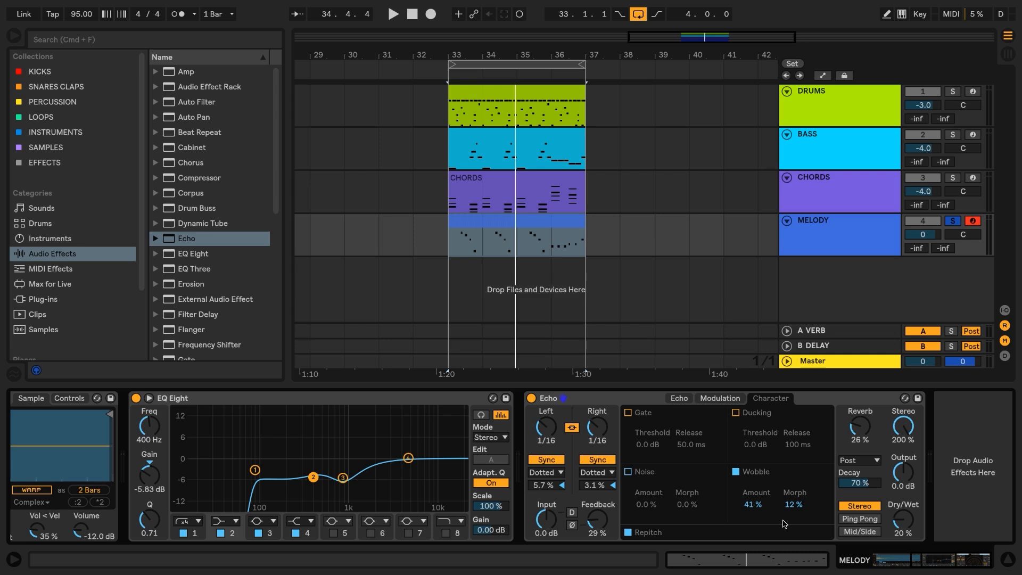
Step: Unsolo the MELODY track, set its EQ Eight output gain to 3.00 dB and play the full mix
left_click(952, 221)
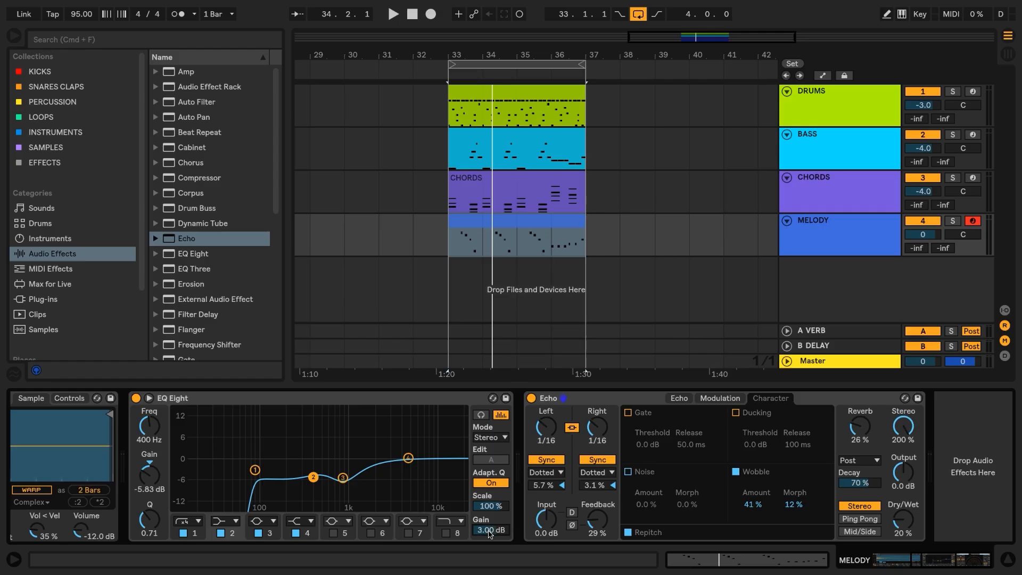
key("space")
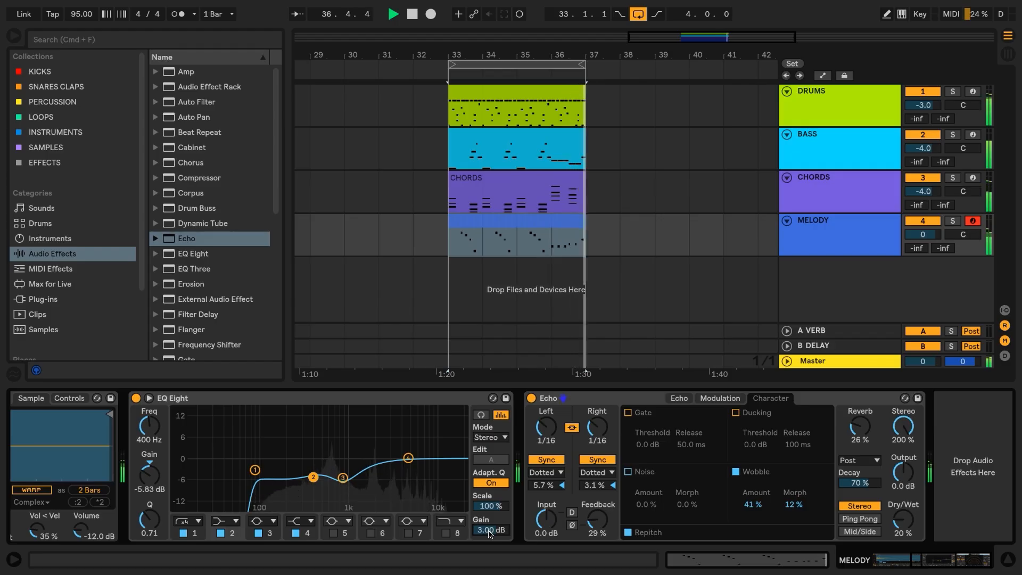
key("space")
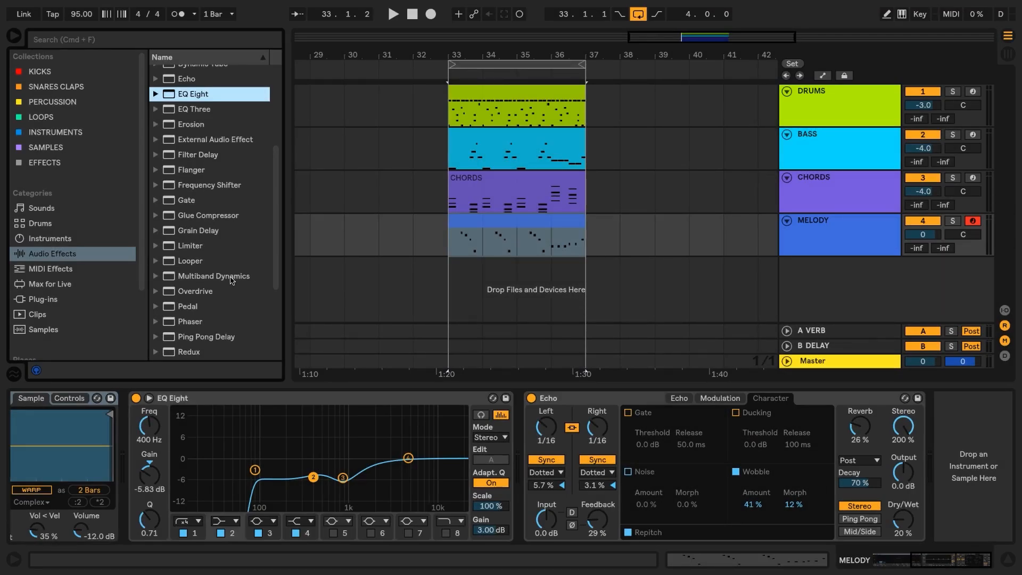
Step: Add the Pedal effect after Echo on the MELODY track and set it to Fuzz
double_click(187, 308)
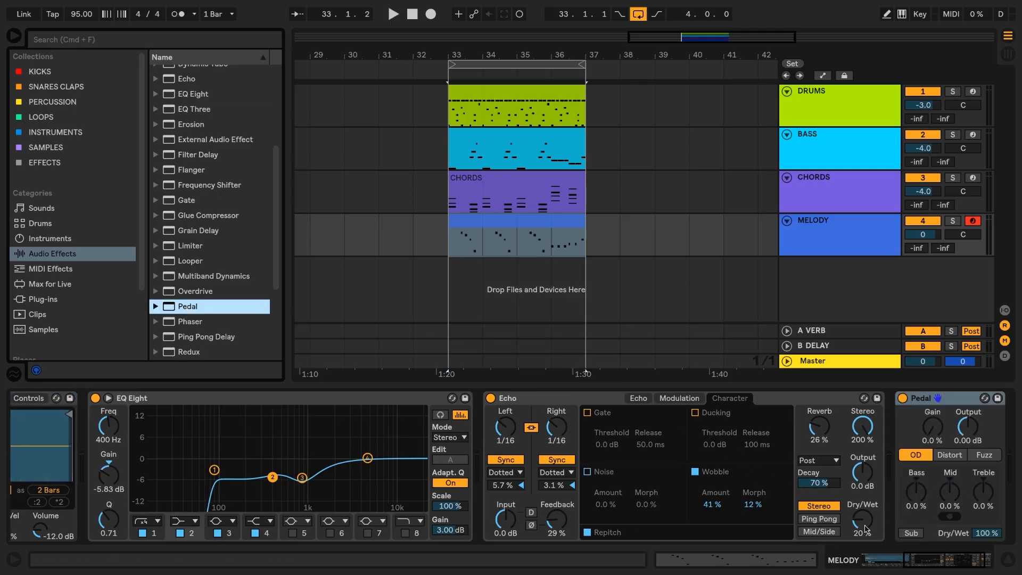
left_click(915, 559)
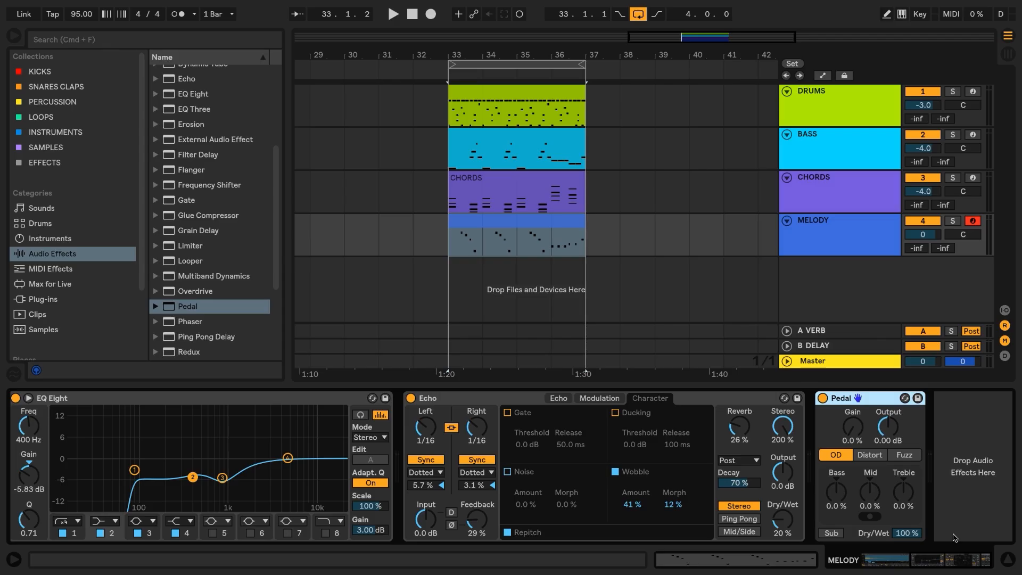
left_click(911, 456)
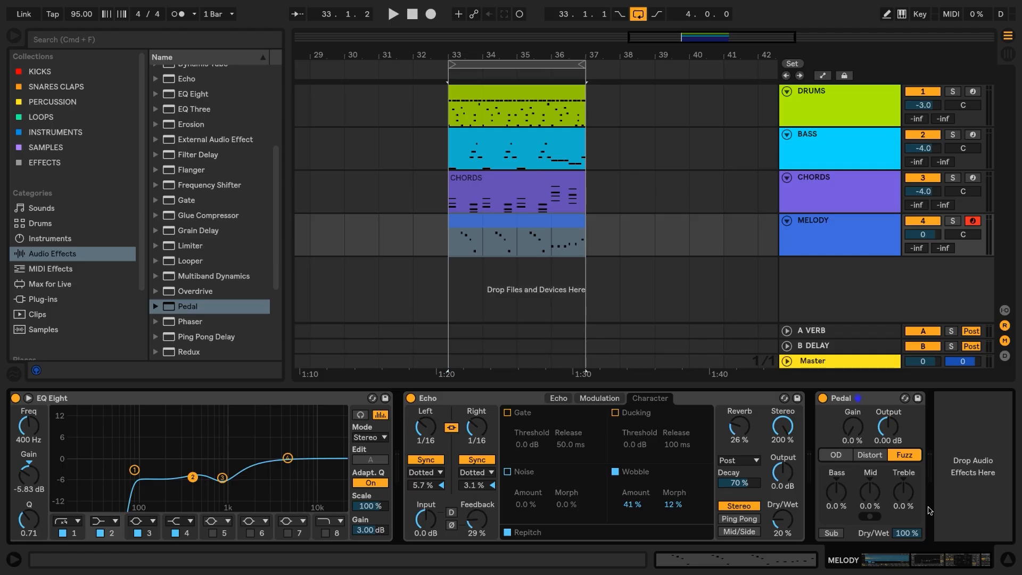
Step: Solo the MELODY track and set the Pedal dry/wet mix to 14% during playback
left_click(951, 221)
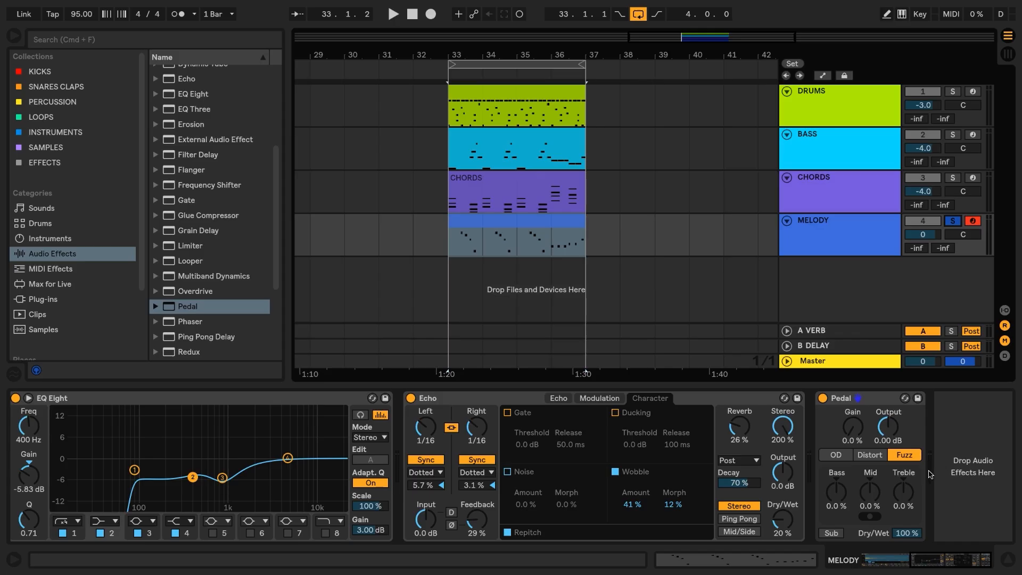
key("space")
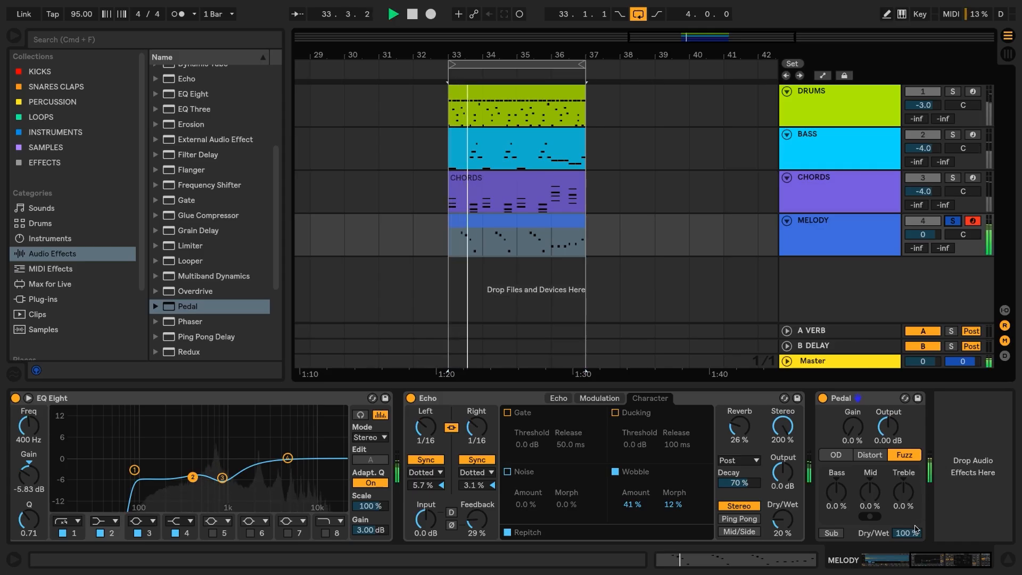
left_click_drag(907, 534, 907, 547)
left_click_drag(907, 532, 906, 557)
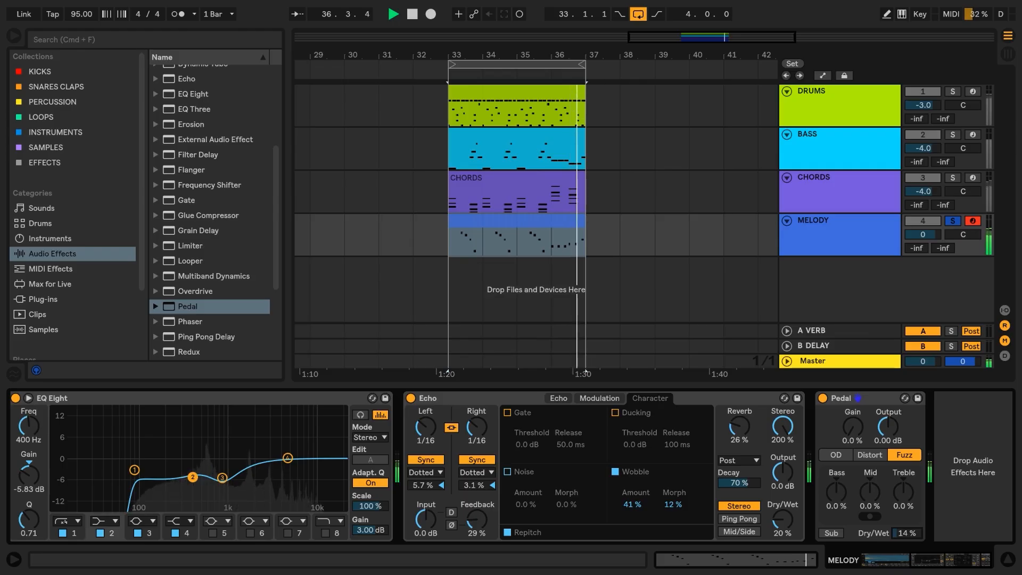
key("space")
left_click_drag(913, 533, 913, 533)
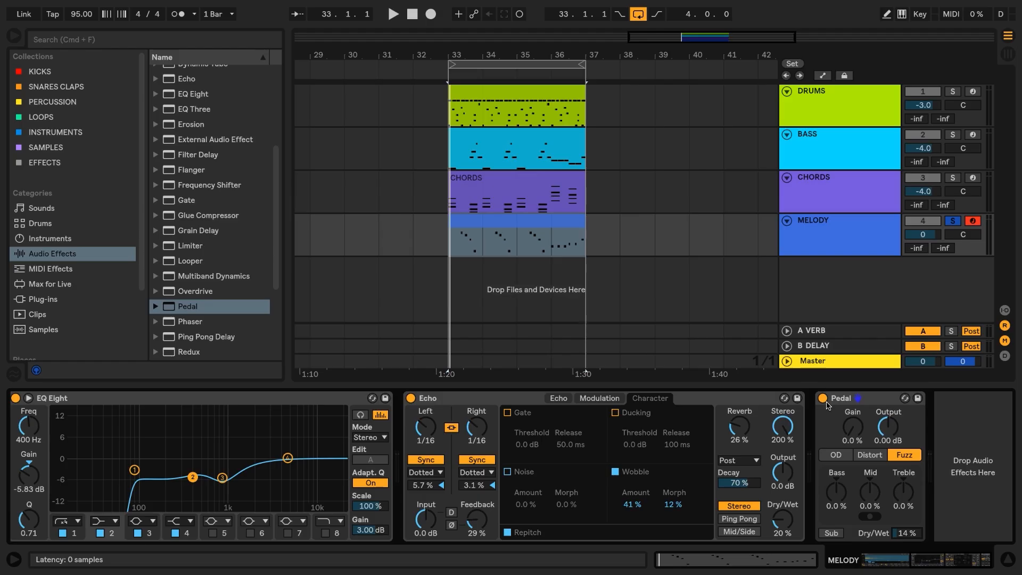
Step: Compare the soloed melody with Pedal bypassed and active during playback, leaving the effect switched on
key("space")
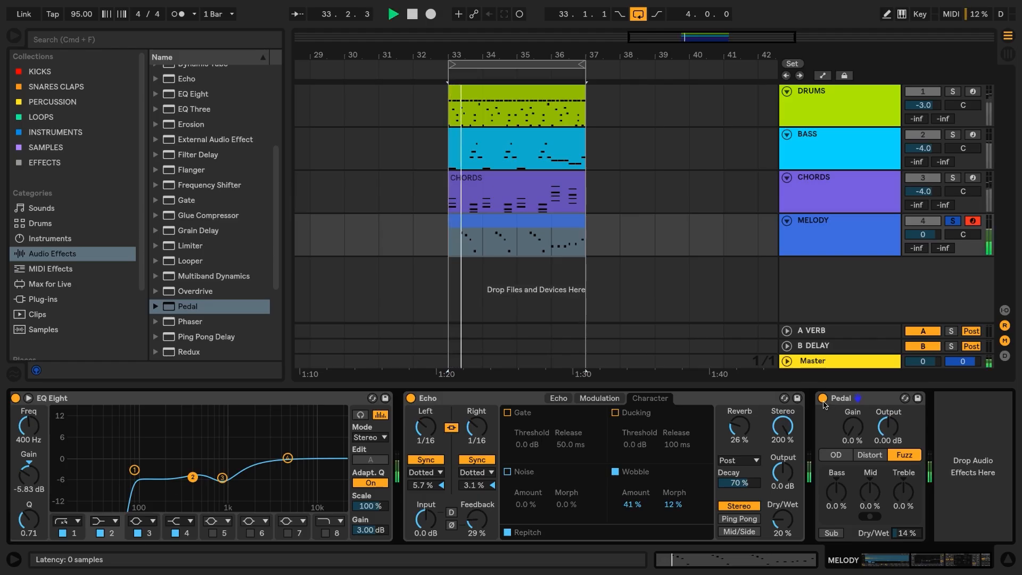
left_click(824, 402)
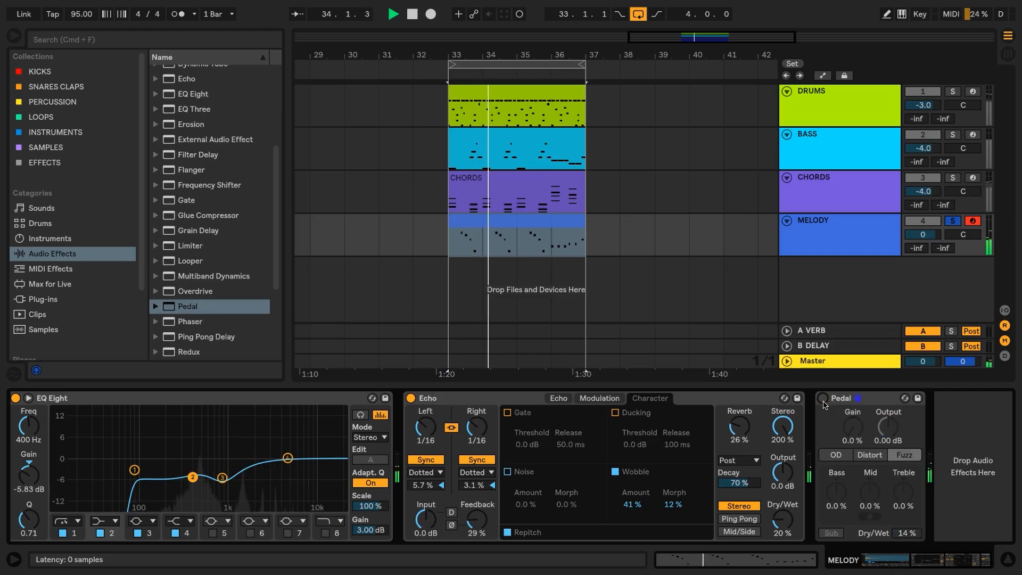
left_click(823, 402)
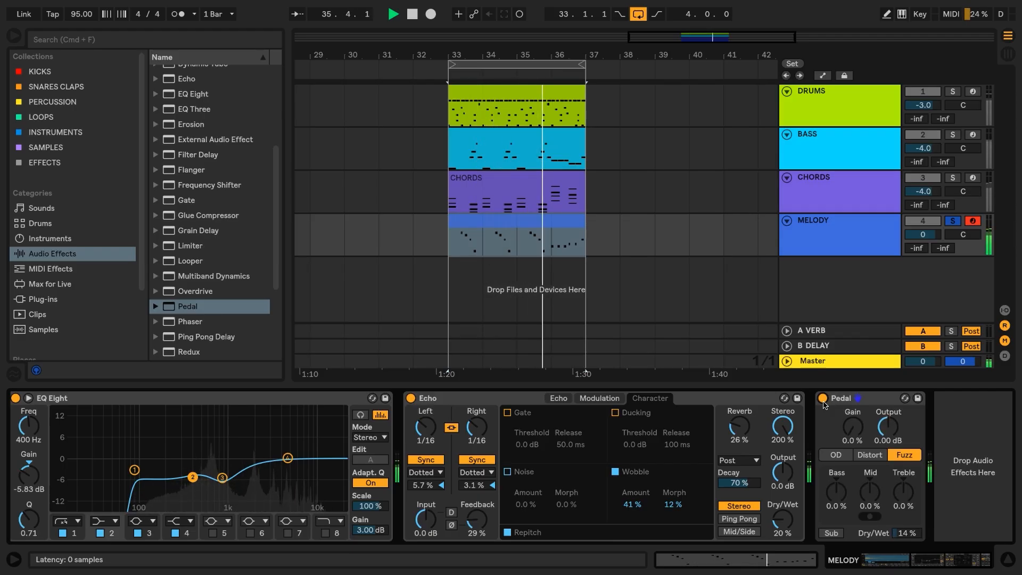
left_click(823, 402)
key("space")
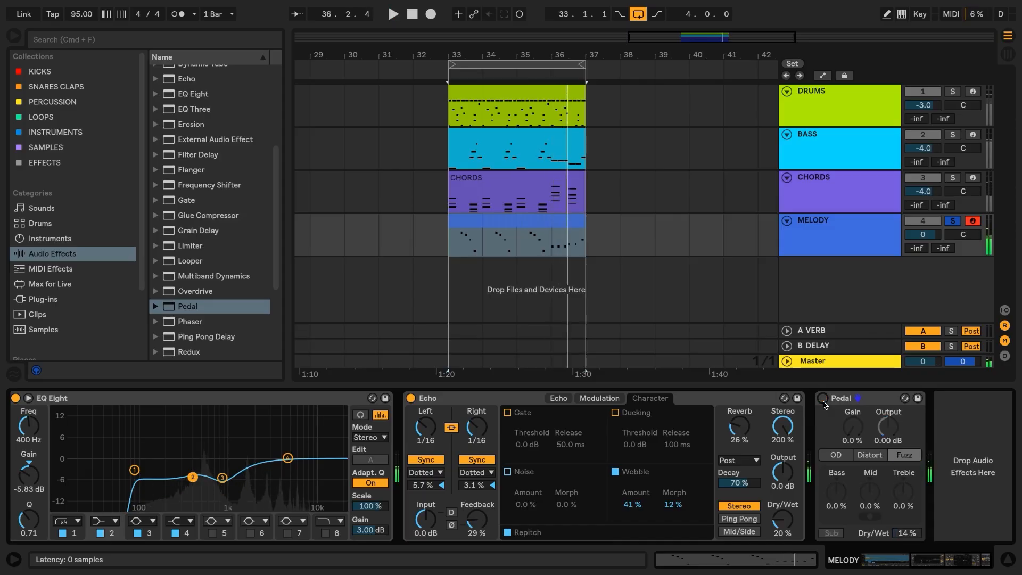
left_click(823, 399)
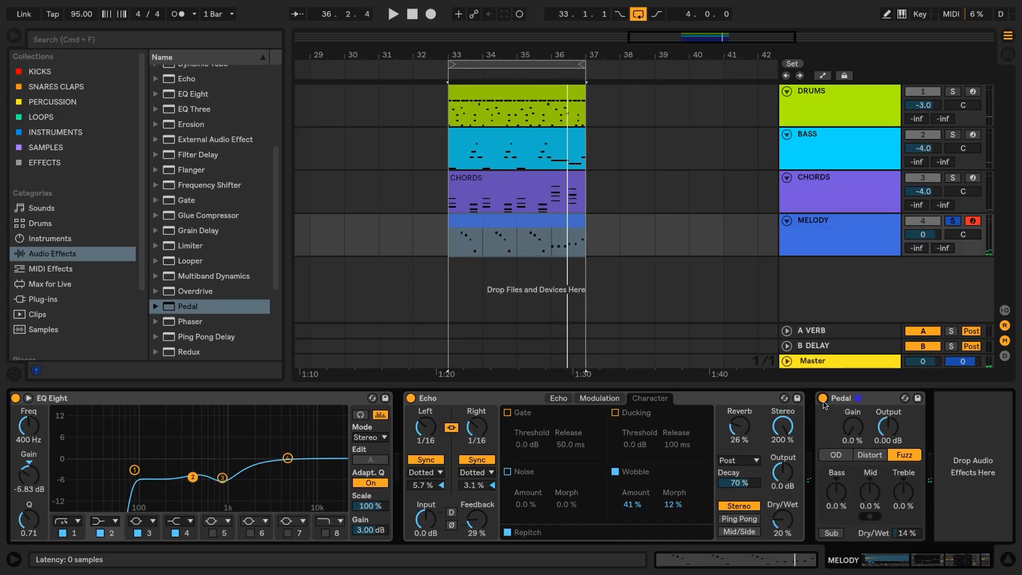
Step: Add the Chorus.adv preset of the Chorus effect after Pedal on the MELODY track
scroll(223, 149, "up", 2)
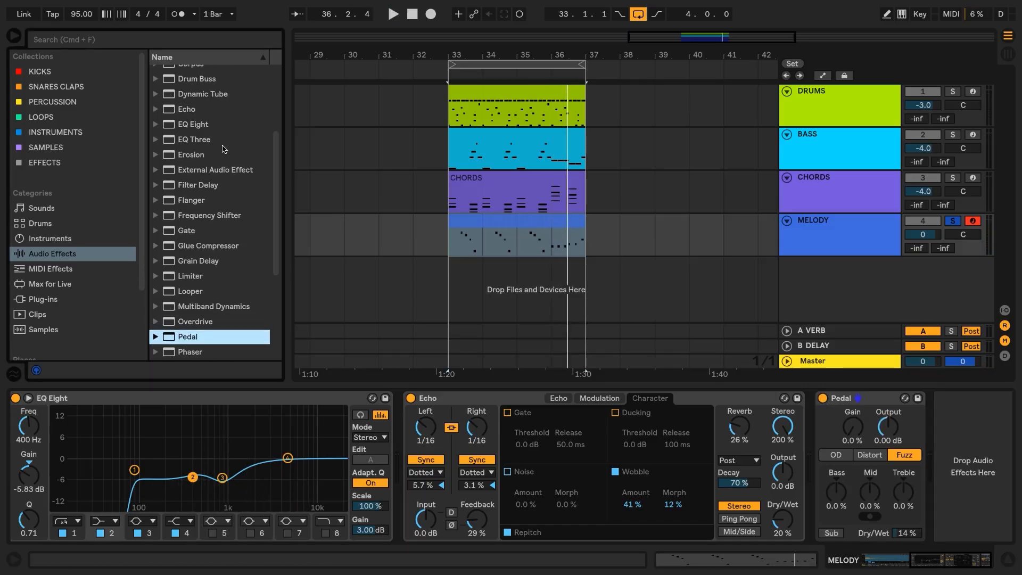
scroll(223, 149, "up", 3)
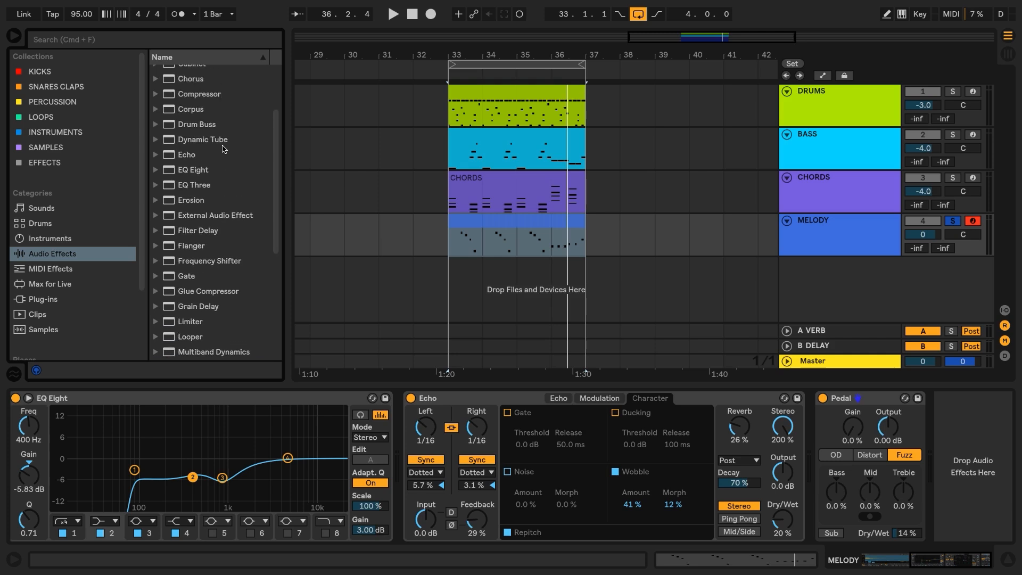
scroll(223, 149, "up", 1)
left_click(155, 94)
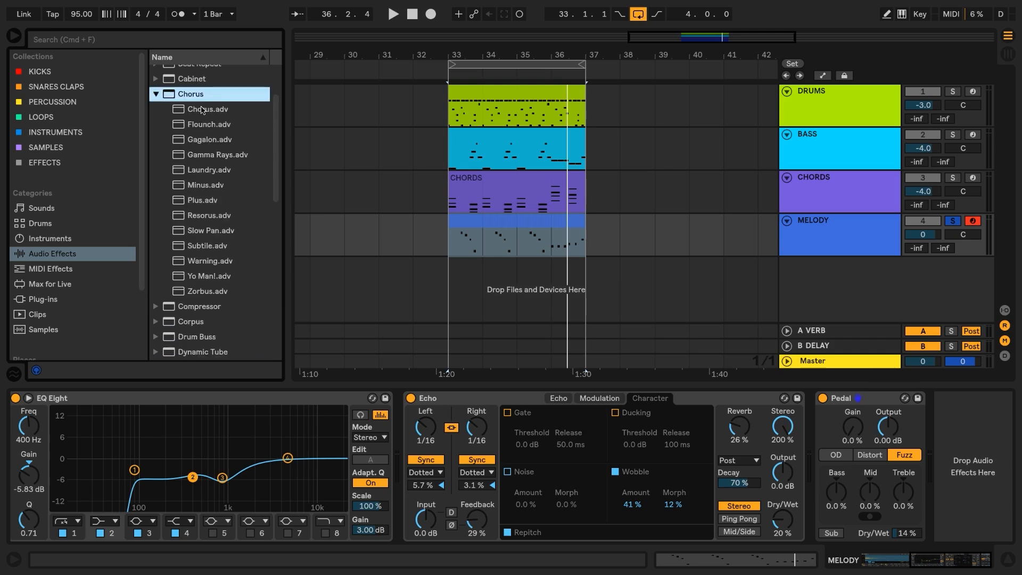
left_click_drag(202, 110, 930, 406)
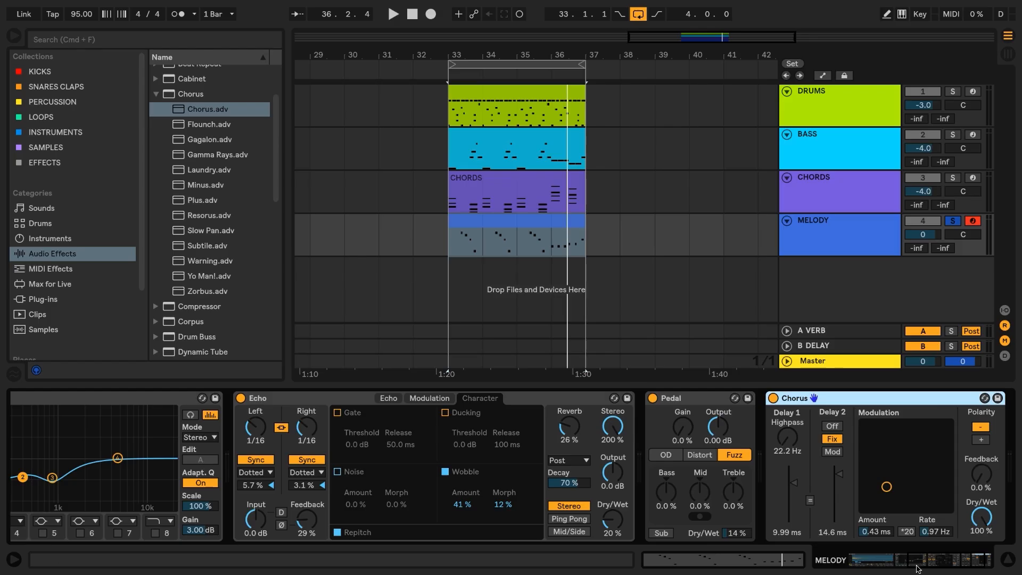
Step: Set the Chorus modulation amount to 0.10 ms and the rate to 1.46 Hz during playback
scroll(851, 468, "right", 3)
key("space")
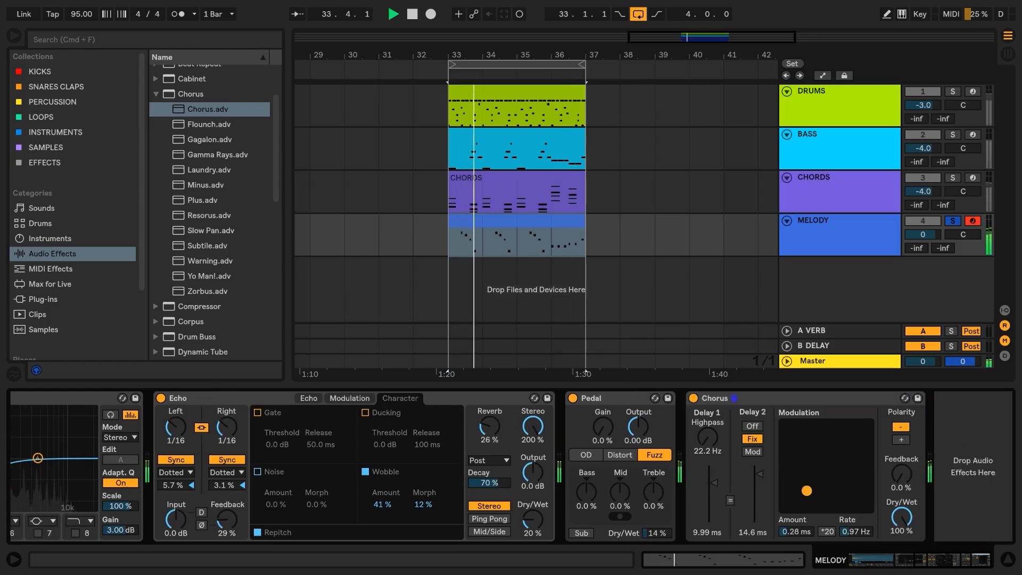
left_click_drag(807, 488, 812, 498)
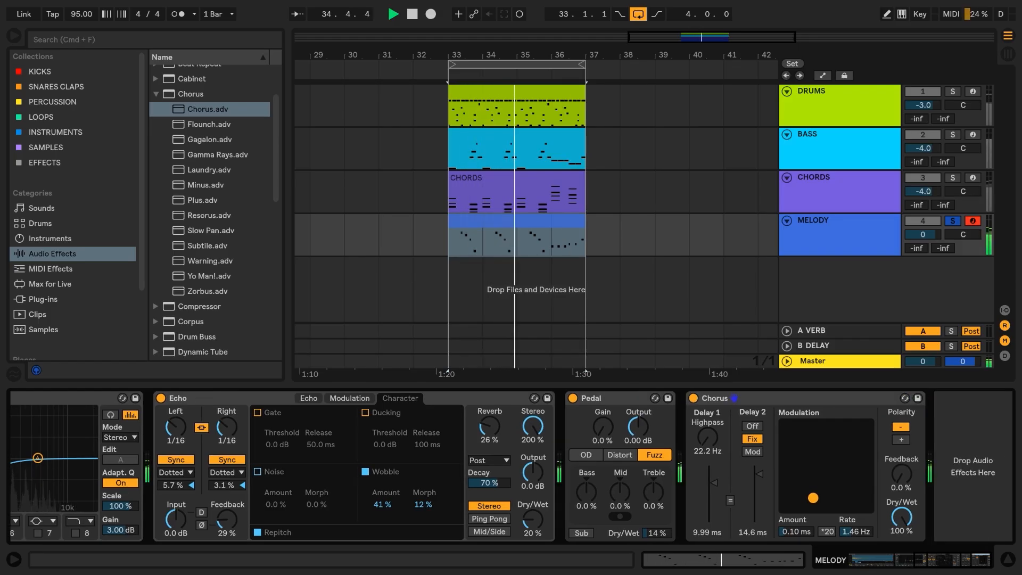
Step: Compare the soloed melody with Chorus bypassed and active, leaving the effect on, and stop playback
left_click(694, 398)
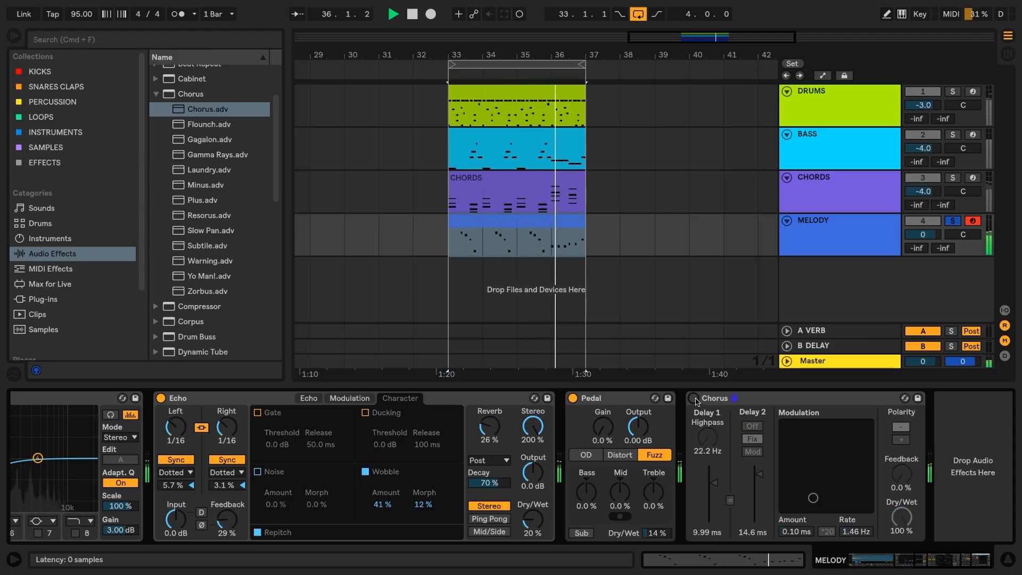
left_click(694, 398)
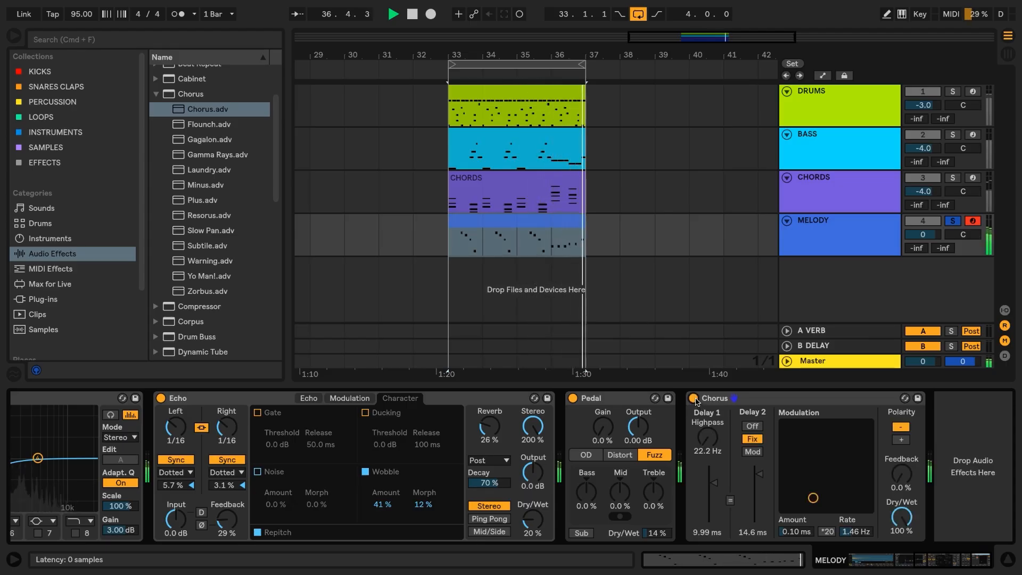
key("space")
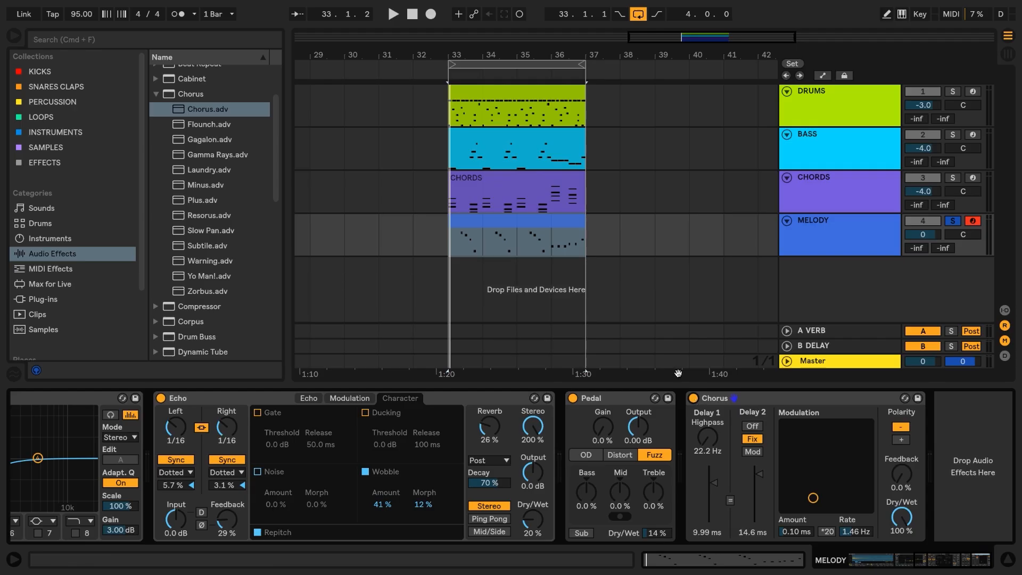
Step: Add a second EQ Eight after Chorus on the MELODY track and turn off its bands 1, 2 and 4
left_click(163, 96)
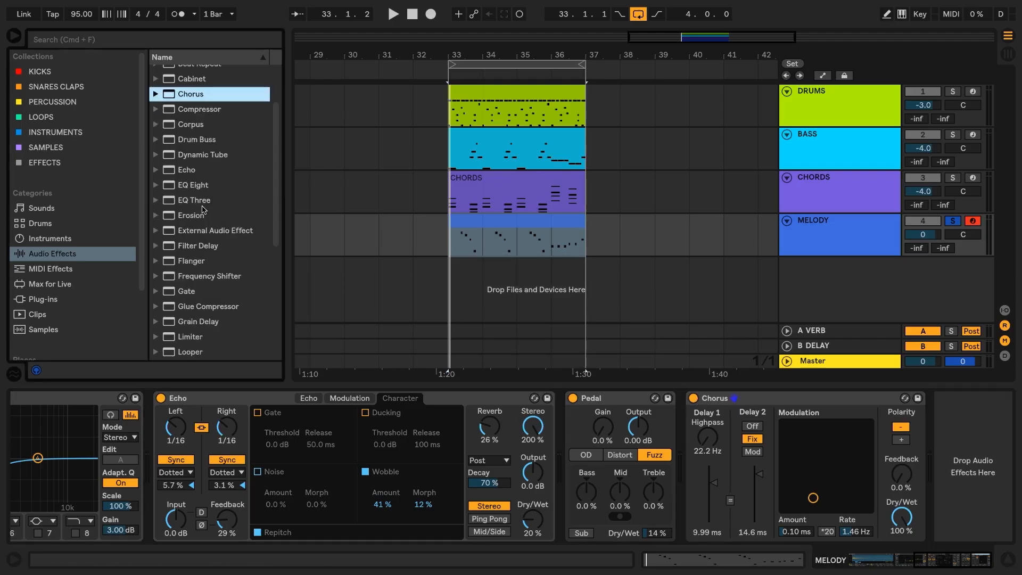
double_click(198, 186)
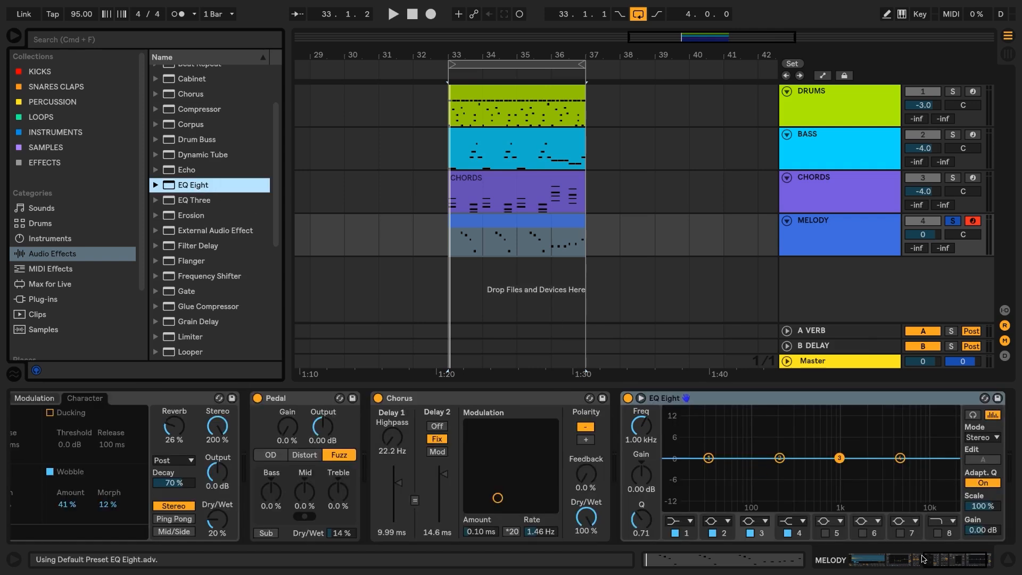
left_click(923, 559)
left_click(986, 558)
left_click(986, 559)
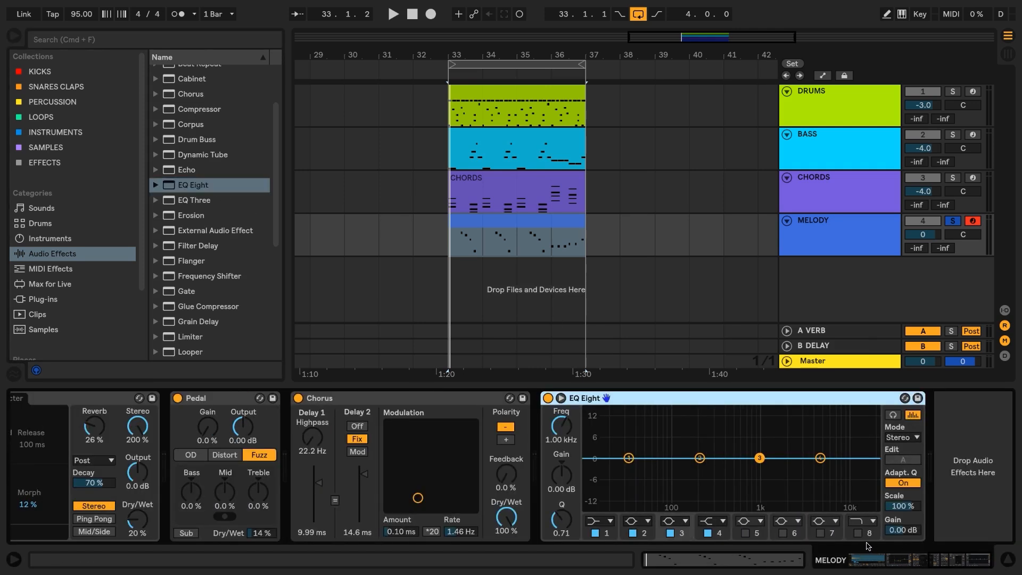
left_click(706, 533)
left_click(632, 533)
left_click(595, 533)
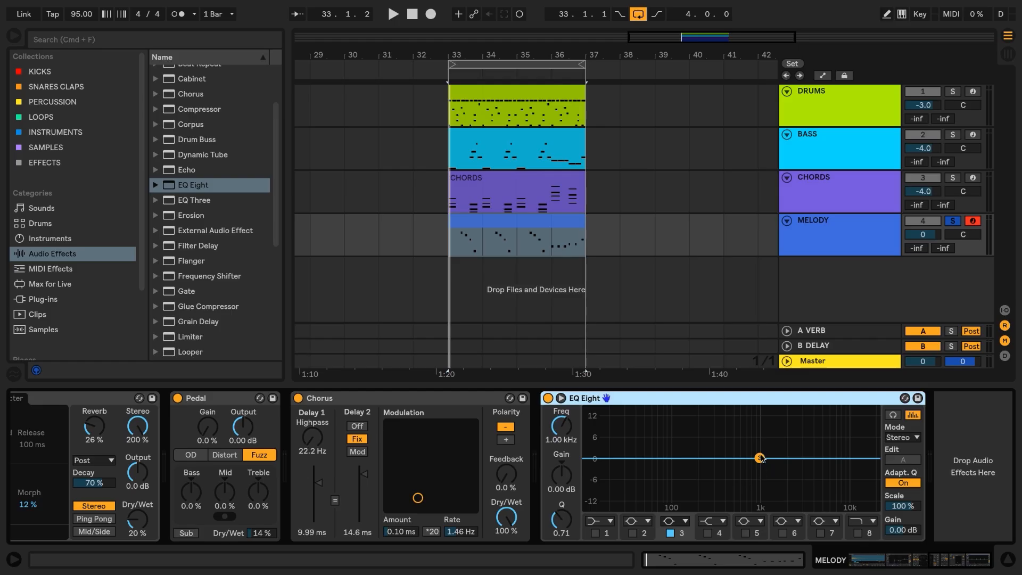
Step: Boost band 3 of the new EQ Eight with a Q of 1.38 and sweep it down to 303 Hz at 9.05 dB during playback
left_click_drag(761, 458, 761, 436)
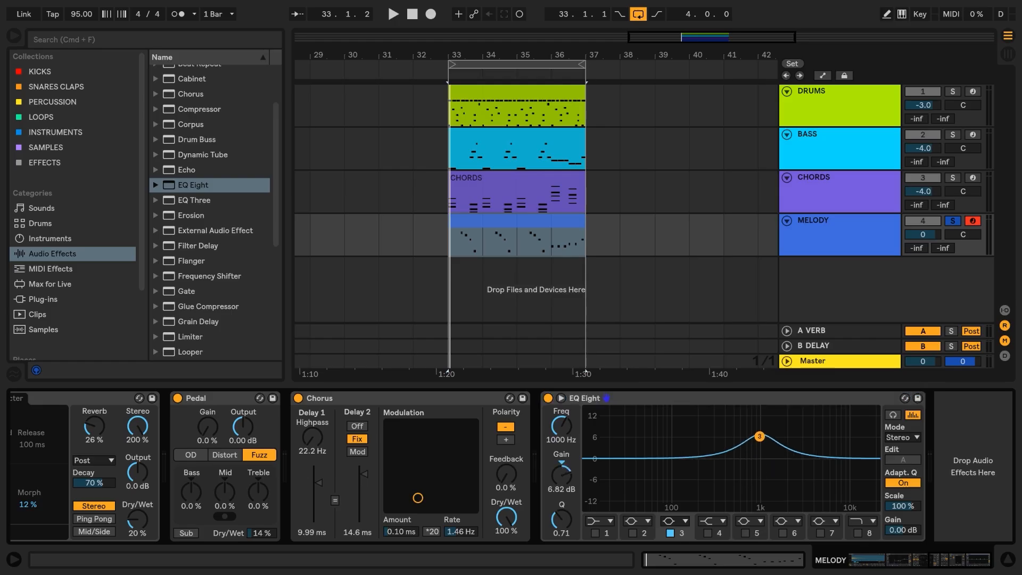
left_click_drag(561, 519, 561, 506)
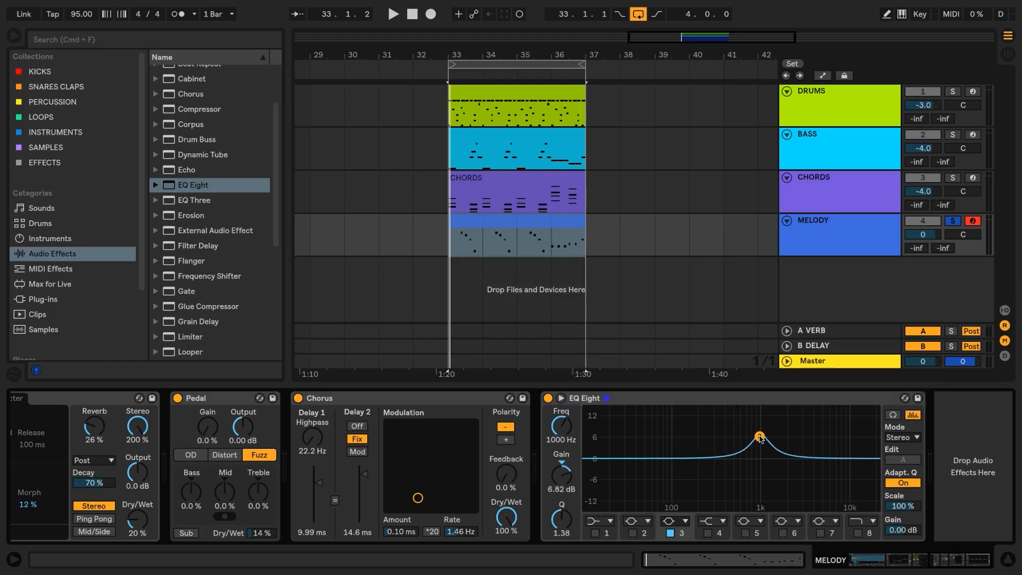
key("space")
left_click_drag(760, 437, 716, 432)
key("space")
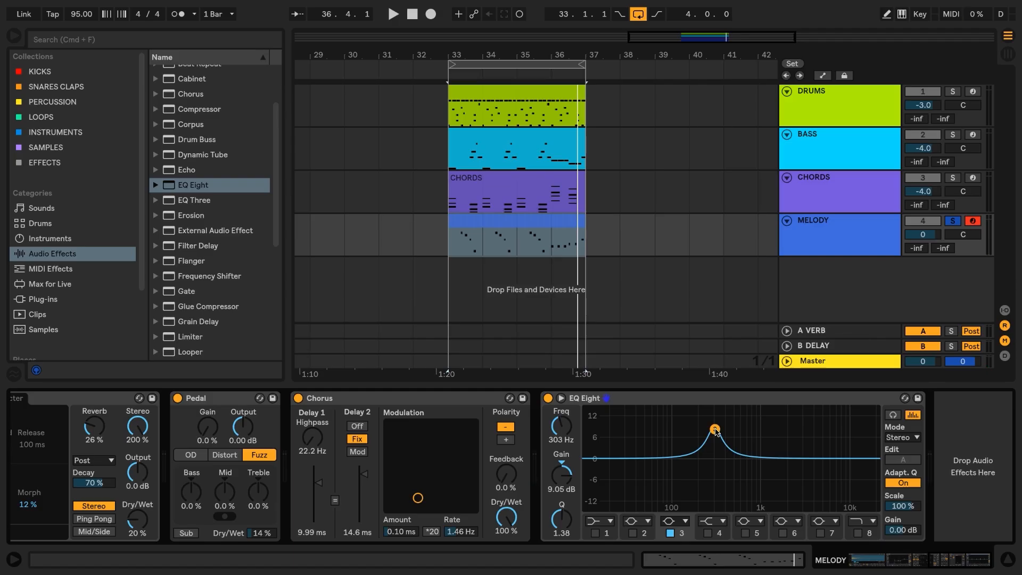
Step: Turn band 3 into a low shelf at 278 Hz with -6.07 dB gain and a Q of 0.96, listening during playback
left_click_drag(716, 430, 713, 476)
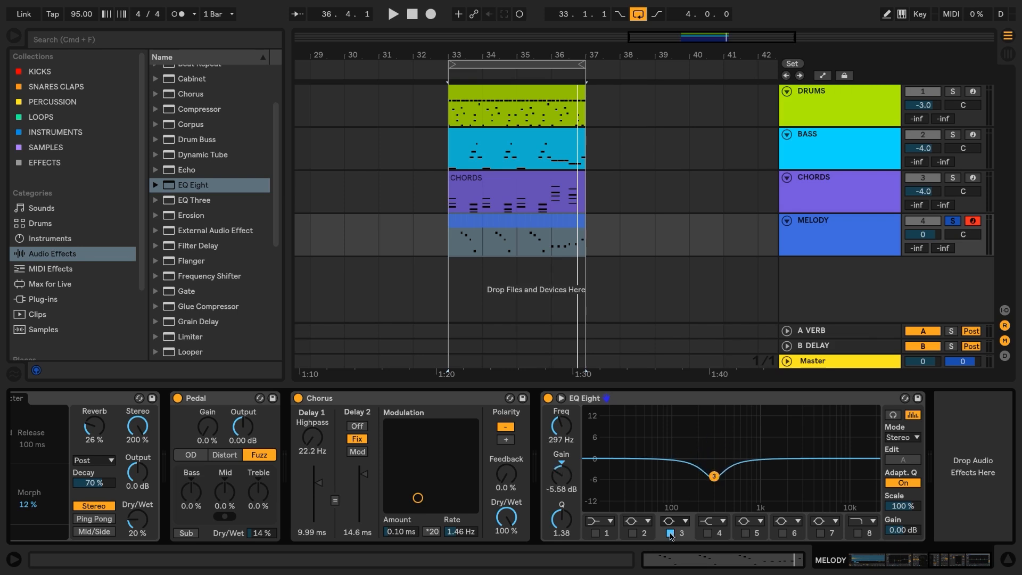
left_click(675, 524)
left_click(679, 454)
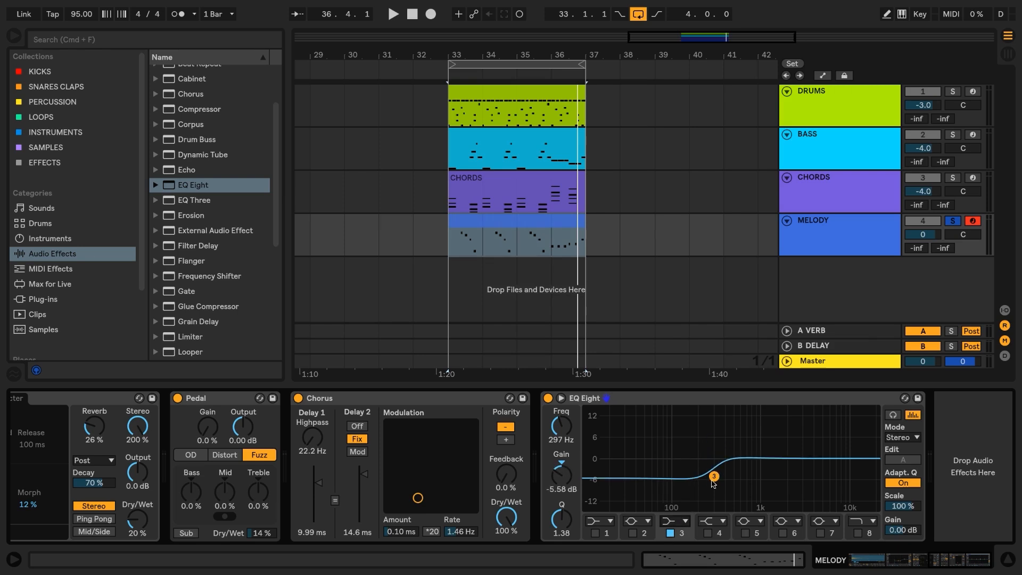
mouse_move(714, 475)
left_mouse_down()
mouse_move(714, 458)
mouse_move(711, 477)
left_mouse_up()
key("space")
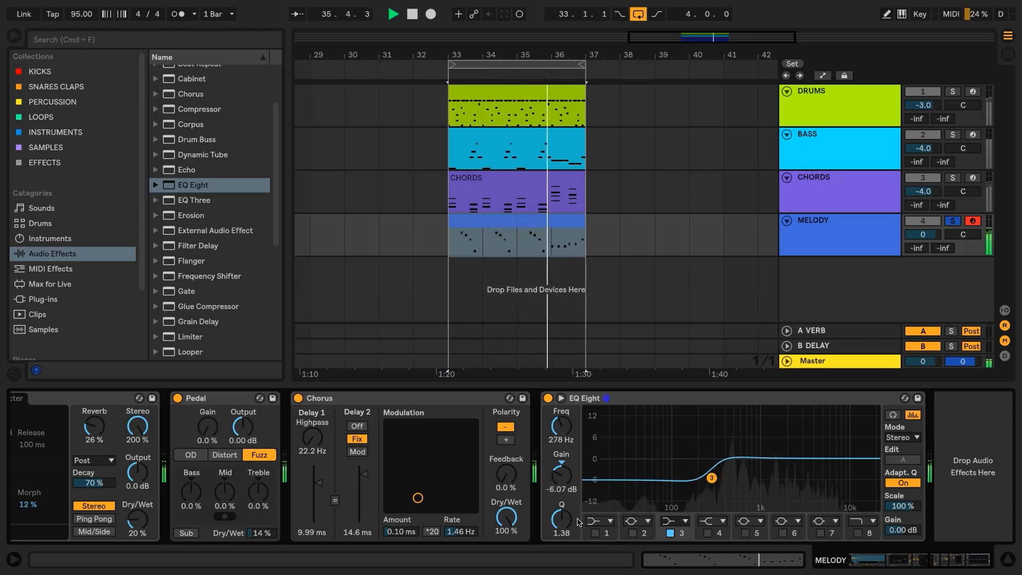
left_click_drag(561, 519, 561, 526)
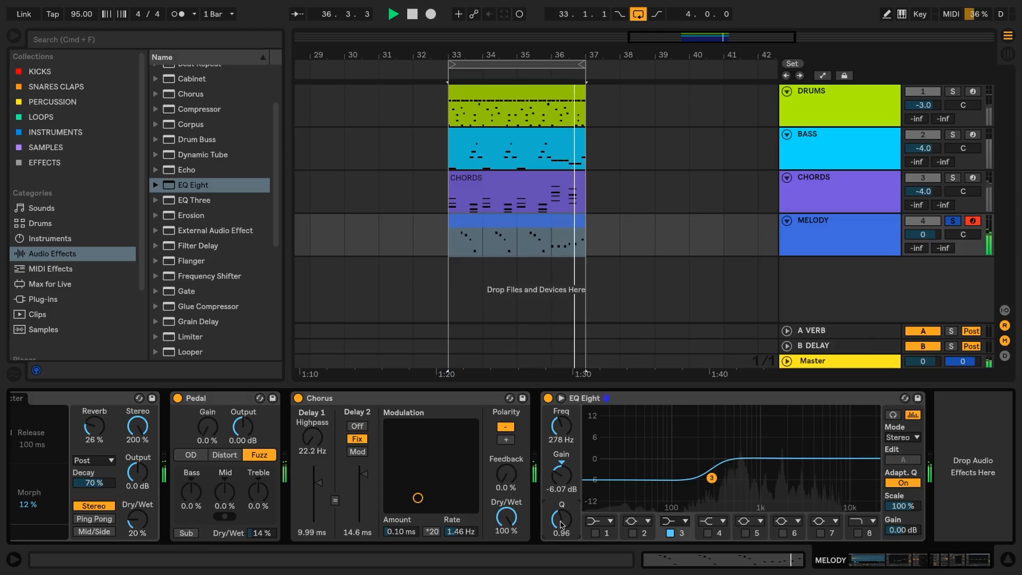
key("space")
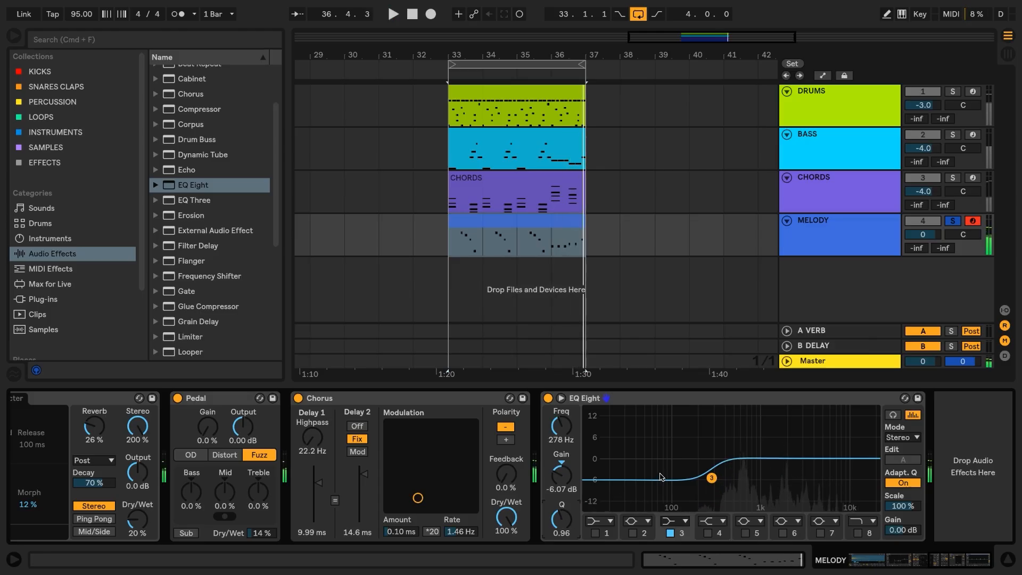
Step: Enable band 1 of the second EQ Eight as a low-cut filter at 72.6 Hz with a Q of 0.75
left_click(610, 522)
left_click(600, 428)
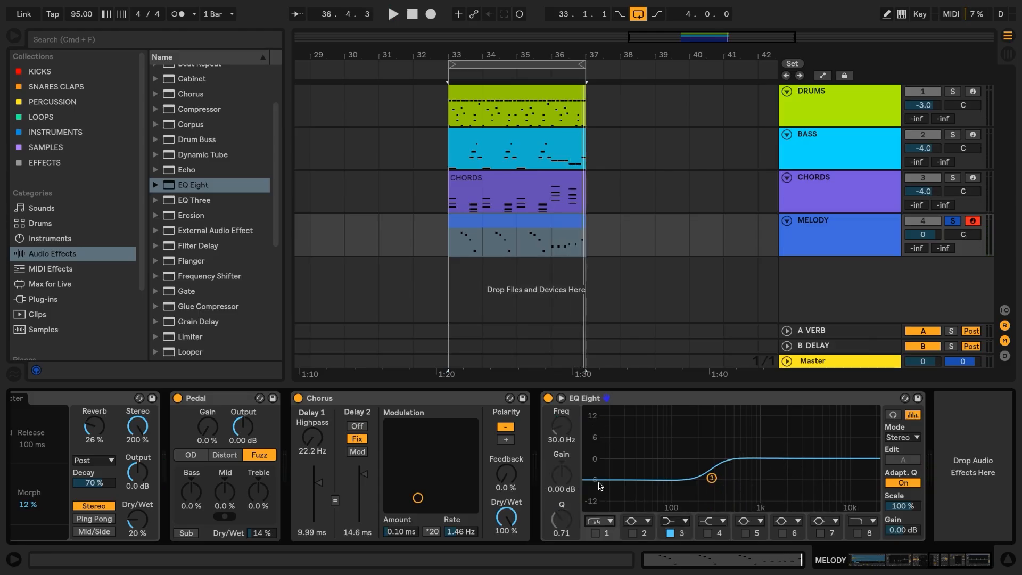
left_click(594, 534)
left_click_drag(628, 471, 661, 468)
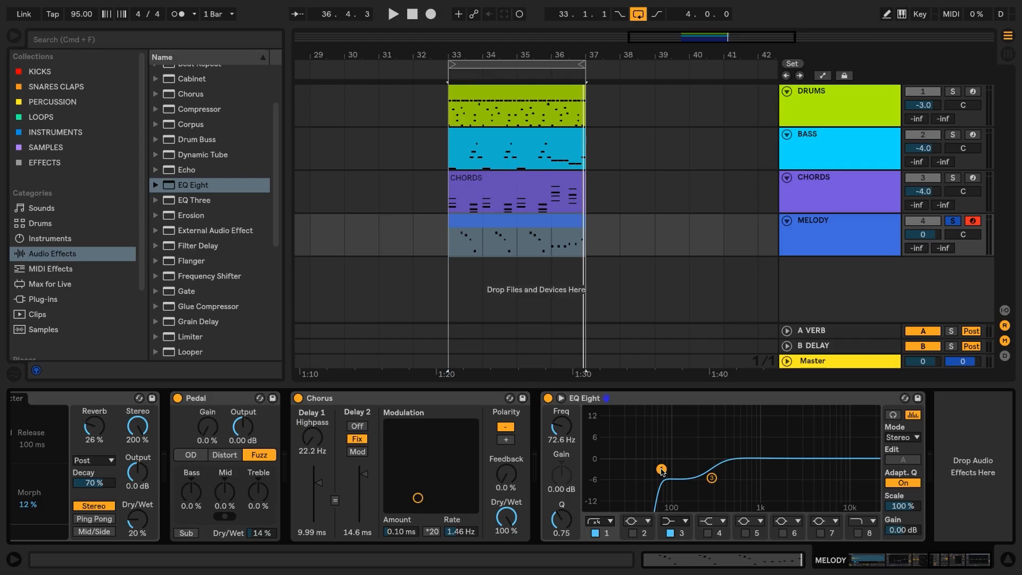
Step: Group Pedal, Chorus and the second EQ Eight into an Audio Effect Rack and toggle the rack off and on
left_click(654, 403)
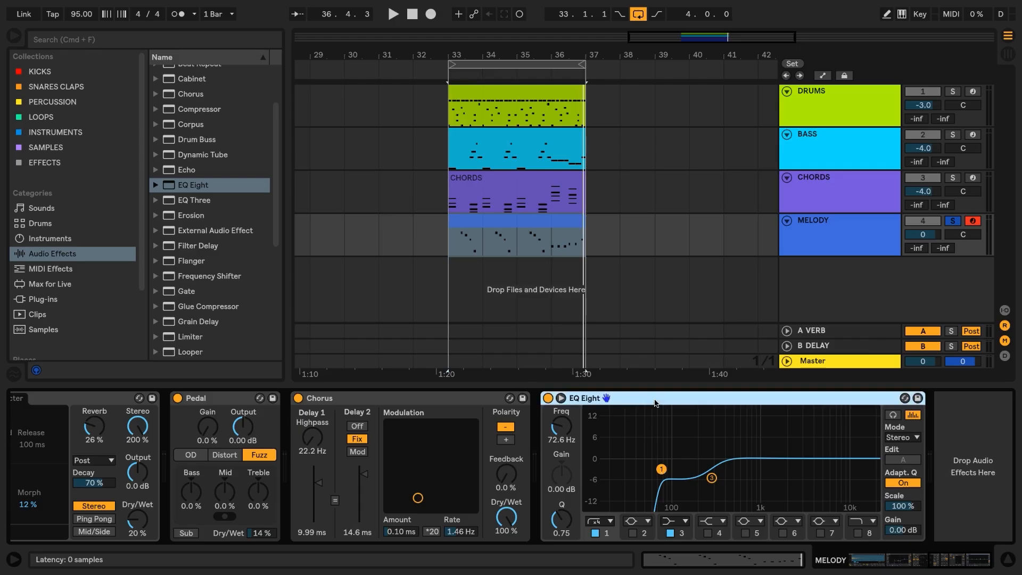
left_click(196, 401, "shift")
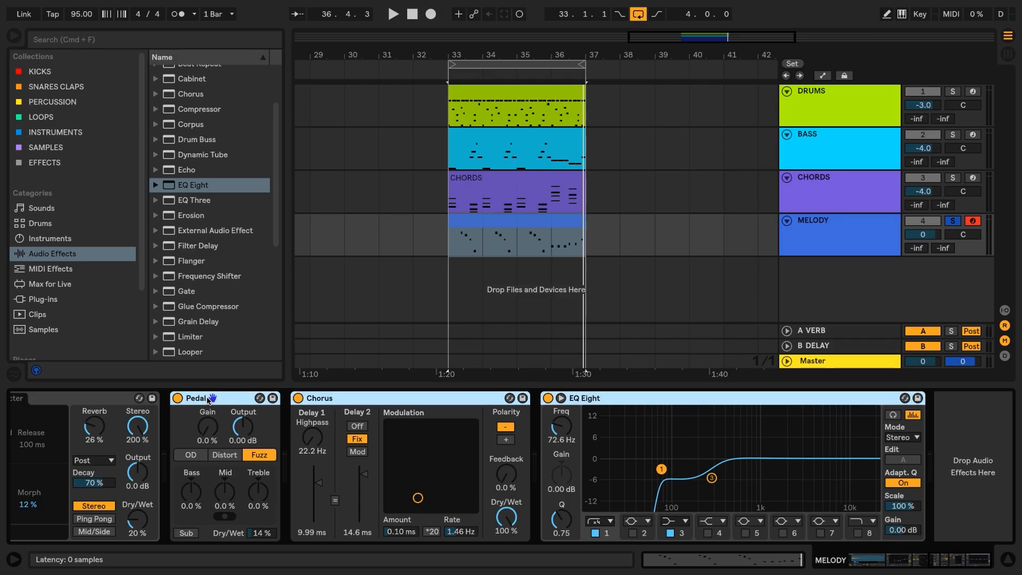
key("super+g")
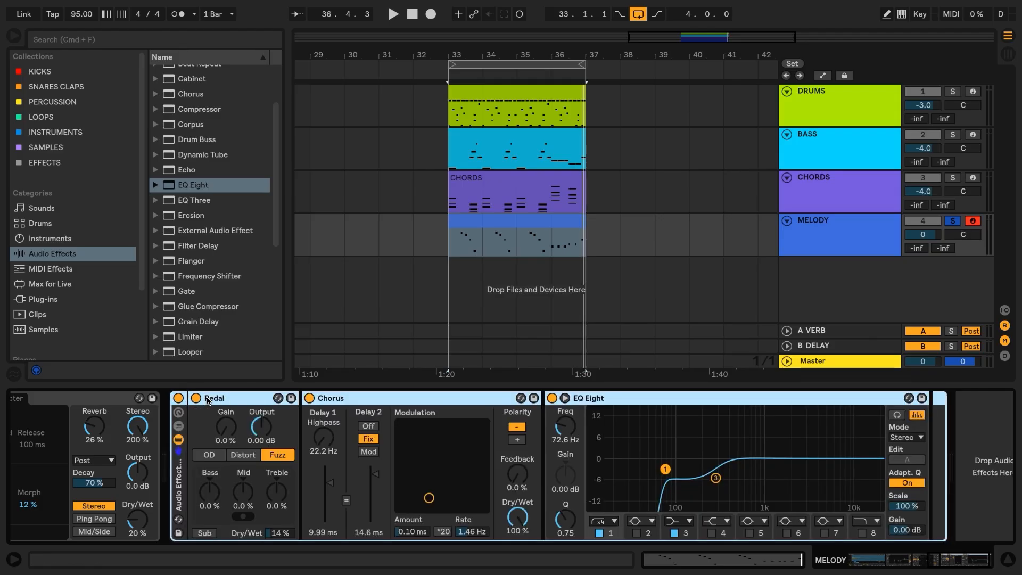
left_click(179, 398)
left_click(179, 398)
Step: Unsolo the MELODY track and compare the full mix with the effect rack bypassed and active, leaving the rack on
left_click(953, 221)
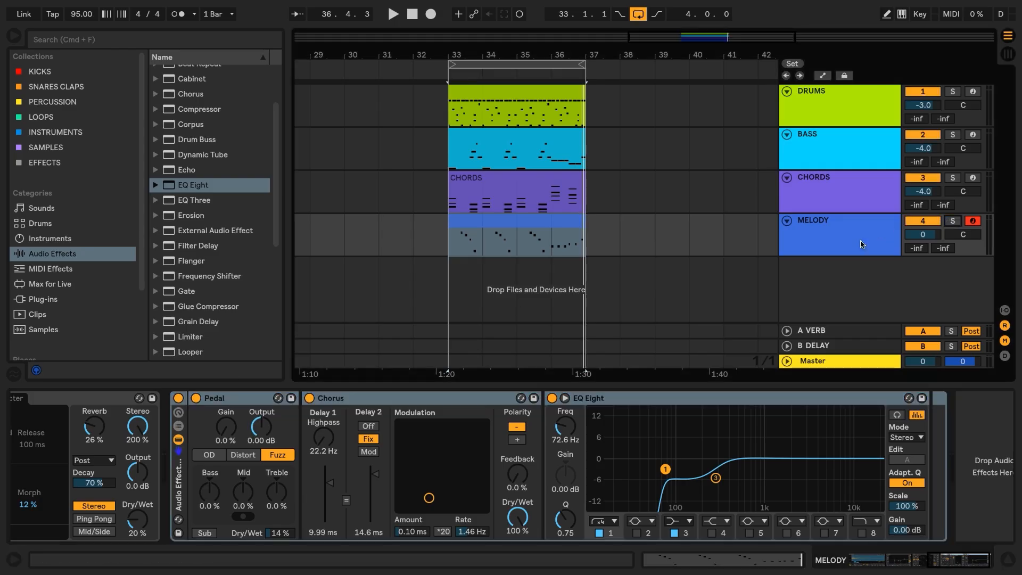
key("space")
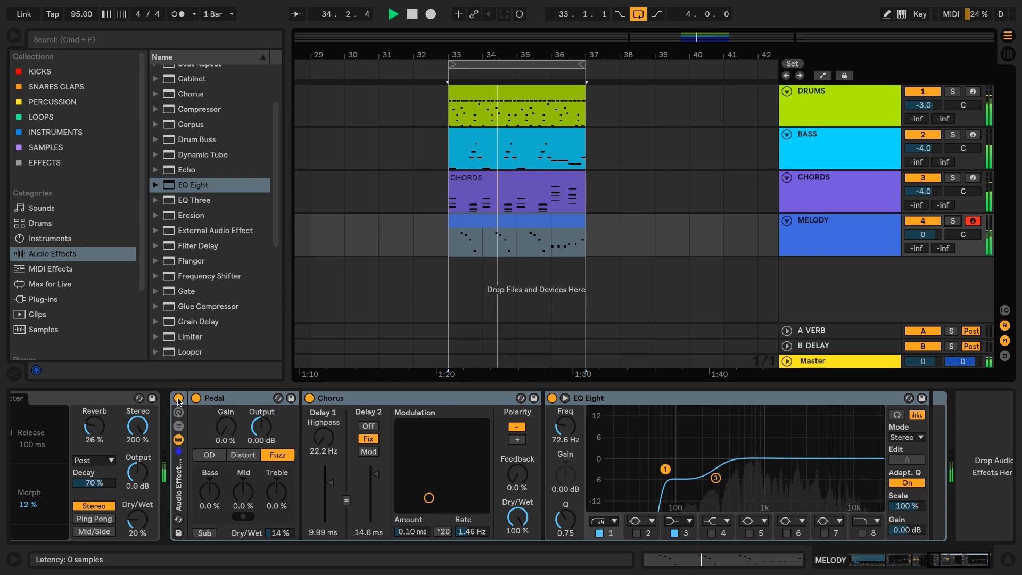
left_click(178, 399)
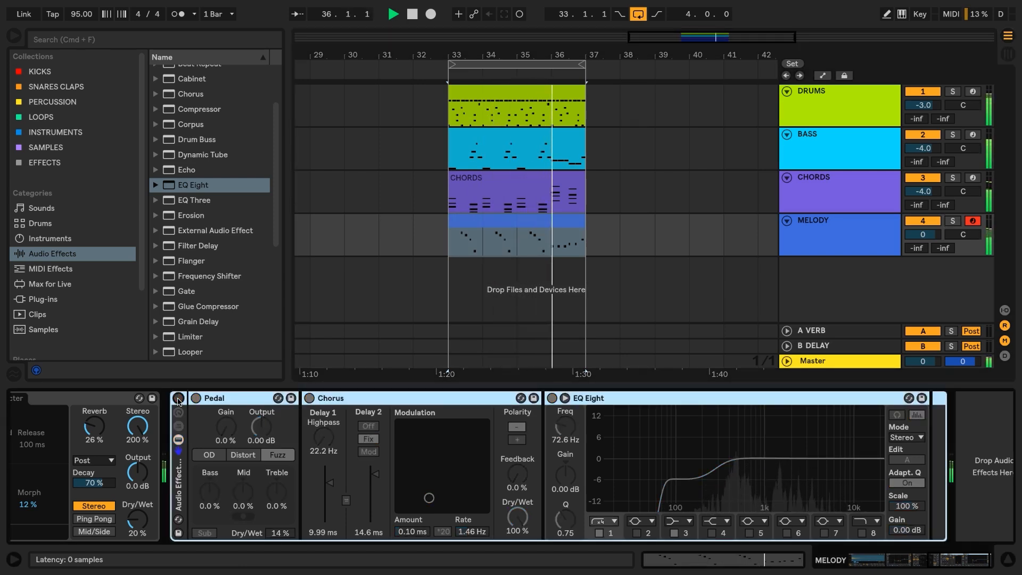
left_click(178, 399)
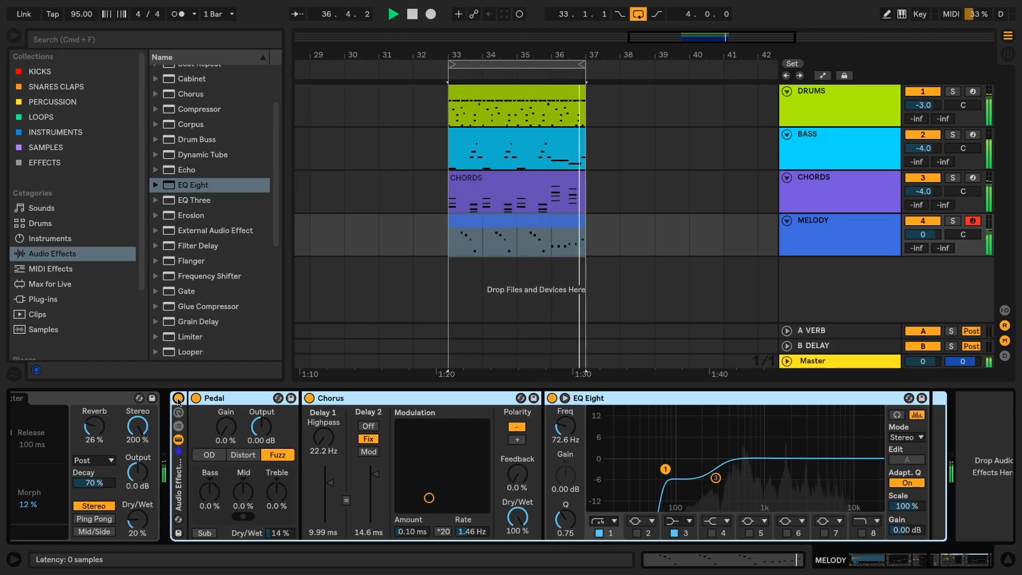
key("space")
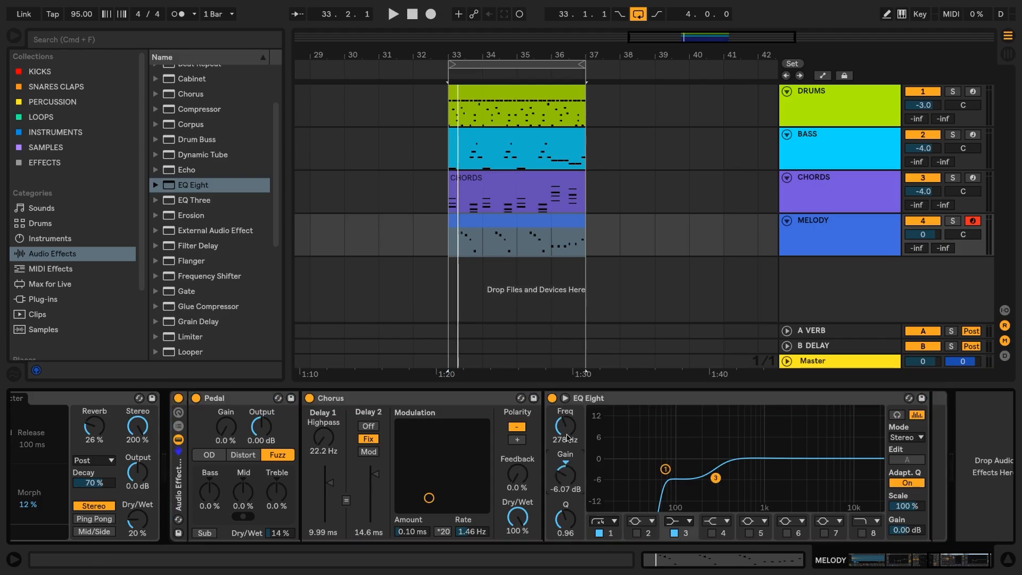
Step: Raise the low shelf frequency of band 3 in the rack's EQ Eight to 390 Hz while playing the full mix
left_click_drag(566, 438, 567, 429)
key("space")
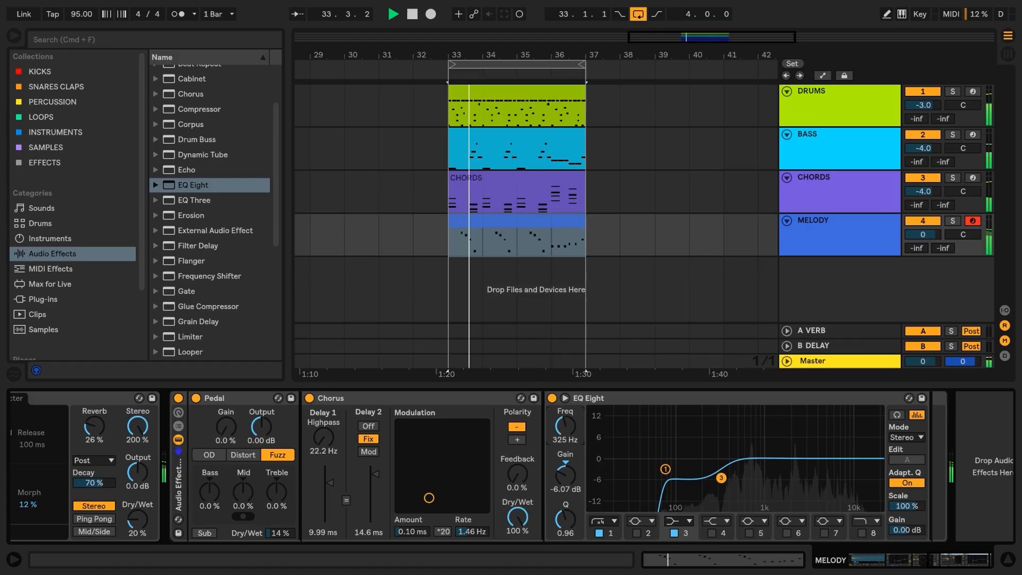
left_click_drag(567, 429, 564, 435)
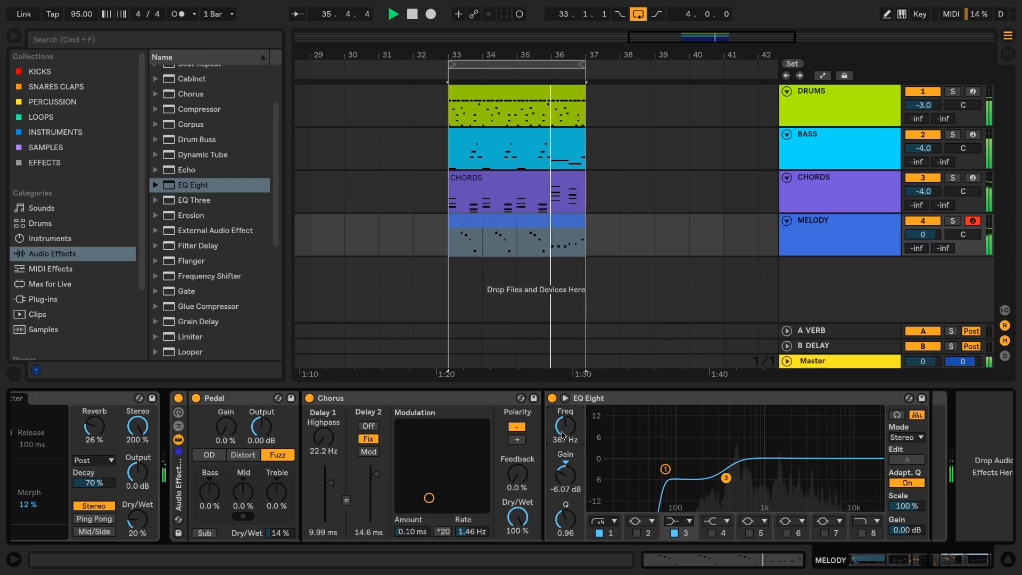
left_click_drag(563, 436, 564, 434)
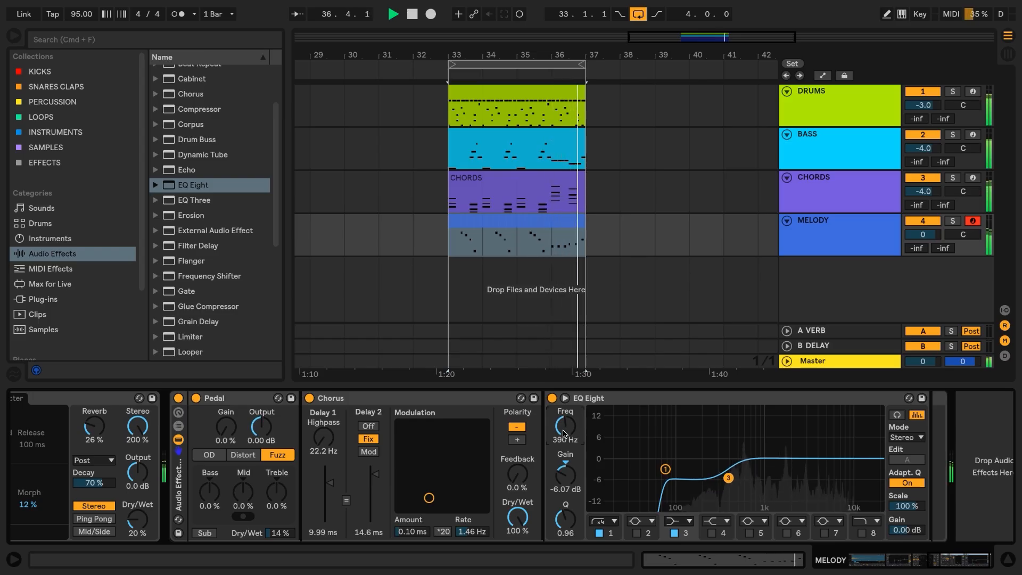
key("space")
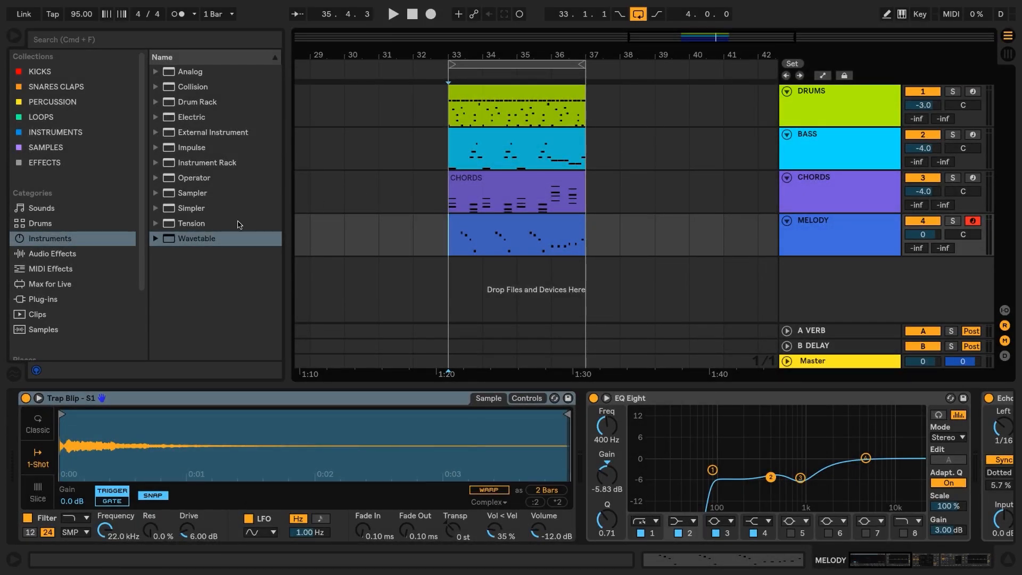
Step: Add a Wavetable instrument on a new track named SYNTH ARP and mute the MELODY track
left_click_drag(207, 239, 476, 284)
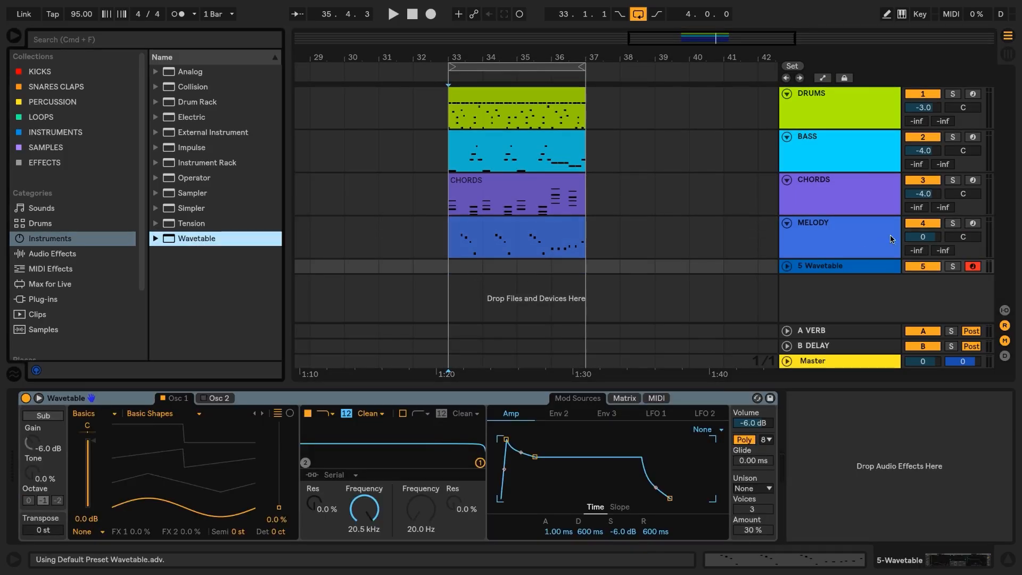
left_click(824, 268)
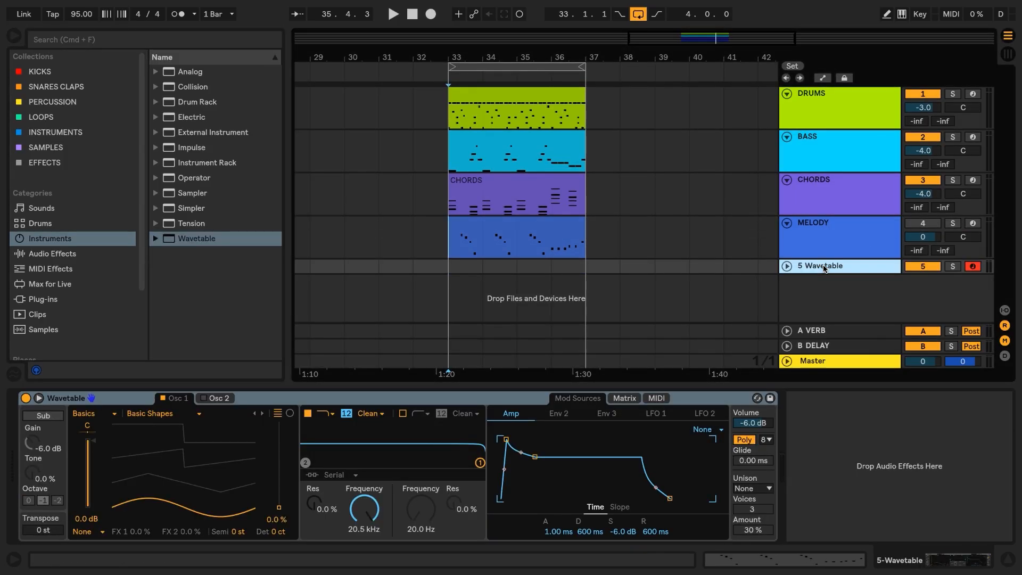
key("super+r")
type("SYNTH")
key("Return")
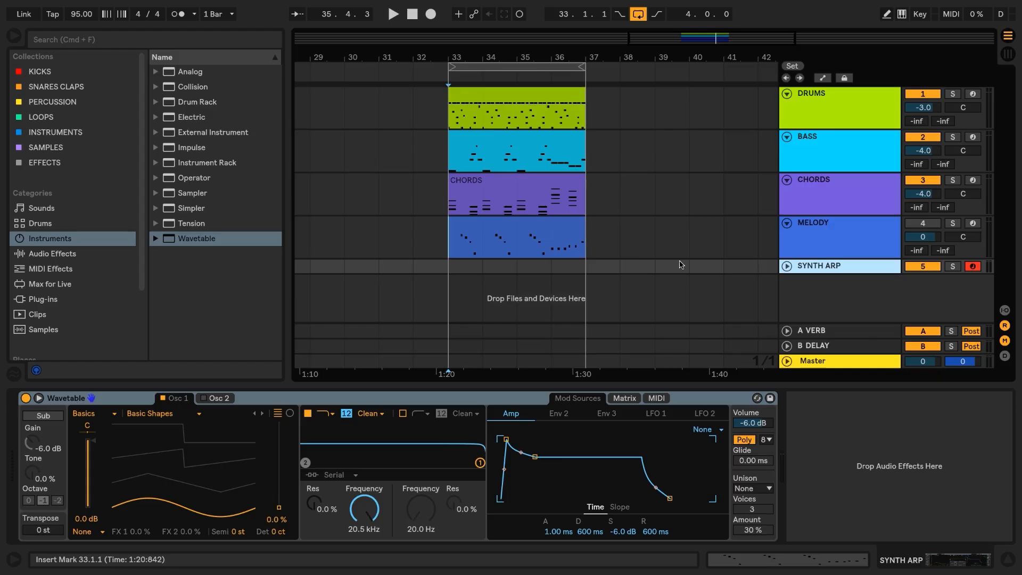
Step: Insert an empty four-bar MIDI clip on SYNTH ARP from bar 33 to 37 and solo the track
left_click_drag(455, 270, 572, 274)
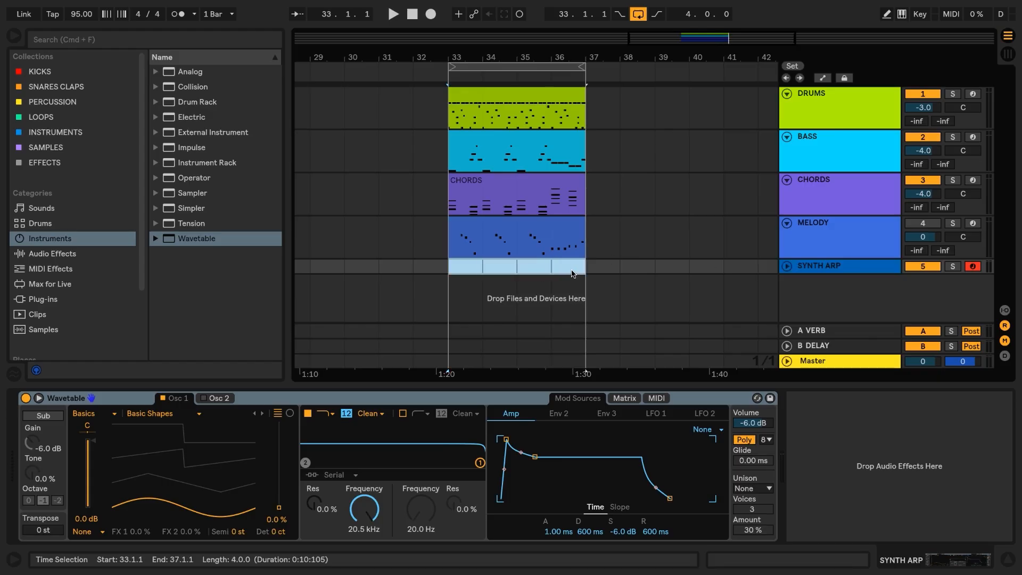
key("super+shift+m")
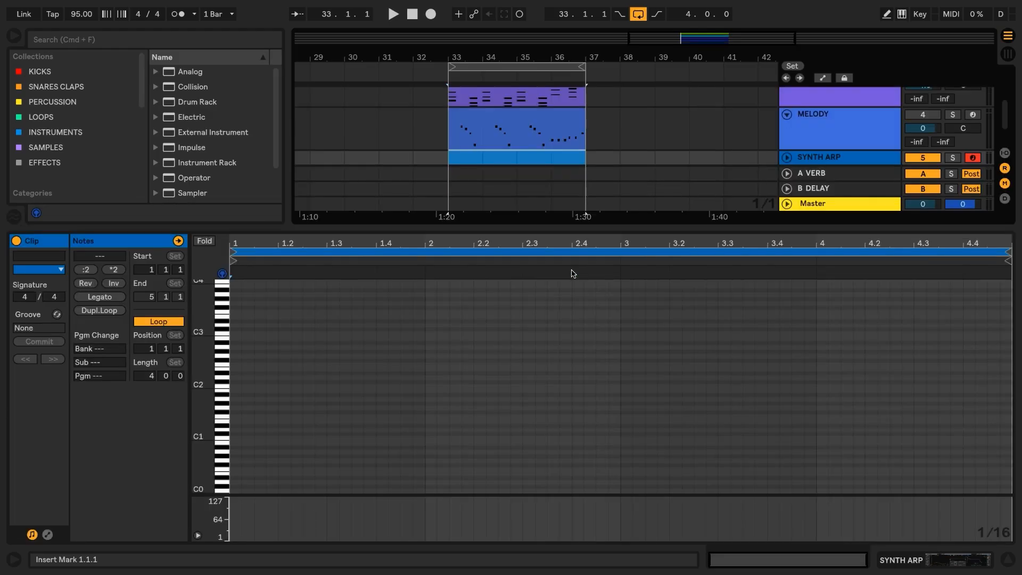
left_click(958, 158)
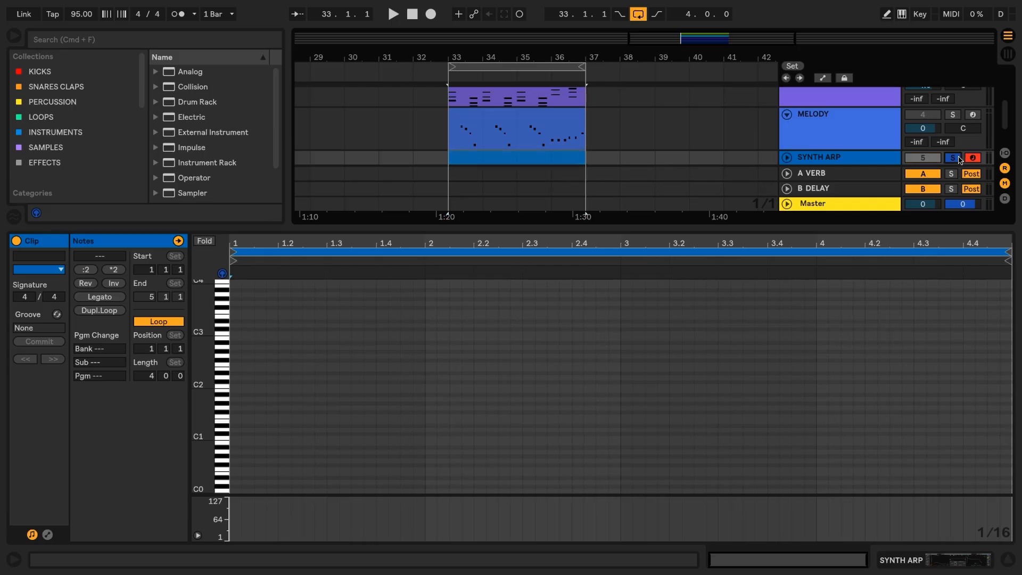
Step: Draw sixteenth notes E3, G3, B3 and D4 stacked at the start of the SYNTH ARP clip
left_click_drag(204, 353, 204, 424)
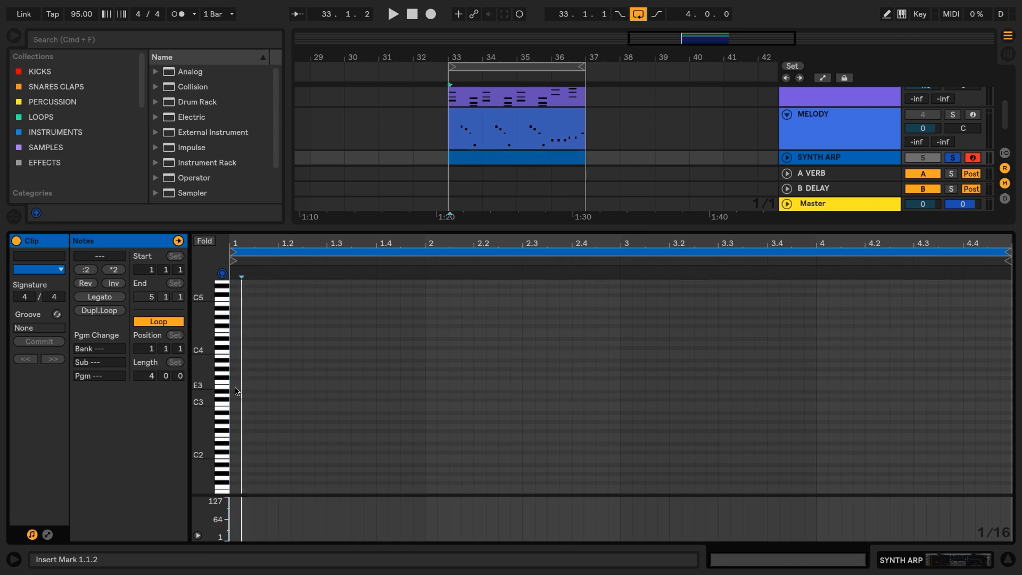
double_click(235, 387)
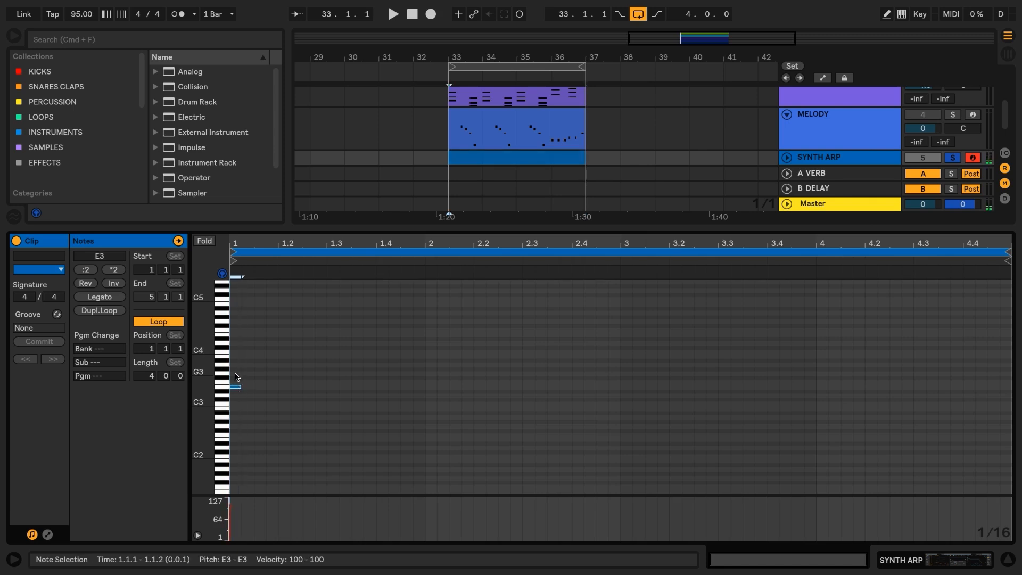
double_click(236, 374)
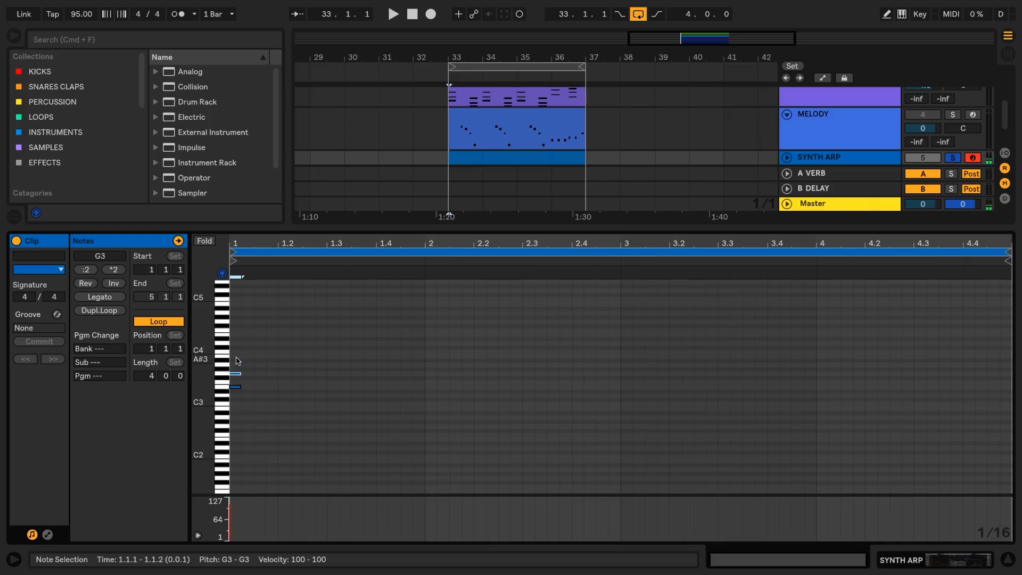
double_click(237, 357)
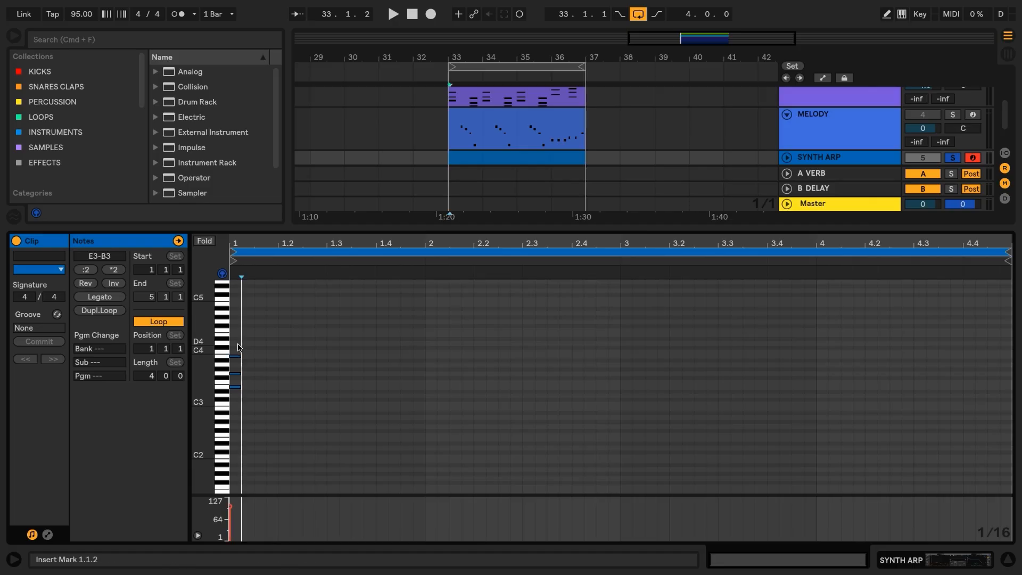
double_click(238, 347)
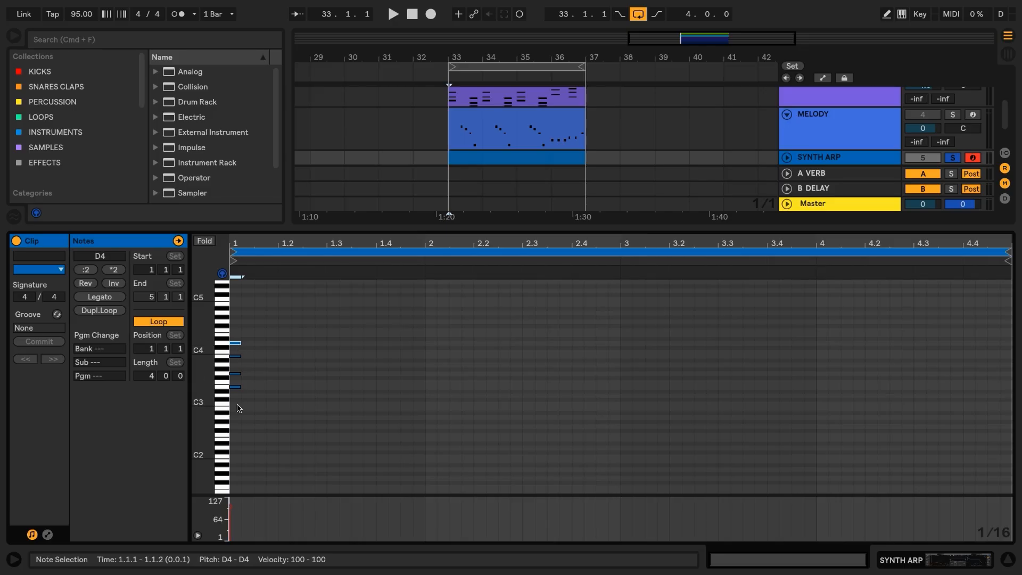
Step: Extend all four chord notes to the full clip length with Legato and play the clip
left_click_drag(238, 408, 242, 328)
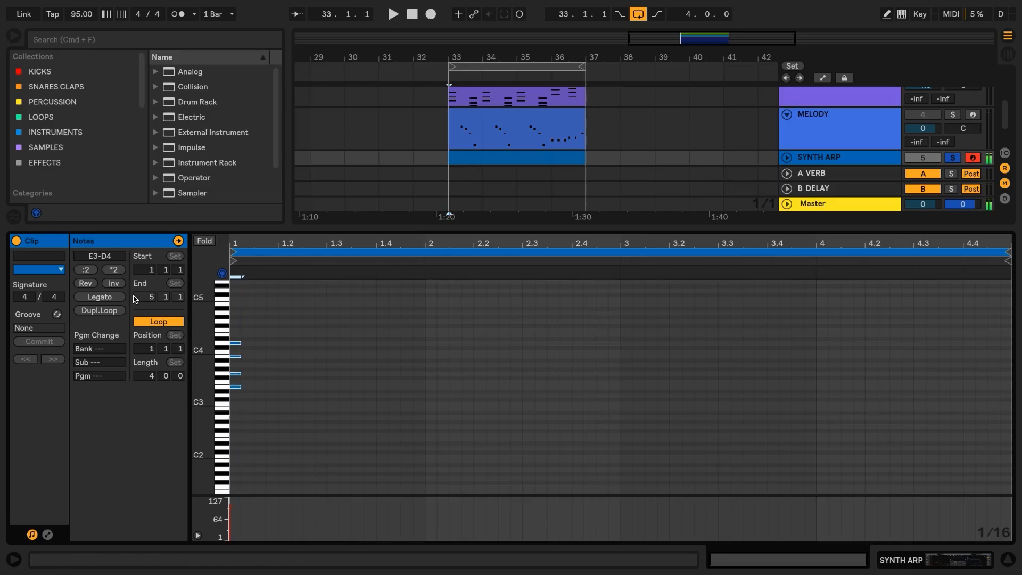
left_click(100, 297)
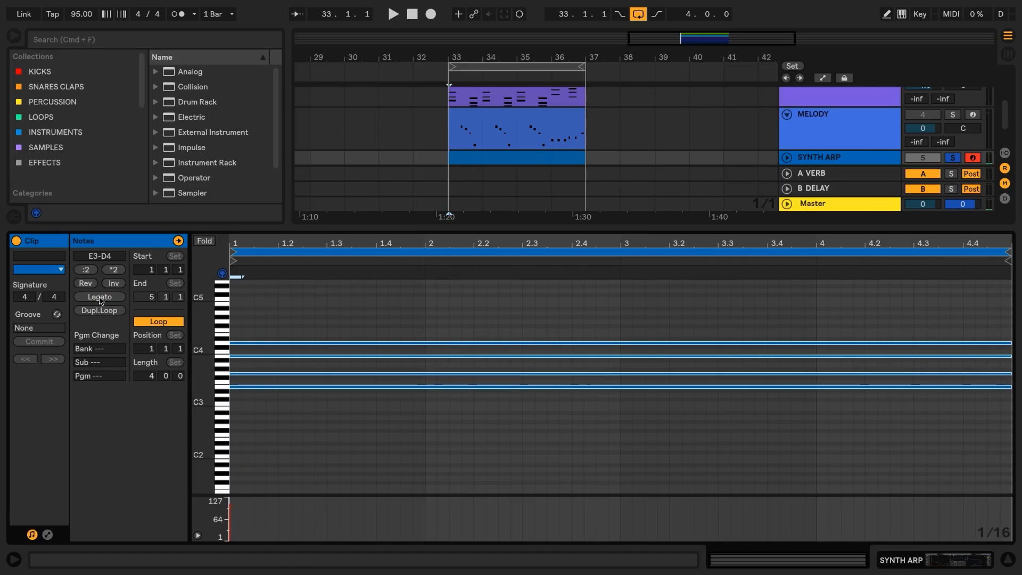
key("space")
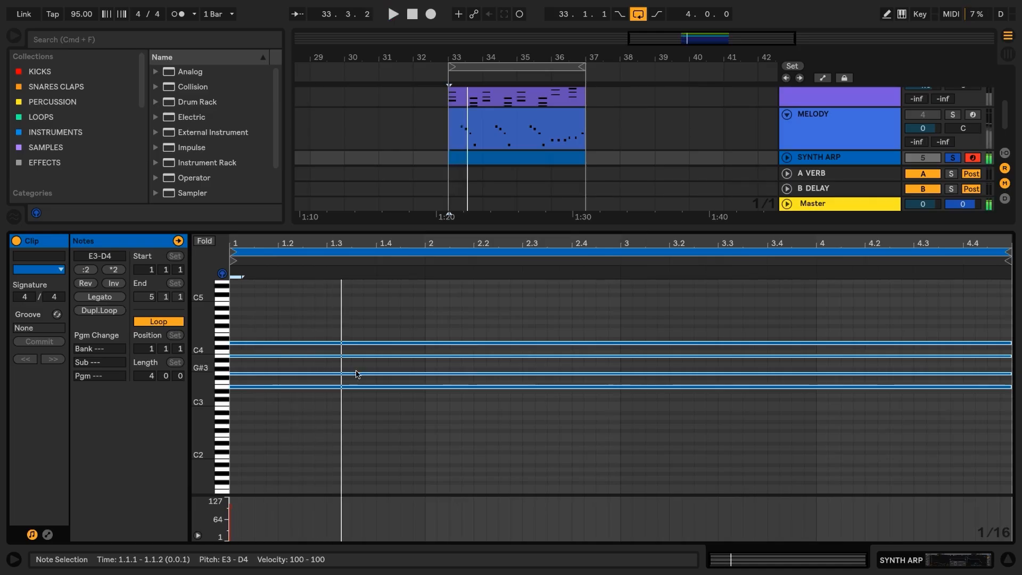
Step: Move the E3 and G3 notes up one octave to E4 and G4
left_click_drag(209, 372, 211, 375)
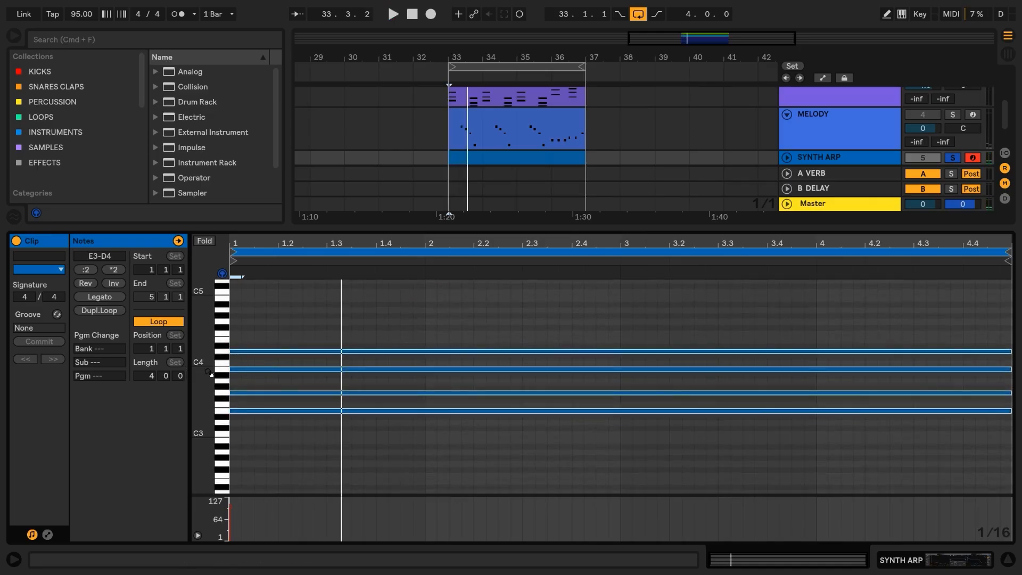
left_click(286, 450)
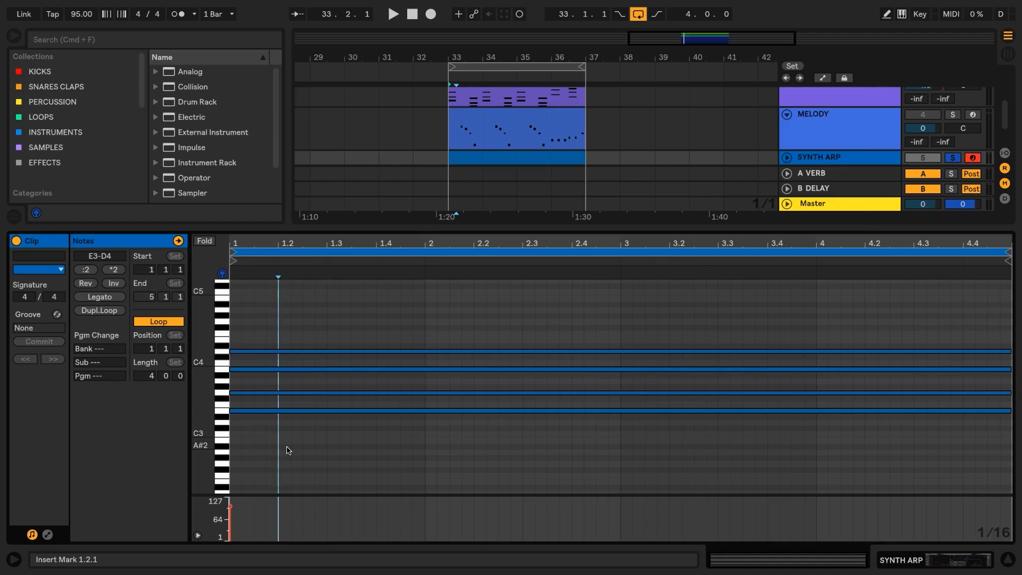
left_click(291, 411)
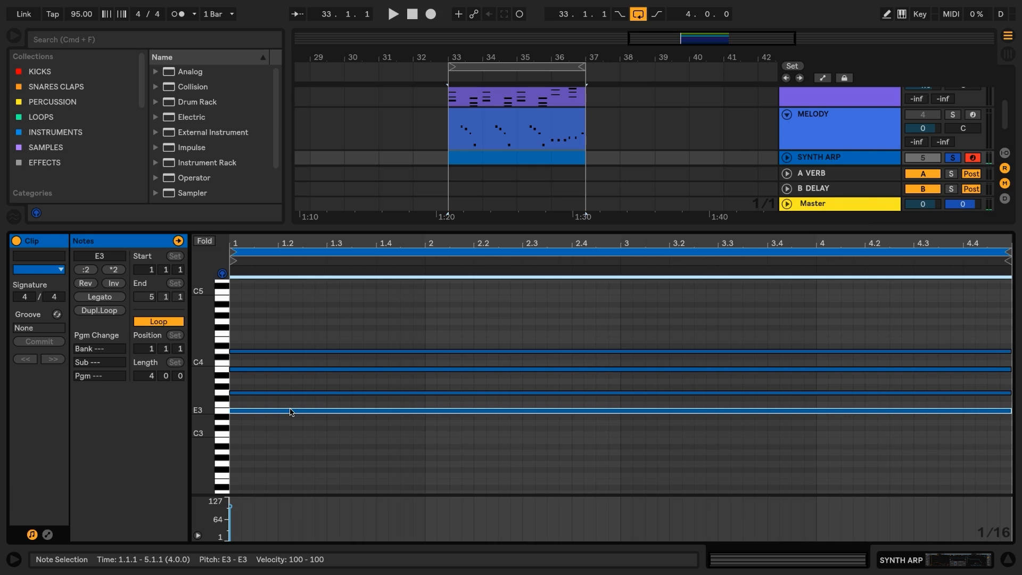
key("shift+Up")
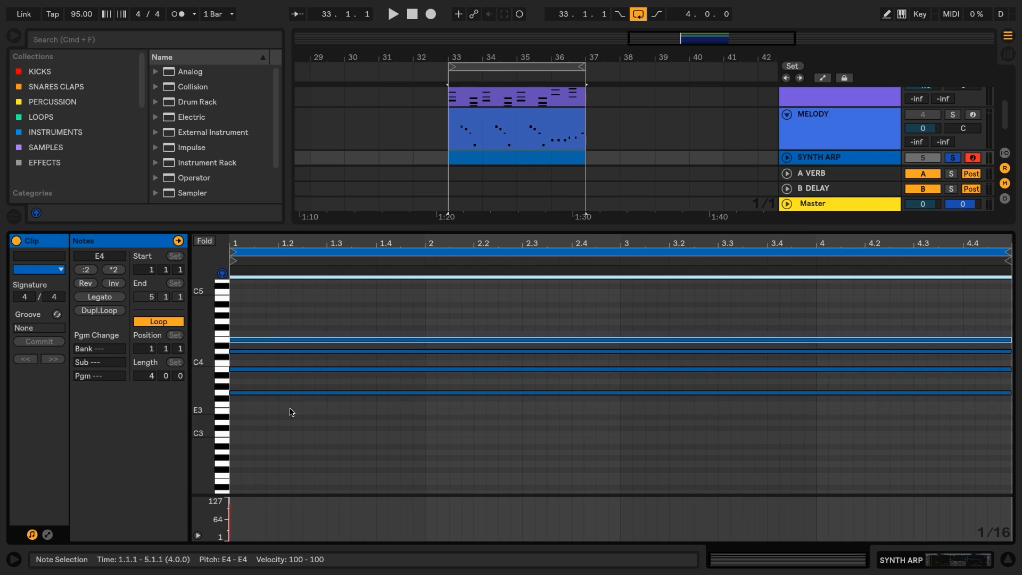
left_click(291, 411)
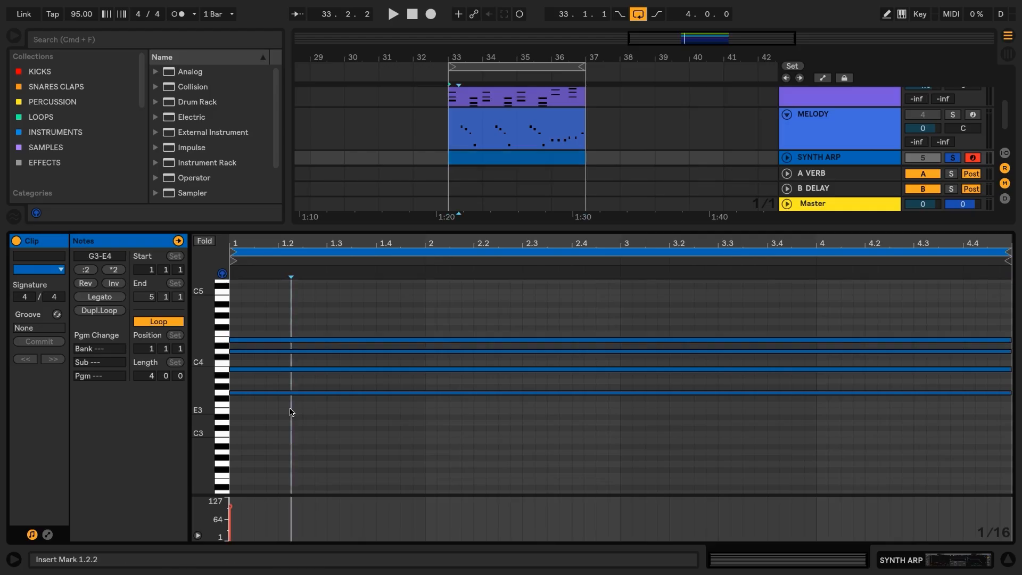
left_click(291, 392)
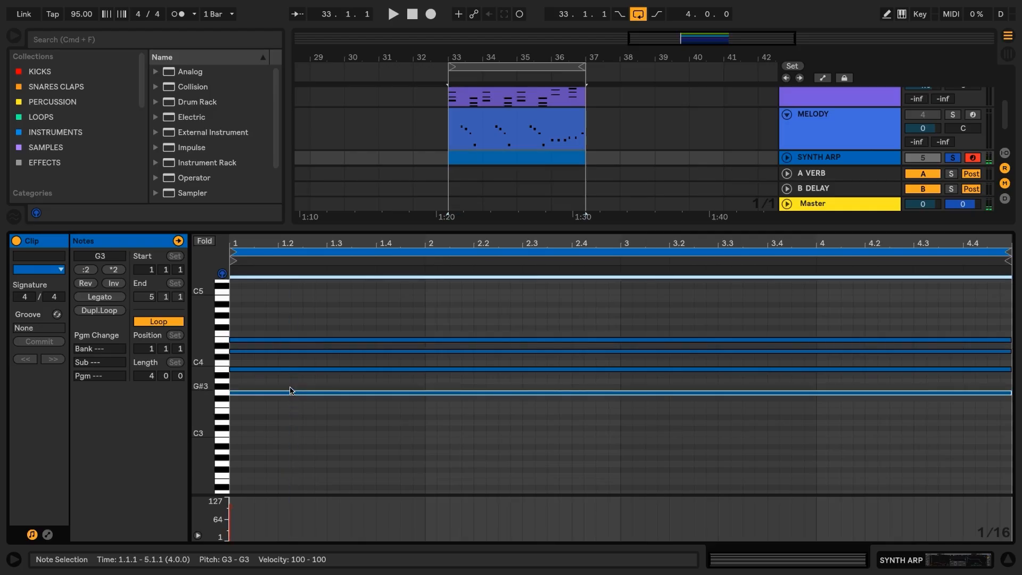
key("shift+Up")
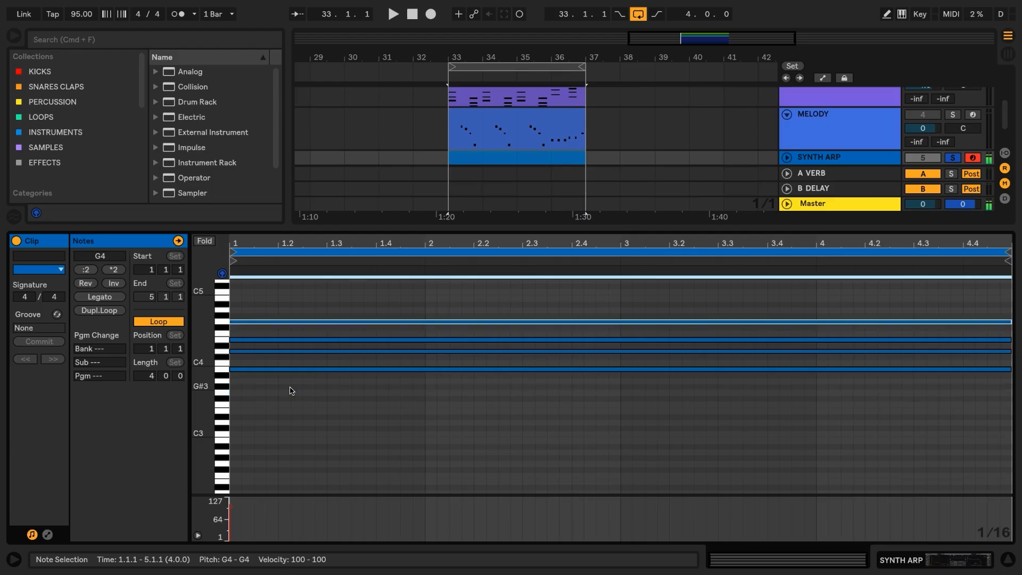
Step: Audition the chord notes B3, D4, E4 and G4 one by one, and play the whole chord
left_click_drag(209, 351, 230, 388)
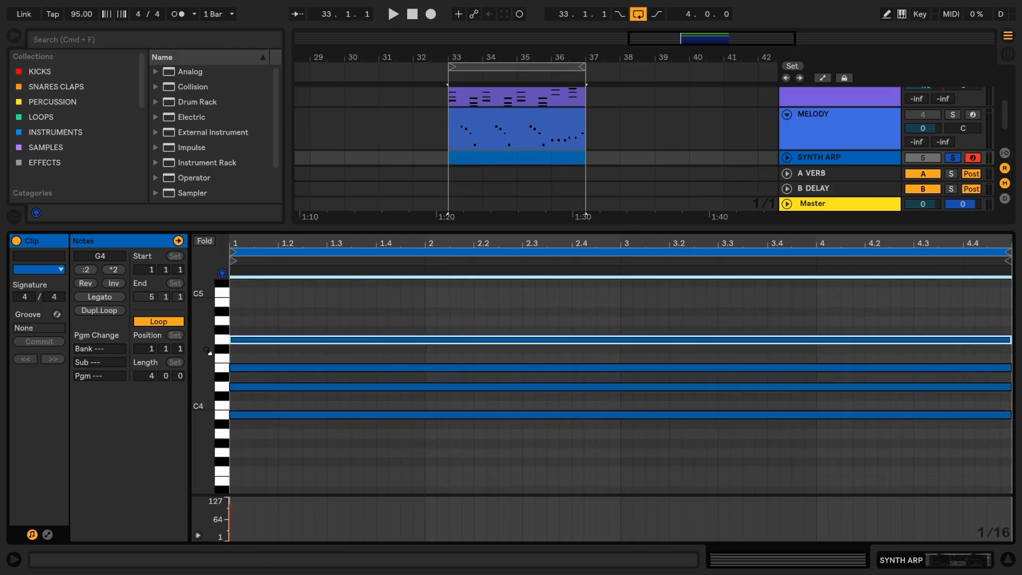
left_click(222, 414)
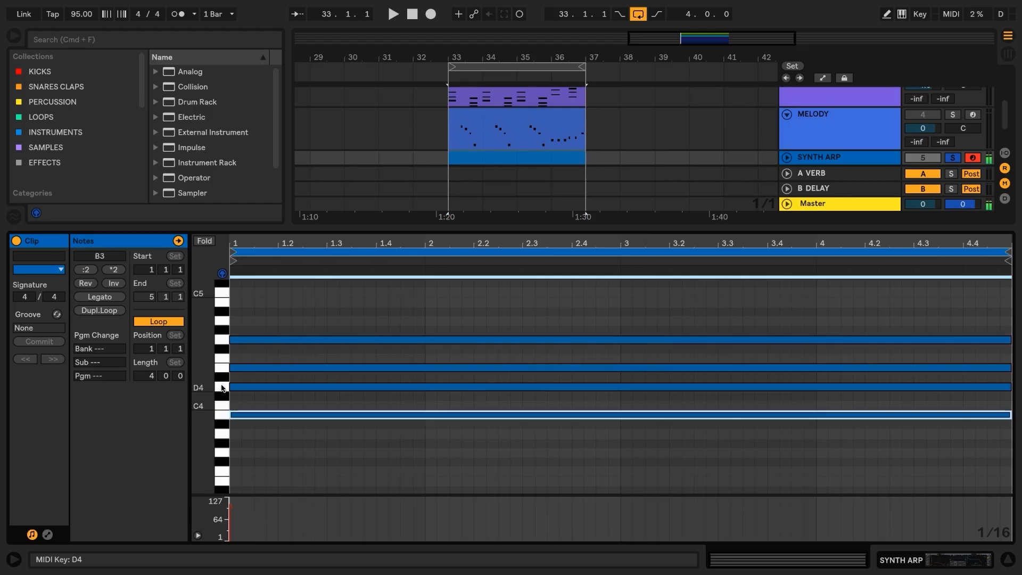
left_click(222, 387)
left_click(222, 369)
left_click(223, 343)
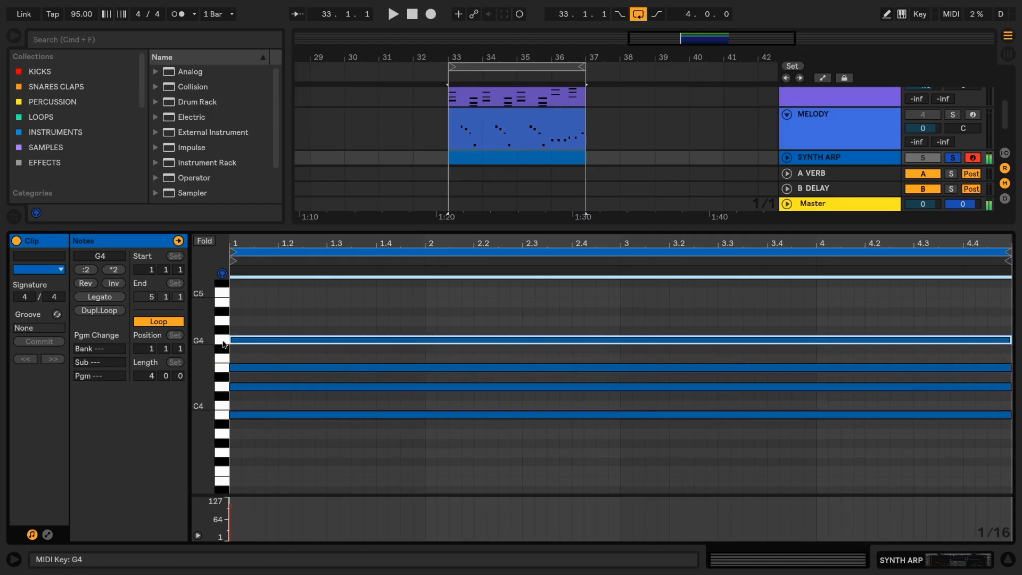
key("space")
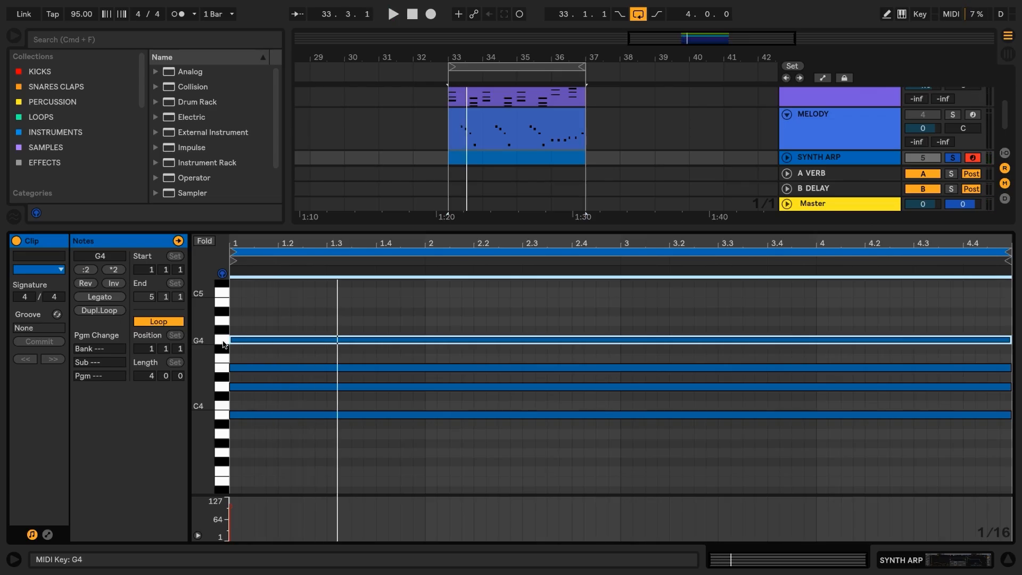
Step: Add an Arpeggiator in front of Wavetable on SYNTH ARP and unsolo the track during playback to hear the full mix
key("shift+Tab")
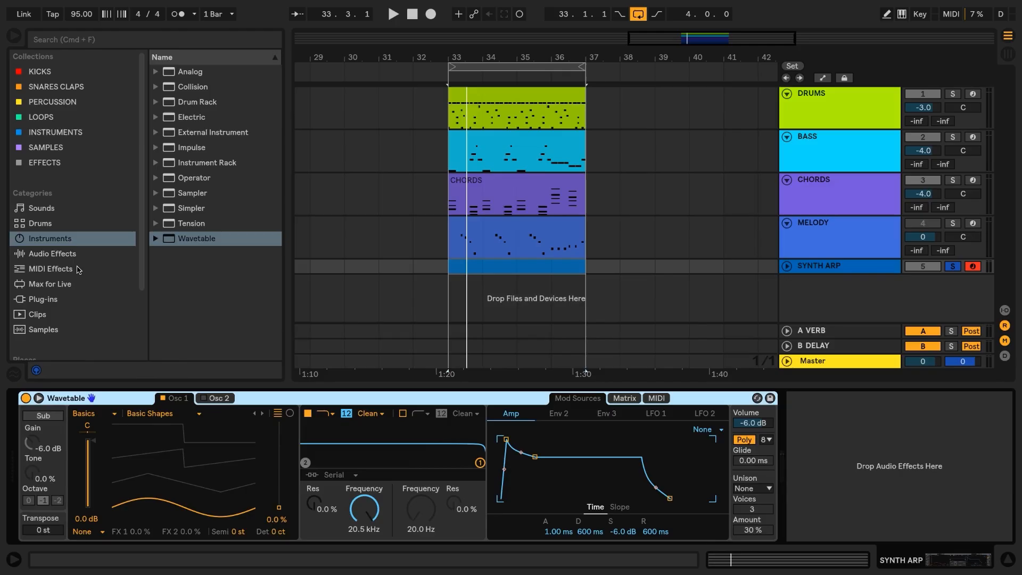
left_click(78, 269)
left_click_drag(205, 76, 24, 410)
key("space")
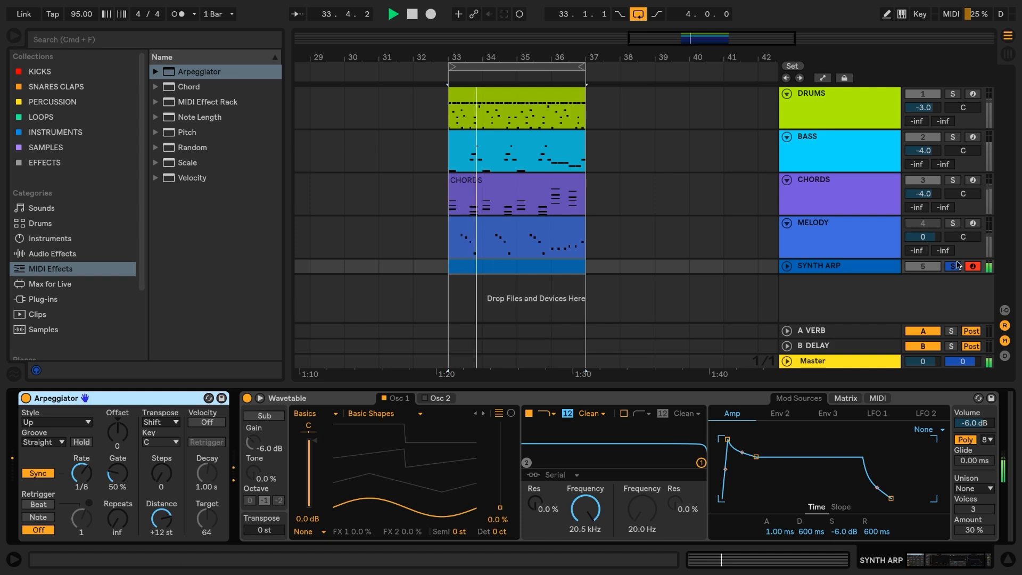
left_click(952, 266)
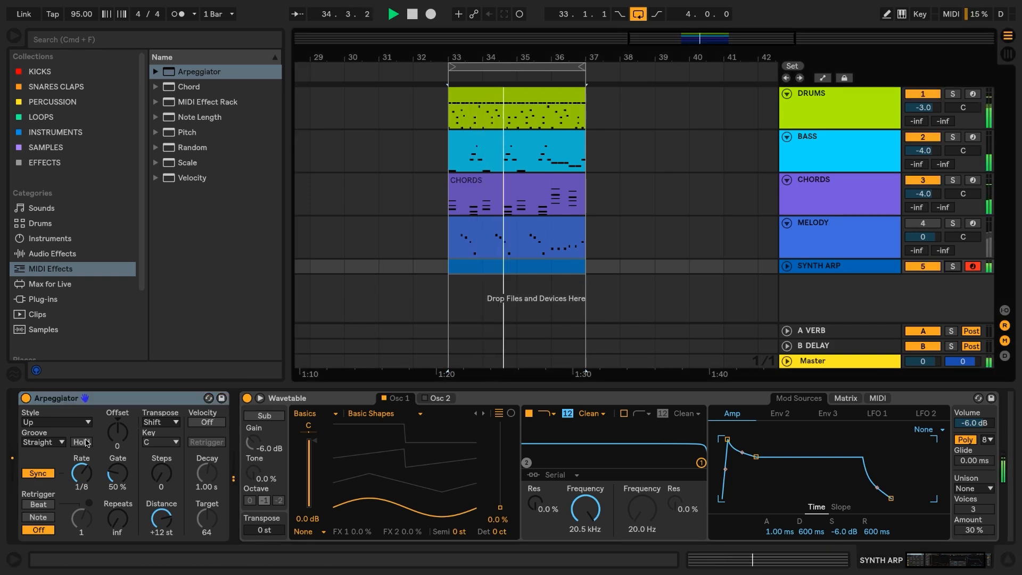
key("space")
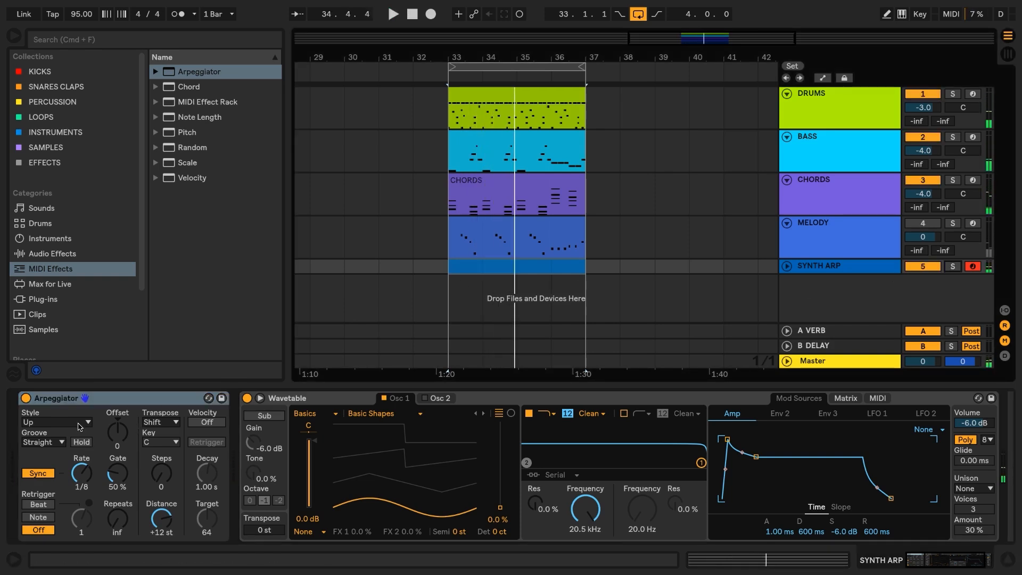
Step: Set the Arpeggiator style to Converge and its rate to 1/32 while playing the mix
left_click(80, 426)
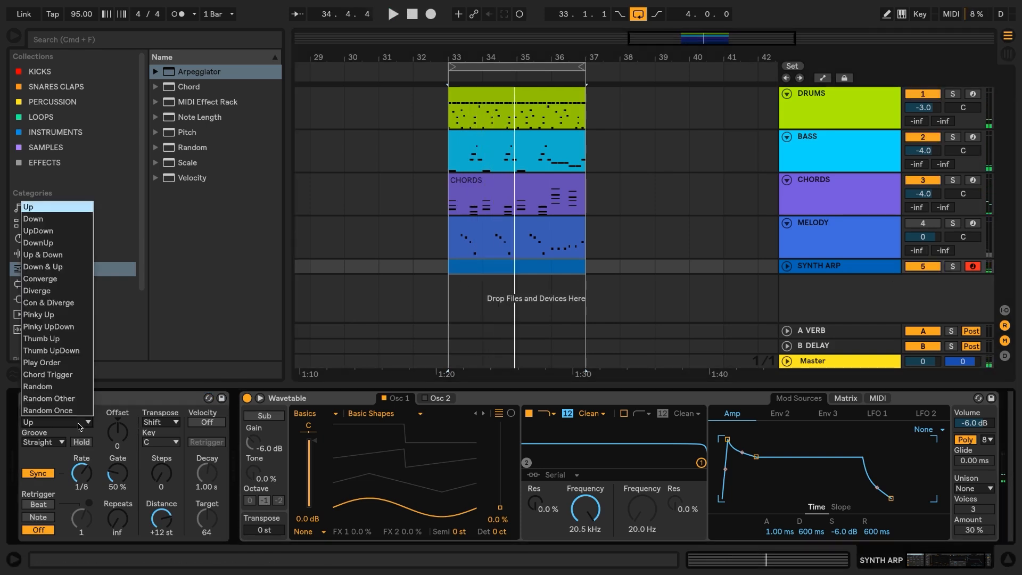
left_click(53, 279)
left_click(85, 469)
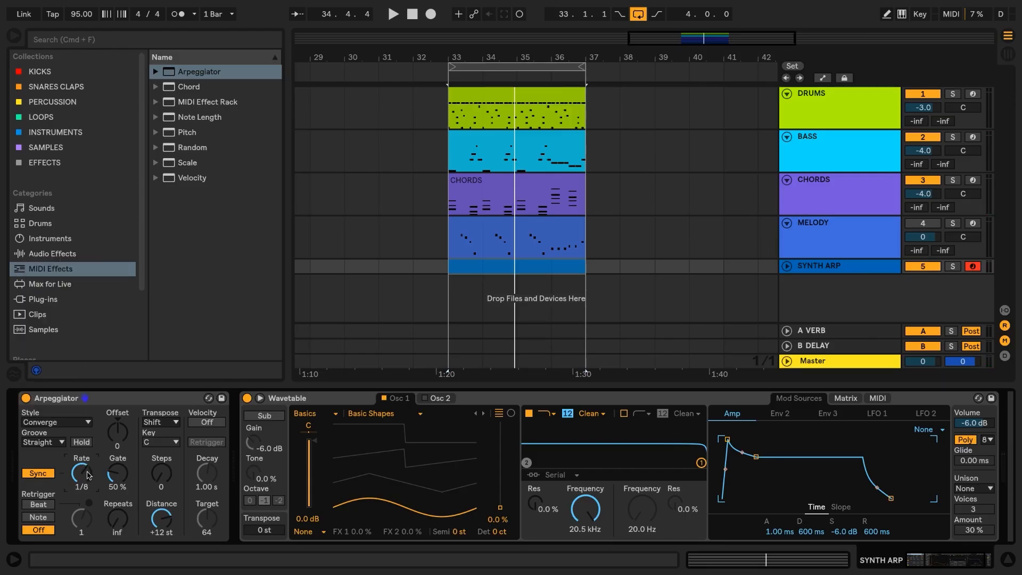
key("space")
left_click_drag(87, 475, 87, 470)
key("space")
key("space")
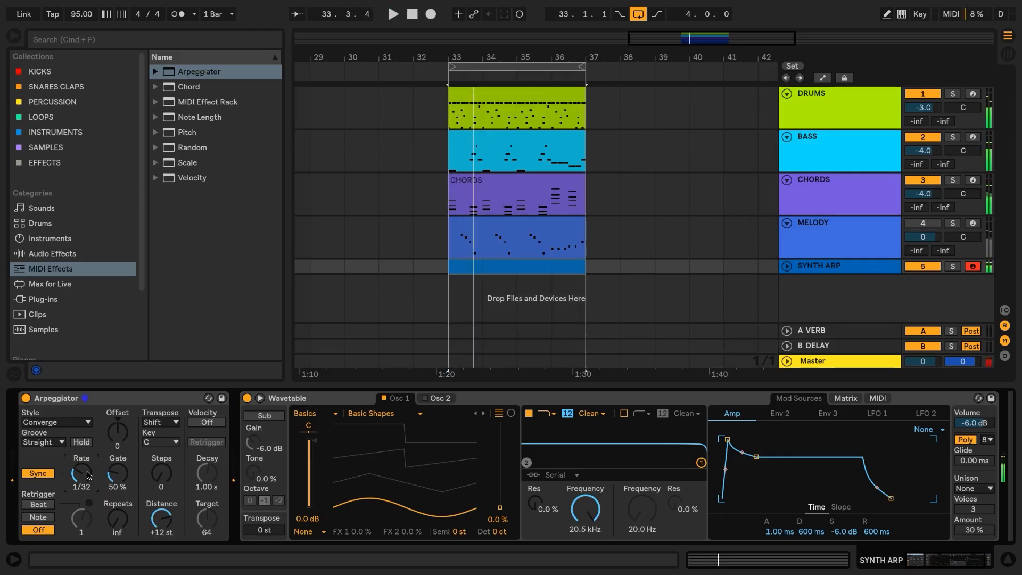
key("space")
key("space")
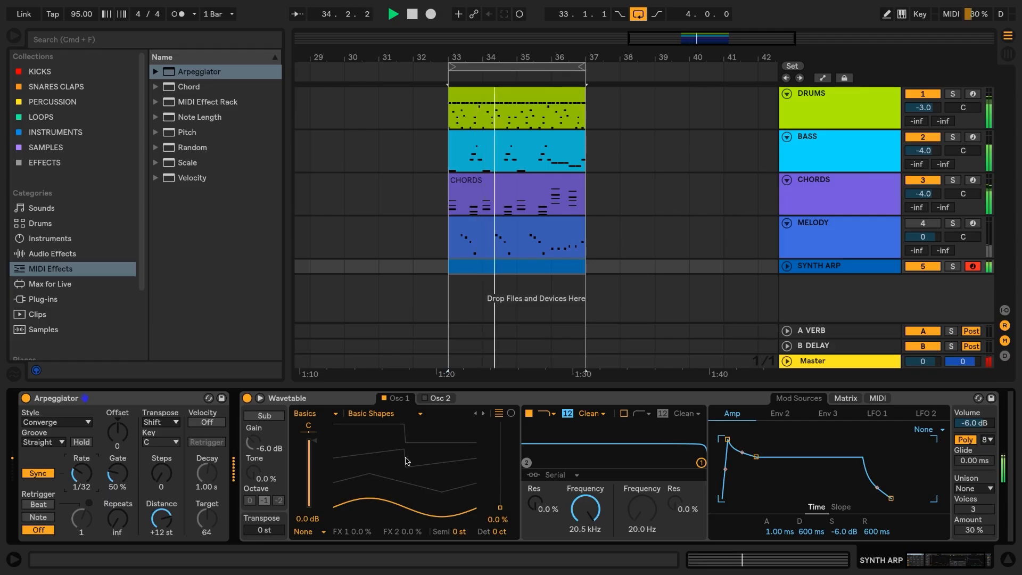
Step: Unfold the SYNTH ARP track, lower its volume to -6.0 dB and play the mix
key("space")
left_click(786, 267)
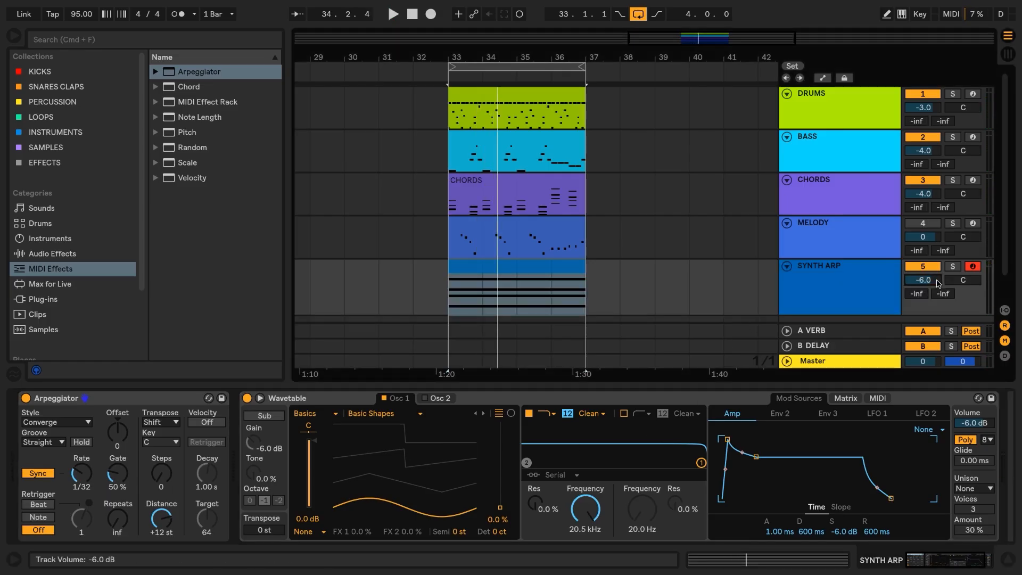
key("space")
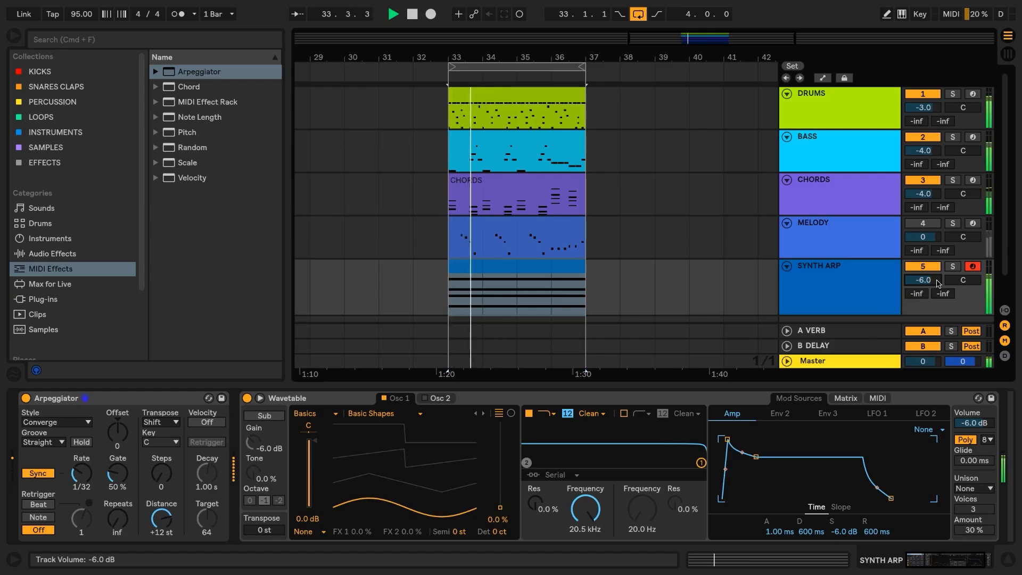
Step: Stop playback, solo SYNTH ARP, and set Wavetable's Osc 1 to Pulse Dual with a wavetable position of 40% while playing
key("space")
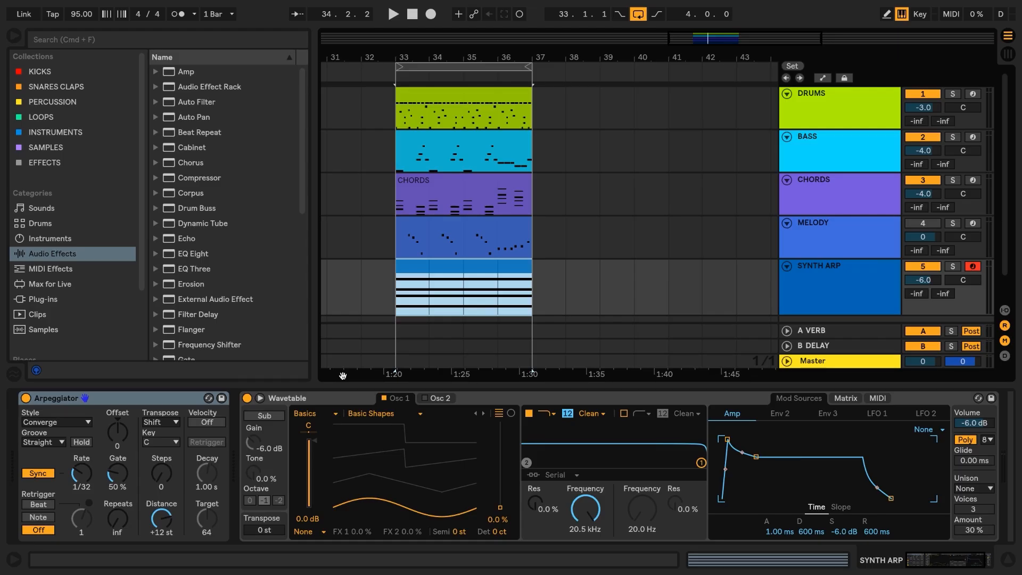
left_click(952, 266)
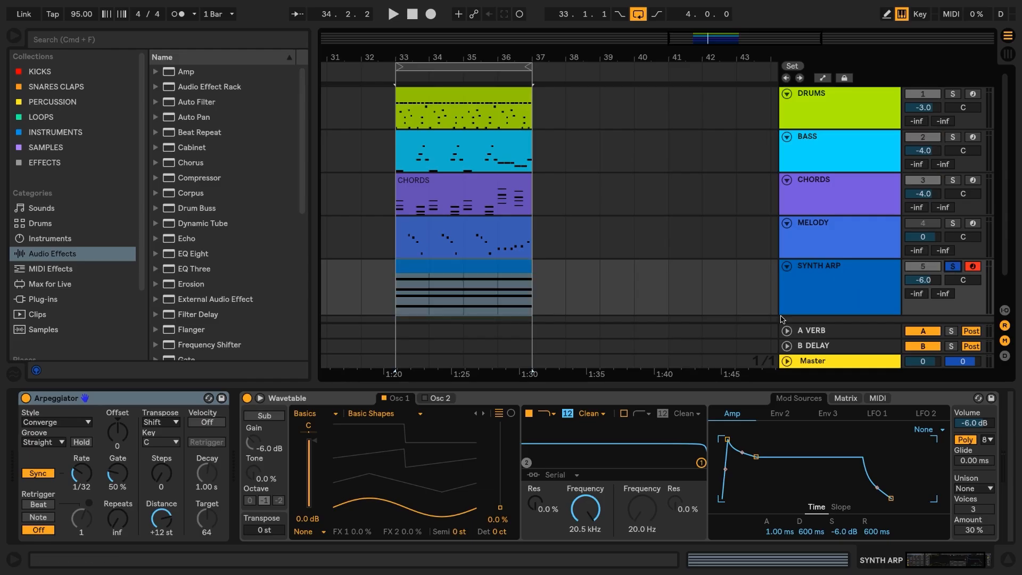
left_click(396, 419)
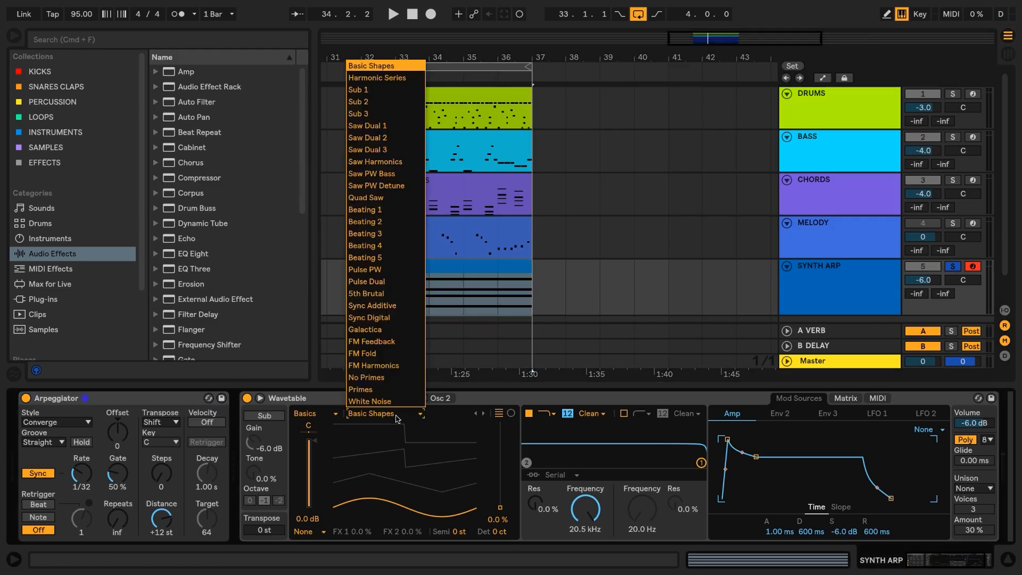
left_click(391, 286)
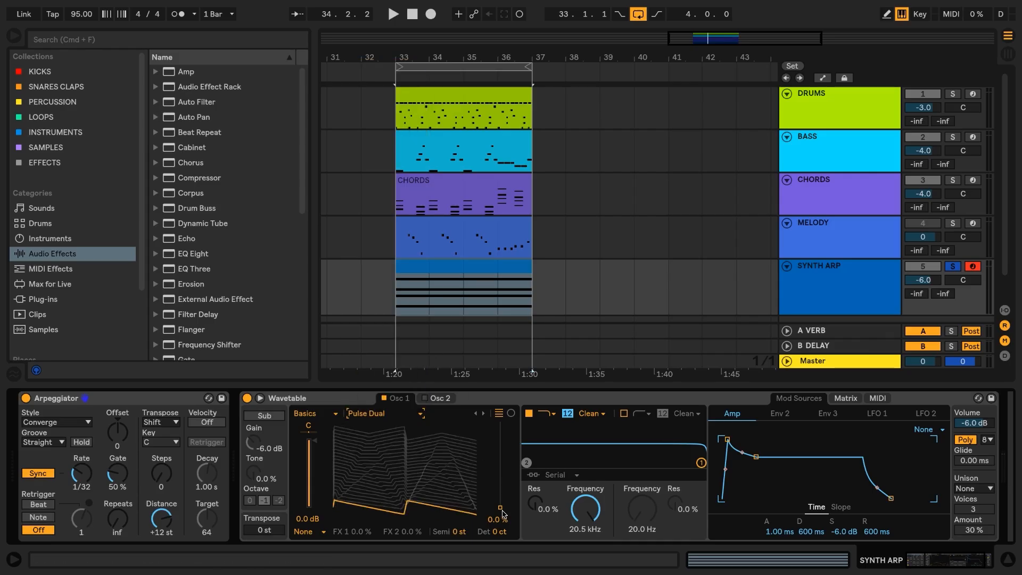
key("space")
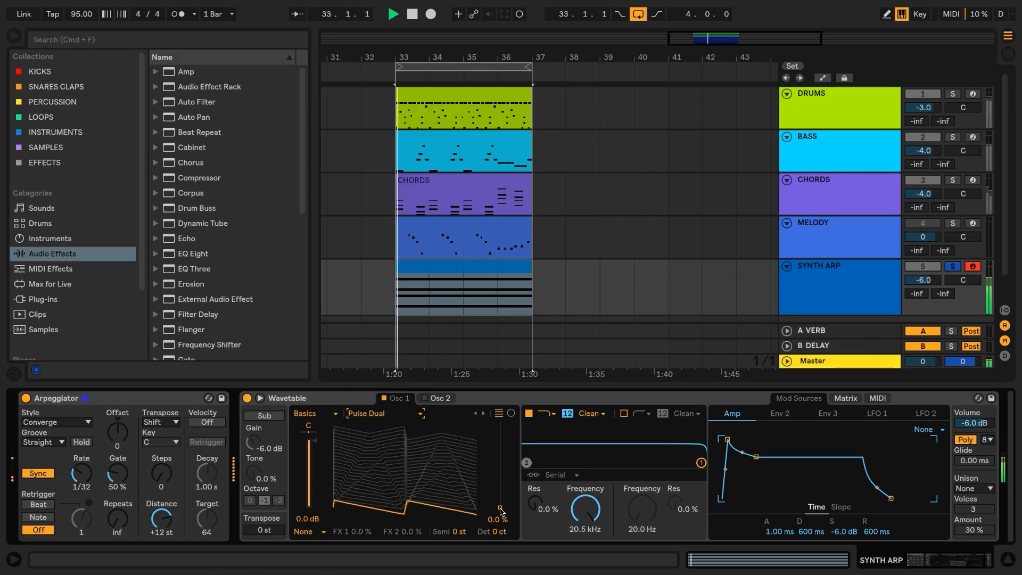
left_click_drag(501, 509, 500, 474)
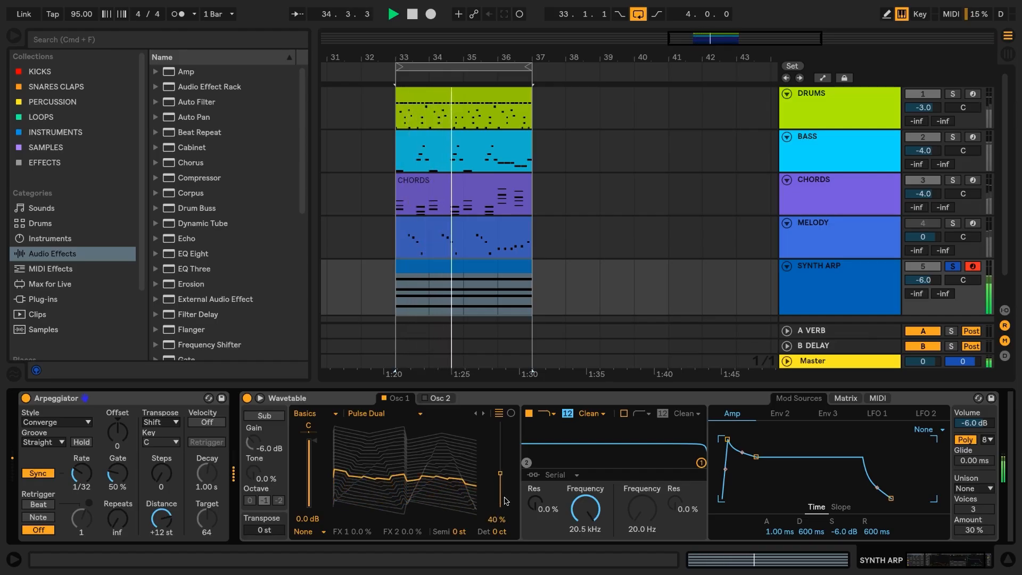
key("space")
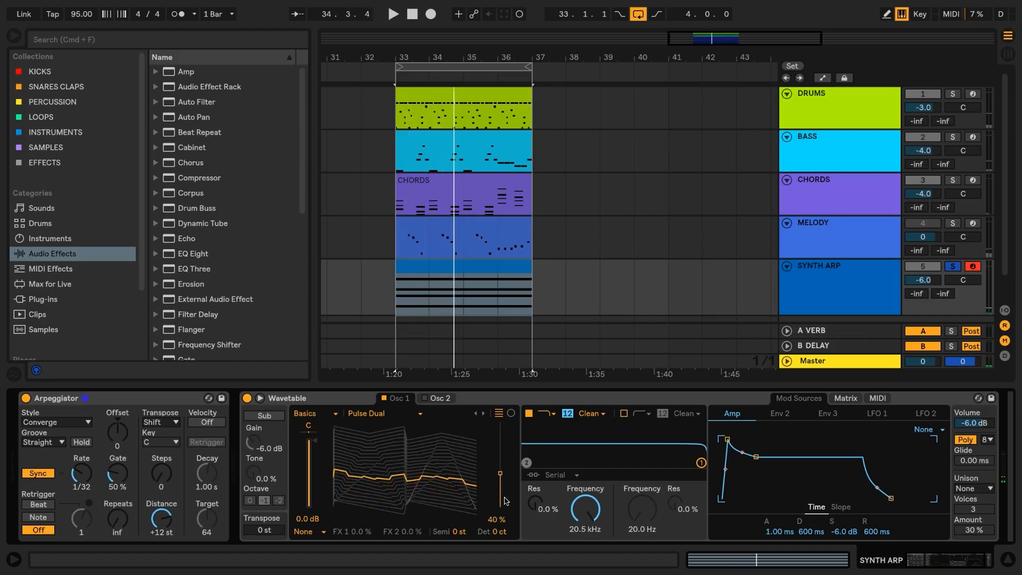
Step: Enable Wavetable's Osc 2 with the FM Feedback table and set its wavetable position to 69% during playback
left_click(443, 399)
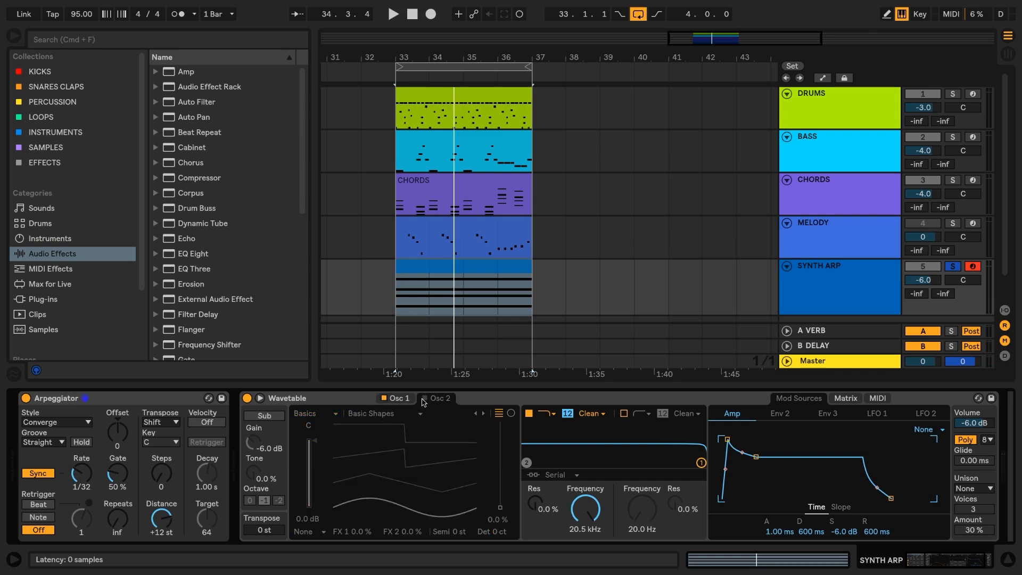
left_click(393, 418)
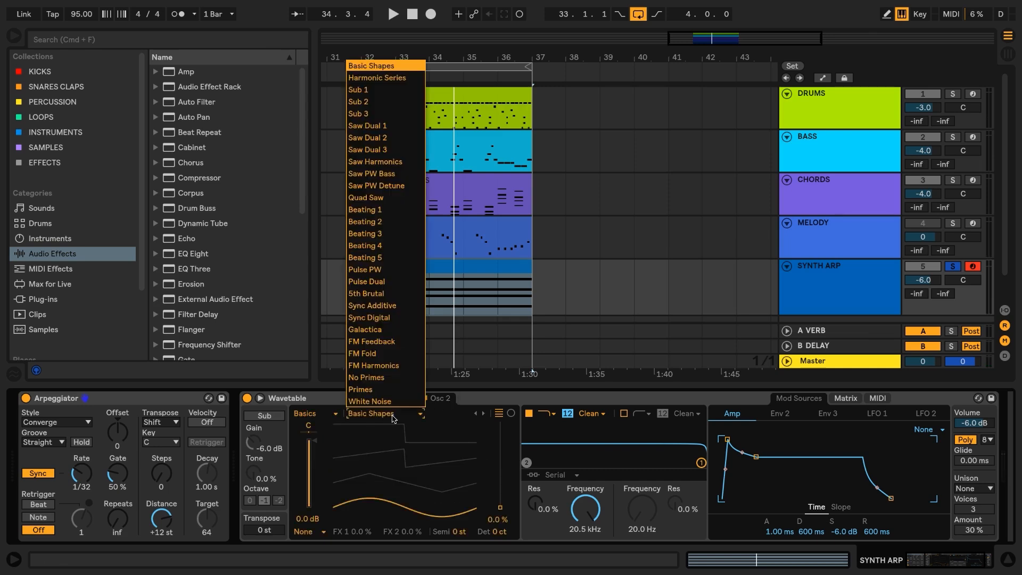
left_click(391, 346)
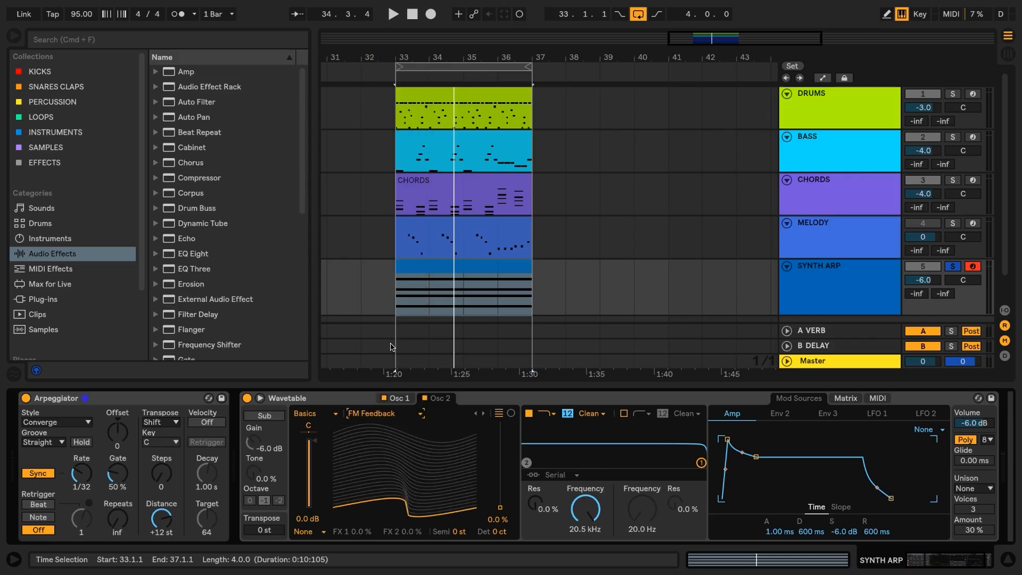
key("space")
left_click_drag(500, 499, 499, 448)
key("space")
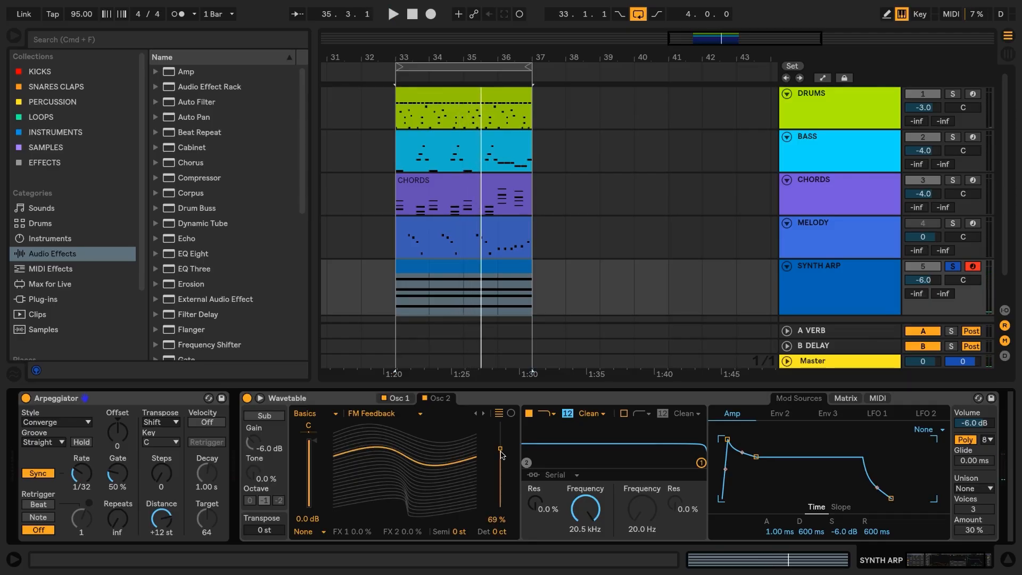
Step: Lower Wavetable's global modulation Time to -70% while auditioning the arp
left_click(845, 398)
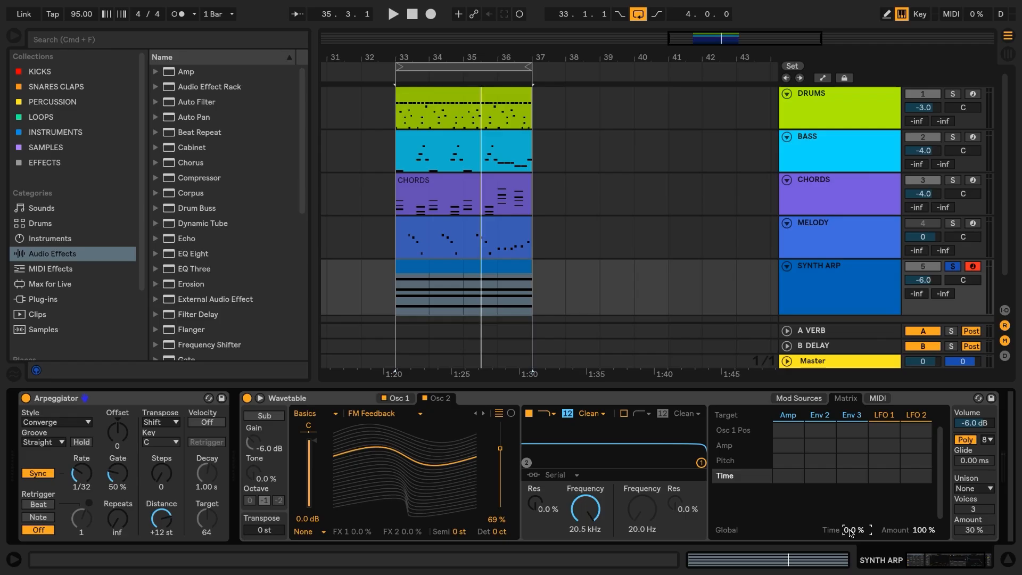
key("space")
left_click_drag(850, 532, 850, 571)
key("space")
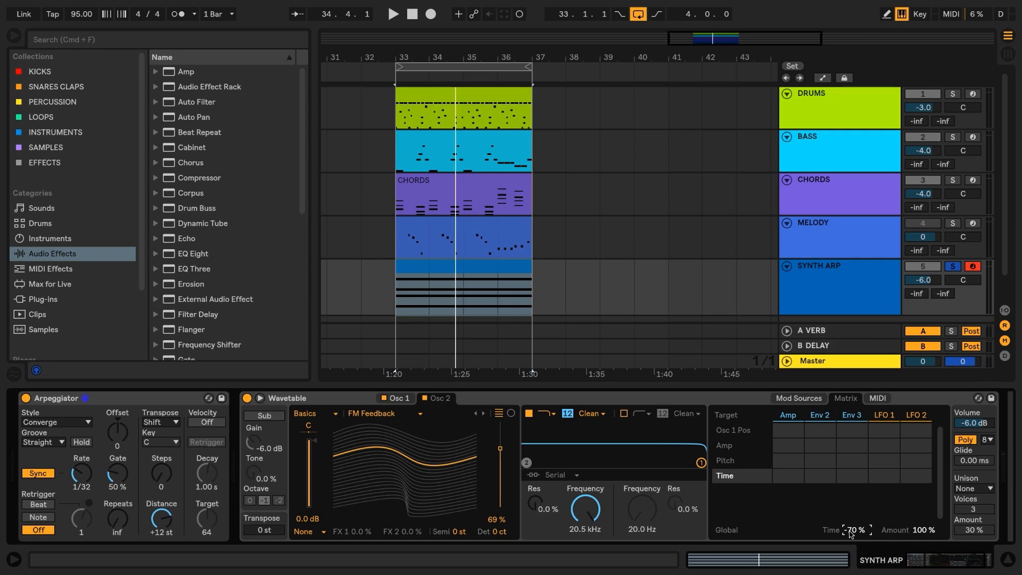
Step: Set the Amp envelope's sustain to -inf dB and its decay to 26.2 ms while listening to the arp
left_click(804, 398)
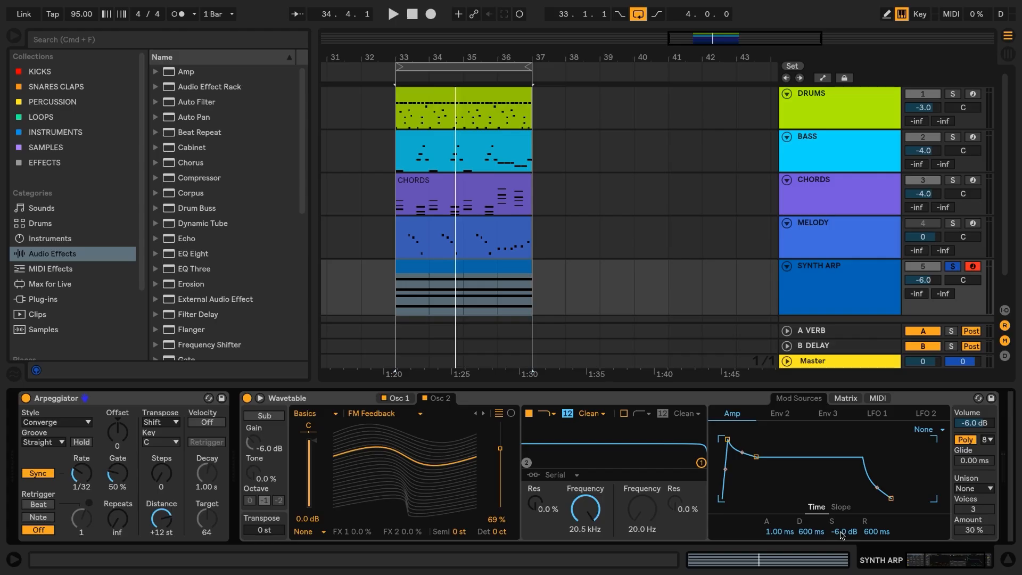
key("space")
left_click_drag(840, 535, 840, 565)
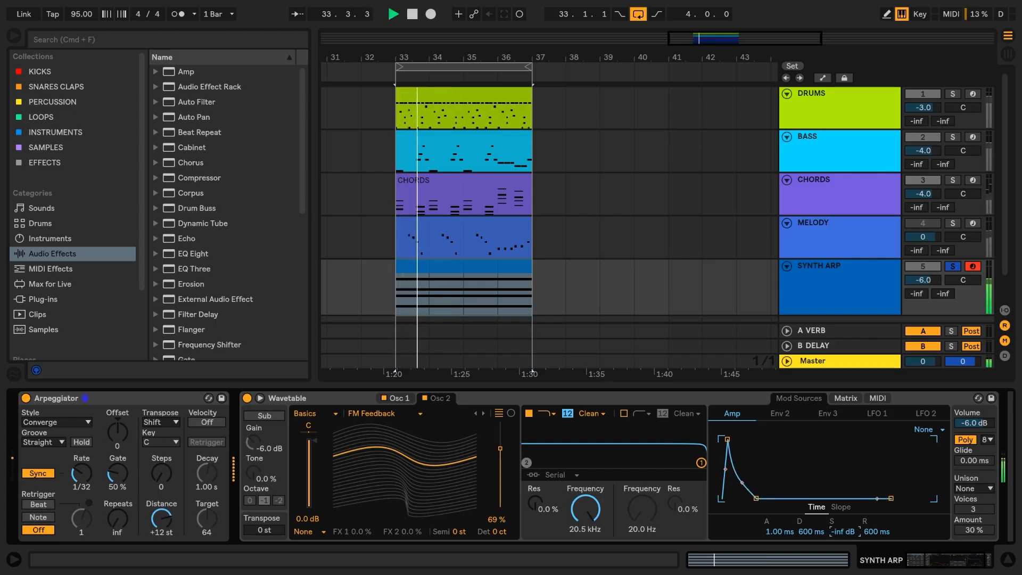
key("space")
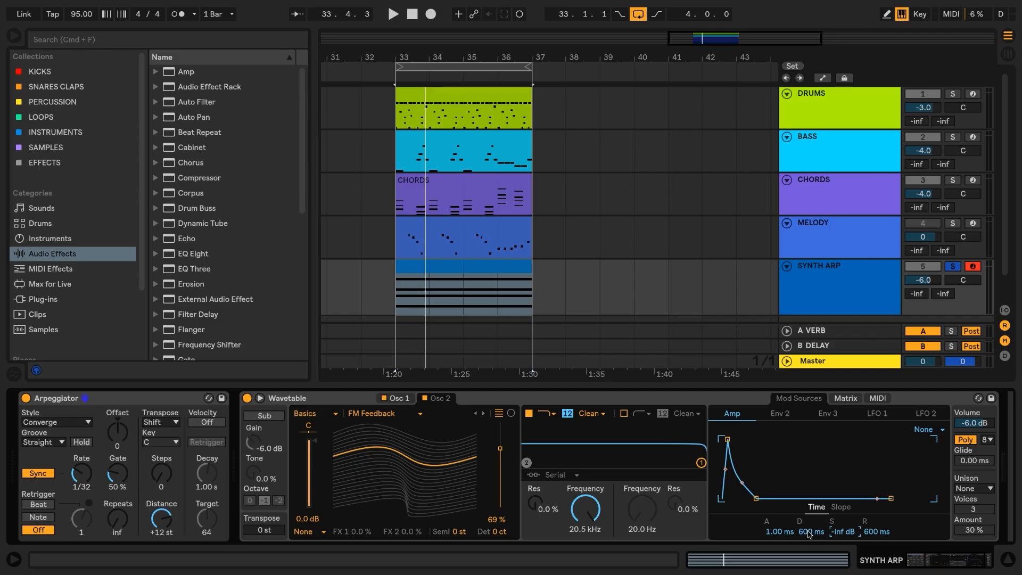
key("space")
left_click_drag(808, 534, 809, 570)
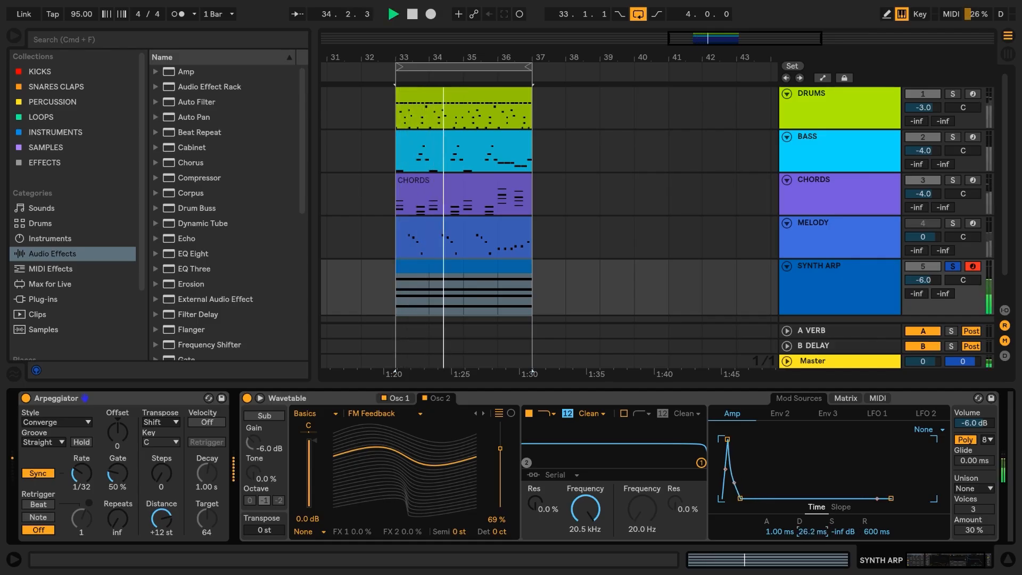
key("space")
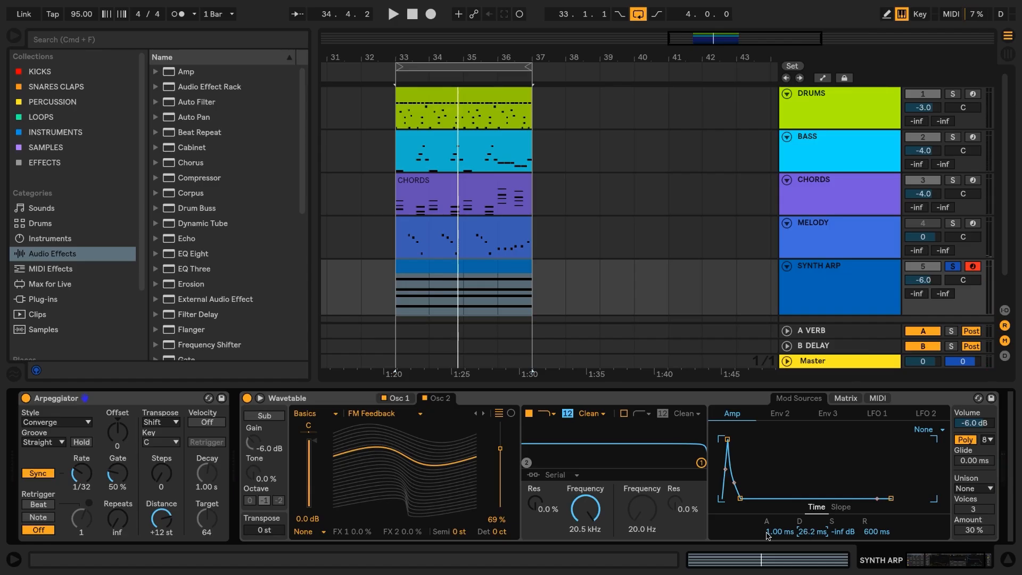
Step: Raise the Amp envelope's attack to 125 ms during playback
key("space")
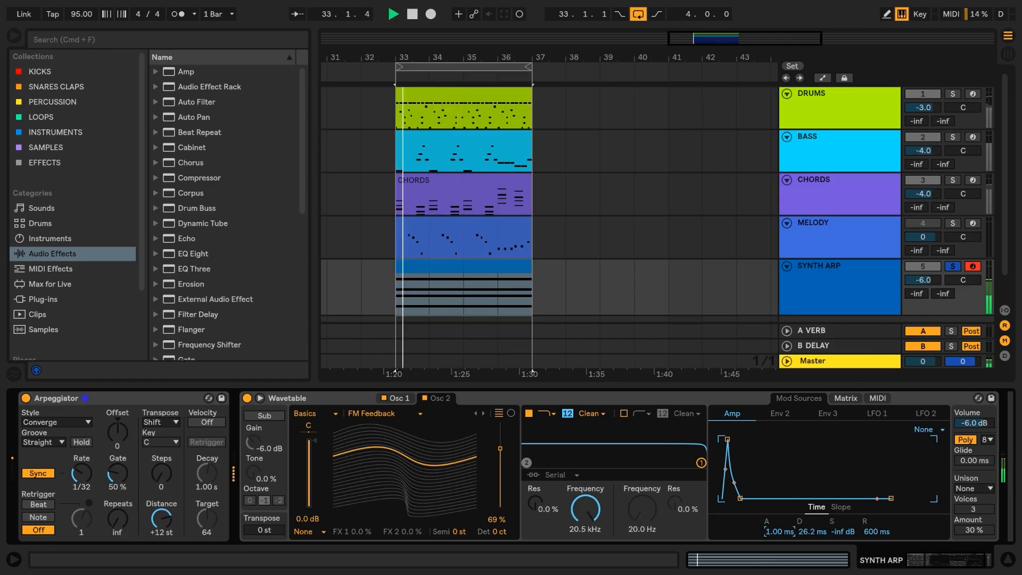
left_click_drag(768, 532, 768, 489)
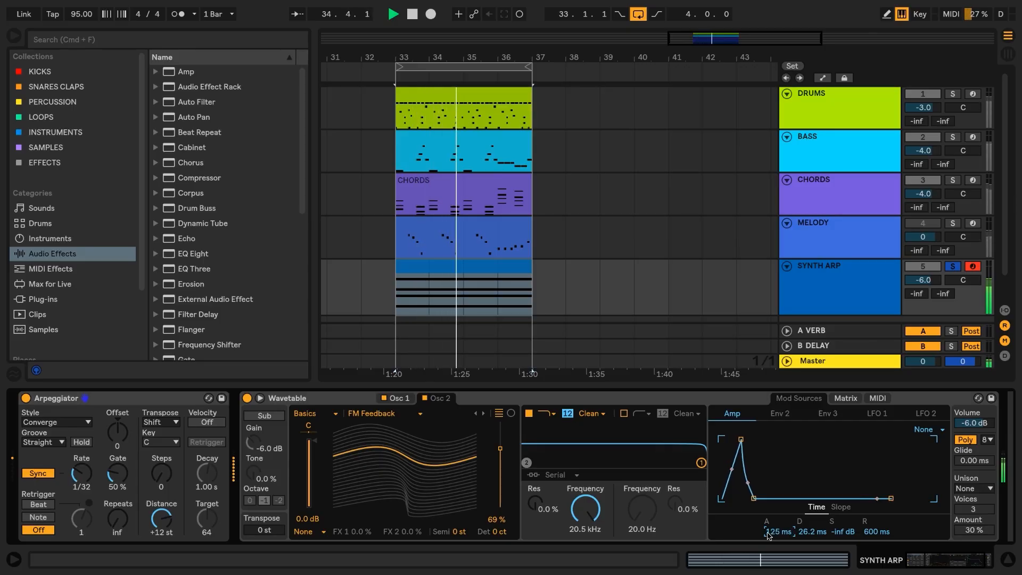
key("space")
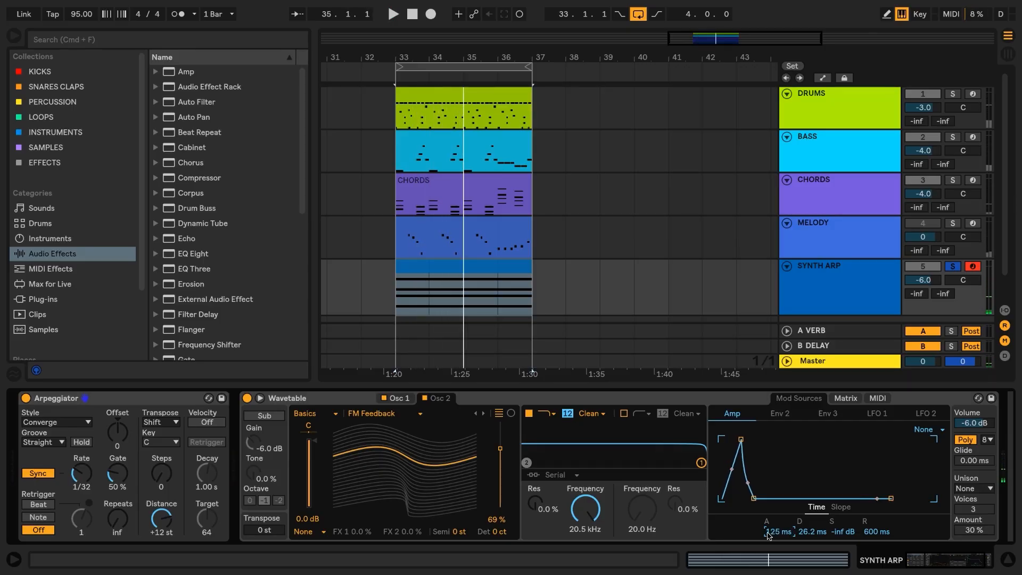
Step: Switch Wavetable's first filter to the SMP circuit with 56% resonance and 4.69 dB drive, and audition it
left_click(604, 415)
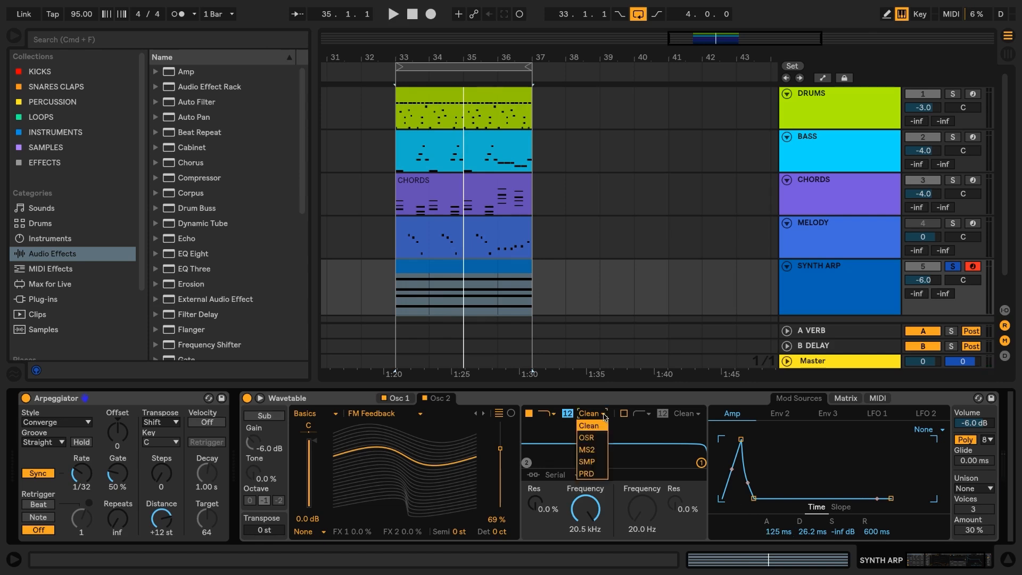
left_click(600, 462)
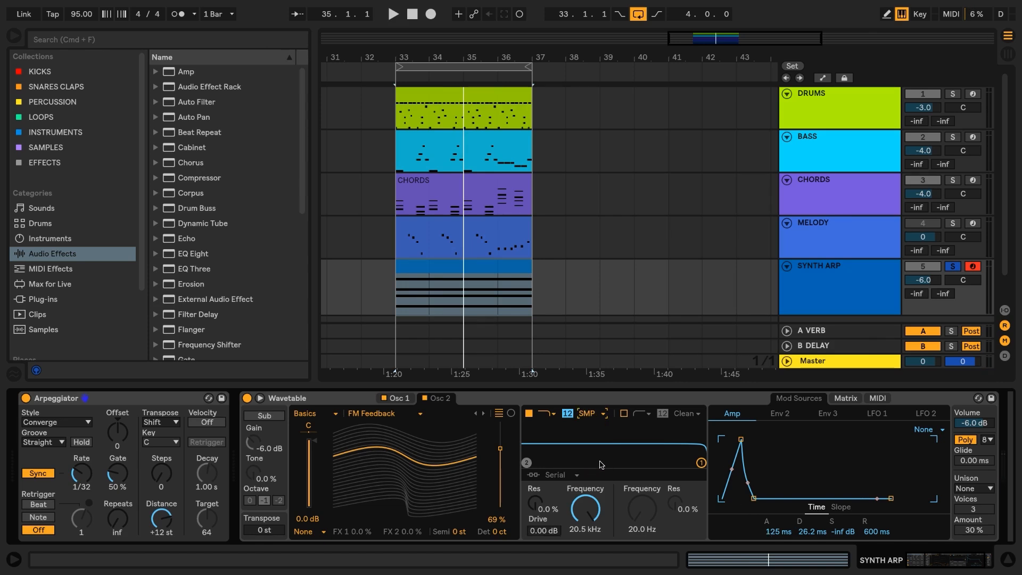
left_click_drag(701, 460, 701, 445)
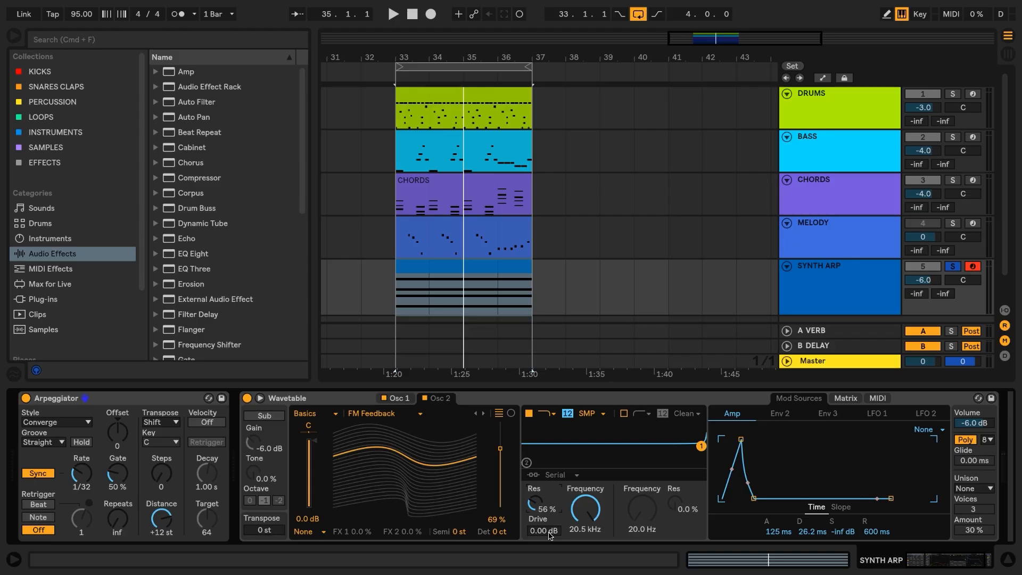
mouse_move(547, 535)
left_mouse_down()
mouse_move(547, 524)
mouse_move(538, 527)
left_mouse_up()
key("space")
key("space")
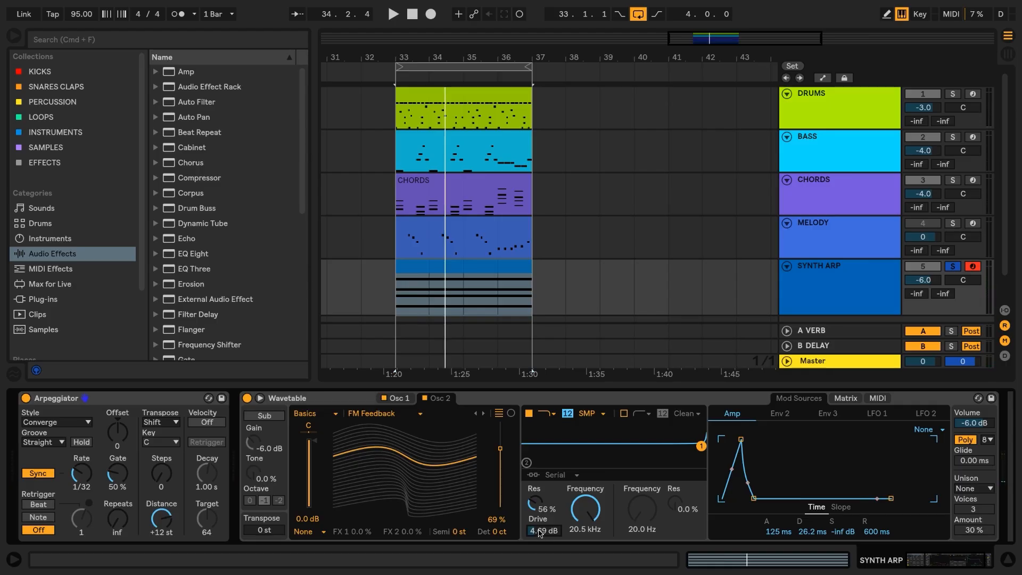
Step: Set Wavetable's unison mode to Phase Sync and raise its amount to 57% while playing
left_click(975, 490)
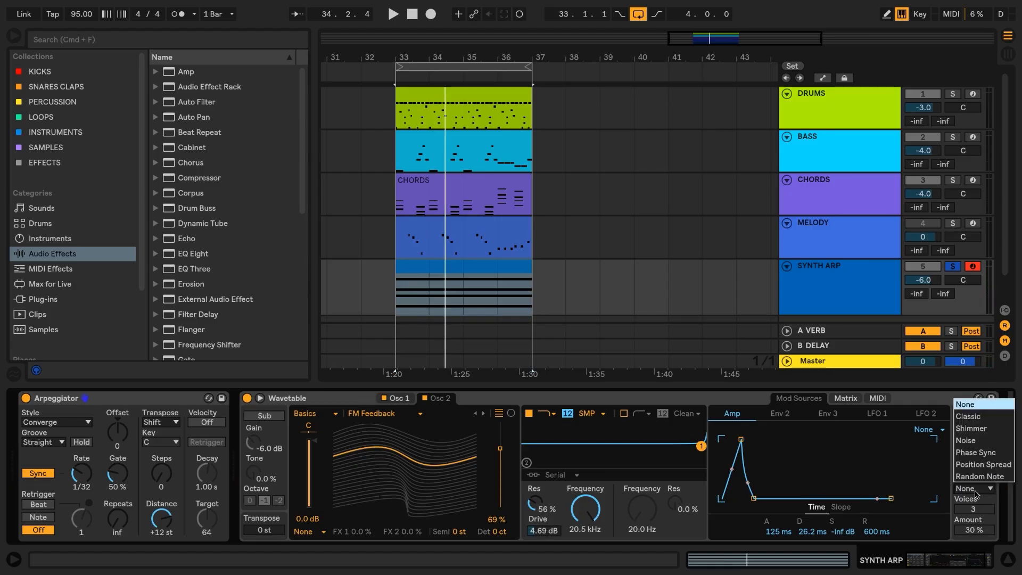
left_click(982, 454)
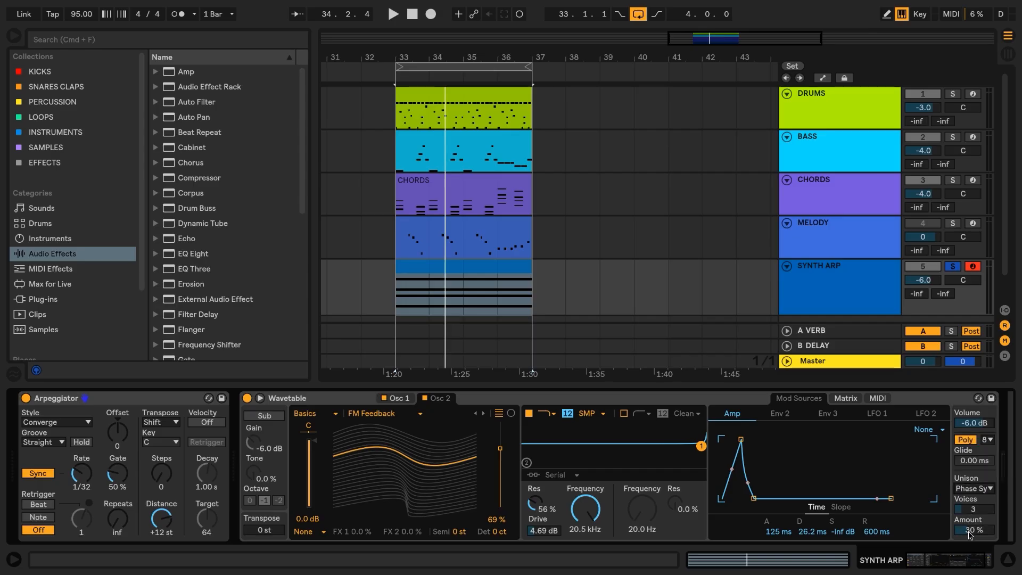
key("space")
left_click_drag(969, 532, 968, 518)
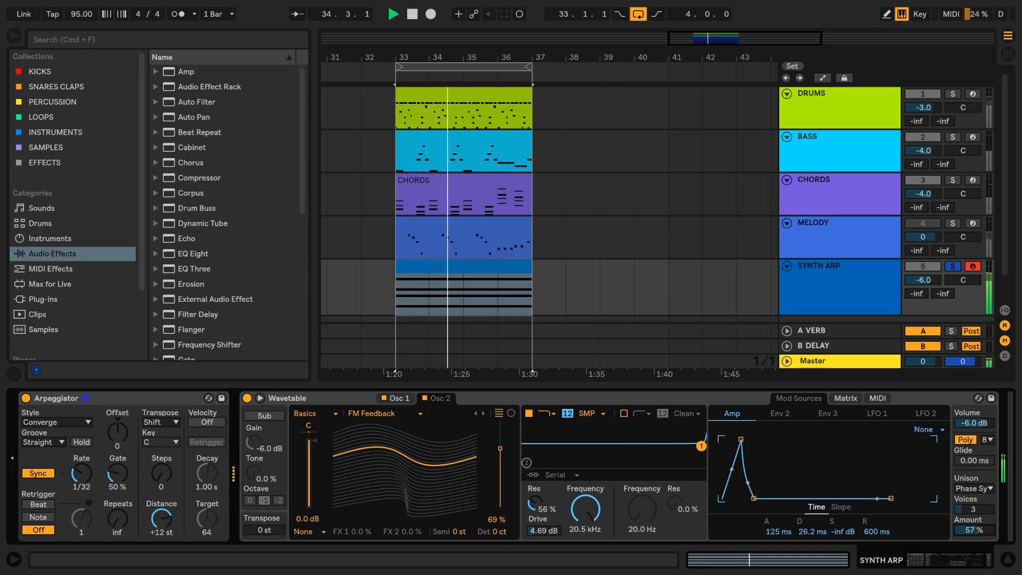
key("space")
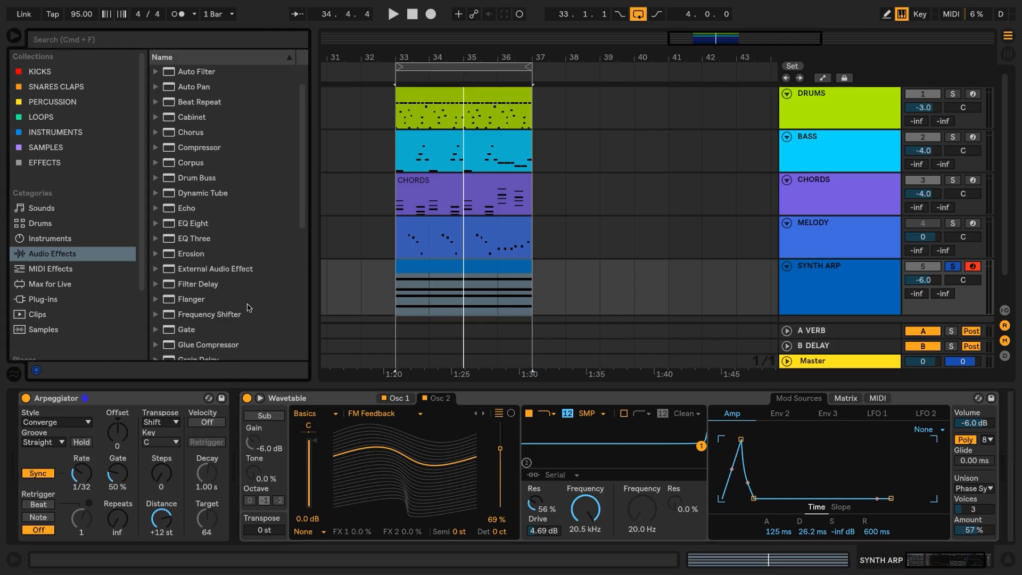
Step: Load the Ballad Reverb hall preset of the Reverb effect onto the SYNTH ARP track
scroll(248, 307, "down", 5)
left_click(248, 303)
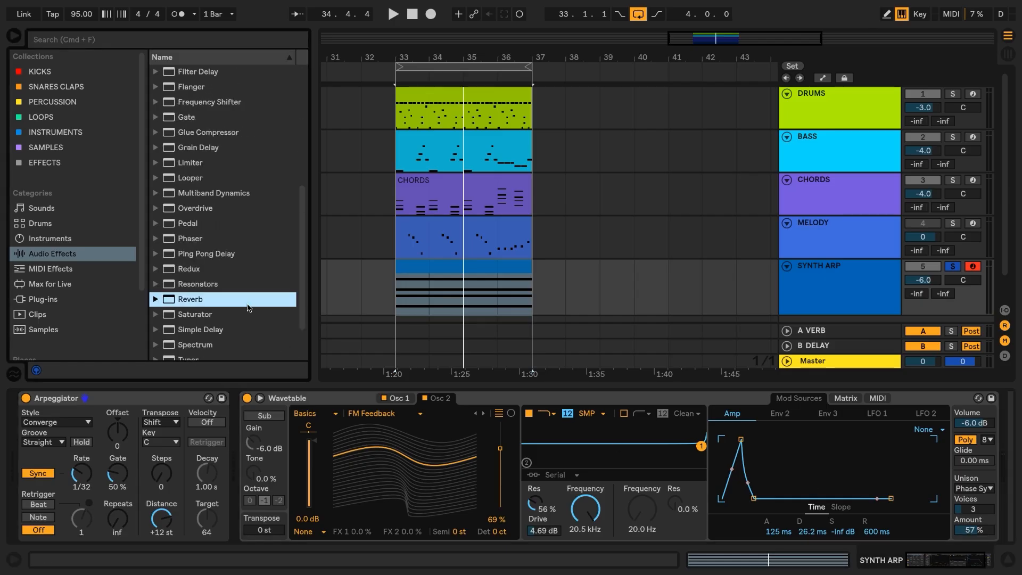
left_click(157, 300)
left_click(166, 316)
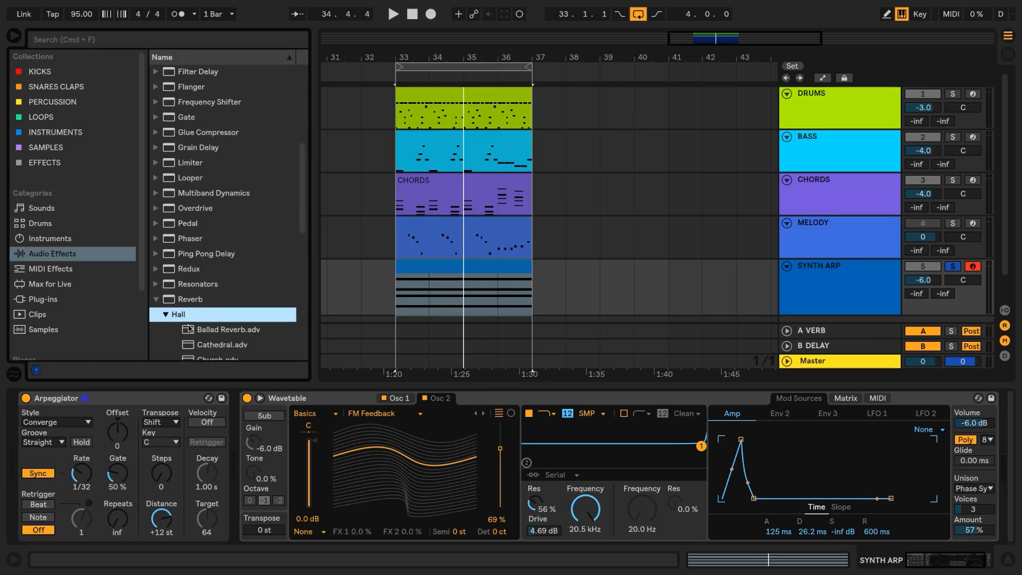
double_click(222, 330)
Step: Reduce the reverb's Dry/Wet to 37% while auditioning the arp, and enable its input Lo Cut
key("space")
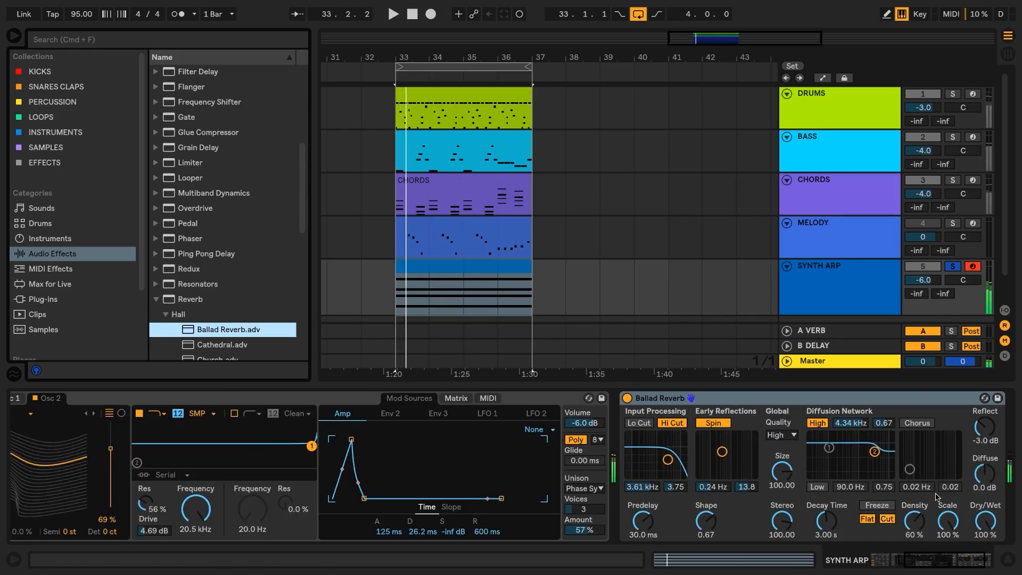
left_click_drag(988, 516, 988, 561)
key("space")
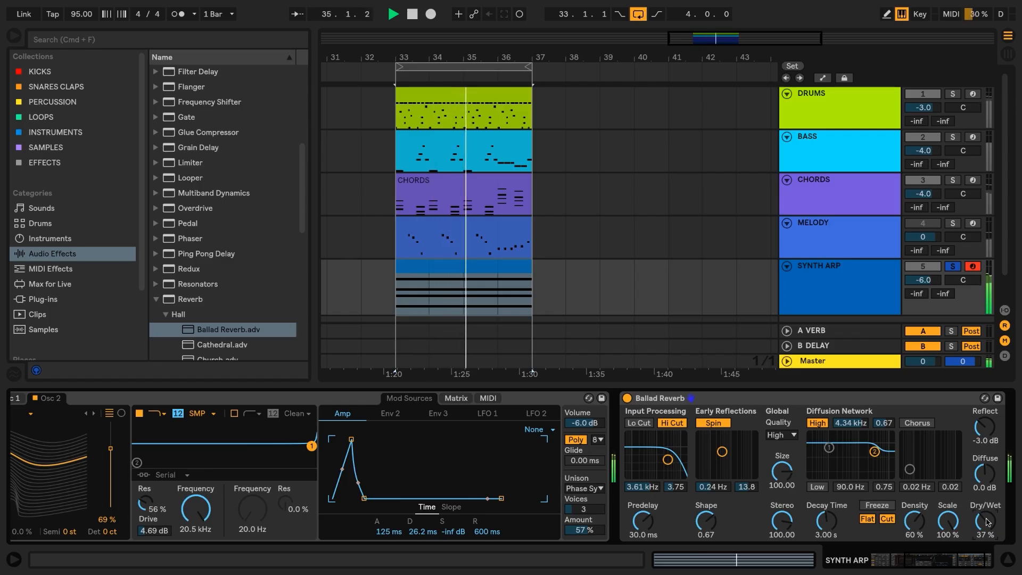
key("space")
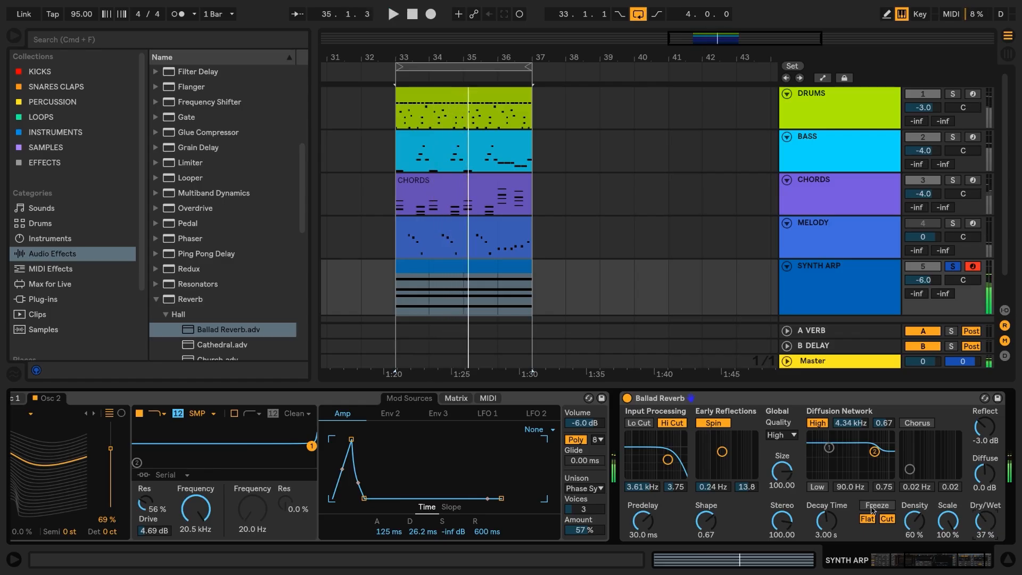
left_click(635, 424)
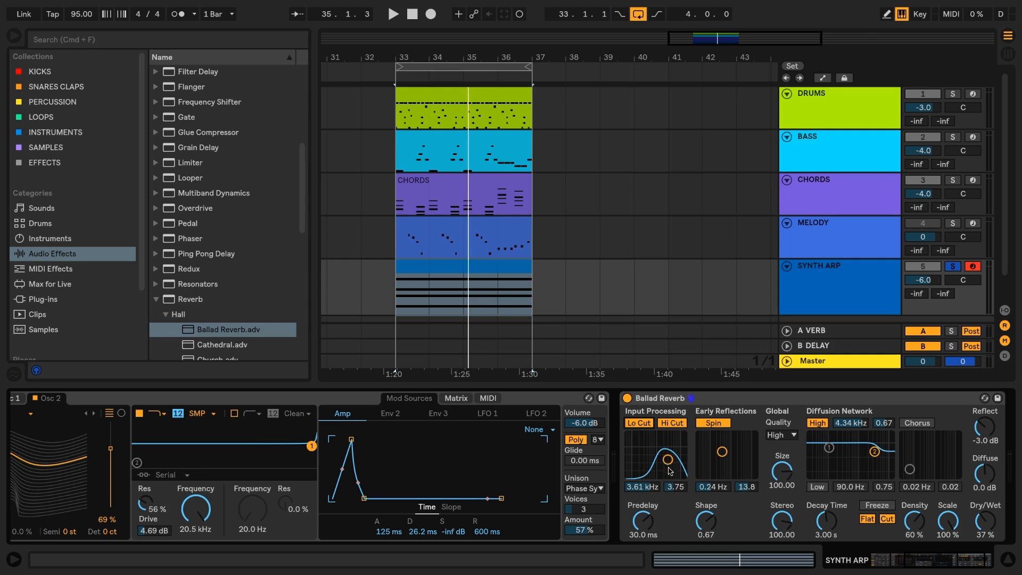
Step: Set the Ballad Reverb's input filter to 5.45 kHz with a bandwidth of 7.27 while auditioning the arp
key("space")
left_click_drag(675, 486, 675, 416)
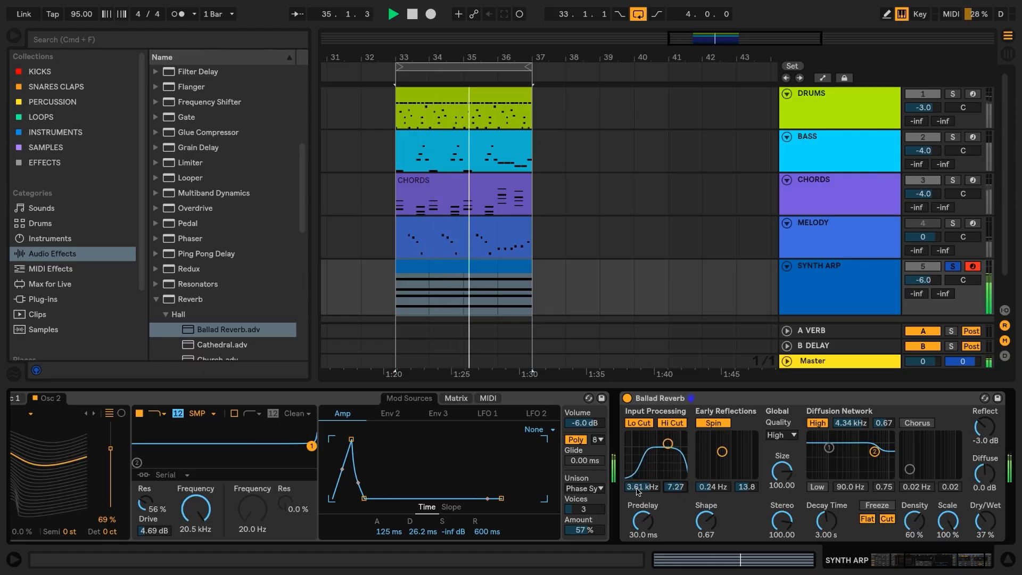
left_click_drag(639, 486, 638, 468)
key("space")
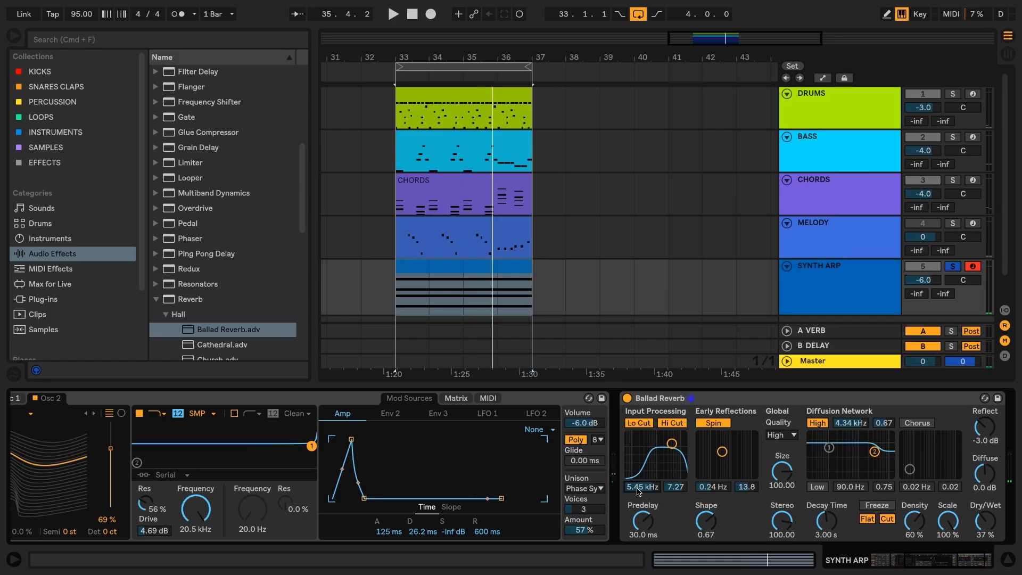
Step: Take the SYNTH ARP track out of solo and play the loop with the other tracks
left_click(952, 267)
key("space")
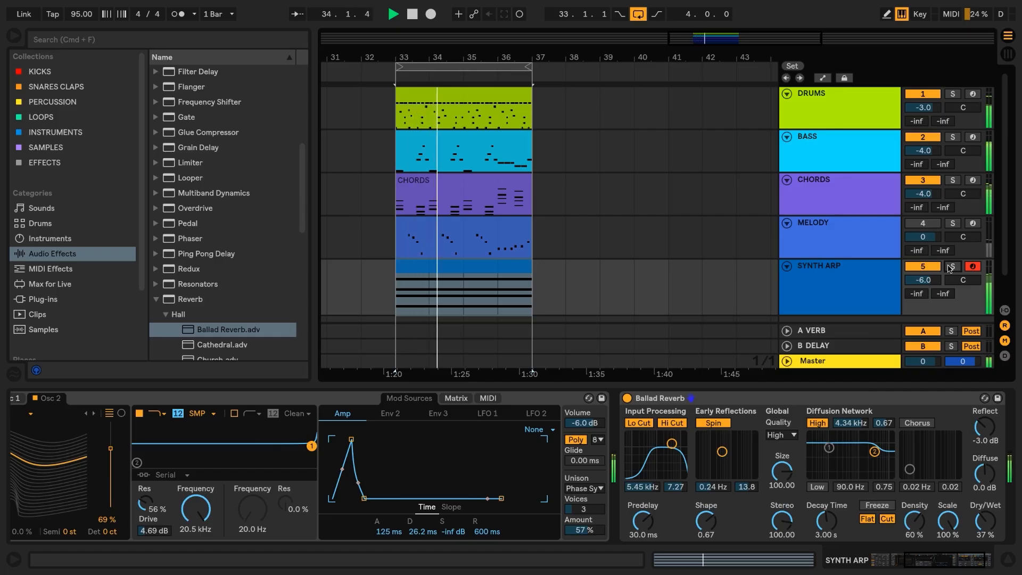
key("space")
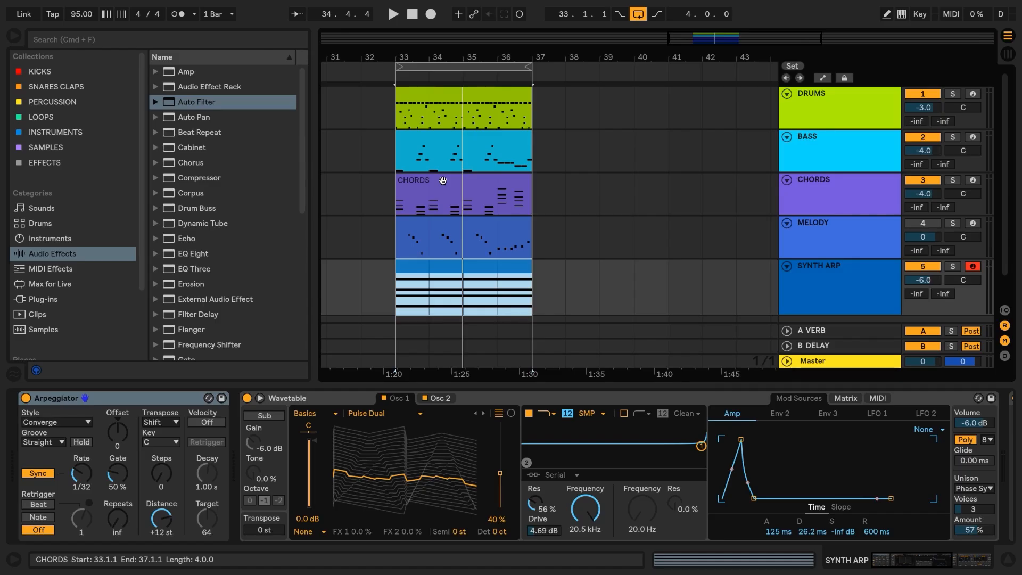
Step: Copy the CHORDS clip from bar 33 to bar 1 and duplicate it at bar 5
left_click(442, 180)
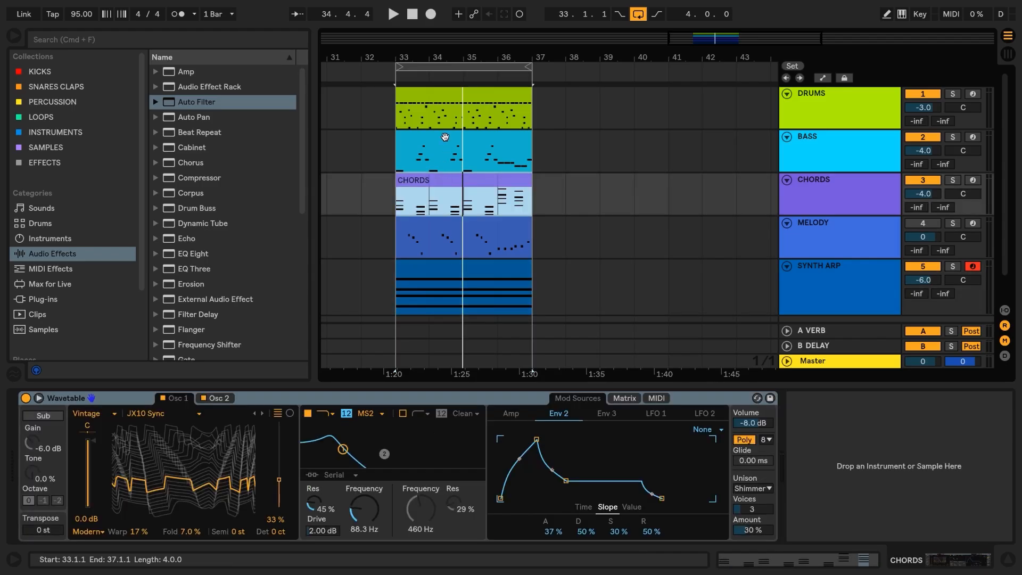
key("x")
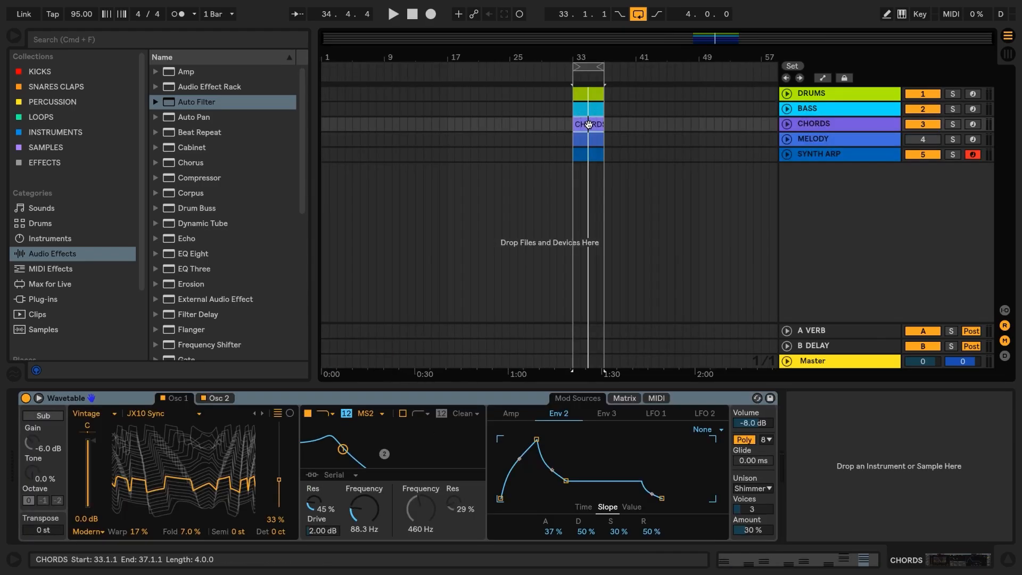
left_click_drag(588, 124, 324, 126)
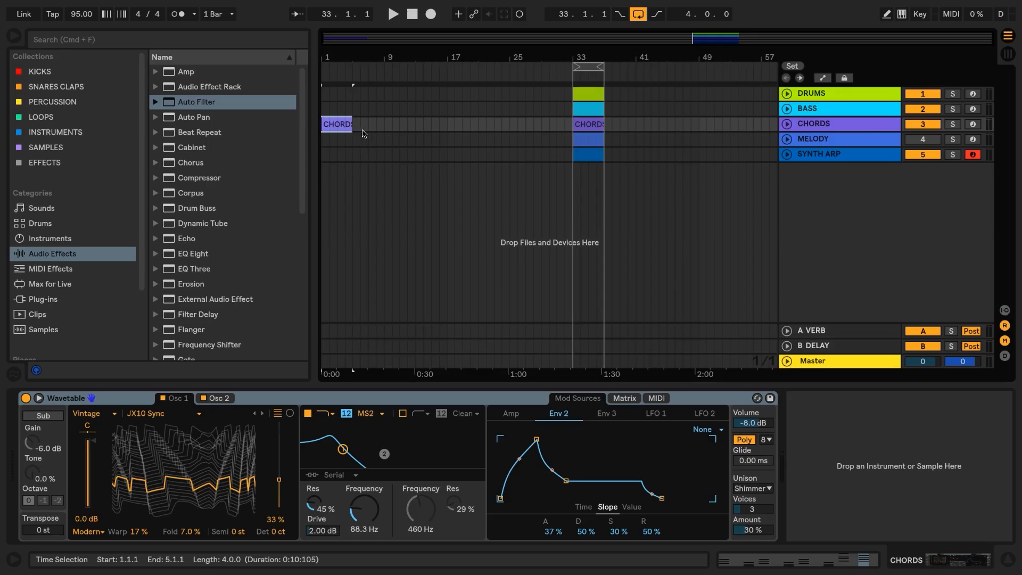
key("super+d")
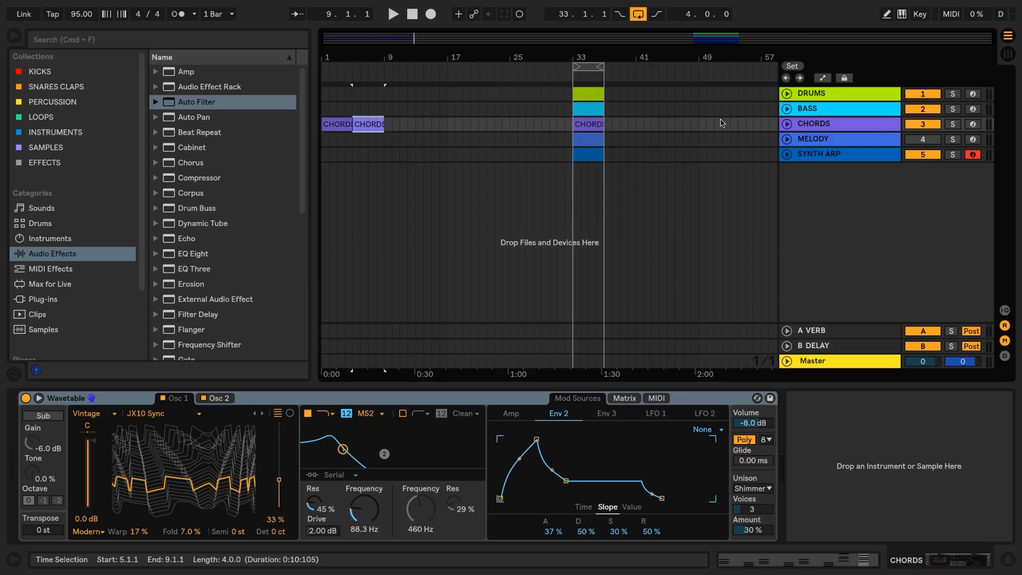
Step: Unfold the CHORDS track, zoom to its two copied clips, and show automation in a taller track
left_click(786, 126)
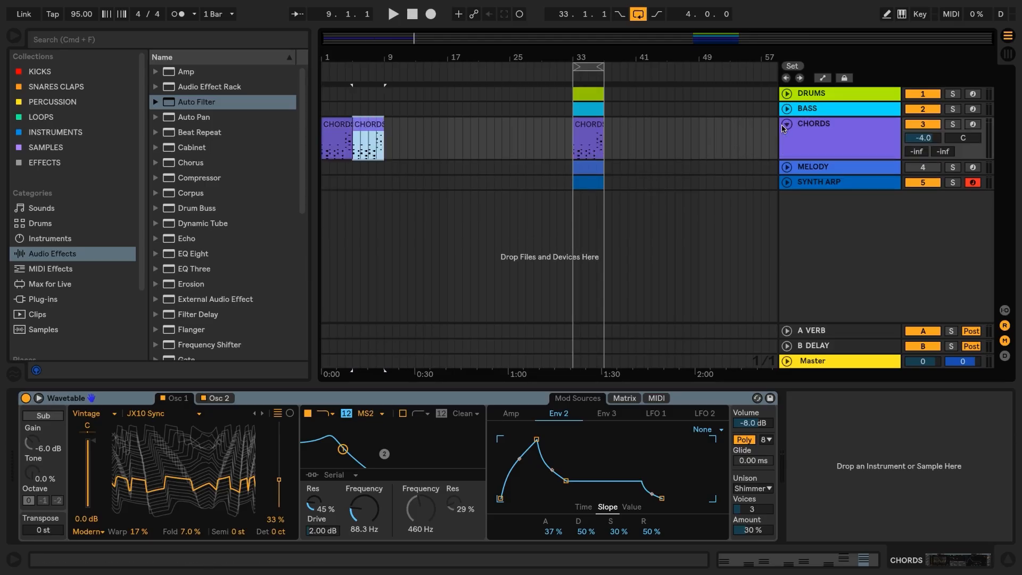
left_click(329, 124, "shift")
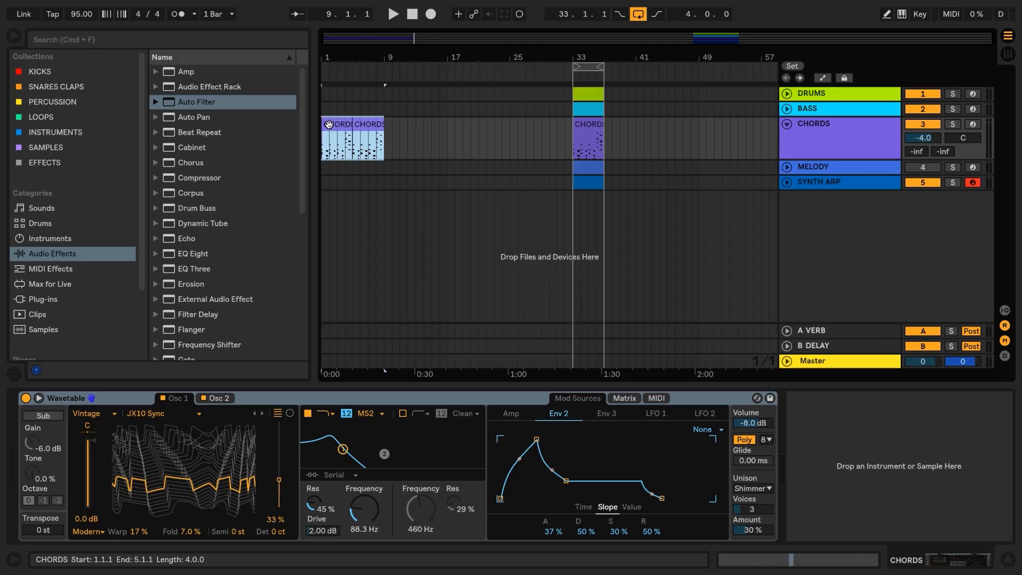
key("z")
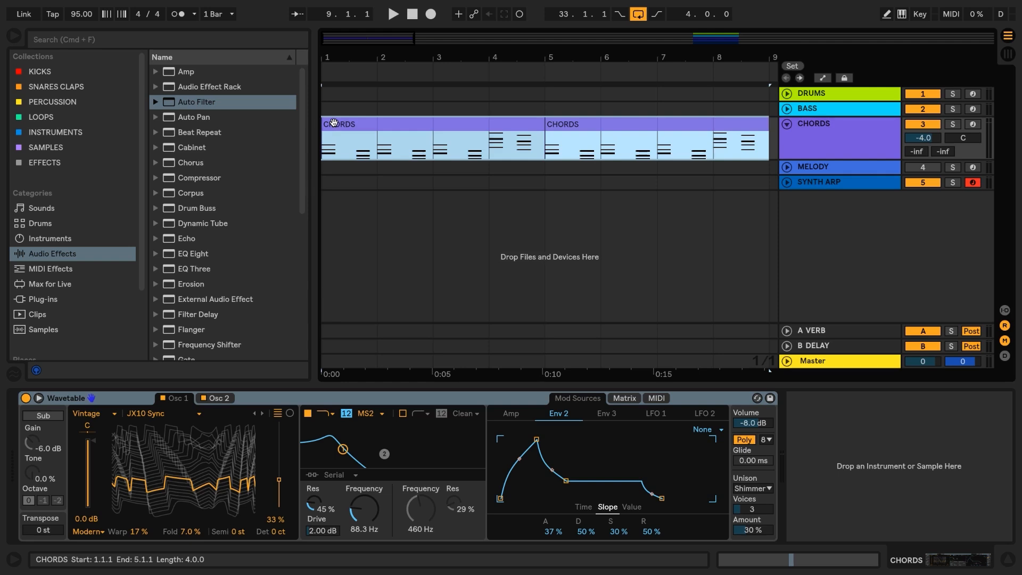
key("a")
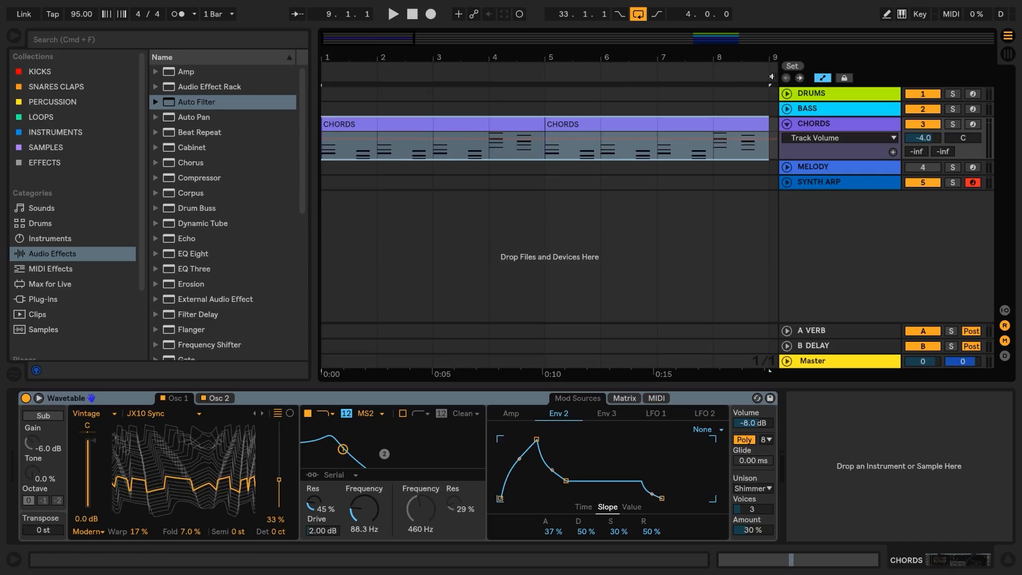
left_click(823, 79)
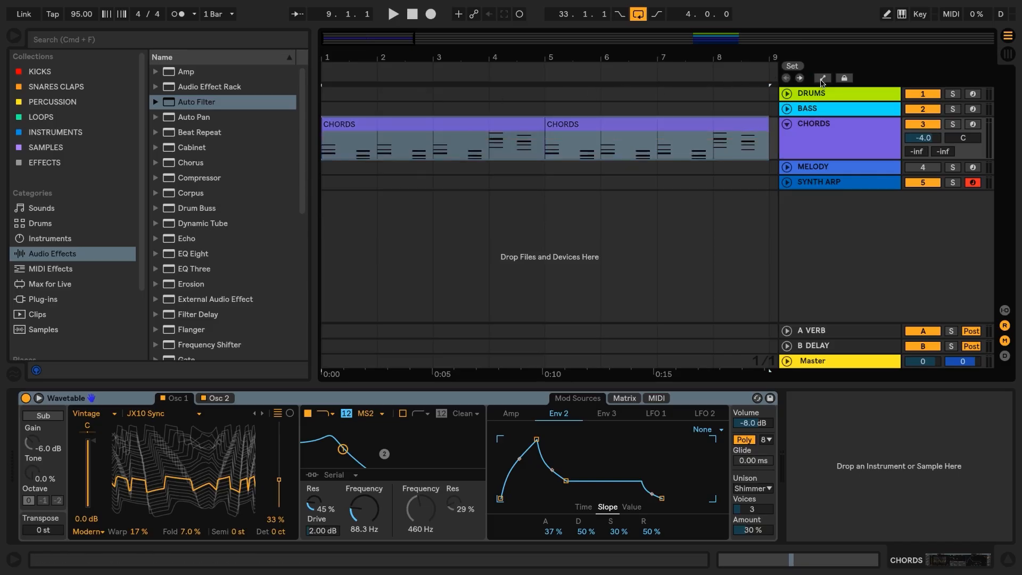
left_click(822, 79)
left_click_drag(809, 159, 807, 204)
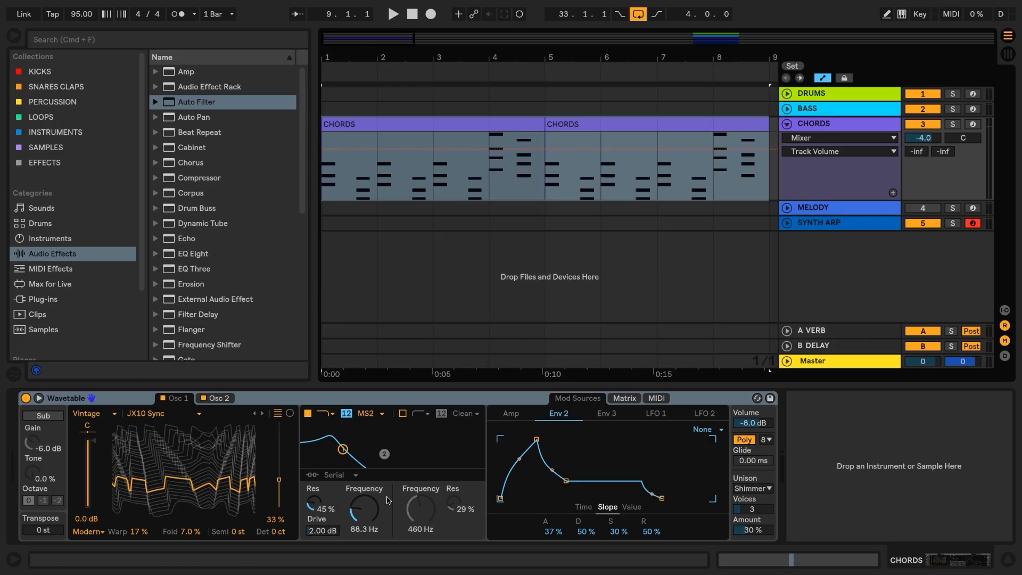
Step: Automate Wavetable's Filter 1 Freq to rise from about 40.5 Hz at bar 1 to 88.3 Hz at bar 5, and audition it
left_click(364, 508)
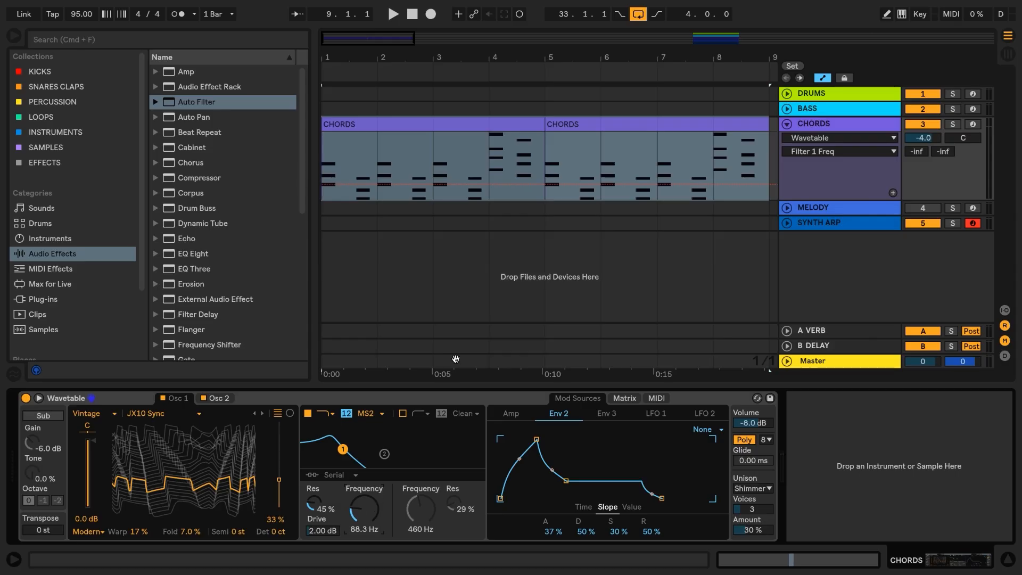
left_click(544, 185)
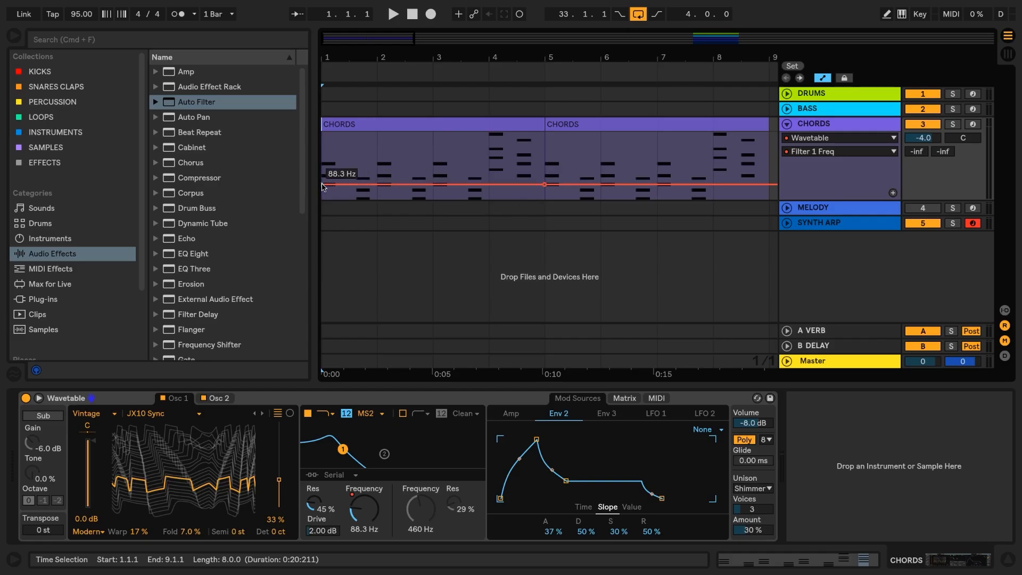
left_click_drag(322, 185, 323, 195)
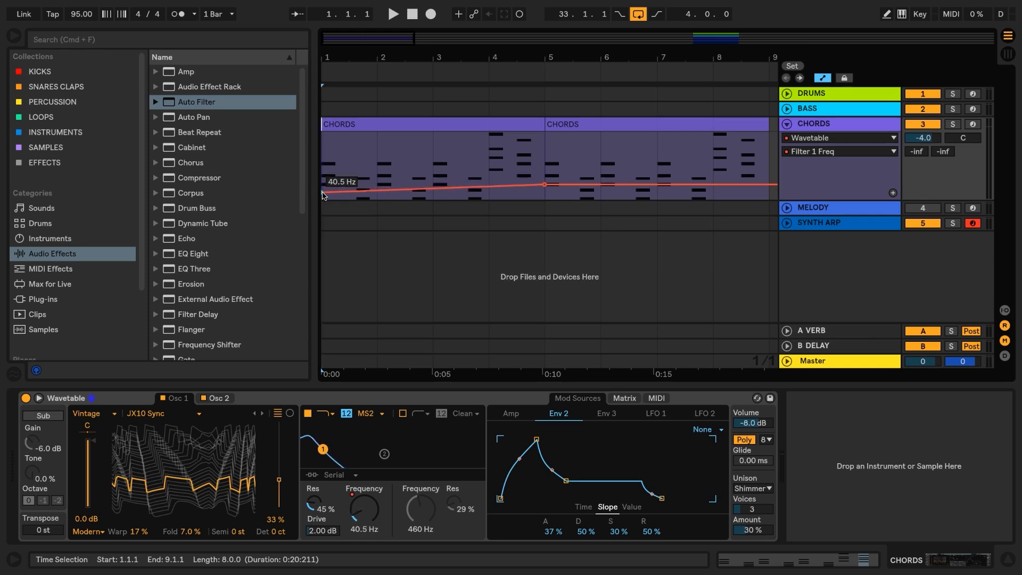
key("space")
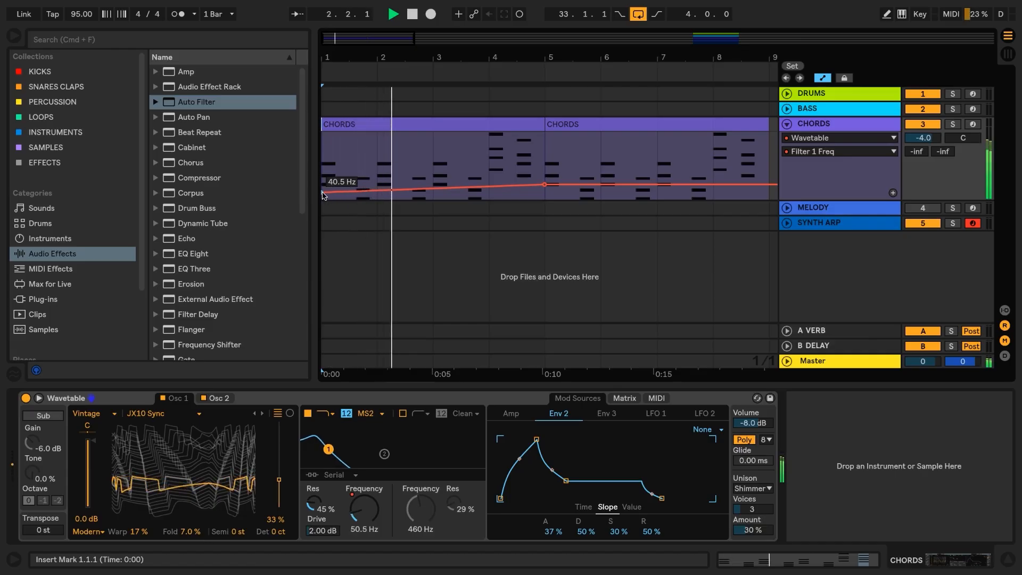
key("space")
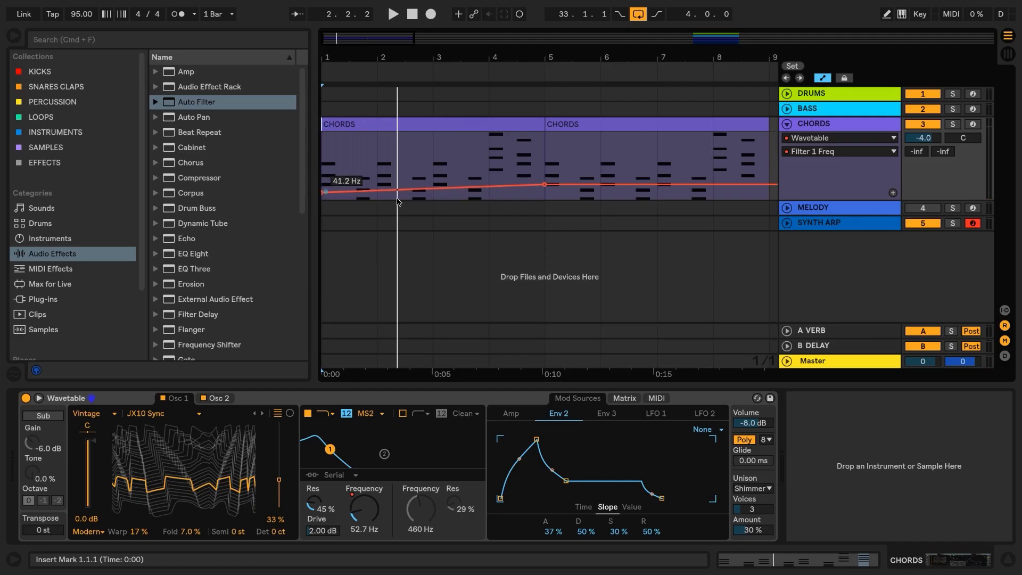
Step: Give Wavetable's Filter 1 Freq and the modulation matrix's global Time their own automation lanes on the CHORDS track
left_click(893, 194)
left_click(893, 194)
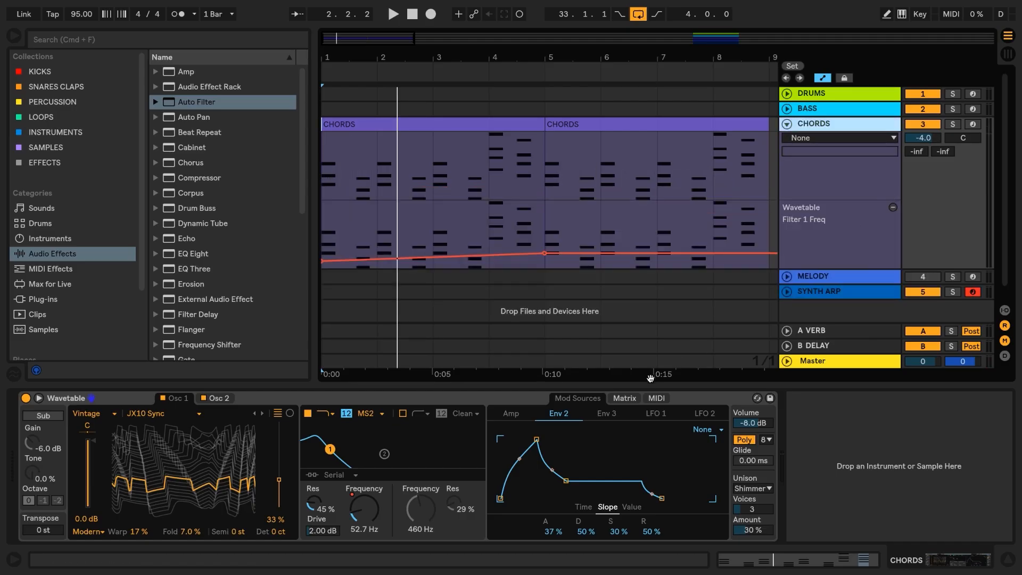
left_click(626, 400)
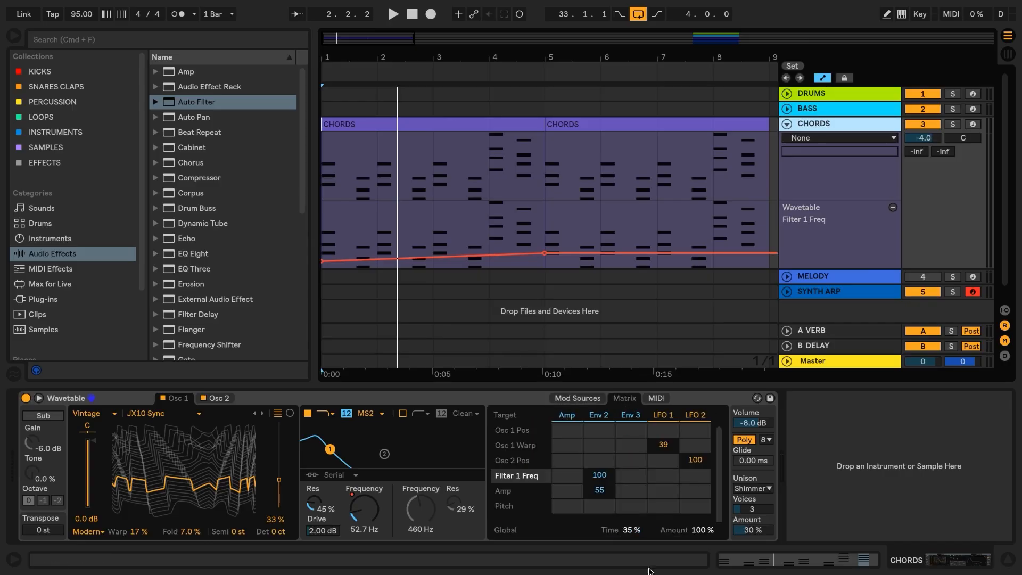
left_click(632, 532)
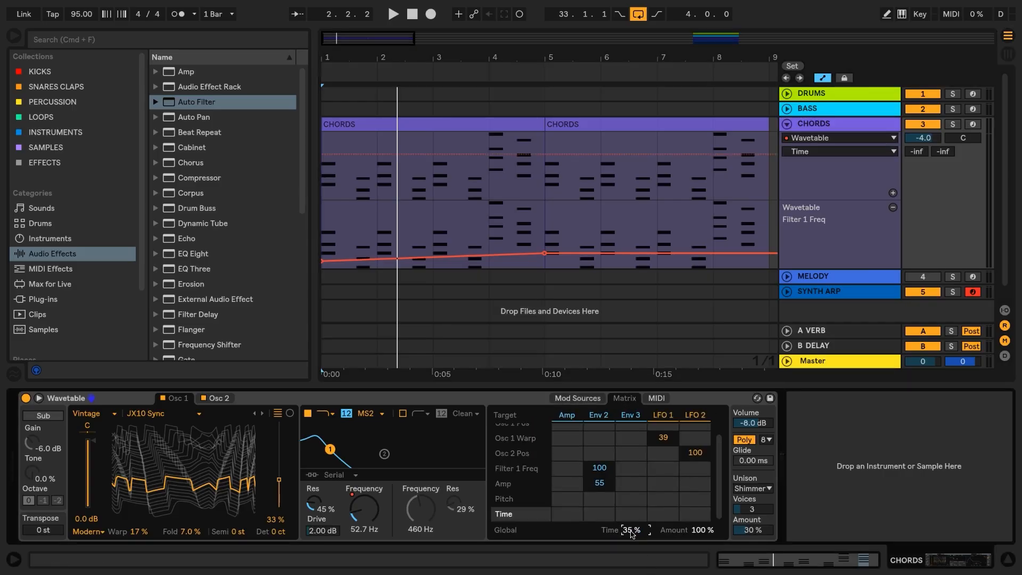
left_click(893, 193)
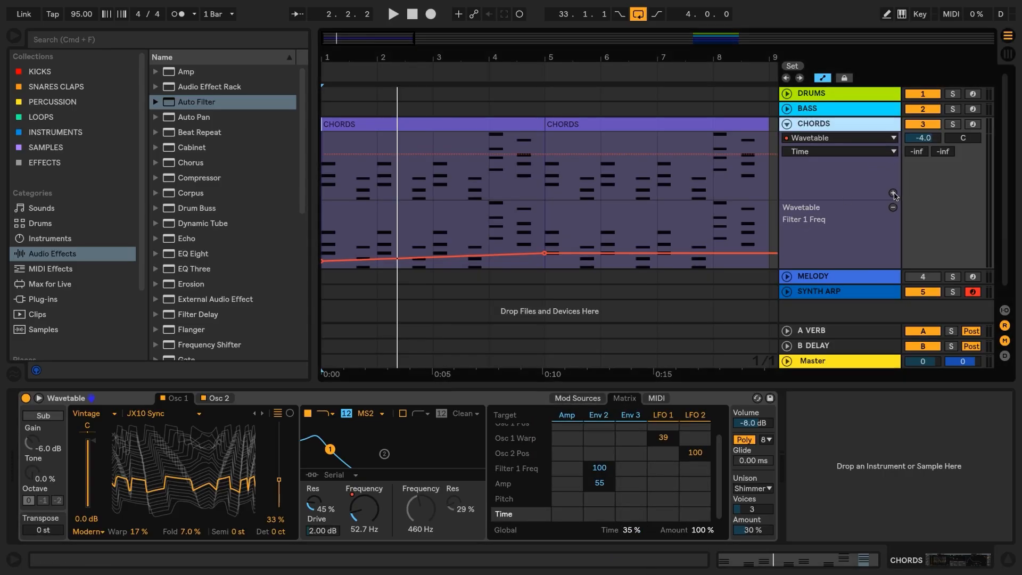
scroll(714, 216, "down", 2)
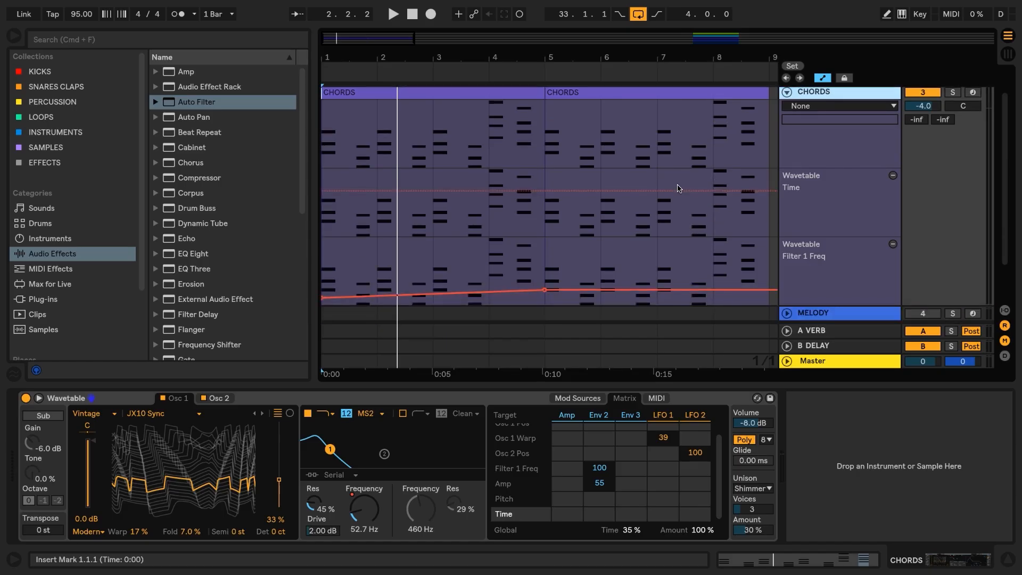
Step: Automate Wavetable's Time to fall from 64% at bar 1 to 35% at bar 5, and play the first four bars
left_click(544, 195)
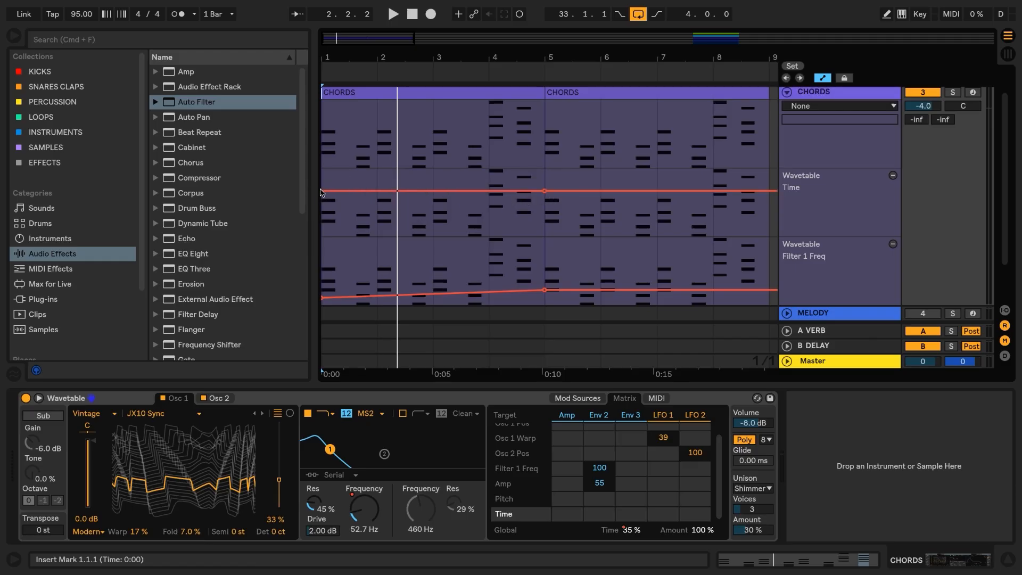
left_click_drag(323, 191, 322, 181)
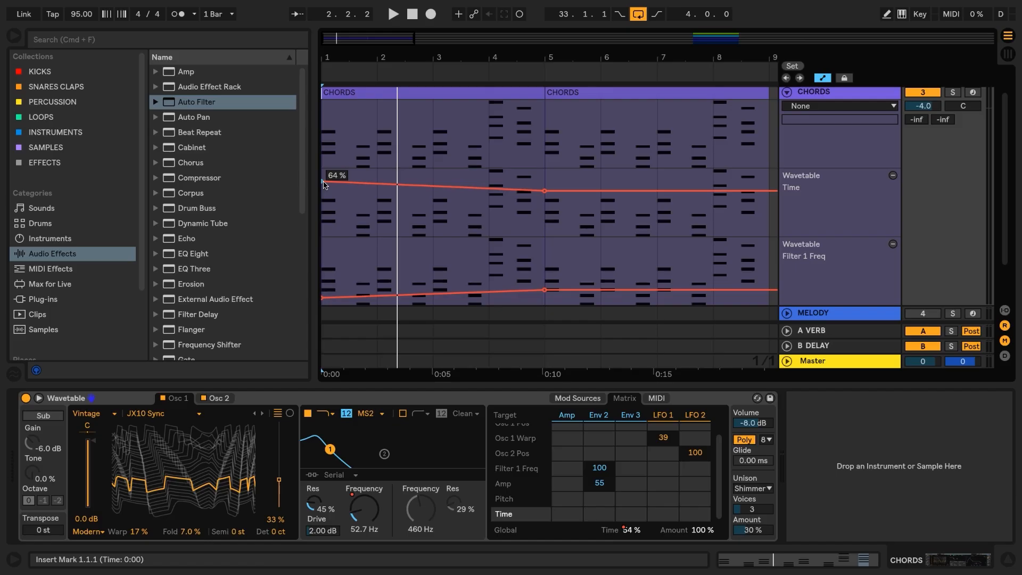
left_click(353, 266)
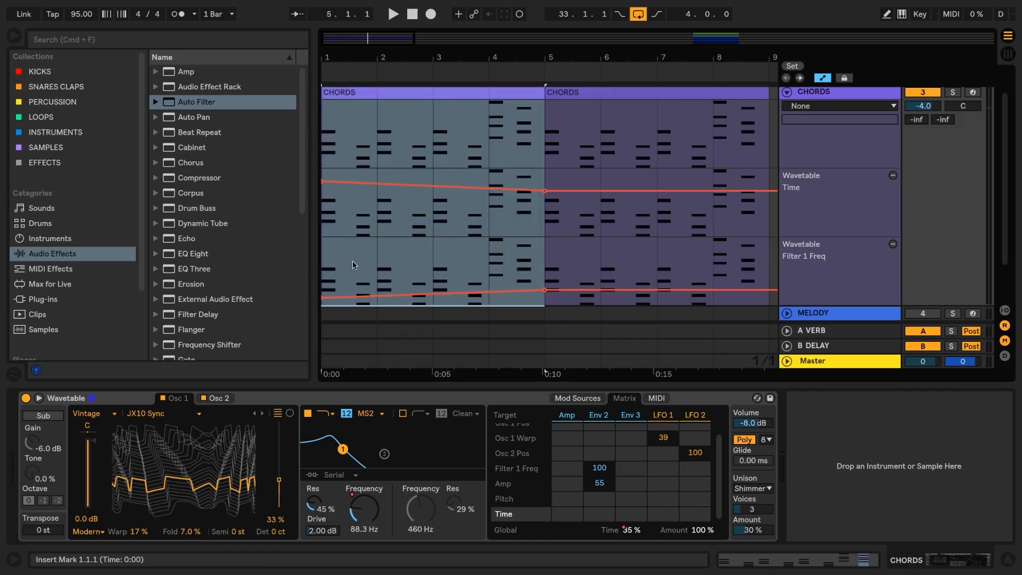
key("space")
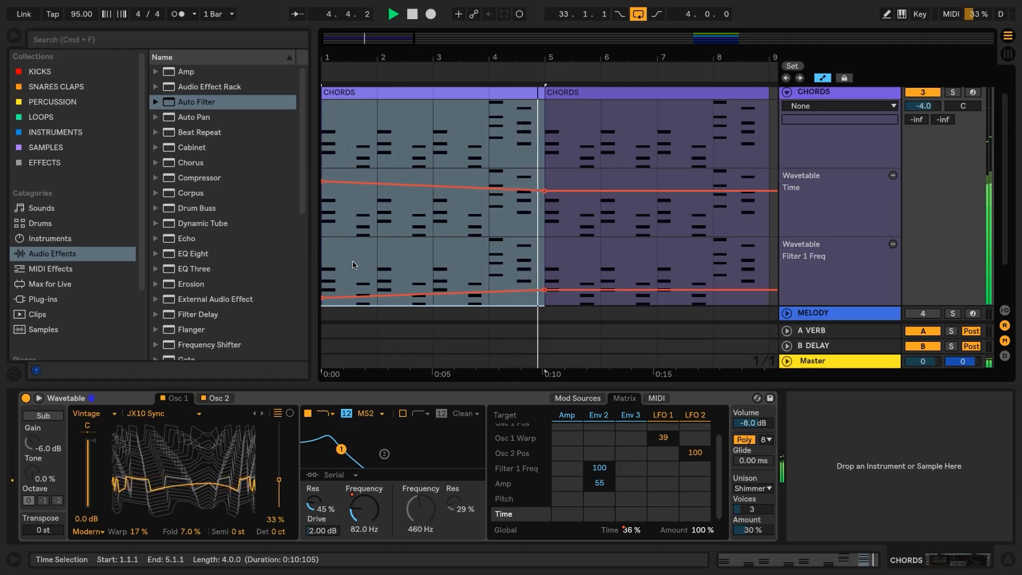
key("space")
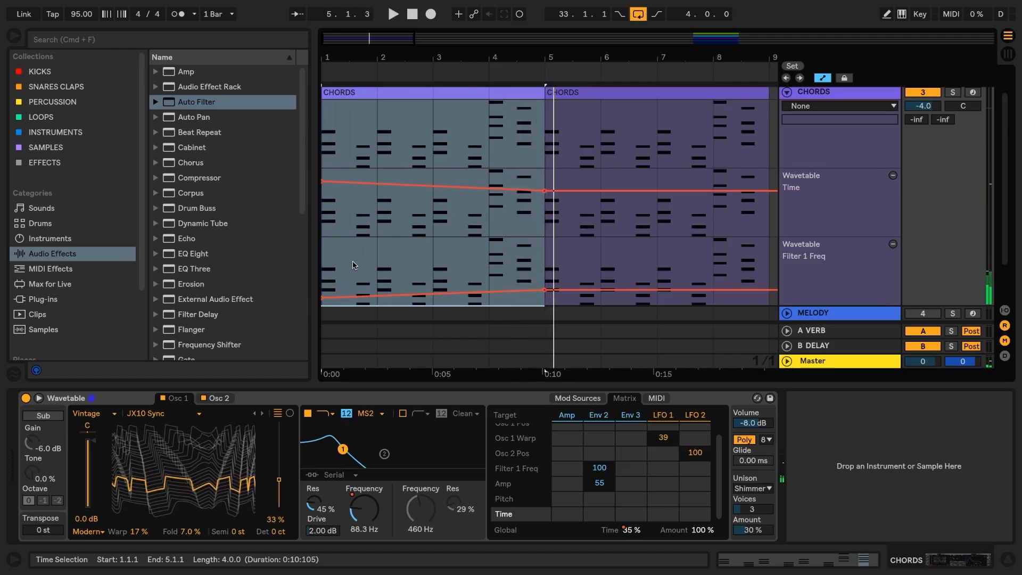
Step: Add EQ Eight to the CHORDS track with a low cut at about 80.8 Hz and a high cut at about 10.2 kHz
double_click(215, 257)
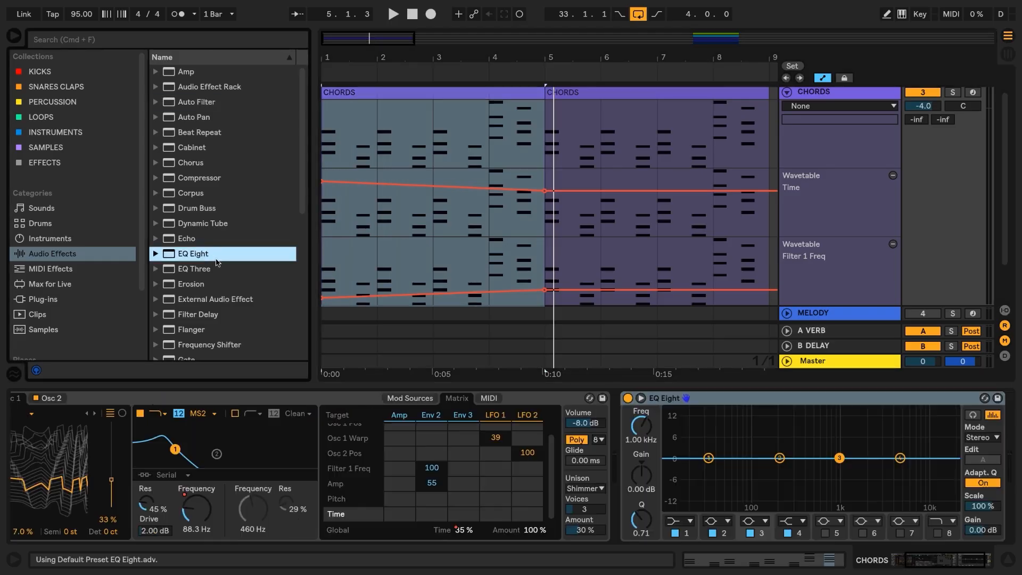
left_click(695, 526)
left_click(686, 426)
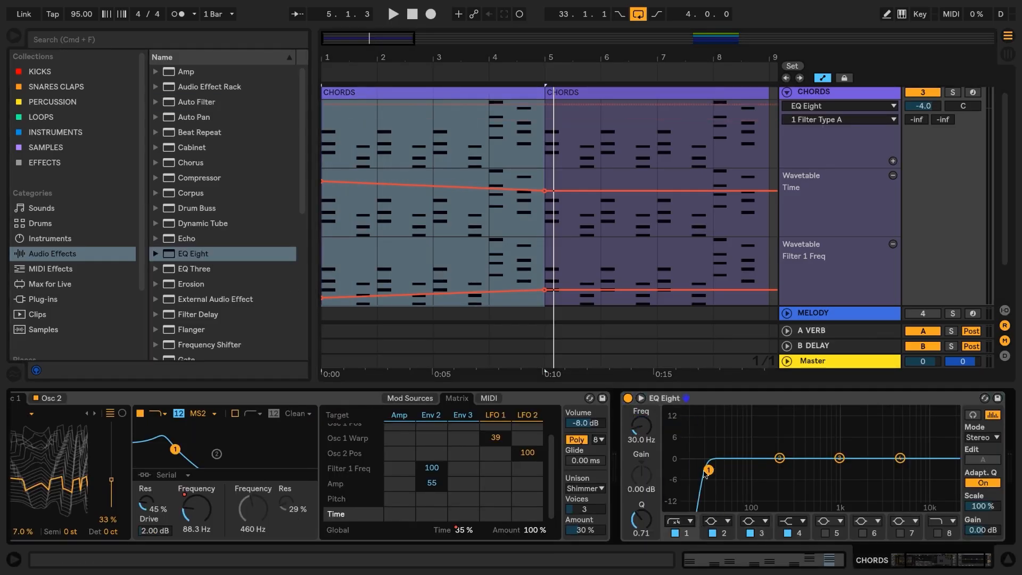
left_click_drag(707, 470, 745, 470)
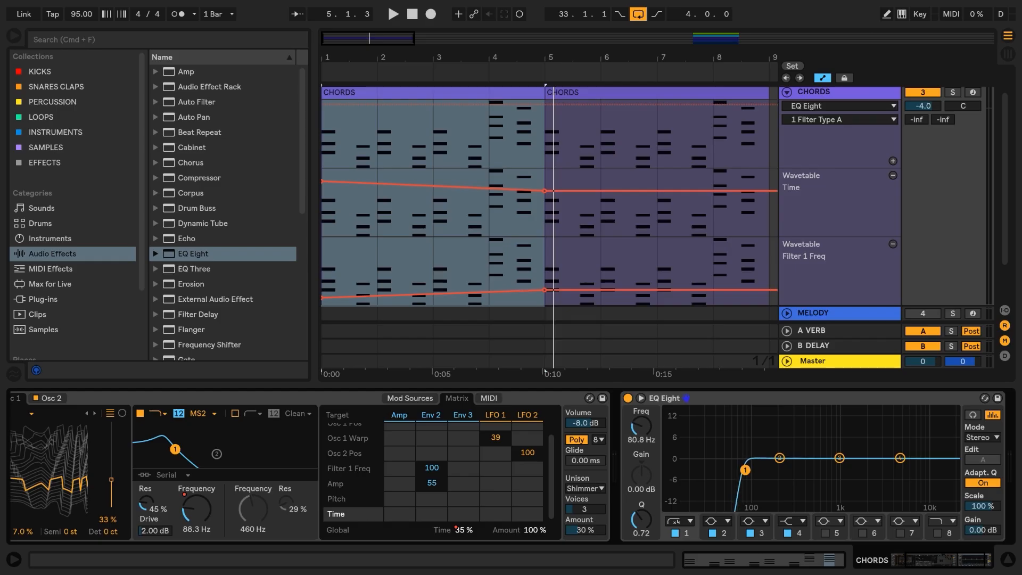
left_click(937, 533)
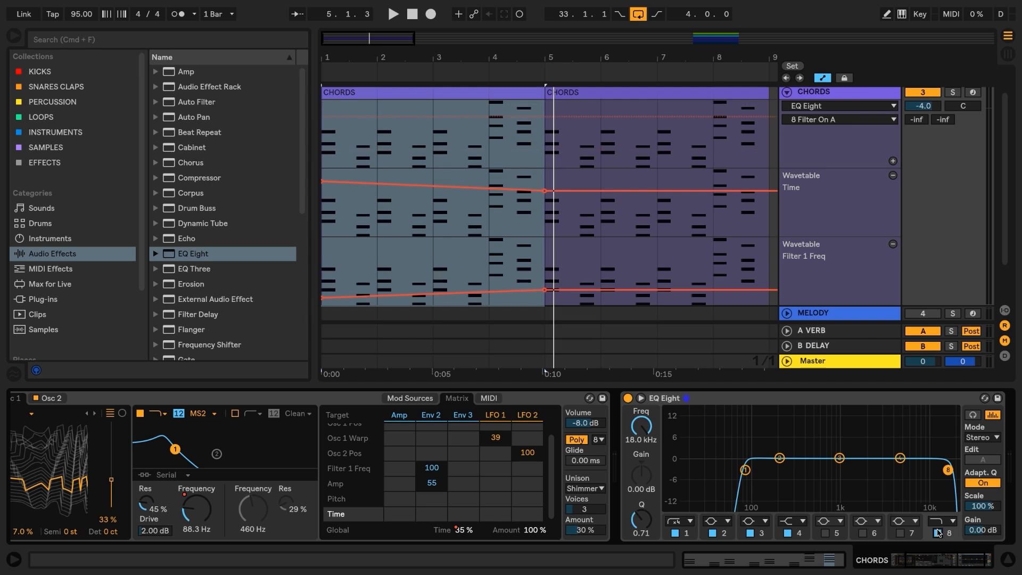
left_click_drag(948, 470, 927, 471)
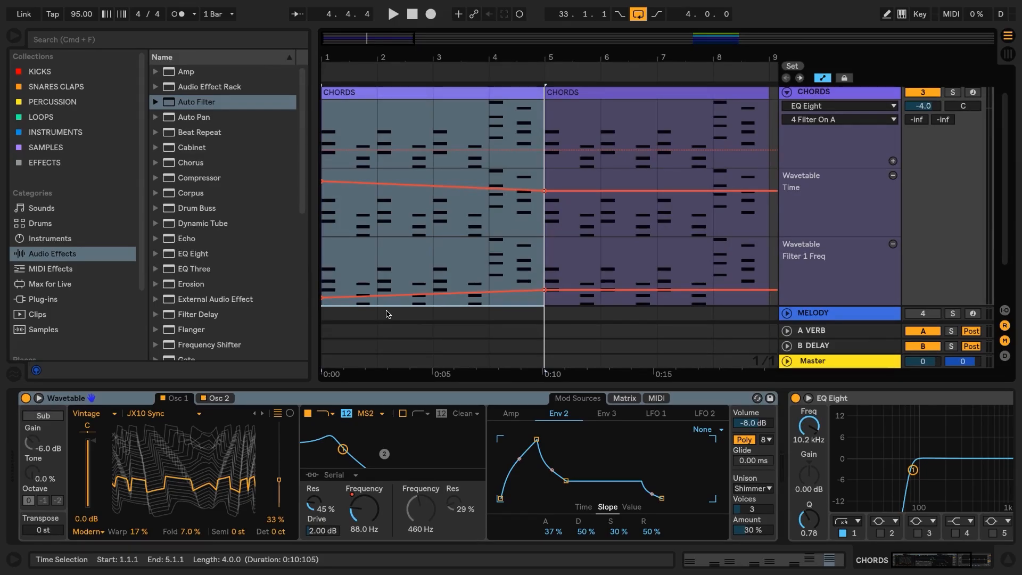
Step: Load the default Auto Filter after EQ Eight on the CHORDS track
double_click(191, 101)
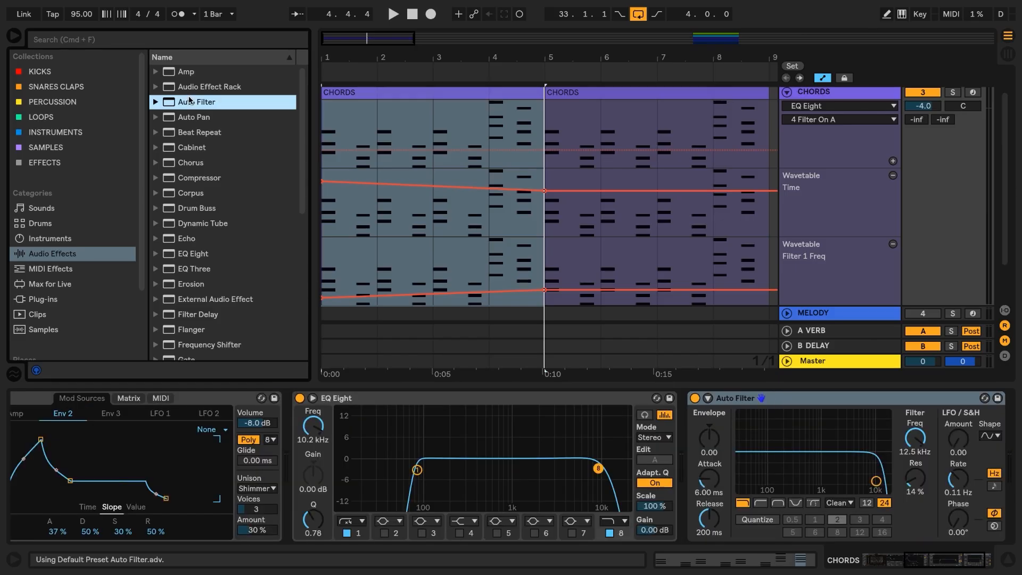
Step: Set the CHORDS track's Auto Filter to high-pass with a frequency of about 238 Hz and 22% resonance
left_click(760, 503)
left_click_drag(876, 481, 789, 481)
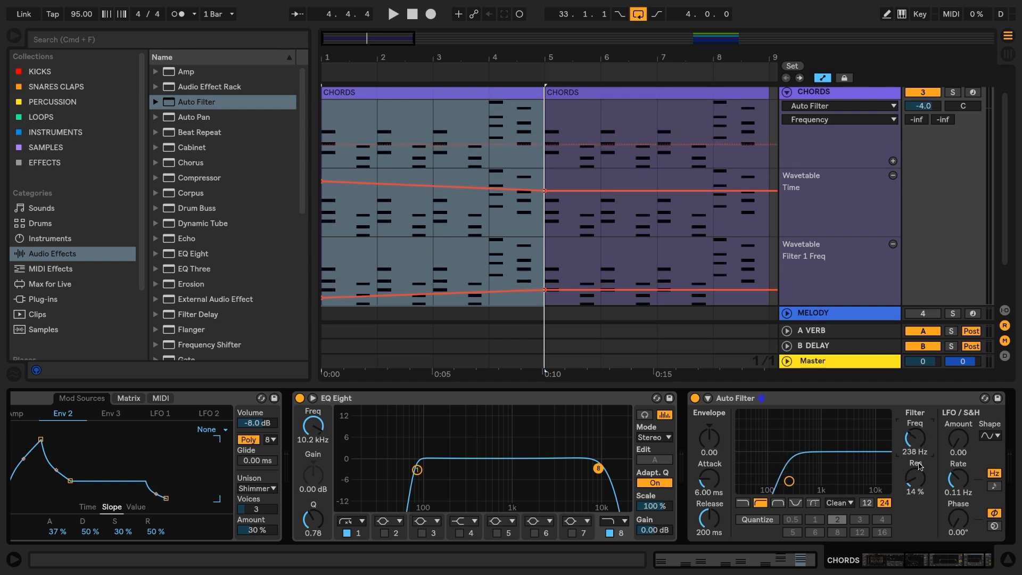
left_click_drag(918, 471, 918, 459)
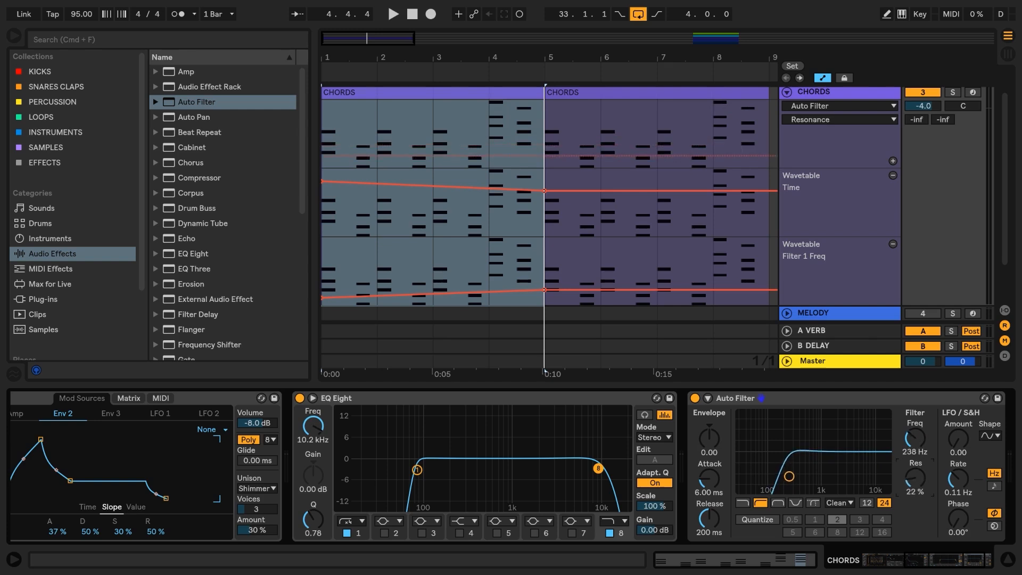
Step: Give Auto Filter's Frequency its own automation lane on CHORDS and automate it from 238 Hz at bar 1 to 160 Hz at bar 5
left_click(919, 443)
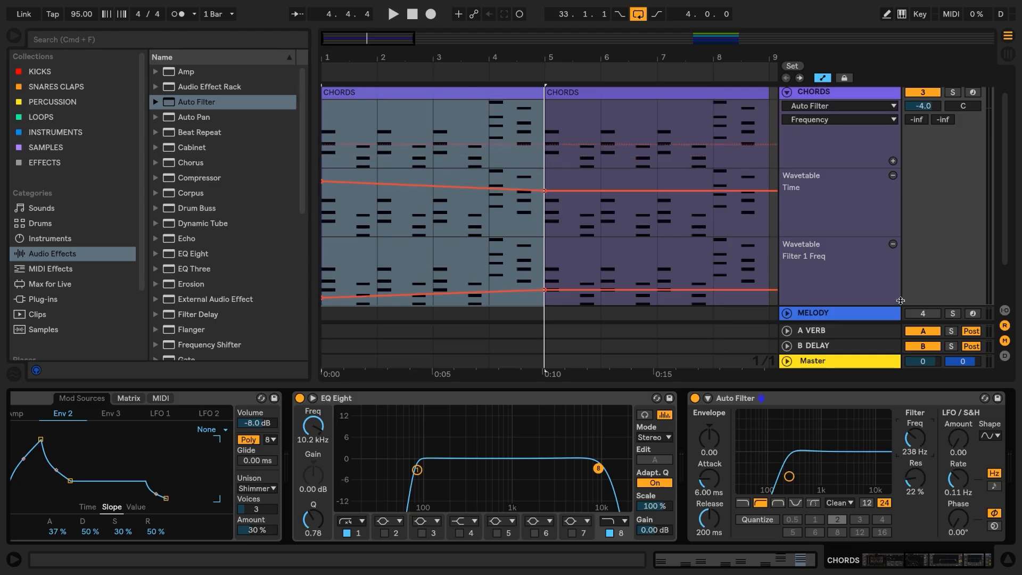
left_click(893, 161)
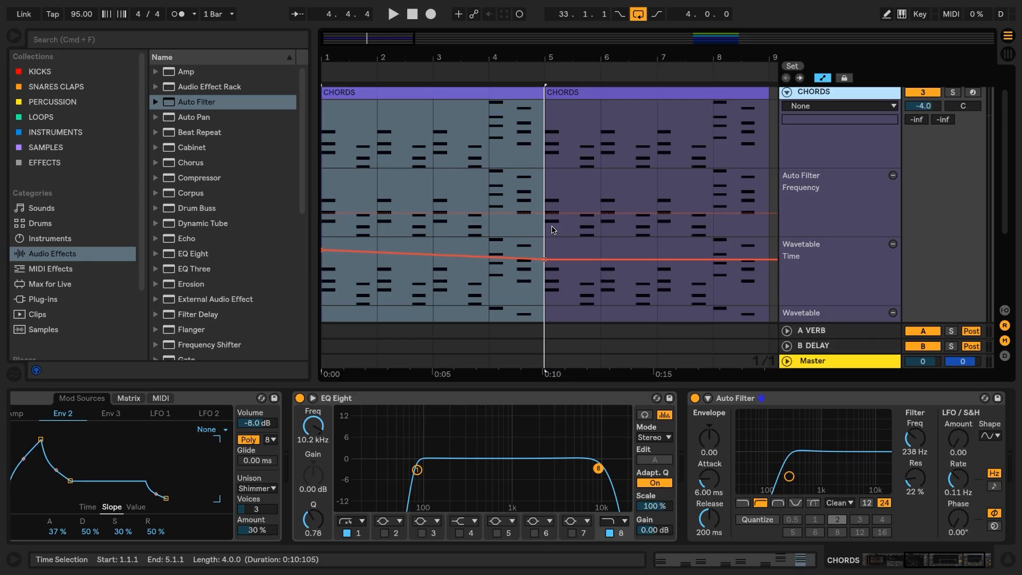
left_click(323, 213)
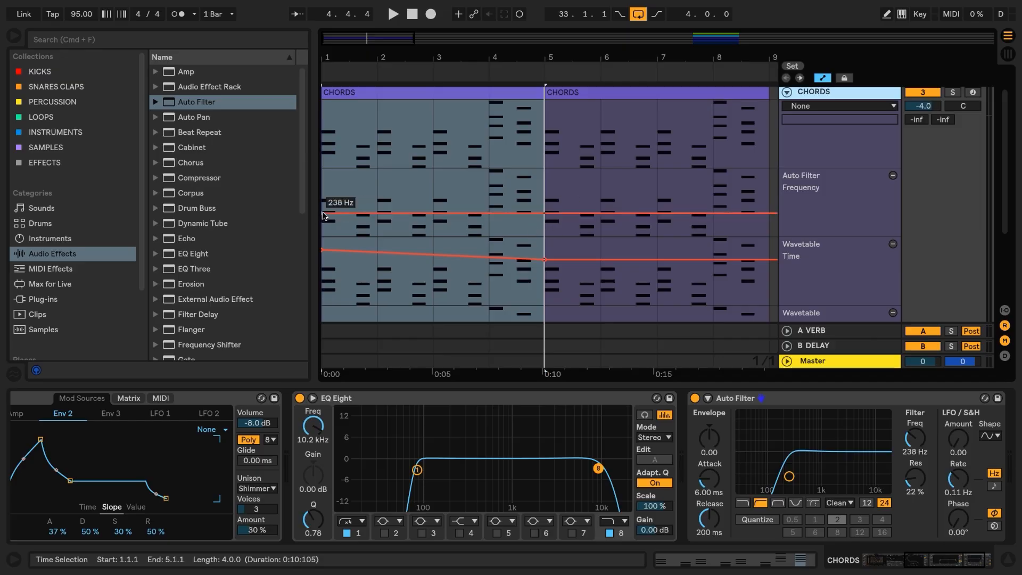
left_click(323, 215)
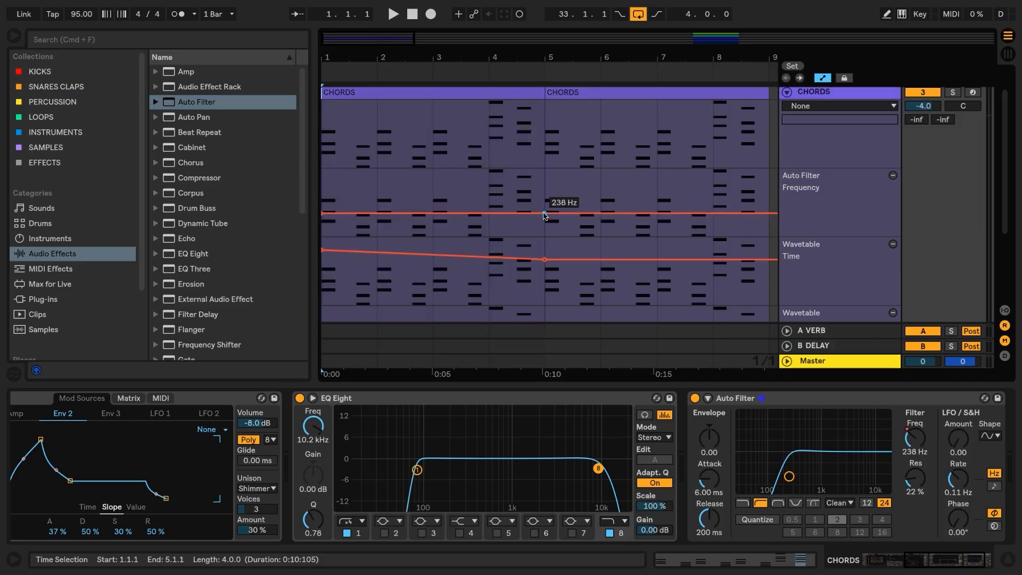
left_click_drag(544, 214, 544, 217)
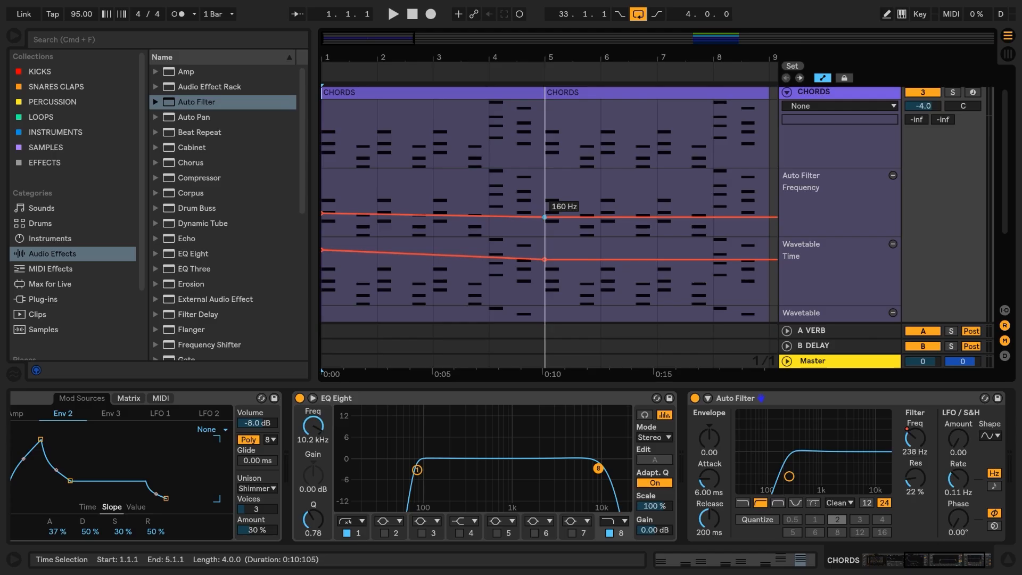
Step: Add a peak to the Auto Filter Frequency automation midway through bar 4, starting from a breakpoint at bar 4, and play the intro
left_click(488, 217)
left_click(517, 217)
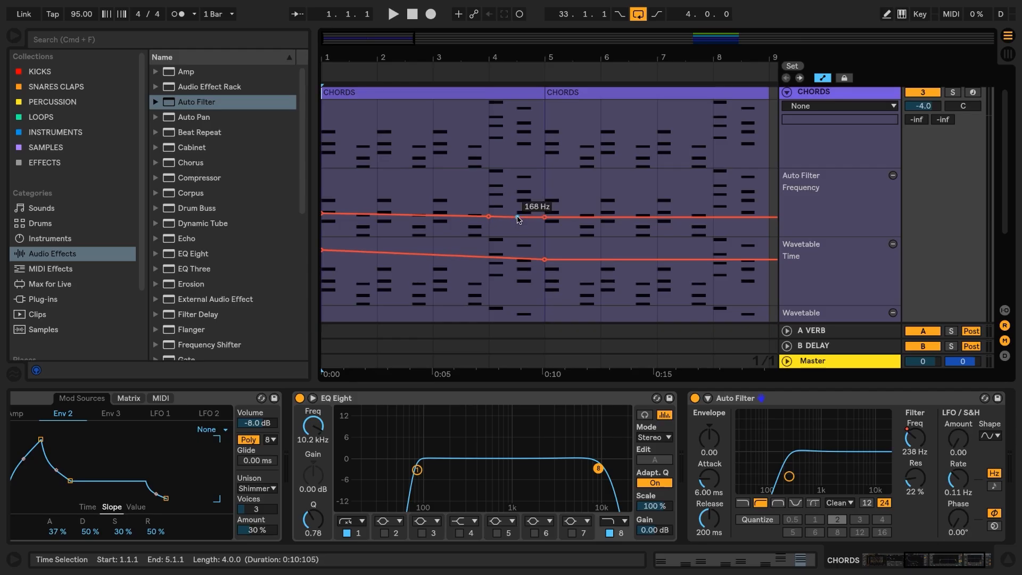
left_click_drag(517, 218, 523, 205)
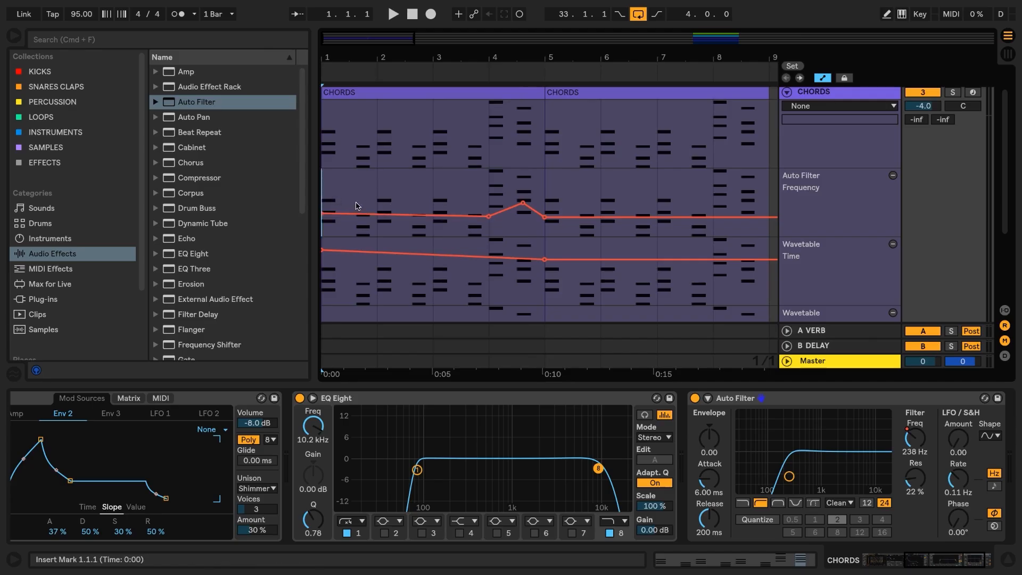
key("space")
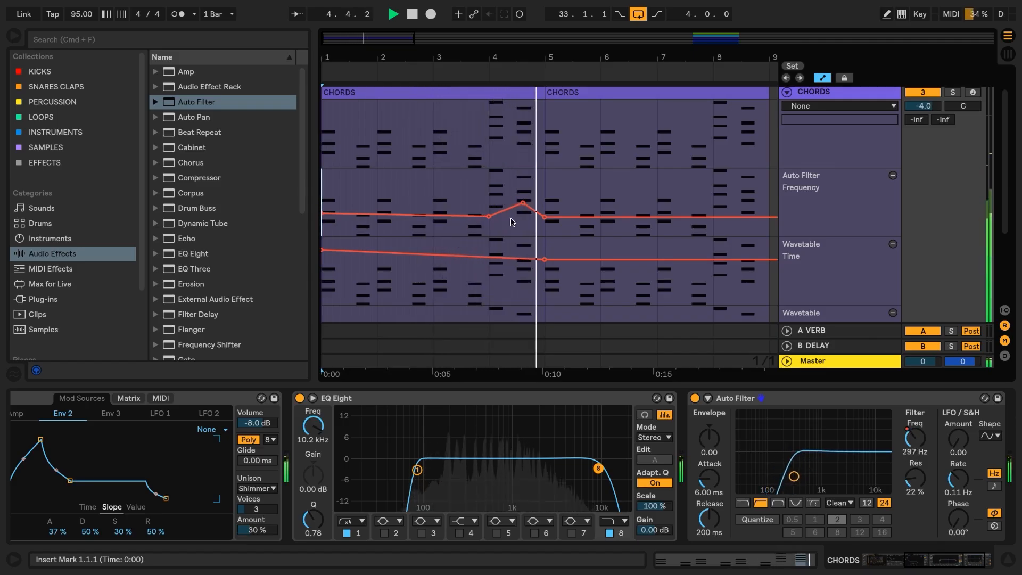
mouse_move(522, 205)
key("space")
Step: Curve both sides of the bar 4 frequency peak and slope the Auto Filter automation downward from bar 5 to bar 9
left_click_drag(522, 205, 529, 231)
mouse_move(507, 215)
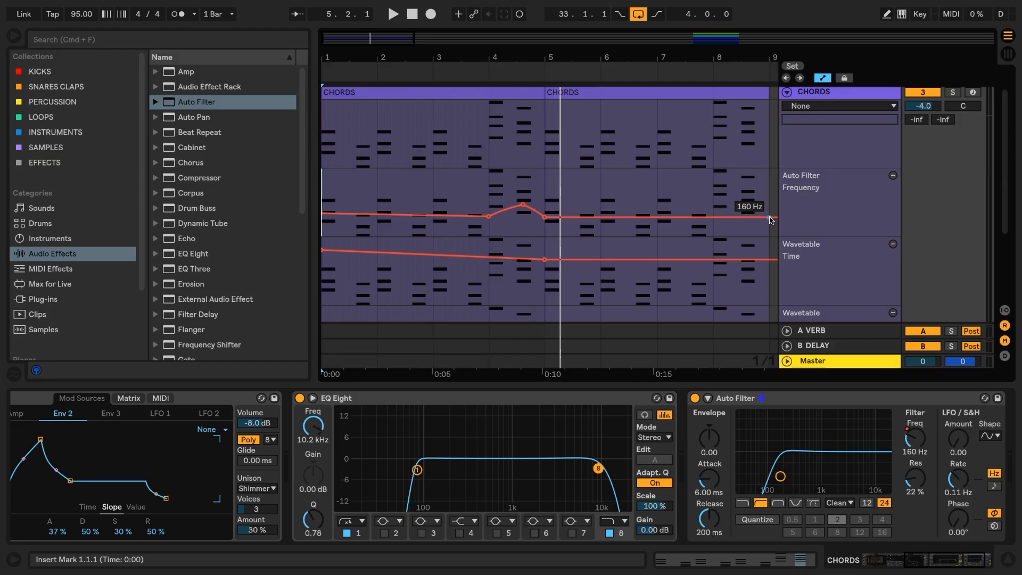
left_click_drag(769, 217, 768, 219)
left_click_drag(768, 222, 768, 227)
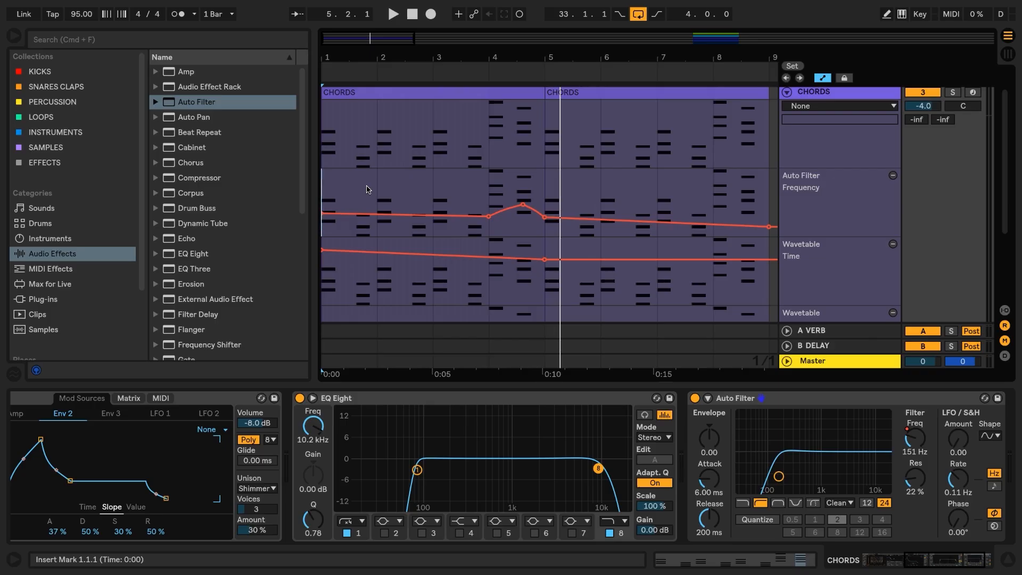
Step: Automate the CHORDS track's A-VERB send in its own lane, curving from 0 dB at bar 1 to -inf at bar 9, and play it
left_click(916, 121)
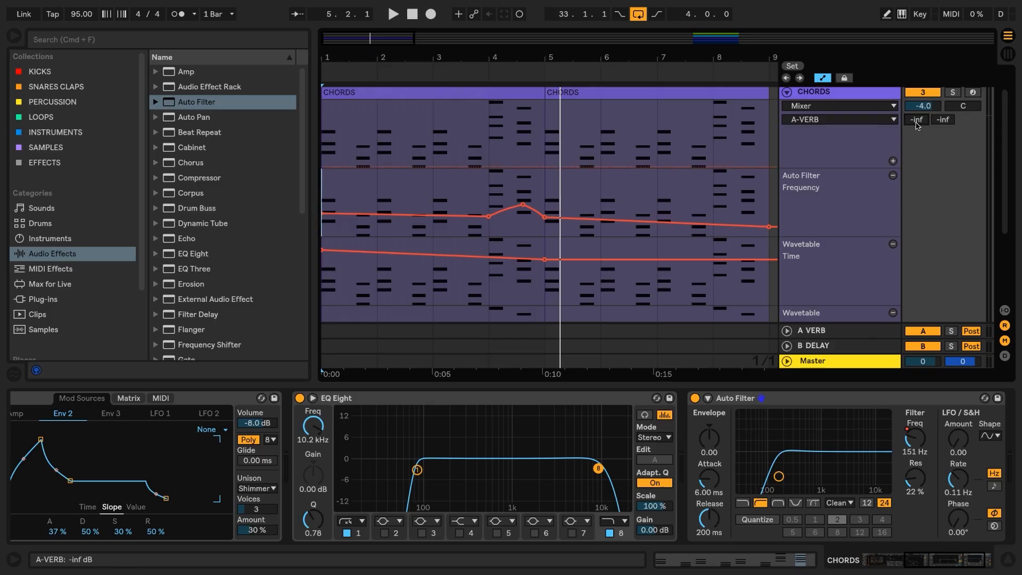
left_click(892, 160)
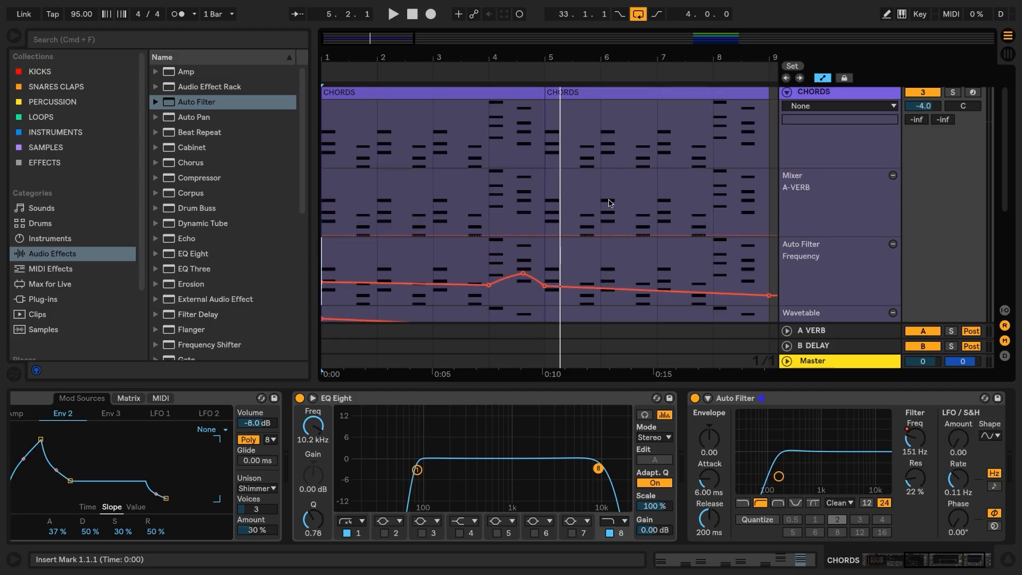
scroll(610, 201, "down", 1)
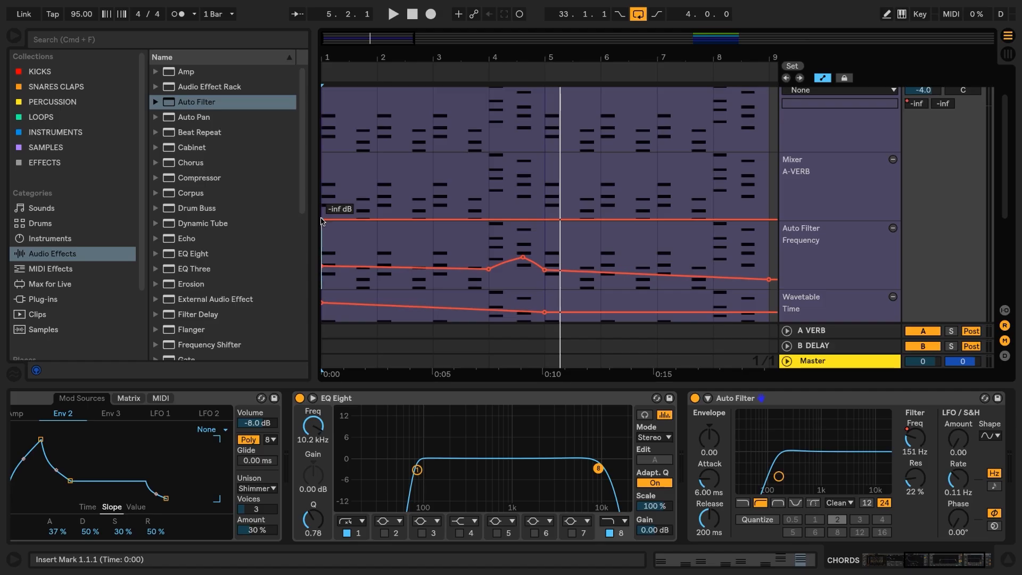
left_click_drag(322, 220, 322, 153)
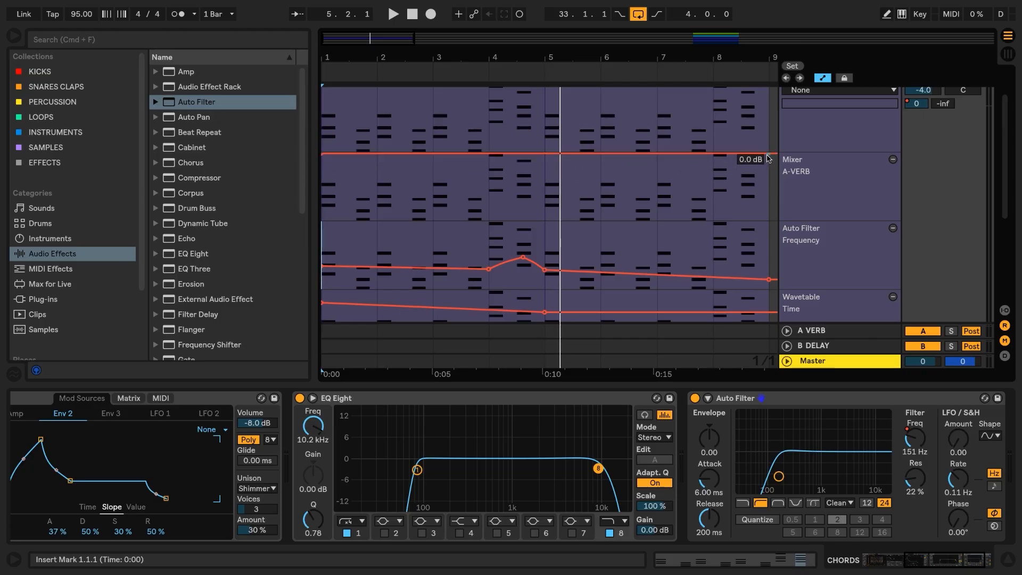
left_click_drag(771, 159, 769, 219)
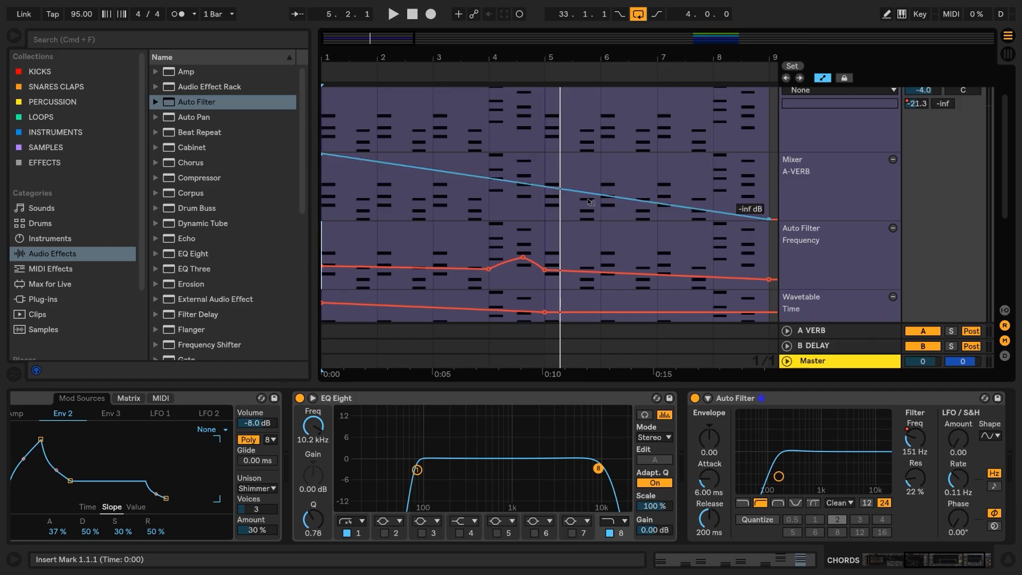
mouse_move(591, 202)
left_mouse_down()
mouse_move(590, 182)
mouse_move(599, 212)
left_mouse_up()
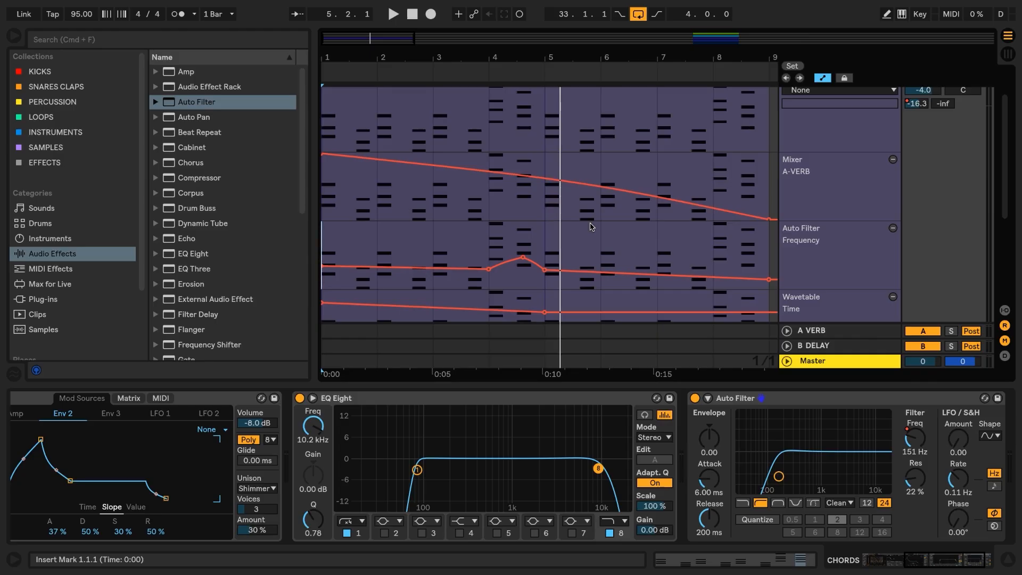
key("space")
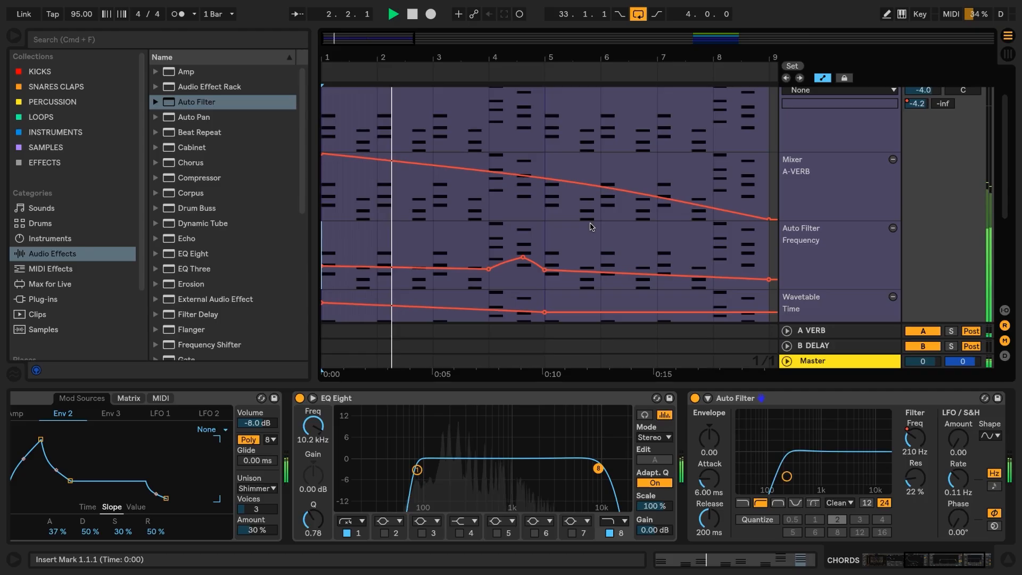
key("space")
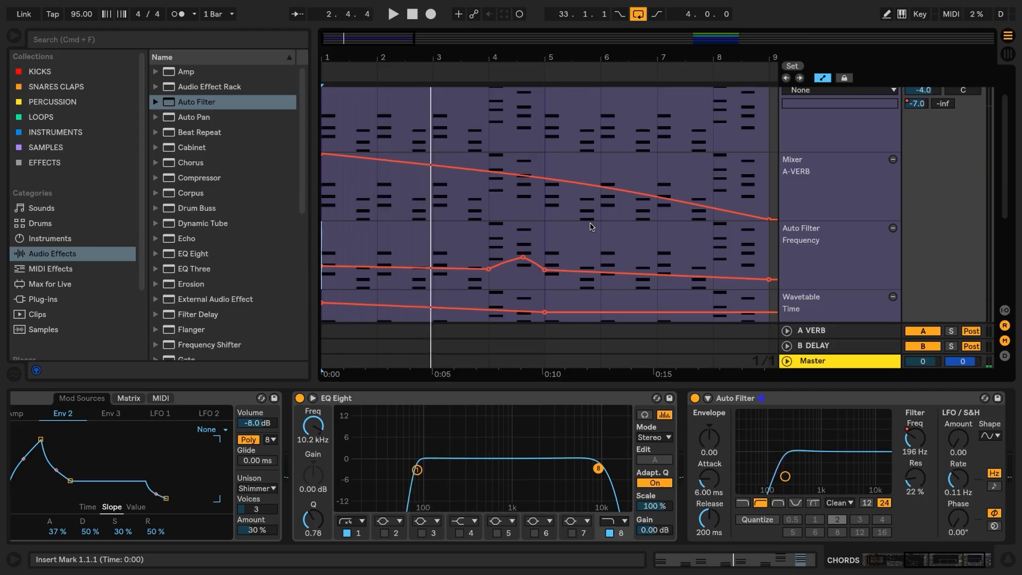
Step: Set the Large Hall reverb's Decay Time on the A VERB return to about 5.97 s while playing the intro
left_click(822, 331)
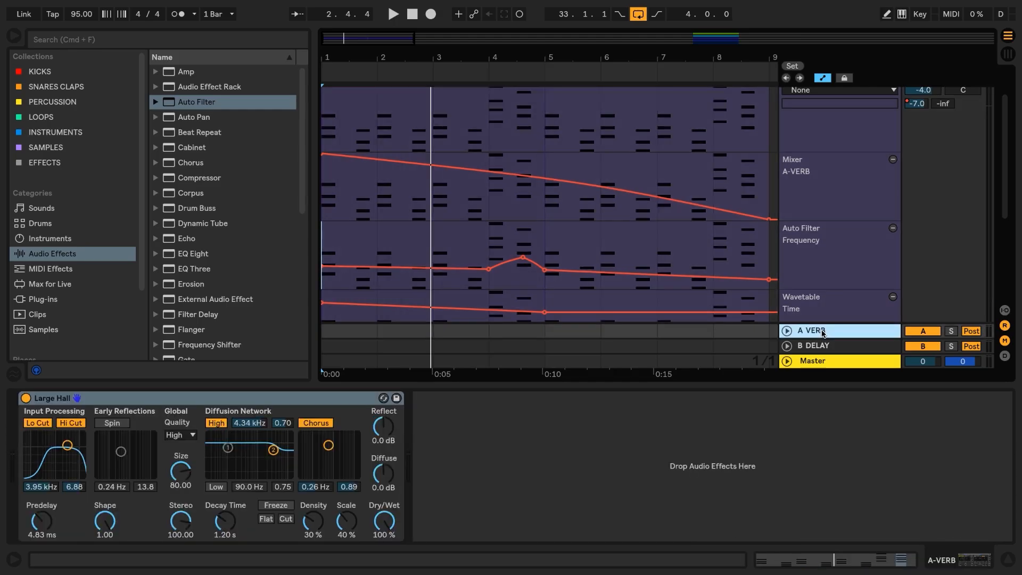
left_click(226, 526)
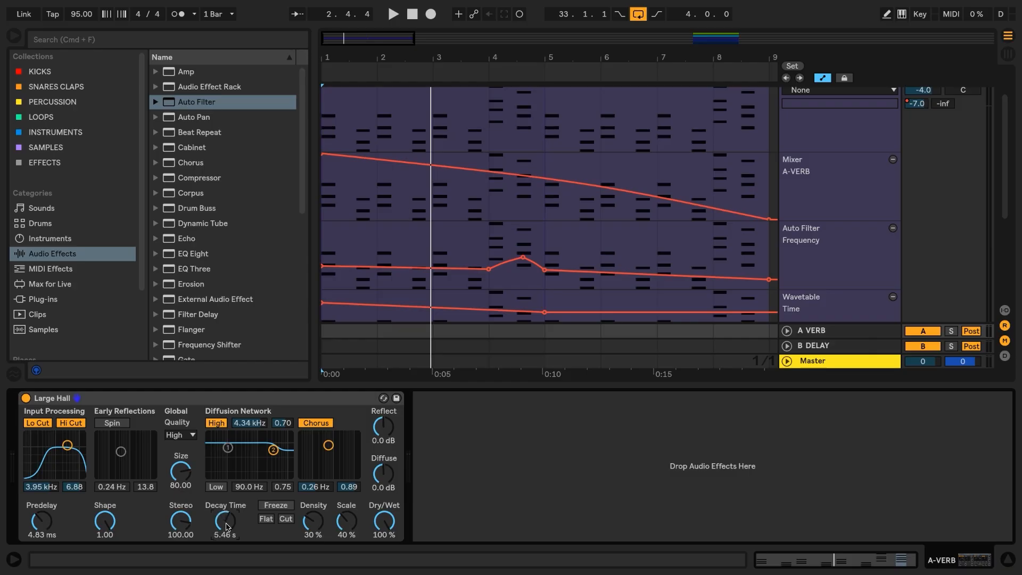
key("space")
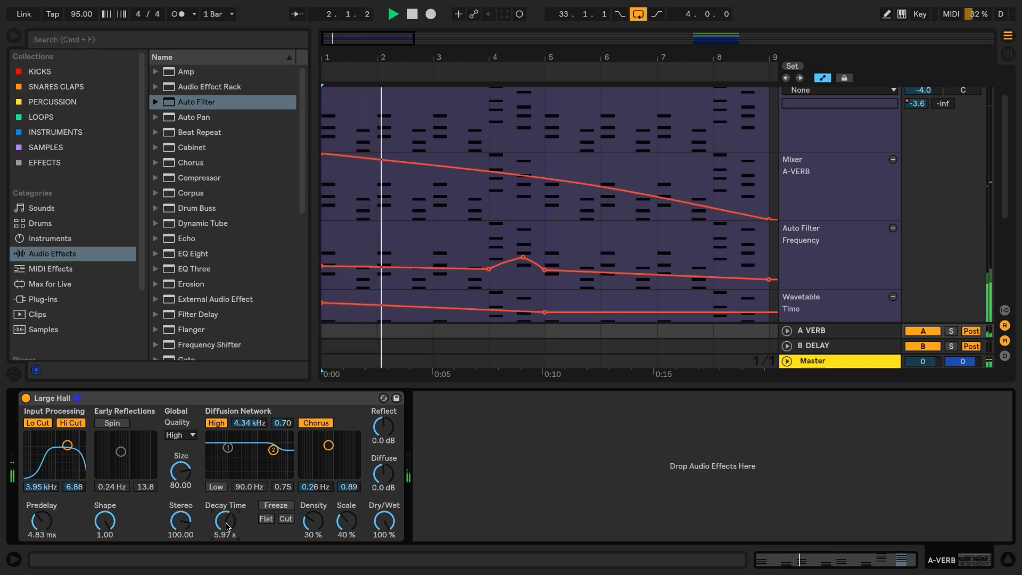
key("space")
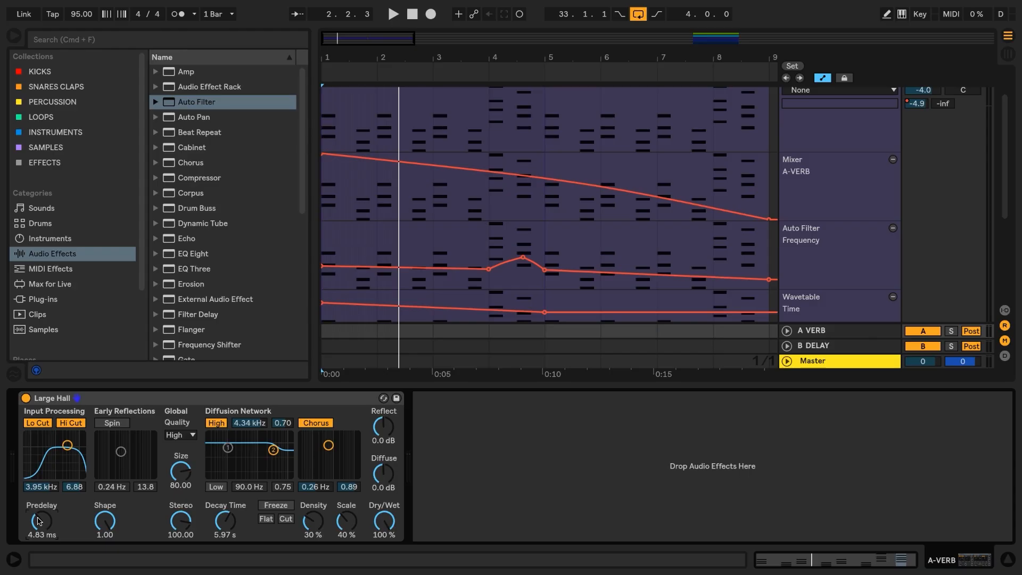
Step: Set the Large Hall reverb's Predelay to about 35.4 ms while playing the intro through to bar 9
key("space")
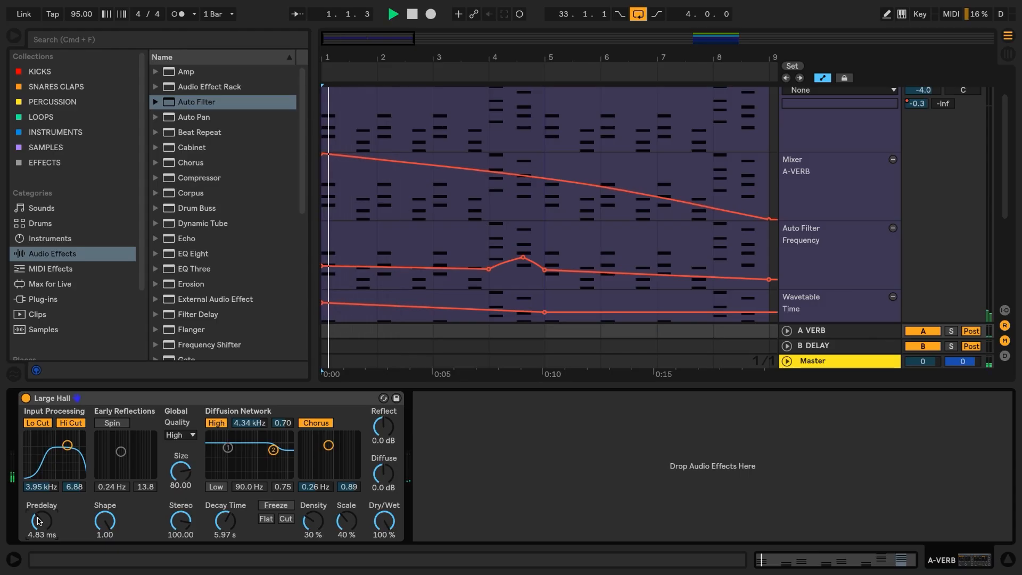
left_click_drag(38, 521, 37, 513)
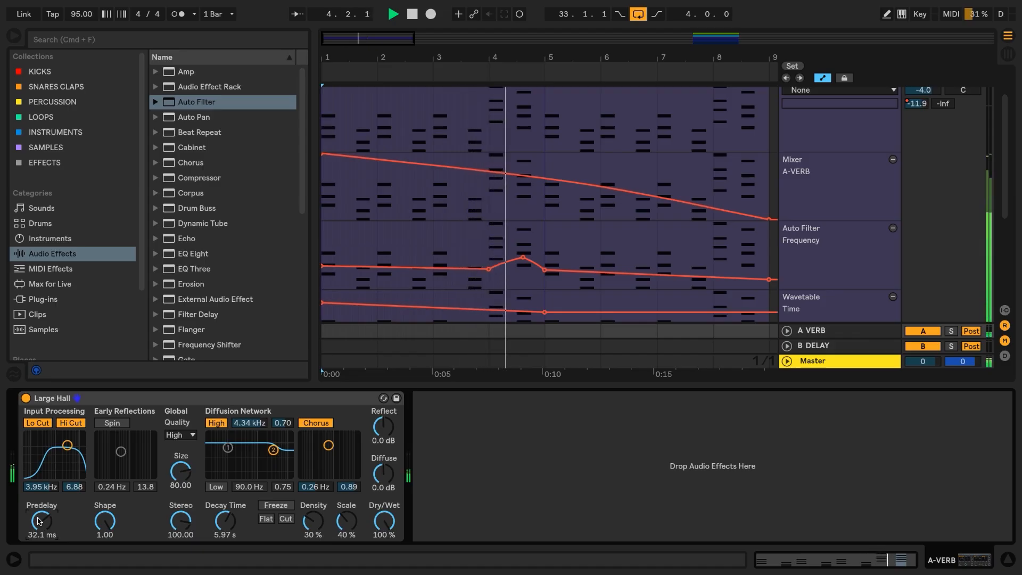
left_click_drag(38, 521, 38, 519)
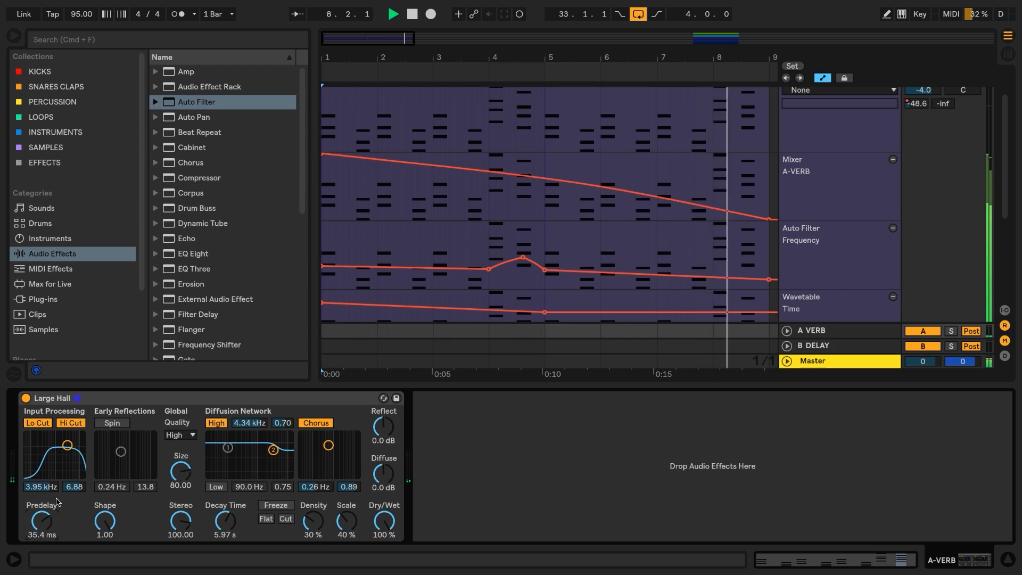
key("space")
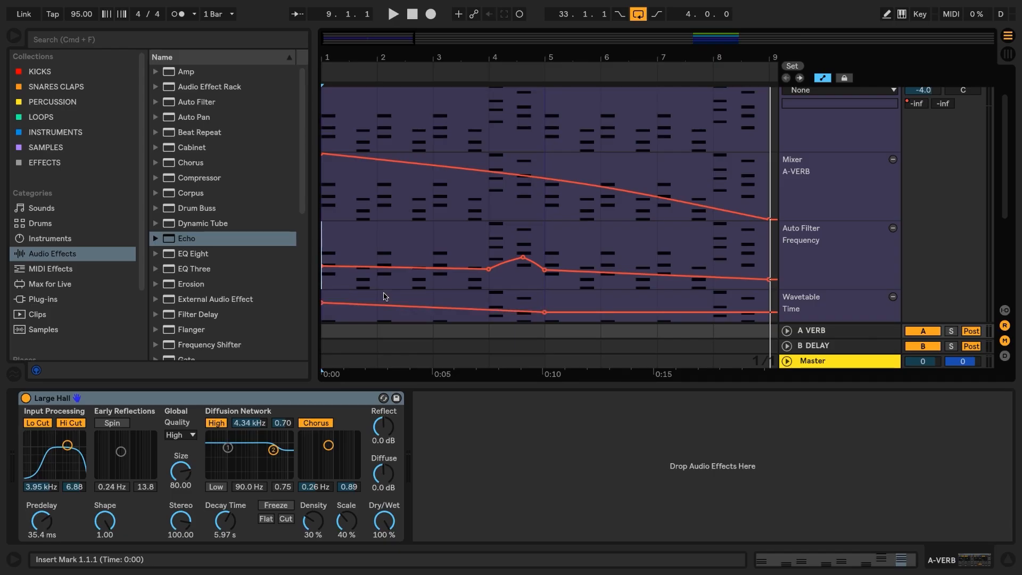
Step: Collapse all tracks and copy the four-bar DRUMS clip from bar 33 to bar 5, alongside the second CHORDS clip
key("u")
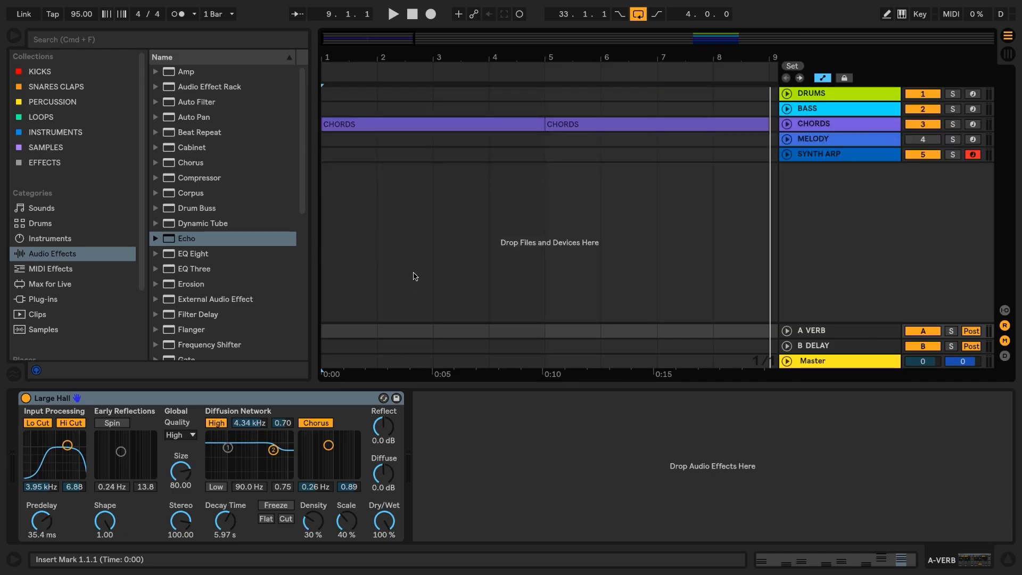
key("minus")
key("minus")
key("minus")
key("minus")
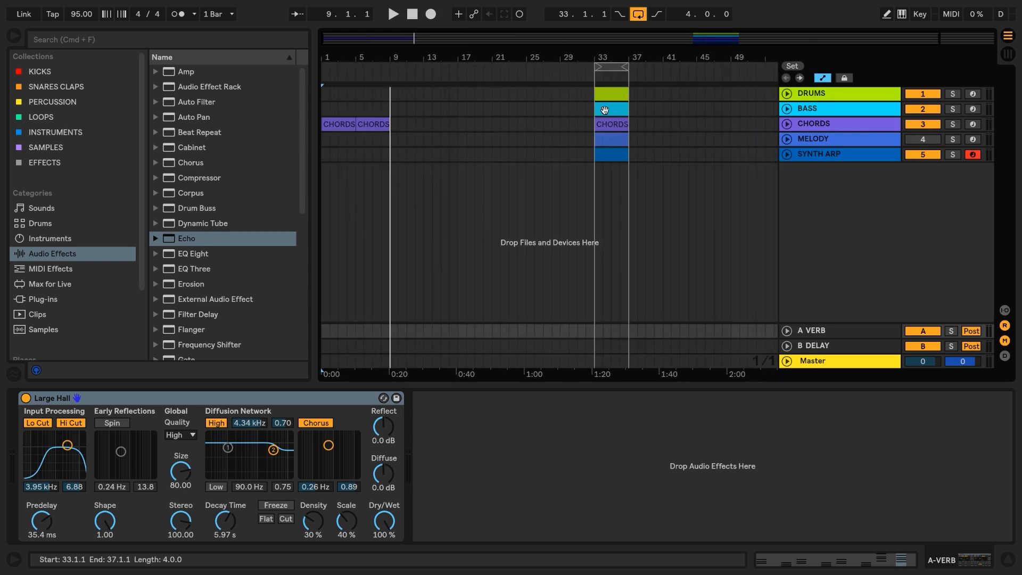
left_click_drag(616, 94, 377, 94)
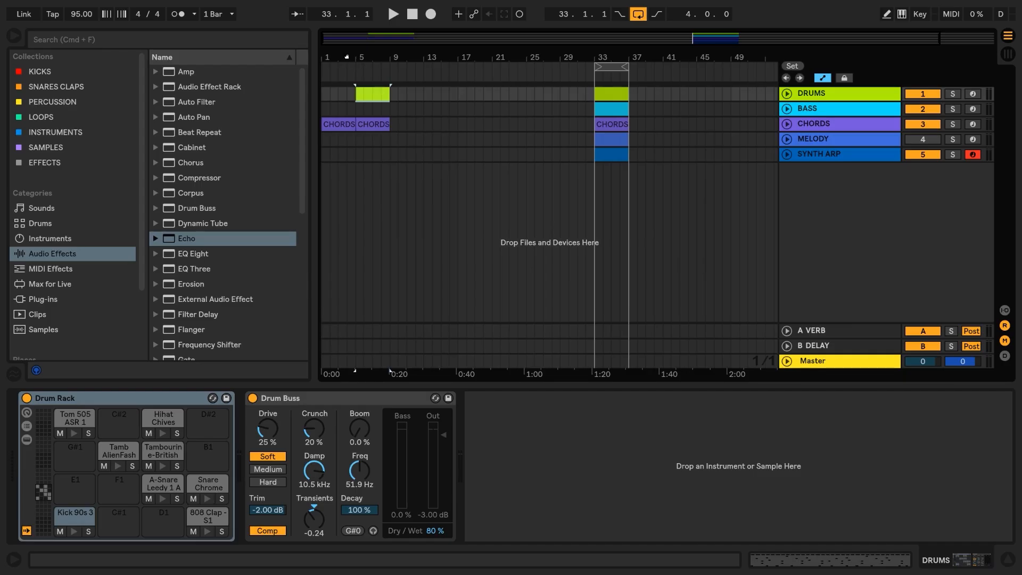
Step: Delete the Hihat Chives Closed, 808 Clap and Tom 505 notes from the DRUMS clip at bar 5
key("z")
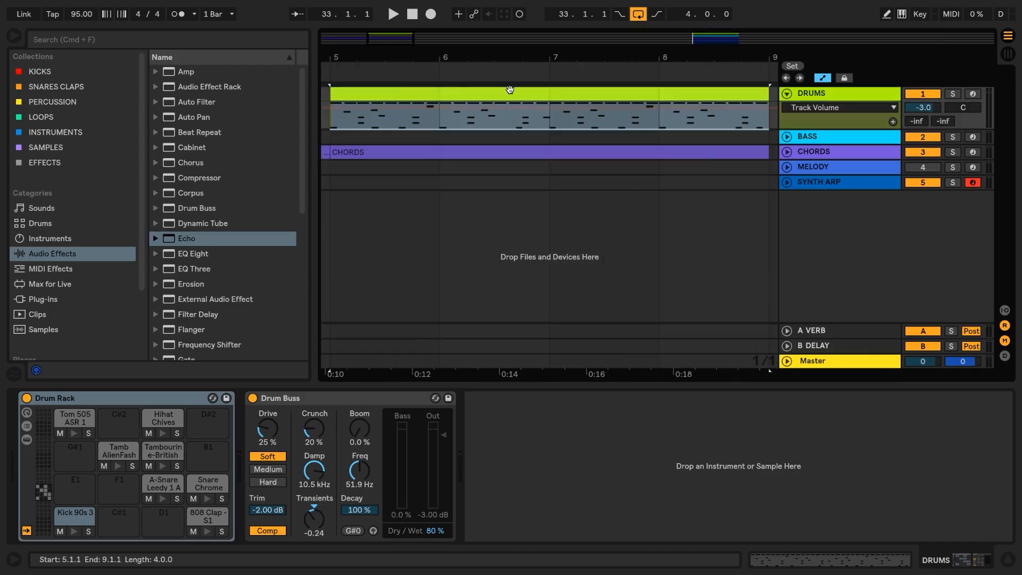
key("minus")
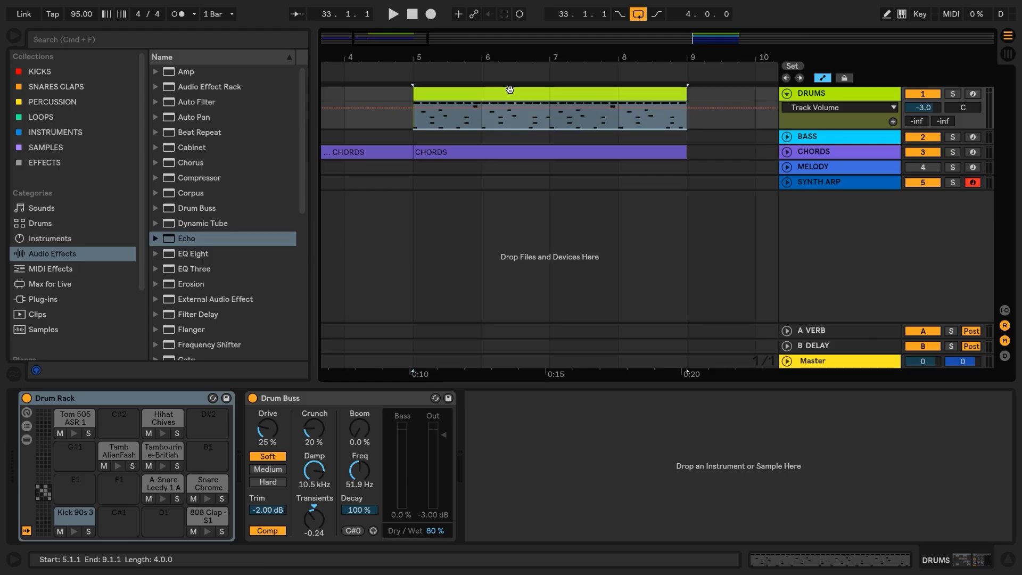
double_click(510, 91)
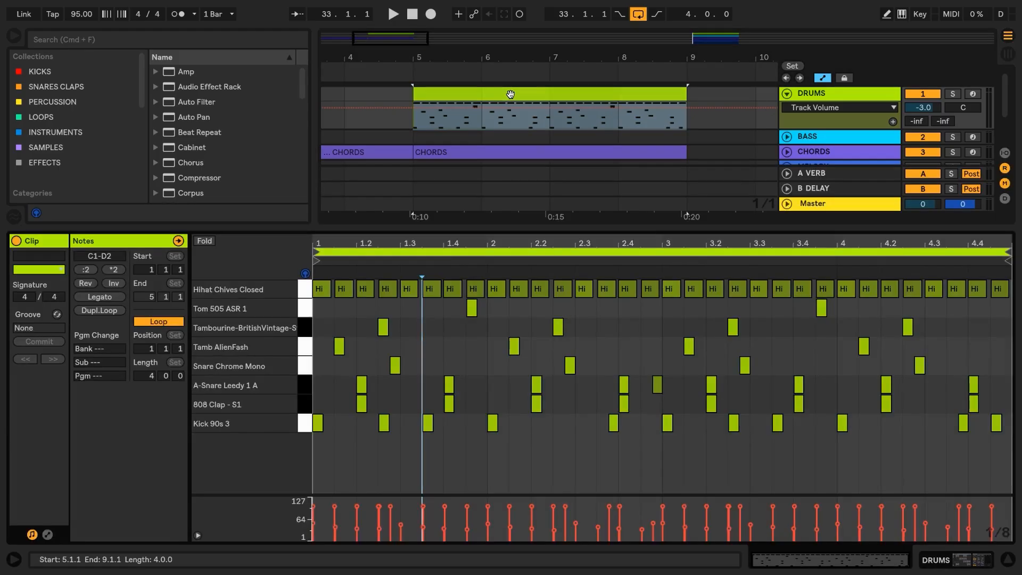
left_click(307, 292)
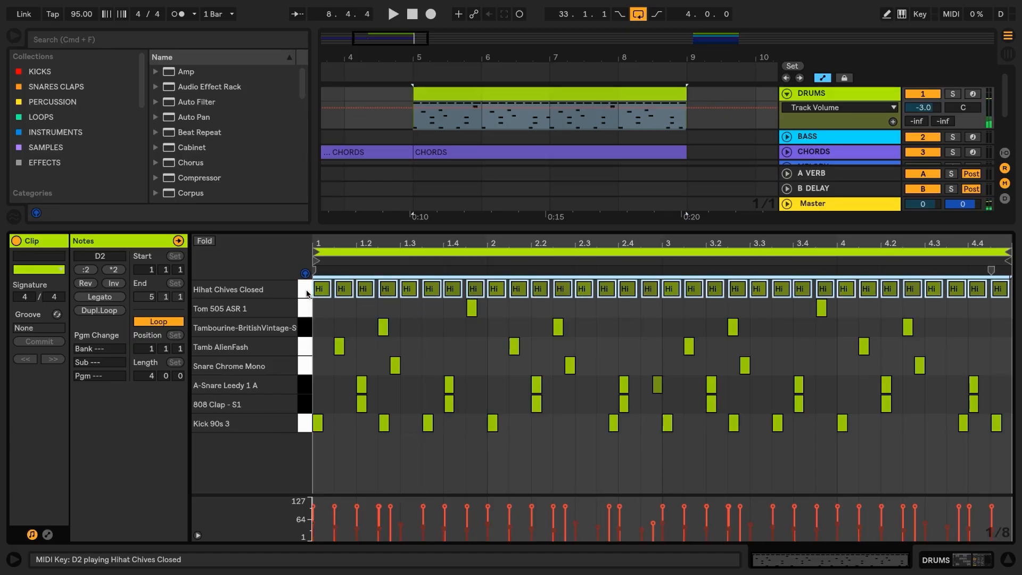
key("Delete")
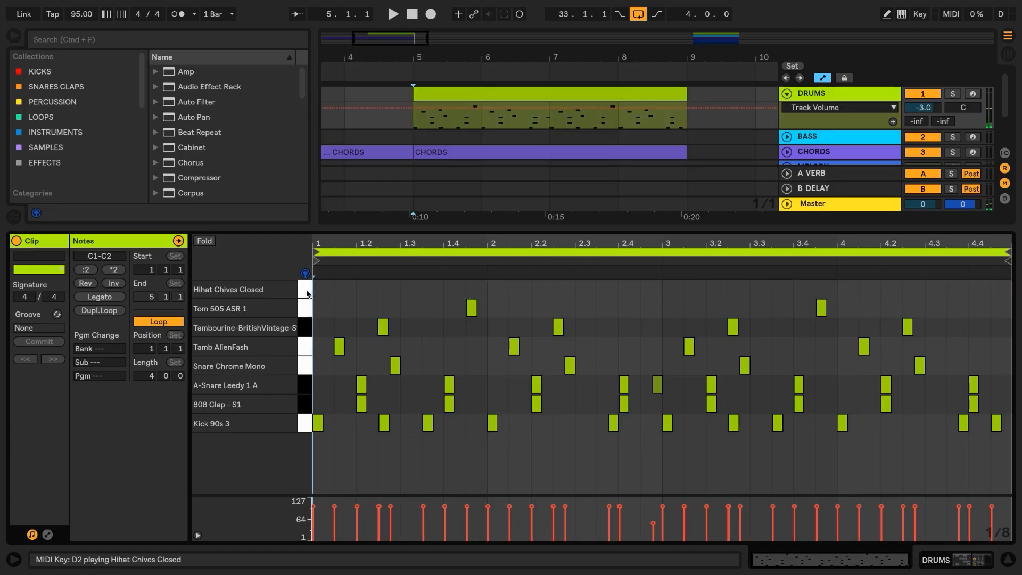
left_click(305, 407)
key("Delete")
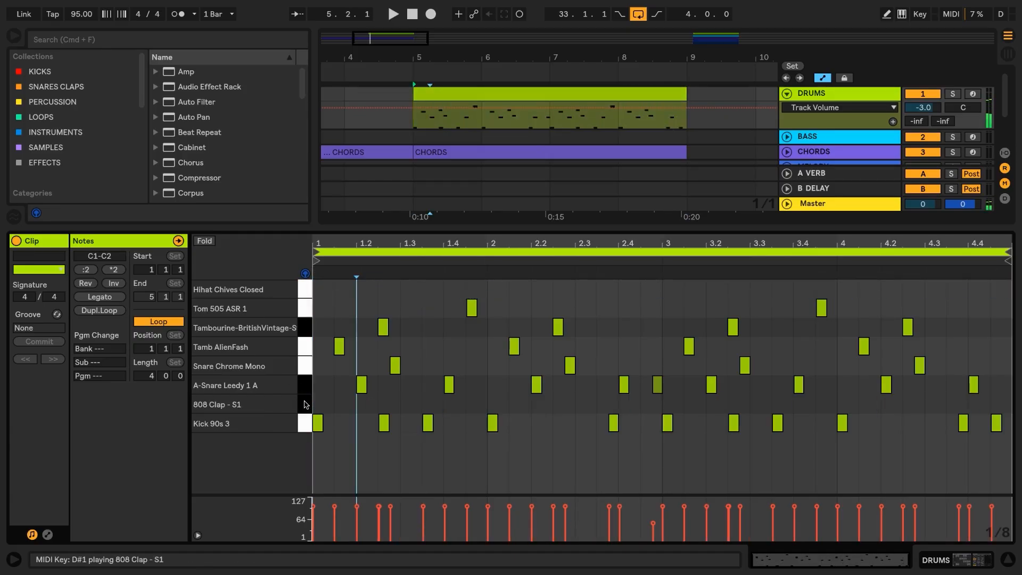
left_click(307, 309)
key("Delete")
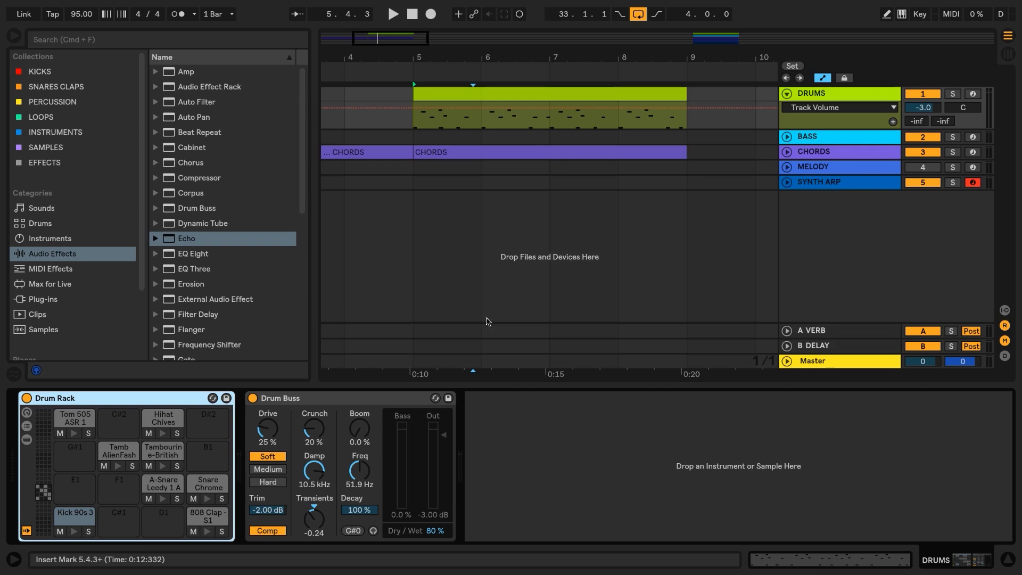
Step: Replace the sixteenth-note delay on the B DELAY return with an Echo effect
left_click(823, 348)
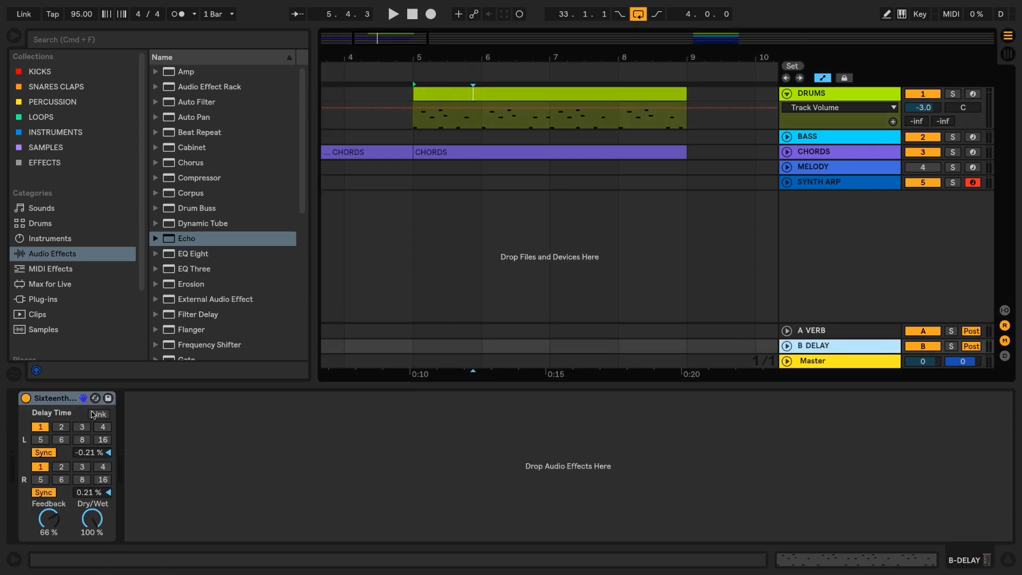
left_click(66, 397)
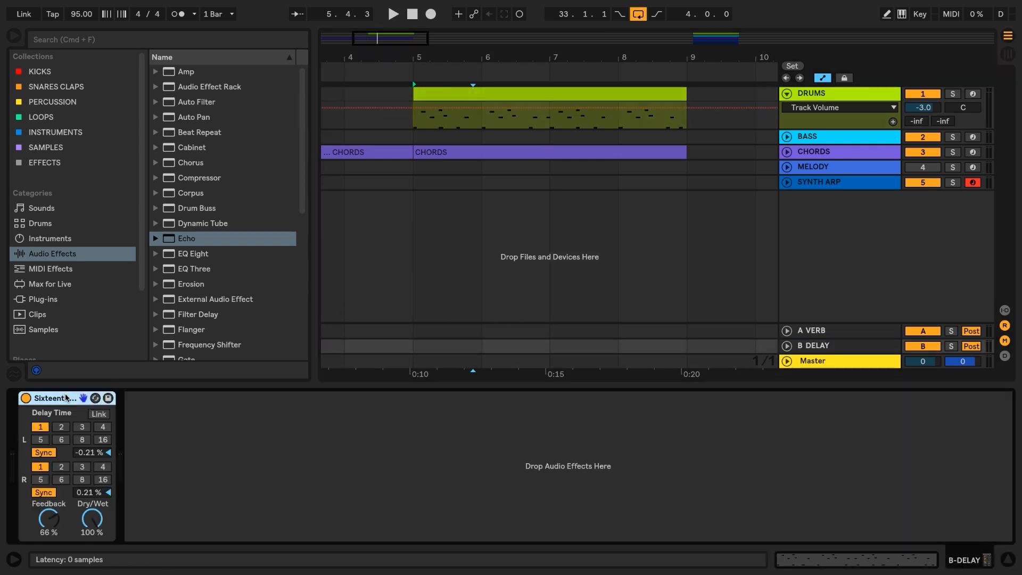
key("Delete")
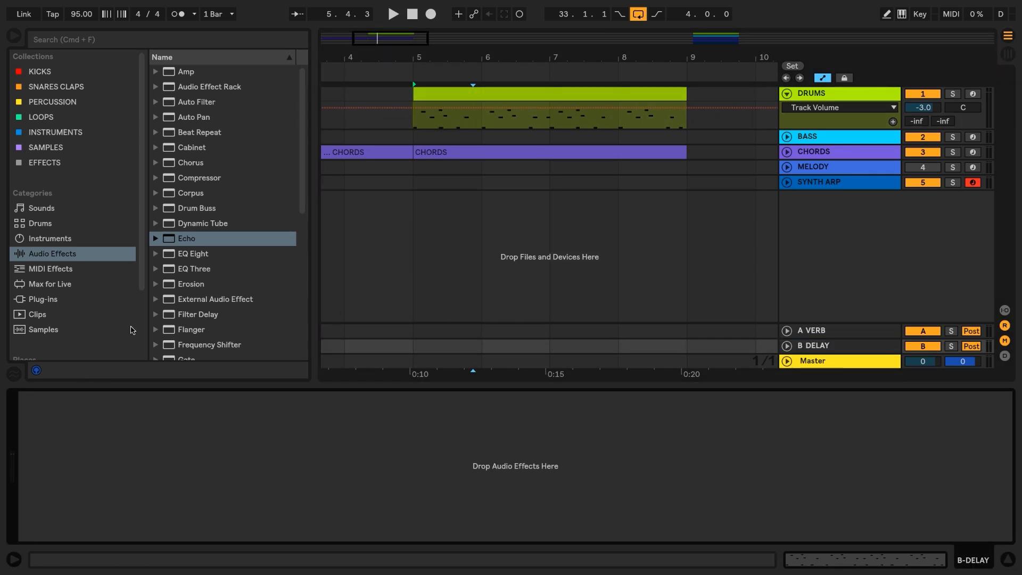
double_click(188, 240)
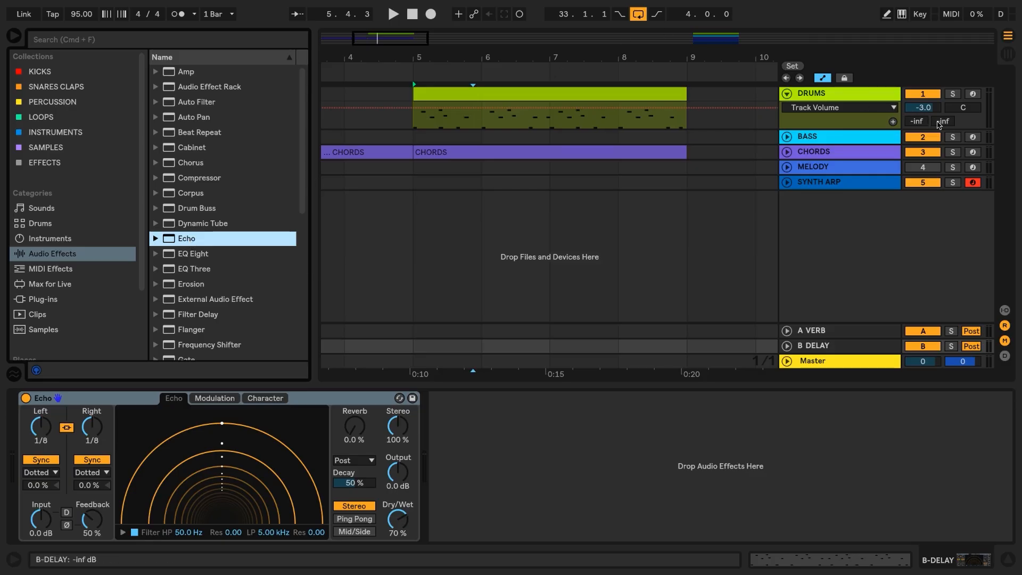
Step: Show the DRUMS track's B-DELAY send automation and, on a narrow adaptive grid, trim the clip's end back to 8.3.1
left_click(943, 121)
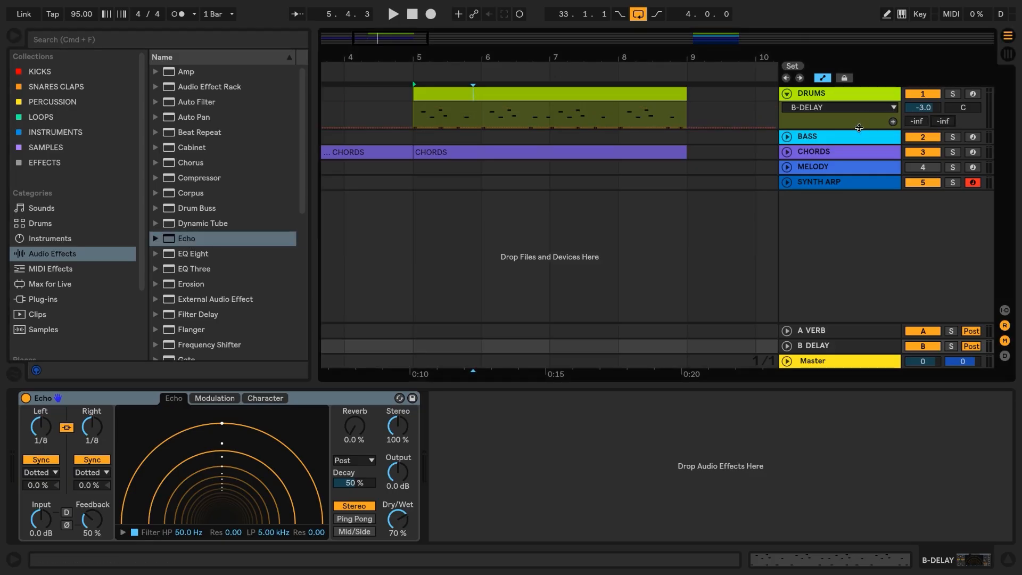
left_click_drag(859, 128, 854, 184)
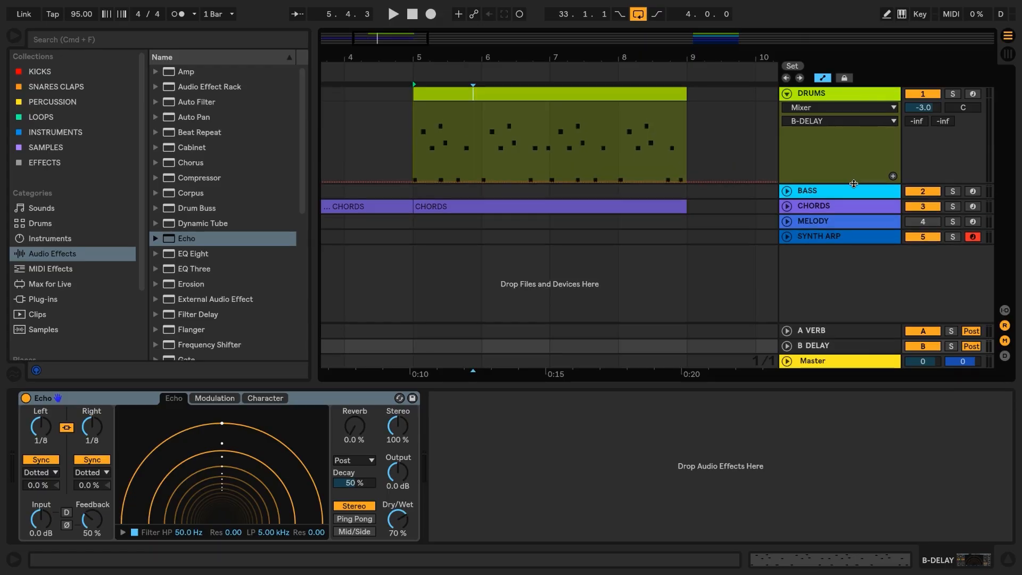
right_click(717, 153)
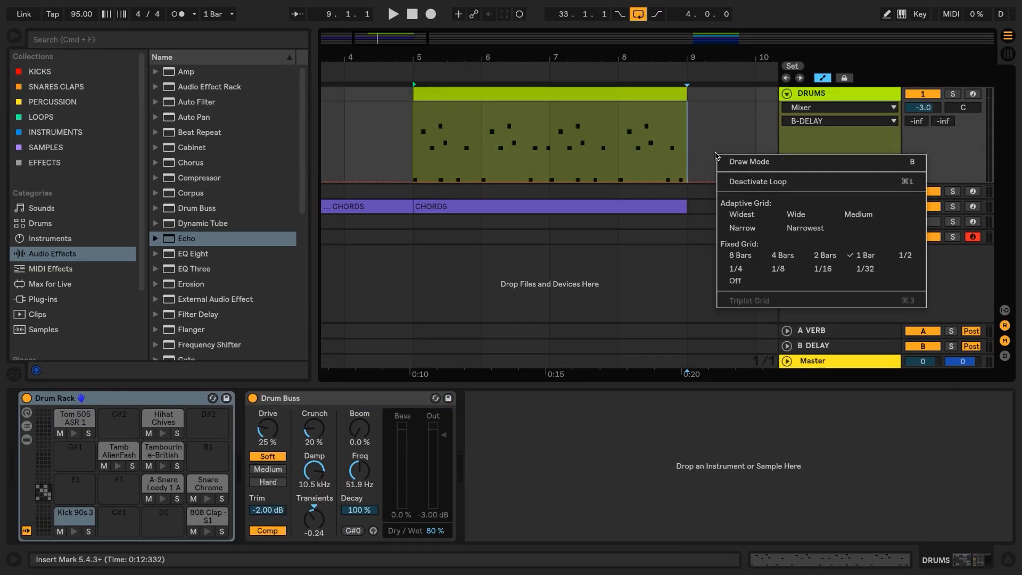
left_click(760, 230)
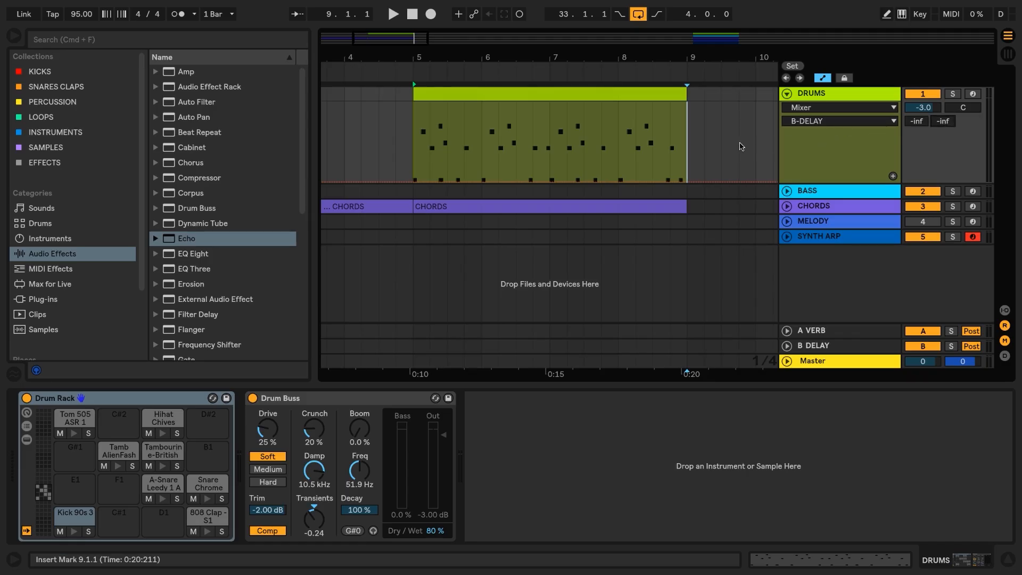
left_click_drag(688, 99, 660, 100)
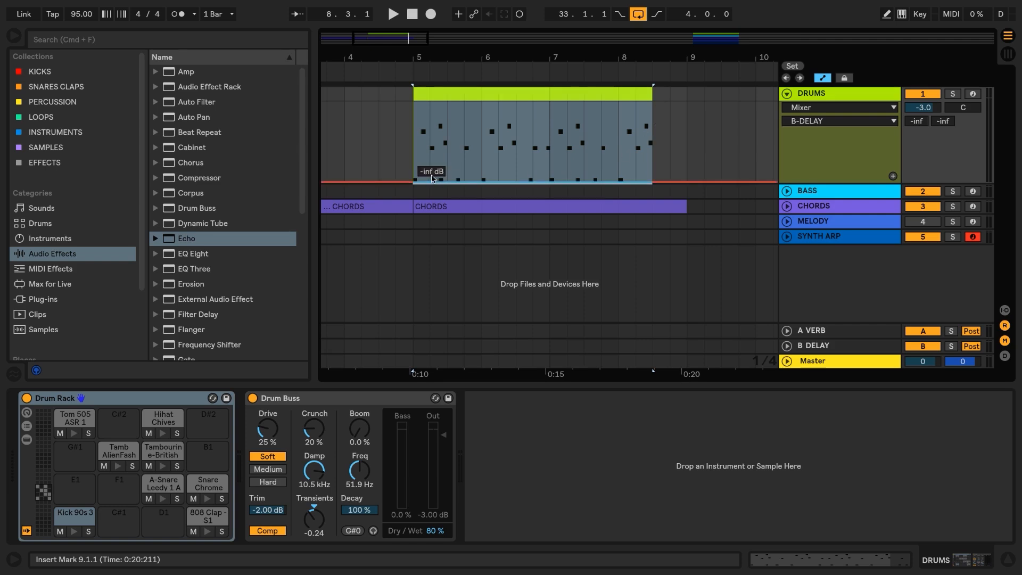
Step: Automate the DRUMS track's B-DELAY send in an upward-bowed curve from -inf at bar 5 to 0 dB at 8.3.1, and play it soloed
left_click(414, 182)
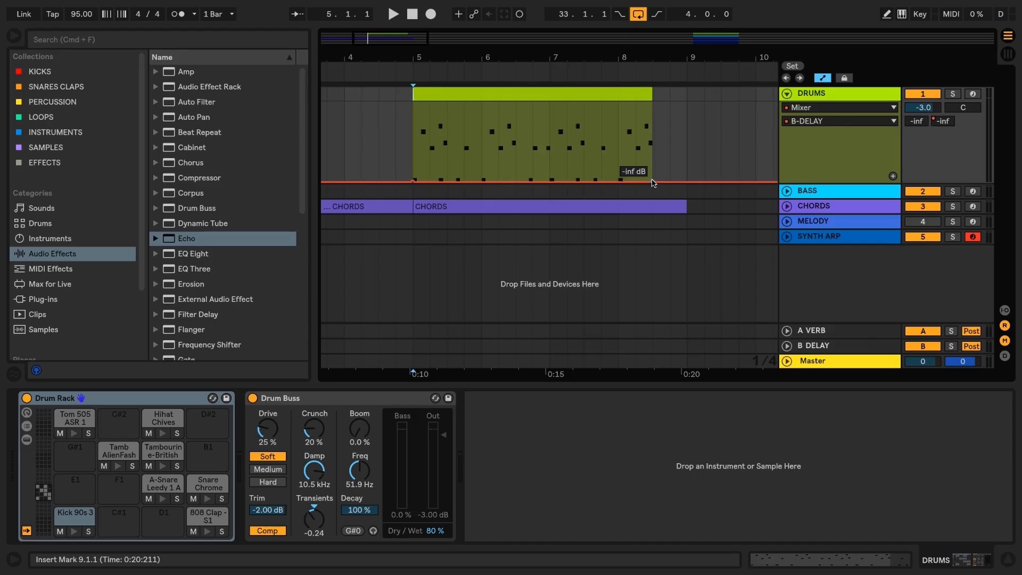
left_click_drag(652, 182, 653, 102)
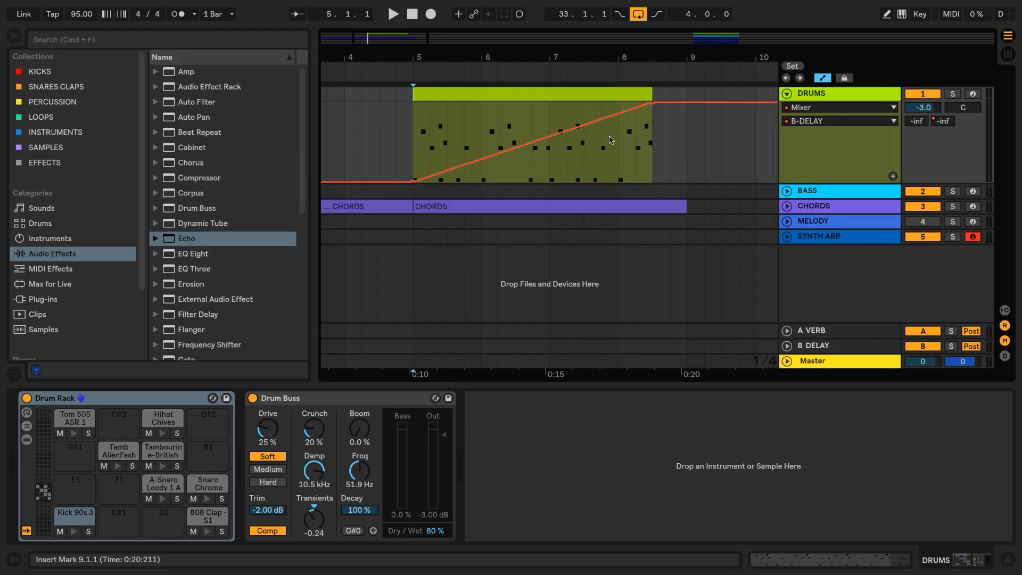
left_click_drag(554, 135, 554, 126)
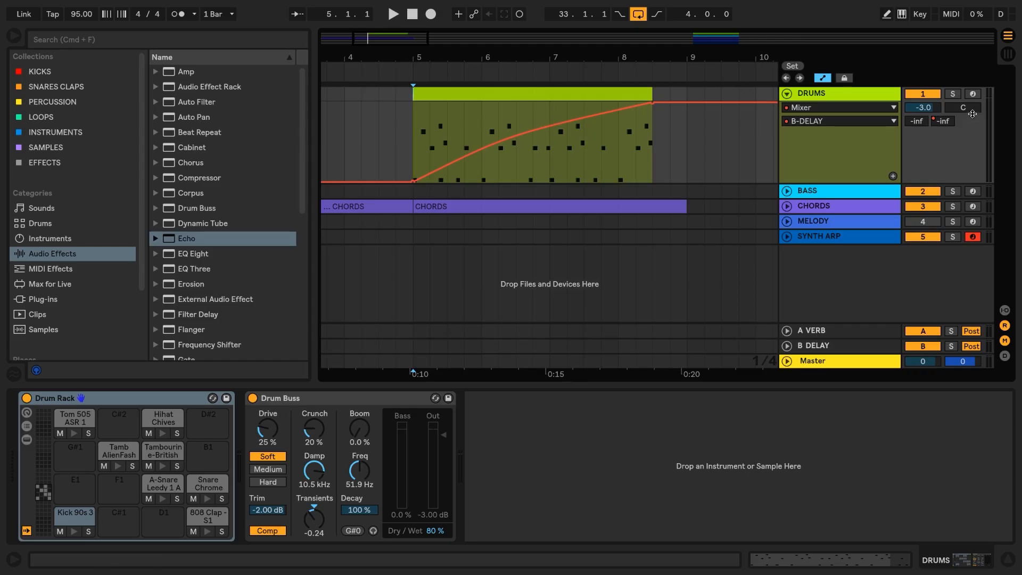
left_click(952, 94)
key("space")
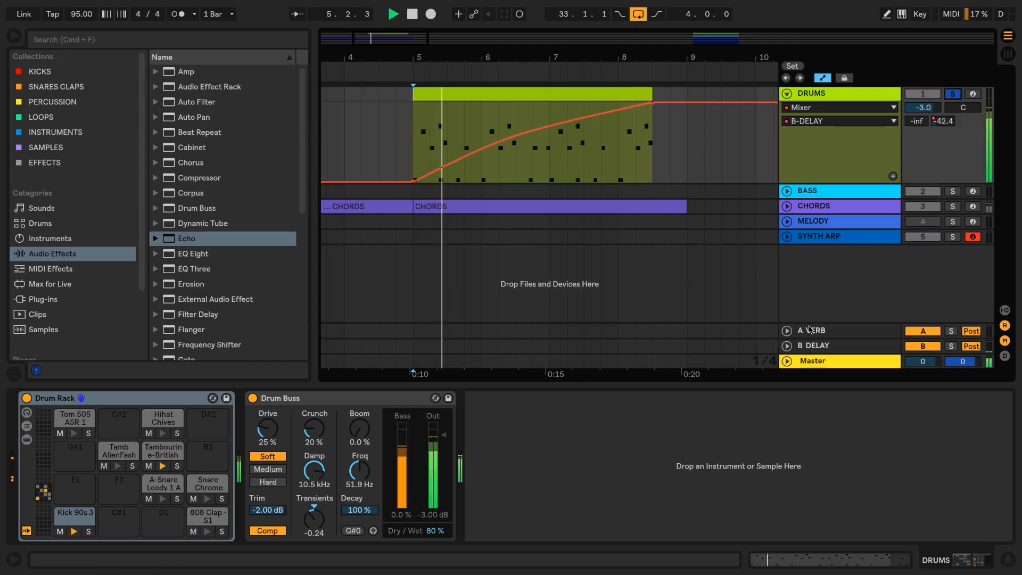
key("space")
Step: Set the B DELAY return's Echo to 1/4 Notes delay on both channels with 48 % Feedback
left_click(824, 349)
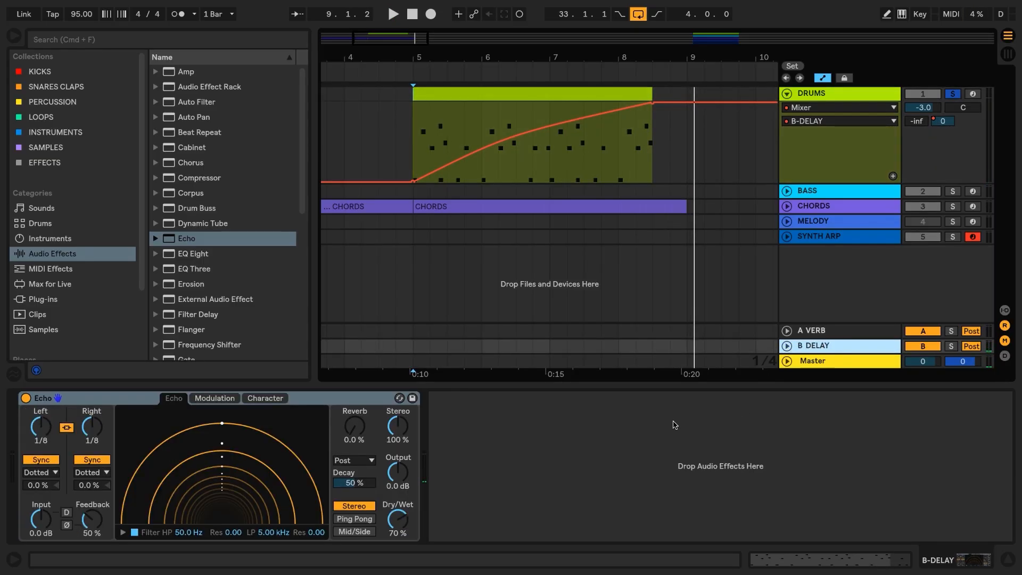
left_click(90, 429)
left_click_drag(90, 429, 91, 421)
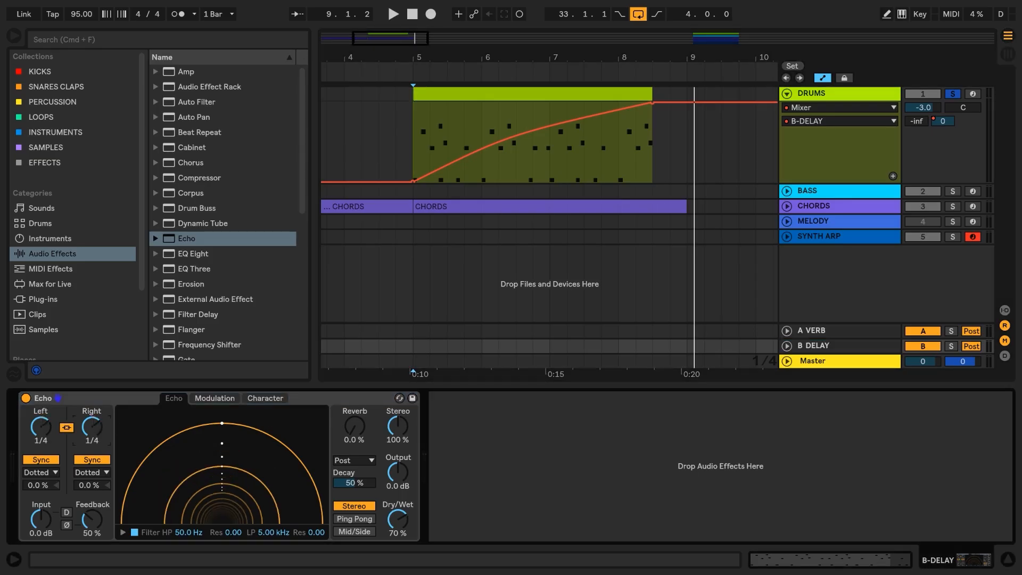
left_click(92, 473)
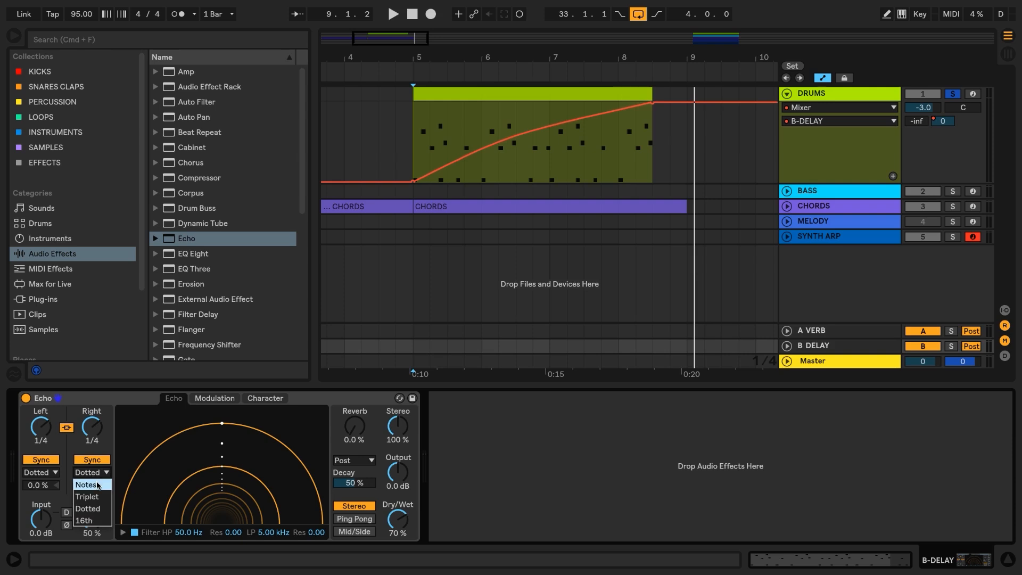
left_click(97, 485)
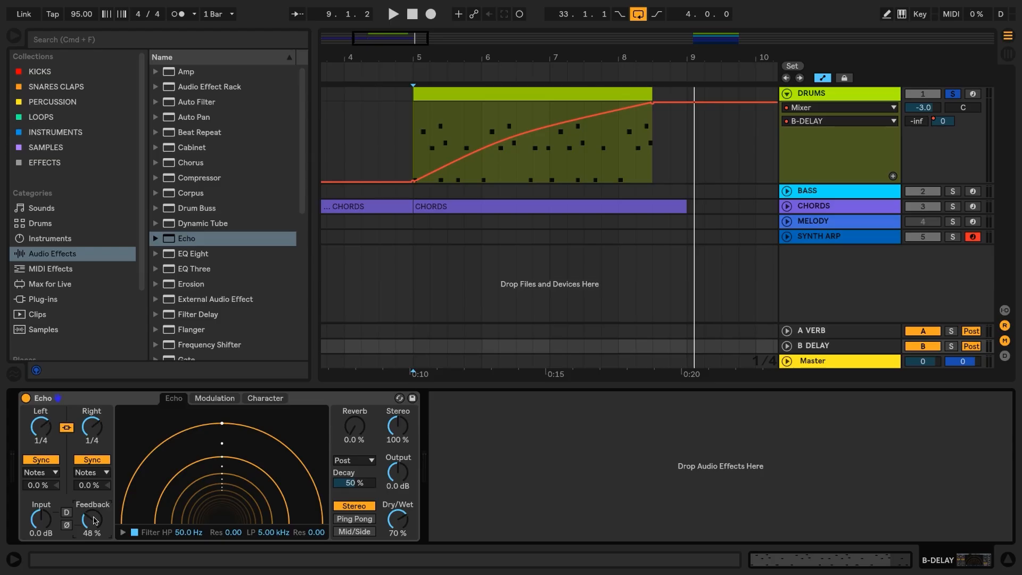
Step: Narrow Echo's filter to a 235 Hz high-pass with 0.04 resonance and a 2.29 kHz low-pass with 0.06 resonance
left_click(123, 532)
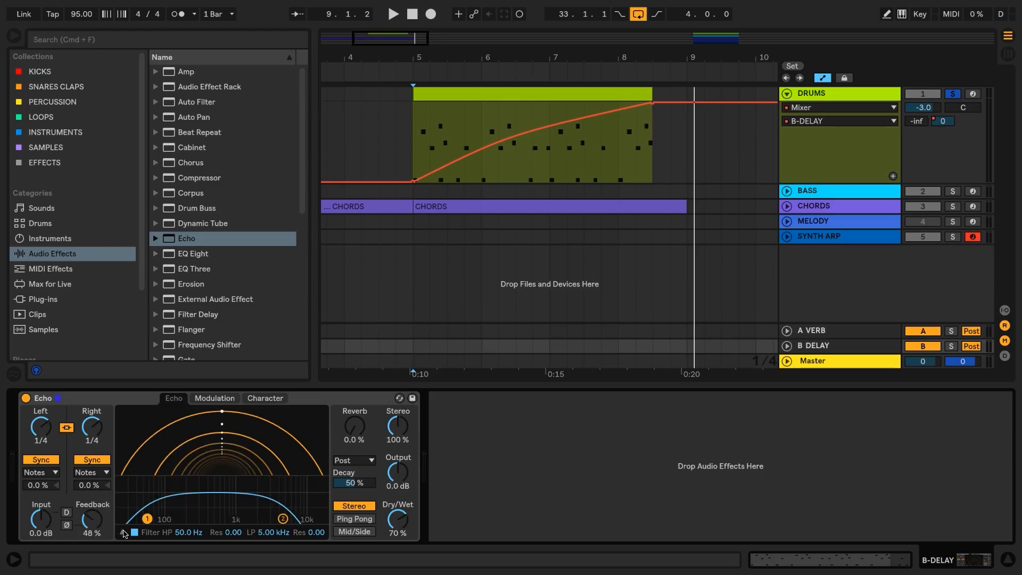
left_click_drag(147, 519, 193, 513)
left_click_drag(282, 518, 259, 512)
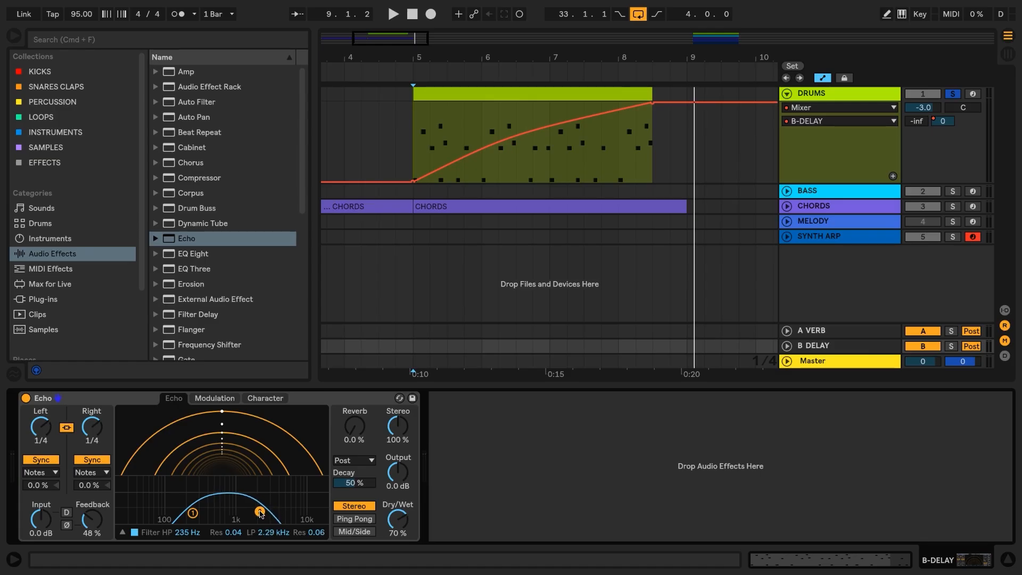
Step: Set Echo's Dry/Wet to 100 %, Reverb to 75 %, reverb Decay to 37 % and Stereo to 125 %
left_click_drag(400, 526, 400, 520)
left_click_drag(354, 427, 353, 387)
left_click(365, 483)
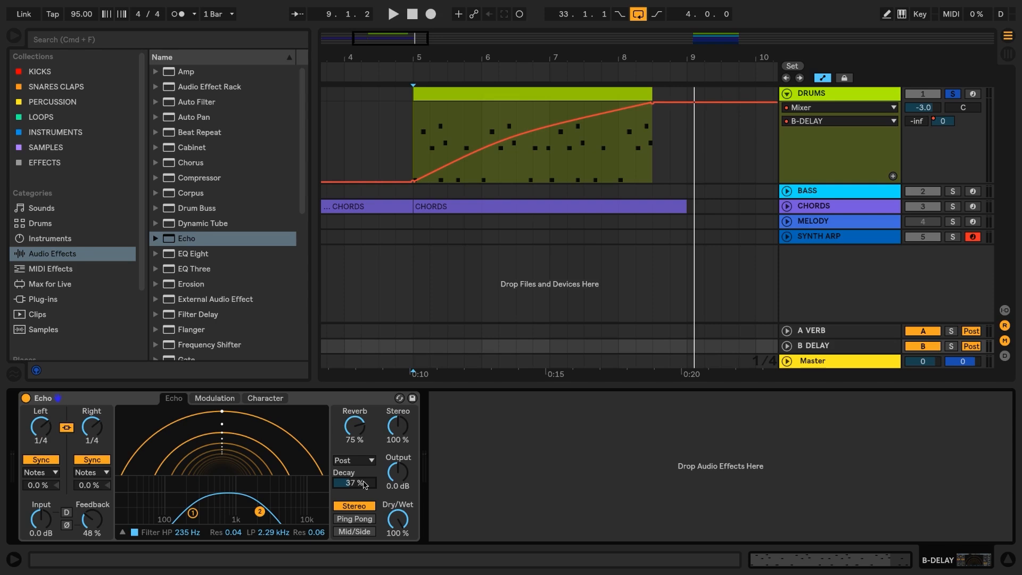
left_click(394, 437)
Step: Solo the B DELAY return and play from bar 7 with Echo's modulation settings open
left_click(227, 401)
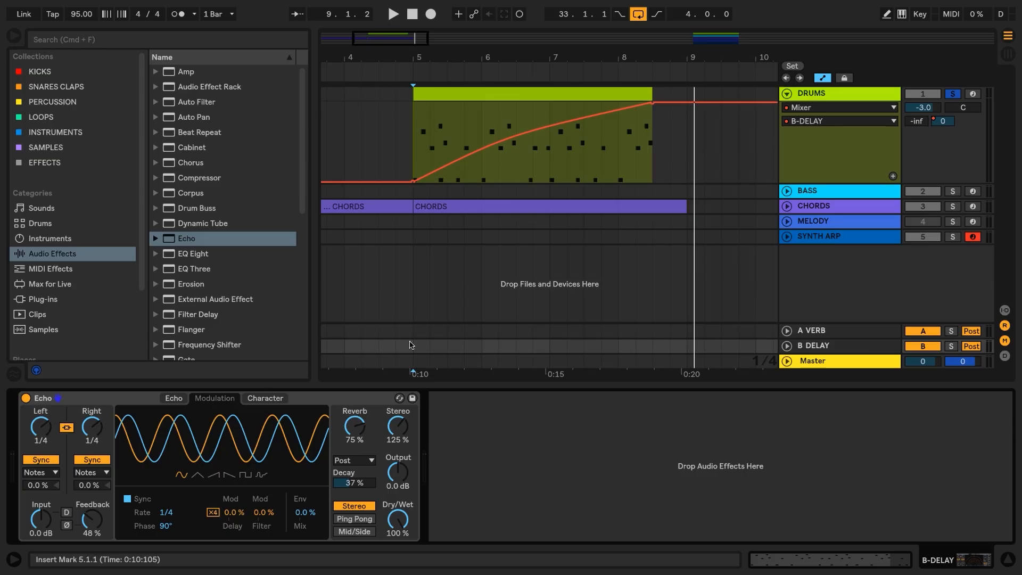
left_click(952, 347)
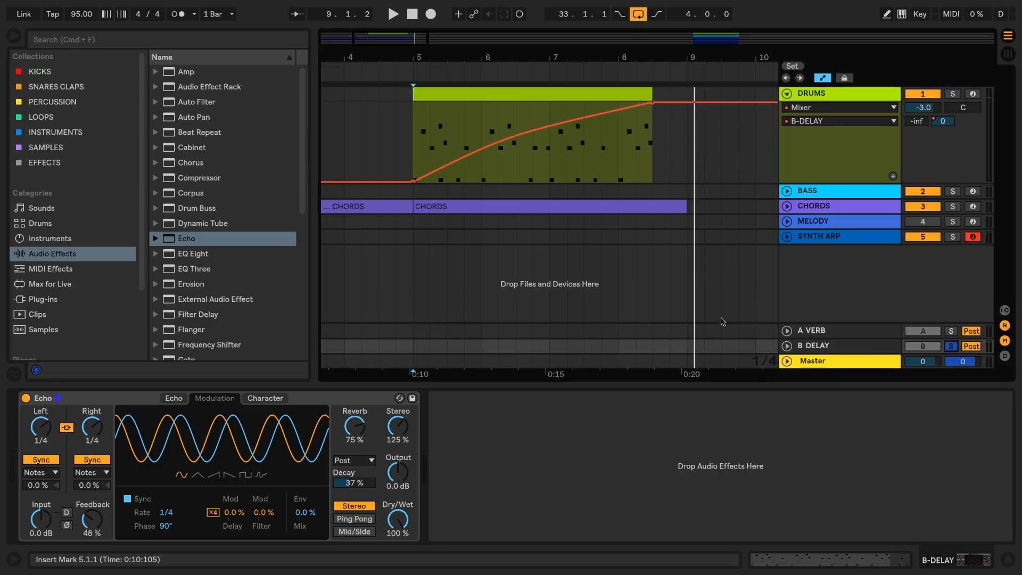
left_click(552, 175)
key("space")
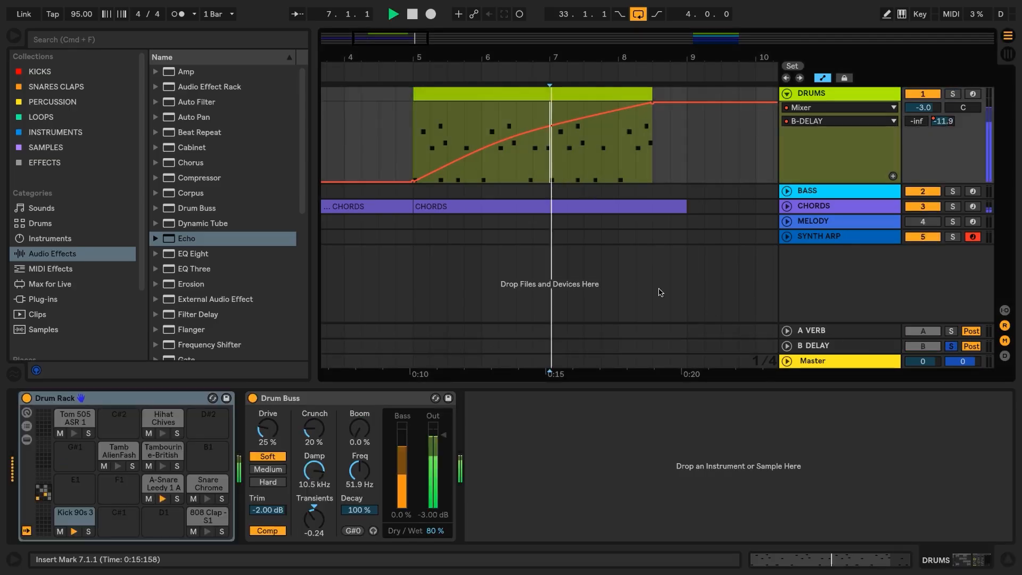
left_click(820, 347)
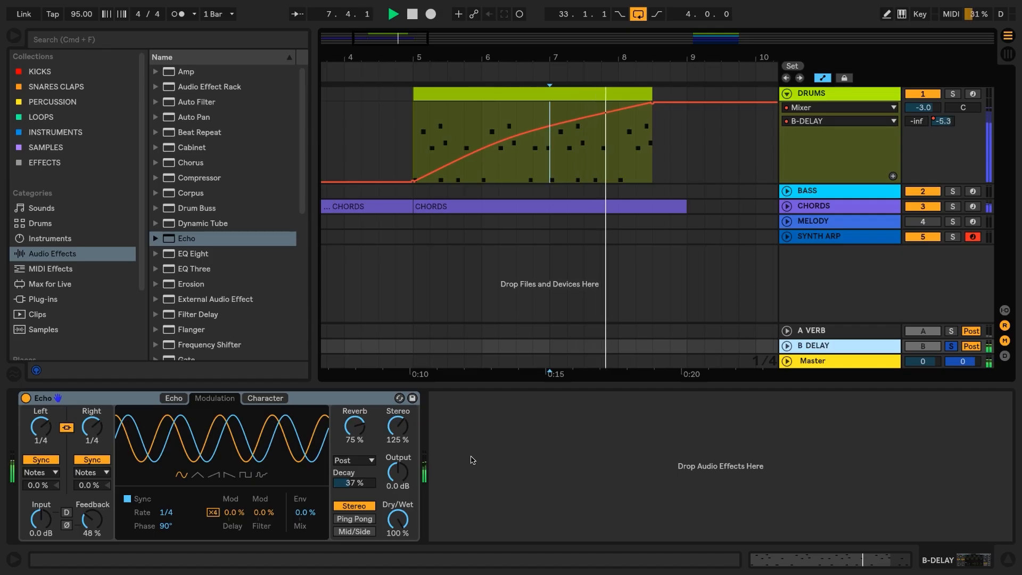
key("space")
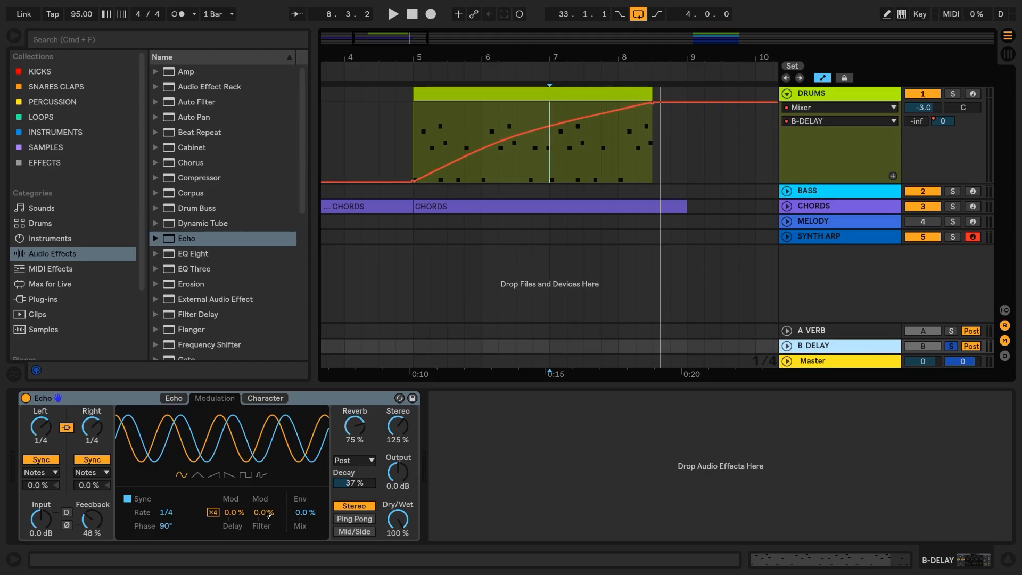
Step: Set Echo's filter modulation to 100 %, play the delay tail, and set the modulation rate to 1/32
left_click_drag(257, 516, 258, 452)
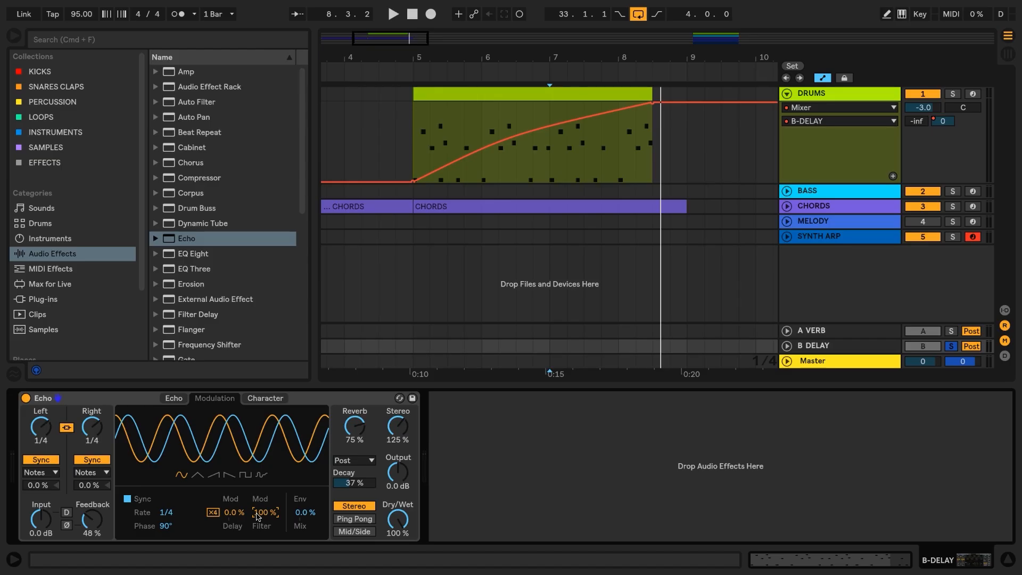
key("space")
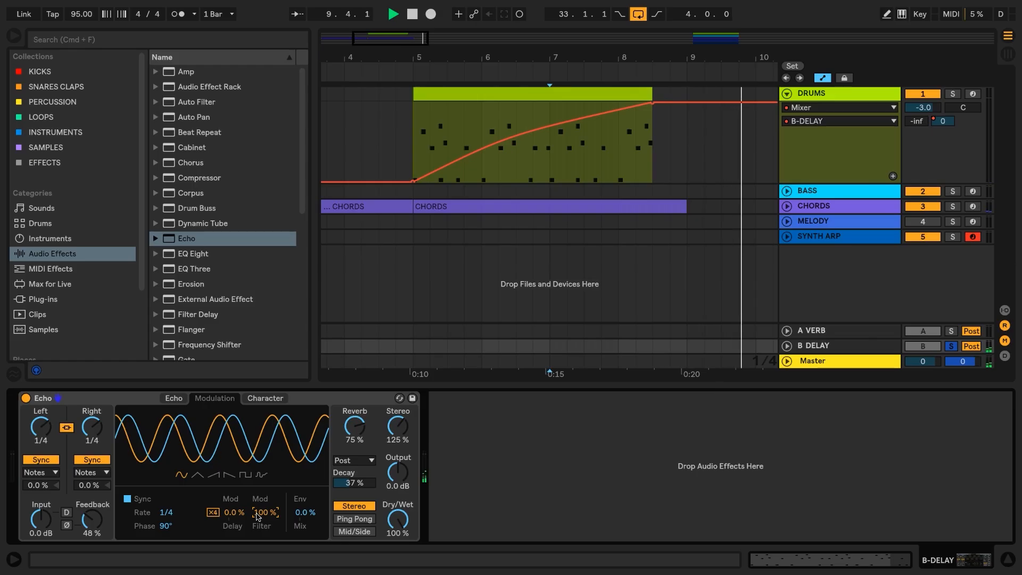
key("space")
left_click_drag(171, 513, 171, 468)
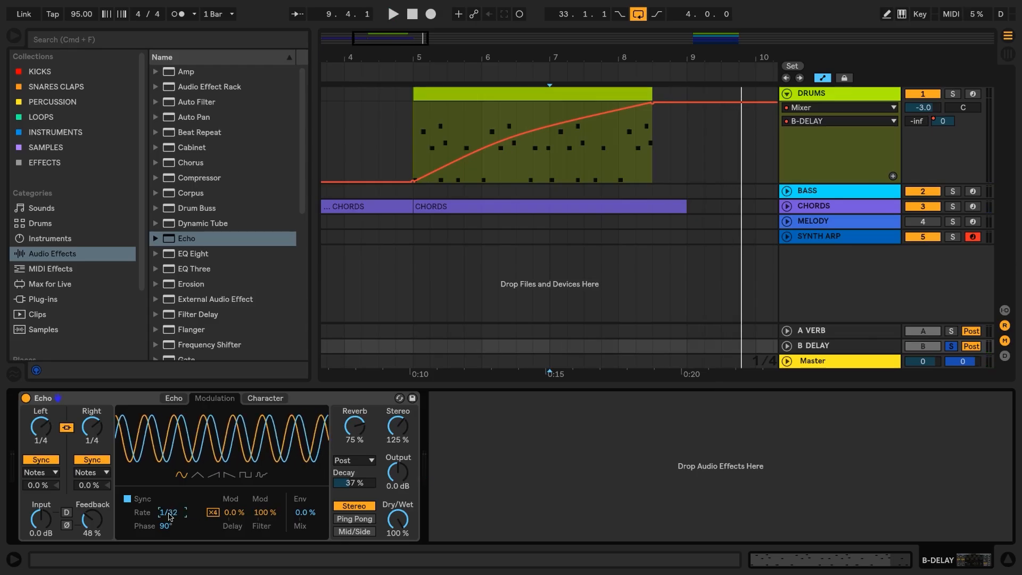
Step: Set Echo's modulation Env Mix to 100 %, comparing the delay tail by ear against 0 %
key("space")
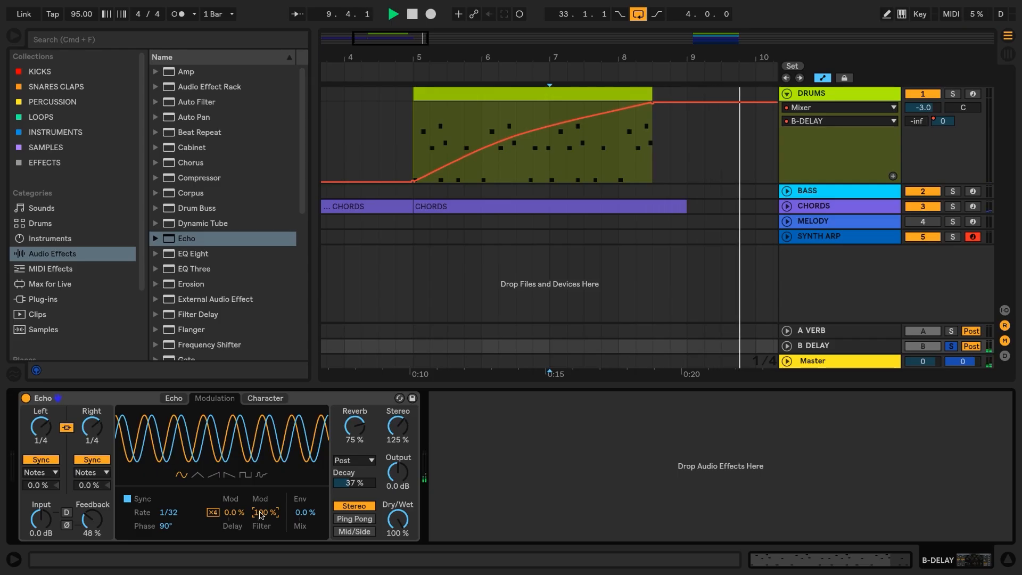
key("space")
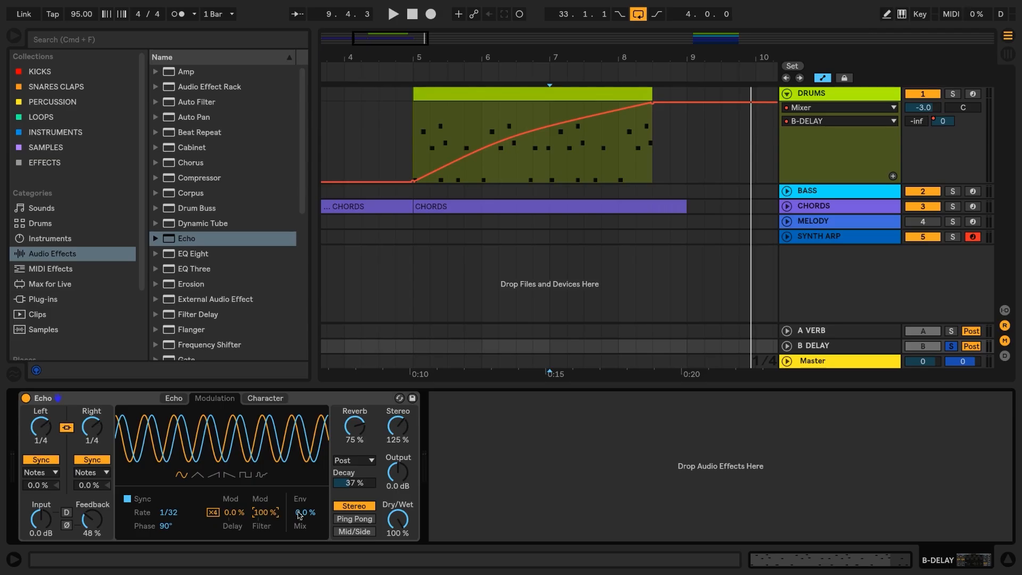
left_click_drag(300, 514, 300, 469)
key("space")
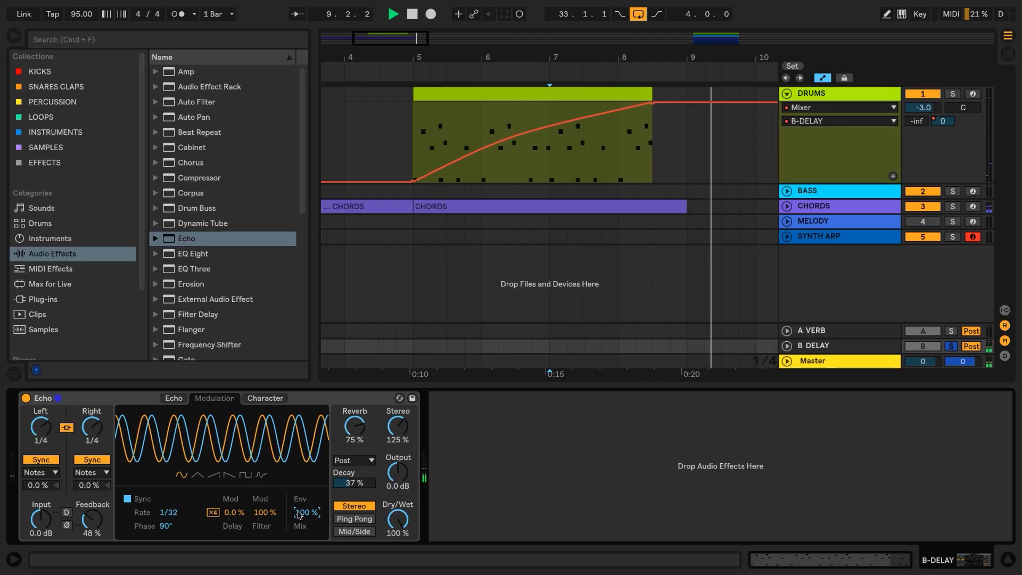
key("space")
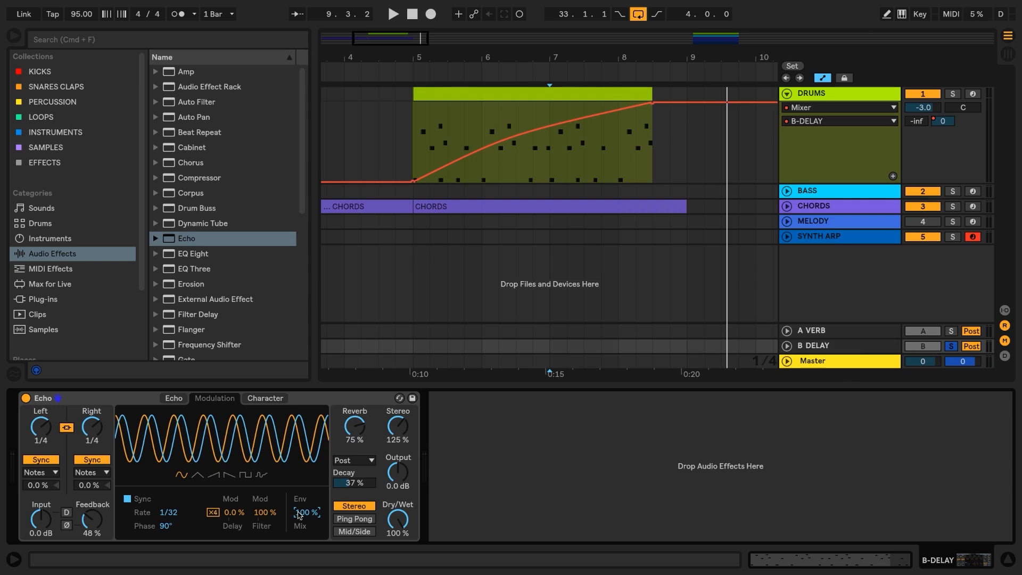
left_click_drag(299, 514, 299, 538)
key("space")
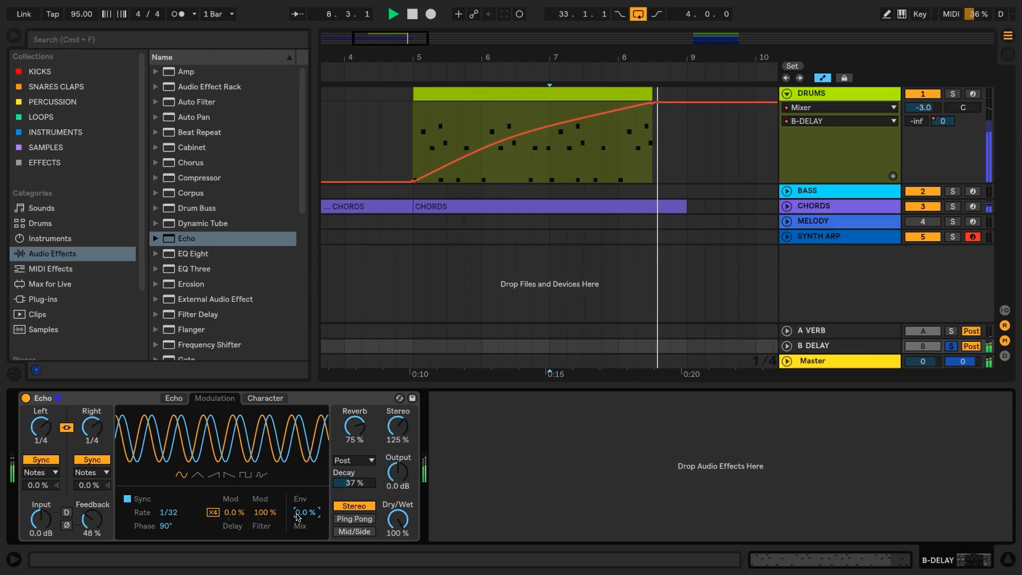
key("space")
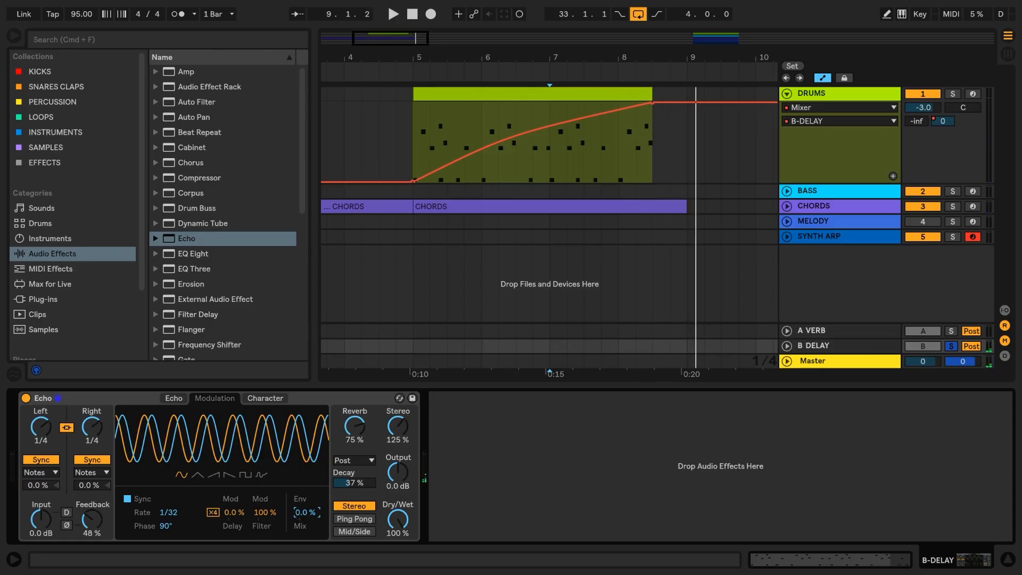
left_click_drag(307, 512, 307, 452)
key("space")
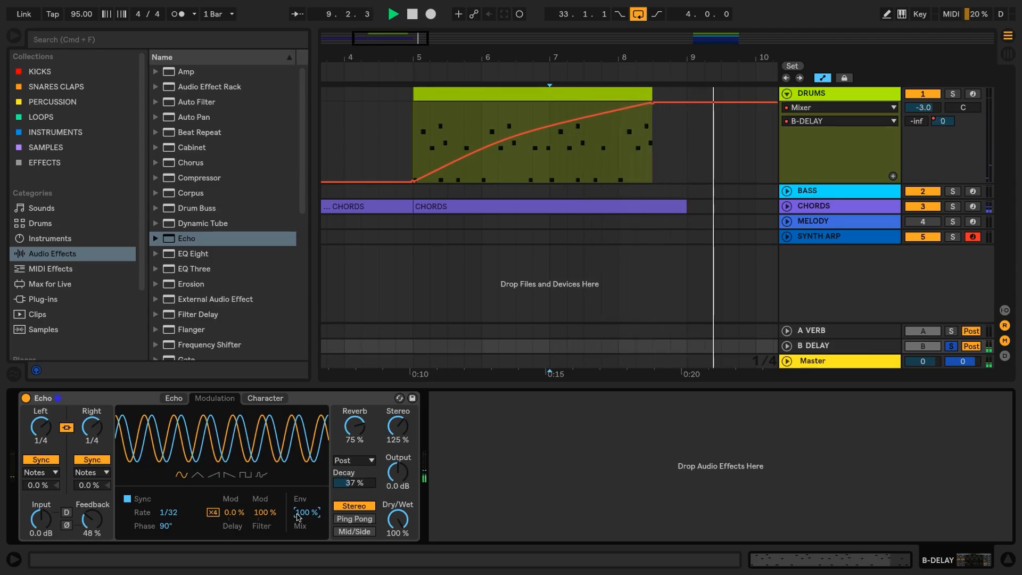
key("space")
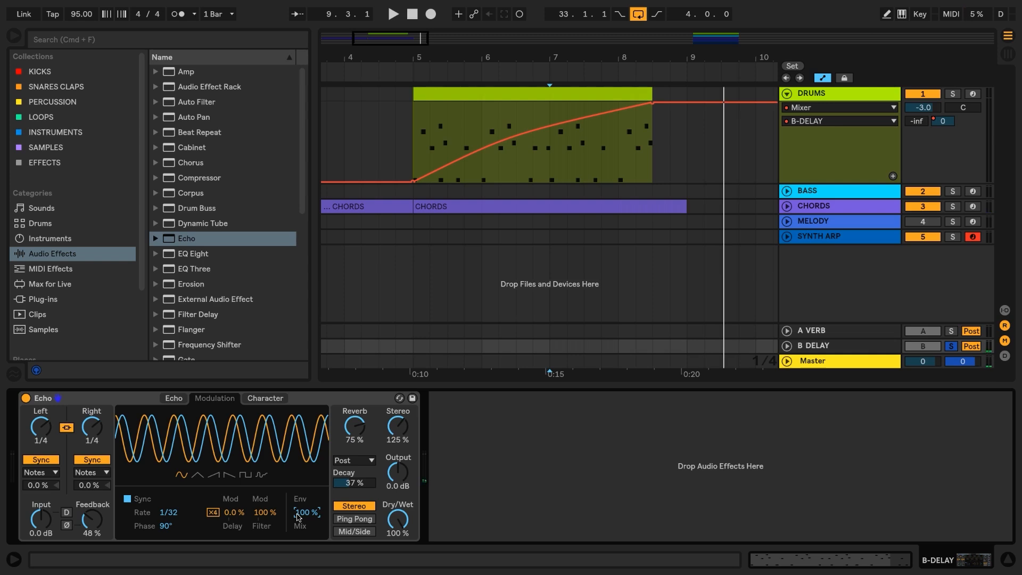
Step: Enable the Gate in Echo's character settings with a threshold of -45 dB
left_click(275, 404)
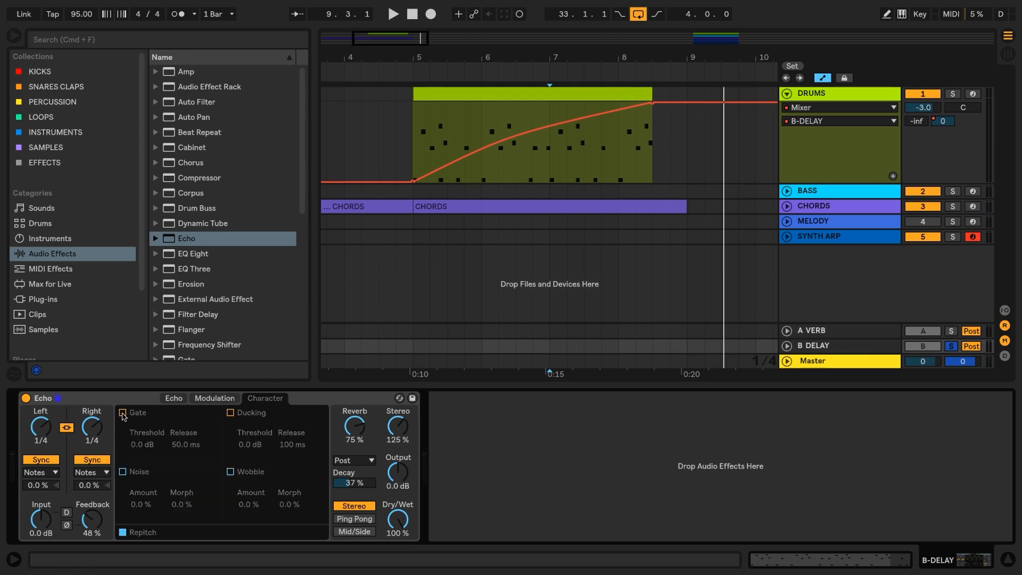
left_click(123, 413)
left_click_drag(141, 443, 141, 462)
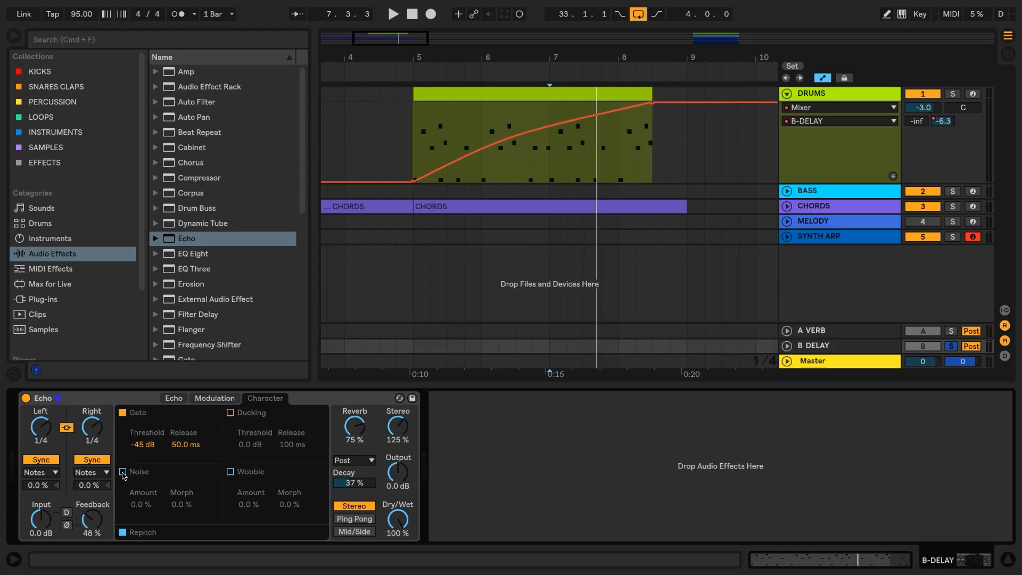
Step: Enable Echo's Noise and set its Amount to 28 % and Morph to 91 % while auditioning the delay
left_click(122, 472)
key("space")
mouse_move(135, 507)
left_mouse_down()
mouse_move(134, 491)
mouse_move(136, 509)
left_mouse_up()
key("space")
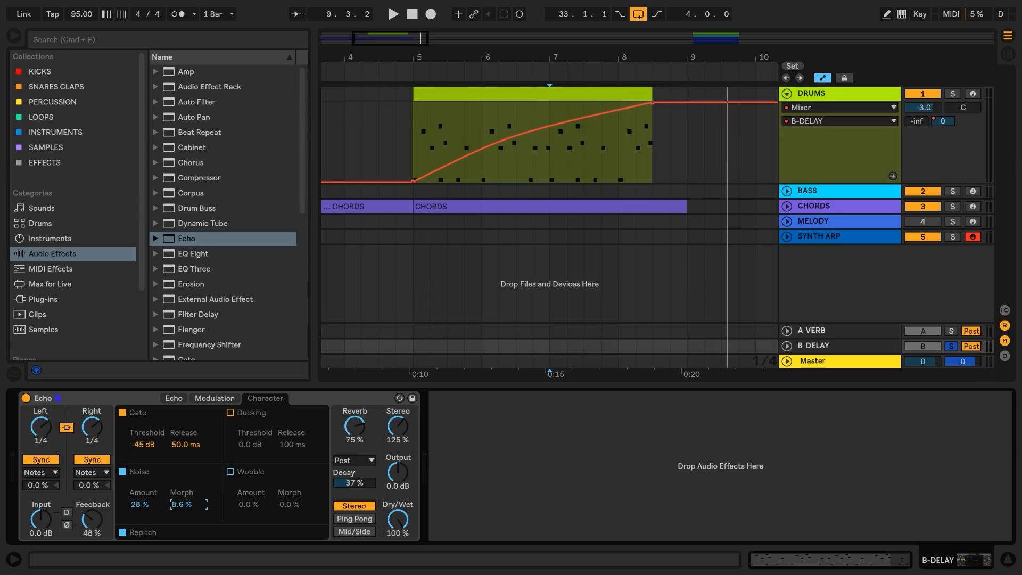
left_click_drag(181, 504, 181, 493)
left_click_drag(181, 504, 181, 503)
Step: Enable Echo's Wobble and set its Amount to 29 % and Morph to 53 % while auditioning the delay
left_click(230, 472)
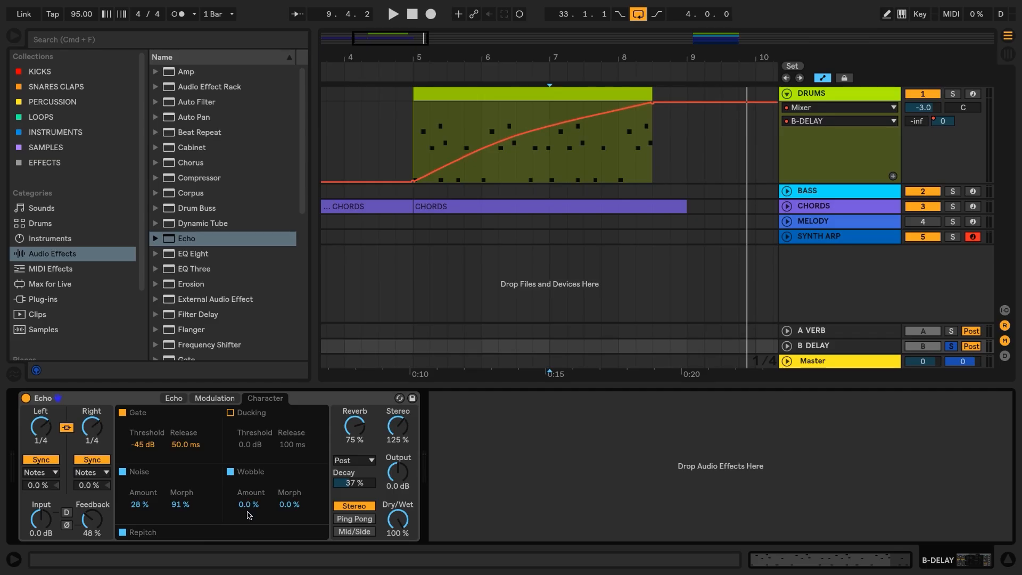
key("space")
left_click_drag(248, 505, 249, 450)
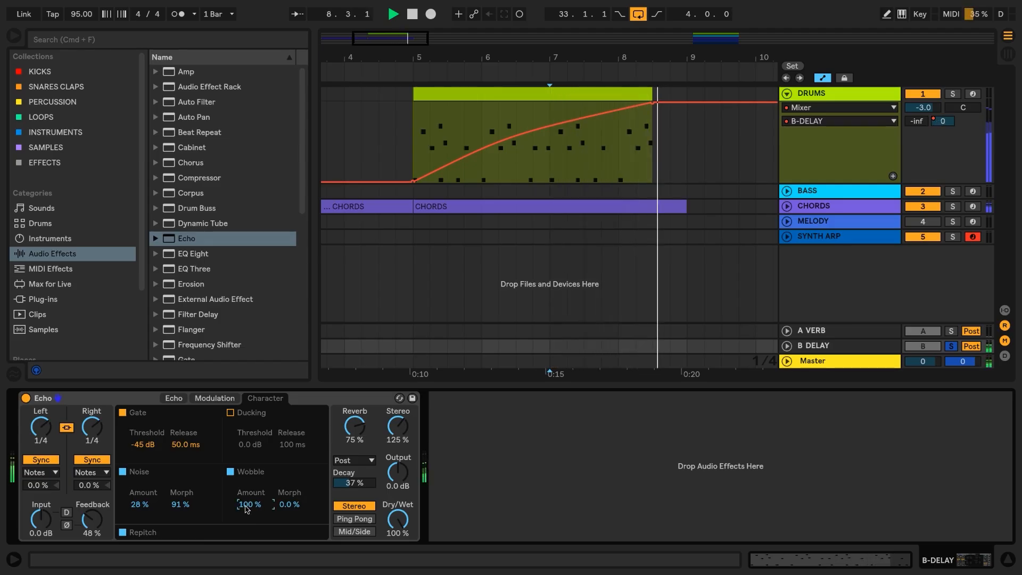
left_click_drag(246, 506, 246, 542)
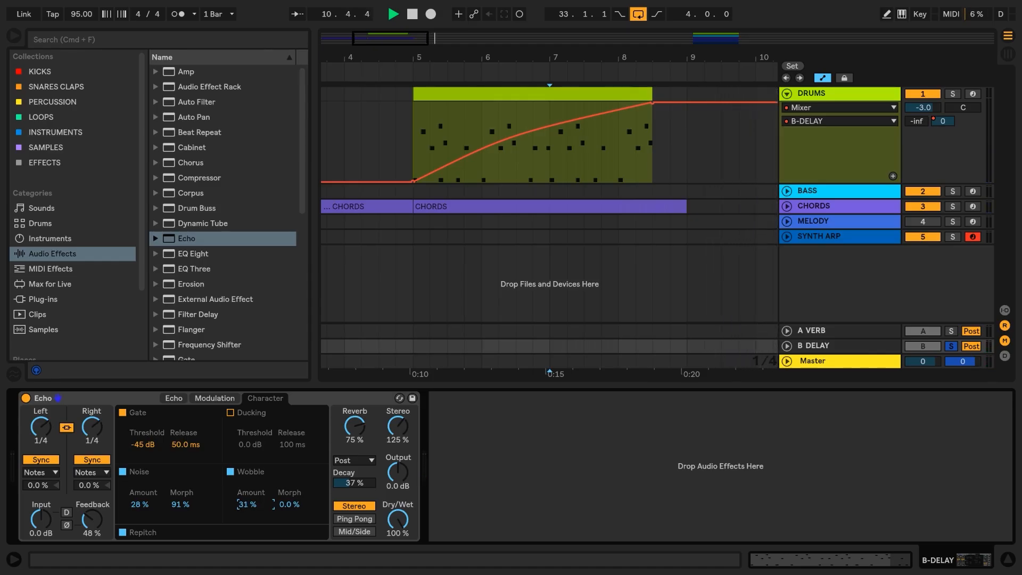
left_click_drag(246, 542, 245, 544)
key("space")
left_click_drag(289, 504, 288, 495)
Step: Unsolo the B DELAY return and play the drums and chords with the delay from bar 7
left_click(949, 347)
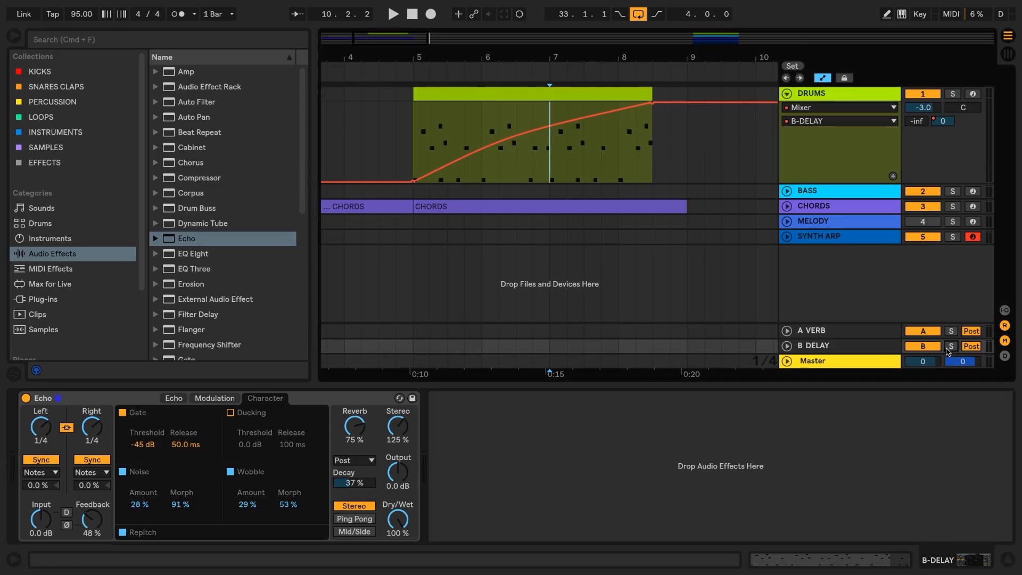
key("space")
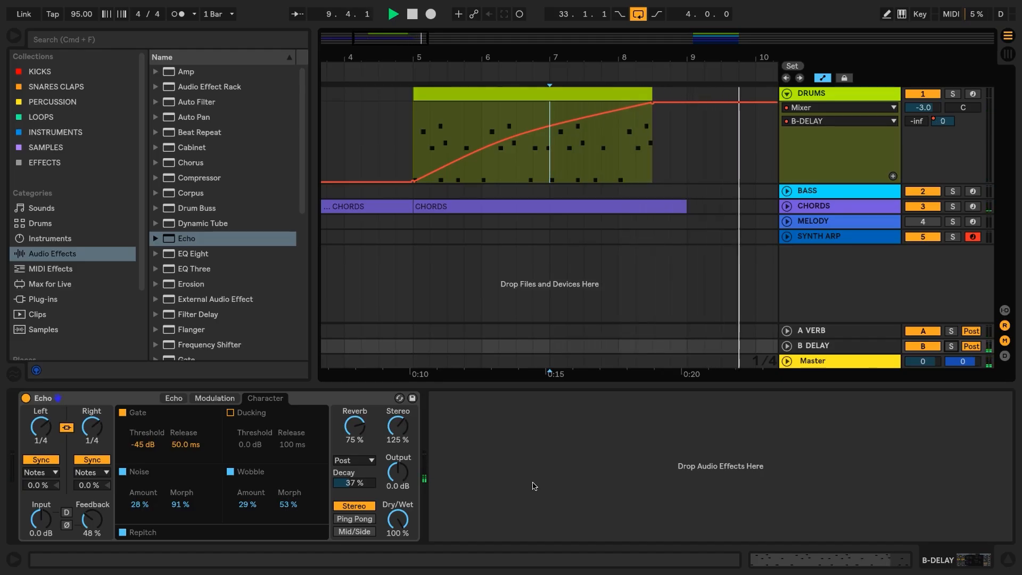
key("space")
Step: Set the filter modulation of the B DELAY return's Echo to 99 %
left_click(836, 347)
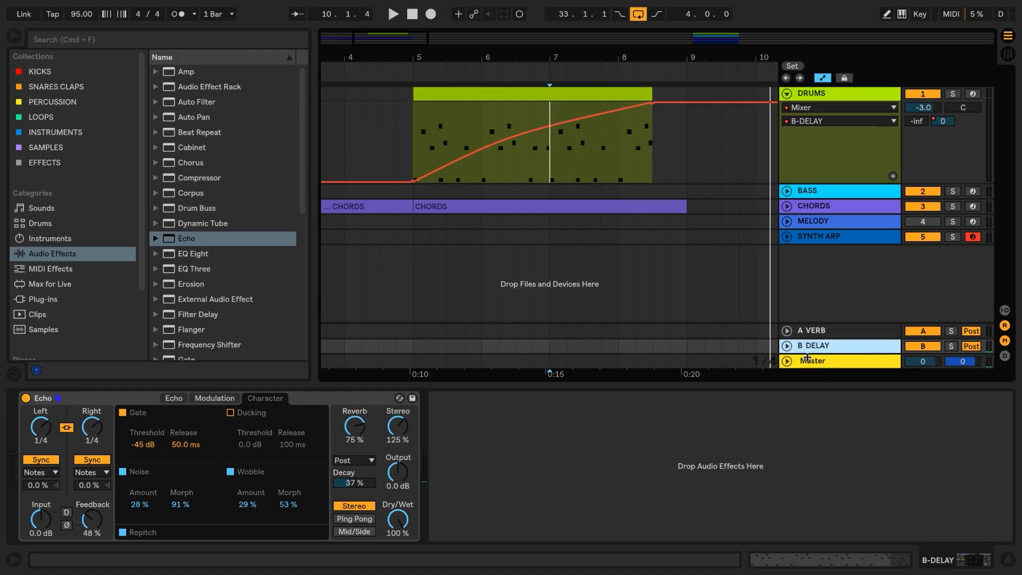
left_click(216, 402)
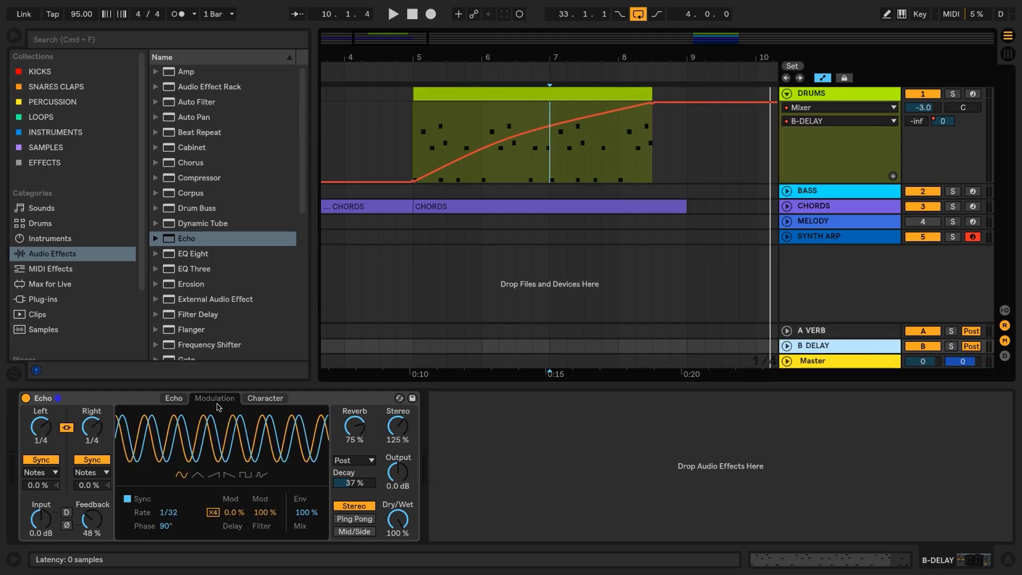
left_click_drag(264, 512, 264, 515)
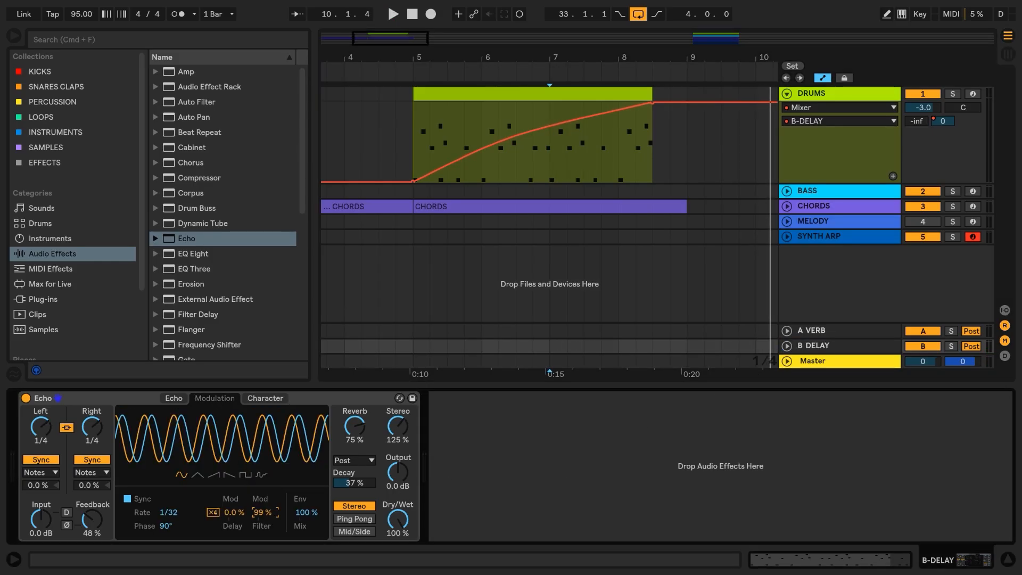
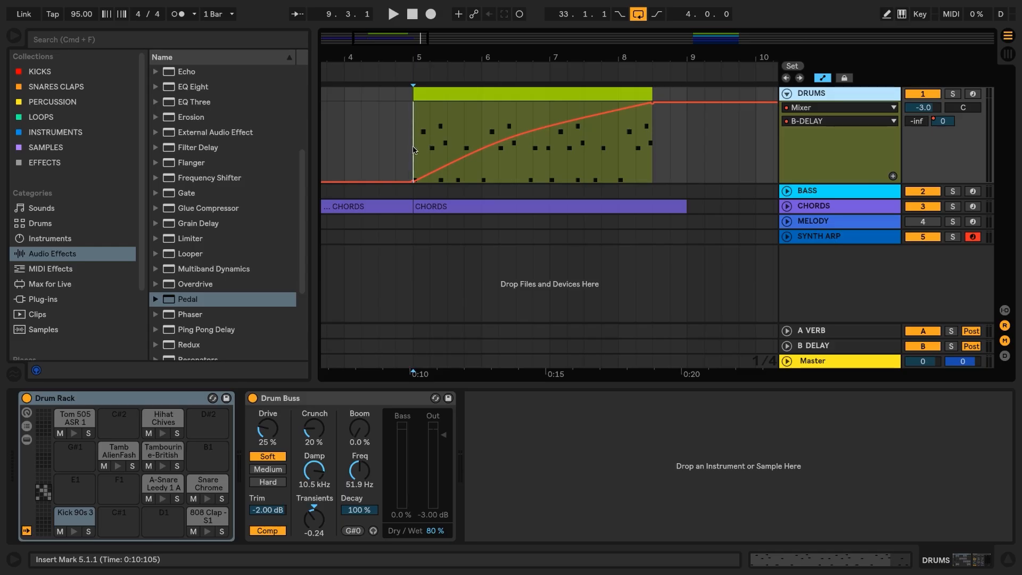
Step: Add a Pedal after Drum Buss on the DRUMS track, set it to Fuzz, and play from bar 7
left_click_drag(197, 305, 507, 405)
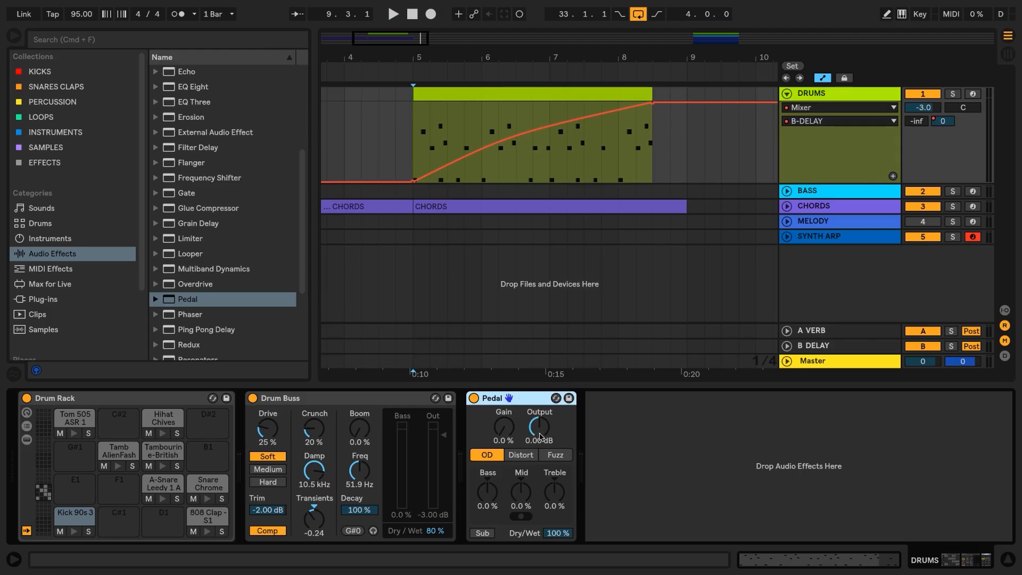
left_click(555, 455)
left_click(545, 149)
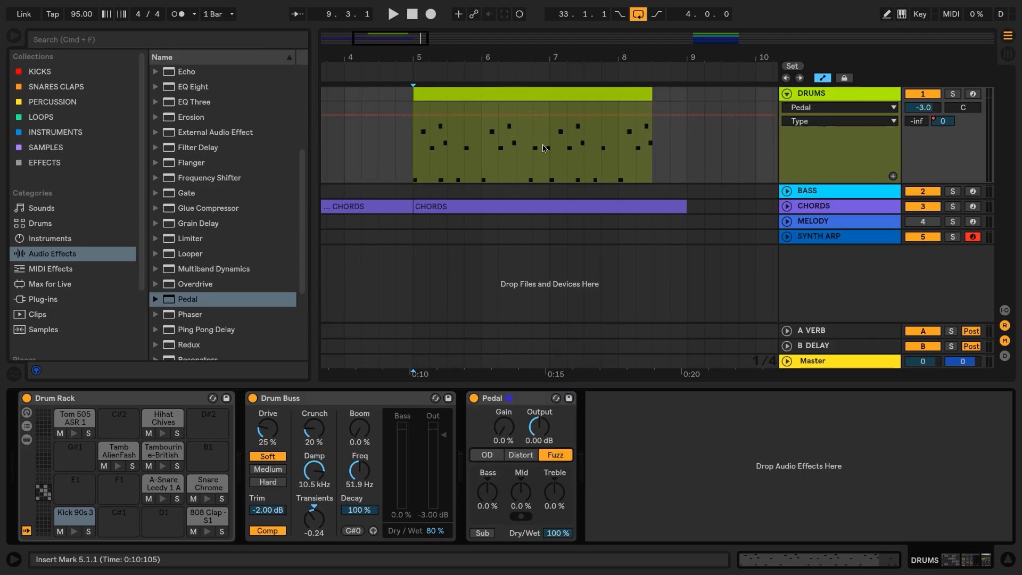
key("space")
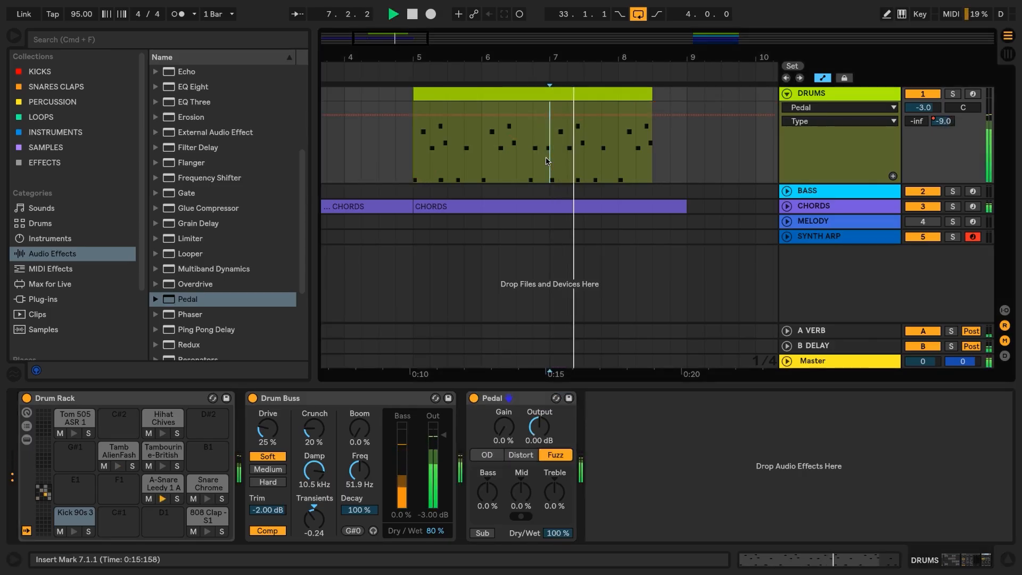
key("space")
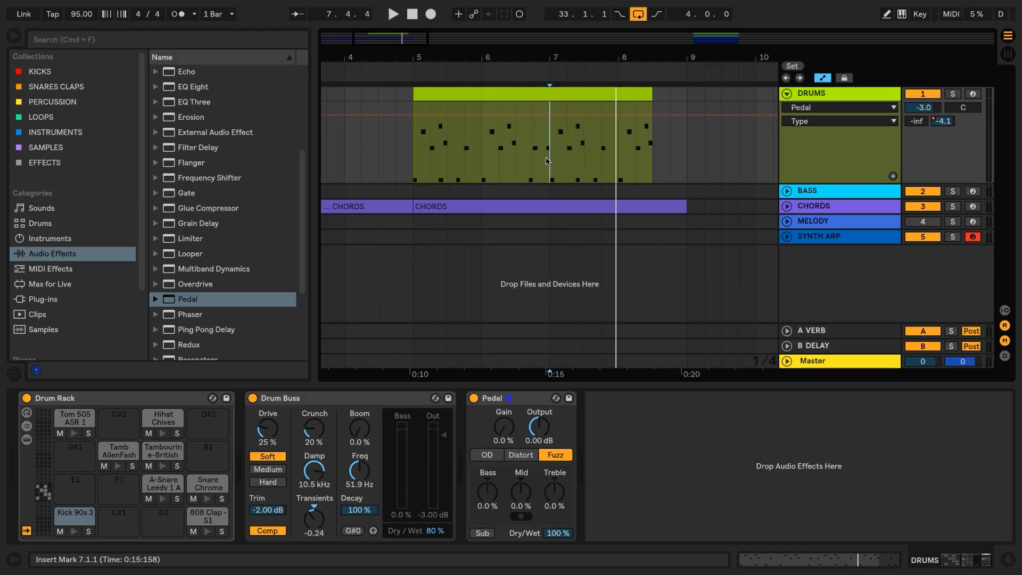
Step: Add an Auto Filter after the Pedal on DRUMS and show its Frequency automation lane
scroll(196, 138, "up", 4)
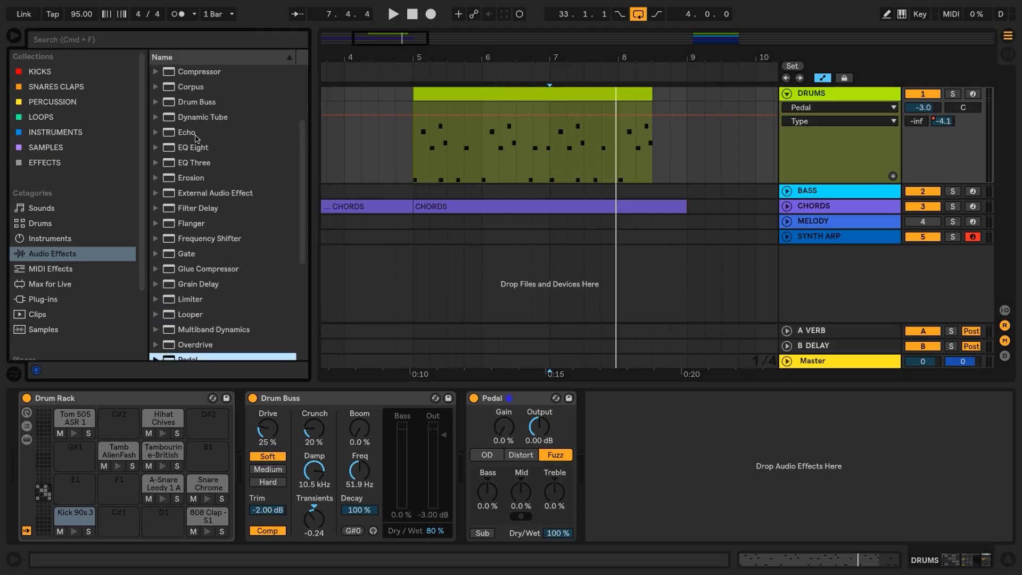
double_click(197, 102)
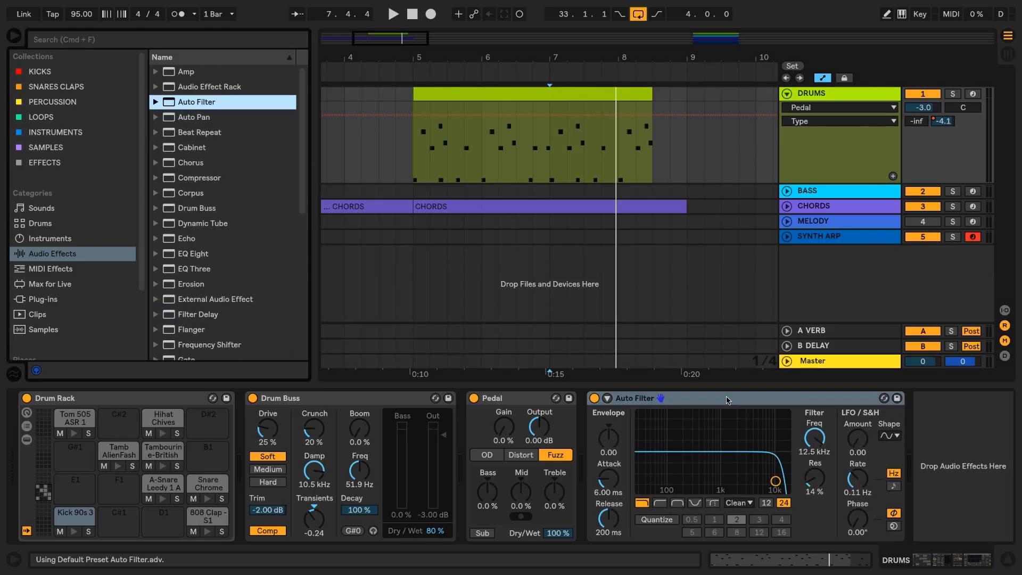
left_click(814, 438)
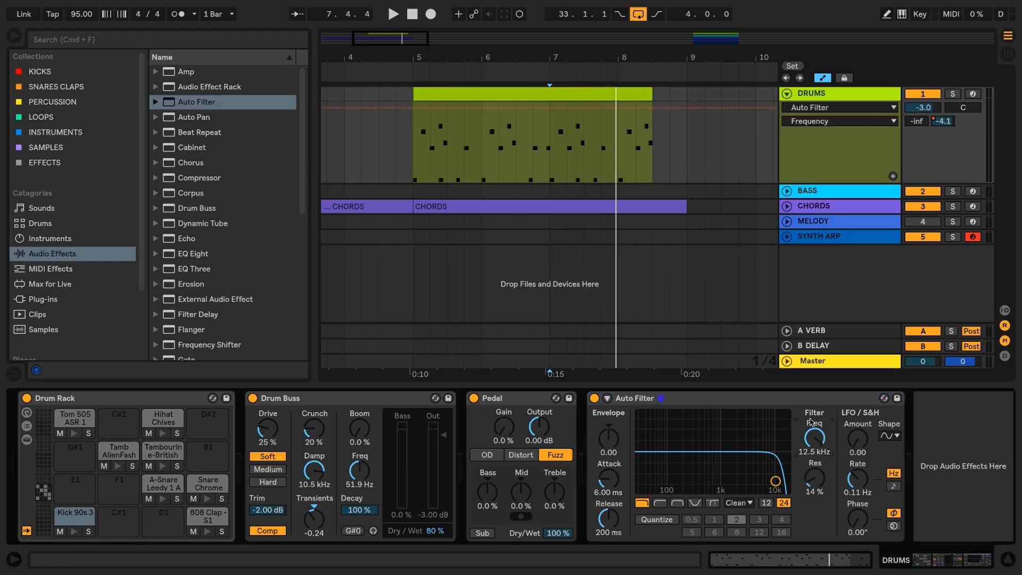
Step: Automate Auto Filter's Frequency from about 629 Hz at bar 5 to 3.10 kHz at the drum clip's end and 19.9 kHz at bar 9, and play it
left_click_drag(549, 107, 549, 147)
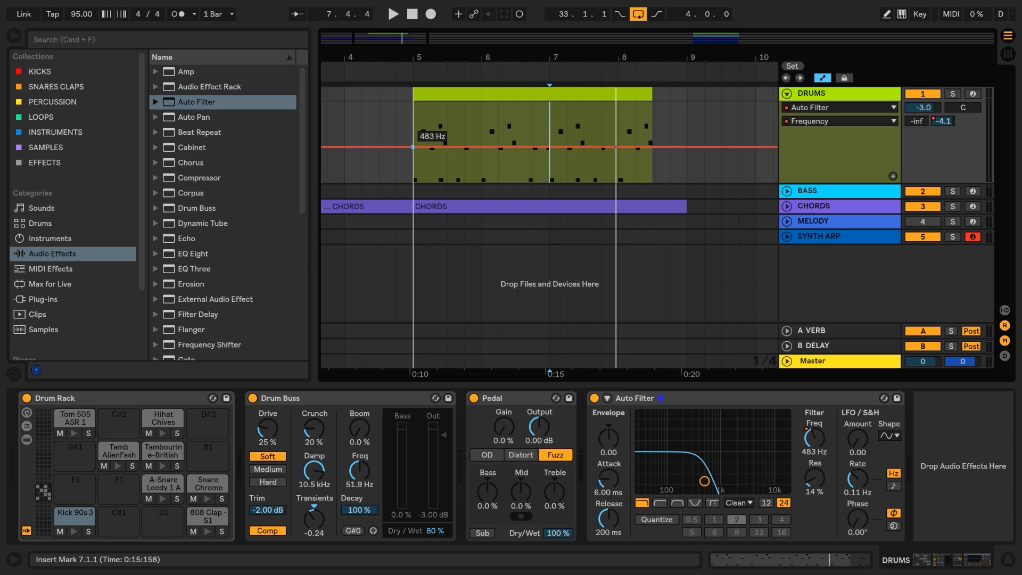
left_click_drag(413, 147, 413, 143)
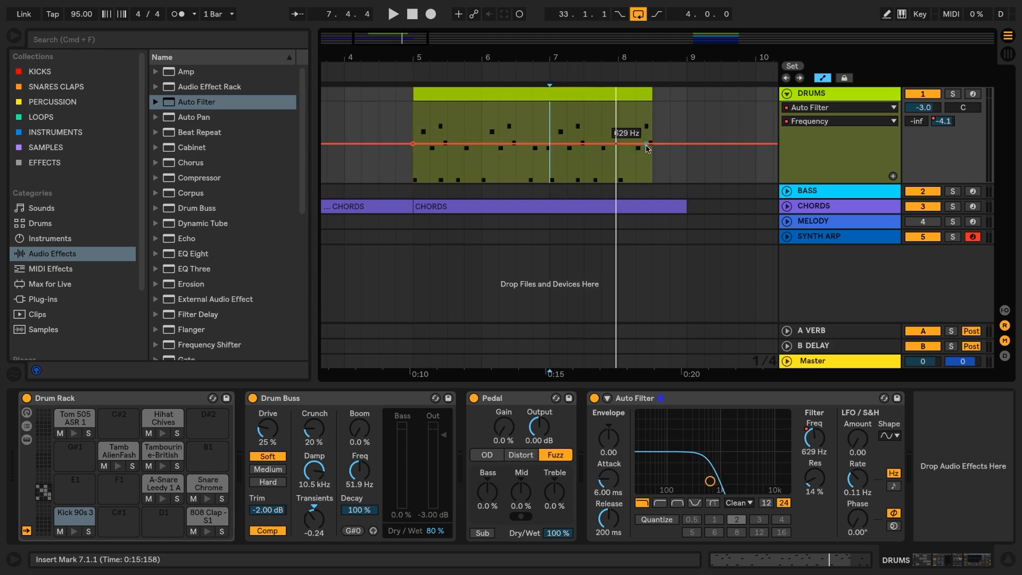
left_click_drag(652, 144, 652, 124)
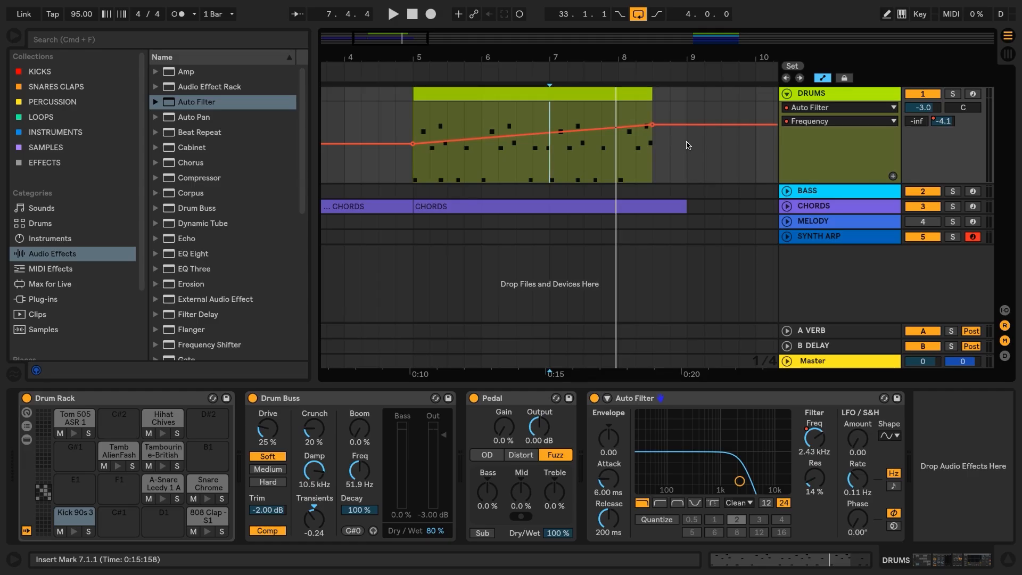
left_click(686, 128)
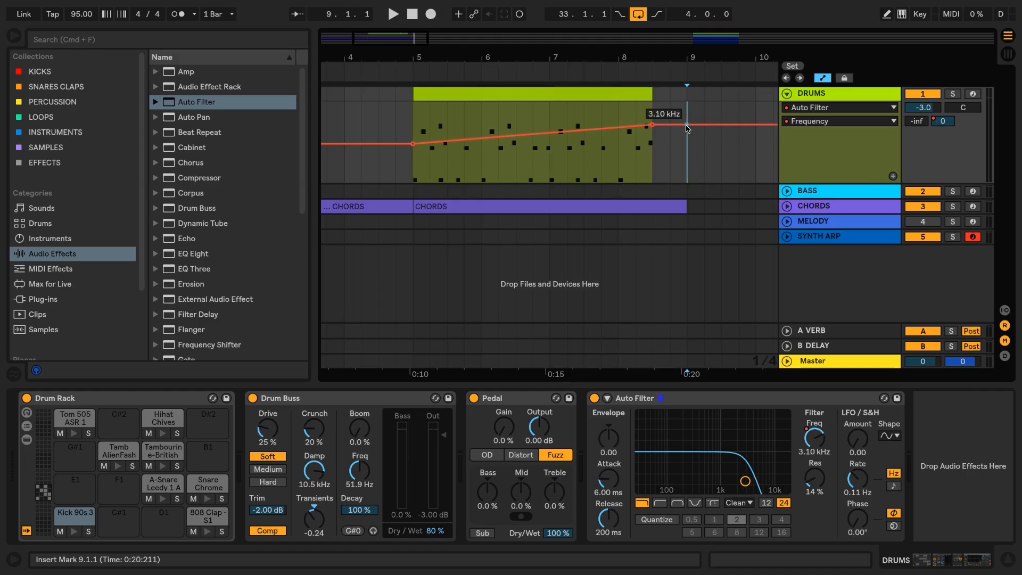
left_click_drag(686, 126, 687, 102)
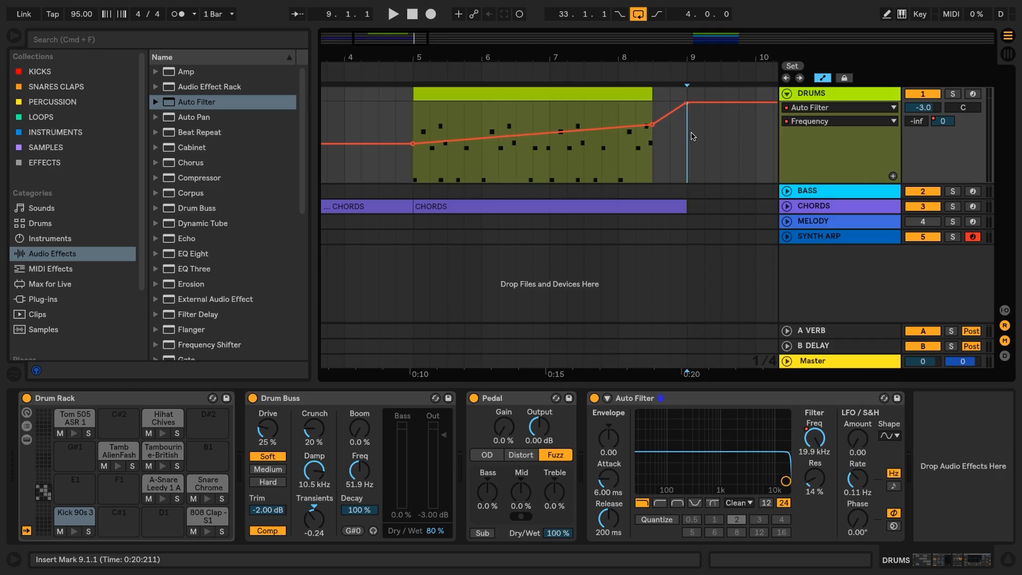
left_click(575, 96)
key("space")
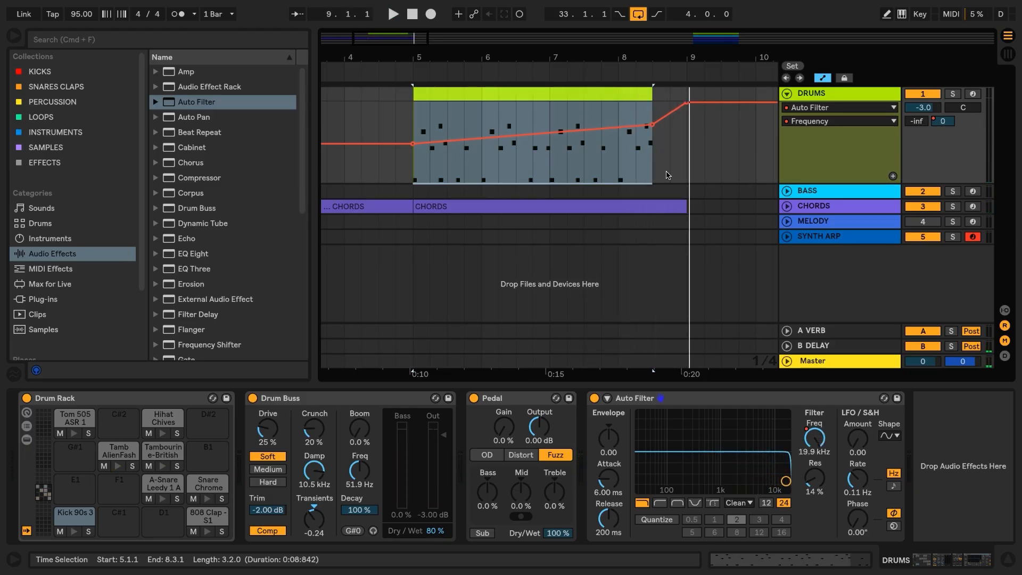
Step: Solo the DRUMS track and insert a second Auto Filter between the Pedal and the existing Auto Filter
left_click(952, 95)
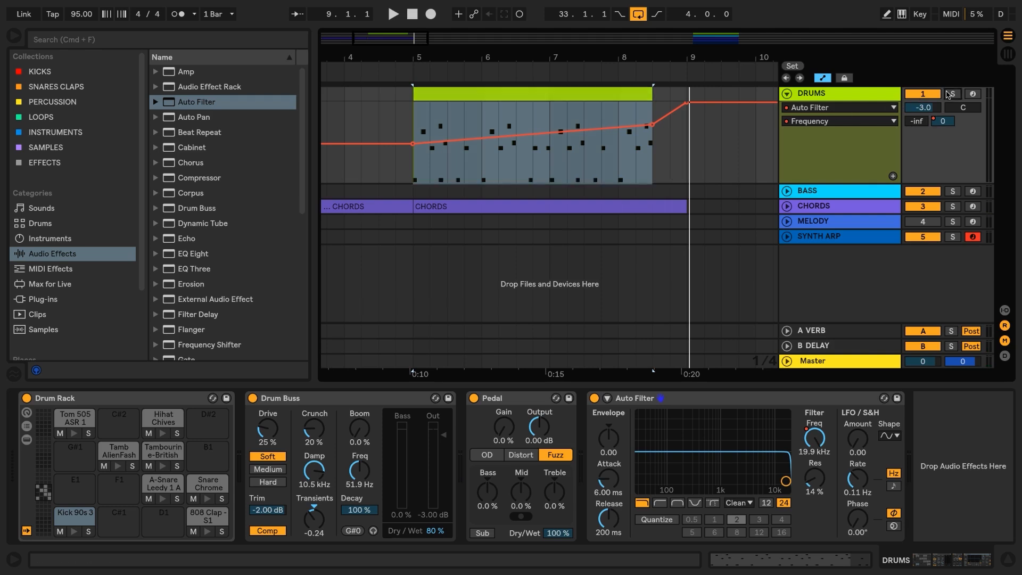
left_click_drag(213, 104, 604, 442)
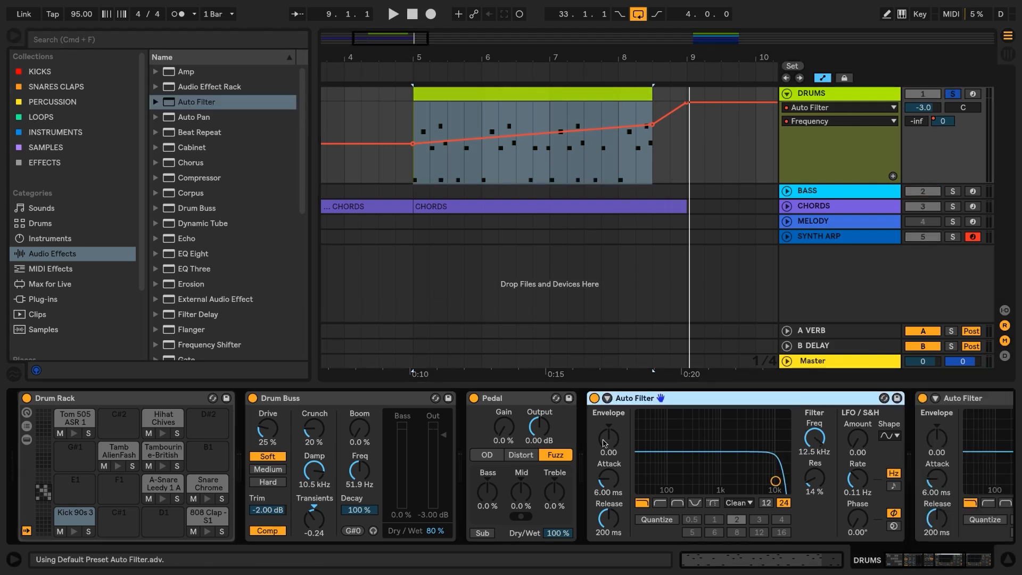
Step: Set the first Auto Filter to high-pass at 92 Hz and automate its Frequency down to about 26 Hz from bar 5 to the drum clip's end
left_click(659, 503)
left_click_drag(775, 481, 668, 481)
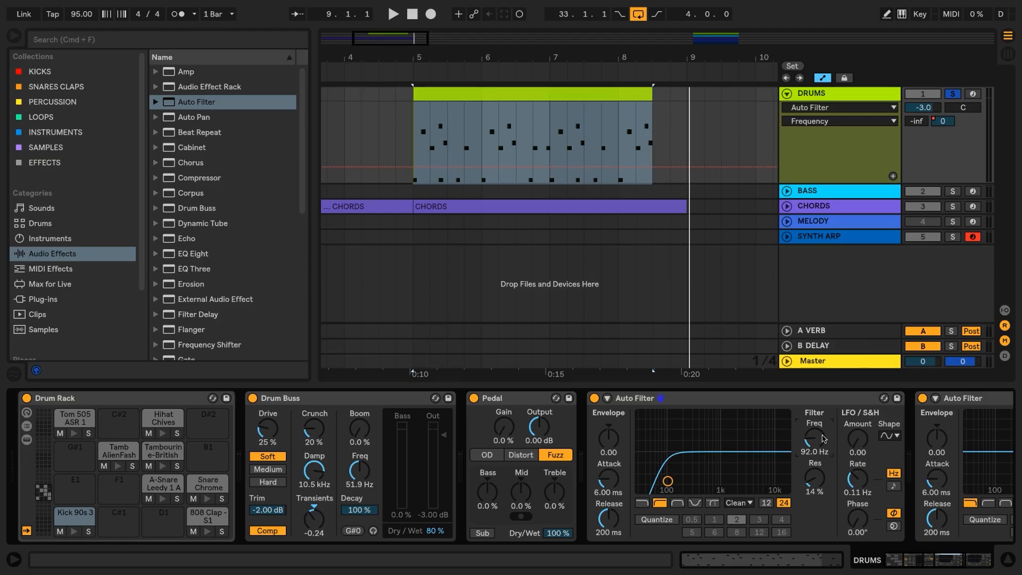
left_click(412, 170)
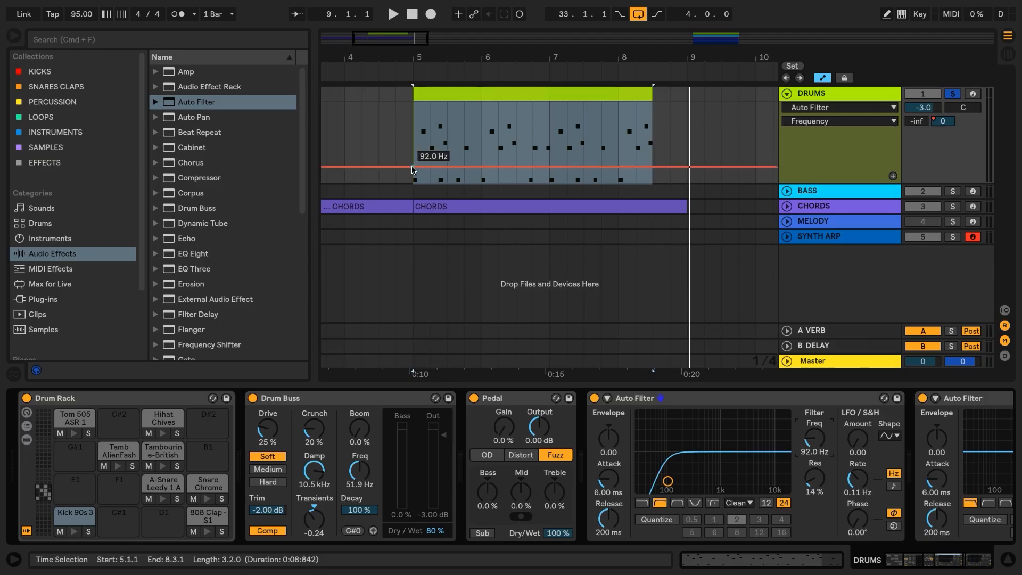
left_click(413, 168)
left_click_drag(653, 168, 652, 181)
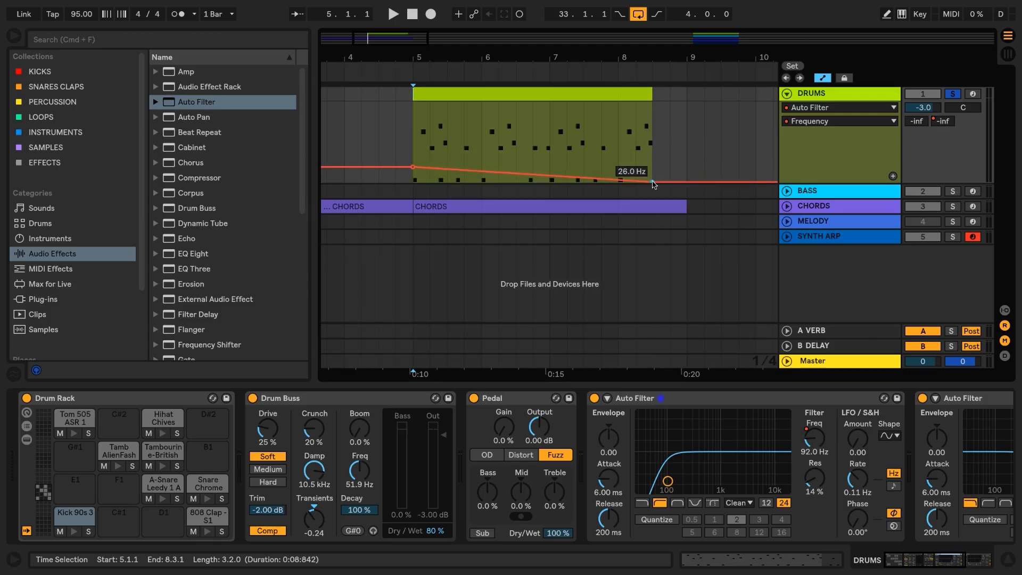
Step: Automate the Pedal's Device On on the DRUMS track so that it switches off at bar 9
left_click_drag(937, 556, 963, 555)
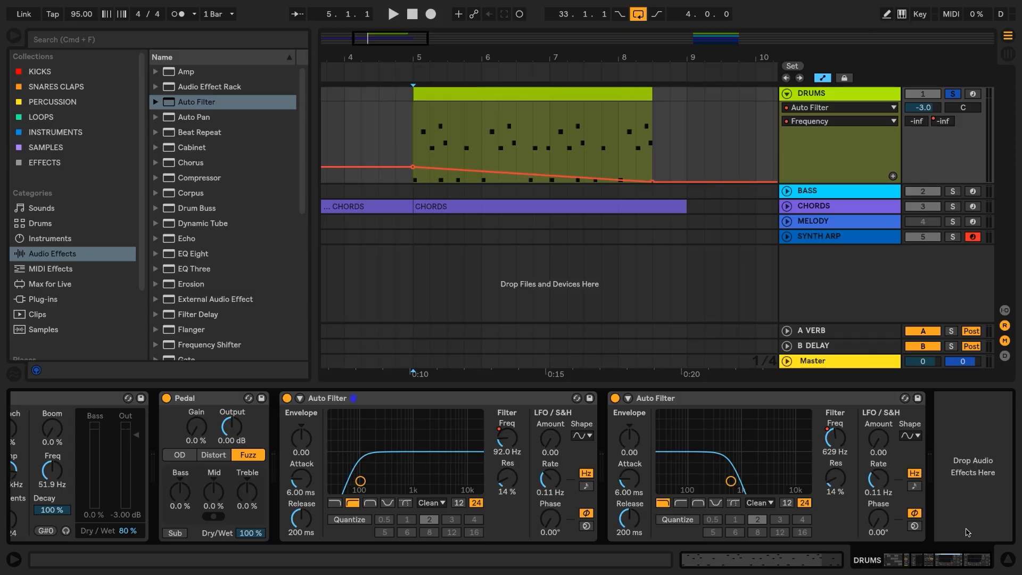
right_click(167, 399)
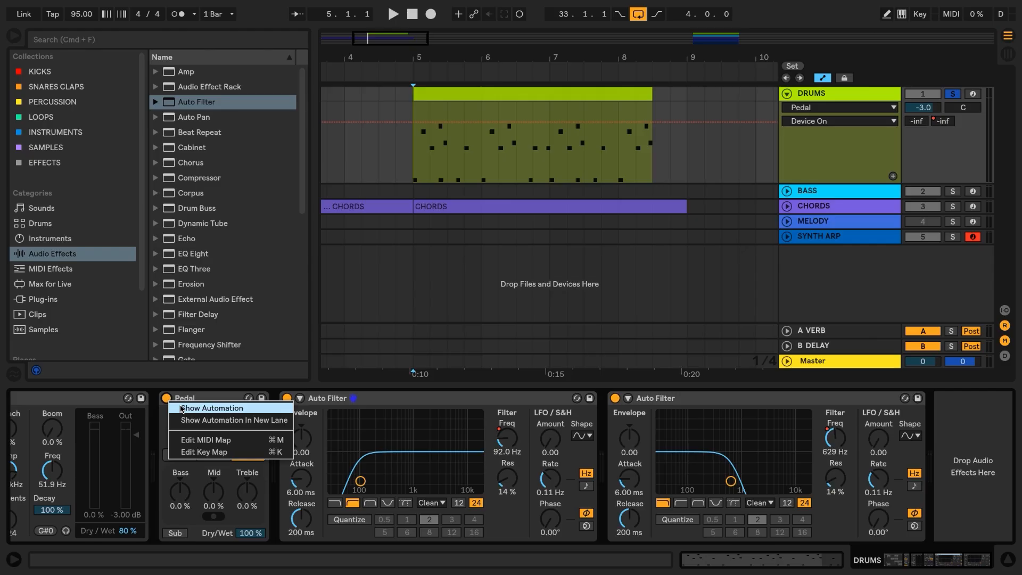
left_click(181, 407)
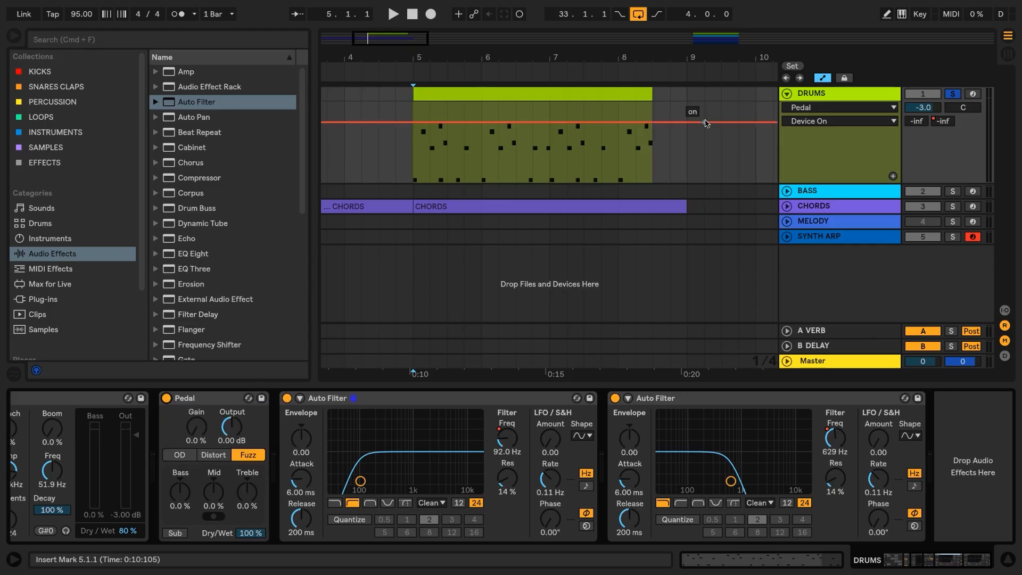
left_click(670, 123)
left_click_drag(687, 122, 691, 167)
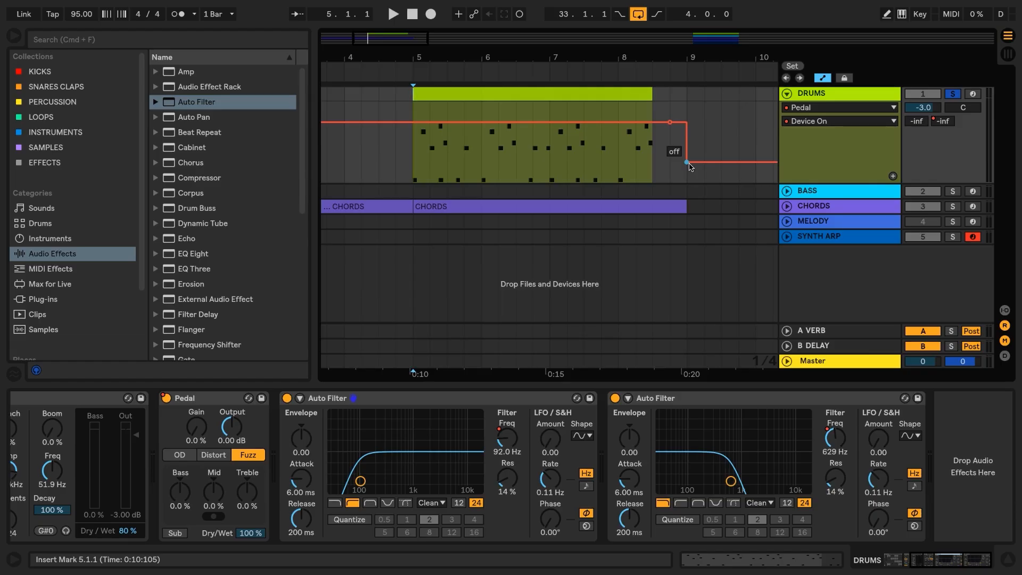
Step: Show both Auto Filter Frequency automations in separate lanes below the Pedal's Device On automation, and play from bar 5 with DRUMS unsoloed
right_click(511, 443)
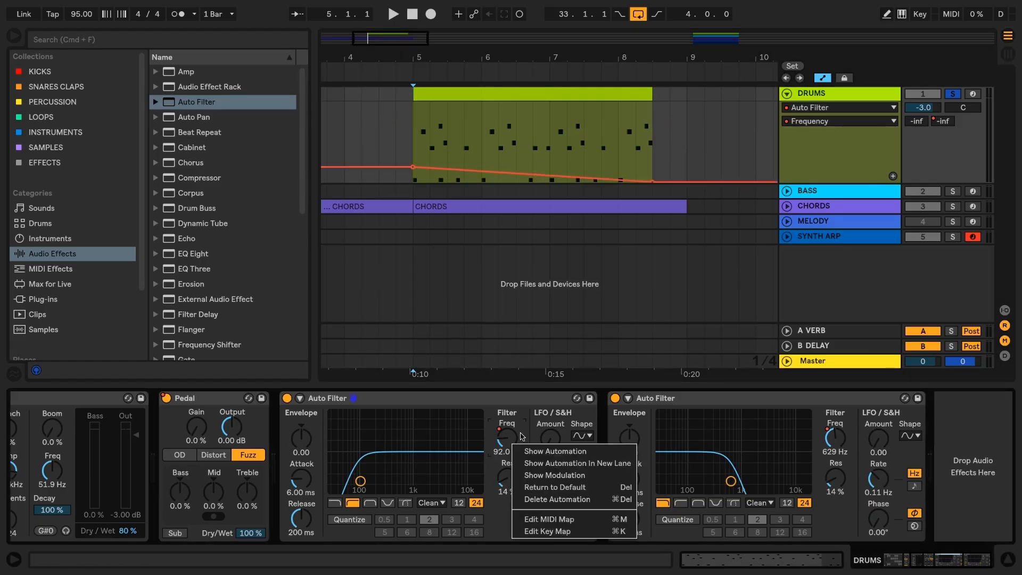
left_click(551, 463)
right_click(834, 439)
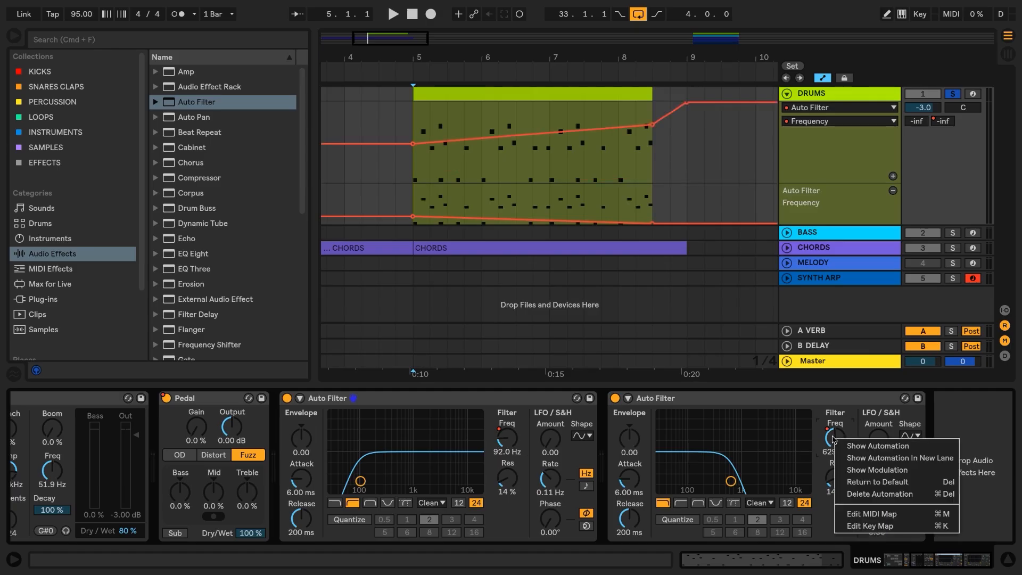
left_click(863, 459)
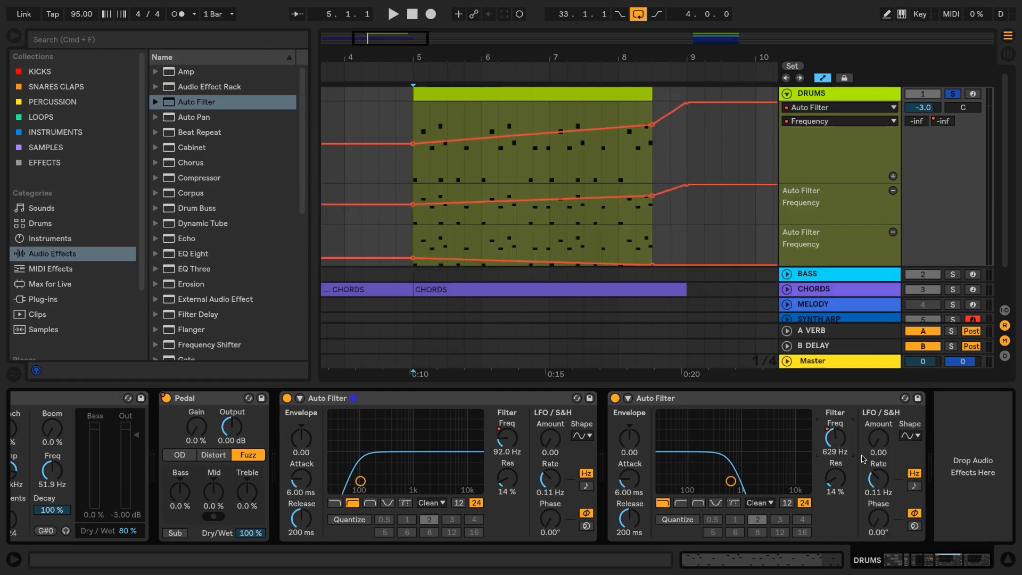
right_click(171, 401)
left_click(234, 335)
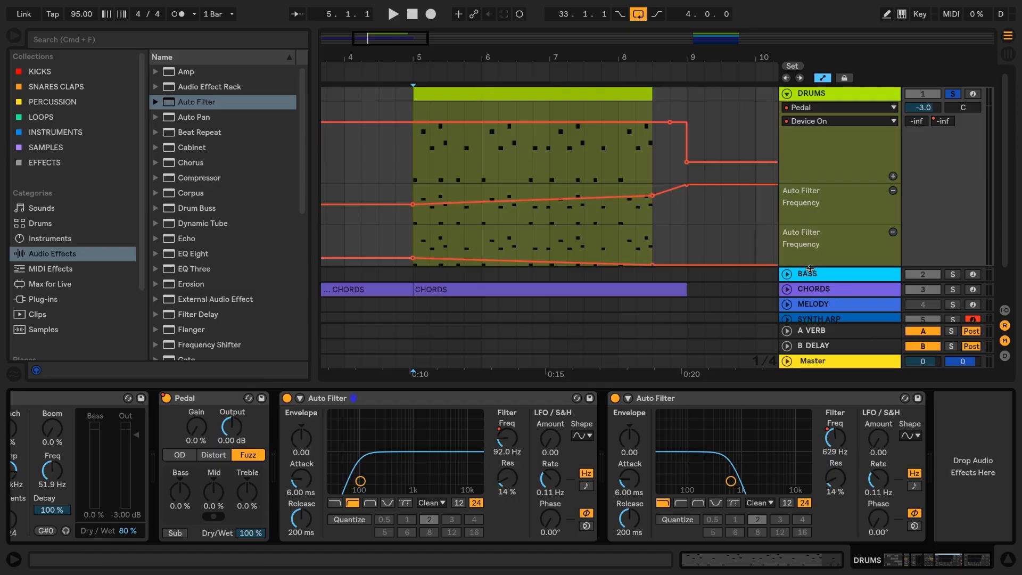
key("space")
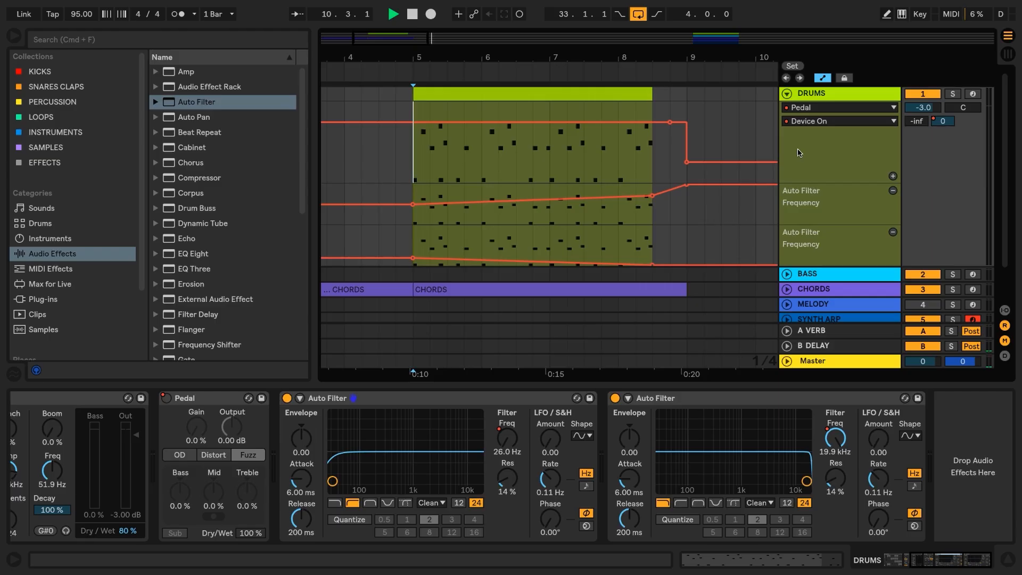
key("space")
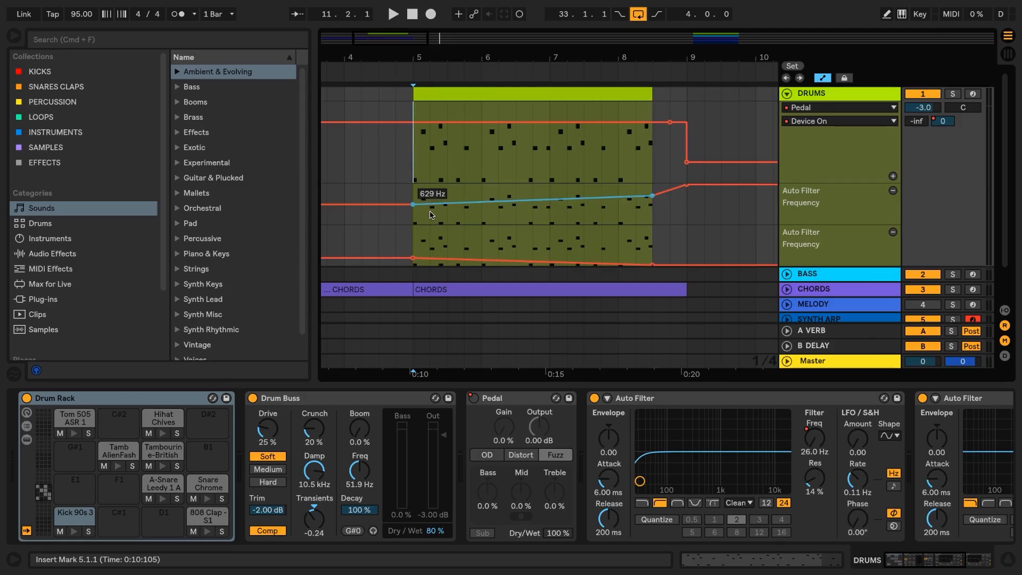
Step: Copy the drums, bass, chords and melody clips from bar 33 to bar 9 and duplicate them twice to fill up to bar 21
key("x")
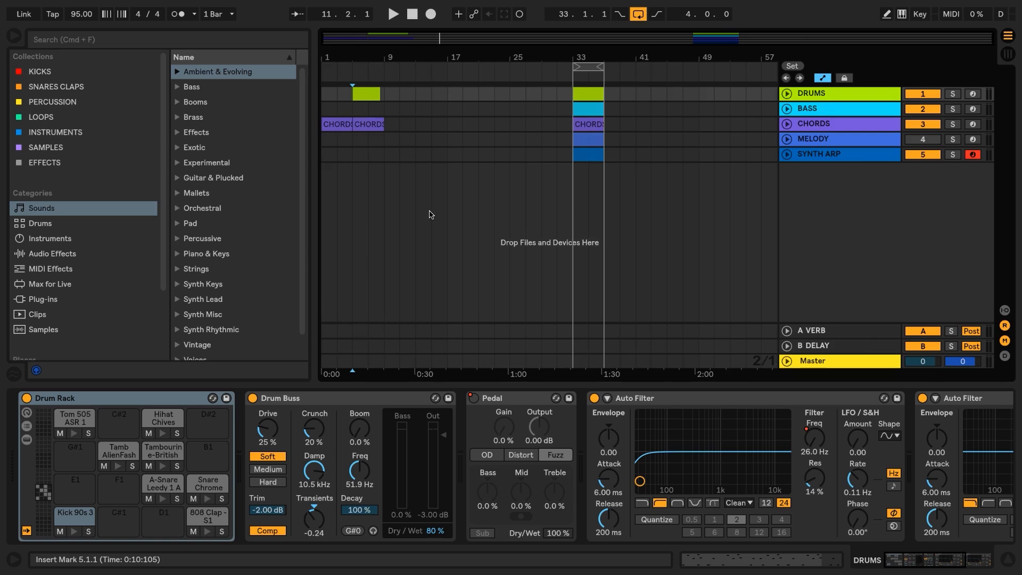
left_click(591, 95)
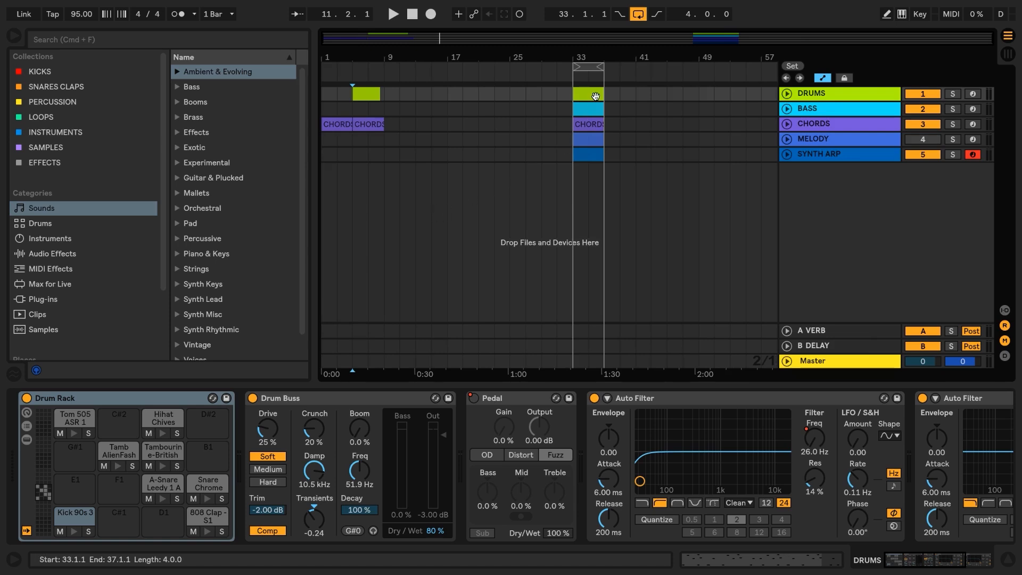
left_click(594, 142)
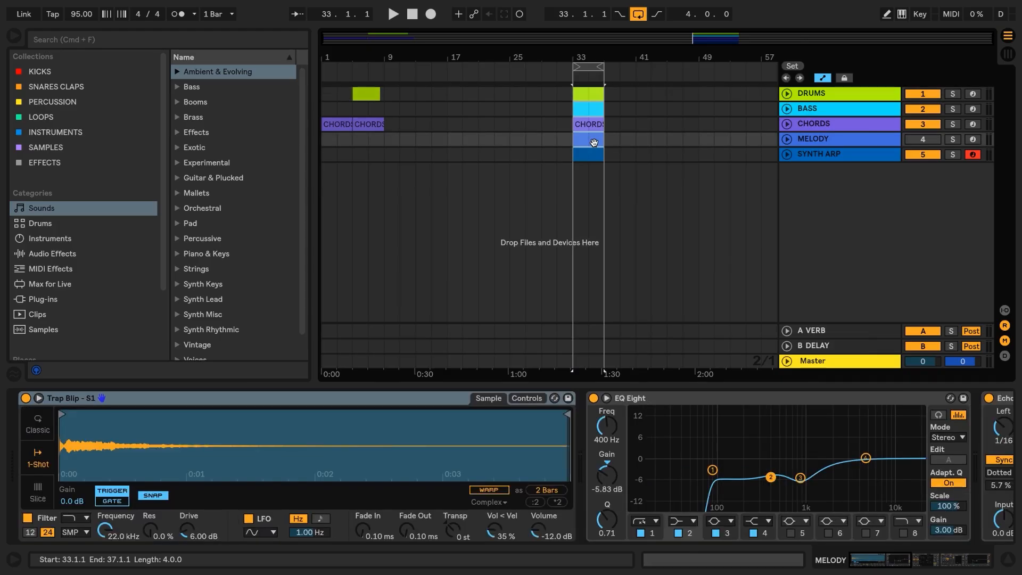
left_click_drag(594, 142, 410, 141)
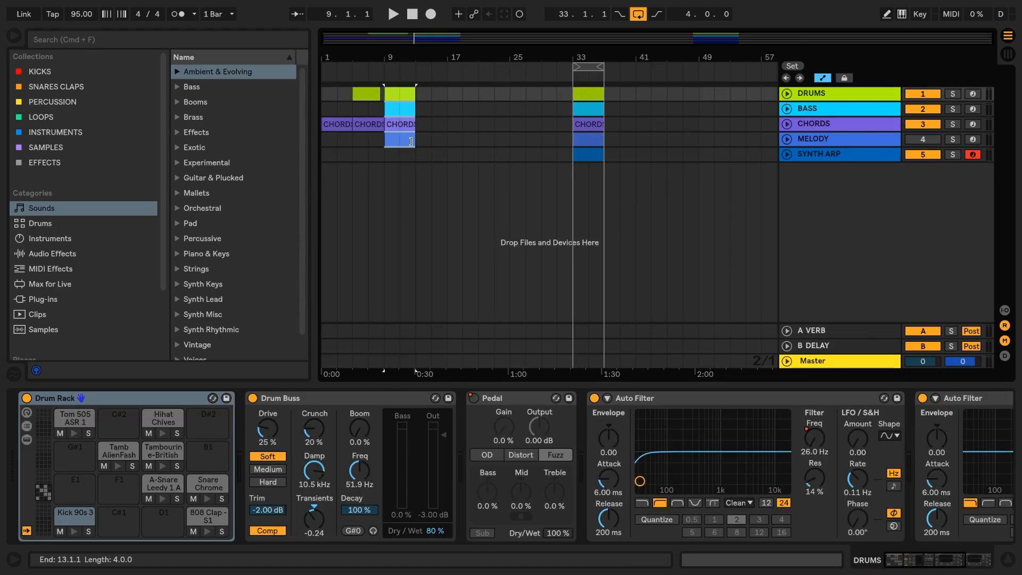
key("super+d")
key("super+d")
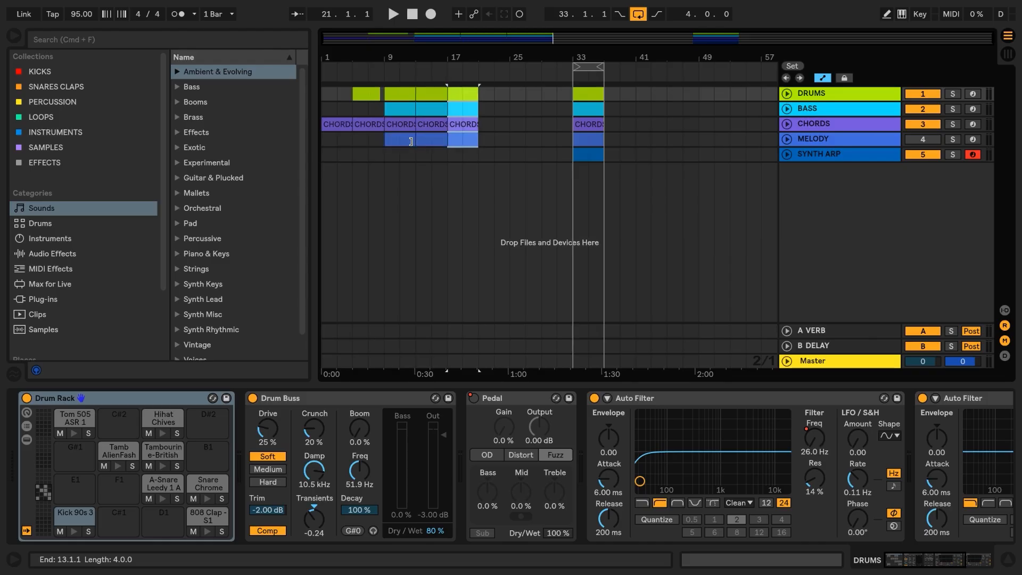
Step: Show the DRUMS track's B-DELAY send automation and drop it to -inf at bar 9
left_click(788, 95)
left_click_drag(379, 58, 442, 56)
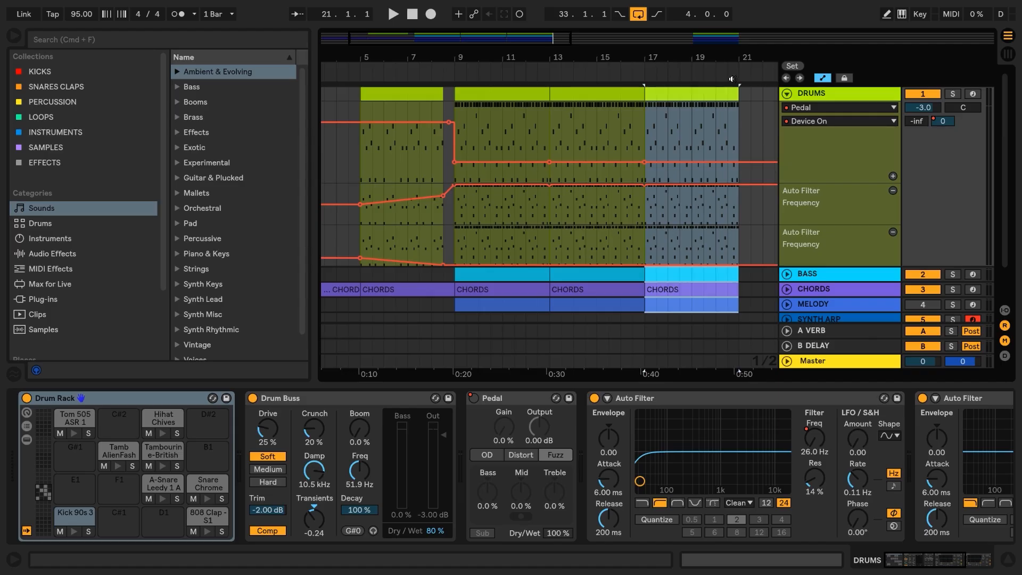
left_click(941, 122)
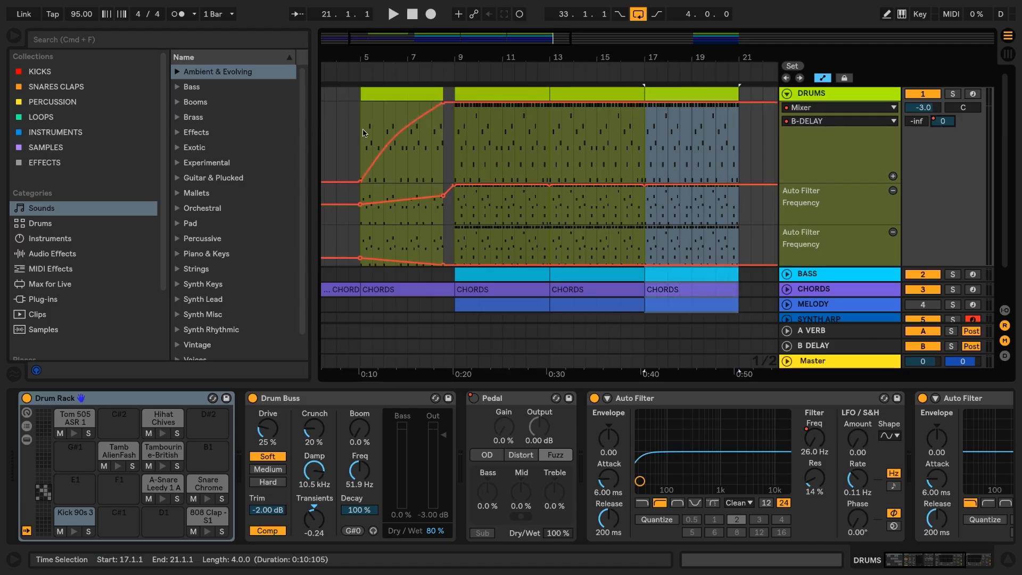
left_click_drag(454, 103, 456, 185)
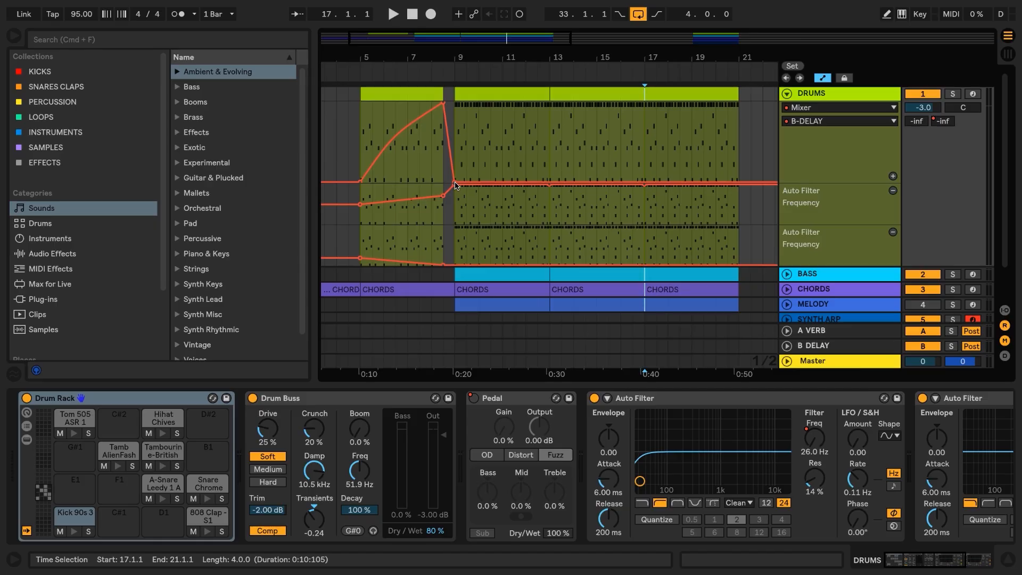
Step: Delete all Hihat Chives Closed notes from the drum clips starting at bars 9 and 13
left_click(501, 94)
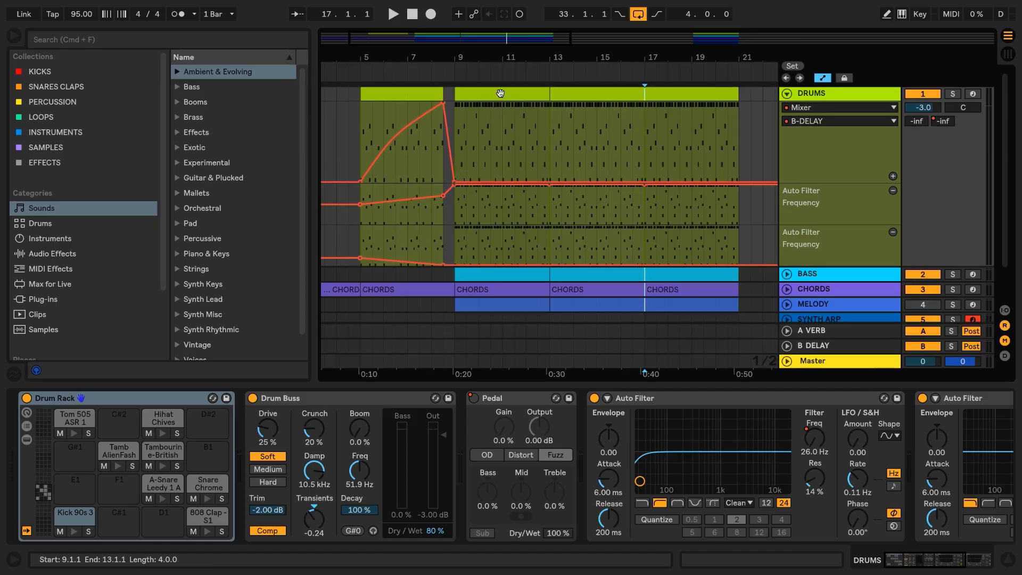
double_click(500, 94)
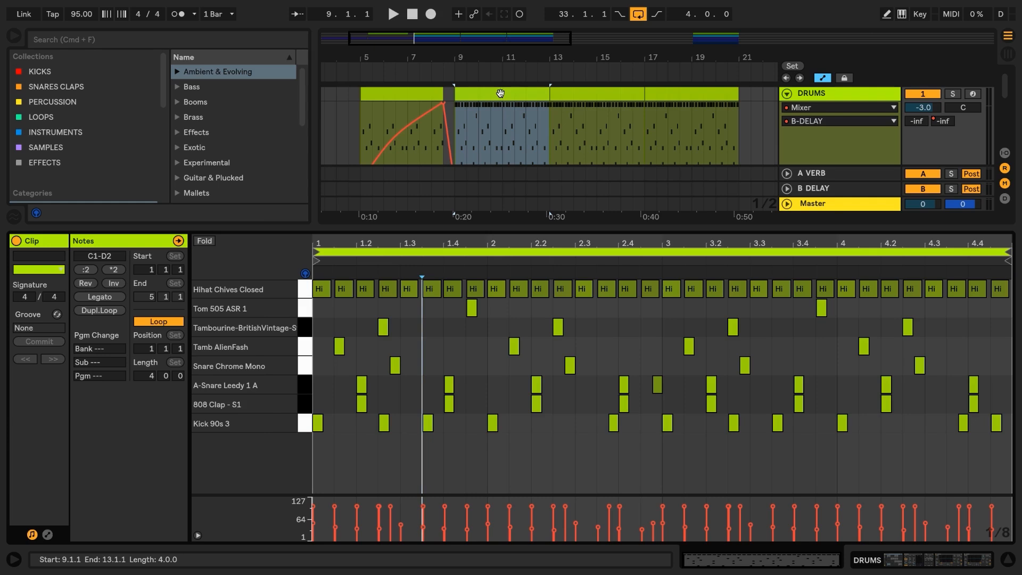
left_click(303, 289)
key("Delete")
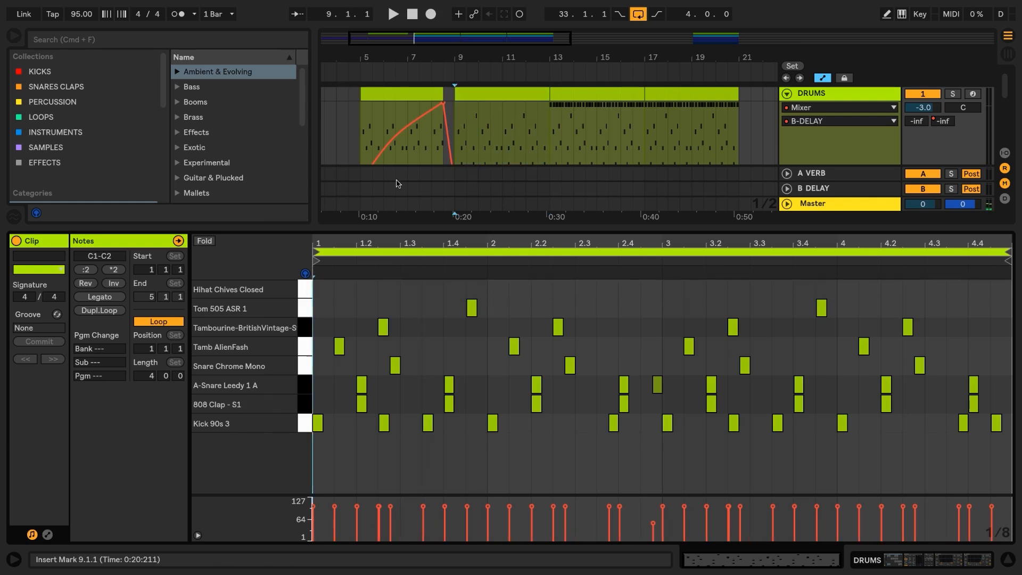
key("super+z")
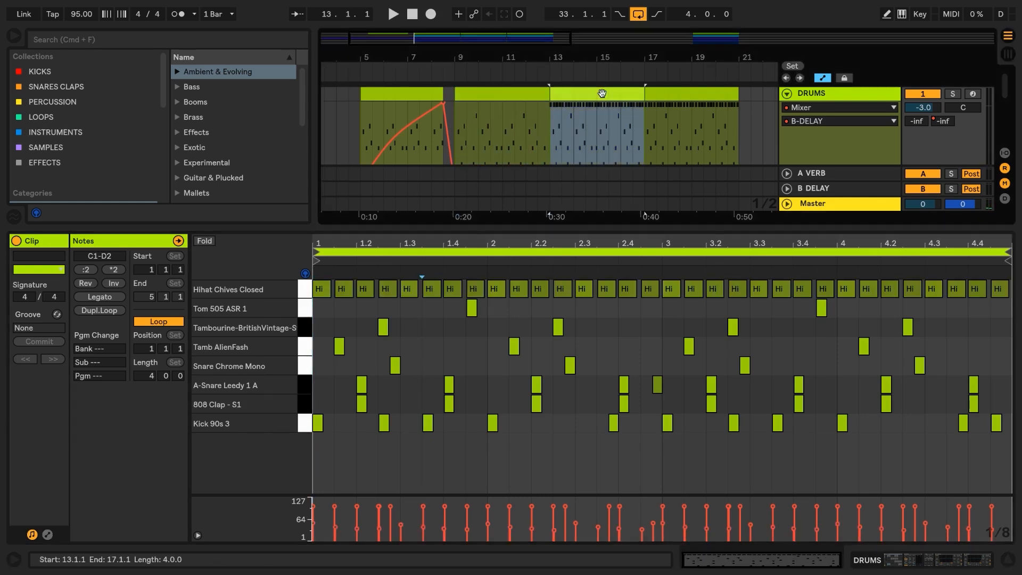
left_click(307, 291)
key("Delete")
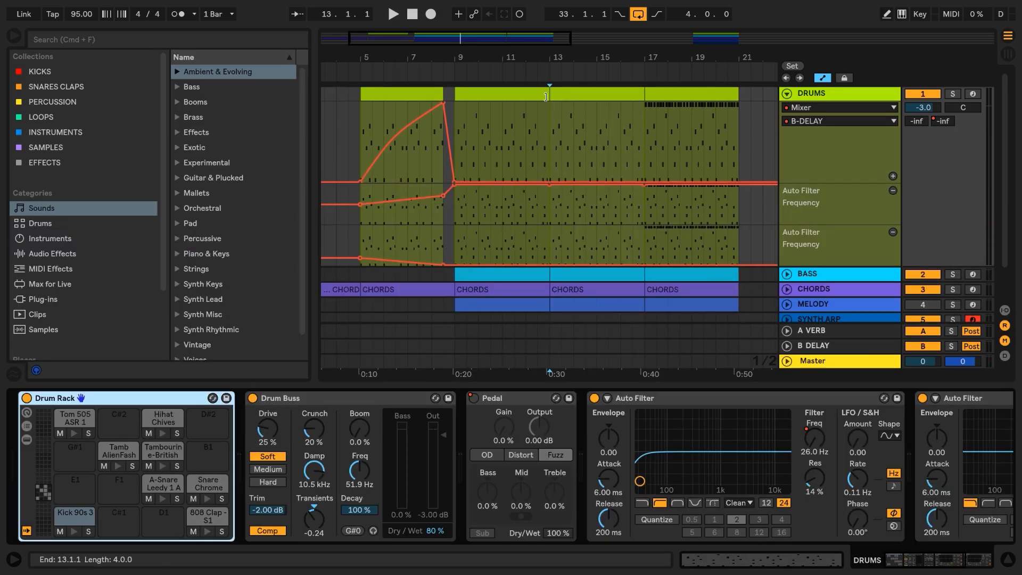
Step: Hide the automation lanes and shorten the drum clip at bar 9 so it ends at 12.3.1
key("a")
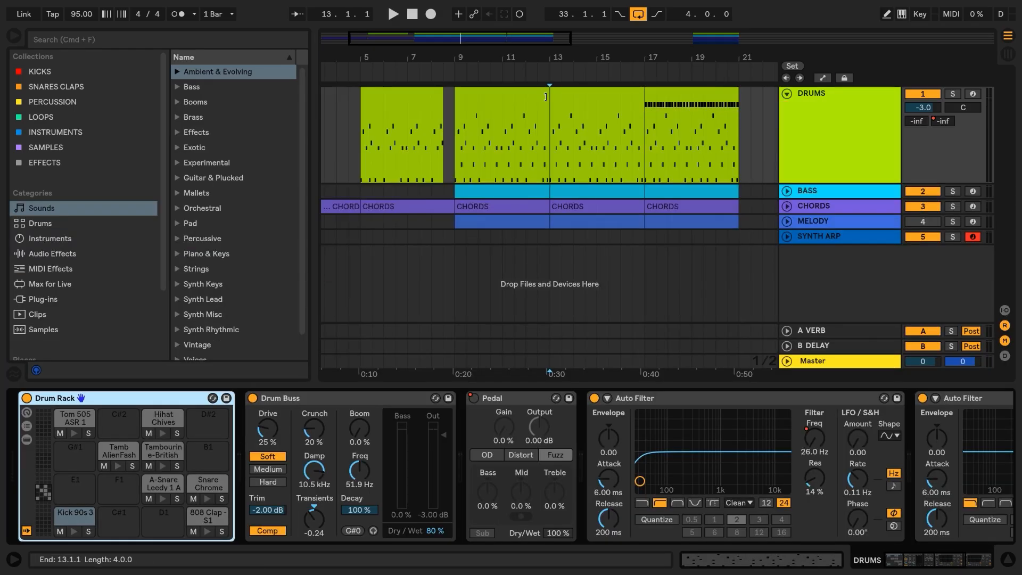
left_click(546, 97)
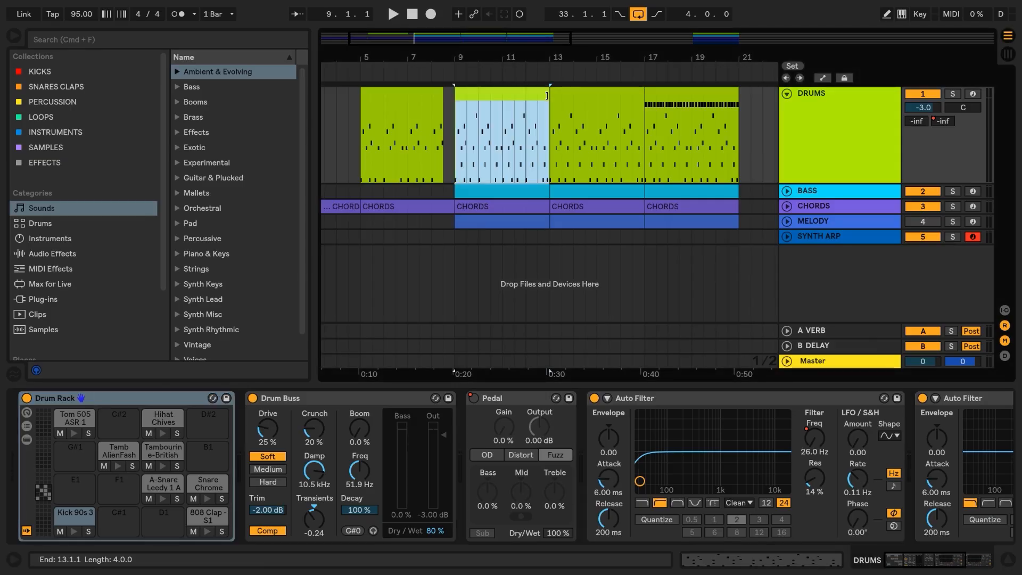
left_click_drag(547, 96, 539, 97)
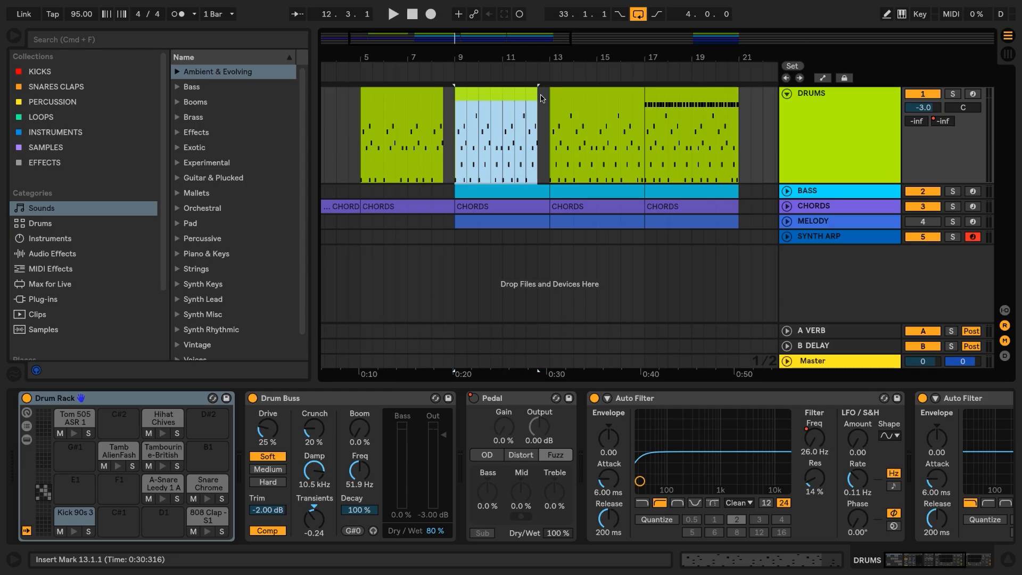
Step: Delete the melody clip from bar 9 to 13 and activate the MELODY track
left_click(505, 221)
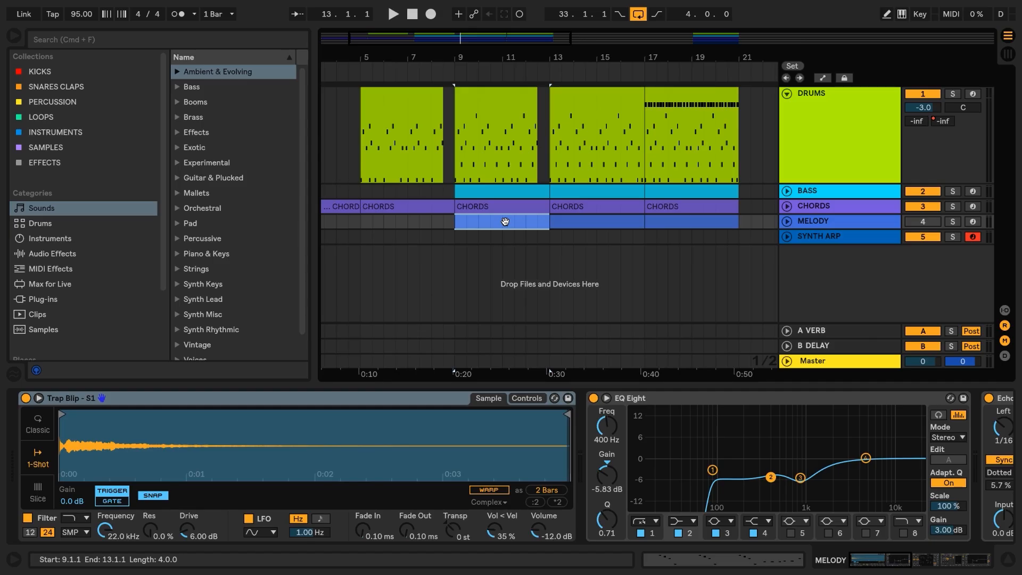
left_click(505, 223)
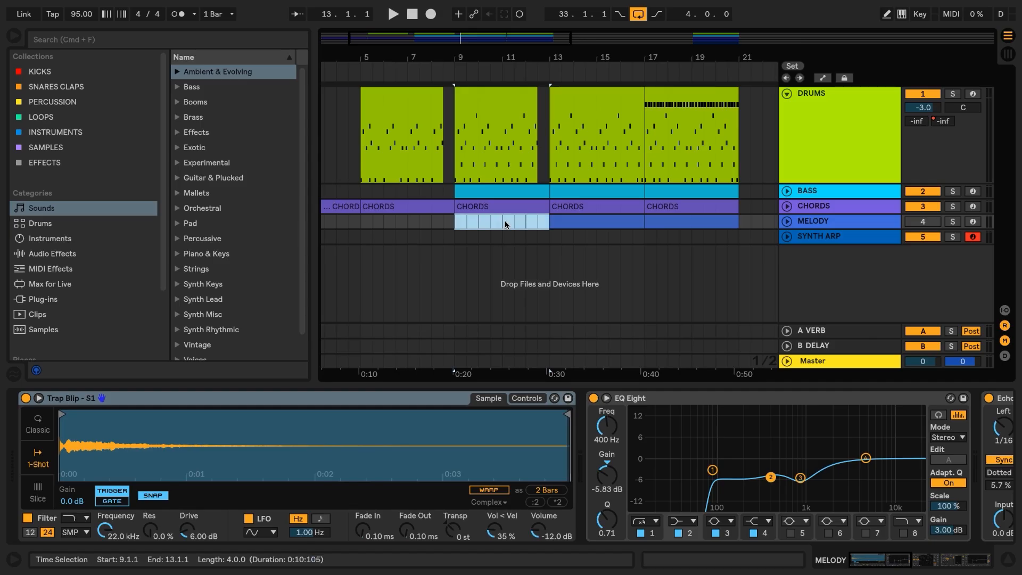
left_click(920, 222)
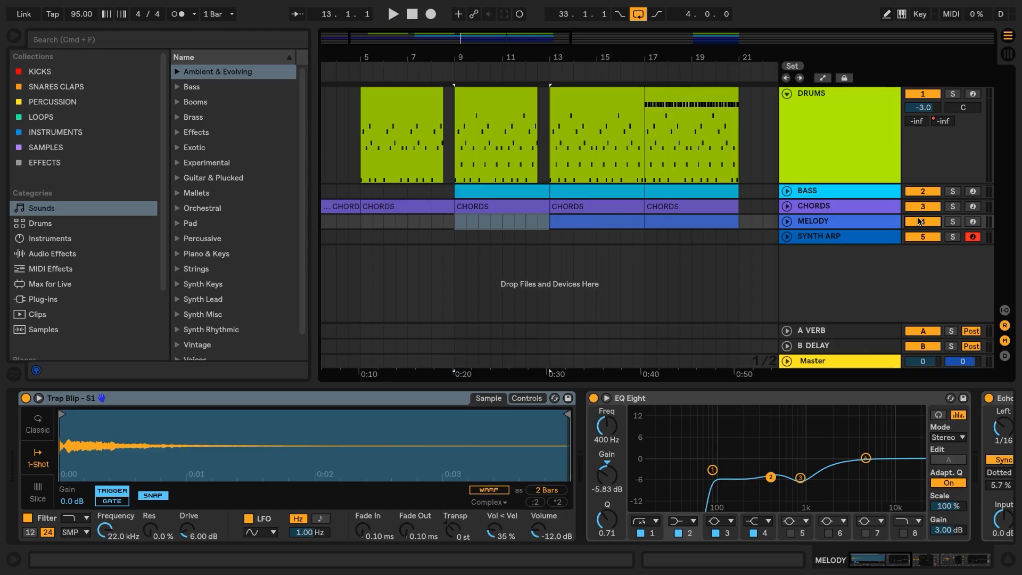
Step: Transpose the G2 note at 4.3.4 in the bass clip starting at bar 9 up an octave
left_click(526, 167)
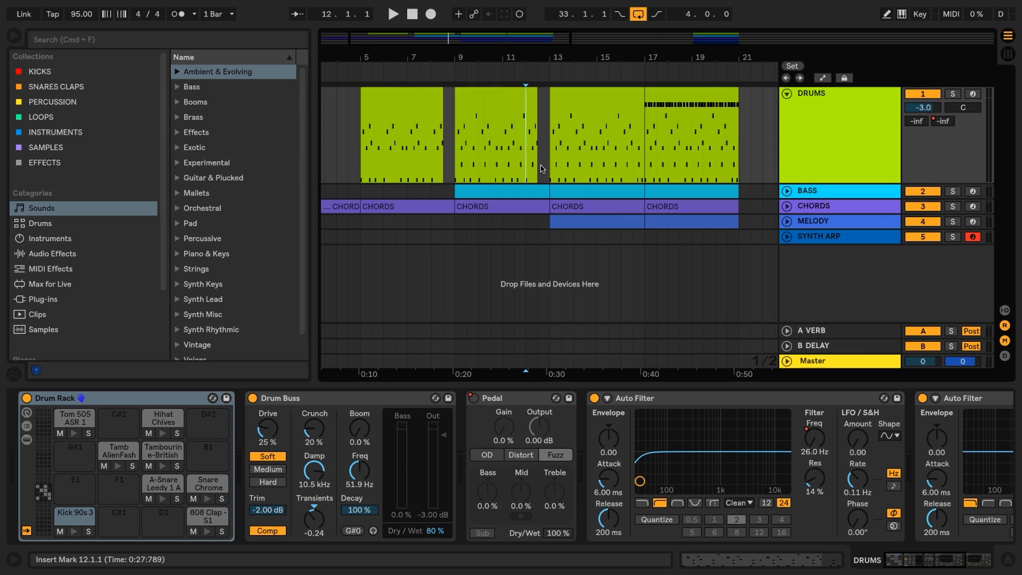
double_click(533, 191)
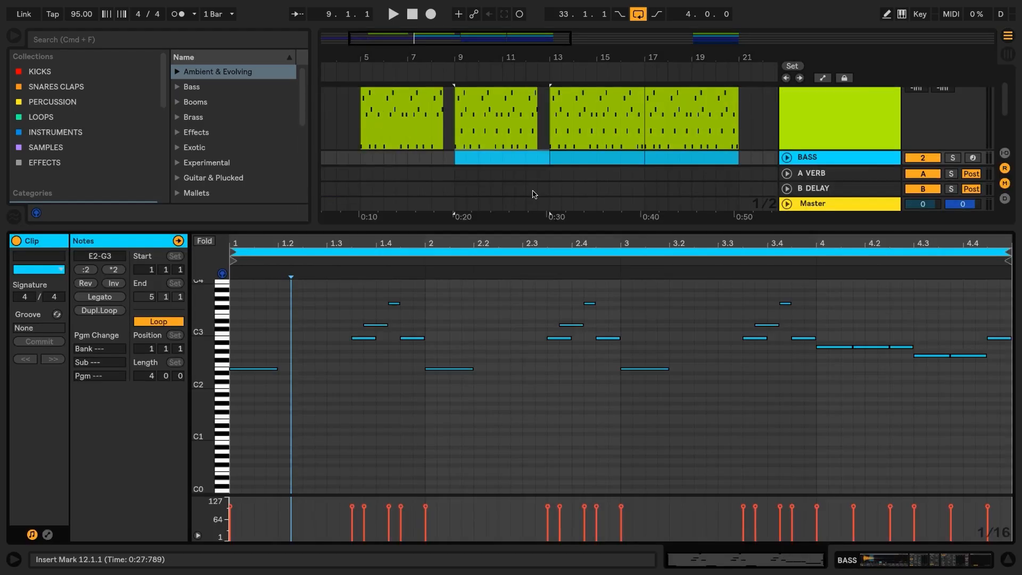
left_click(969, 356)
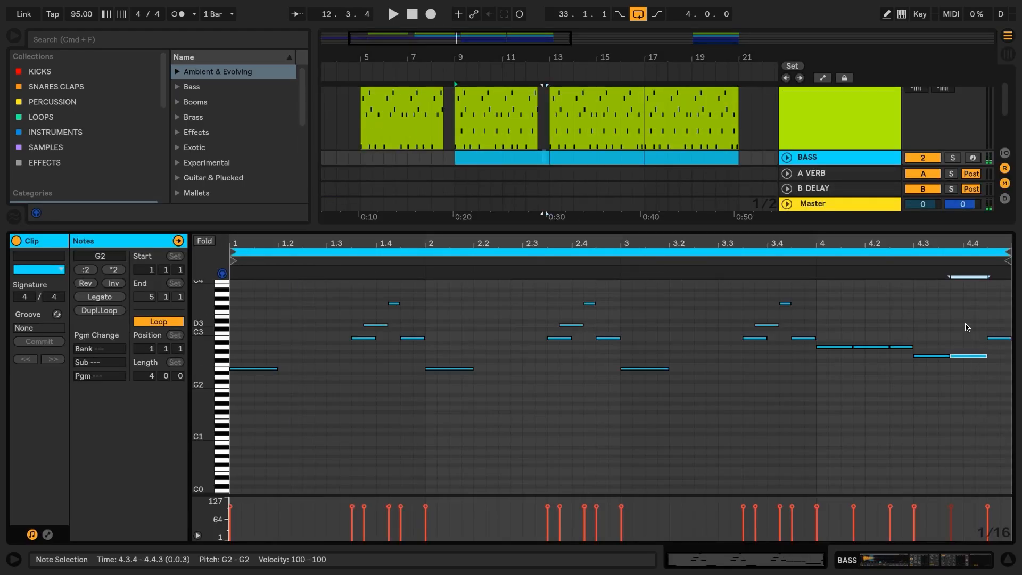
key("shift+Up")
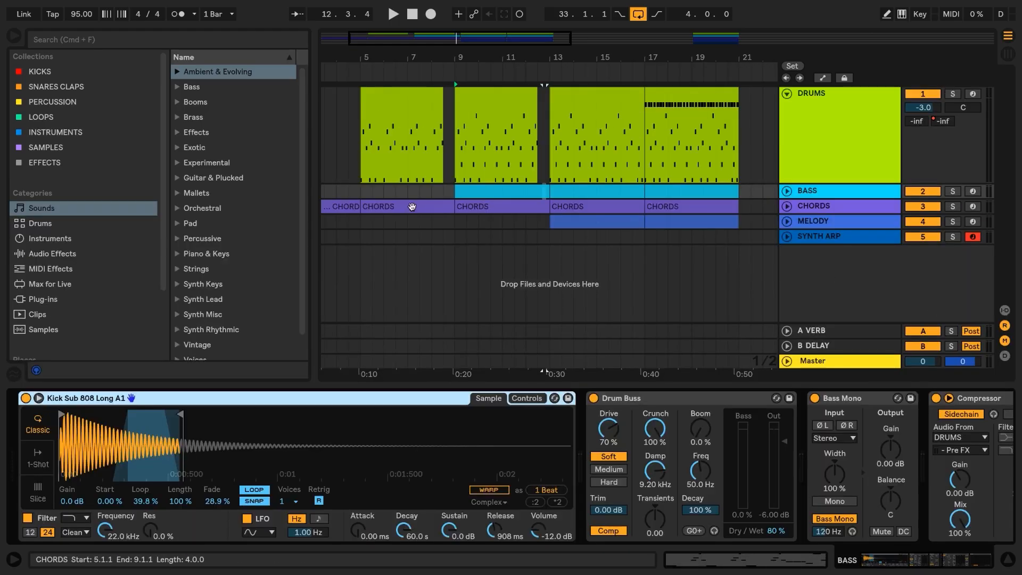
Step: Play the arrangement from bar 7 and unfold the BASS track
left_click(407, 194)
key("space")
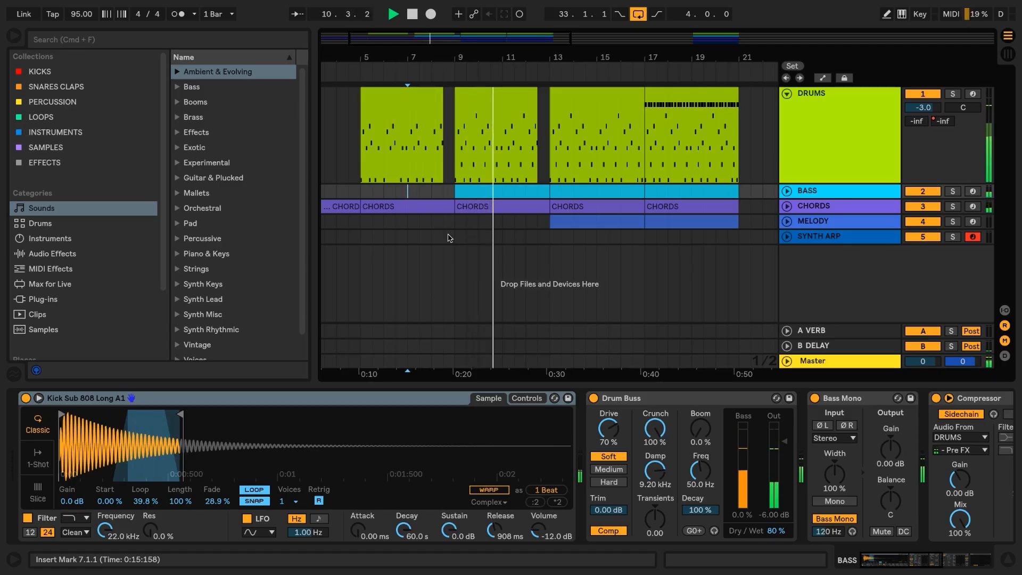
left_click(787, 191)
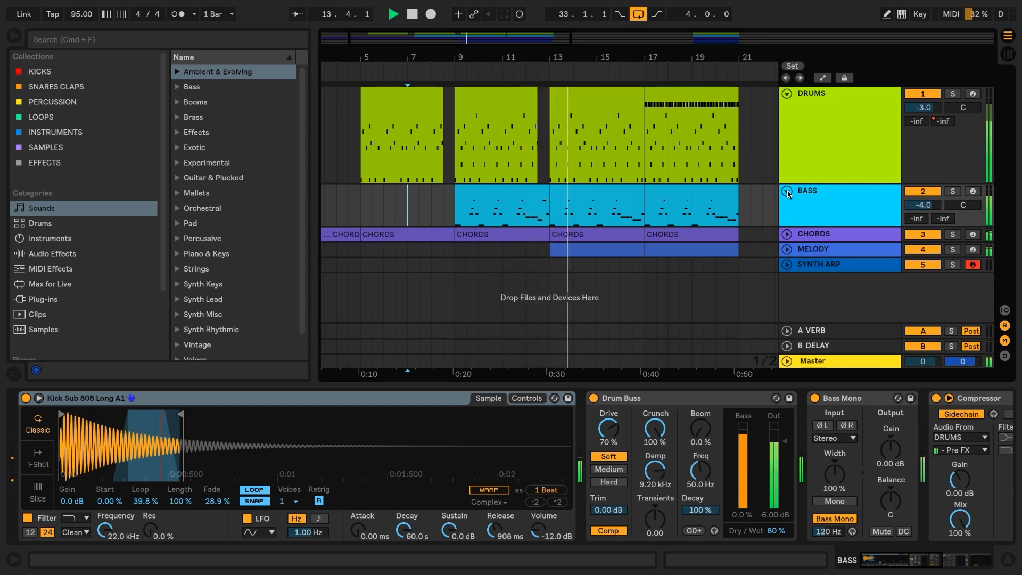
key("space")
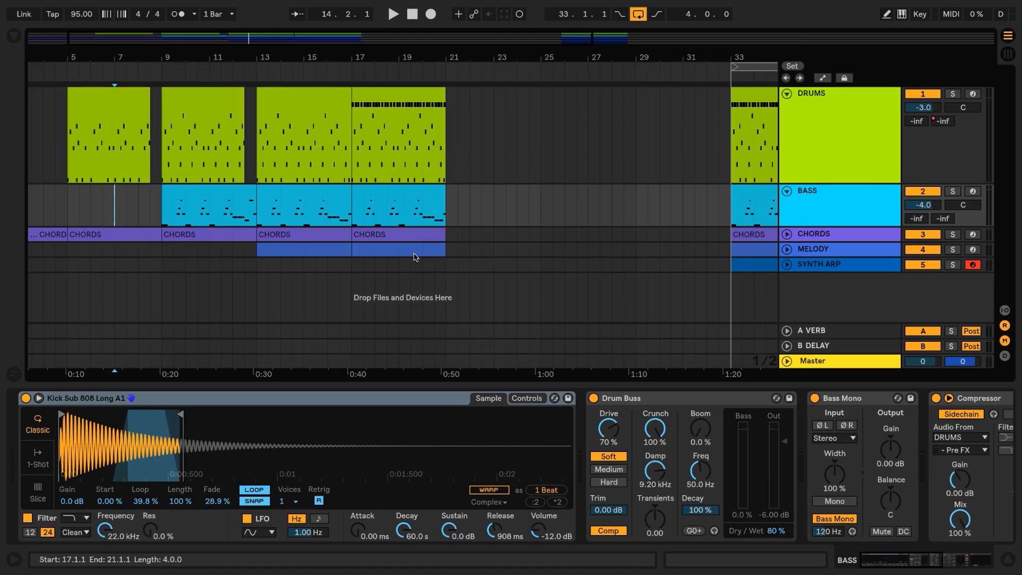
Step: Unfold and solo the CHORDS track, and bring up the global Time parameter in its Wavetable modulation matrix
left_click(787, 234)
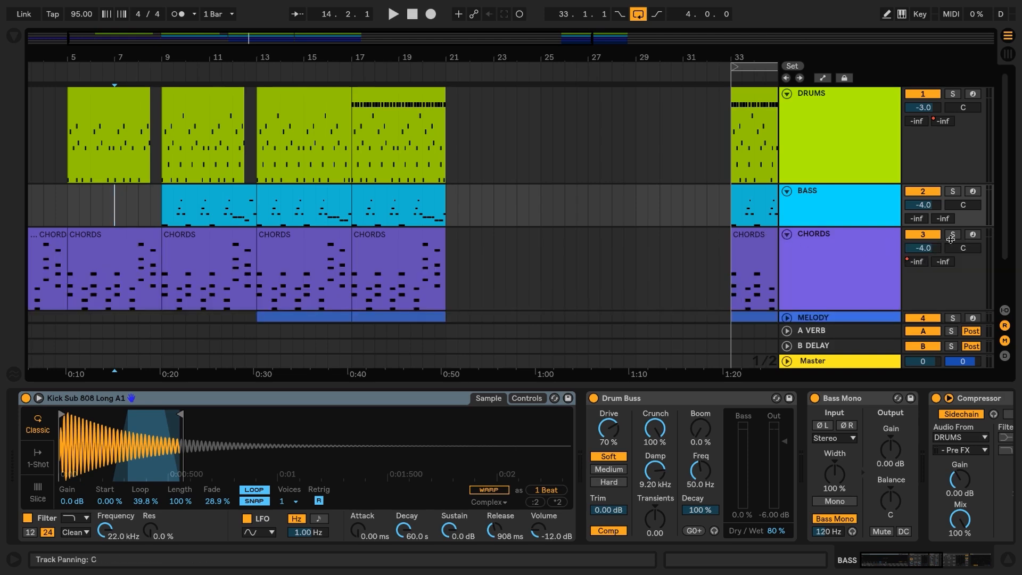
left_click(948, 238)
left_click(231, 235)
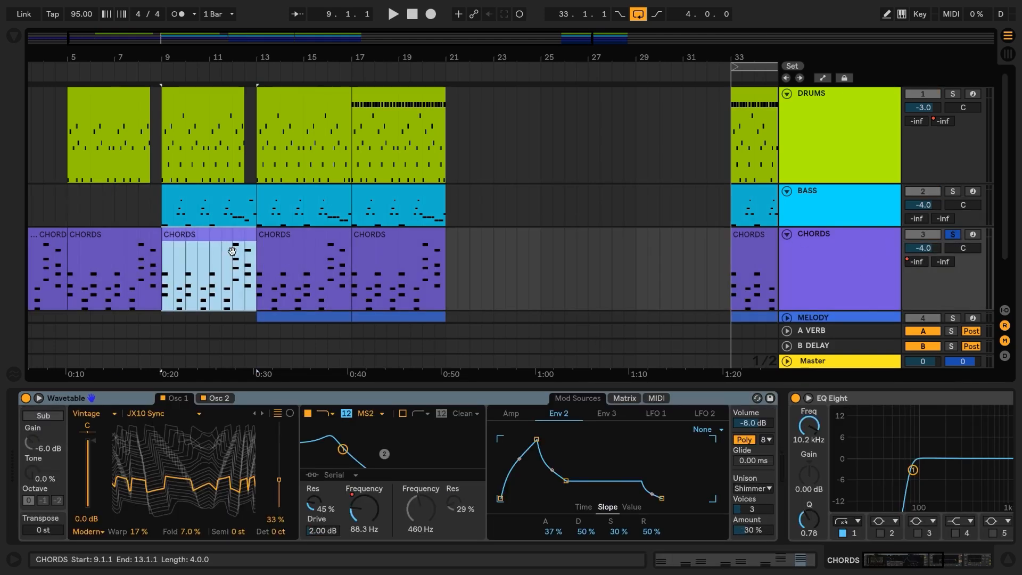
left_click(629, 401)
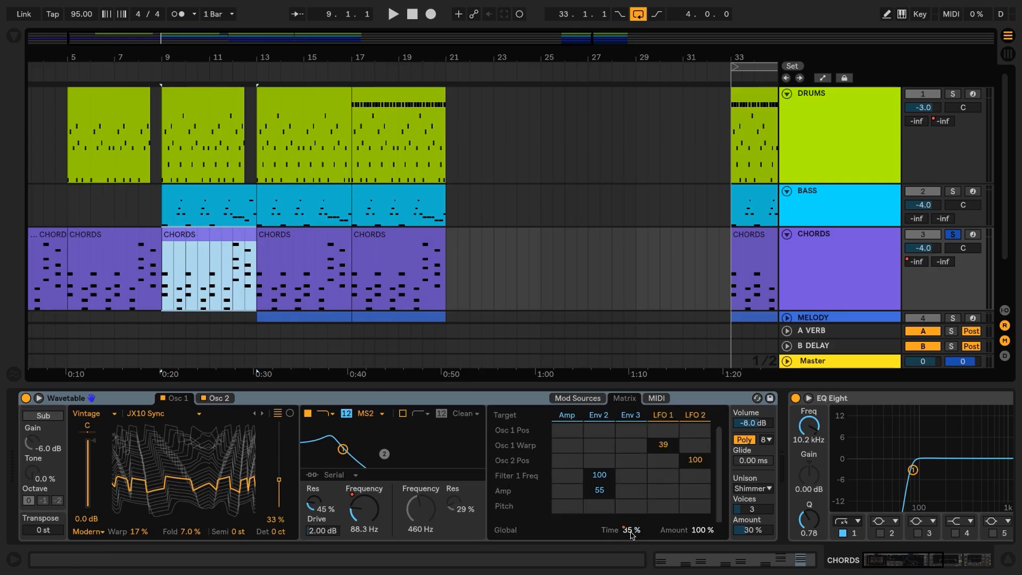
left_click(630, 533)
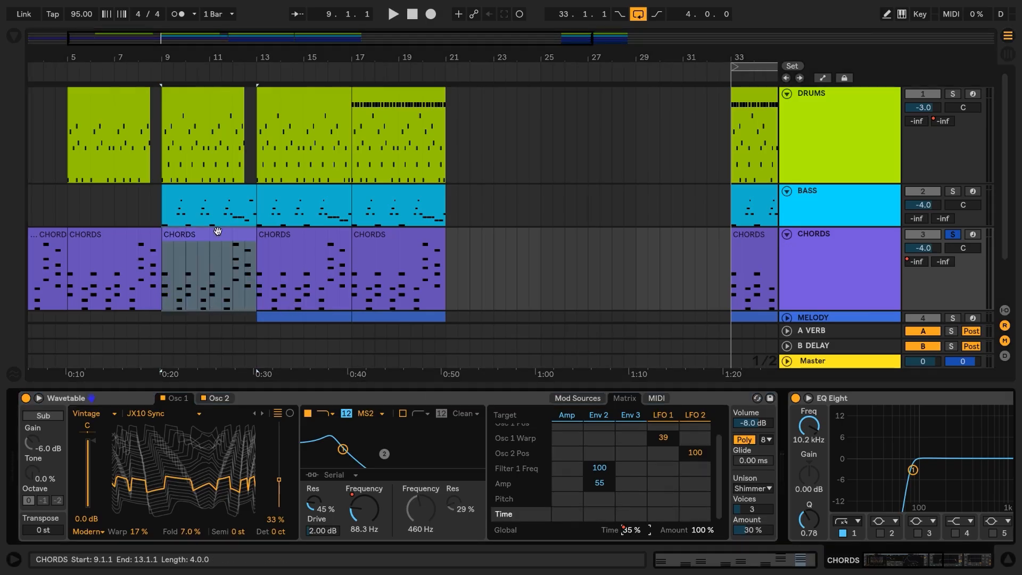
left_click(217, 231)
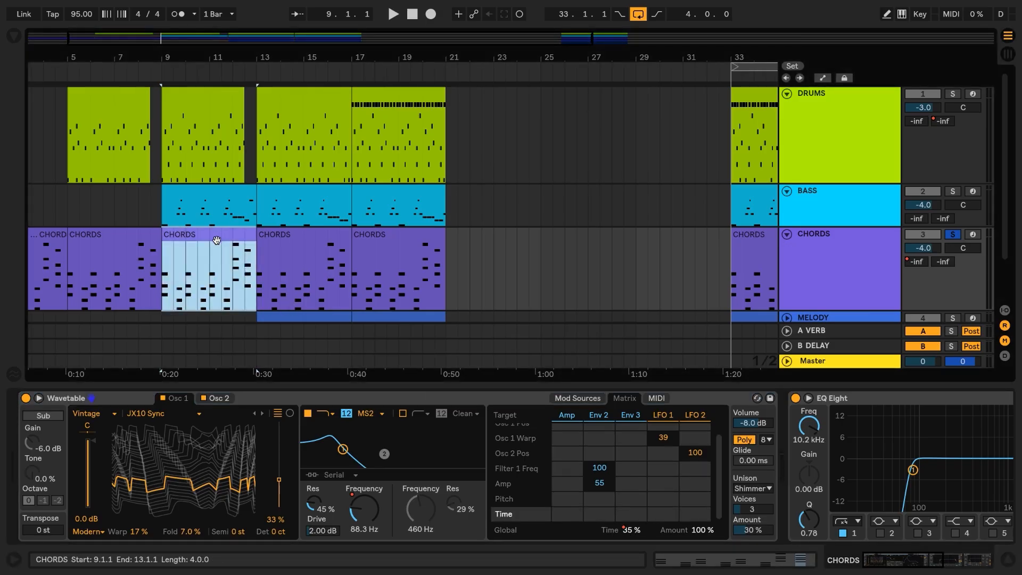
Step: Show the automation lanes and lower the CHORDS track's Wavetable Time automation to 20 % at bar 9
key("a")
scroll(261, 261, "down", 3)
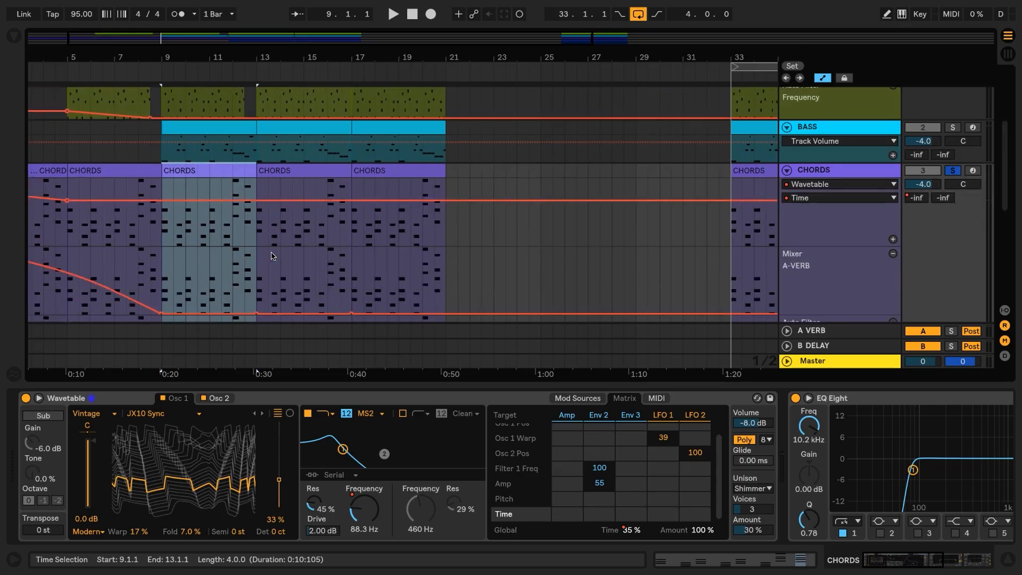
scroll(272, 256, "down", 3)
scroll(271, 256, "up", 1)
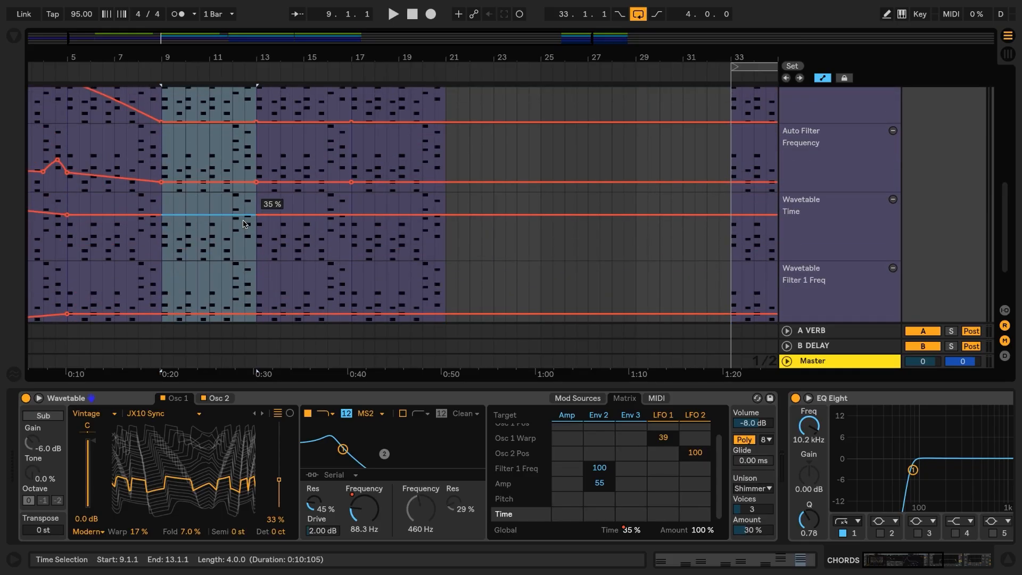
left_click(161, 217)
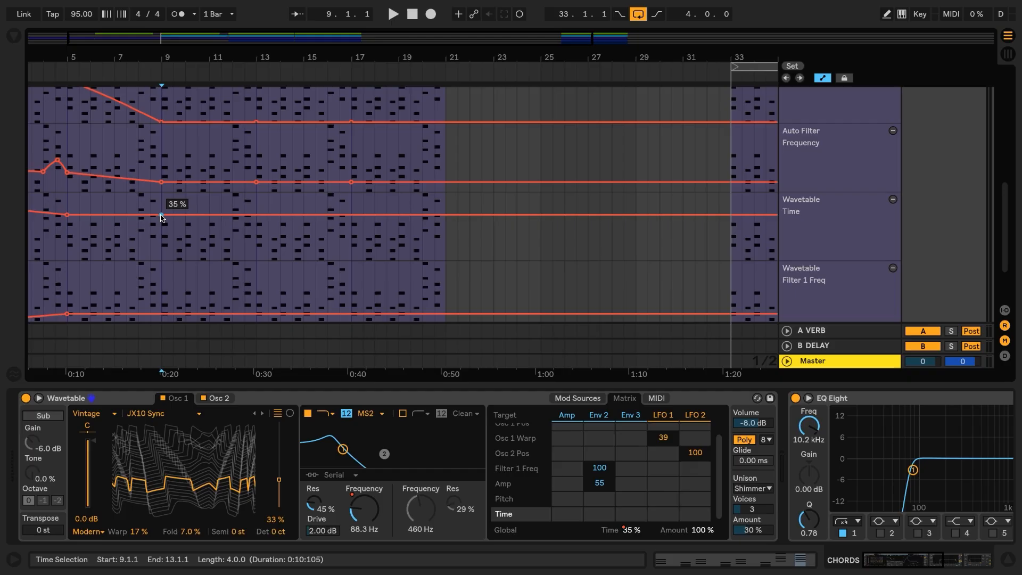
left_click_drag(161, 215, 161, 220)
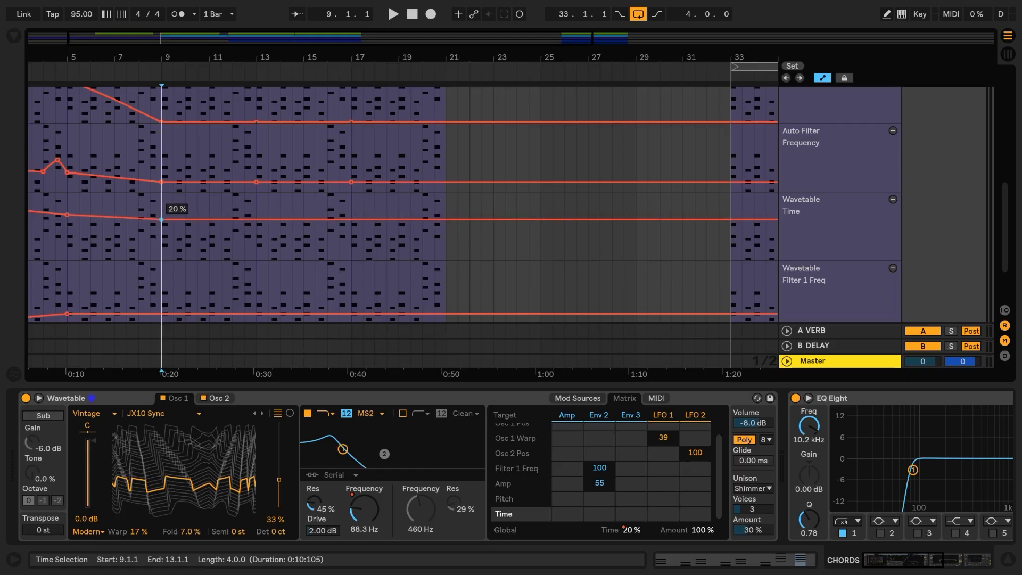
Step: Play the chords from bar 8, hiding the device view and turning off the CHORDS solo during playback
left_click(143, 246)
key("space")
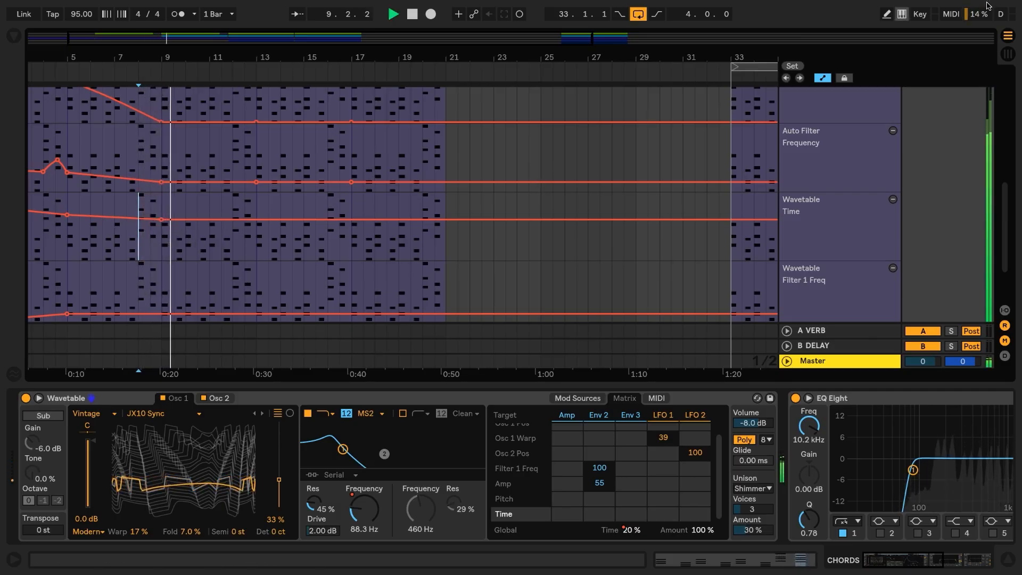
scroll(930, 139, "up", 5)
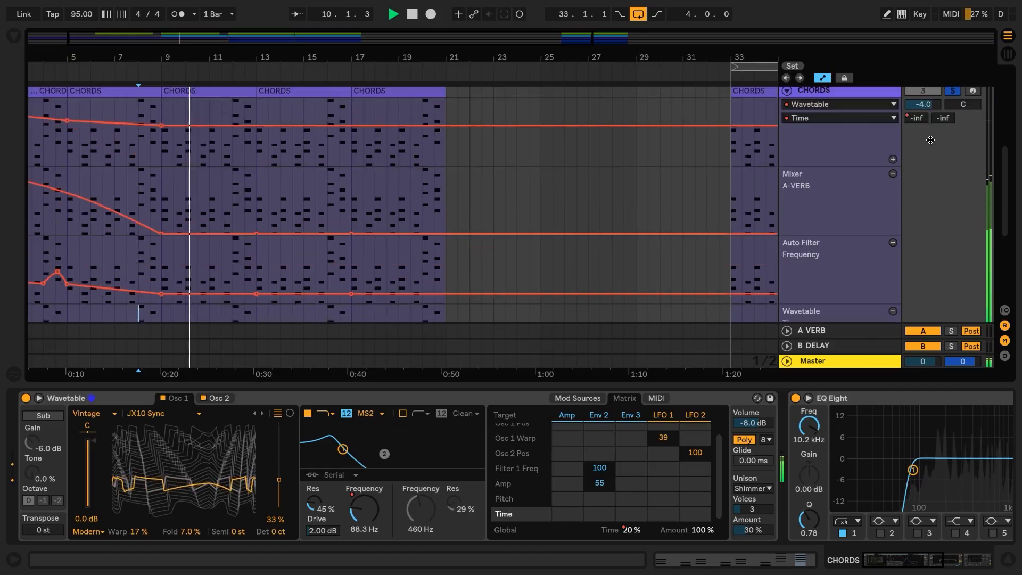
key("ctrl+alt+l")
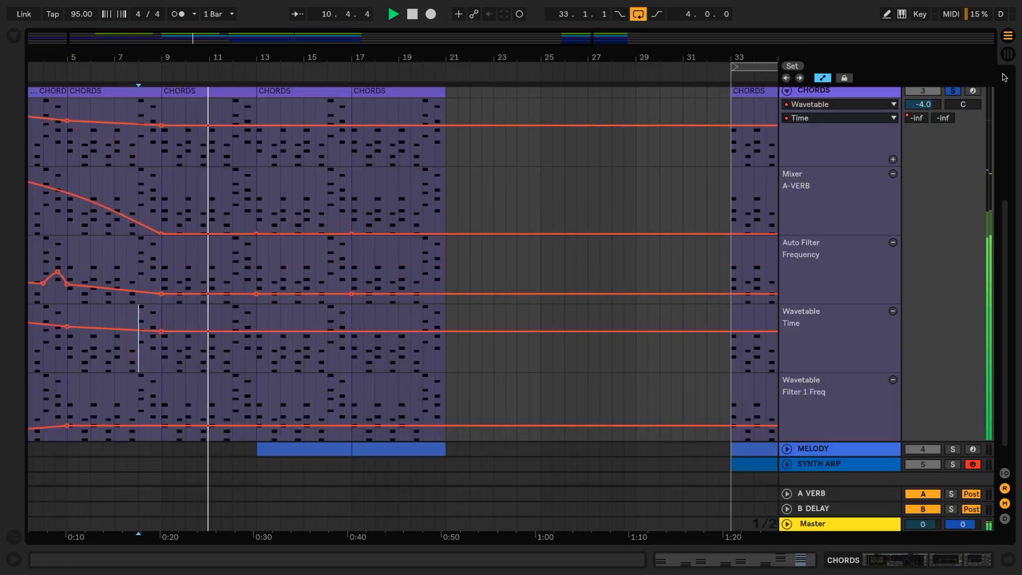
scroll(469, 278, "up", 3)
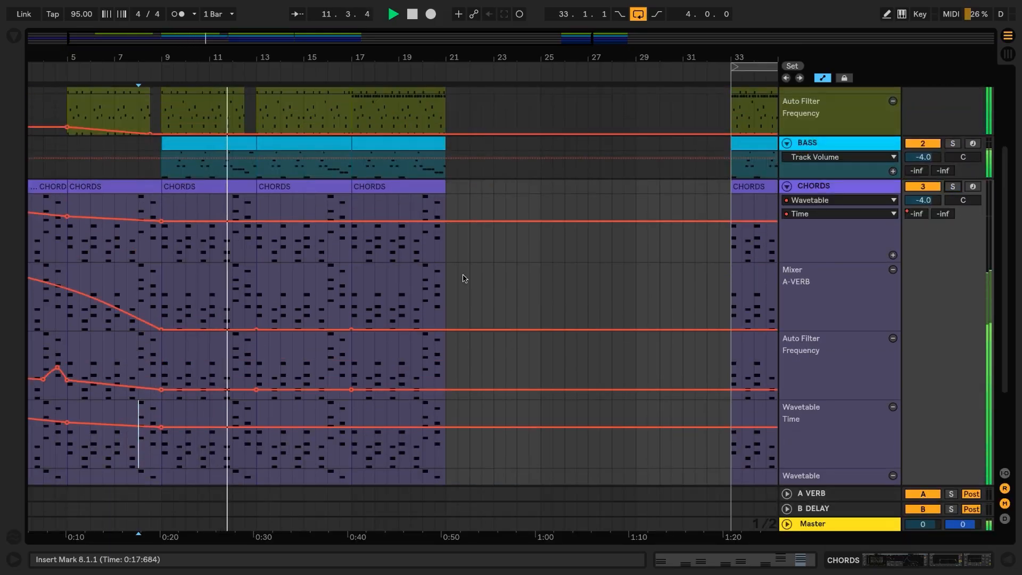
scroll(463, 278, "down", 3)
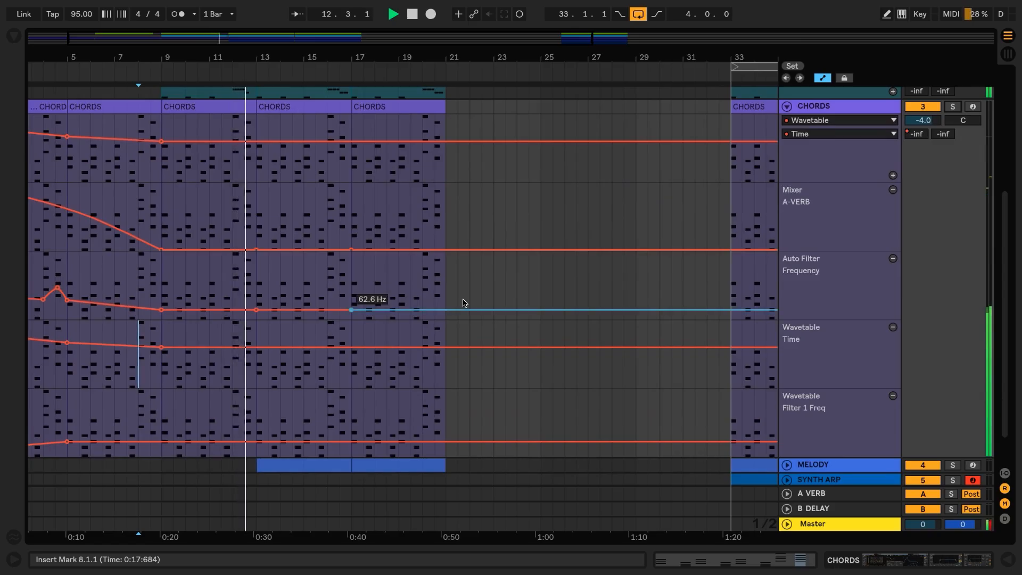
key("space")
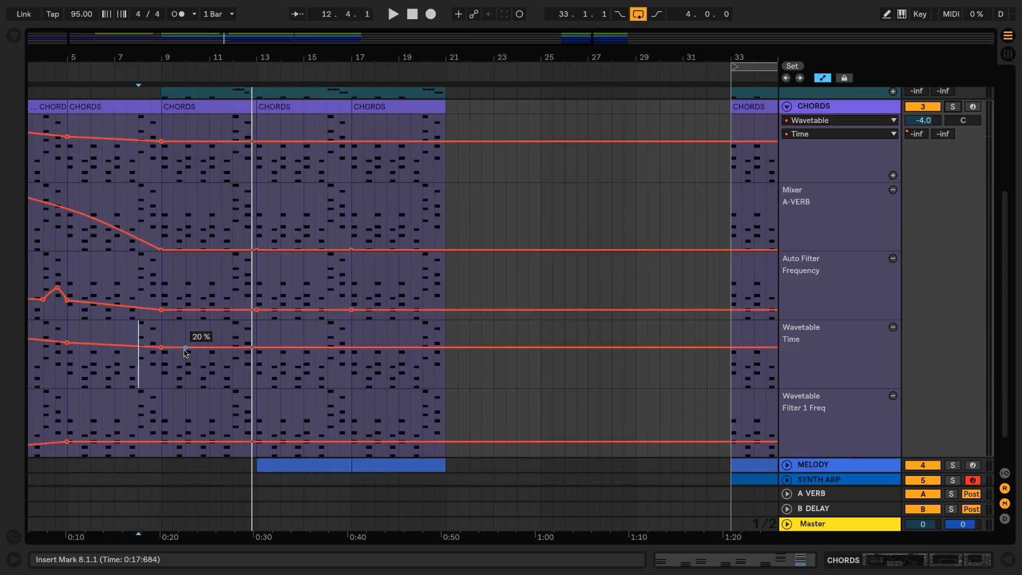
Step: Add Wavetable Time breakpoints at bars 10 to 13, dipping to 16 % at bar 10 and 11 % at bar 12, then rising to 25 % at bar 13
left_click_drag(185, 347, 186, 349)
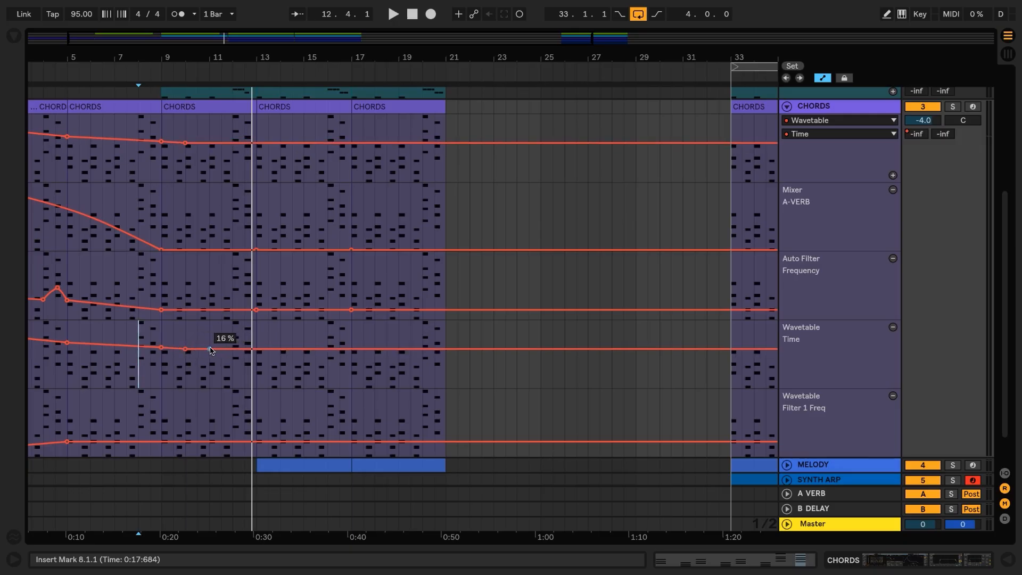
left_click(210, 345)
left_click(232, 350)
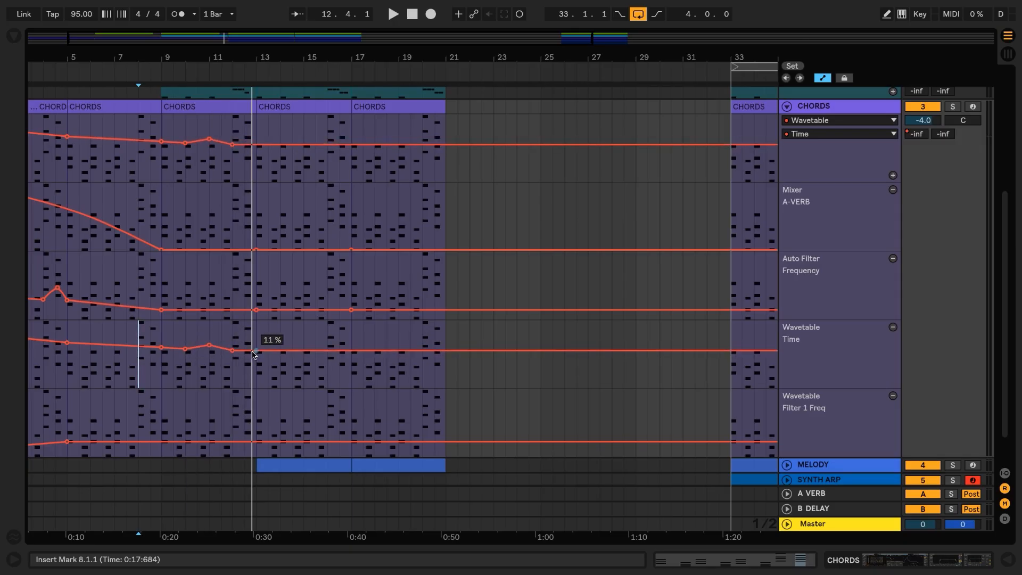
left_click(256, 349)
Step: Duplicate the Wavetable Time automation from bars 9 to 13 twice so the pattern runs up to bar 21
left_click_drag(256, 349, 175, 379)
left_click(259, 375)
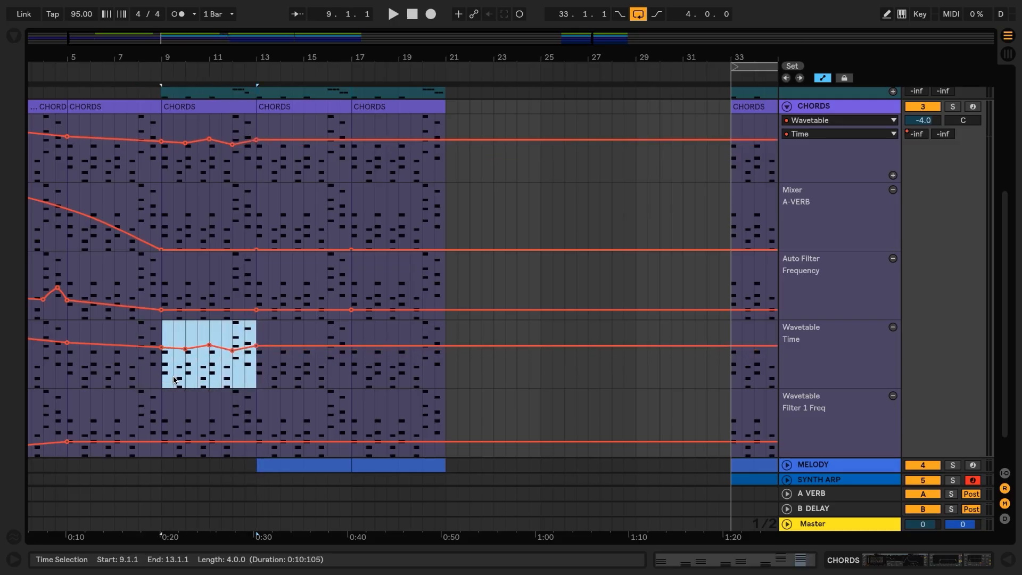
key("ctrl+d")
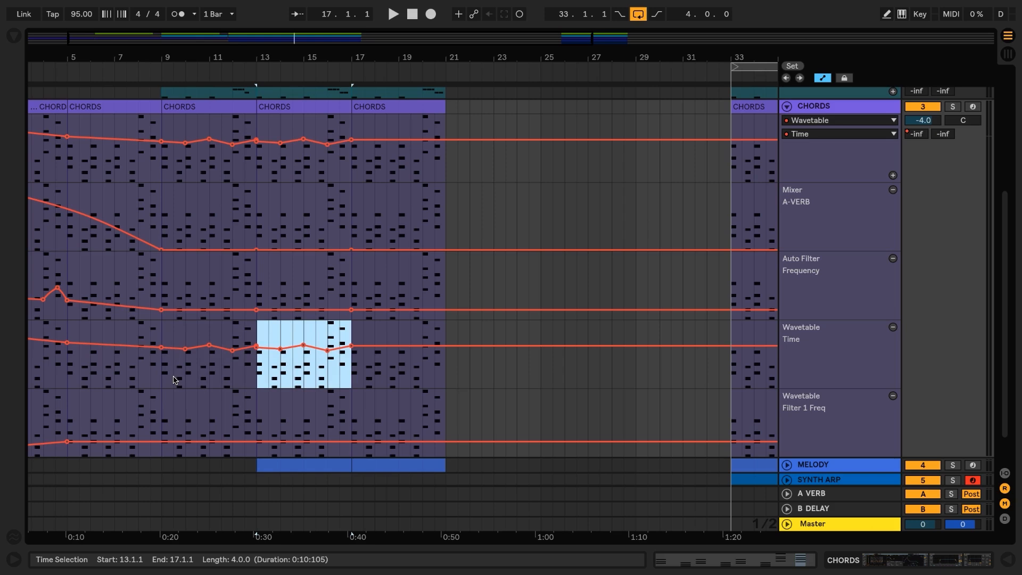
key("ctrl+d")
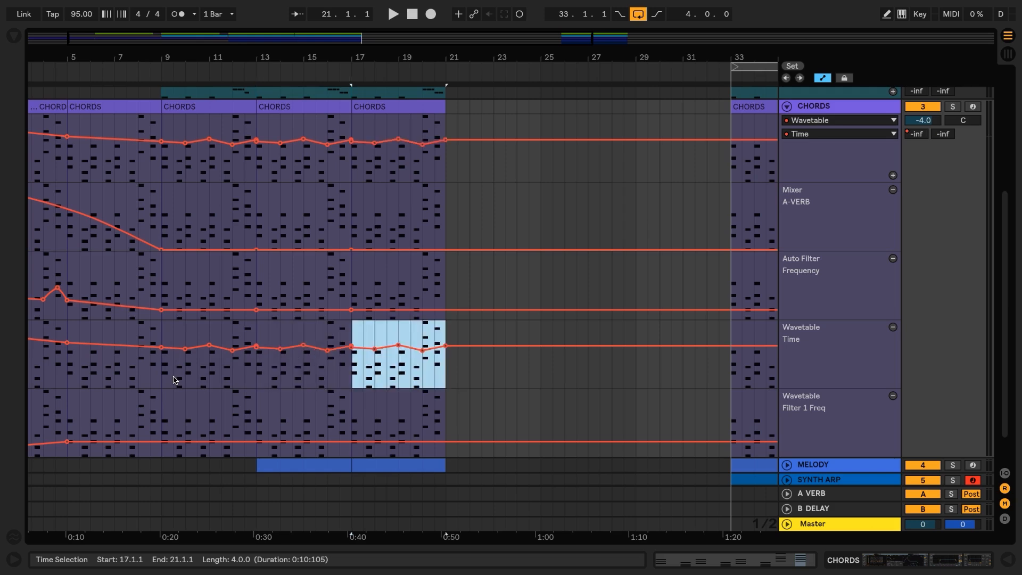
Step: Raise the Wavetable Time breakpoints at bars 20 and 21, play from bar 9, and set the bar 13 breakpoint to 45 %
left_click(256, 357)
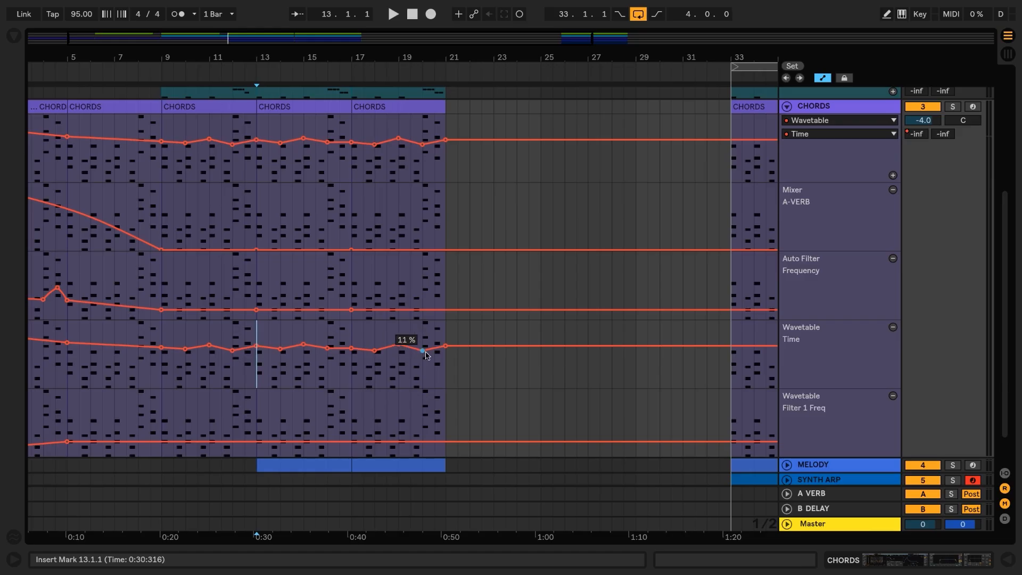
left_click_drag(423, 350, 446, 344)
left_click(163, 369)
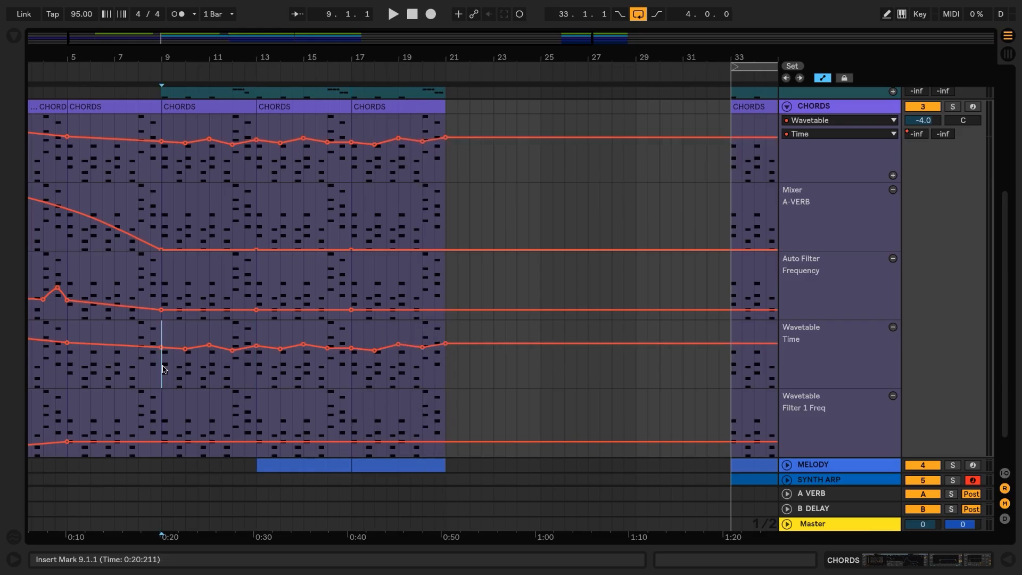
key("space")
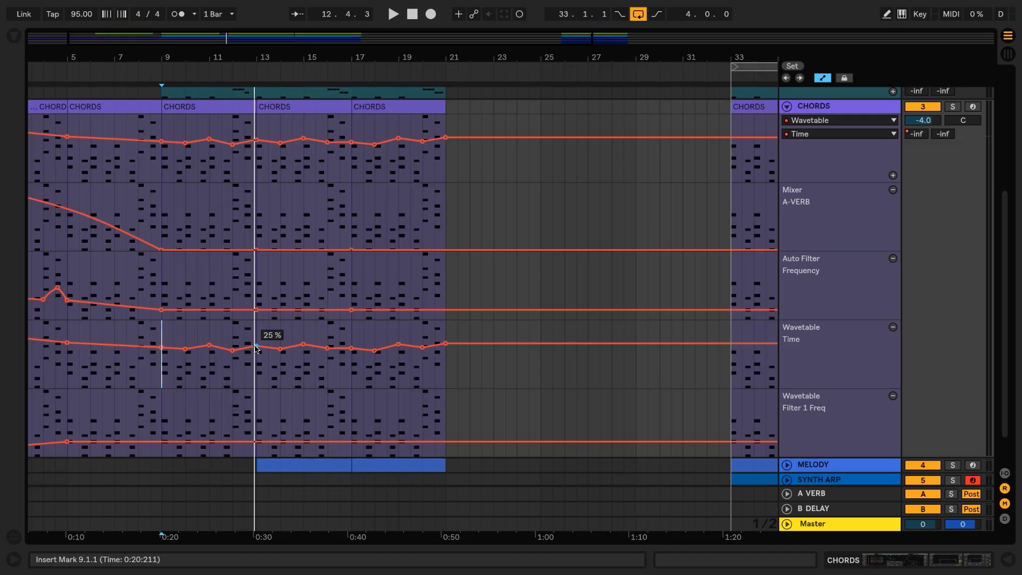
left_click_drag(255, 345, 256, 339)
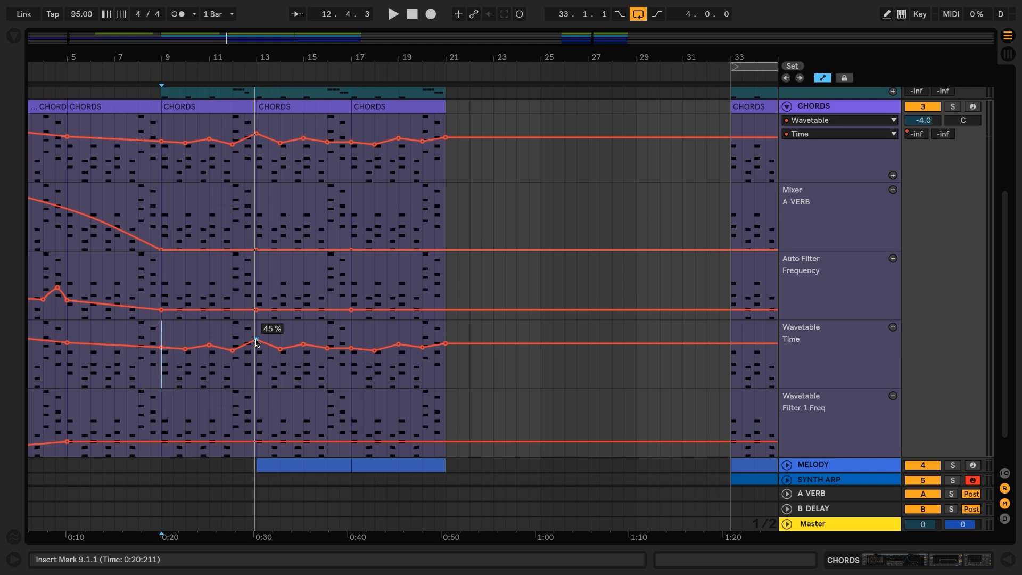
Step: Raise the CHORDS A-VERB send automation to 0 dB between 12.3.1 and 13.1.1, and play the passage from 11.3.1
scroll(255, 343, "up", 5)
scroll(258, 280, "up", 3)
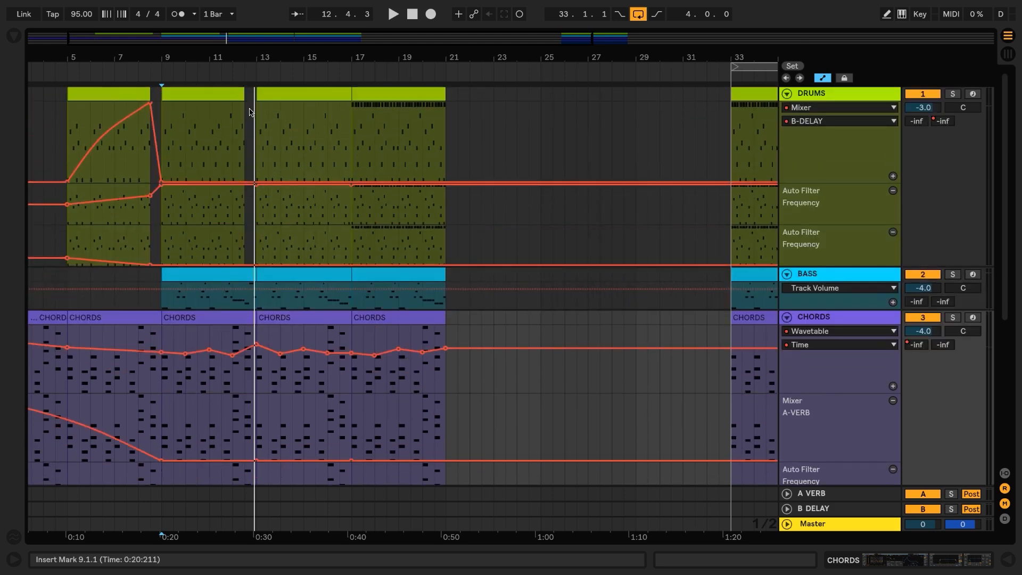
scroll(258, 346, "down", 10)
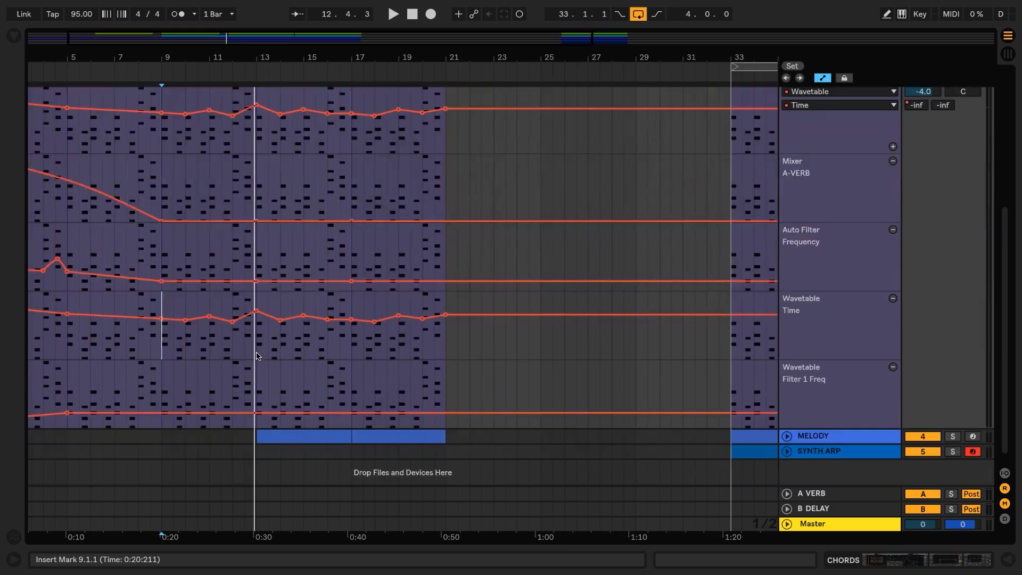
scroll(257, 354, "up", 2)
scroll(256, 355, "up", 1)
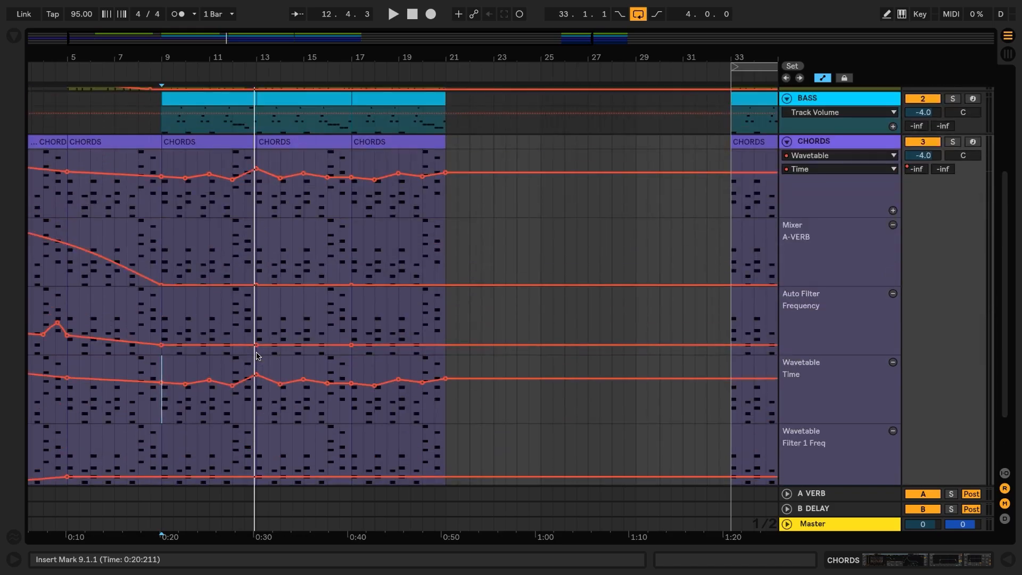
left_click_drag(246, 285, 256, 285)
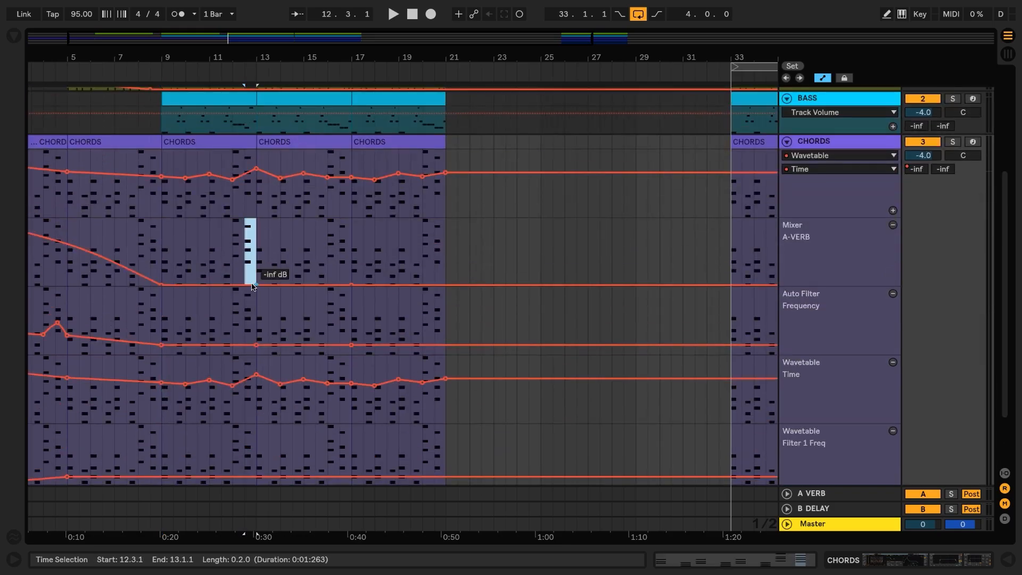
left_click(250, 284)
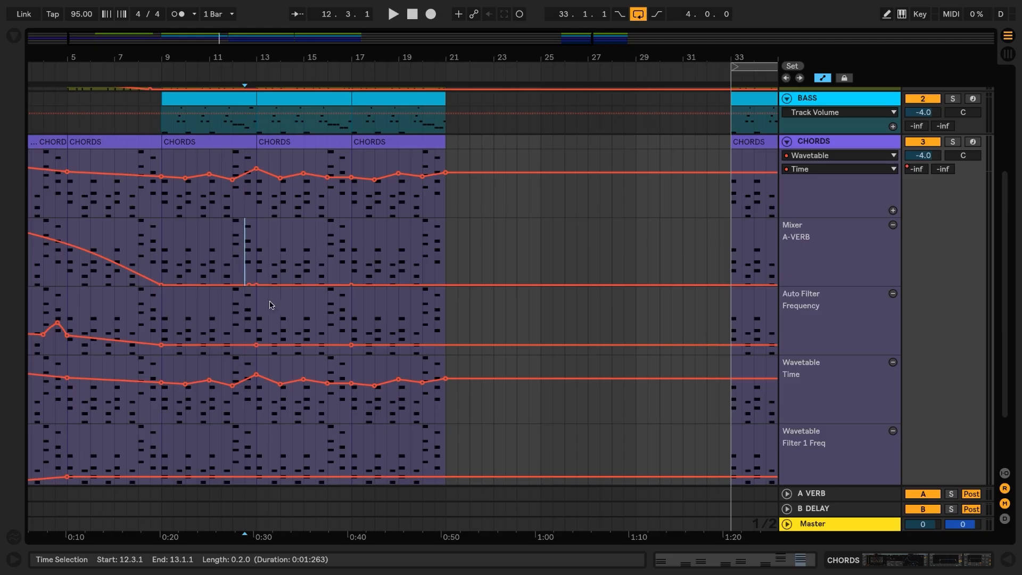
mouse_move(244, 284)
left_mouse_down()
mouse_move(256, 285)
mouse_move(250, 219)
left_mouse_up()
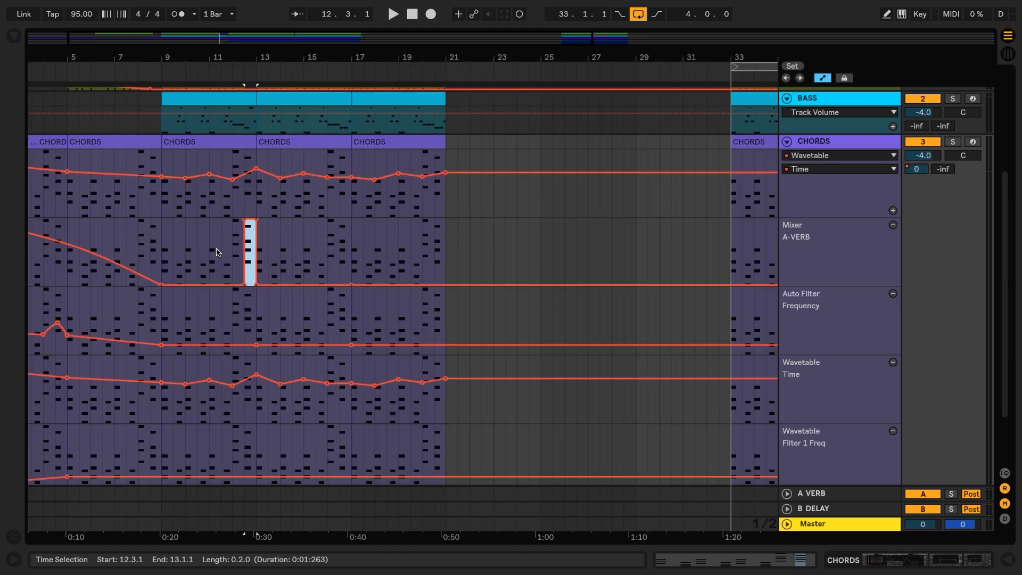
left_click(224, 253)
key("space")
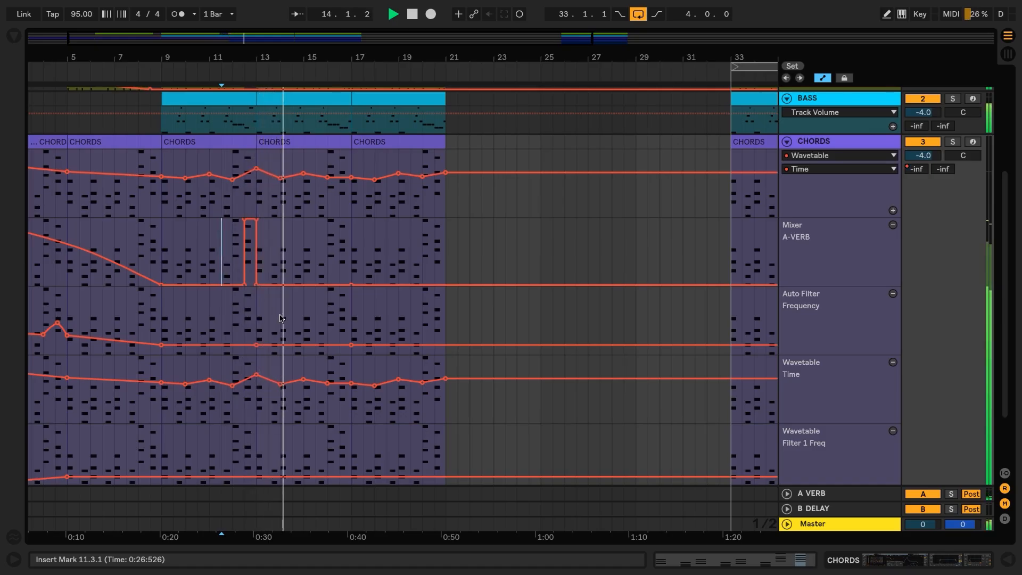
key("space")
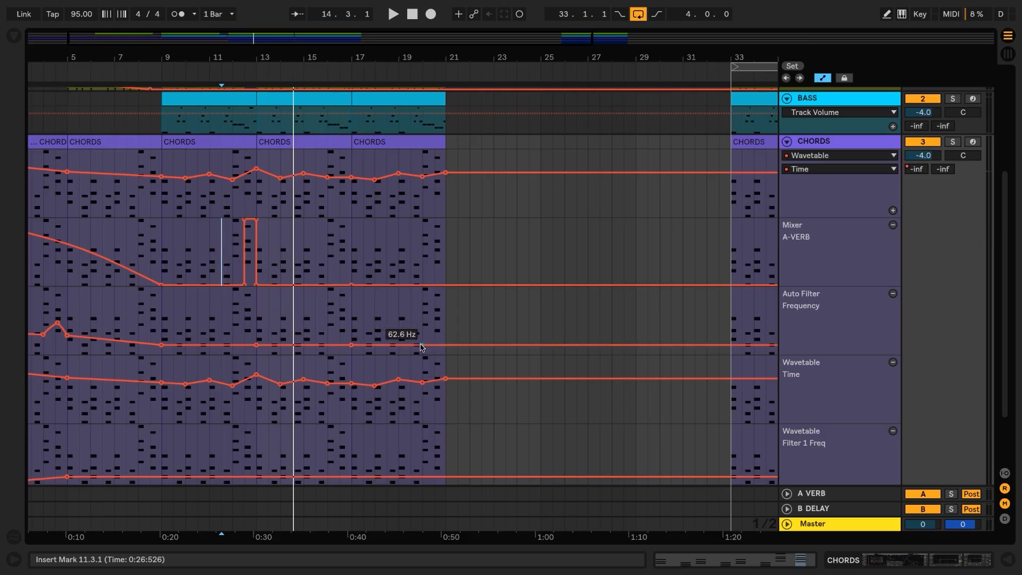
Step: Add CHORDS Auto Filter Frequency breakpoints at bars 19 and 21, raise the bar 21 one to 336 Hz, and play from bar 19 with CHORDS soloed
left_click(399, 345)
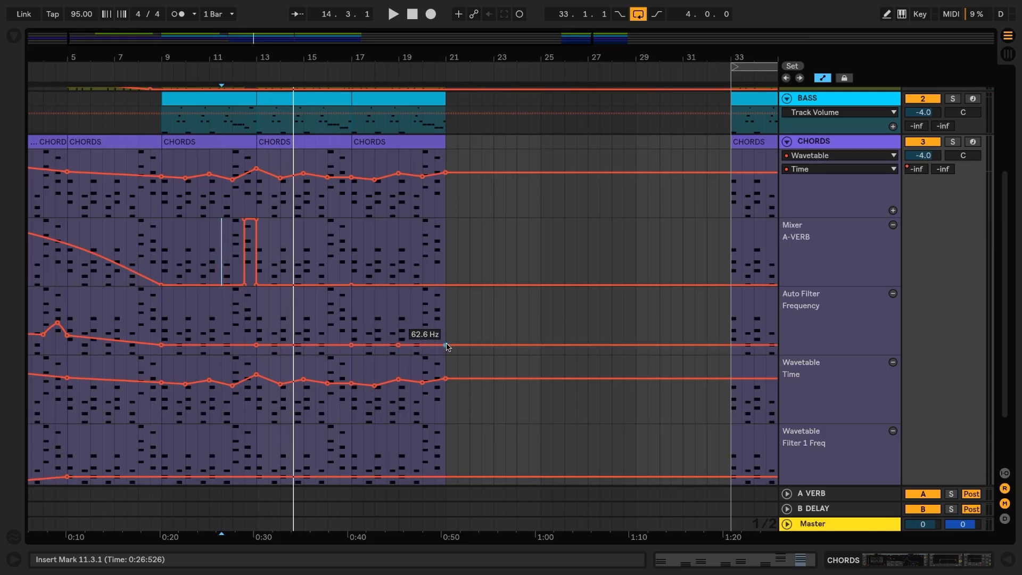
left_click(446, 345)
left_click_drag(446, 345, 445, 328)
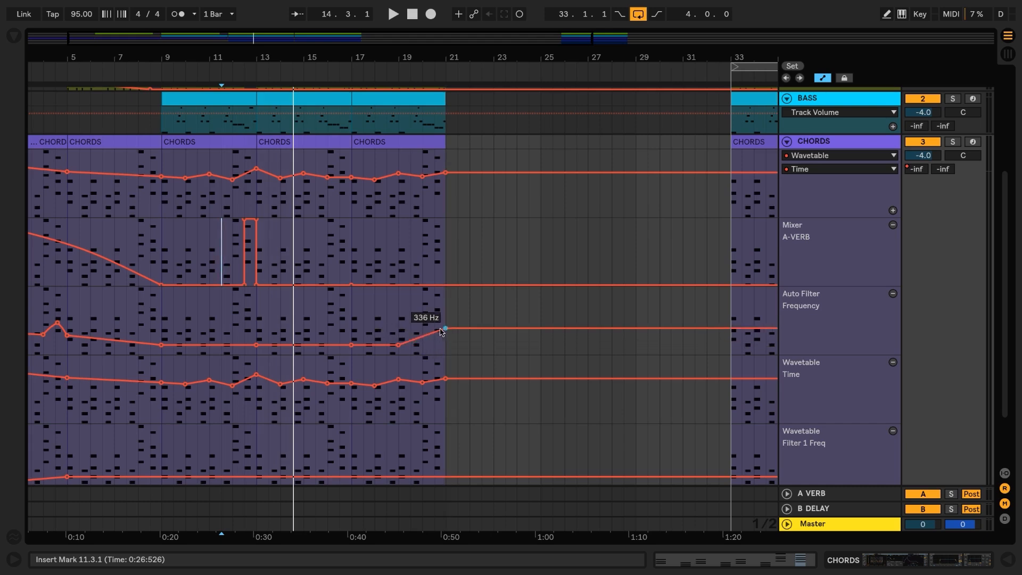
left_click(437, 351)
key("space")
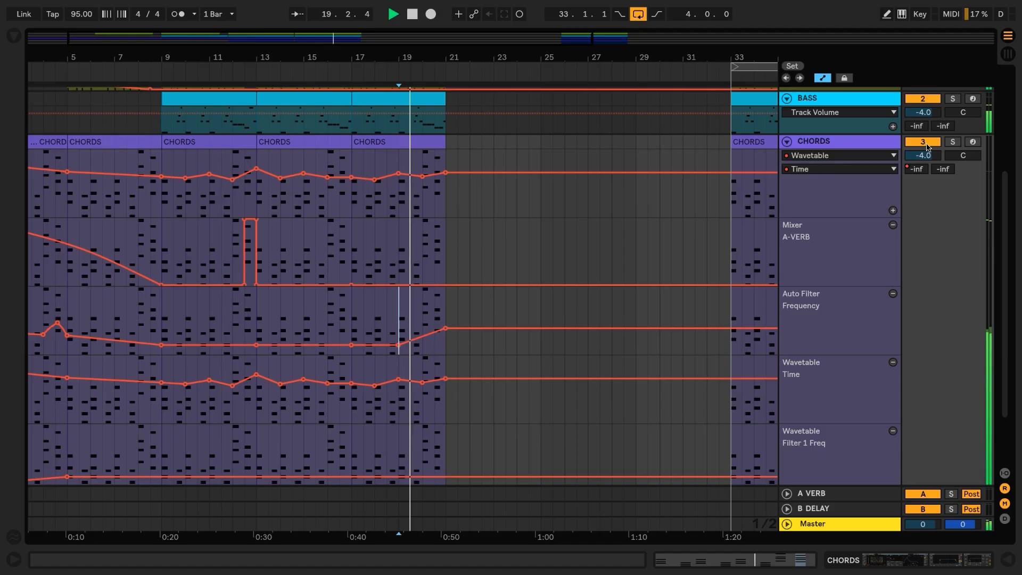
left_click(955, 141)
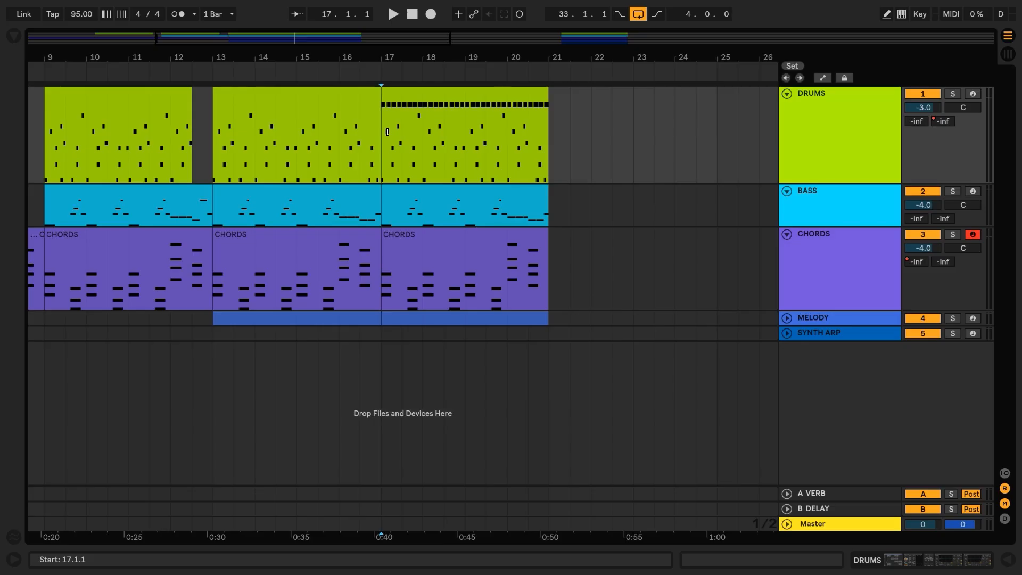
Step: Remove the first beat of the drum clip at bar 17 so it starts at 17.2.1, and play the transition from 16.2.1
left_click_drag(390, 61, 395, 102)
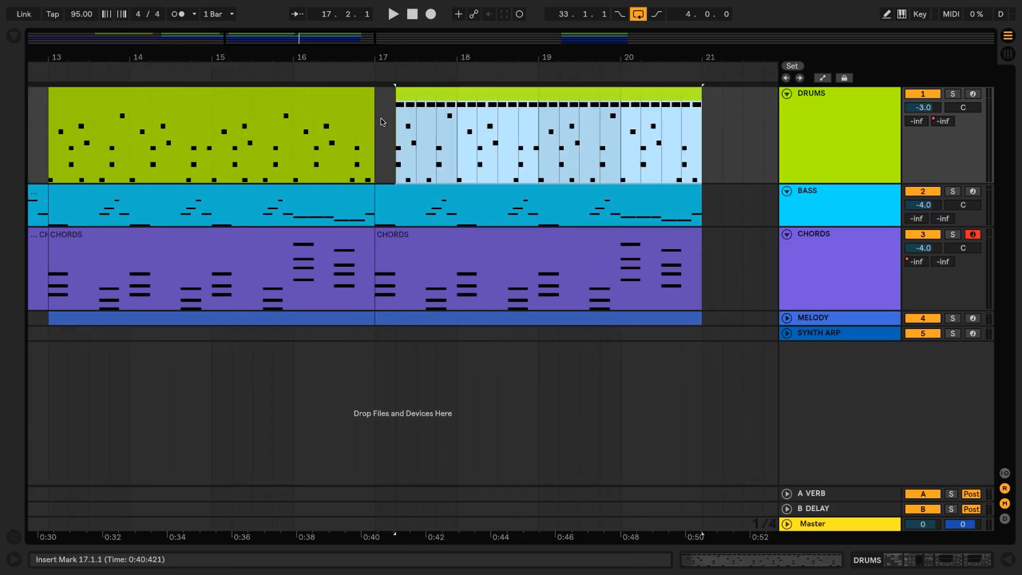
left_click(308, 142)
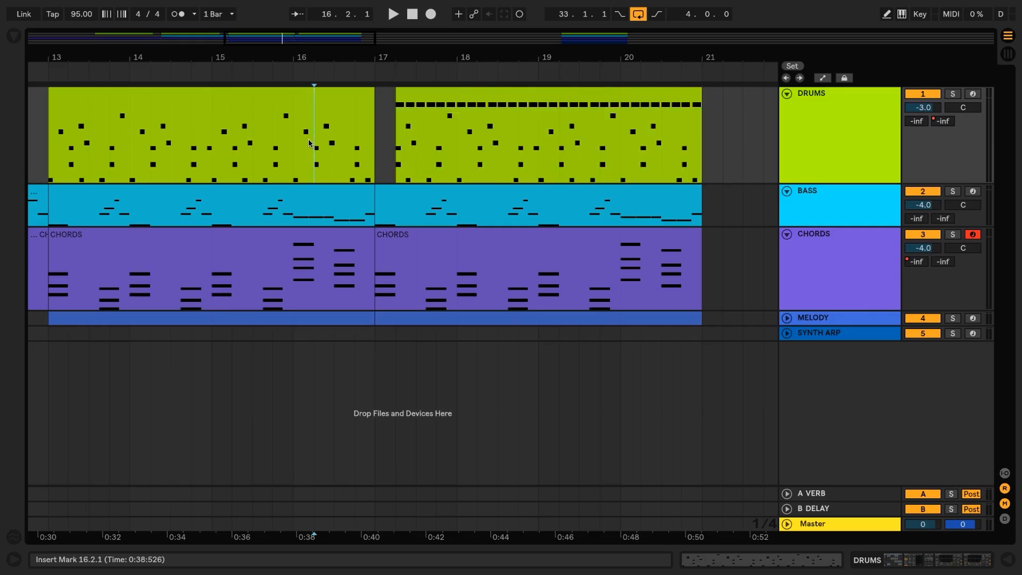
key("space")
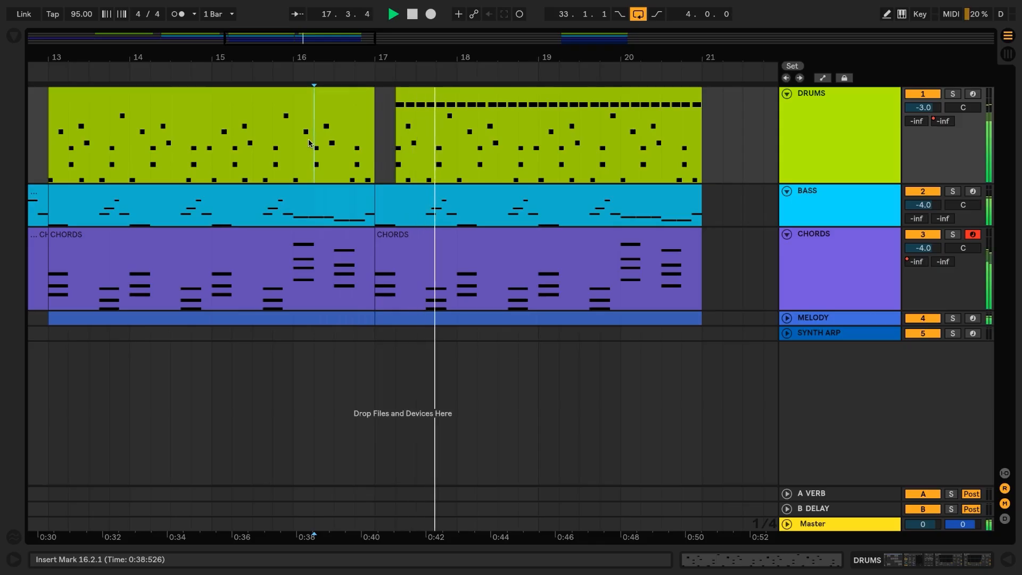
key("space")
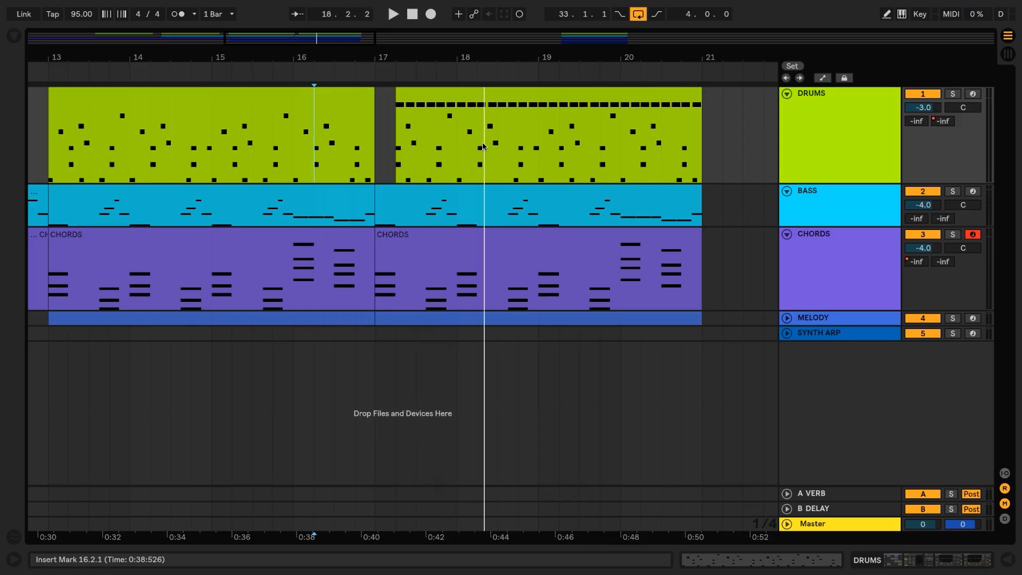
Step: Open the last drum clip and delete all Hihat Chives Closed notes in its fourth bar
double_click(524, 98)
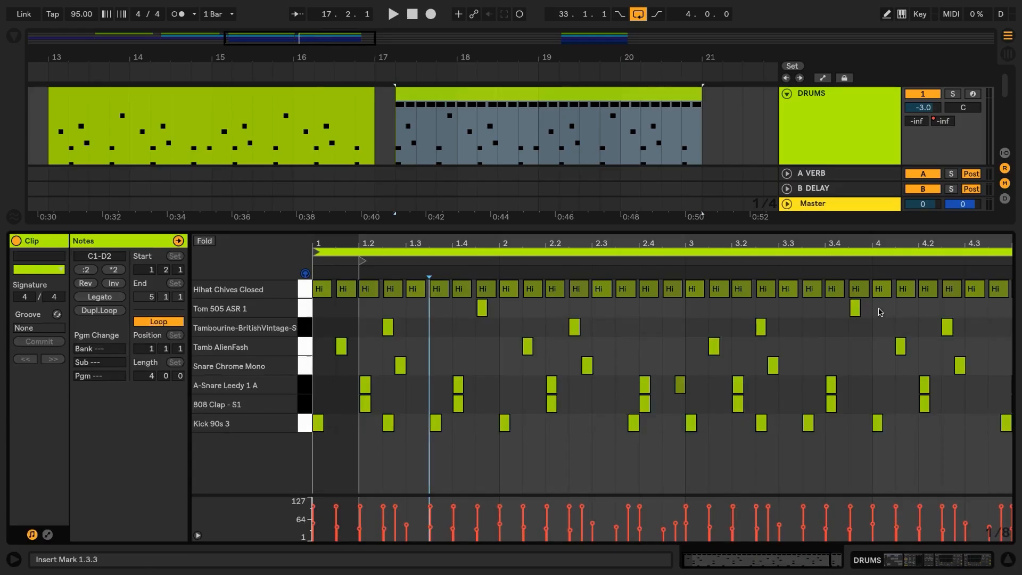
left_click_drag(873, 289, 1011, 290)
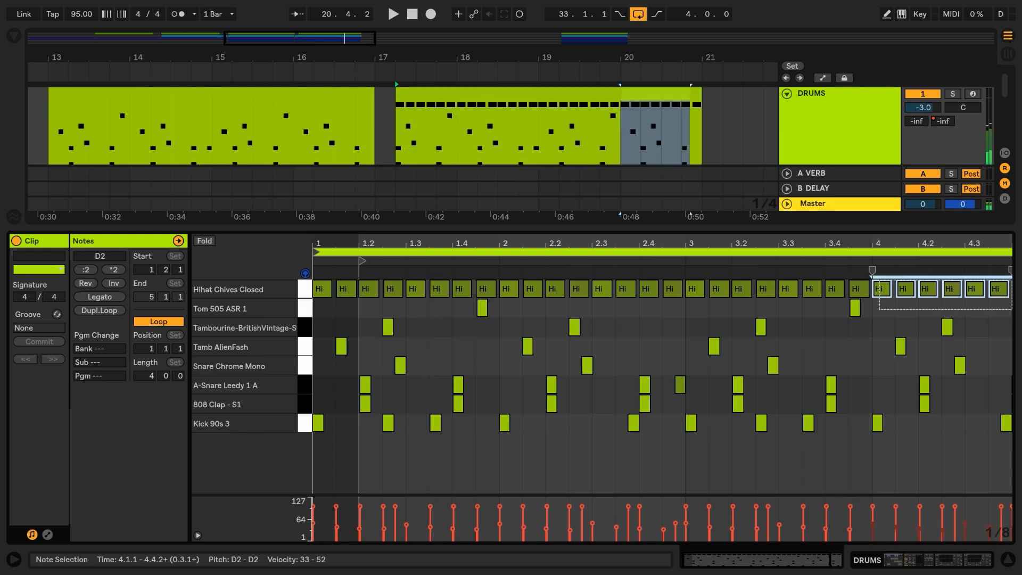
key("Delete")
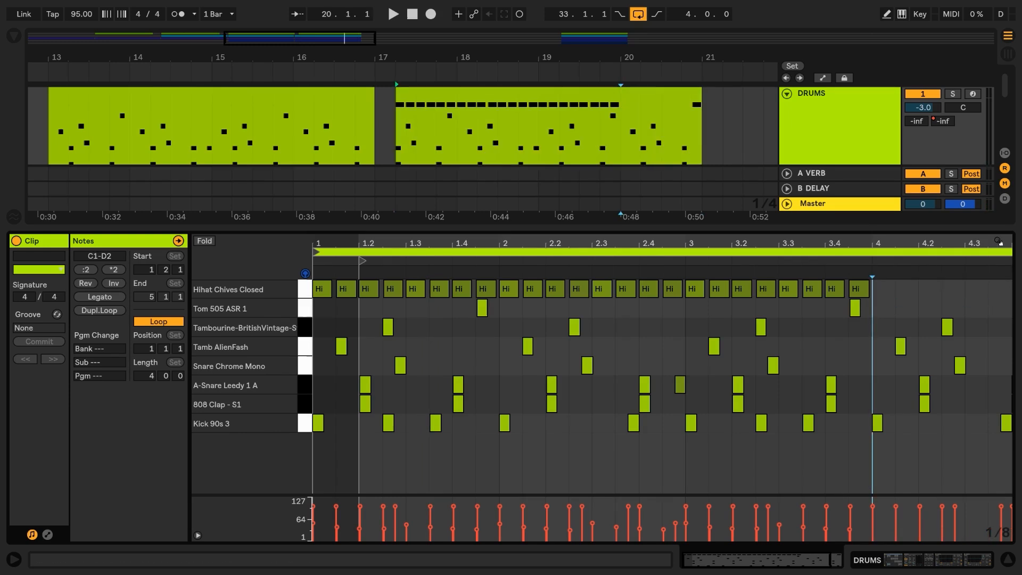
left_click_drag(994, 243, 908, 281)
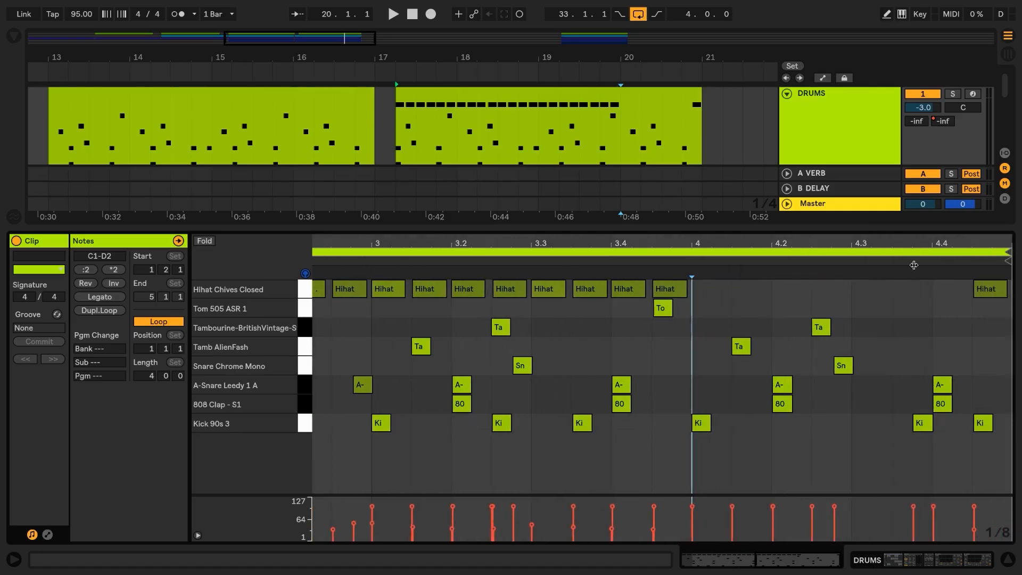
left_click(987, 289)
key("Delete")
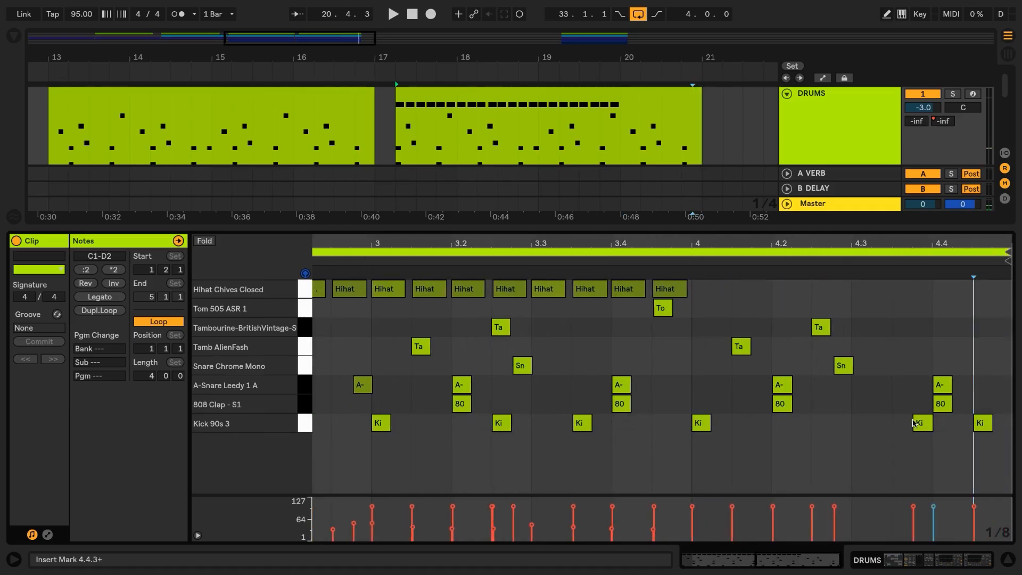
Step: Set the note grid to 1/16 and add Kick 90s 3 notes at 4.1.4, 4.2.3 and 4.2.4
right_click(646, 424)
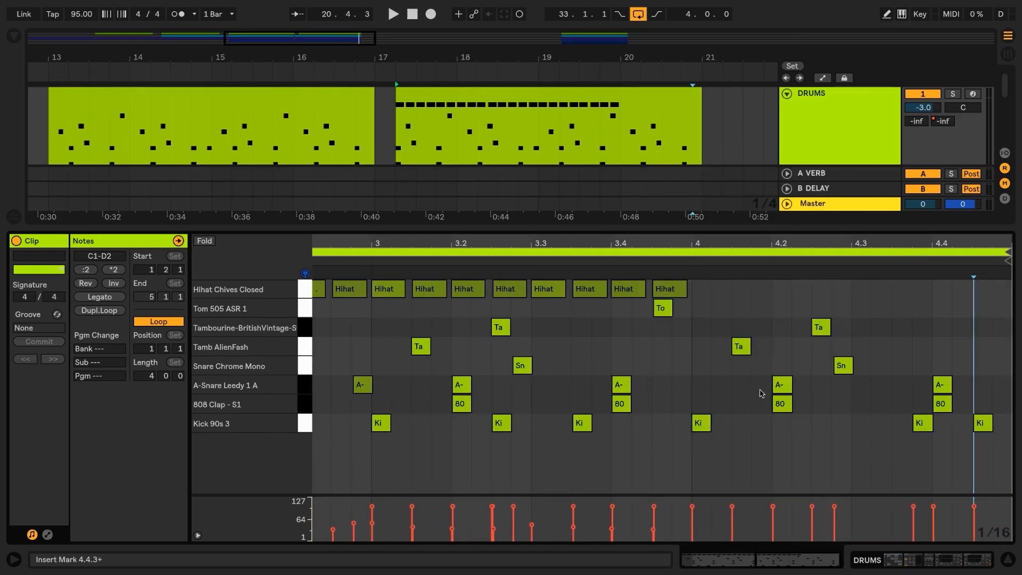
left_click(757, 367)
double_click(761, 429)
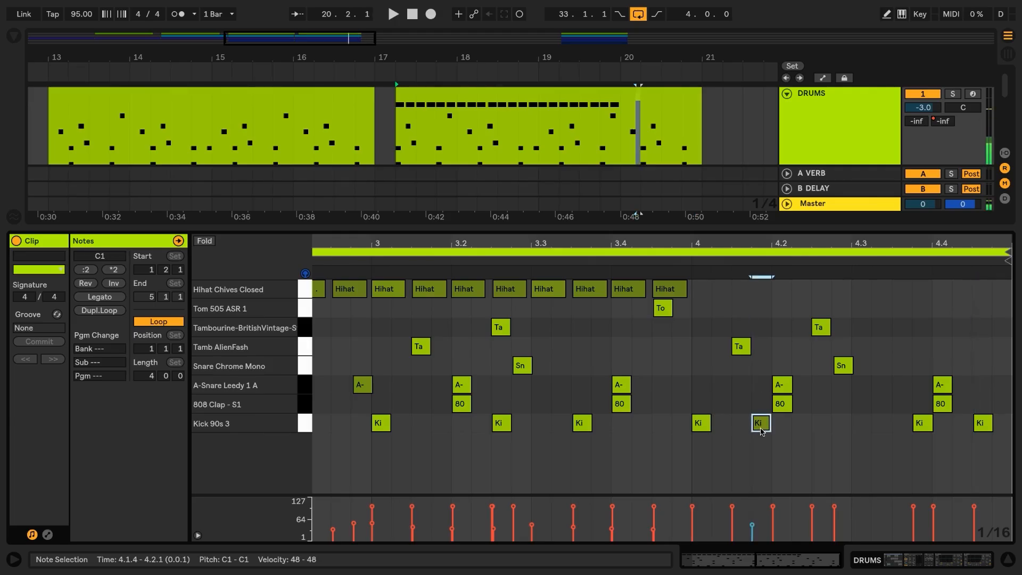
double_click(823, 429)
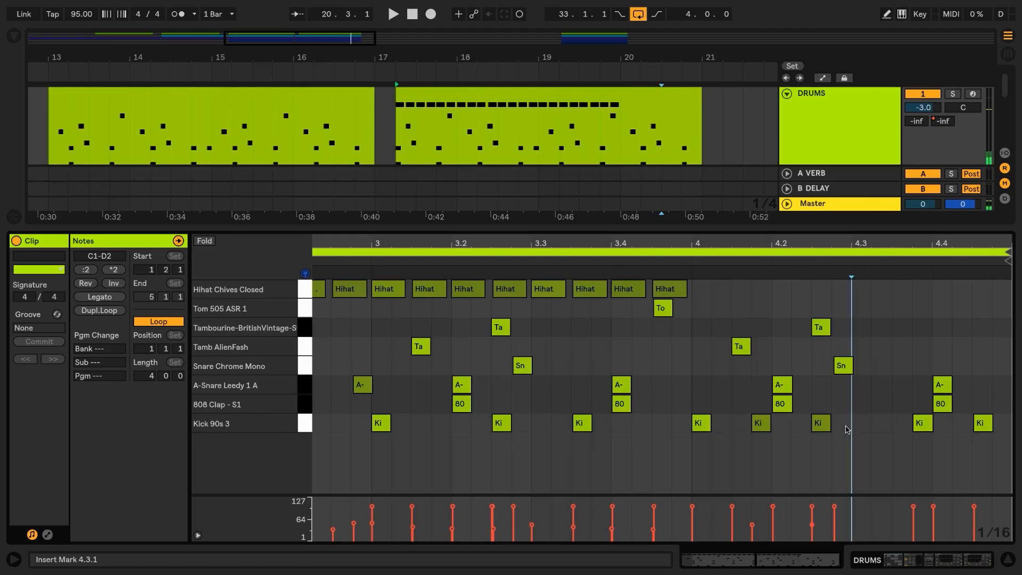
double_click(845, 428)
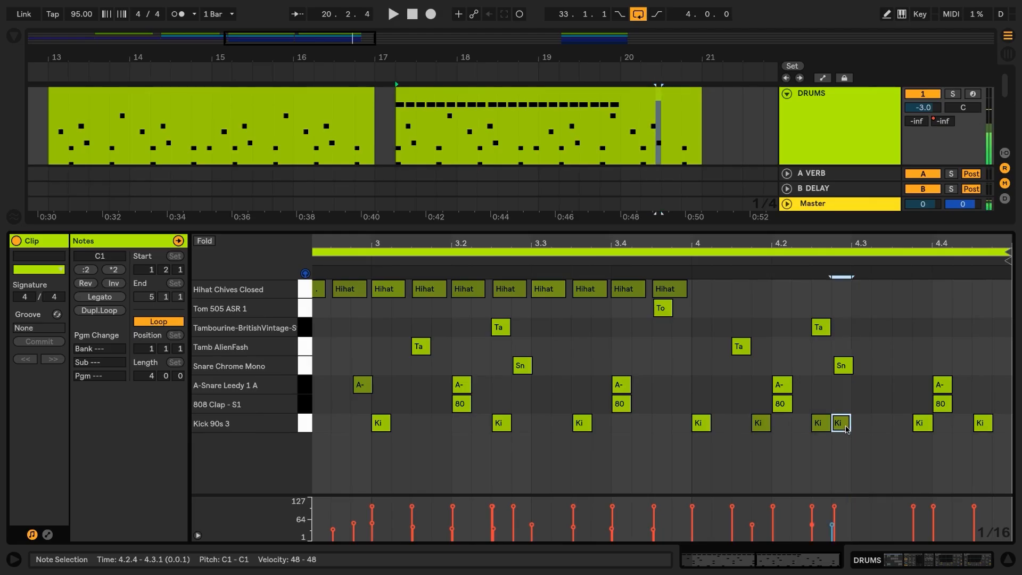
Step: Move the kick just before beat 4.4 to 4.3.3, and add a Snare Chrome Mono note at 4.3.2 with velocity 47
left_click(918, 426)
left_click_drag(918, 426, 897, 426)
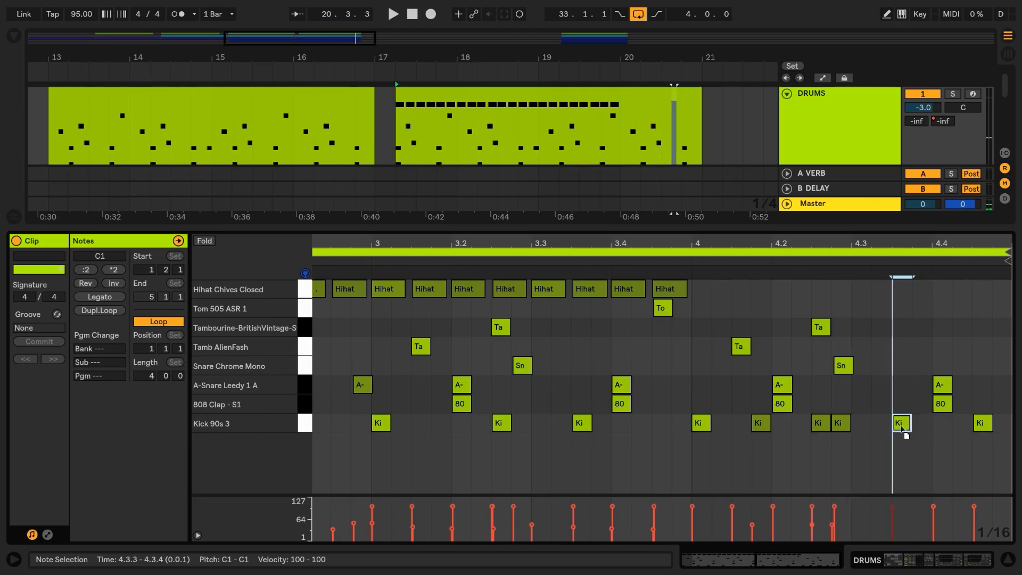
double_click(879, 367)
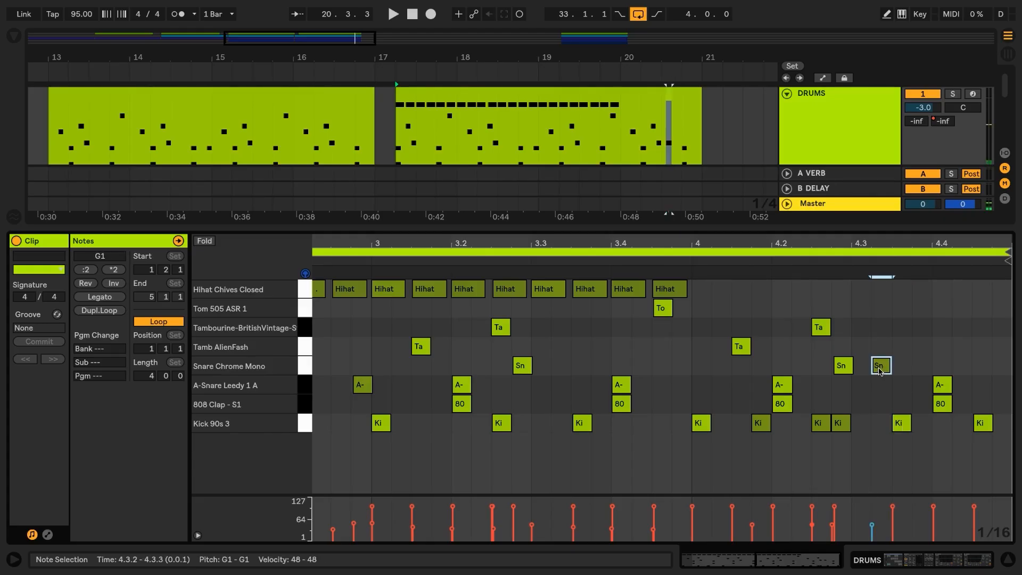
left_click_drag(880, 371, 880, 372)
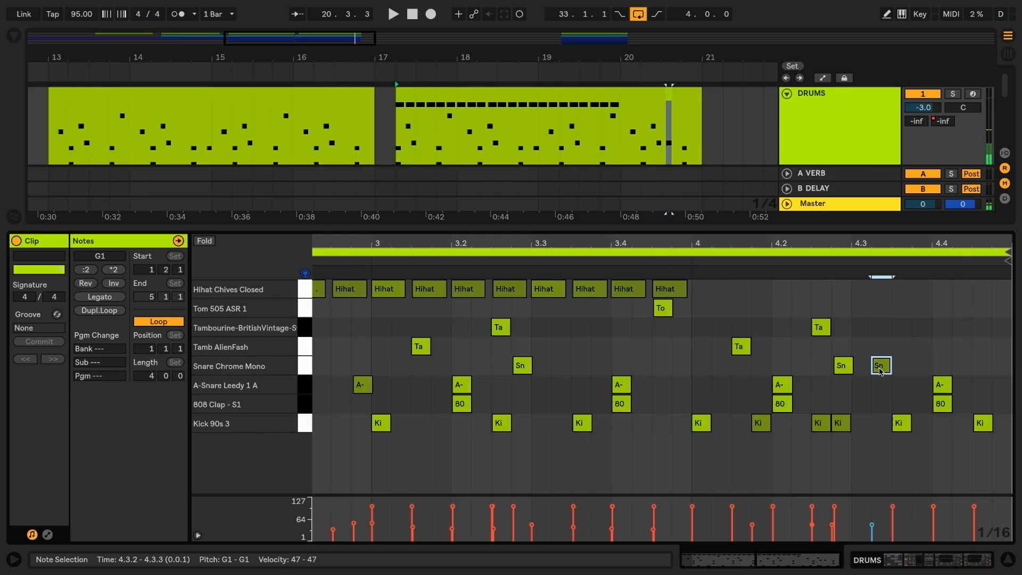
left_click(444, 261)
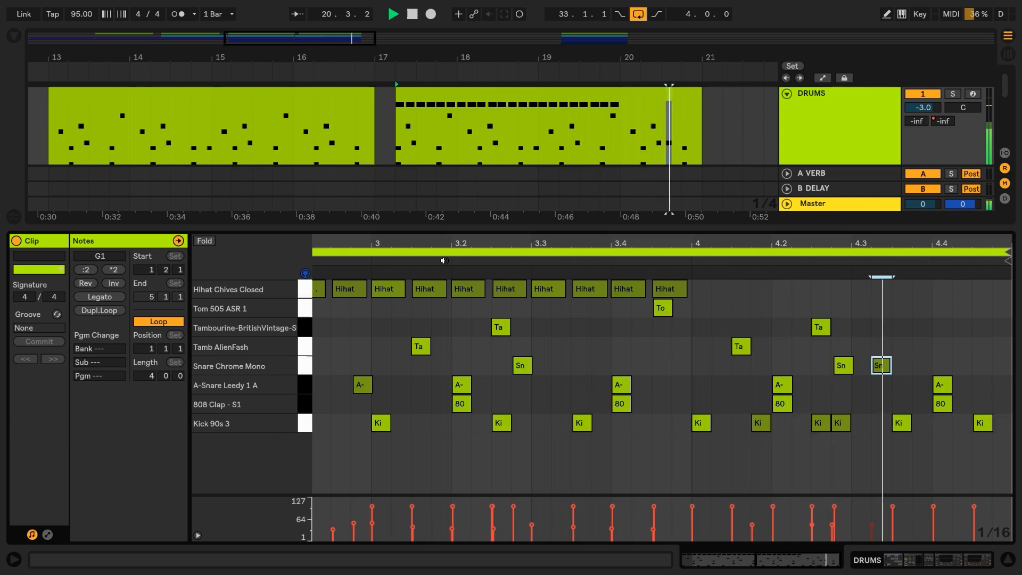
key("space")
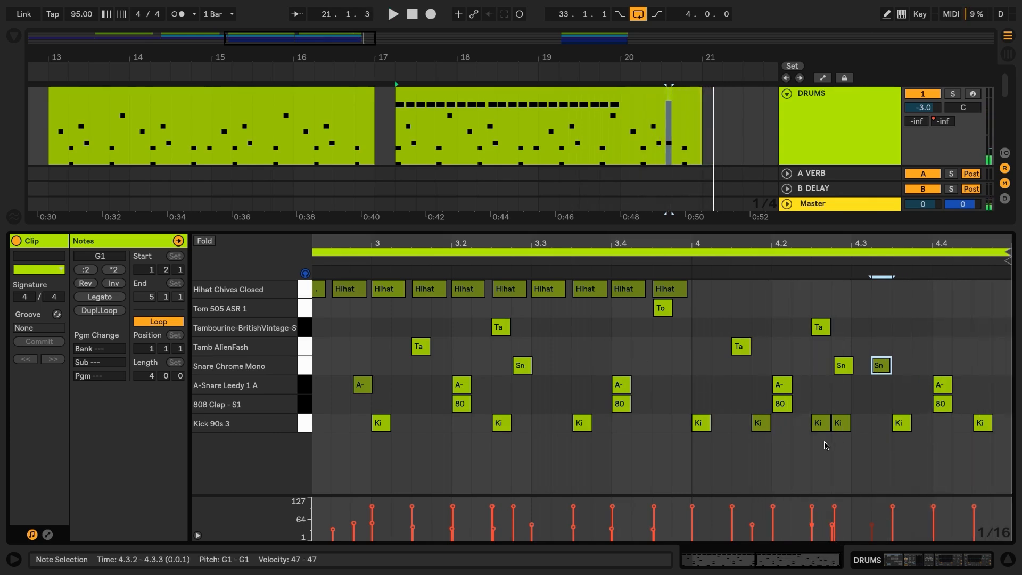
Step: Raise the velocities of the three added kicks to about 85, reduce the kick at 4.2.4, and play back the fill
left_click_drag(855, 448, 760, 423)
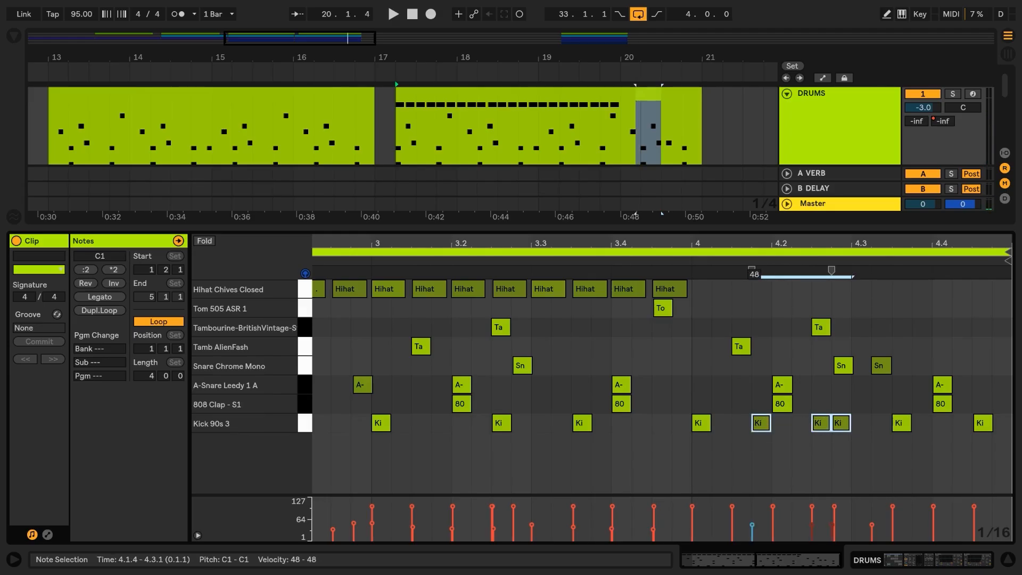
left_click_drag(751, 525, 752, 513)
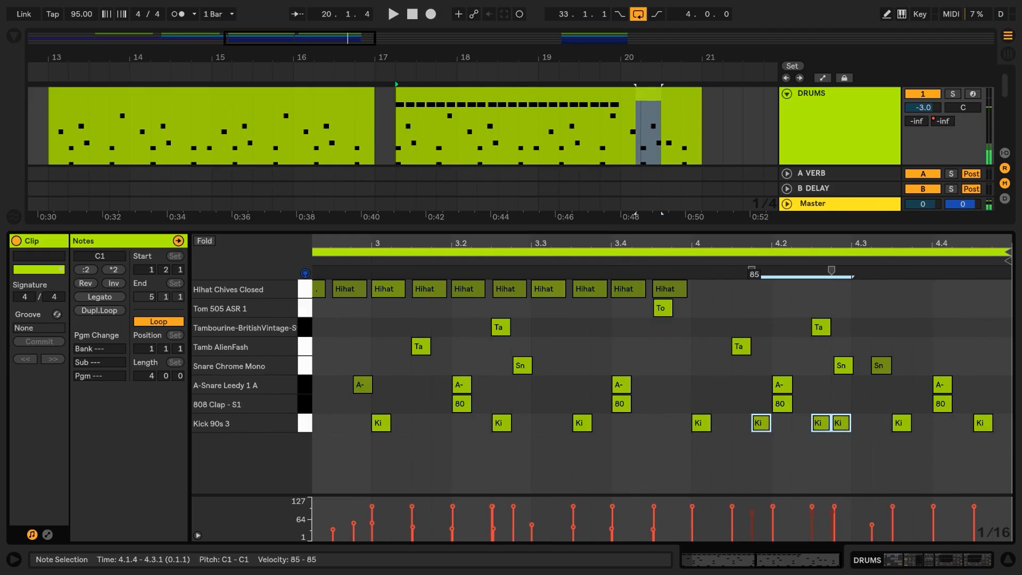
left_click(840, 443)
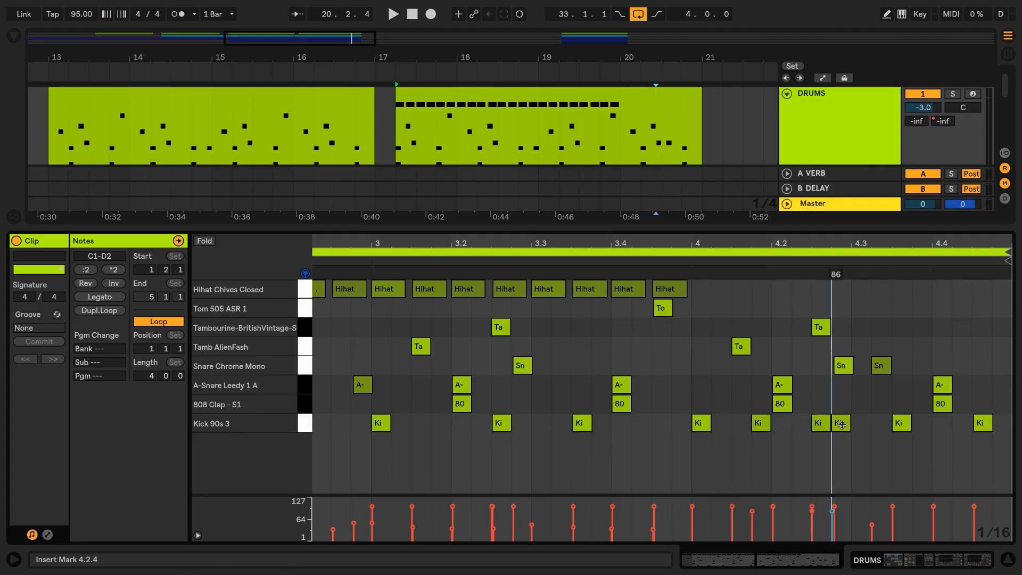
left_click(841, 424)
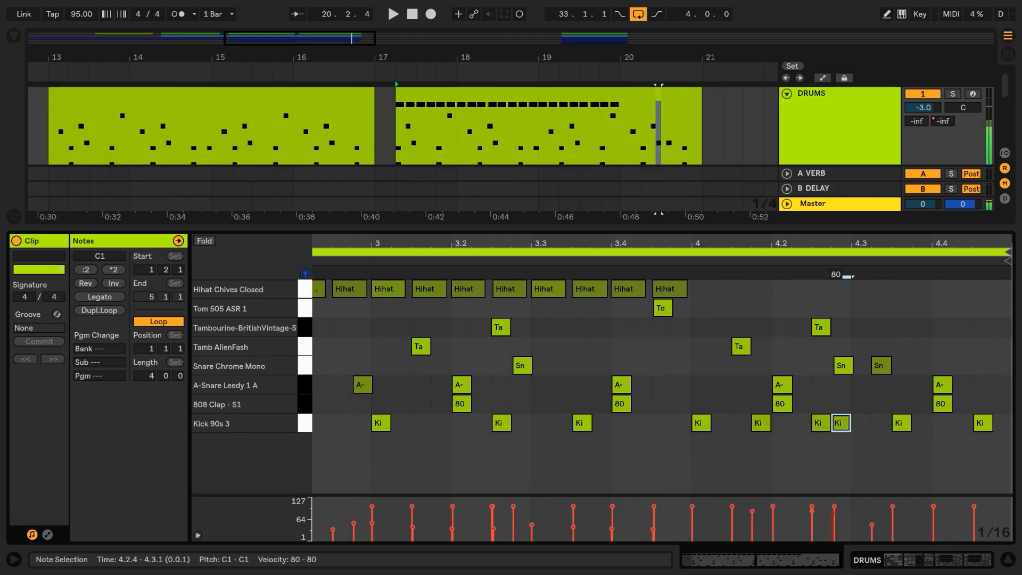
left_click(761, 424)
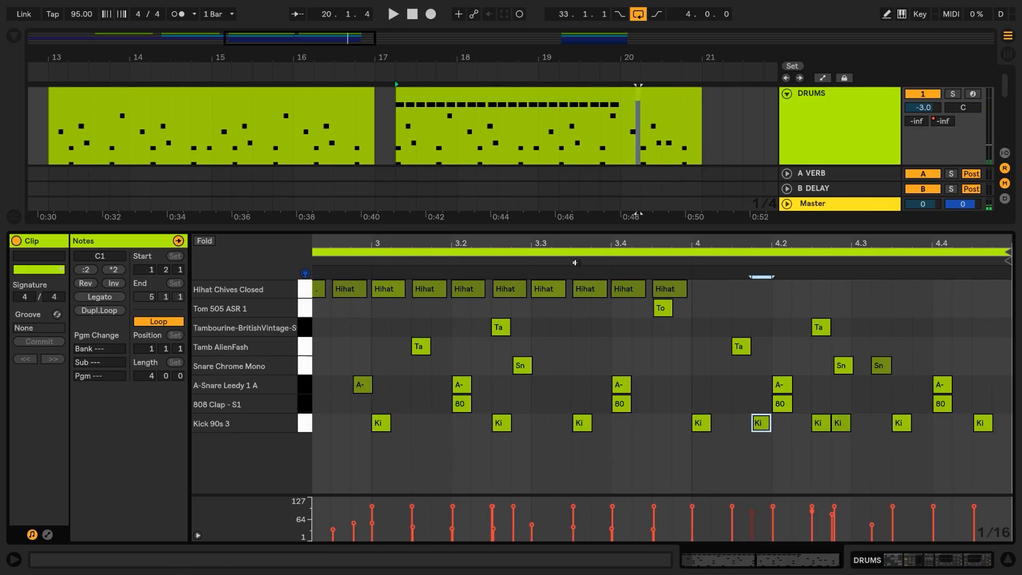
key("space")
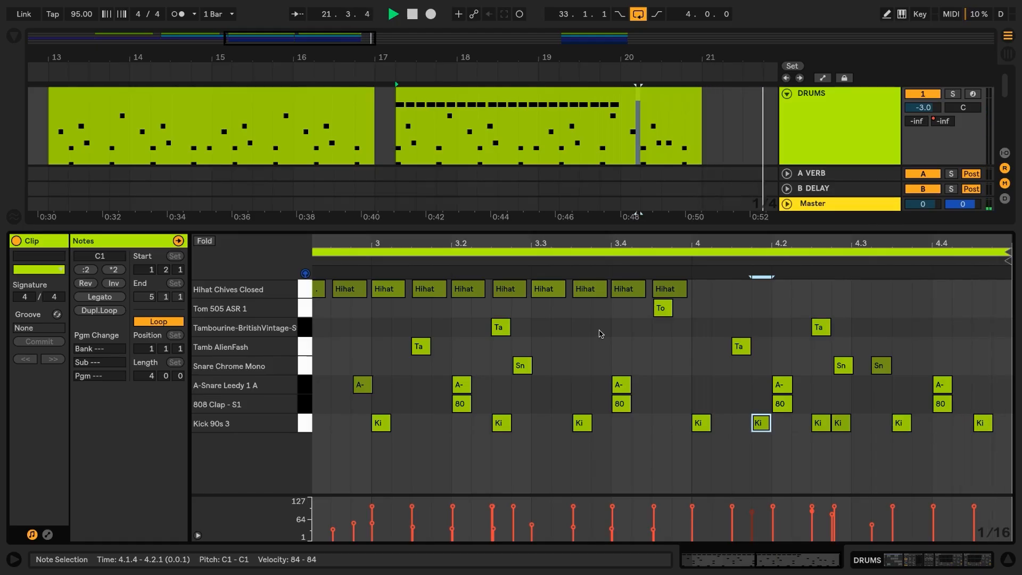
Step: Duplicate the MELODY track, unfold the copy, and delete its second clip, spanning bars 17 to 21
key("shift+Tab")
left_click_drag(570, 60, 555, 37)
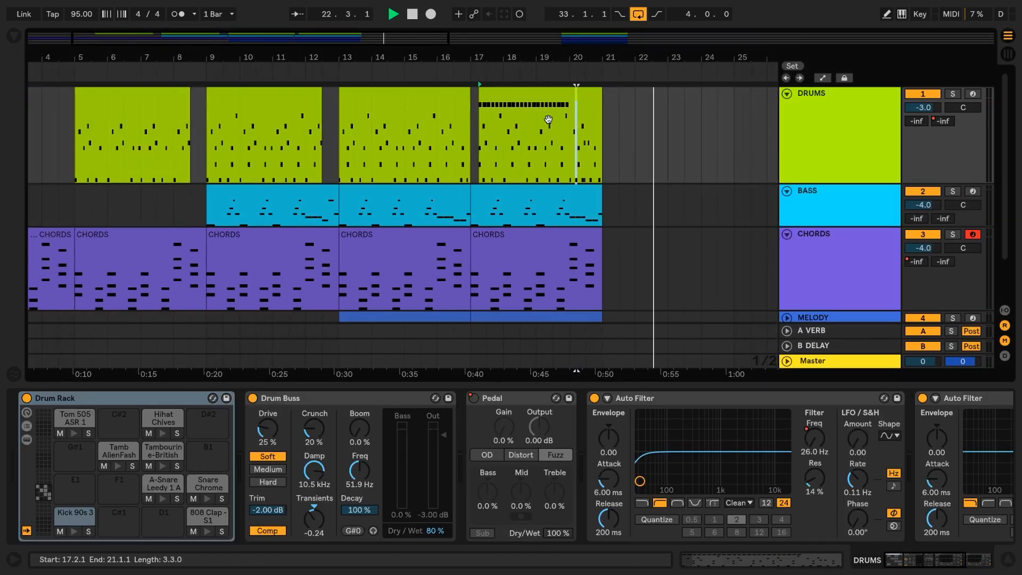
key("ctrl+alt+l")
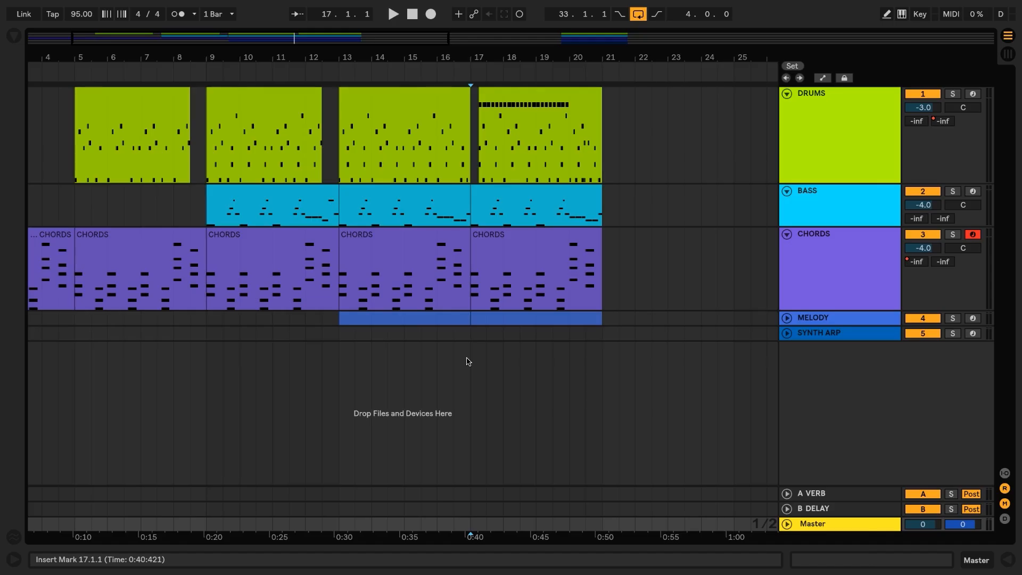
left_click(819, 319)
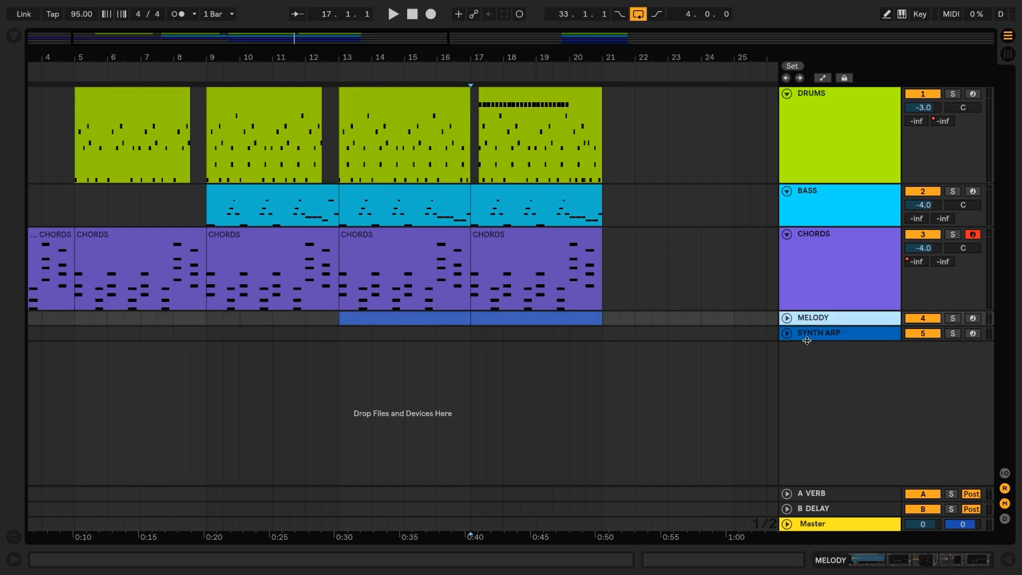
key("ctrl+d")
left_click(787, 336)
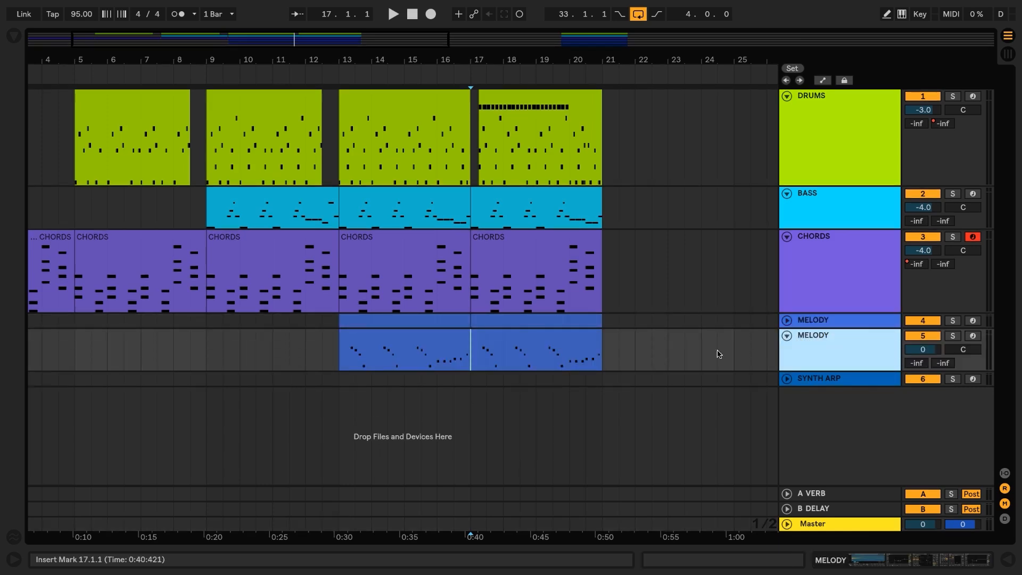
left_click(541, 344)
key("Delete")
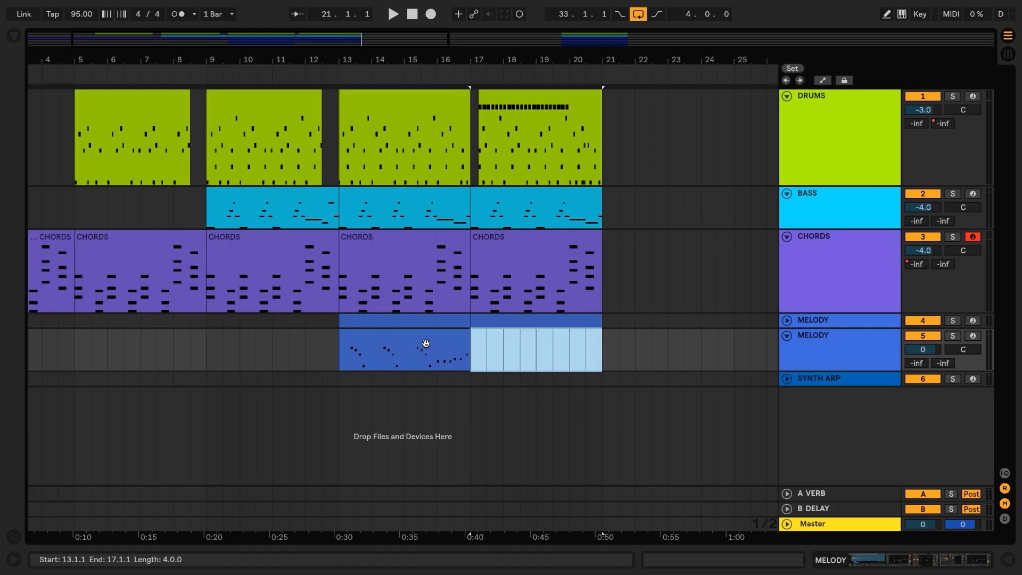
Step: Solo the duplicated melody track and rename it "SFX - REVERSE"
left_click(426, 343)
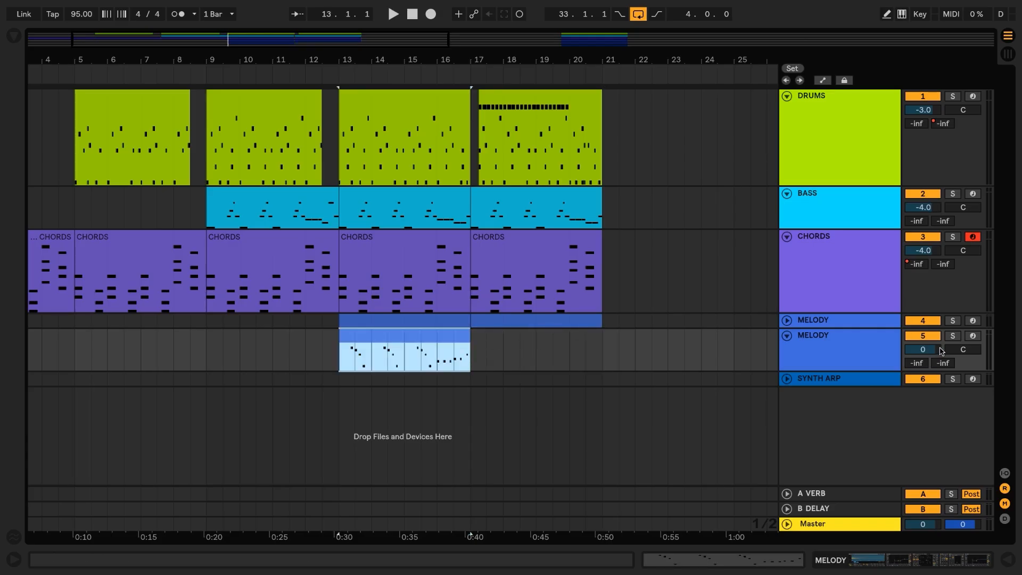
left_click(952, 336)
left_click(799, 341)
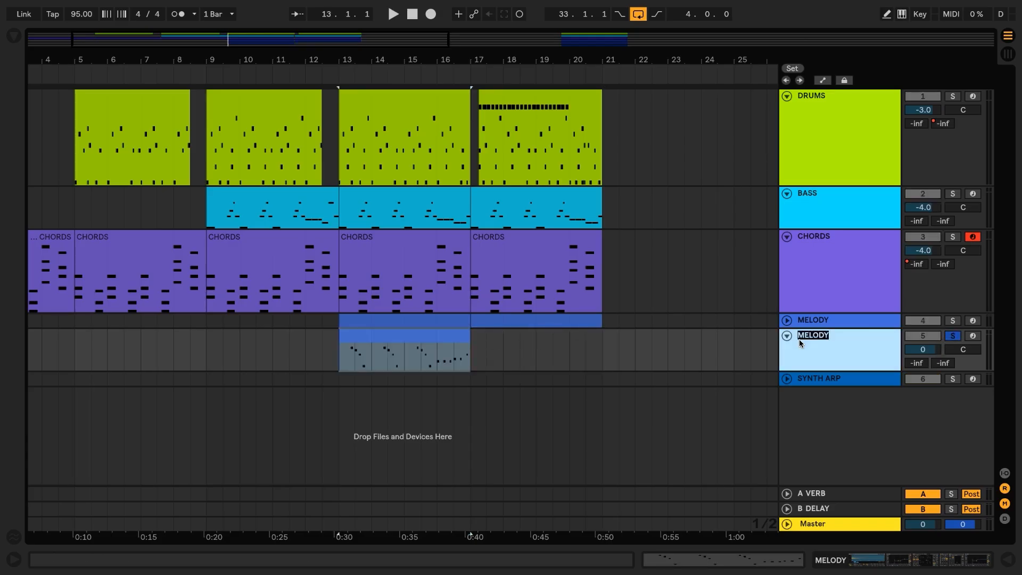
type("SFX - REVERSE")
key("Return")
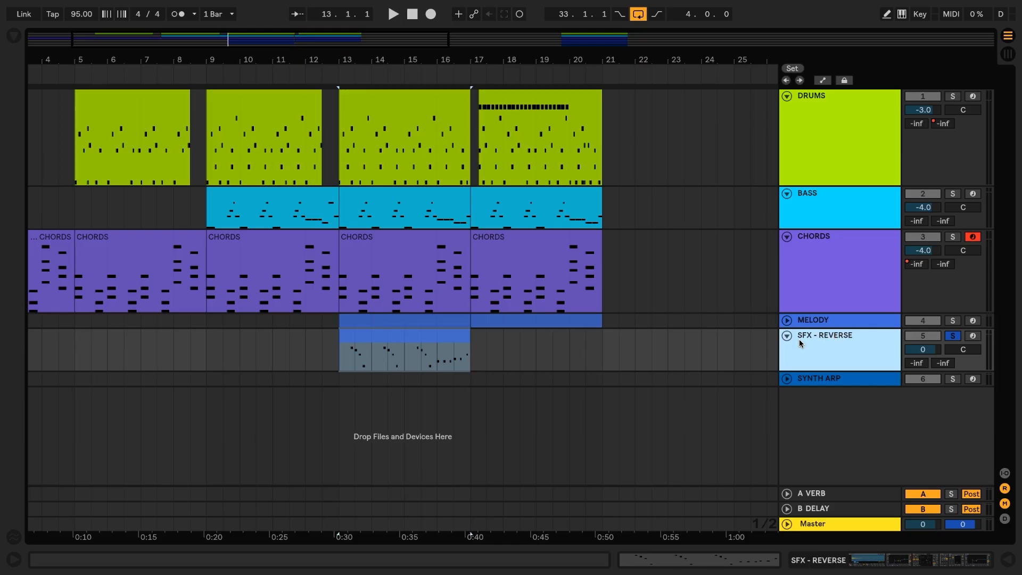
Step: Open the SFX - REVERSE clip at bar 13 and delete all its notes except the final E3
double_click(372, 341)
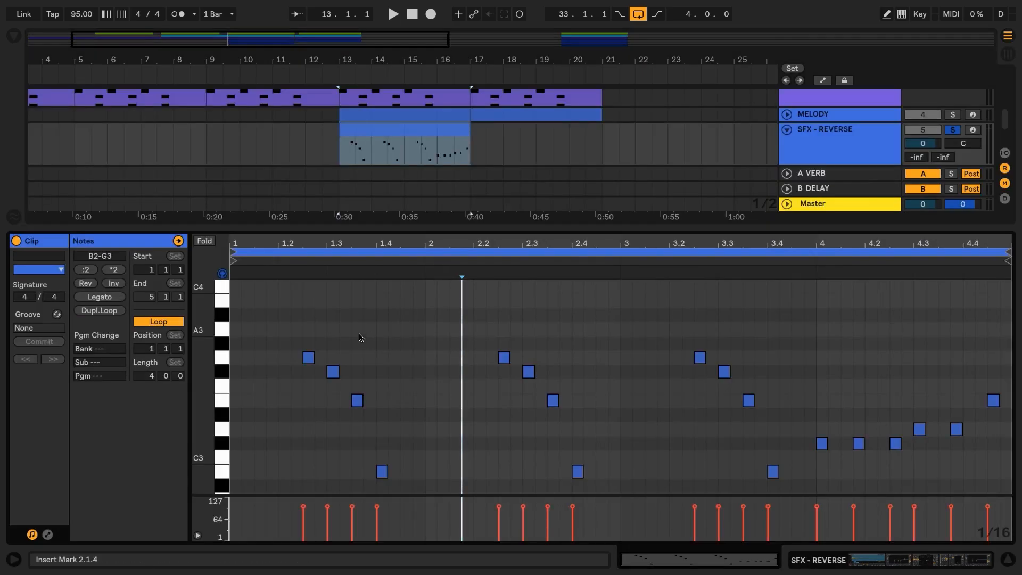
left_click_drag(286, 316, 963, 493)
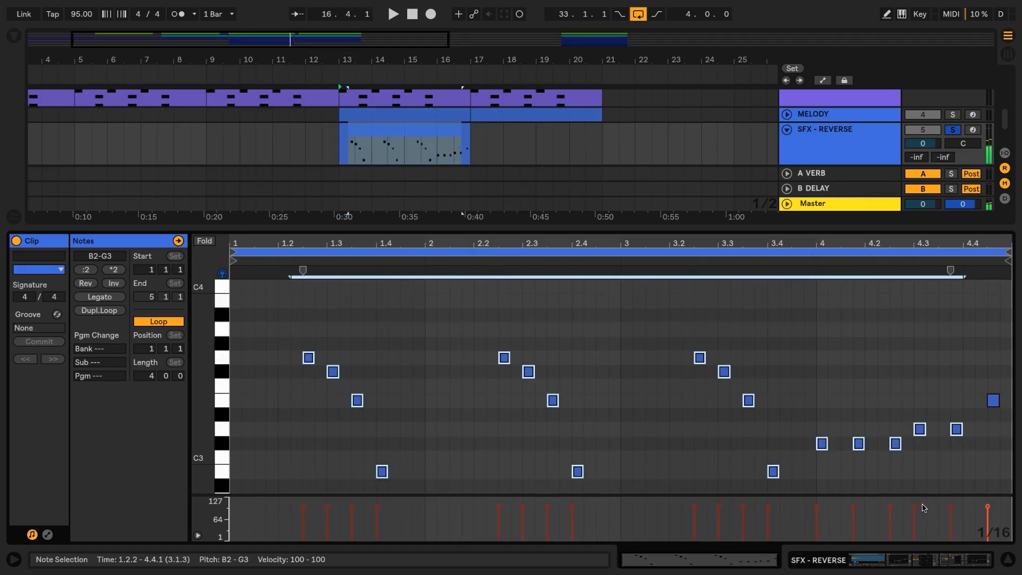
key("Delete")
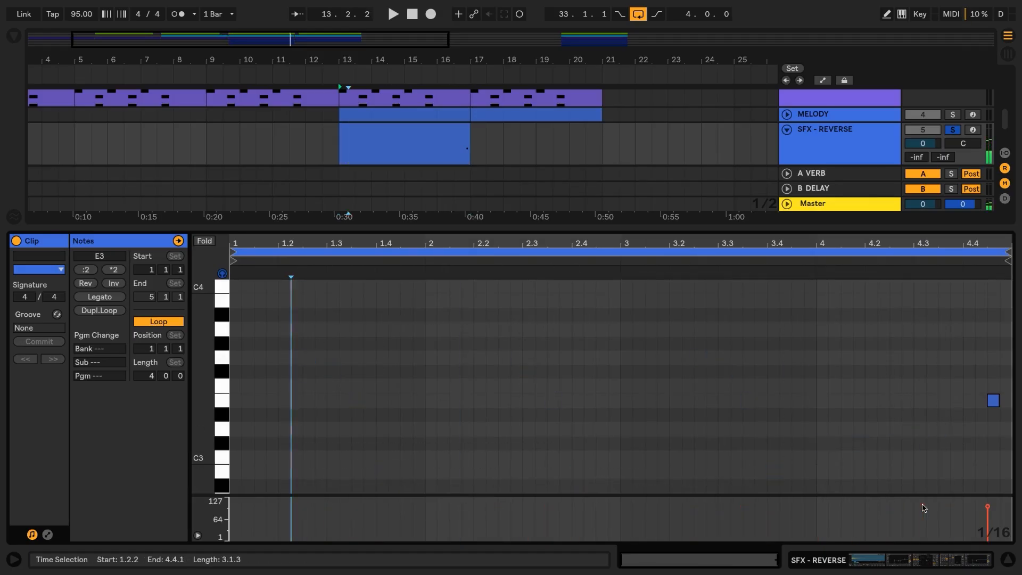
Step: Move the remaining E3 note to the very start of the SFX - REVERSE clip
left_click(995, 401)
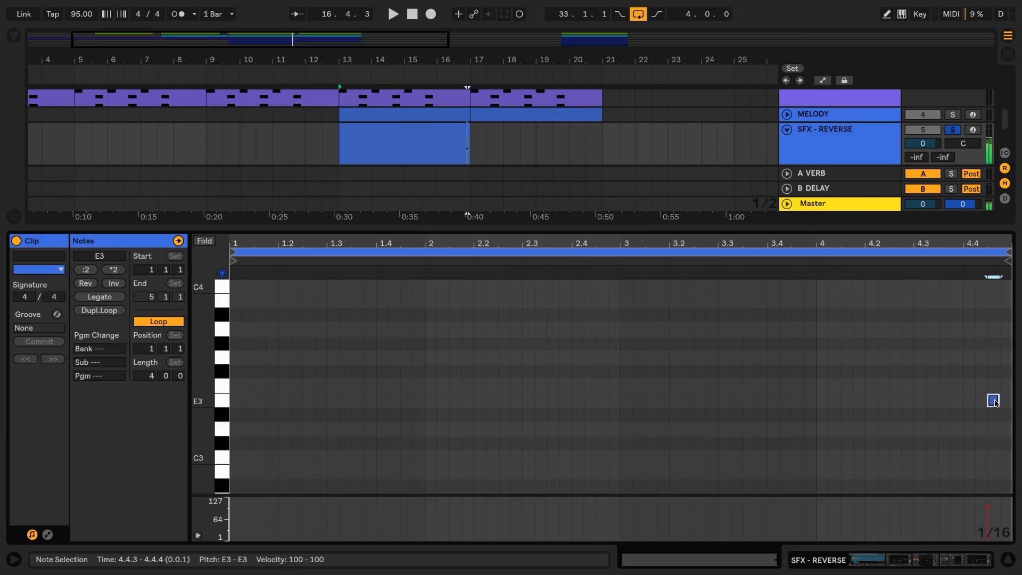
left_click_drag(995, 402, 247, 411)
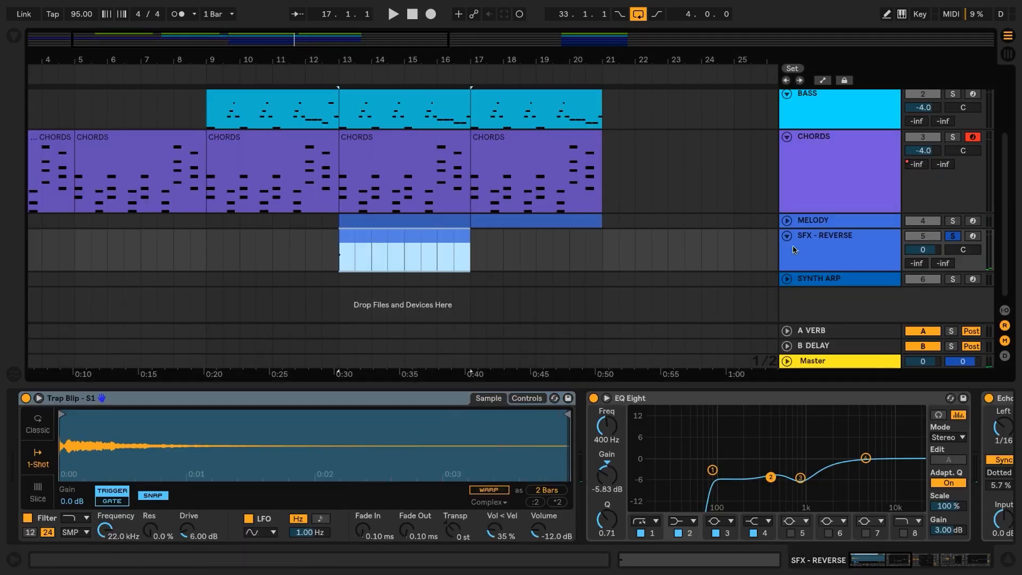
Step: Collapse the Trap Blip and EQ Eight devices, and switch off the Audio Effect Rack and hide its contents
double_click(290, 399)
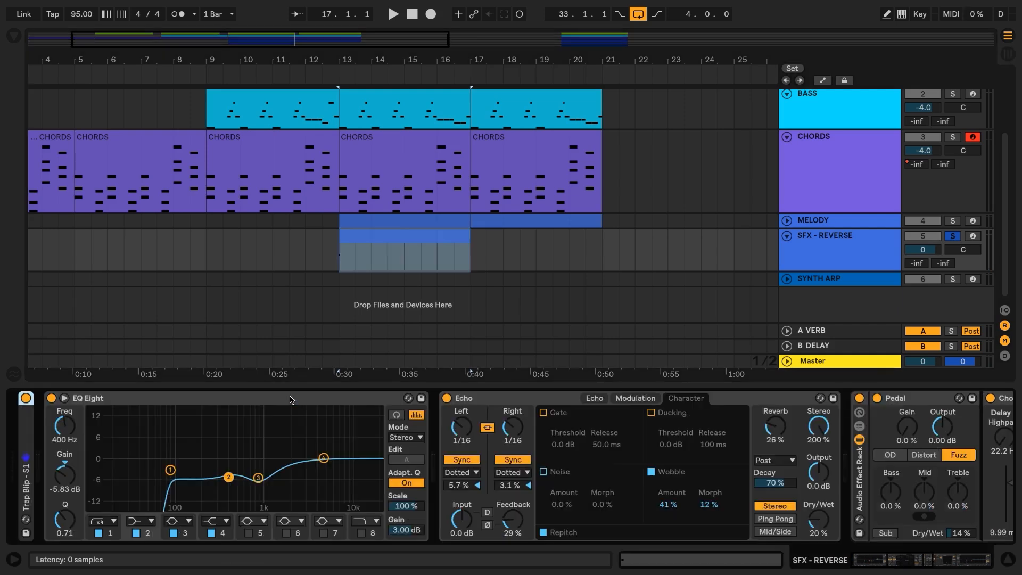
double_click(226, 399)
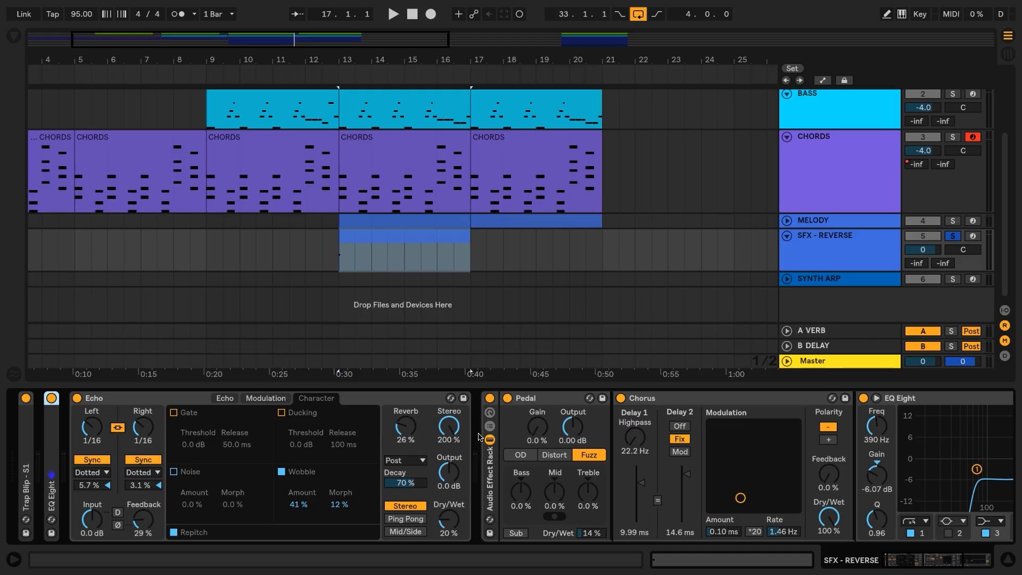
left_click(488, 400)
left_click(490, 439)
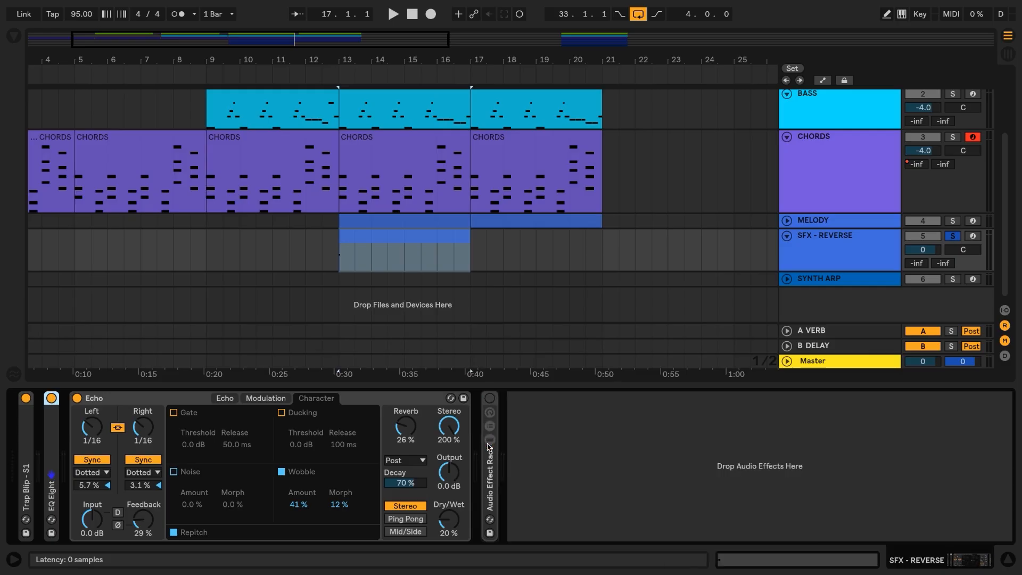
Step: Set the Echo's dry/wet and reverb to 100%, decay to 84% and feedback to 90%, and play back the result
left_click(169, 408)
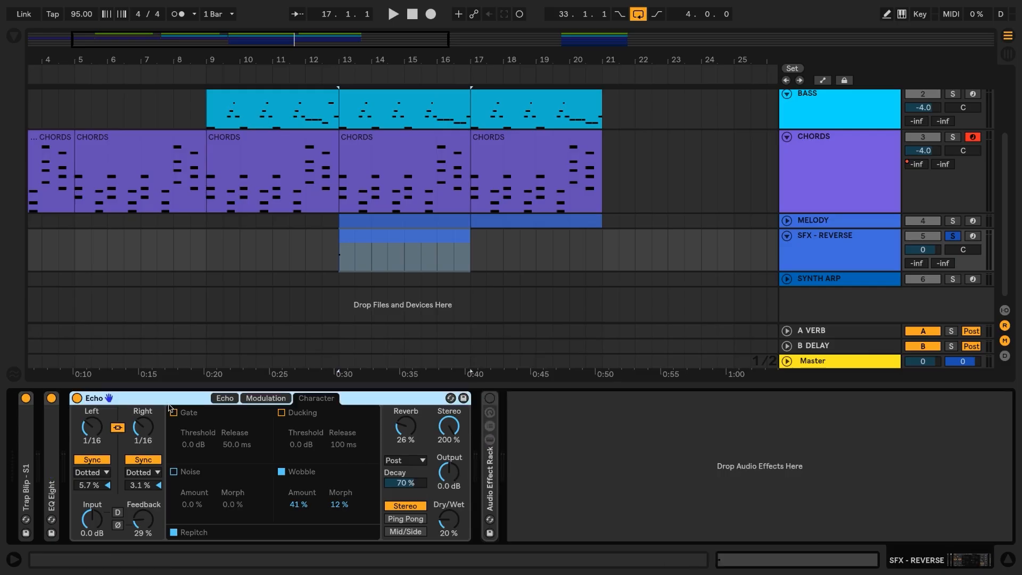
left_click(450, 524)
left_click_drag(450, 523, 406, 433)
left_click_drag(405, 482, 405, 477)
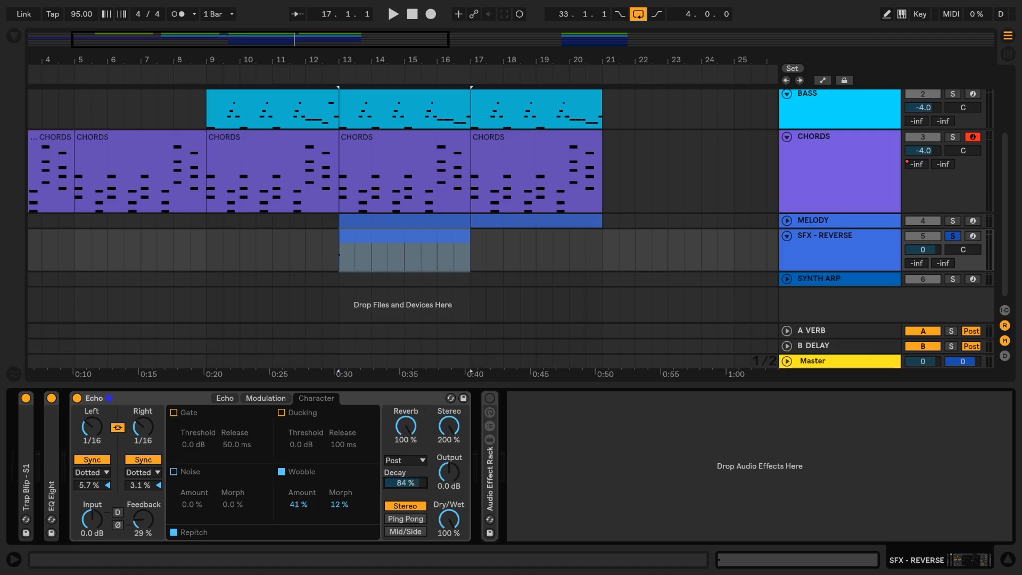
left_click_drag(142, 519, 142, 488)
key("space")
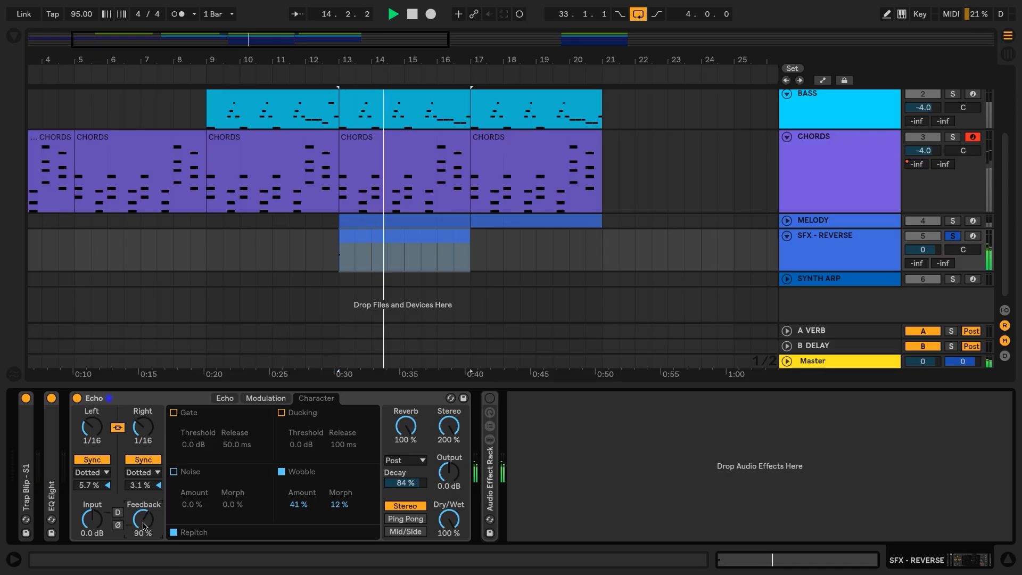
key("space")
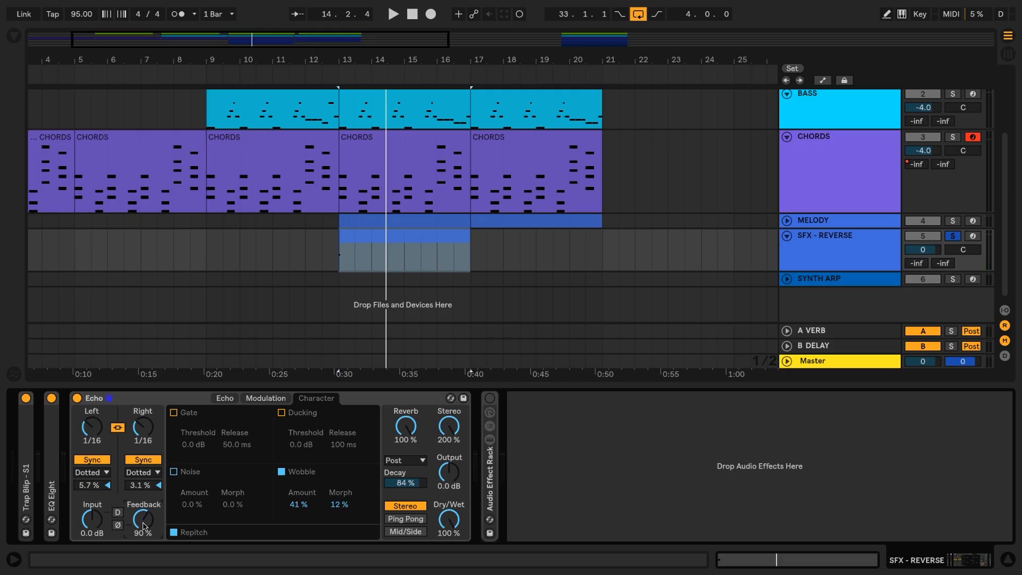
Step: Freeze the SFX - REVERSE track and flatten it to audio
right_click(868, 243)
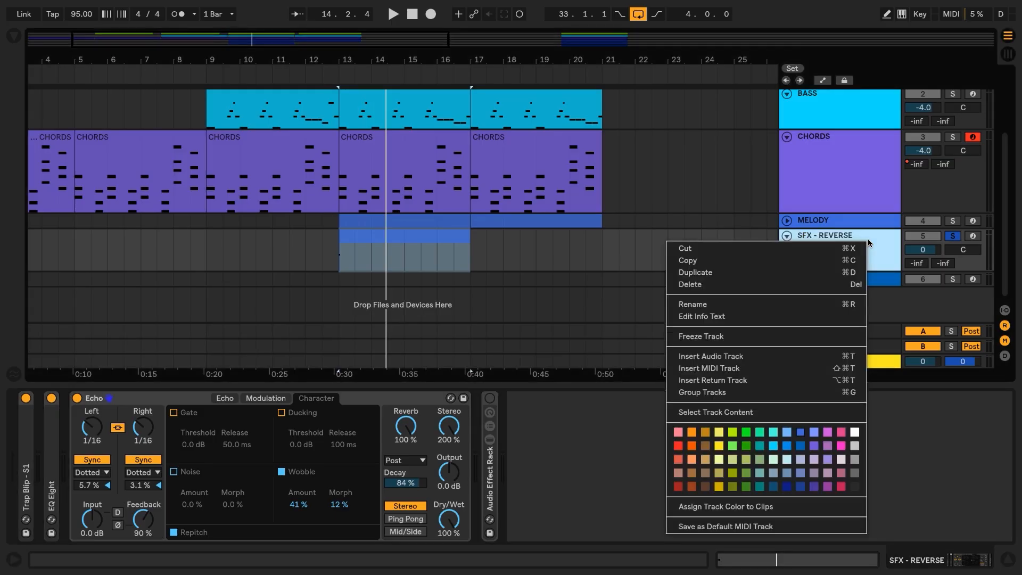
left_click(770, 336)
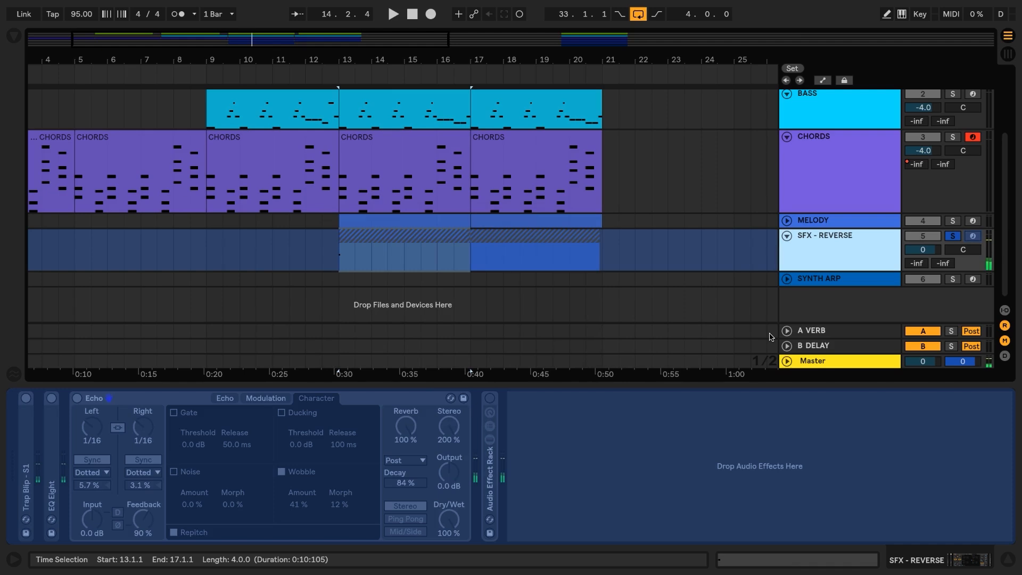
right_click(855, 240)
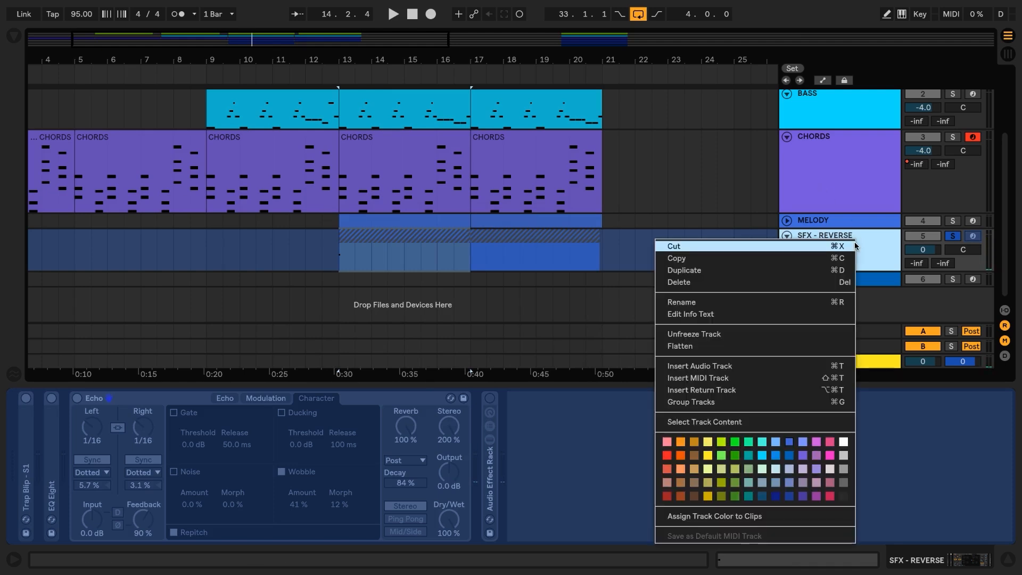
left_click(774, 347)
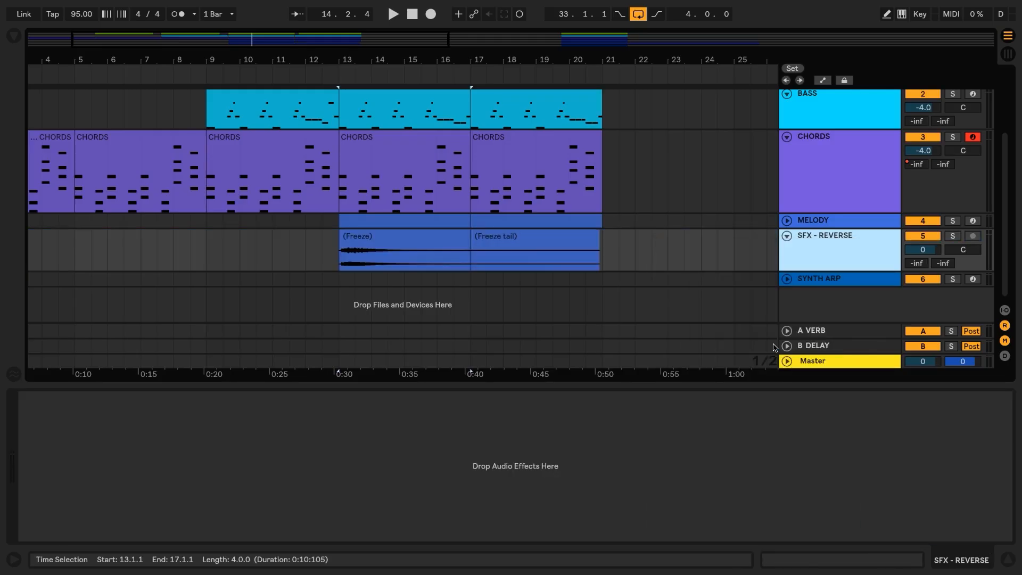
Step: Delete the freeze tail clip at bar 17 and reverse the frozen audio clip at bar 13
left_click(554, 242)
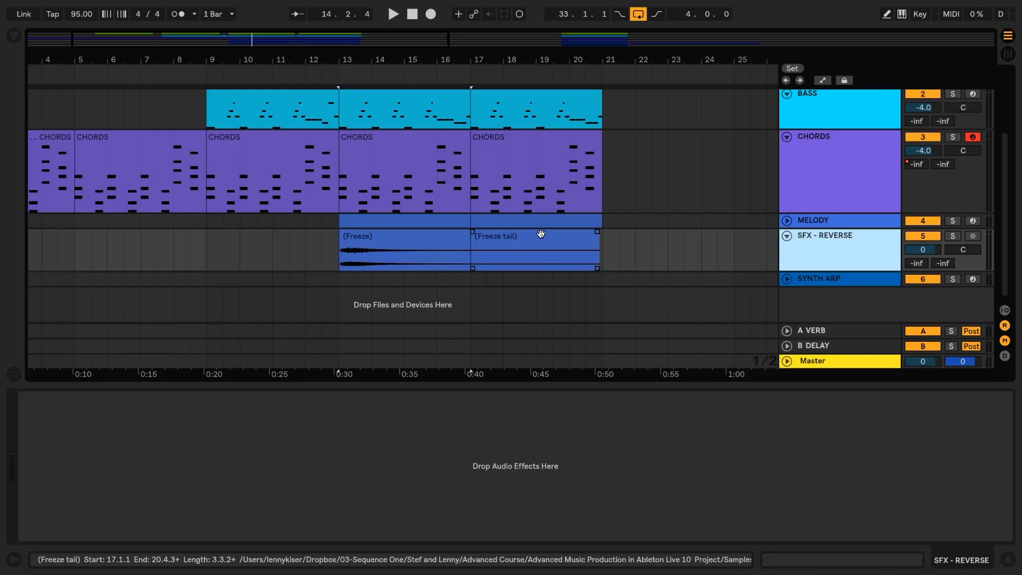
left_click(534, 241)
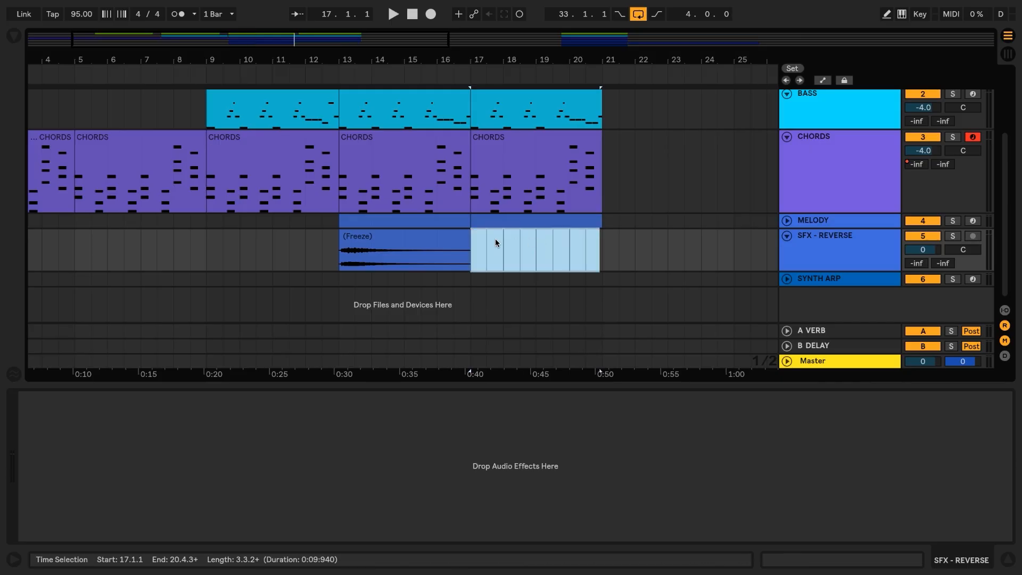
left_click(402, 240)
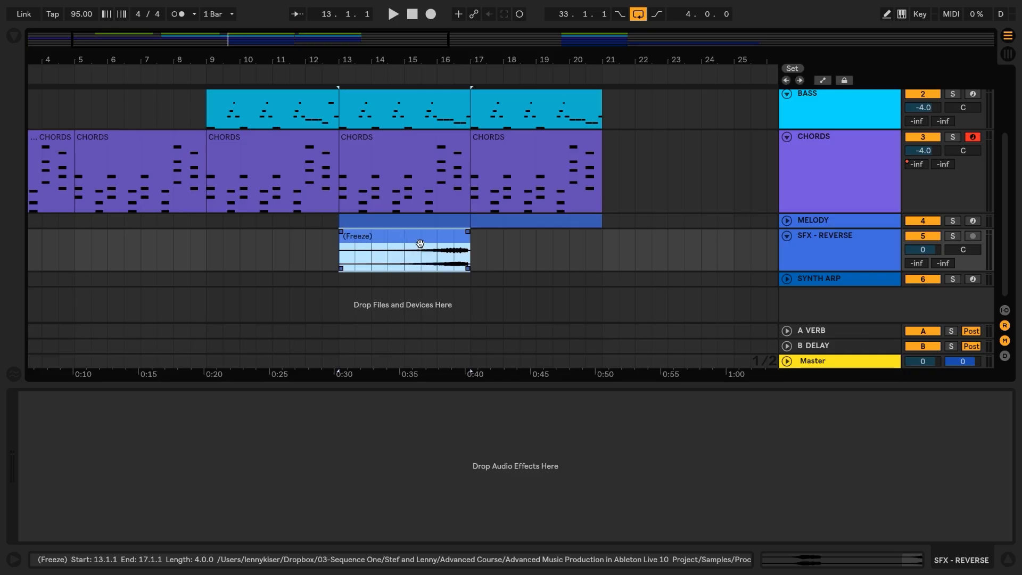
Step: Move the reversed clip to span bars 9 to 13 and make the SFX - REVERSE track taller
left_click_drag(420, 242, 293, 240)
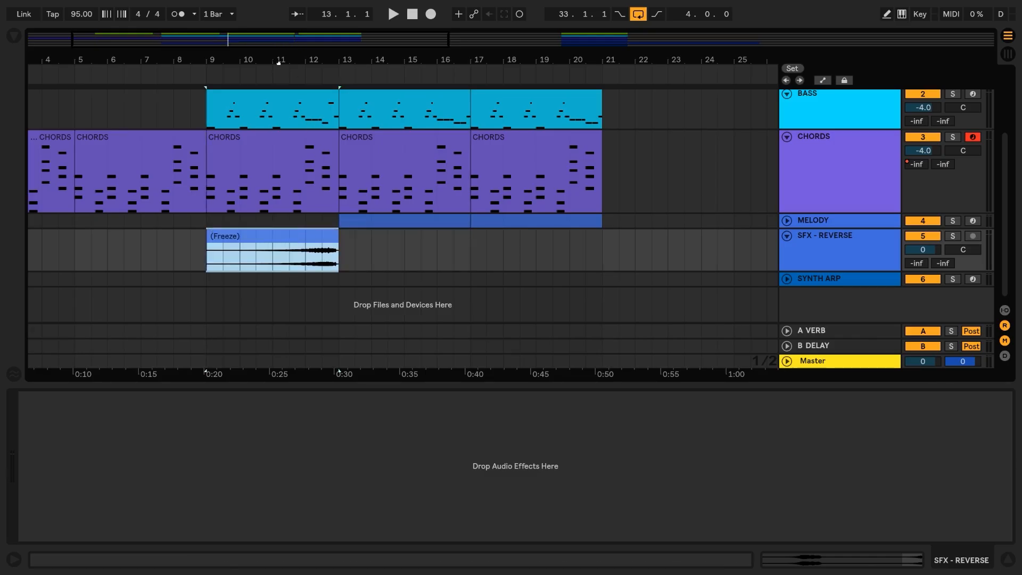
key("ctrl+alt+l")
left_click_drag(278, 62, 276, 80)
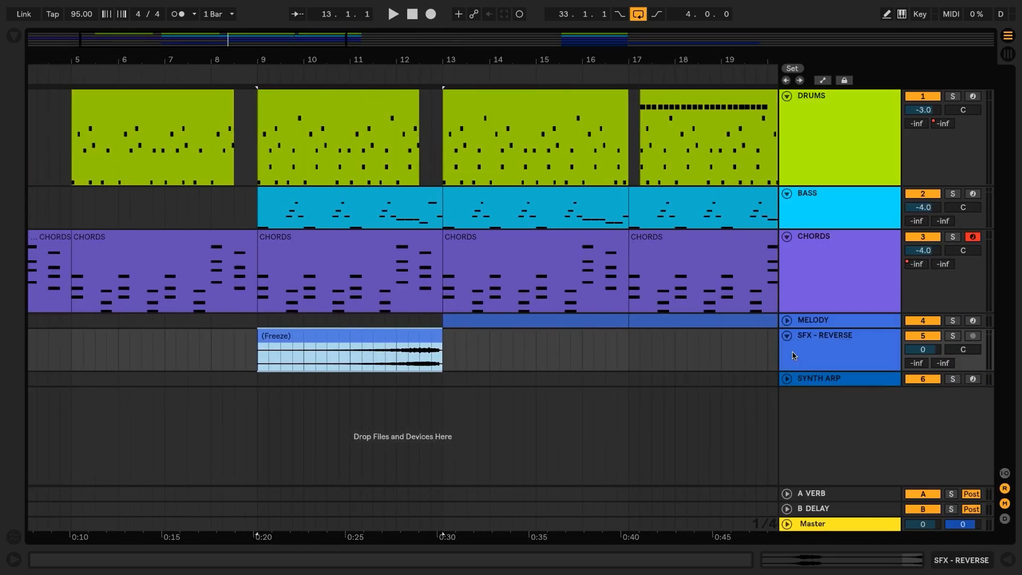
left_click_drag(802, 371, 802, 441)
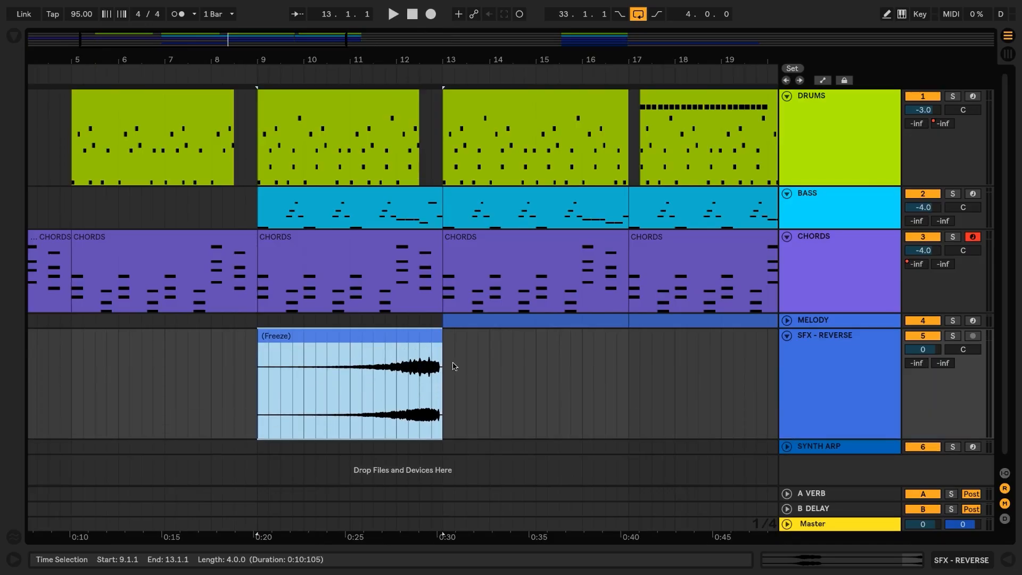
Step: Trim and shift the reversed clip so its swell runs from bar 11 to bar 13, with a curved fade-in across nearly its full length
left_click_drag(439, 342, 419, 342)
left_click(448, 360)
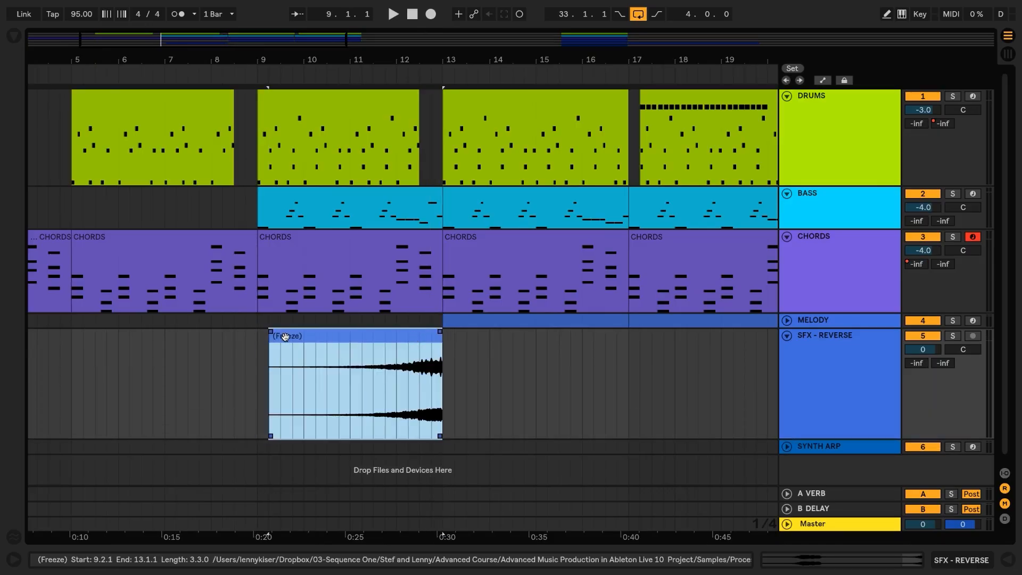
left_click_drag(269, 346, 438, 353)
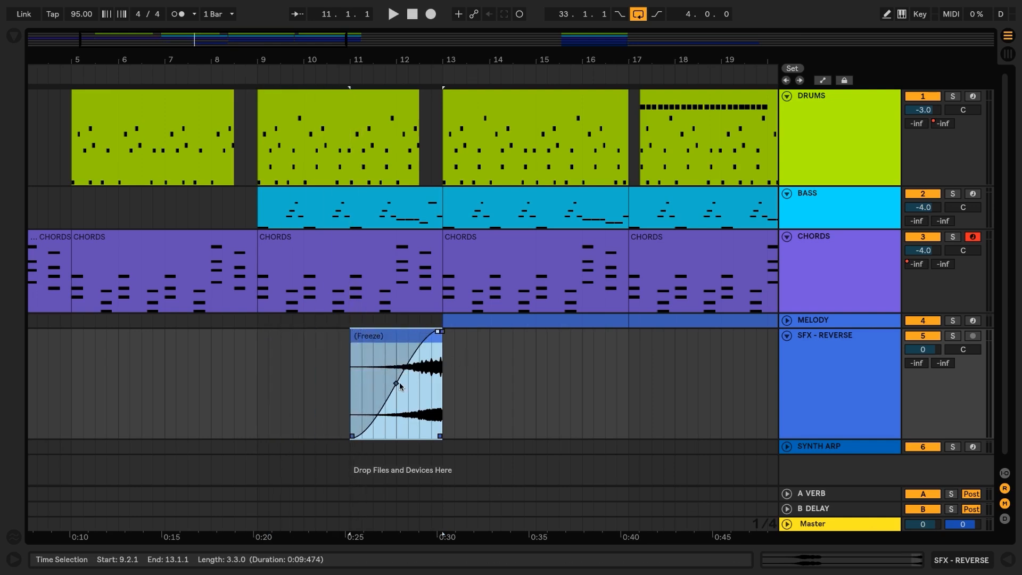
left_click_drag(397, 383, 407, 389)
Step: Set the SFX - REVERSE track volume to -4 dB and play the arrangement from bar 11
left_click(923, 349)
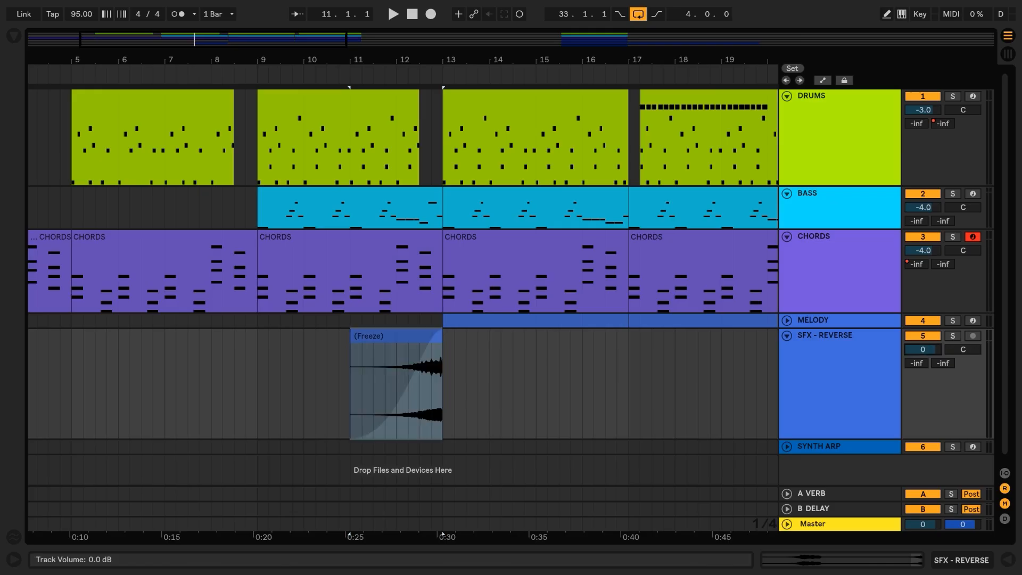
type("-4")
key("Return")
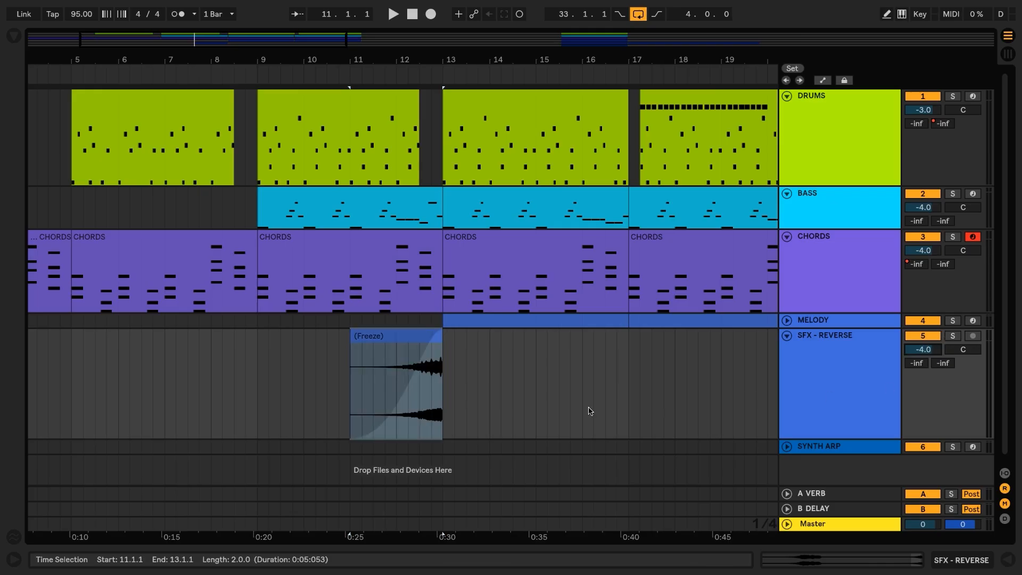
left_click(351, 390)
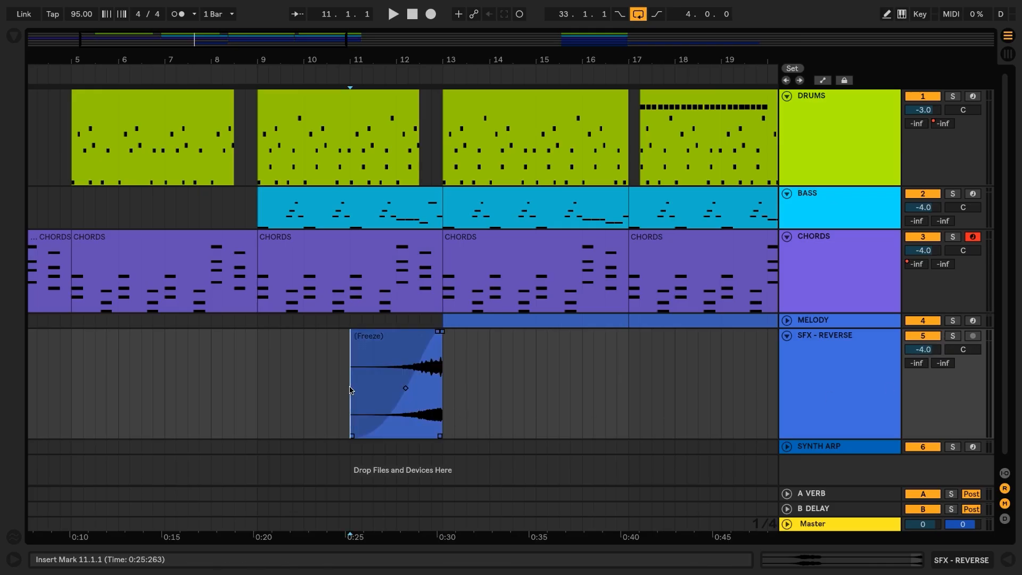
key("space")
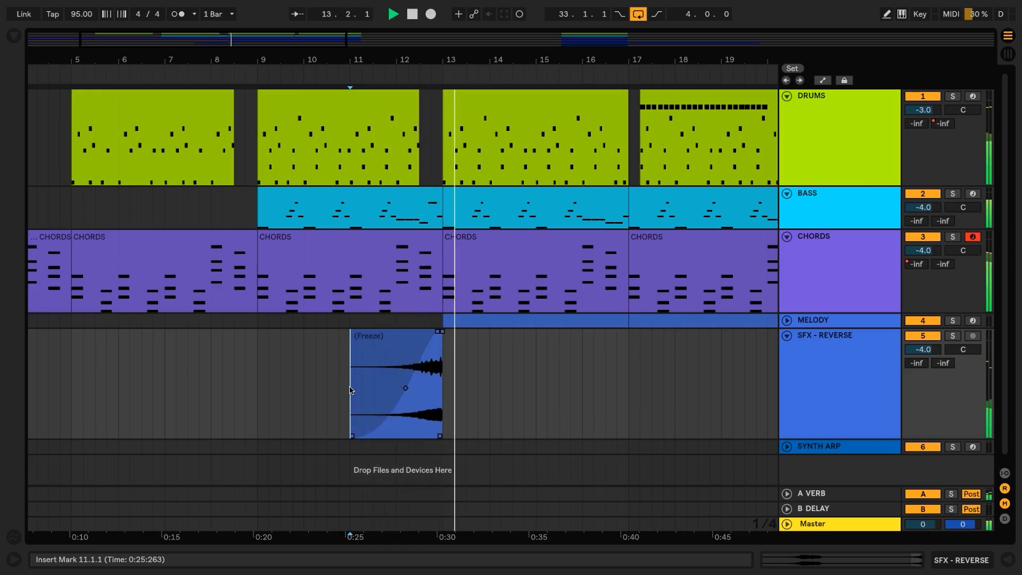
key("space")
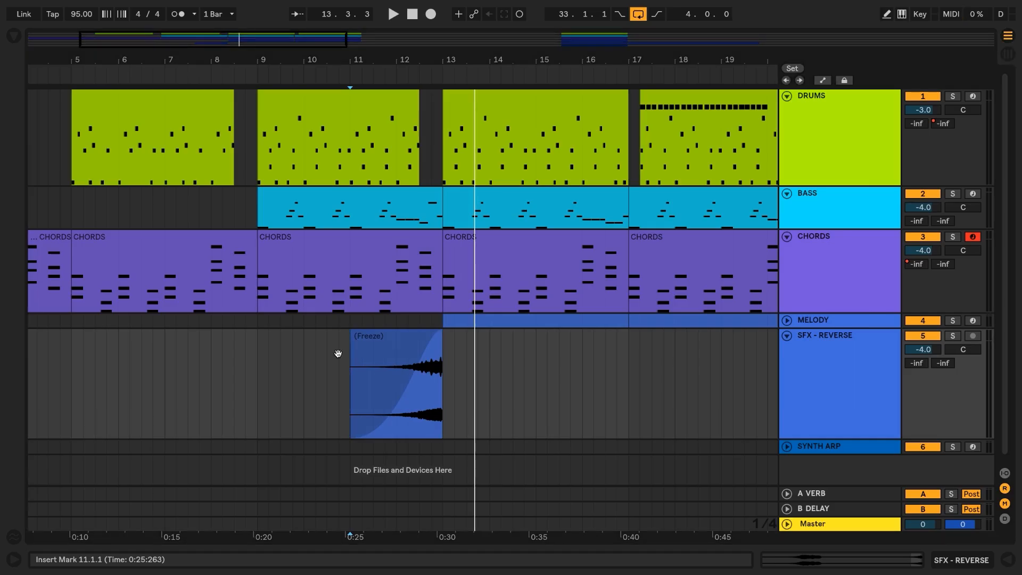
Step: Add an EQ Eight to the SFX - REVERSE track and make band 1 a steep low cut at 109 Hz
key("ctrl+alt+b")
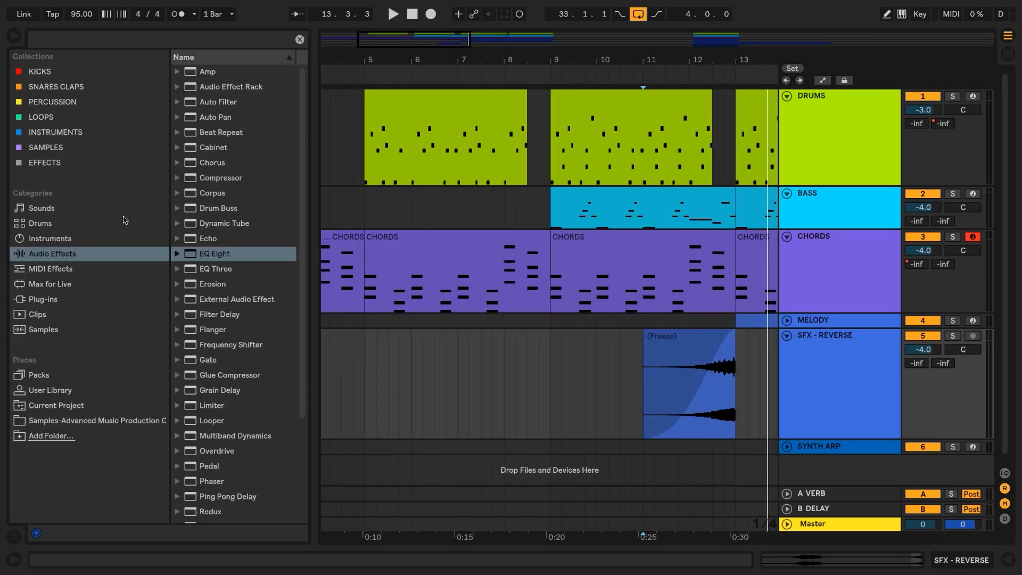
left_click_drag(612, 356, 669, 361)
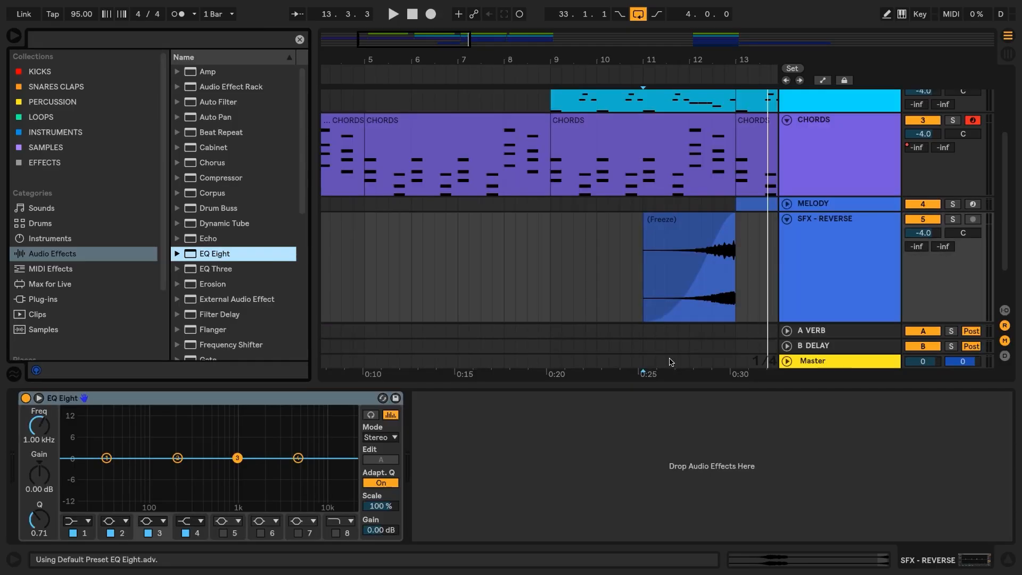
key("ctrl+alt+b")
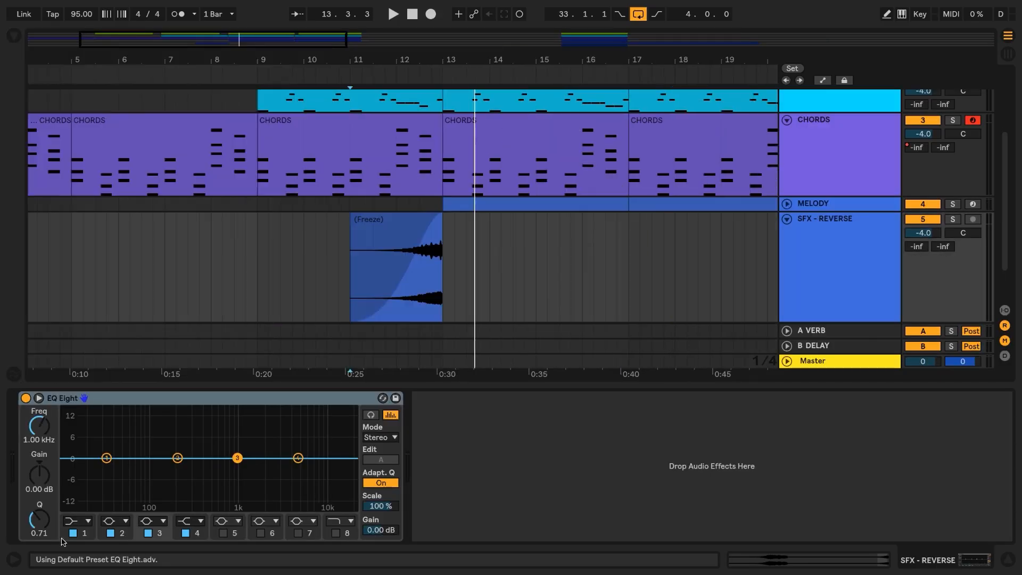
left_click(88, 521)
left_click(74, 427)
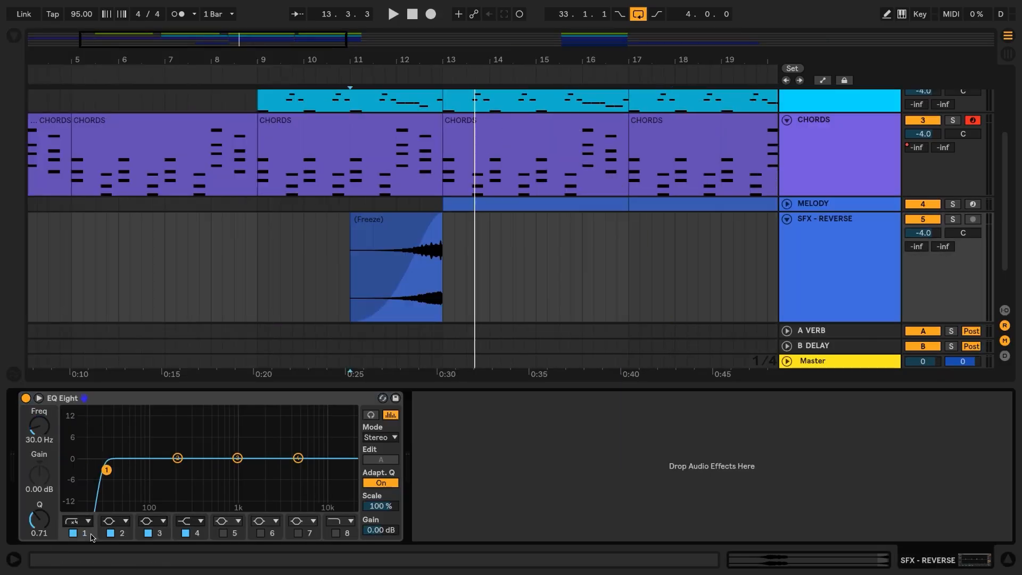
left_click_drag(105, 468, 154, 469)
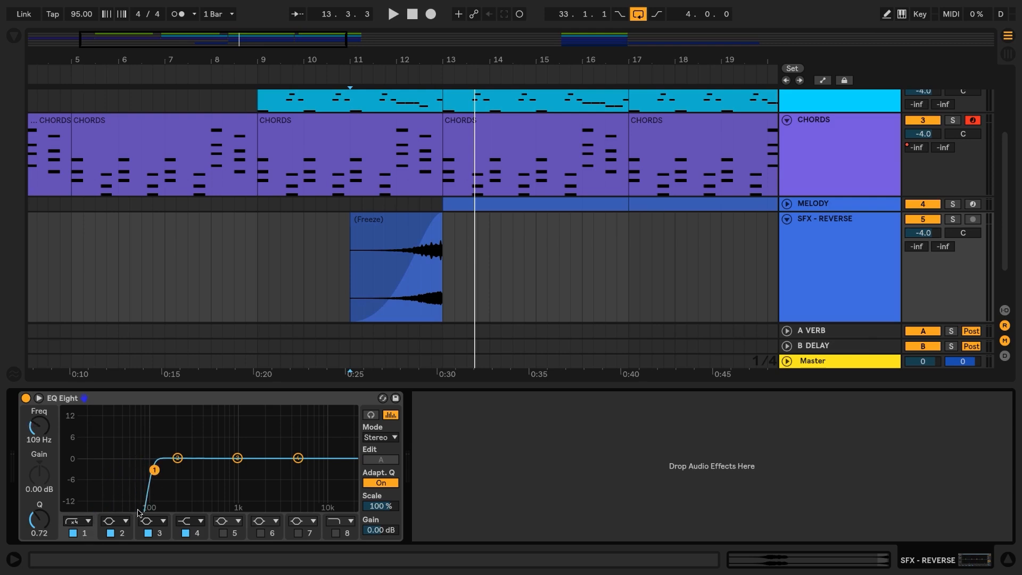
Step: Switch off bands 2, 3 and 4 of the EQ Eight and enable band 8 as a high cut
left_click(110, 533)
left_click(148, 533)
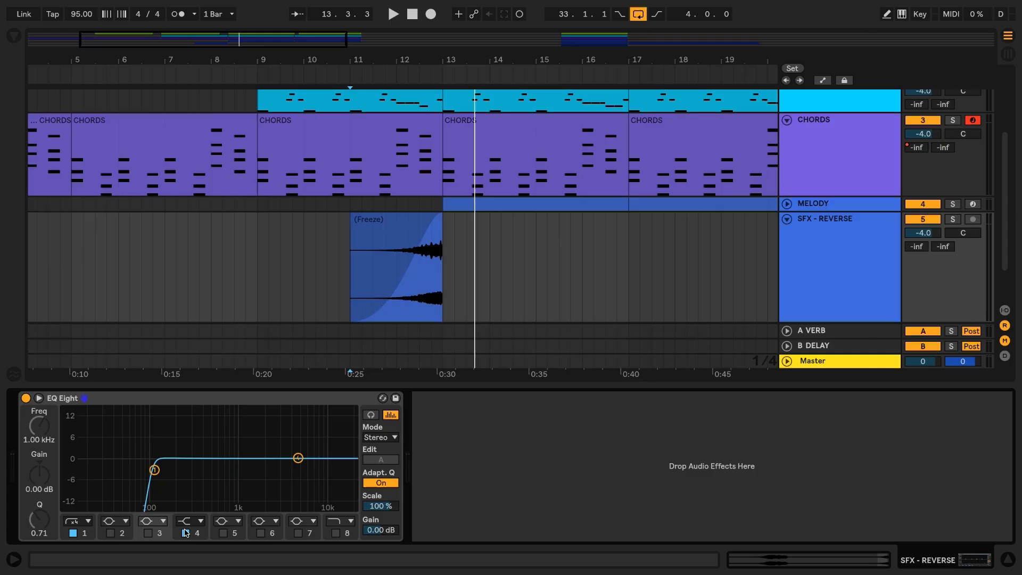
left_click(185, 533)
left_click(335, 533)
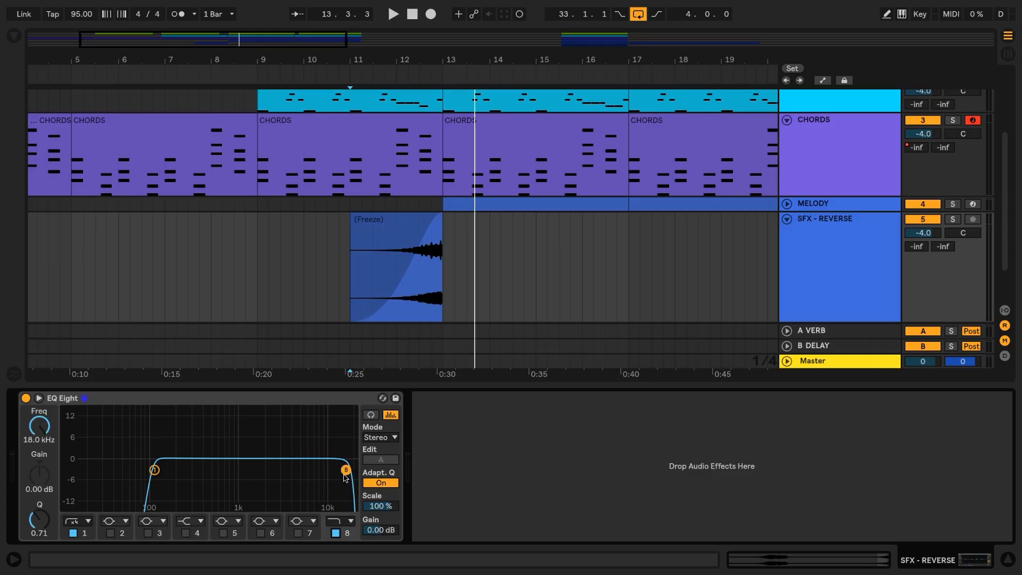
Step: Solo the SFX - REVERSE track, play it from 11.4.1, and lower the band 8 high cut to about 5.27 kHz
left_click(381, 292)
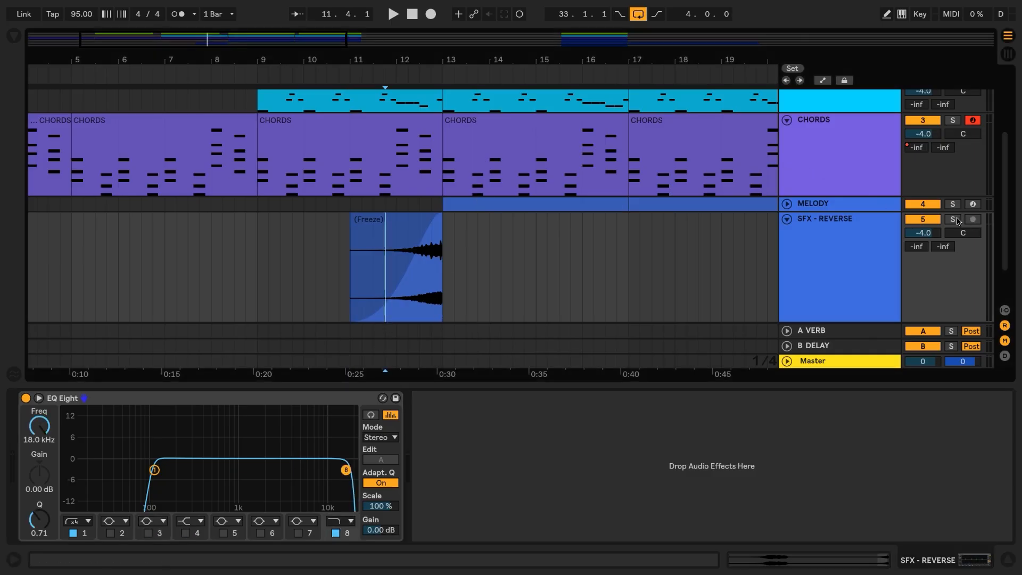
left_click(952, 219)
key("space")
left_click_drag(347, 470, 301, 470)
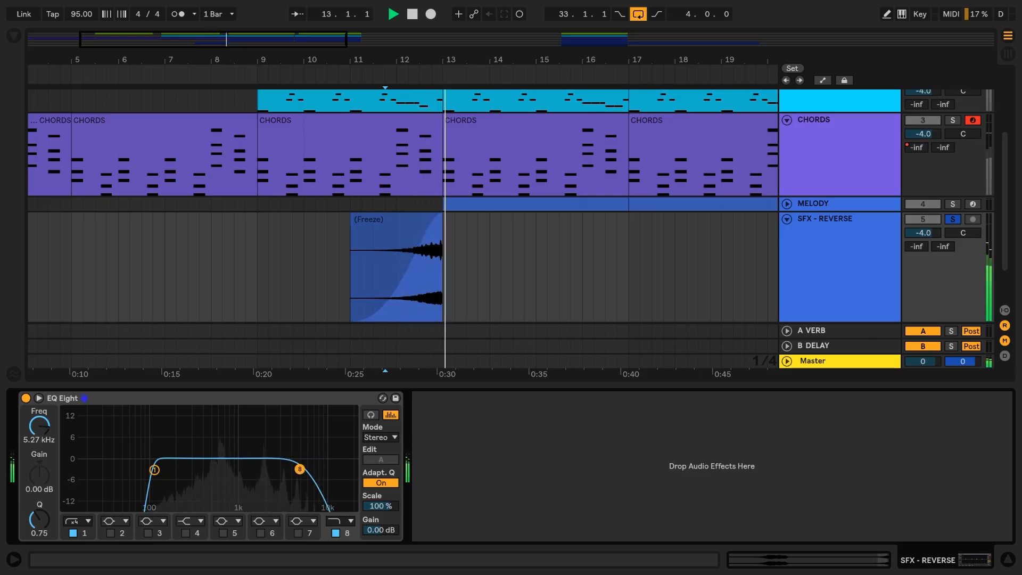
Step: Play the SFX - REVERSE clip from 11.3.1 and take the track out of solo
key("space")
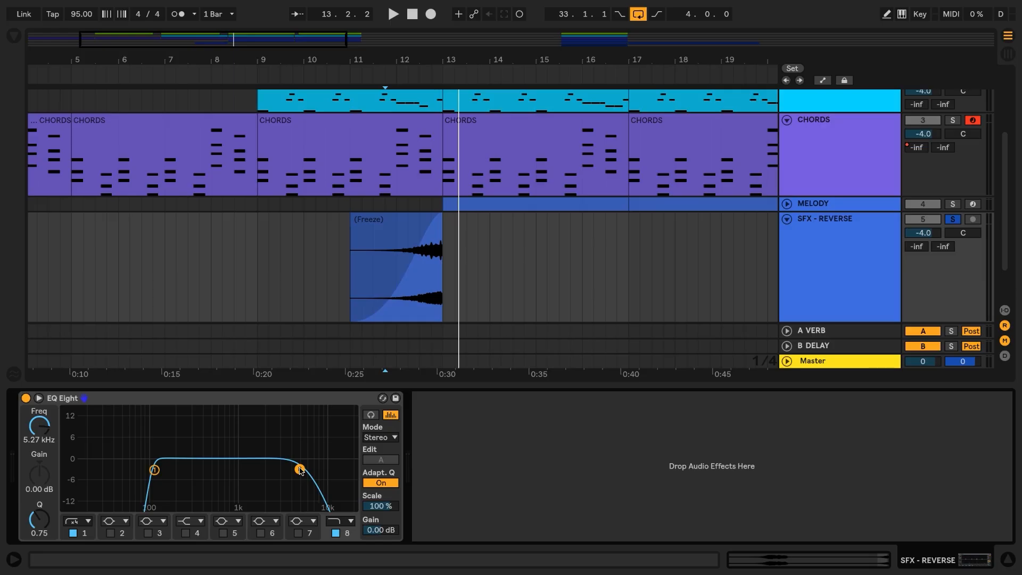
left_click(374, 276)
key("space")
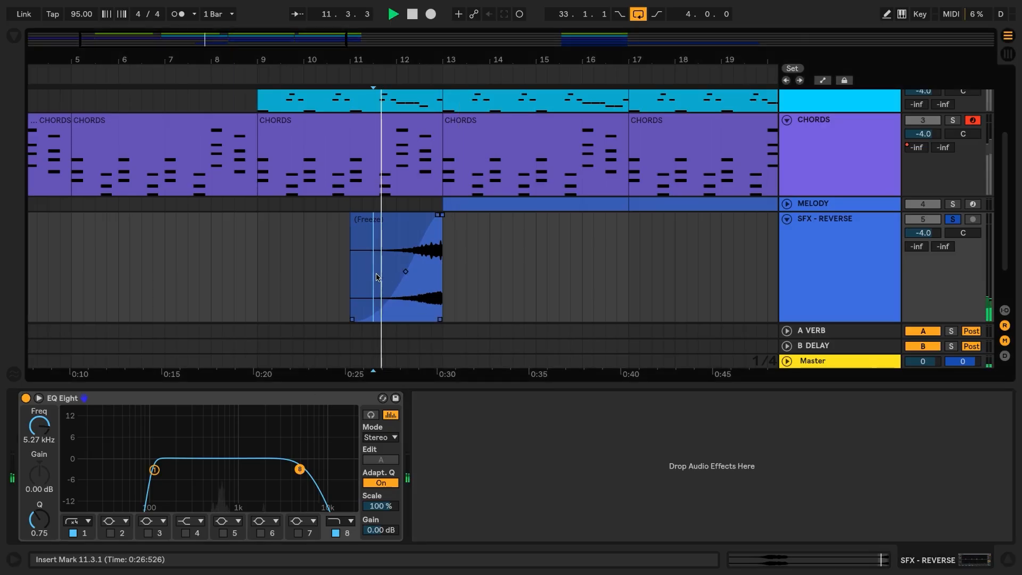
key("space")
left_click(953, 219)
key("space")
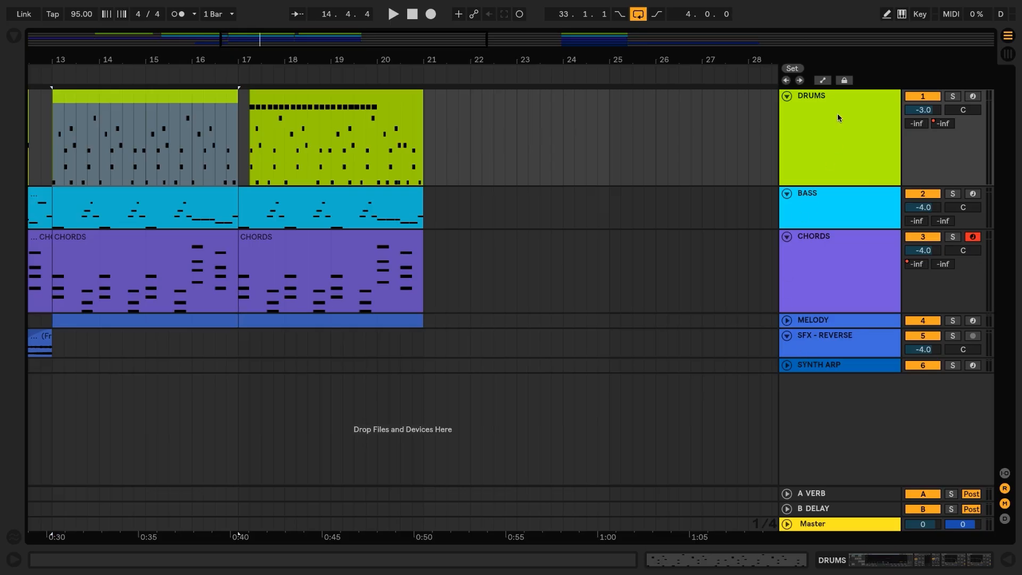
Step: Lock the automation envelopes, show automation, and duplicate the CHORDS clip at bar 17 to bar 21
left_click(844, 81)
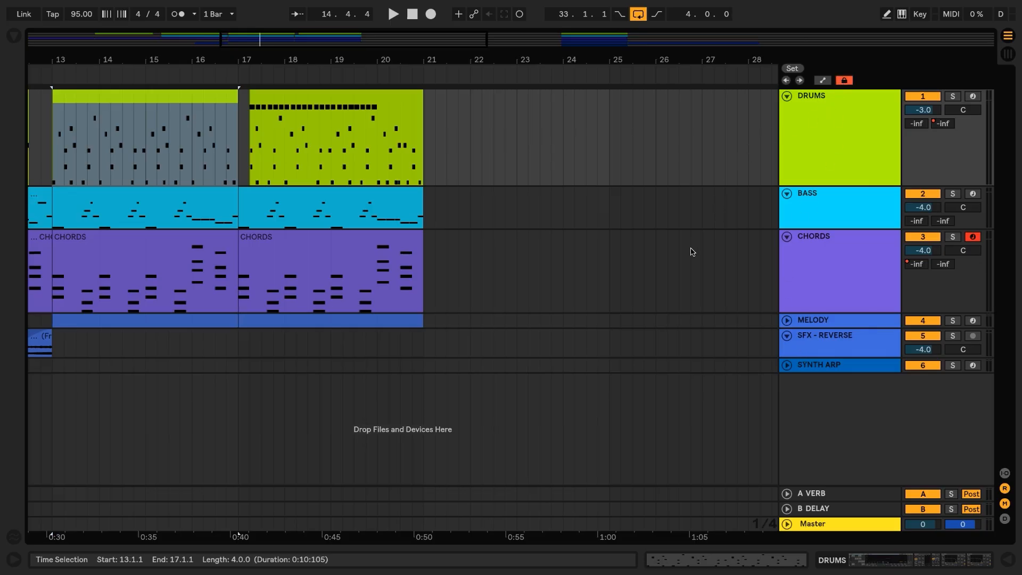
key("a")
scroll(561, 367, "down", 2)
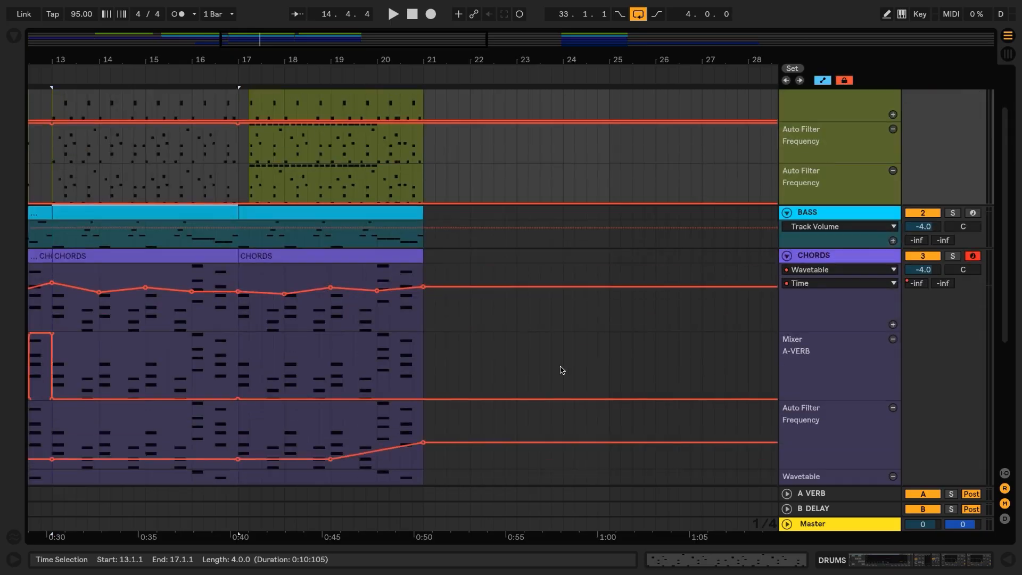
left_click(342, 258)
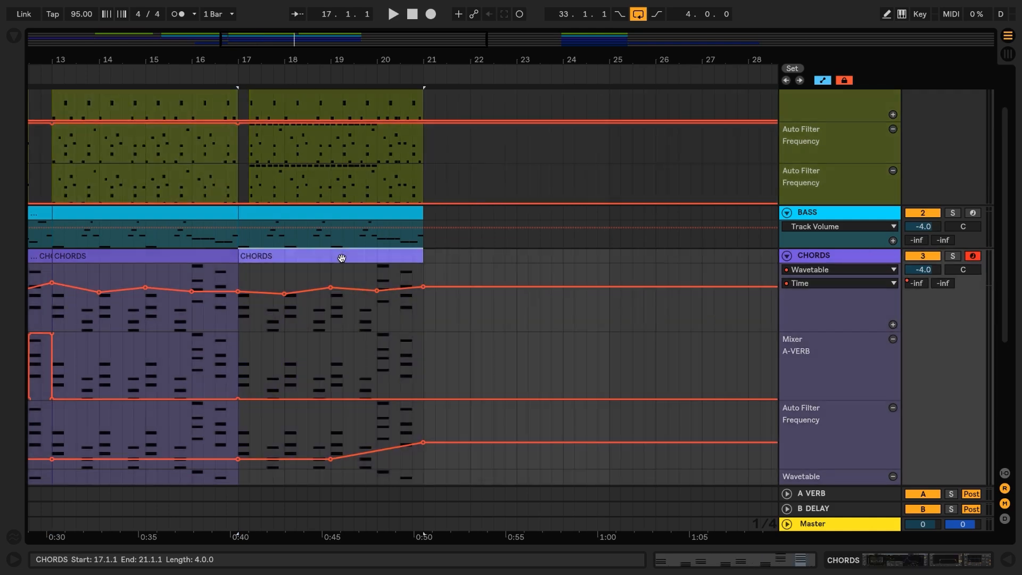
key("ctrl+d")
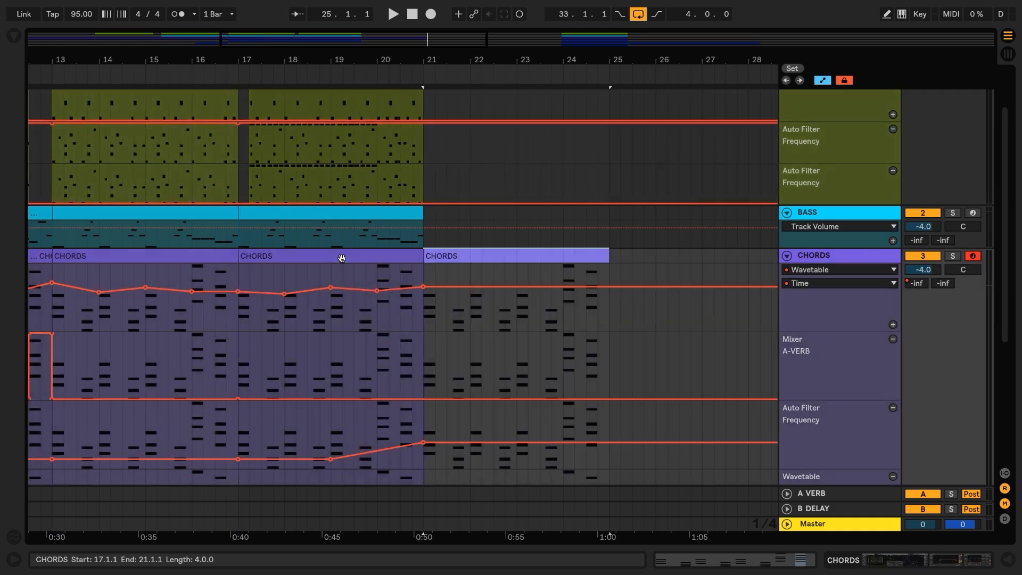
left_click(424, 323)
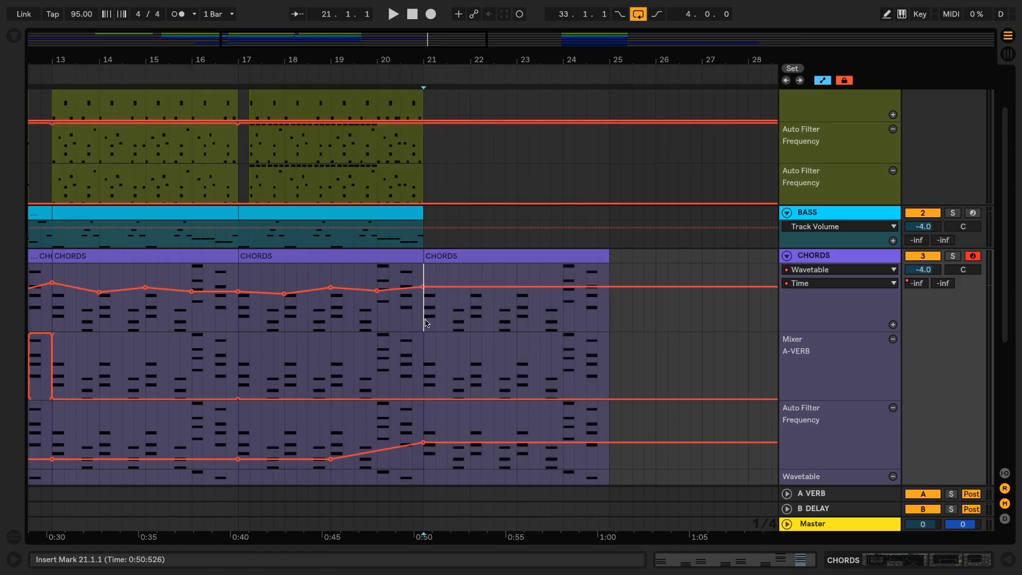
Step: Delete all but the first chord in the CHORDS clip at bar 21 and stretch that chord across the clip with Legato
double_click(465, 257)
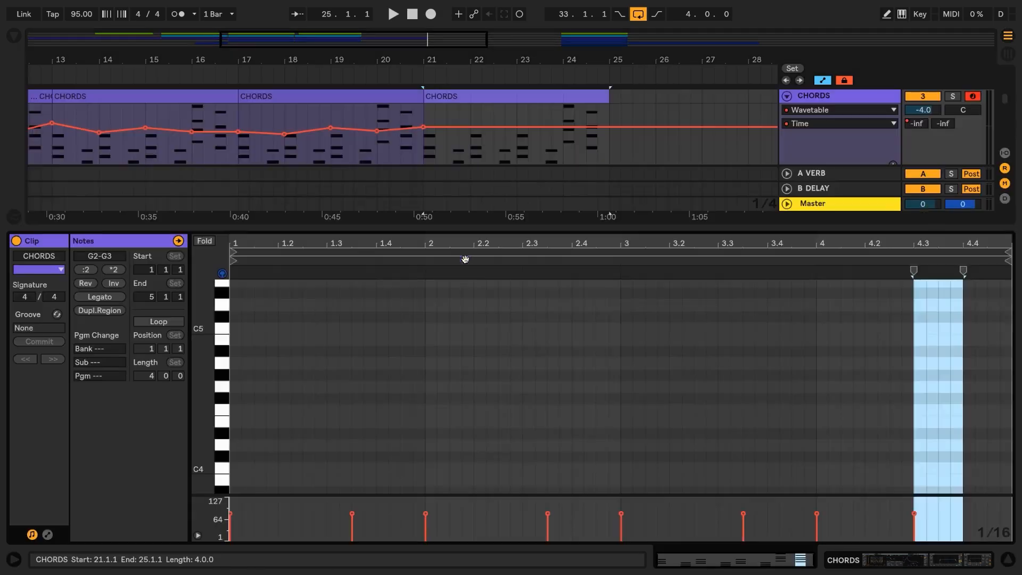
left_click(204, 243)
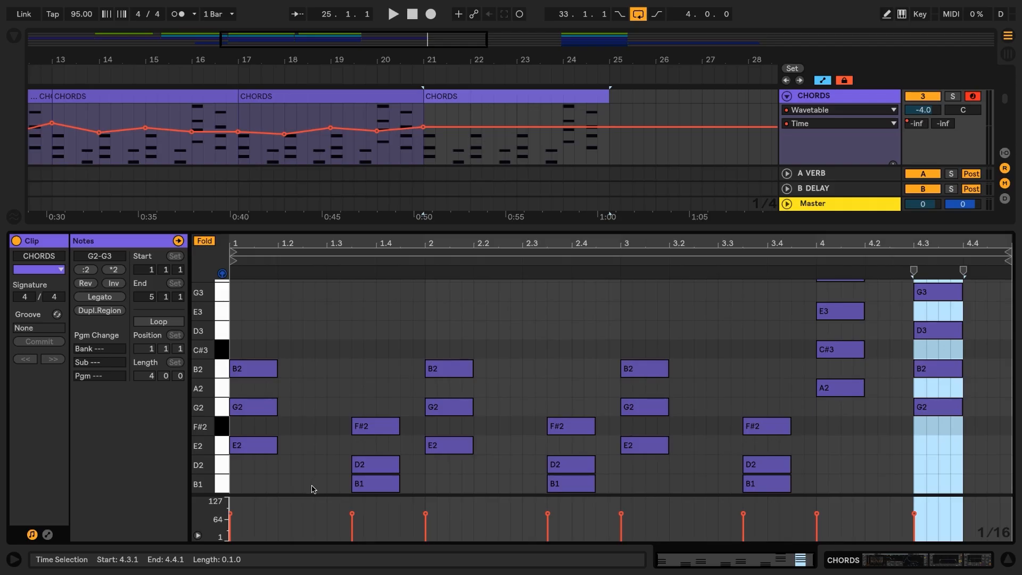
left_click_drag(312, 488, 1011, 268)
key("Delete")
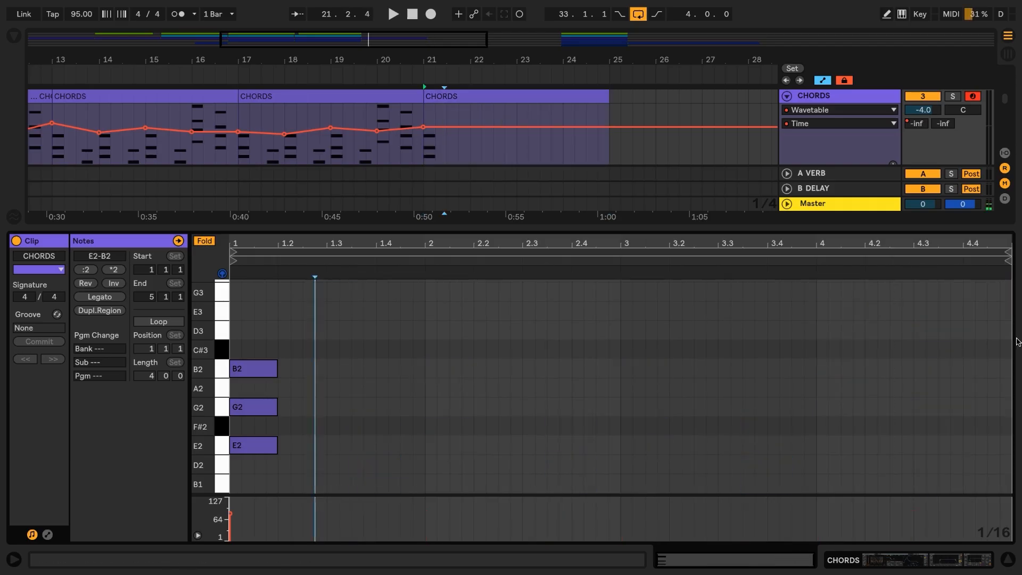
left_click_drag(244, 472, 236, 278)
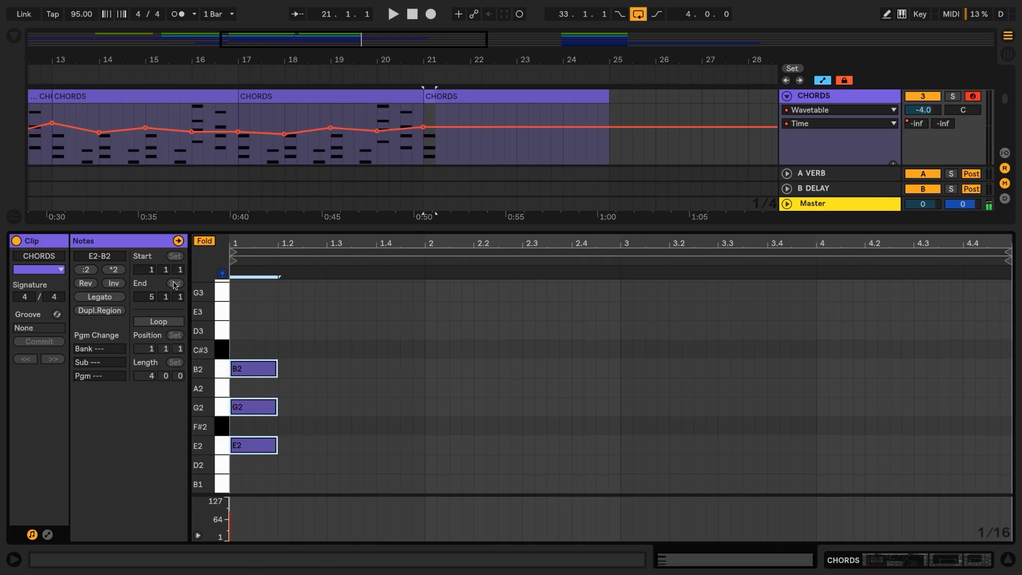
left_click(104, 298)
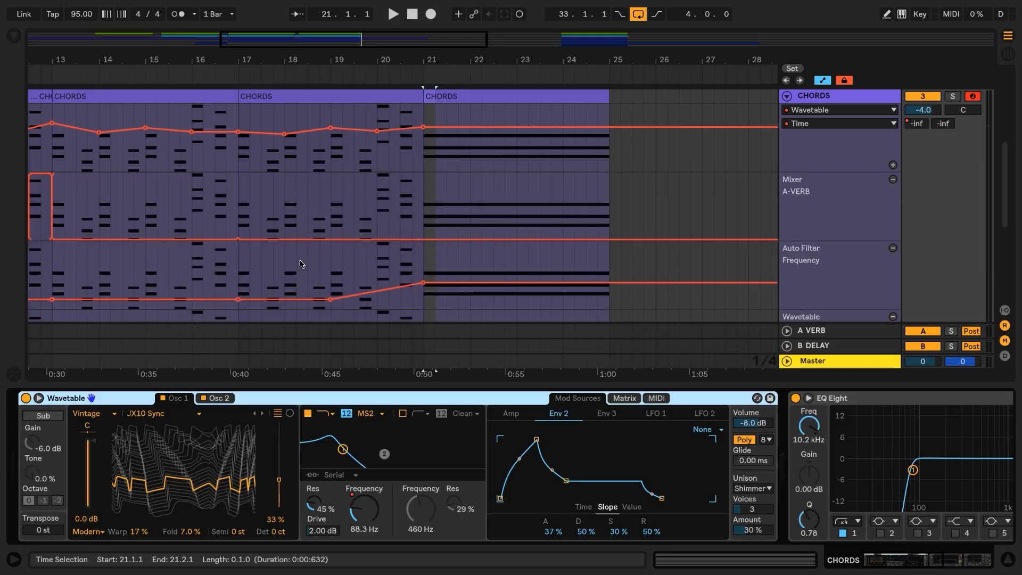
Step: Raise the Wavetable Time automation on CHORDS to 100% from bar 21 and play the sustained chord
scroll(501, 247, "up", 1)
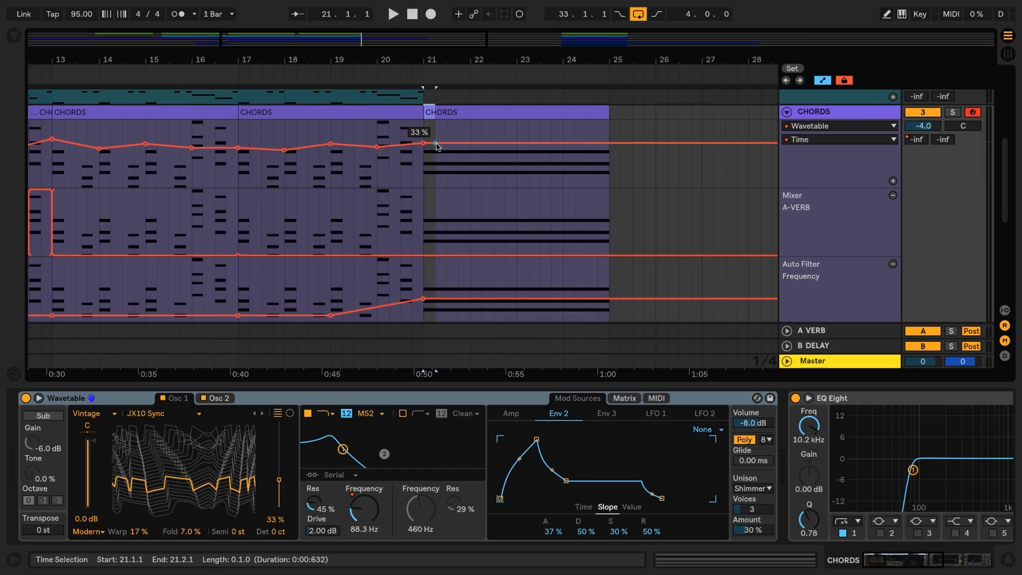
left_click_drag(436, 143, 423, 121)
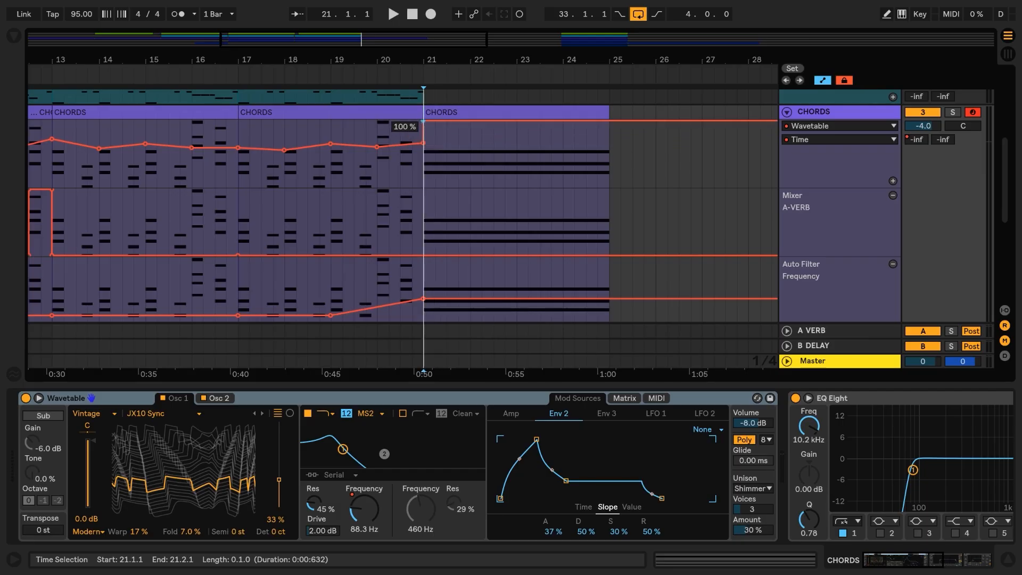
left_click(477, 111)
key("ctrl+c")
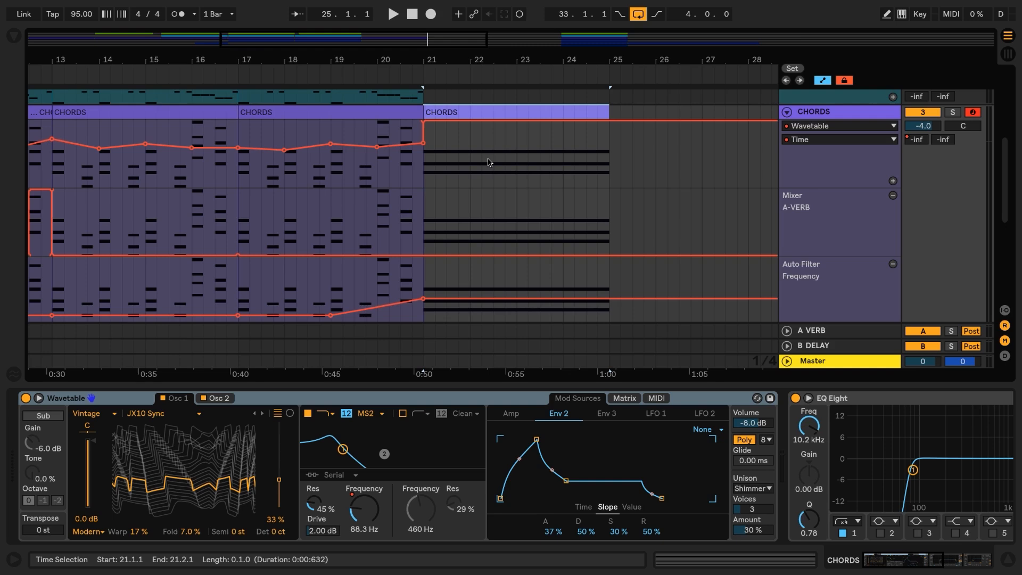
key("space")
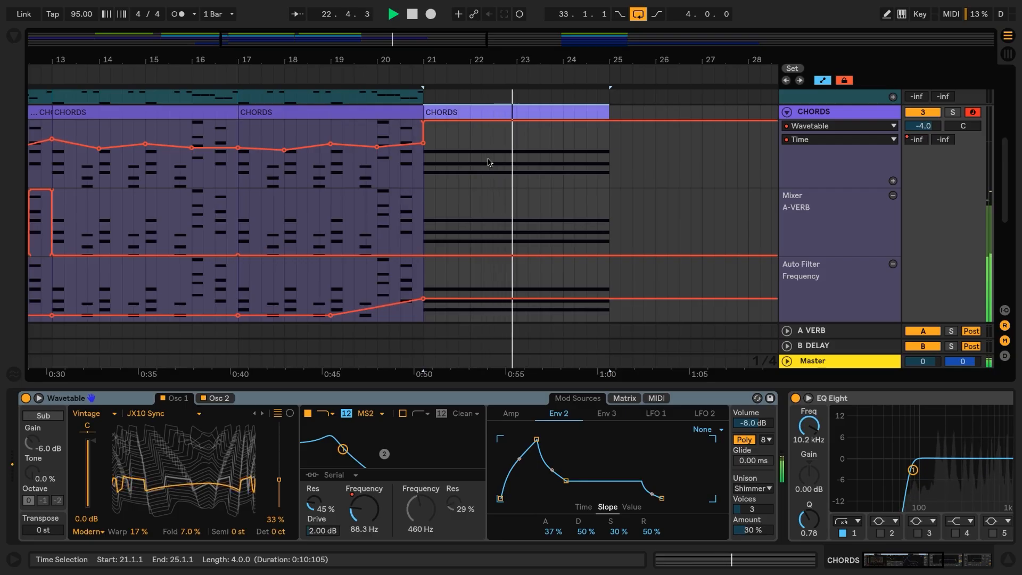
key("space")
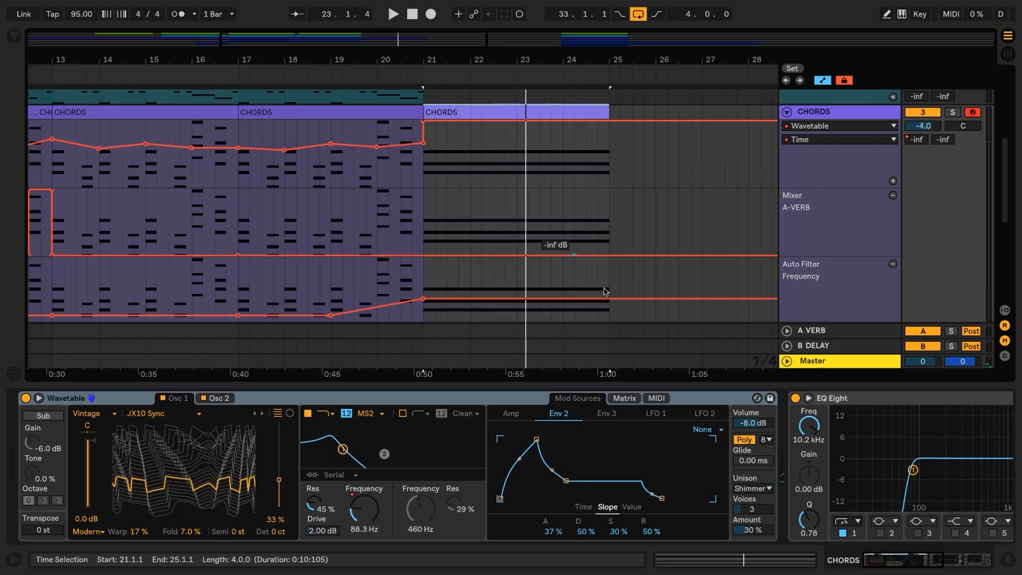
Step: Collapse the Wavetable device on the CHORDS track and rename its Auto Filter to HPF
scroll(573, 266, "down", 1)
scroll(627, 250, "up", 1)
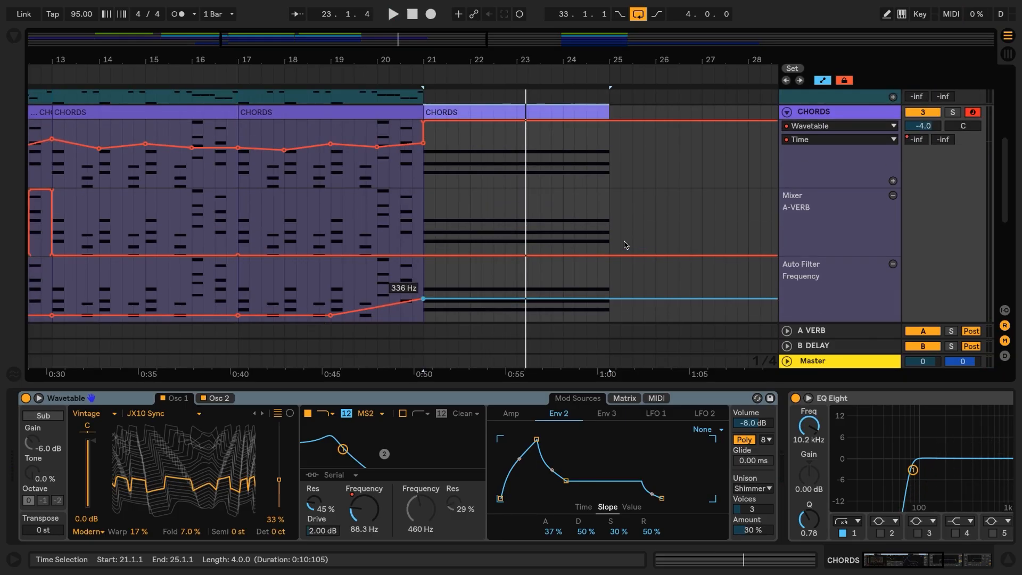
left_click(851, 116)
double_click(851, 116)
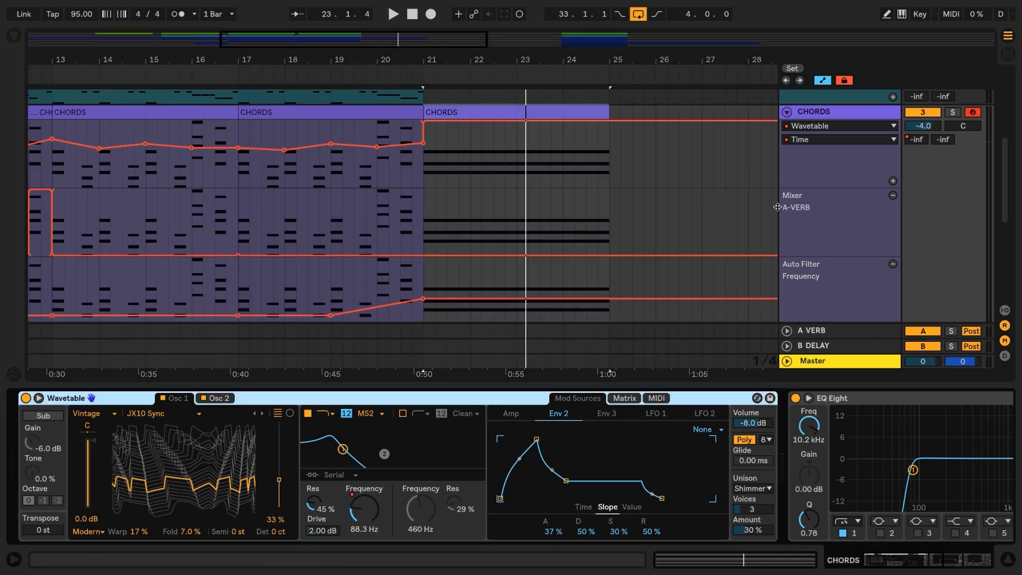
double_click(312, 399)
left_click(521, 402)
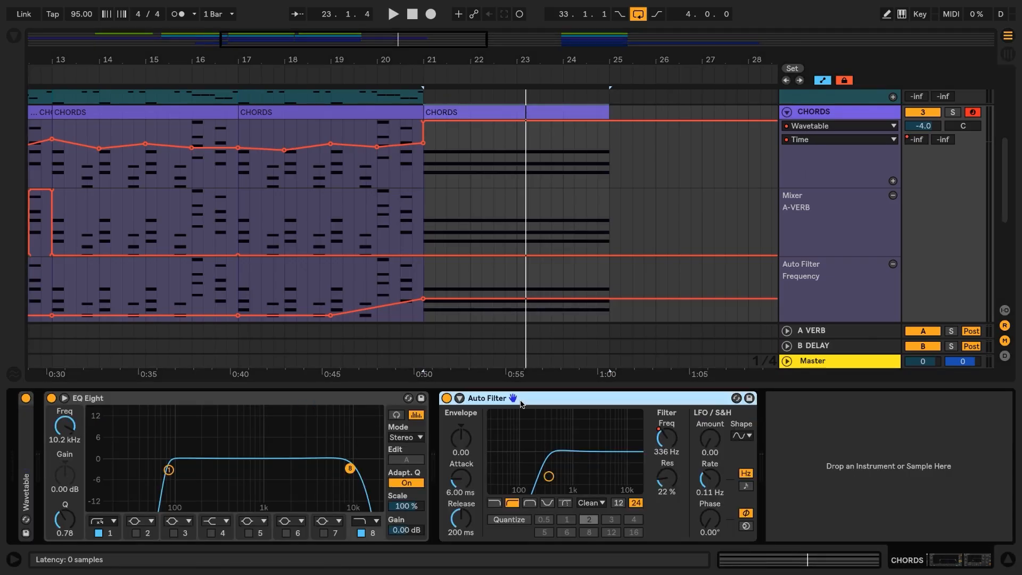
key("ctrl+r")
type("HPF")
key("Return")
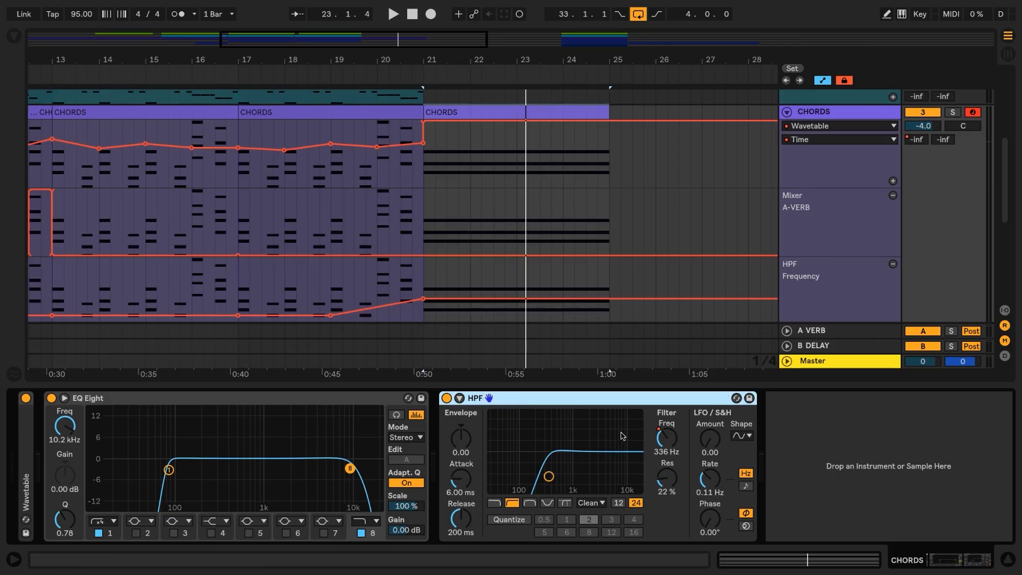
Step: Automate the CHORDS HPF frequency to hold 336 Hz until bar 24 and rise to bar 25, and collapse the track
left_click(669, 434)
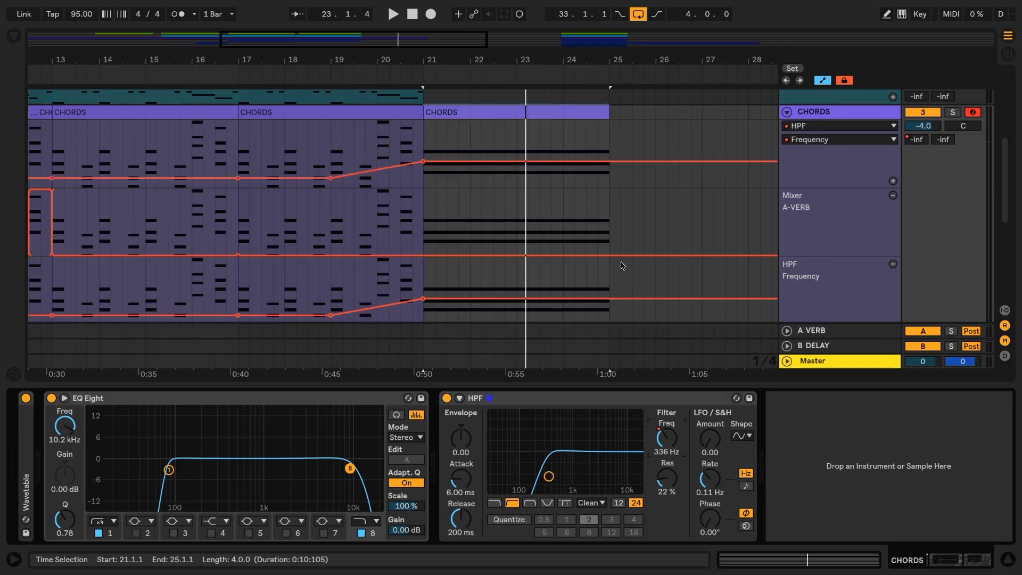
left_click(585, 162)
left_click_drag(609, 161, 609, 156)
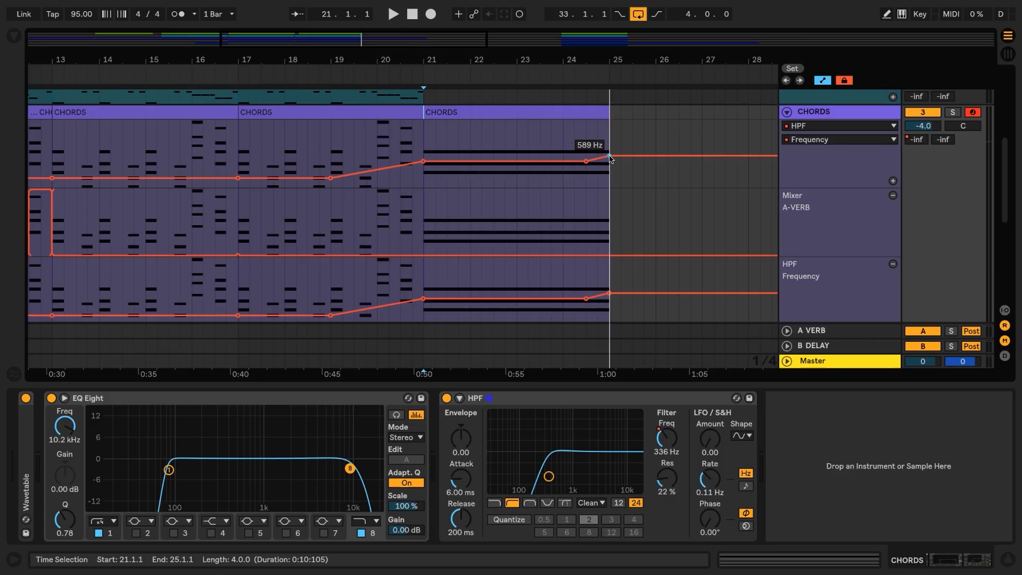
left_click(563, 162)
left_click(585, 161)
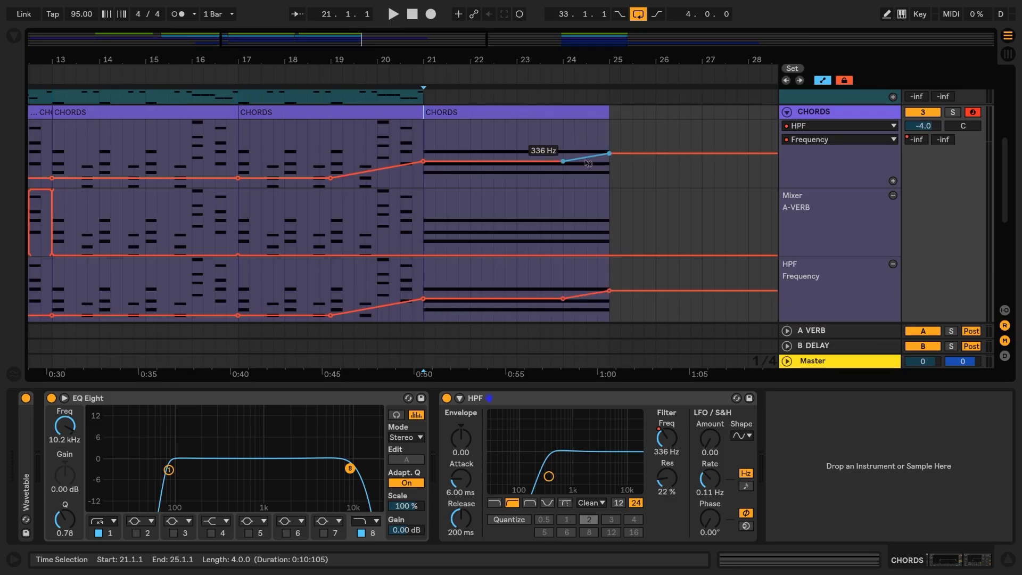
left_click_drag(588, 162, 587, 173)
left_click(786, 113)
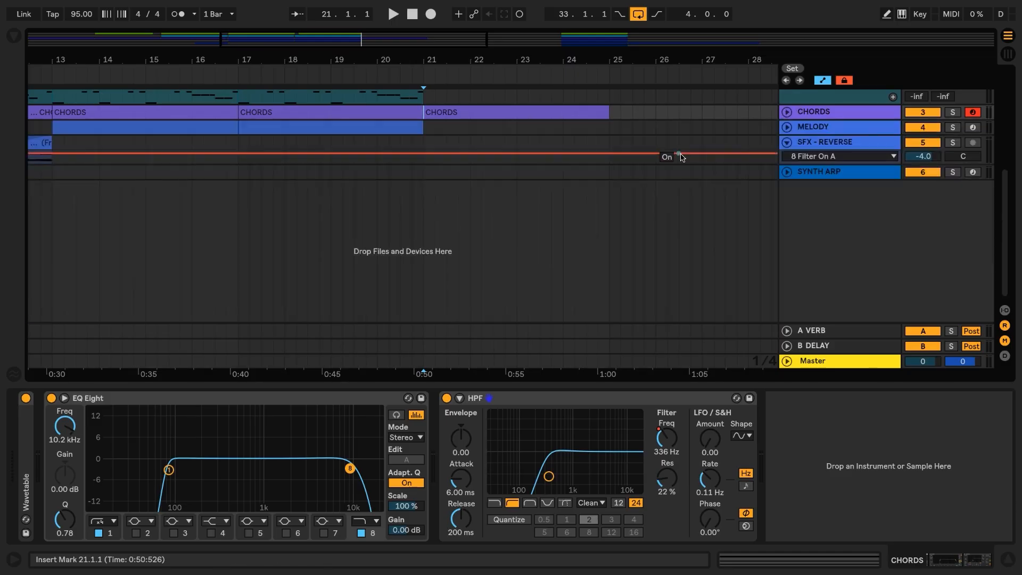
Step: Copy the DRUMS clip from bar 13 to bar 21 and open the copy's notes
scroll(682, 155, "up", 5)
left_click_drag(114, 102, 480, 100)
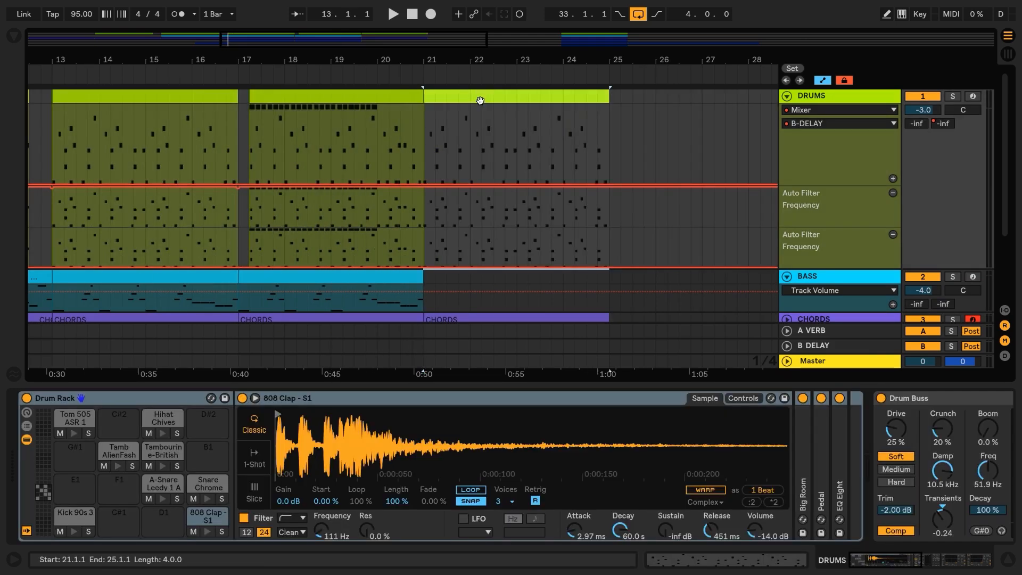
double_click(480, 100)
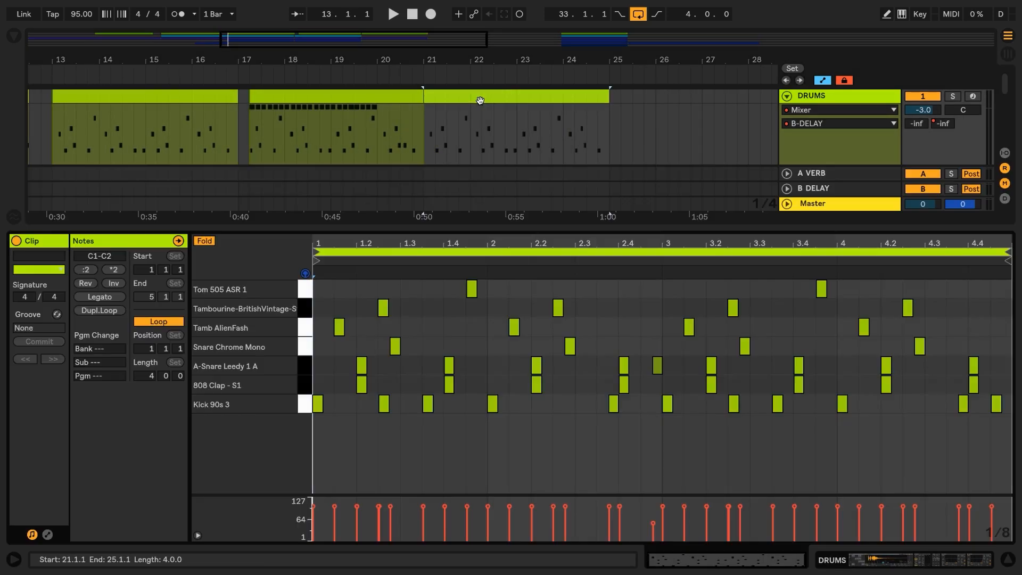
Step: Delete all 808 Clap - S1 and Tom 505 ASR 1 notes from the DRUMS clip at bar 21
left_click(306, 383)
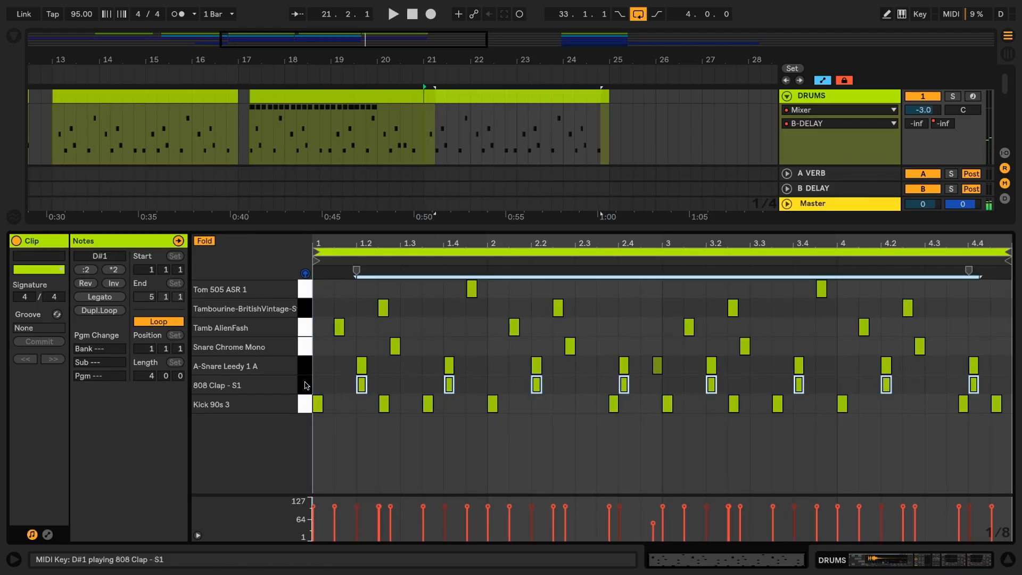
key("Delete")
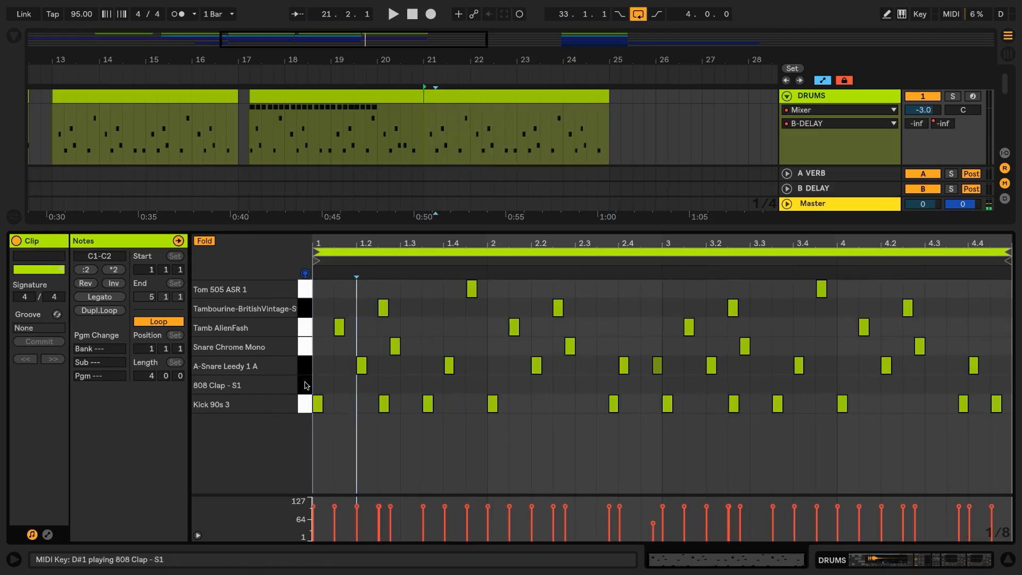
left_click(304, 292)
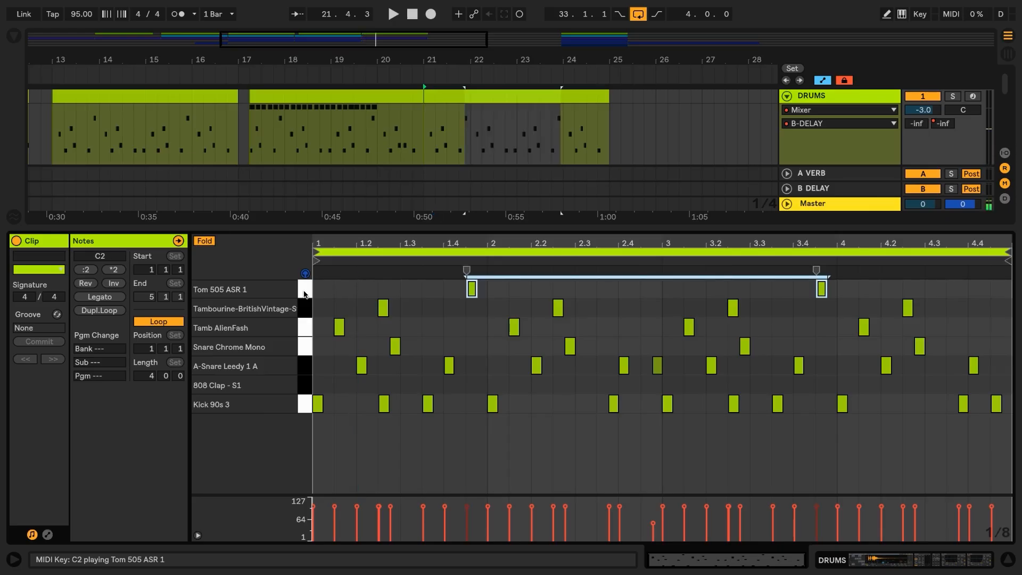
key("Delete")
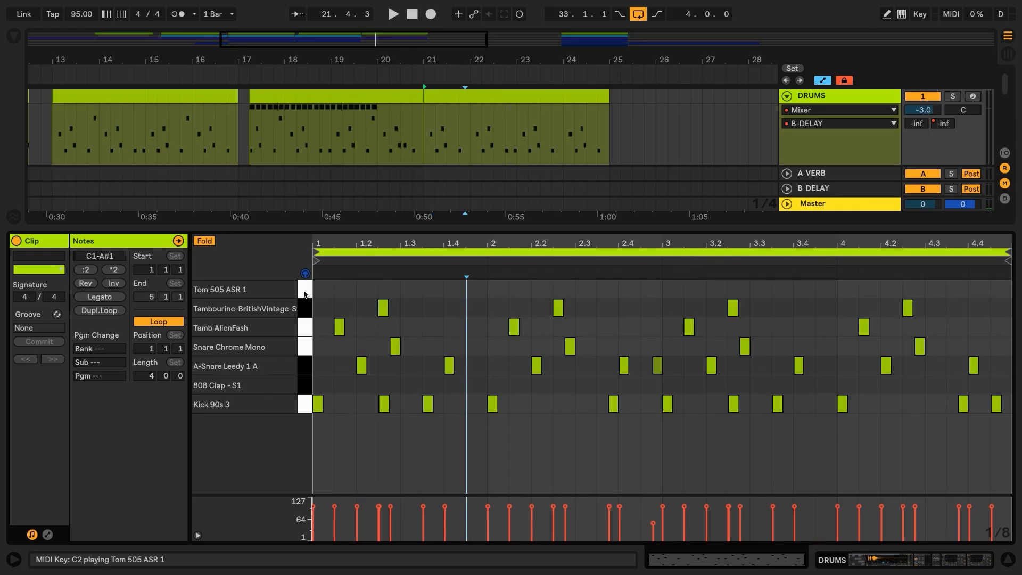
Step: Set the DRUMS clip's note grid to 1/16 and add a Kick 90s 3 note at 1.1.4
right_click(336, 389)
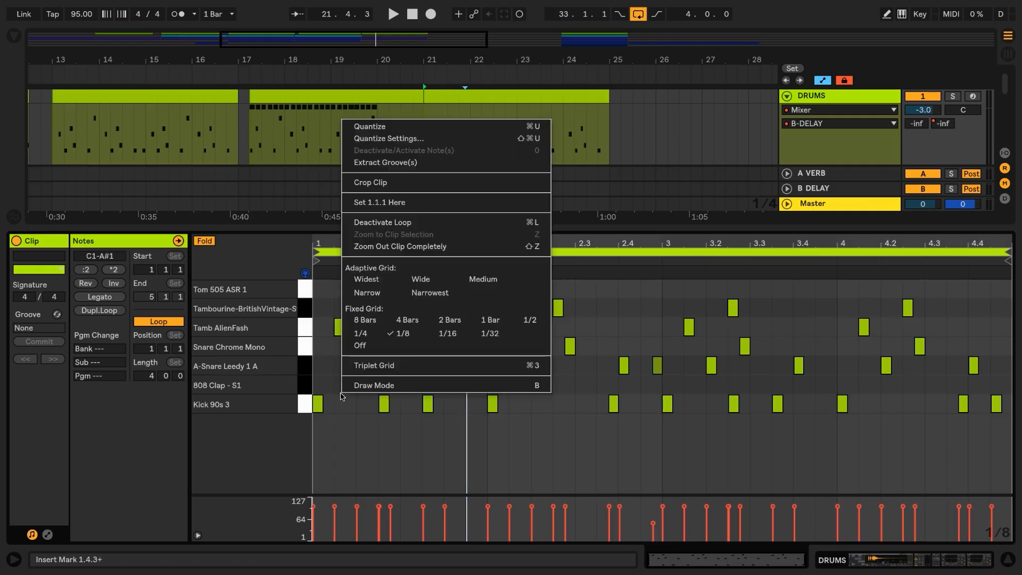
left_click(446, 334)
left_click_drag(319, 243, 329, 271)
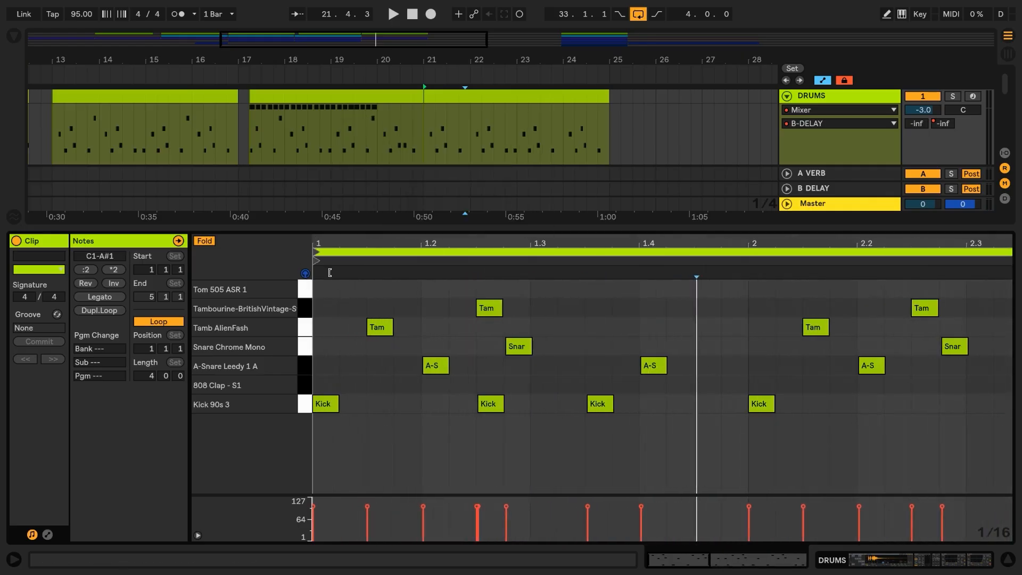
double_click(405, 406)
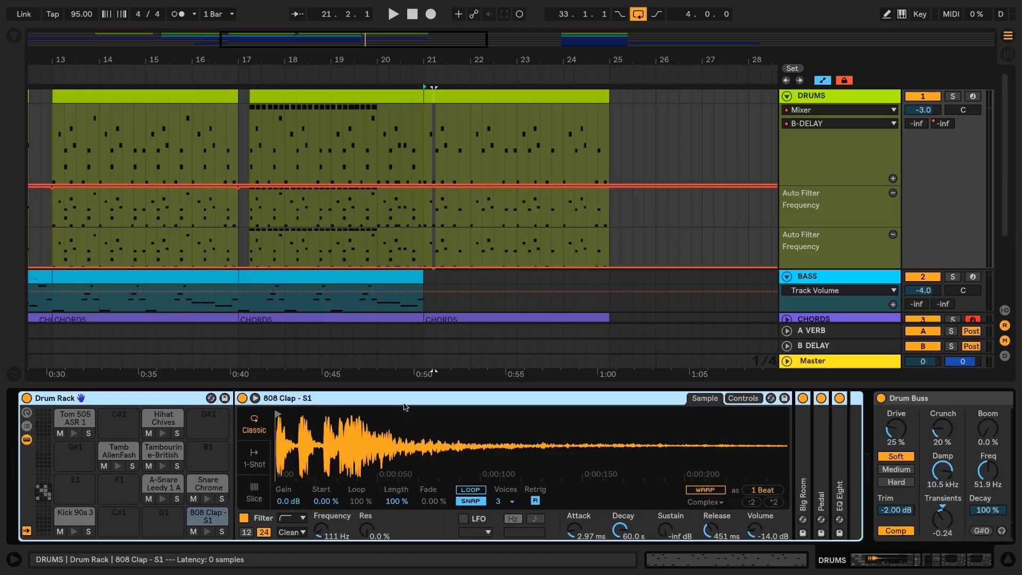
Step: Show the DRUMS Pedal's Device On automation and switch the Pedal on from bar 21
left_click(26, 440)
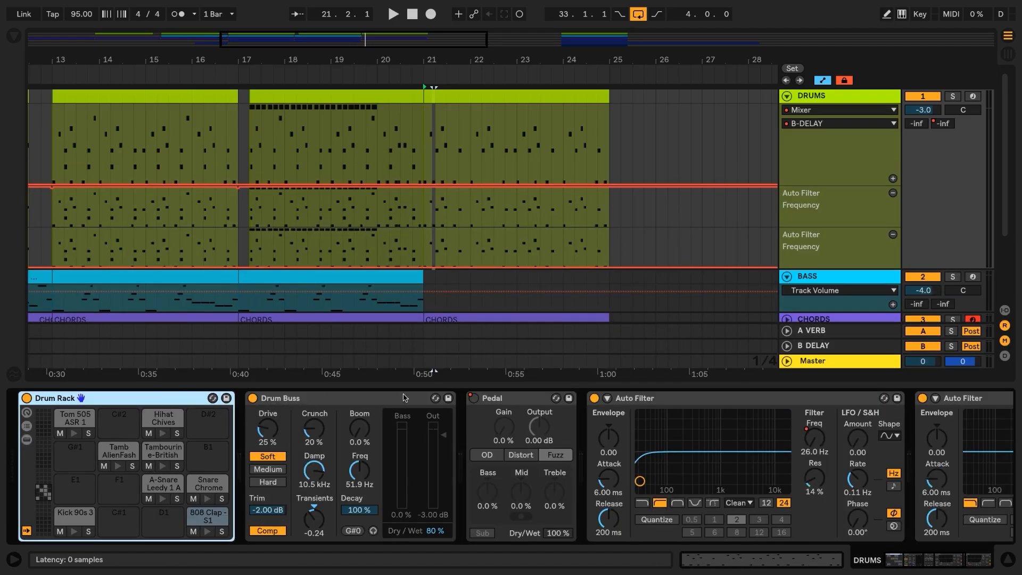
right_click(474, 400)
left_click(509, 416)
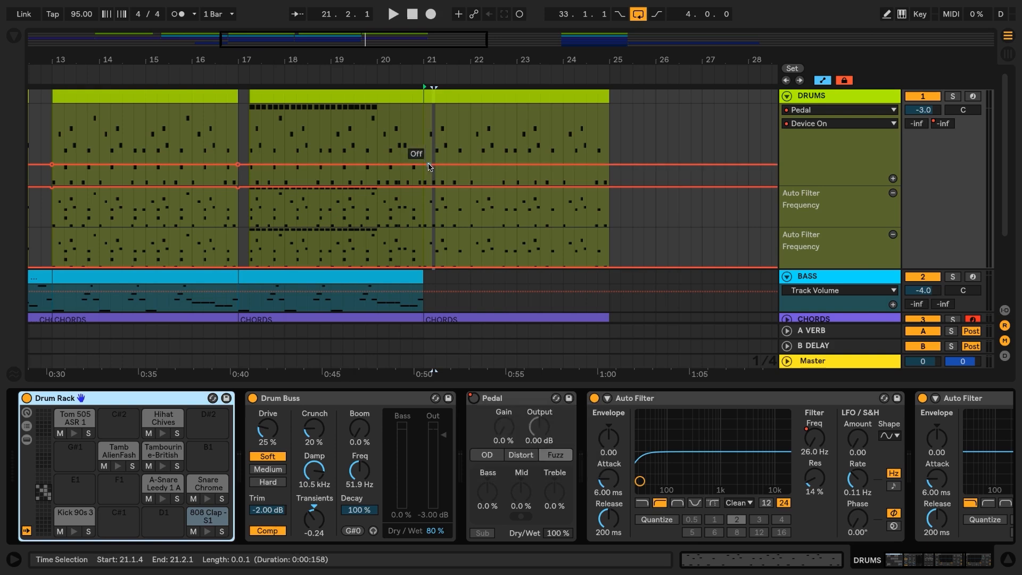
left_click_drag(426, 165, 426, 126)
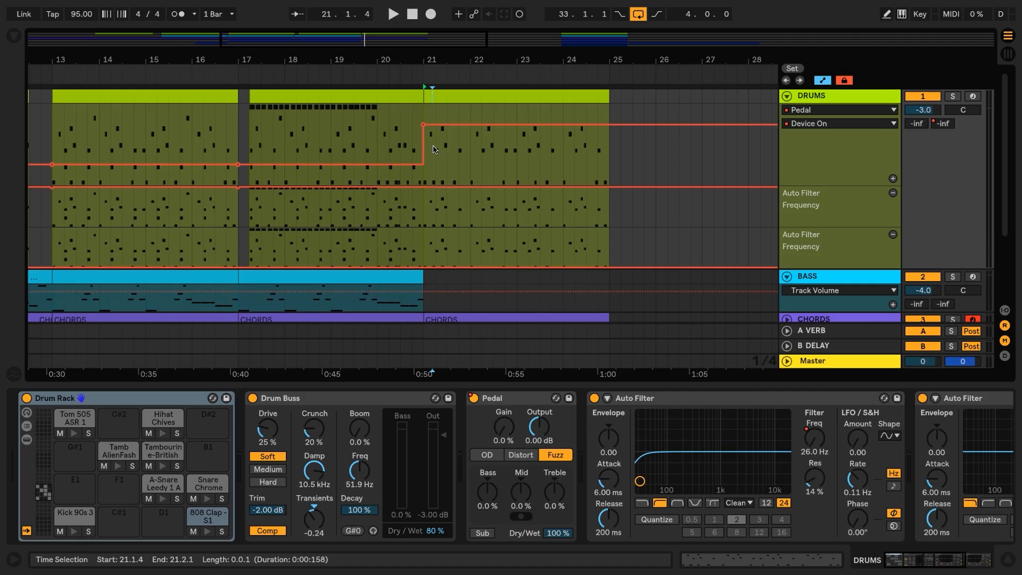
Step: Rename the two Auto Filters on the DRUMS track HPF and LPF, in device order
left_click(650, 399)
key("ctrl+r")
type("HP")
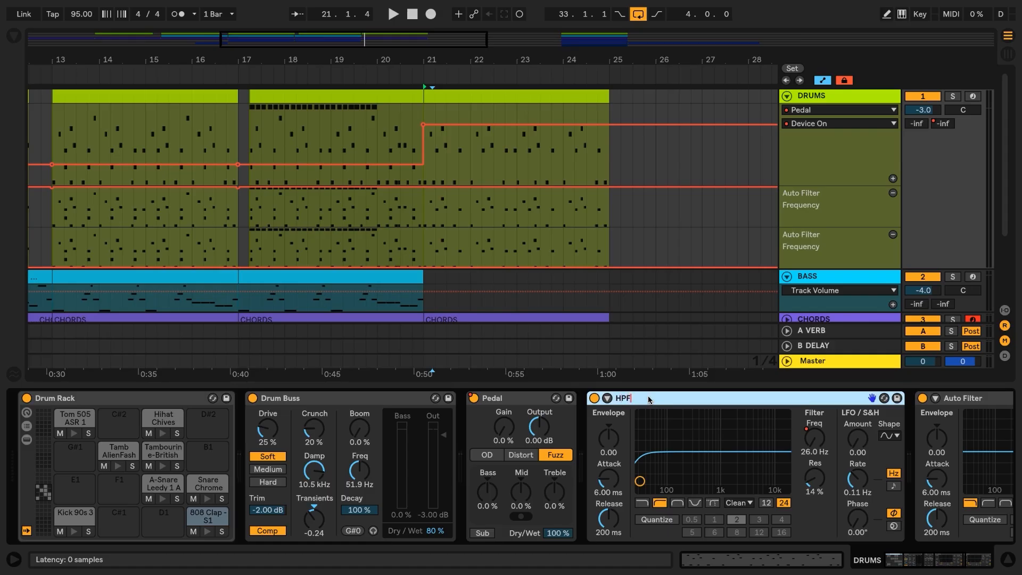
type("F")
left_click(968, 399)
key("ctrl+r")
type("LPF")
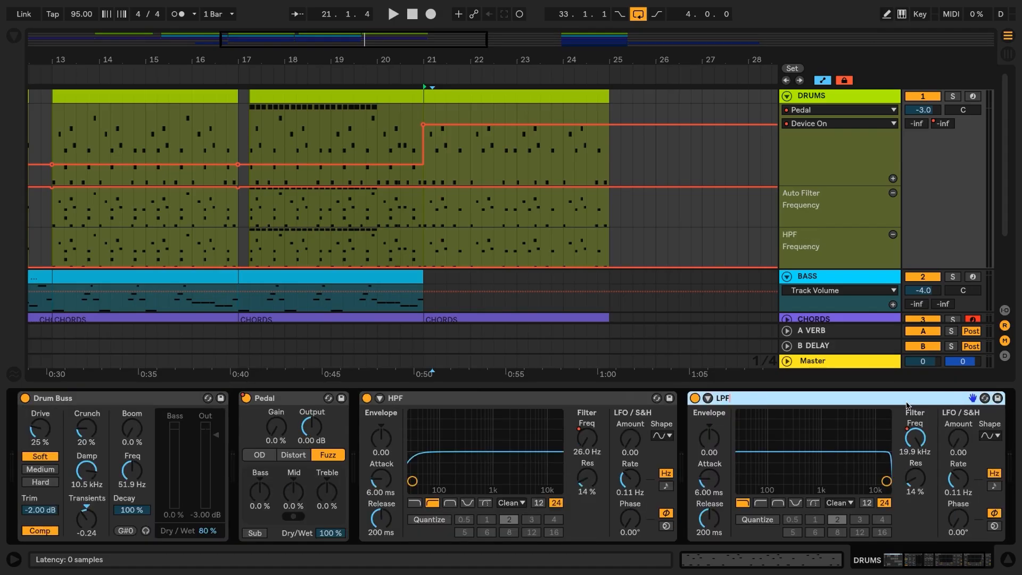
key("Return")
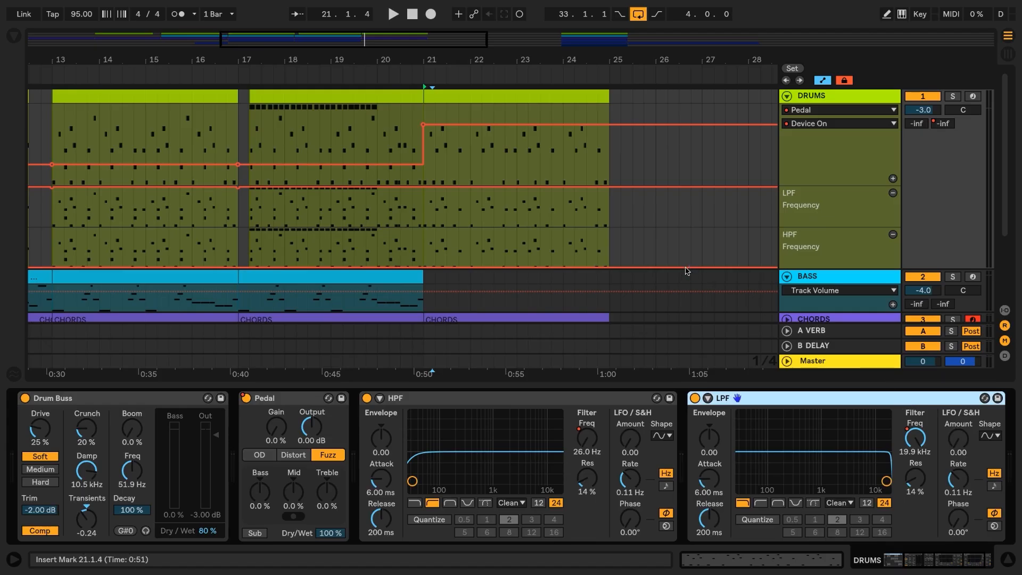
Step: Automate the DRUMS HPF frequency up to 115 Hz at bar 21, hold it past bar 24, and raise it to about 260 Hz at bar 25
left_click_drag(411, 60, 410, 76)
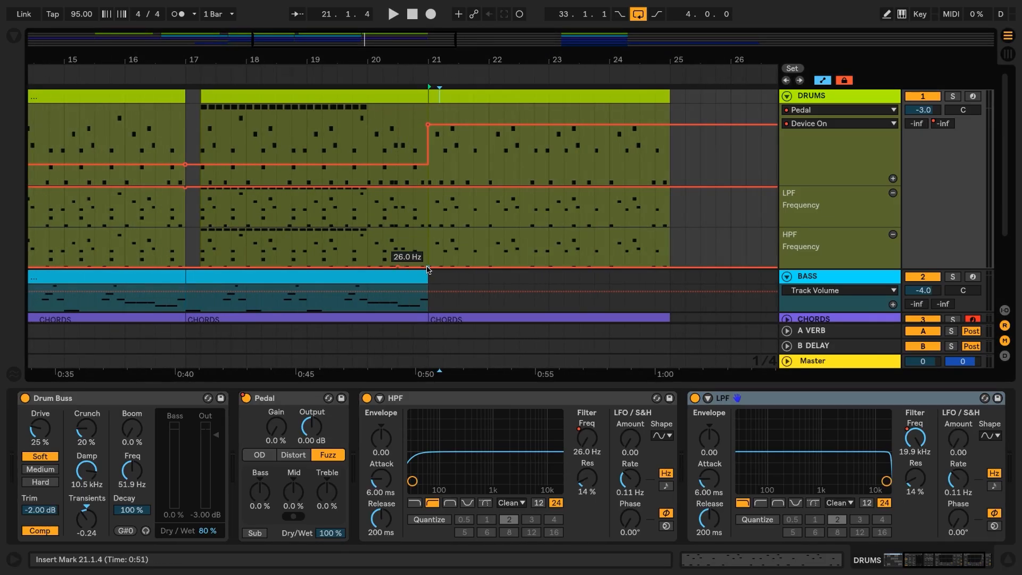
left_click_drag(427, 267, 428, 259)
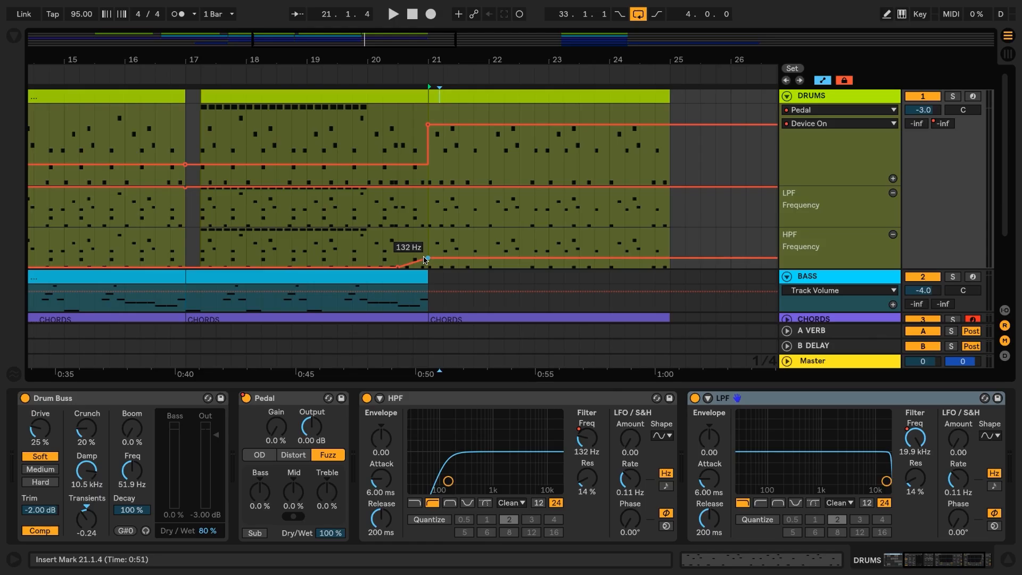
left_click_drag(426, 258, 429, 261)
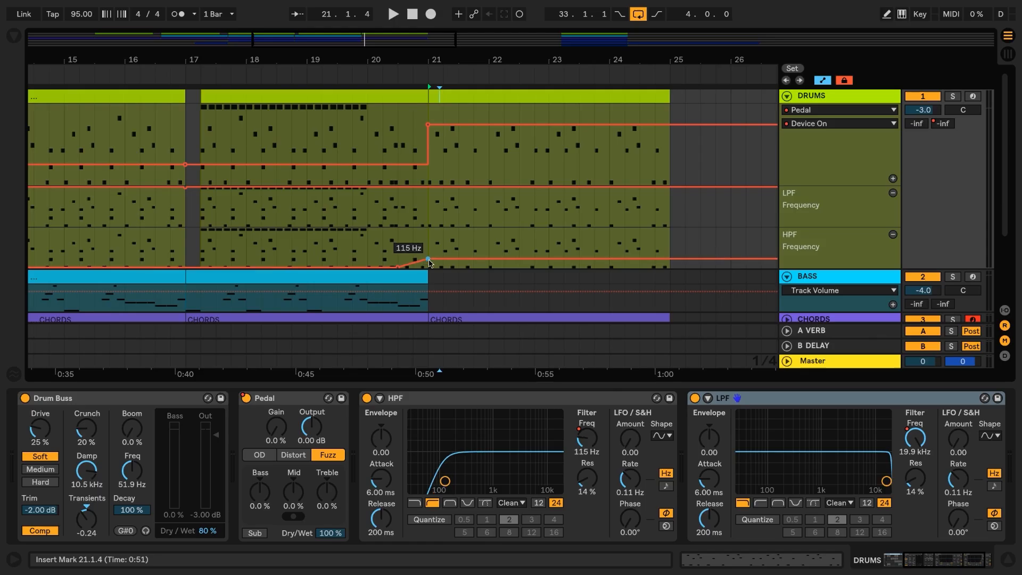
left_click(627, 260)
left_click_drag(672, 260, 673, 256)
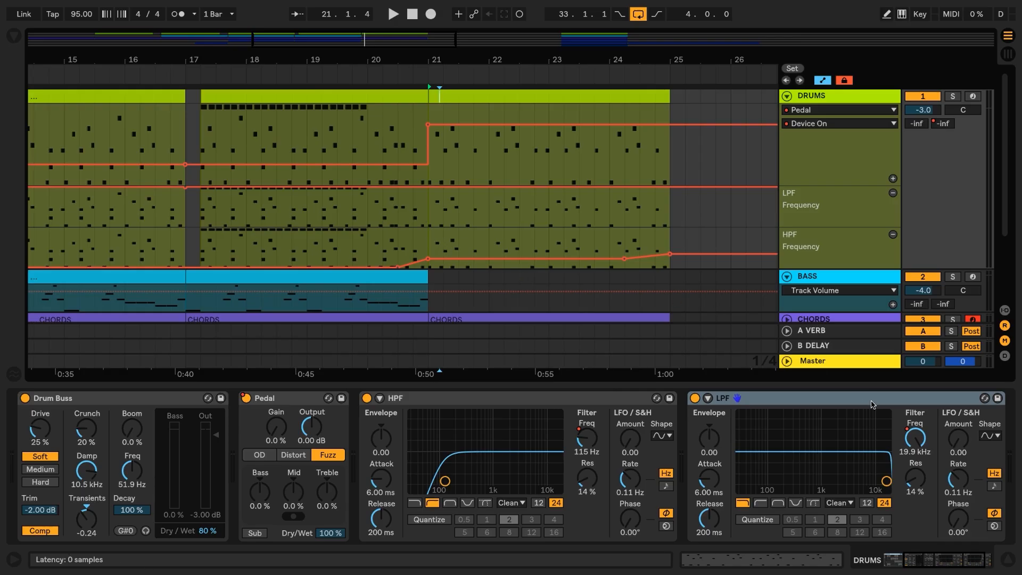
Step: Automate the DRUMS LPF frequency to drop to about 780 Hz at bar 21 and rise to about 7.71 kHz at bar 25
left_click(917, 443)
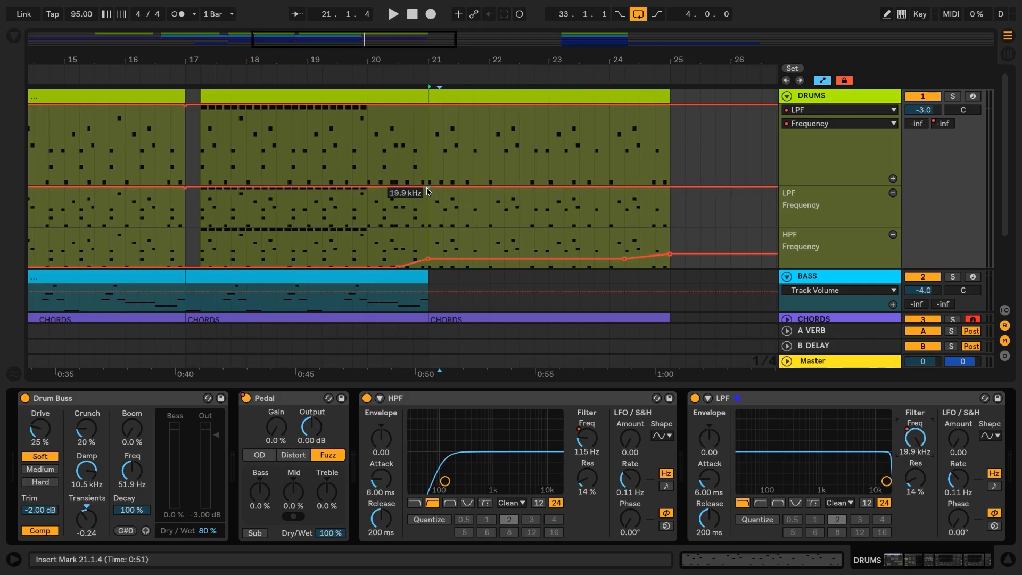
left_click_drag(428, 190, 428, 210)
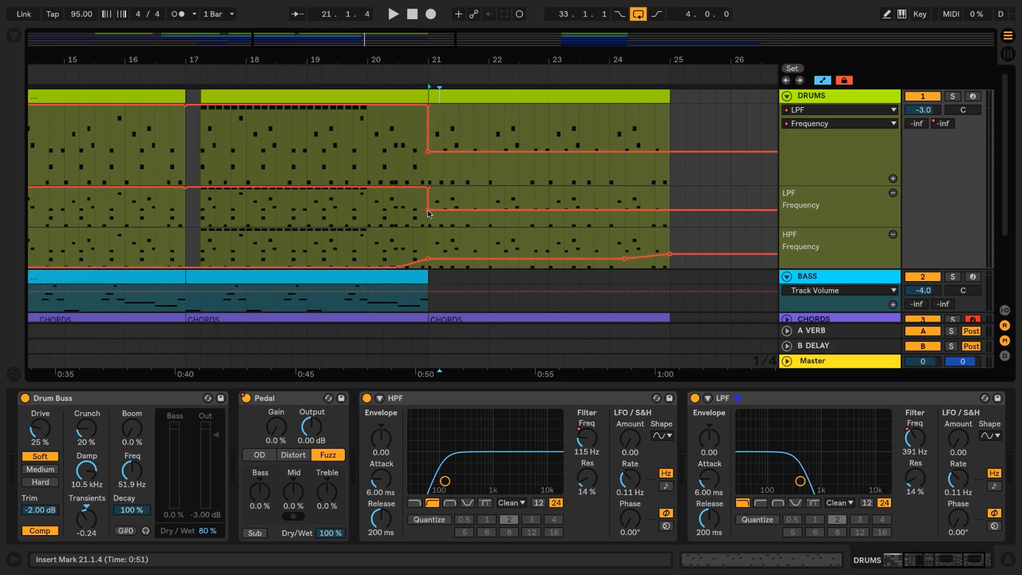
left_click_drag(429, 214, 428, 207)
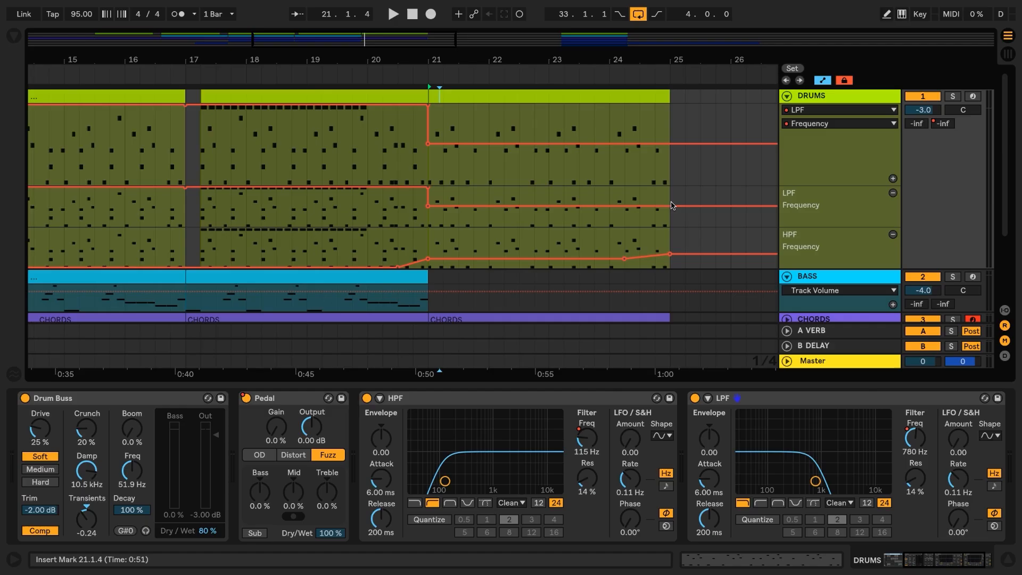
left_click_drag(670, 206, 669, 192)
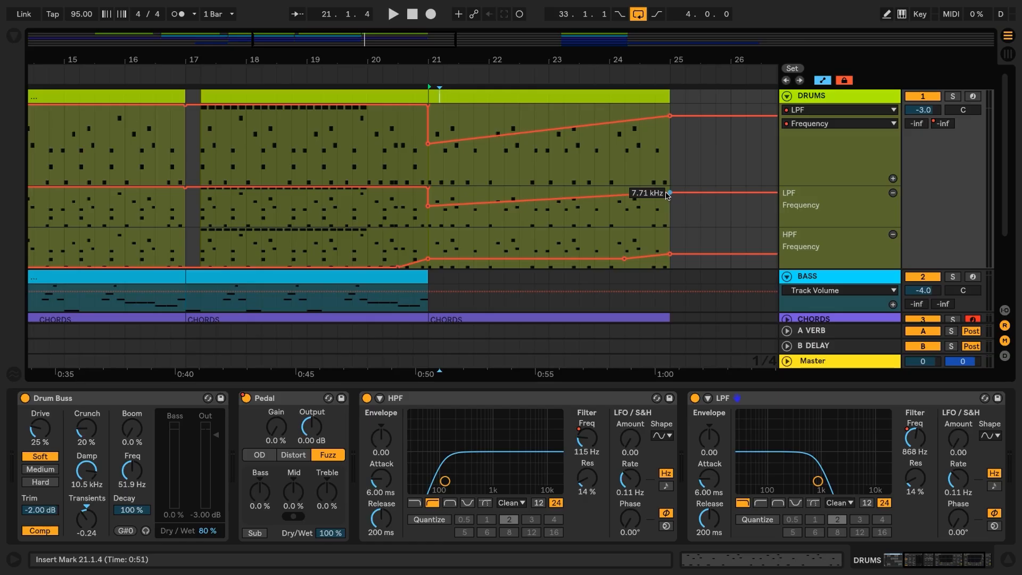
Step: Copy bar 20 of the DRUMS track to bar 24 and delete the copy's 808 Clap - S1 notes
left_click_drag(416, 166, 371, 162)
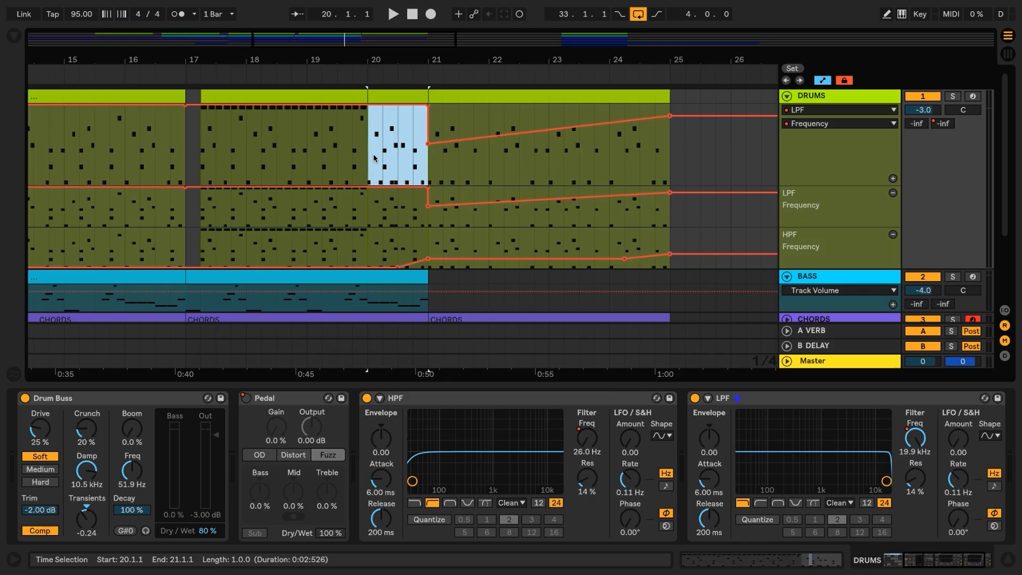
left_click_drag(390, 97, 631, 112)
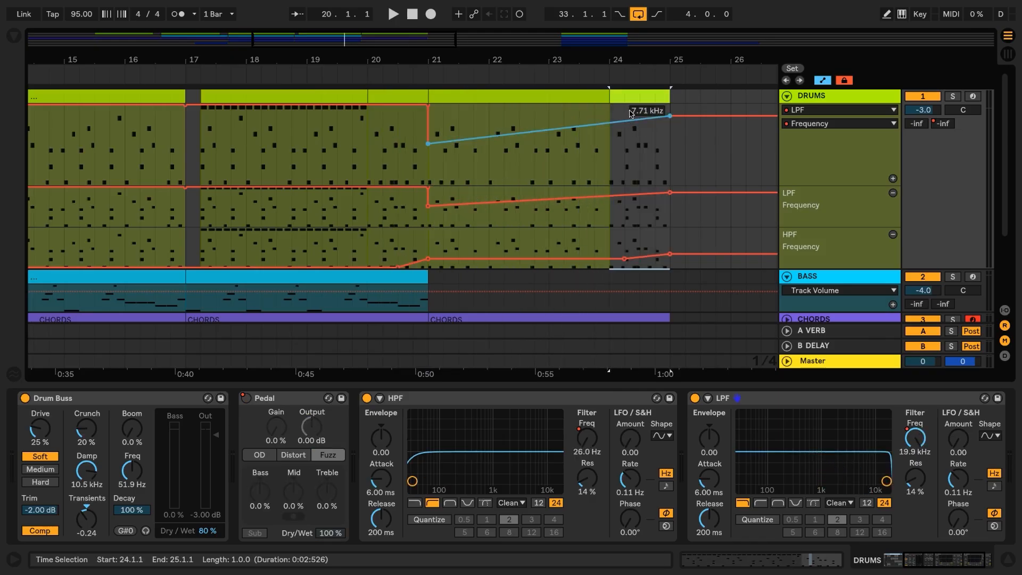
double_click(631, 95)
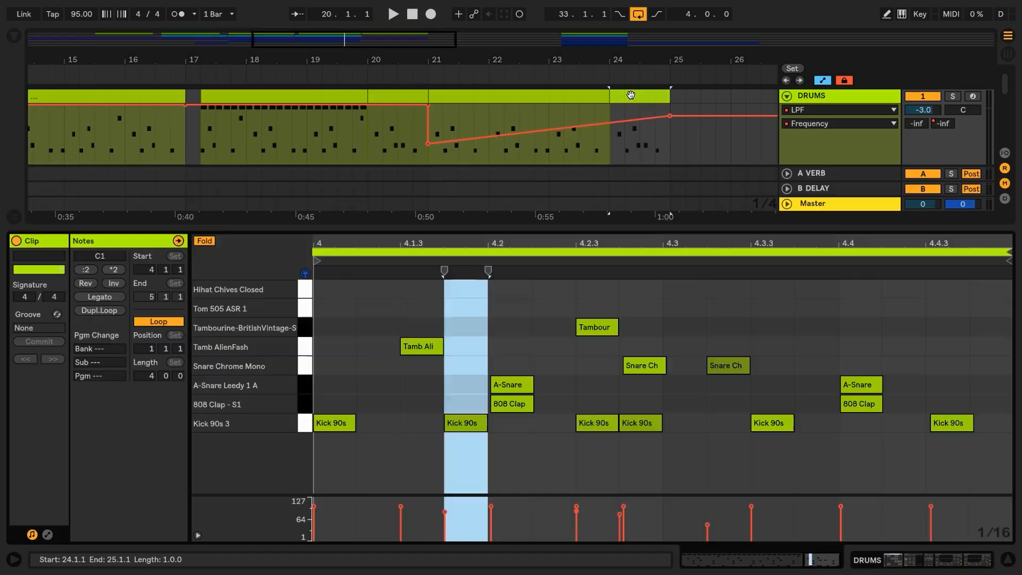
left_click(301, 404)
key("Delete")
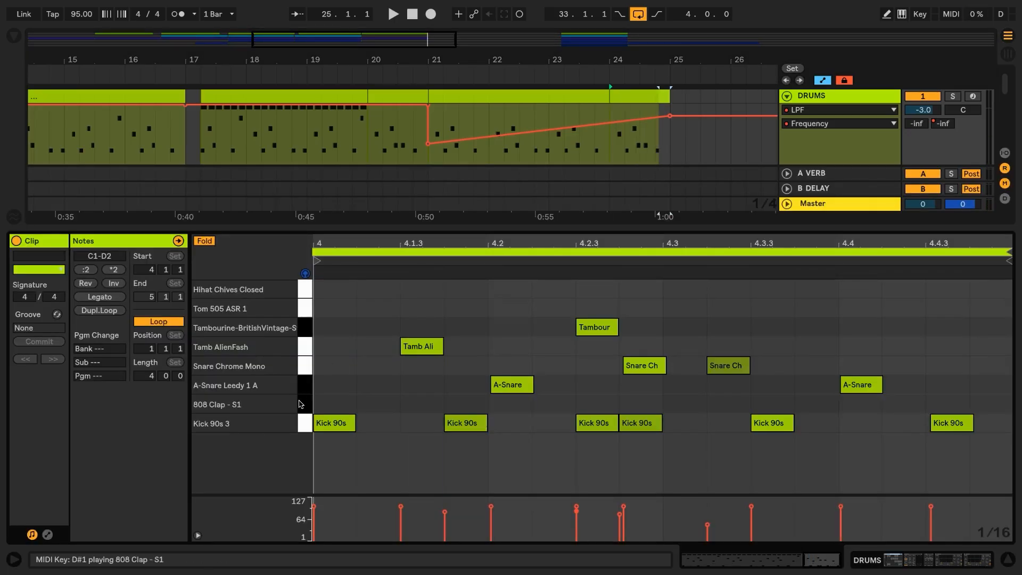
key("shift+Tab")
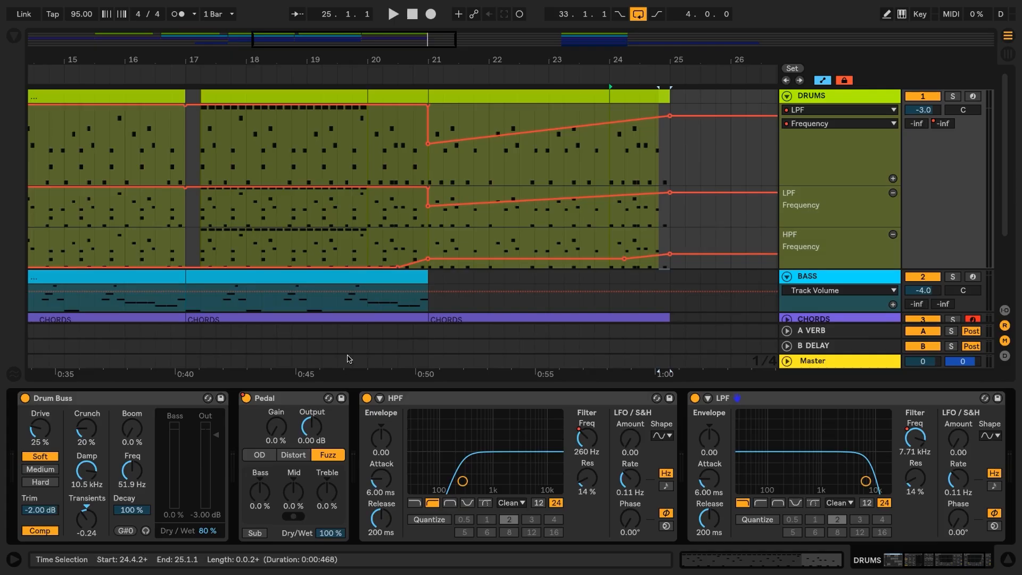
Step: Hide the automation and copy the SFX - REVERSE clip at bar 11 to bar 23
key("a")
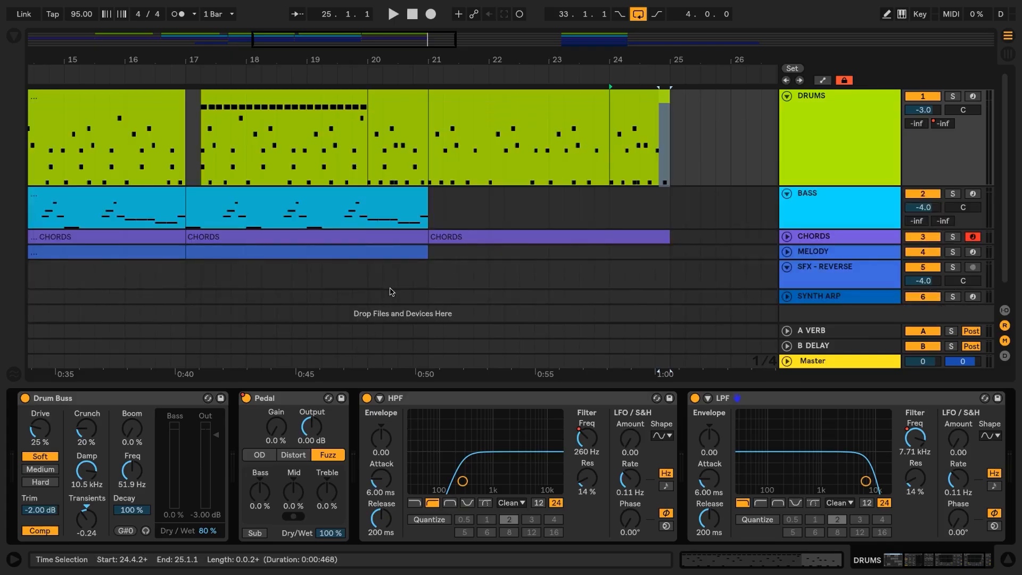
left_click_drag(443, 63, 442, 37)
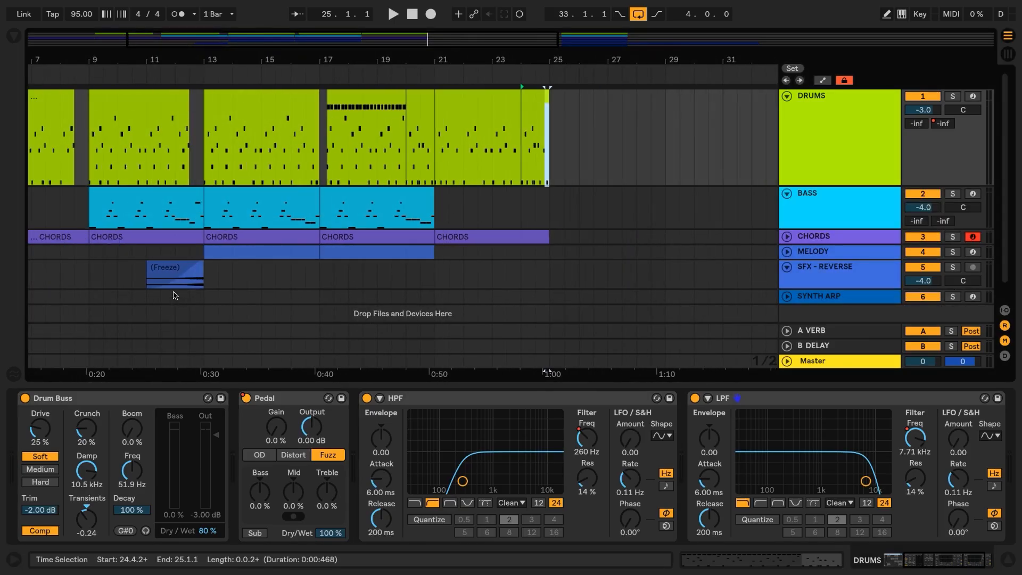
left_click_drag(185, 271, 528, 271)
Step: Play the arrangement from bar 20 to listen through the section starting at bar 21
left_click(437, 282)
left_click(411, 281)
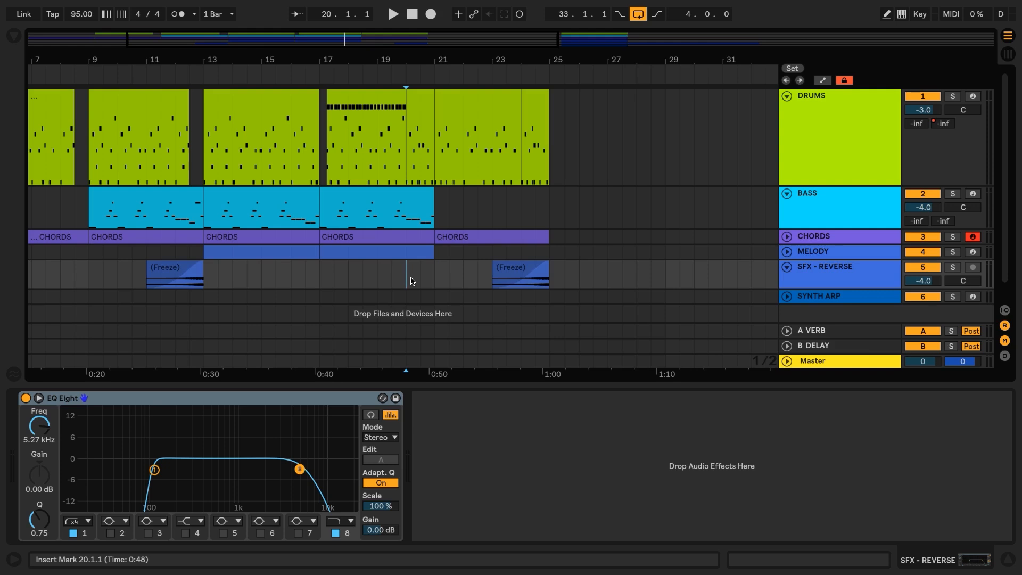
key("space")
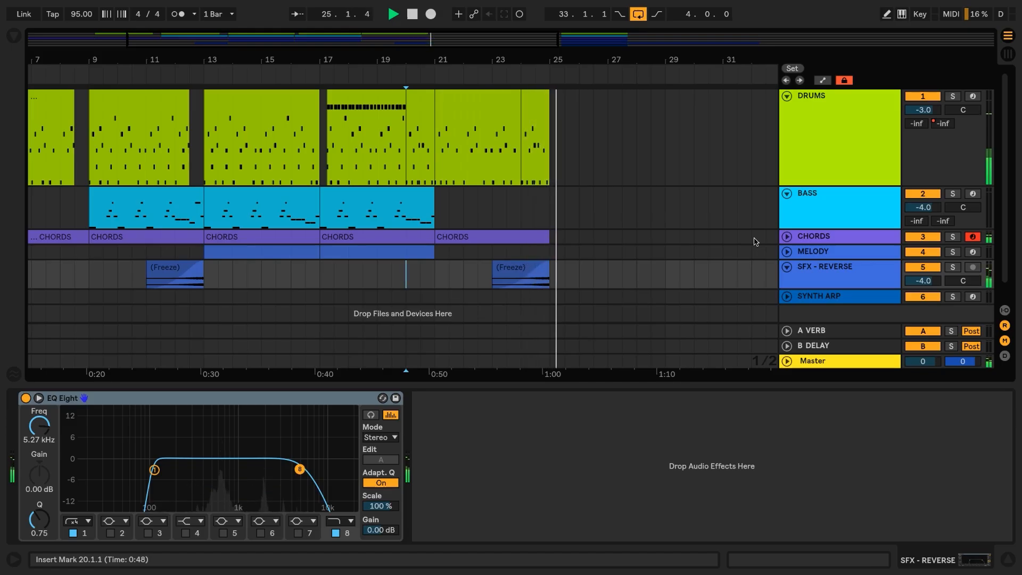
key("space")
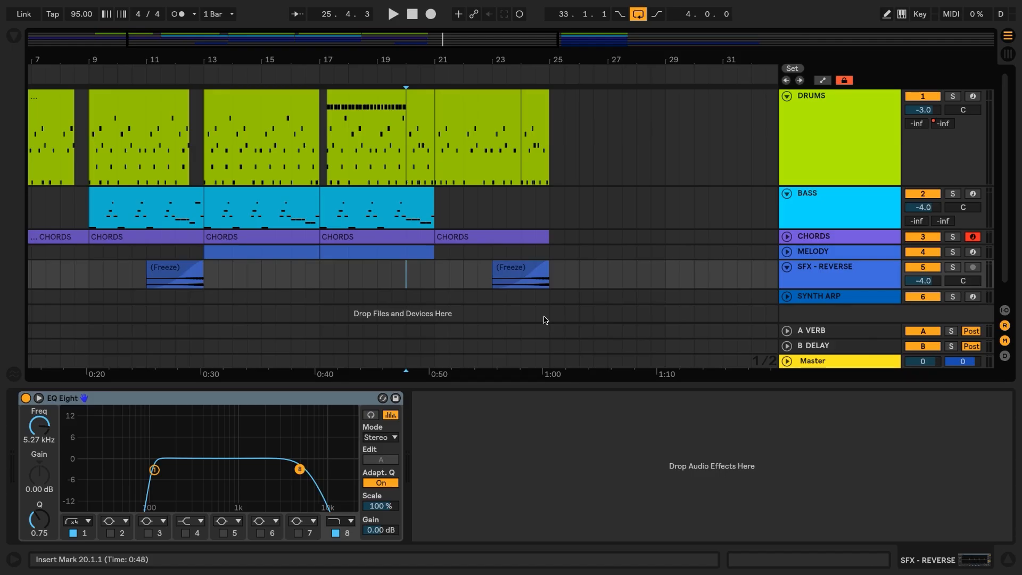
Step: Unfold the SYNTH ARP track and copy its clip from bar 33 to bar 21
key("minus")
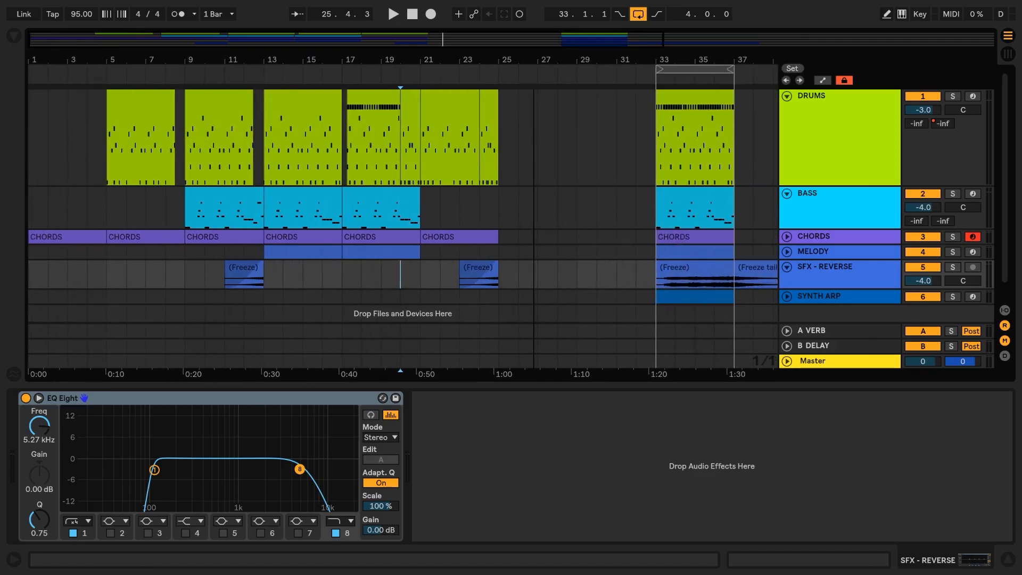
left_click(787, 297)
left_click_drag(721, 275, 490, 279)
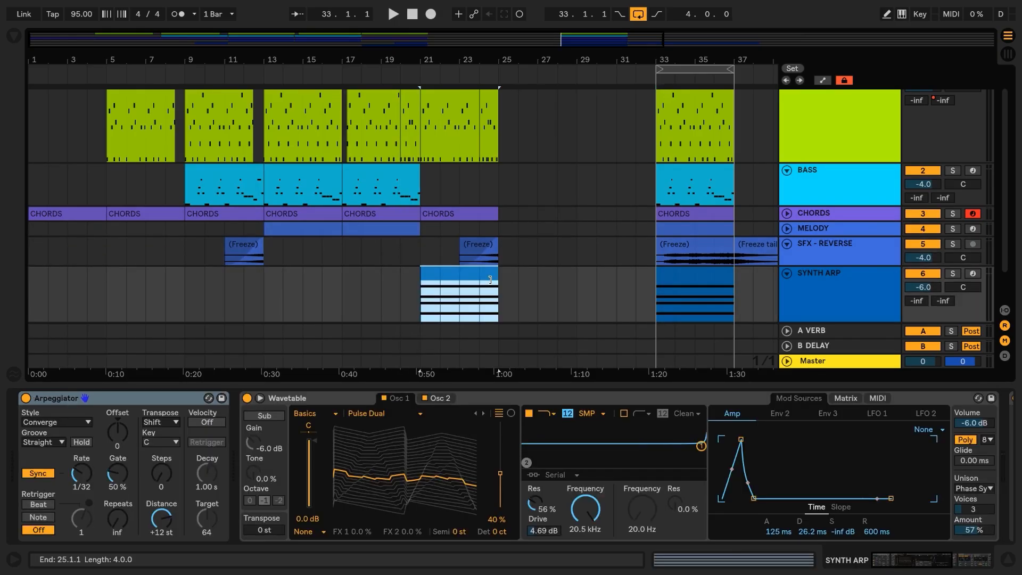
Step: Automate the SYNTH ARP Wavetable's Filter 1 Freq to rise from about 62 Hz at bar 21 to 20.5 kHz at bar 25
key("a")
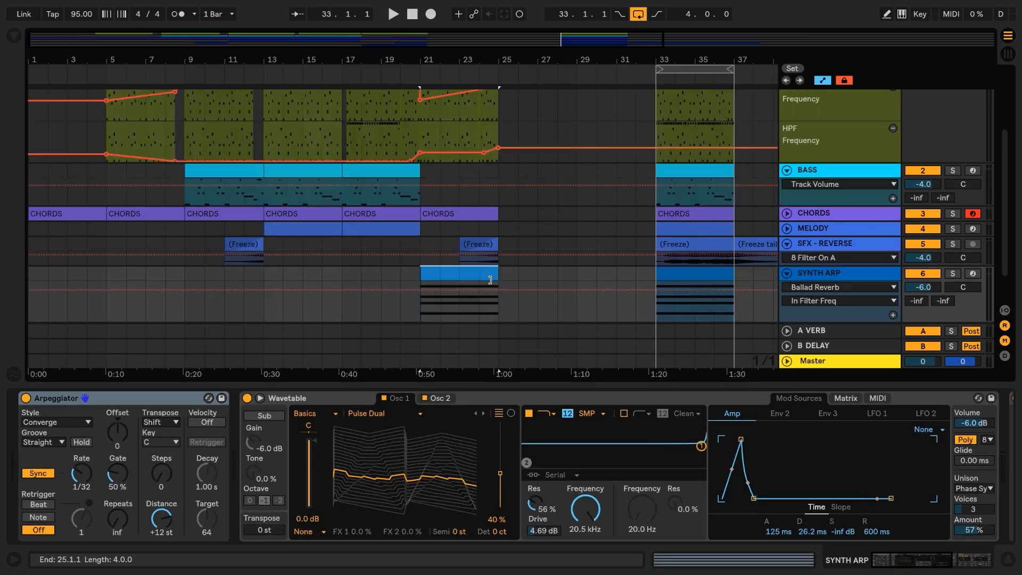
left_click(585, 510)
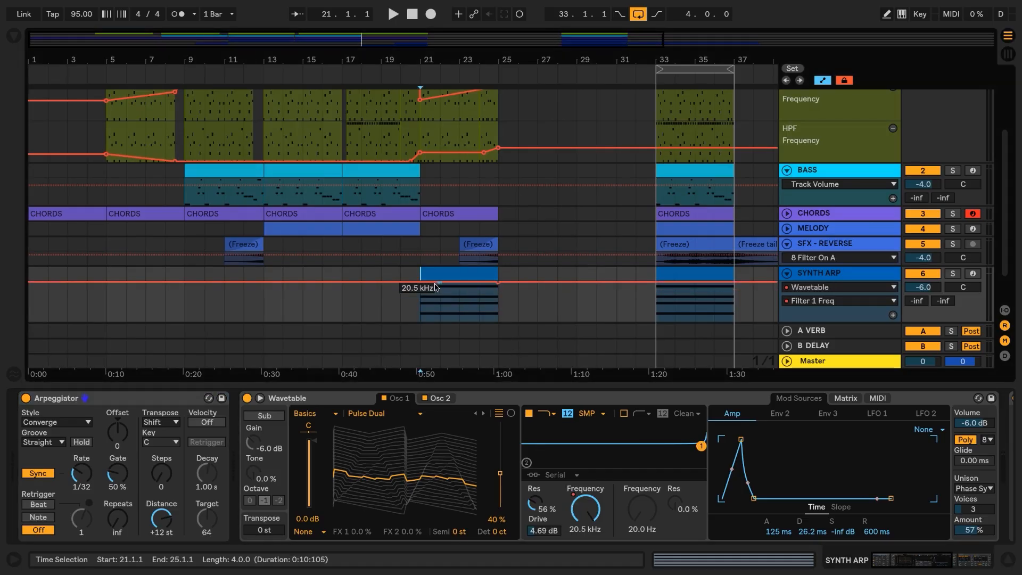
left_click_drag(420, 282, 421, 314)
Step: Solo the SYNTH ARP track and listen to its filter sweep from bar 21 to bar 25
left_click(953, 274)
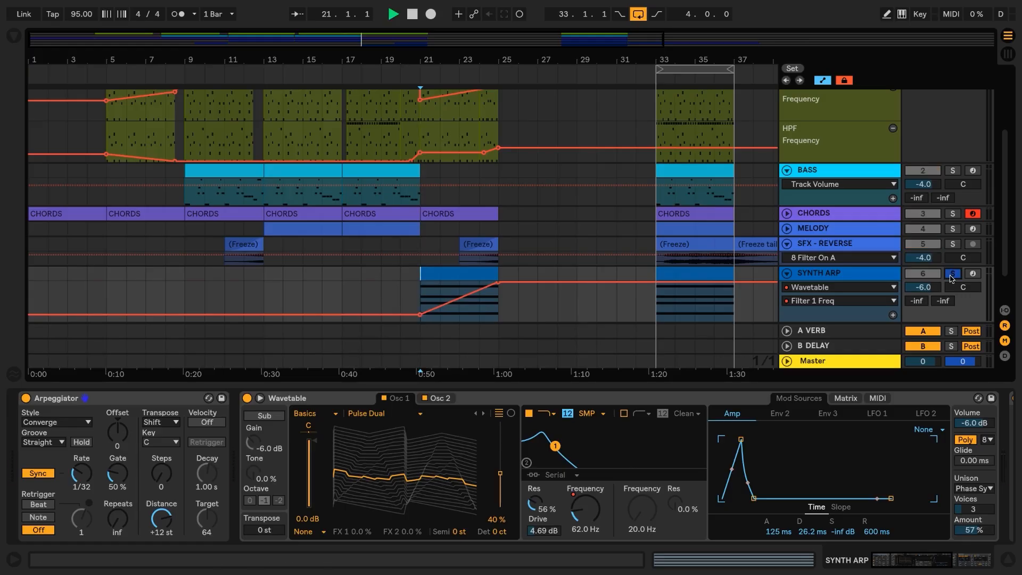
key("space")
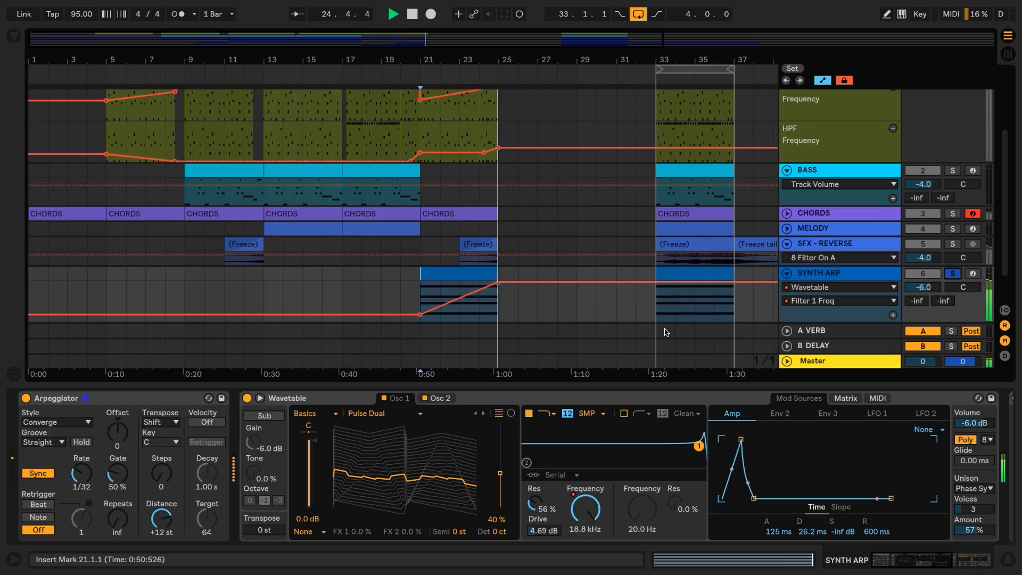
key("space")
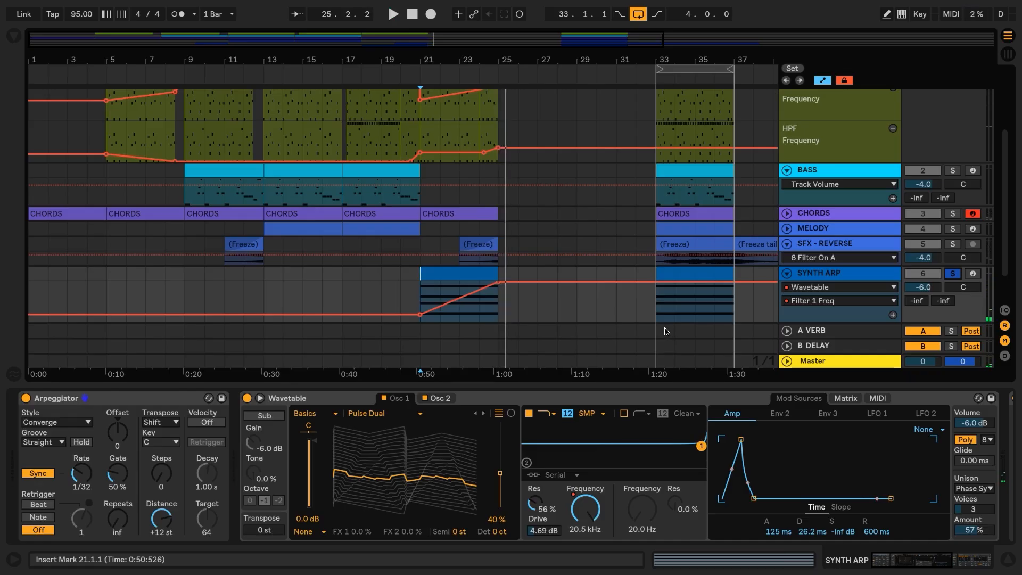
Step: Automate the SYNTH ARP track's A-VERB send to rise from -inf dB at bar 21 to 0 dB at bar 25
double_click(528, 399)
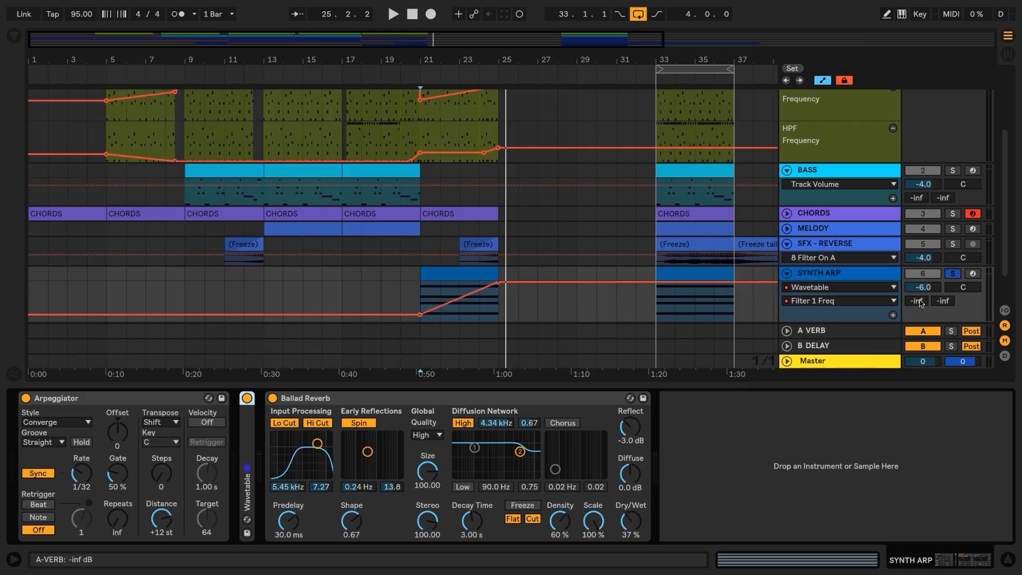
left_click(919, 301)
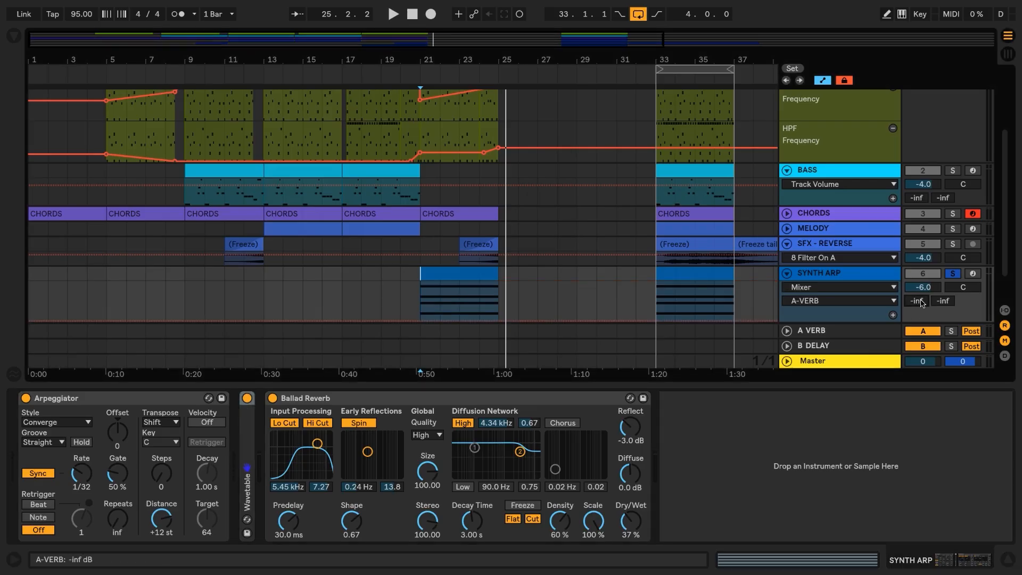
left_click(419, 321)
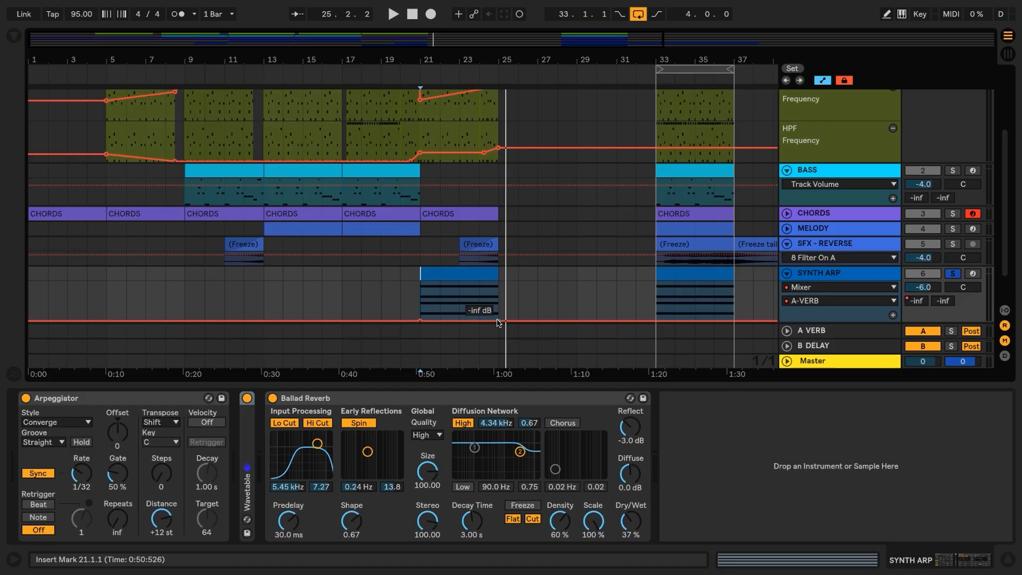
left_click_drag(498, 321, 498, 282)
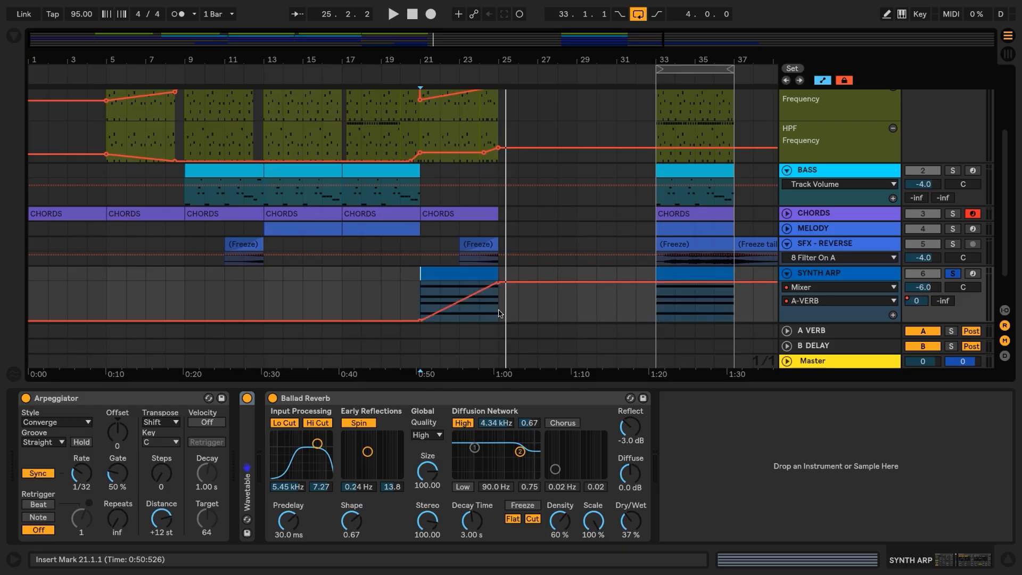
Step: Play the soloed SYNTH ARP track from bar 23 to past bar 25 to check its reverb send rise
left_click(473, 316)
key("space")
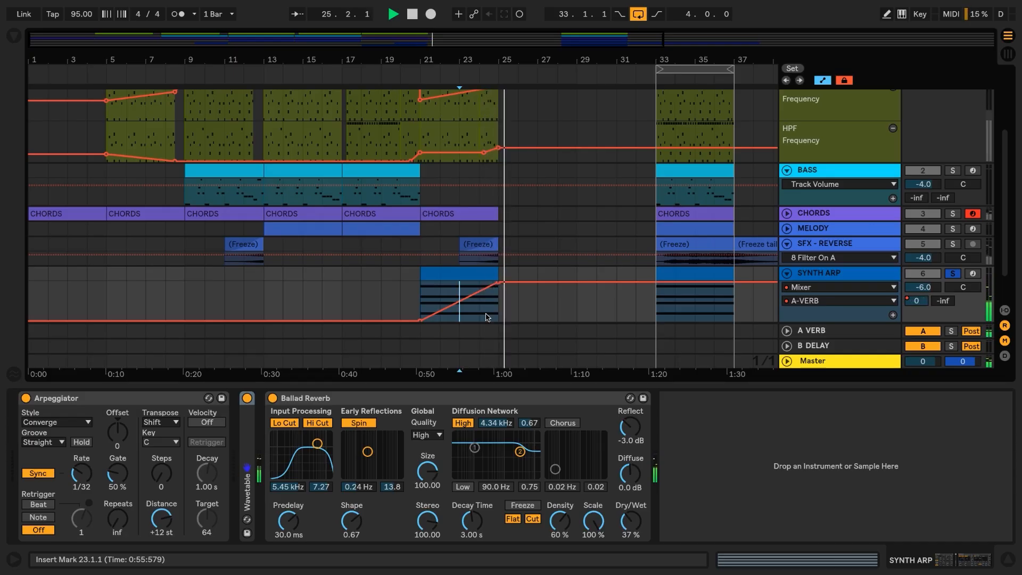
key("space")
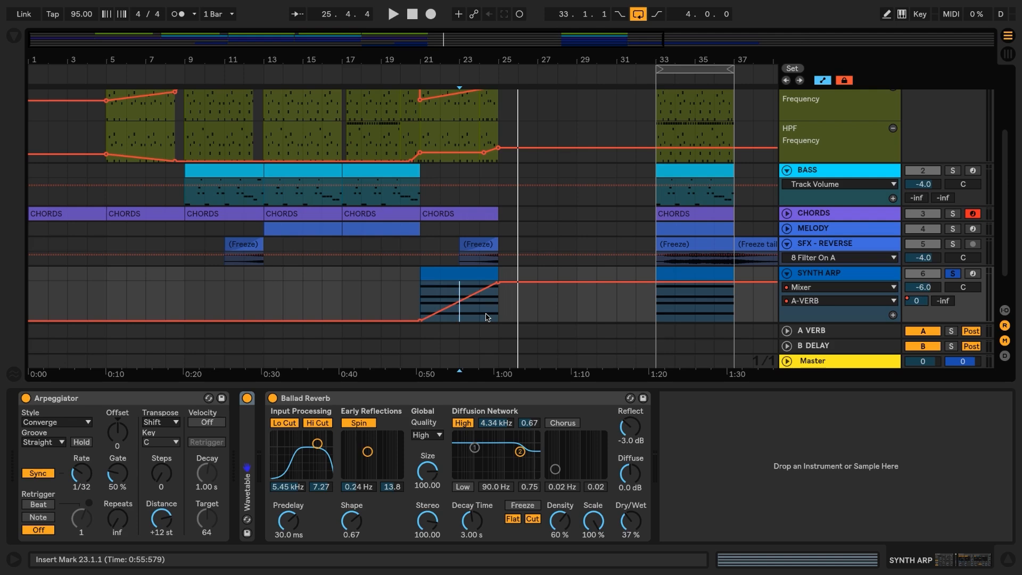
Step: Add an Erosion effect to the end of the SYNTH ARP device chain and raise its Amount to 200 during playback
left_click(13, 36)
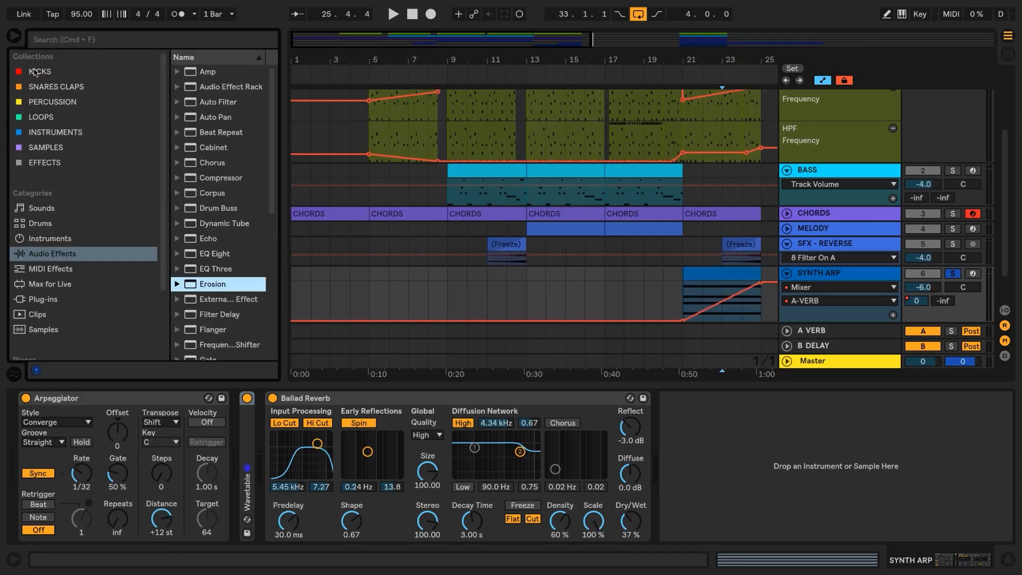
double_click(192, 285)
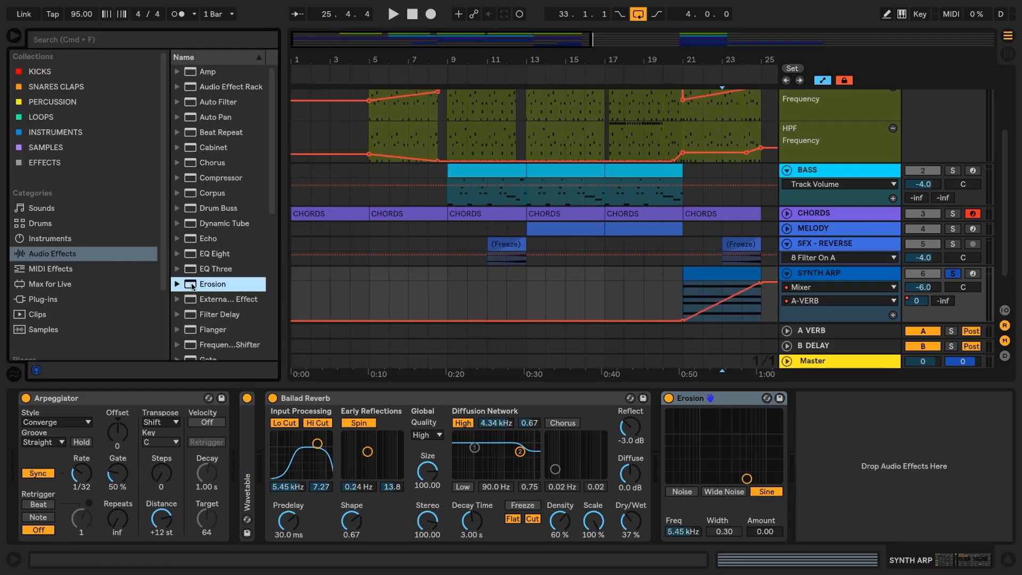
left_click(13, 39)
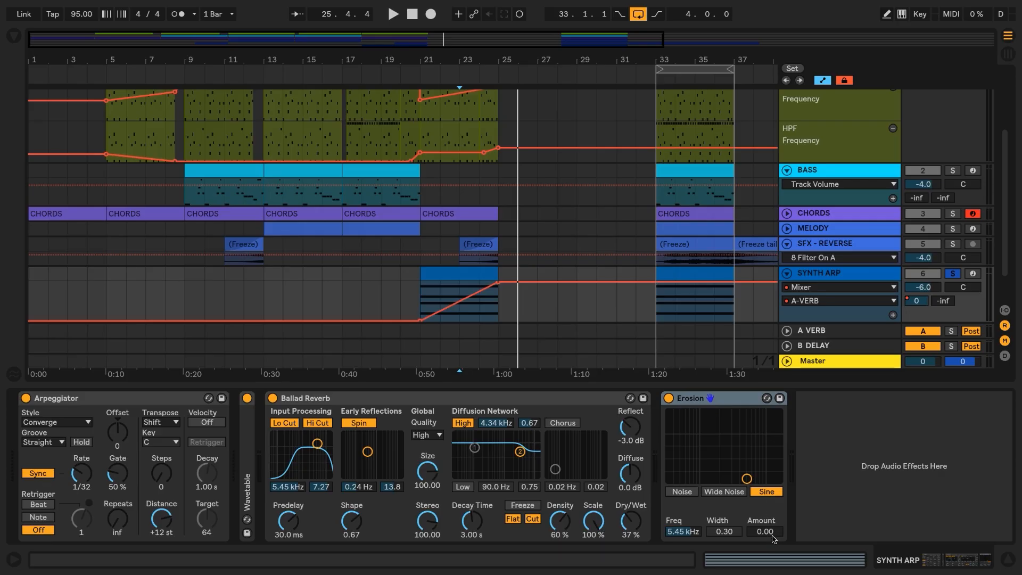
key("space")
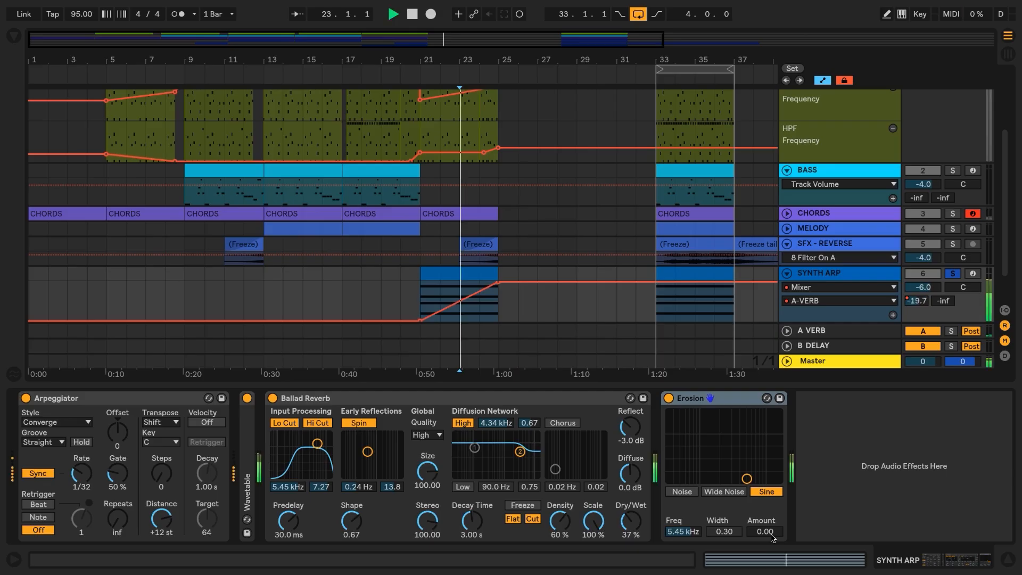
left_click_drag(771, 533, 771, 426)
key("space")
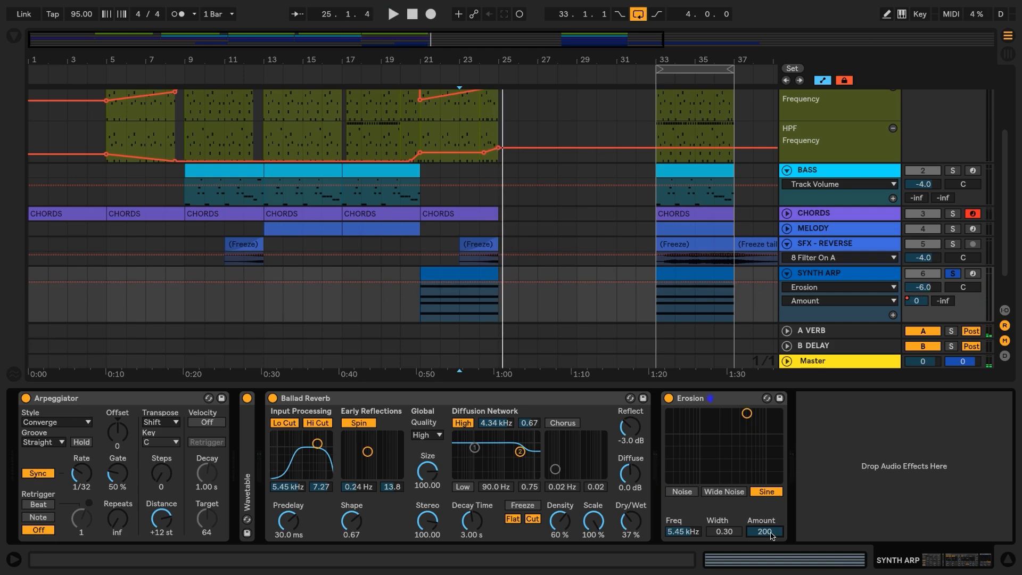
Step: Automate the SYNTH ARP Erosion Amount to fall from 200 at bar 21 to about 21 at bar 25, and play it back
right_click(770, 532)
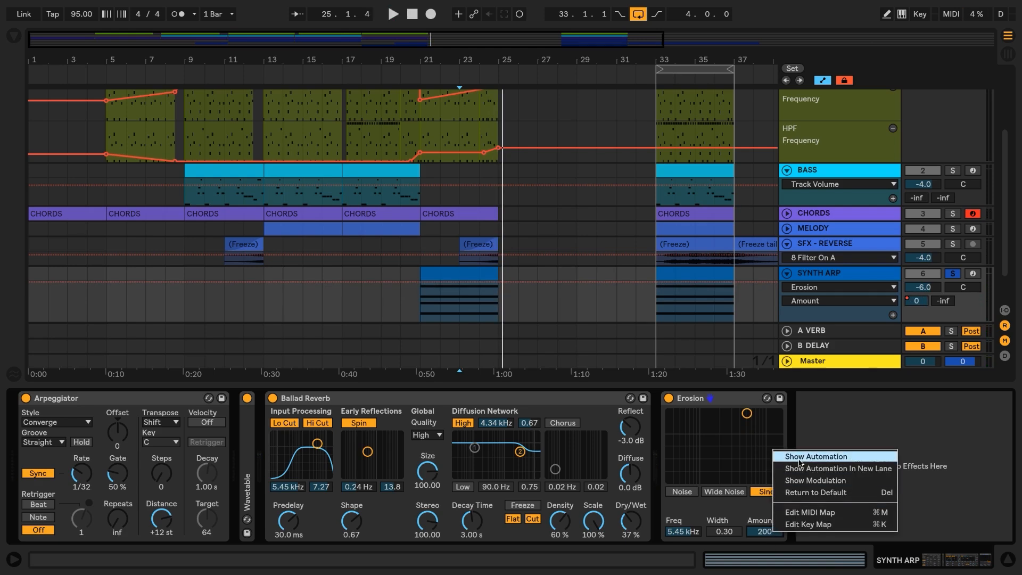
left_click(799, 393)
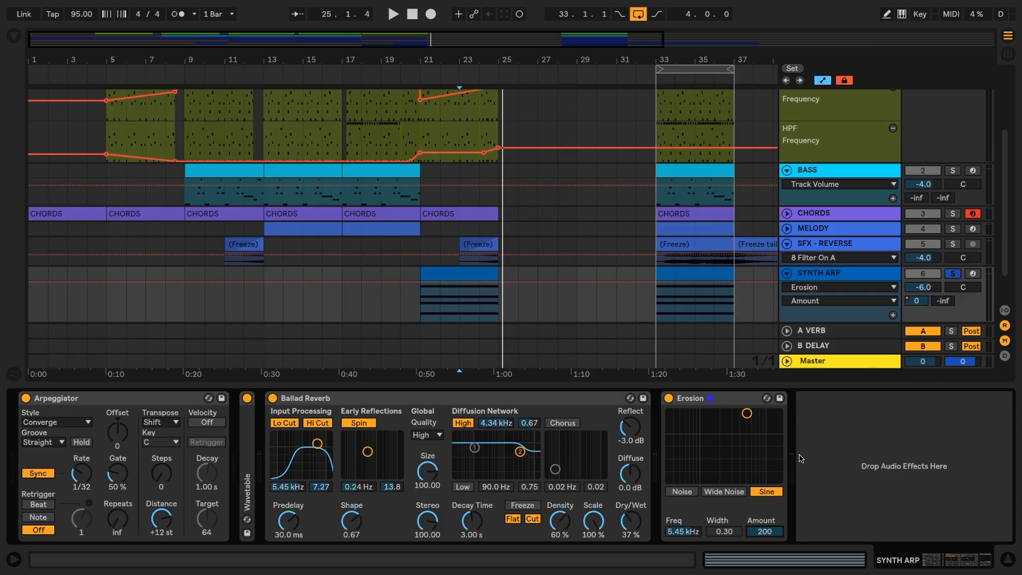
left_click(420, 282)
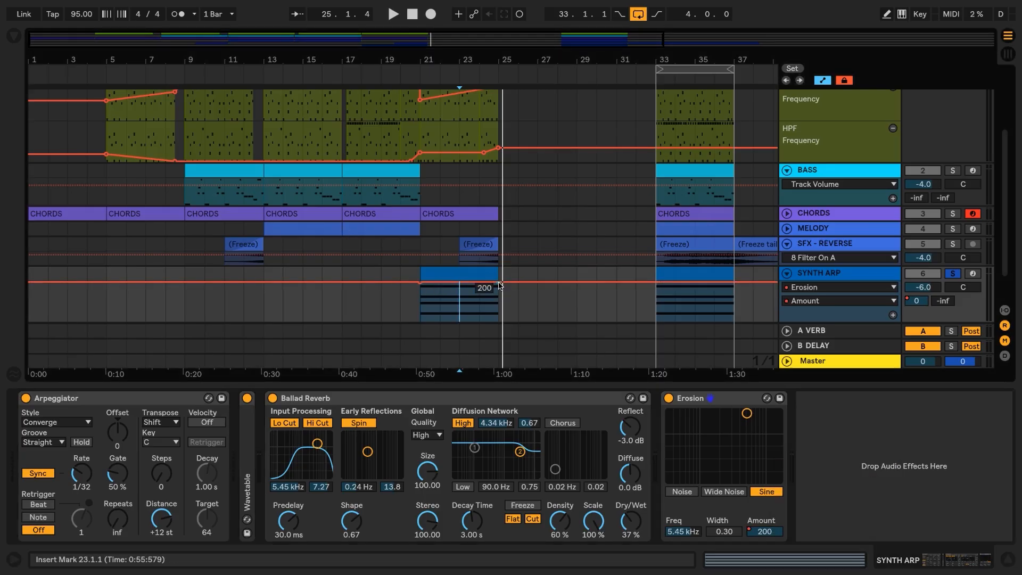
left_click_drag(500, 282, 499, 309)
left_click(415, 313)
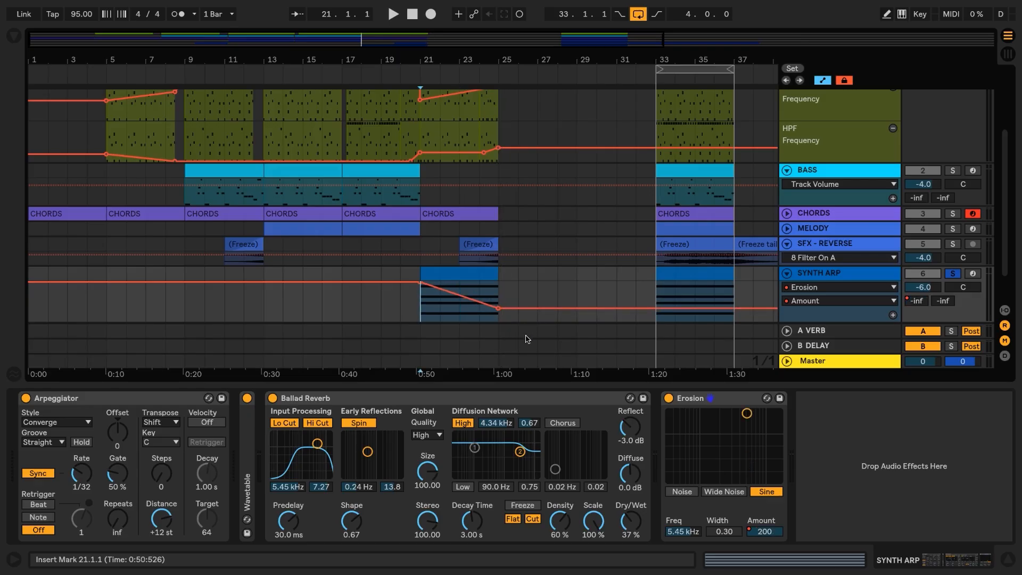
key("space")
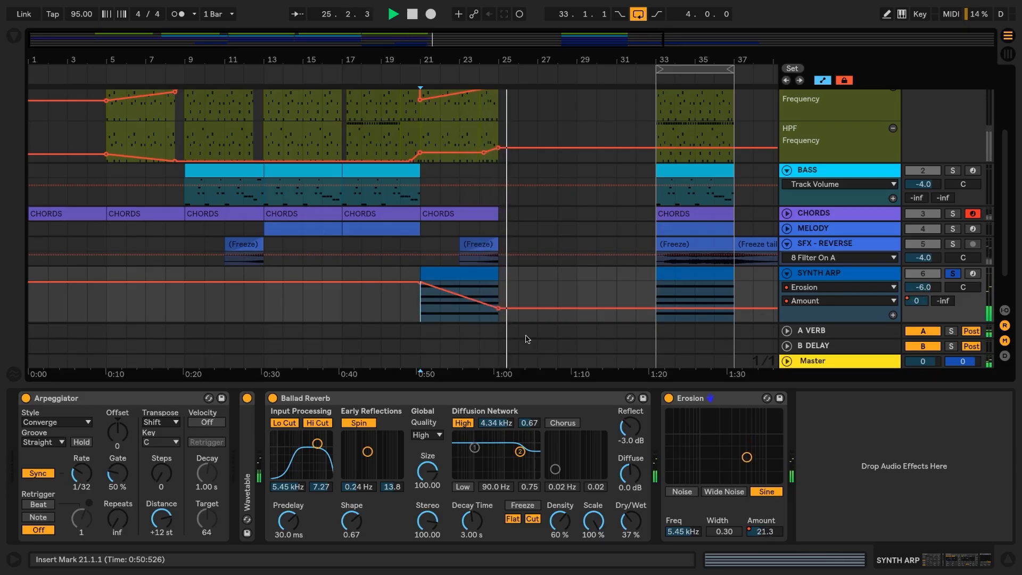
key("space")
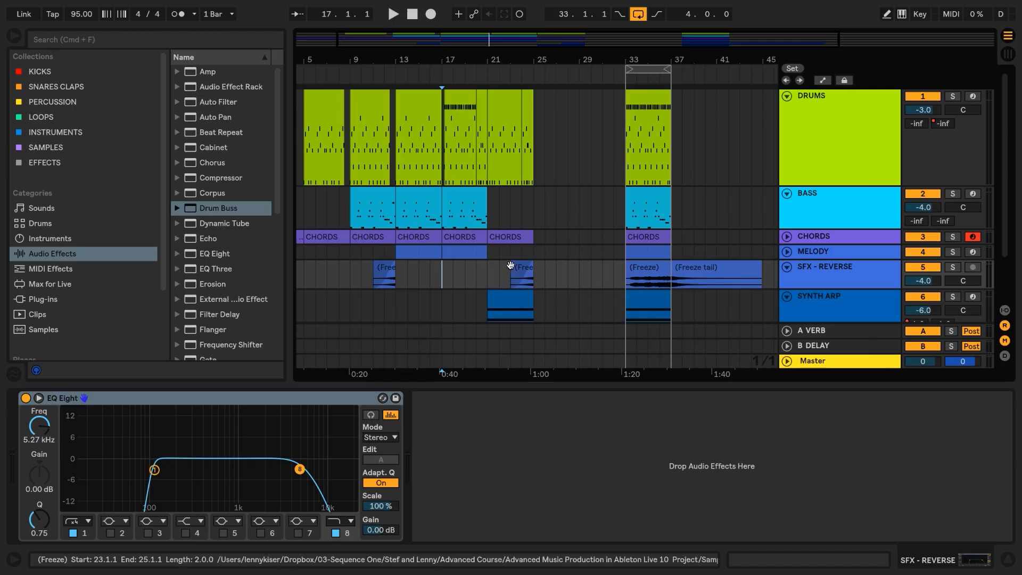
Step: Copy the DRUMS through SFX - REVERSE material from bars 13–21 to bar 25, and move the source clips from bar 33 to bar 46
left_click_drag(487, 282, 394, 56)
left_click(404, 97)
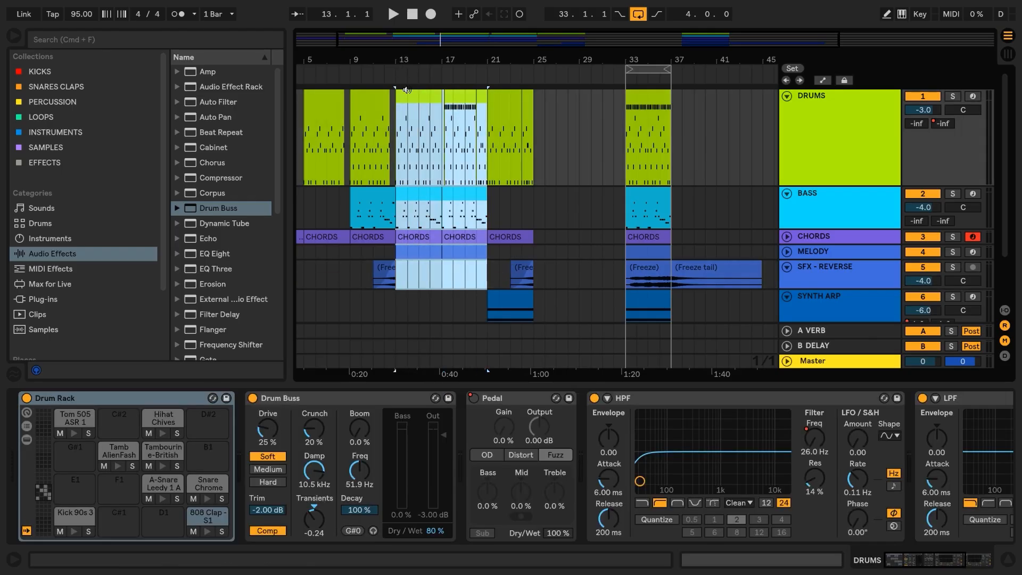
left_click_drag(405, 98, 543, 106)
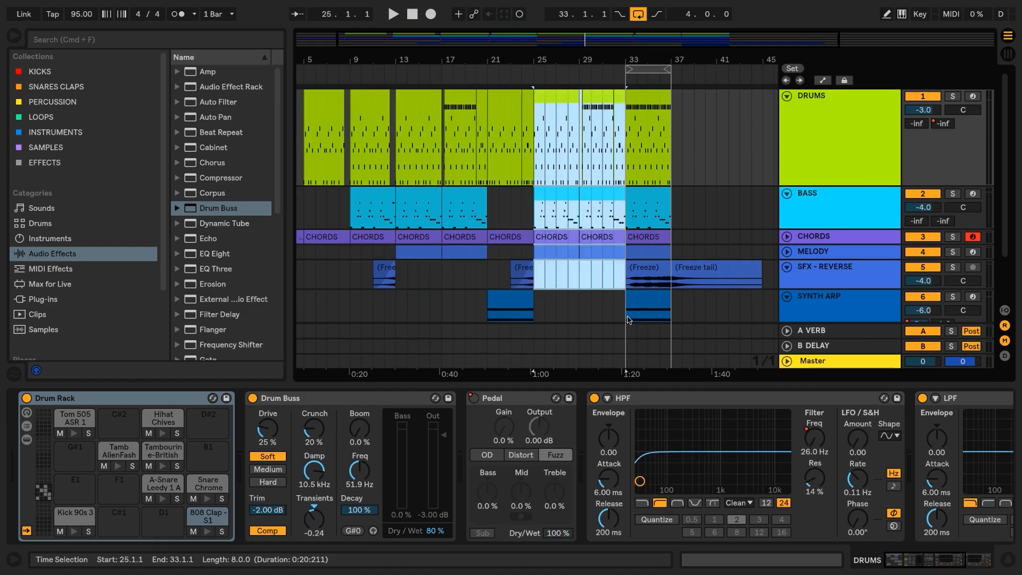
left_click_drag(628, 318, 777, 140)
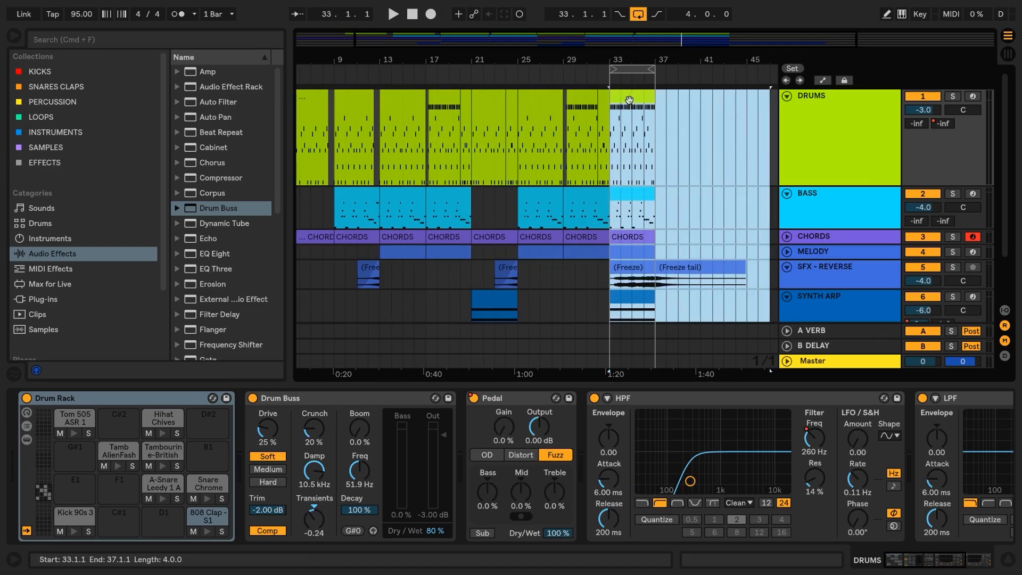
left_click_drag(631, 101, 776, 107)
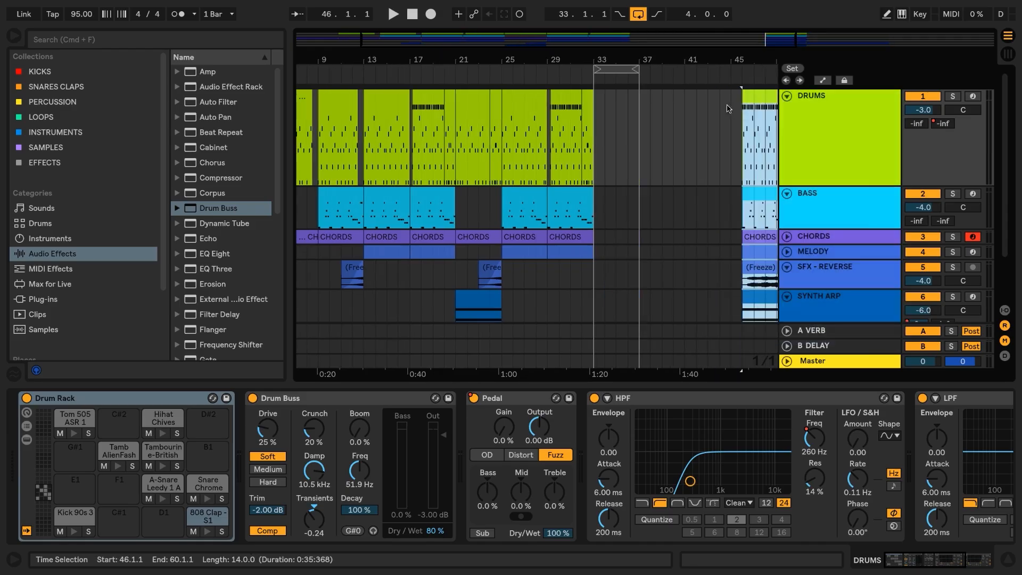
Step: Swap the DRUMS clips at bars 25–29 and 29–33 so that the hi-hat pattern comes first
left_click_drag(562, 64, 565, 82)
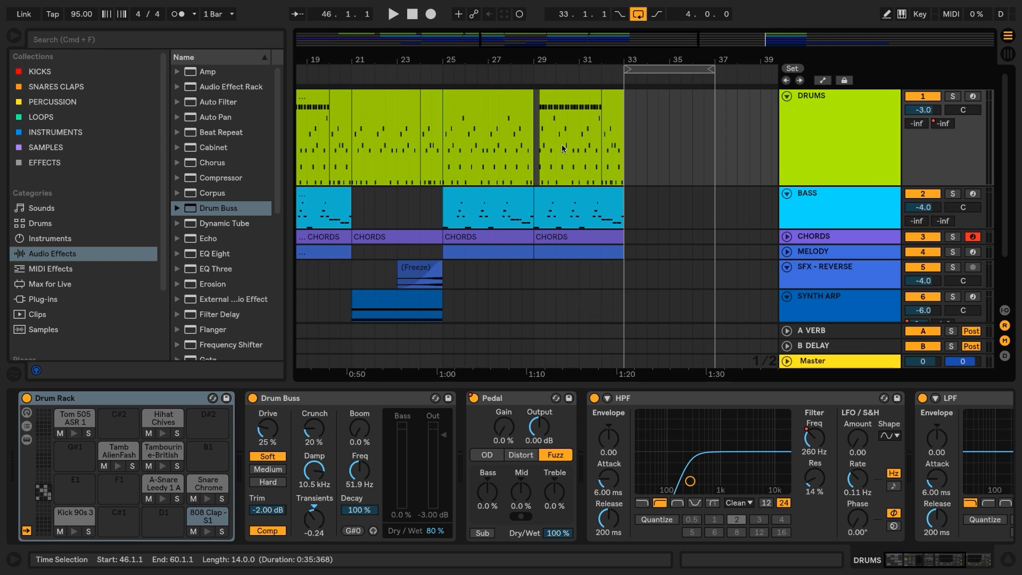
left_click_drag(472, 104, 653, 104)
left_click(572, 101, "shift")
left_click_drag(572, 100, 483, 103)
left_click(446, 143)
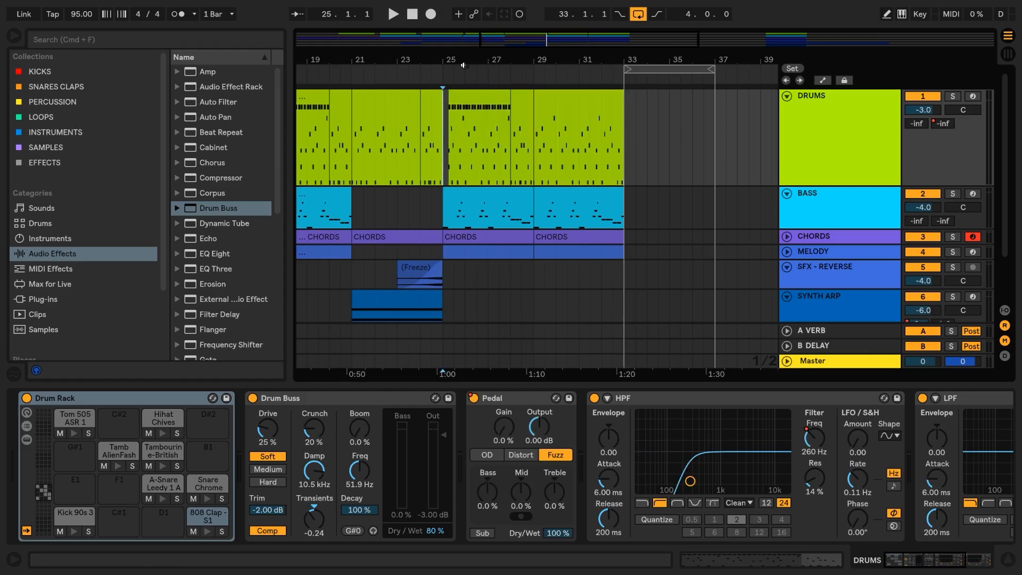
Step: Trim the starts of the DRUMS and BASS clips at bar 25 so that both begin at bar 26
left_click_drag(461, 64, 462, 90)
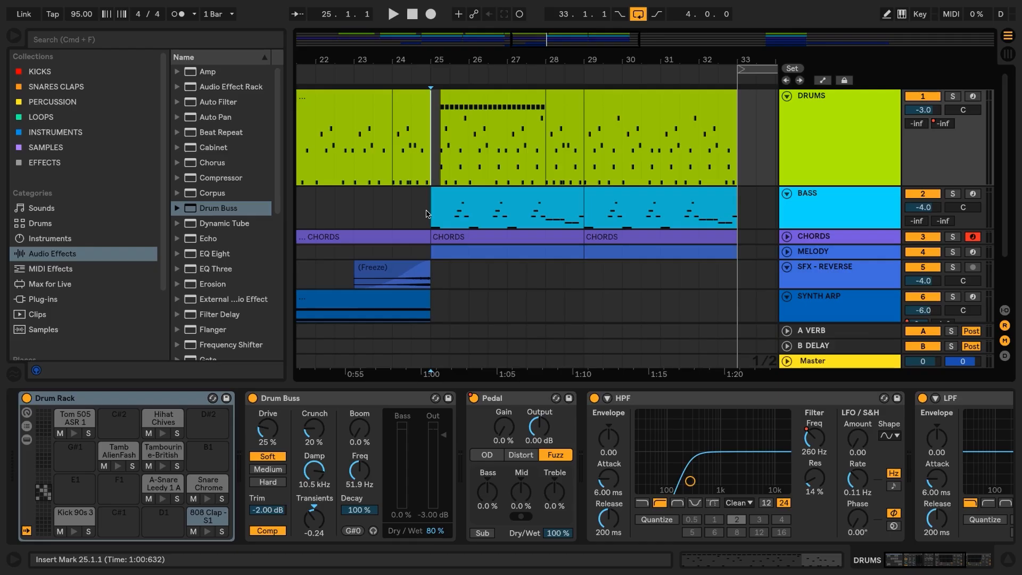
left_click(444, 96)
left_click_drag(445, 97, 469, 99)
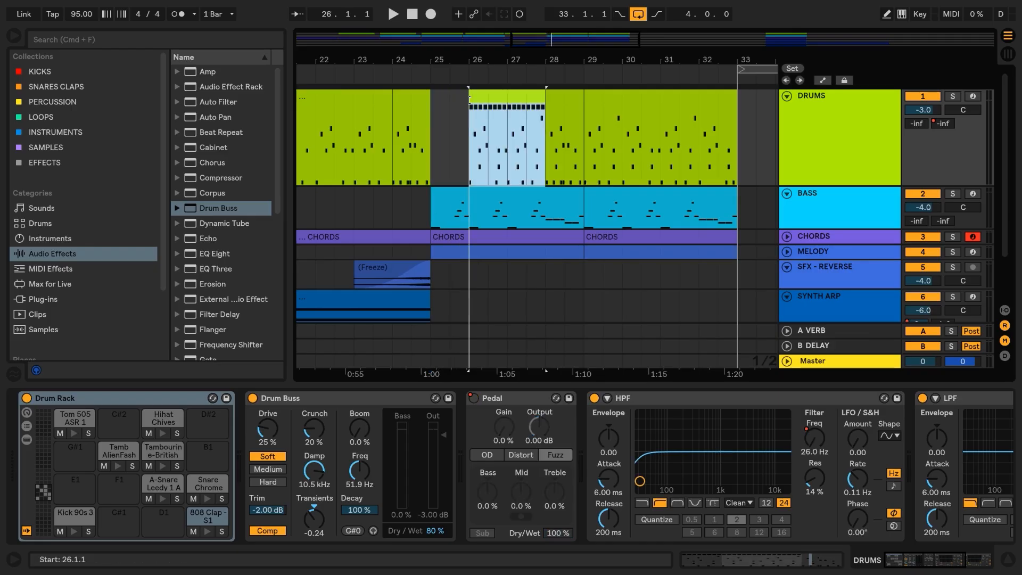
left_click(435, 191)
left_click_drag(435, 191, 469, 191)
Step: Unfold CHORDS and MELODY, trim the bar 25 CHORDS clip to start at 25.3, and shorten the MELODY clip to end at bar 26
left_click(788, 238)
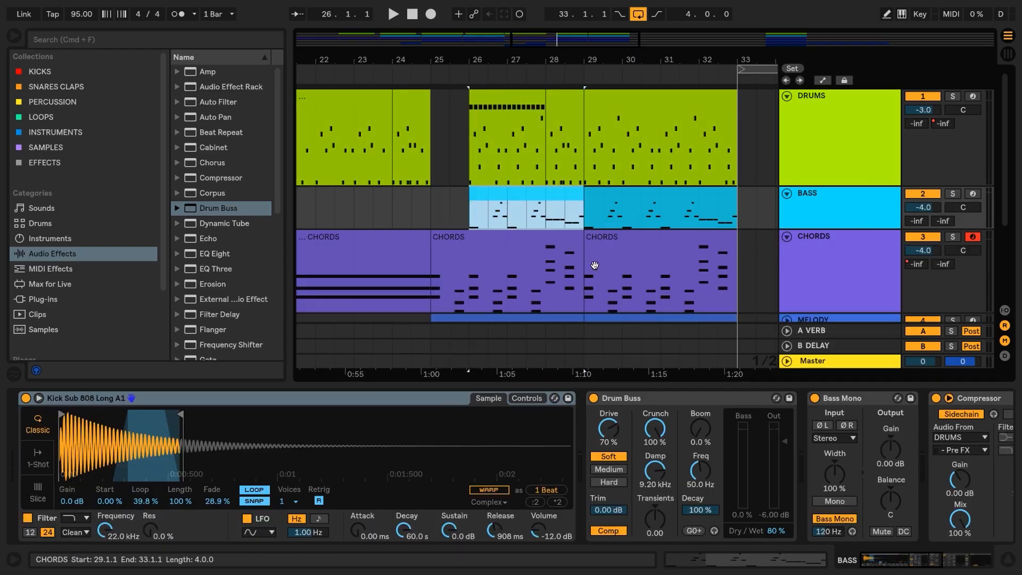
key("super+alt+l")
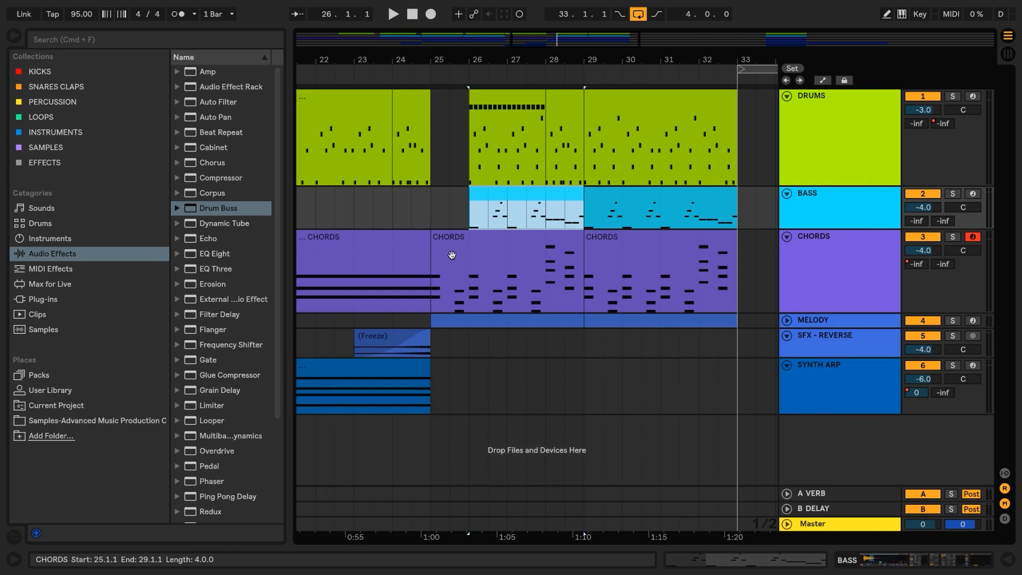
left_click_drag(433, 237, 449, 240)
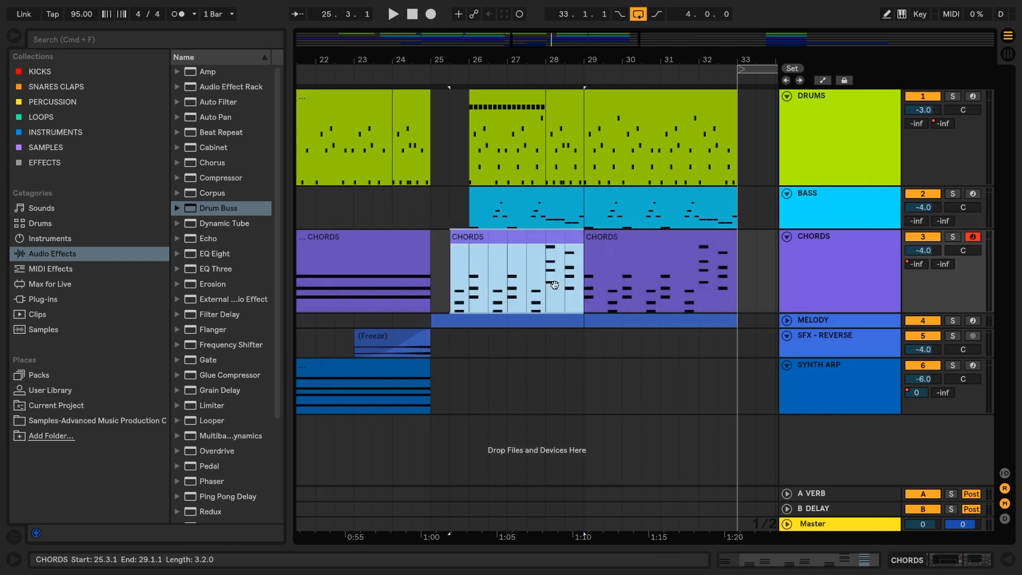
left_click(786, 320)
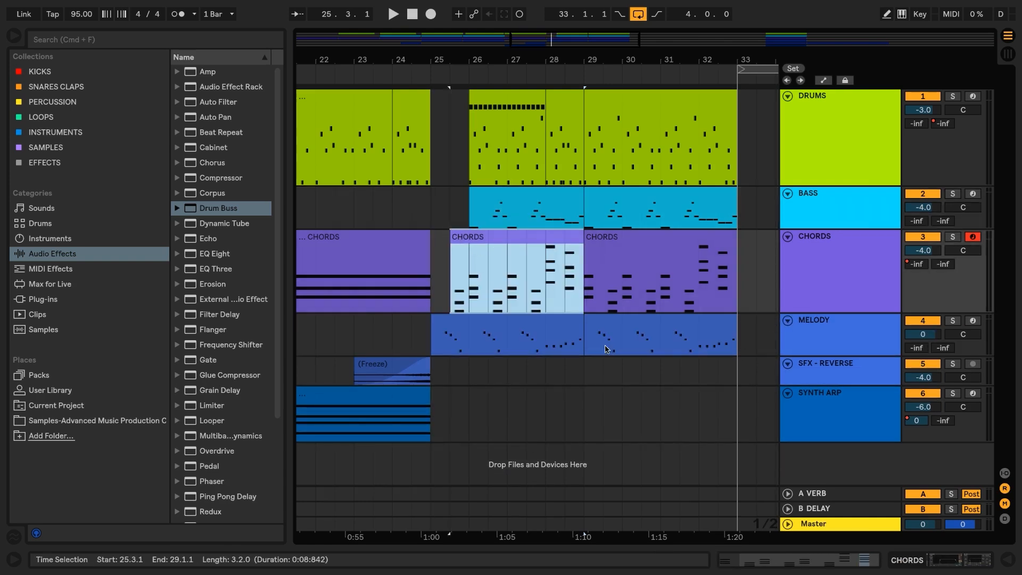
left_click_drag(579, 324, 471, 326)
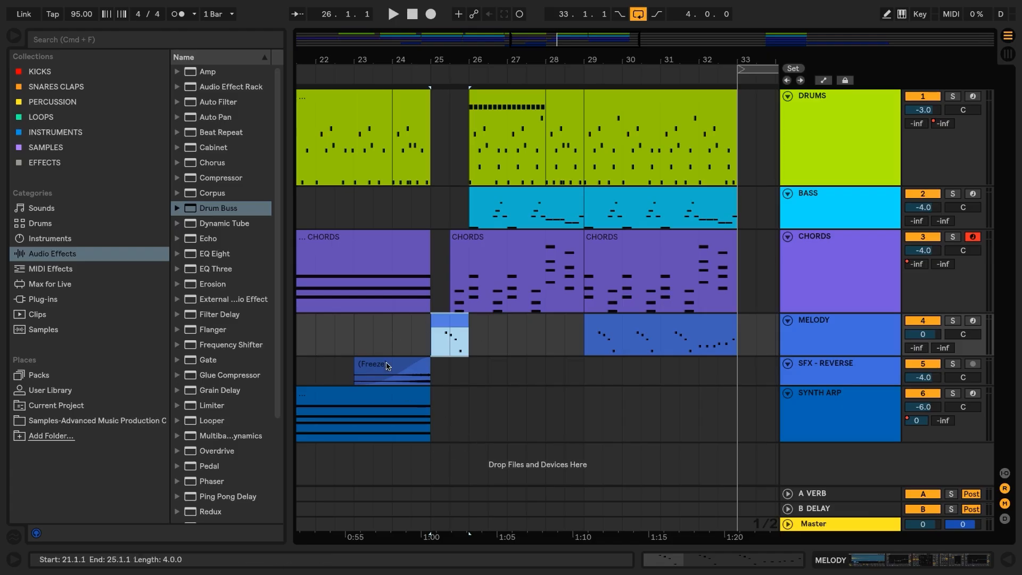
Step: Play the arrangement from bar 24 to hear the transition into the new section
left_click(394, 339)
key("space")
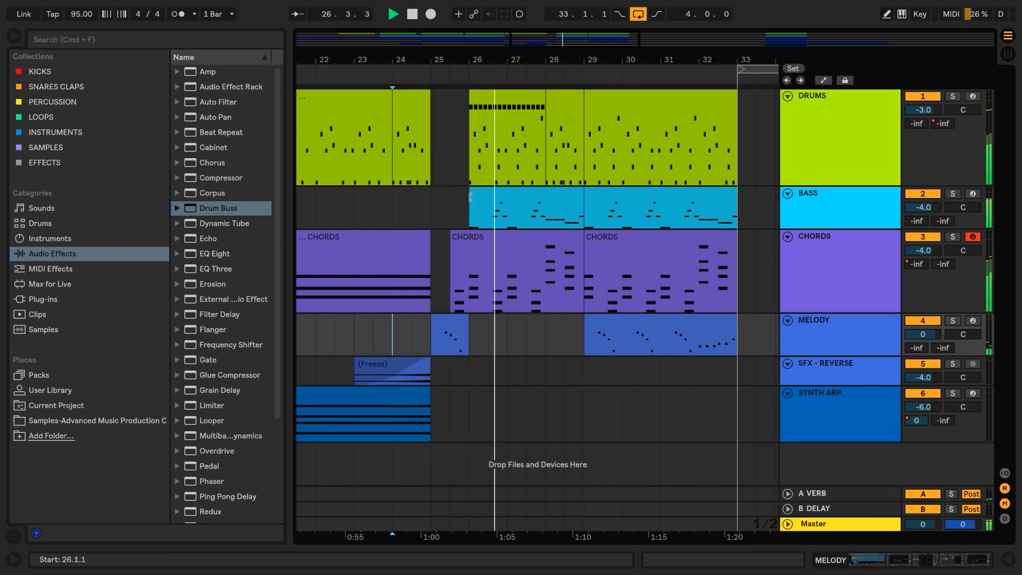
key("space")
Step: In the DRUMS clip at bar 26, shorten all Hihat Chives Closed notes and duplicate them one sixteenth later
left_click(500, 106)
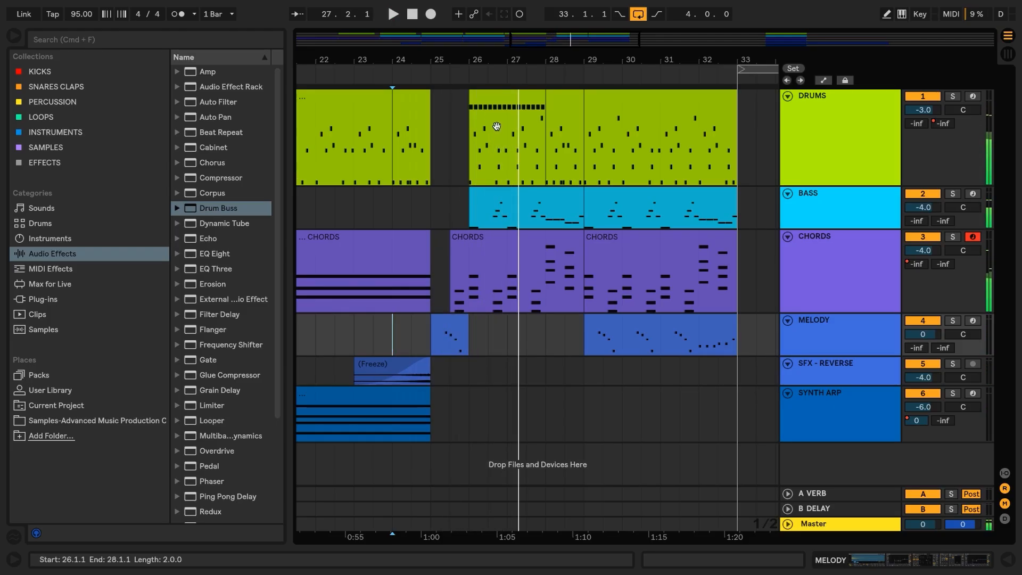
double_click(500, 106)
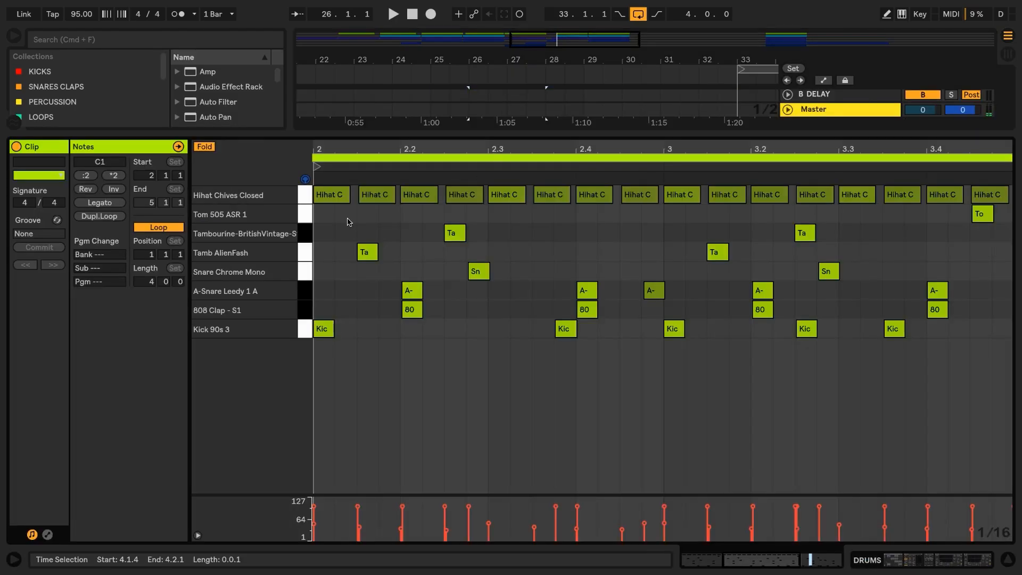
left_click(306, 196)
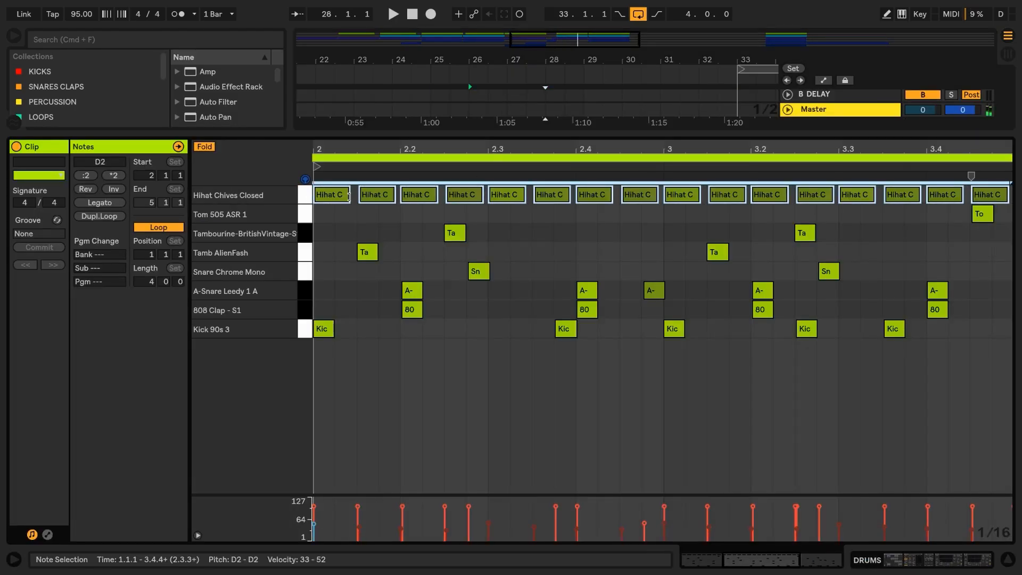
left_click_drag(349, 197, 326, 197)
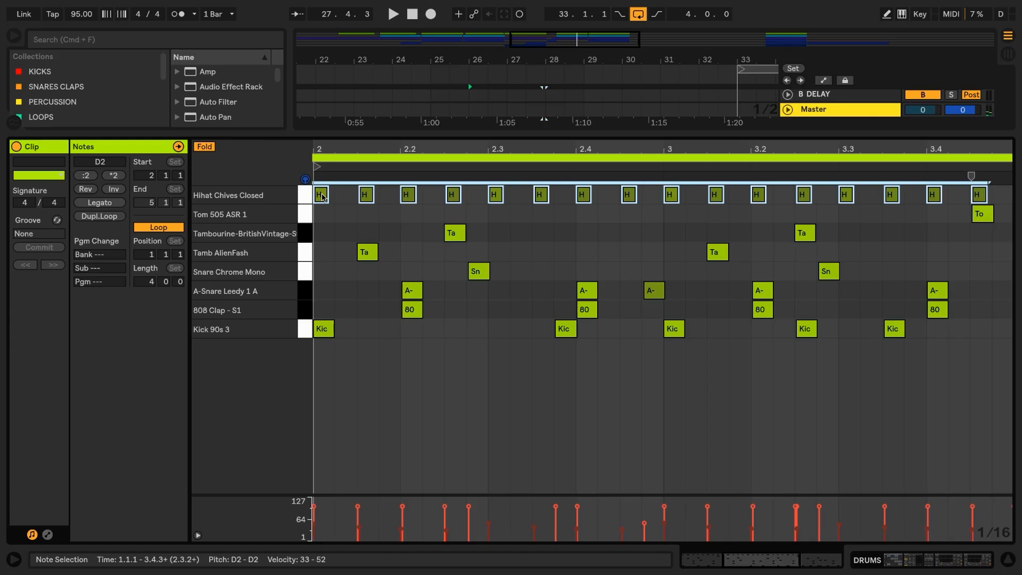
left_click_drag(322, 197, 343, 200)
left_click(347, 221)
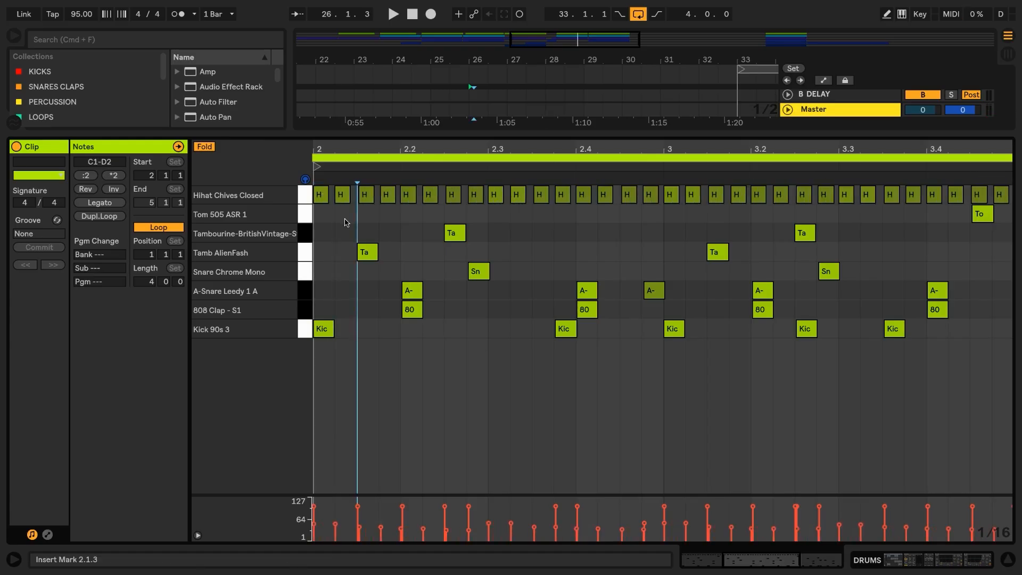
Step: Delete the Hihat Chives Closed notes at 2.1.1, 2.2.1, 2.2.4, 2.4.1, 3.1.1, 3.2.1, 3.2.4 and 3.3.3 in the DRUMS clip
double_click(322, 200)
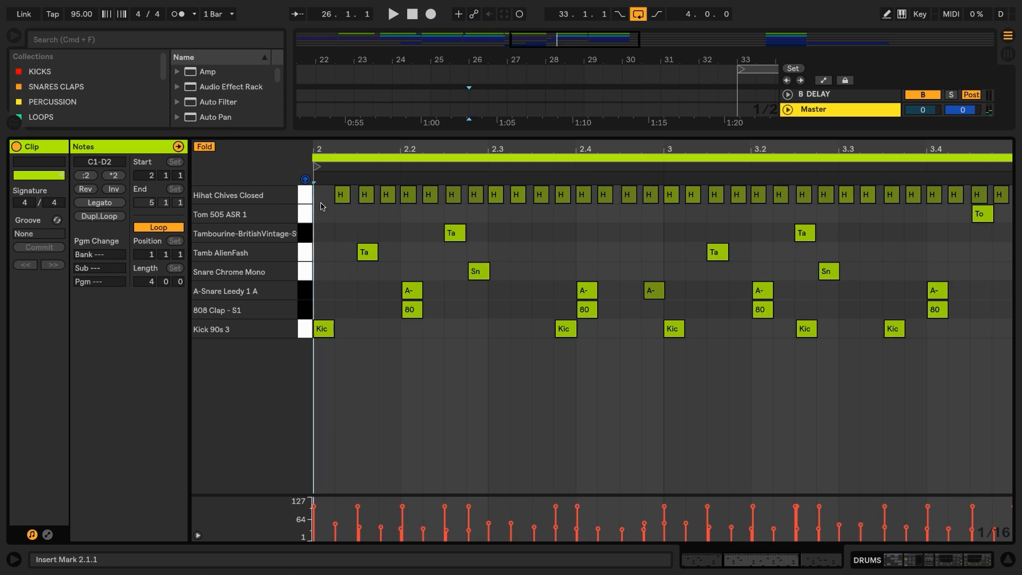
double_click(672, 195)
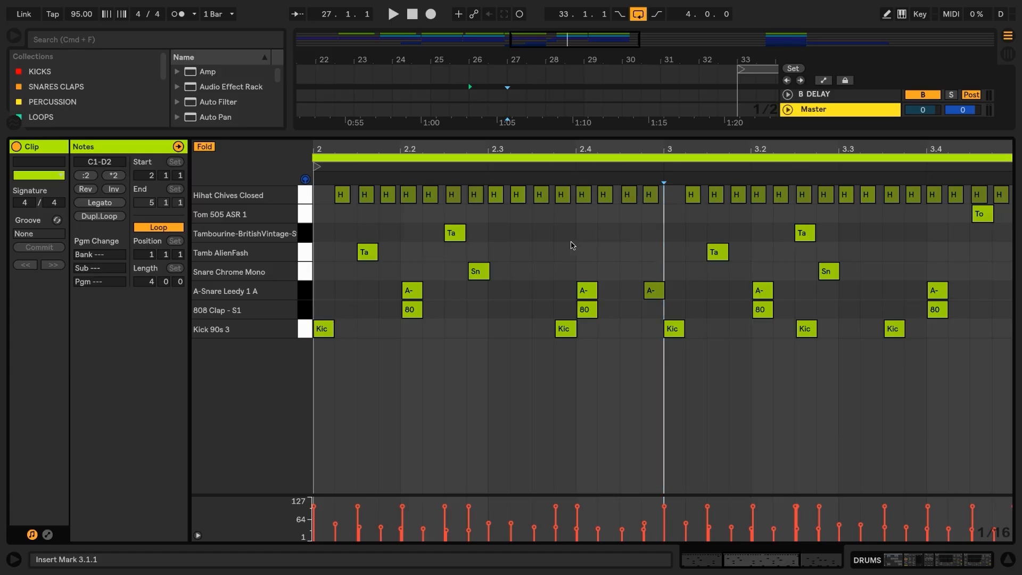
double_click(415, 192)
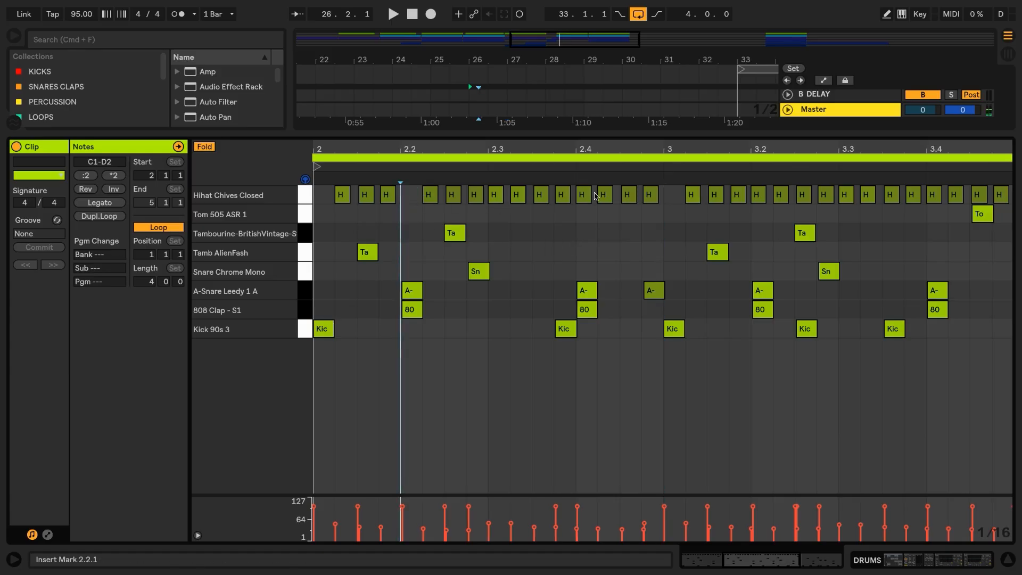
double_click(584, 195)
double_click(758, 195)
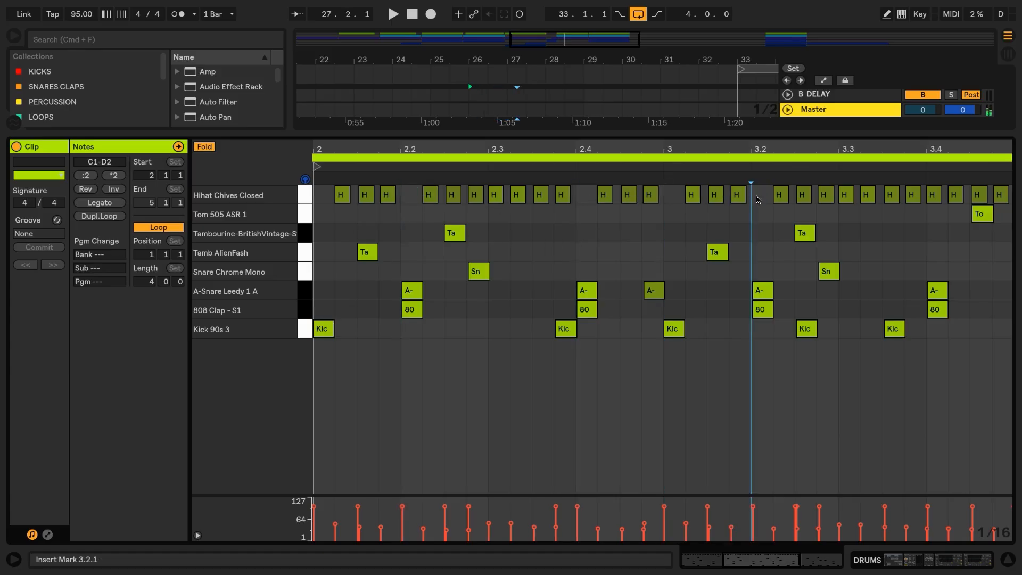
double_click(892, 195)
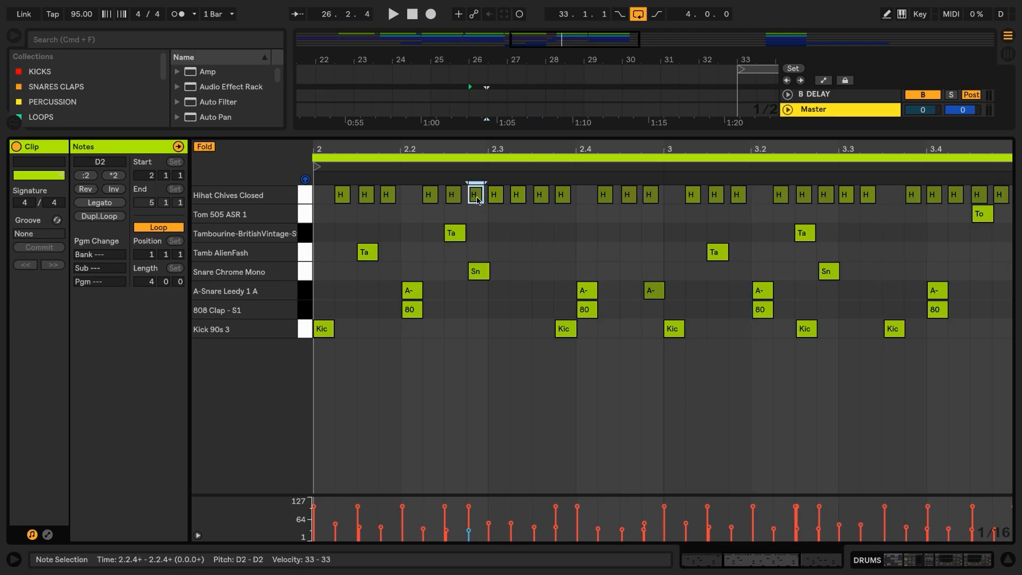
double_click(475, 197)
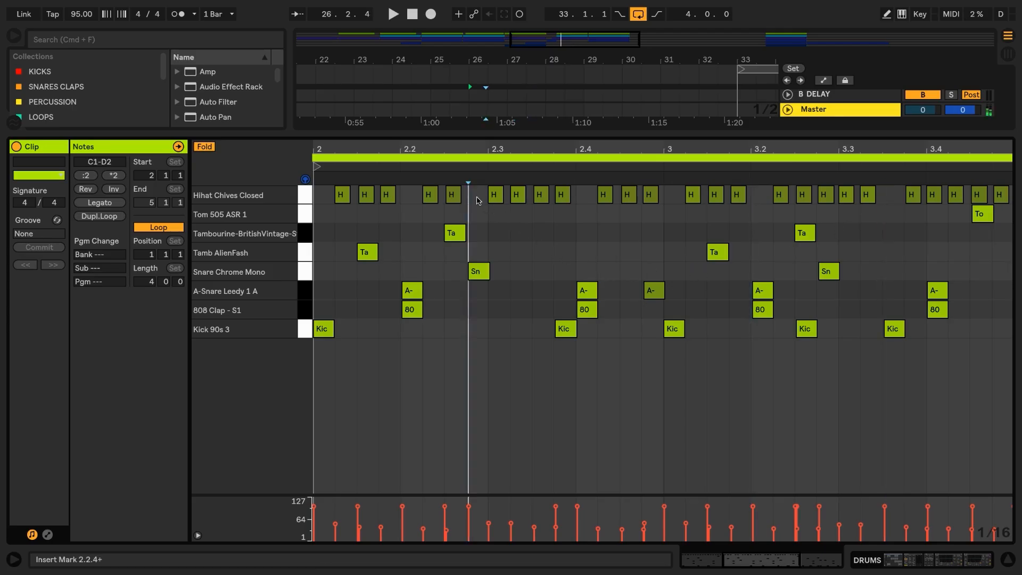
double_click(824, 196)
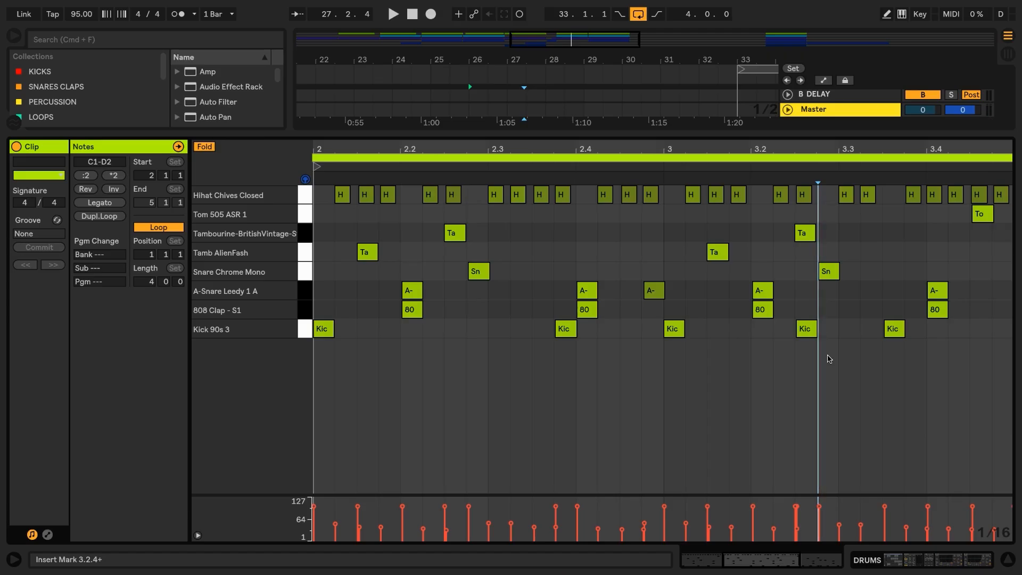
Step: Play the arrangement to hear the thinned hi-hat pattern in context, and stop playback shortly after bar 29
key("space")
key("shift+Tab")
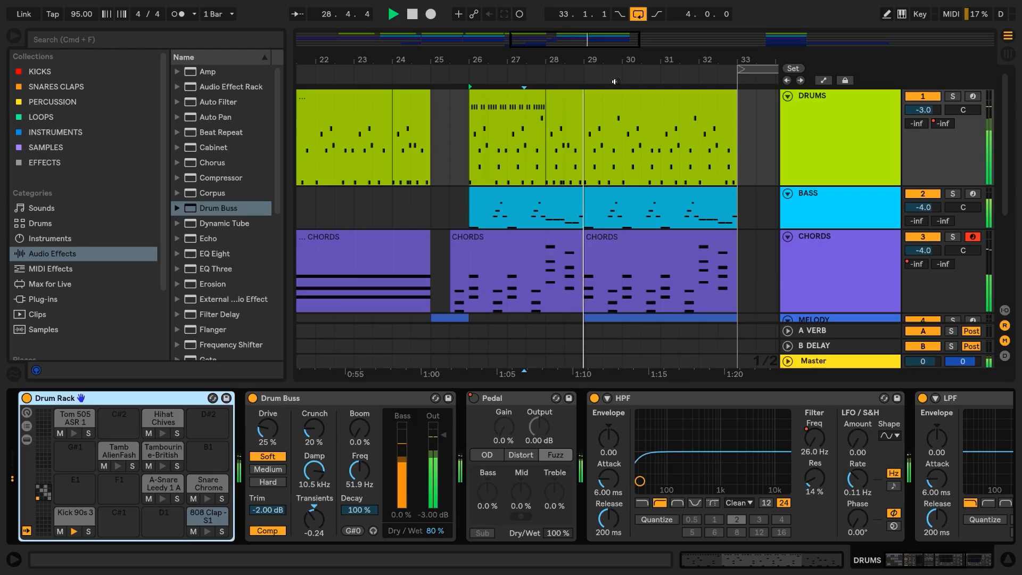
left_click_drag(579, 65, 577, 59)
key("space")
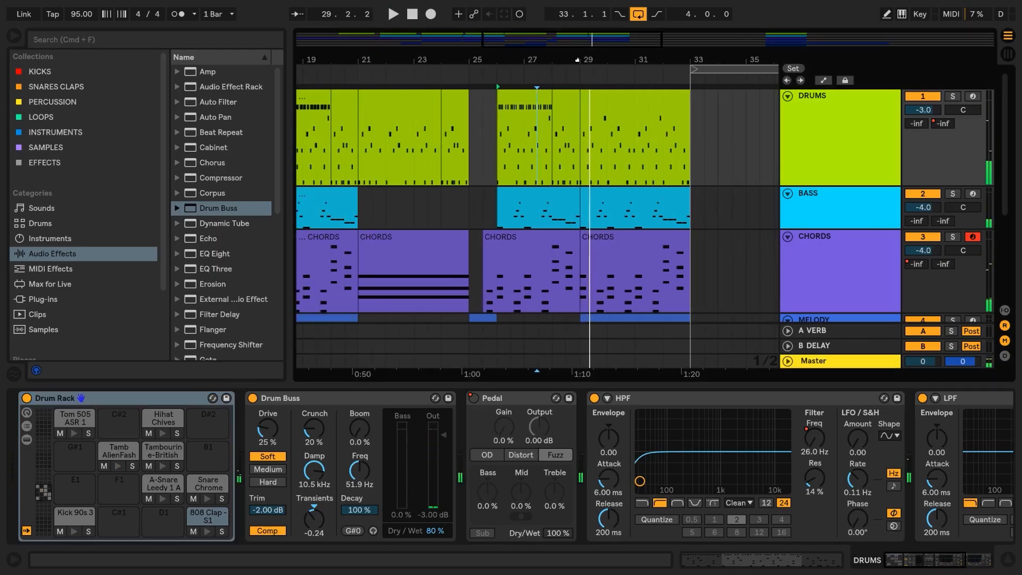
Step: Duplicate the SYNTH ARP clip from bar 21 to bar 25 and lower the copy's A-VERB send automation to the minimum
key("super+alt+l")
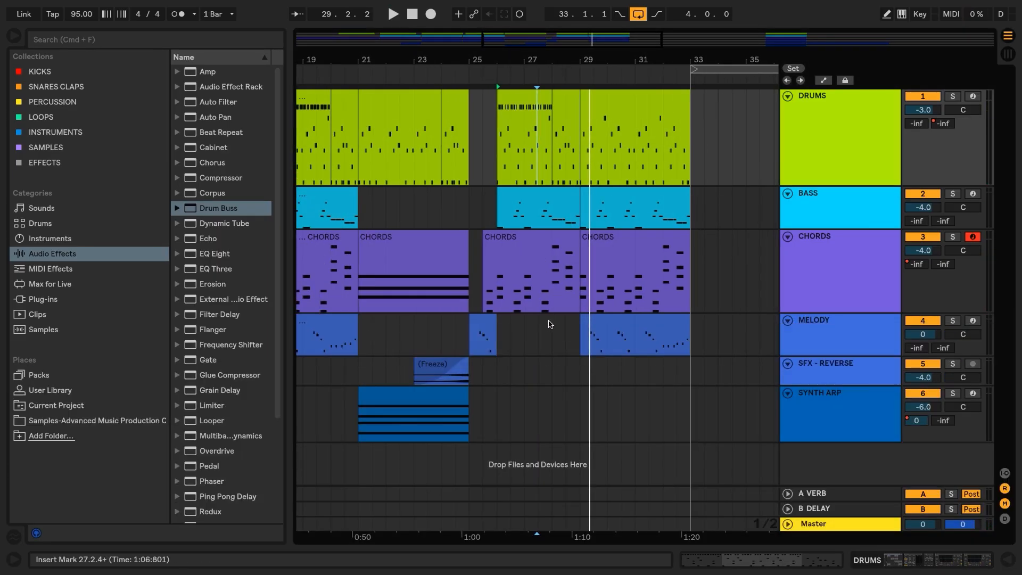
left_click(444, 394)
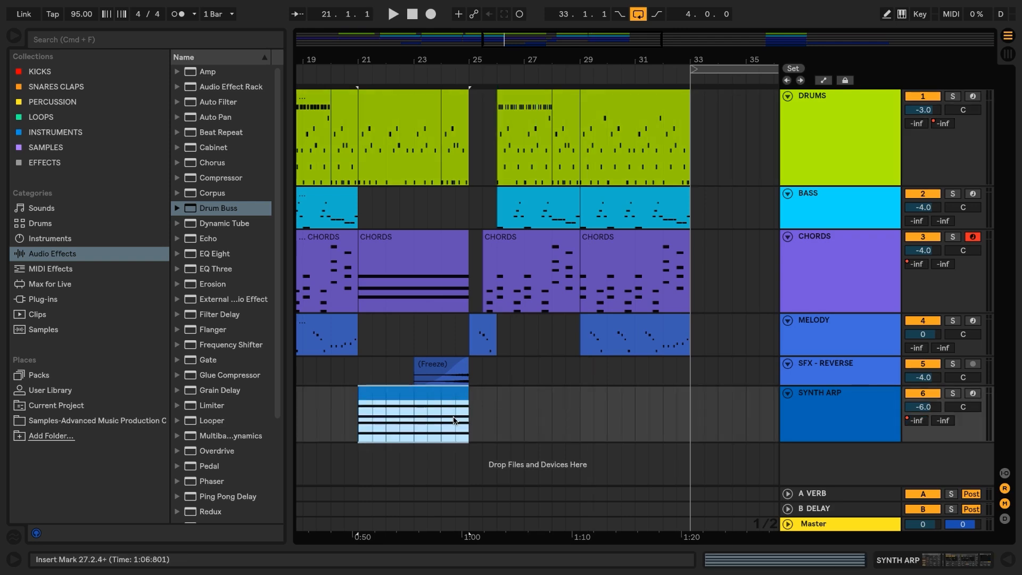
key("super+d")
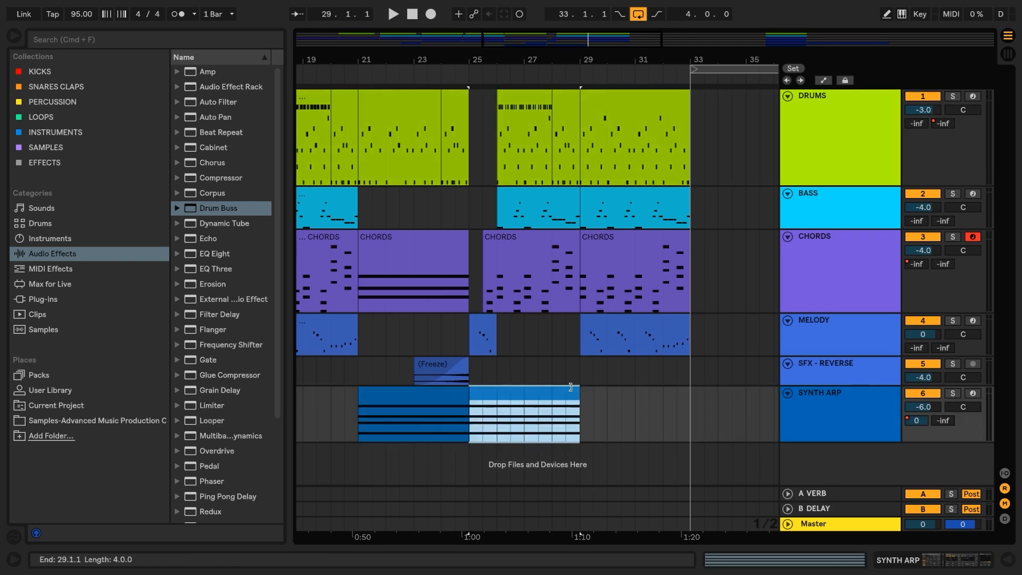
key("a")
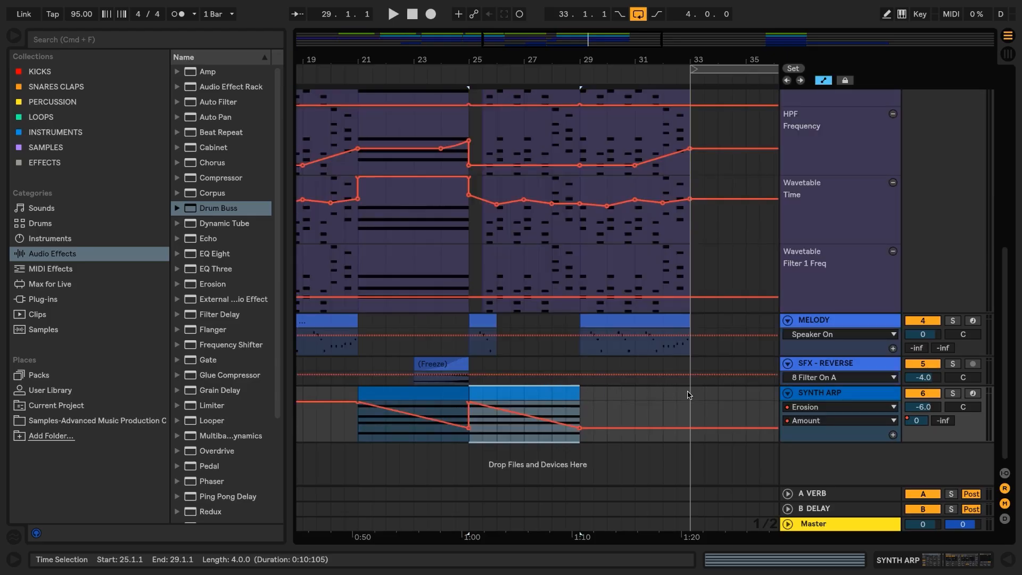
left_click(916, 421)
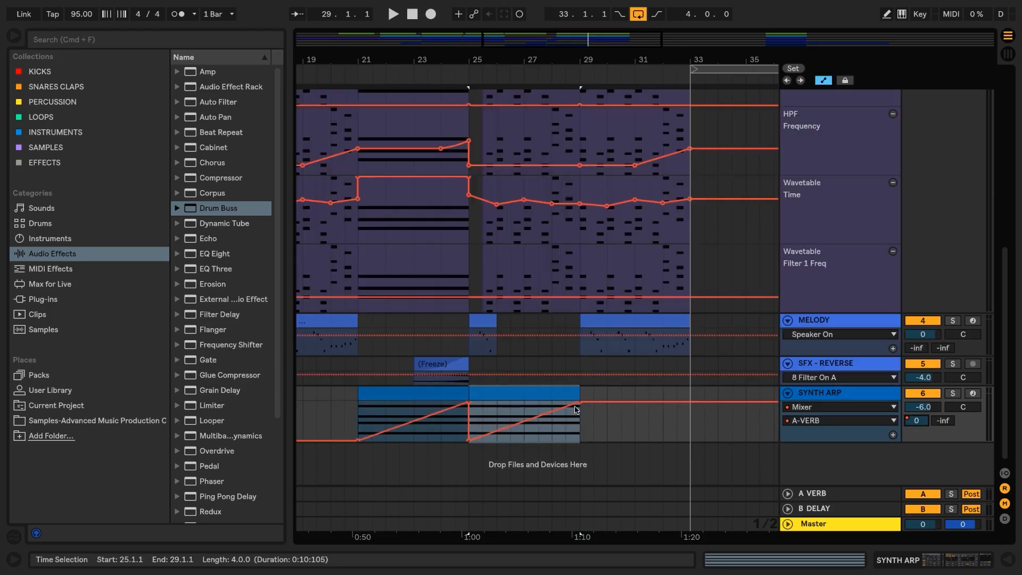
left_click_drag(580, 402, 470, 438)
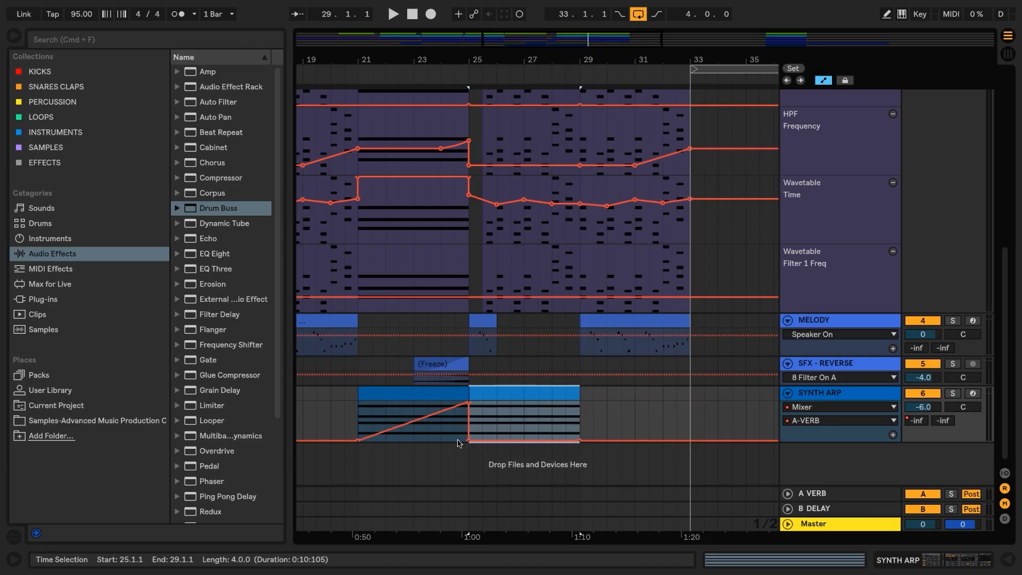
Step: Move the duplicated SYNTH ARP clip to bar 26 and shorten it to end at bar 28
left_click_drag(484, 393, 509, 396)
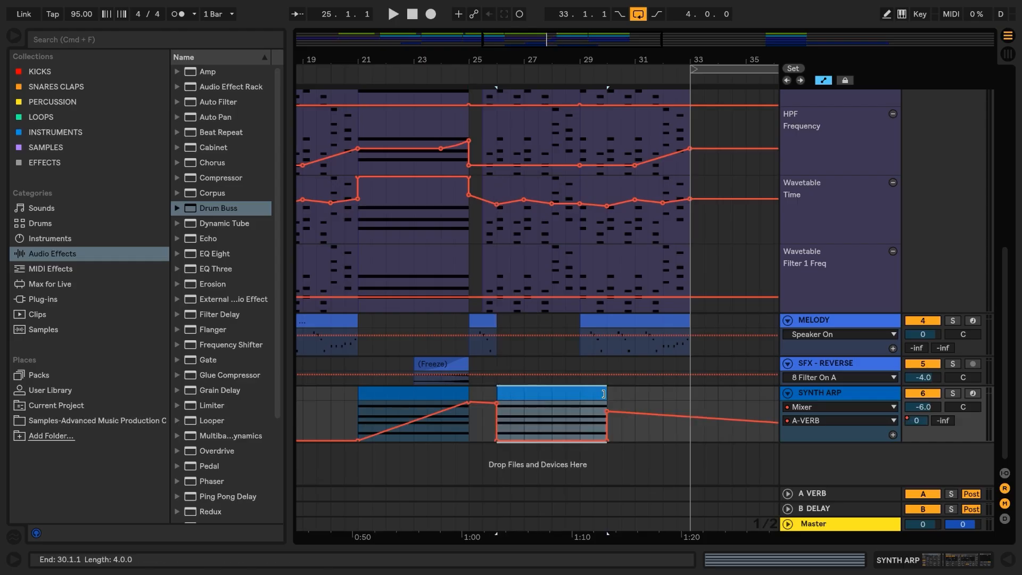
left_click_drag(606, 394, 554, 395)
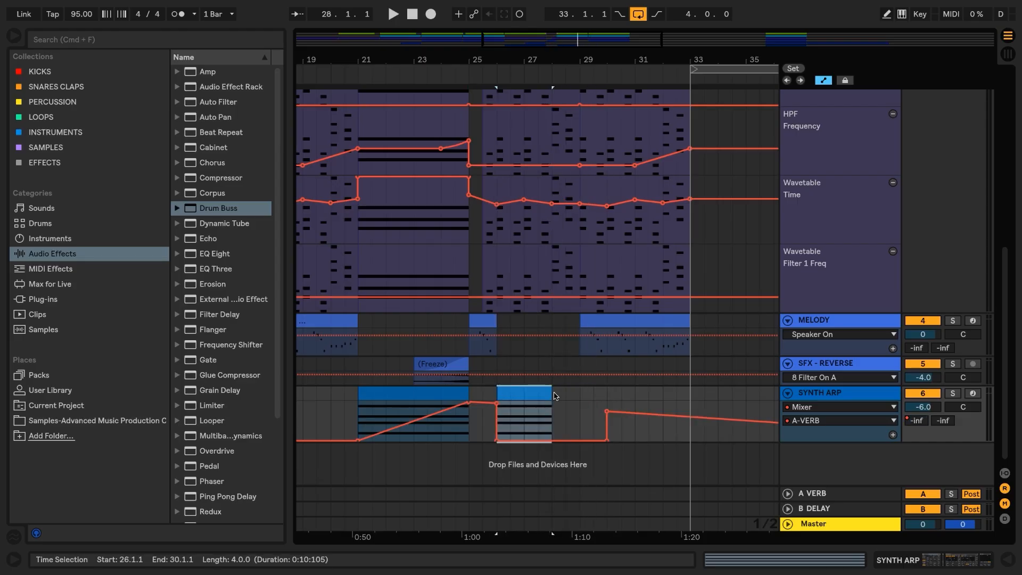
Step: Reshape SYNTH ARP's Wavetable Filter 1 Freq automation to rise from about 1.21 kHz at bar 26 to 15.4 kHz at bar 28
double_click(810, 394)
double_click(247, 477)
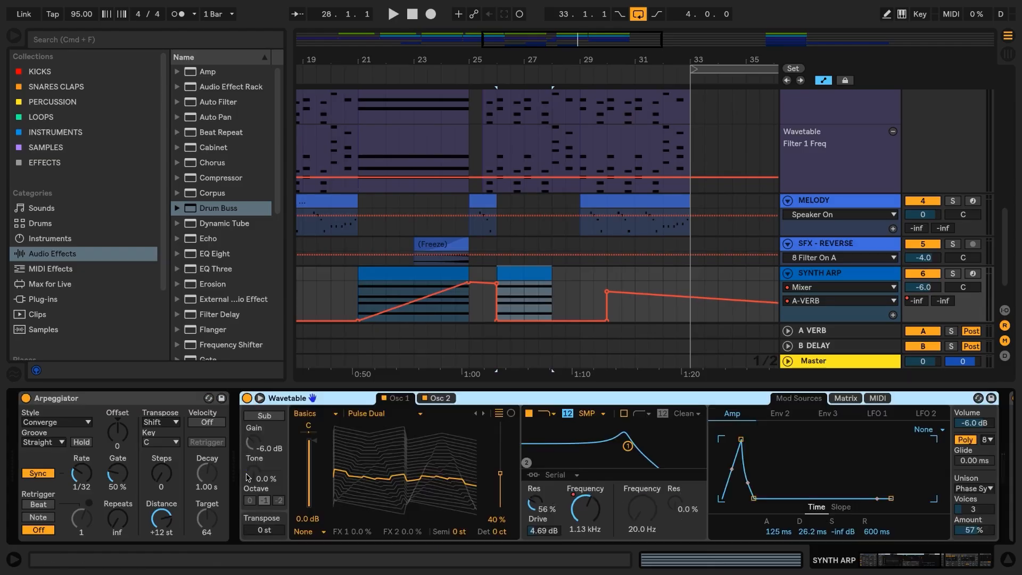
left_click(578, 503)
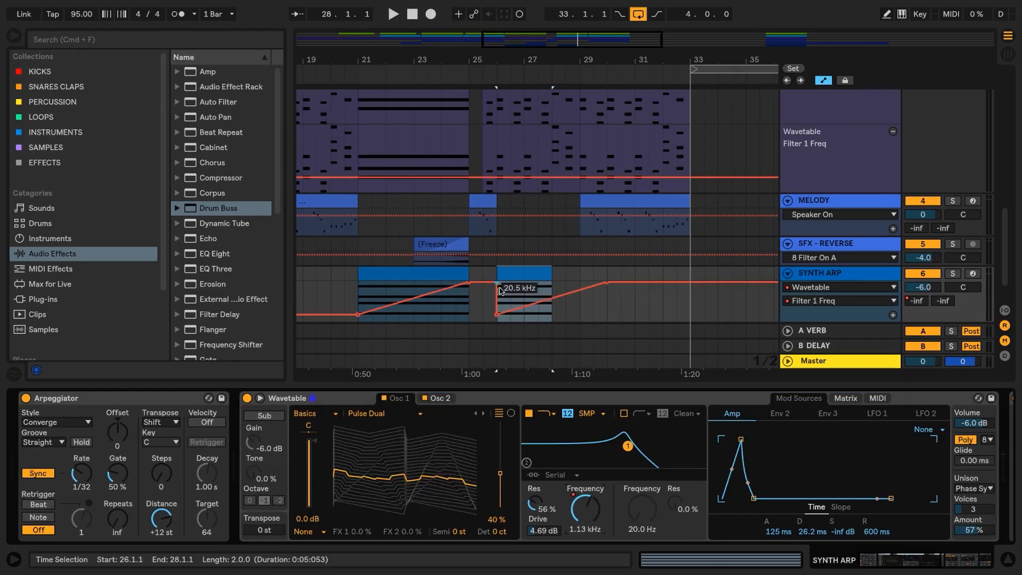
mouse_move(496, 315)
left_mouse_down()
mouse_move(497, 297)
mouse_move(552, 283)
left_mouse_up()
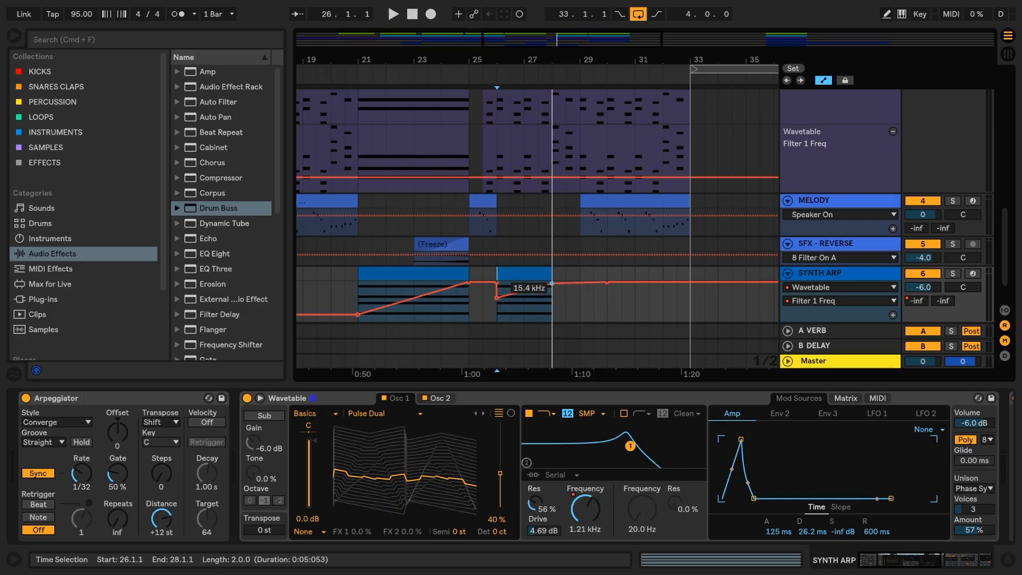
Step: Play the arrangement from bar 25 to hear the synth arp entering at bar 26
left_click(471, 313)
key("space")
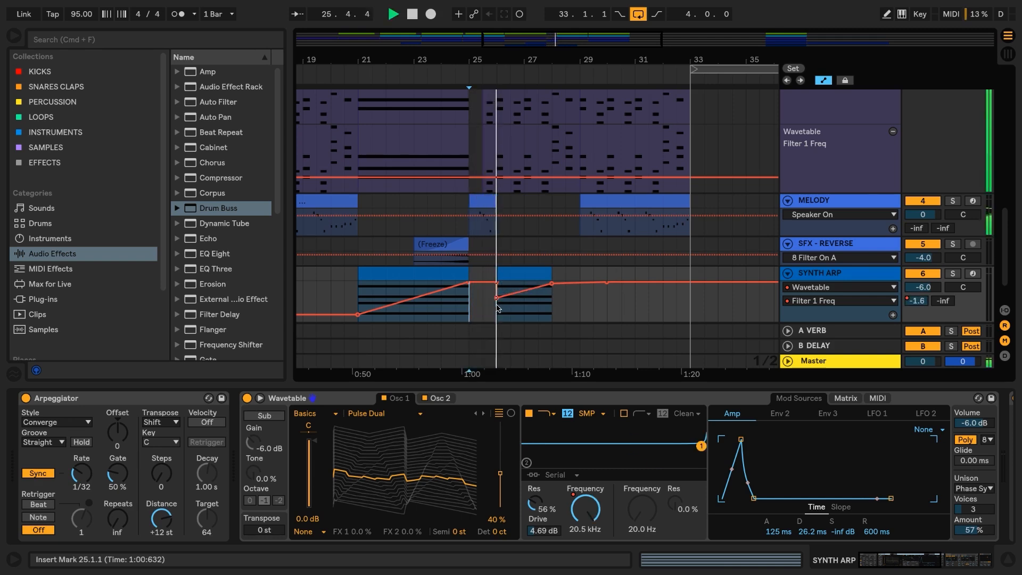
key("space")
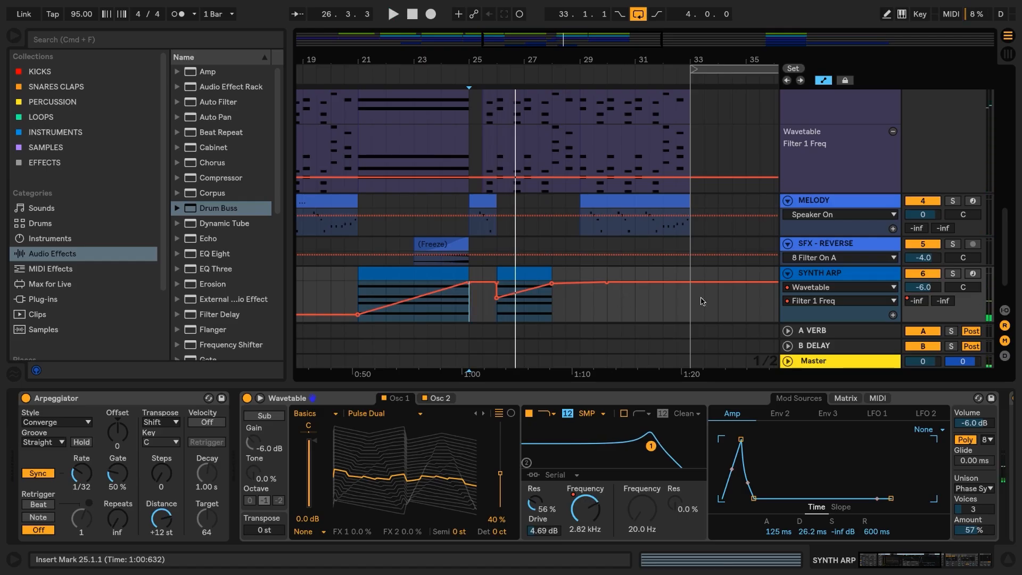
Step: Set the track volumes of SYNTH ARP to -12 dB, CHORDS to -6 dB and BASS to -5 dB
left_click(923, 287)
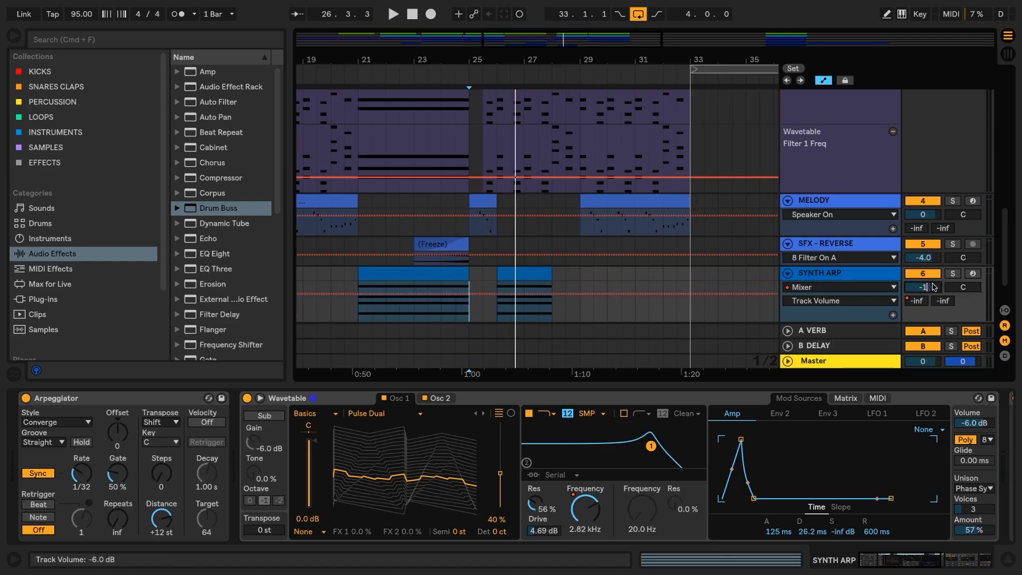
key("Return")
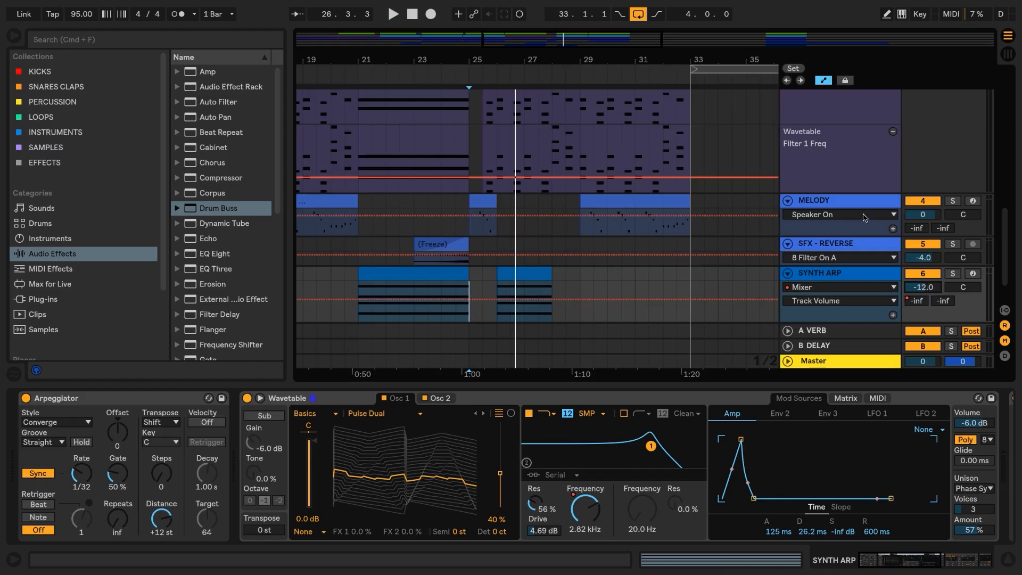
scroll(864, 217, "up", 2)
scroll(866, 213, "up", 3)
left_click(934, 211)
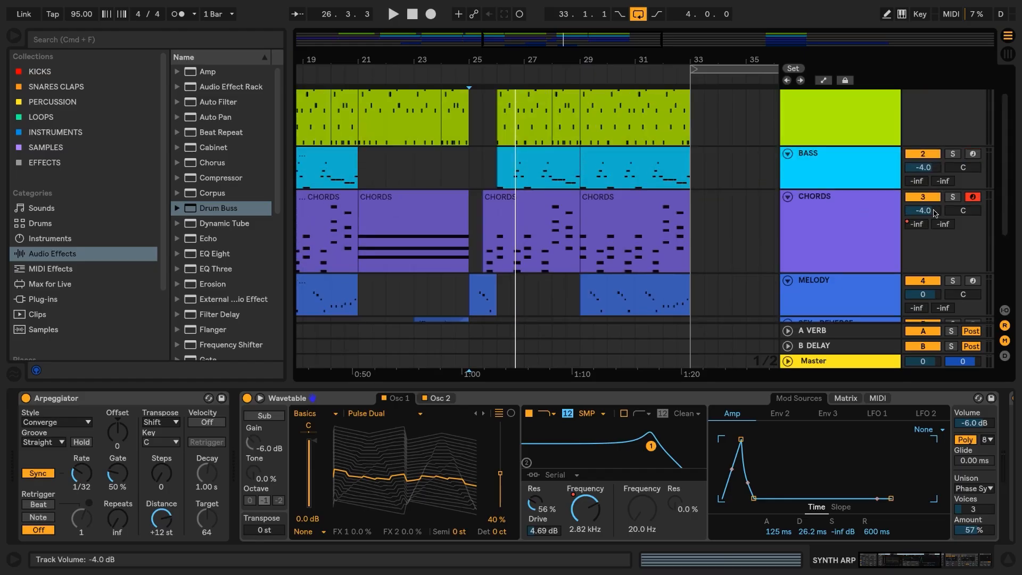
left_click(933, 212)
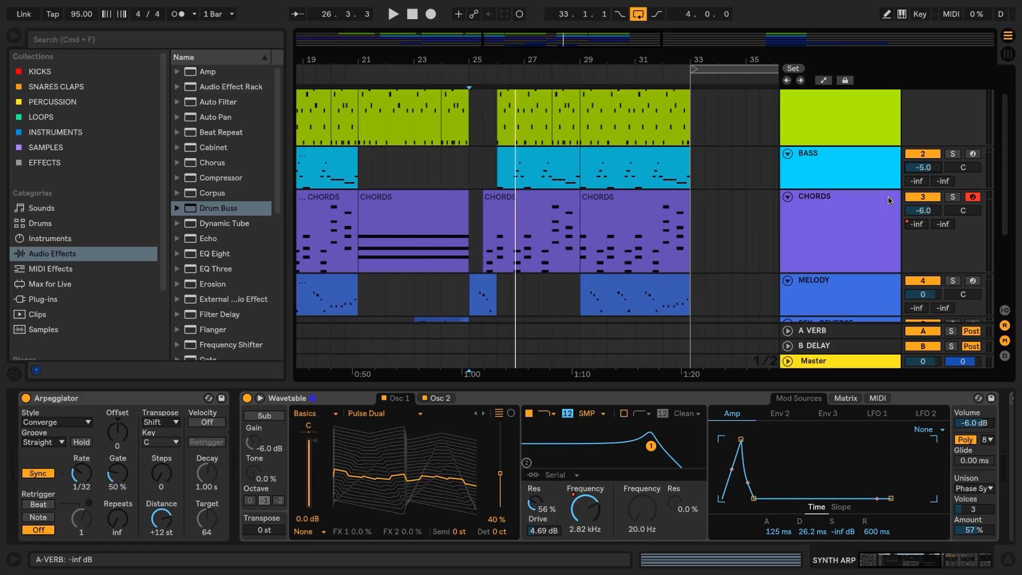
Step: Split off bar 28 to 29 of the CHORDS clip and copy that one-bar piece onto SYNTH ARP at bar 28
scroll(471, 261, "down", 3)
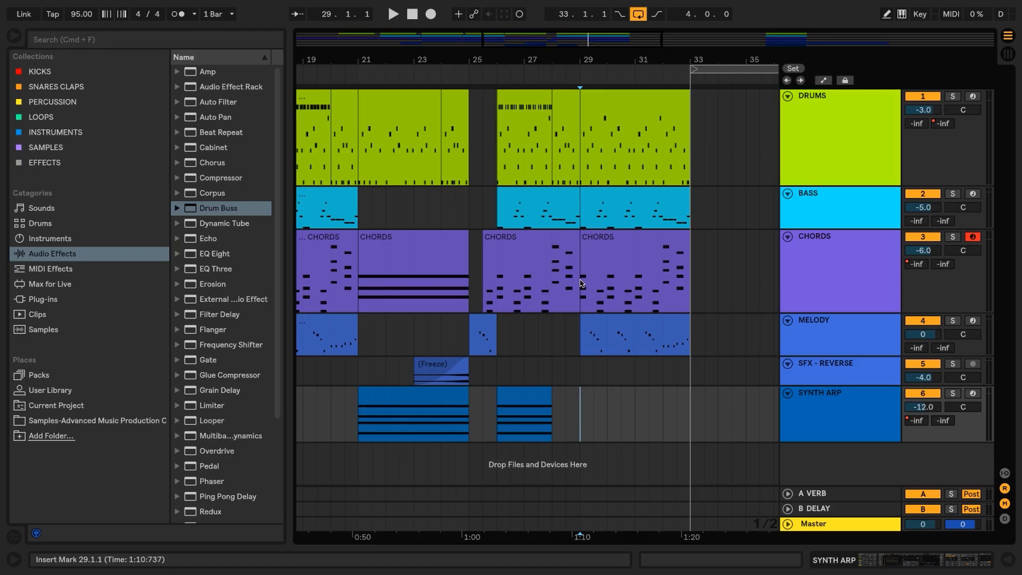
left_click(582, 283)
left_click_drag(581, 283, 552, 282)
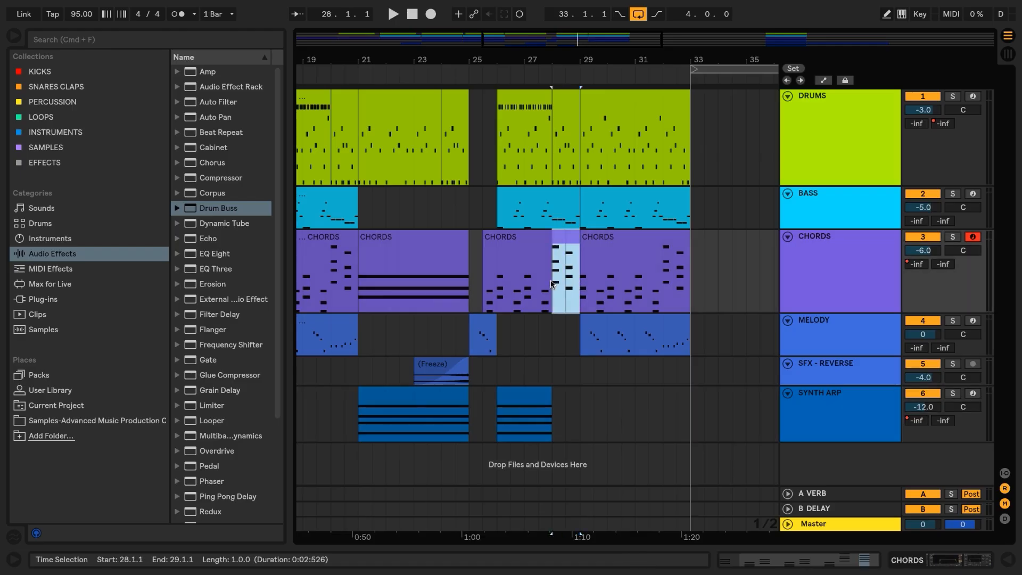
key("super+e")
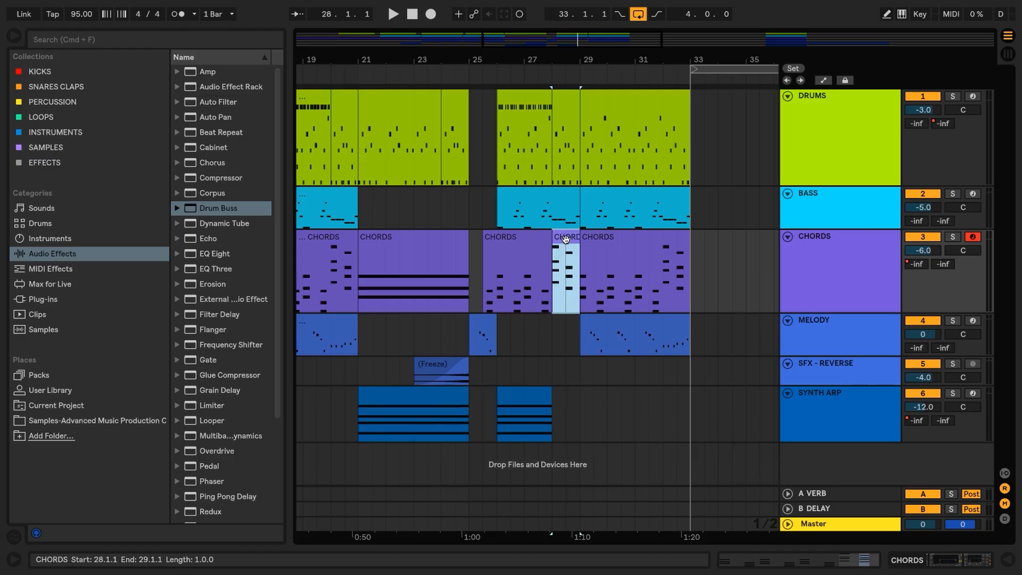
left_click_drag(566, 239, 568, 397)
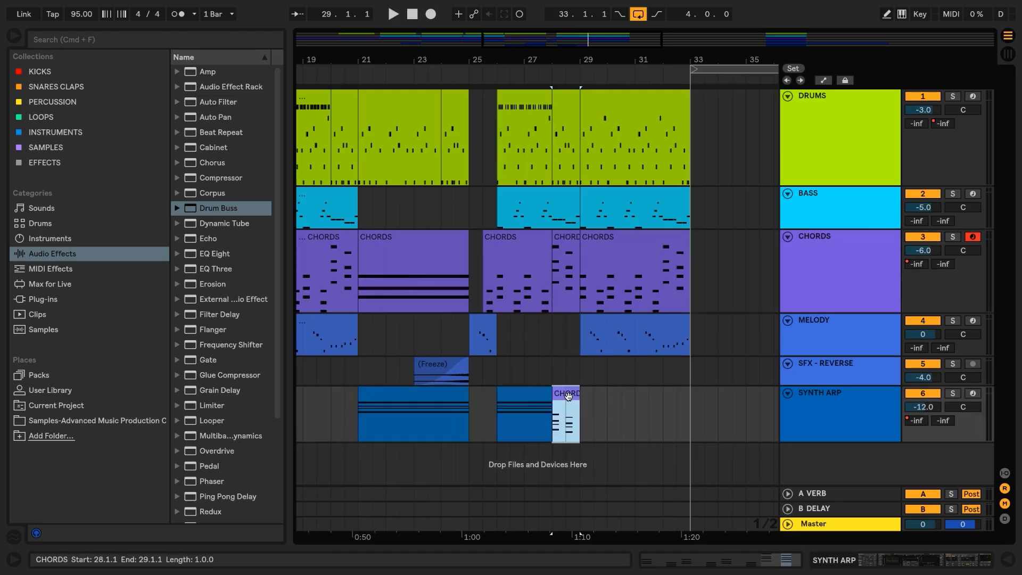
Step: Transpose all notes in the copied SYNTH ARP chord clip up one octave and extend them with Legato
double_click(568, 395)
left_click(579, 384)
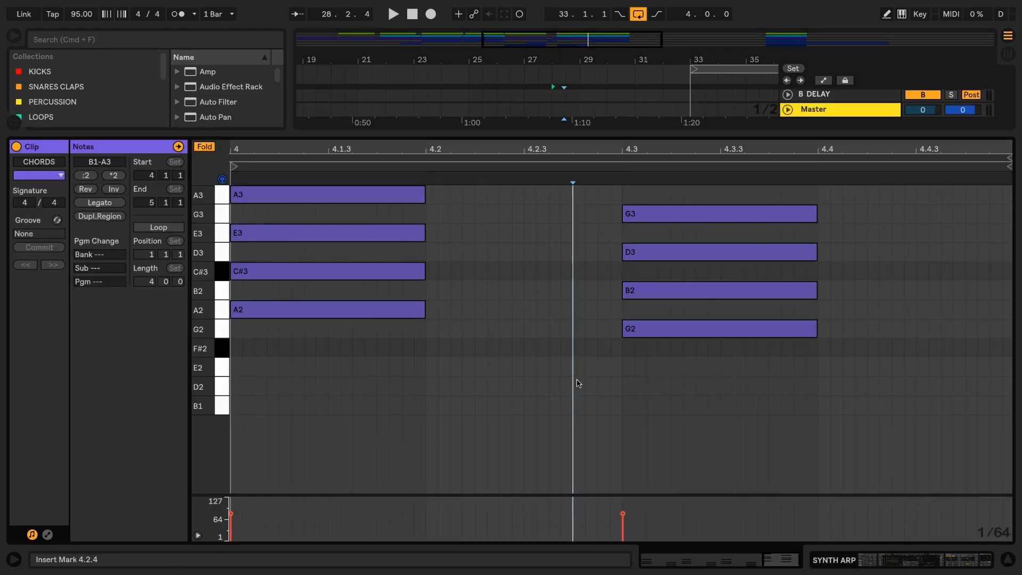
key("super+a")
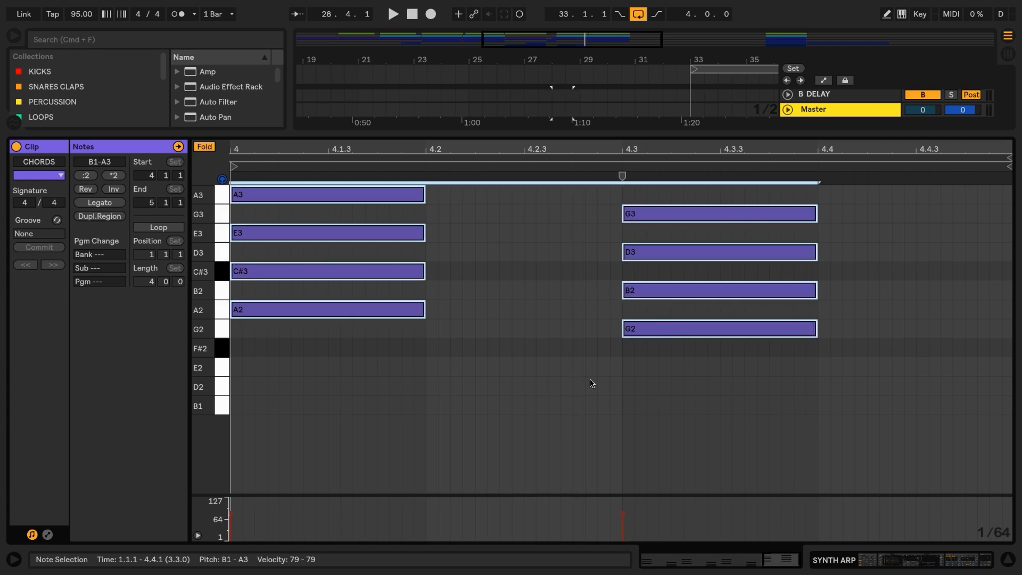
key("shift+Up")
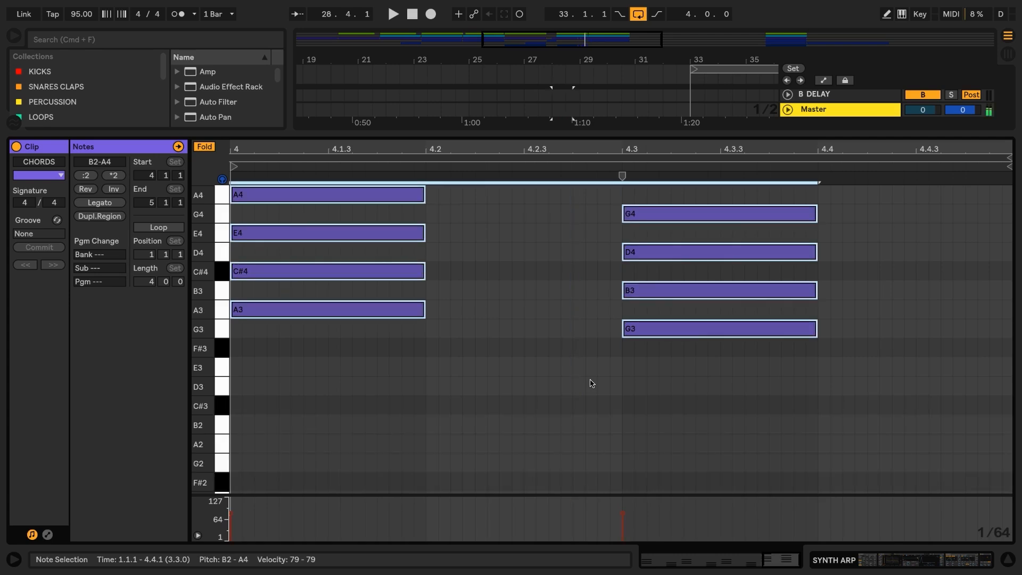
left_click(91, 204)
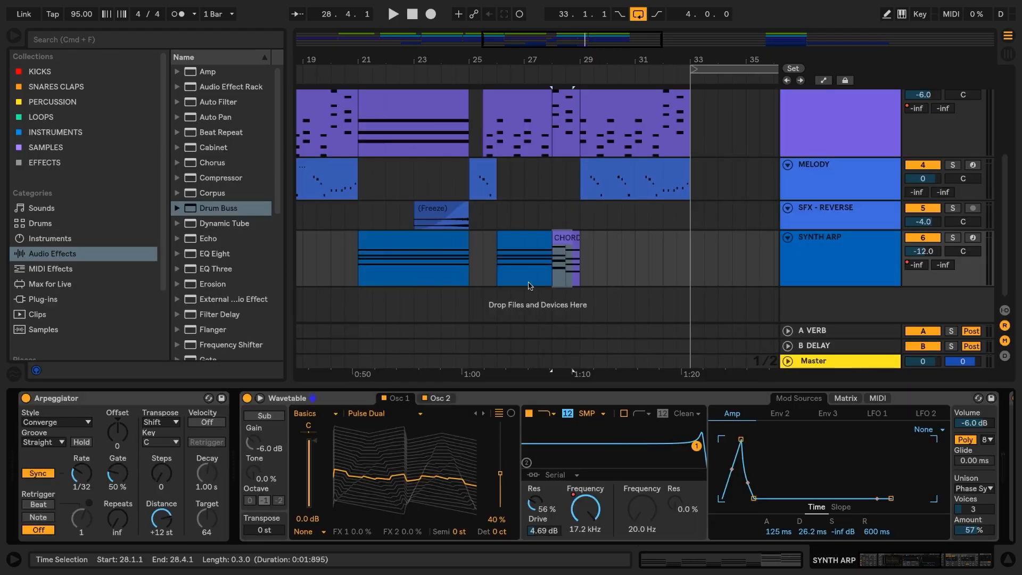
Step: Play the arrangement from bar 26 to hear the copied one-bar chord piece on SYNTH ARP at bar 28
left_click(496, 275)
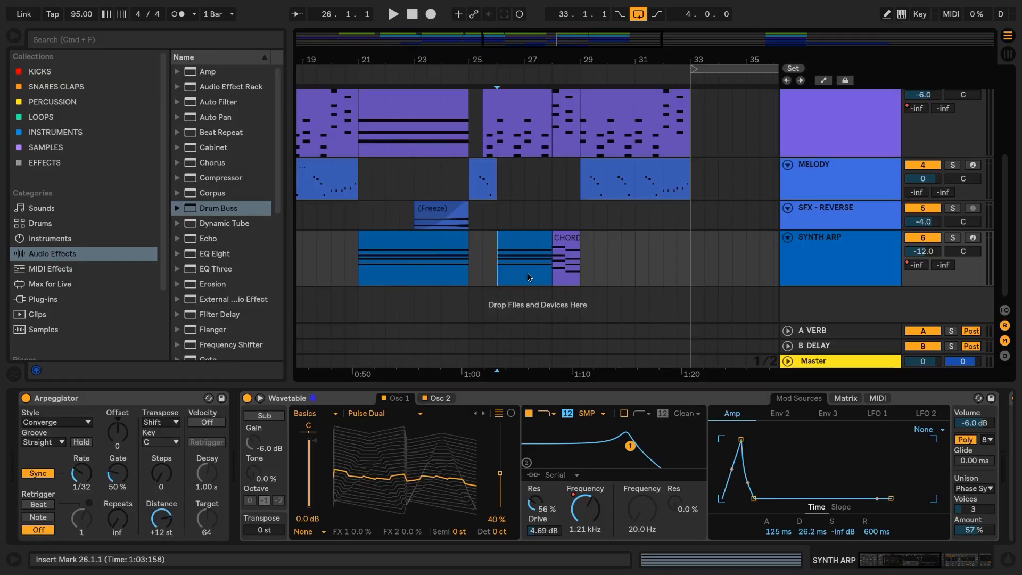
key("space")
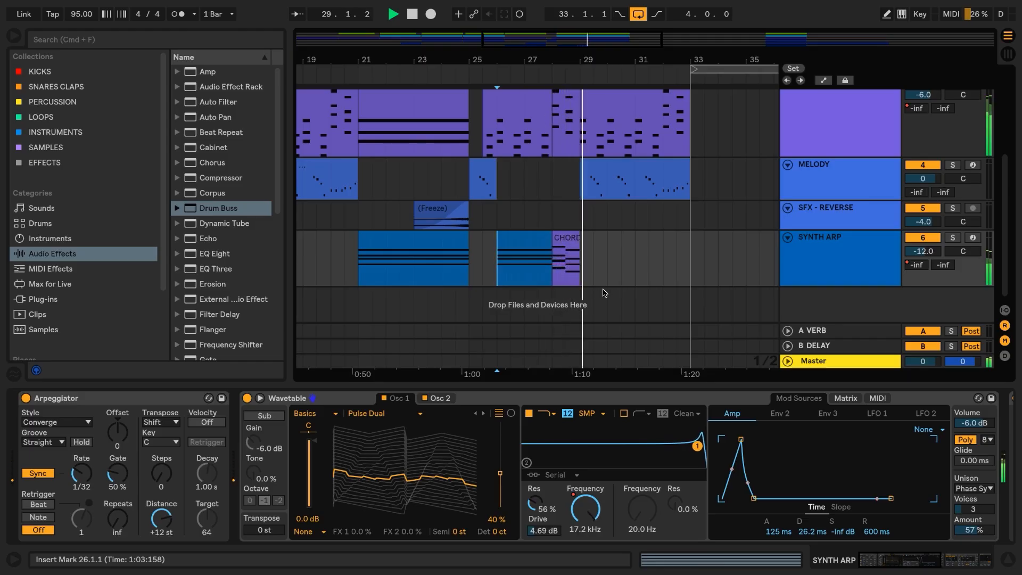
key("space")
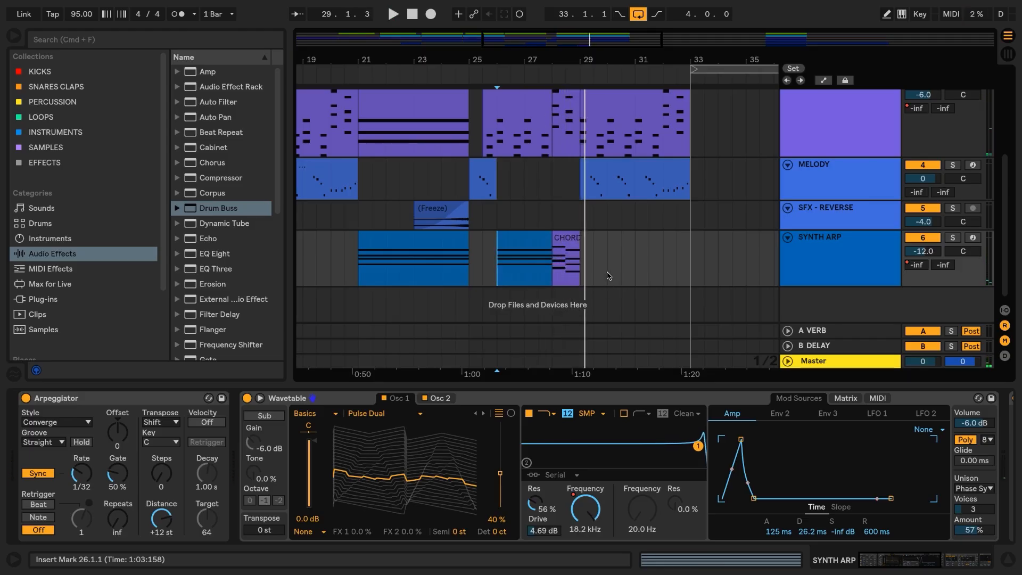
Step: Copy the four-bar CHORDS clip from bar 29 to 33 onto the SYNTH ARP track at bar 29
left_click(625, 105)
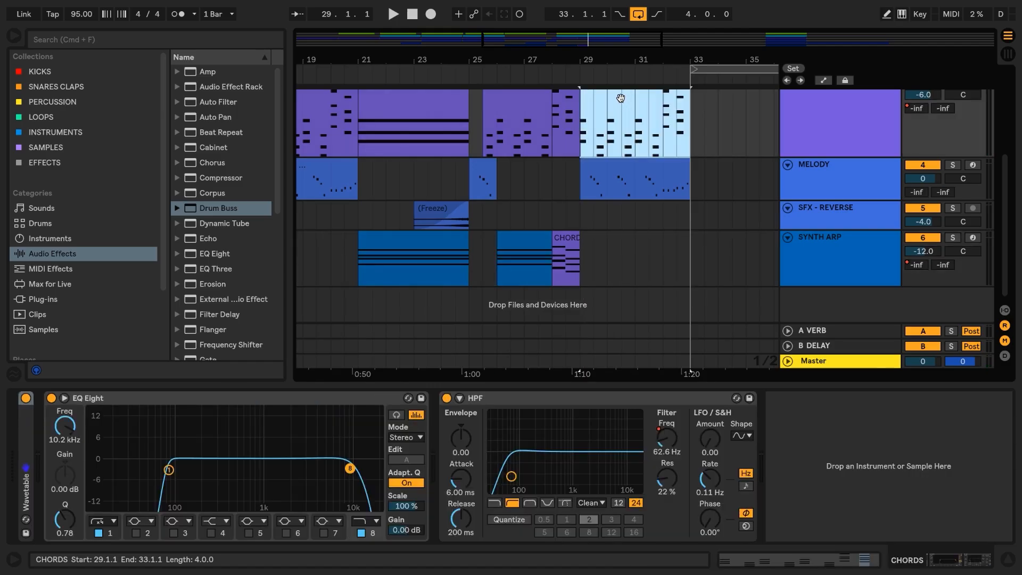
scroll(623, 114, "up", 3)
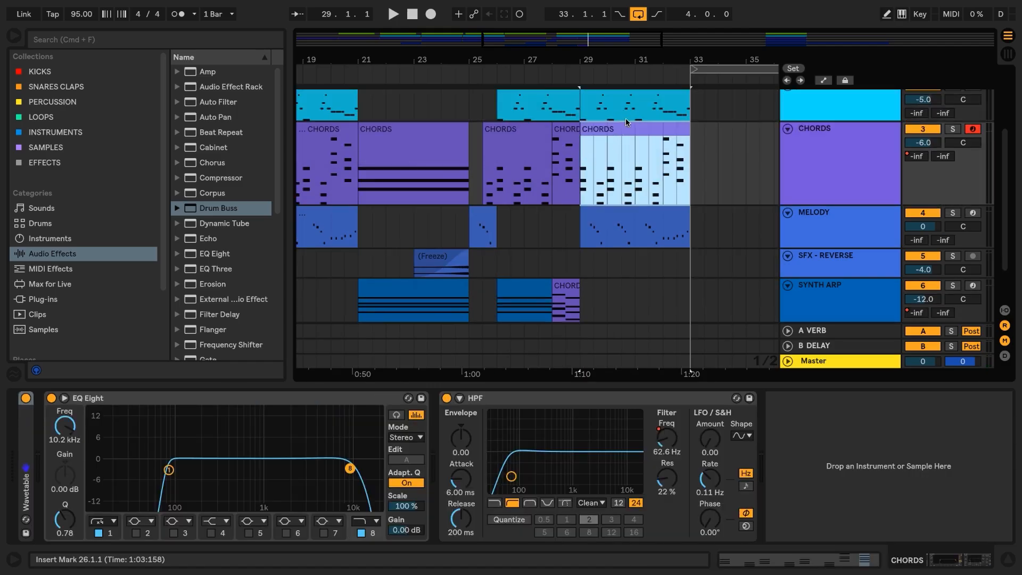
scroll(625, 118, "down", 2)
left_click_drag(612, 98, 613, 256)
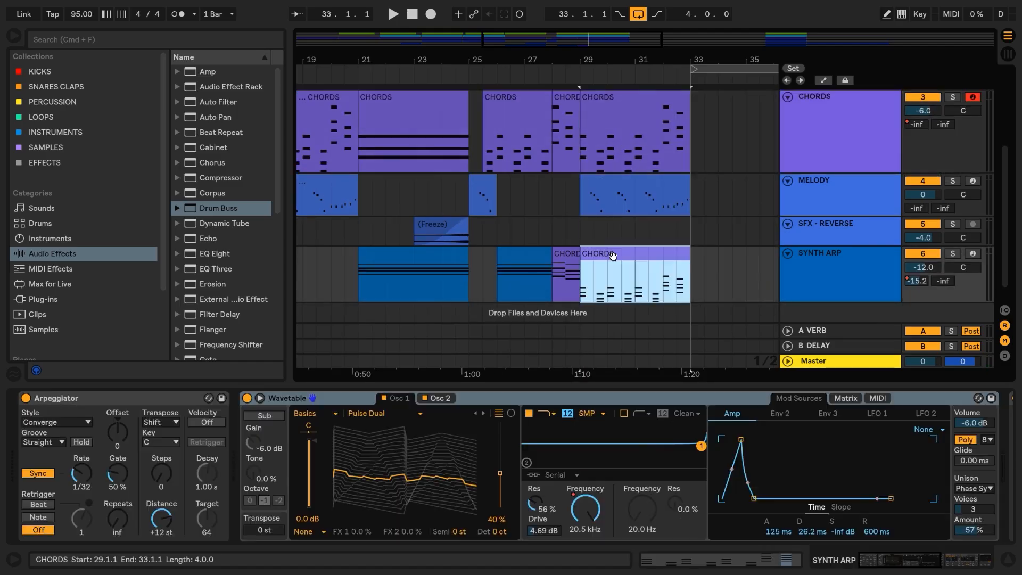
Step: Transpose all notes in the copied four-bar SYNTH ARP clip up two octaves and extend them with Legato
double_click(613, 255)
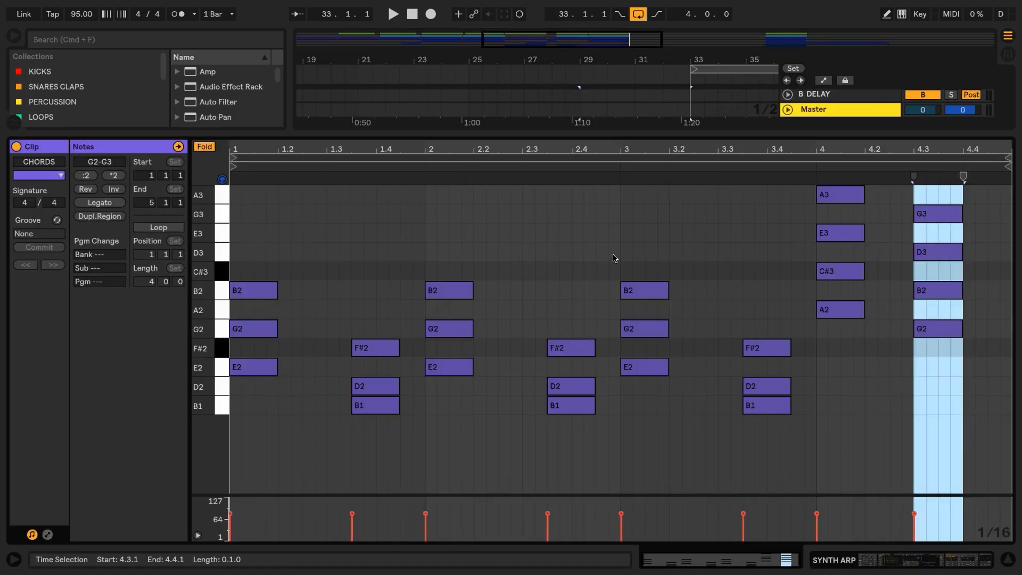
left_click(577, 279)
key("super+a")
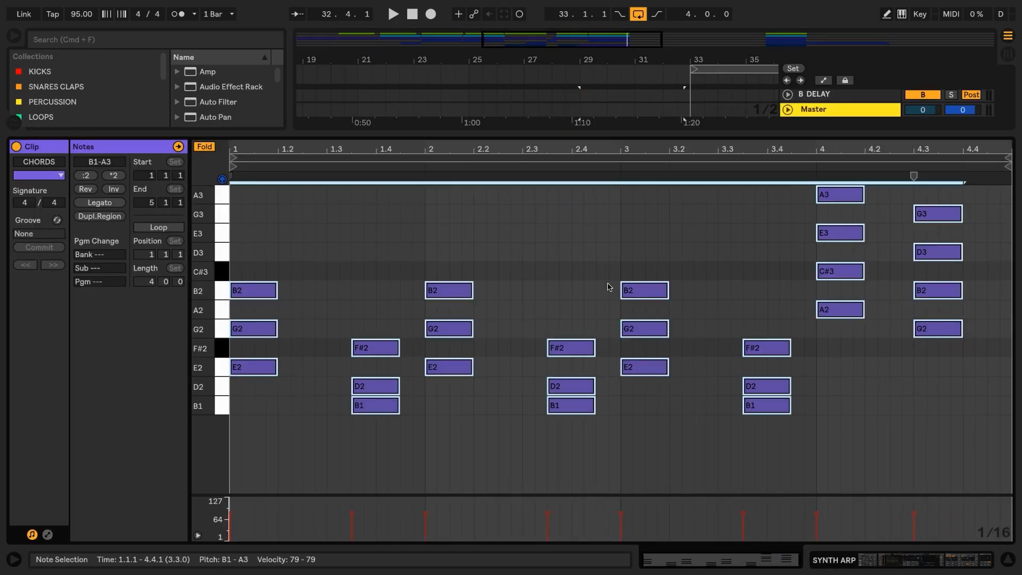
key("shift+Up")
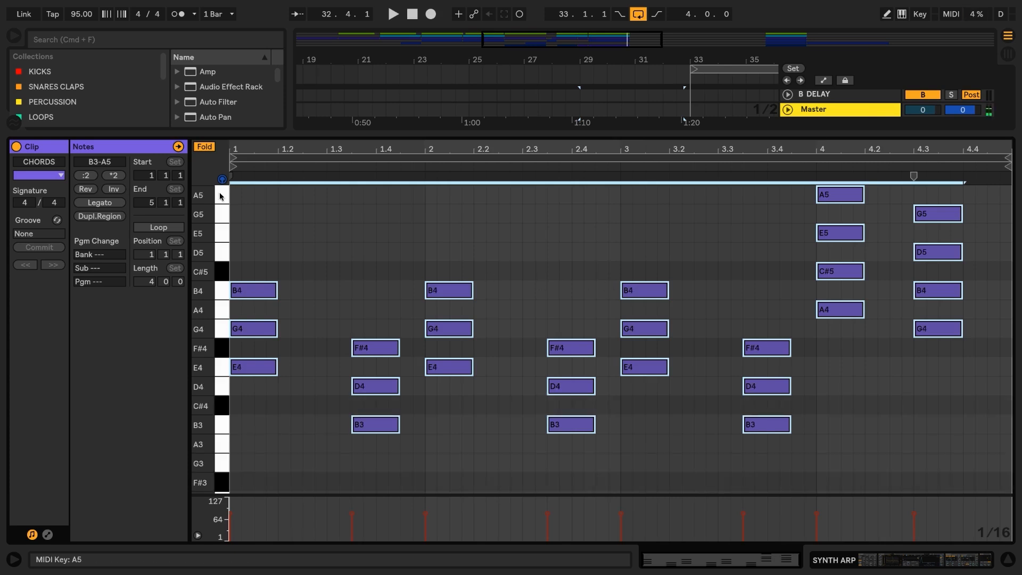
key("shift+Up")
left_click(121, 203)
left_click(351, 229)
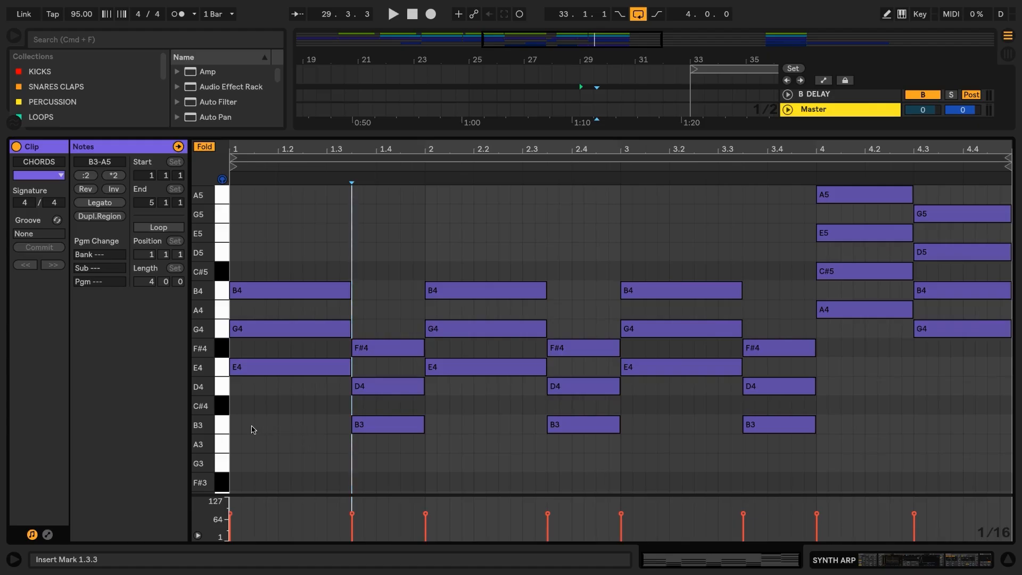
Step: Raise the B3 notes one octave to B4 and duplicate the B4 notes of the clip's first three bars at D5
left_click(220, 430)
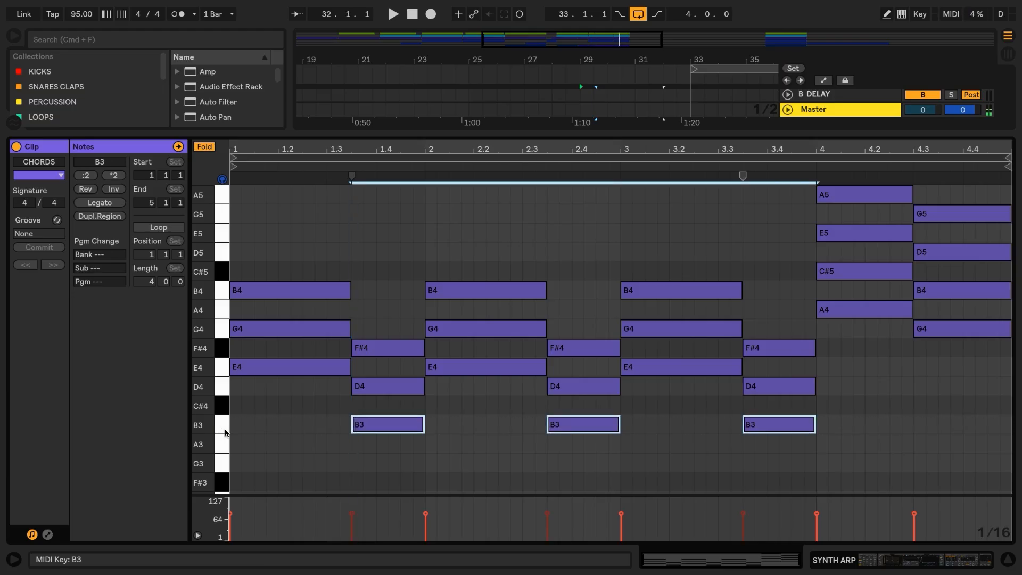
key("shift+Up")
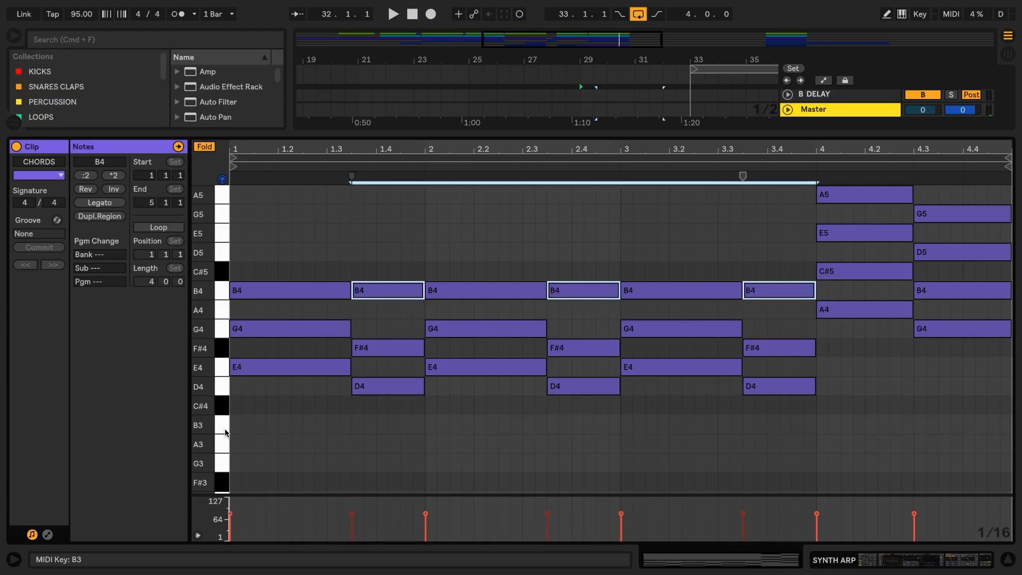
left_click(254, 239)
mouse_move(254, 239)
left_mouse_down()
mouse_move(327, 254)
mouse_move(756, 242)
mouse_move(776, 257)
mouse_move(772, 293)
left_mouse_up()
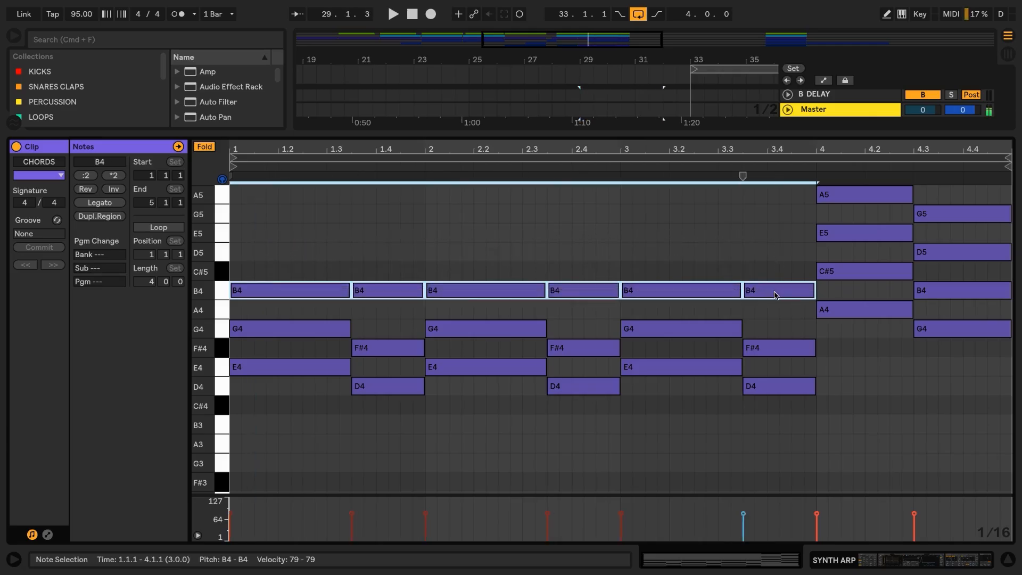
left_click_drag(484, 290, 486, 266)
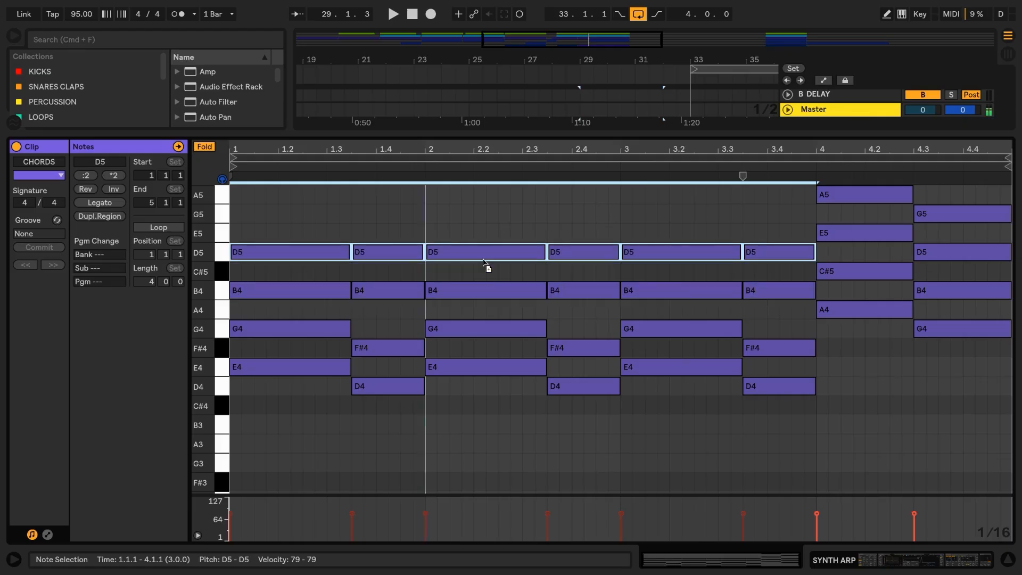
left_click(790, 205)
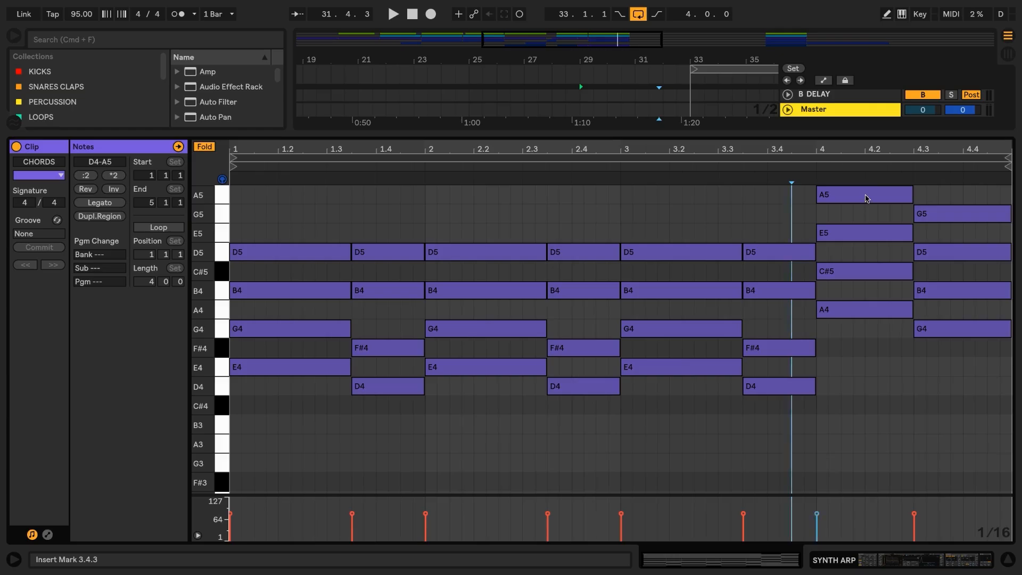
Step: In the clip's fourth bar, delete the A5 and G5 notes and move the E5 and D5 notes down one octave
left_click(867, 197)
left_click(917, 213, "shift")
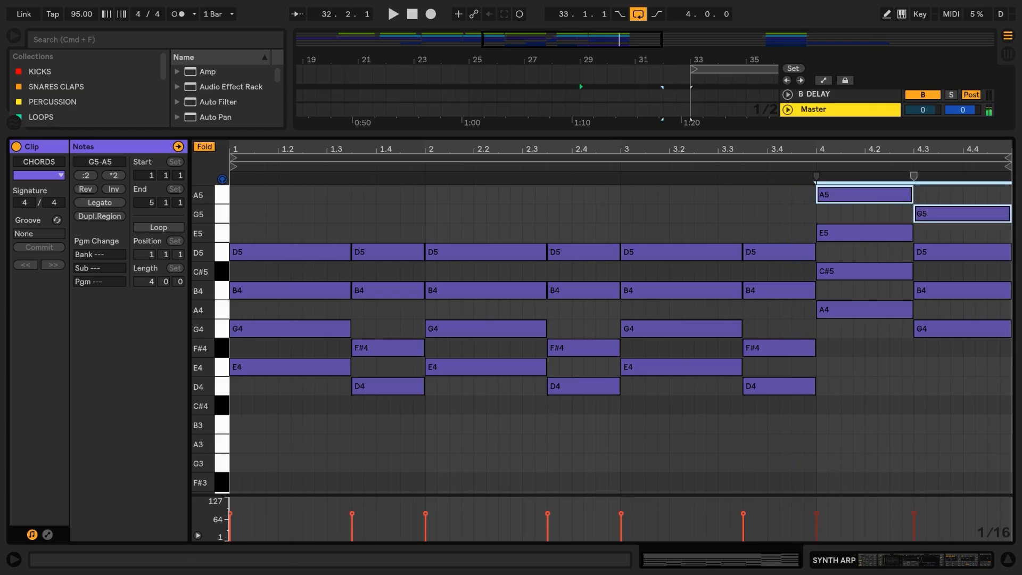
key("Delete")
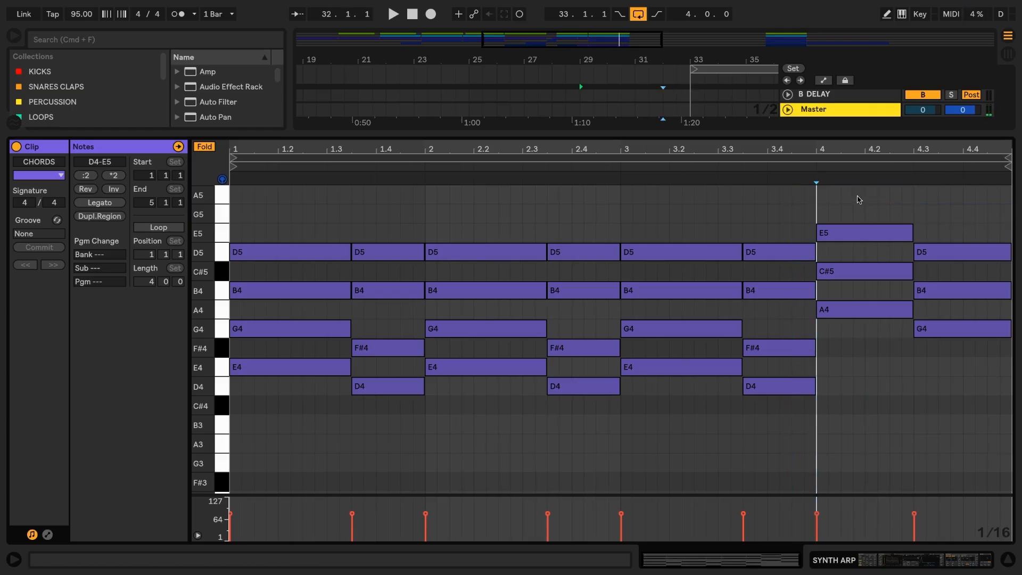
left_click_drag(854, 195, 950, 254)
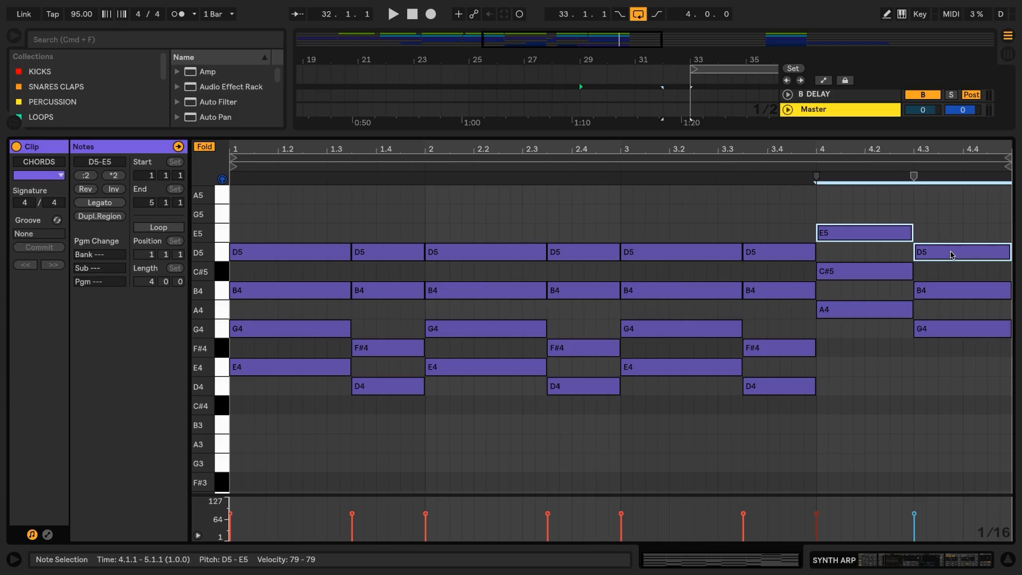
key("shift+Down")
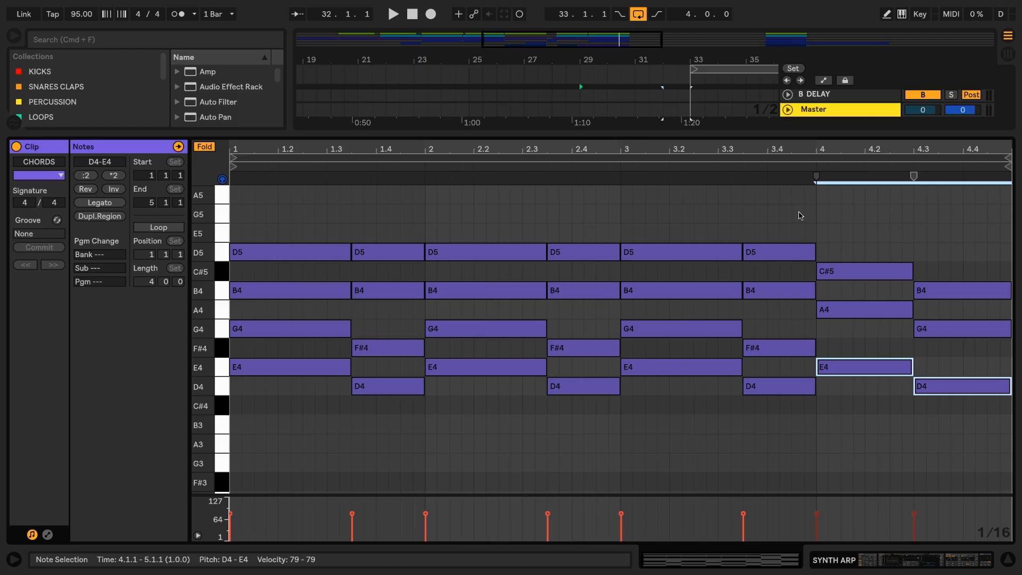
Step: Return to the arrangement and play it from bar 26 through bar 33 to check the full synth arp part
key("shift+Tab")
left_click(498, 271)
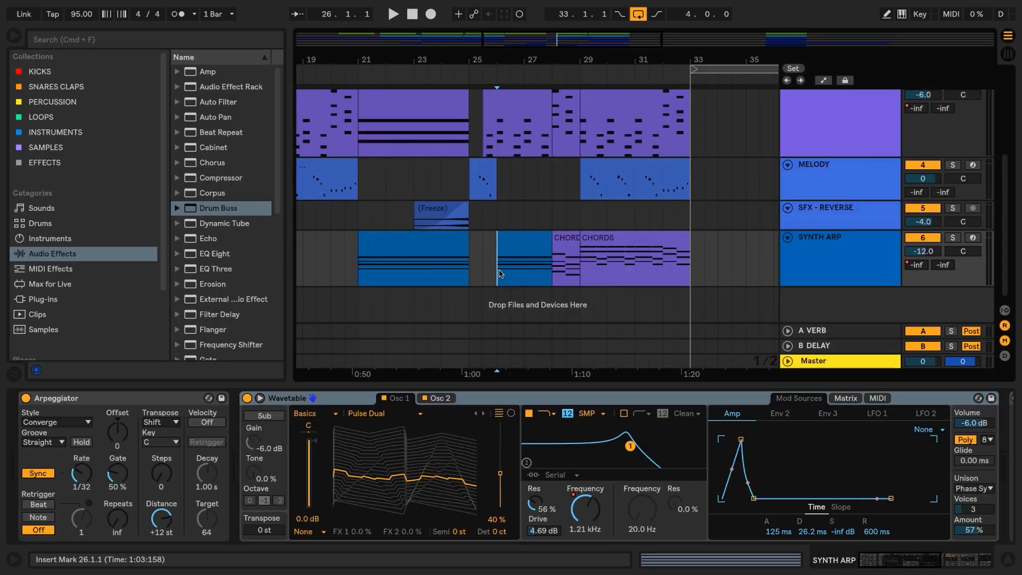
key("space")
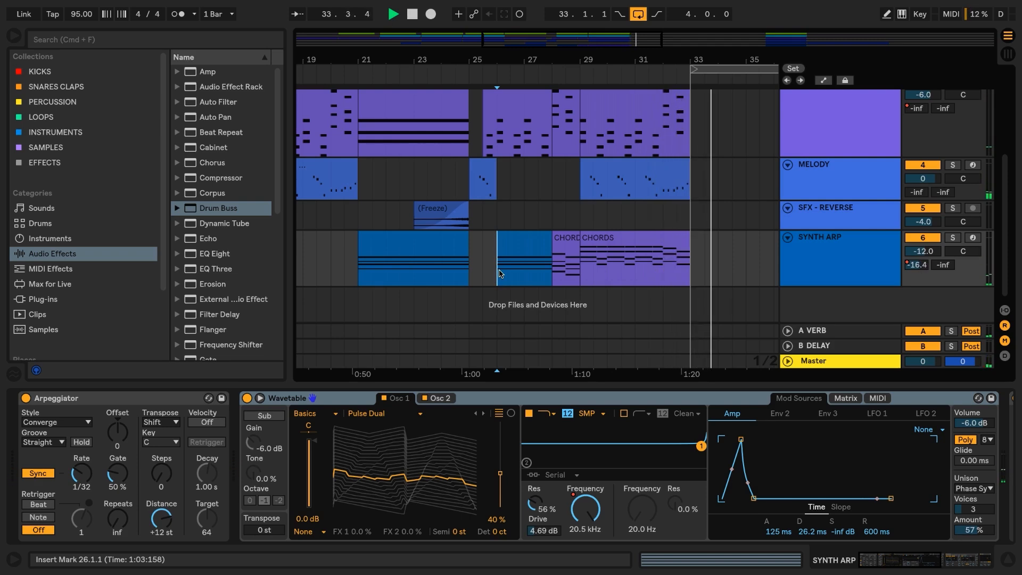
key("space")
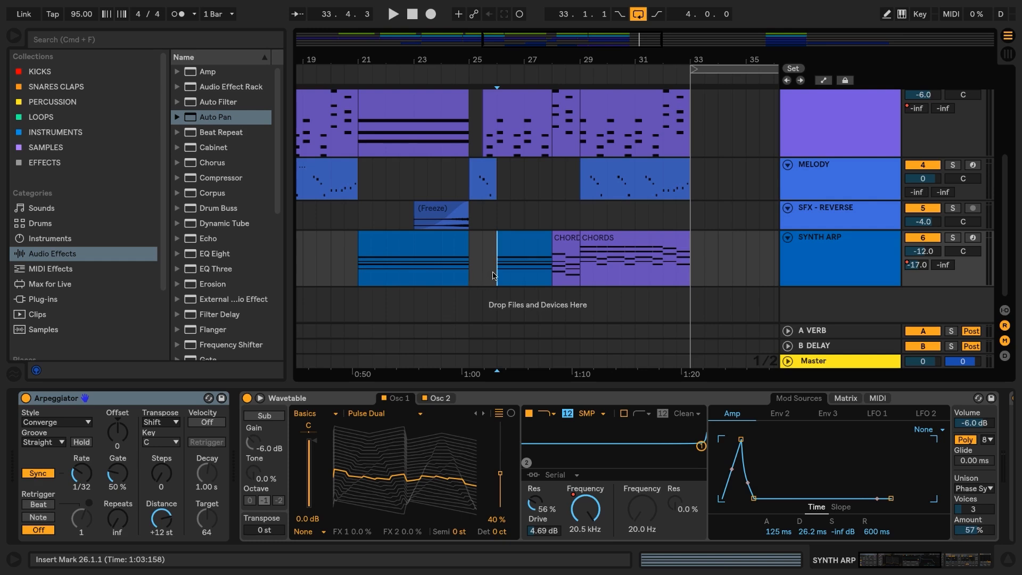
Step: Reshape SYNTH ARP's Erosion Amount automation to start at 0.00 at bar 26 and rise gradually until bar 33
left_click(494, 275)
key("a")
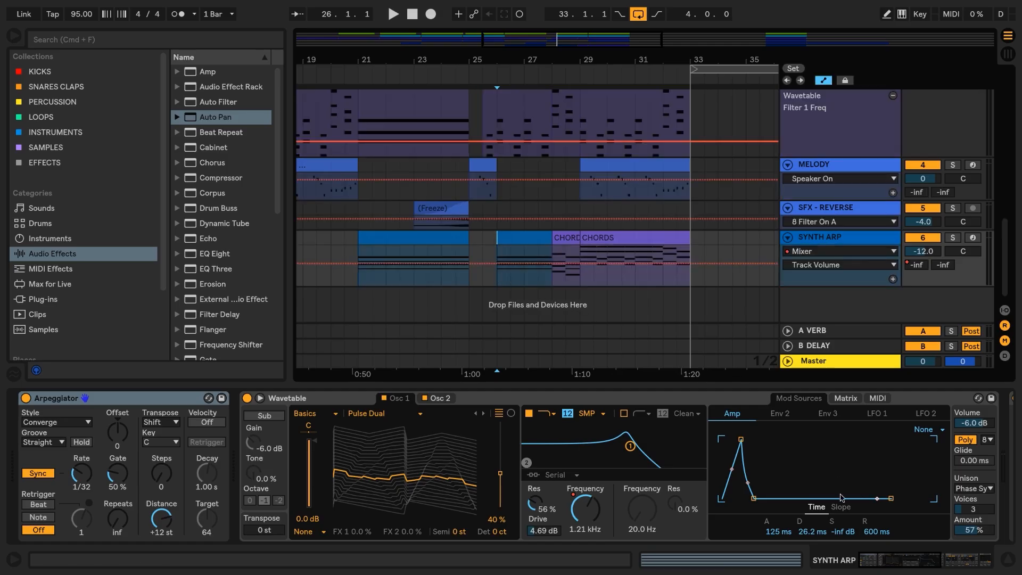
left_click_drag(879, 564, 942, 562)
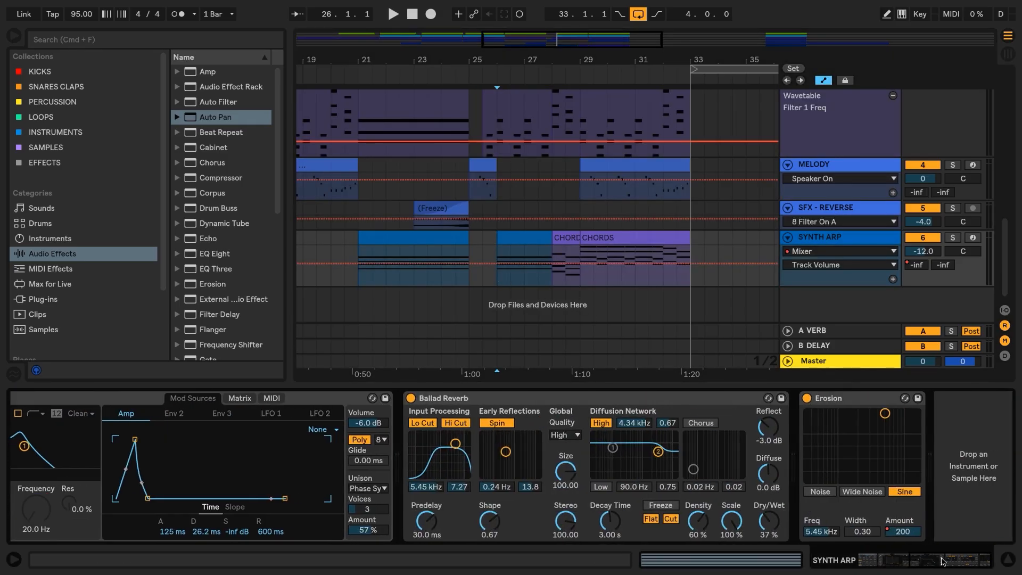
left_click(908, 534)
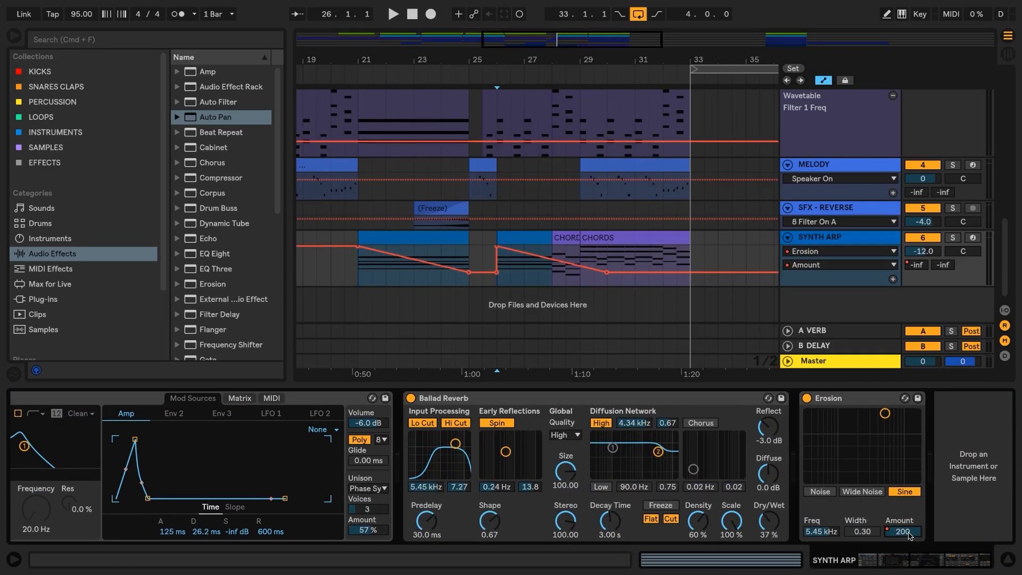
left_click(496, 247)
left_click_drag(497, 272, 497, 288)
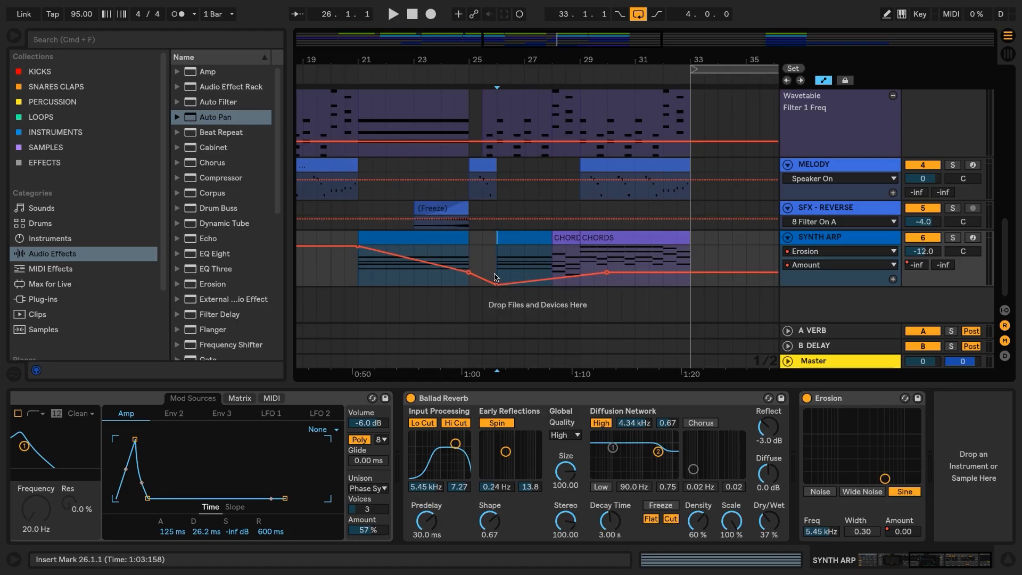
left_click_drag(607, 273, 690, 262)
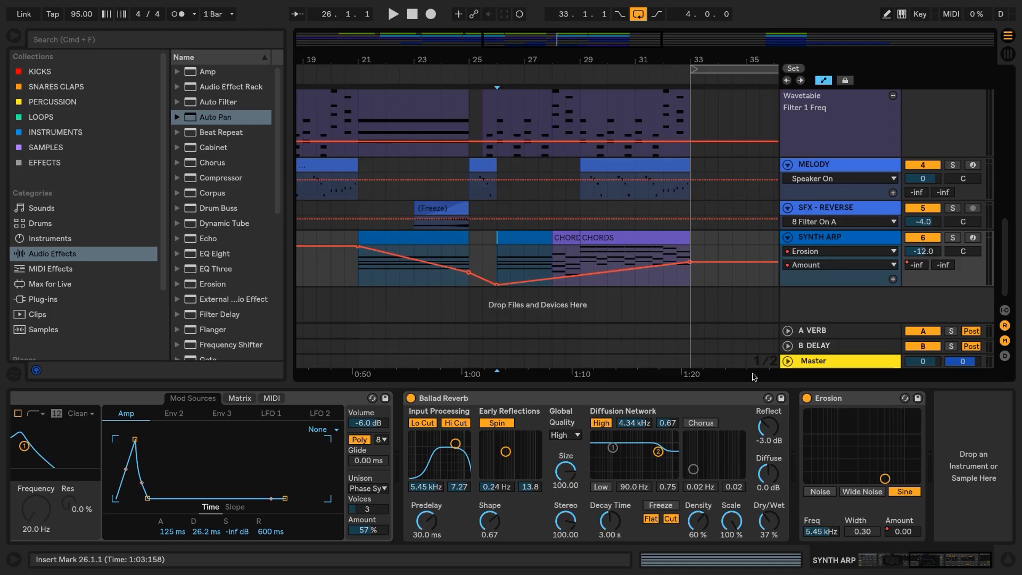
Step: Reshape SYNTH ARP's Wavetable Filter 1 Freq automation: about 7.61 kHz at bar 26, falling from bar 28 through a lowered bar 29 point to bar 33
left_click_drag(960, 561, 925, 558)
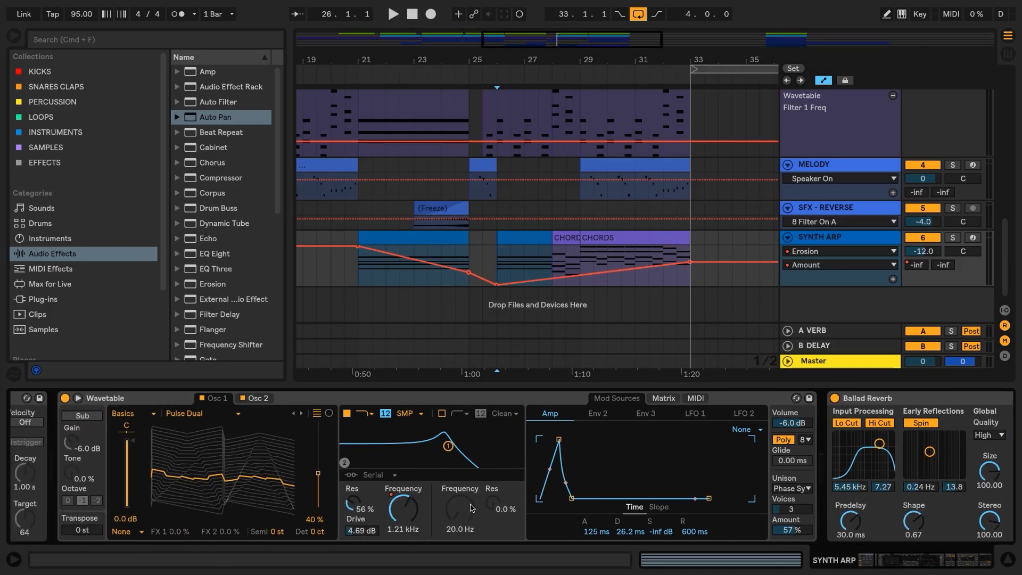
left_click(415, 508)
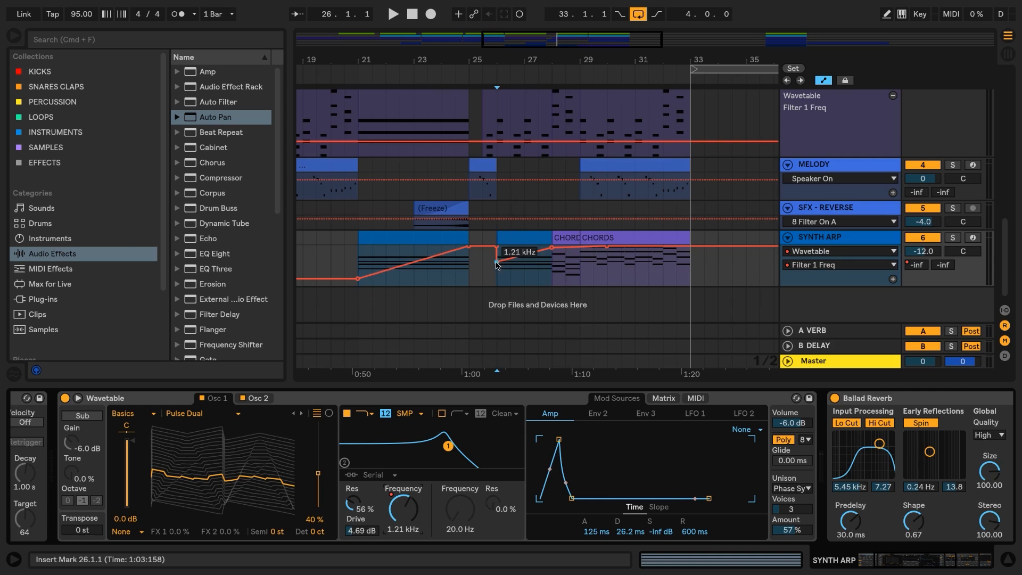
left_click(497, 262)
left_click_drag(497, 248, 497, 251)
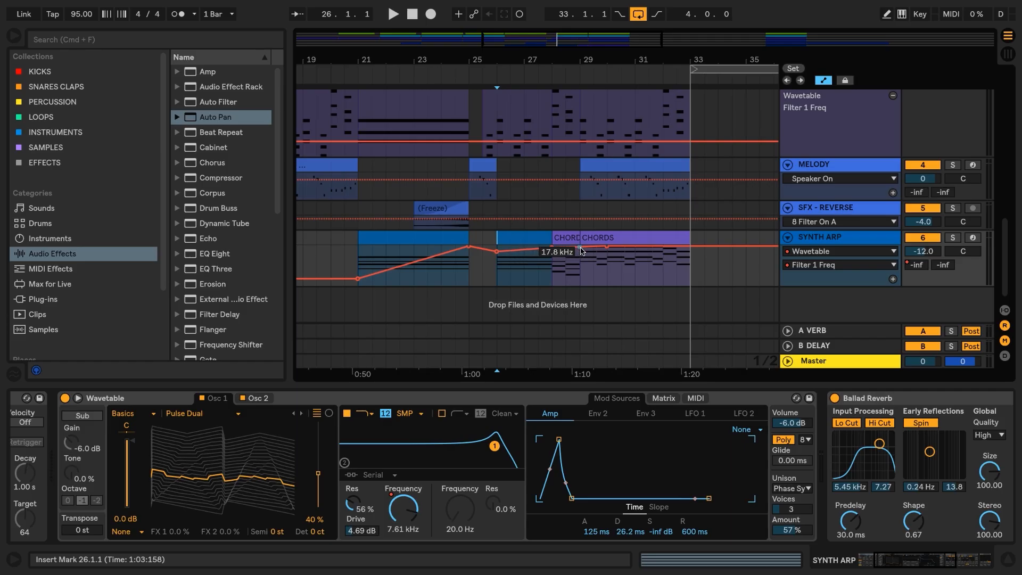
left_click(580, 250)
left_click_drag(580, 252, 580, 257)
left_click_drag(607, 246, 690, 262)
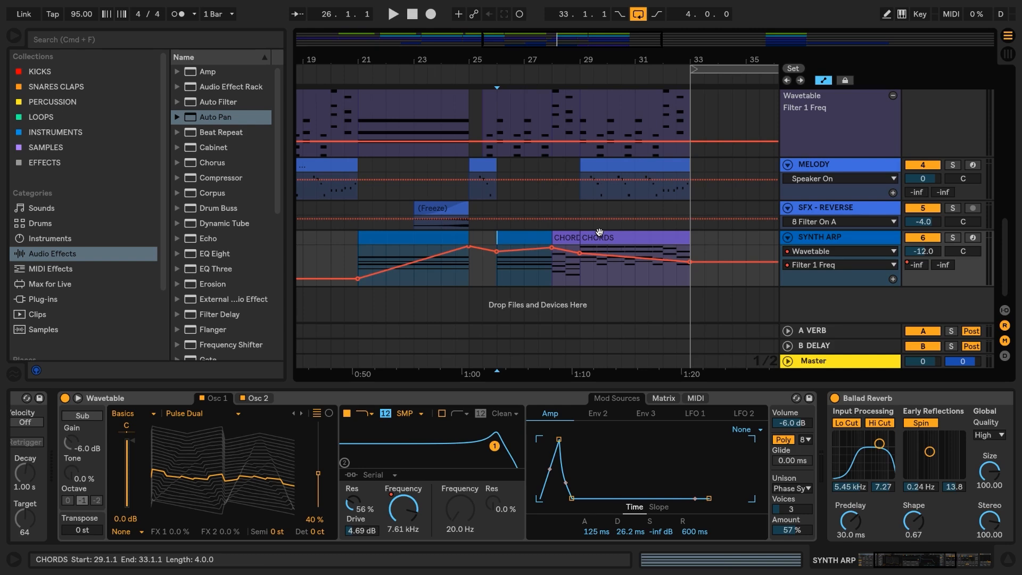
Step: Flatten SYNTH ARP's A-VERB send automation to -inf dB until bar 31 and ramp it up to bar 33
left_click(915, 265)
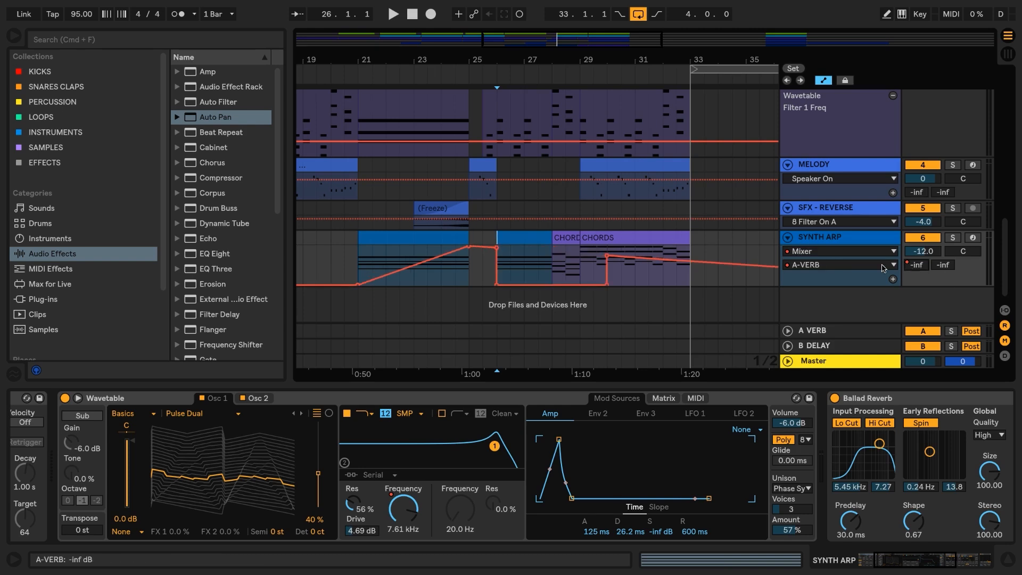
left_click(608, 256)
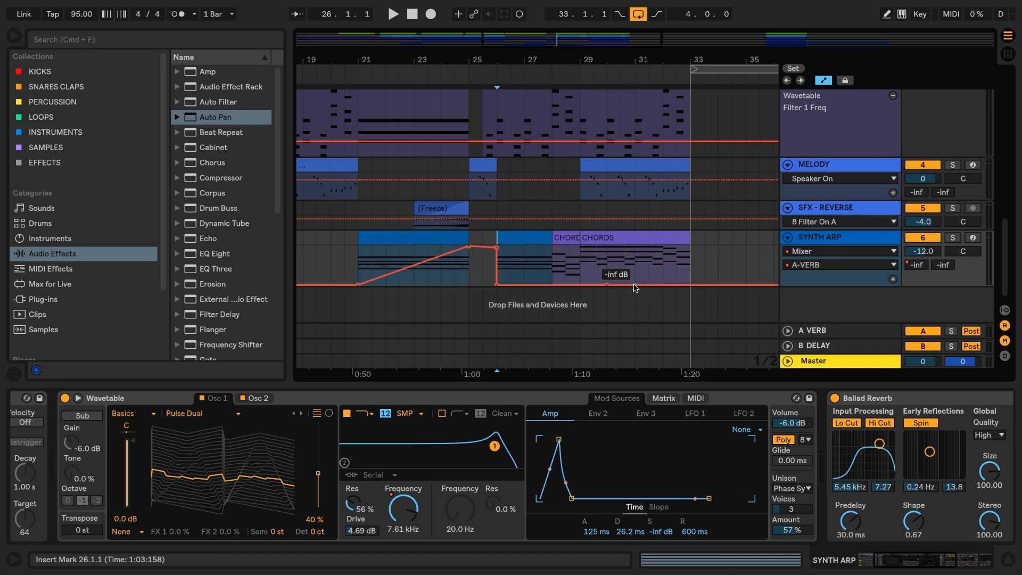
left_click_drag(688, 285, 689, 248)
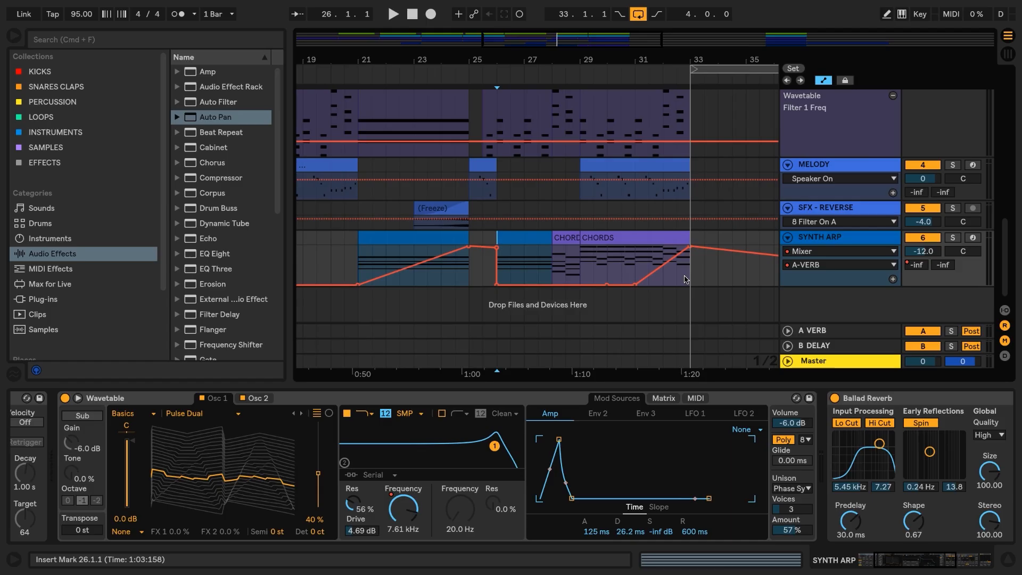
Step: Ramp SYNTH ARP's B-DELAY send automation up from -inf dB at bar 31 to bar 33, then hide the automation lanes
left_click(948, 269)
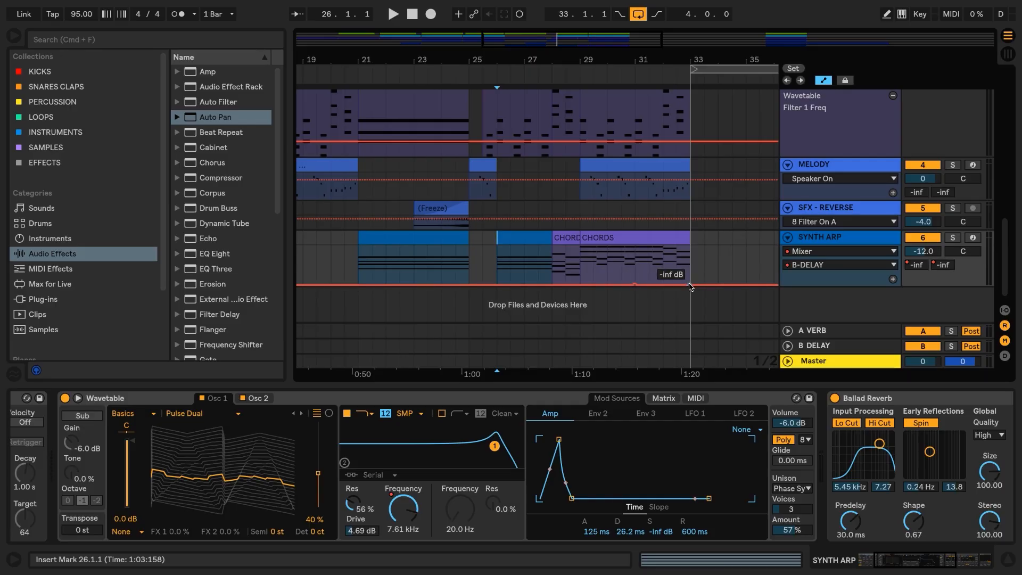
left_click_drag(690, 286, 688, 247)
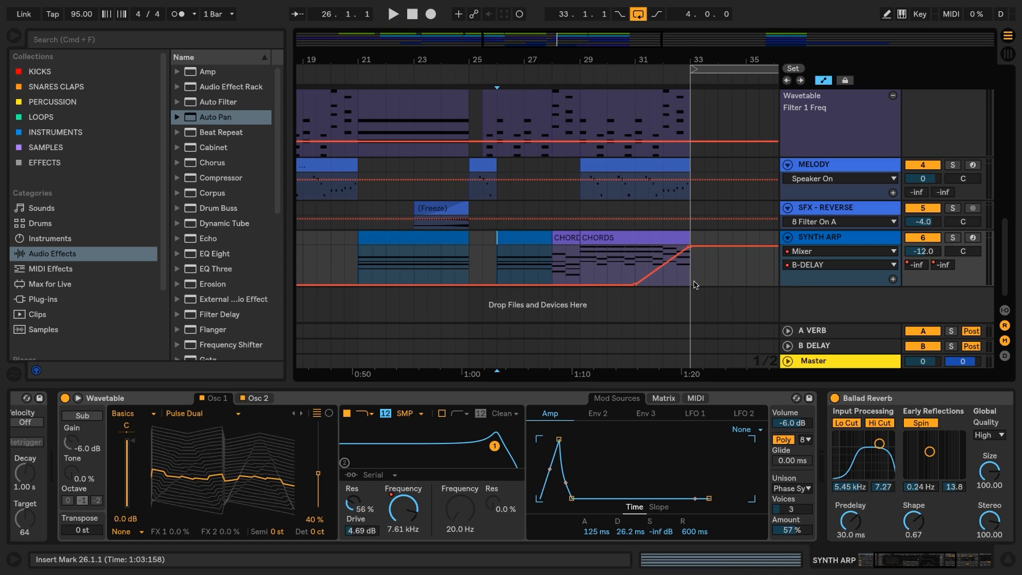
key("a")
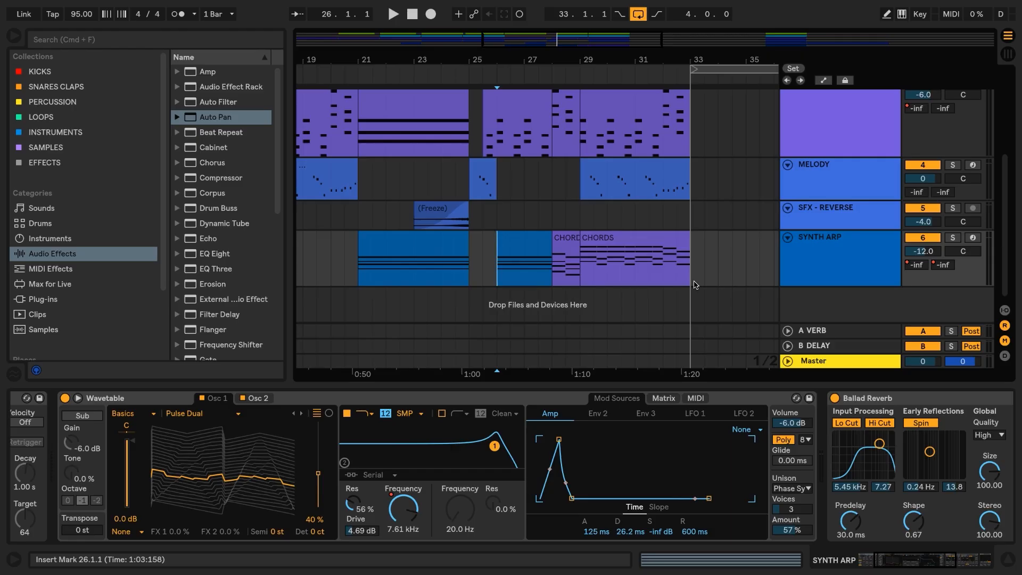
Step: Add a new audio track below the synth arp MIDI track and name it SYNTH ARP
key("super+t")
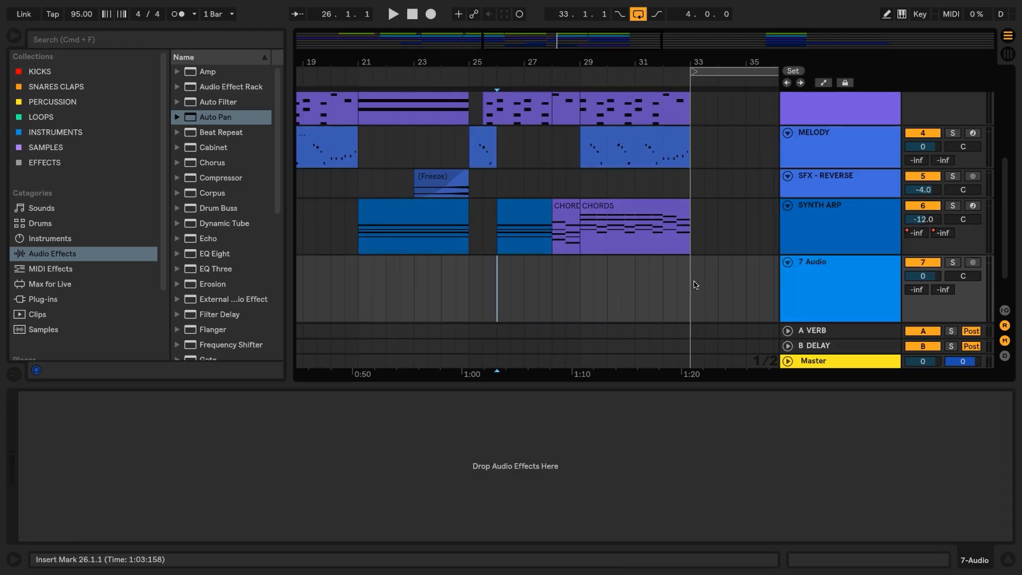
left_click(828, 269)
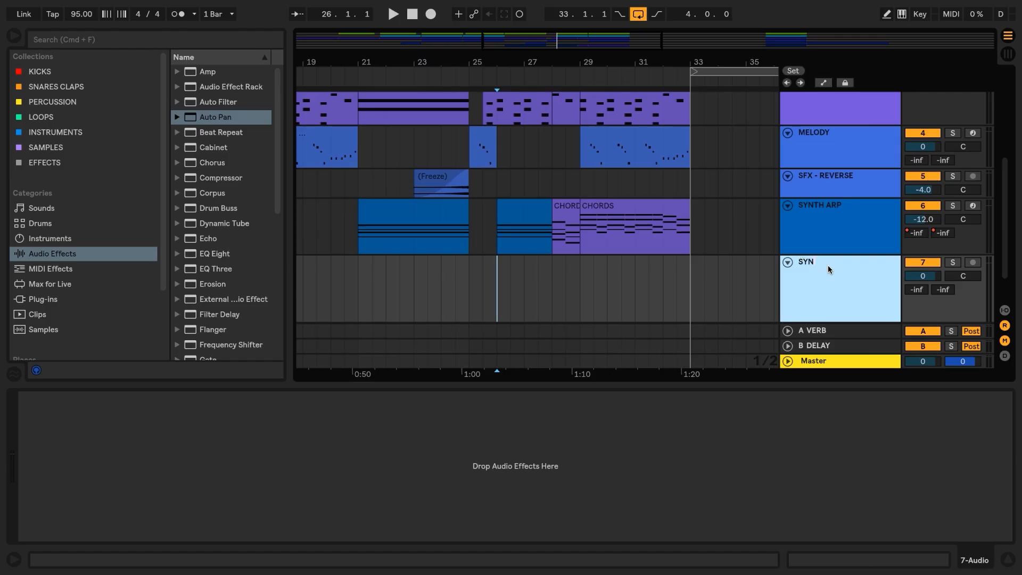
type("SYNTH ARP")
key("Return")
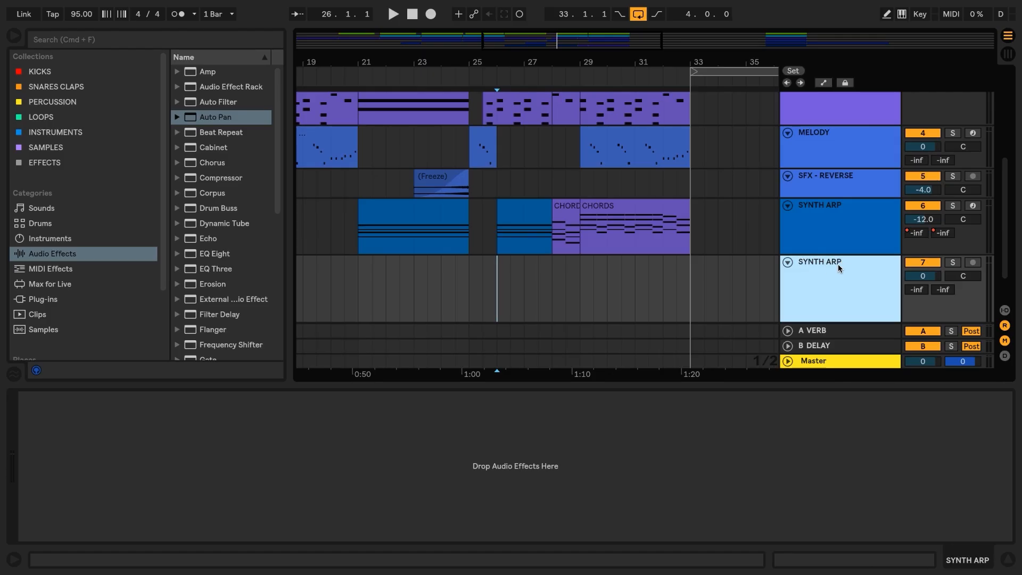
Step: Show the track routing, set the new audio track's input to Resampling and arm it for recording
left_click(1005, 311)
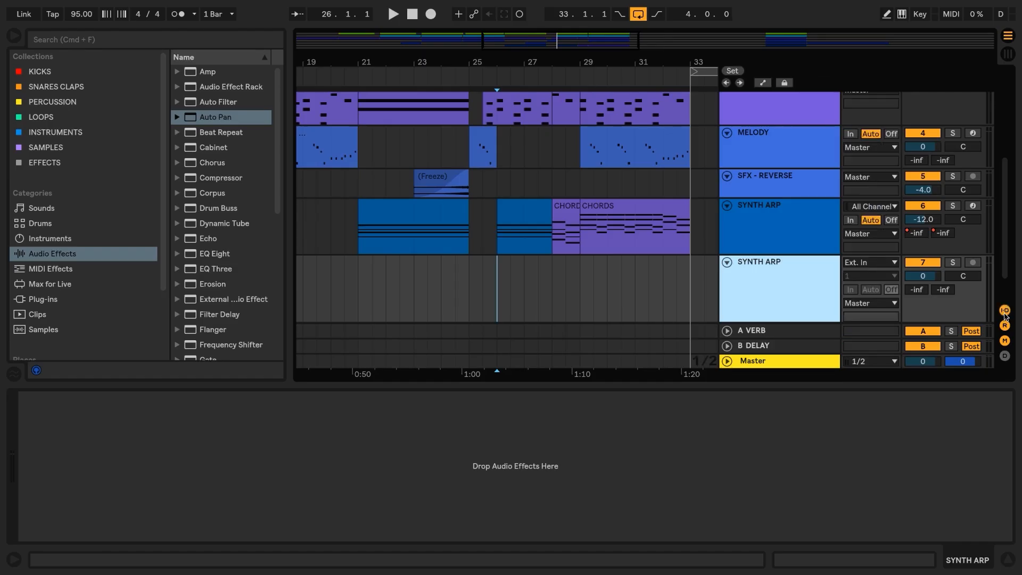
left_click(861, 266)
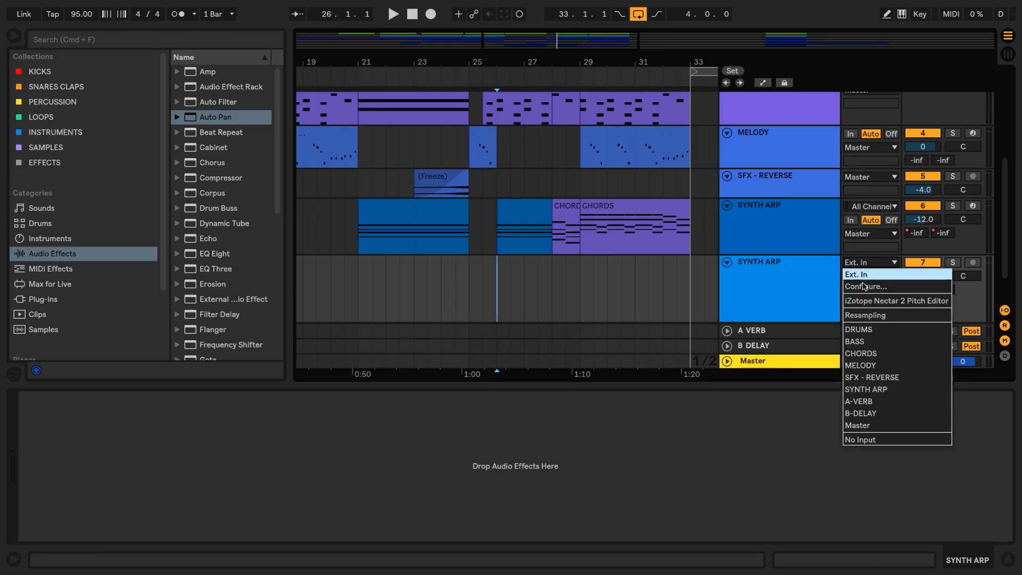
left_click(866, 317)
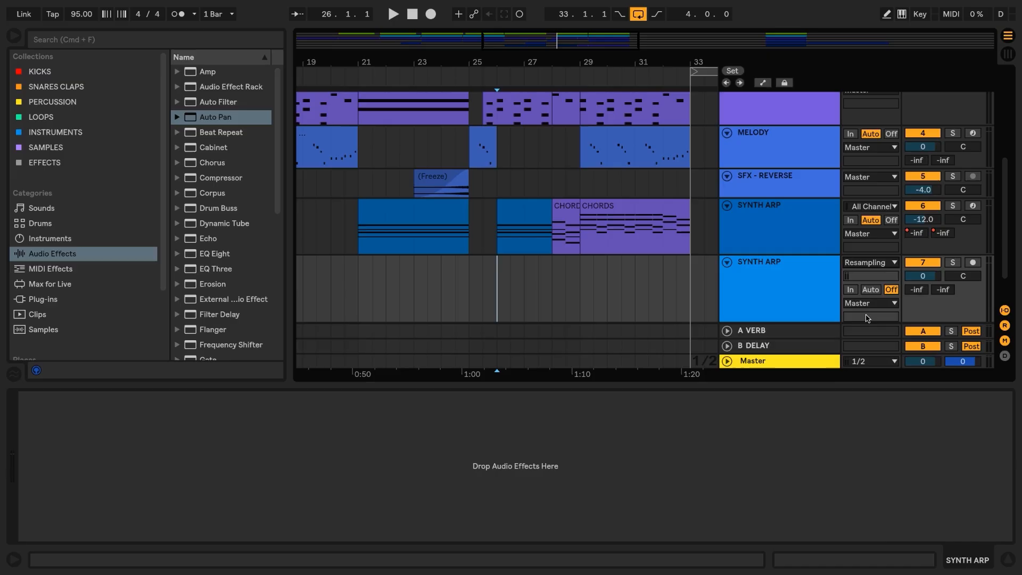
left_click(973, 263)
scroll(1009, 118, "up", 6)
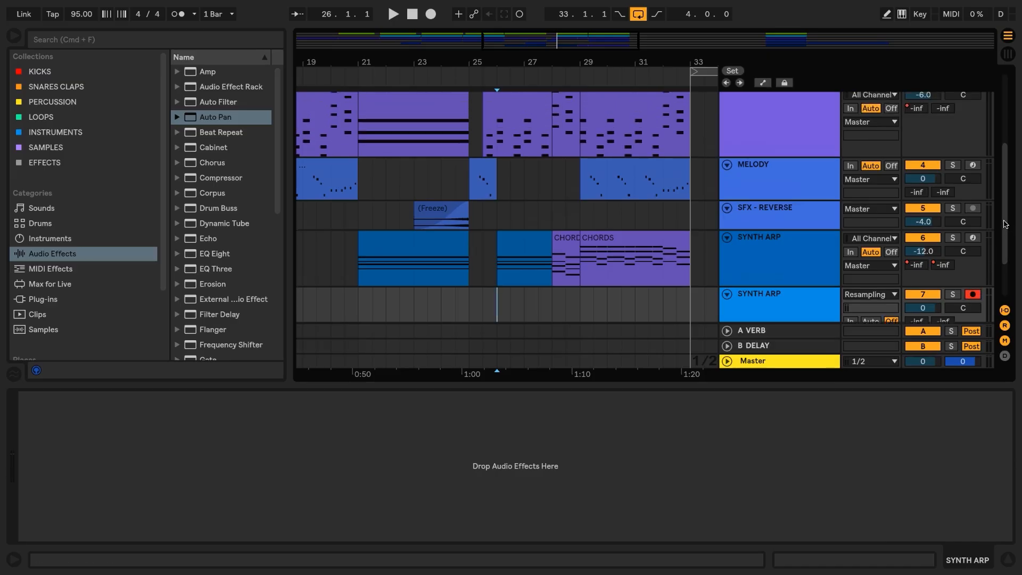
scroll(1010, 160, "down", 5)
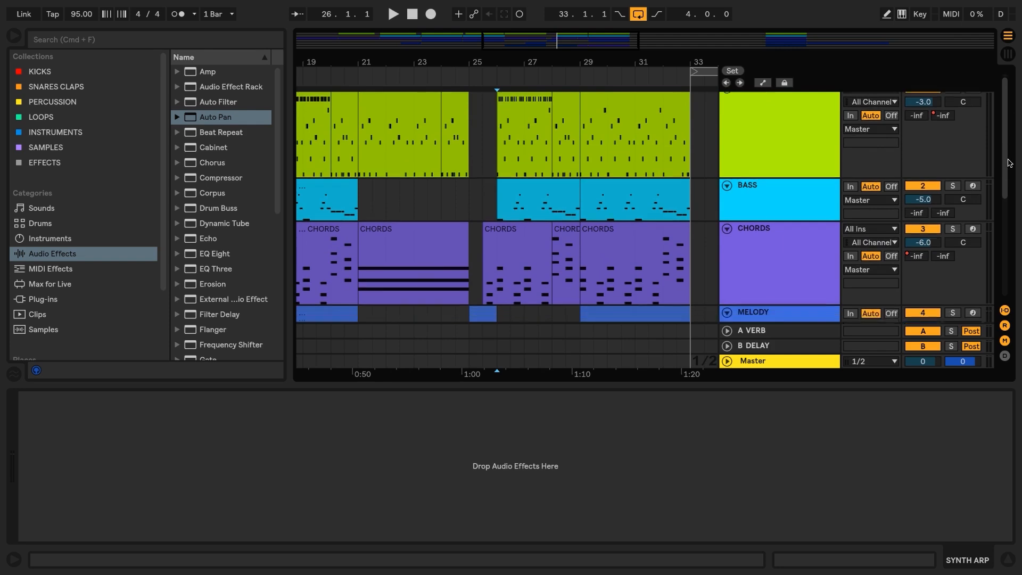
scroll(1011, 213, "down", 4)
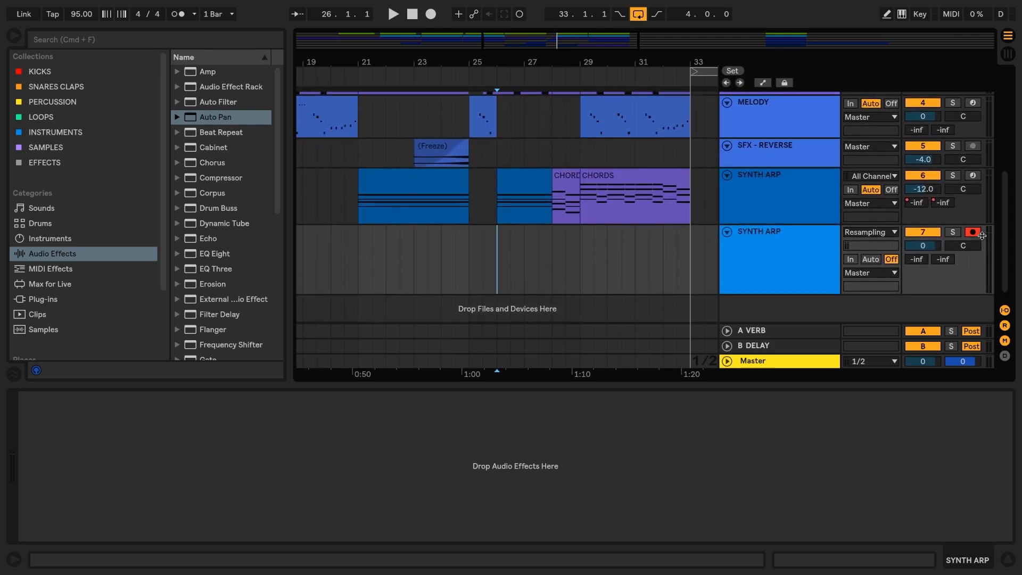
Step: Solo the original SYNTH ARP MIDI track and record it onto the resampling track from bar 21 until shortly after bar 36
left_click(954, 177)
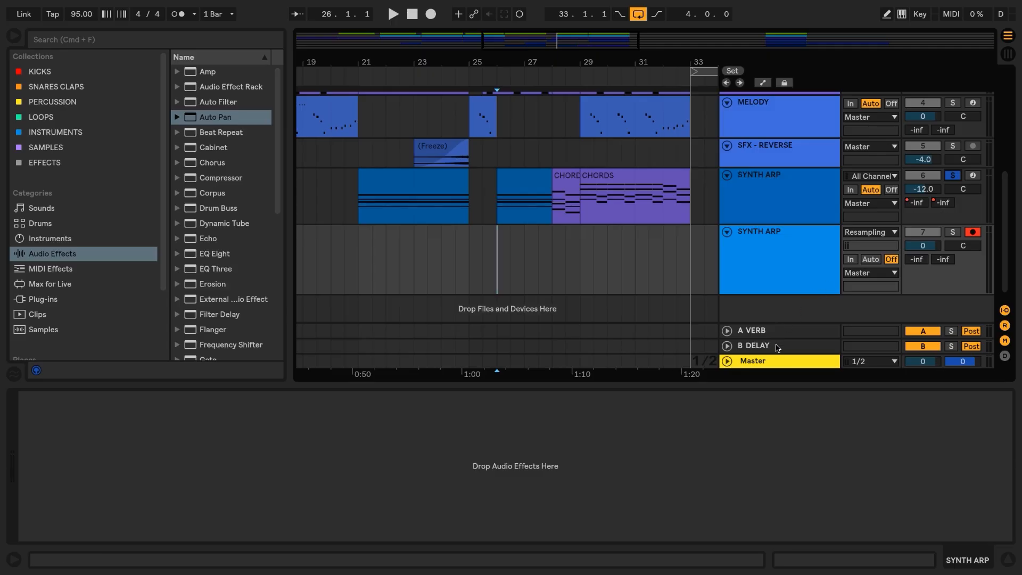
left_click(357, 274)
left_click(431, 14)
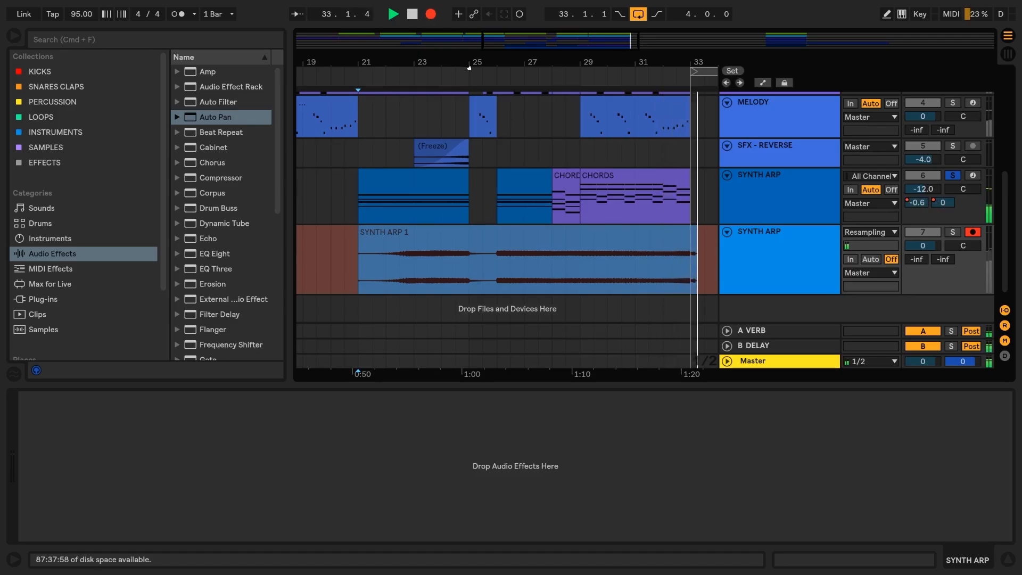
left_click_drag(462, 62, 456, 27)
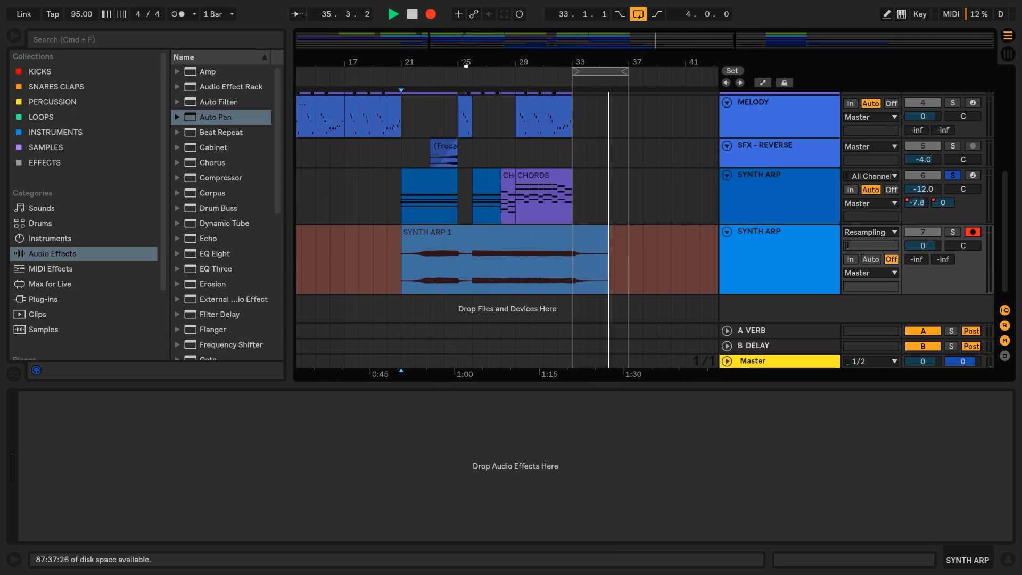
key("space")
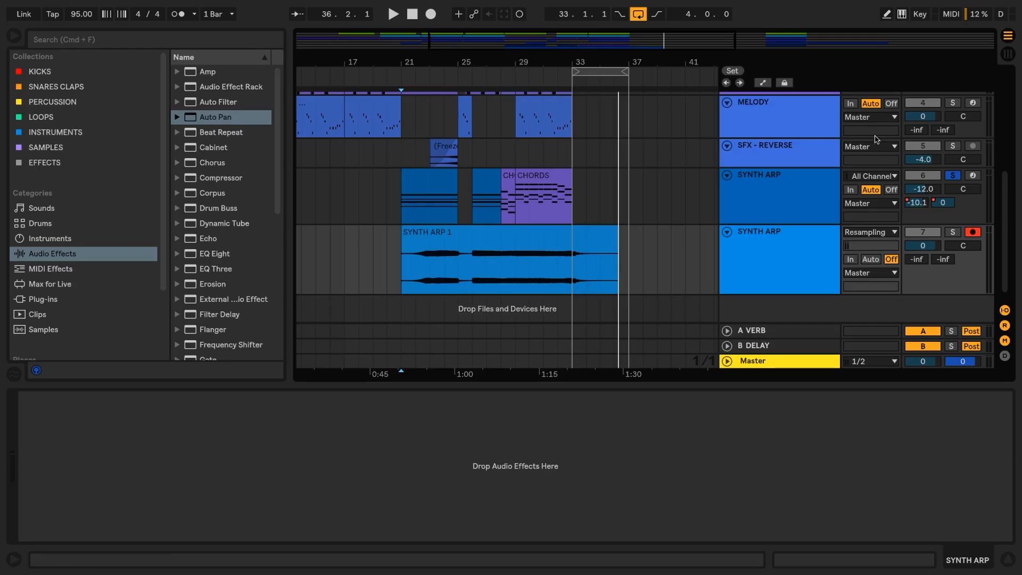
Step: Unsolo and delete the original SYNTH ARP MIDI track, and set the recorded audio track's input to No Input
left_click(953, 175)
left_click(758, 187)
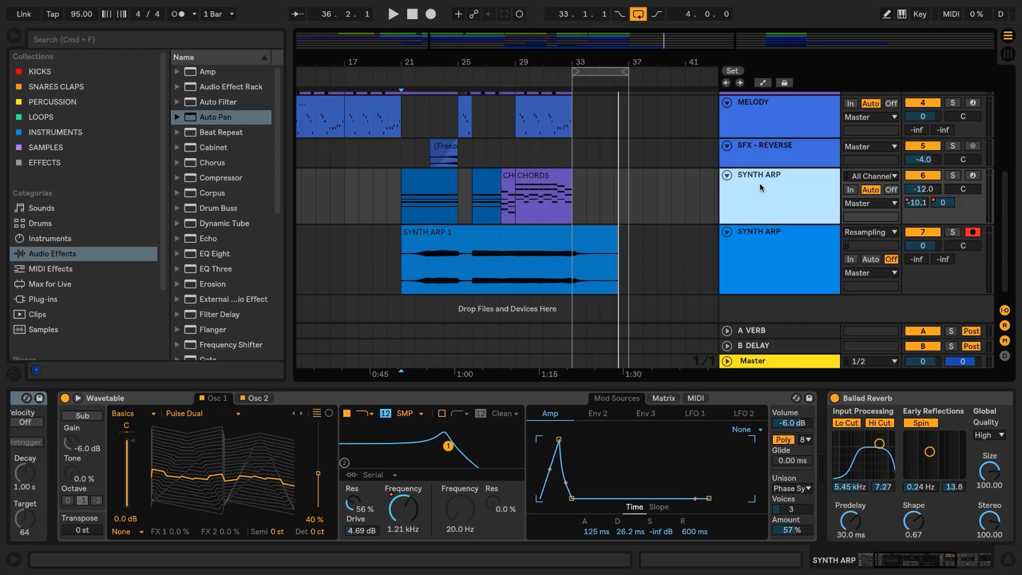
key("Delete")
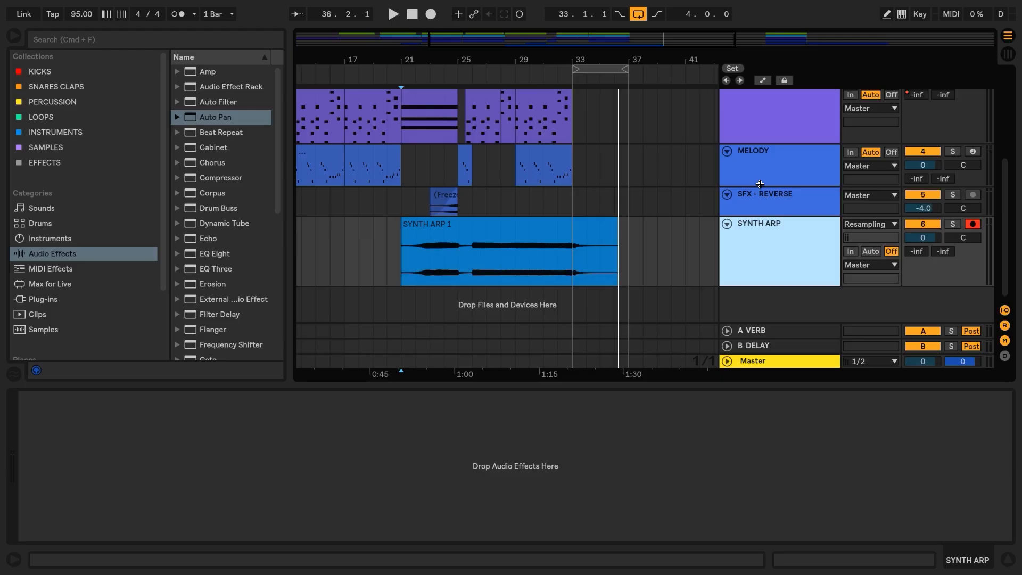
left_click(863, 224)
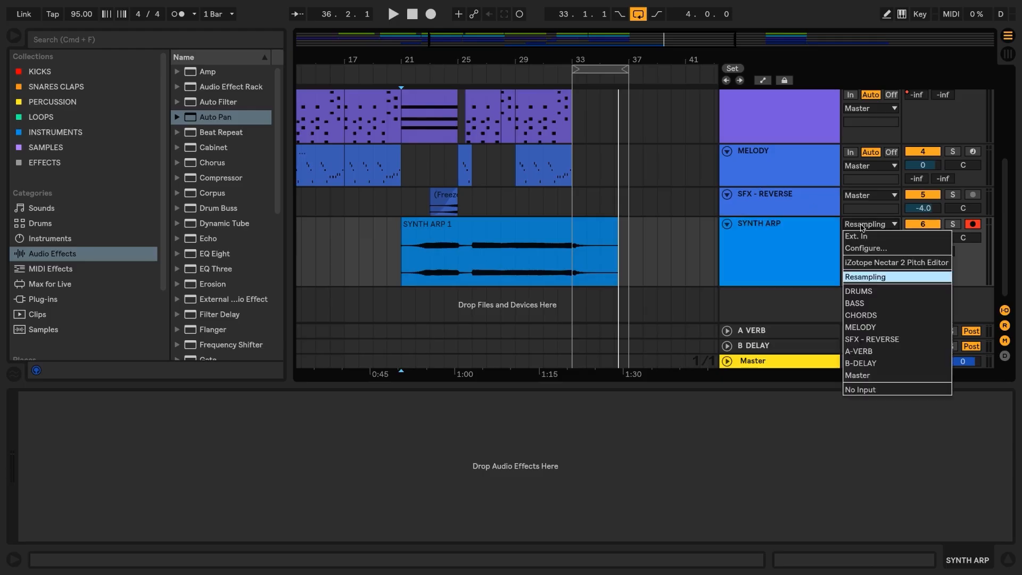
left_click(875, 390)
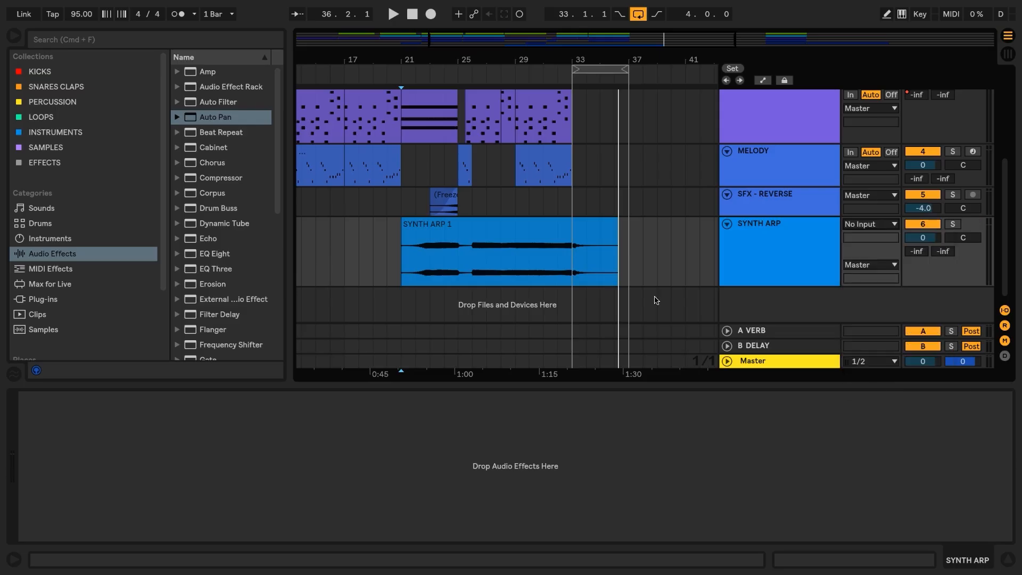
Step: Fade the recorded SYNTH ARP clip in from bar 21 to 25 and end it at bar 35 with a fade-out from just before bar 33
key("plus")
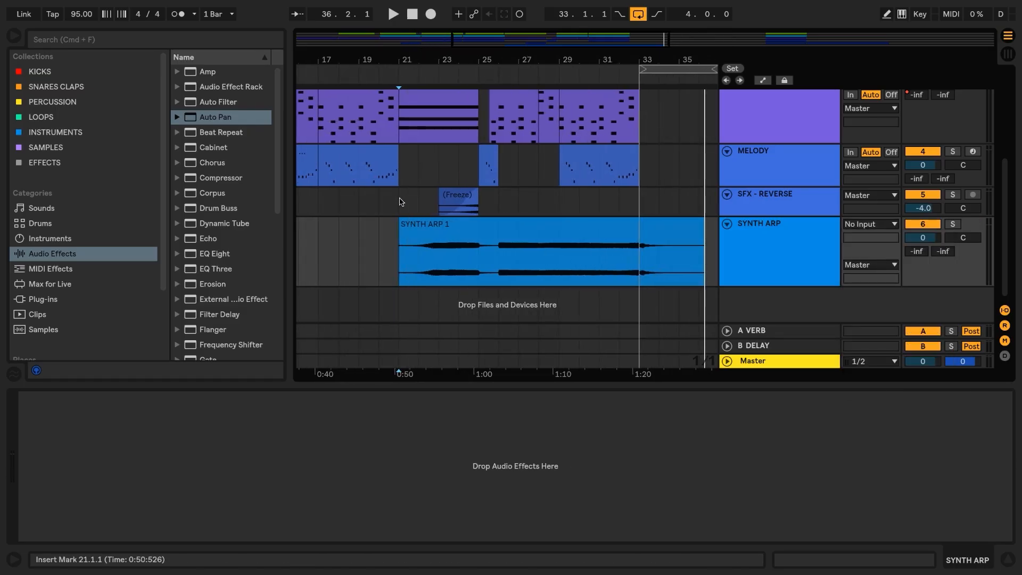
left_click_drag(402, 221, 478, 236)
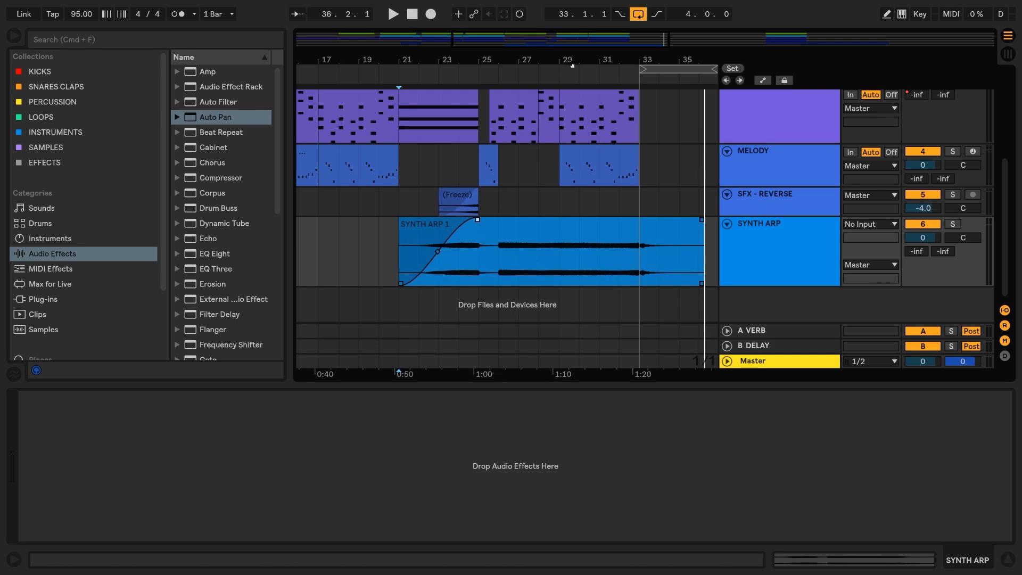
key("minus")
left_click_drag(662, 239, 598, 223)
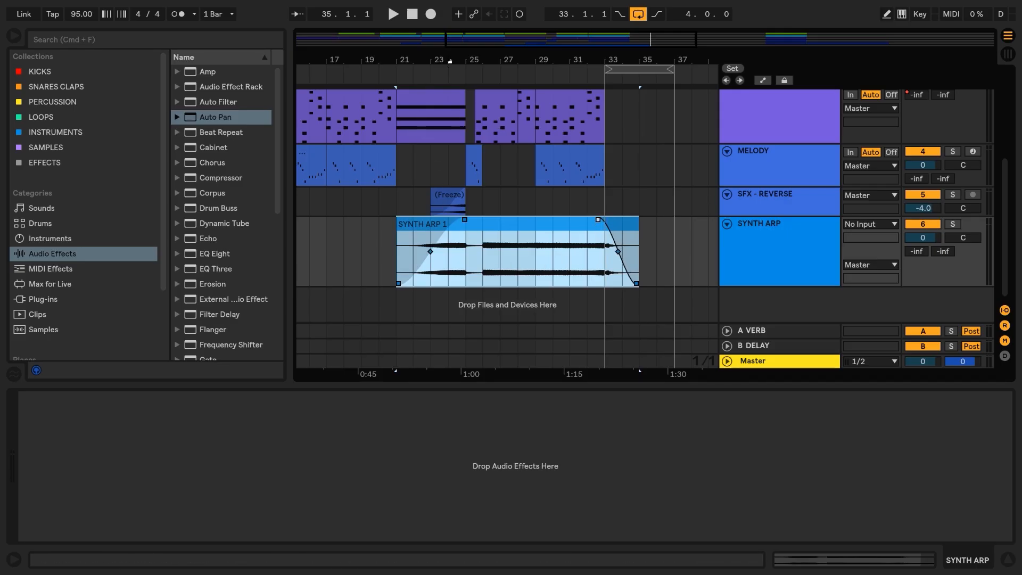
mouse_move(446, 62)
left_mouse_down()
mouse_move(445, 75)
mouse_move(432, 66)
left_mouse_up()
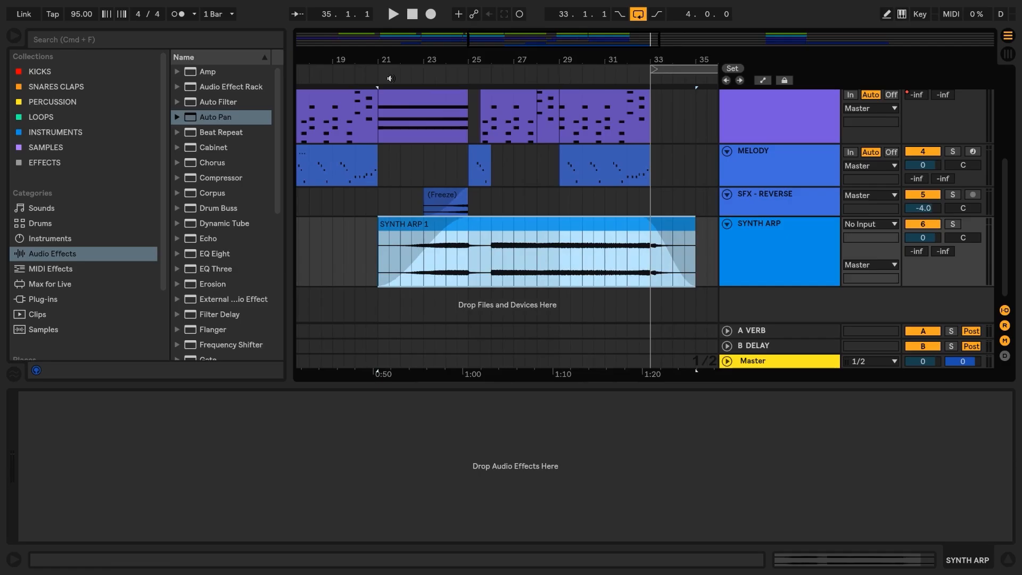
Step: Add an Auto Pan to the SYNTH ARP audio track and solo the track with the playback start at bar 26
left_click_drag(198, 118, 473, 258)
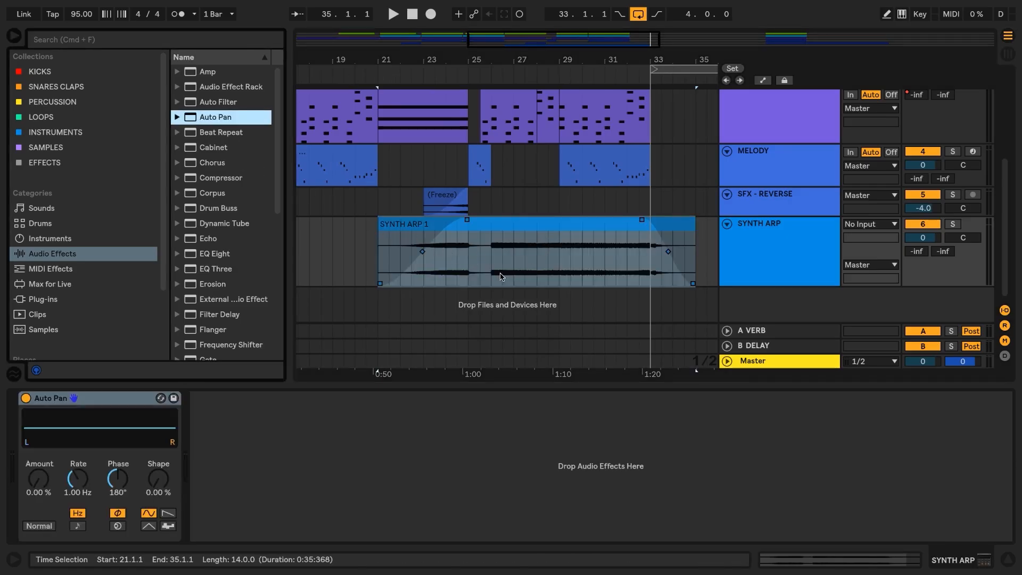
left_click(491, 255)
left_click(953, 224)
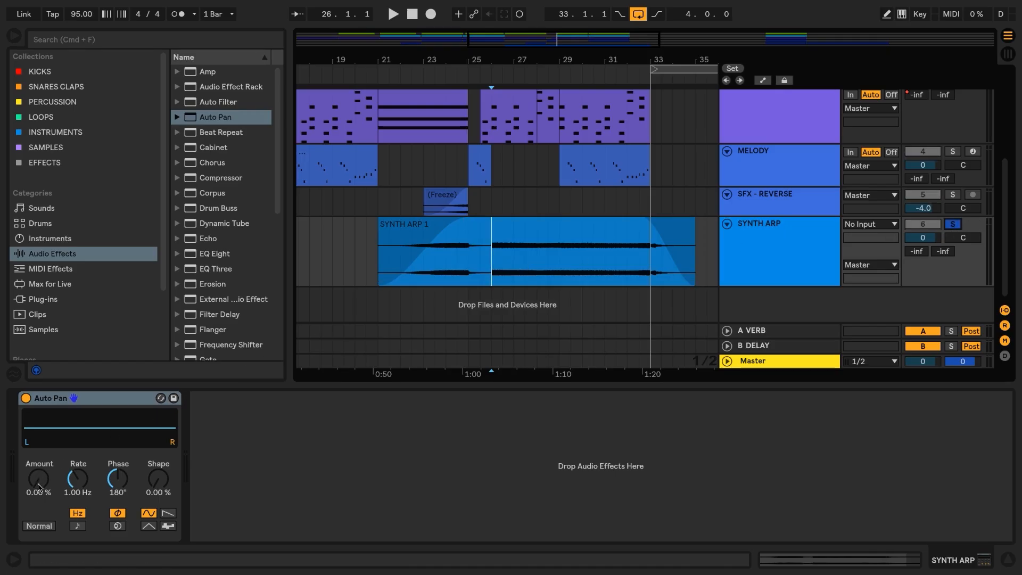
Step: Raise the Auto Pan Amount to 56.3 %, then to 100 % while auditioning the arp from bar 26
left_click_drag(38, 487, 38, 458)
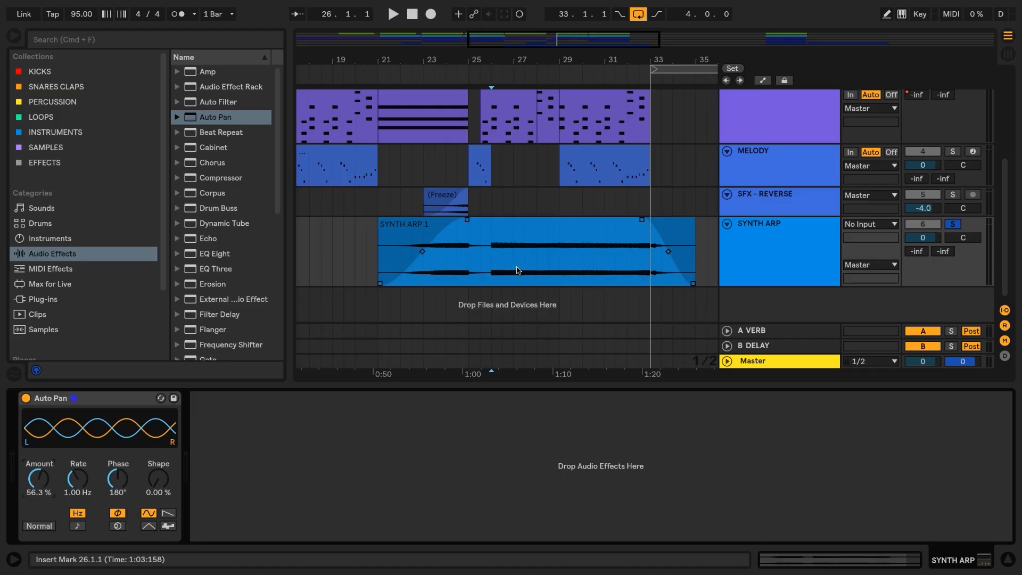
left_click(490, 264)
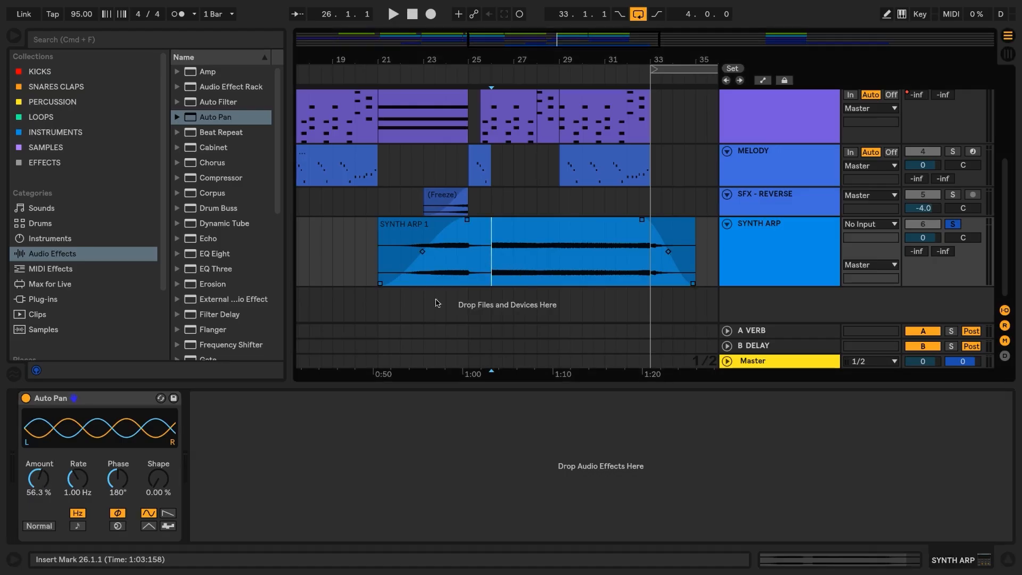
key("space")
left_click_drag(32, 484, 38, 484)
key("space")
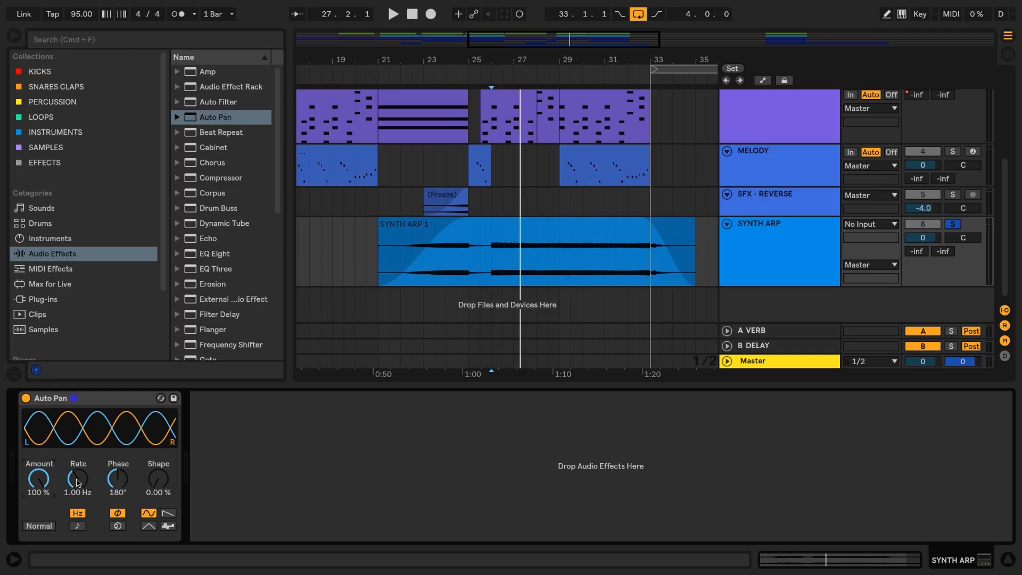
Step: Play from bar 26 while slowing the Auto Pan Rate to 0.48 Hz
key("space")
mouse_move(76, 484)
left_mouse_down()
mouse_move(76, 439)
mouse_move(81, 497)
left_mouse_up()
key("space")
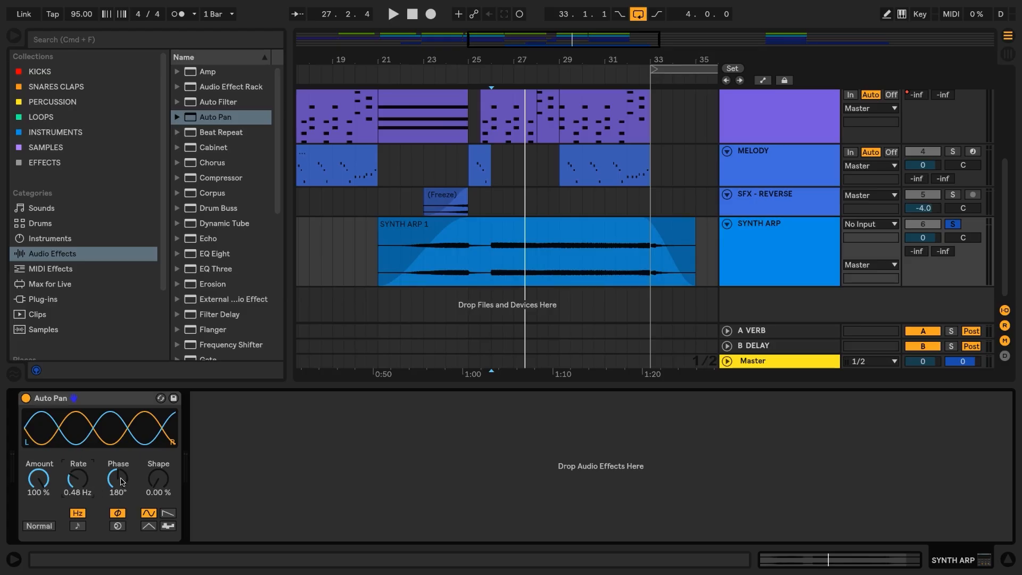
Step: Set the Auto Pan Phase to 0.00°, audition the tremolo from bar 26, and switch the Rate to tempo-synced 1/16
left_click_drag(118, 479, 118, 533)
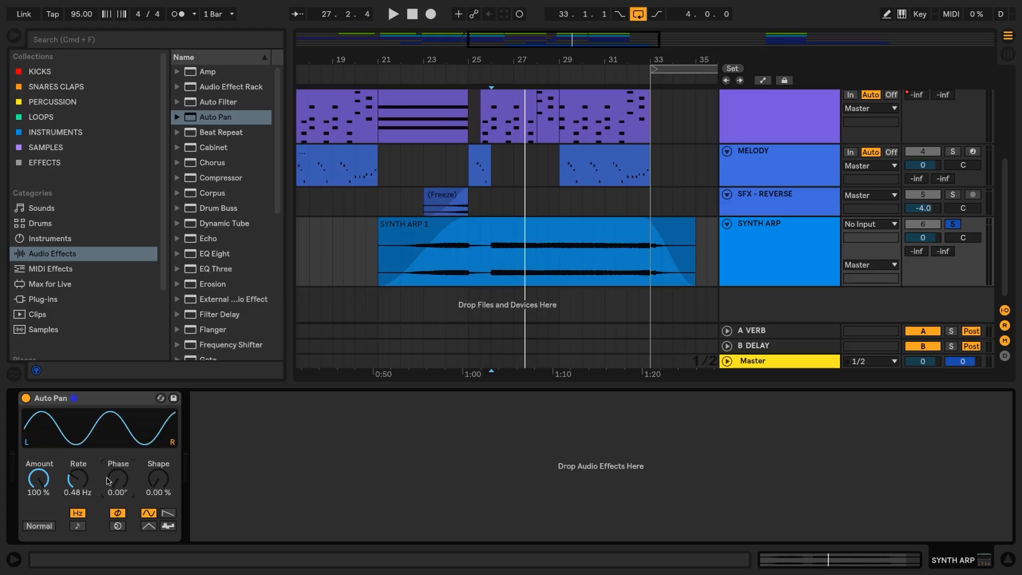
key("space")
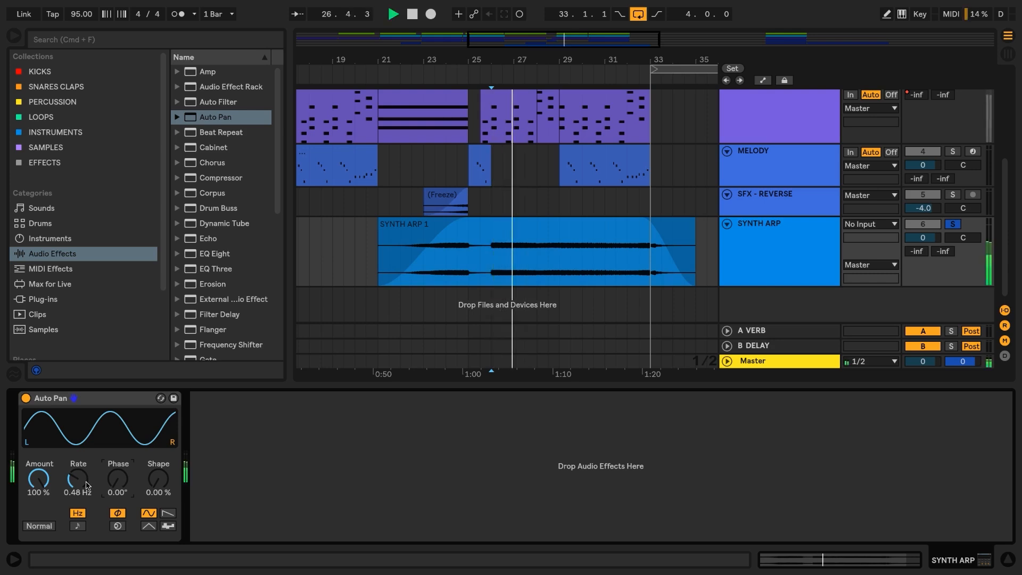
key("space")
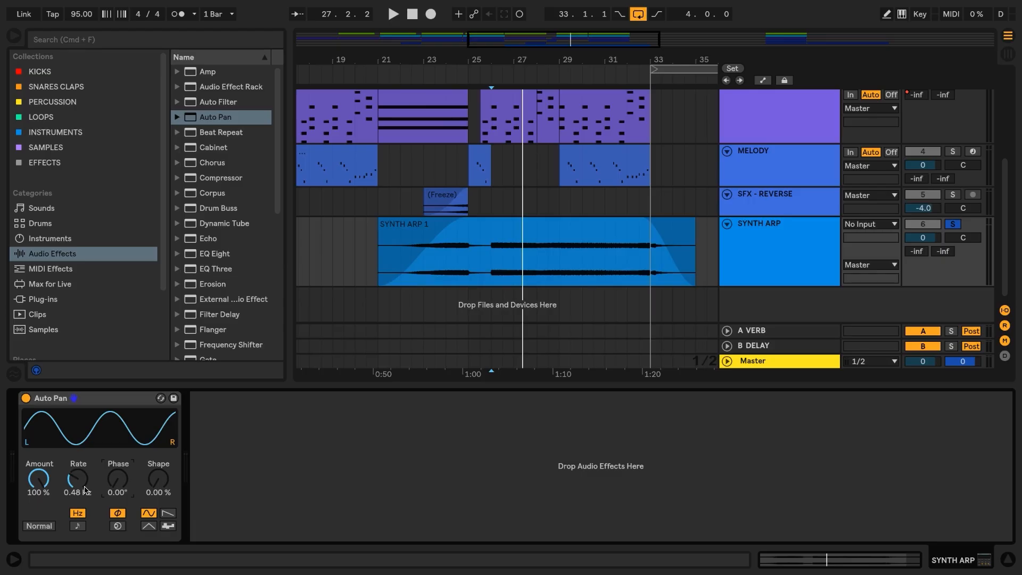
left_click(77, 526)
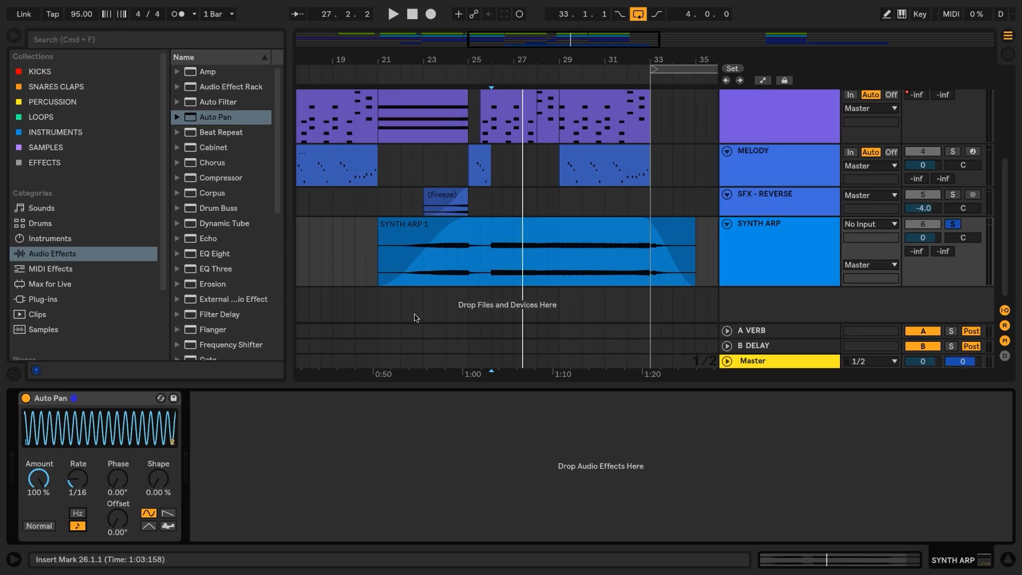
Step: Unsolo the SYNTH ARP track and audition the panned arp in the full mix from bar 24
left_click(469, 269)
left_click_drag(469, 269, 488, 270)
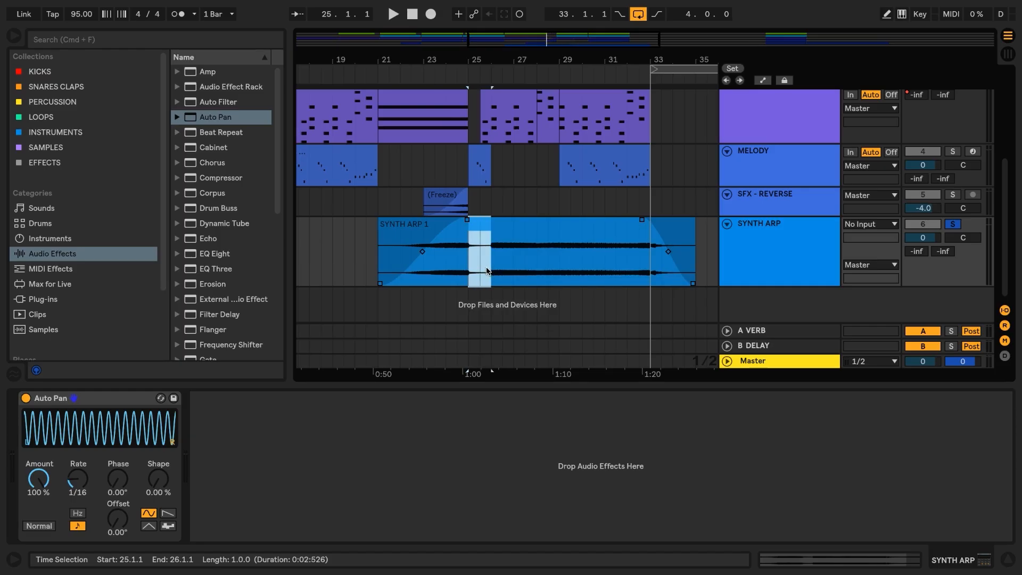
left_click(452, 276)
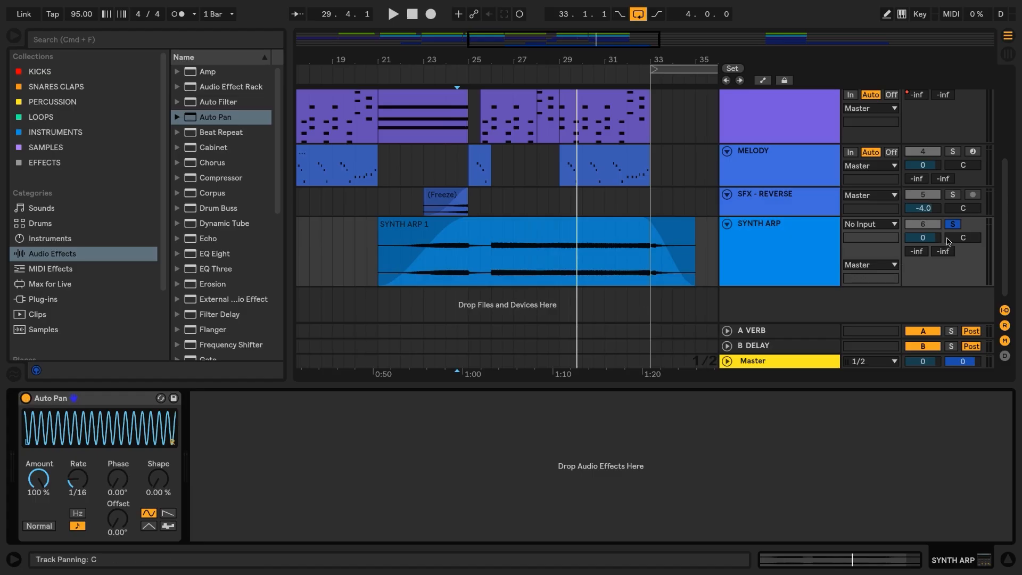
left_click(453, 272)
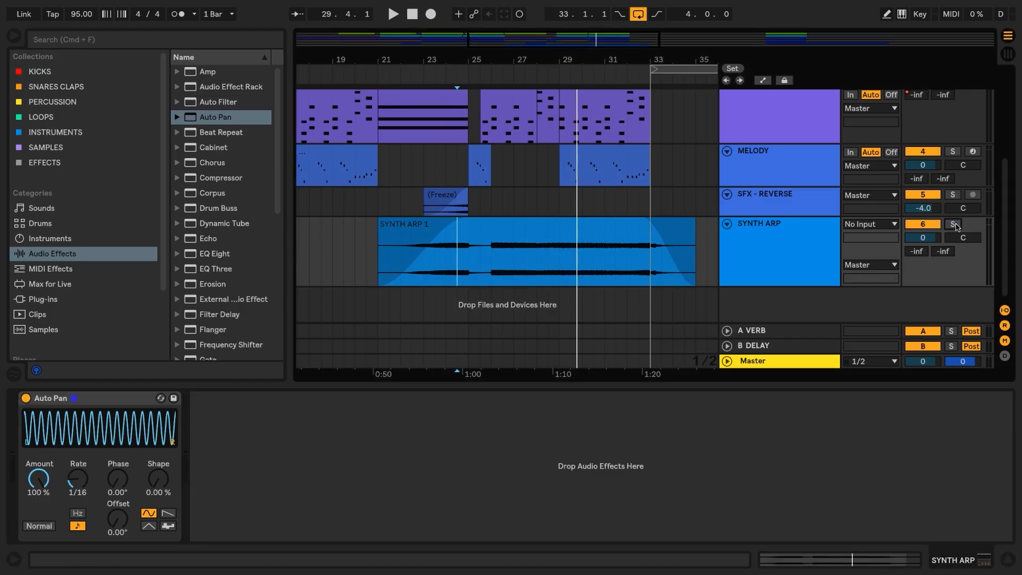
left_click(447, 272)
key("space")
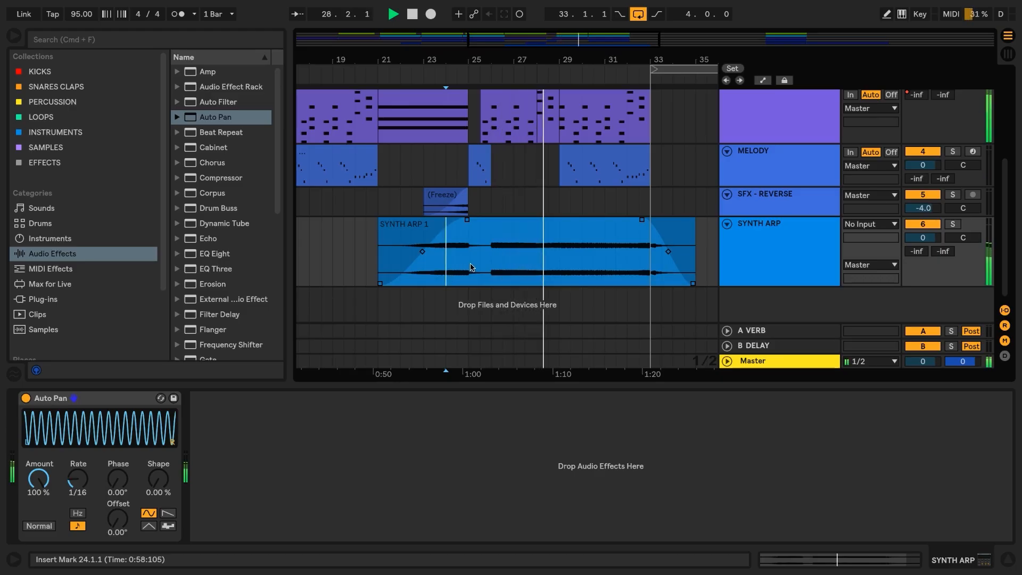
key("XF86AudioRaiseVolume")
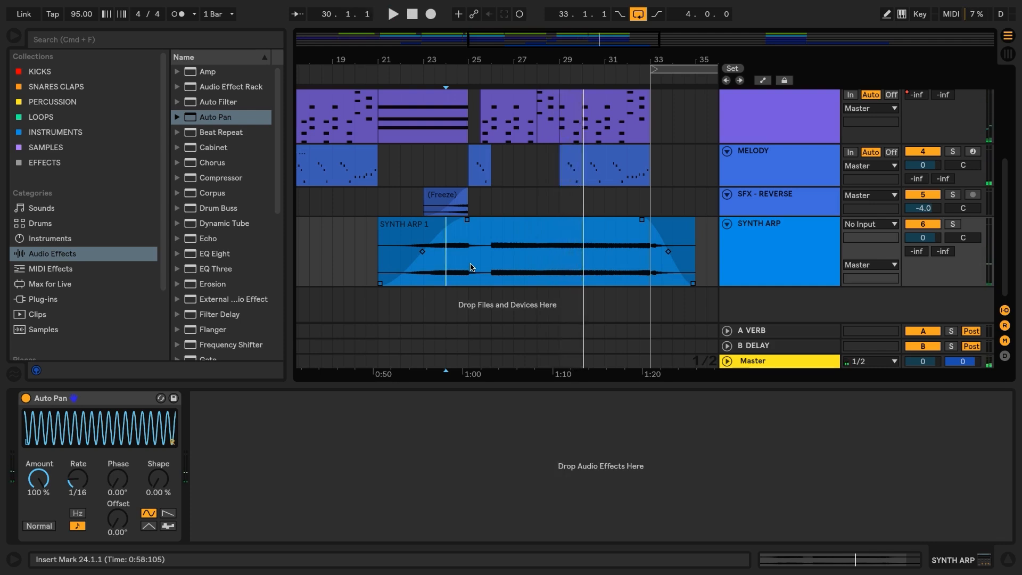
double_click(540, 227)
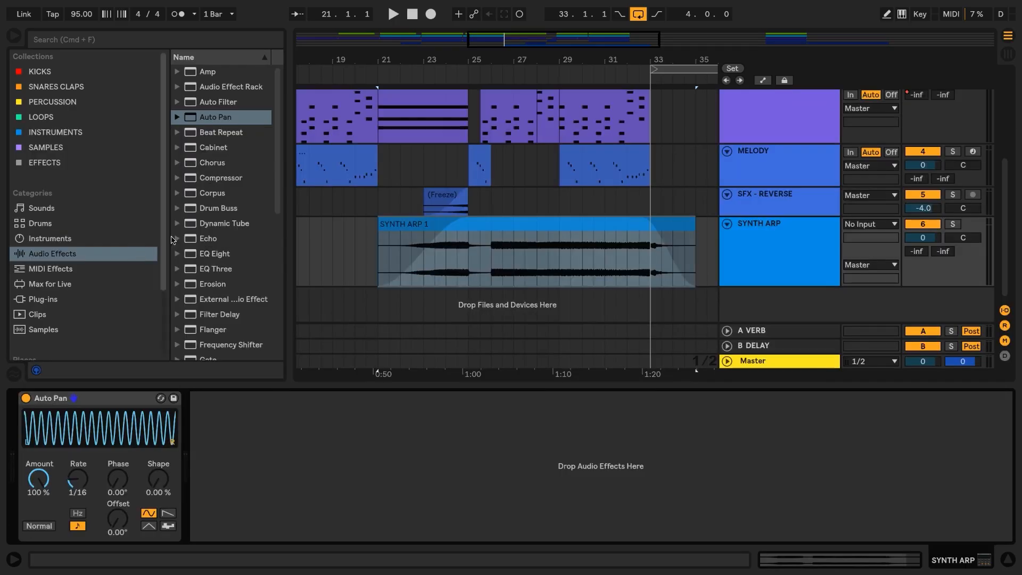
left_click(480, 285)
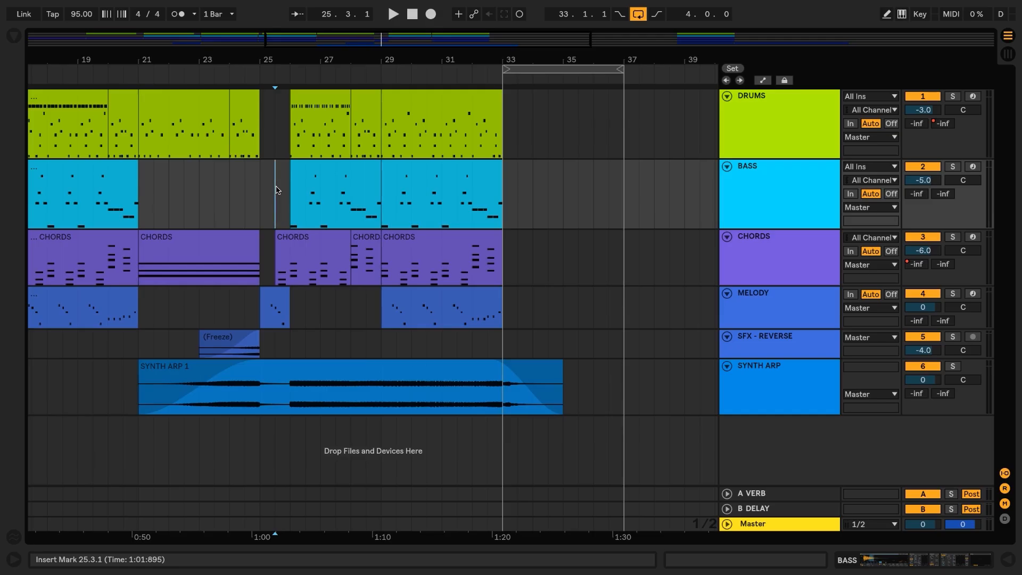
Step: Split the opening E2 of the bar 26 bass clip into two eighth notes on a 1/8 grid, with the first raised an octave
double_click(321, 172)
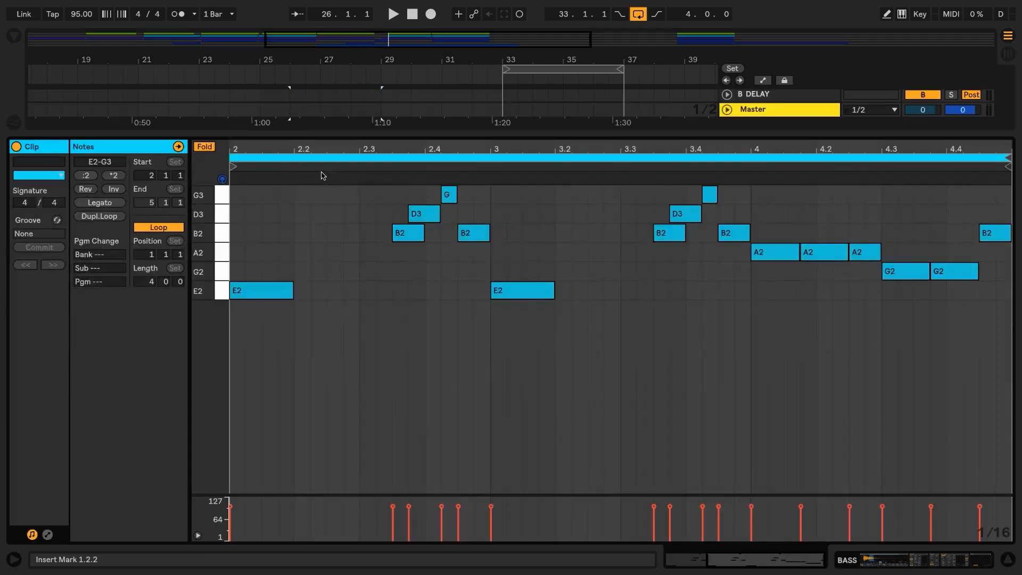
right_click(291, 260)
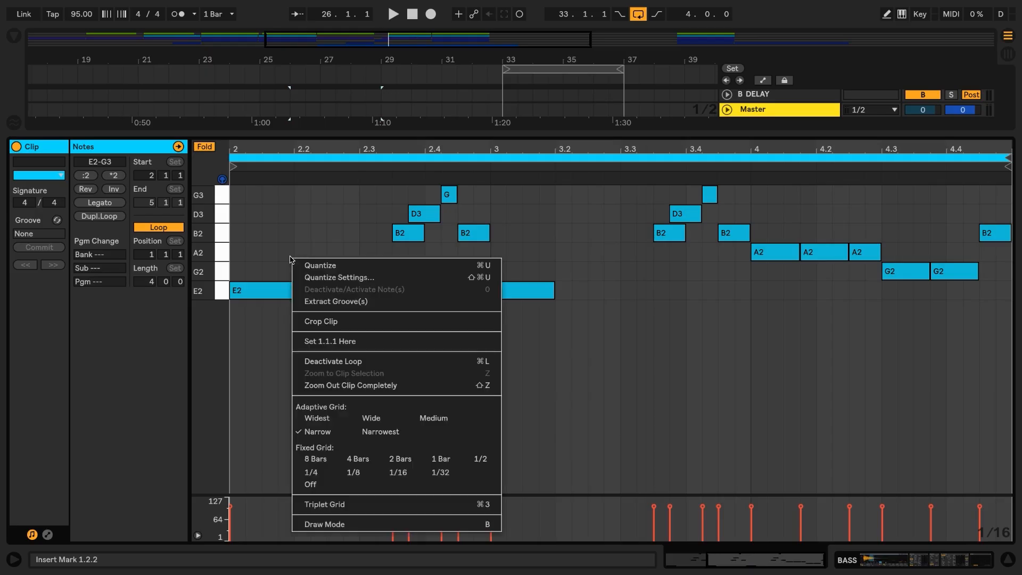
left_click(351, 473)
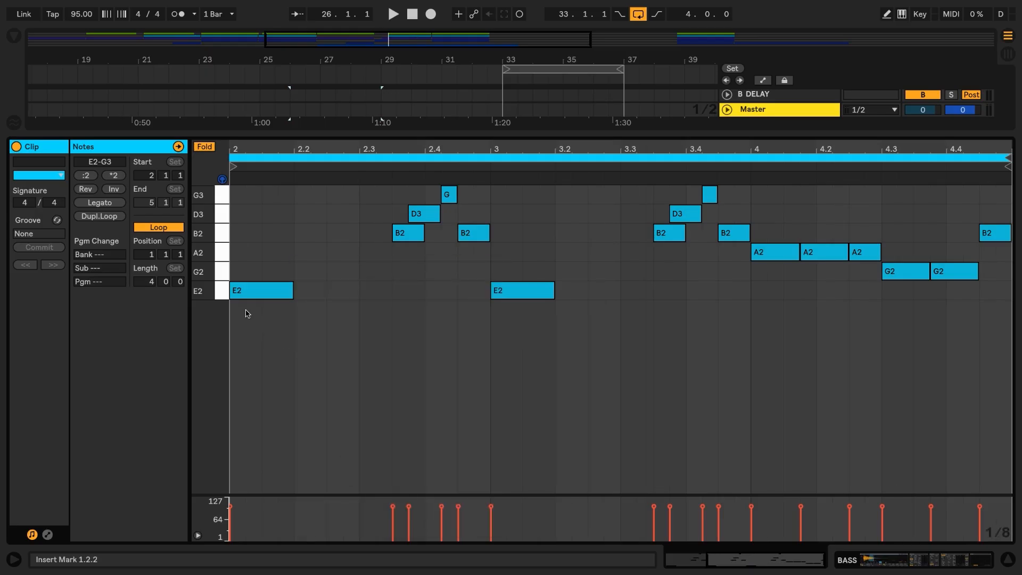
left_click_drag(232, 290, 263, 290)
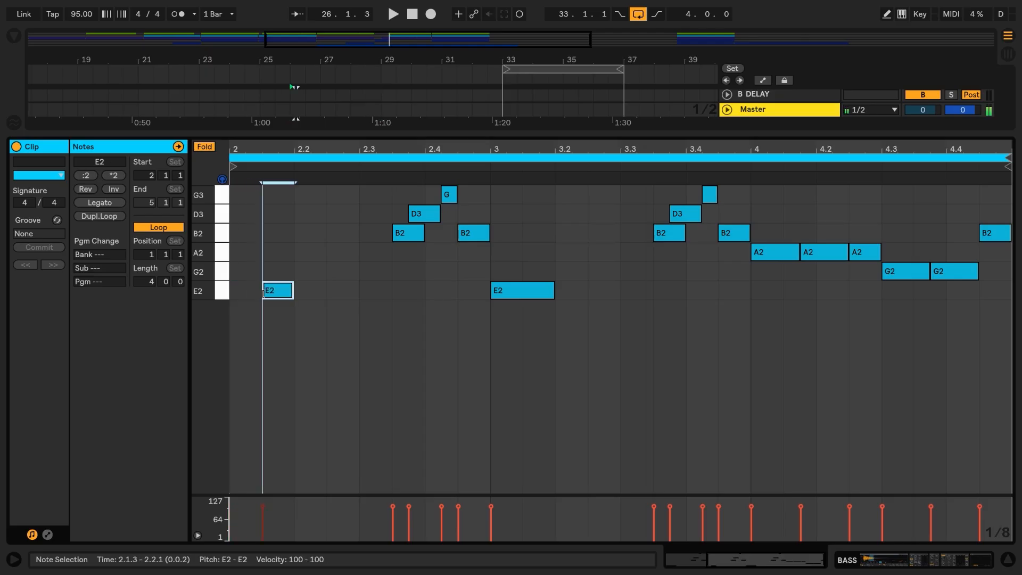
double_click(244, 296)
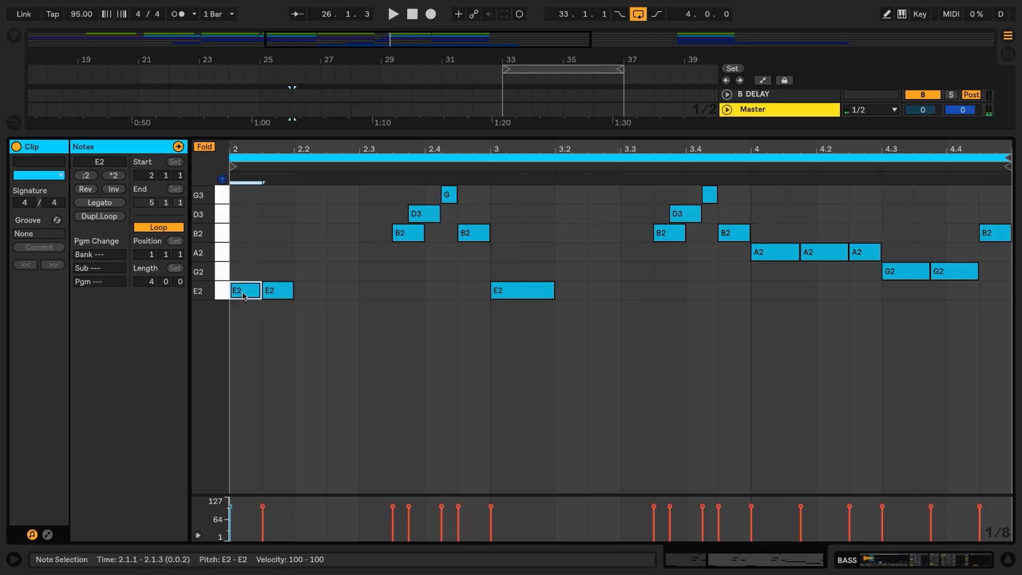
key("shift+Up")
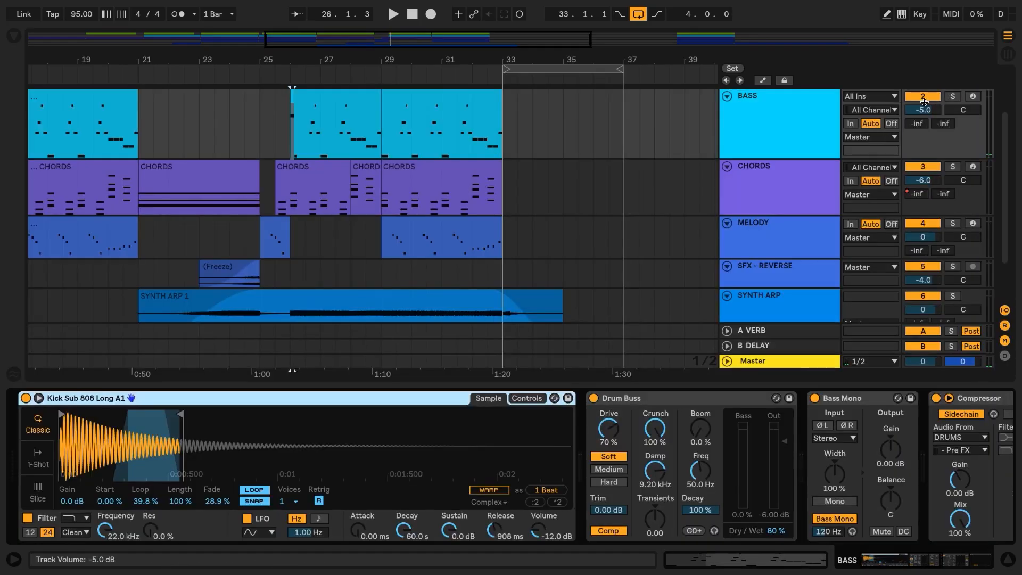
Step: Solo the BASS track, audition the clip's opening at bar 26, and unsolo the track
left_click(952, 95)
key("space")
key("space")
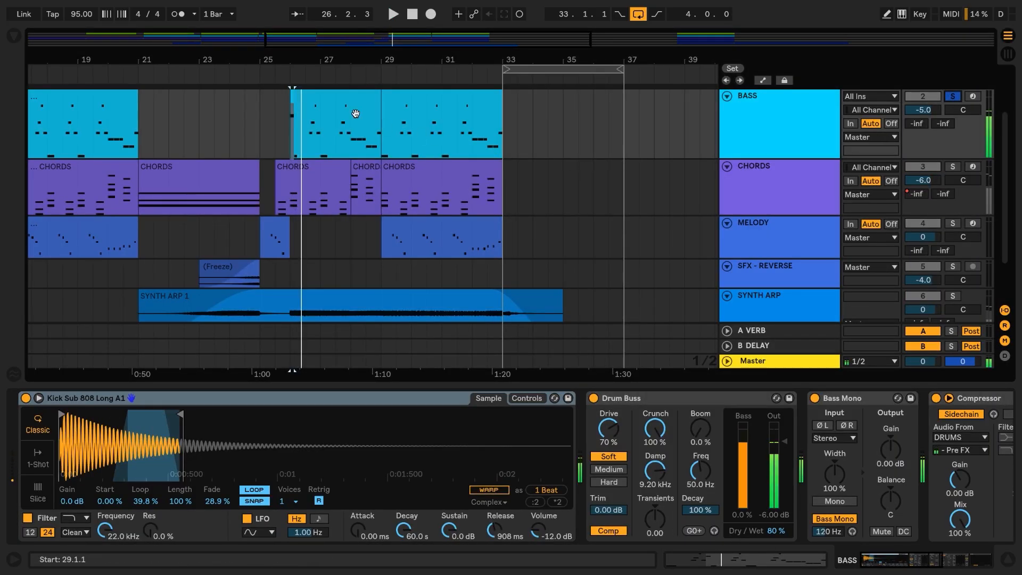
double_click(352, 110)
key("space")
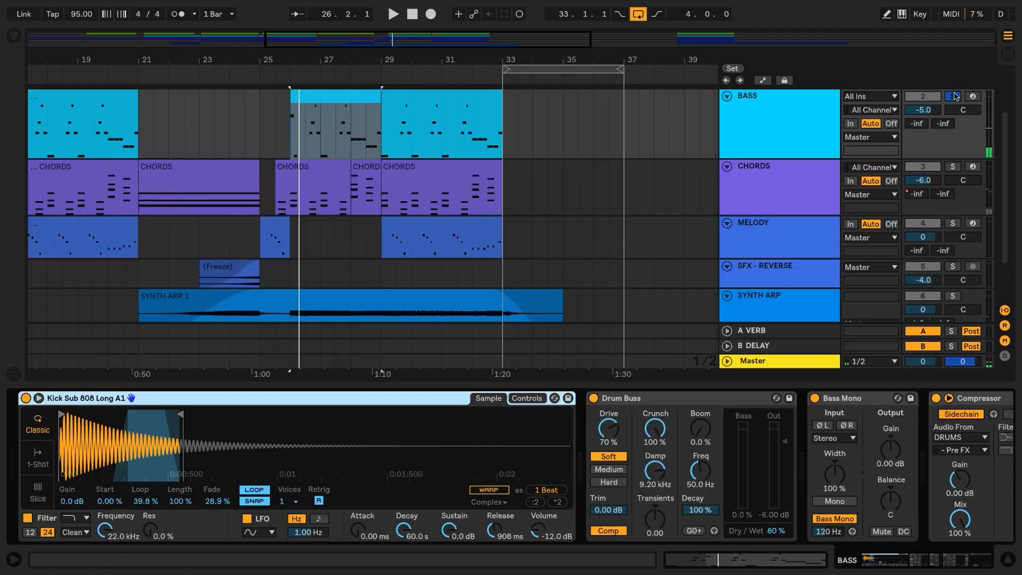
left_click(953, 96)
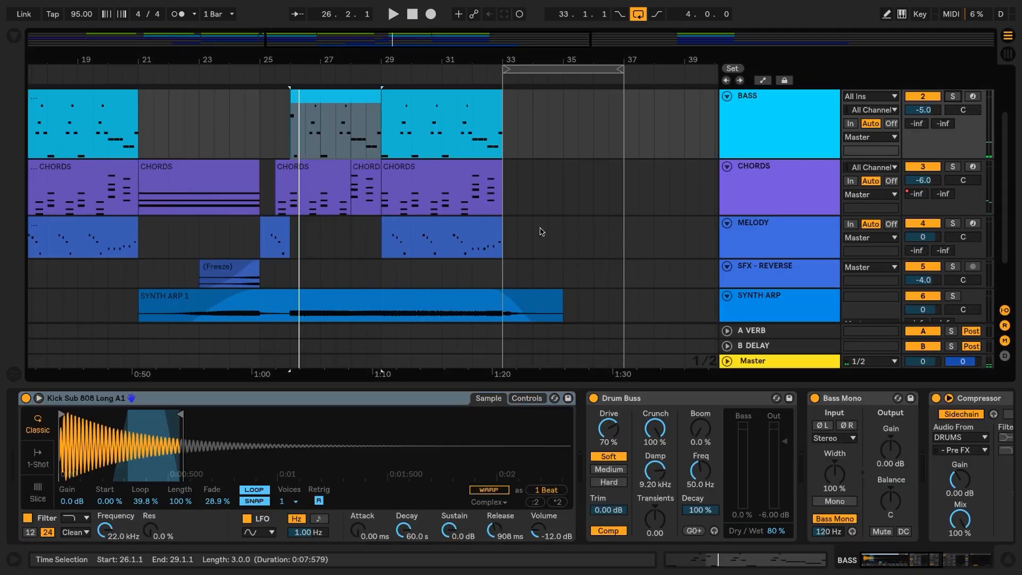
Step: Play the full mix from 25.3.1 to hear the bass entry in context
scroll(533, 231, "up", 3)
left_click(274, 218)
key("space")
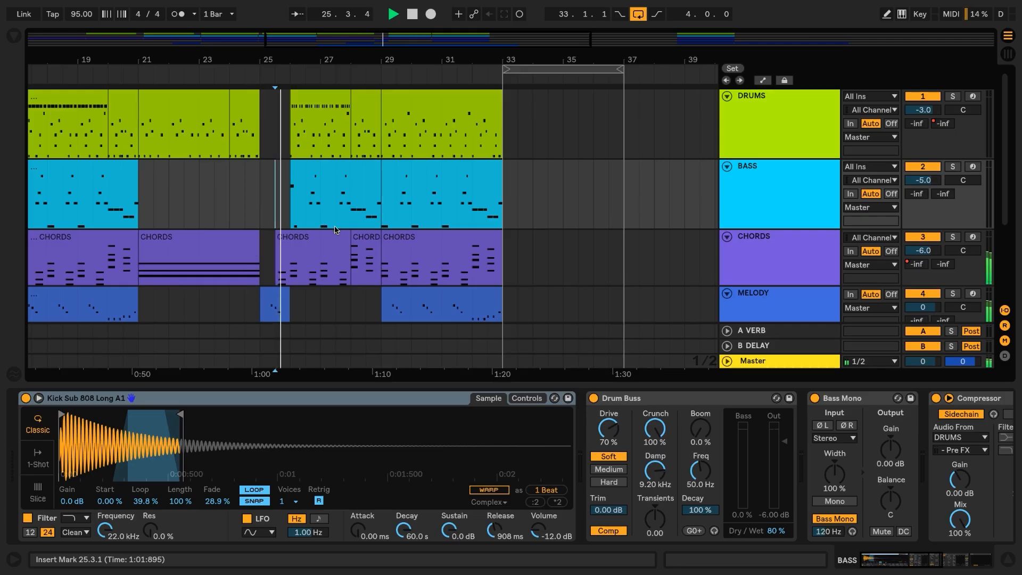
key("space")
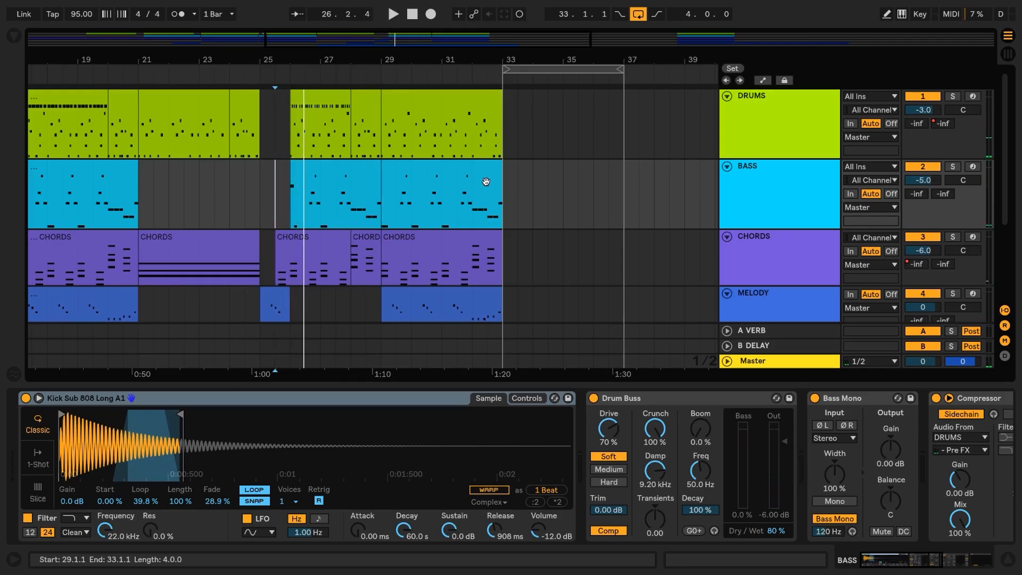
Step: Raise the last G2 of the bar 29 bass clip an octave to G3 and audition the clip's ending
double_click(485, 182)
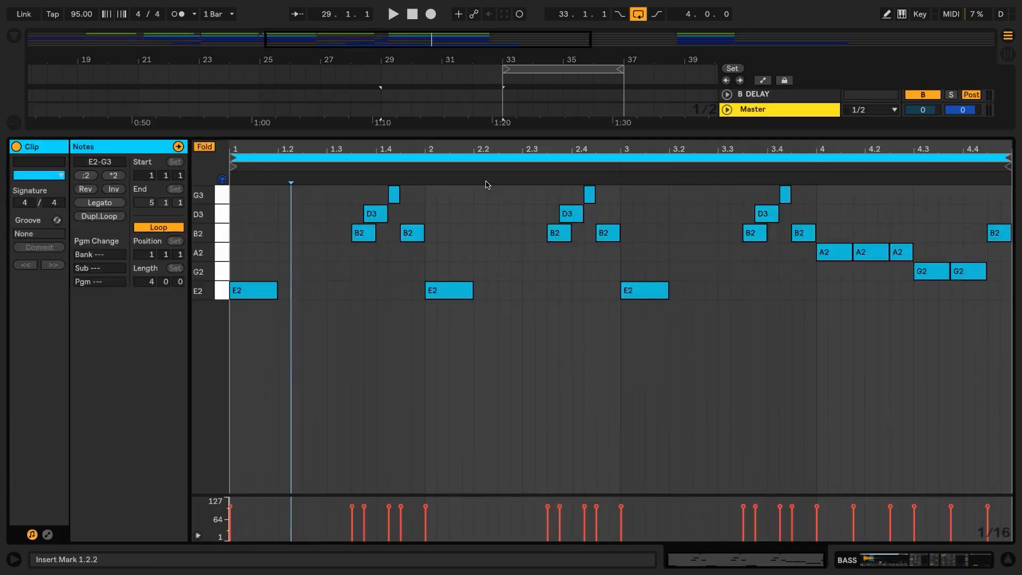
left_click(841, 304)
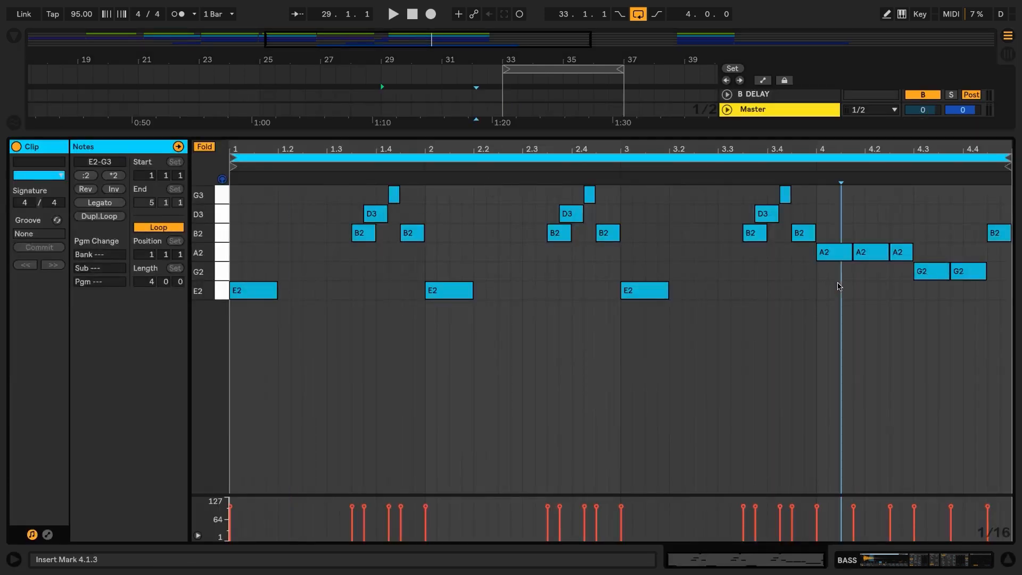
left_click(970, 299)
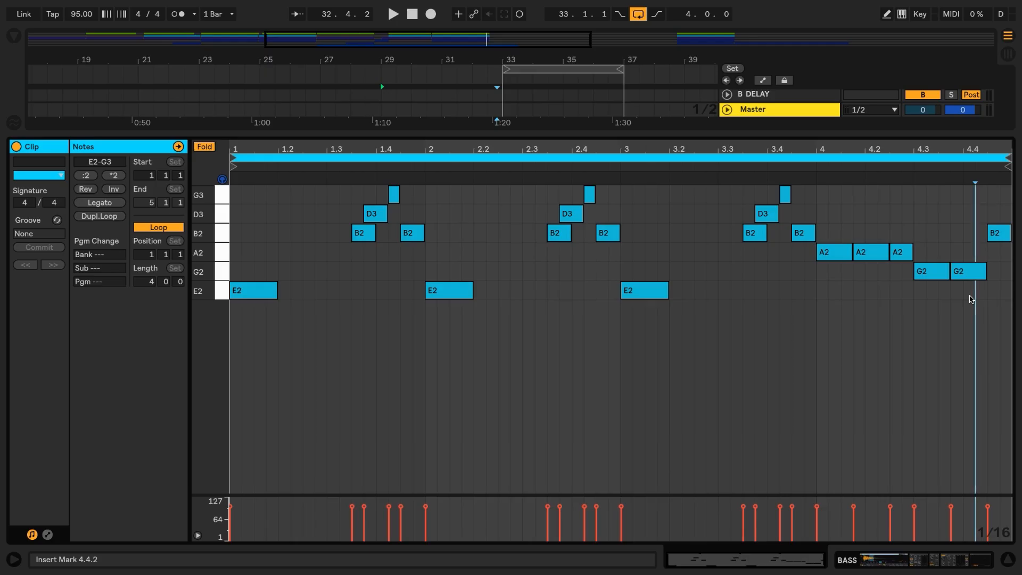
left_click(977, 269)
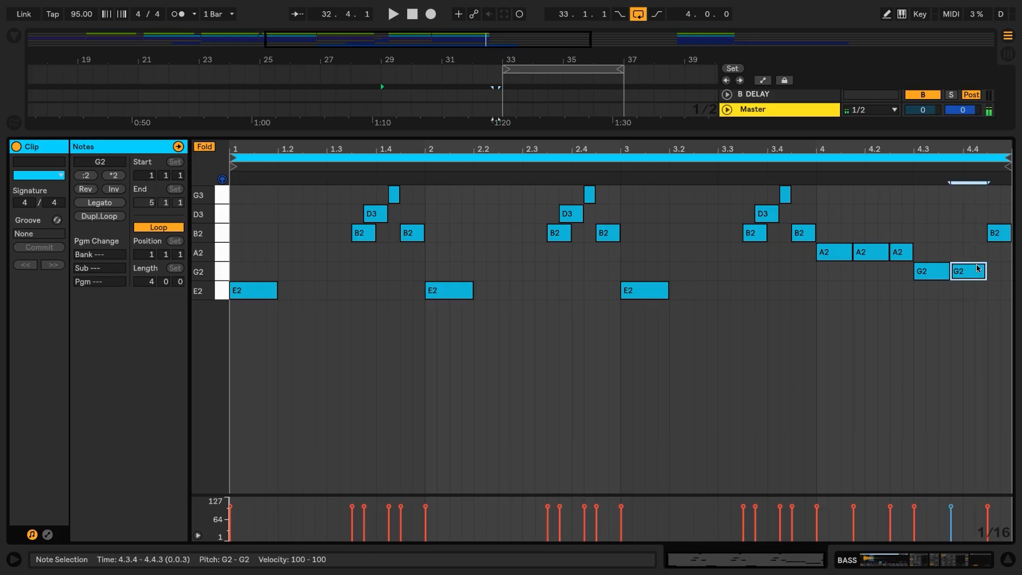
key("shift+Up")
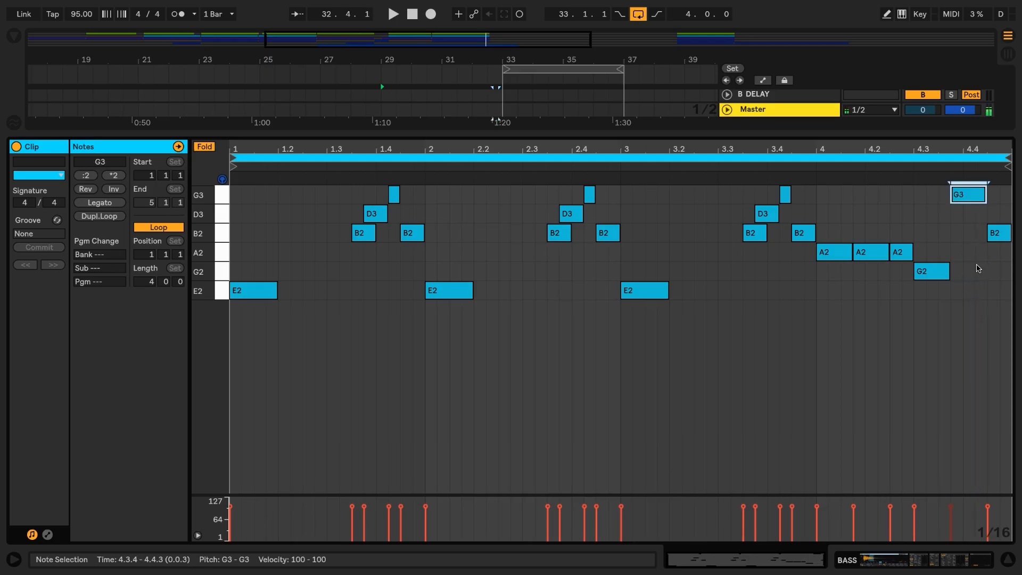
left_click(899, 167)
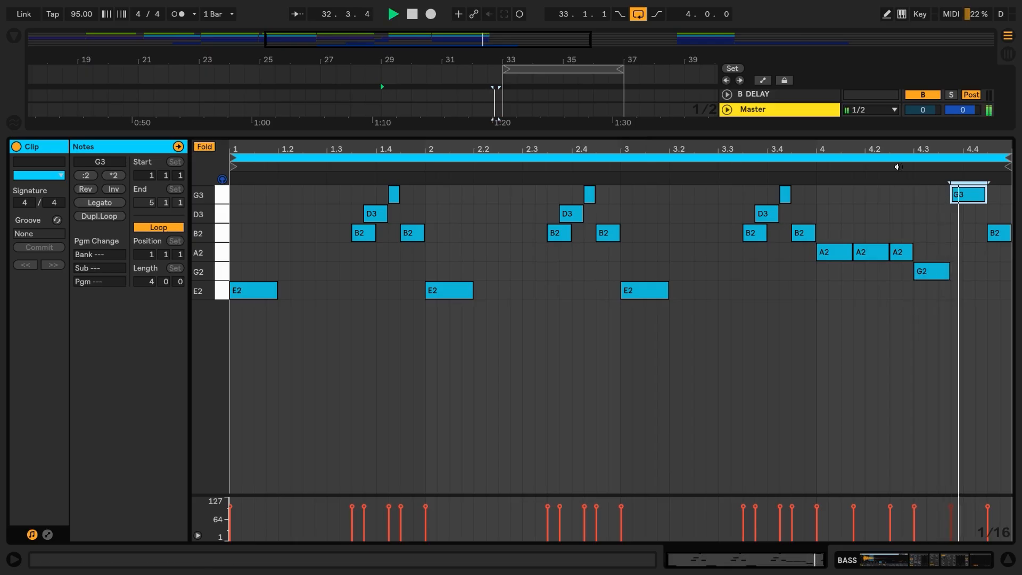
key("space")
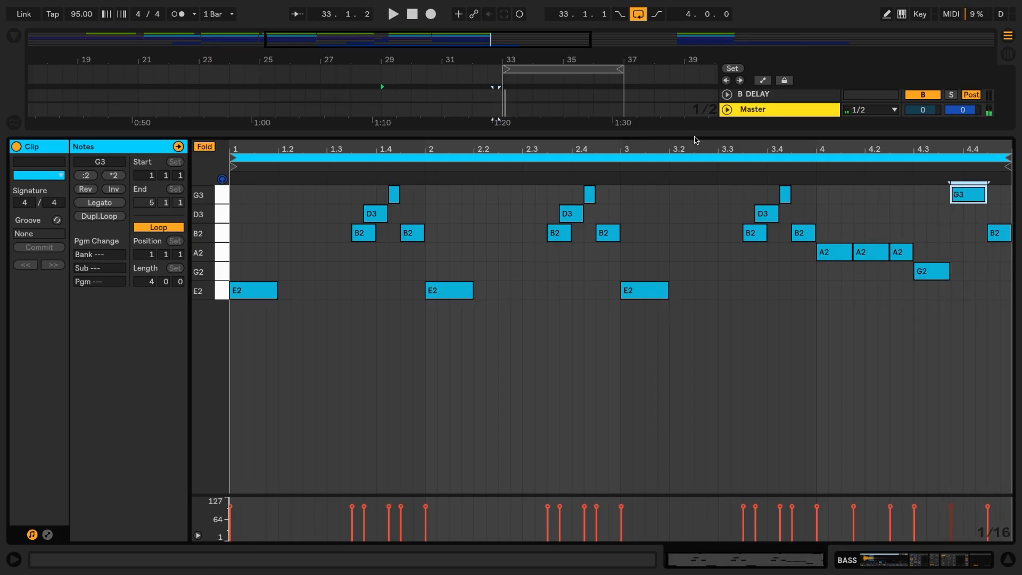
Step: Add an Auto Filter to the end of the BASS device chain and delete the Tuner
key("shift+Tab")
scroll(583, 155, "up", 3)
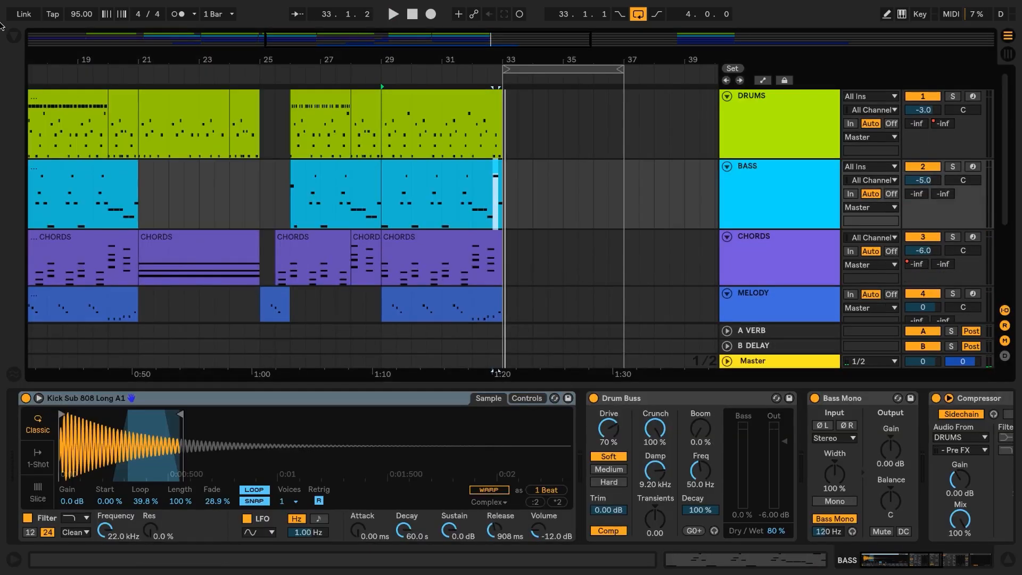
left_click(12, 36)
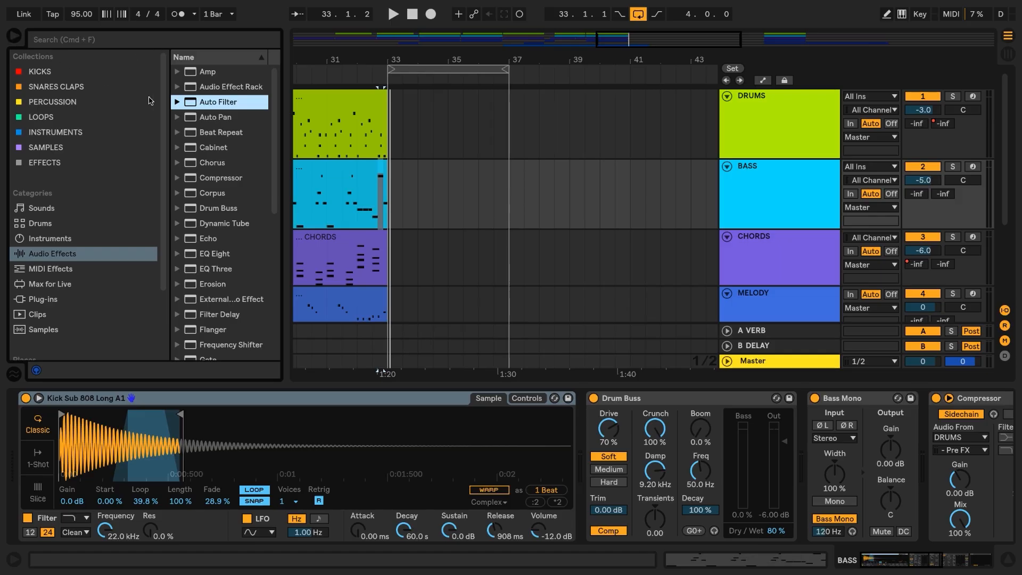
double_click(190, 102)
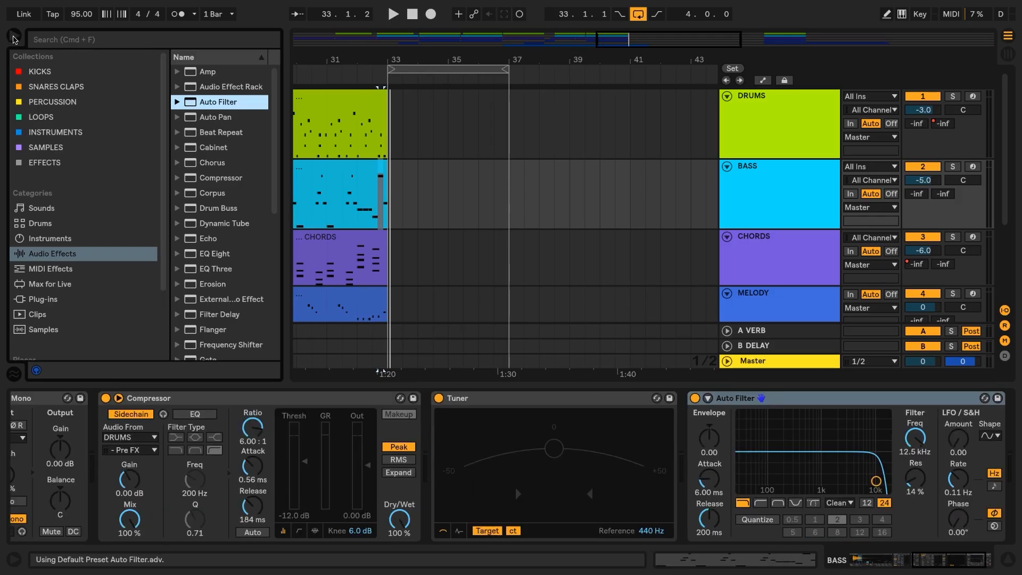
left_click(13, 39)
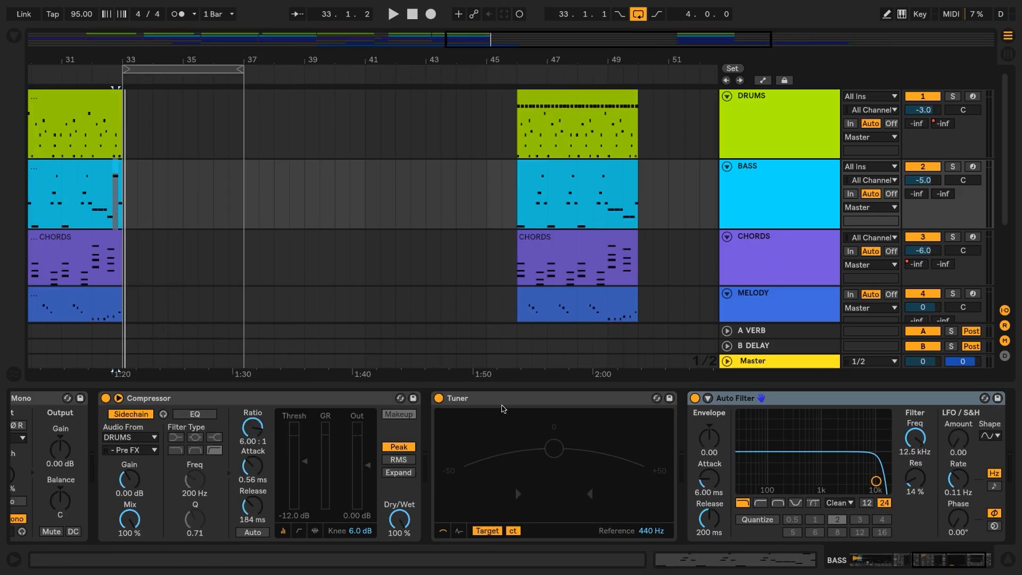
left_click(501, 406)
key("Delete")
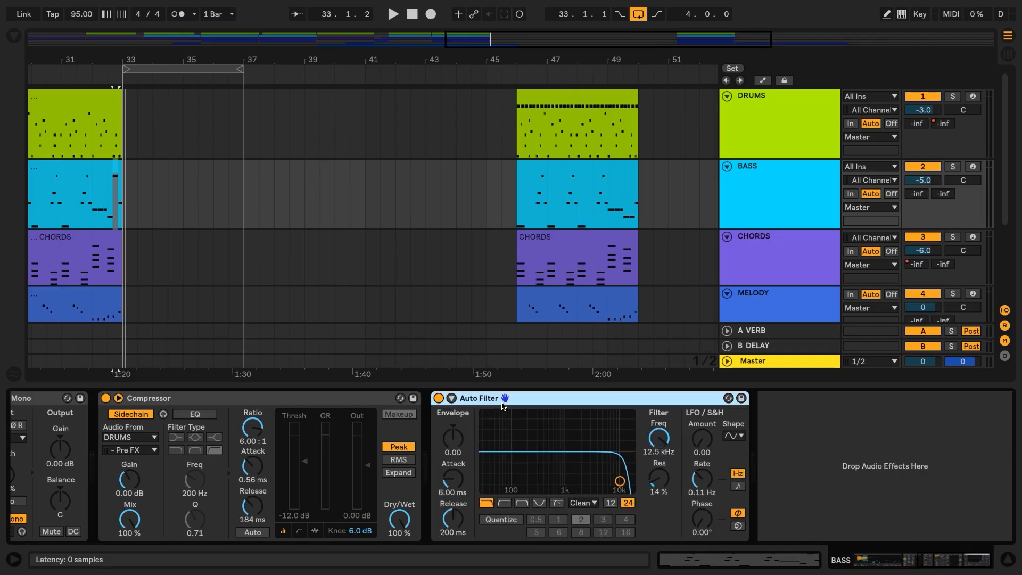
Step: Delete the spare clips between 45.3.1 and 52.1.1 and the leftover freeze-tail clip at bar 52
key("ctrl+alt+l")
left_click_drag(501, 406, 697, 88)
key("Delete")
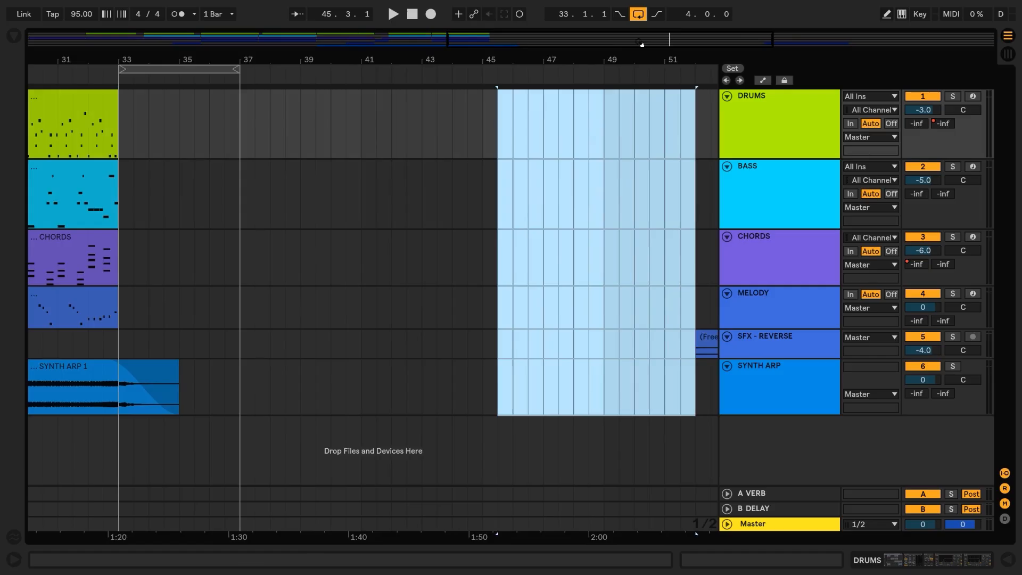
left_click_drag(660, 40, 648, 11)
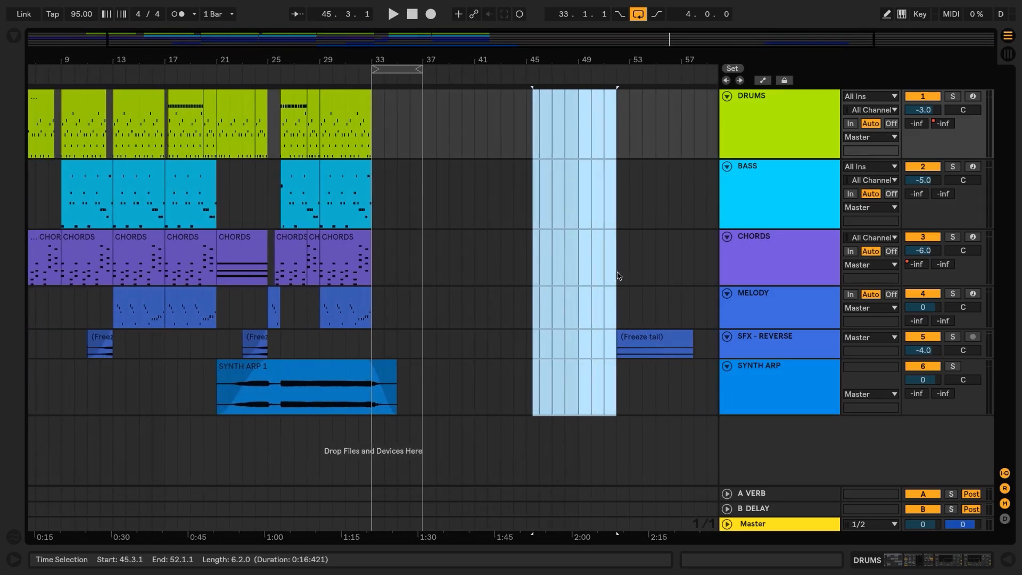
left_click(620, 308)
left_click_drag(621, 311, 696, 384)
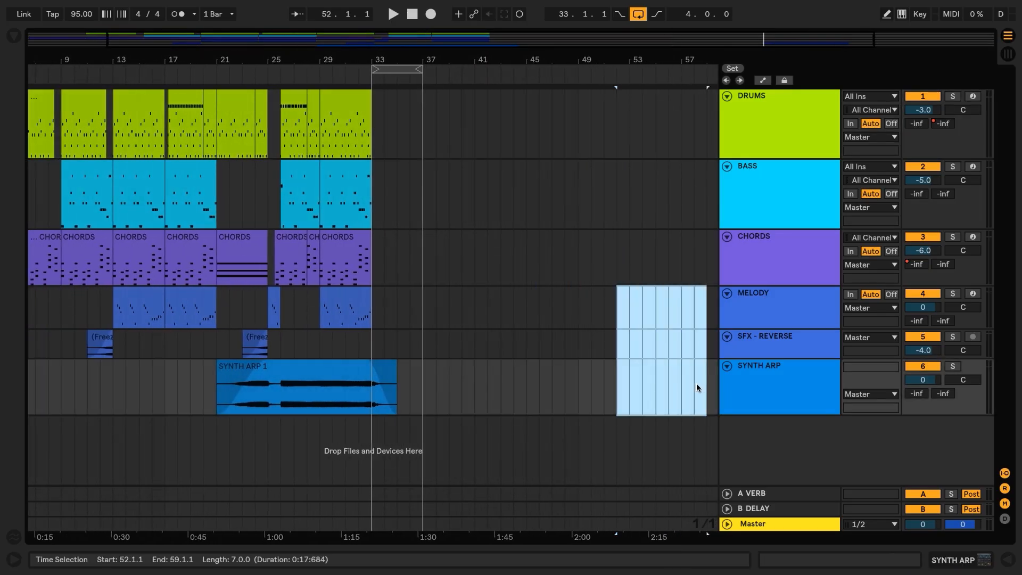
Step: Set the Auto Filter on the BASS track to a high-pass filter with a 90 Hz cutoff
left_click_drag(349, 55, 348, 144)
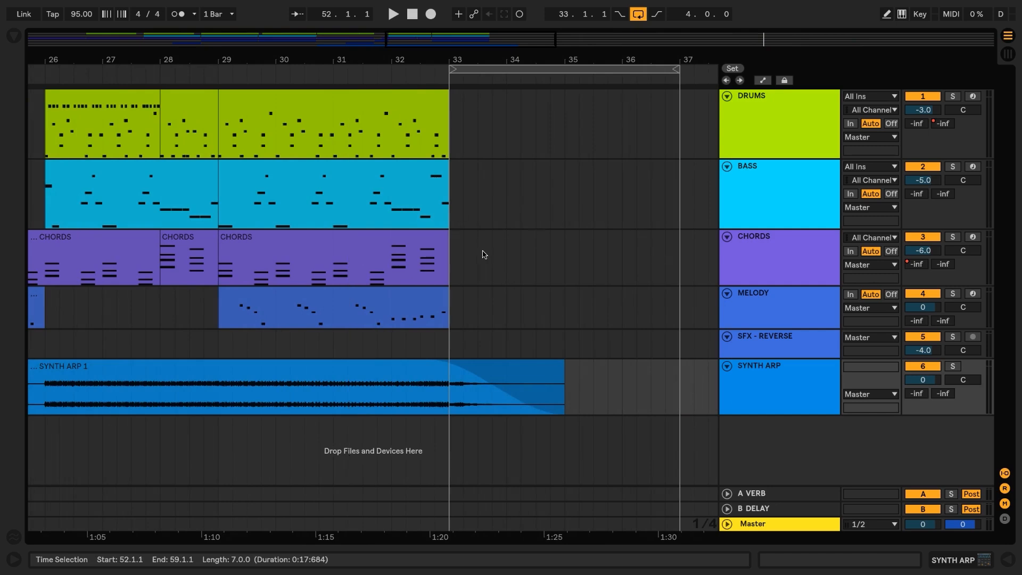
left_click(433, 178)
double_click(813, 178)
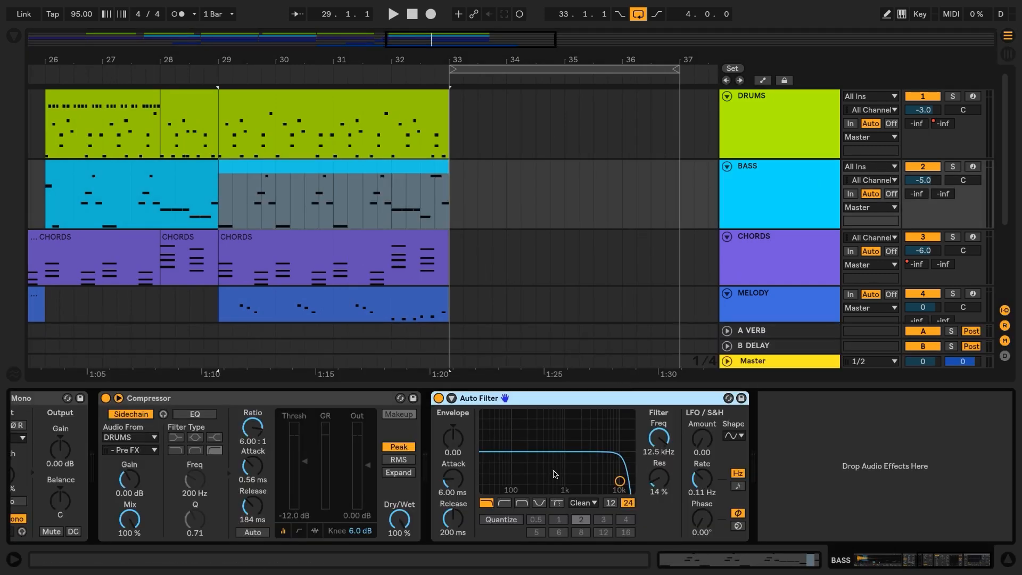
left_click(662, 439)
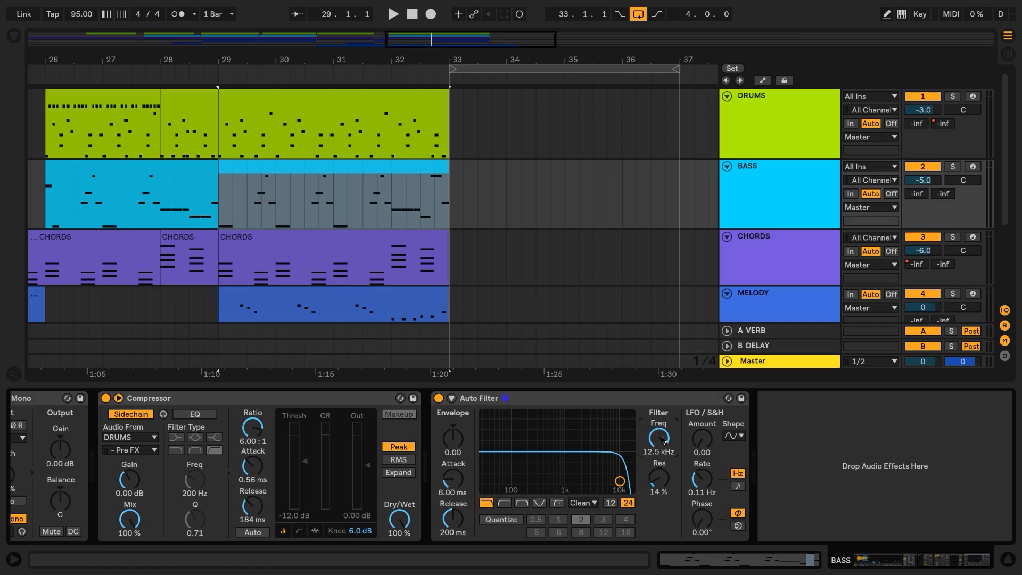
type("90")
key("Return")
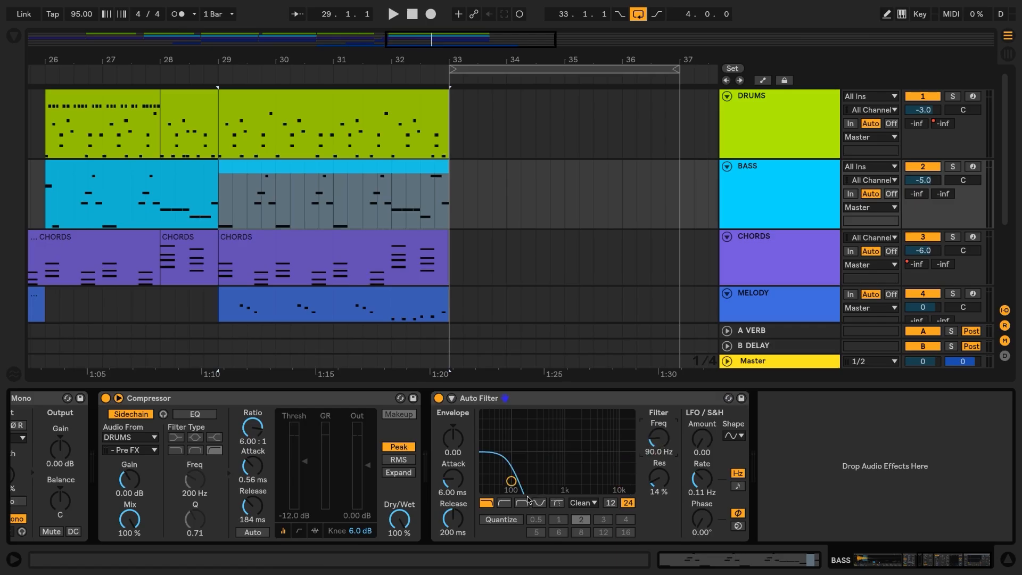
left_click(503, 503)
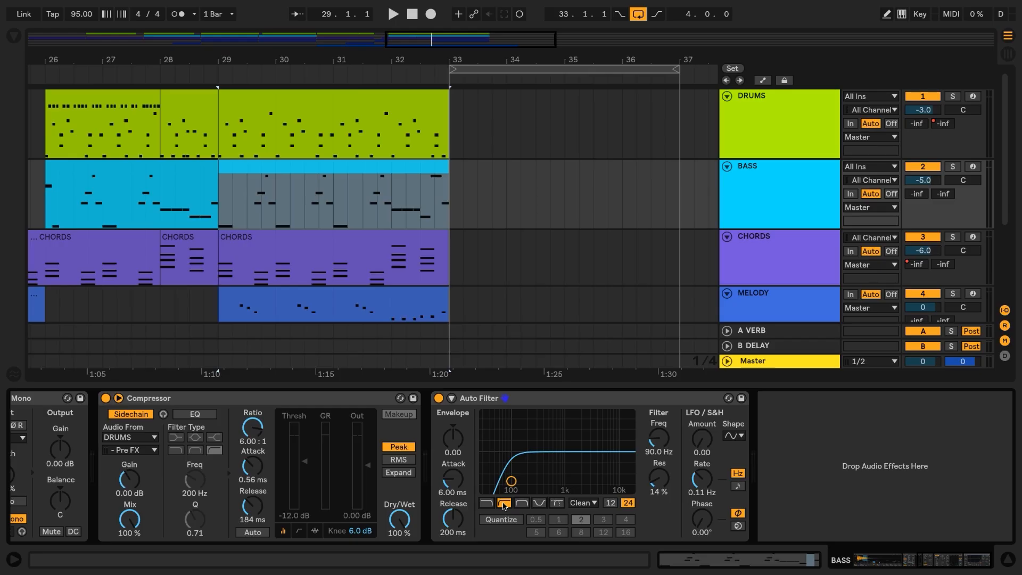
Step: Automate the BASS Auto Filter's Device On parameter to stay off until bar 32 and draw it on from there past bar 33
right_click(438, 399)
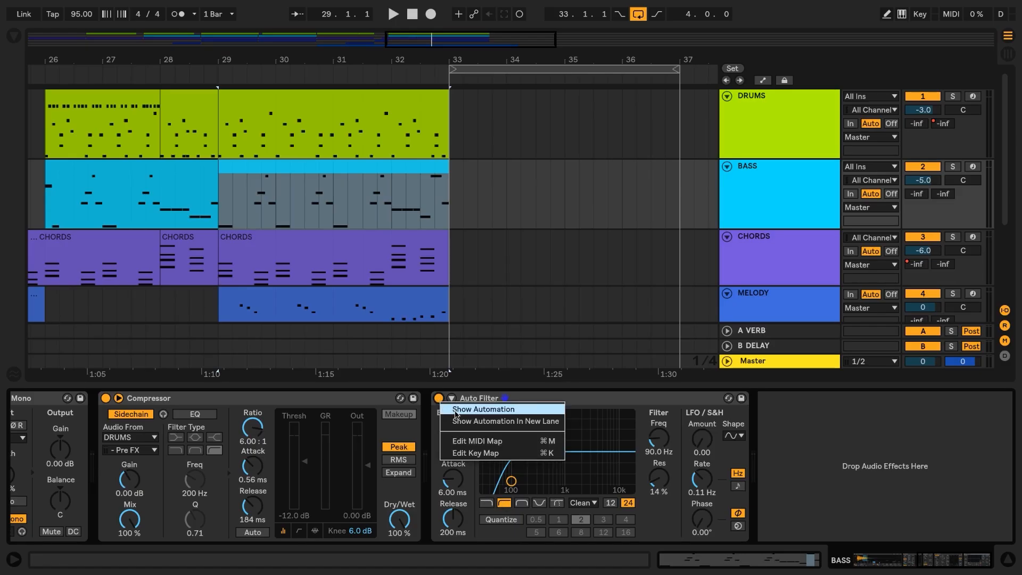
left_click(456, 409)
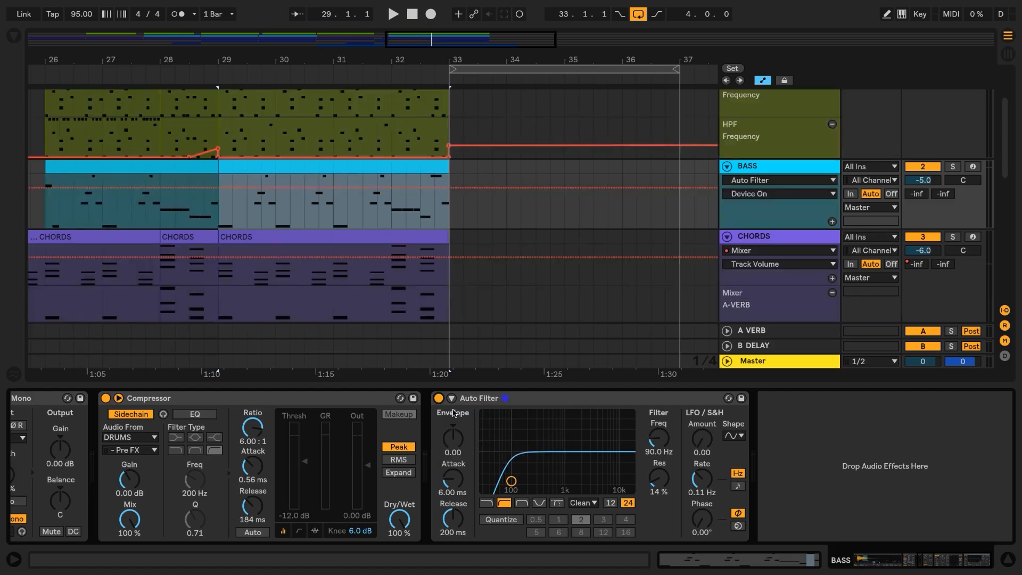
left_click(391, 187)
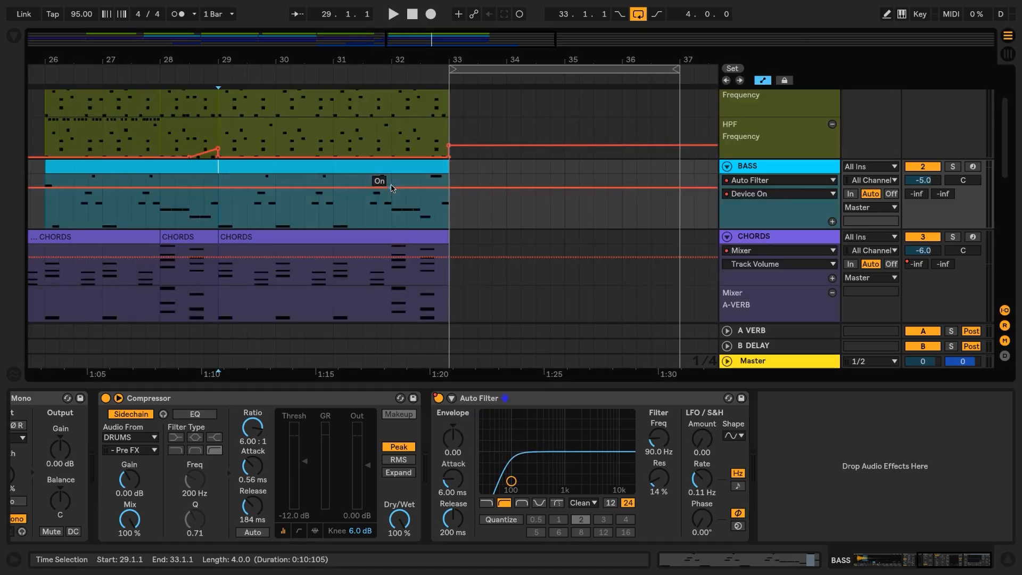
left_click_drag(392, 188, 391, 215)
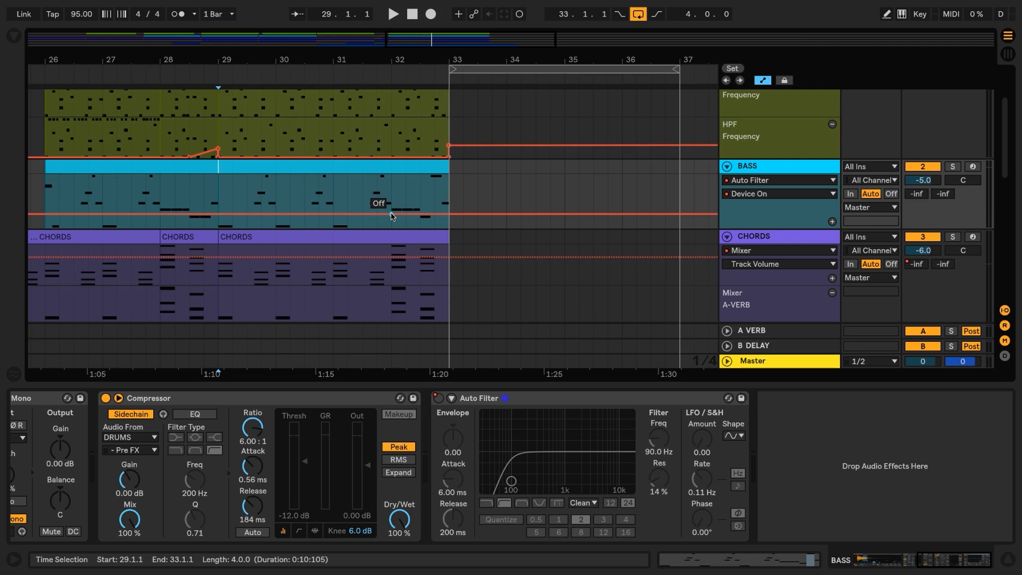
key("b")
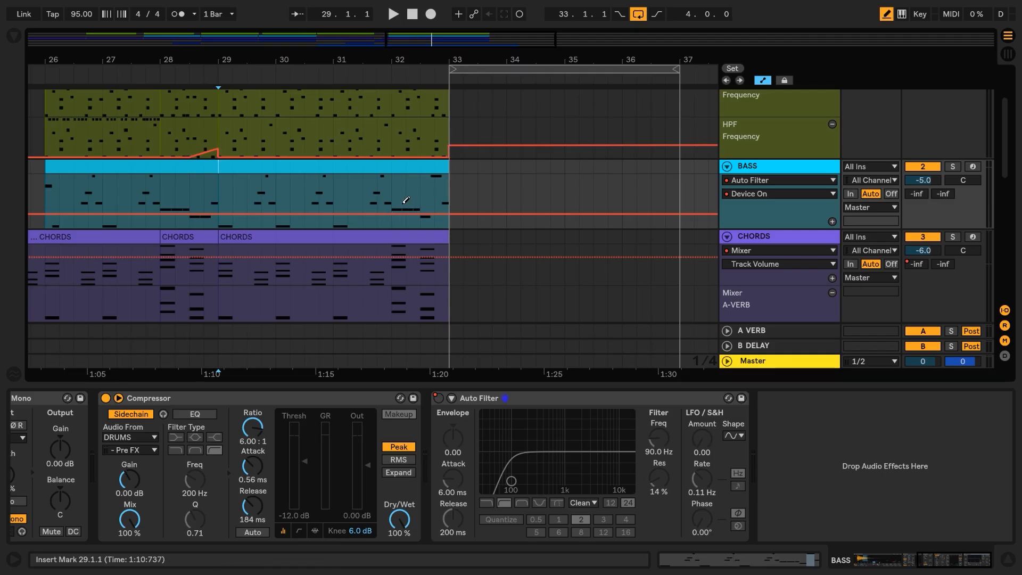
mouse_move(406, 200)
left_mouse_down()
mouse_move(404, 188)
mouse_move(456, 160)
mouse_move(490, 159)
mouse_move(490, 177)
left_mouse_up()
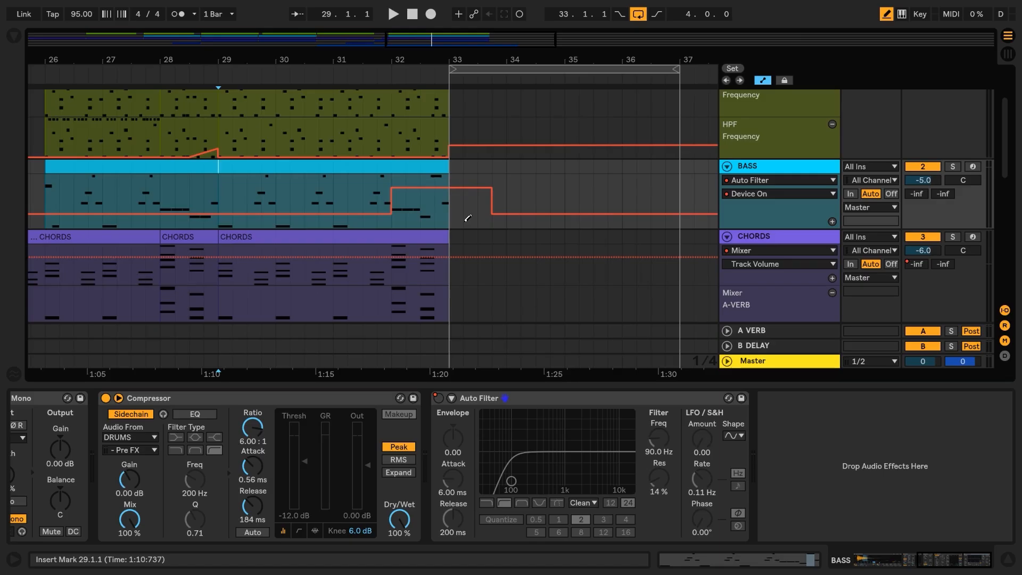
key("b")
Step: Audition the bass filter change from 30.3.1 and delete the switch-off automation after bar 33 so the filter stays on
left_click(305, 197)
key("space")
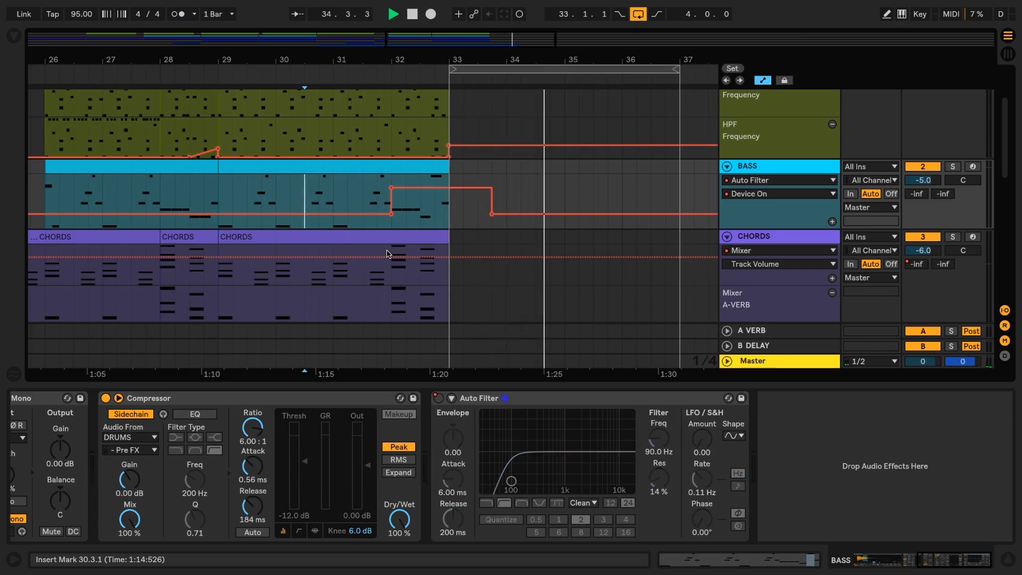
key("space")
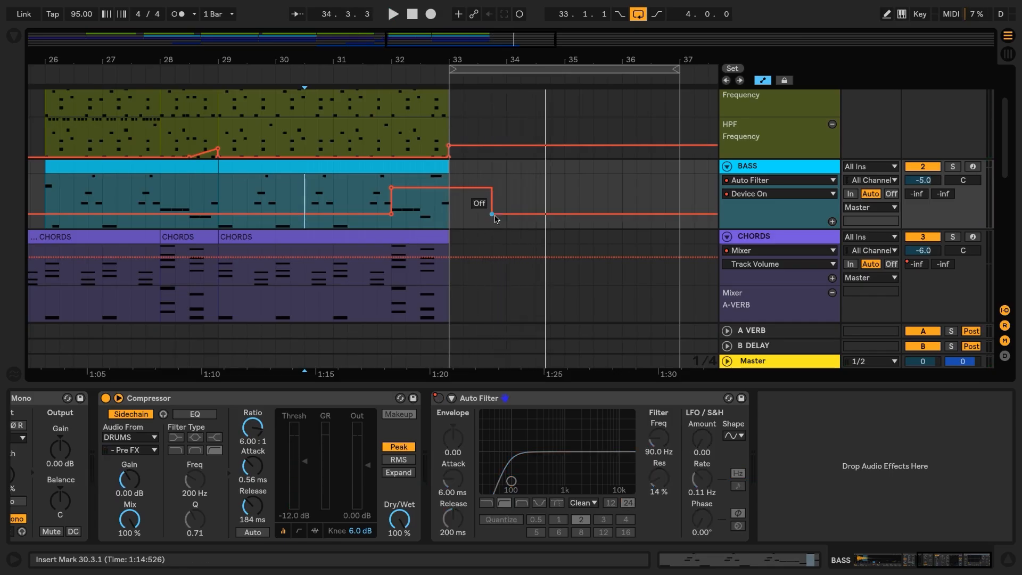
left_click(492, 214)
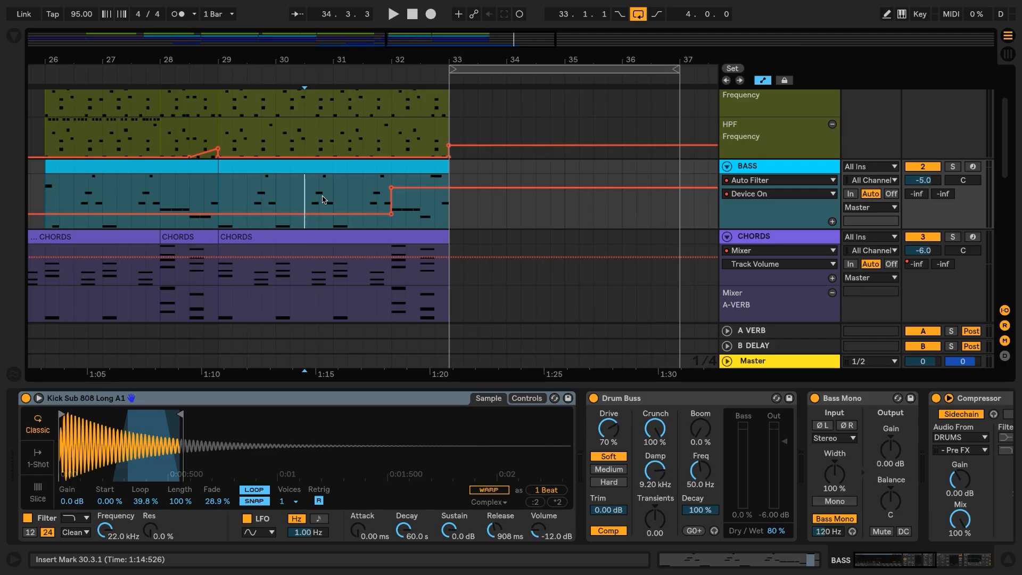
Step: Show the HPF Frequency automation of the CHORDS track and bring its lane into view around bars 25 to 33
left_click_drag(338, 69, 437, 58)
left_click(752, 238)
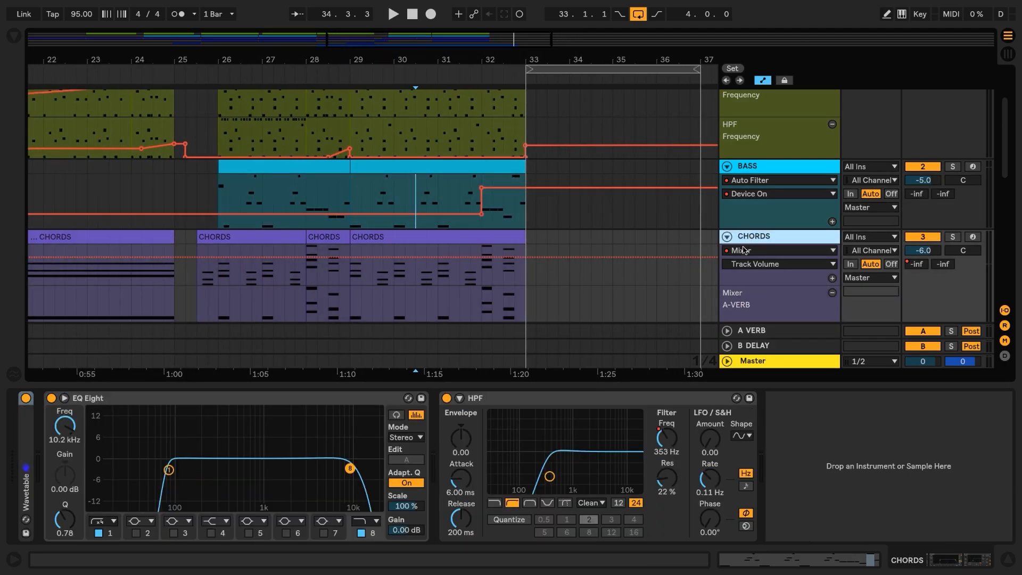
left_click(667, 440)
left_click(417, 305)
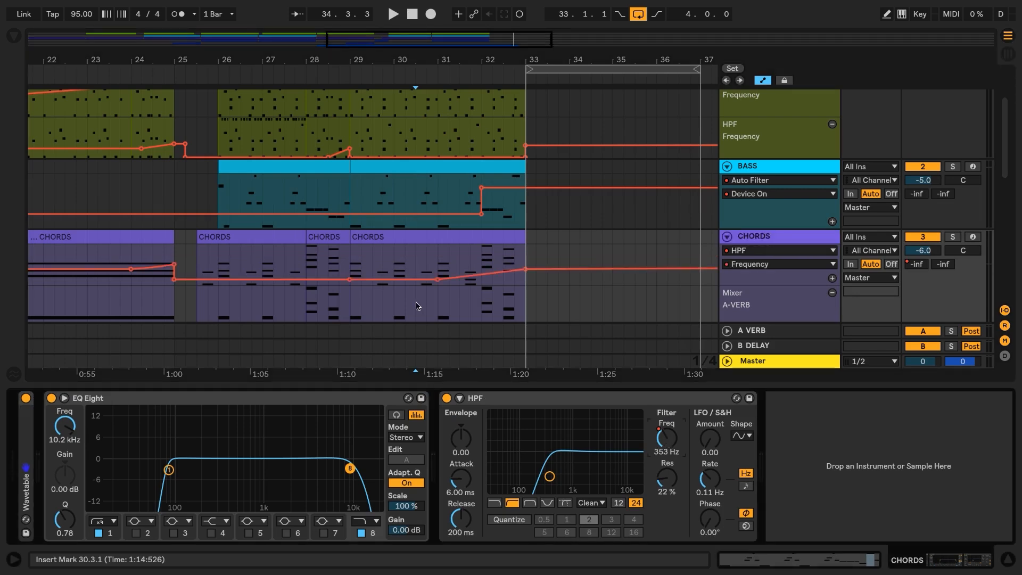
scroll(396, 292, "down", 11)
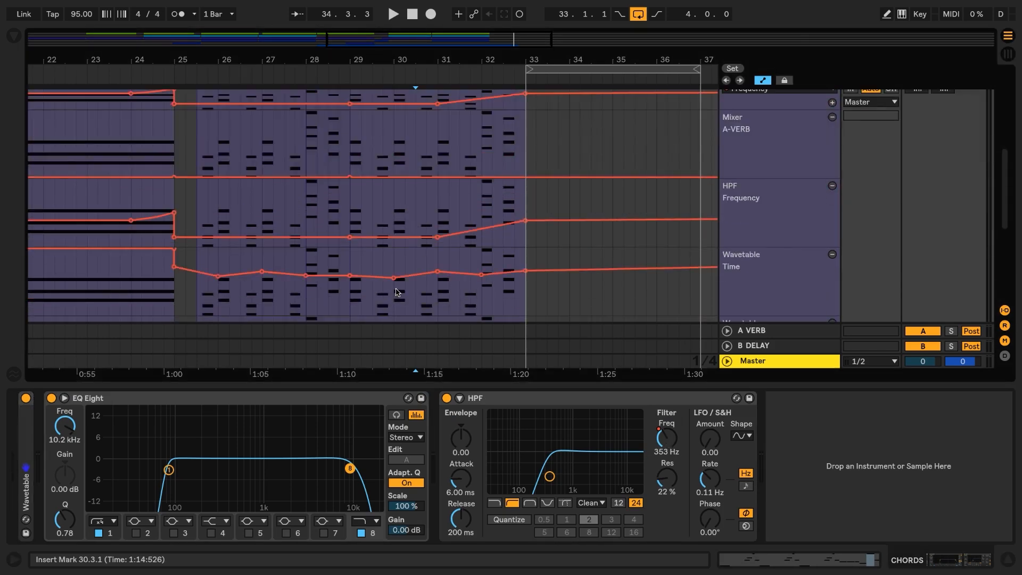
scroll(395, 292, "up", 1)
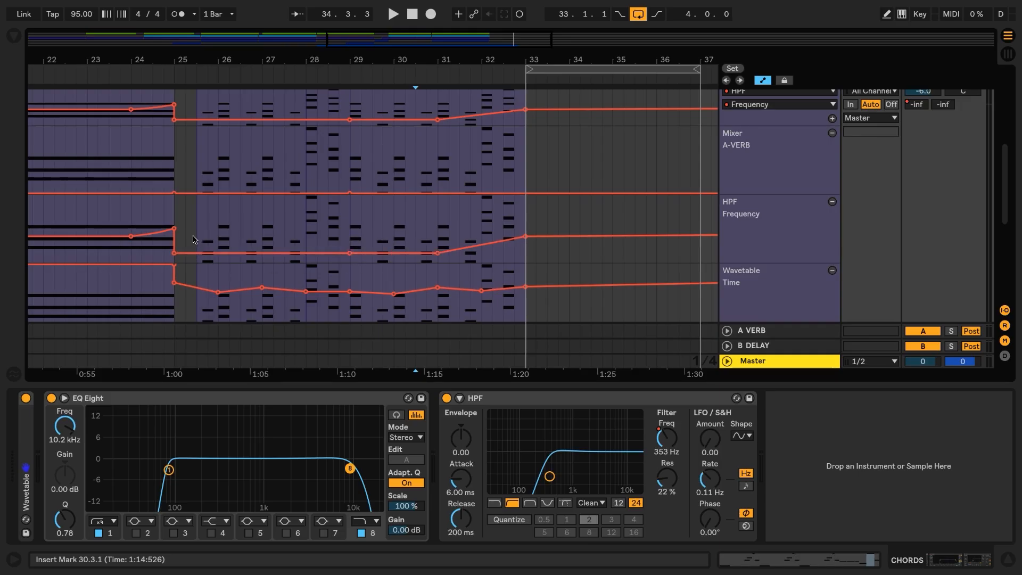
scroll(193, 239, "up", 2, "ctrl")
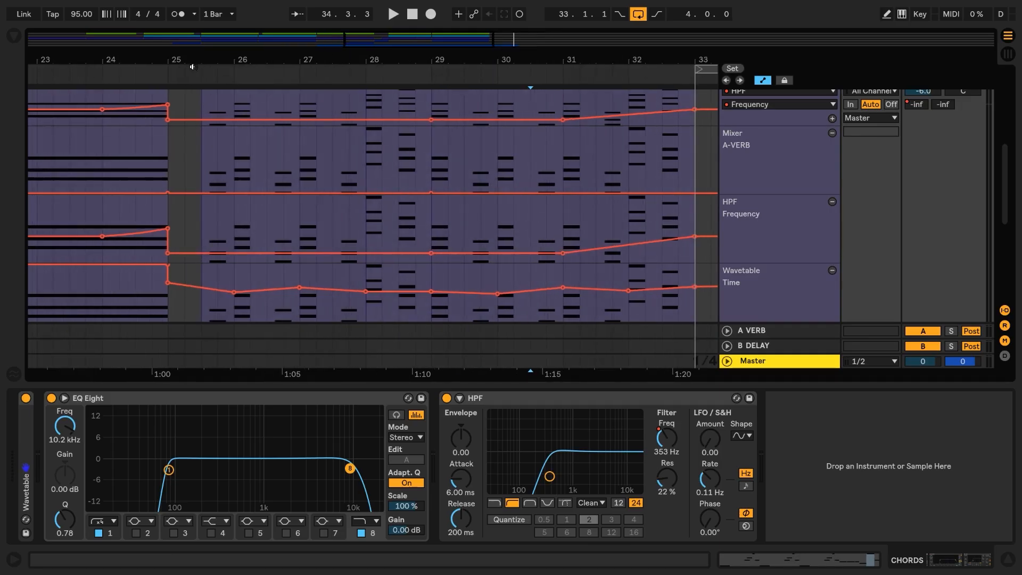
Step: Audition the soloed CHORDS from 25.3.1 and automate the HPF frequency to drop from about 502 Hz there to 62.6 Hz at bar 26
left_click(200, 232)
key("space")
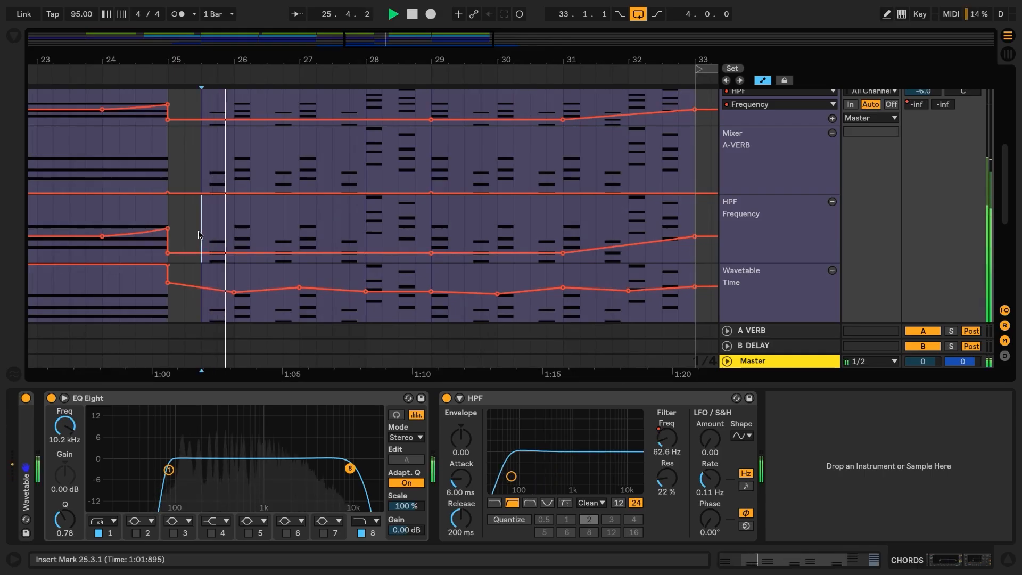
scroll(897, 156, "up", 3)
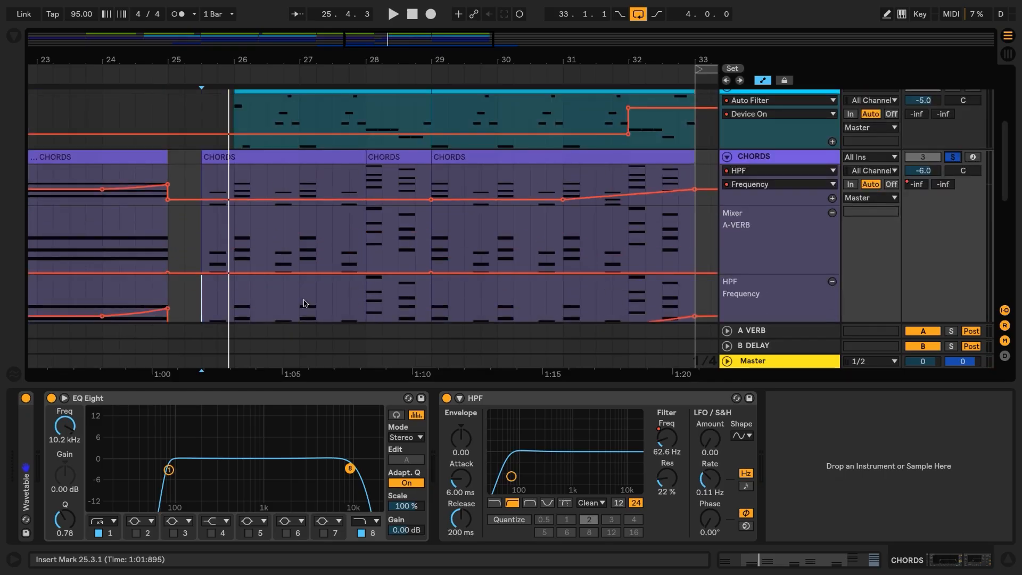
scroll(207, 266, "down", 3)
left_click(233, 254)
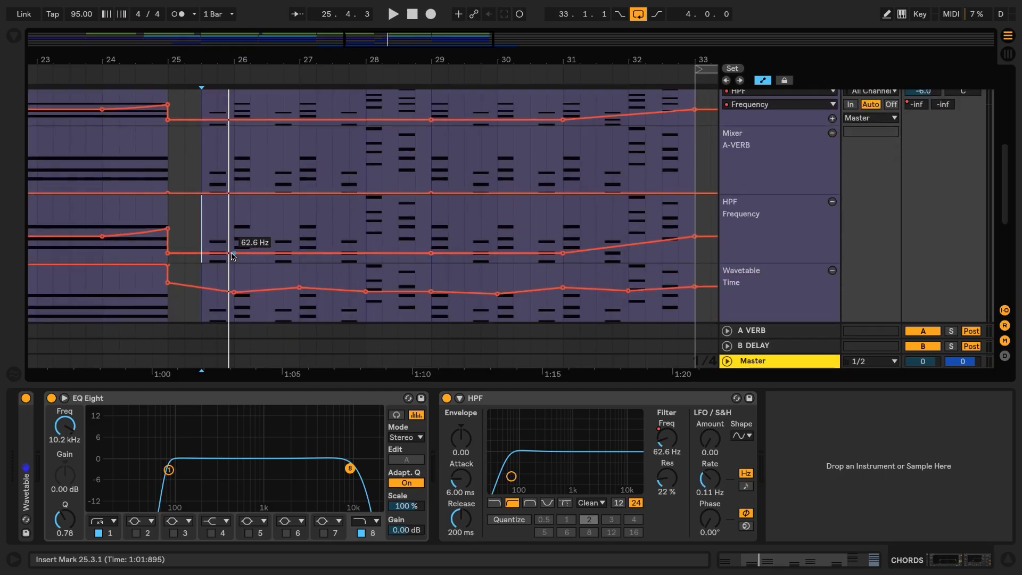
left_click_drag(201, 254, 201, 236)
key("space")
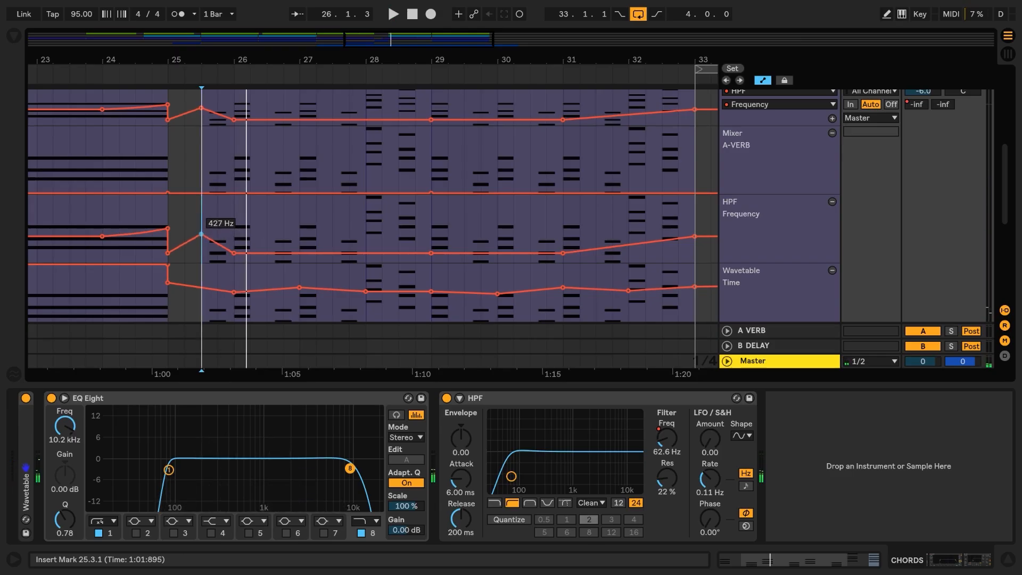
left_click_drag(201, 236, 202, 232)
key("space")
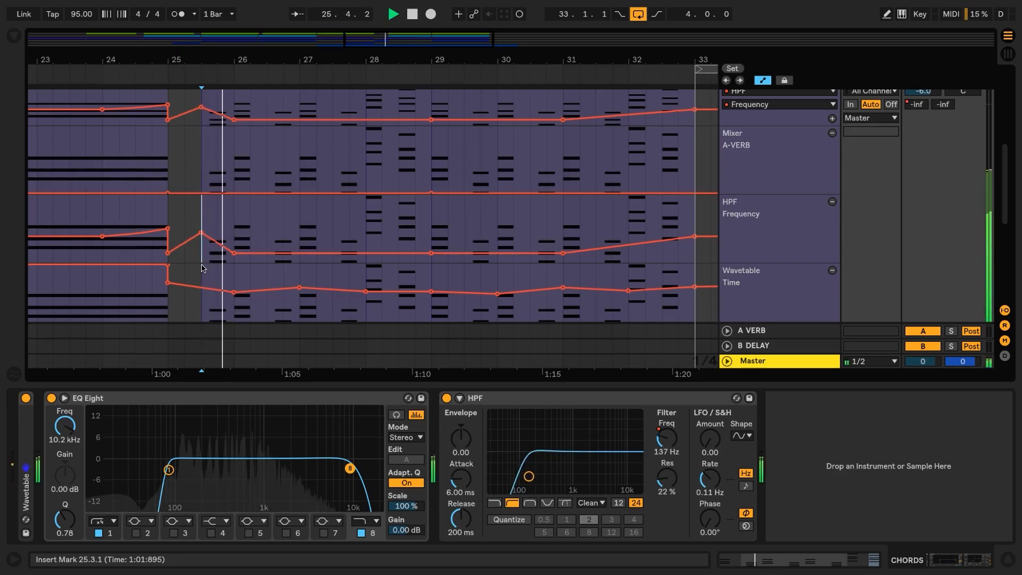
key("space")
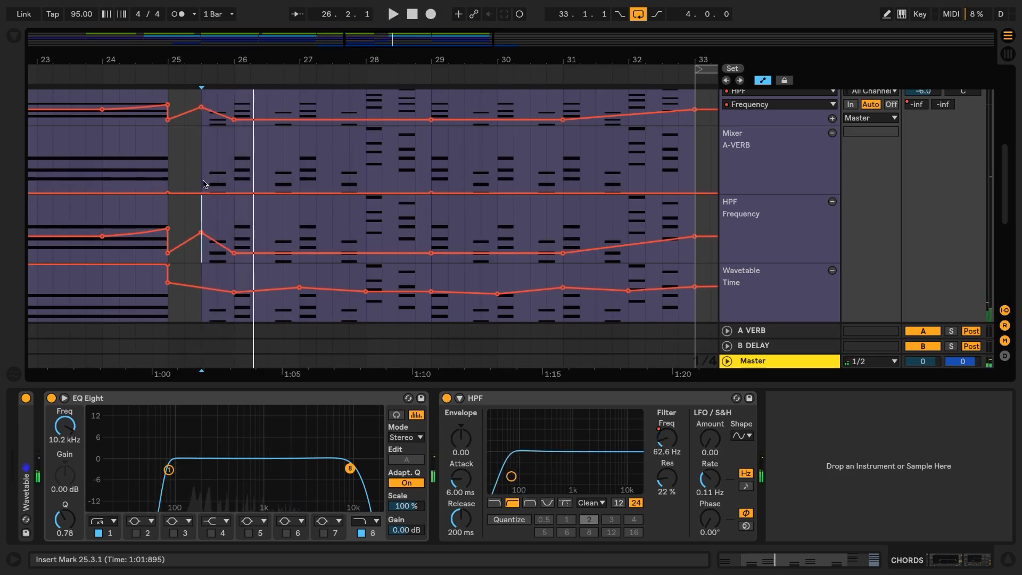
Step: Raise the CHORDS A-VERB send automation between 25.3.1 and 26.1.1 to about -21.7 dB and audition the passage
left_click_drag(202, 175, 231, 186)
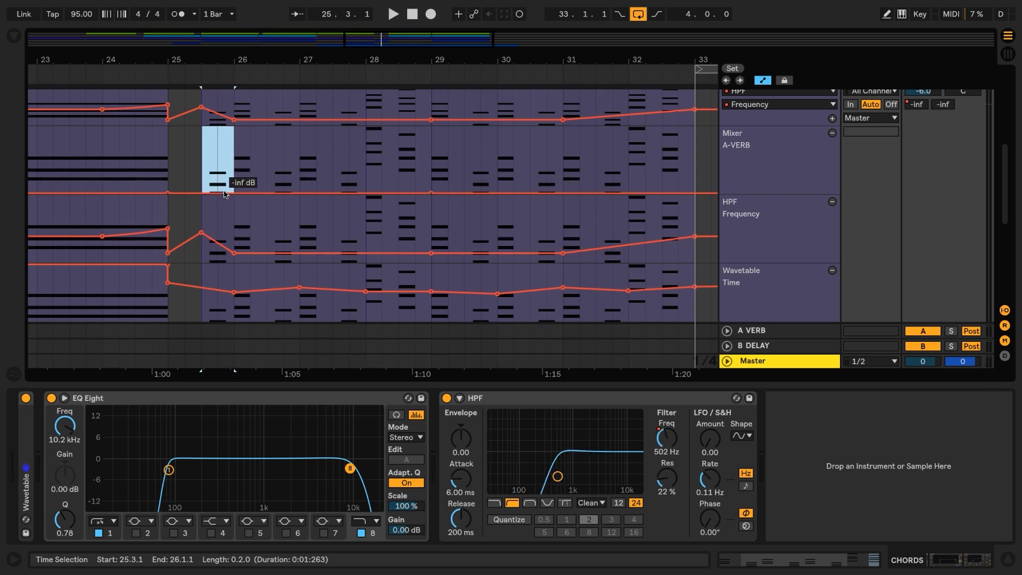
left_click_drag(224, 193, 224, 154)
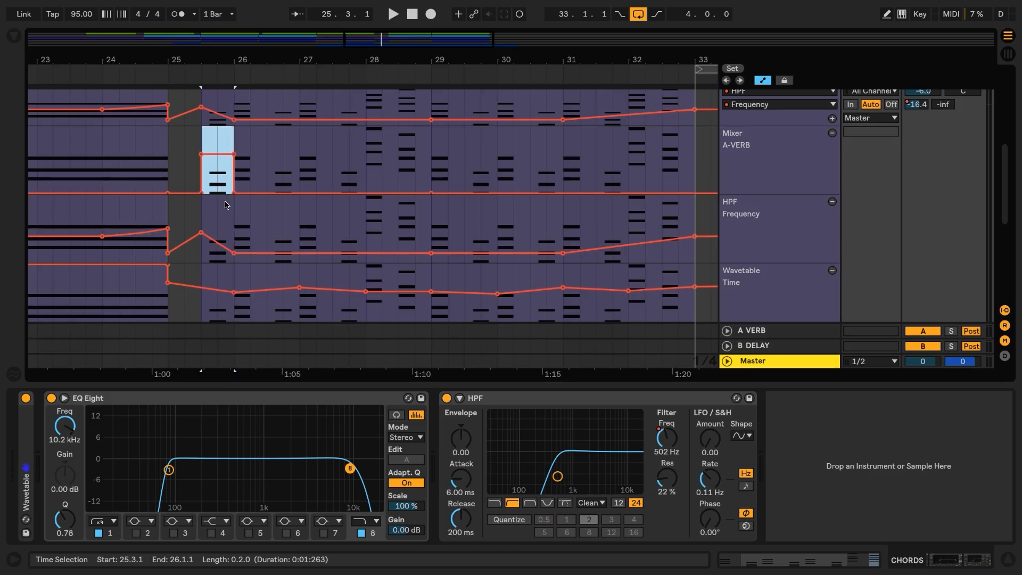
key("space")
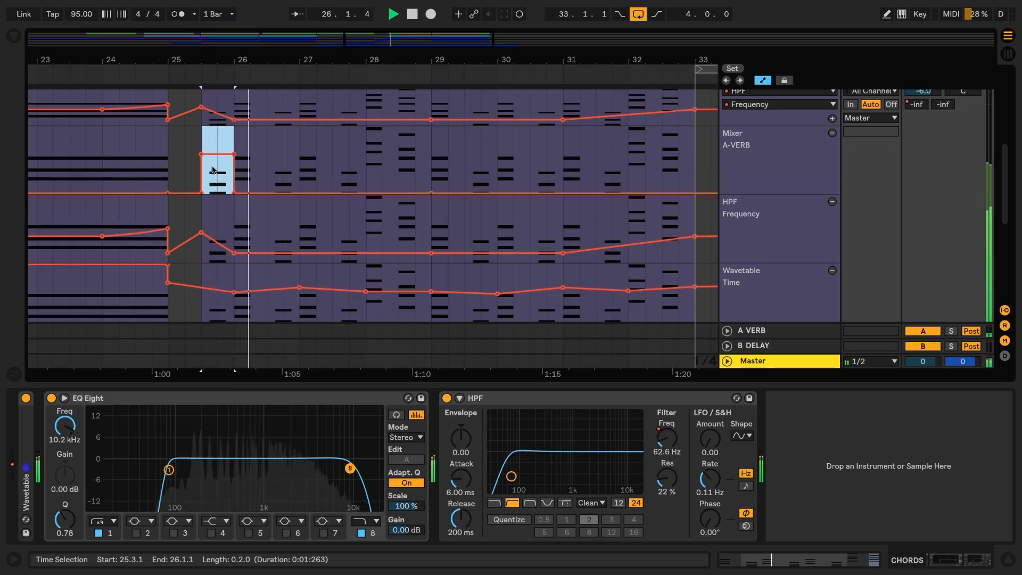
left_click_drag(234, 154, 196, 152)
key("space")
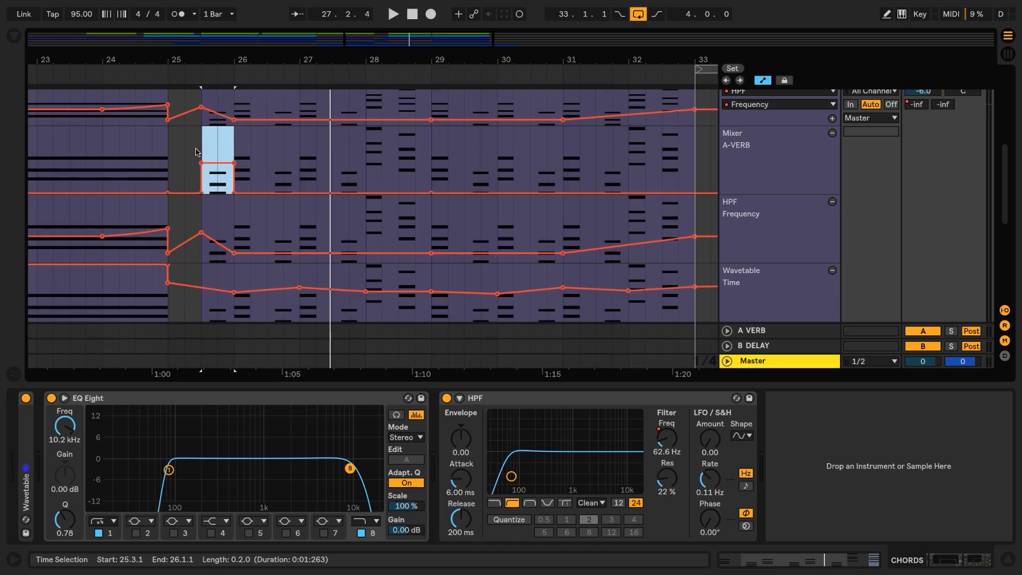
key("space")
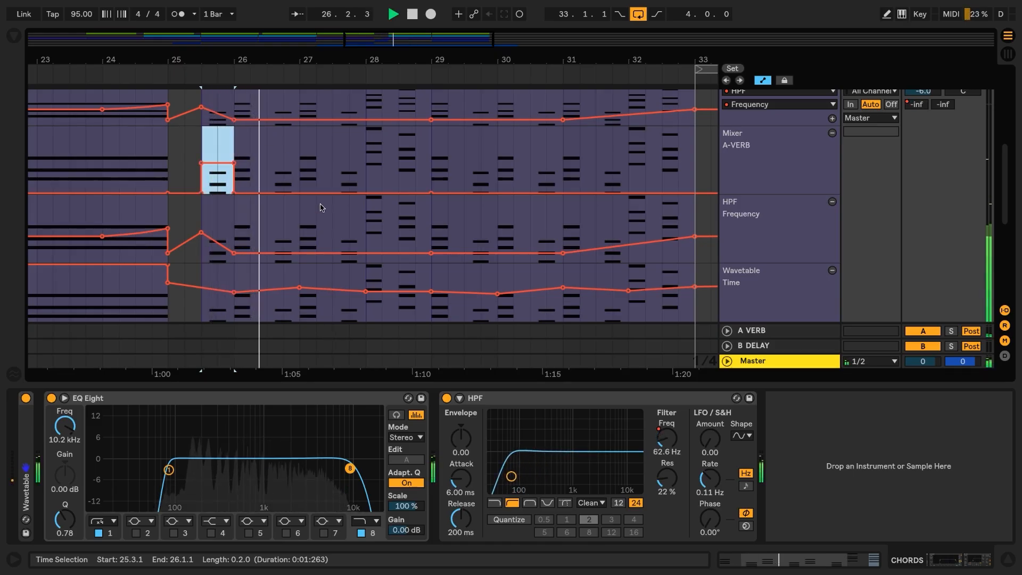
key("space")
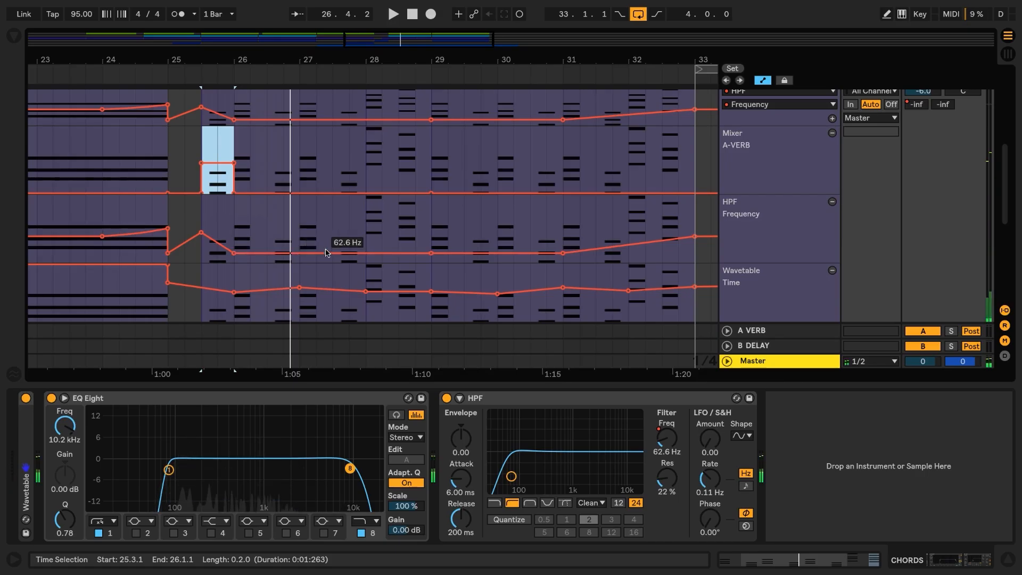
Step: Automate the CHORDS HPF frequency to rise from 28.1.1 to a peak around 28.4.1, auditioning it from 28.1.1
left_click(366, 253)
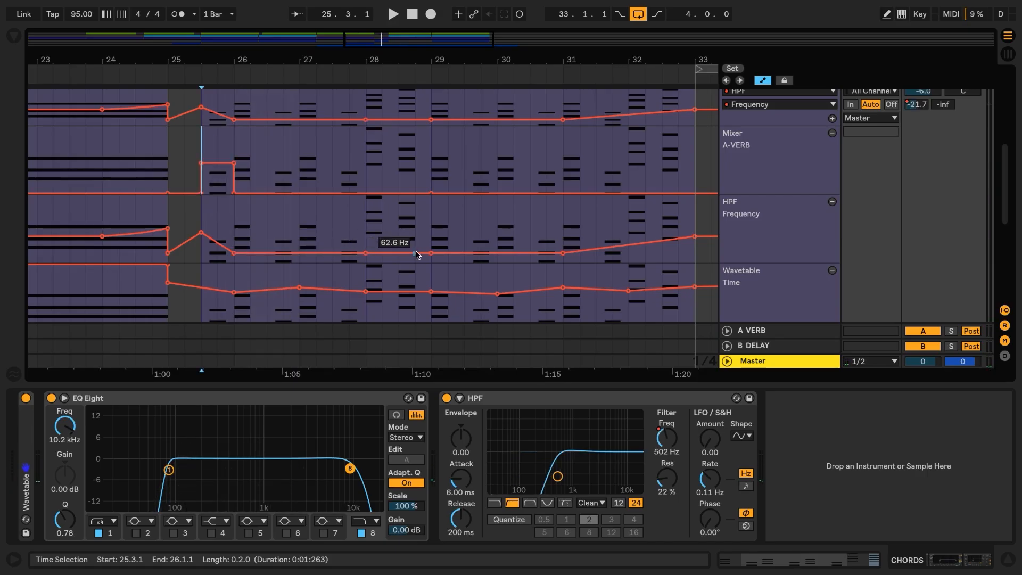
left_click_drag(416, 254, 416, 245)
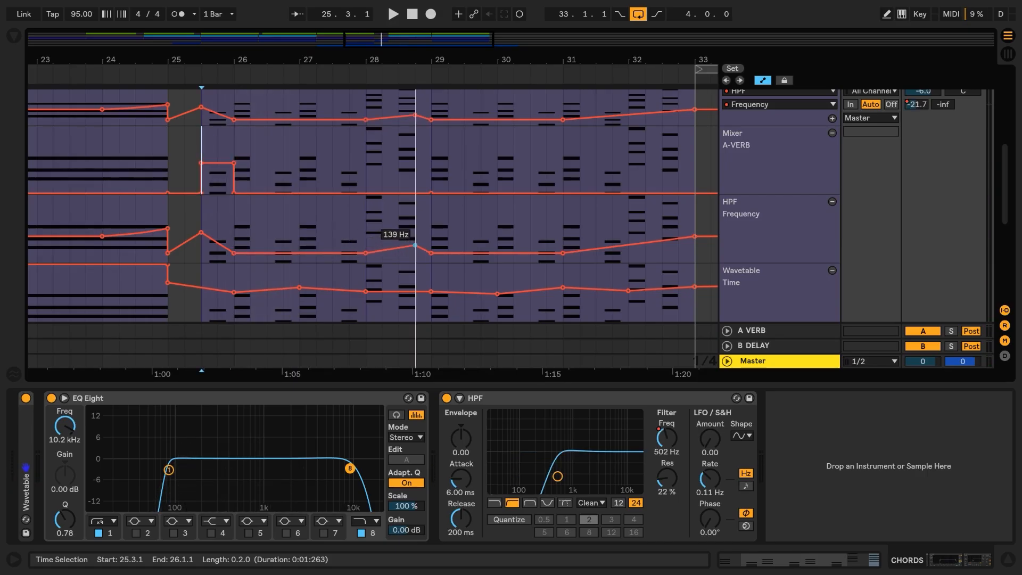
left_click(365, 237)
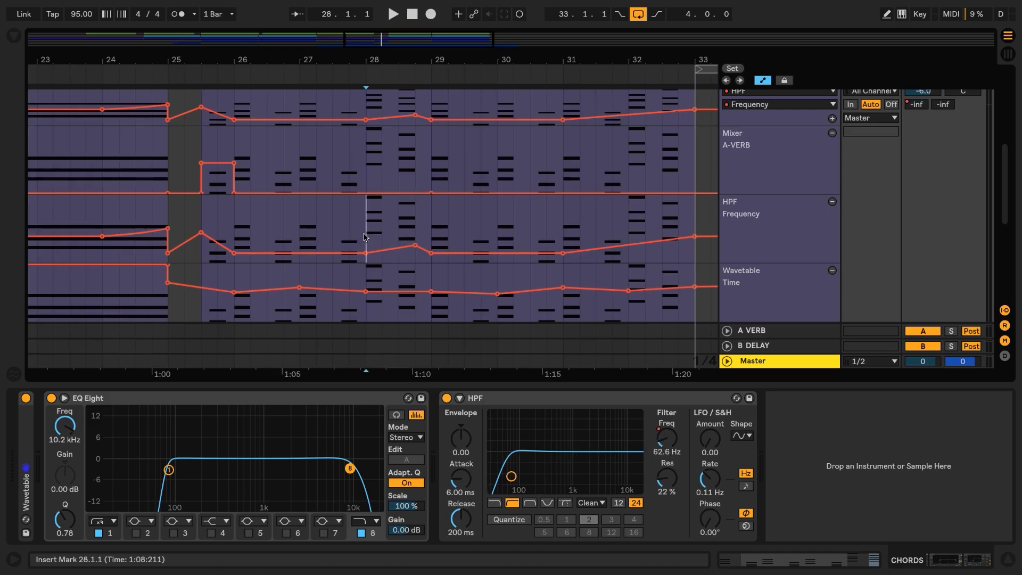
key("space")
left_click_drag(416, 245, 415, 238)
key("space")
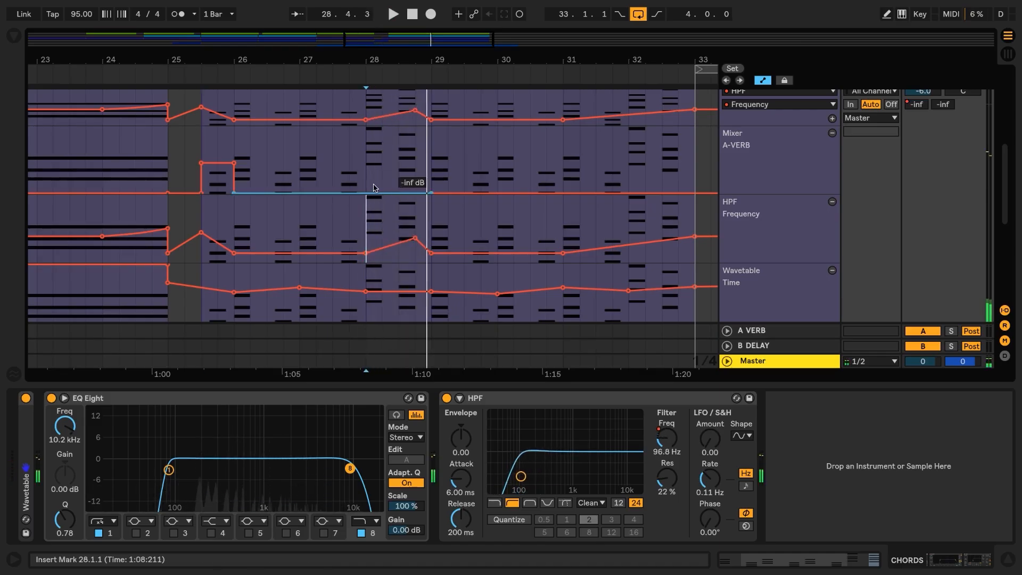
Step: Raise the CHORDS A-VERB send automation between 28.3.1 and 29.1.1 to roughly the level used at 25.3.1, and audition it
mouse_move(399, 179)
left_mouse_down()
mouse_move(430, 179)
mouse_move(409, 191)
mouse_move(409, 164)
left_mouse_up()
key("space")
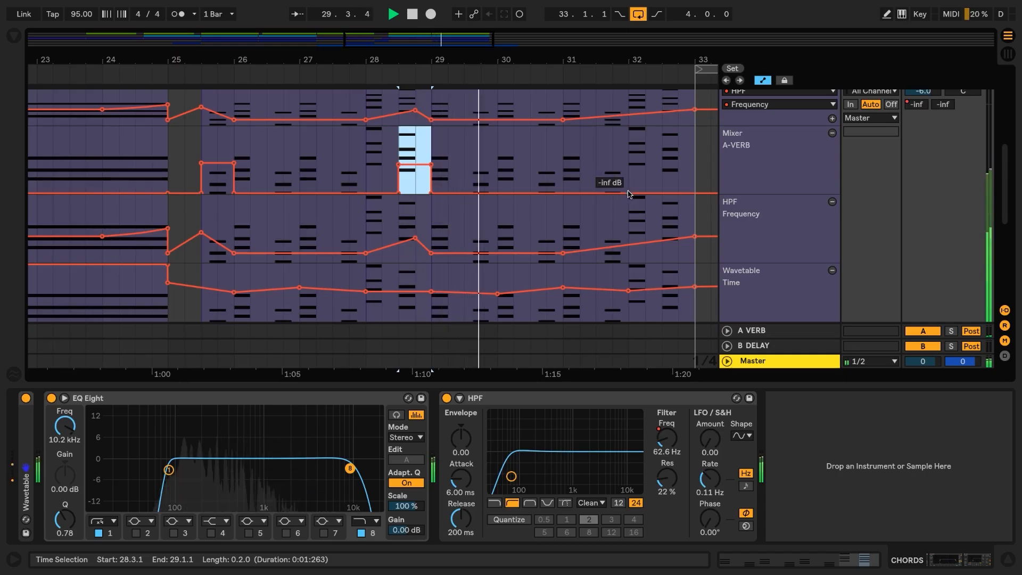
Step: Reshape the final CHORDS HPF frequency rise to start at bar 30 and curve upward to 589 Hz at bar 33
left_click(497, 253)
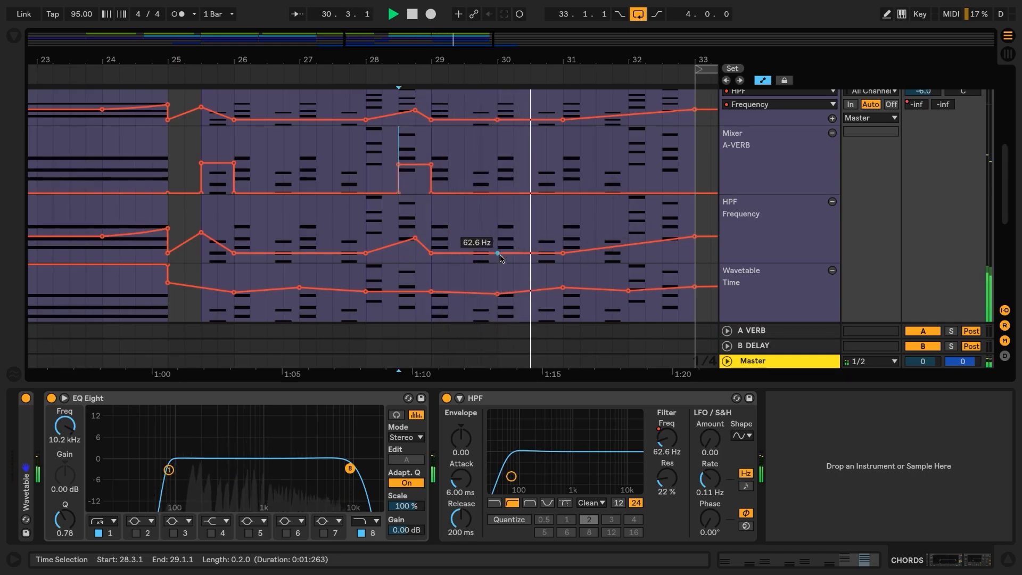
key("space")
left_click(562, 254)
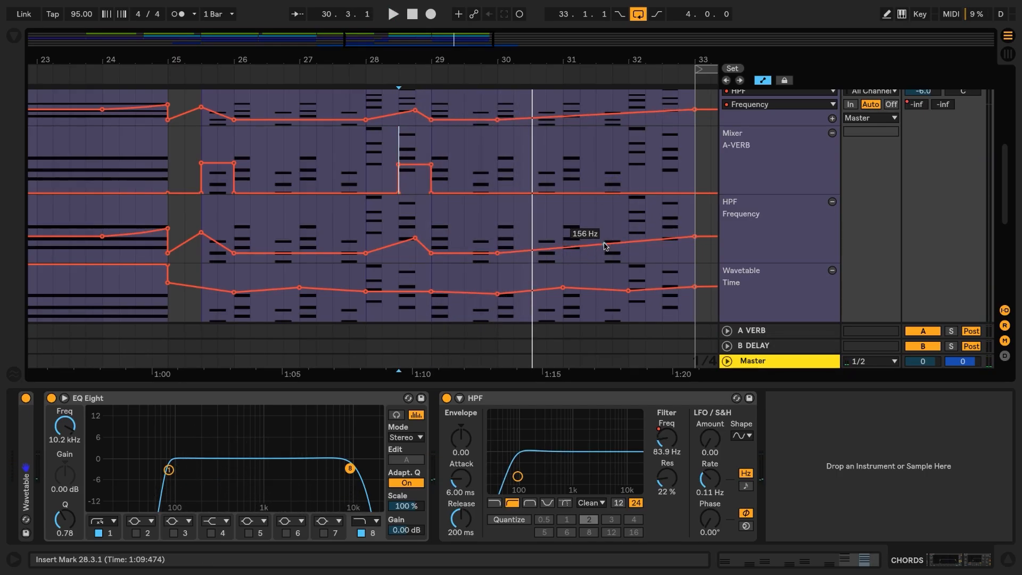
mouse_move(604, 247)
left_mouse_down()
mouse_move(604, 255)
mouse_move(622, 251)
left_mouse_up()
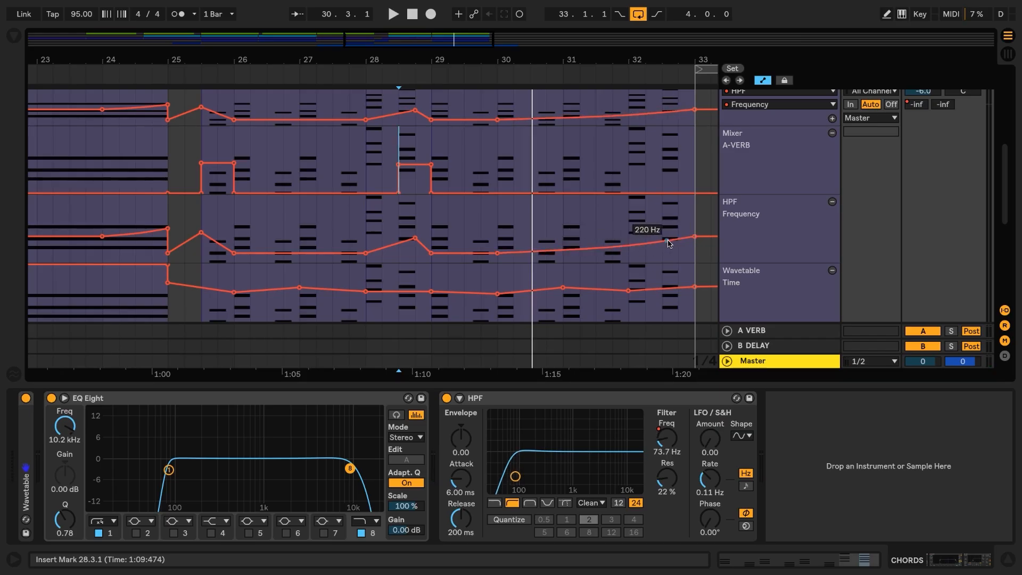
left_click_drag(693, 240, 694, 230)
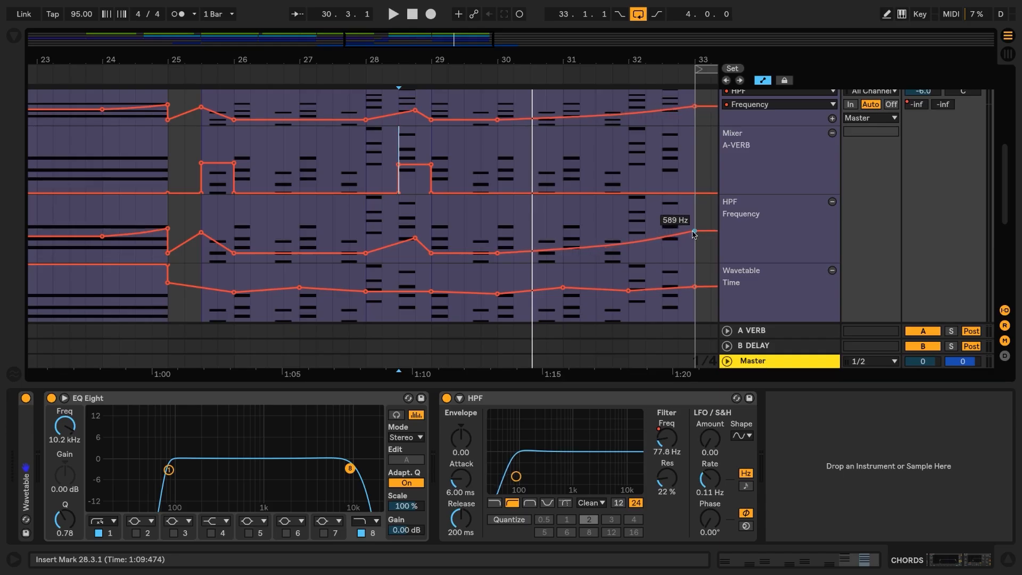
Step: Automate the CHORDS A-VERB send to ramp up from bar 32 to 0.0 dB at bar 33
left_click(630, 193)
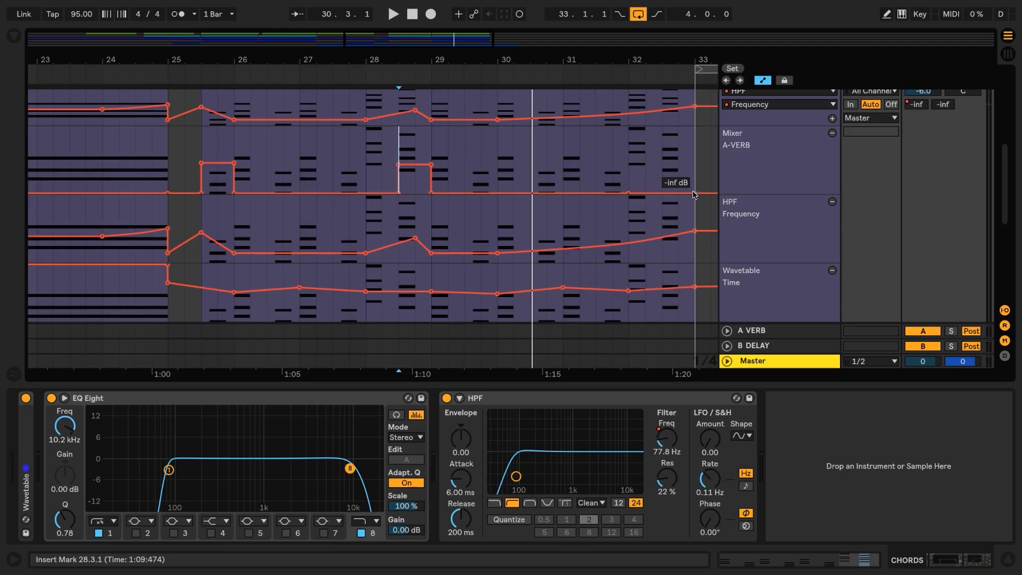
left_click_drag(694, 192, 694, 127)
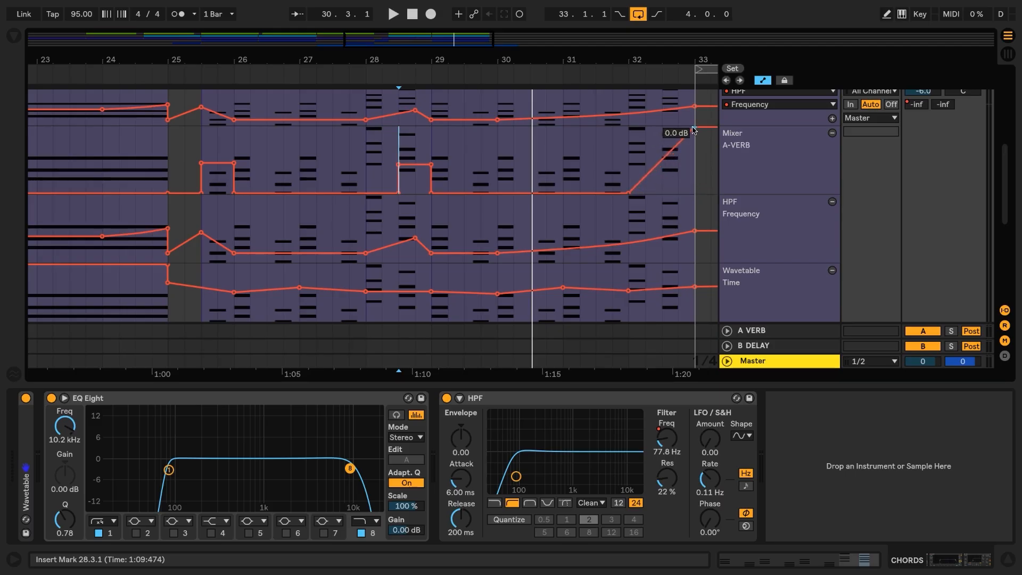
Step: Reshape the CHORDS HPF Frequency automation between bars 30 and 32 into gentle rises and dips while listening to the section
key("space")
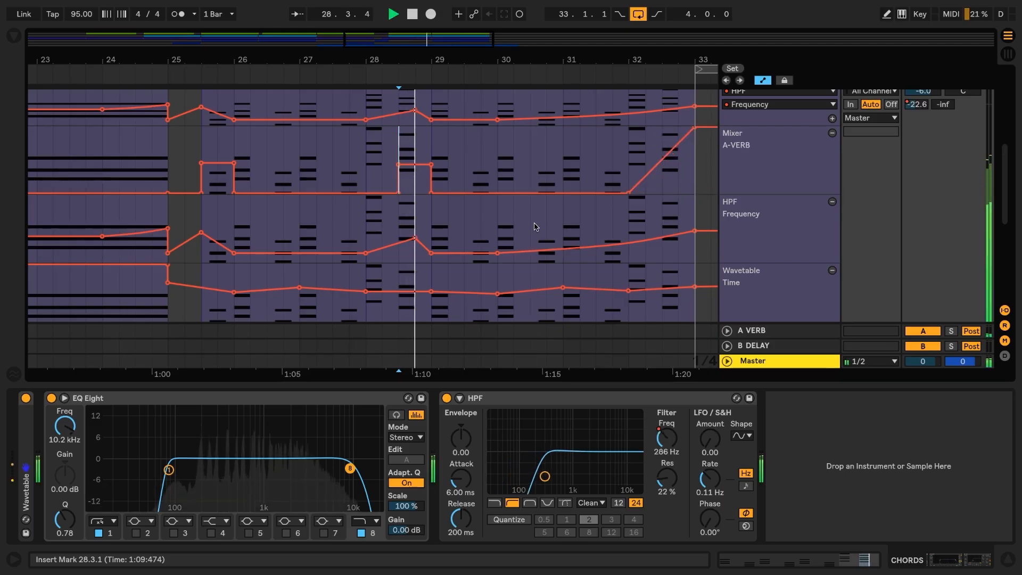
mouse_move(504, 255)
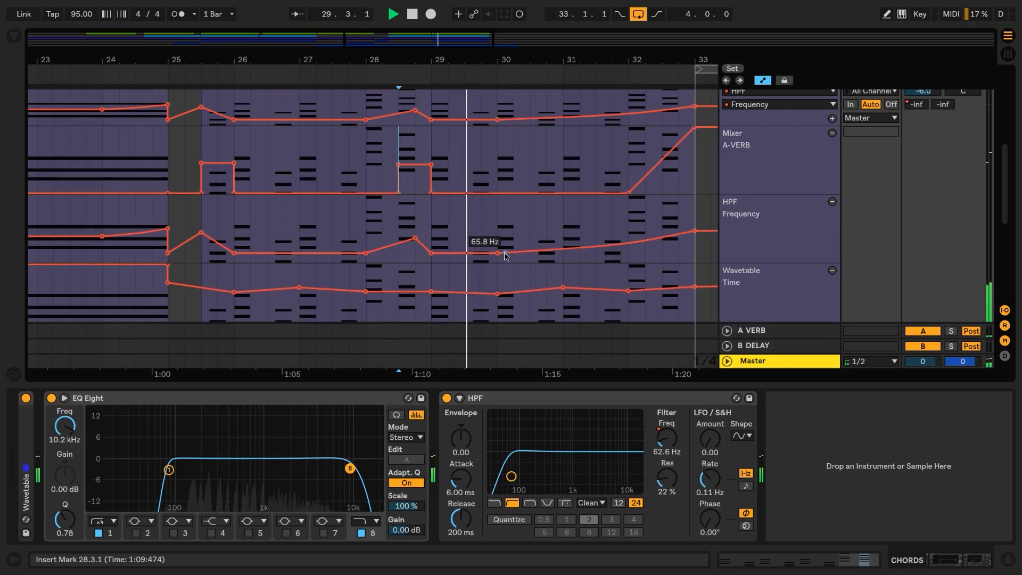
left_click_drag(498, 253, 535, 251)
left_click(579, 245)
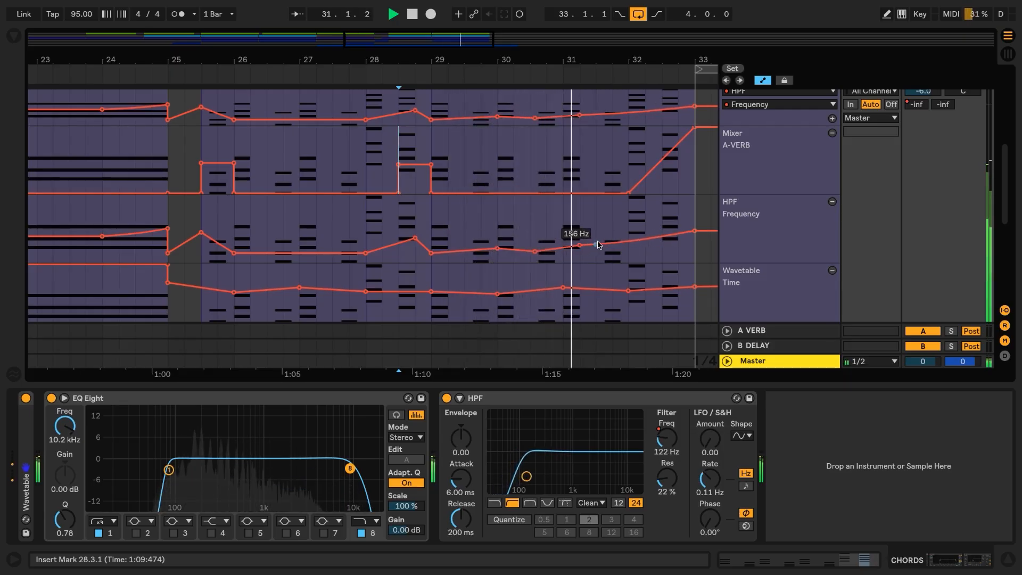
left_click_drag(596, 244, 612, 250)
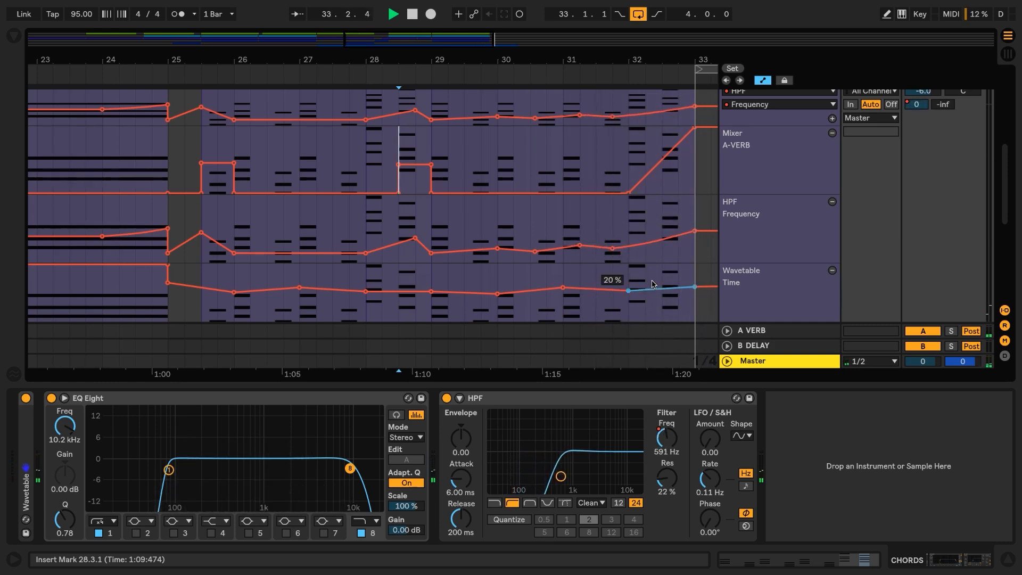
key("space")
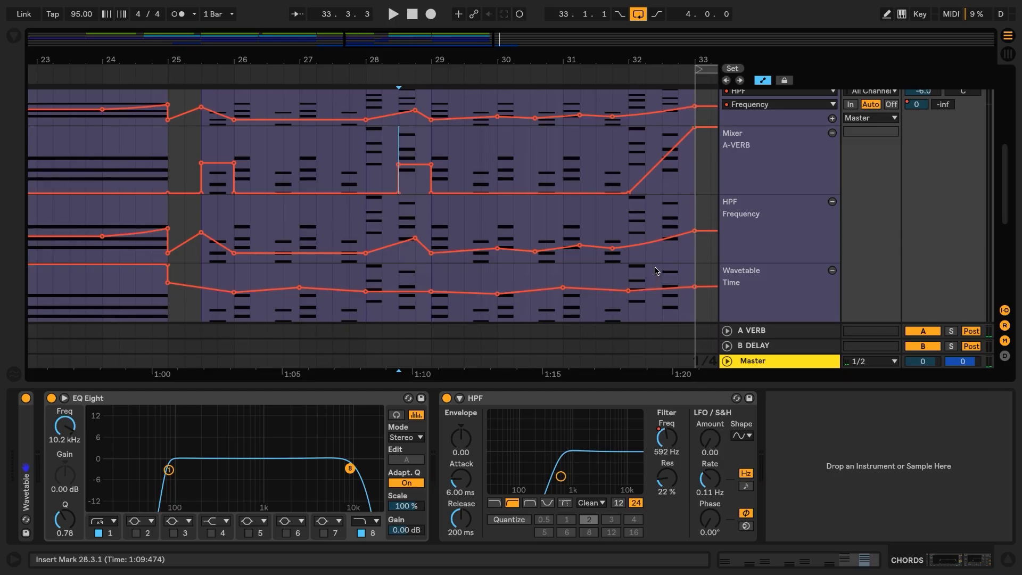
Step: Automate the CHORDS Wavetable Filter 1 Freq to fall to 26.5 Hz from bar 32 to bar 33, and play it back
scroll(653, 224, "up", 3)
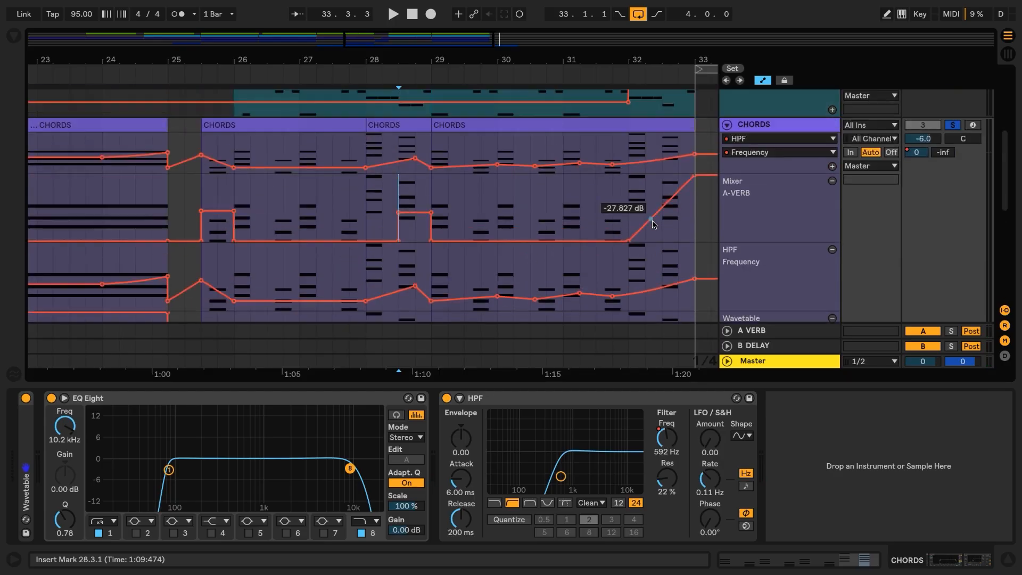
double_click(29, 447)
left_click(367, 511)
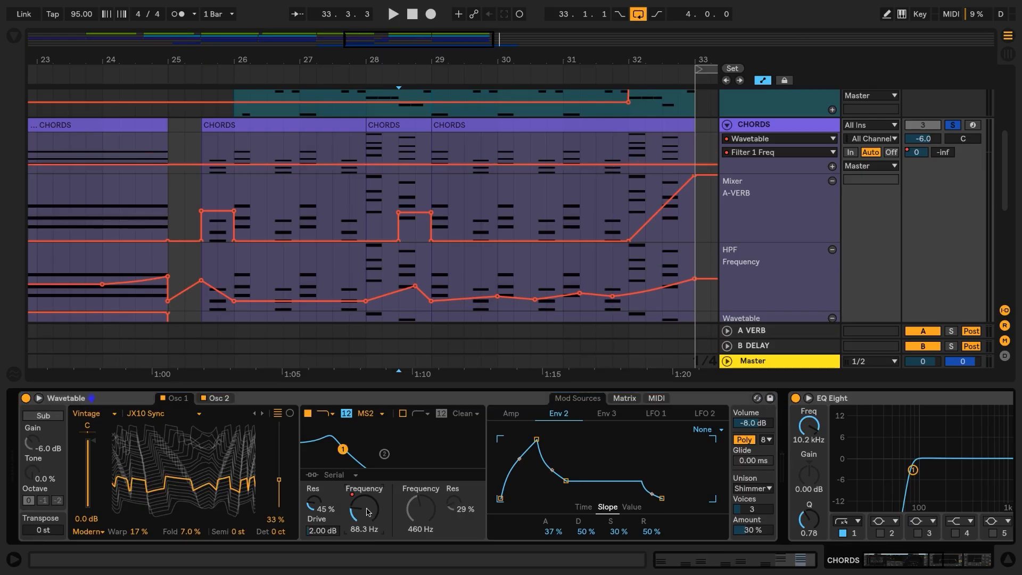
left_click(628, 165)
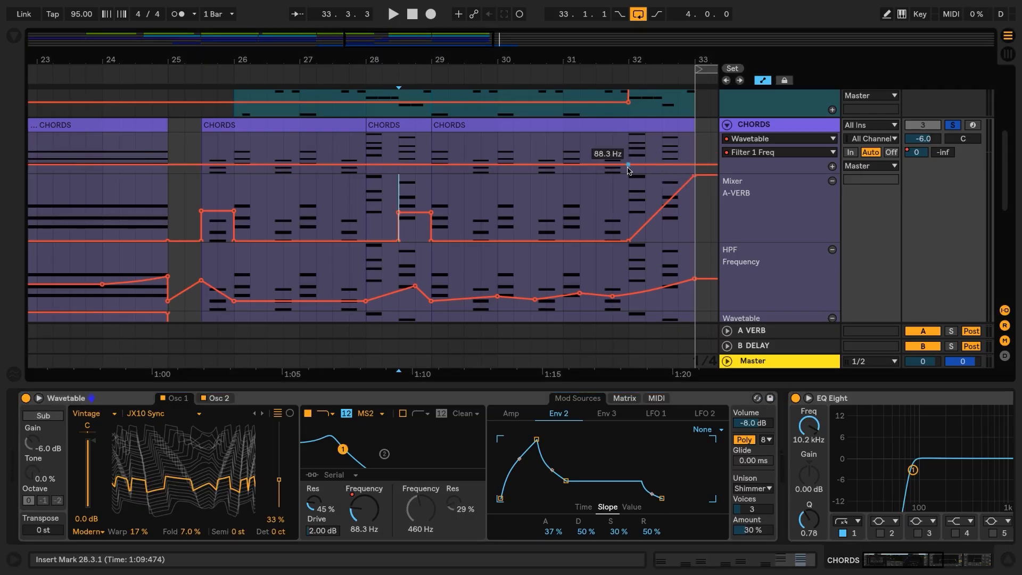
left_click_drag(691, 166, 694, 172)
left_click(631, 152)
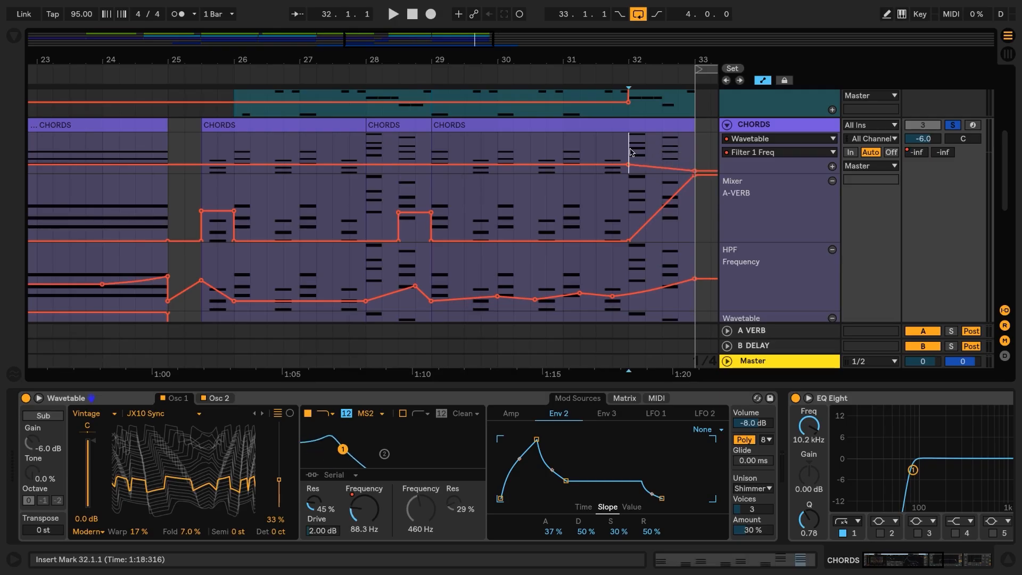
key("space")
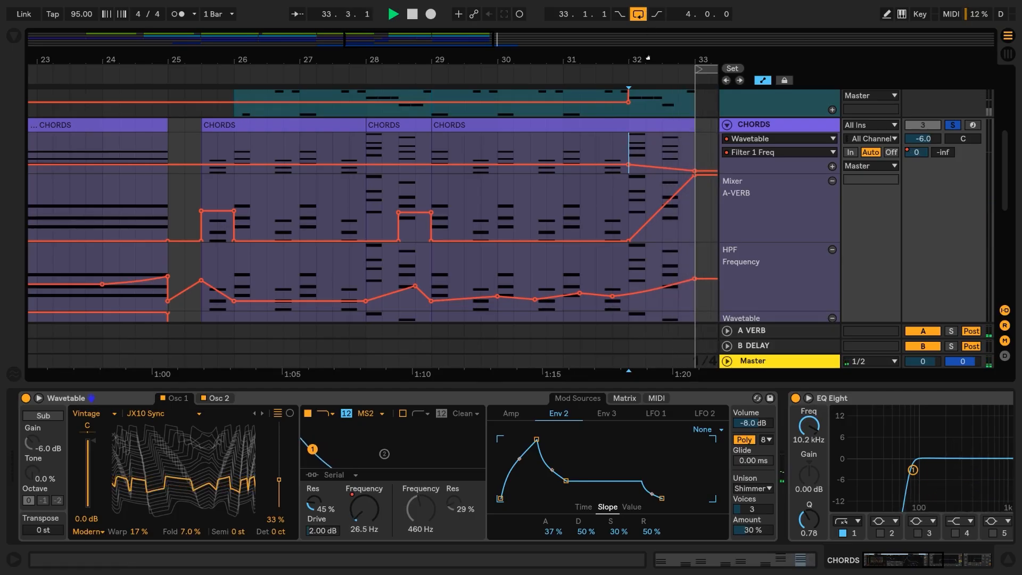
left_click_drag(648, 59, 603, 65)
key("space")
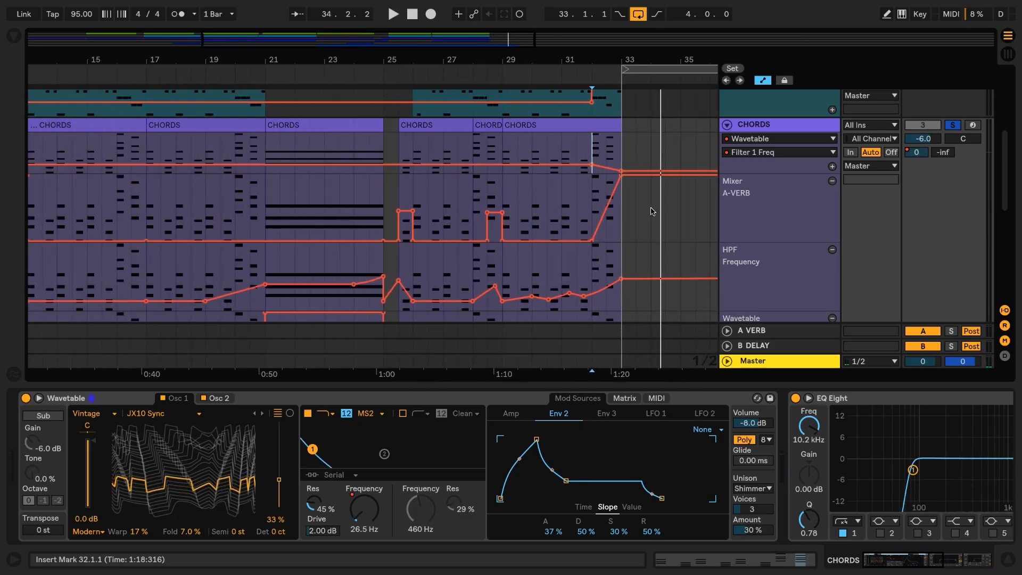
Step: Unsolo CHORDS, hide the device view, and play the full arrangement from bar 25
key("s")
key("super+alt+l")
left_click(384, 144)
key("space")
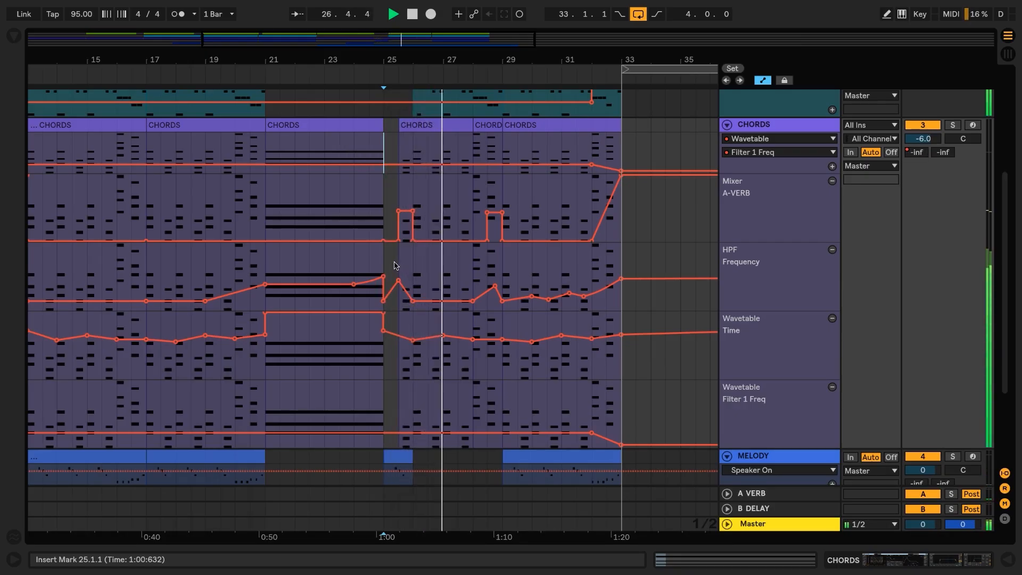
Step: Add a small HPF Frequency peak at bar 27 on CHORDS and move the A-VERB send peak slightly ahead of bar 33
left_click_drag(445, 301, 444, 296)
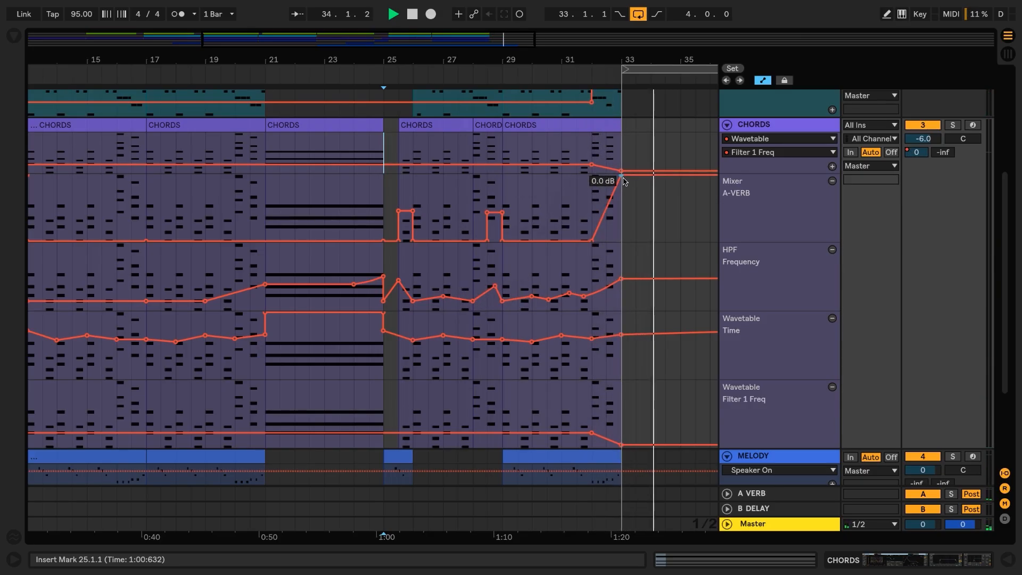
key("space")
left_click_drag(621, 175, 615, 175)
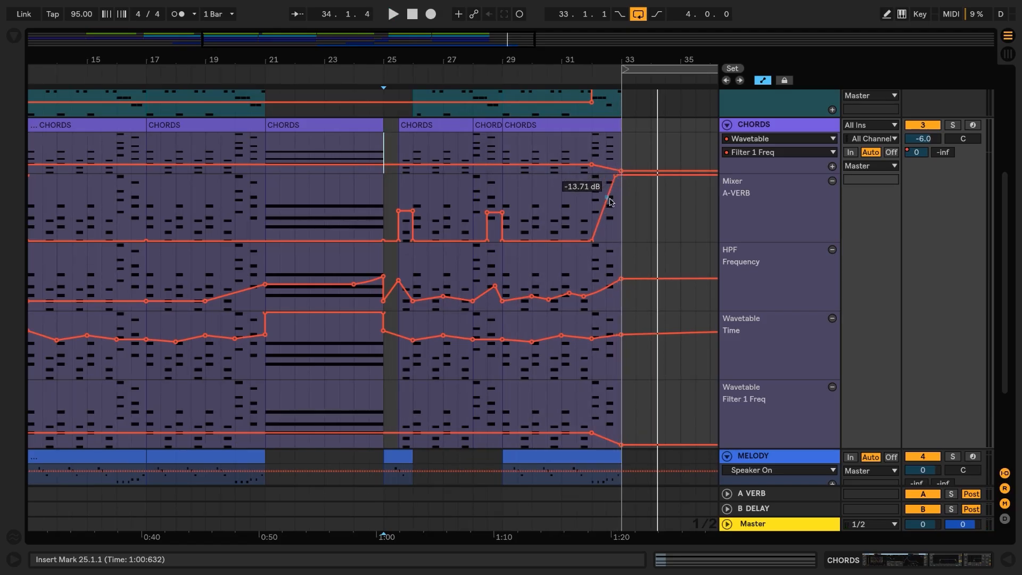
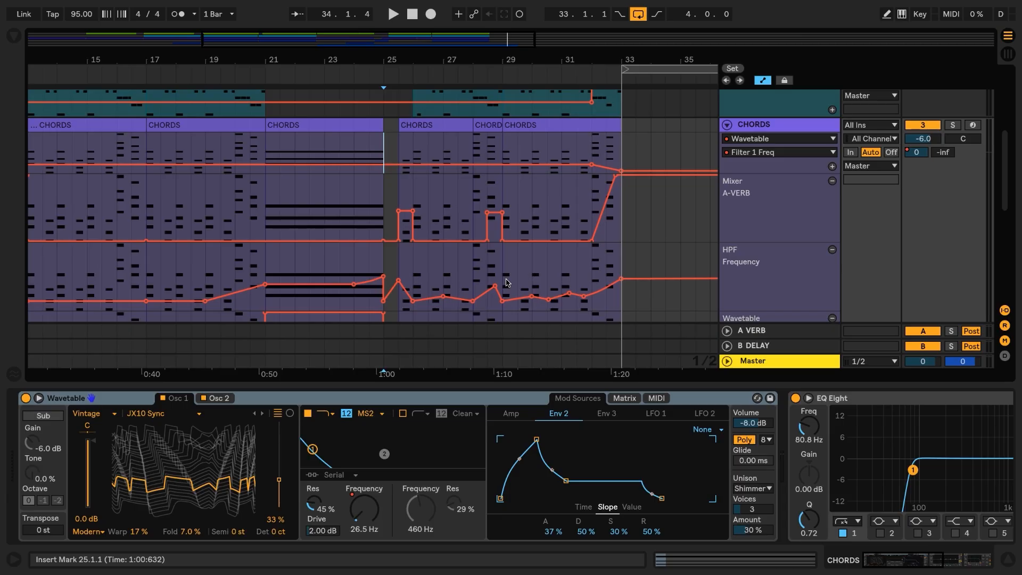
Step: Solo DRUMS and split off bar 32 as a separate clip, opened for note editing
scroll(631, 240, "up", 5)
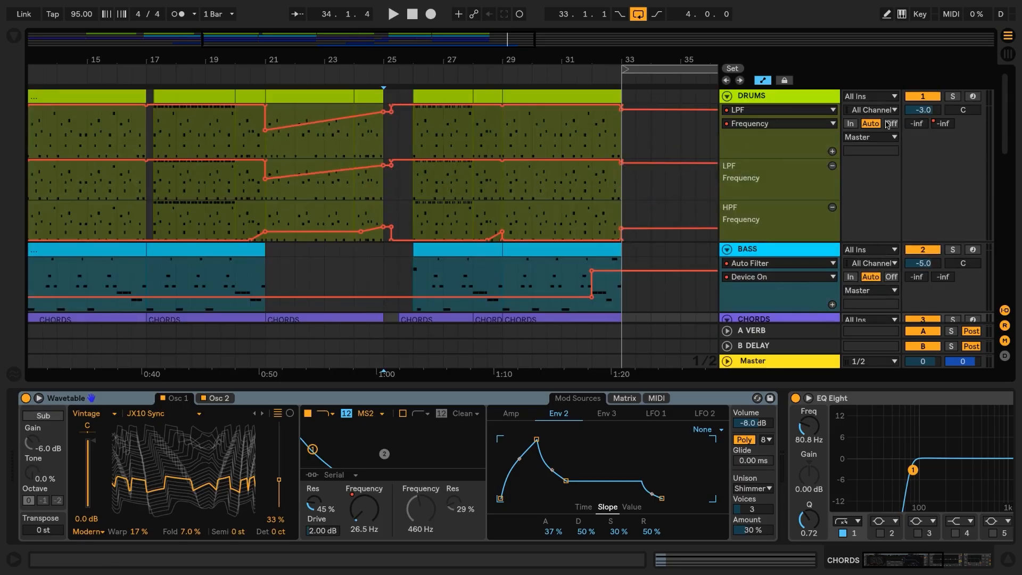
left_click(953, 96)
left_click_drag(622, 58, 545, 67)
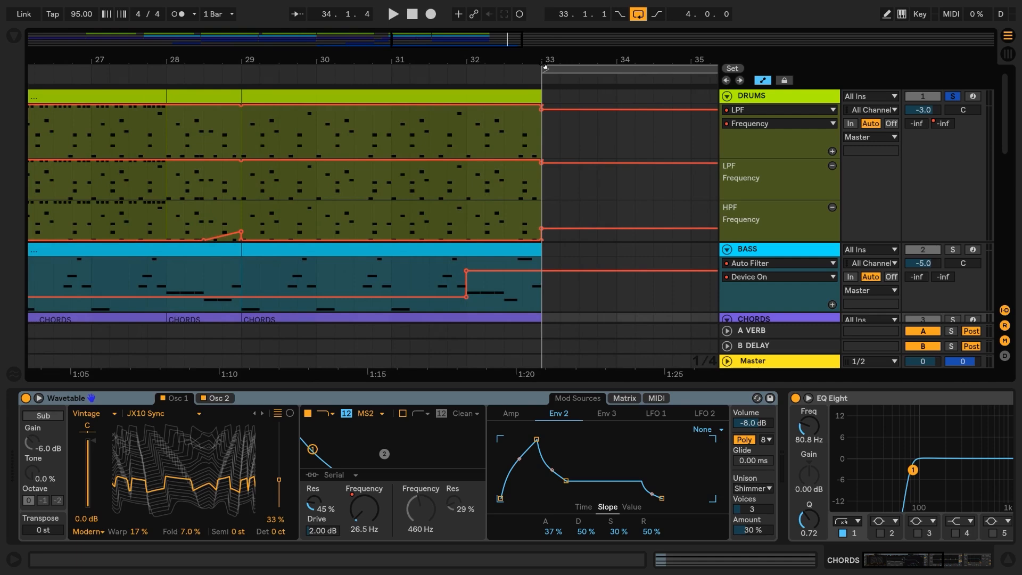
left_click_drag(541, 133, 474, 144)
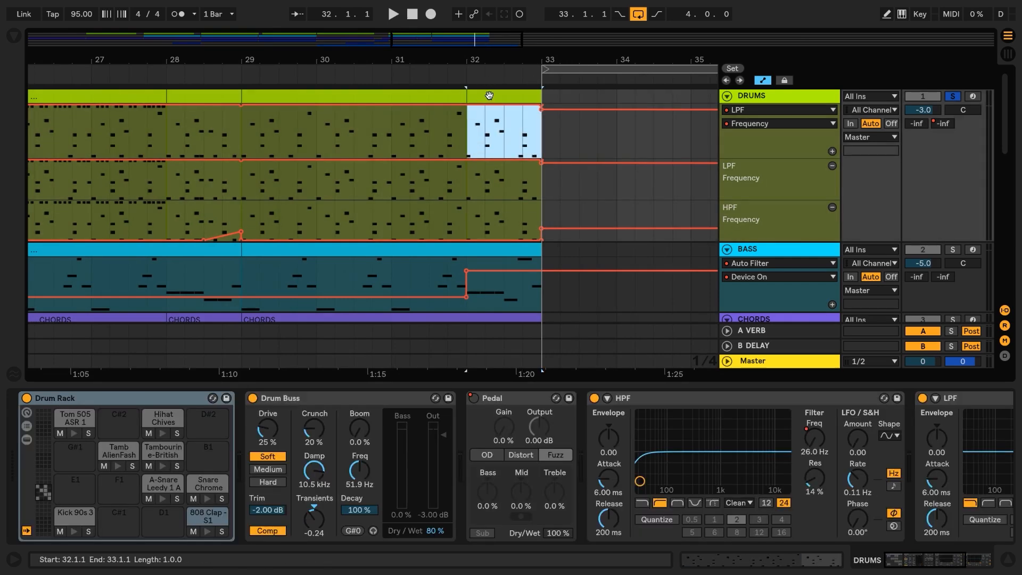
double_click(473, 144)
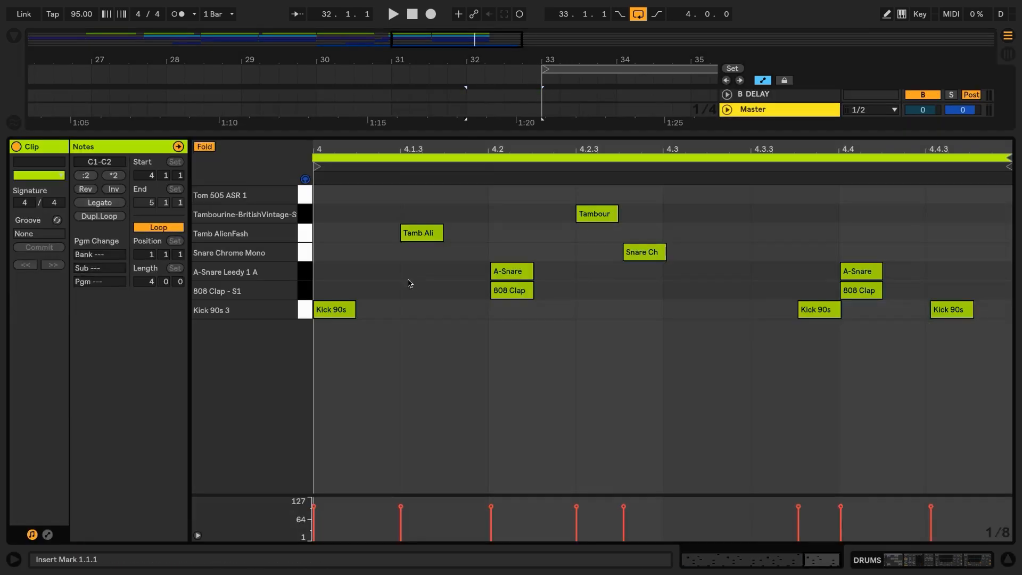
Step: Delete all Kick 90s 3 and 808 Clap notes from the bar 32 drum clip
left_click(301, 315)
key("Delete")
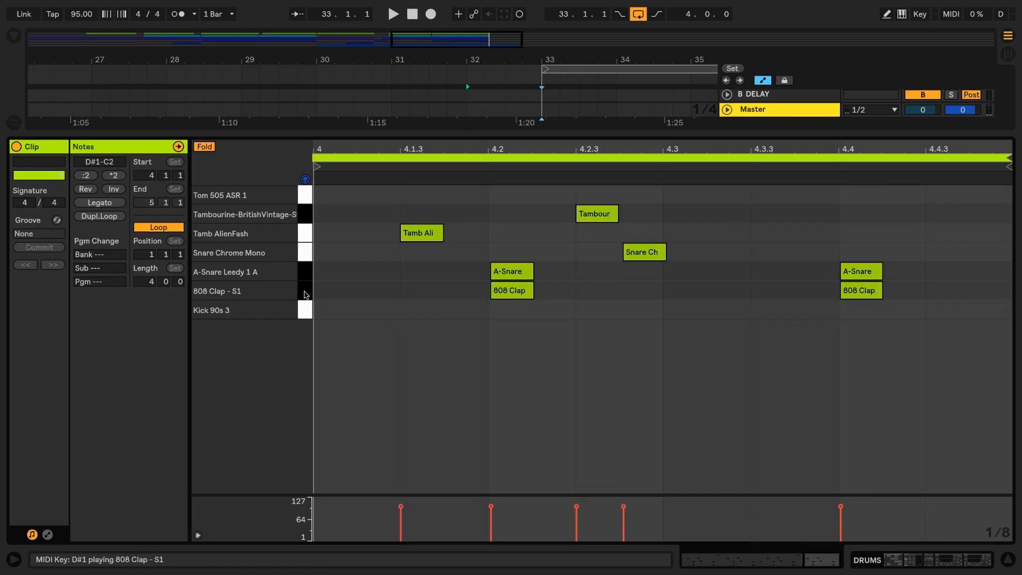
left_click(305, 294)
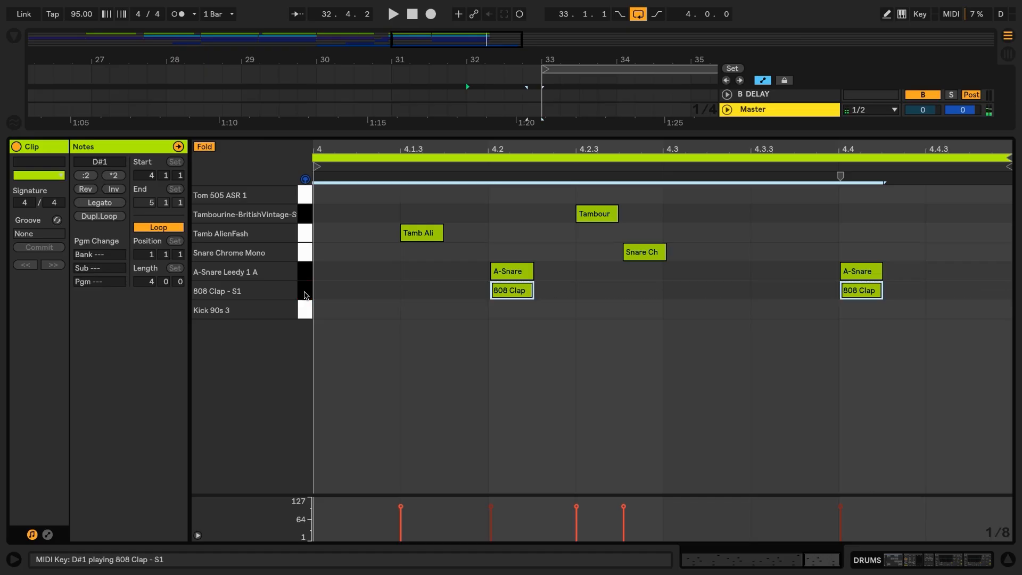
key("Delete")
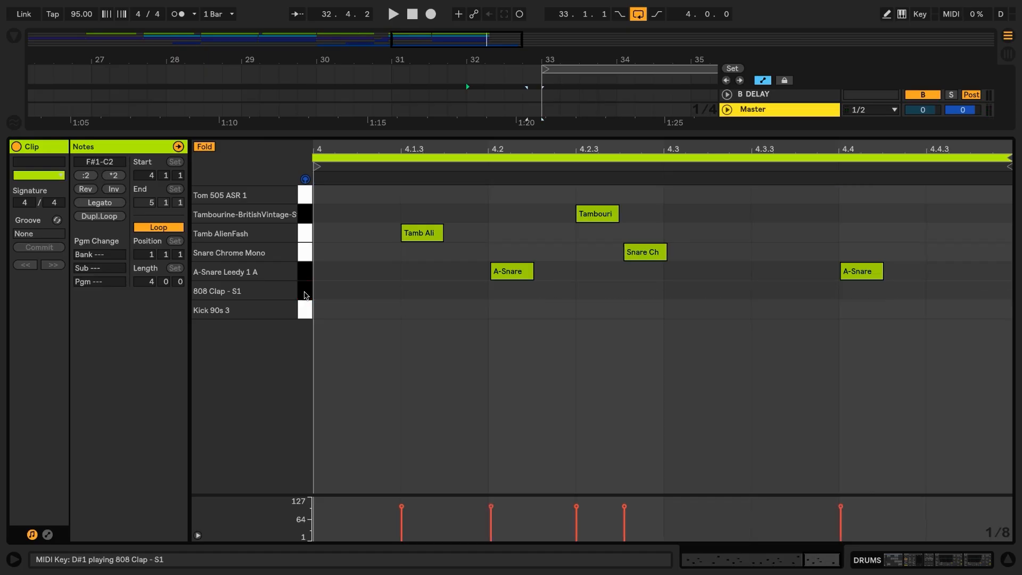
Step: Set the note grid to 1/16 and add a Snare Chrome note slightly after 4.3.2 with velocity 28, auditioning its timing
right_click(732, 304)
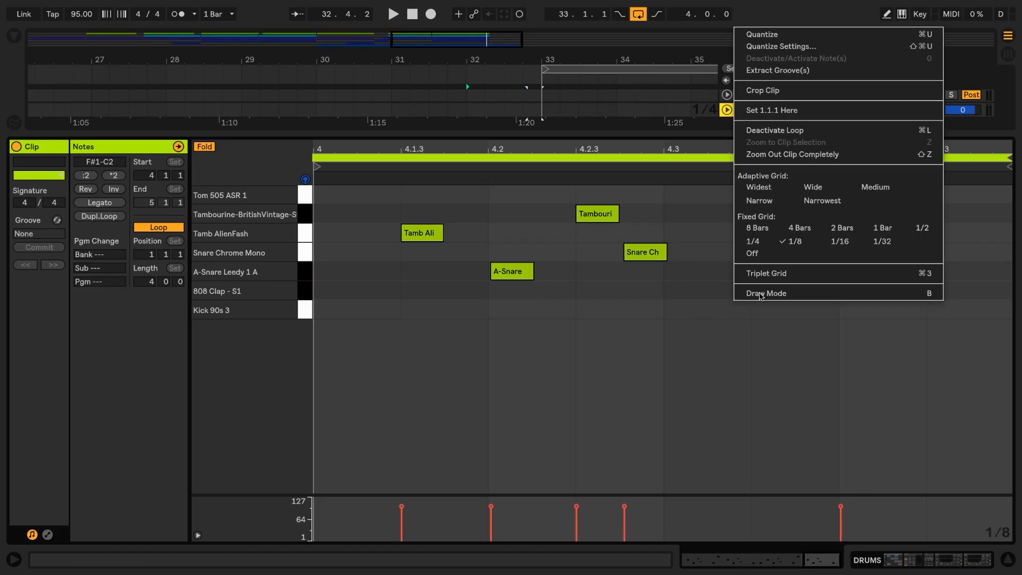
left_click(839, 242)
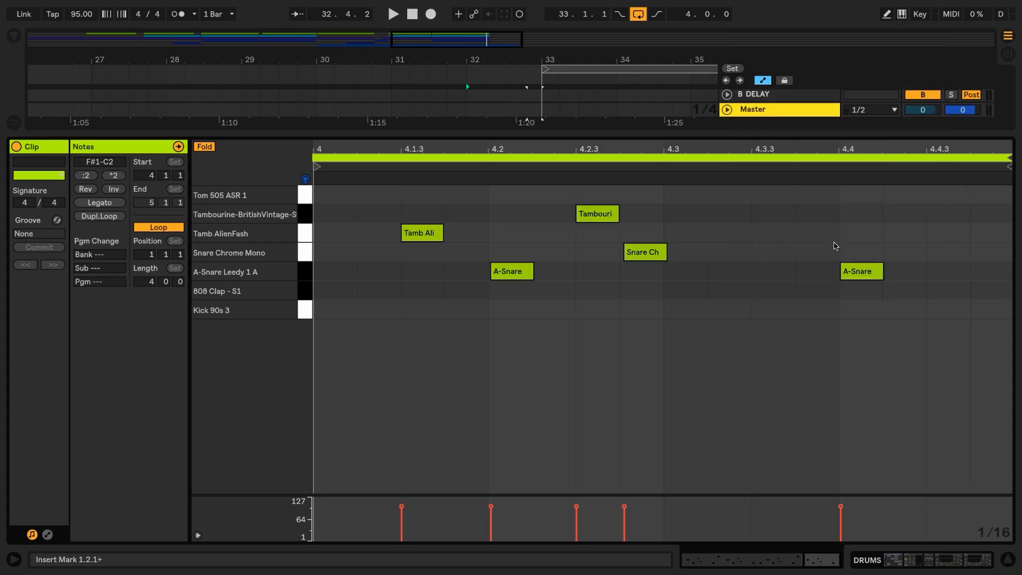
double_click(732, 260)
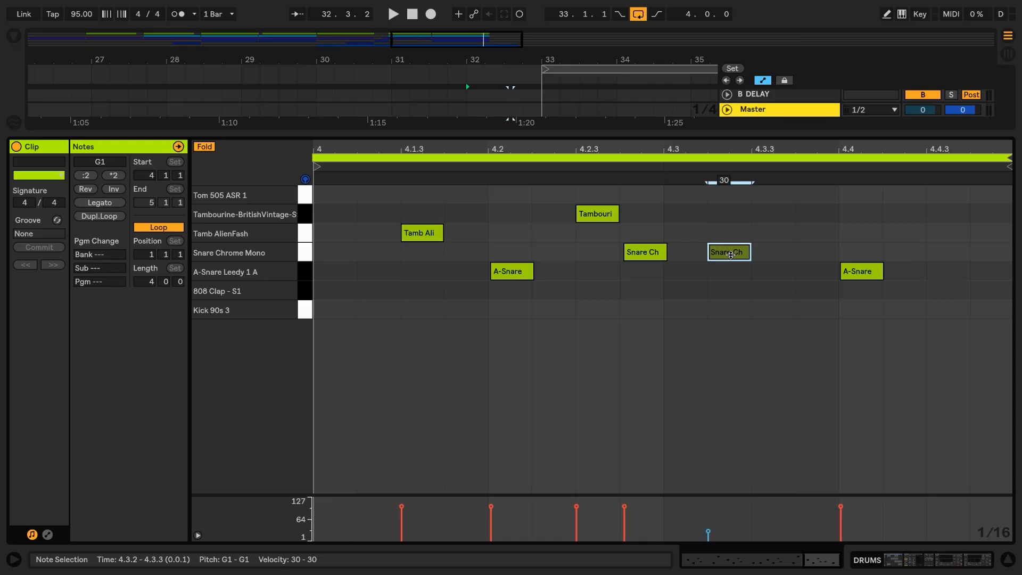
mouse_move(731, 255)
left_mouse_down()
mouse_move(730, 231)
mouse_move(730, 261)
left_mouse_up()
left_click_drag(727, 258, 733, 258)
key("space")
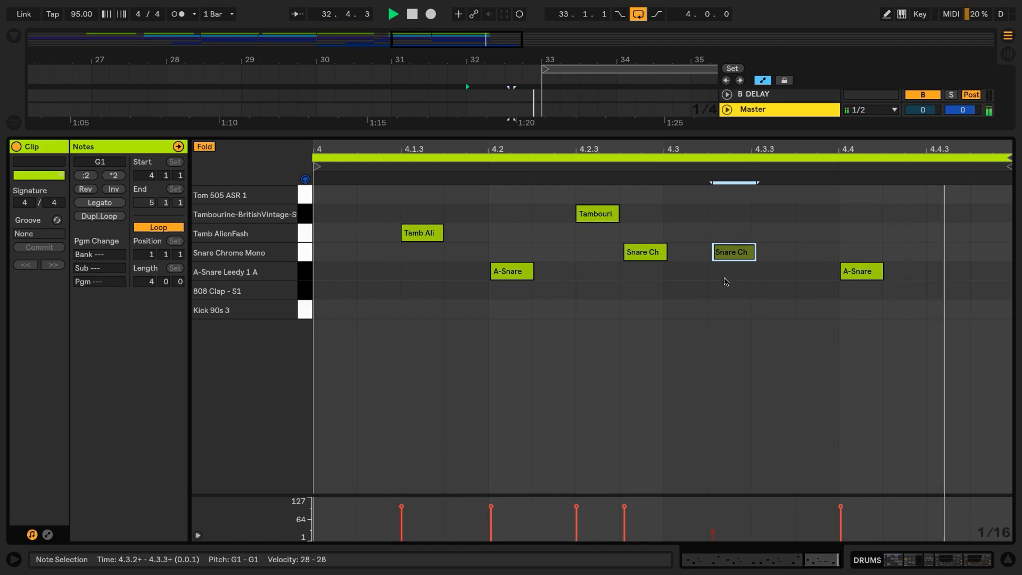
key("space")
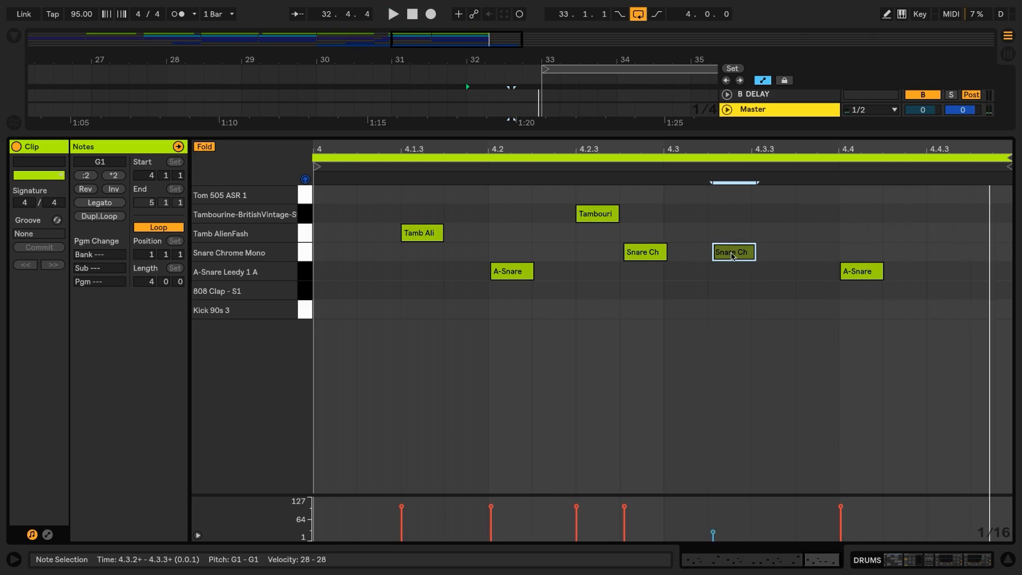
left_click_drag(730, 253, 731, 255)
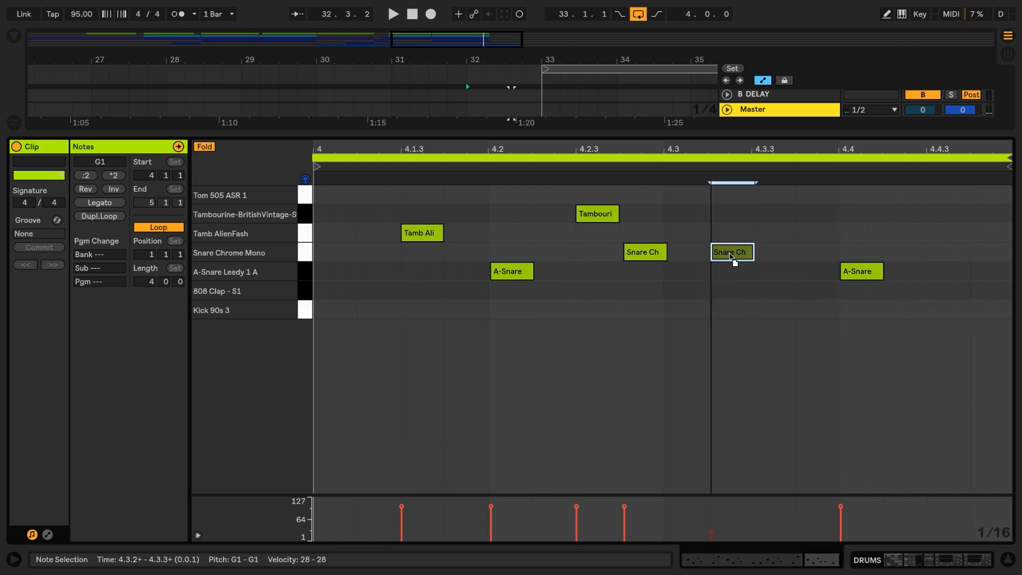
Step: Automate the DRUMS Pedal's Device On to switch on from bar 32 through bar 33
key("shift+Tab")
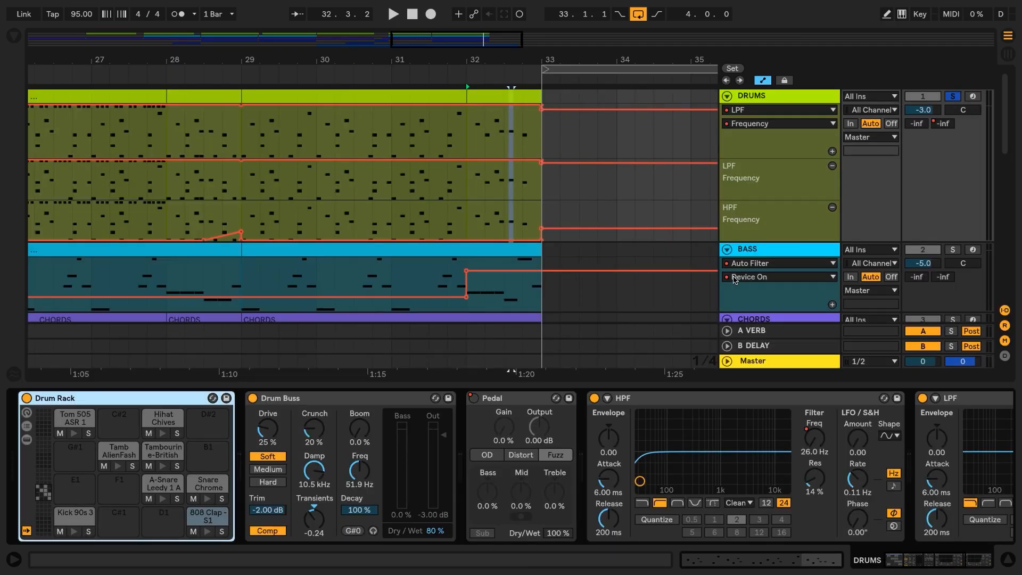
right_click(476, 403)
left_click(493, 409)
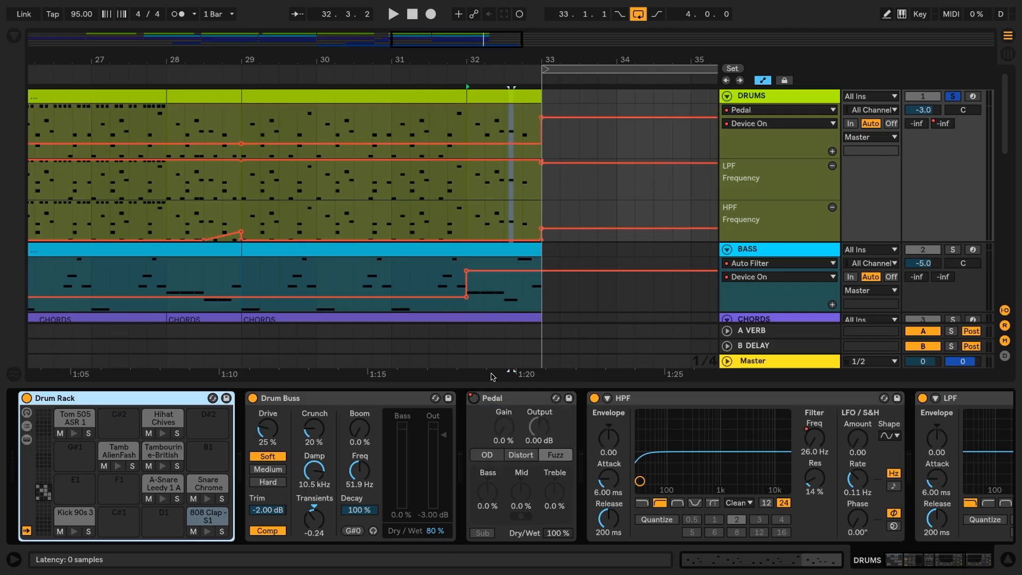
key("b")
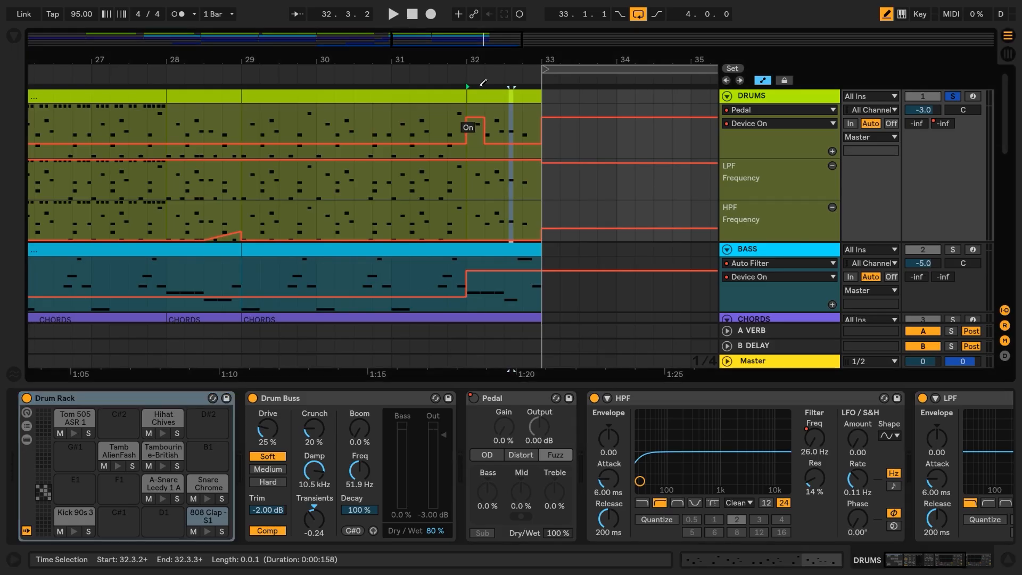
left_click_drag(467, 120, 540, 127)
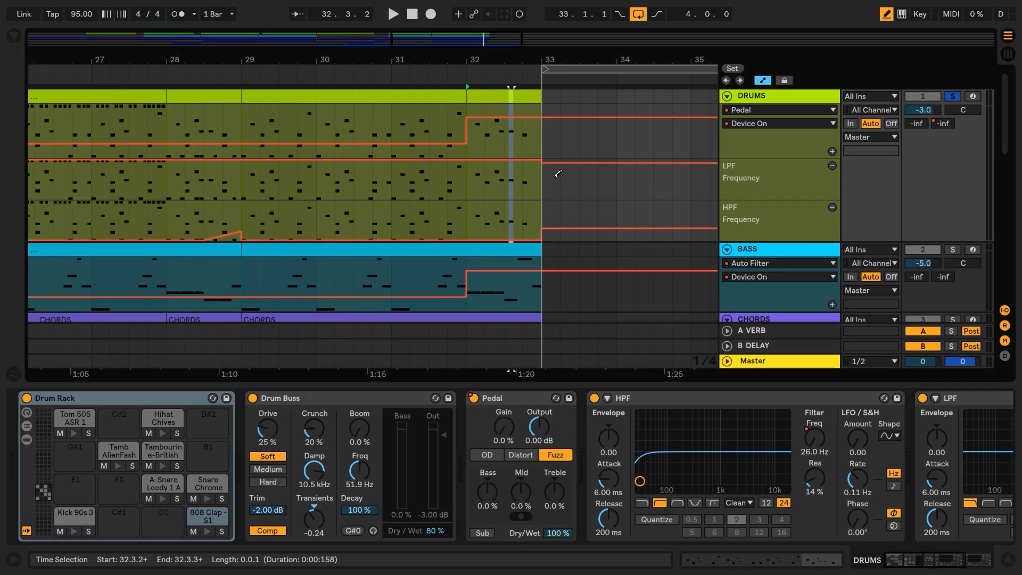
Step: Automate the DRUMS LPF Frequency to fall from about 31.3, through about 6.58 kHz at bar 32, to about 2.18 kHz at bar 33
left_click_drag(903, 560, 932, 562)
left_click(835, 438)
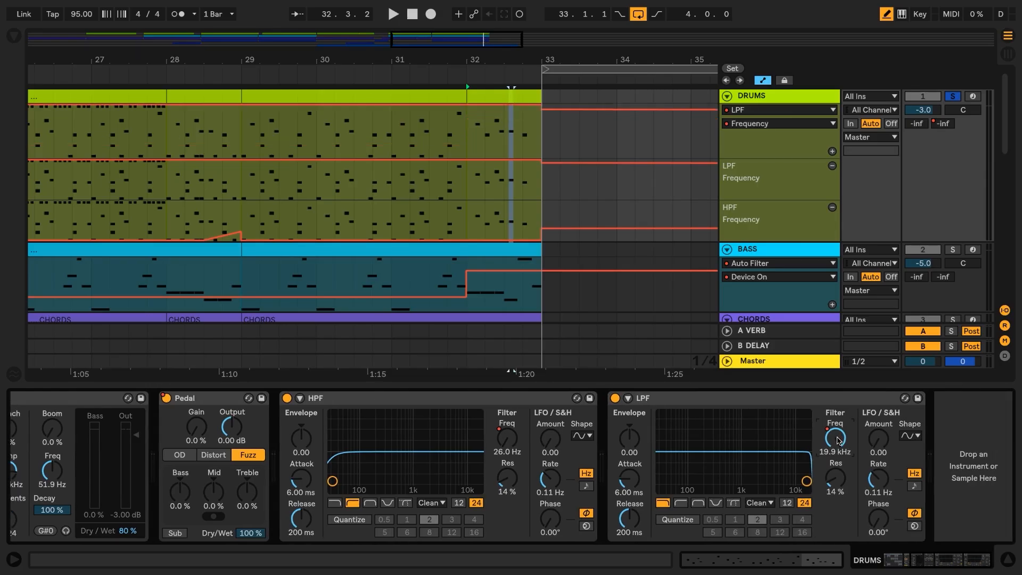
key("b")
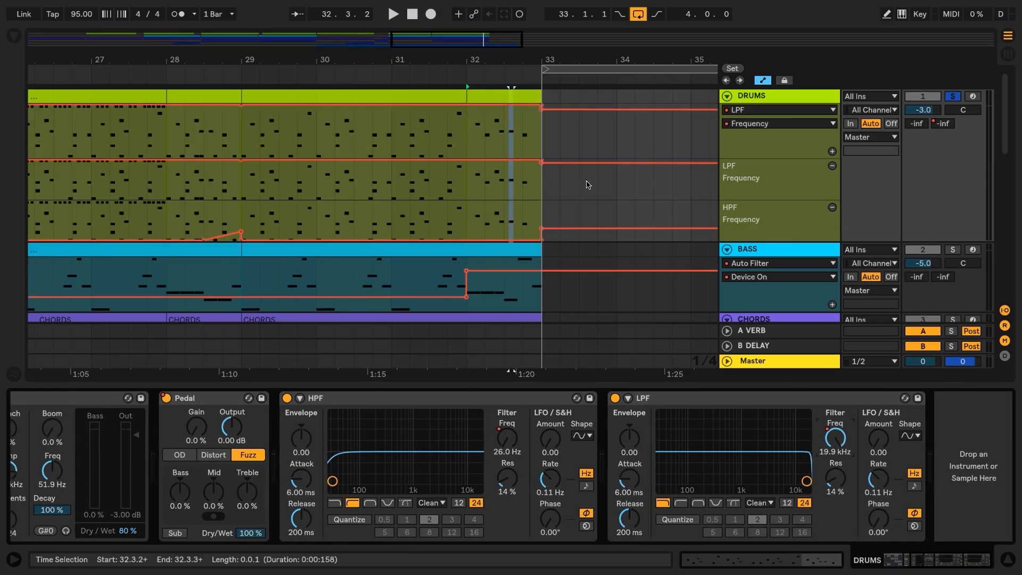
left_click(431, 105)
left_click(466, 109)
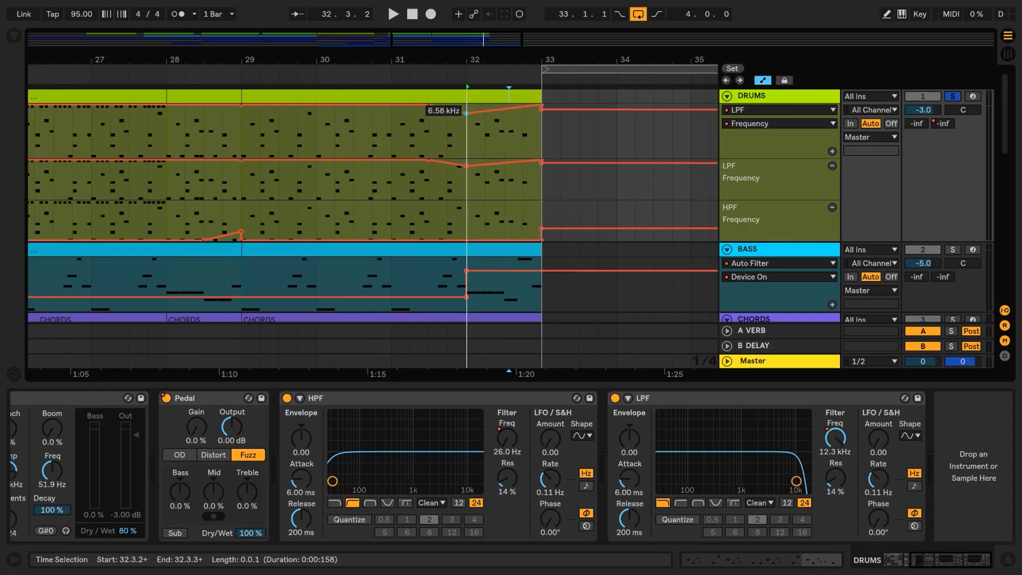
left_click(538, 106)
left_click_drag(539, 106, 541, 122)
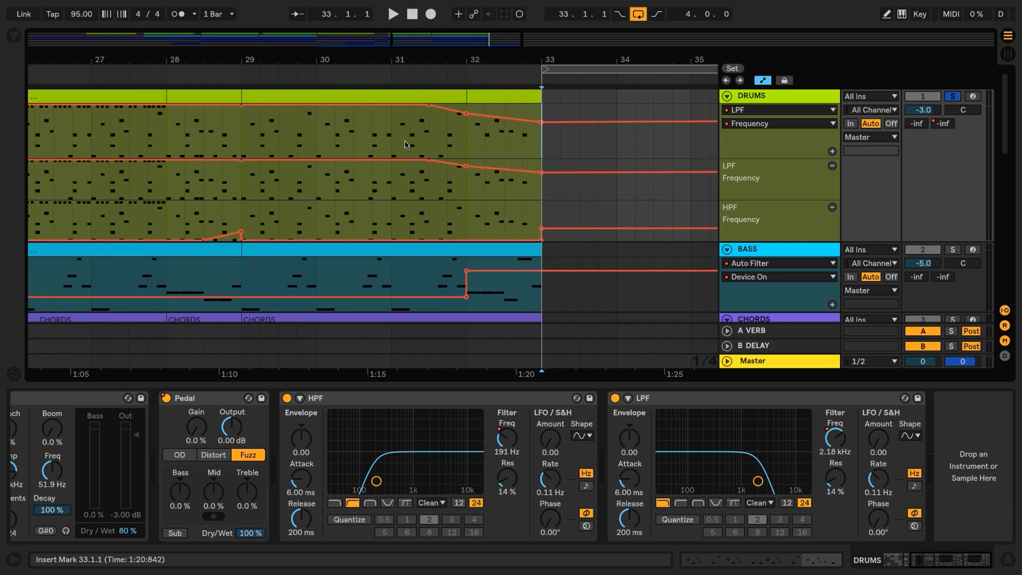
Step: Audition the drum filter sweep soloed and in the full mix, and slightly raise the LPF Frequency breakpoints at bars 32 and 33
left_click(372, 145)
key("space")
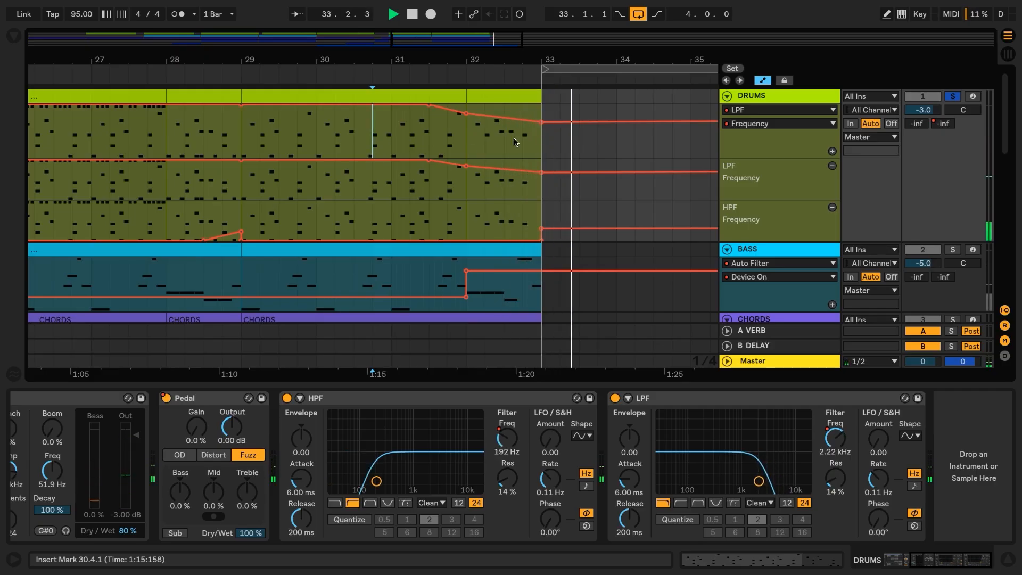
key("space")
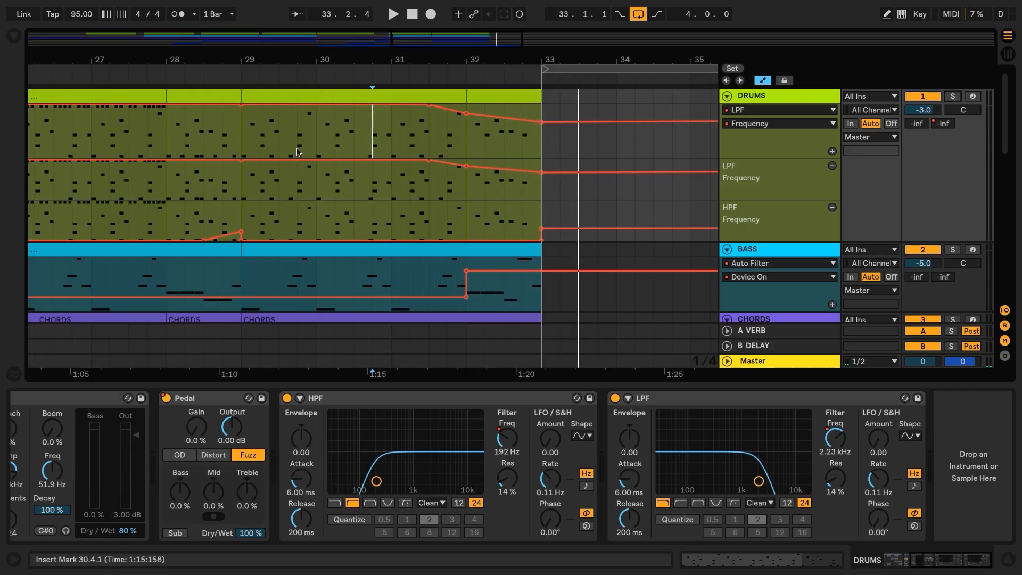
left_click(317, 152)
key("space")
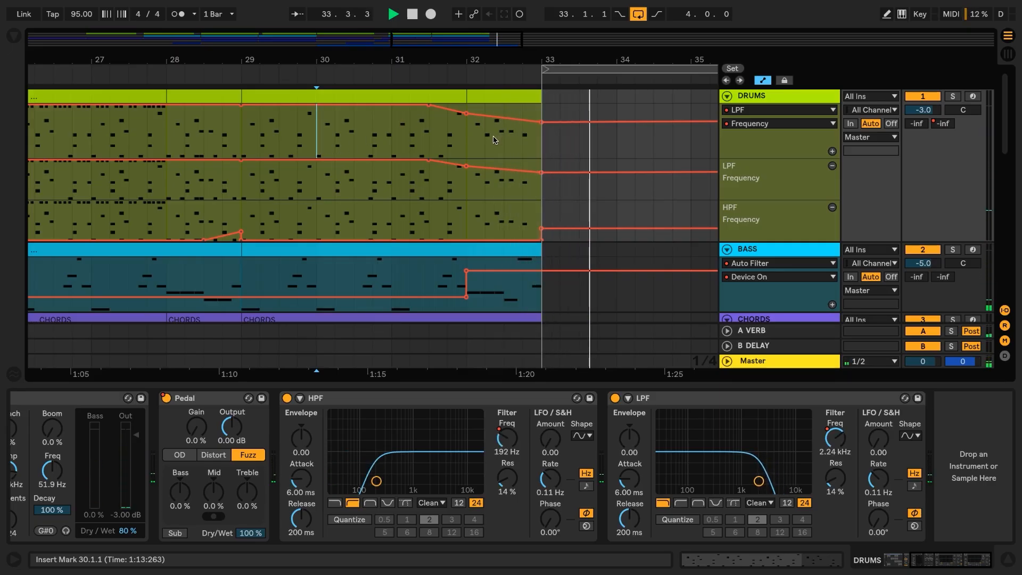
left_click(466, 114)
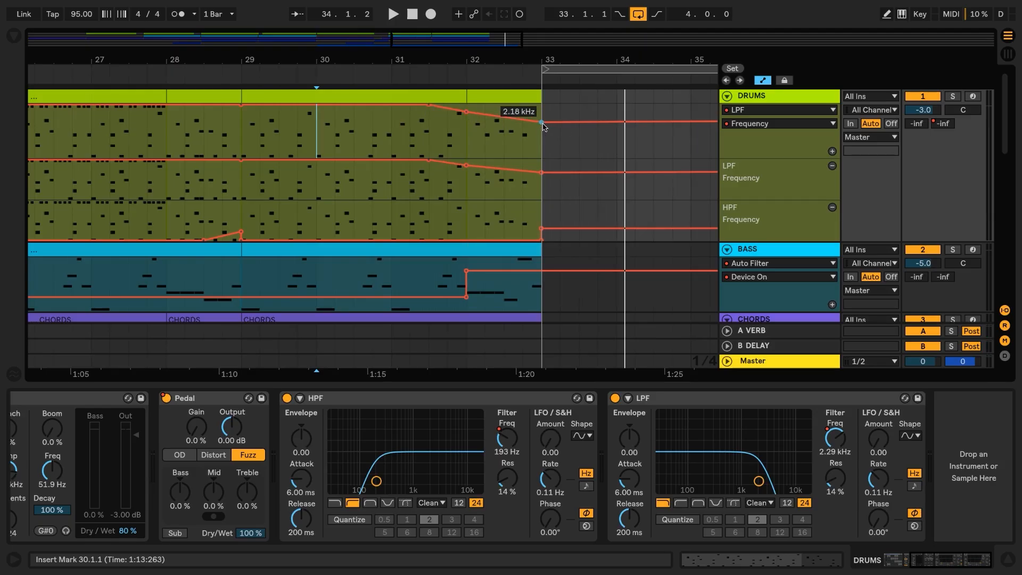
left_click_drag(541, 122, 541, 120)
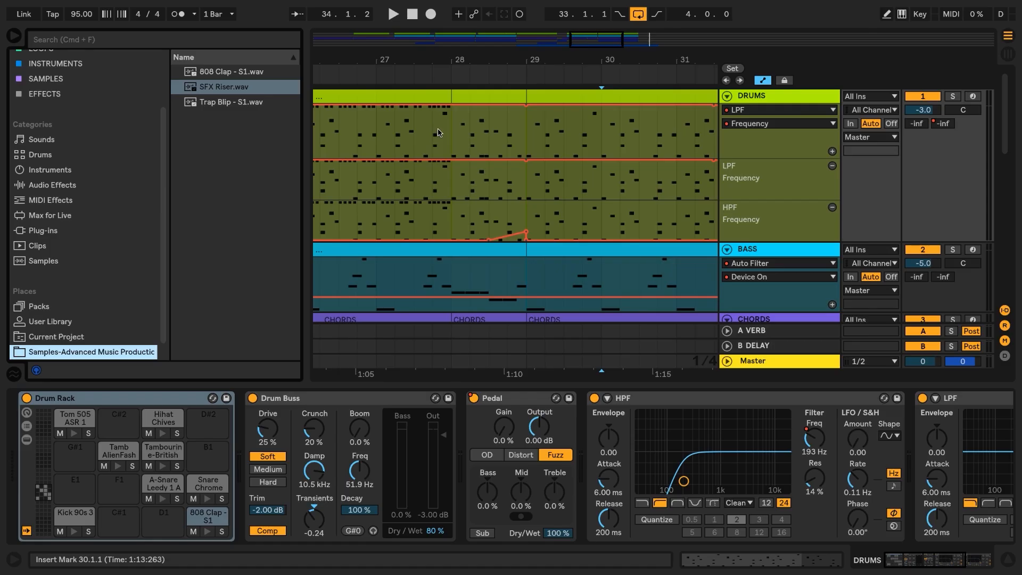
Step: Hide the automation lanes, fold all tracks and fit the whole arrangement in view
key("a")
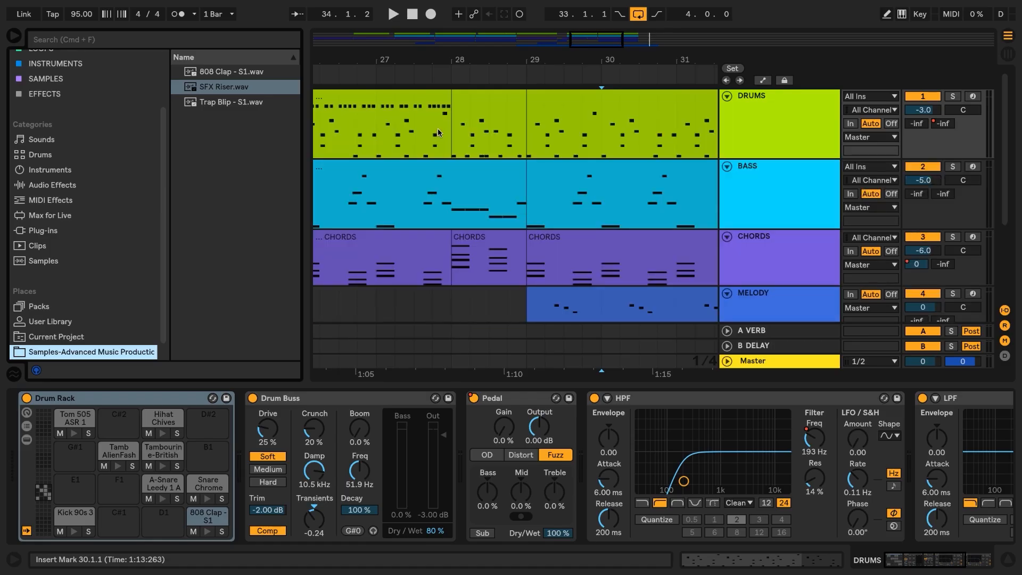
key("super+alt+u")
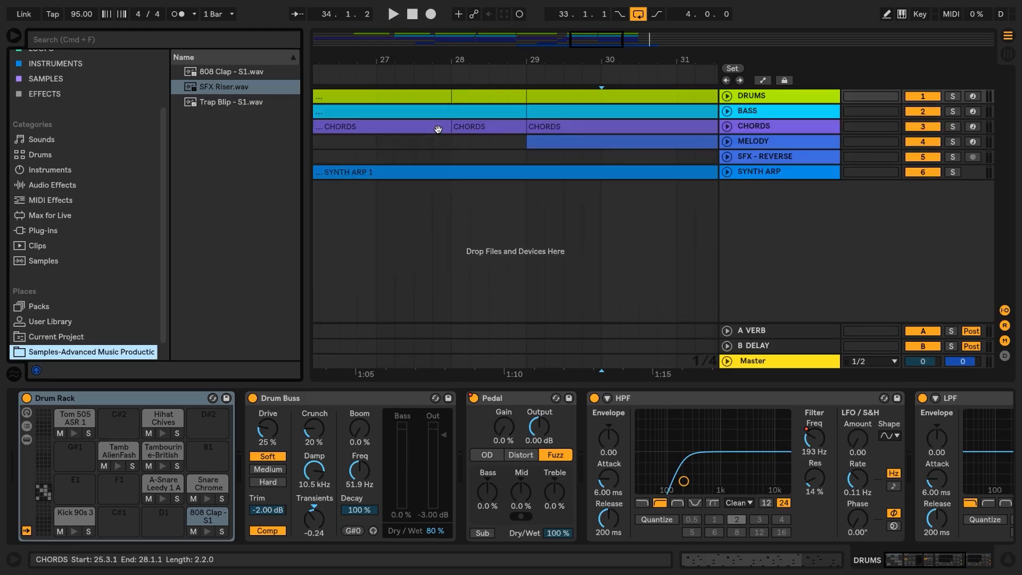
key("w")
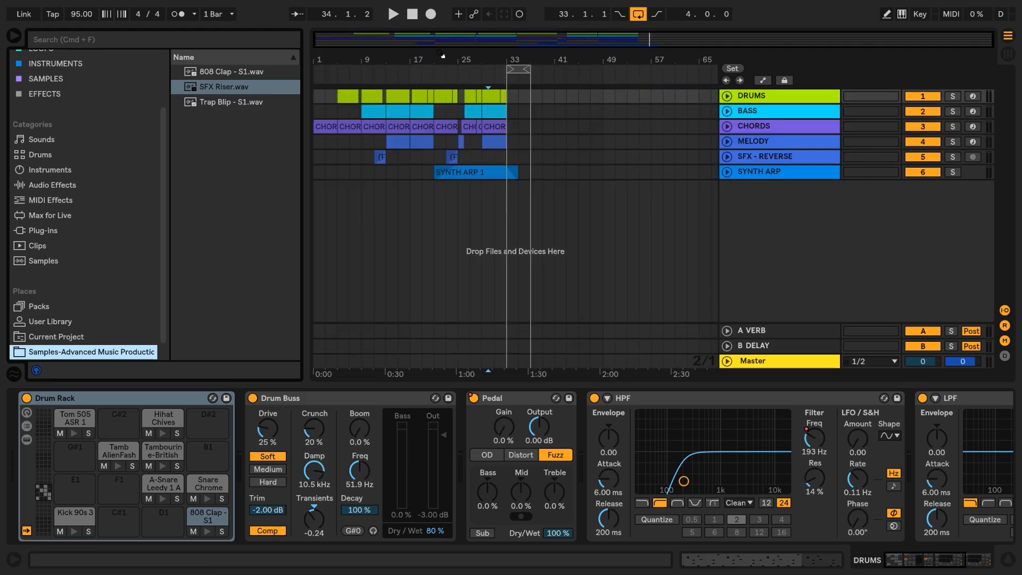
Step: Unfold and enlarge the SFX - REVERSE track and copy its bar 23 clip to bars 31 to 33
left_click_drag(442, 55, 444, 122)
left_click(471, 155)
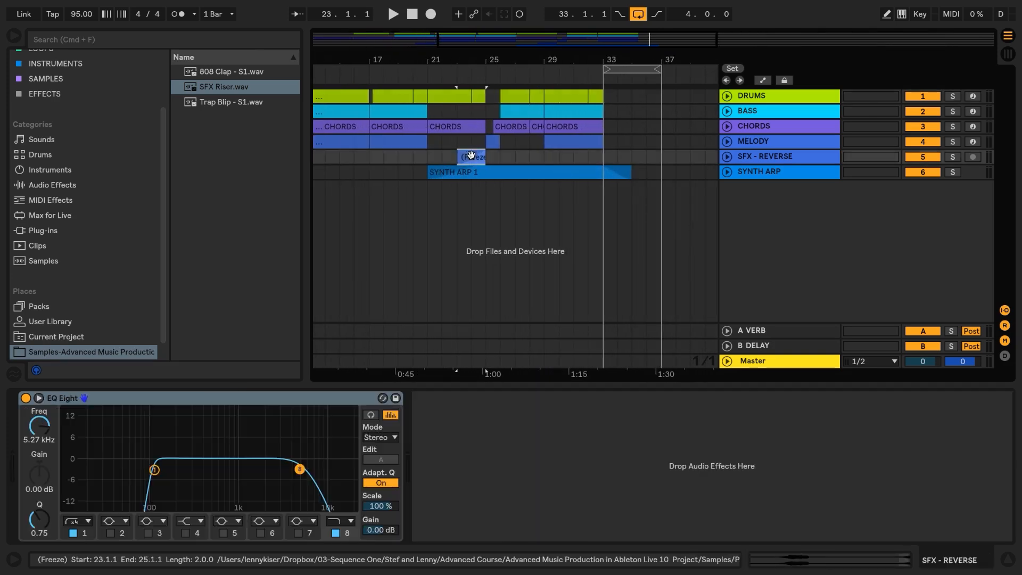
left_click(727, 156)
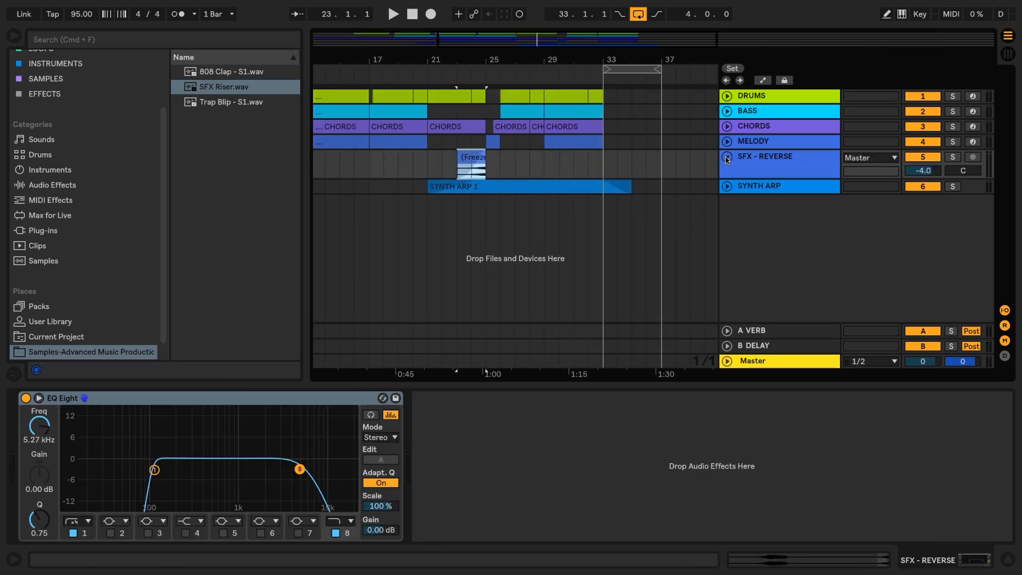
left_click_drag(737, 178, 737, 231)
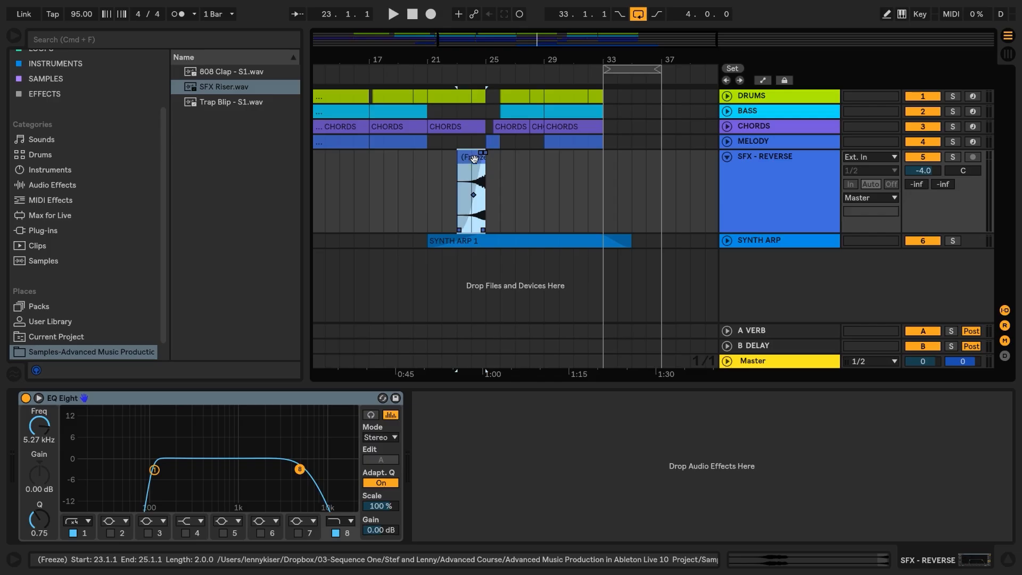
left_click_drag(470, 160, 592, 174)
left_click_drag(609, 60, 539, 125)
Step: Place a reversed duplicate of the bar 31 SFX - REVERSE clip at bar 33, with a full-length fade-out instead of the fade-in
mouse_move(471, 161)
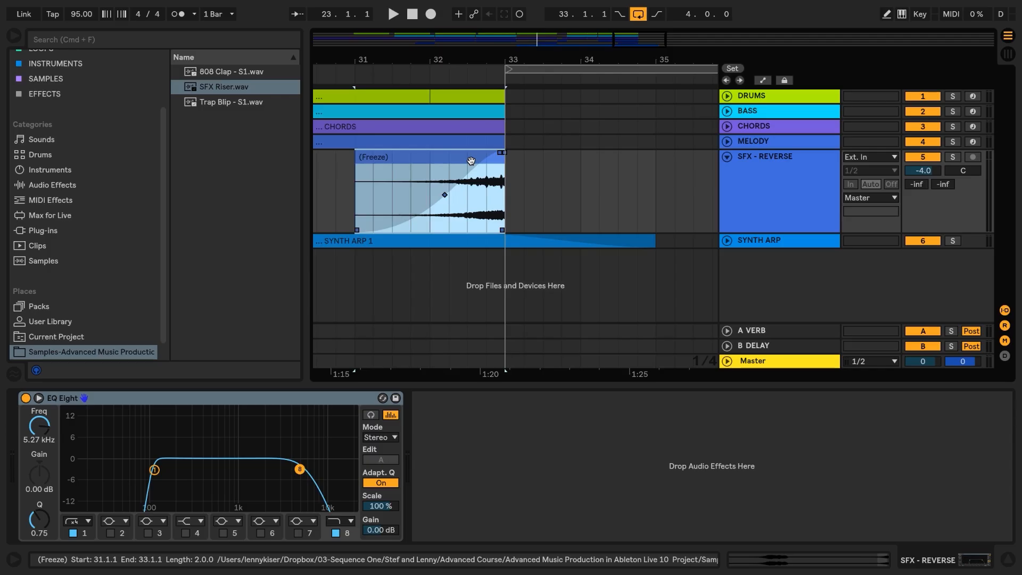
key("super+d")
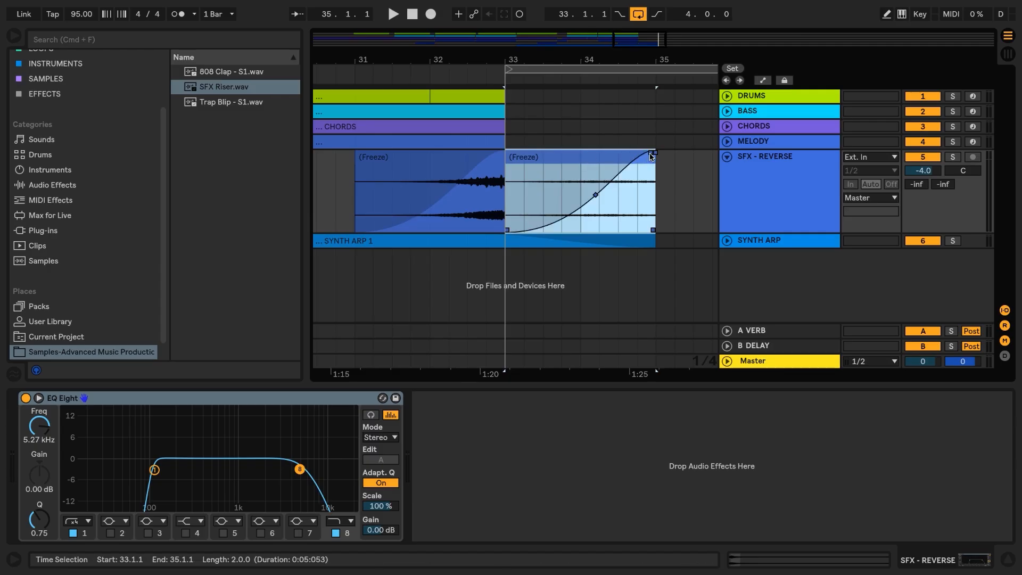
left_click_drag(651, 153, 481, 156)
key("super+z")
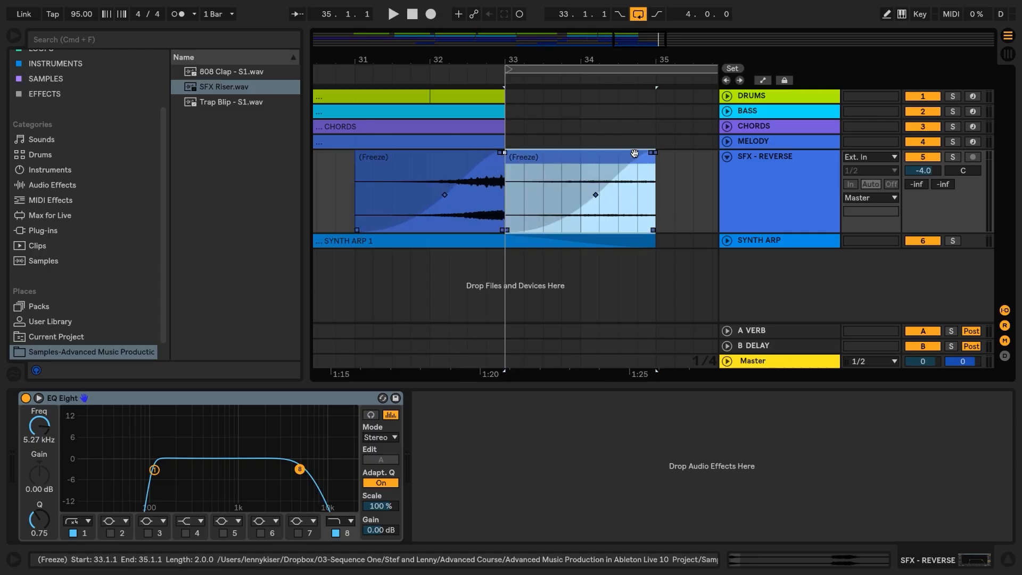
left_click_drag(653, 154, 503, 155)
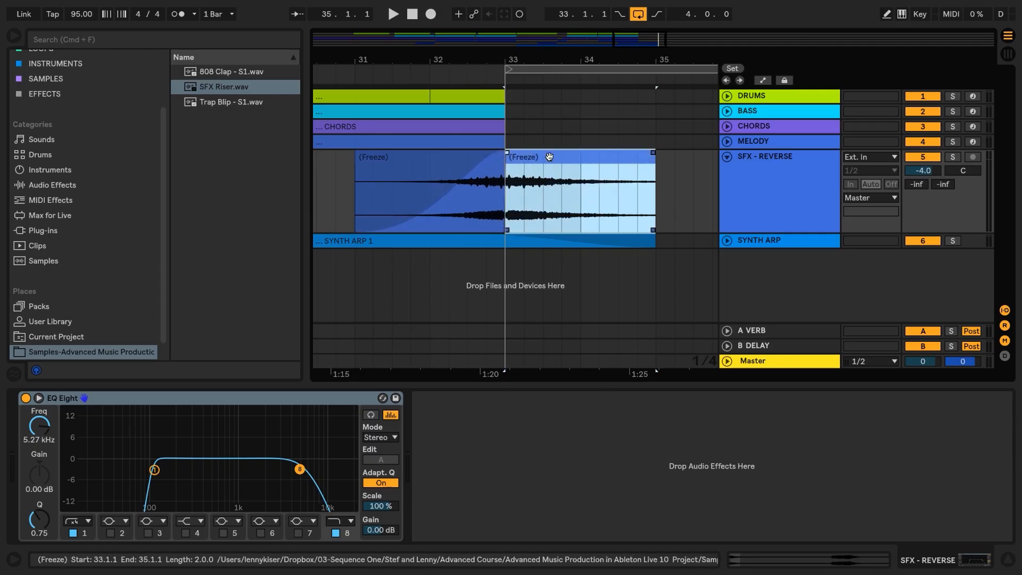
left_click_drag(652, 154, 490, 156)
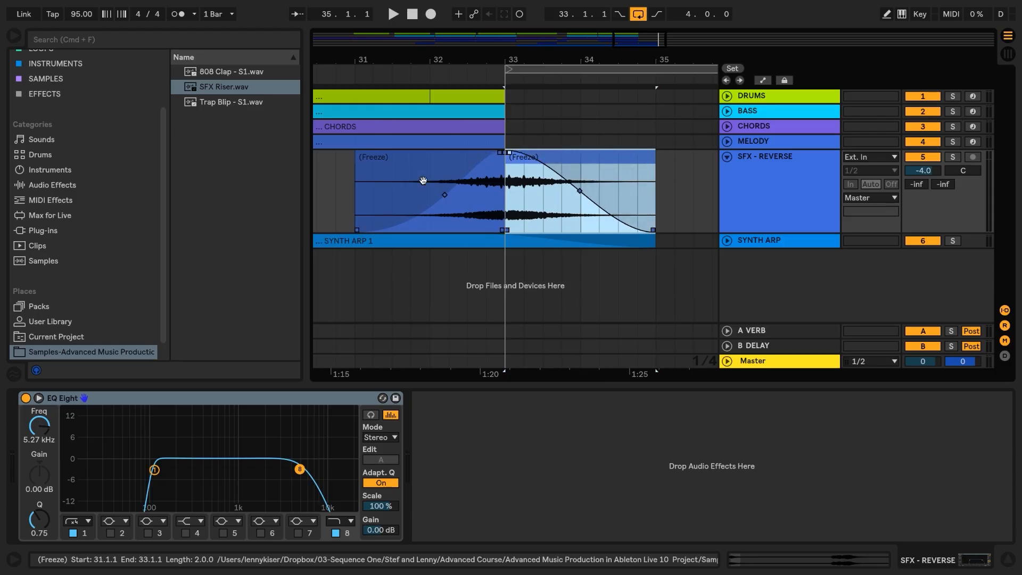
Step: Solo the SFX - REVERSE track and play its two joined clips from bar 31
left_click(357, 182)
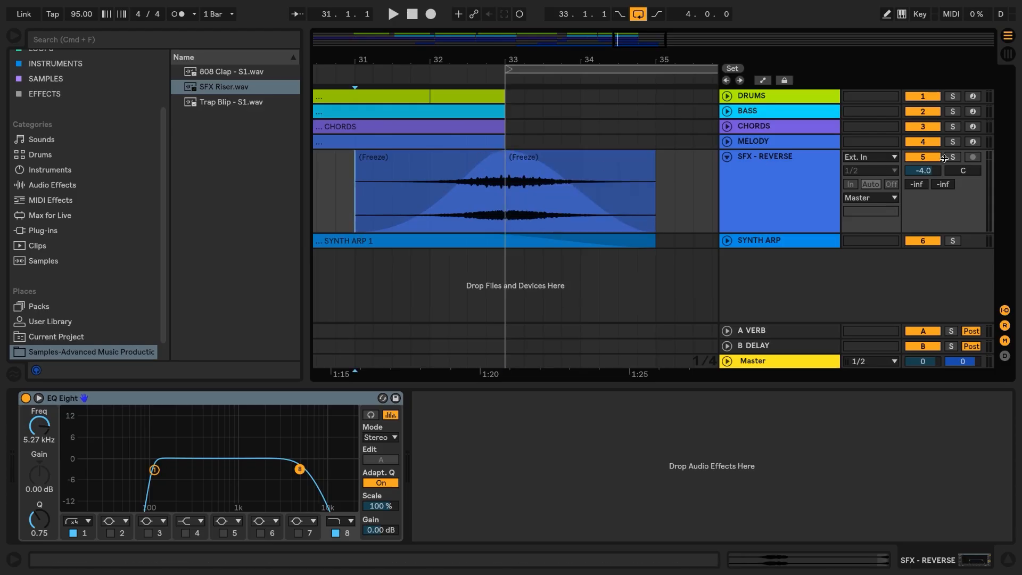
left_click(951, 157)
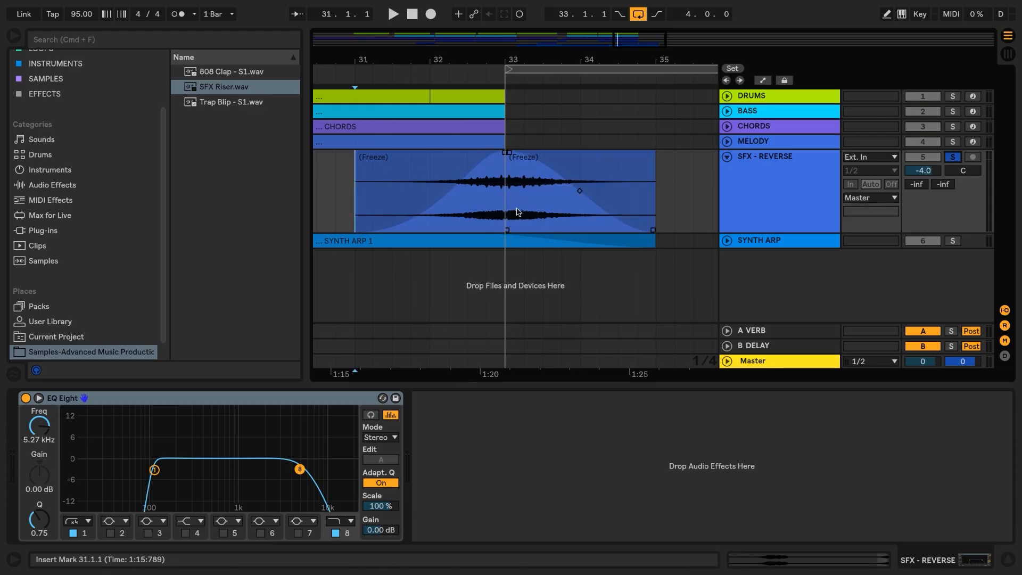
key("space")
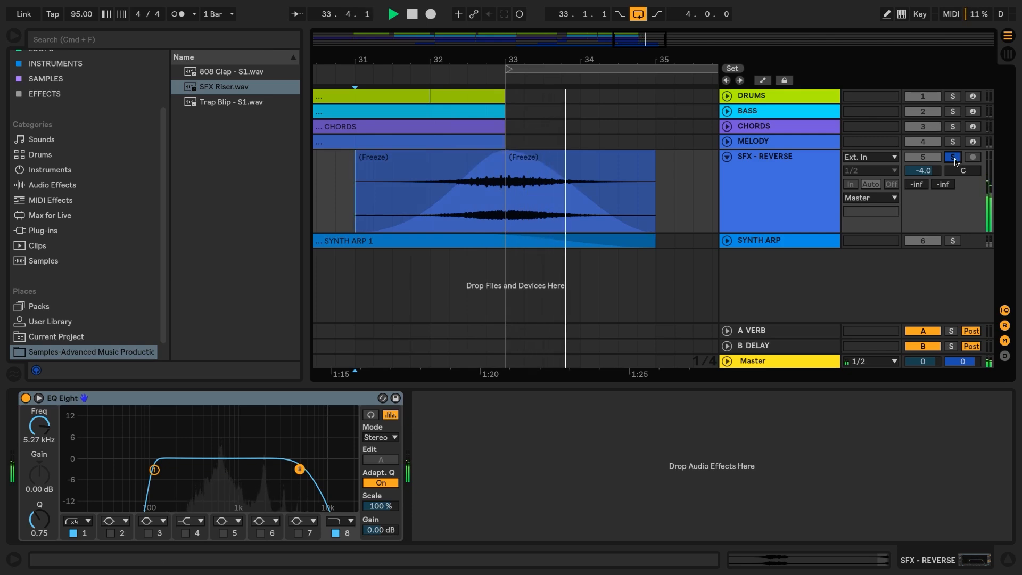
key("space")
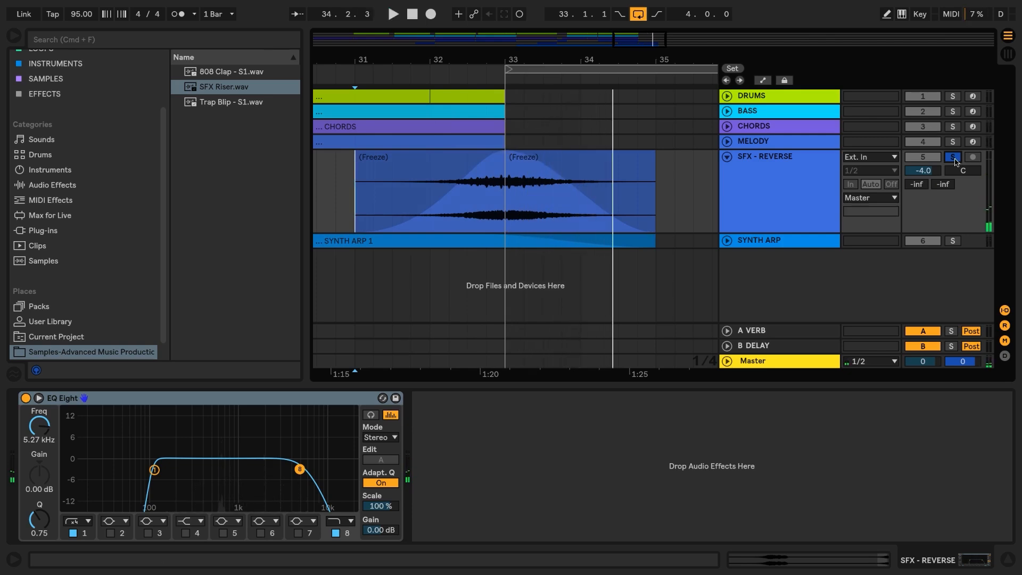
Step: Unsolo SFX - REVERSE and play the transition into bar 33 with the full mix from 32.3.1
left_click(953, 156)
left_click(466, 221)
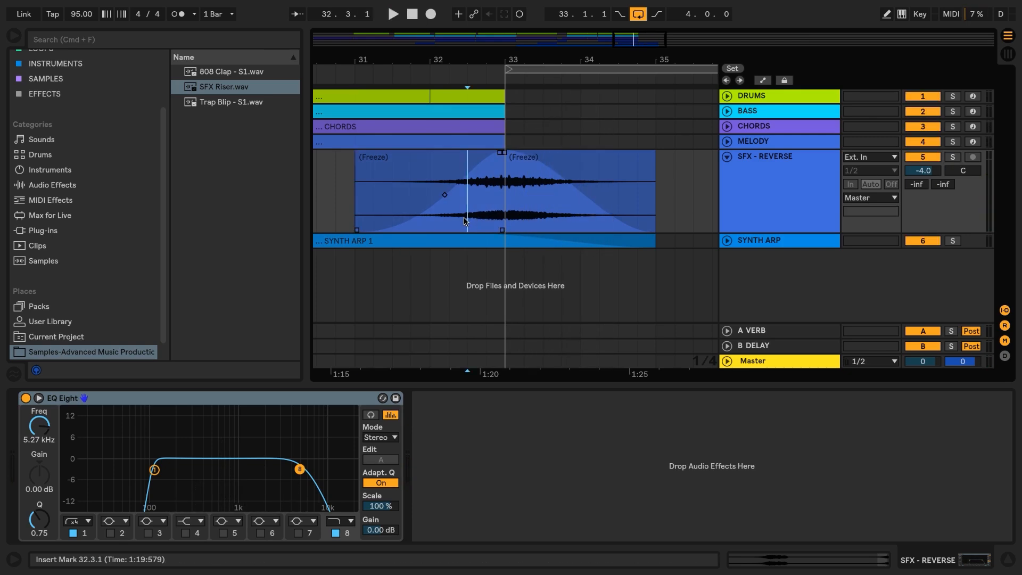
key("space")
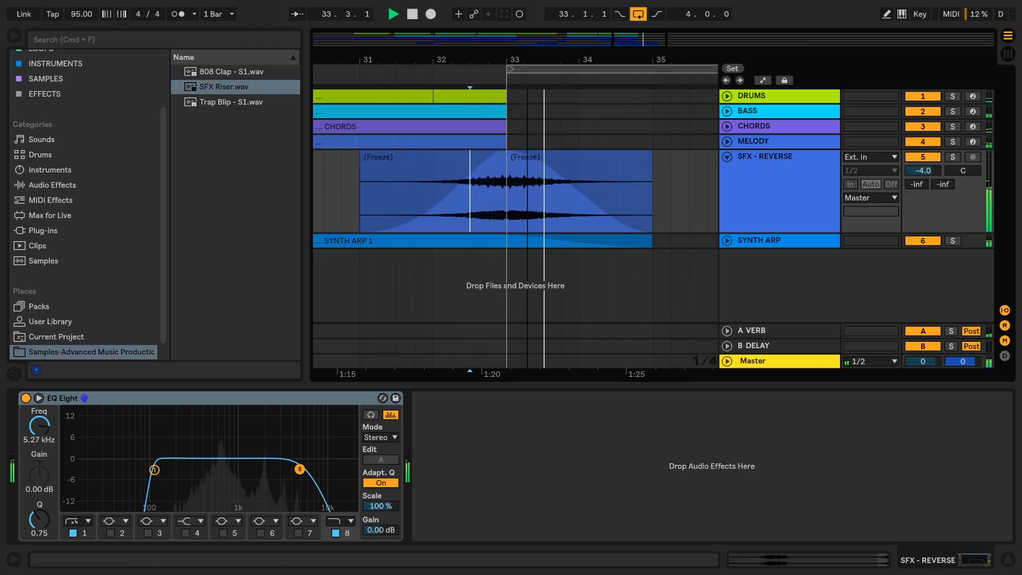
key("minus")
left_click_drag(528, 64, 565, 64)
key("space")
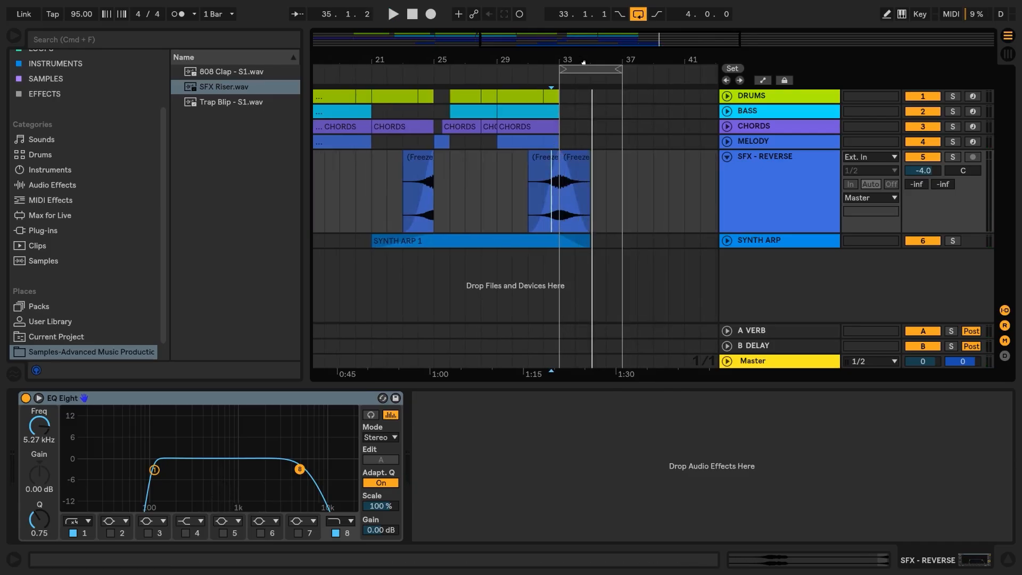
Step: Place SFX Riser.wav on a new audio track, trimmed to bars 7 to 9 with a full-length fade-in
left_click_drag(584, 63, 685, 58)
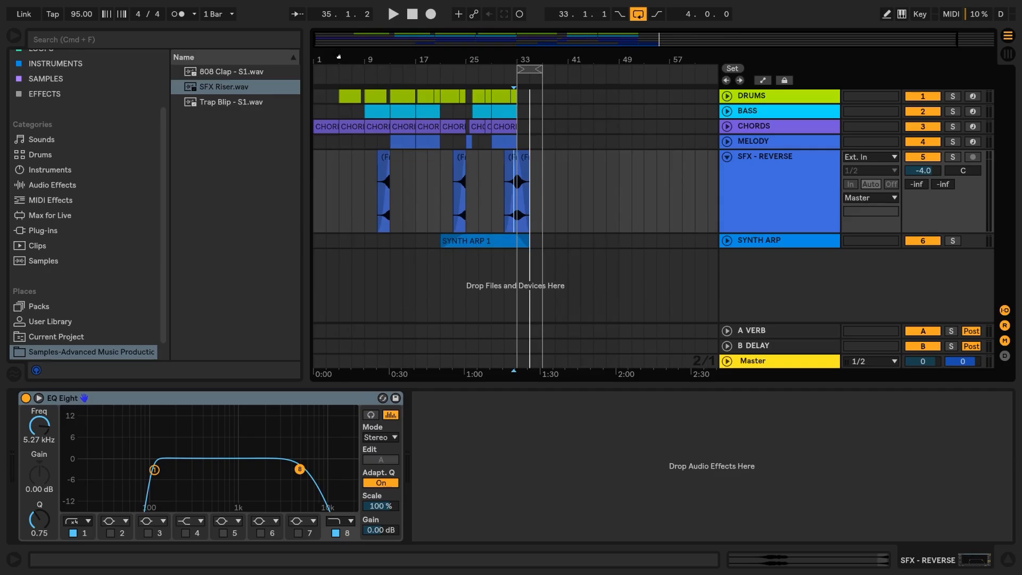
left_click_drag(339, 56, 345, 58)
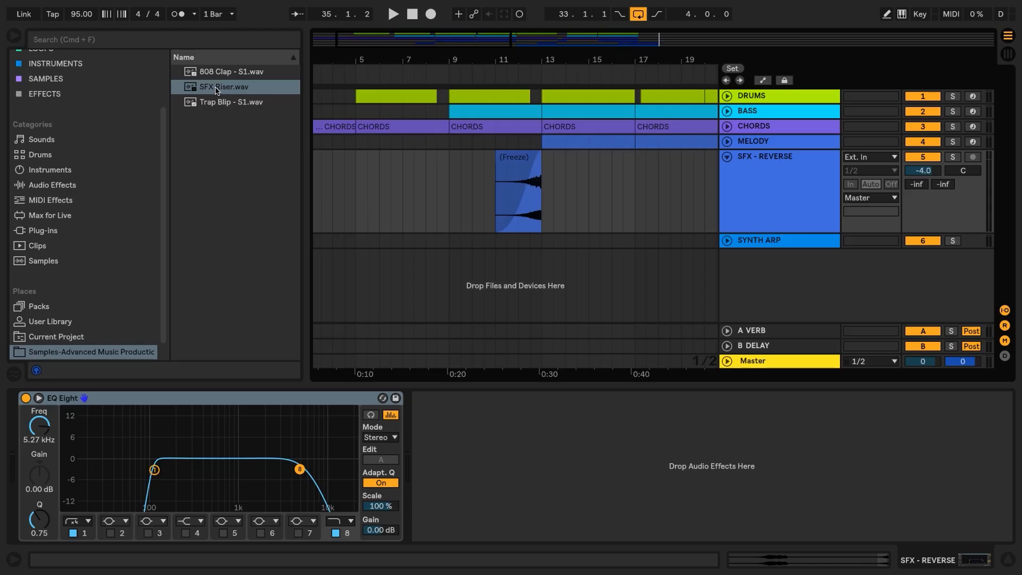
left_click_drag(216, 90, 360, 267)
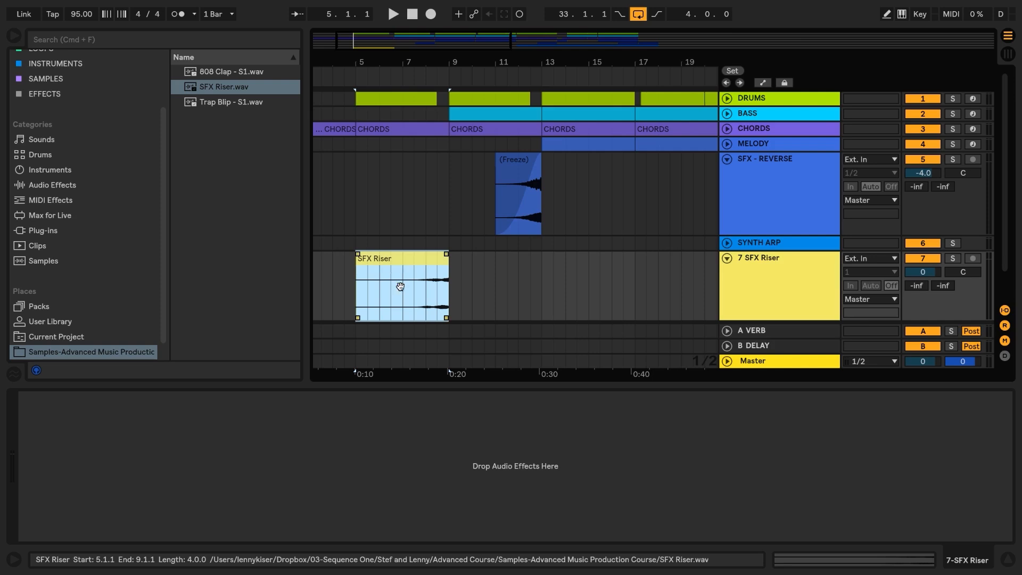
left_click_drag(357, 261, 450, 267)
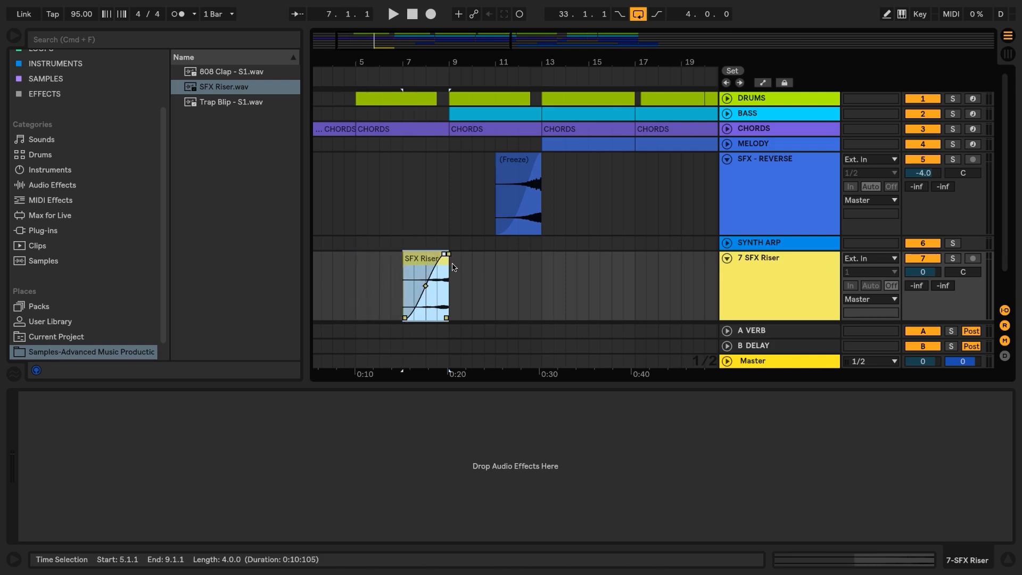
Step: Play the arrangement from bar 7 to audition the riser, hiding the device view for more track space
left_click(402, 278)
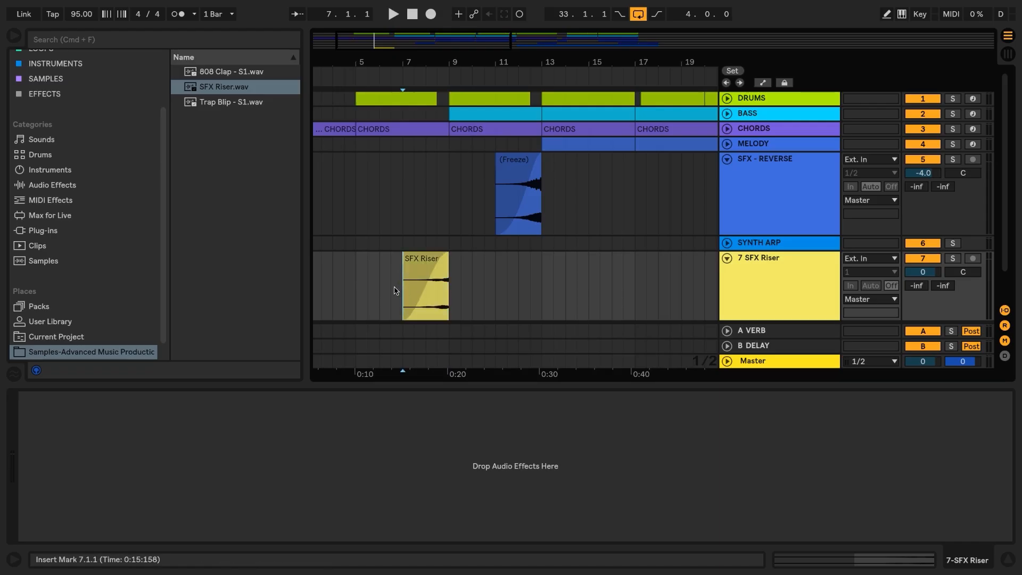
key("space")
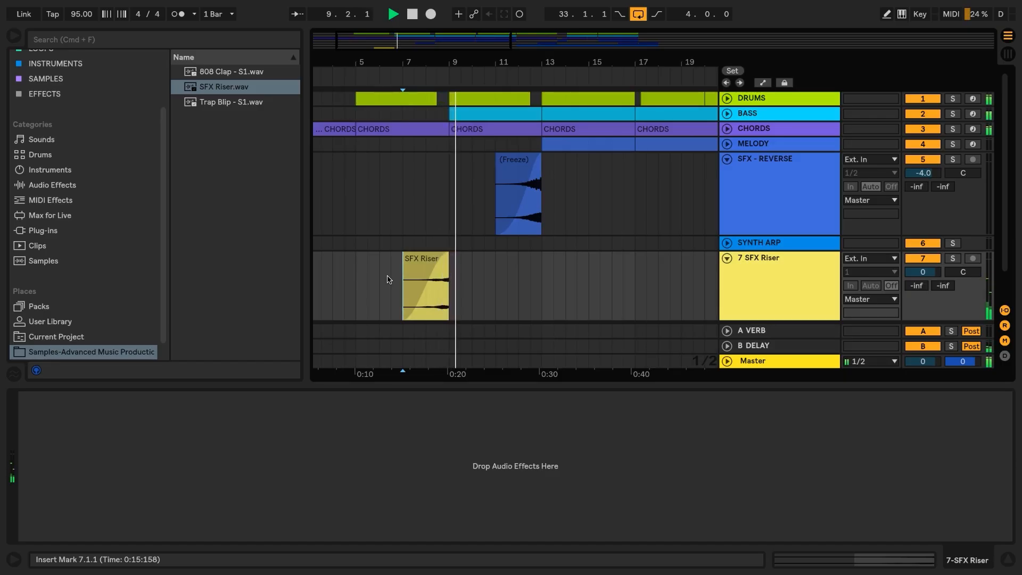
key("alt+super+l")
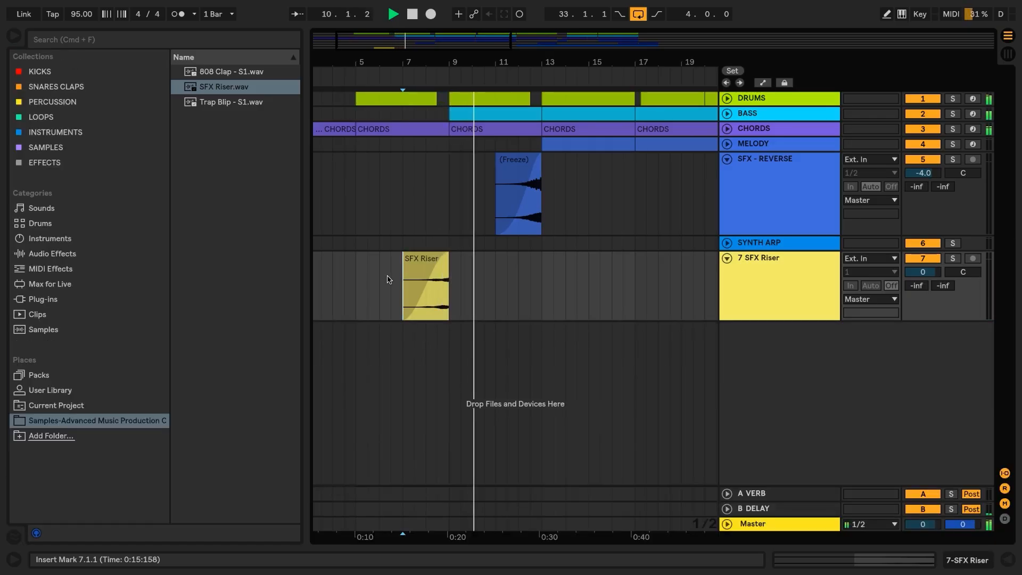
left_click_drag(481, 61, 403, 36)
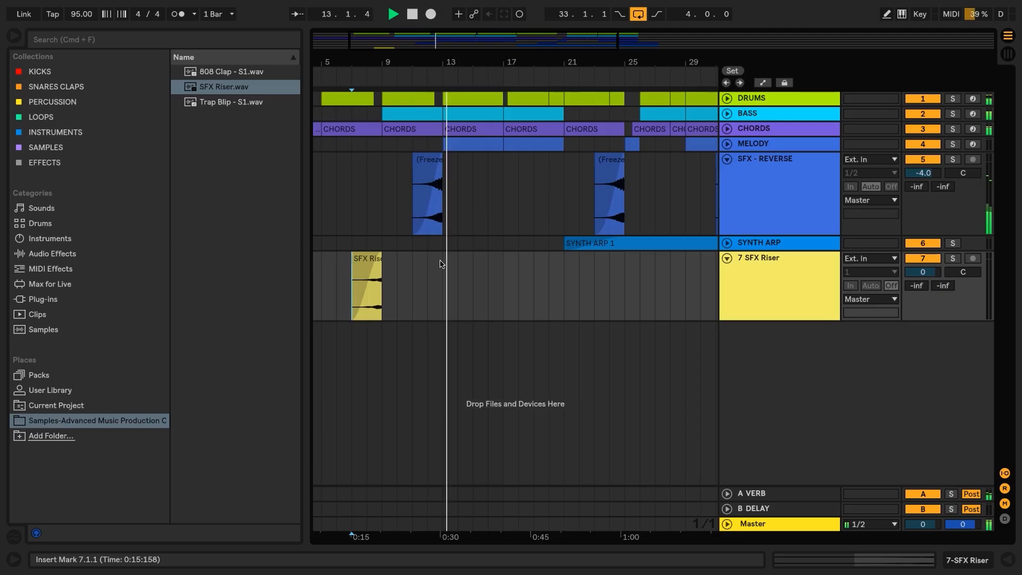
Step: Stop playback and copy the SFX Riser clip from bar 7 to bars 19 to 21 on the same track
key("space")
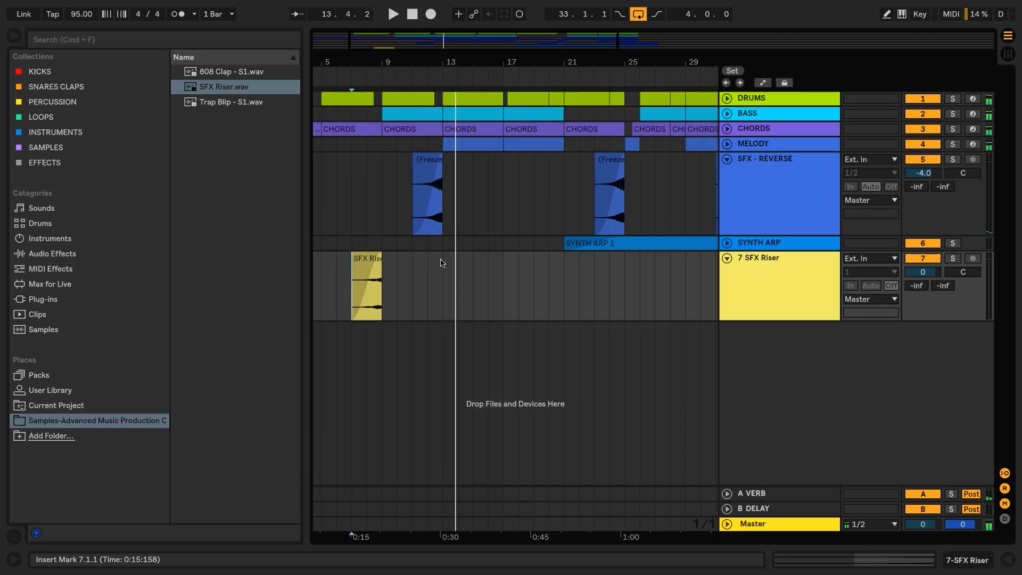
left_click(372, 267)
left_click_drag(372, 266, 543, 274)
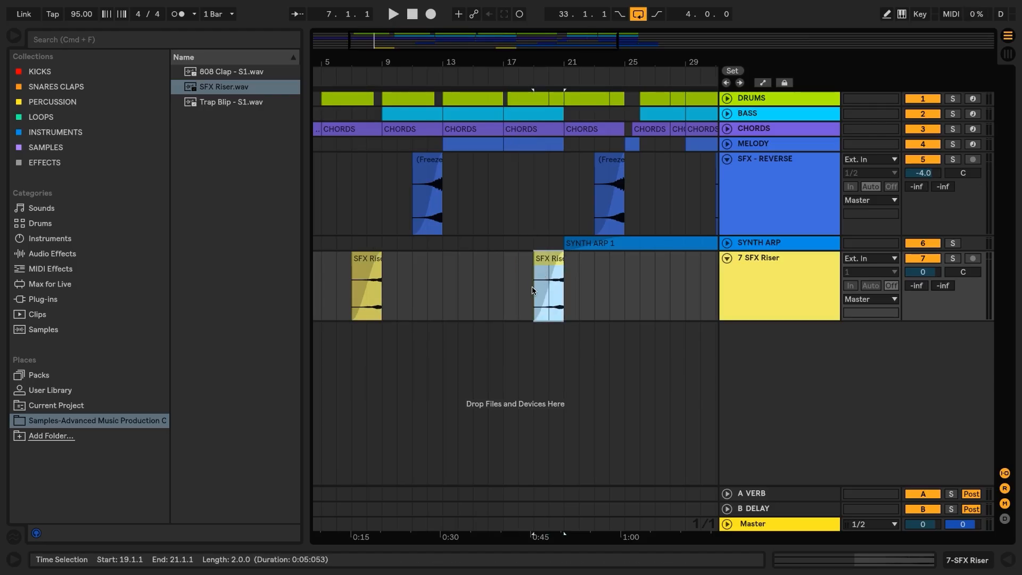
Step: Rename the riser track to SFX Riser without its number prefix and fold both the SFX Riser and SFX - REVERSE tracks
left_click(736, 261)
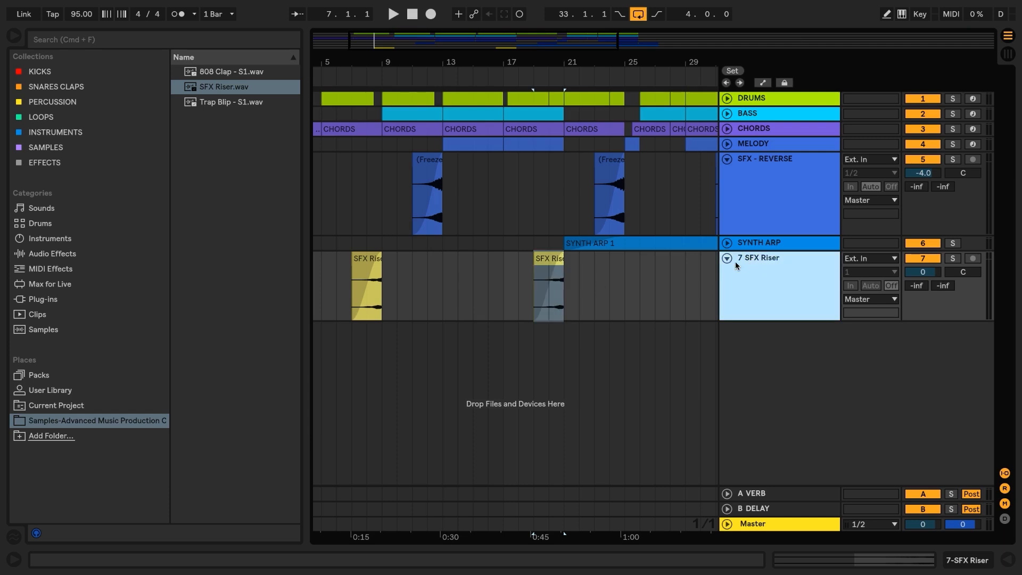
key("super+r")
key("Left")
key("Right")
key("Right")
key("BackSpace")
key("BackSpace")
key("Return")
left_click(726, 258)
left_click(727, 158)
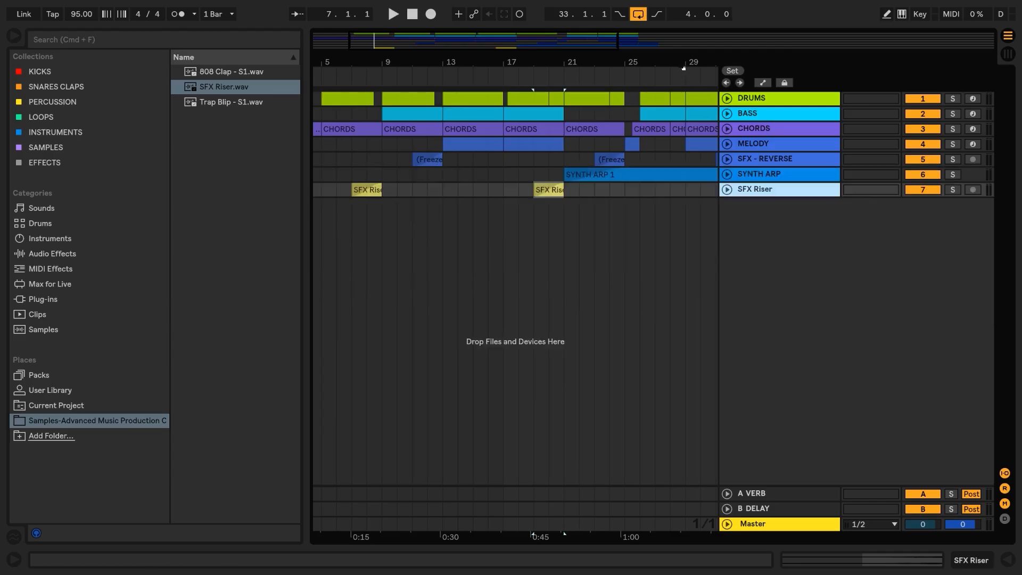
Step: Select all clips from bar 1 to bar 37 across the seven tracks and clear their clip names
left_click_drag(684, 64, 684, 32)
left_click_drag(535, 198, 258, 92)
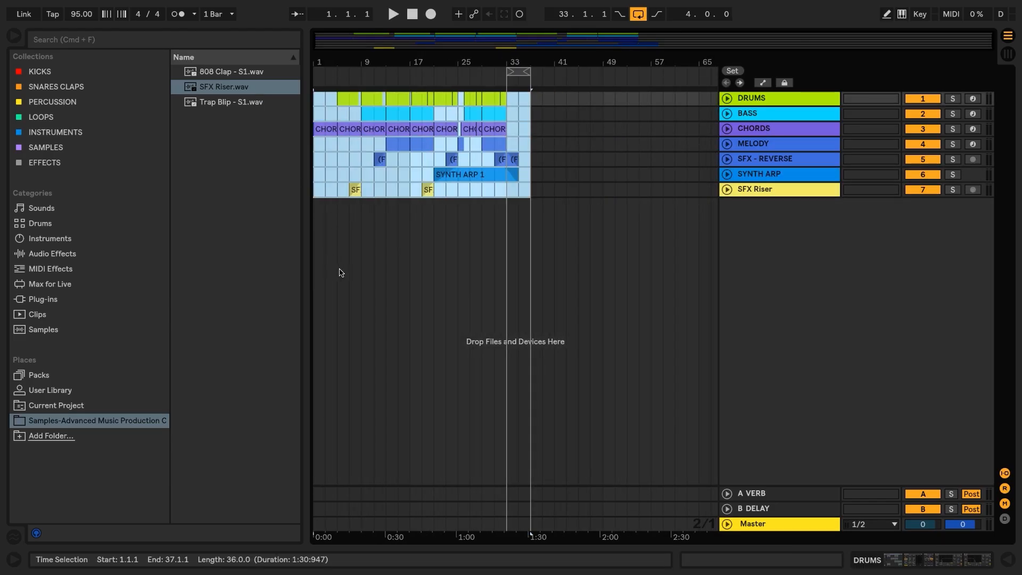
key("shift+Tab")
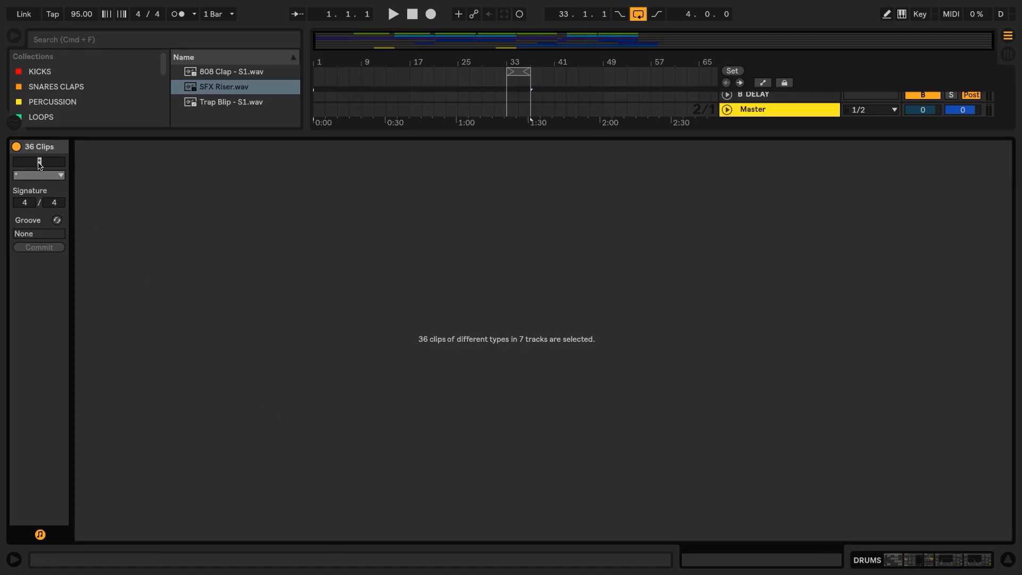
key("shift+Tab")
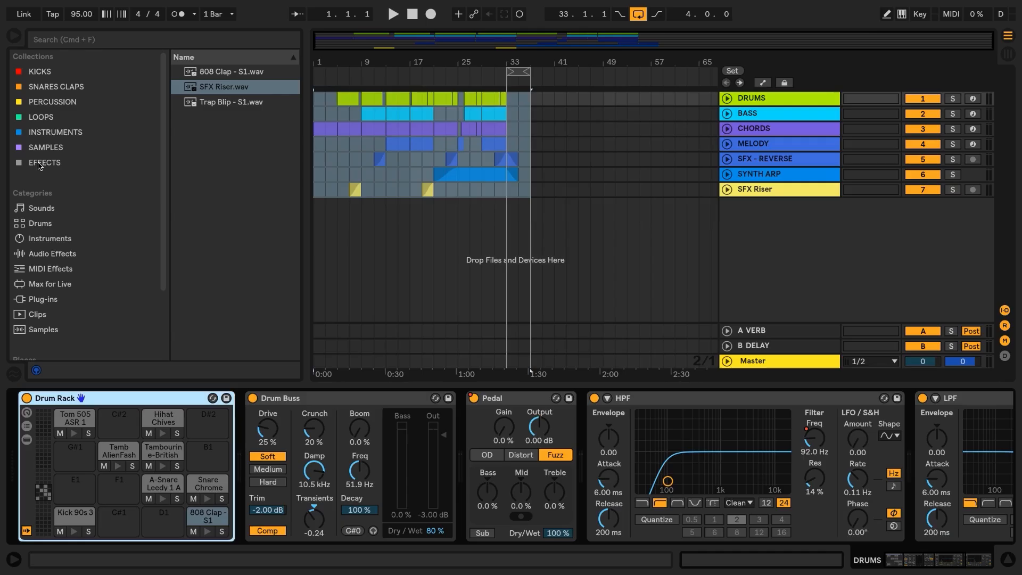
left_click(523, 222)
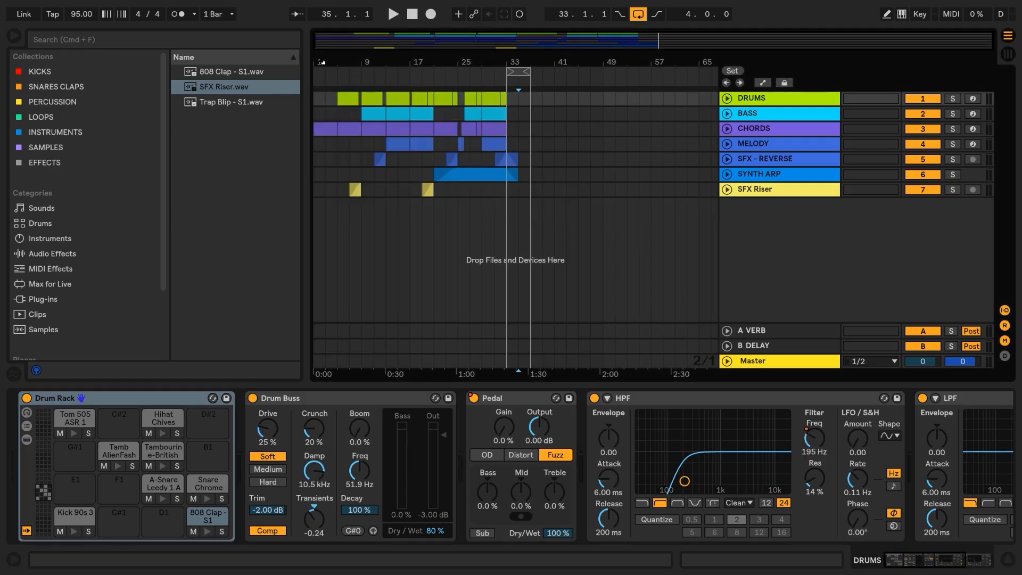
key("plus")
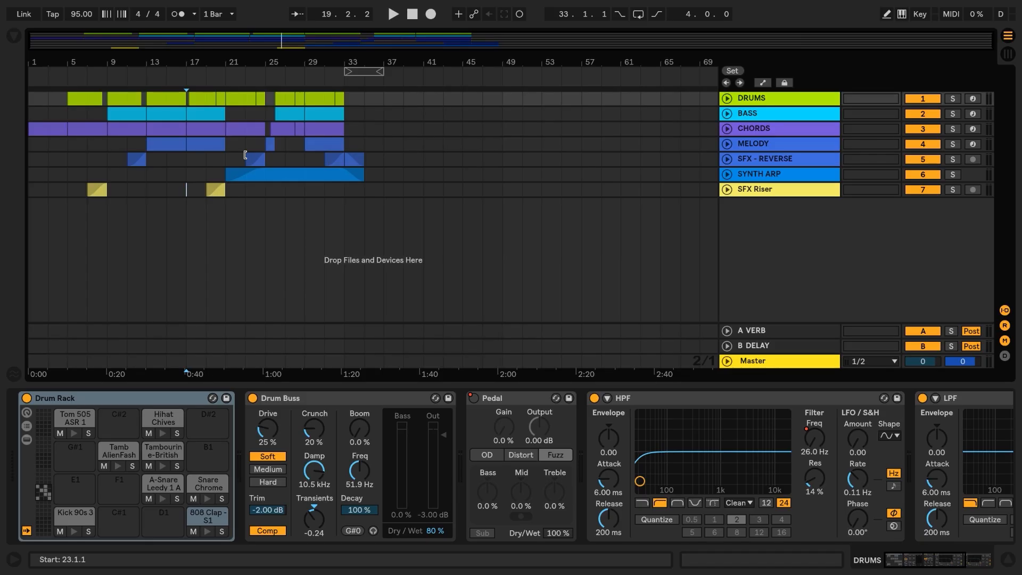
Step: In the BASS clip at bar 26, split the E2 note at 3.1.1 into two eighths and raise the first to E3
double_click(283, 115)
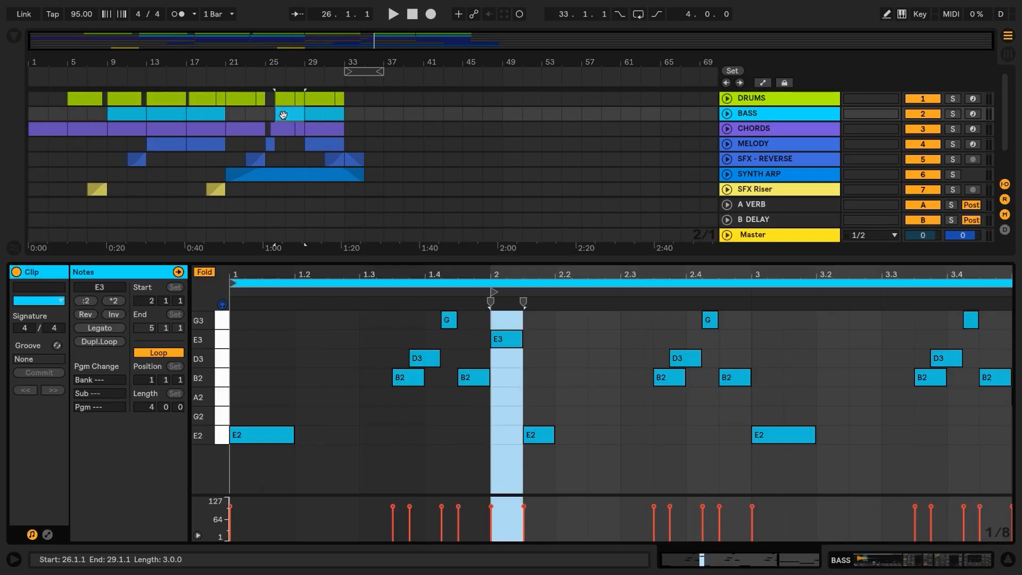
left_click(359, 394)
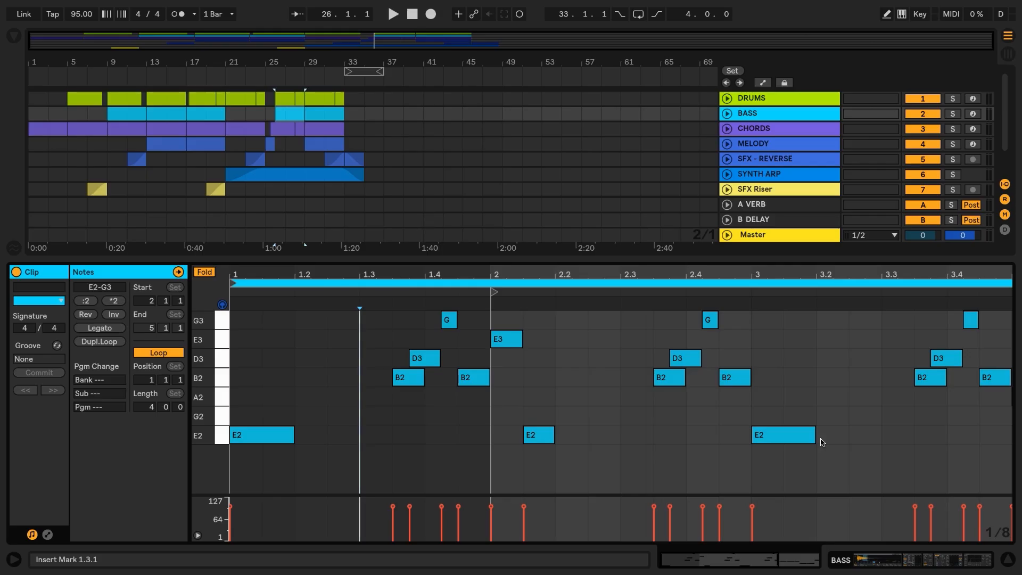
left_click_drag(812, 440, 787, 442)
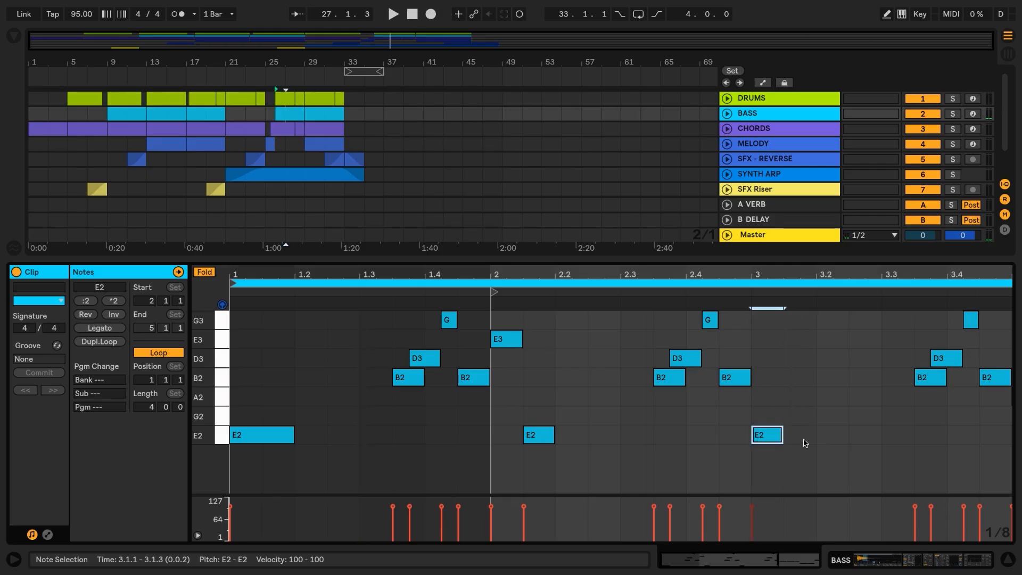
key("ctrl+d")
left_click(770, 473)
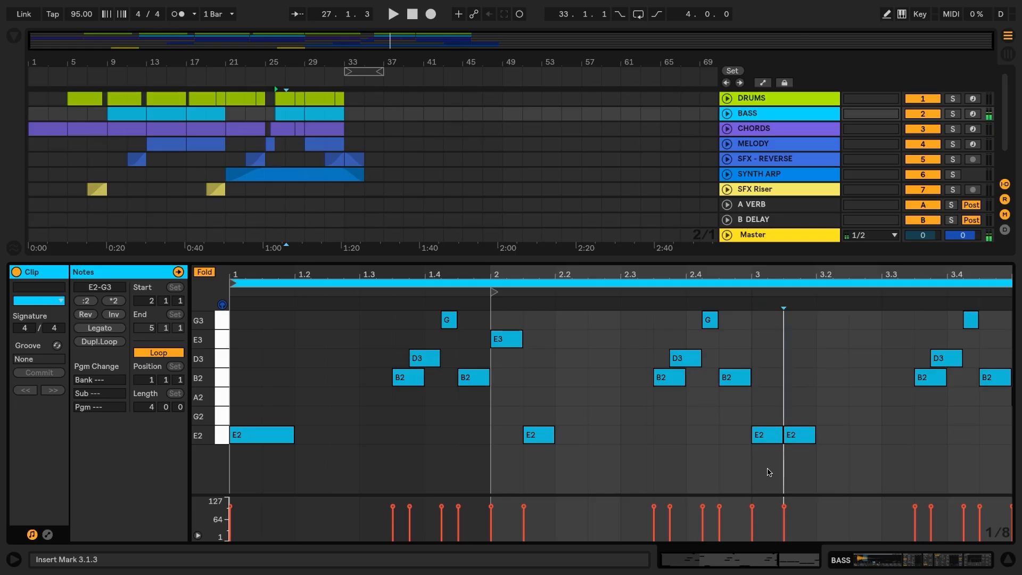
left_click(772, 435)
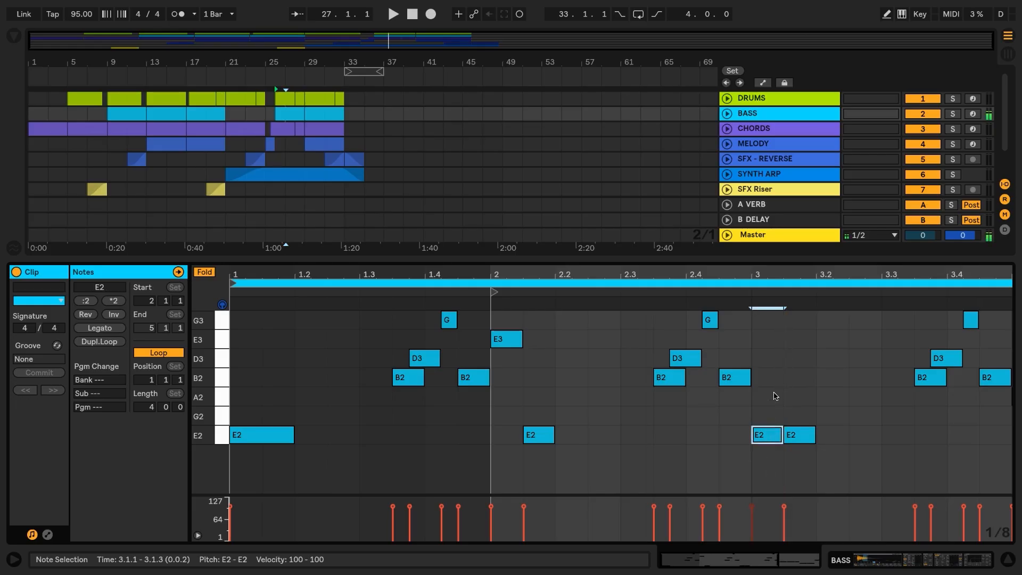
key("shift+Up")
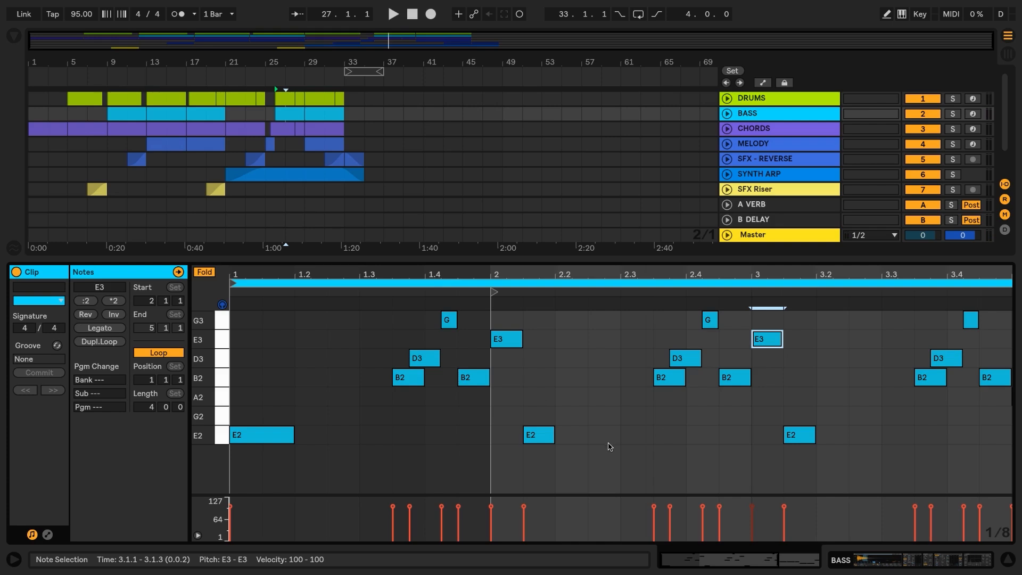
Step: In the BASS clip at bar 29, halve the three E2 notes, raise each first half to E3 and play the result
left_click(319, 111)
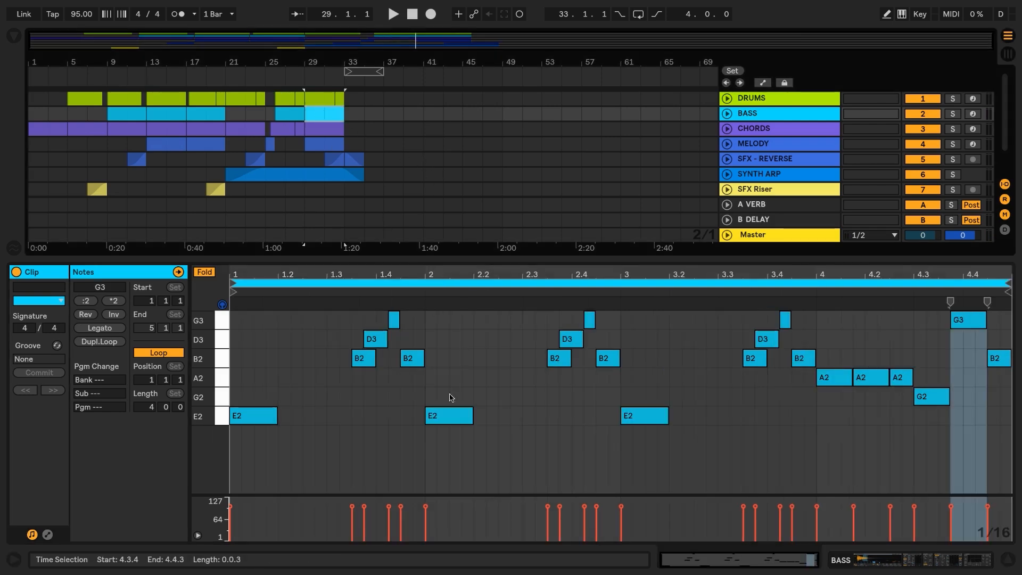
left_click(222, 420)
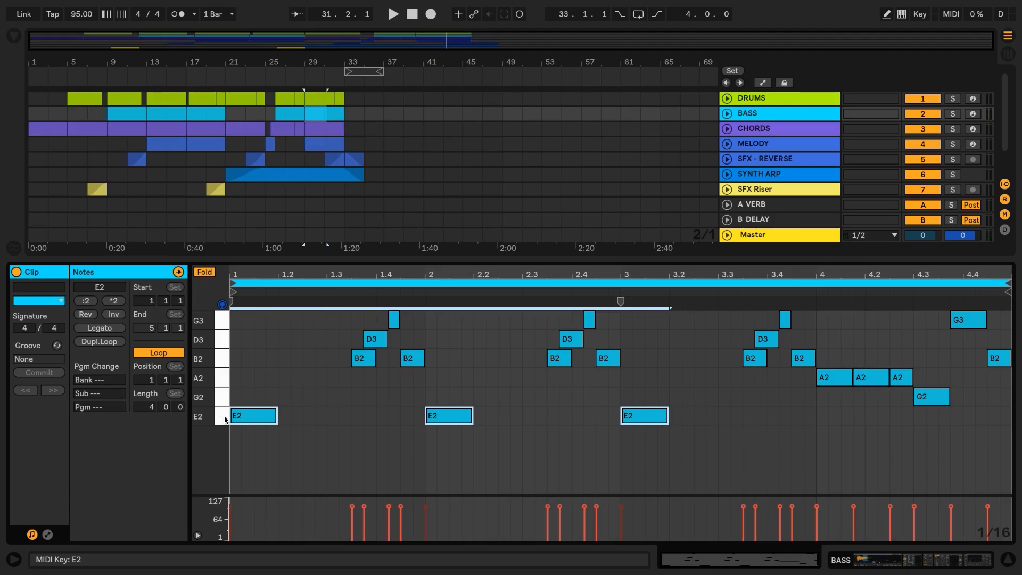
mouse_move(231, 416)
left_mouse_down()
mouse_move(265, 416)
mouse_move(238, 419)
left_mouse_up()
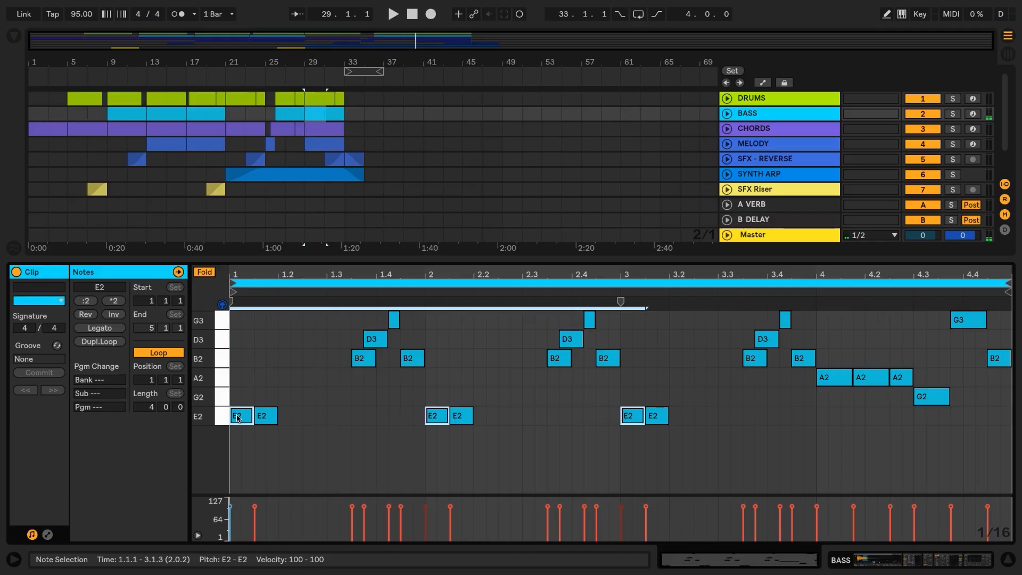
key("shift+Up")
key("space")
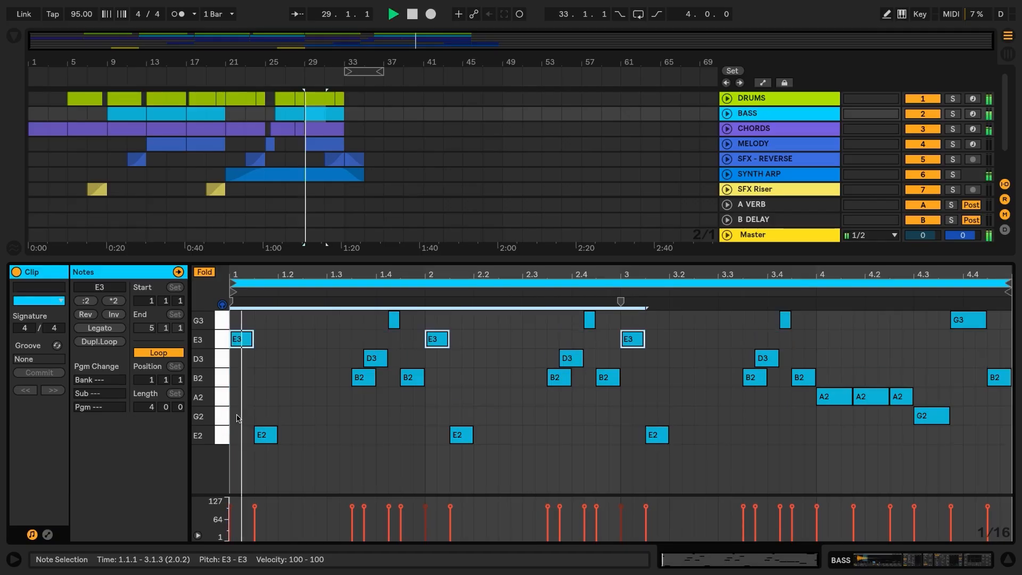
Step: Return to the device view and set the DRUMS track volume to -6 dB
key("shift+Tab")
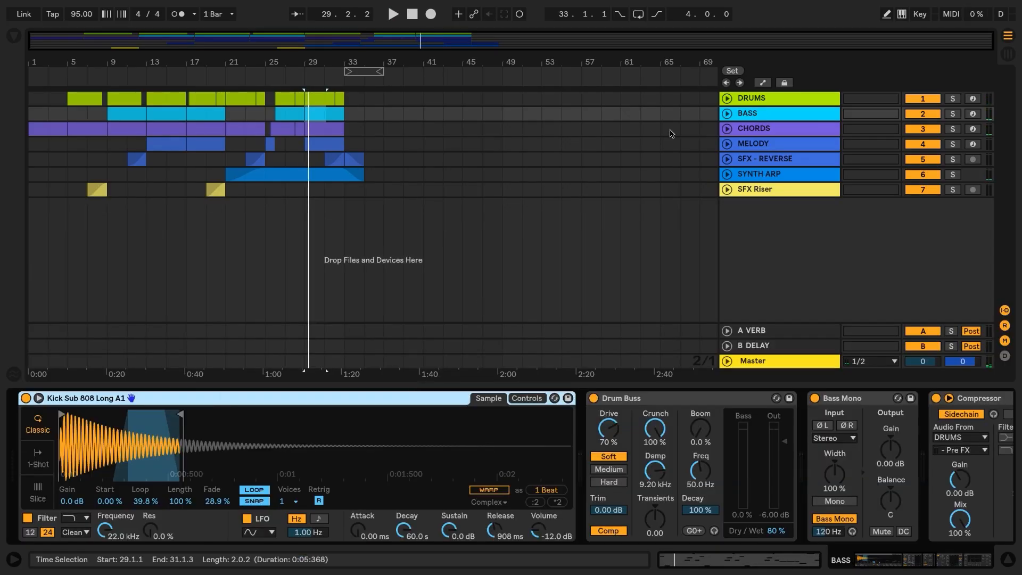
left_click(737, 104)
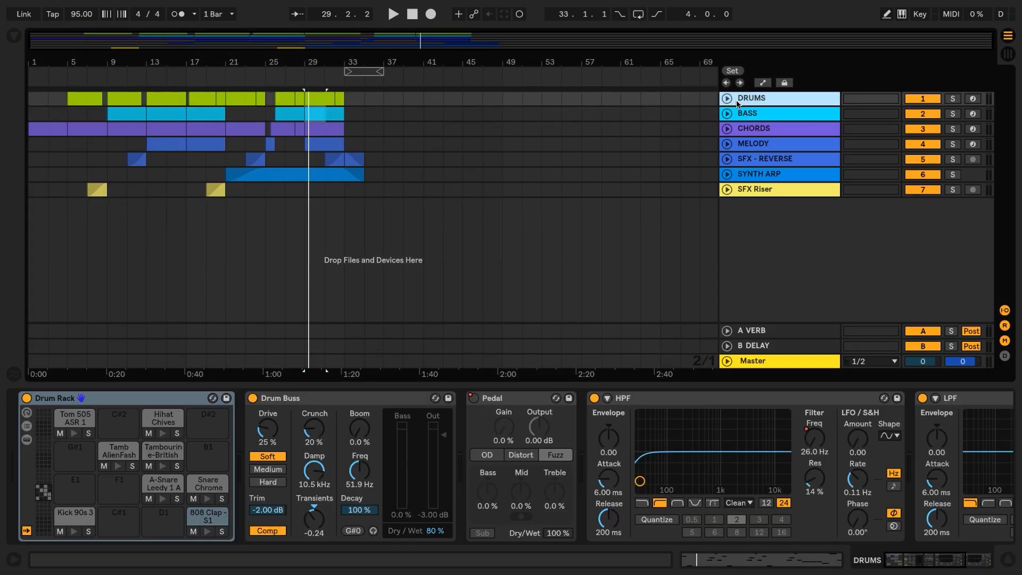
left_click(725, 99)
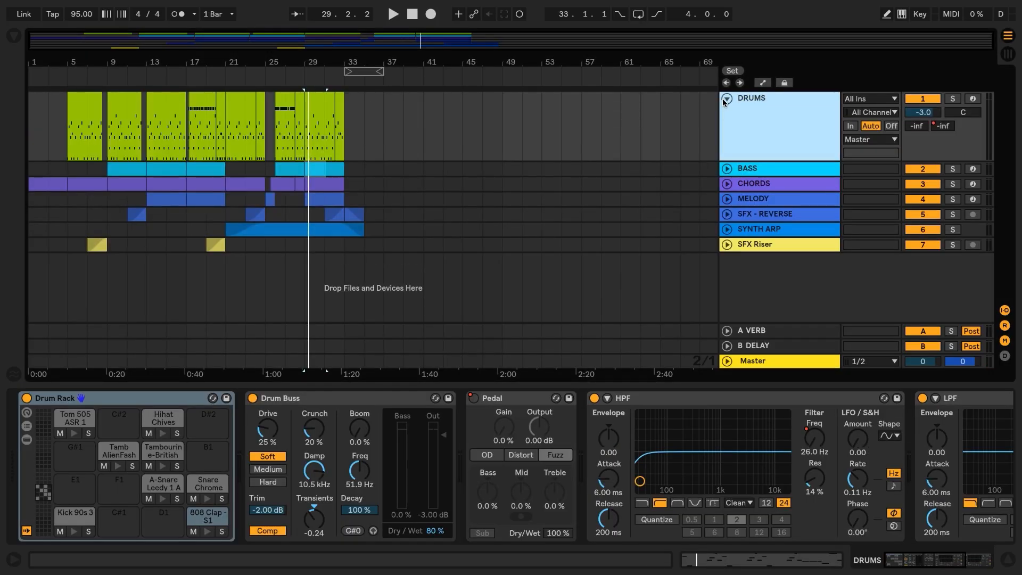
left_click(922, 113)
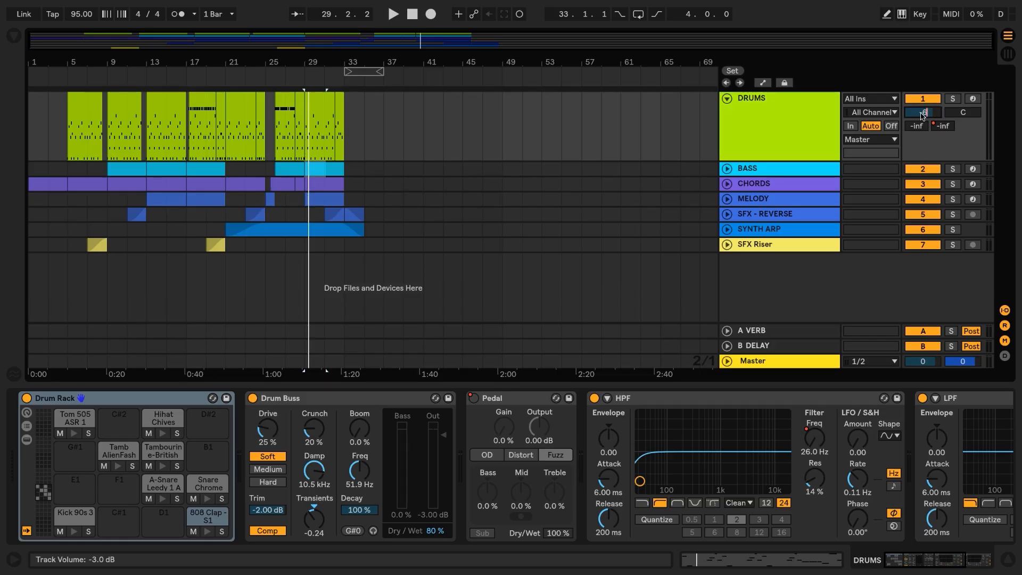
type("-6")
key("Return")
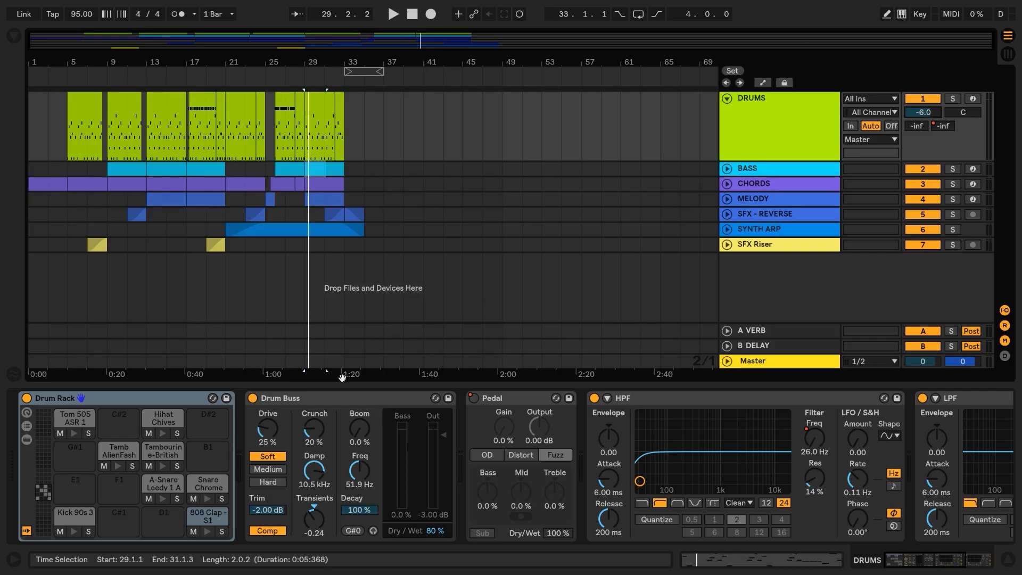
Step: In the Drum Rack, set the Hihat Chives volume to -20 dB and the British tambourine volume to -19 dB
left_click(163, 423)
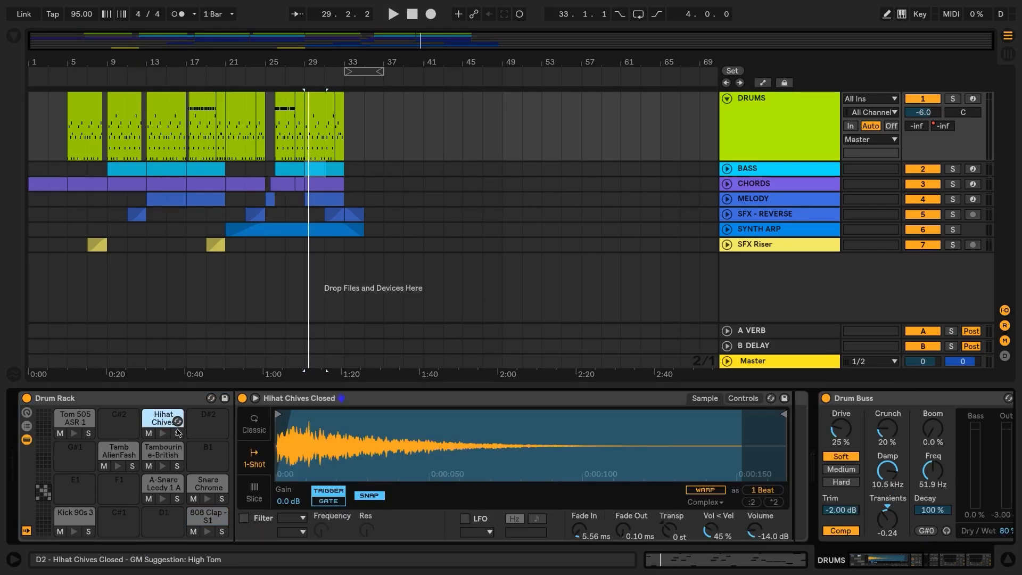
left_click(752, 535)
scroll(751, 535, "down", 6)
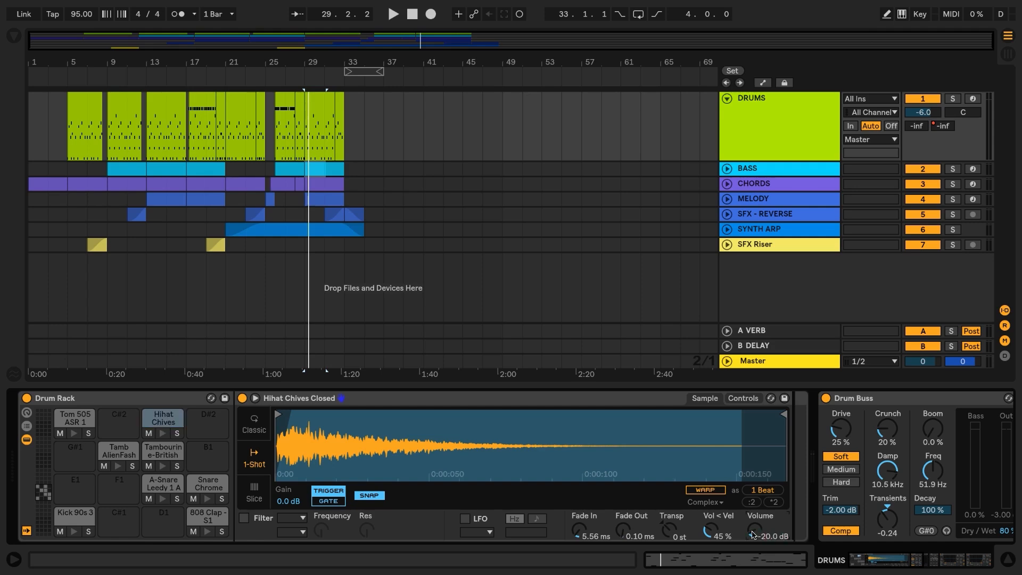
left_click(162, 450)
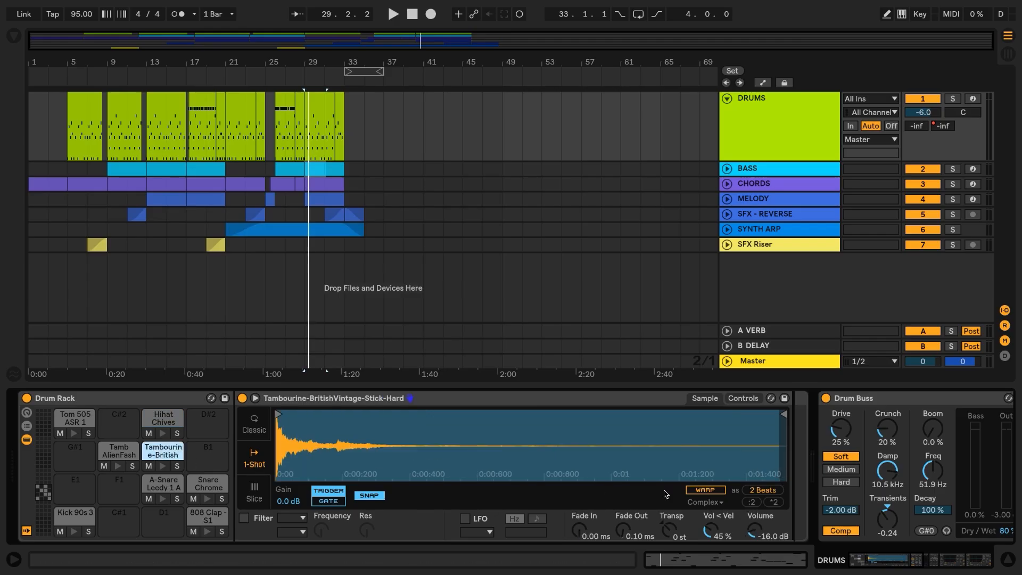
left_click(757, 535)
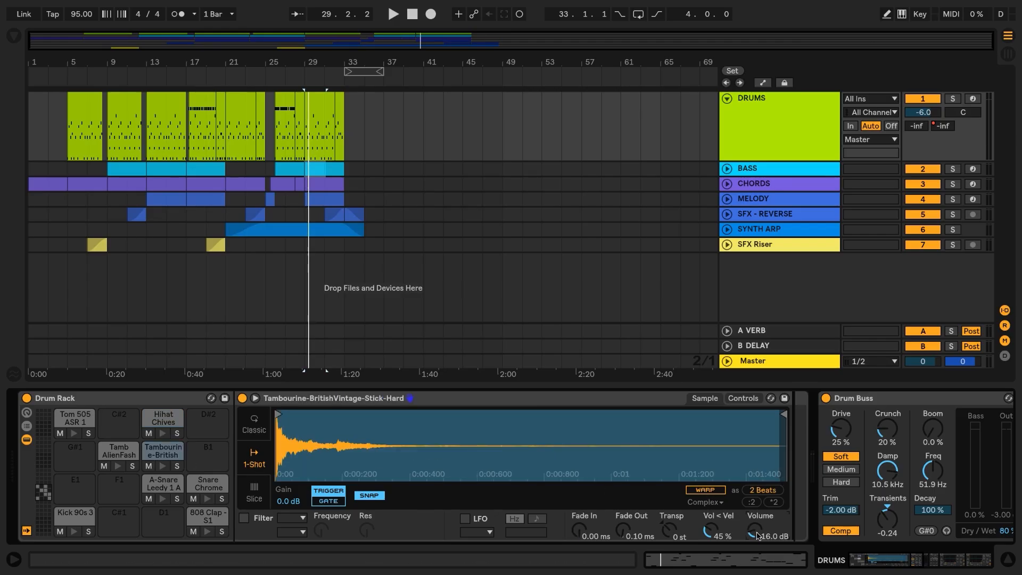
type("-19")
key("Return")
Step: Set the 808 Clap - S1 pad's volume to -16 dB in the Drum Rack
left_click(205, 516)
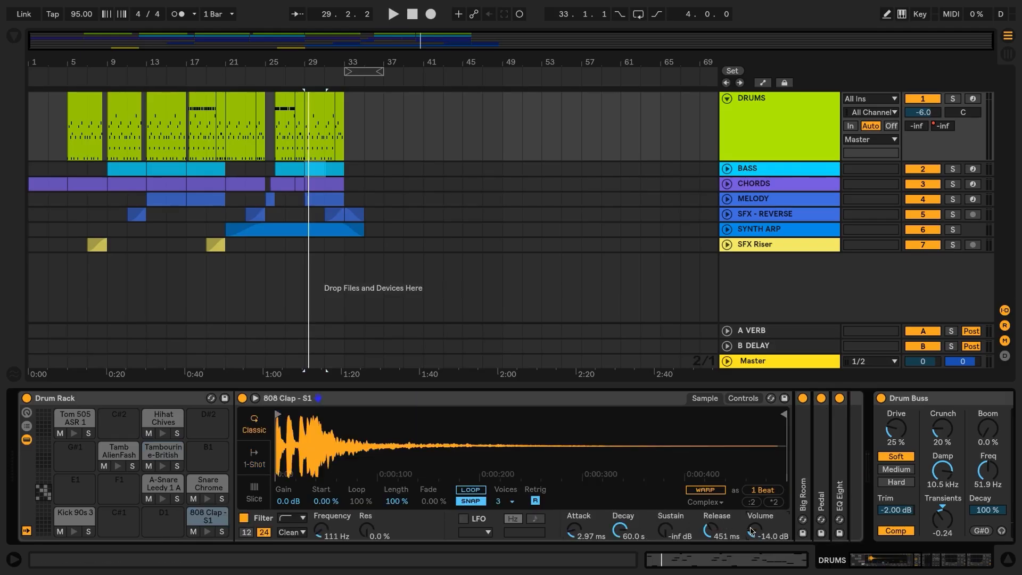
type("-16")
key("Return")
Step: Expand the 808 clap's EQ Eight and enable band 7 with a boost of about 6.3 dB near 6.5 kHz
mouse_move(897, 563)
left_mouse_down()
mouse_move(912, 564)
mouse_move(871, 558)
mouse_move(887, 561)
left_mouse_up()
double_click(645, 477)
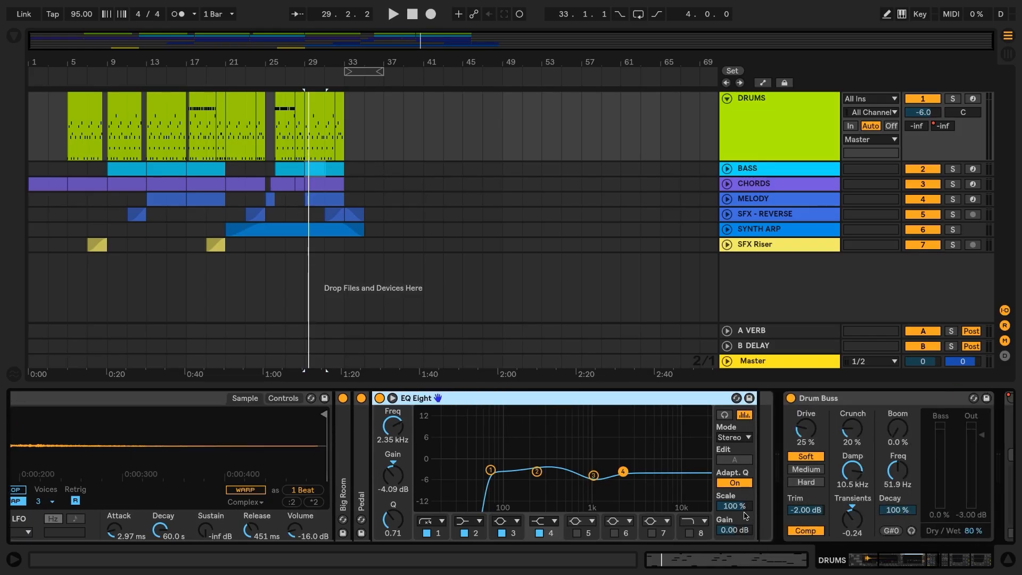
left_click(652, 533)
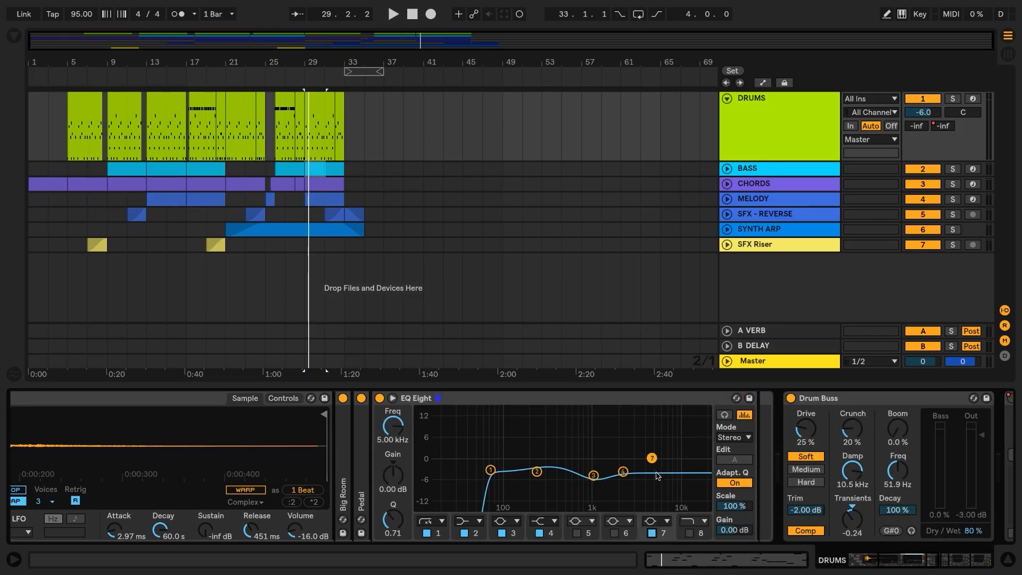
left_click_drag(651, 458, 661, 438)
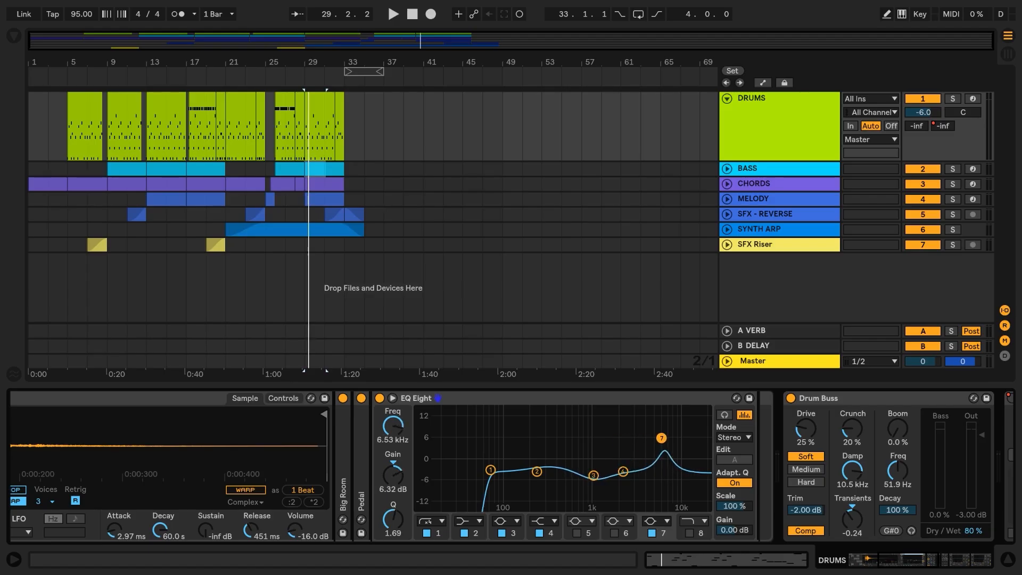
Step: Solo DRUMS and sweep the clap's EQ band 7 during playback to about 2.72 kHz with a 7.31 dB boost
left_click(955, 97)
key("space")
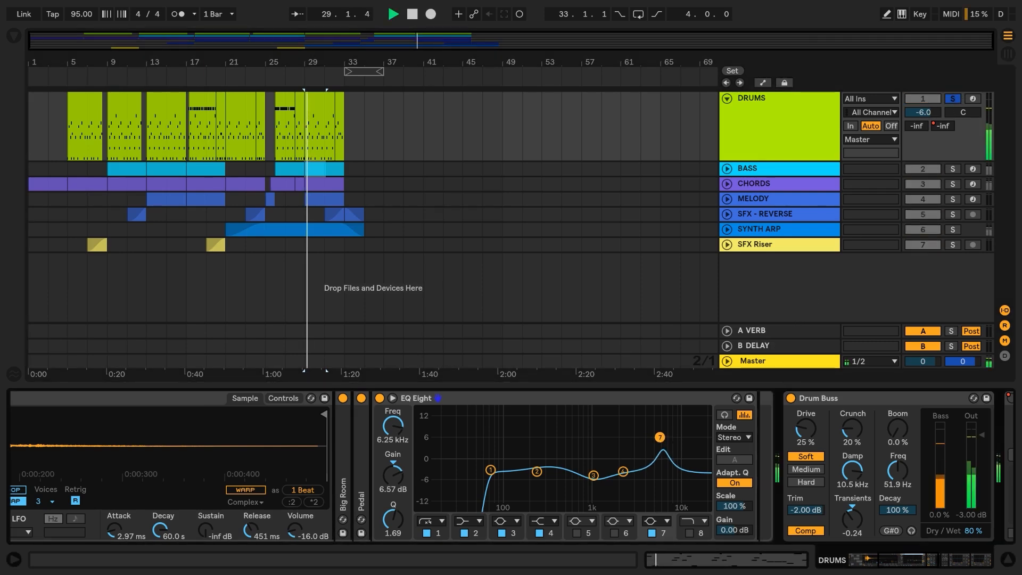
left_click_drag(661, 437, 629, 435)
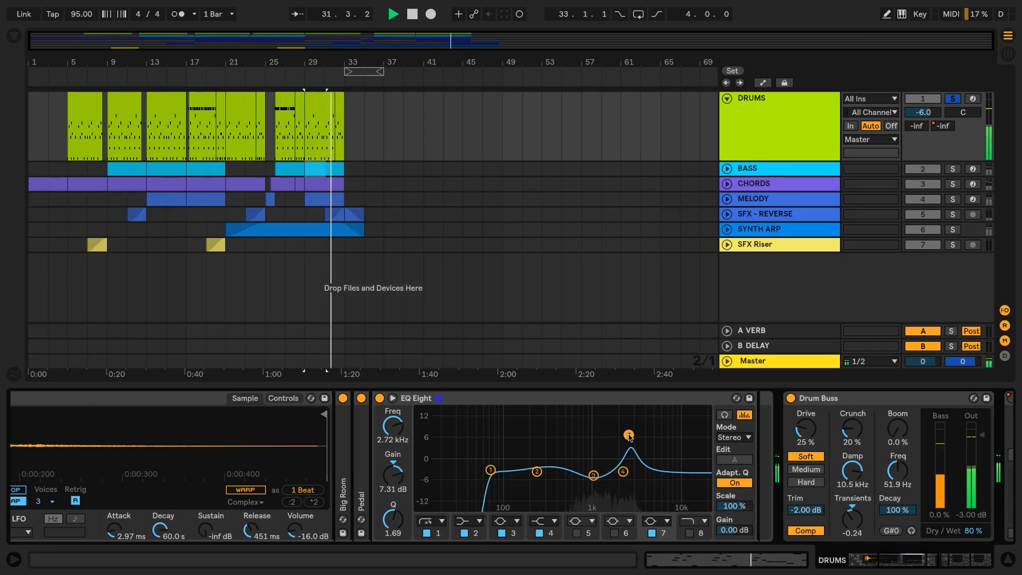
key("space")
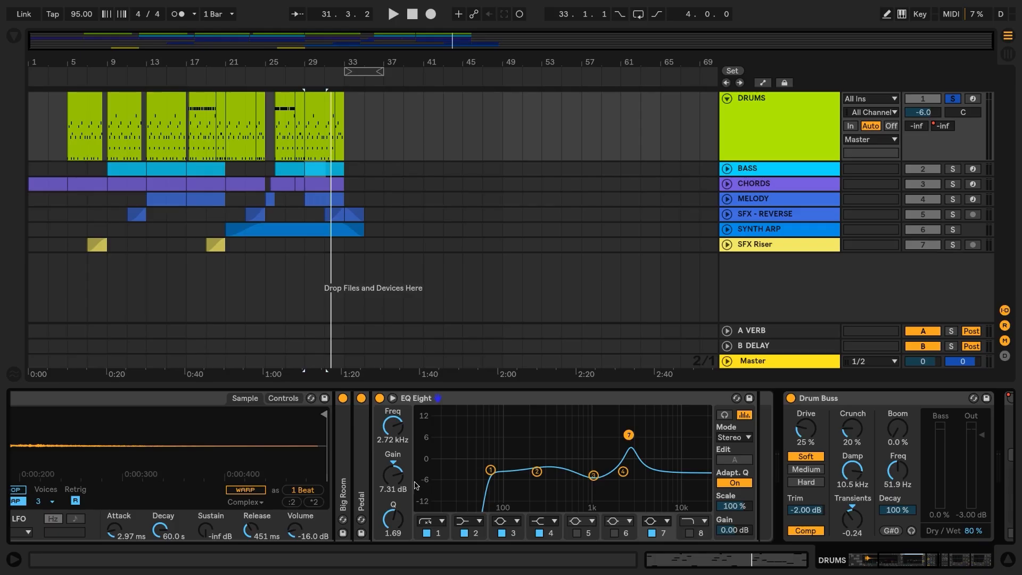
Step: Set the gain of band 7 in the clap's EQ Eight to -3.6 dB and slightly lower its Q
type("-3.6")
key("Return")
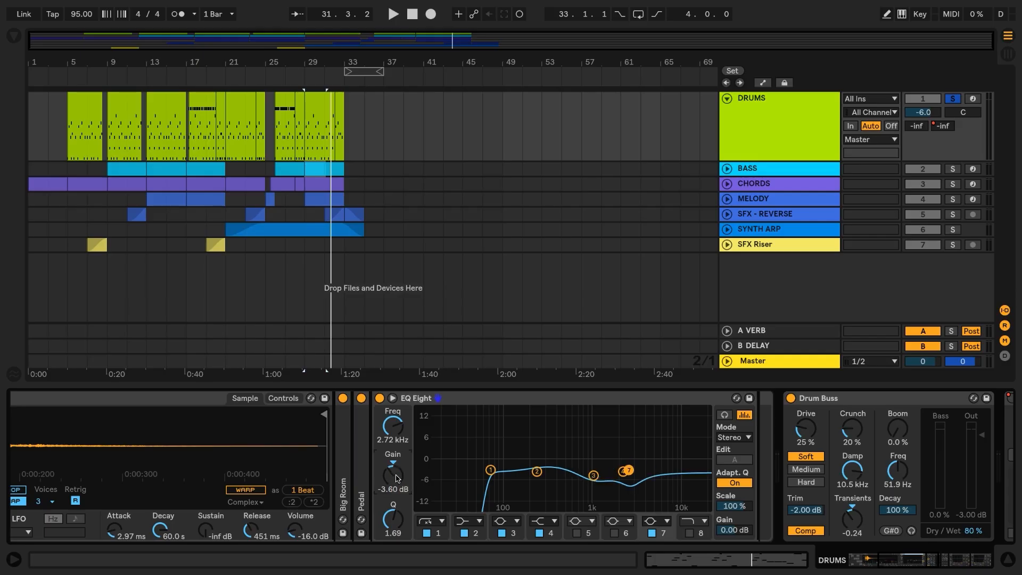
left_click_drag(393, 533, 393, 538)
Step: Fold the clap's EQ Eight and hide the pad's device chain inside the Drum Rack
double_click(482, 399)
left_click_drag(910, 562, 878, 561)
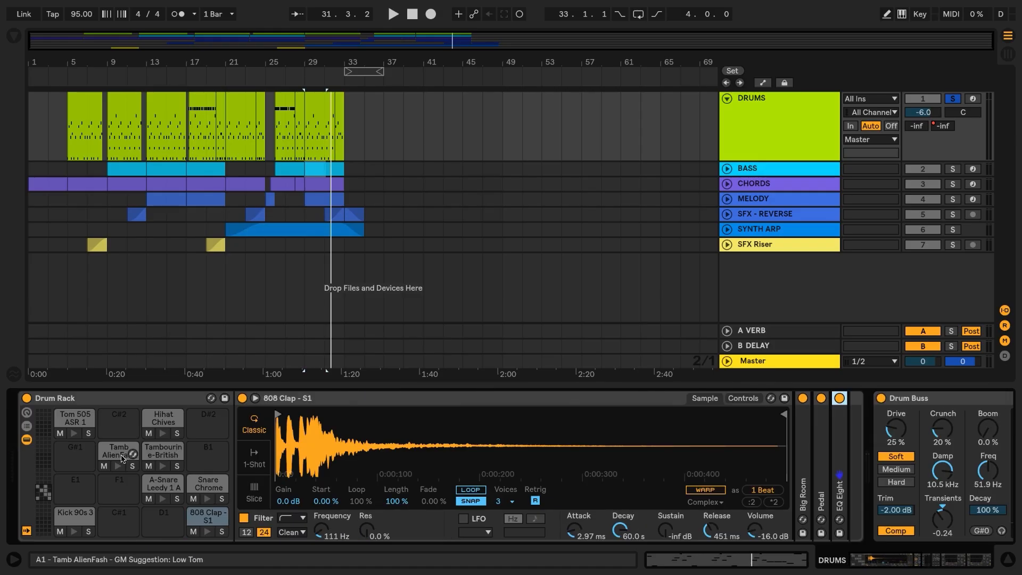
left_click(26, 440)
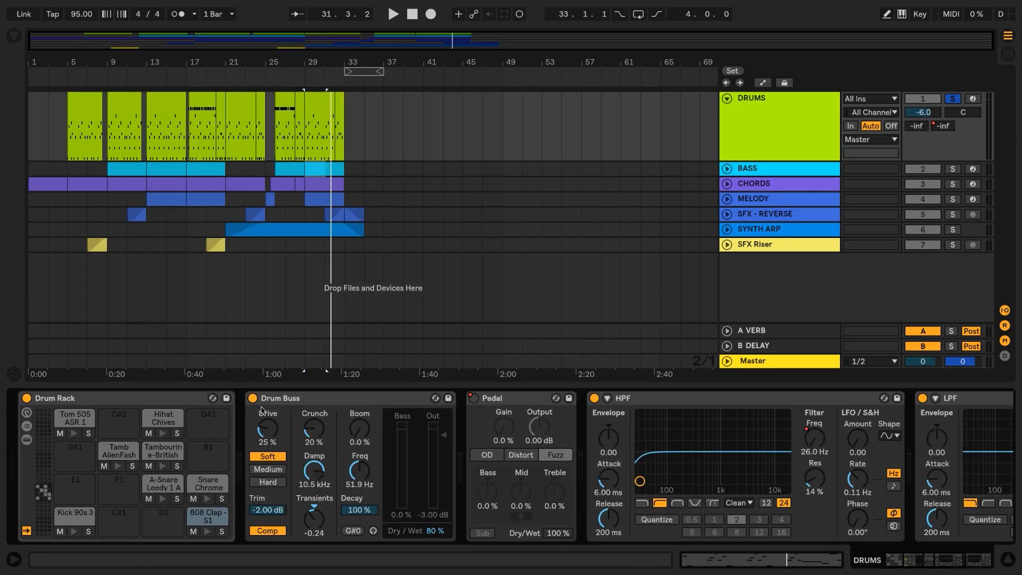
Step: Fold the Drum Buss, Pedal, HPF and LPF devices on the DRUMS track
double_click(302, 400)
double_click(301, 399)
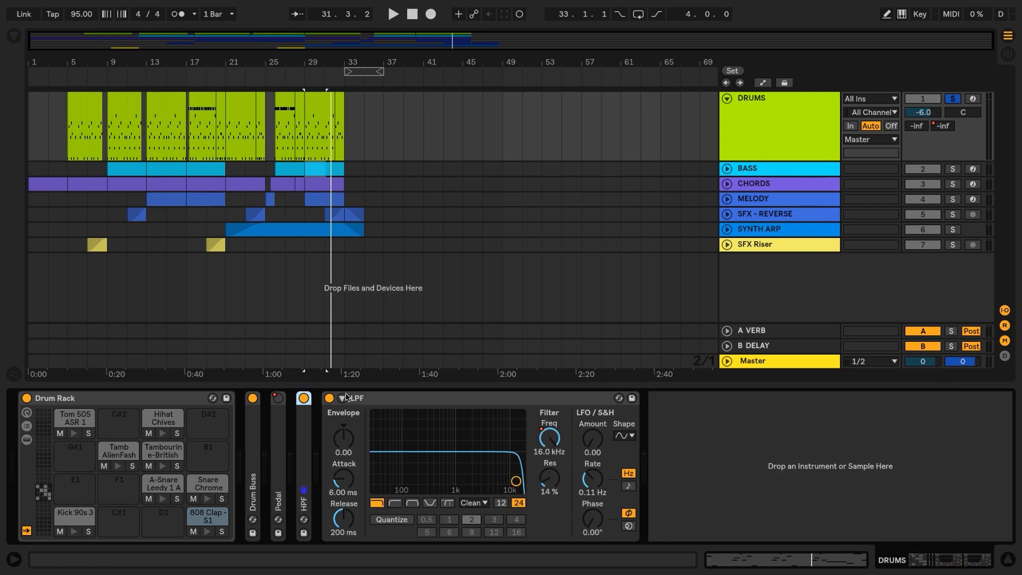
double_click(330, 399)
double_click(353, 399)
Step: Add an EQ Eight after the LPF at the end of the DRUMS device chain
left_click(9, 36)
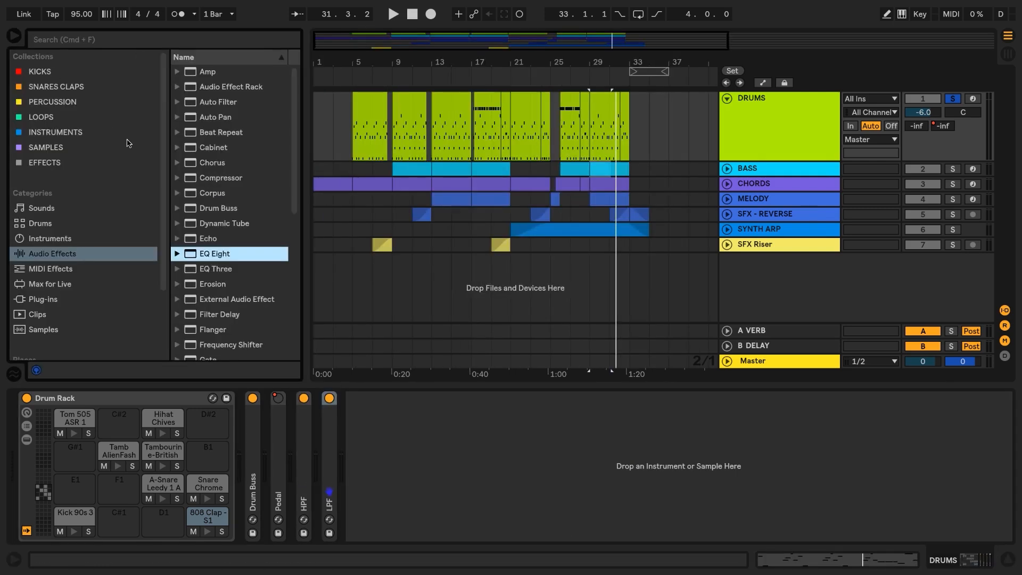
double_click(207, 254)
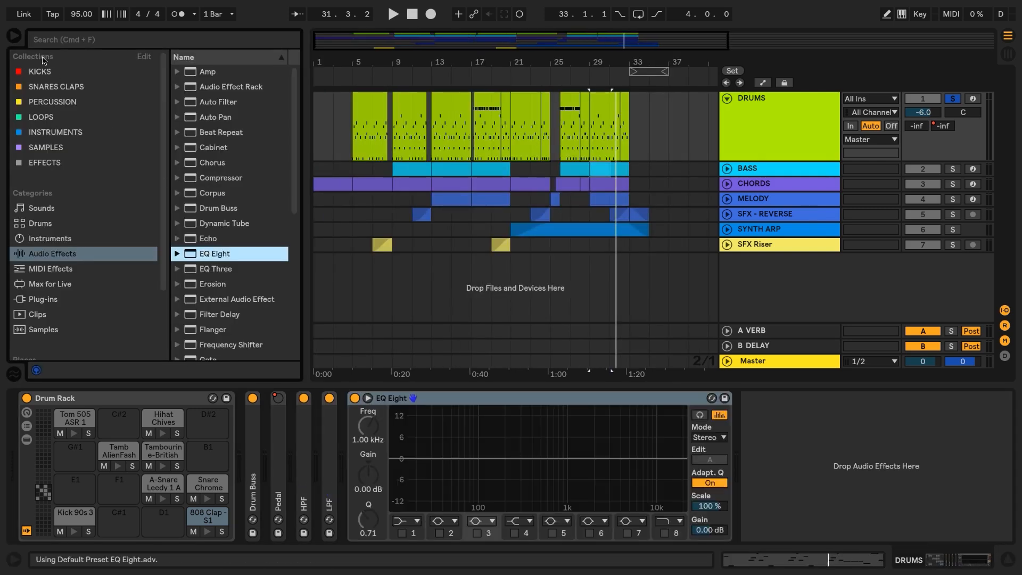
left_click(12, 38)
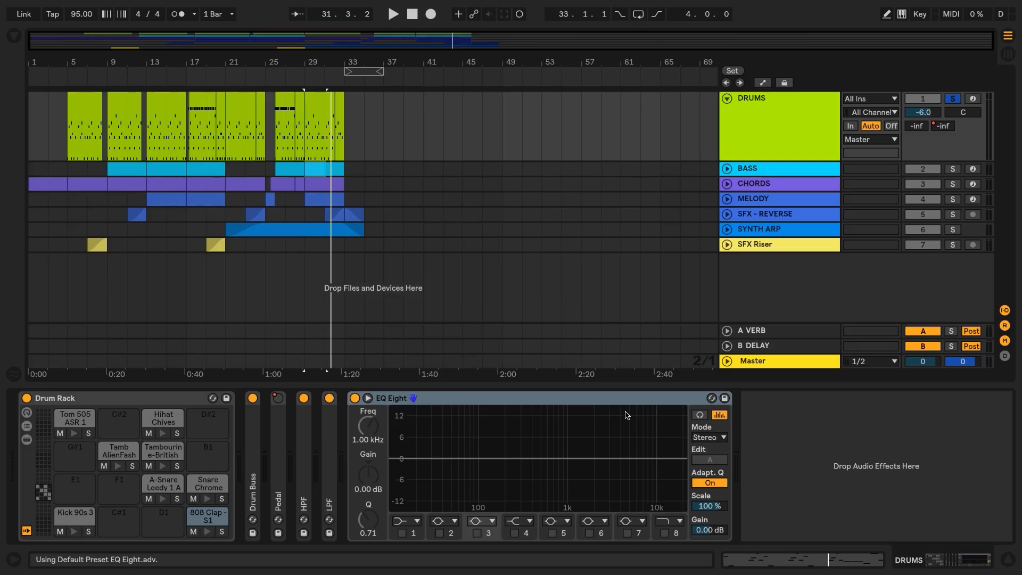
Step: Enable band 1 of the new EQ Eight as a steep low cut at 30 Hz
left_click(402, 533)
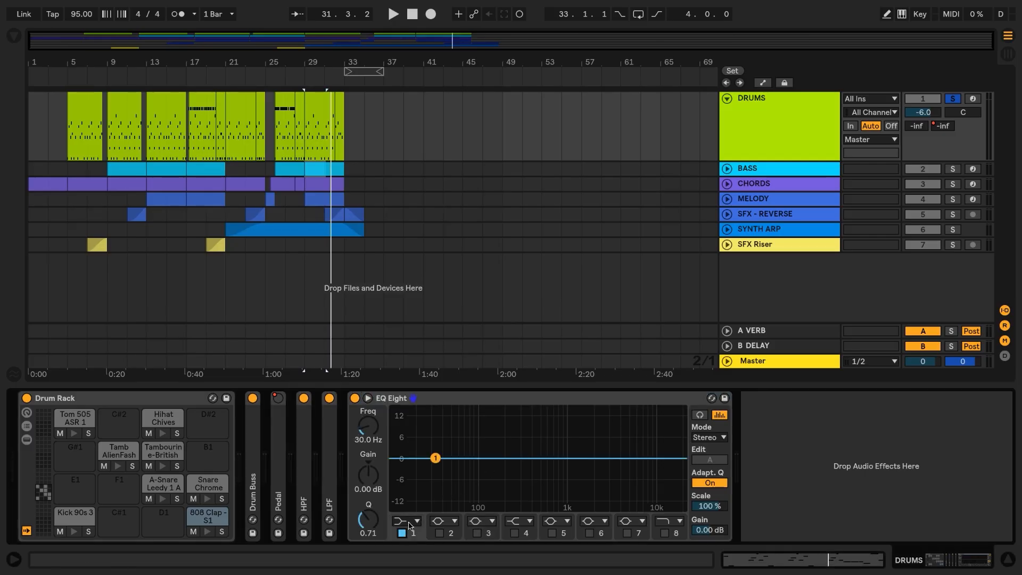
left_click(409, 521)
left_click(416, 426)
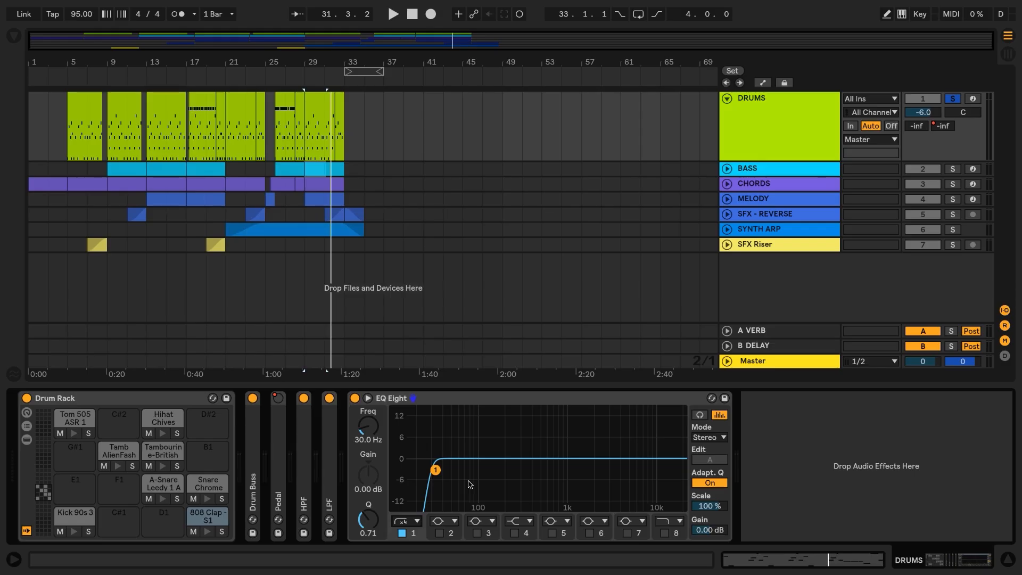
Step: Enable band 3 of the drums EQ and sweep it during playback to about 235 Hz with a 7.31 dB boost
left_click(477, 533)
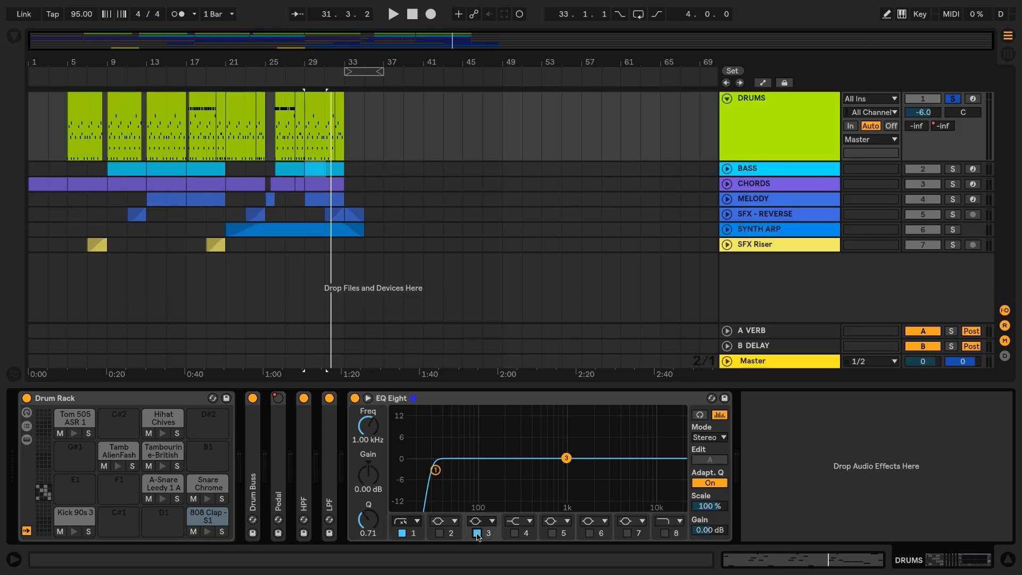
left_click_drag(567, 457, 563, 434)
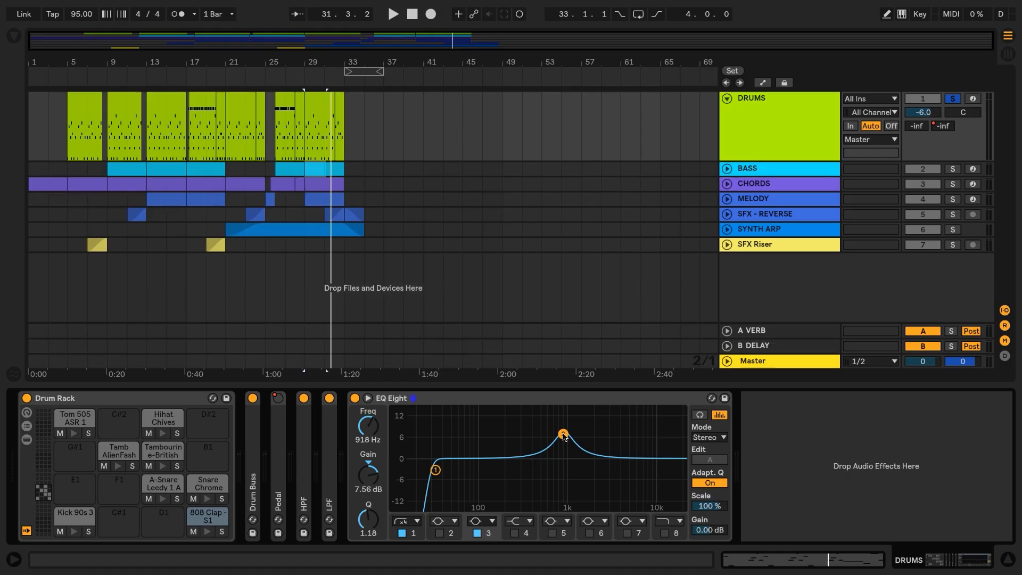
key("space")
left_click_drag(564, 435, 512, 435)
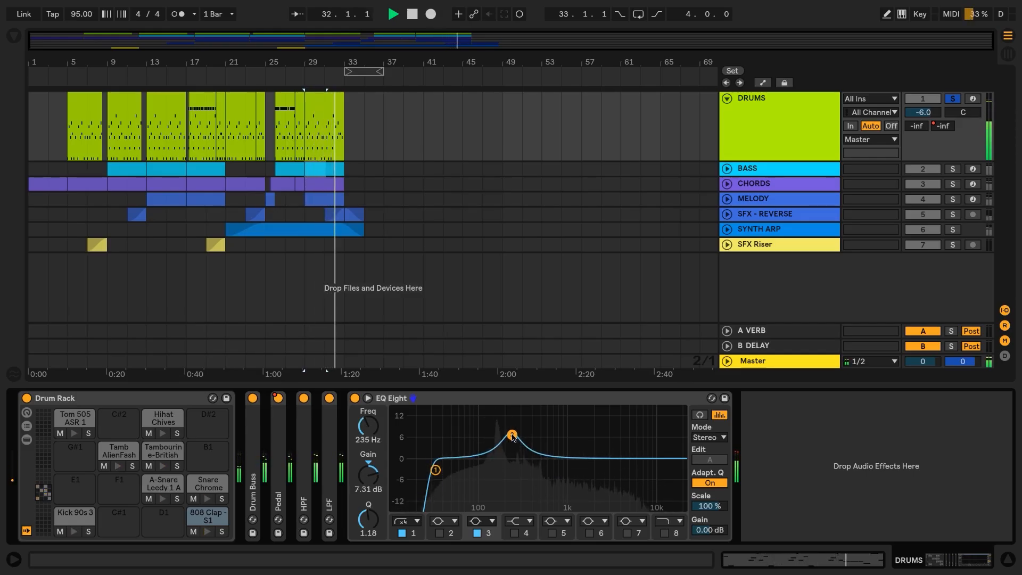
key("space")
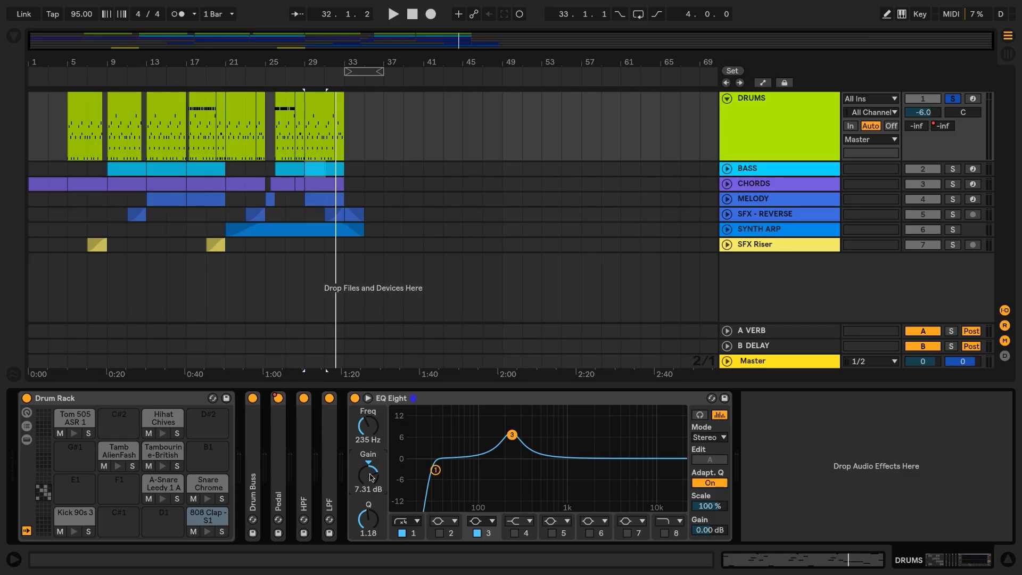
Step: Set band 3's gain to -4.35 dB and adjust its Q to about 1.38, checking against playback
type("-4.35")
key("Return")
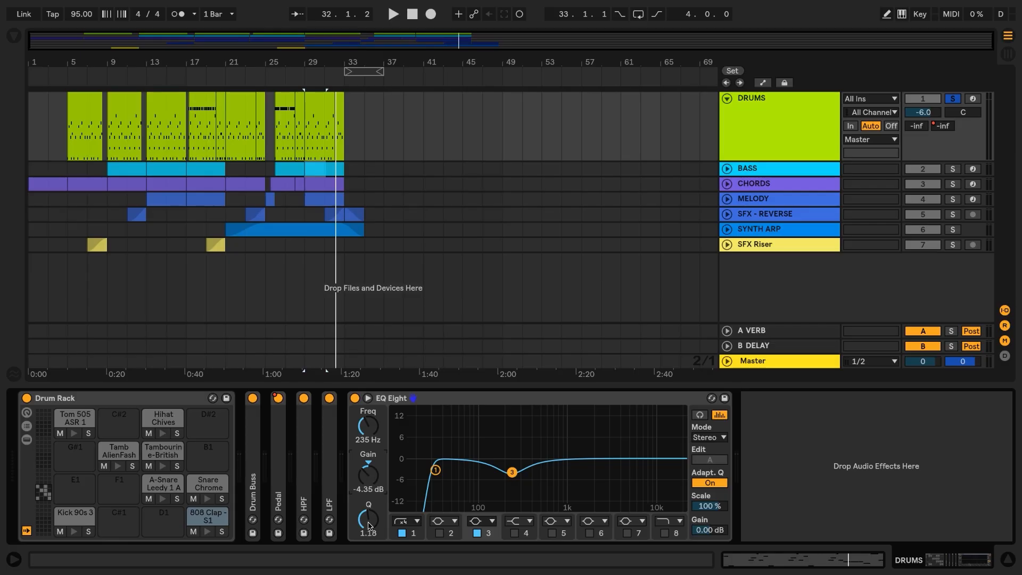
key("space")
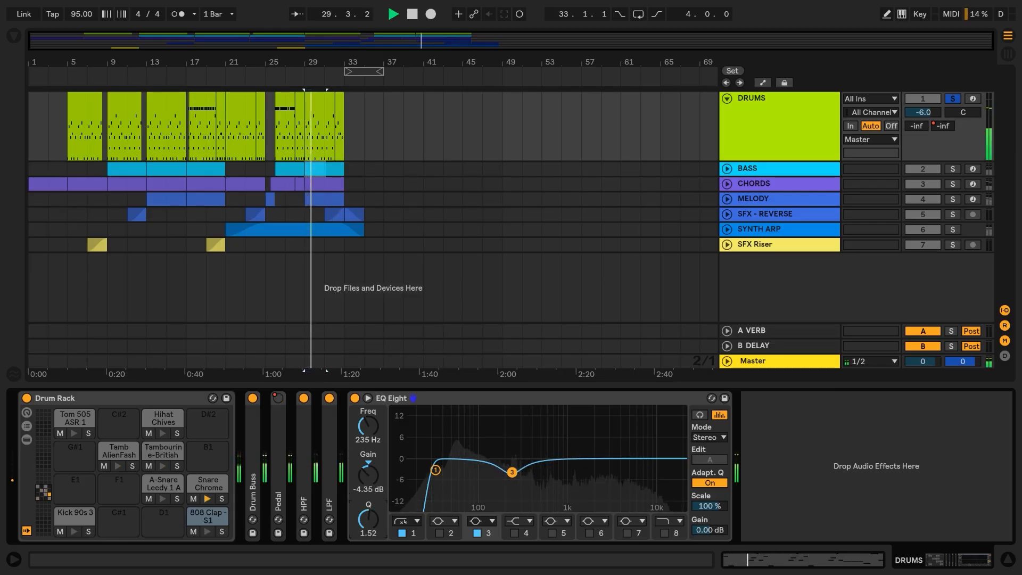
key("space")
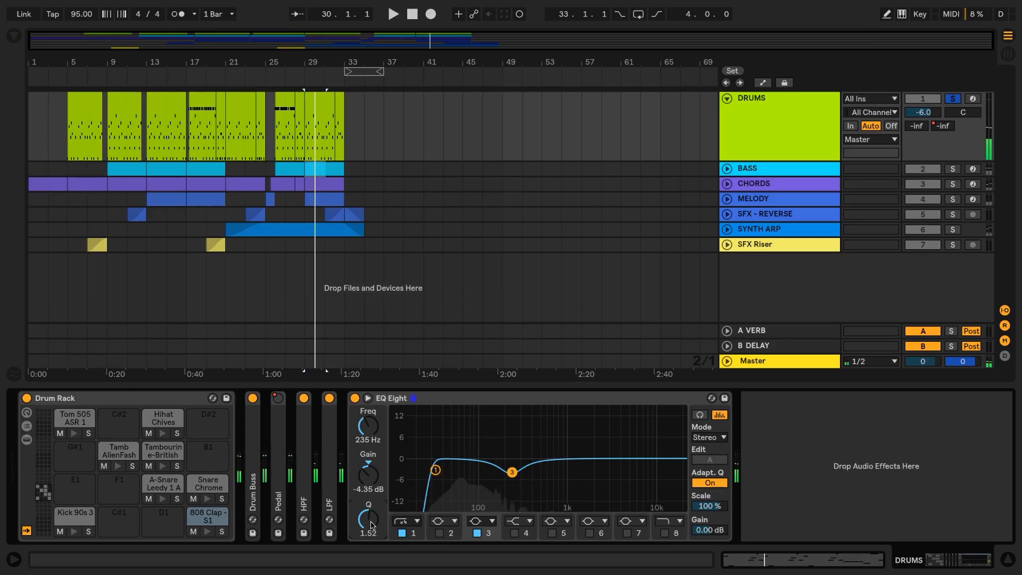
left_click_drag(371, 525, 371, 531)
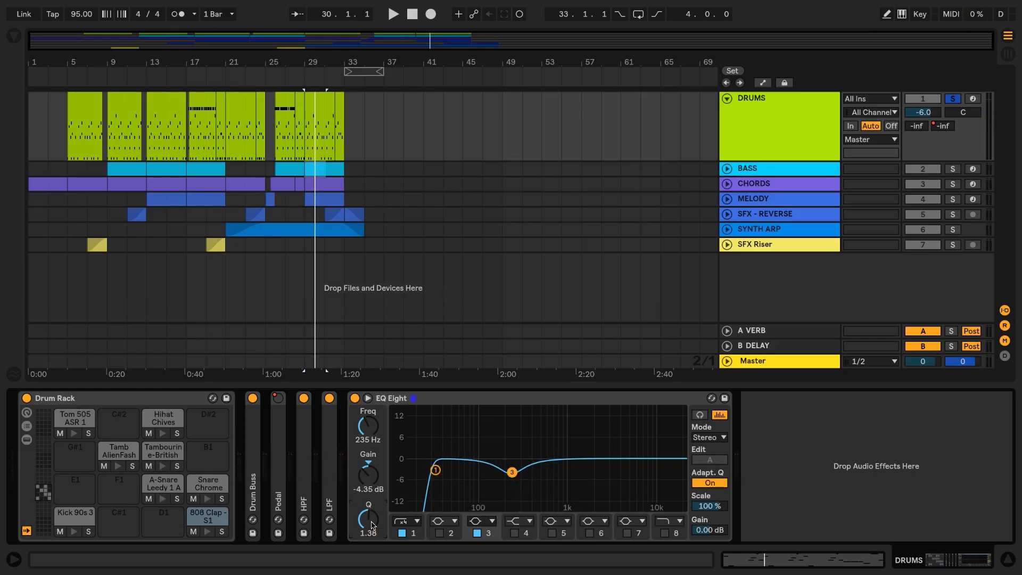
Step: Enable band 2 and place it near 114 Hz with a boost of about 6.57 dB, checking during playback
left_click(440, 533)
mouse_move(485, 458)
left_mouse_down()
mouse_move(481, 427)
mouse_move(486, 440)
left_mouse_up()
key("space")
key("space")
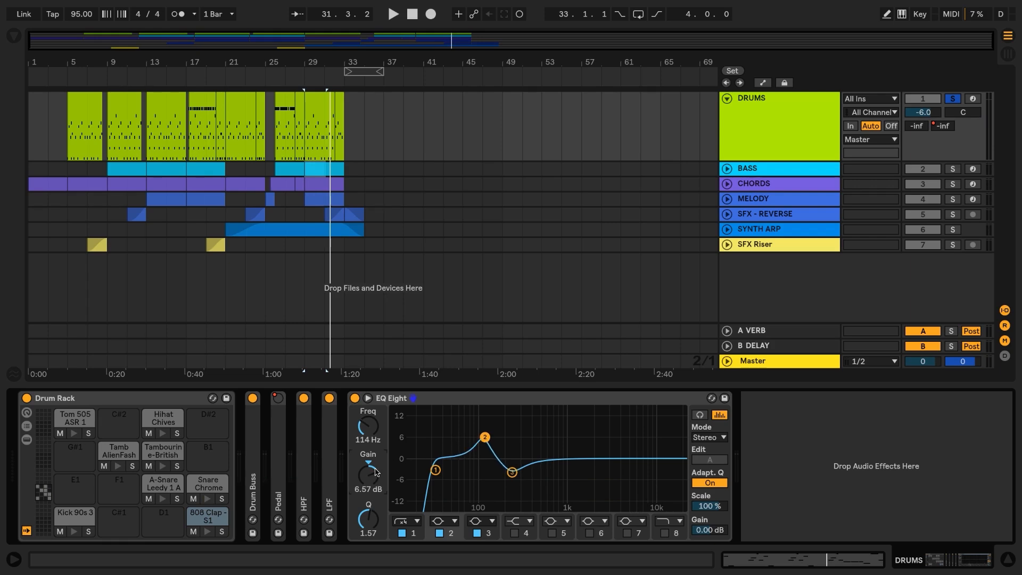
Step: Set band 2's gain to -1.36 dB and narrow it to a Q of about 4.43
type("-1.36")
key("Return")
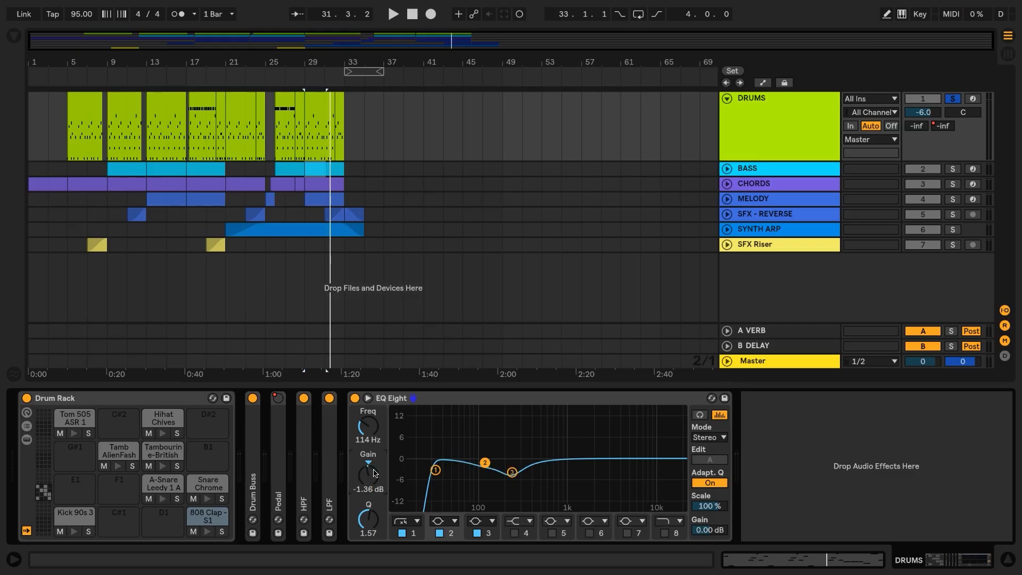
left_click_drag(371, 525, 371, 492)
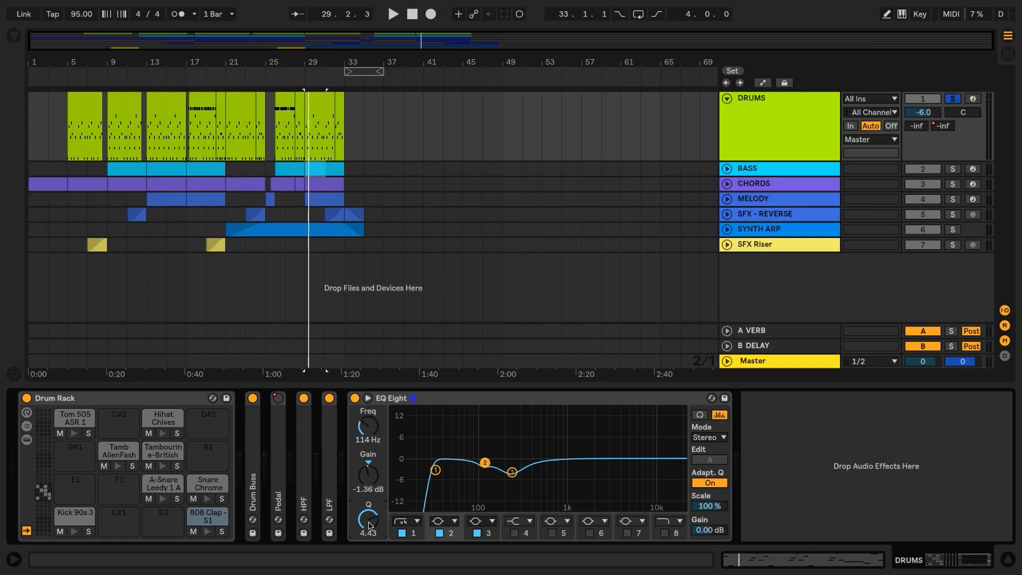
Step: Enable band 5 and sweep it during playback to about 808 Hz with a 7.81 dB boost
left_click(552, 533)
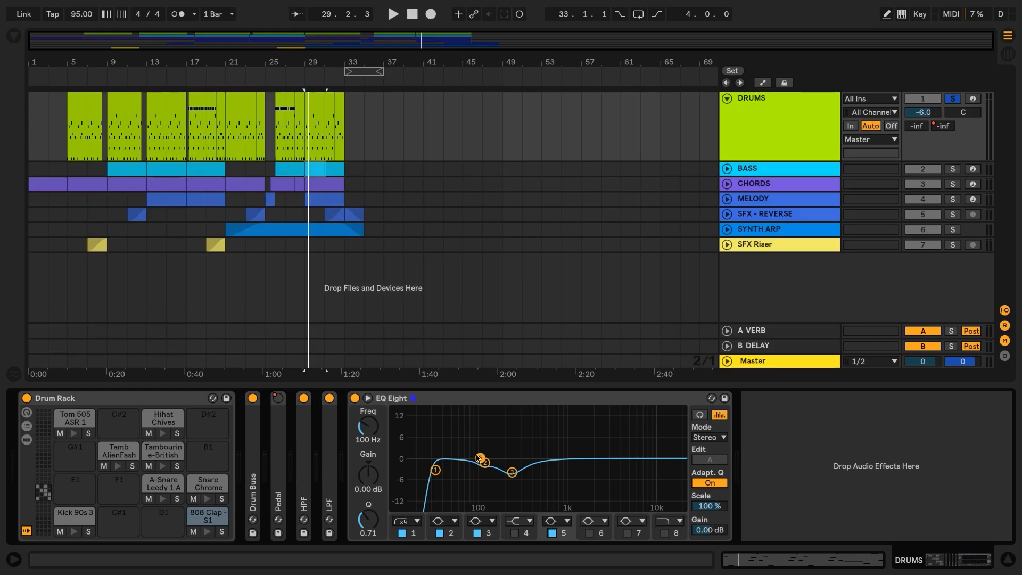
left_click_drag(480, 458, 559, 433)
key("space")
left_click_drag(559, 433, 558, 433)
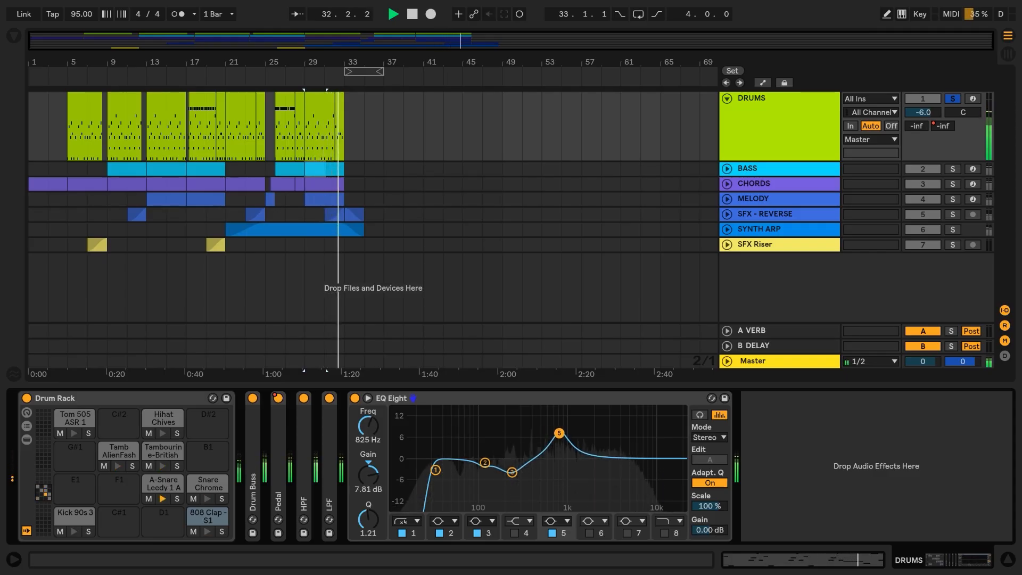
key("space")
key("space")
key("space")
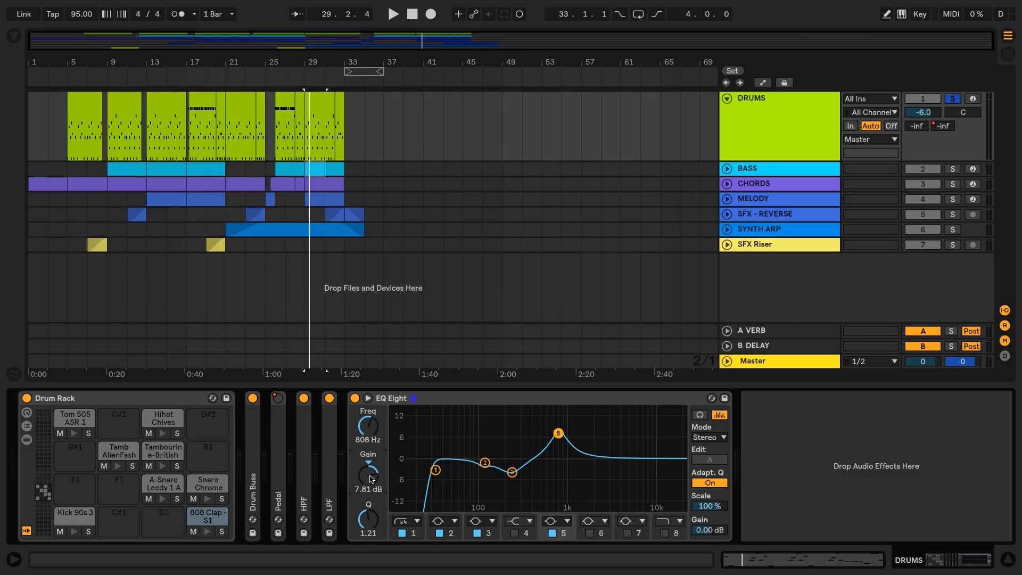
Step: Set band 5's gain to -4 dB and widen it to a Q of about 0.75
type("-4")
key("Return")
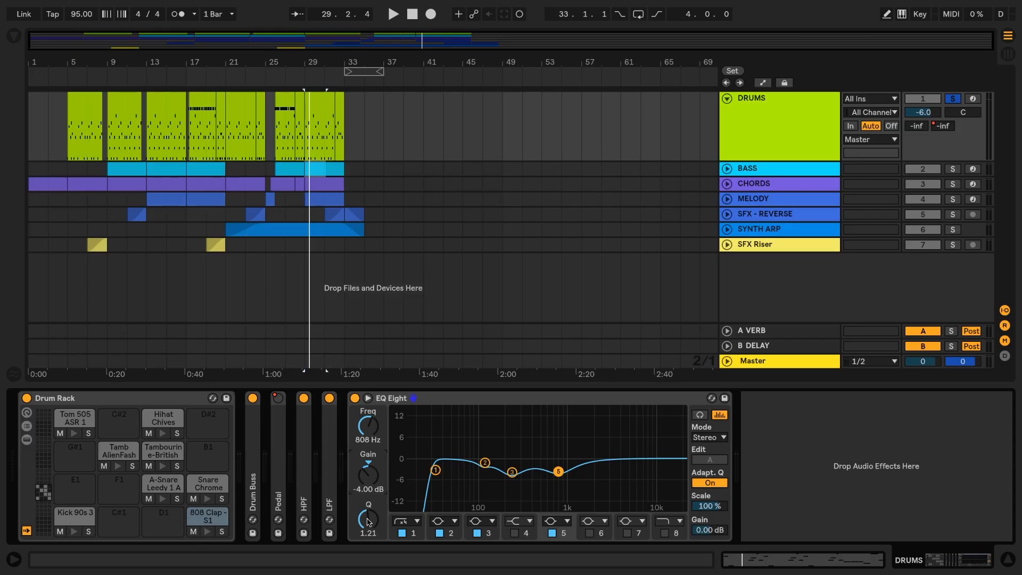
left_click_drag(369, 521, 369, 543)
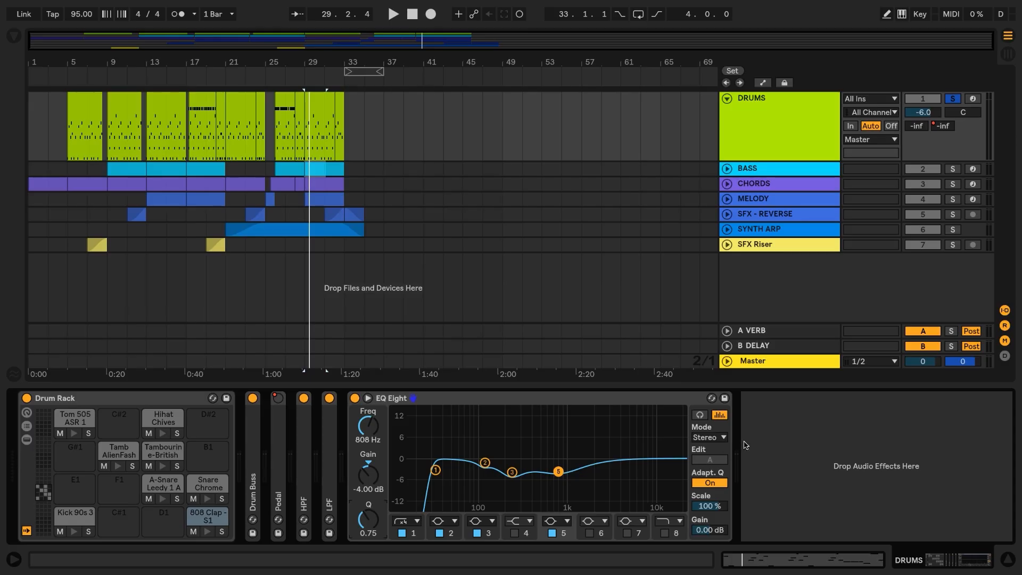
Step: Audition band 5 in isolation during playback using the EQ's audition mode, leaving the mode off
left_click(699, 414)
key("space")
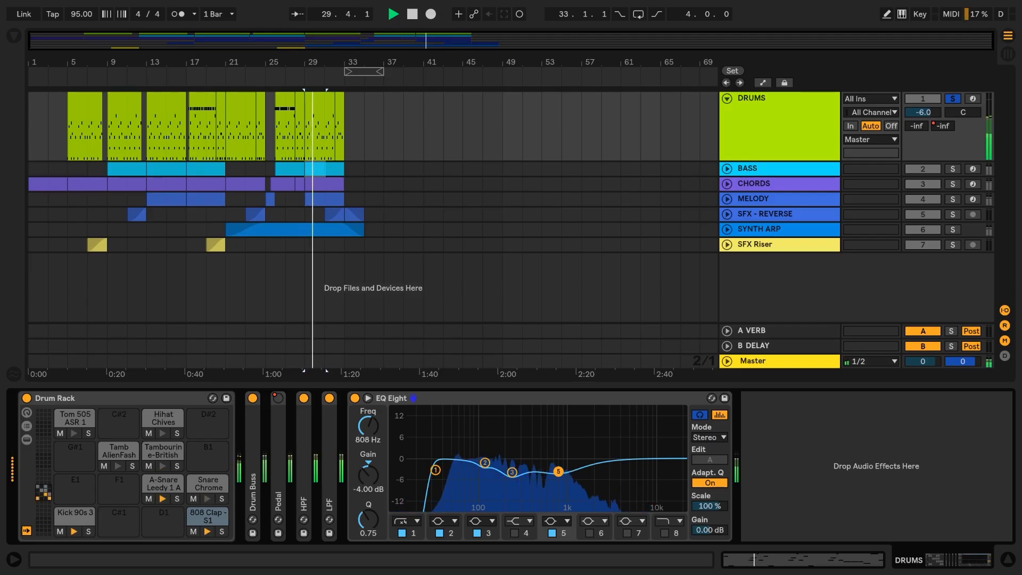
left_click_drag(558, 472, 558, 472)
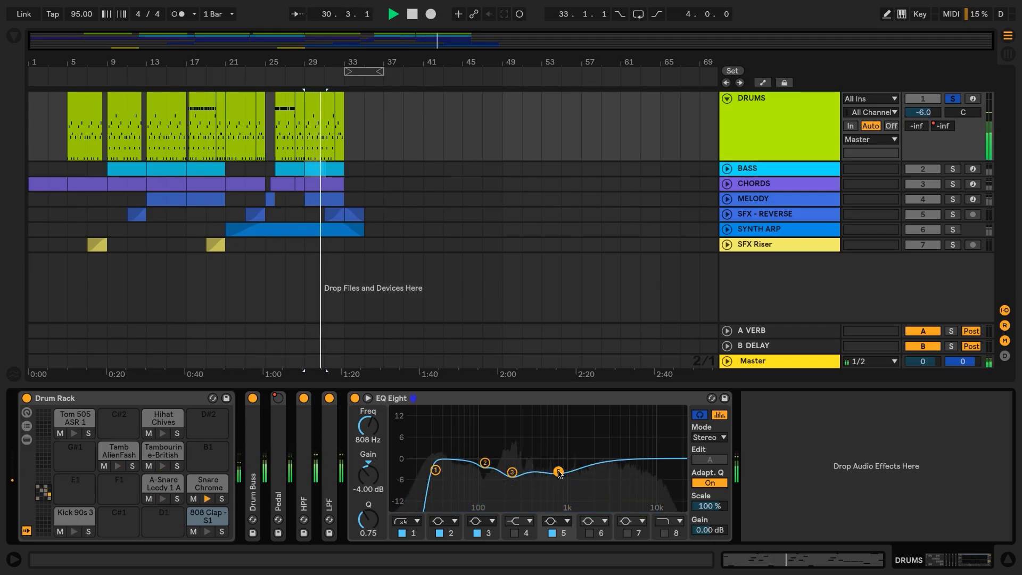
key("space")
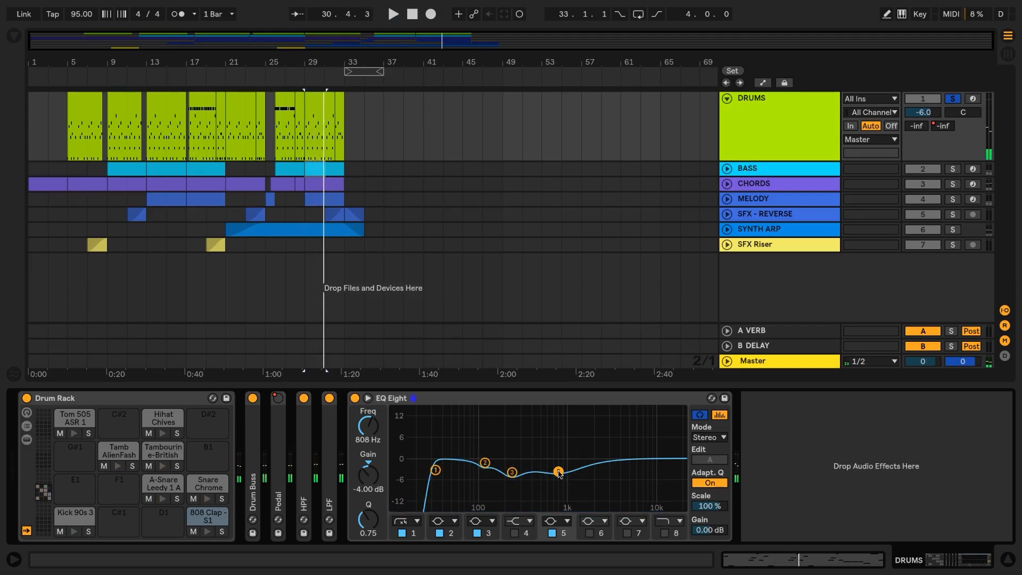
left_click(699, 416)
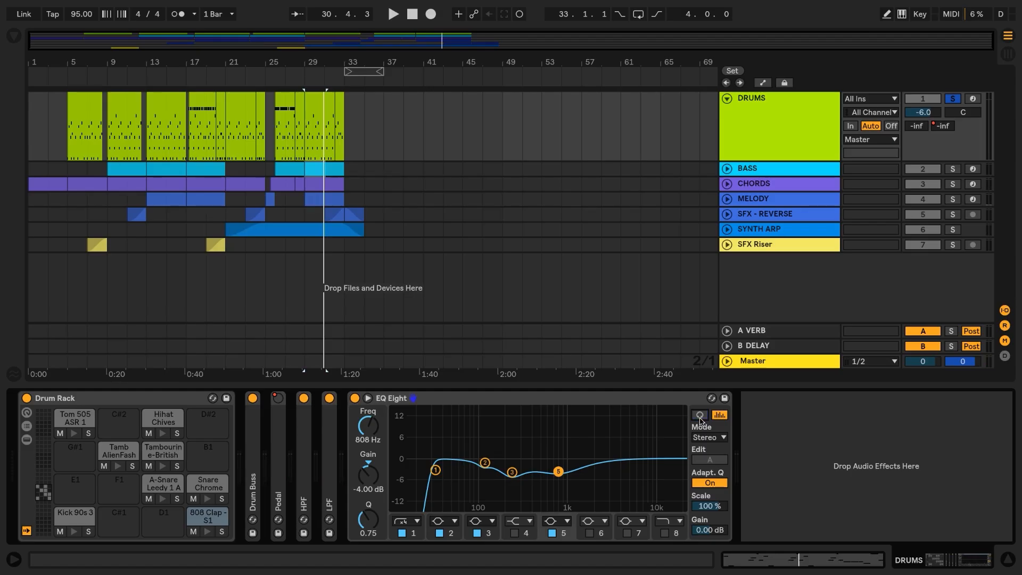
Step: Enable band 6 and sweep it during playback to about 3.09 kHz with an 8.31 dB boost
left_click(589, 533)
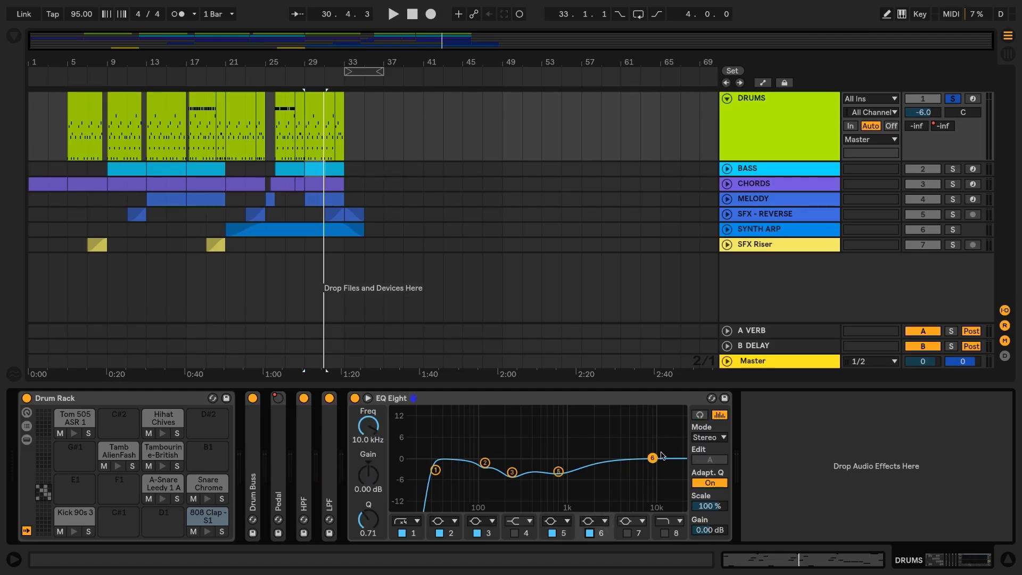
left_click_drag(656, 462, 655, 455)
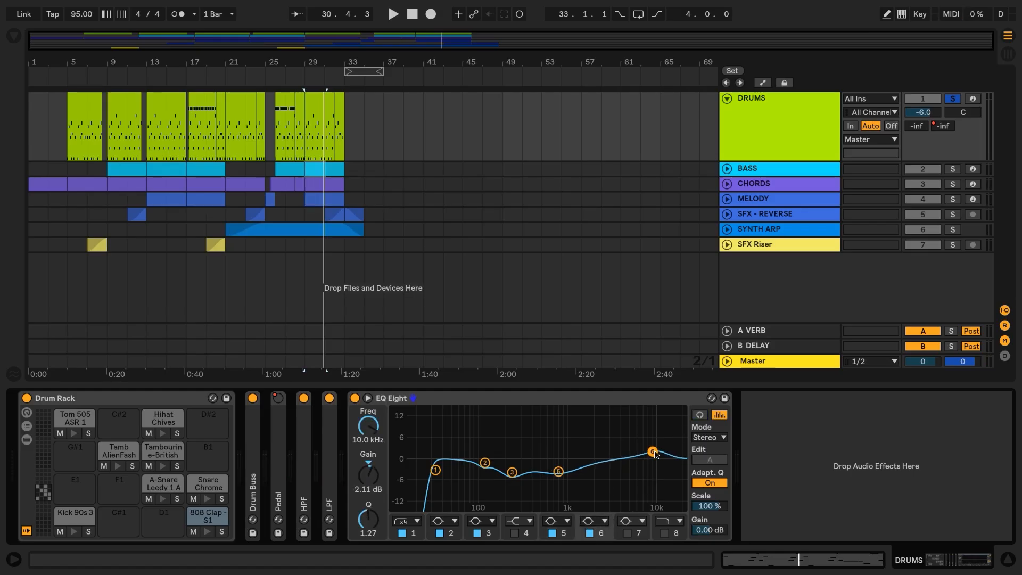
key("space")
left_click_drag(652, 444, 609, 431)
key("space")
key("space")
key("space")
key("space")
key("space")
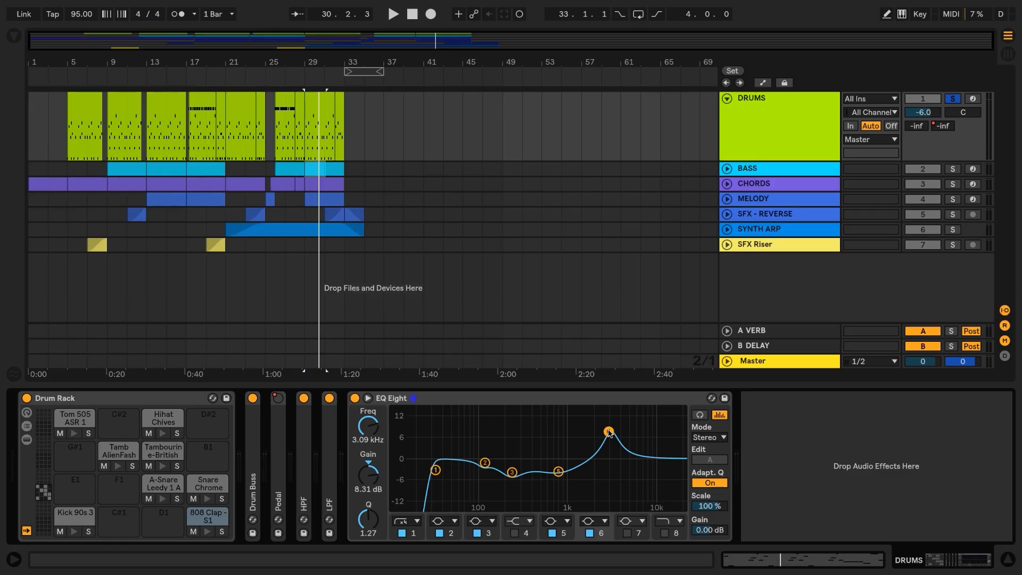
Step: Set band 6's gain to -2 dB and raise its Q slightly
left_click(375, 475)
type("-2")
key("Return")
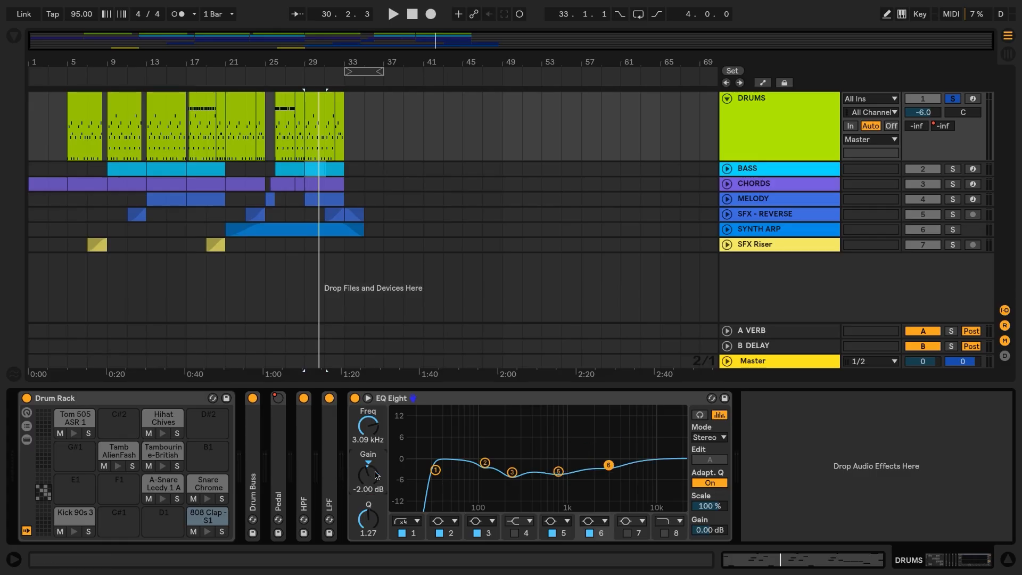
left_click_drag(363, 519, 362, 510)
Step: Change band 7 of the drums EQ to a high shelf and enable it at 5 kHz
left_click(636, 524)
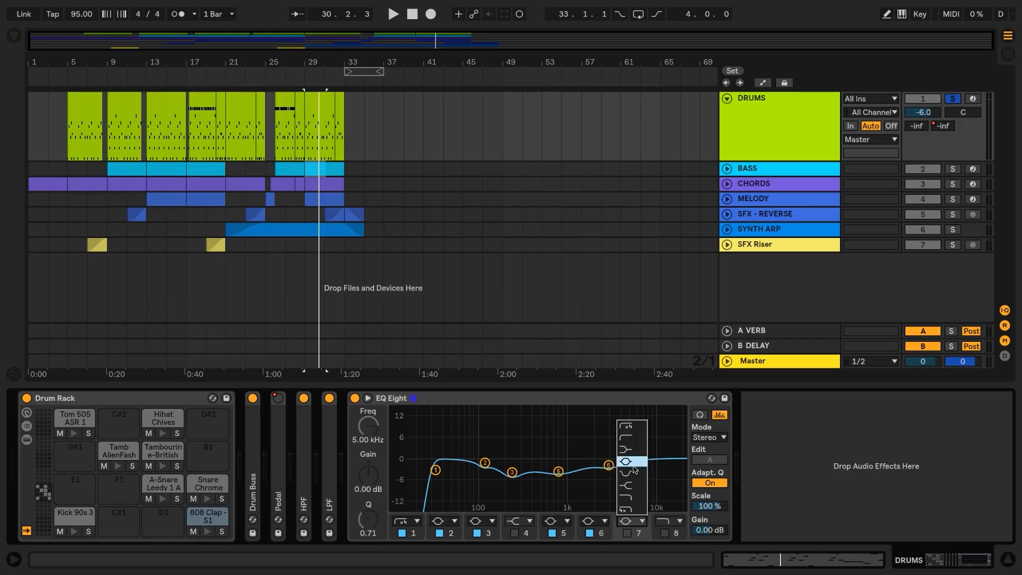
left_click(633, 486)
left_click(627, 533)
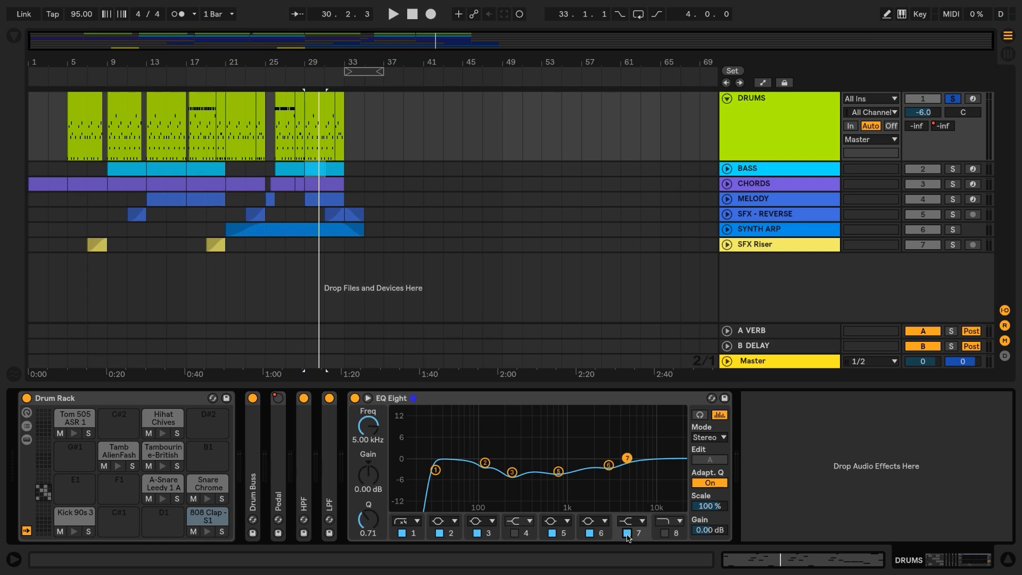
Step: Set band 7 of the drums EQ to -1.6 dB gain with a Q of 0.79, and the EQ's output gain to 2 dB
left_click(376, 474)
type("-1.6")
key("Return")
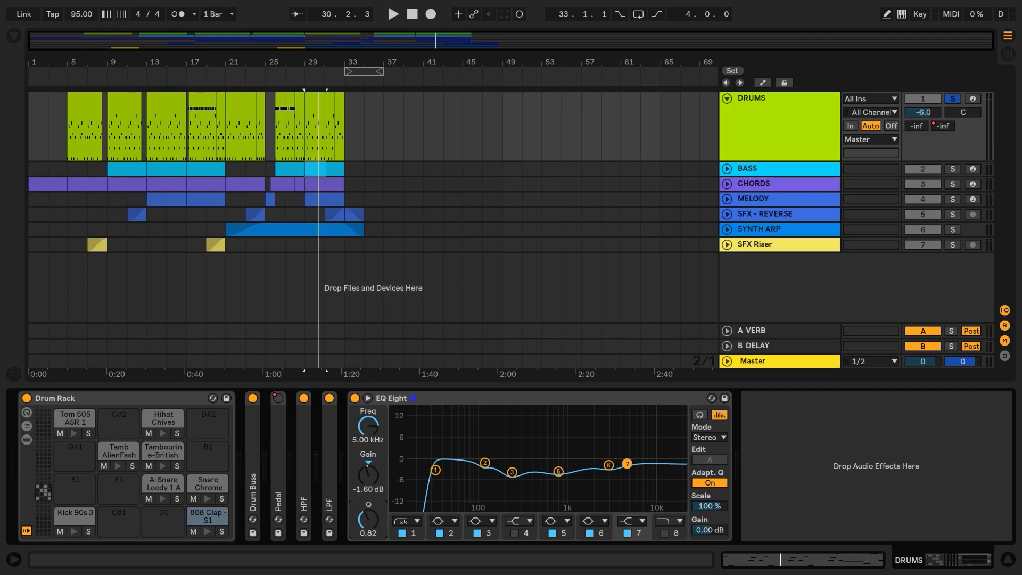
left_click_drag(366, 520, 366, 521)
type("2")
key("Return")
Step: Compare the drums with the EQ bypassed and enabled during playback, and listen again from bar 17
key("space")
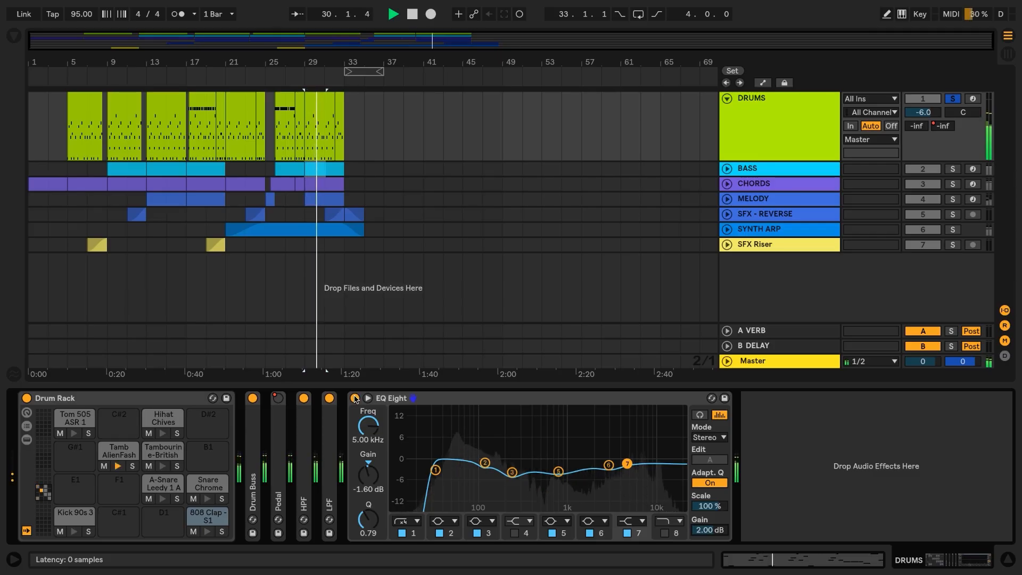
left_click(355, 399)
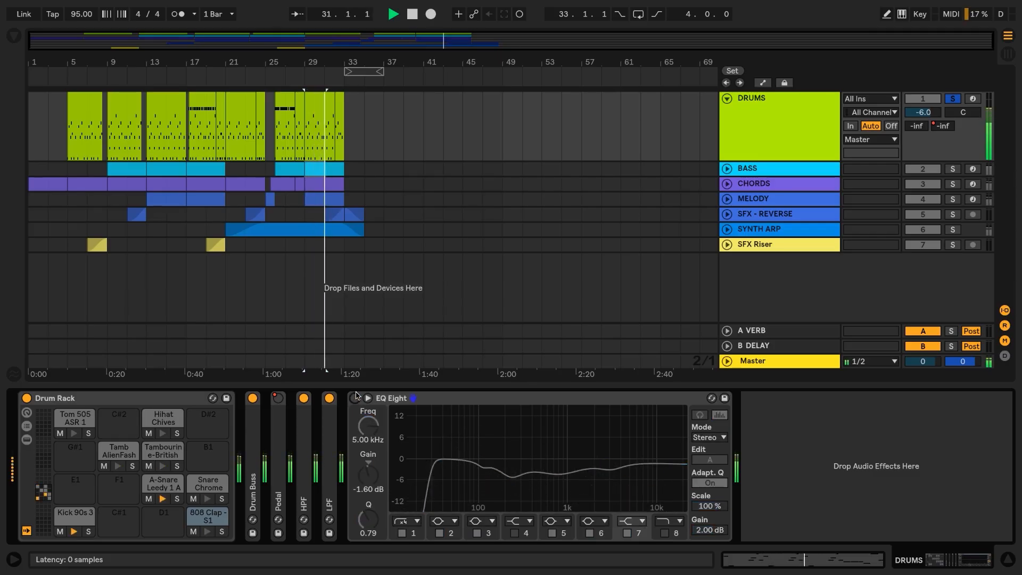
left_click(355, 398)
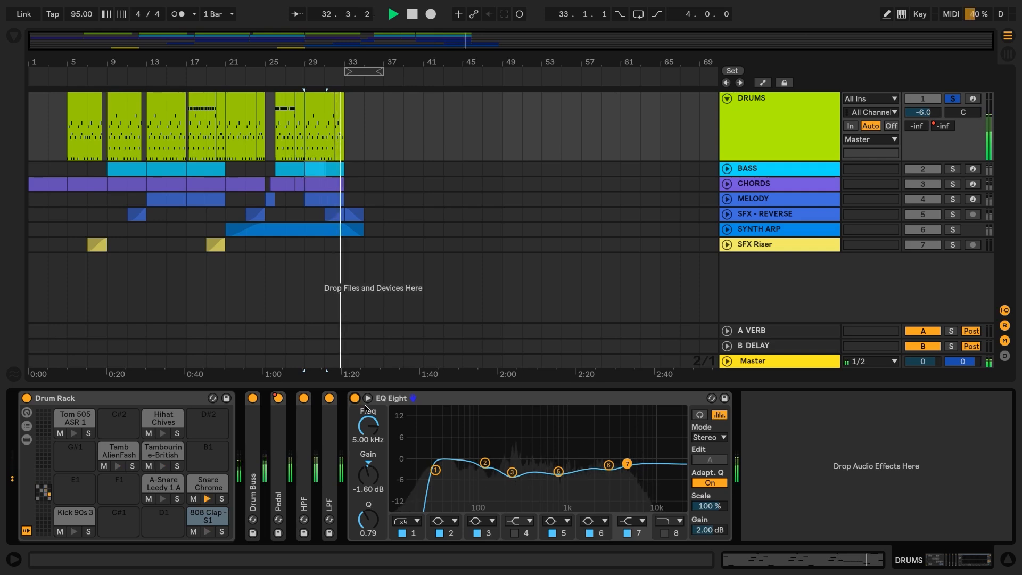
key("space")
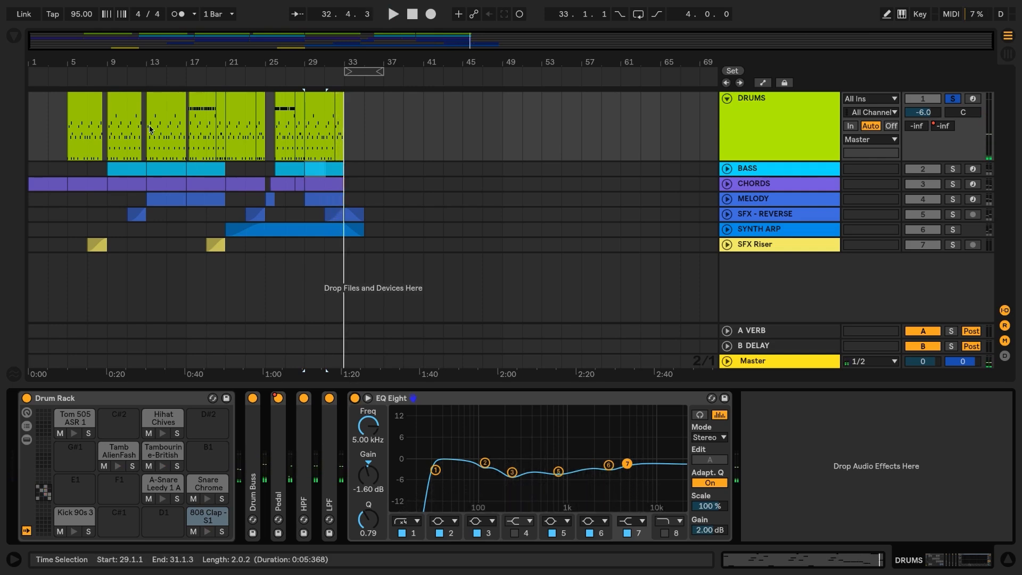
left_click(186, 130)
key("space")
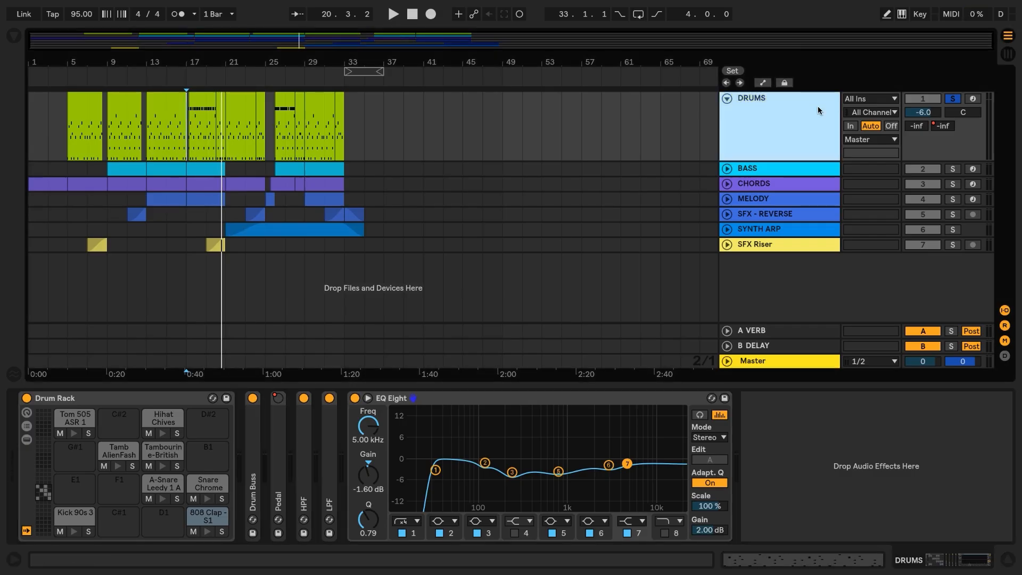
Step: Add a Glue Compressor after EQ Eight on the DRUMS track and hide the browser
left_click(13, 37)
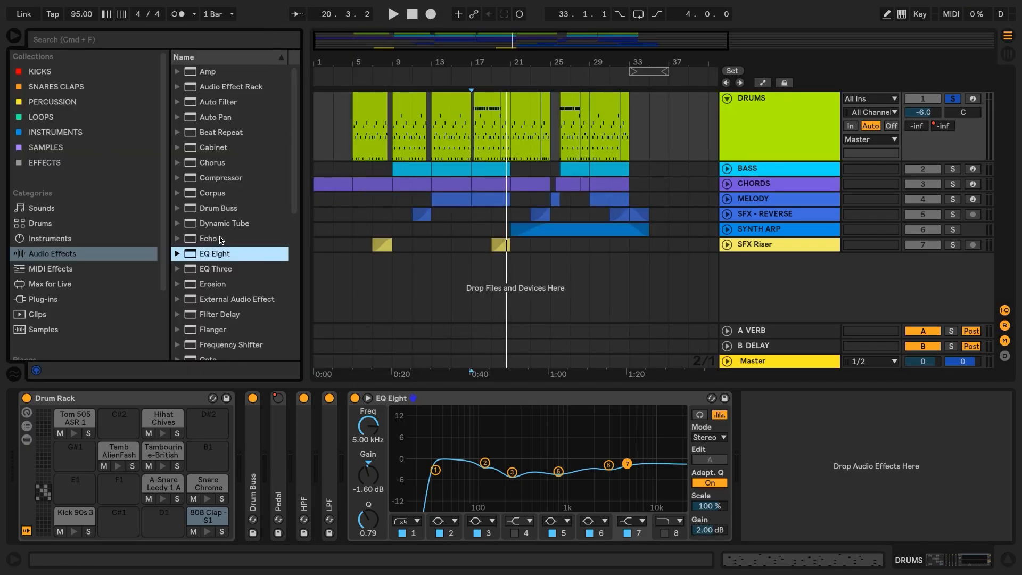
scroll(233, 299, "down", 2)
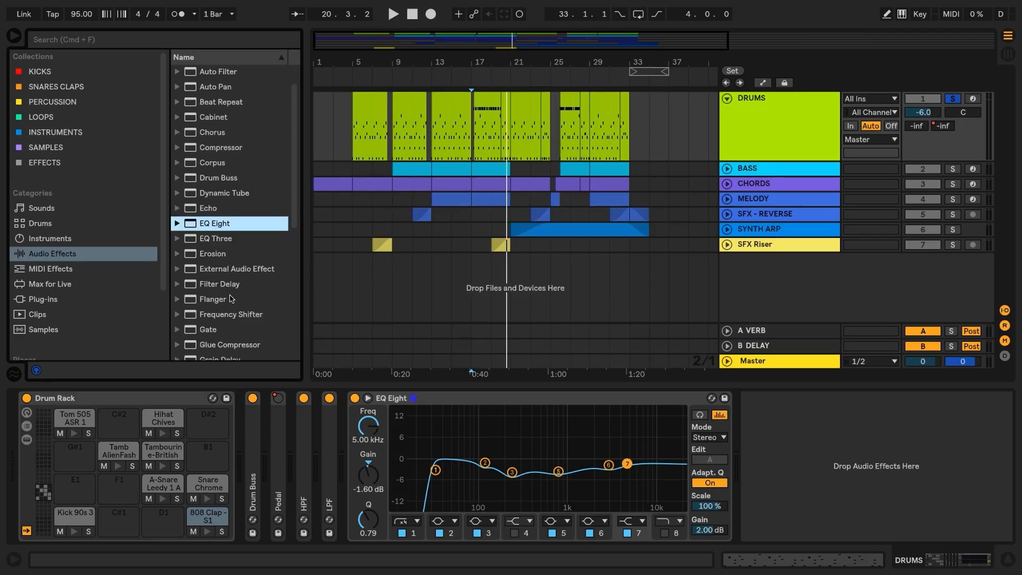
left_click(235, 345)
double_click(235, 345)
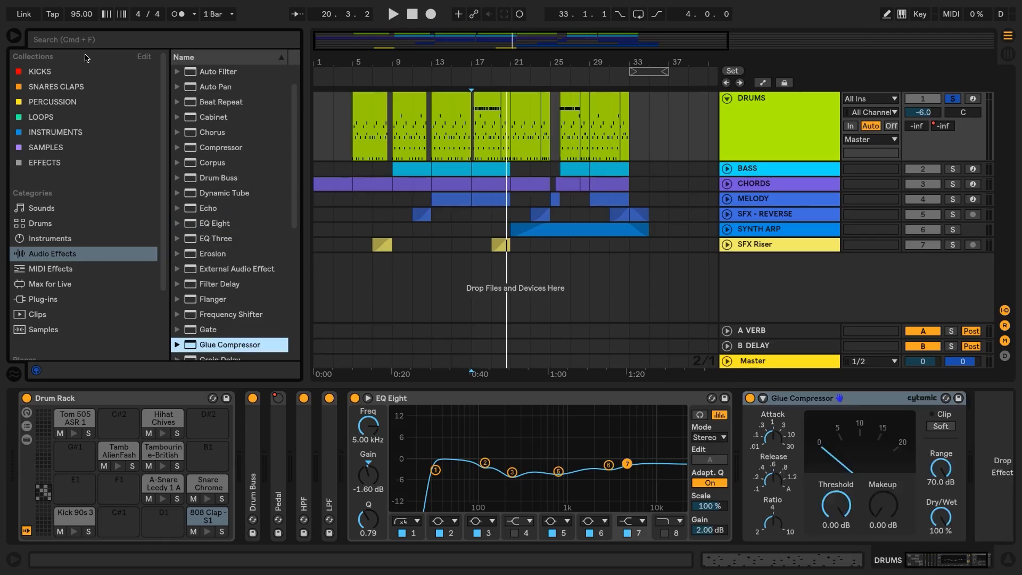
left_click(14, 37)
Step: Set the Glue Compressor's threshold to -8.57 dB during playback, with 2 dB makeup gain and soft clipping enabled
left_click(768, 440)
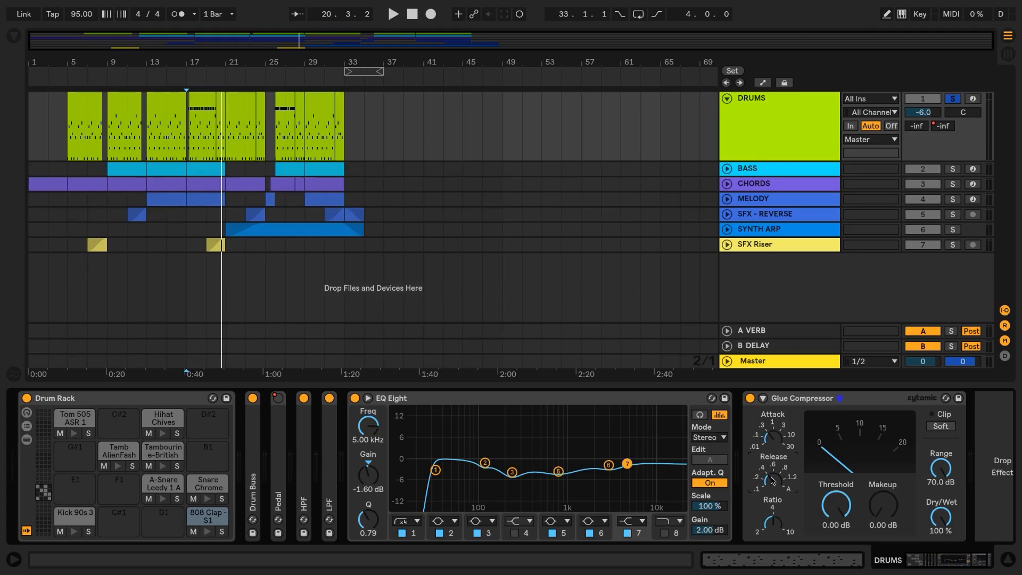
key("space")
left_click_drag(831, 504, 832, 526)
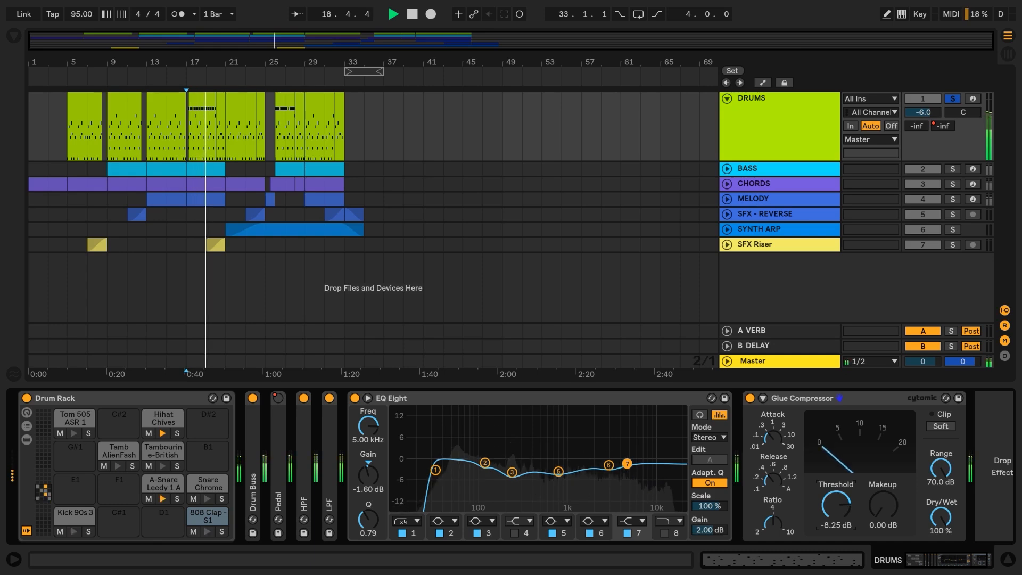
key("space")
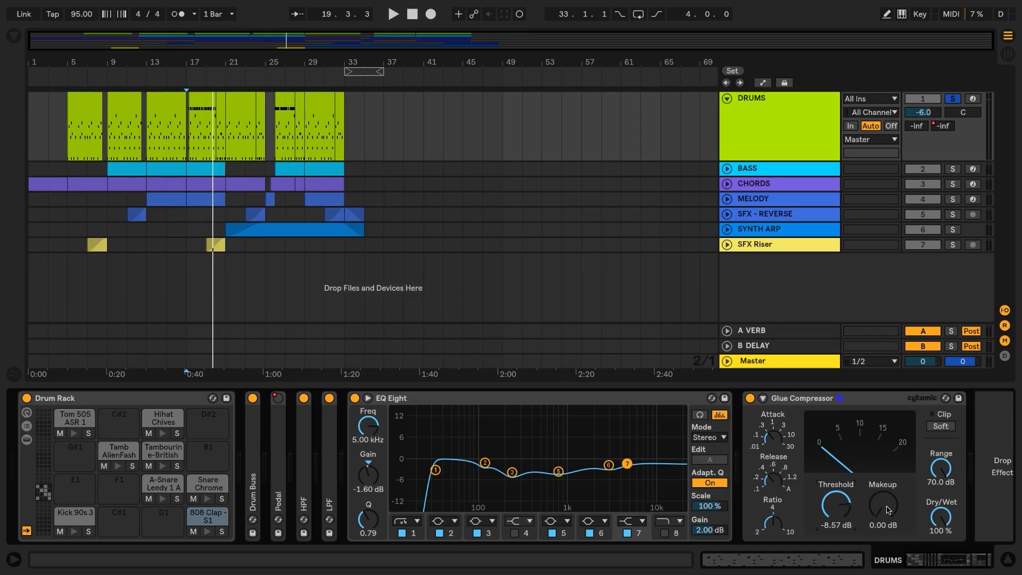
scroll(887, 512, "up", 2)
left_click(947, 427)
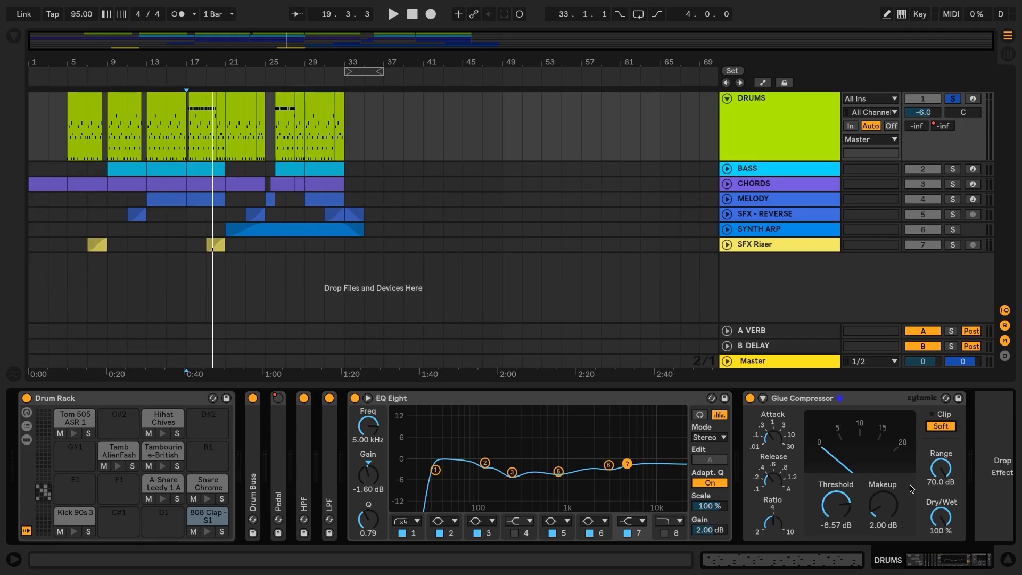
Step: Compare the drums with the Glue Compressor bypassed and enabled during playback, leaving it on
key("space")
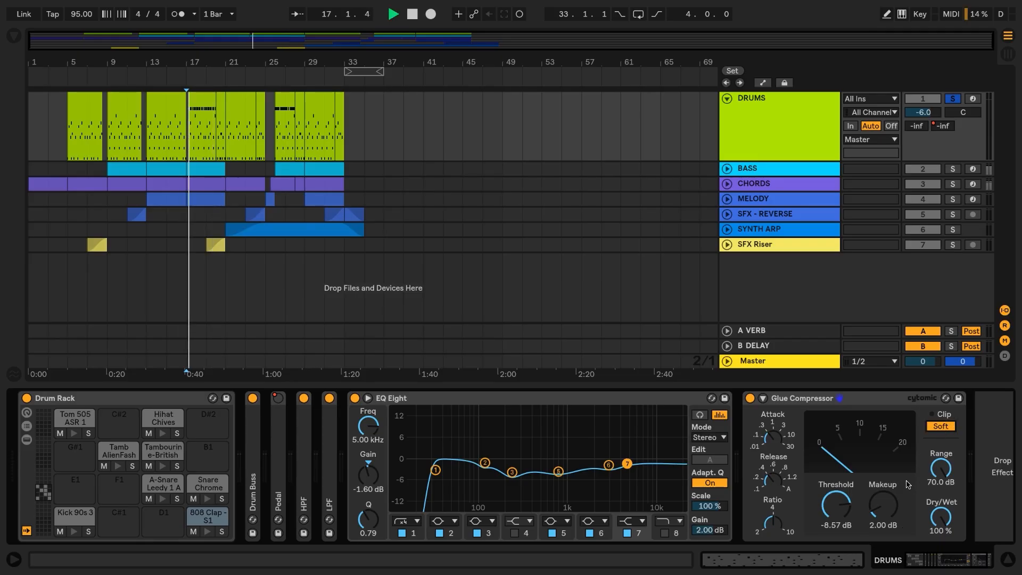
left_click(750, 399)
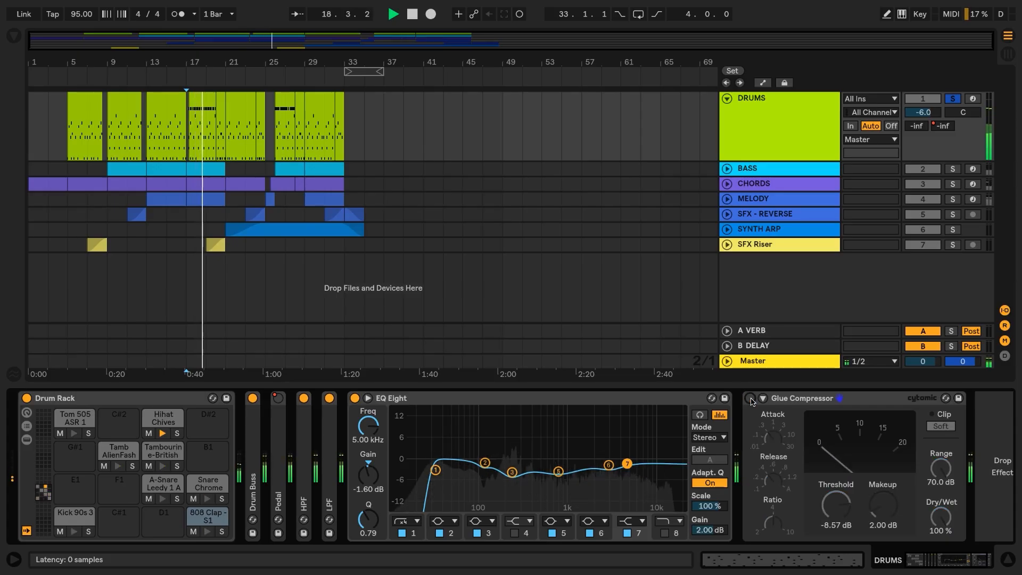
left_click(749, 398)
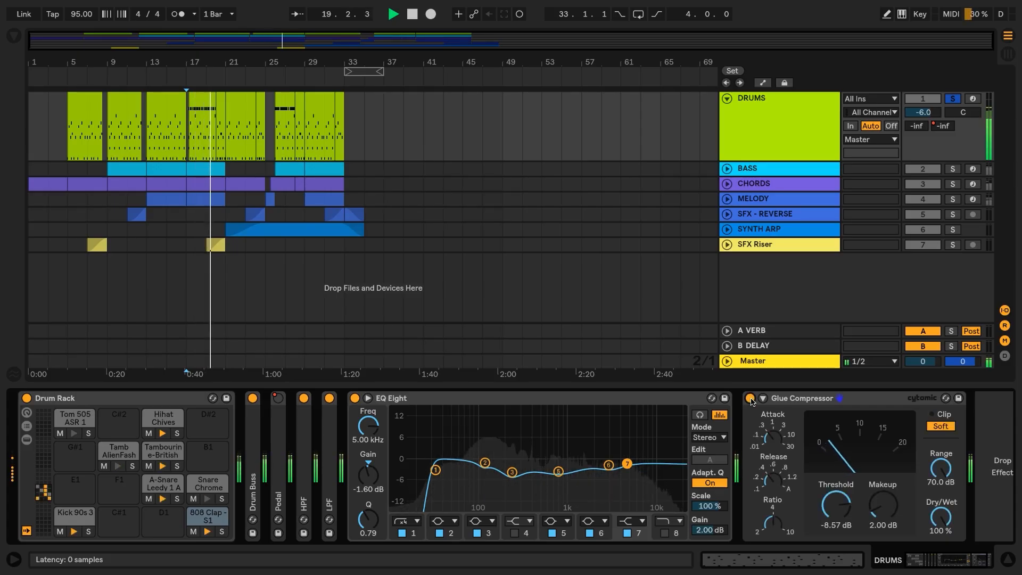
key("space")
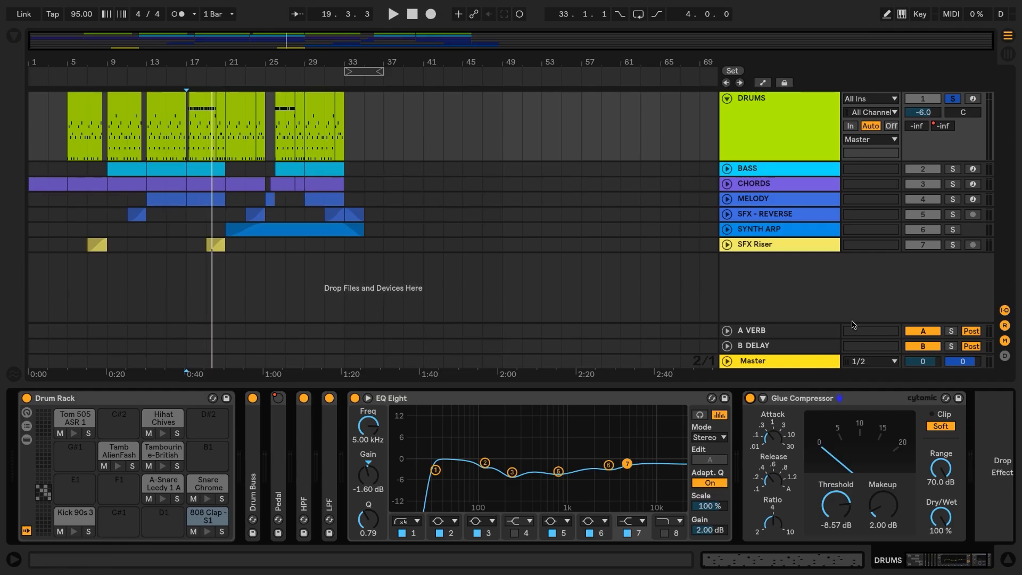
Step: Solo and unfold the BASS track, and collapse all of its existing devices
left_click(952, 169)
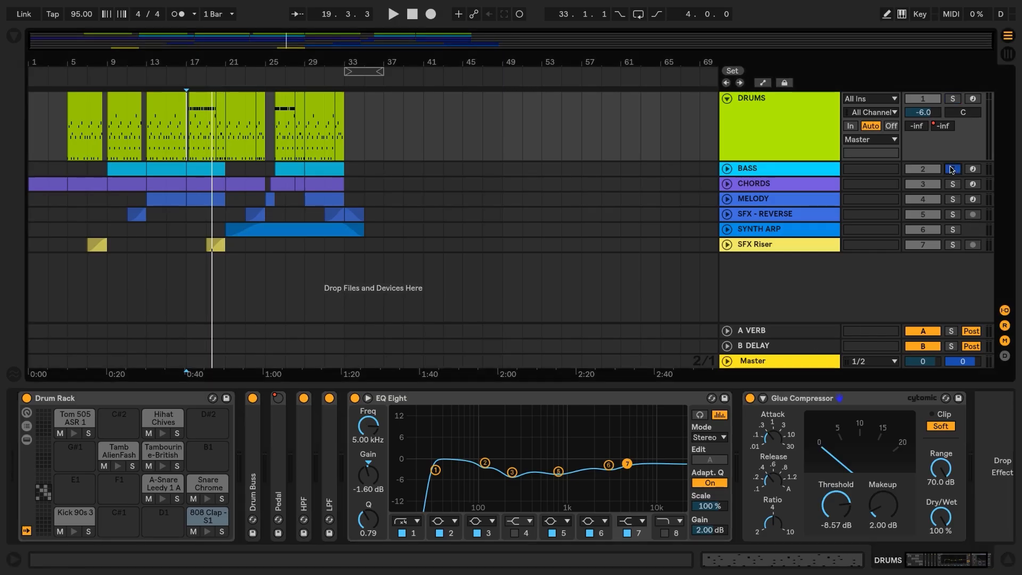
left_click(727, 169)
double_click(713, 403)
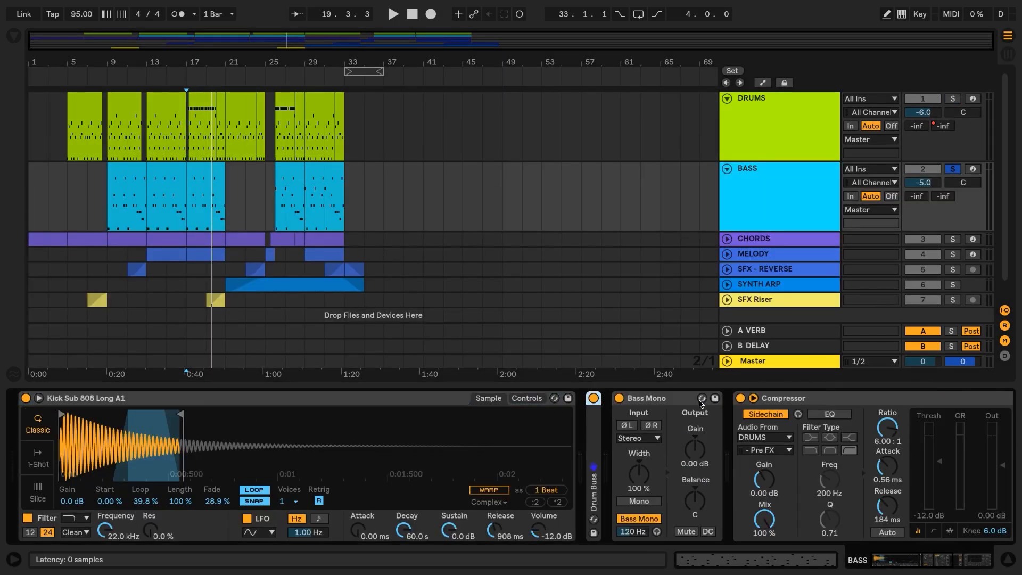
double_click(686, 402)
double_click(250, 403)
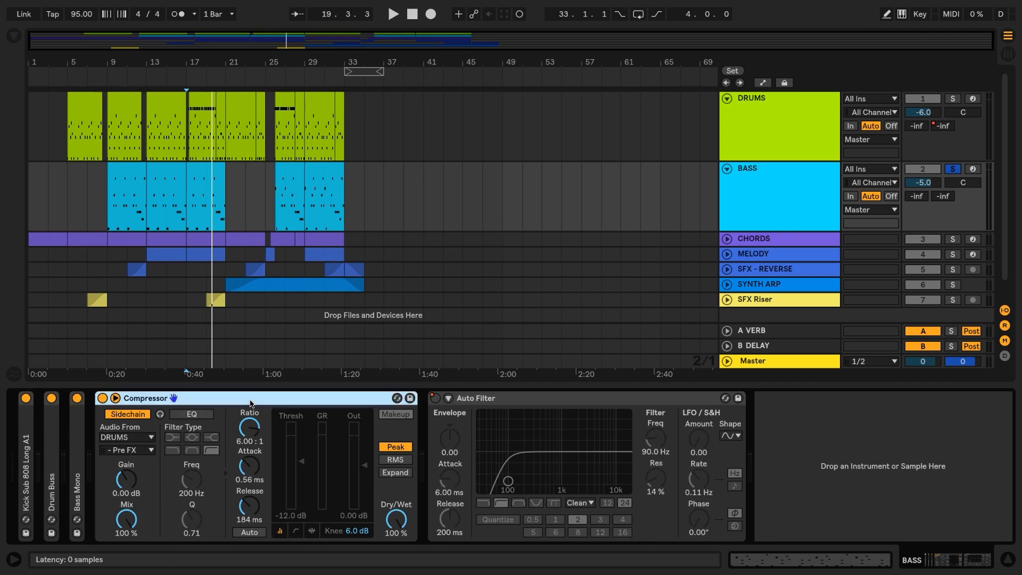
double_click(250, 403)
double_click(250, 403)
Step: Add an EQ Eight at the end of the BASS device chain and set the track volume to -9 dB
left_click(15, 35)
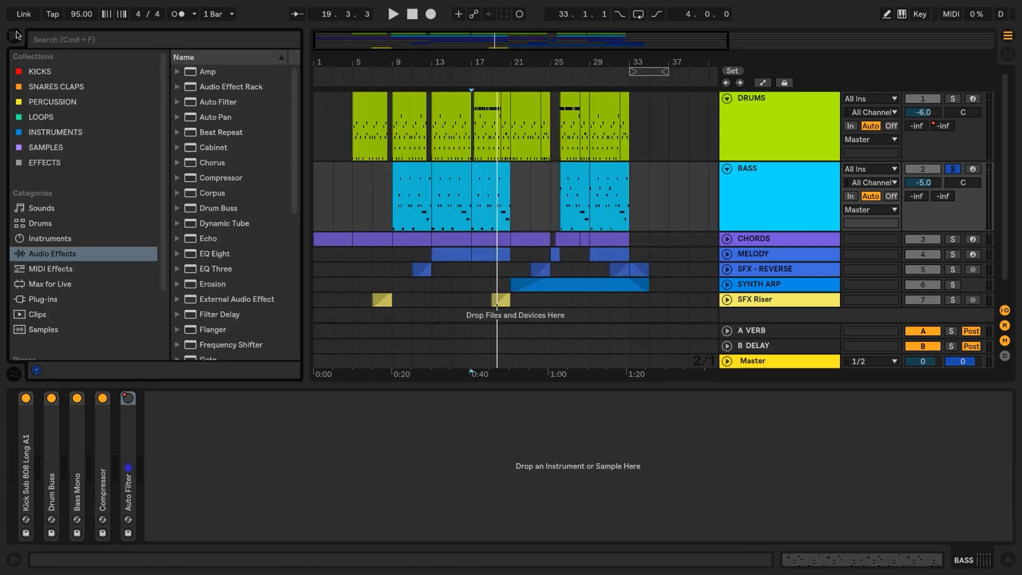
double_click(228, 257)
left_click(15, 37)
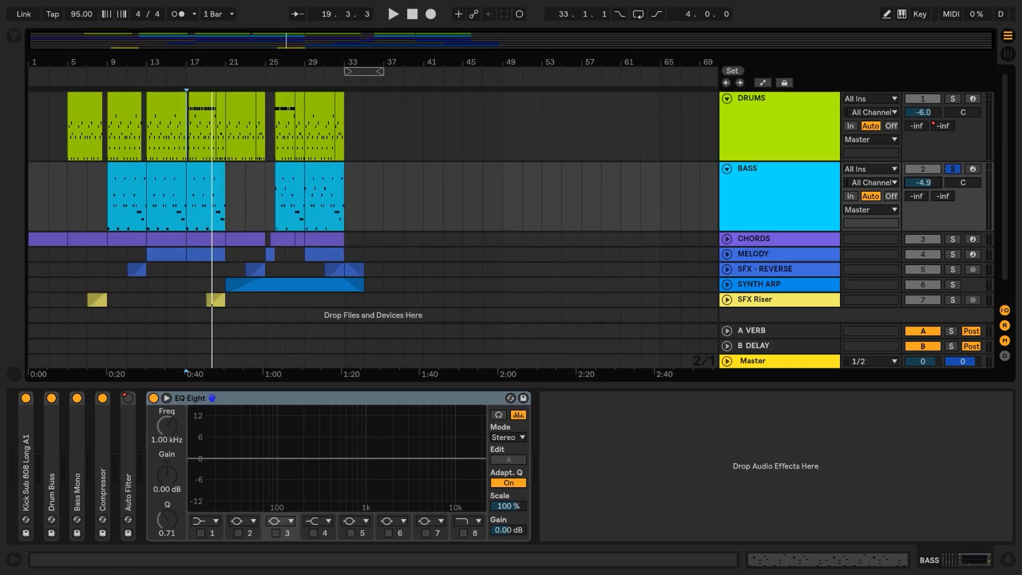
left_click(938, 185)
type("-9")
key("Return")
Step: Enable band 1 of the bass EQ as a steep low cut at 20 Hz
left_click(213, 522)
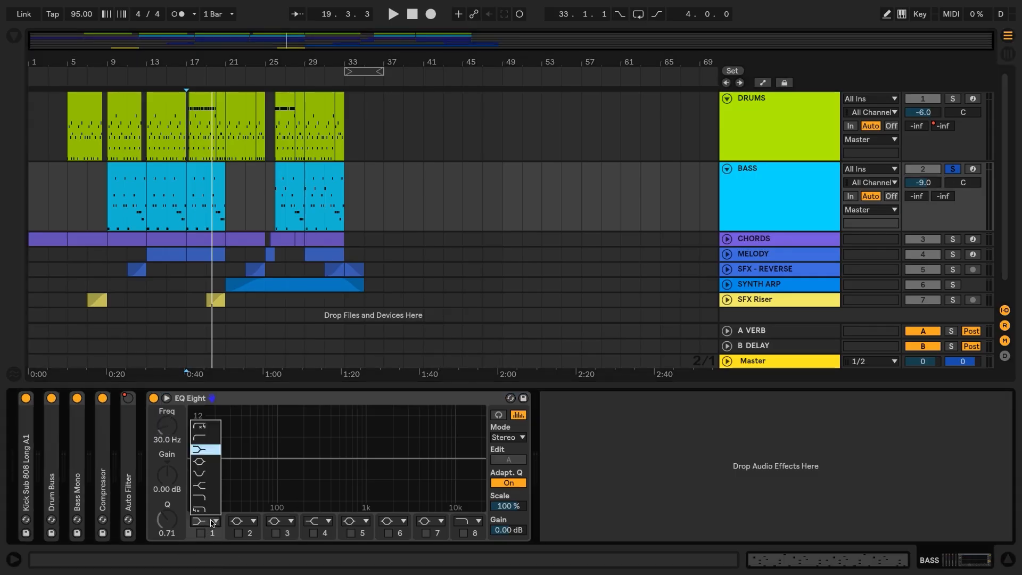
left_click(199, 426)
left_click(201, 533)
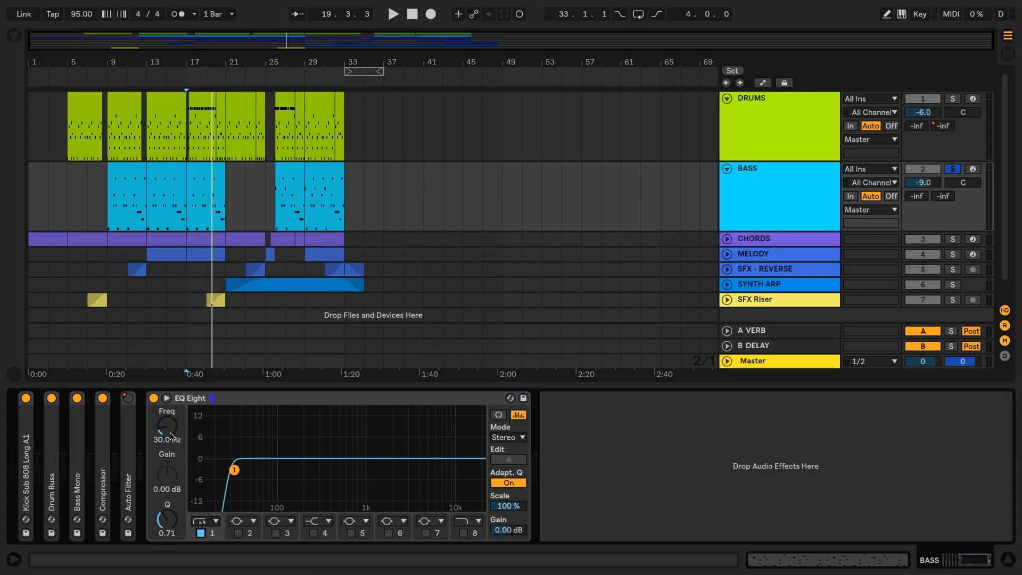
left_click(170, 433)
type("20")
key("Return")
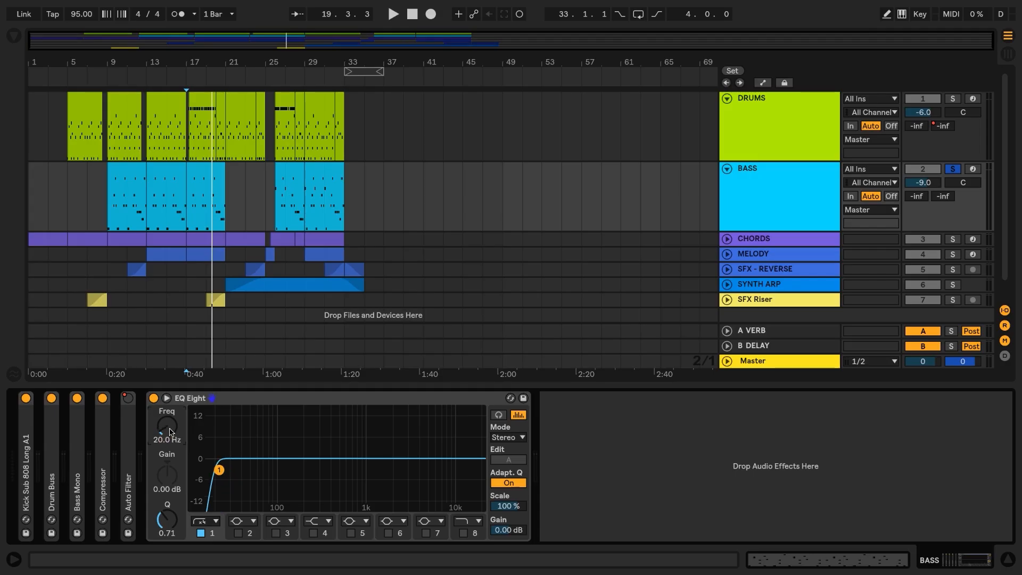
Step: Enable band 2 of the bass EQ as a low shelf and move it during playback to about 132 Hz and -2.85 dB
left_click(243, 524)
left_click(239, 534)
left_click(239, 533)
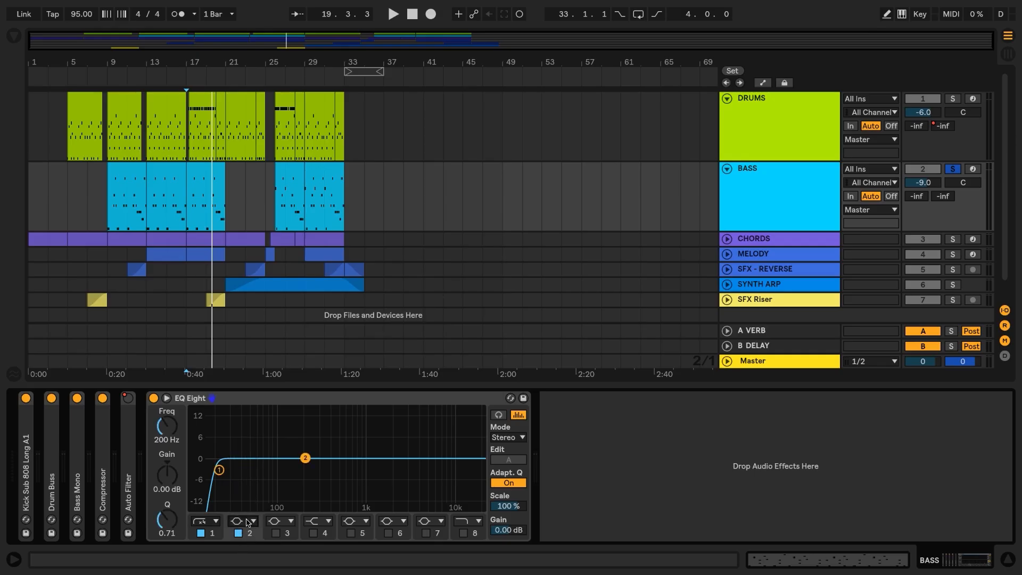
left_click(244, 521)
left_click(249, 457)
key("space")
mouse_move(305, 459)
left_mouse_down()
mouse_move(279, 460)
mouse_move(289, 467)
left_mouse_up()
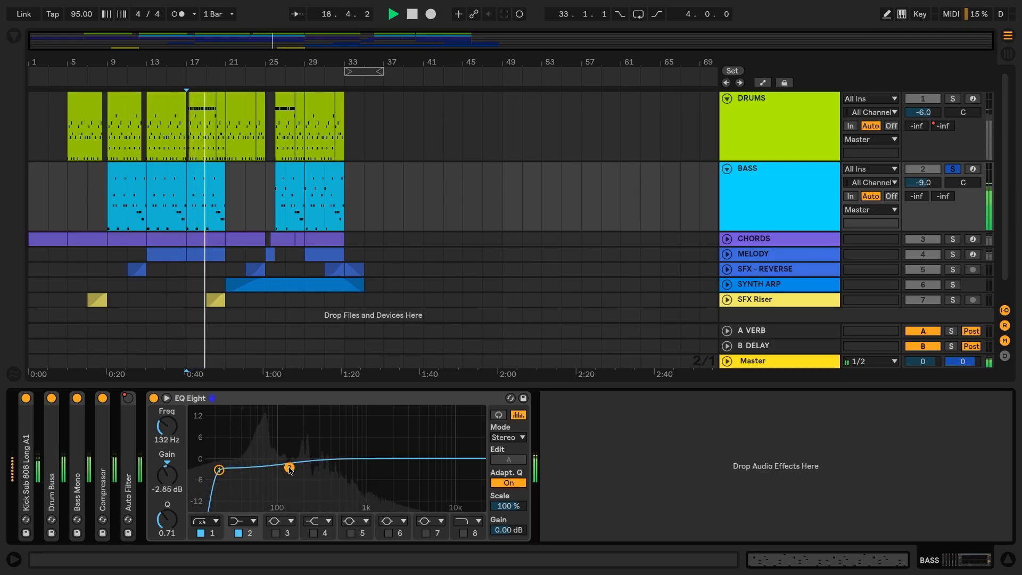
Step: Stop playback and set band 2's gain to -3 dB and its Q to 1.87
key("space")
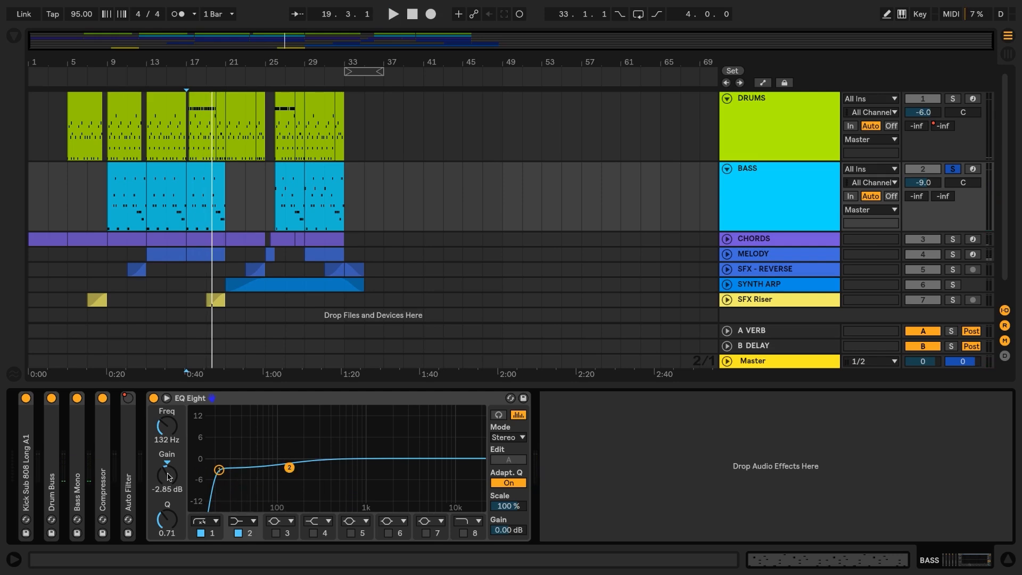
type("-3")
key("Return")
left_click_drag(167, 519, 167, 498)
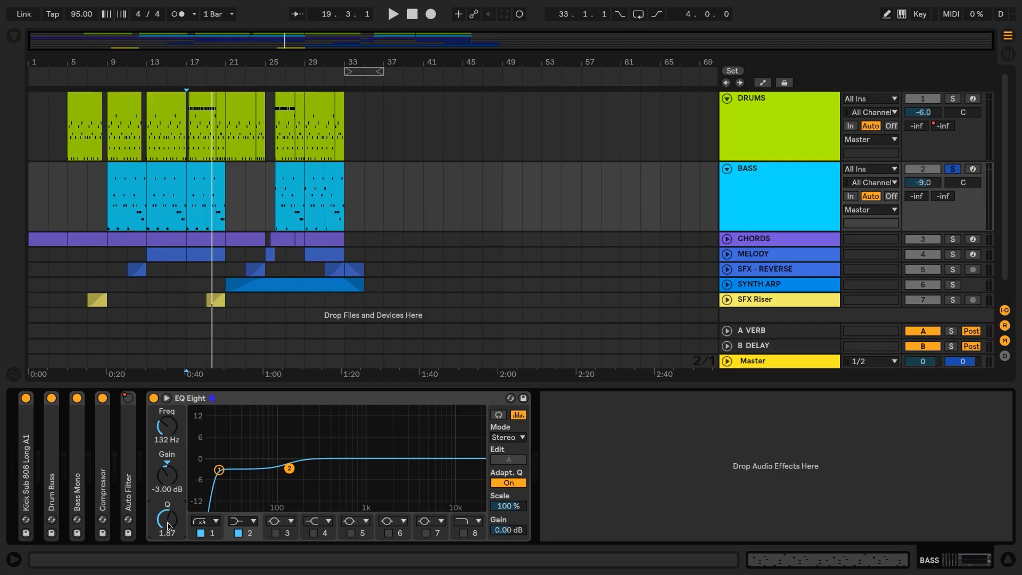
Step: Enable band 5 of the bass EQ as a narrow cut at about 267 Hz and -2.38 dB with a Q of 2.94
left_click(350, 533)
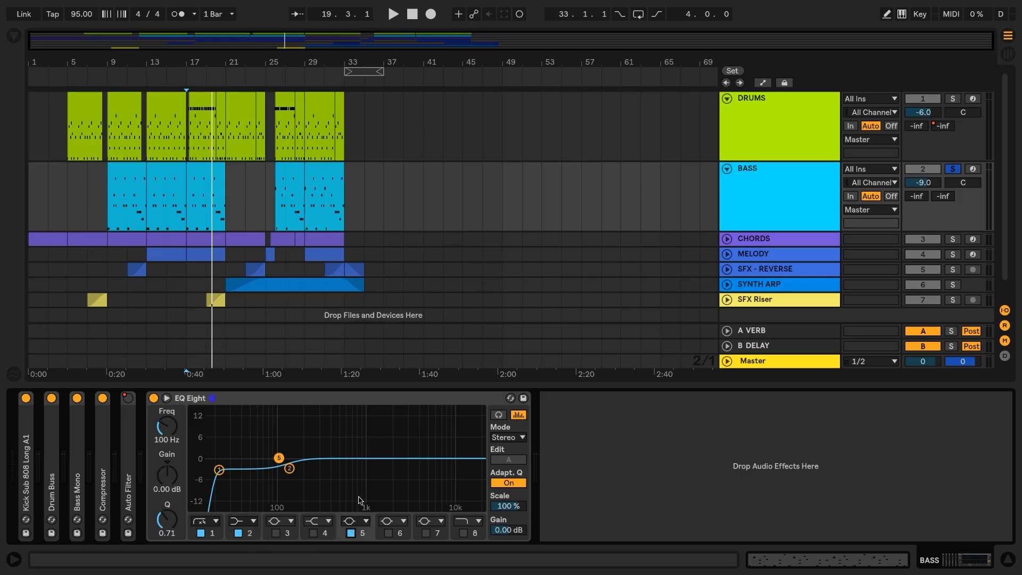
left_click_drag(276, 461, 316, 466)
key("space")
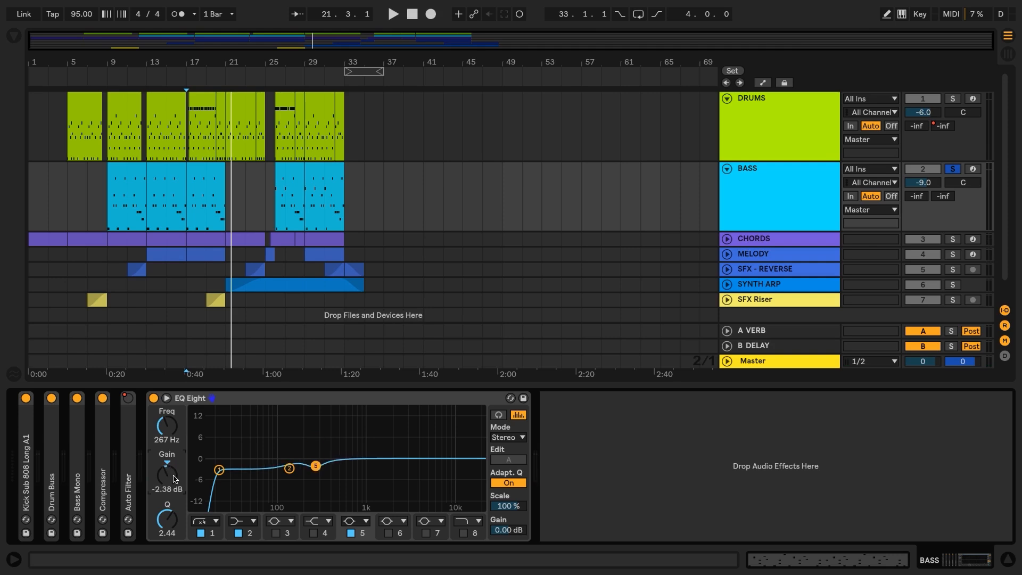
left_click_drag(169, 530, 169, 526)
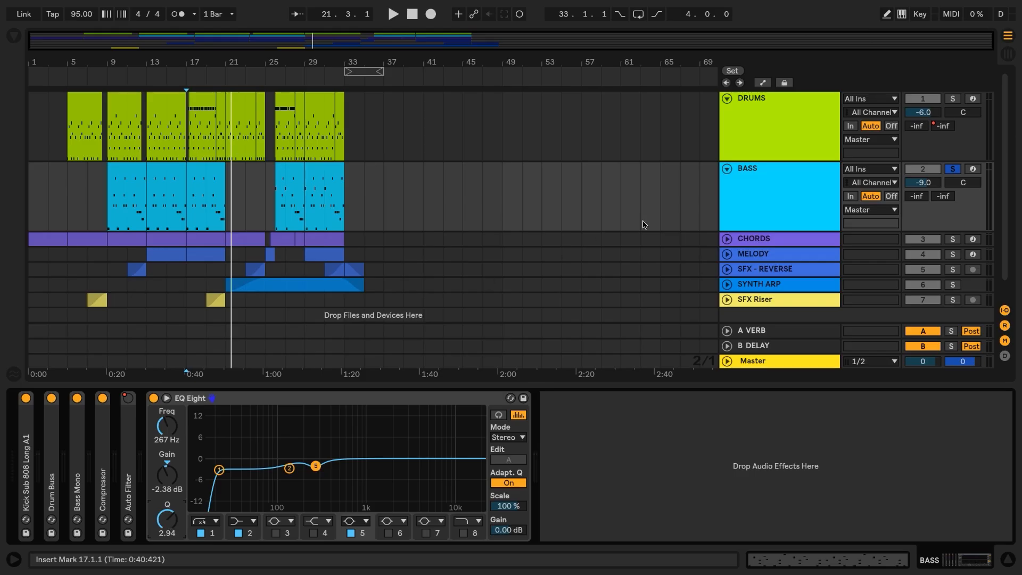
Step: Solo the CHORDS track and play a short passage with its EQ Eight in view
left_click(774, 242)
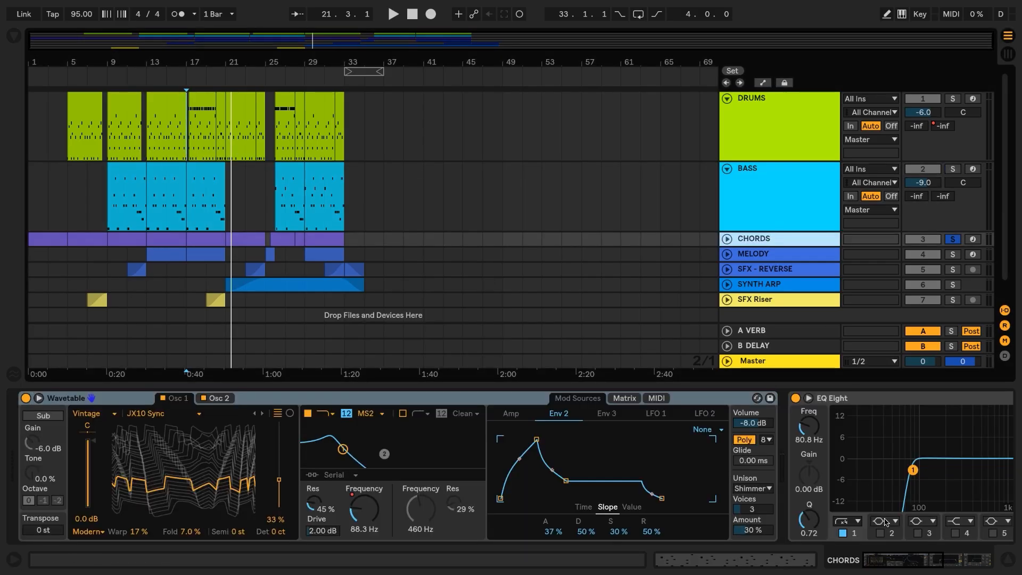
left_click_drag(909, 563, 954, 561)
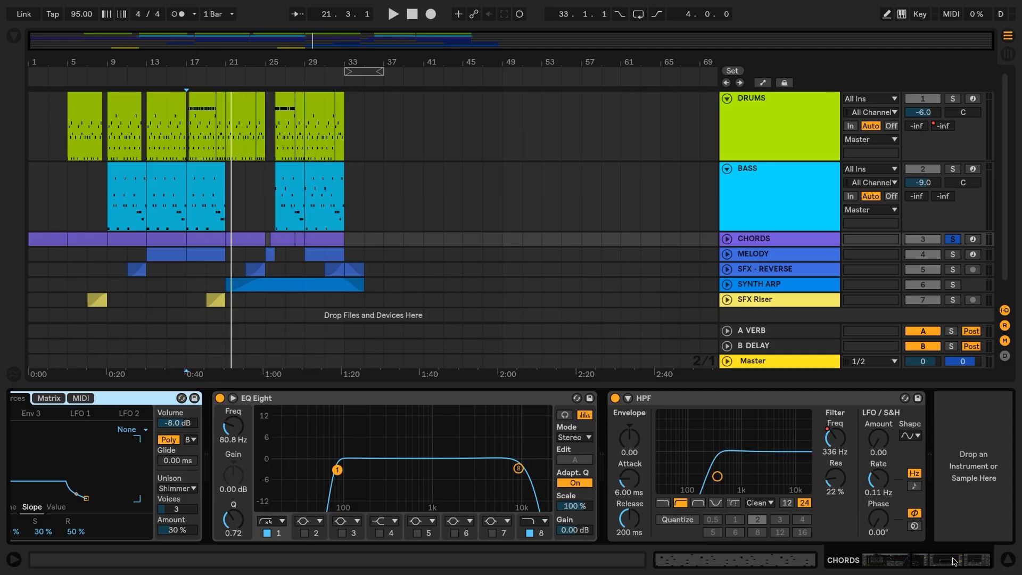
key("space")
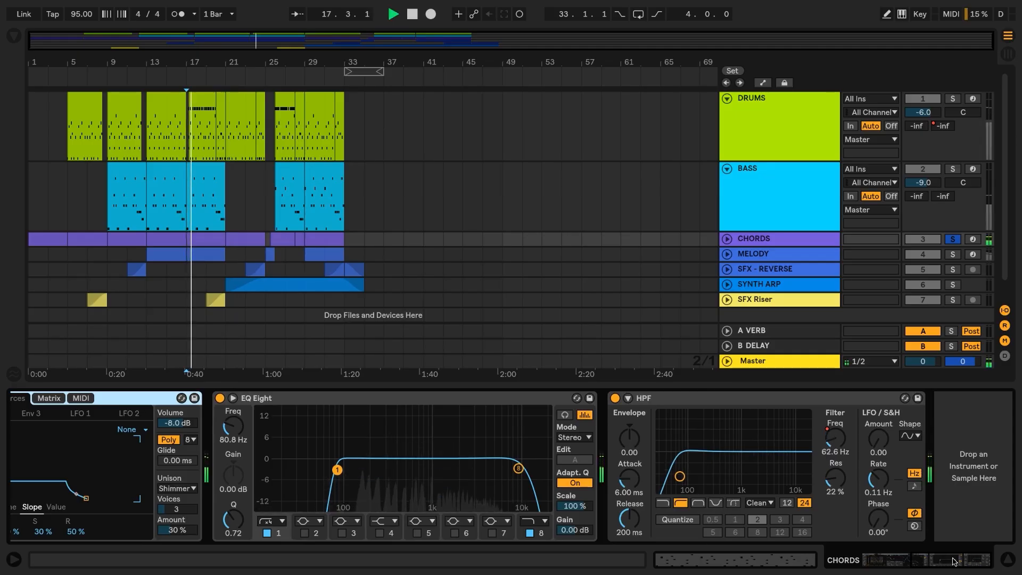
key("space")
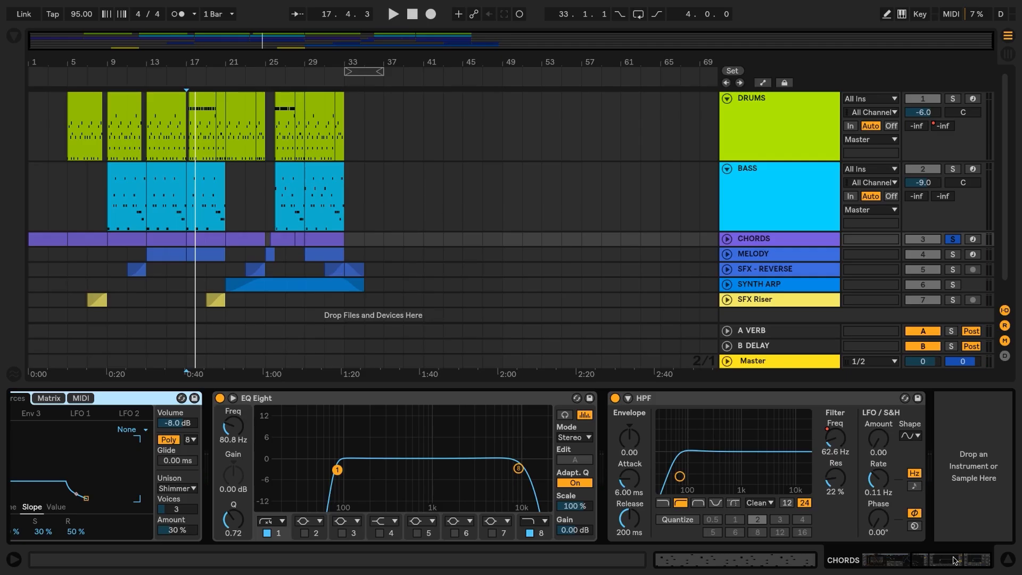
Step: Enable band 2 of the chords EQ as a low shelf and move it during playback to about 599 Hz and -4.59 dB
left_click(319, 521)
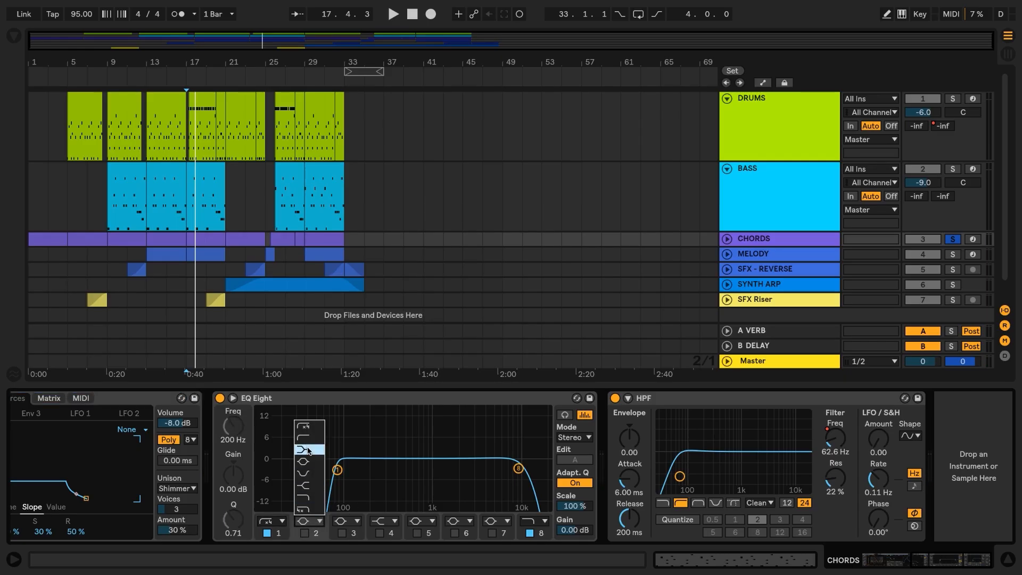
left_click(309, 453)
left_click(305, 532)
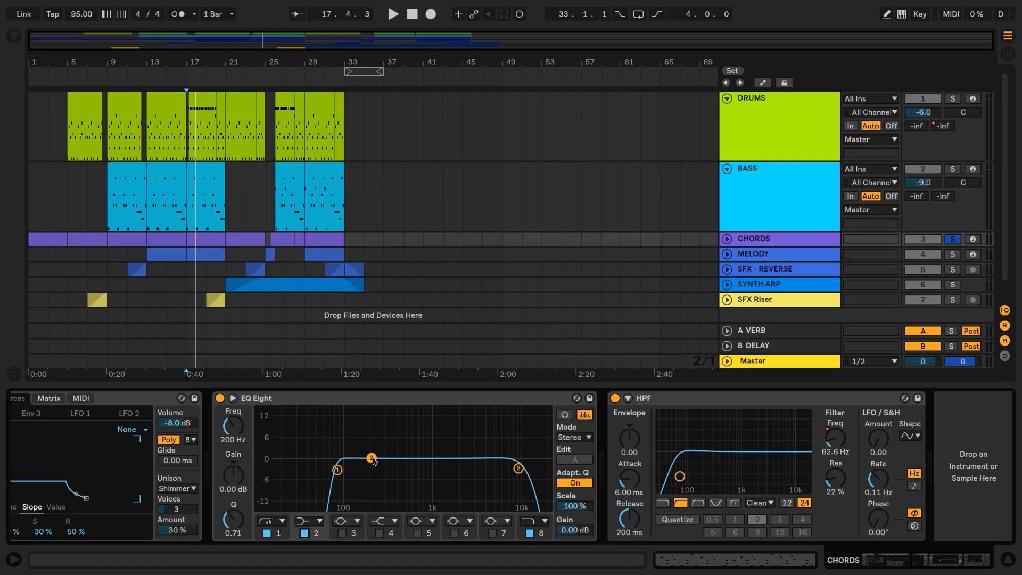
key("space")
left_click_drag(371, 458, 412, 474)
key("space")
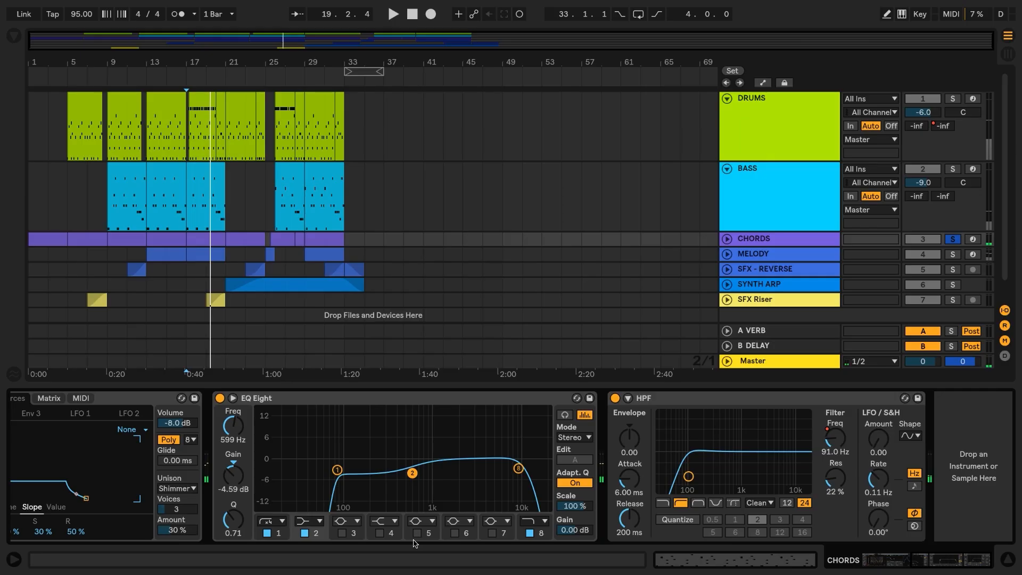
Step: Enable band 5 of the chords EQ and shape it into a cut at about 2.78 kHz and -4.59 dB with a Q of 1.21
left_click(417, 533)
left_click_drag(345, 458, 461, 470)
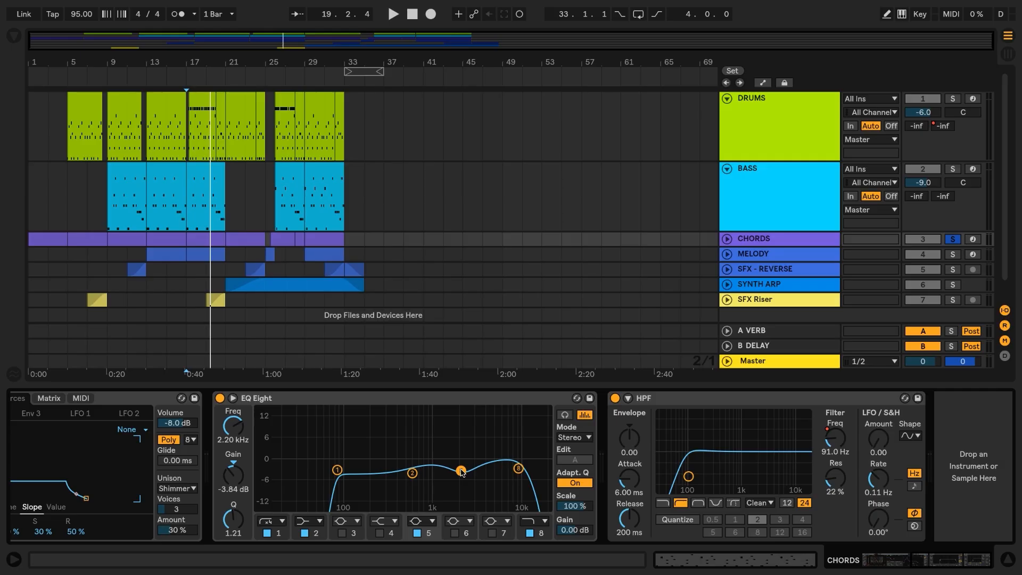
key("space")
mouse_move(461, 472)
left_mouse_down()
mouse_move(469, 427)
mouse_move(469, 473)
left_mouse_up()
key("space")
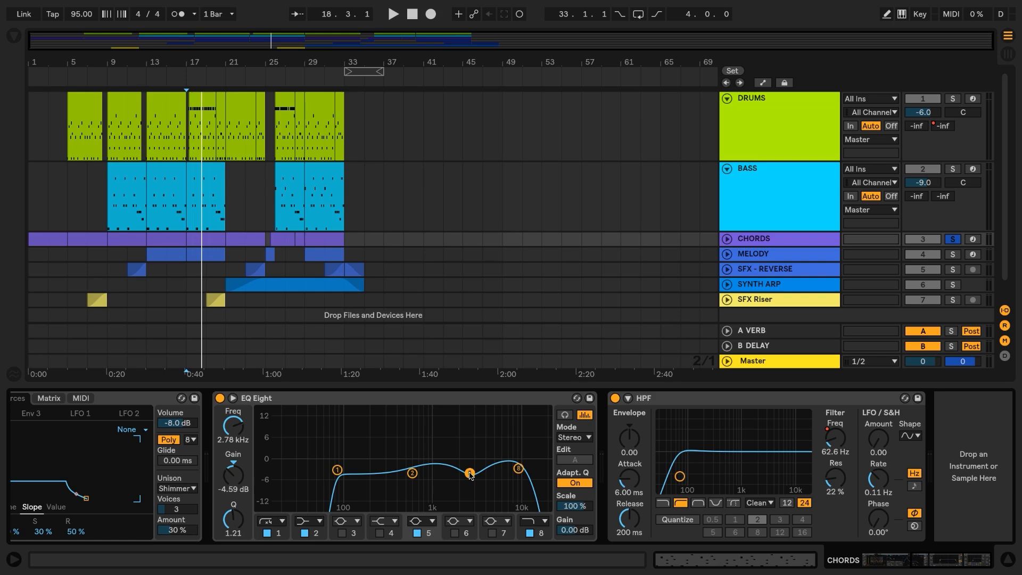
Step: Unfold the CHORDS track and set its volume to -8 dB
left_click(727, 238)
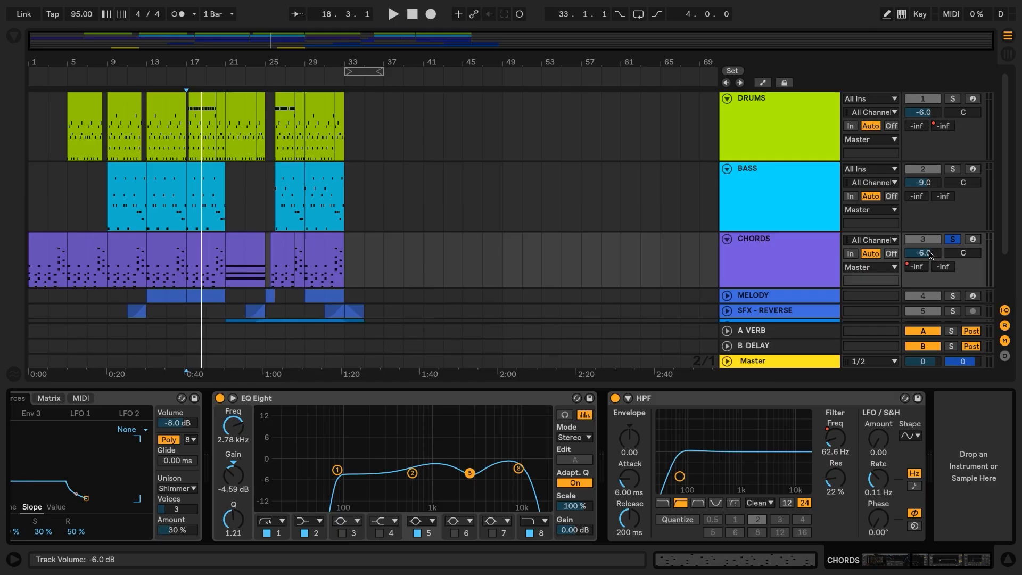
type("-8")
key("Return")
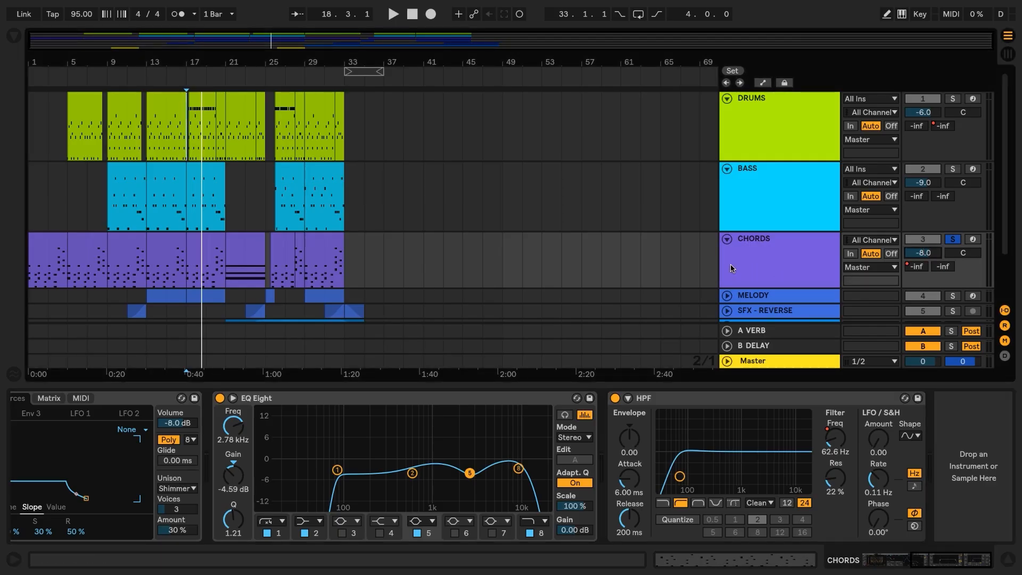
Step: Unfold and solo the MELODY track, then collapse the Trap Blip, EQ Eight, Echo and Audio Effect Rack devices in its chain
scroll(701, 269, "down", 3)
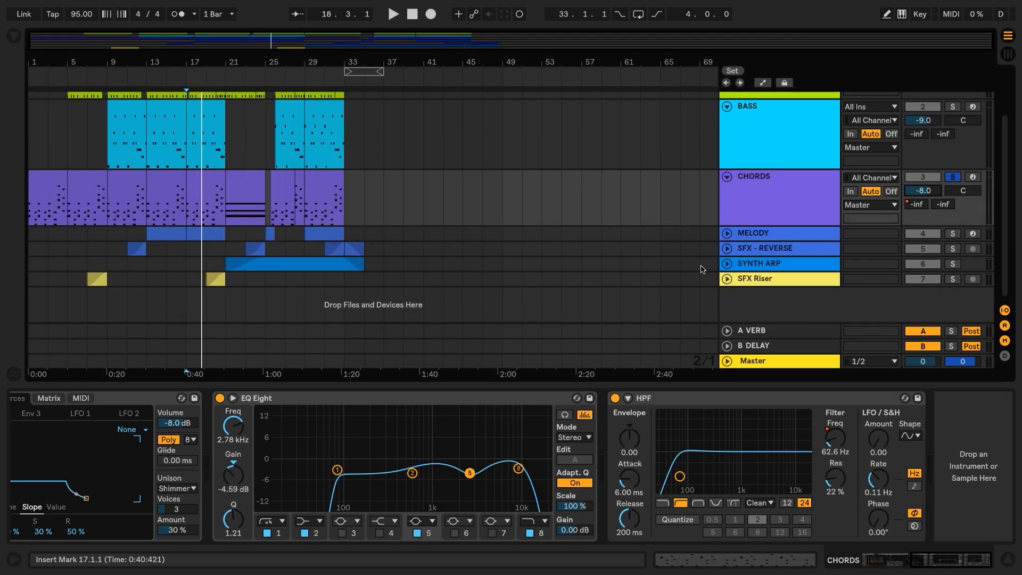
left_click(727, 233)
left_click(785, 254)
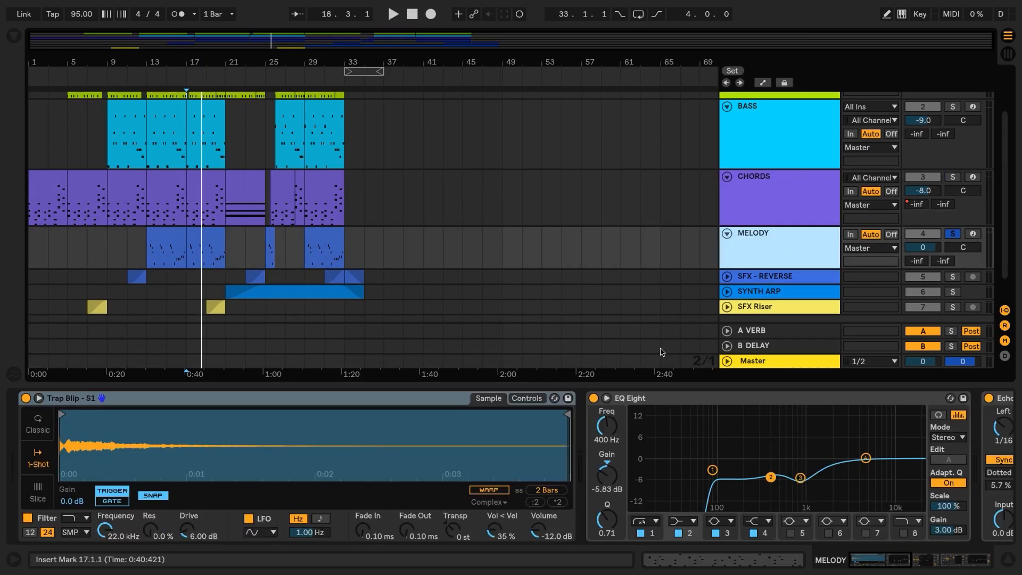
double_click(388, 398)
double_click(275, 400)
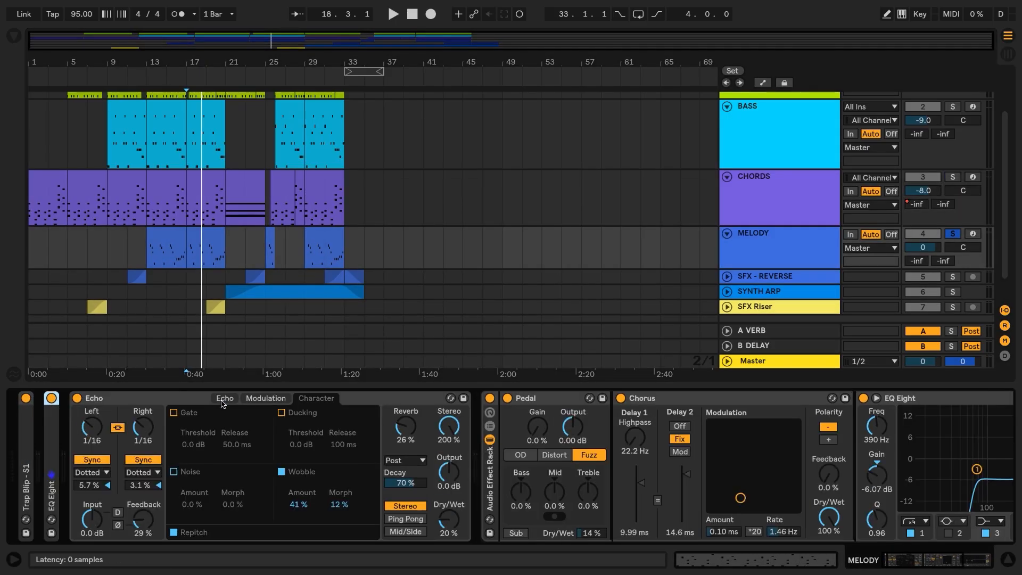
double_click(138, 399)
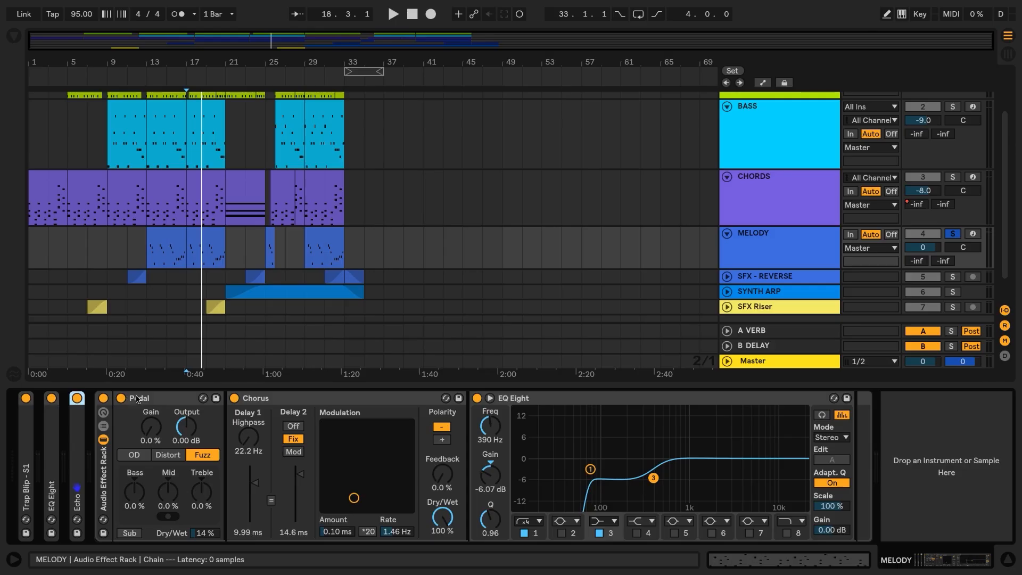
left_click(104, 440)
Step: Add a new EQ Eight at the end of the MELODY track's device chain and hide the browser
left_click(14, 36)
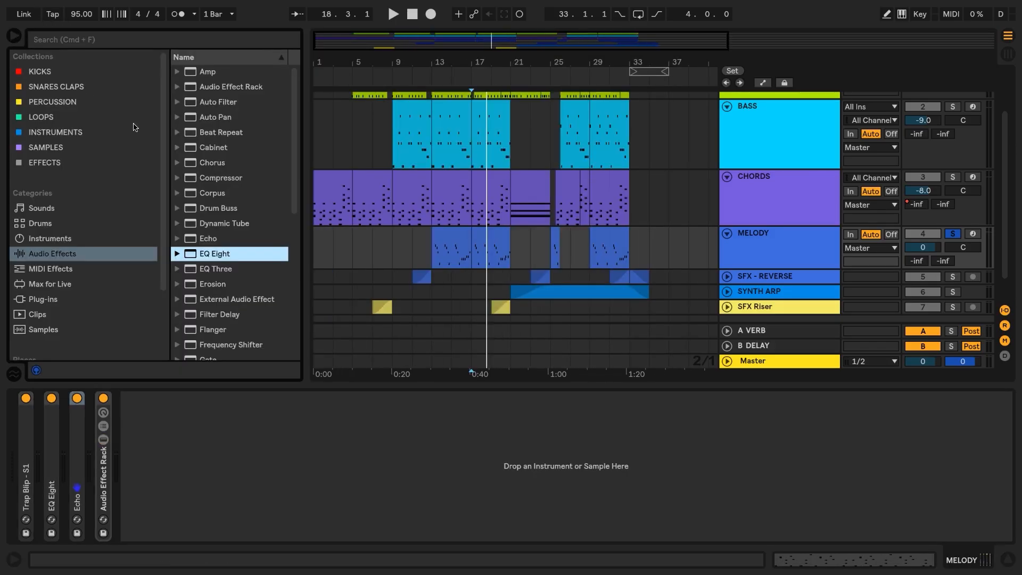
double_click(218, 254)
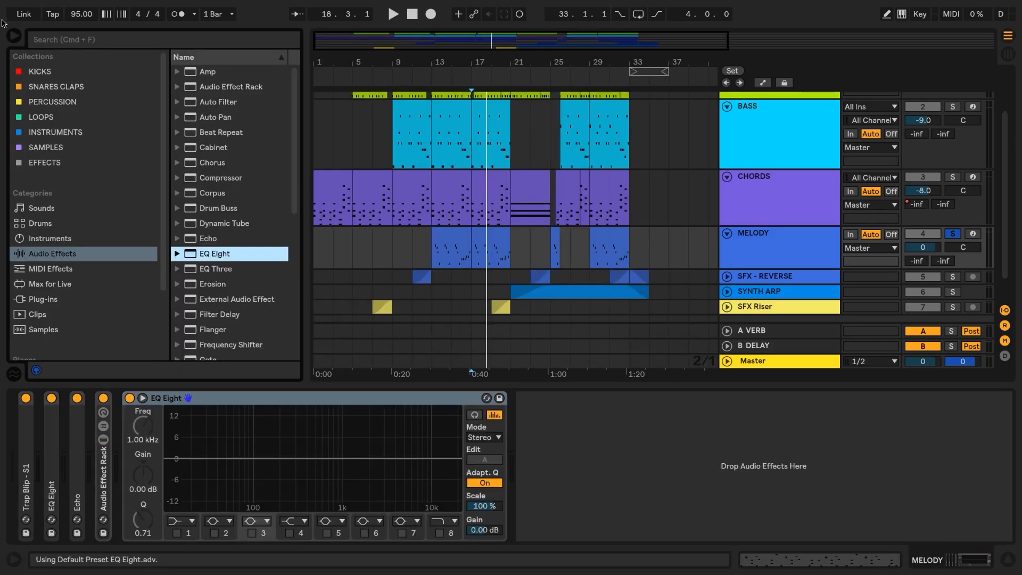
left_click(14, 36)
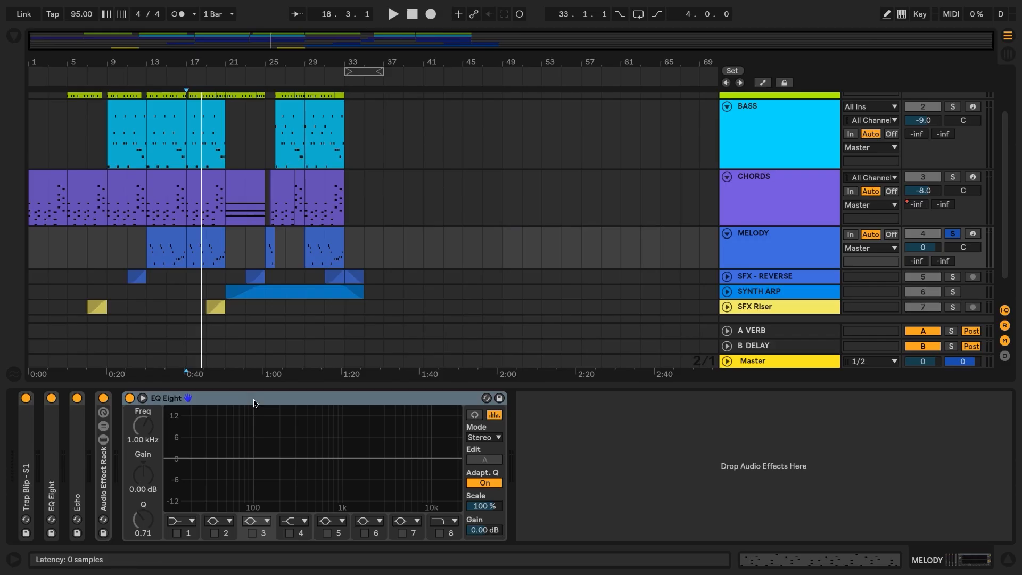
Step: Enable band 1 of the new melody EQ as a low shelf at about 3.12 kHz and -3.81 dB with a Q of 0.28
left_click(177, 533)
left_click_drag(142, 428, 142, 394)
key("space")
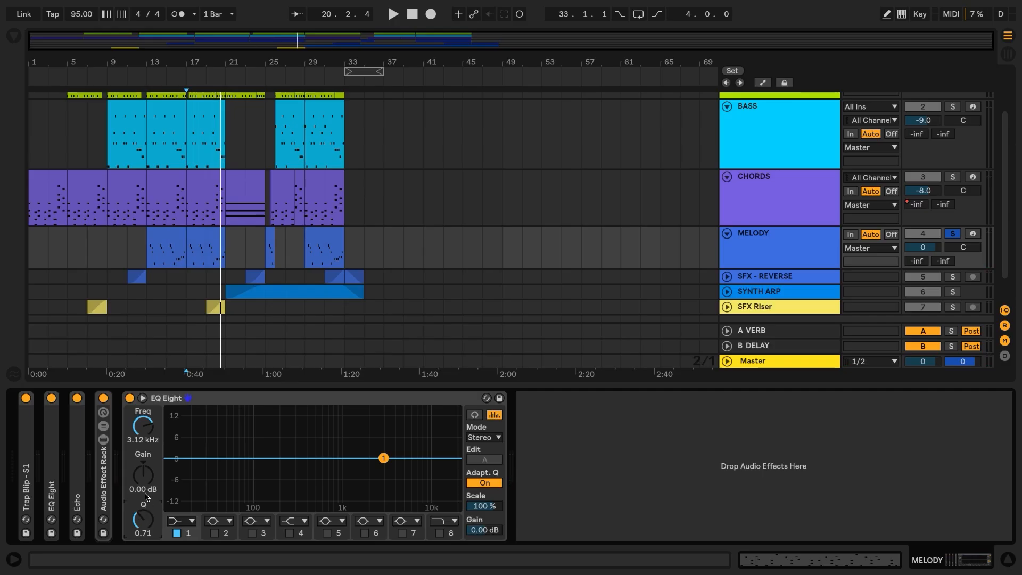
key("space")
left_click_drag(149, 477, 149, 492)
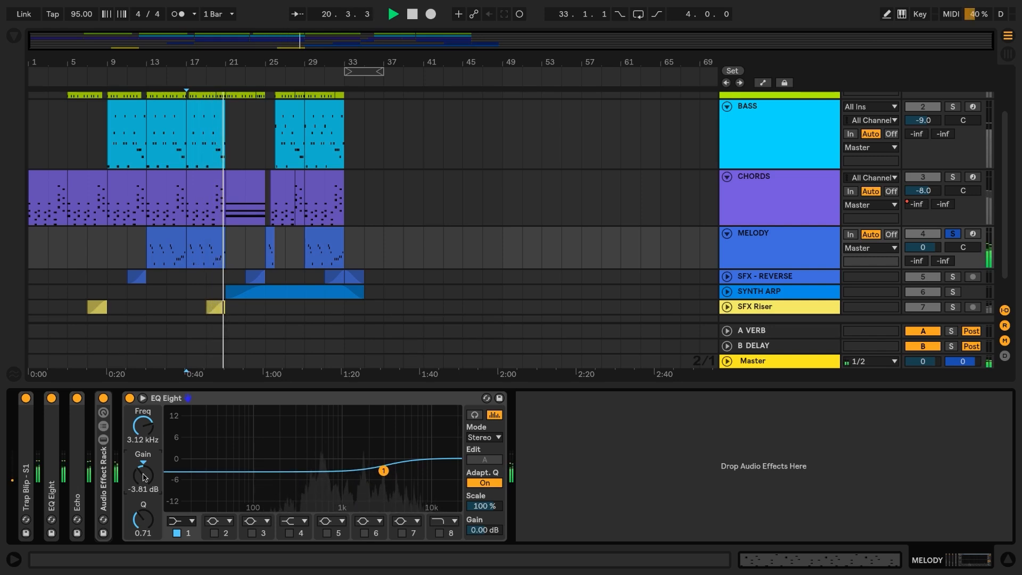
key("space")
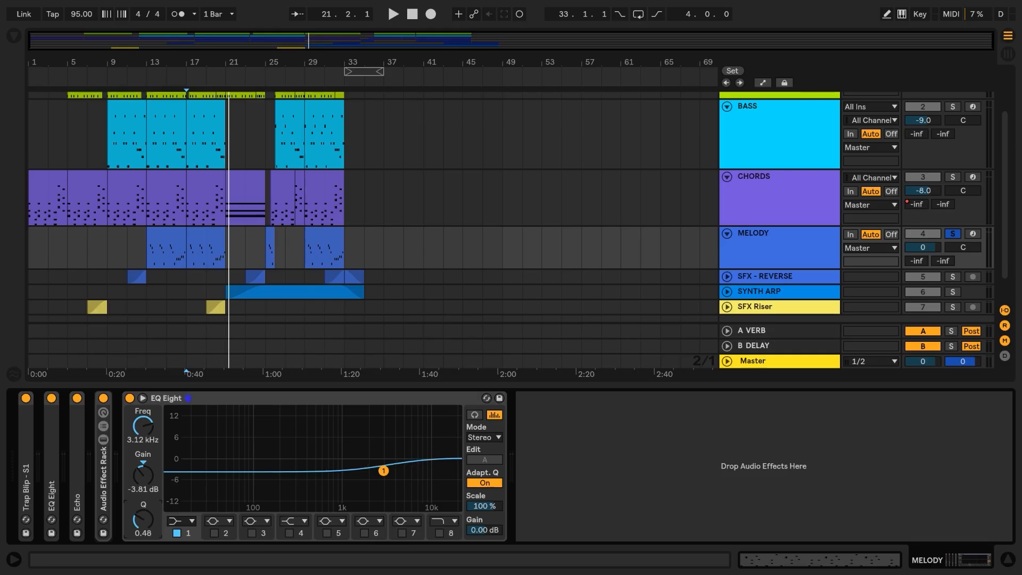
left_click_drag(142, 519, 149, 519)
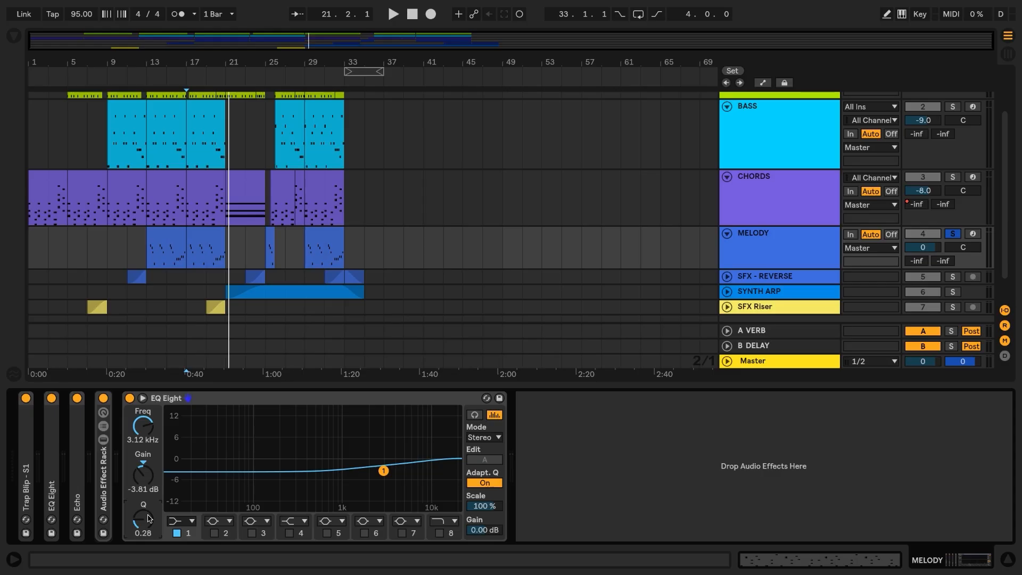
Step: Enable band 3 of the melody EQ and audition a boost at about 599 Hz and 6.57 dB with a Q of 0.93
left_click(252, 532)
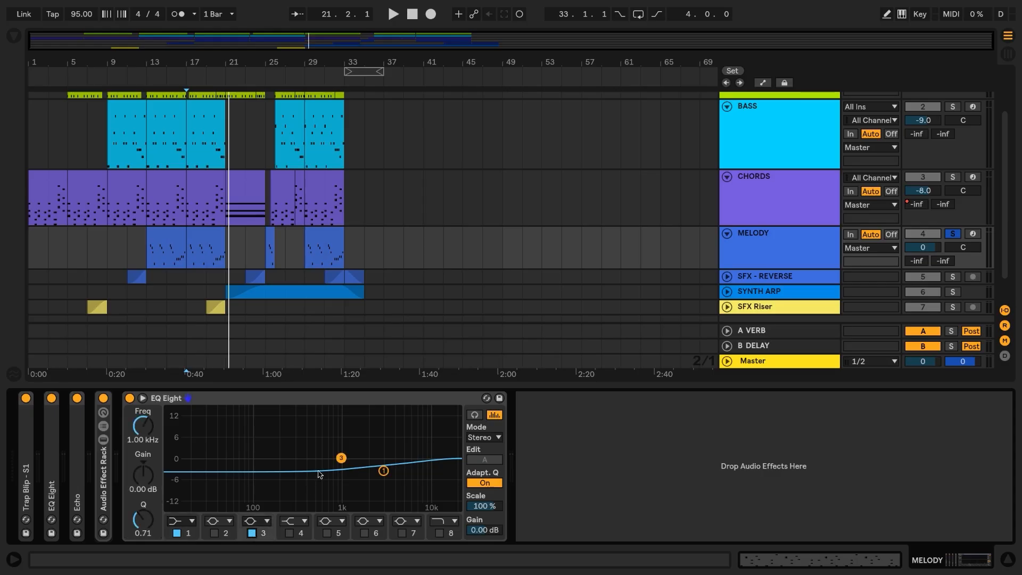
left_click_drag(341, 458, 322, 437)
key("space")
key("space")
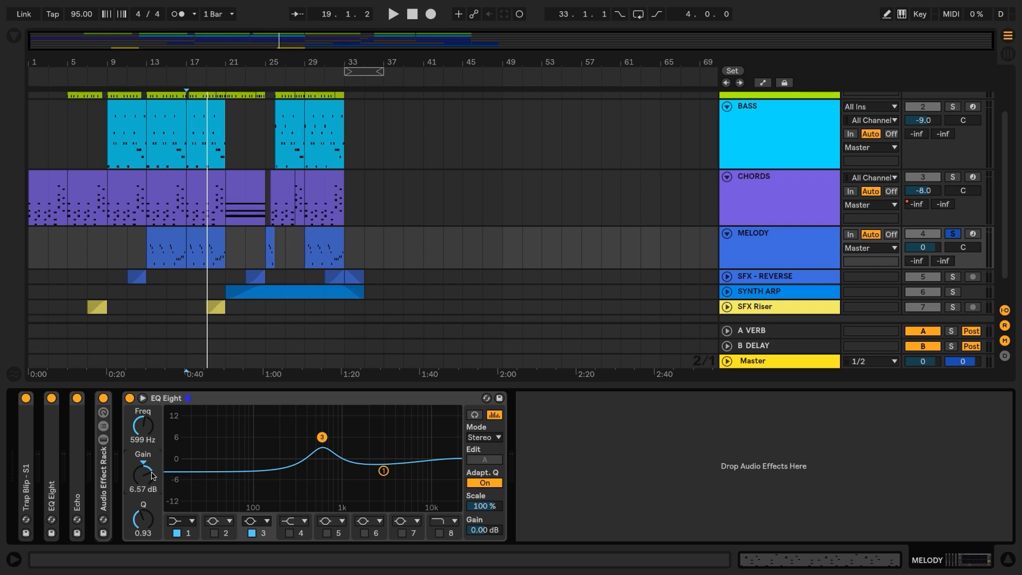
Step: Set band 3's gain to -4 dB and raise its Q to about 1.24 during playback
type("-4")
key("Return")
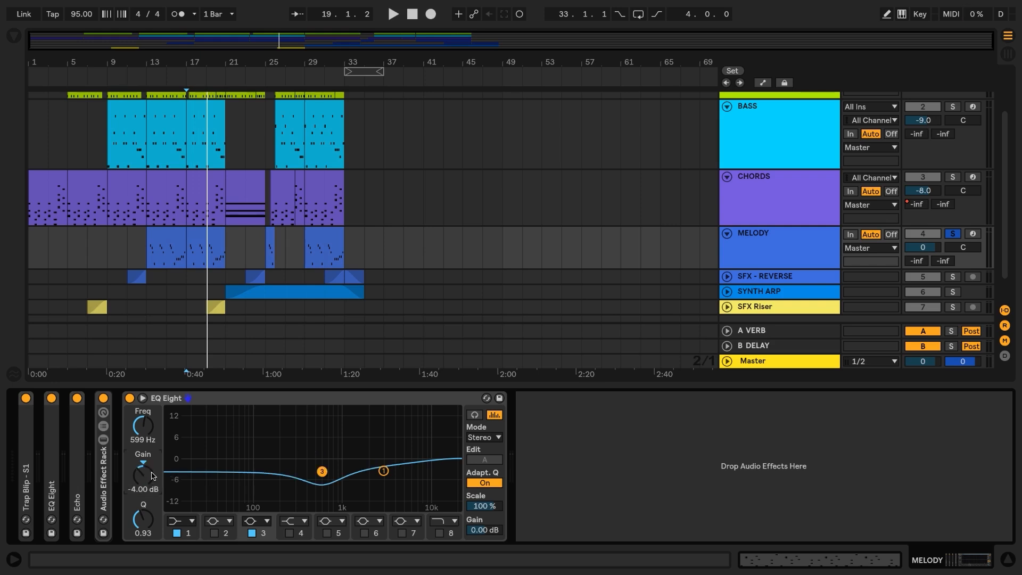
key("space")
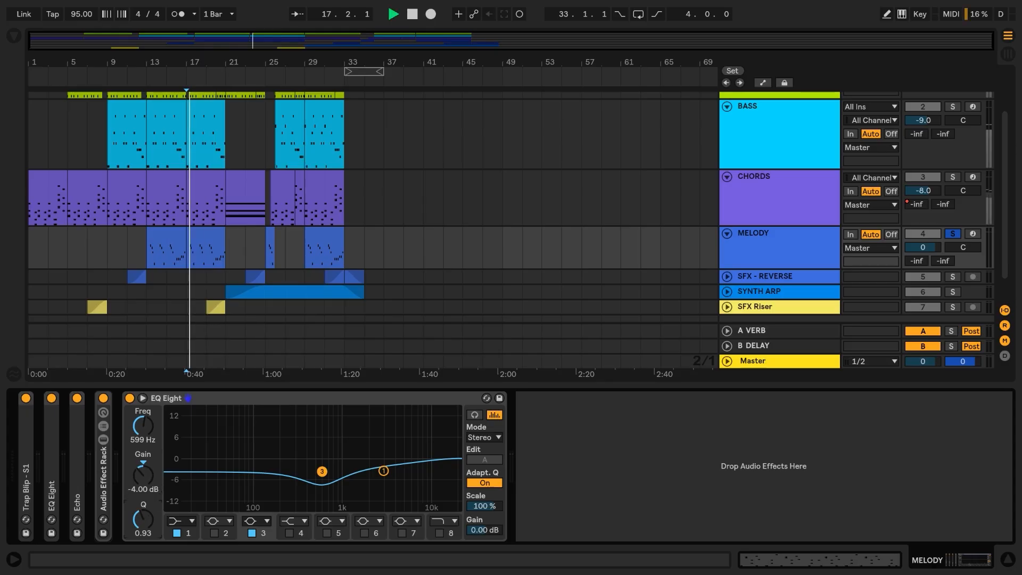
left_click_drag(144, 519, 143, 512)
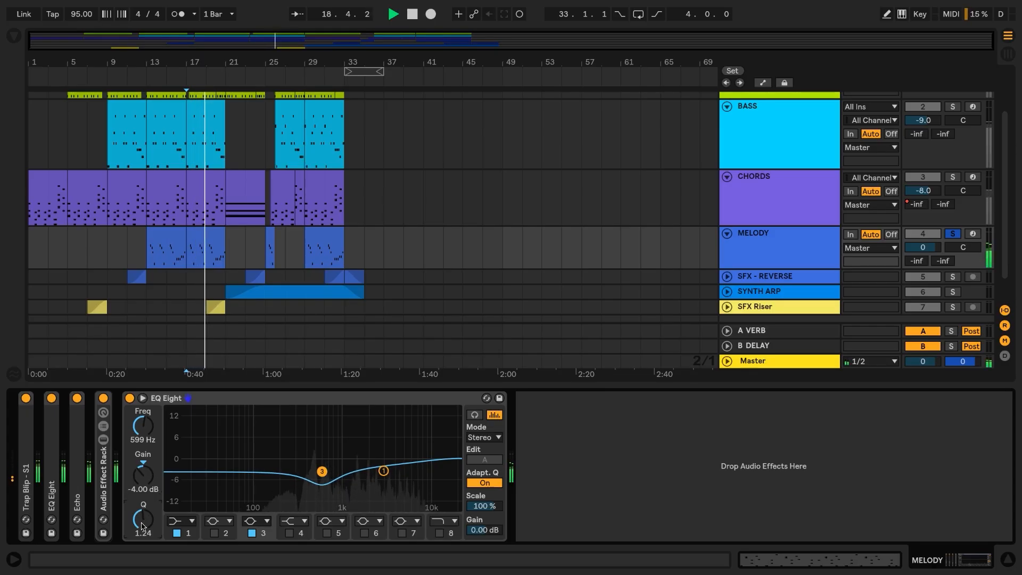
key("space")
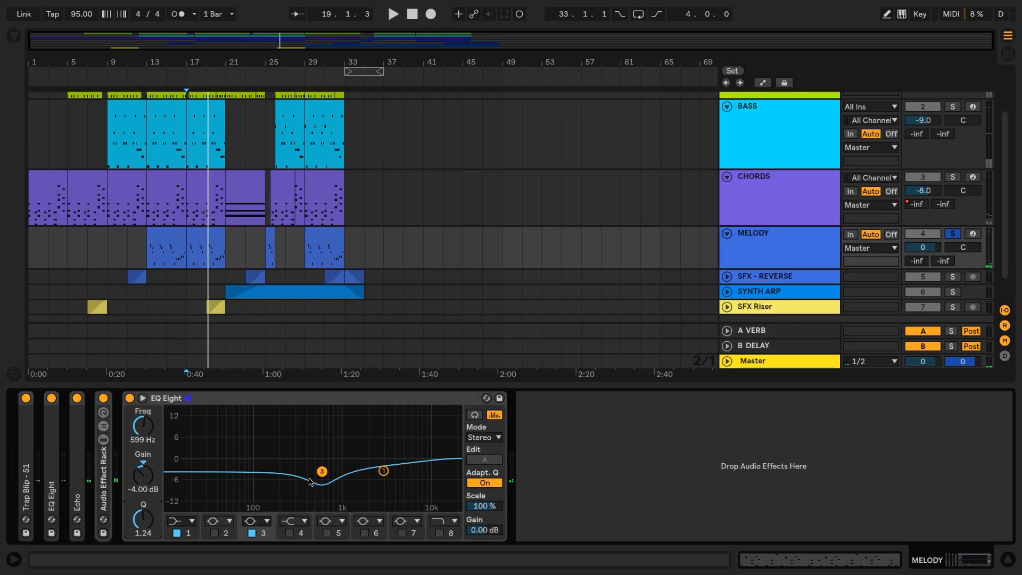
Step: Enable band 5 of the melody EQ, sweep it as a boost, and settle on a cut at about 2.50 kHz and -3.10 dB with a Q of 0.85
left_click(327, 532)
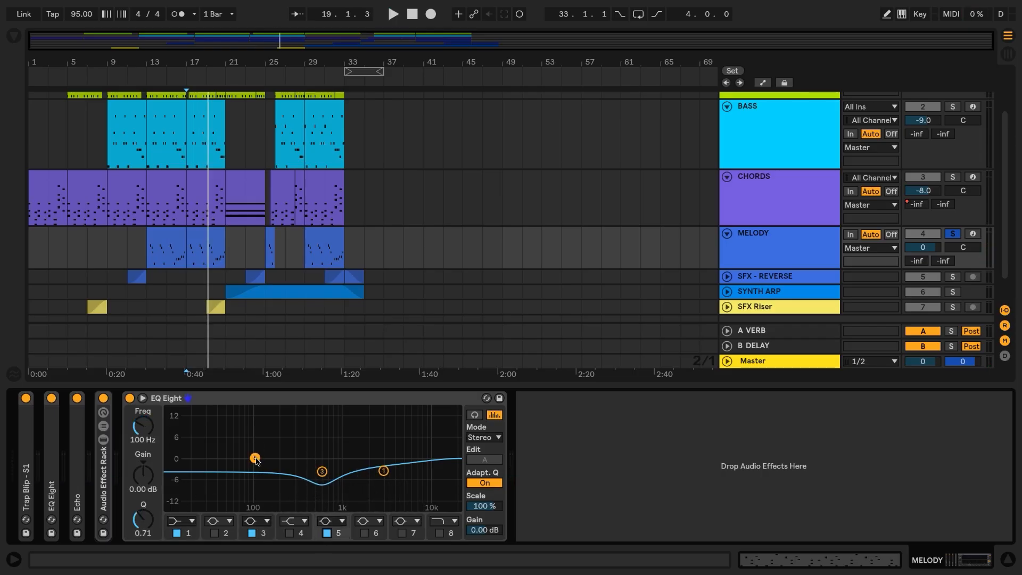
left_click_drag(255, 458, 391, 452)
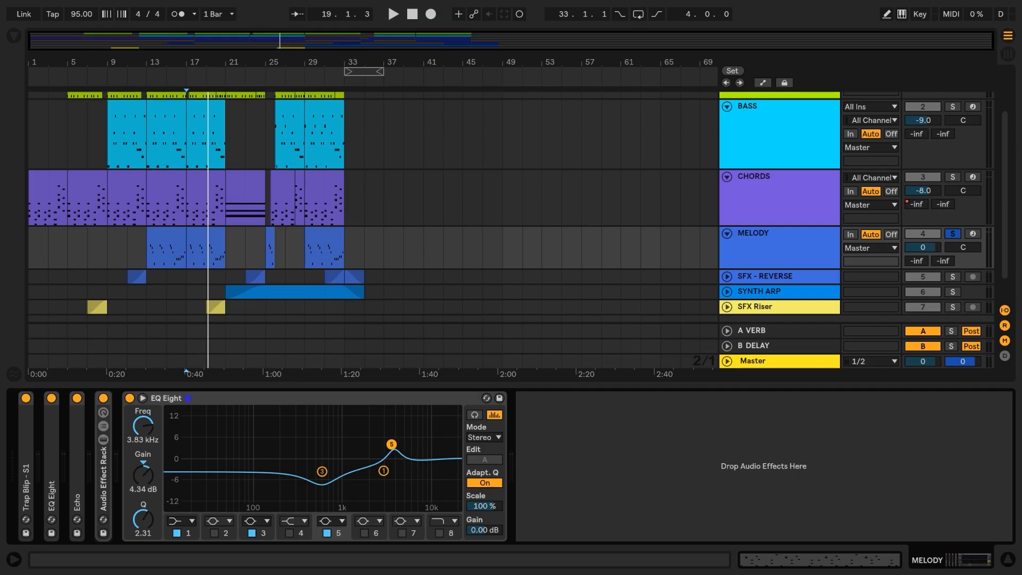
key("space")
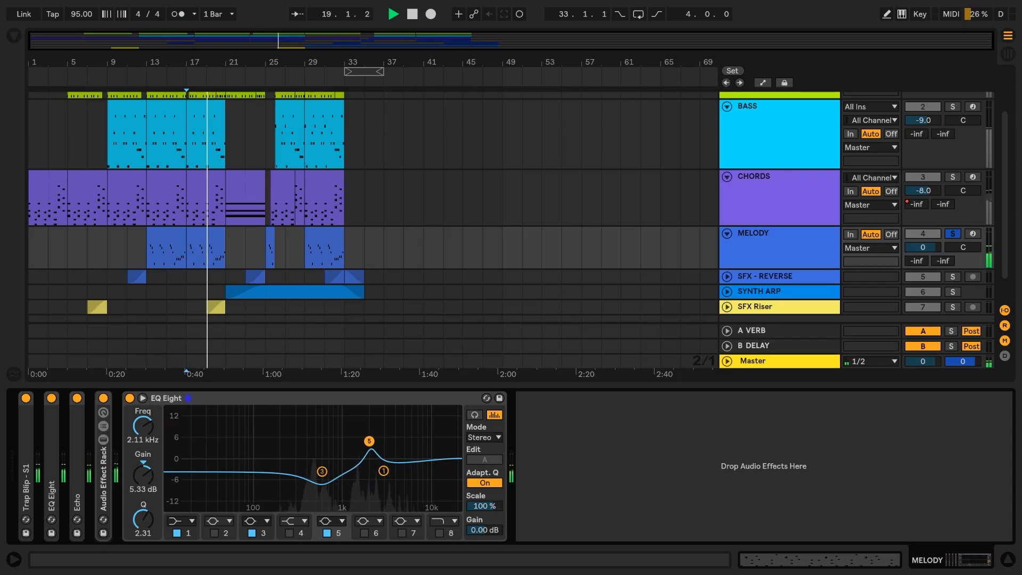
left_click_drag(370, 441, 375, 469)
left_click_drag(143, 515, 144, 527)
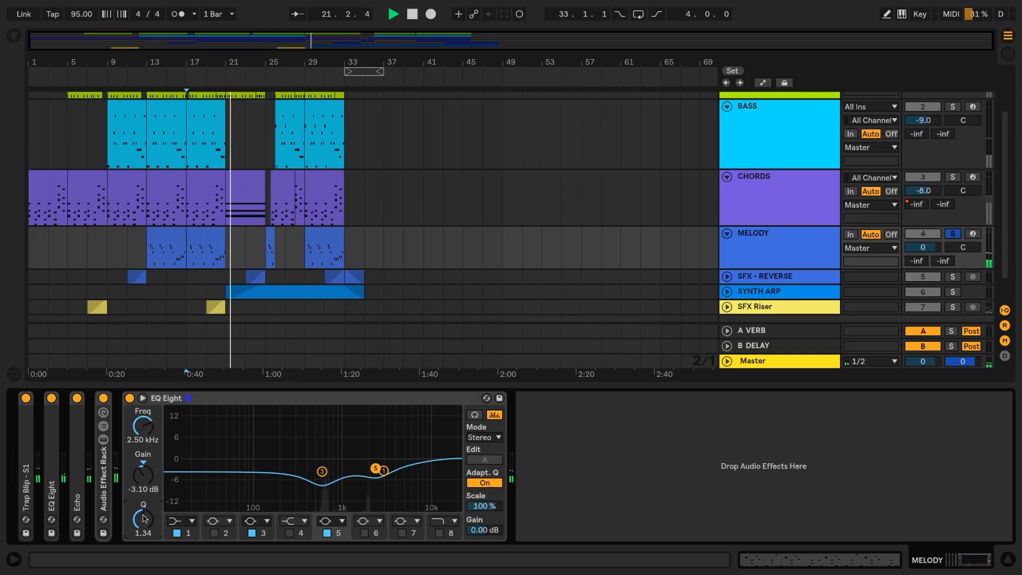
key("space")
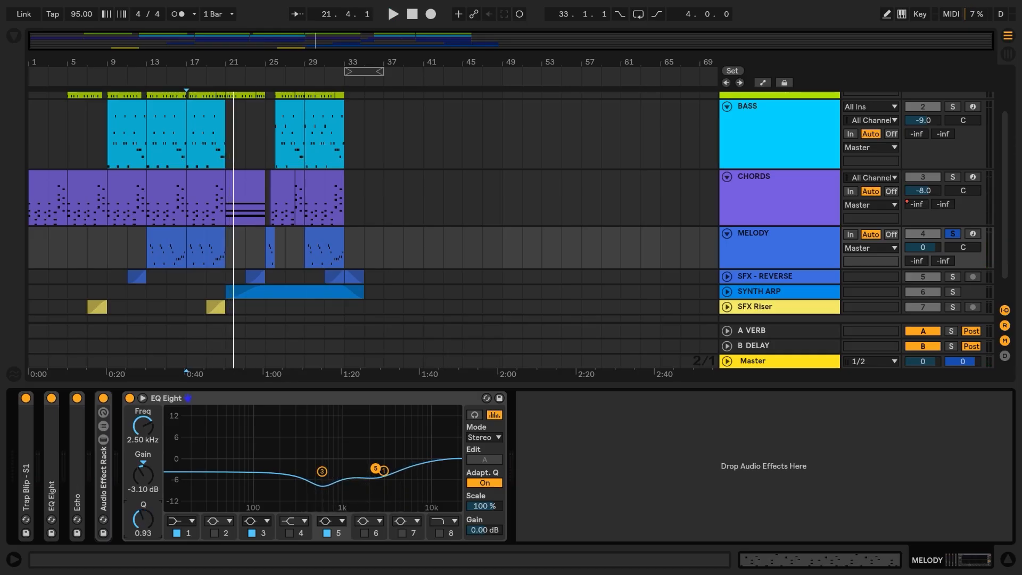
left_click_drag(144, 527, 143, 529)
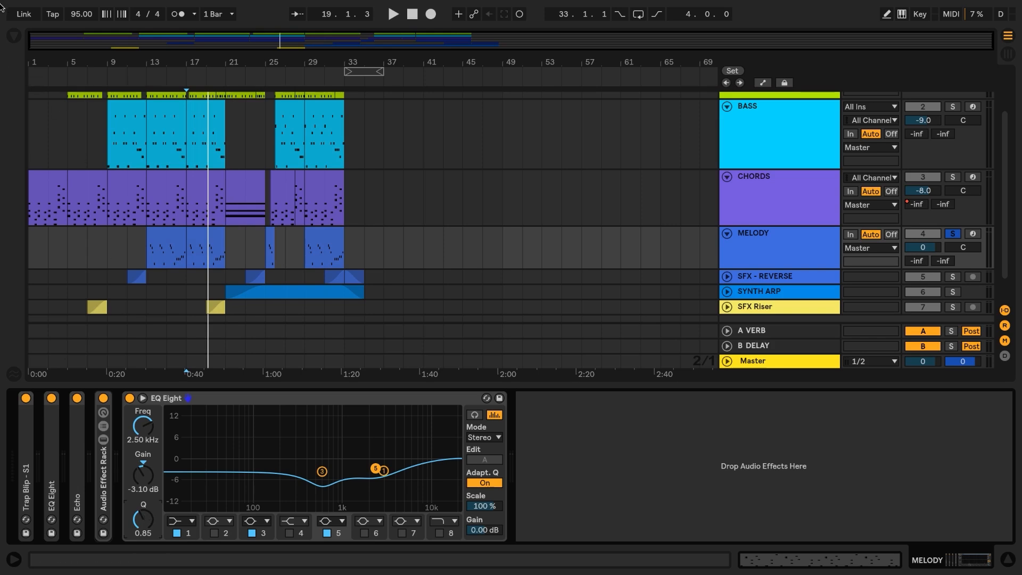
Step: Add a Glue Compressor after the MELODY track's EQ Eight and adjust its attack
left_click(13, 38)
scroll(228, 313, "down", 3)
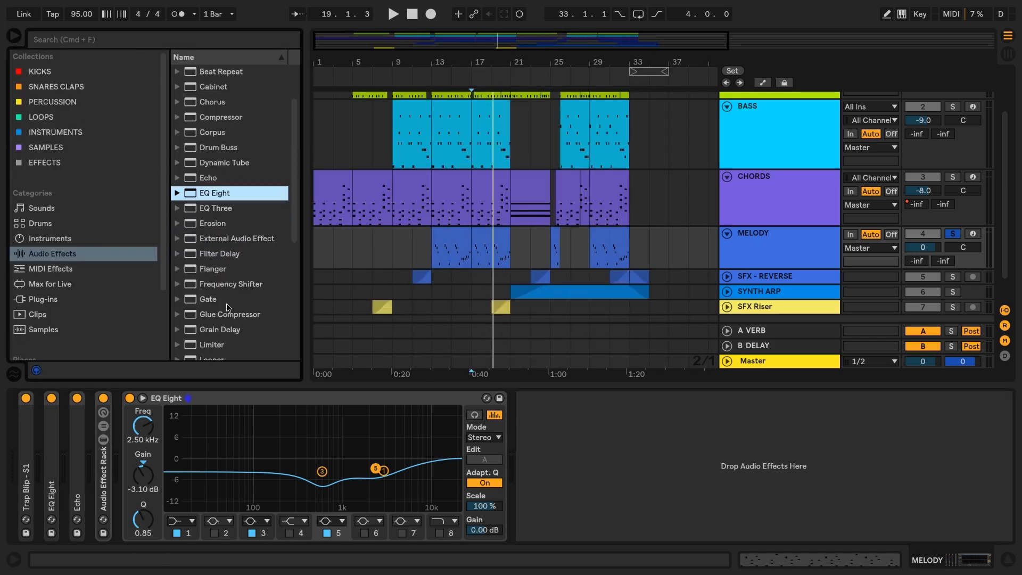
double_click(230, 315)
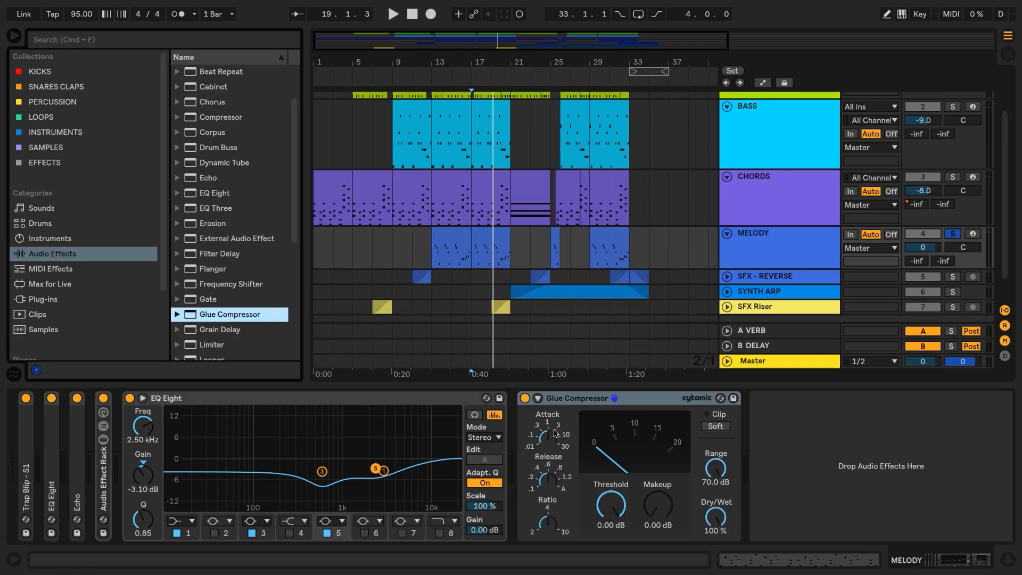
left_click_drag(544, 439, 544, 449)
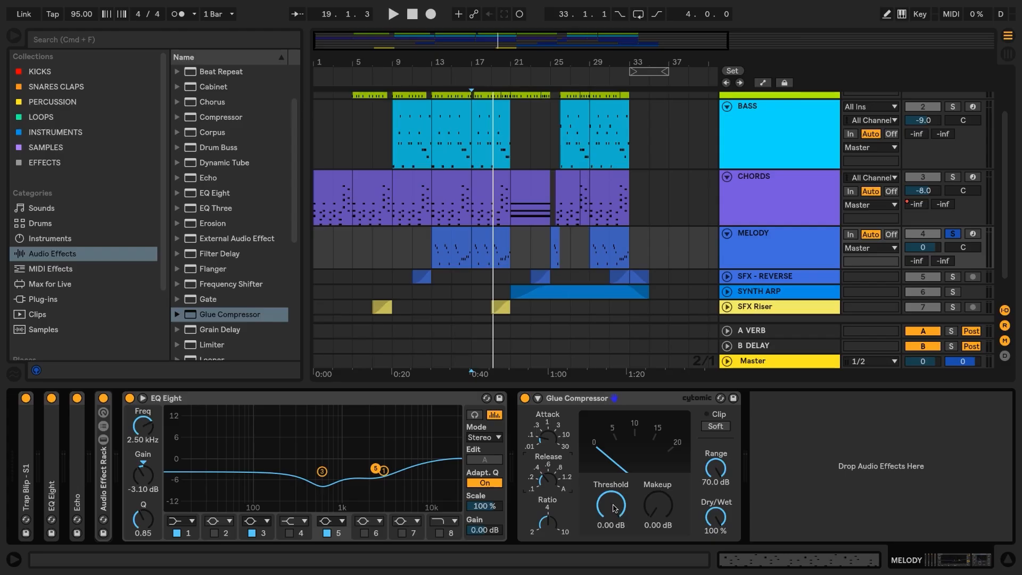
Step: Set the melody Glue Compressor's threshold to -26.0 dB and its makeup gain to 2.00 dB during playback
key("space")
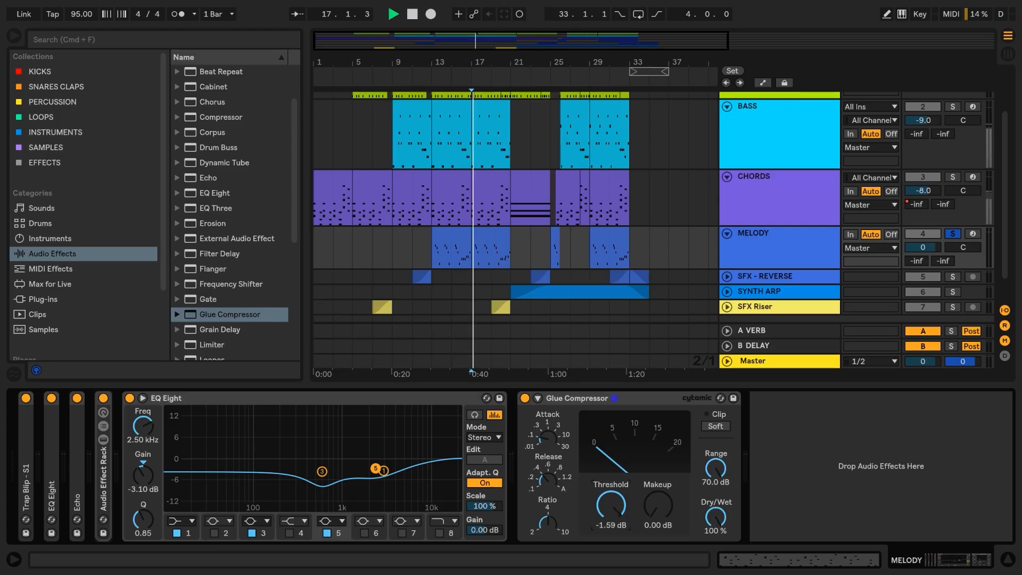
left_click_drag(613, 507, 613, 574)
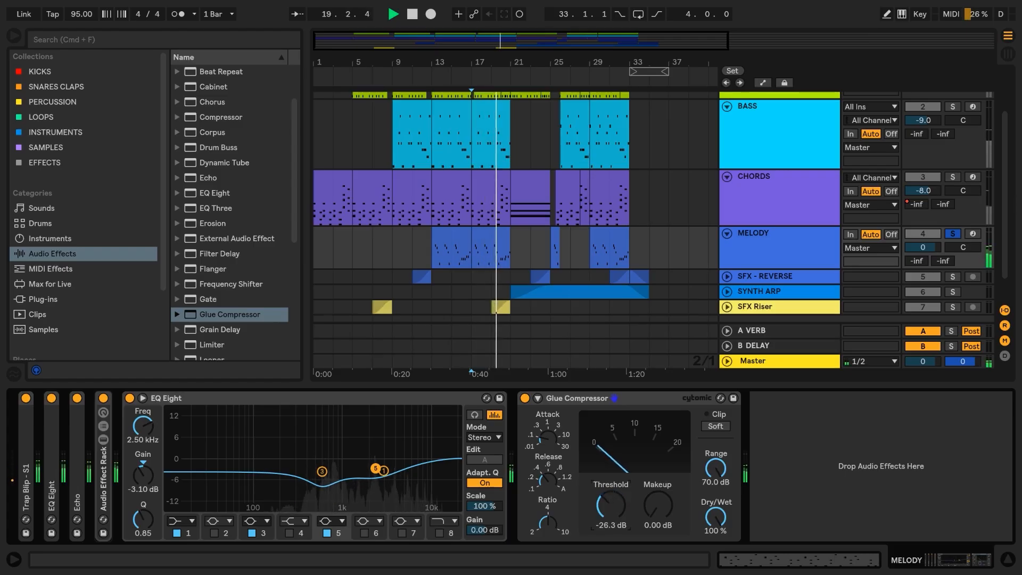
left_click_drag(614, 574, 653, 501)
key("space")
key("space")
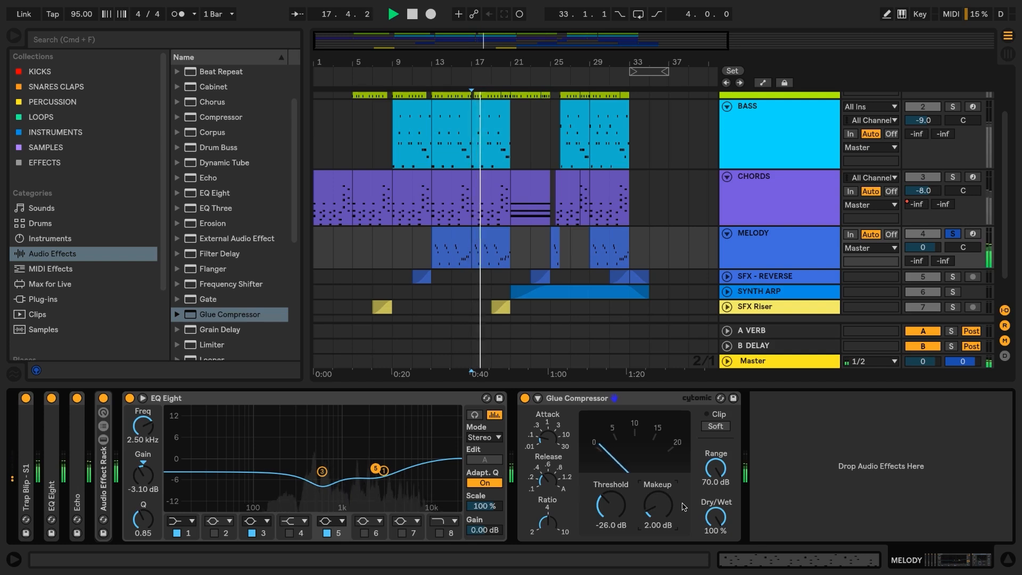
key("space")
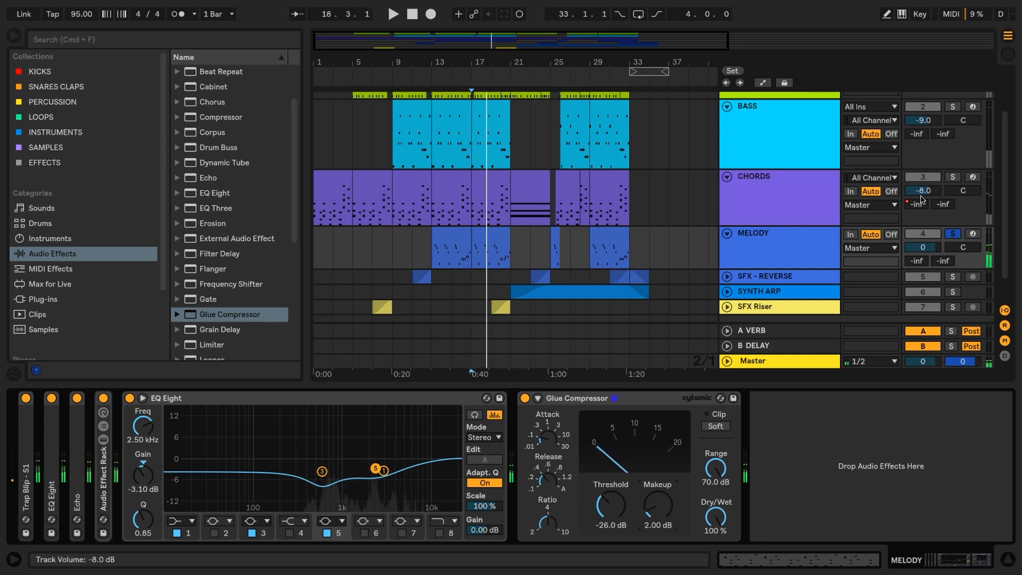
Step: Unsolo the MELODY track, hide the device view, and play the full mix from bar 17
left_click(952, 234)
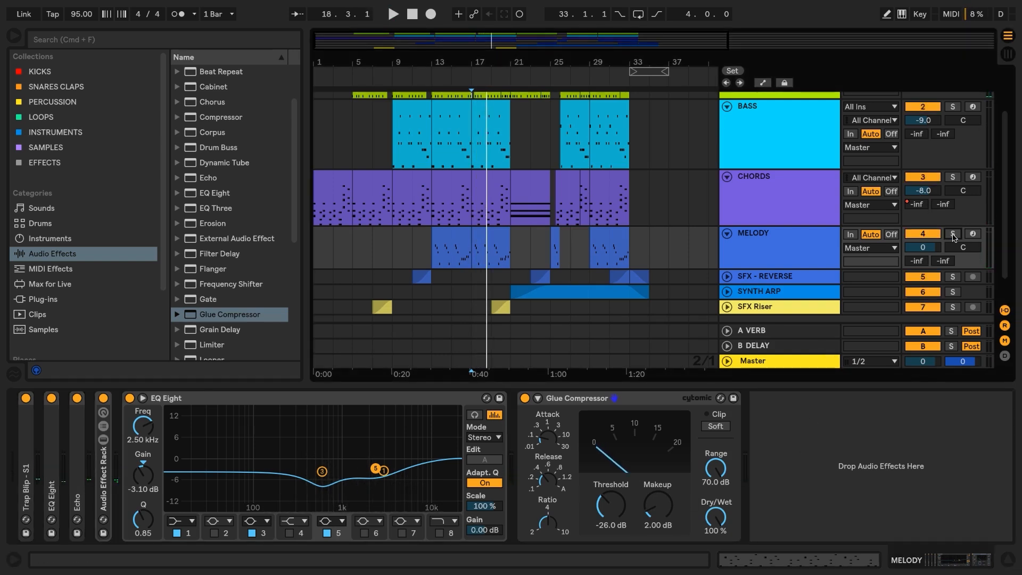
key("super+alt+l")
key("space")
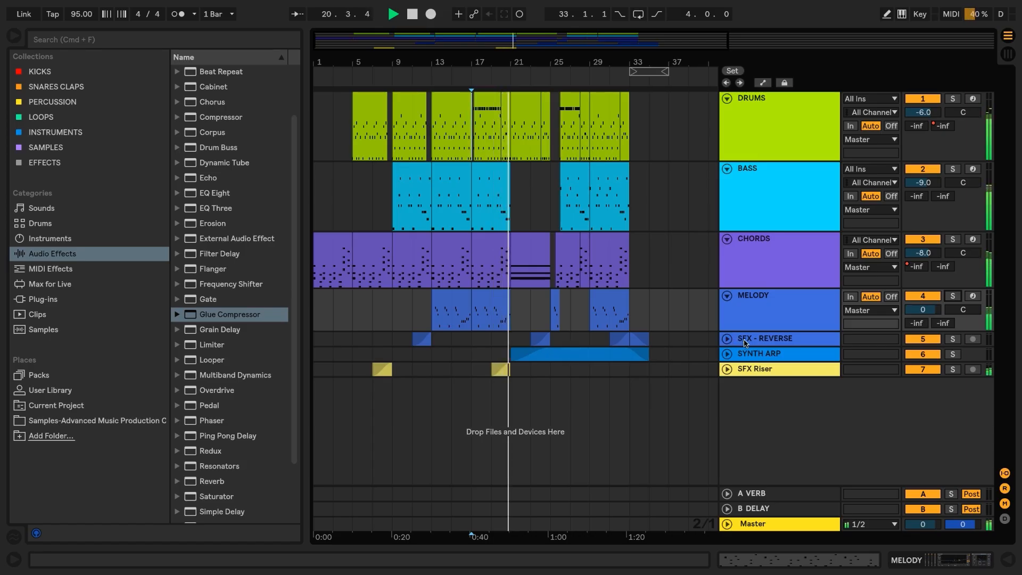
key("space")
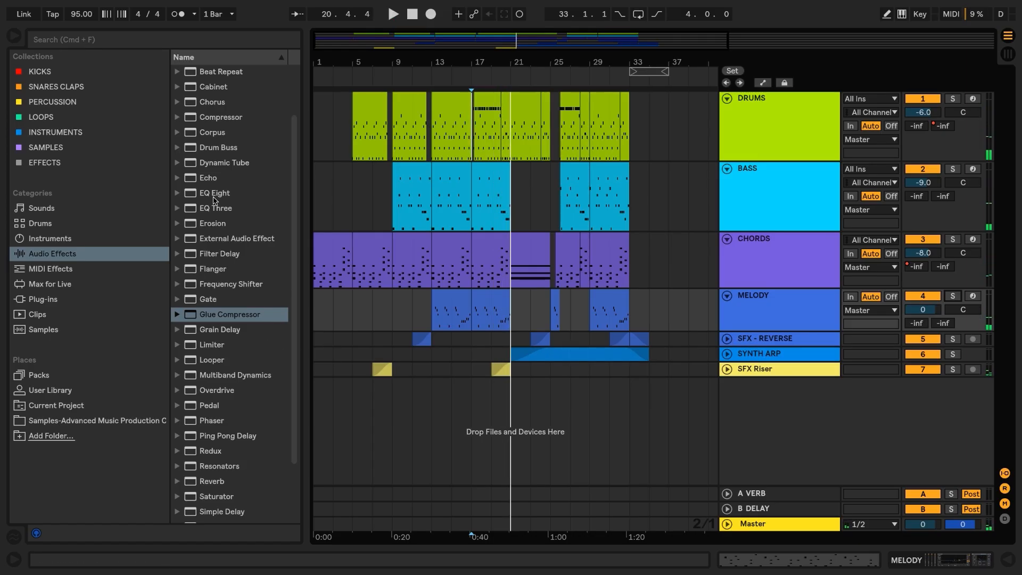
left_click_drag(211, 193, 544, 383)
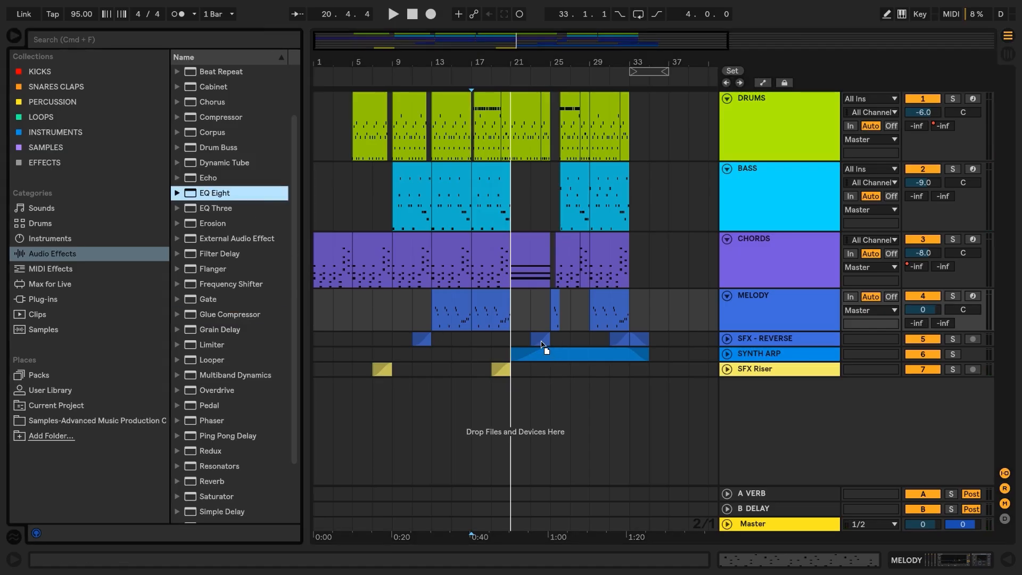
left_click_drag(540, 340, 540, 339)
key("Delete")
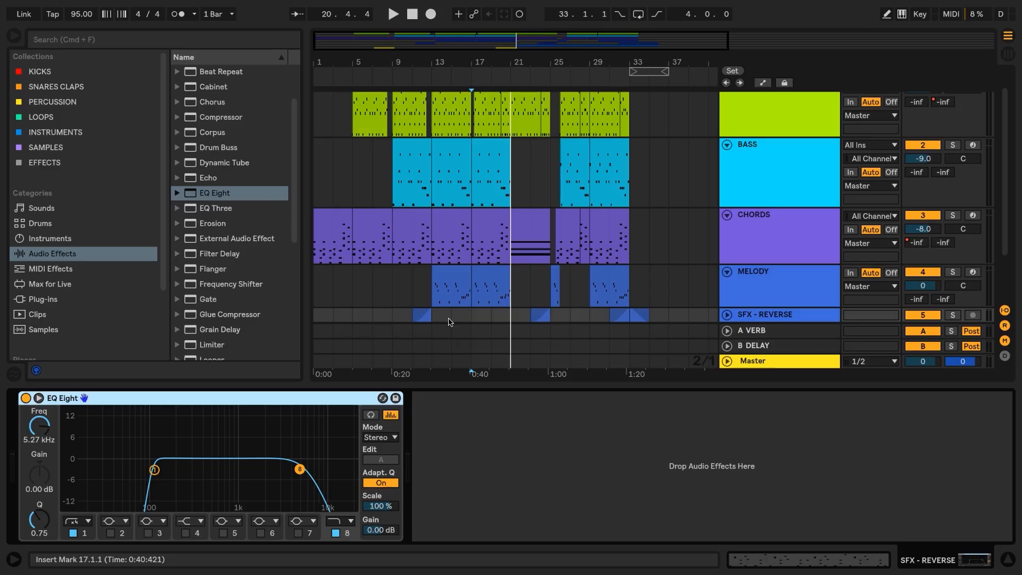
Step: Solo SFX - REVERSE, play its clip at bar 11, and cut EQ band 5 at about 625 Hz and -6.07 dB with a Q of 2.03
left_click(421, 316)
left_click(952, 315)
key("space")
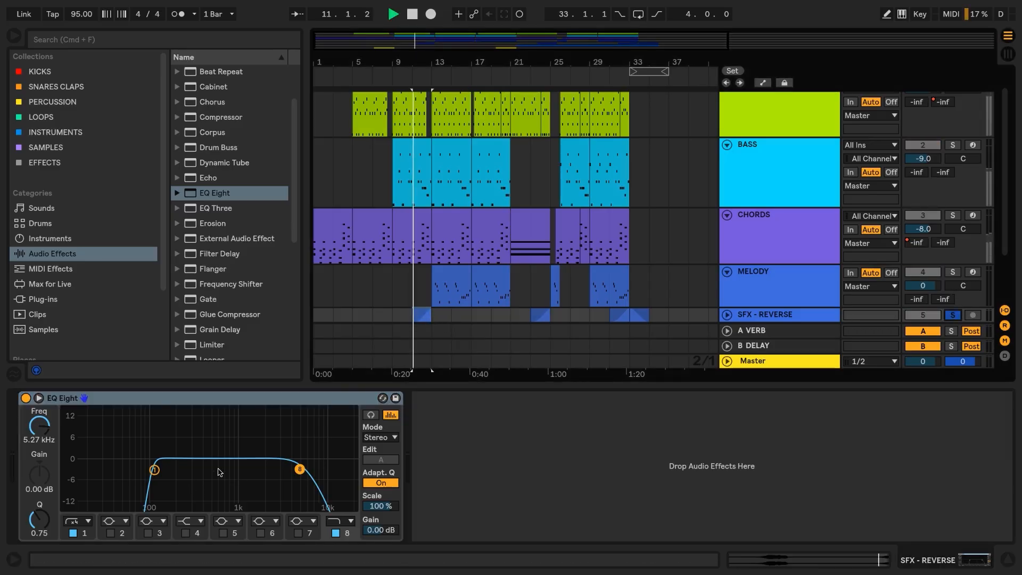
left_click(223, 532)
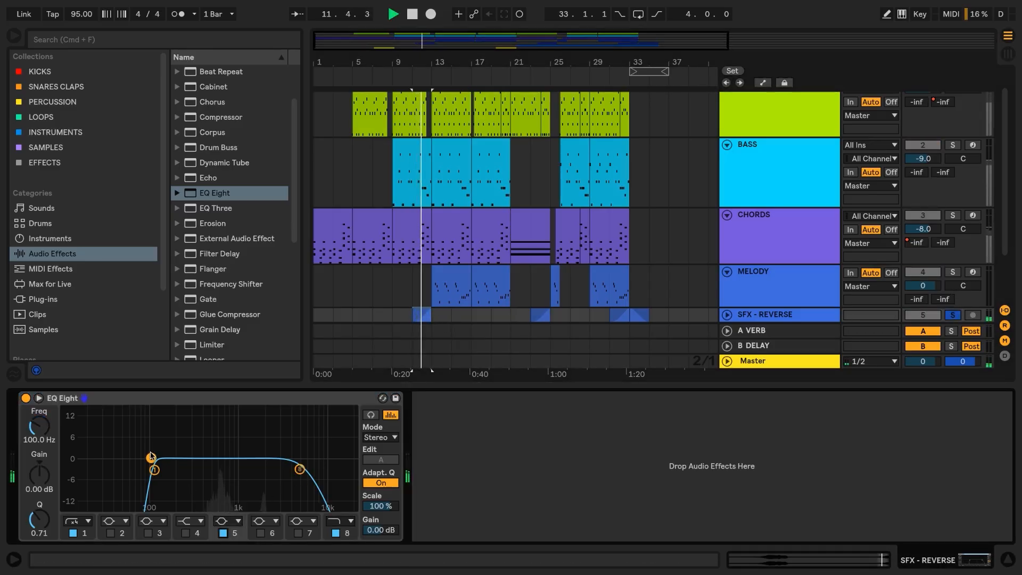
left_click_drag(151, 458, 219, 478)
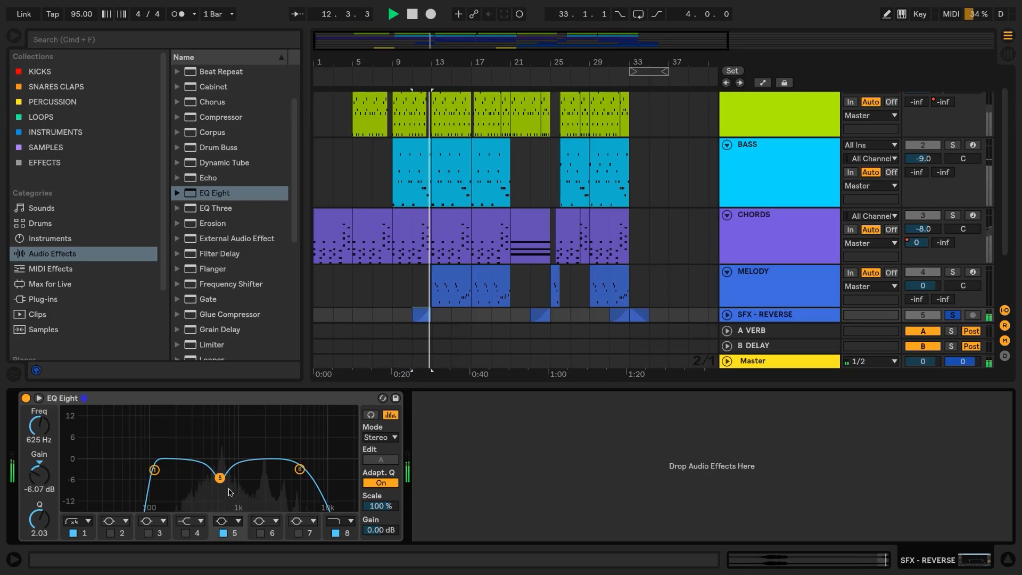
key("space")
Step: Enable band 6 of the SFX - REVERSE EQ as a cut at about 2.02 kHz and -3.84 dB with a Q of 3.60
left_click(260, 533)
left_click_drag(323, 458, 265, 470)
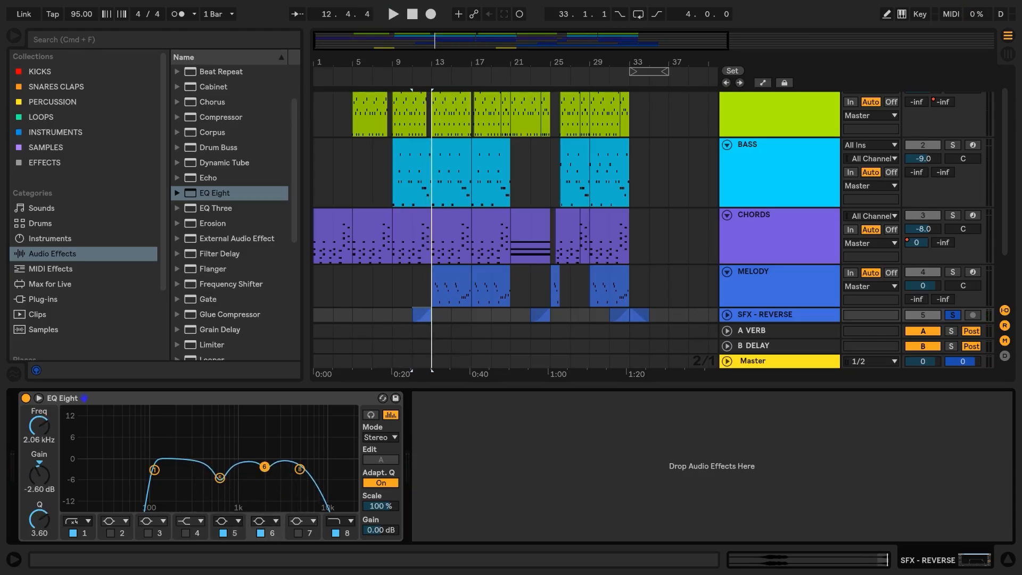
key("space")
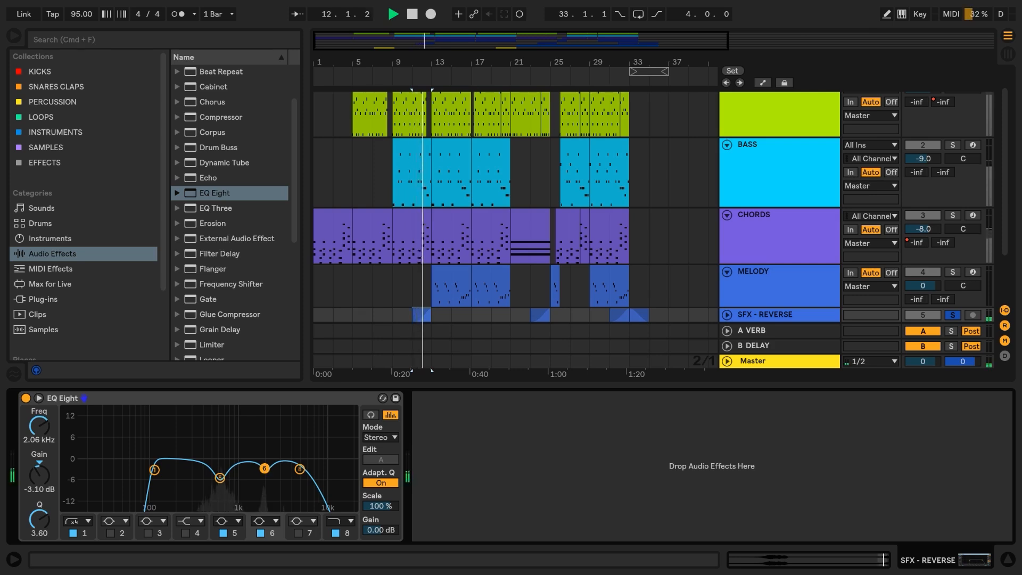
left_click_drag(265, 469, 264, 471)
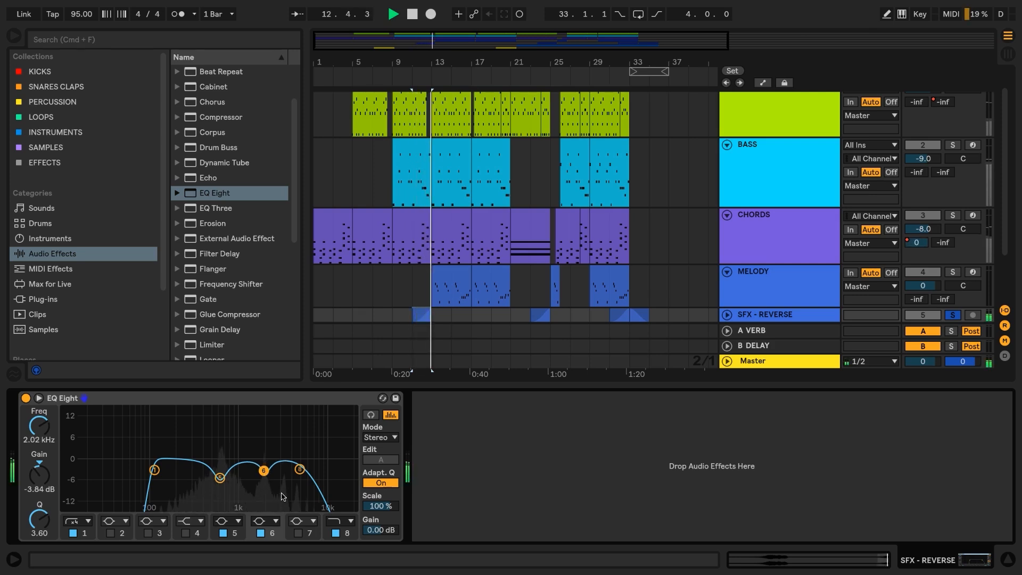
key("space")
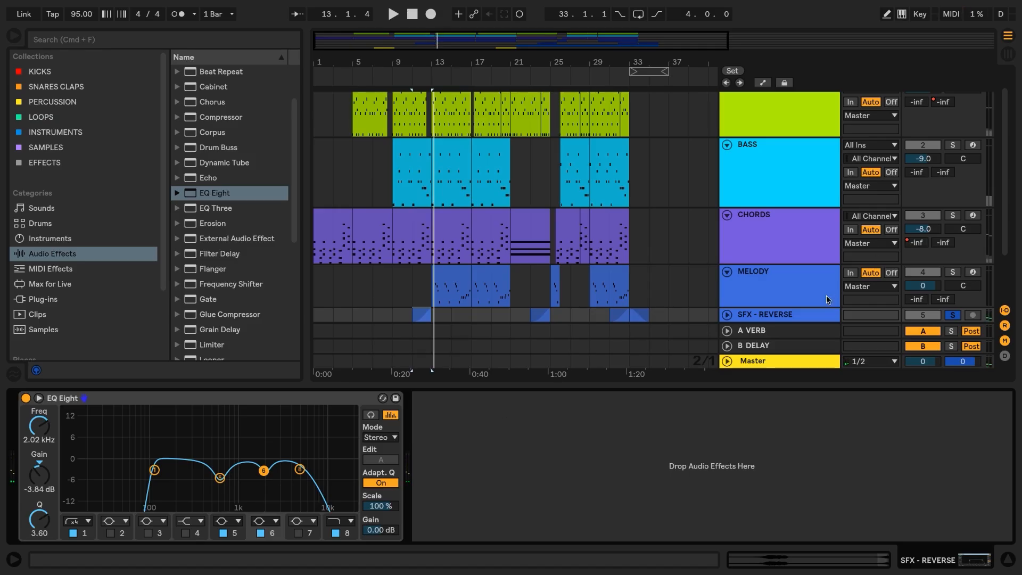
Step: Add an EQ Eight after the SYNTH ARP track's Auto Pan and make band 1 a low cut at about 100 Hz
scroll(827, 299, "down", 3)
left_click(776, 265)
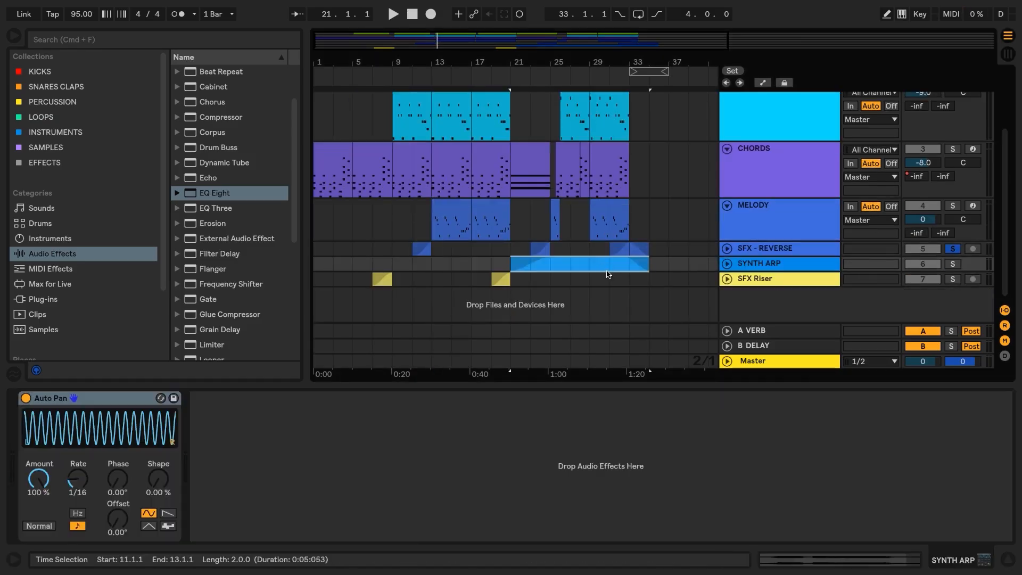
left_click_drag(565, 265, 555, 272)
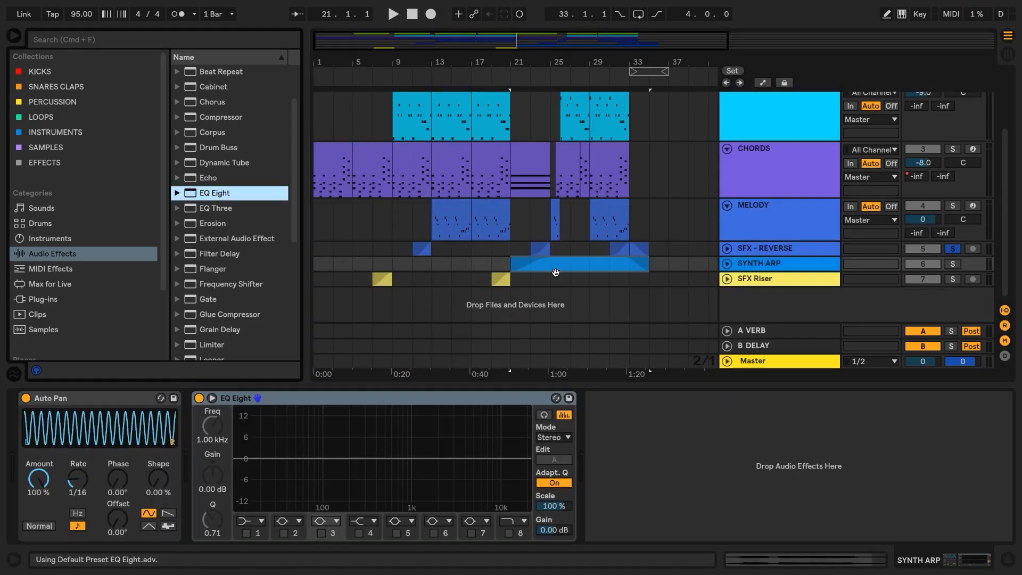
left_click(254, 527)
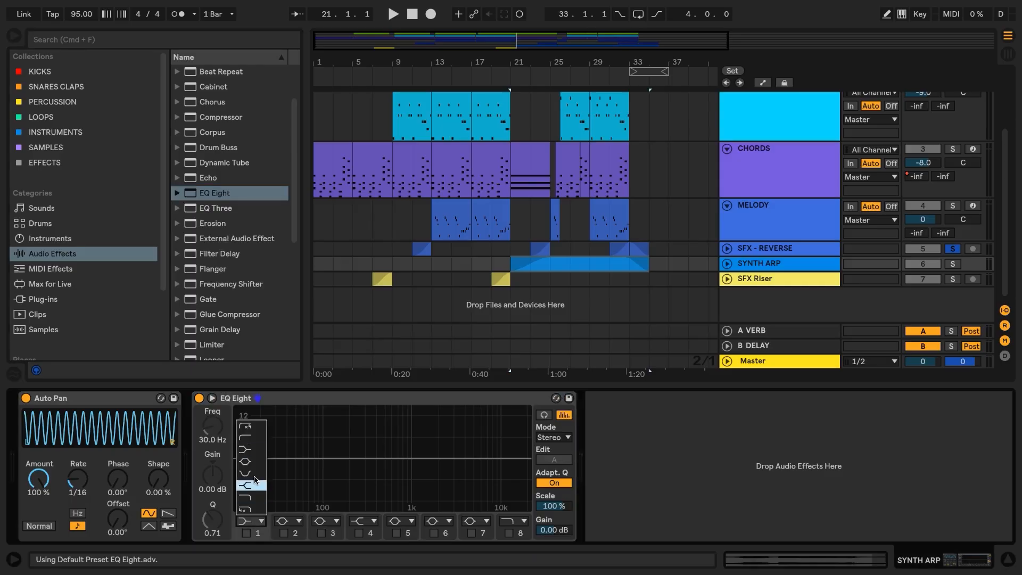
left_click(251, 437)
left_click_drag(280, 473, 324, 469)
Step: Solo SYNTH ARP, play from bar 27, and move its EQ low cut to about 267 Hz with a Q of 0.66
key("space")
left_click(571, 252)
key("space")
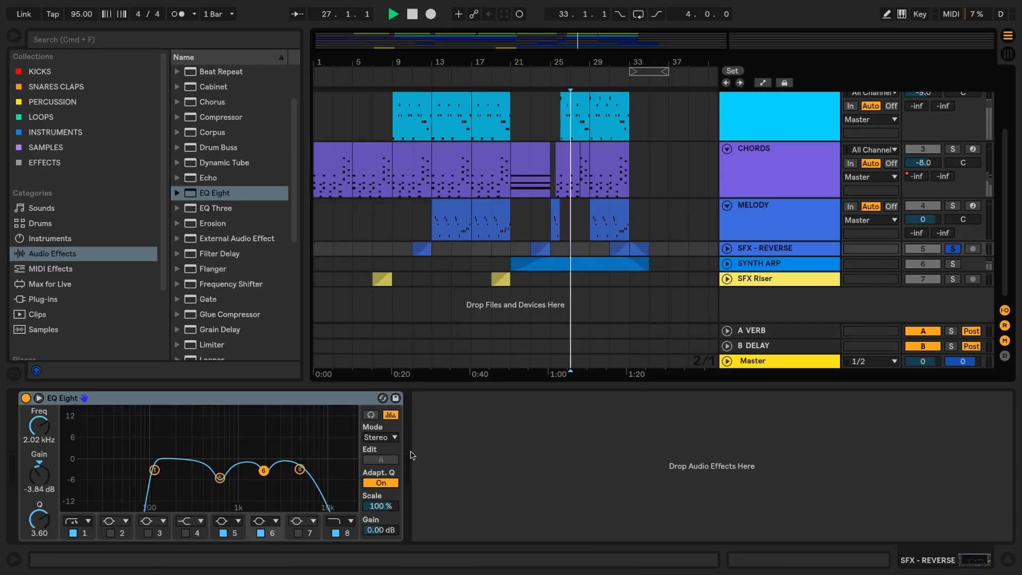
left_click(795, 266)
left_click(952, 264)
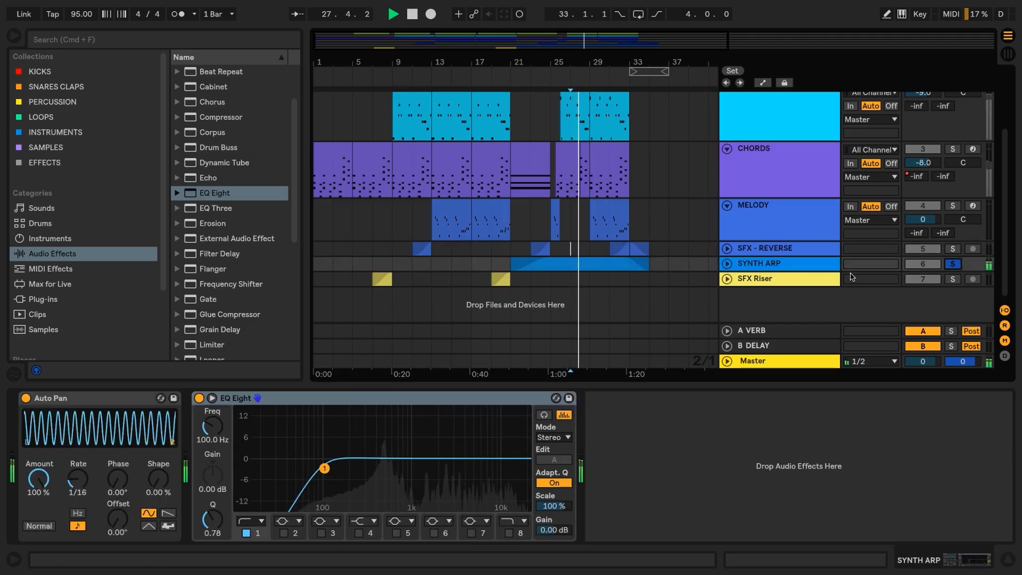
left_click(772, 268)
left_click_drag(324, 468, 361, 472)
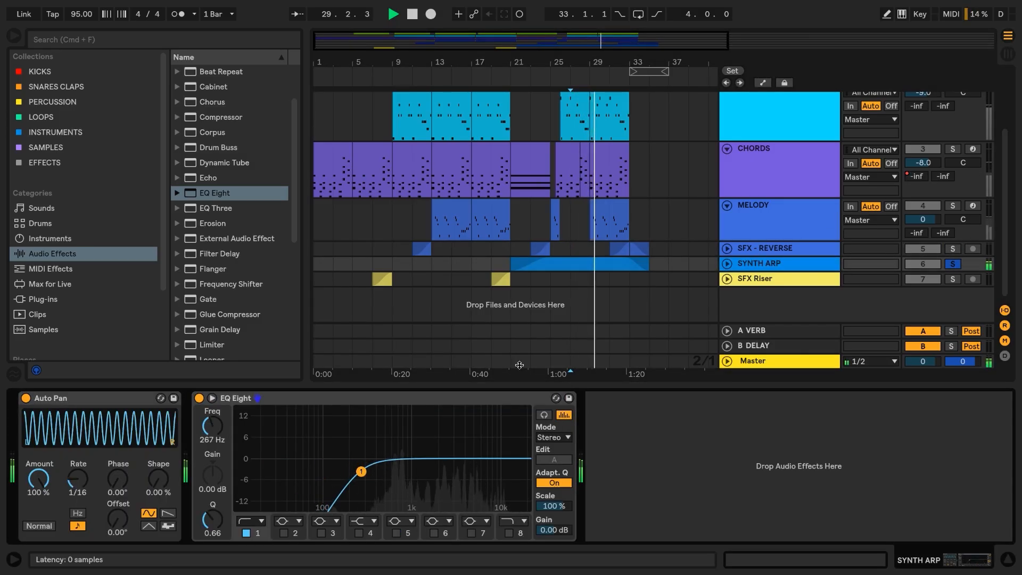
key("space")
Step: Add an EQ Eight to the soloed SFX Riser track with band 1 as a low cut at about 435 Hz and a Q of 0.58
left_click_drag(208, 194, 497, 279)
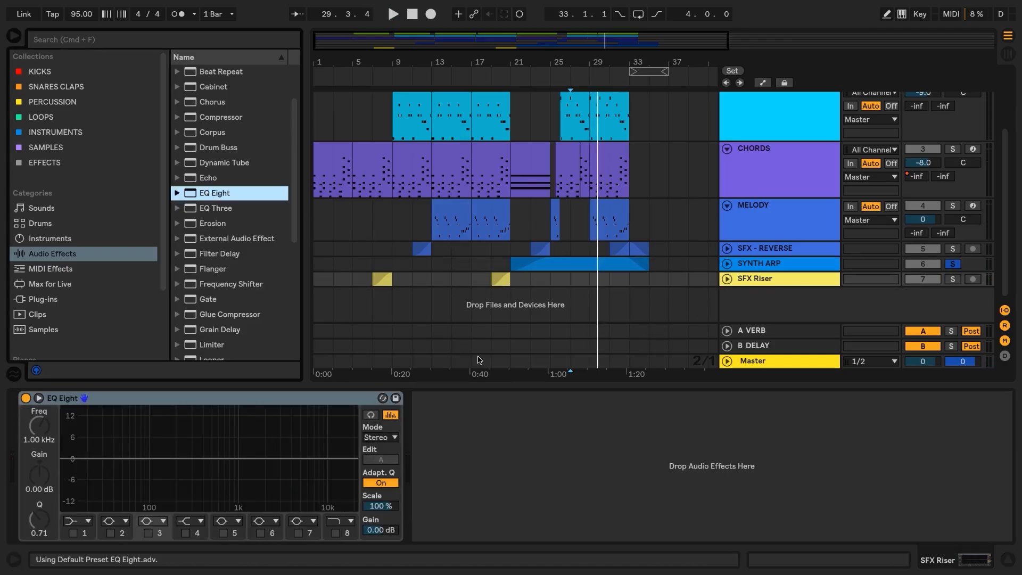
left_click(78, 521)
left_click(77, 436)
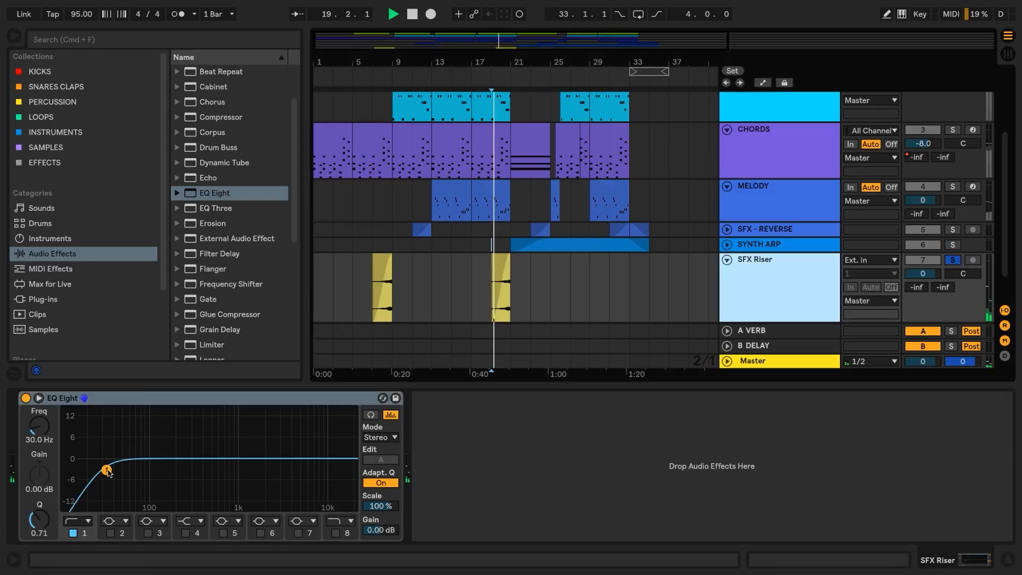
left_click_drag(108, 472, 206, 474)
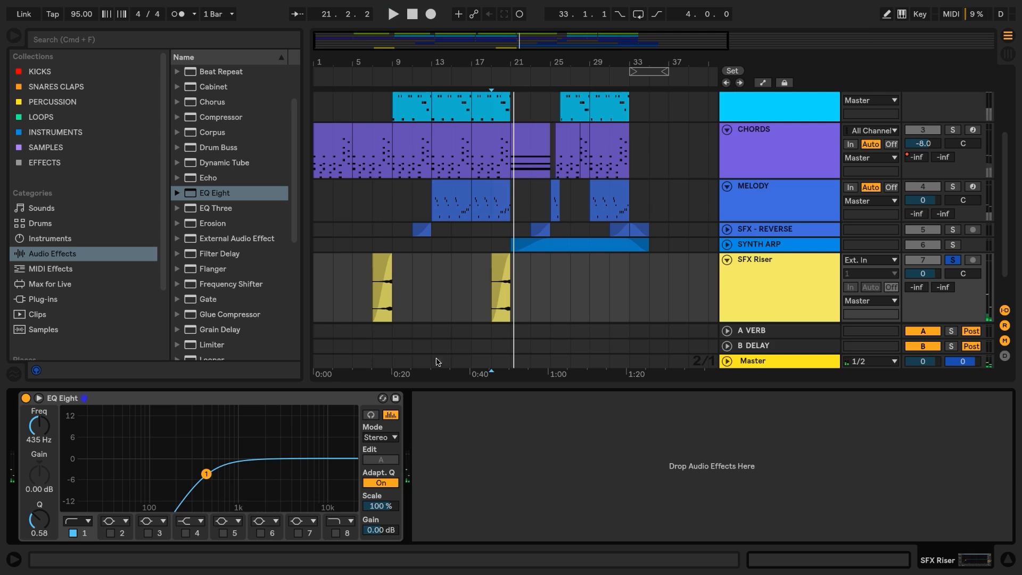
Step: Unfold the SYNTH ARP and SFX - REVERSE tracks and set their volumes to -4.5 dB and -8.0 dB
left_click(727, 245)
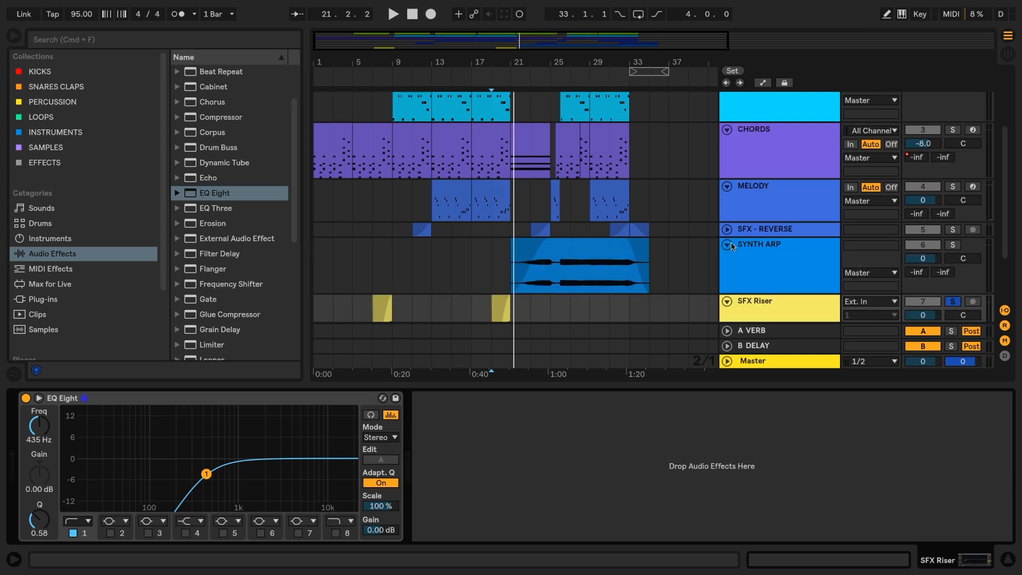
key("super+alt+l")
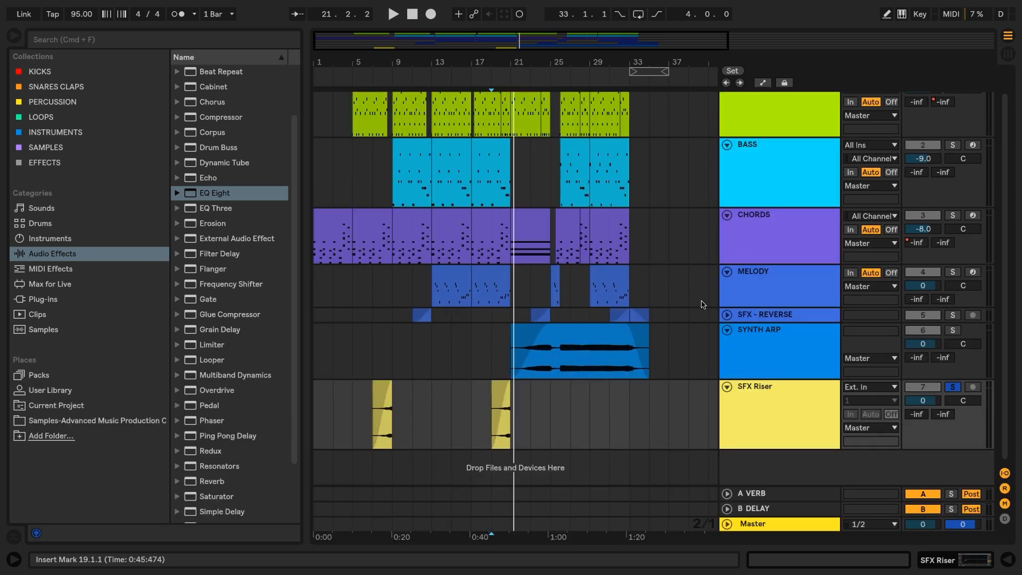
left_click(727, 314)
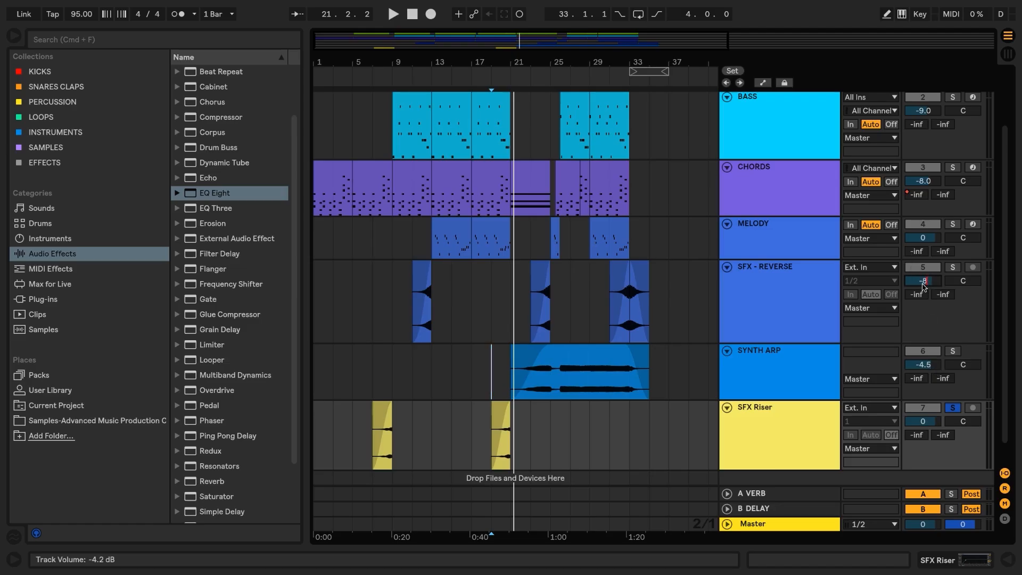
scroll(417, 293, "up", 2)
Step: Play the full mix from bar 11 with the browser hidden, and reduce the SFX - REVERSE track's lane height
left_click(413, 293)
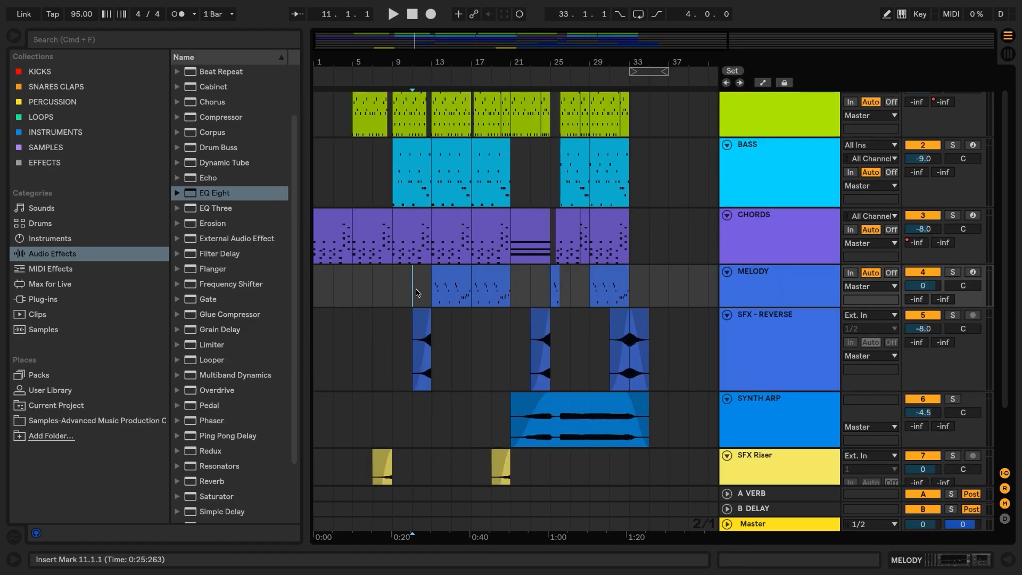
key("super+alt+b")
key("space")
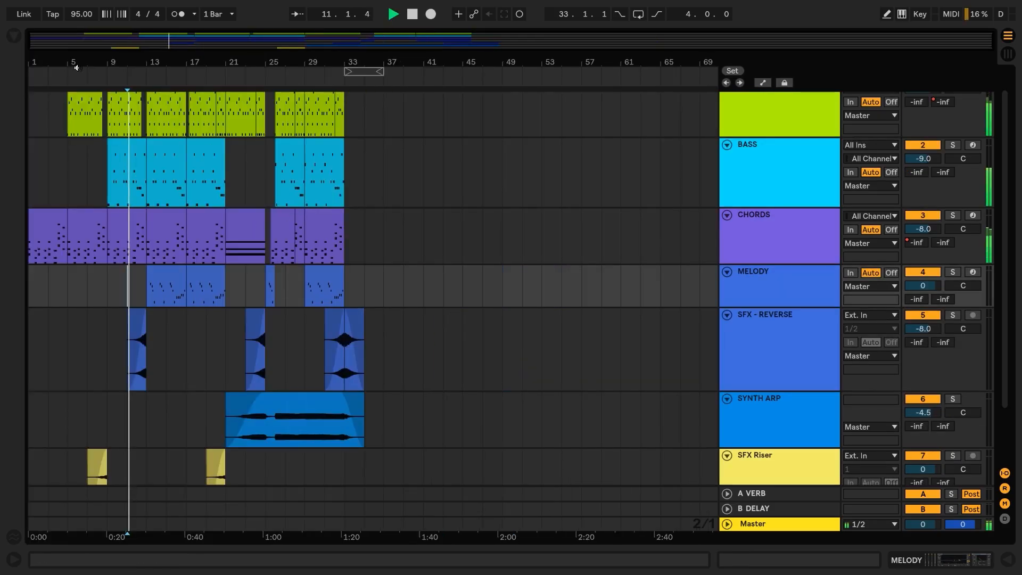
left_click_drag(76, 62, 99, 106)
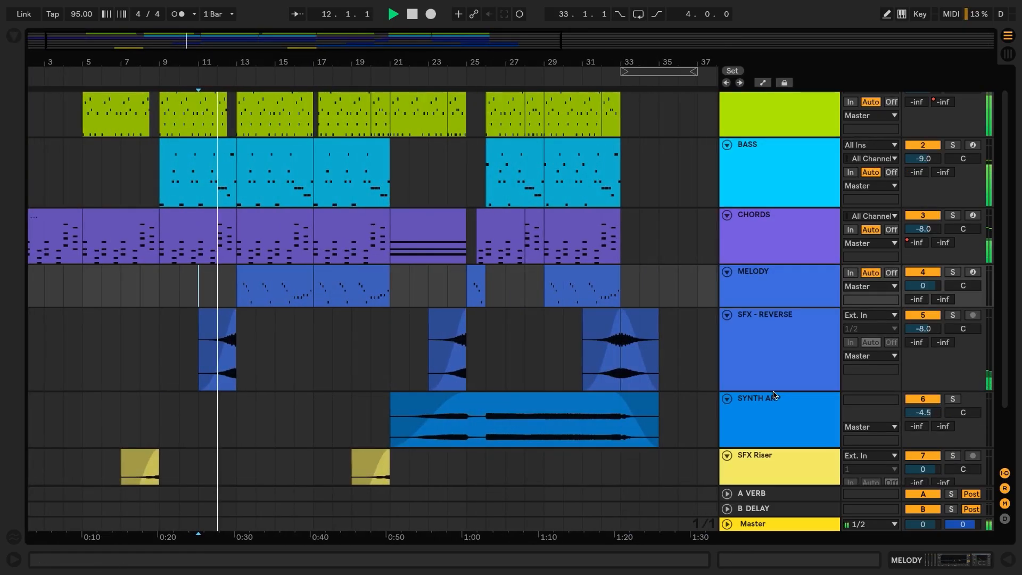
left_click_drag(773, 392, 776, 336)
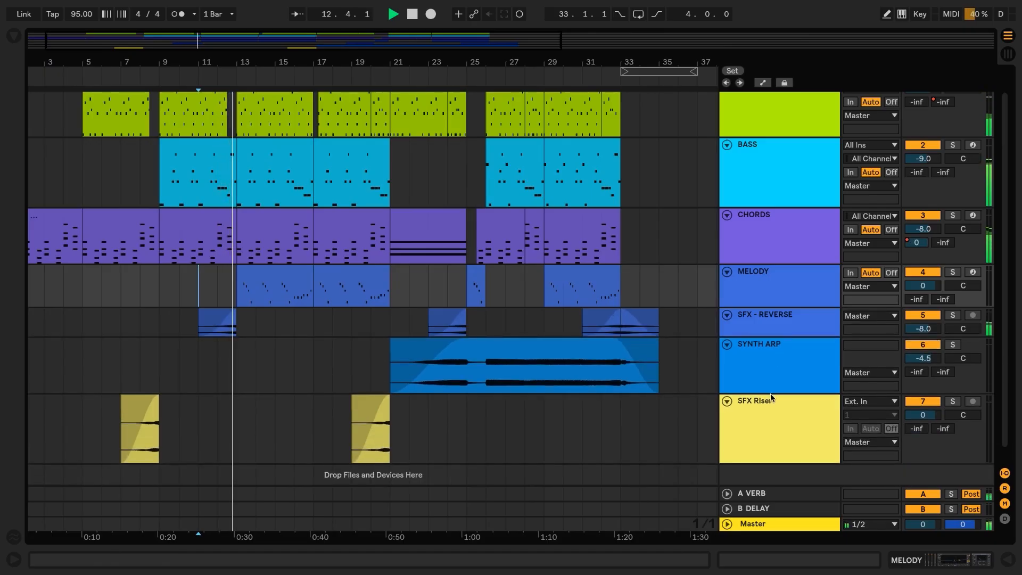
Step: Reduce the lane heights of the SYNTH ARP and SFX Riser tracks
left_click_drag(771, 394, 771, 379)
left_click_drag(767, 448, 767, 416)
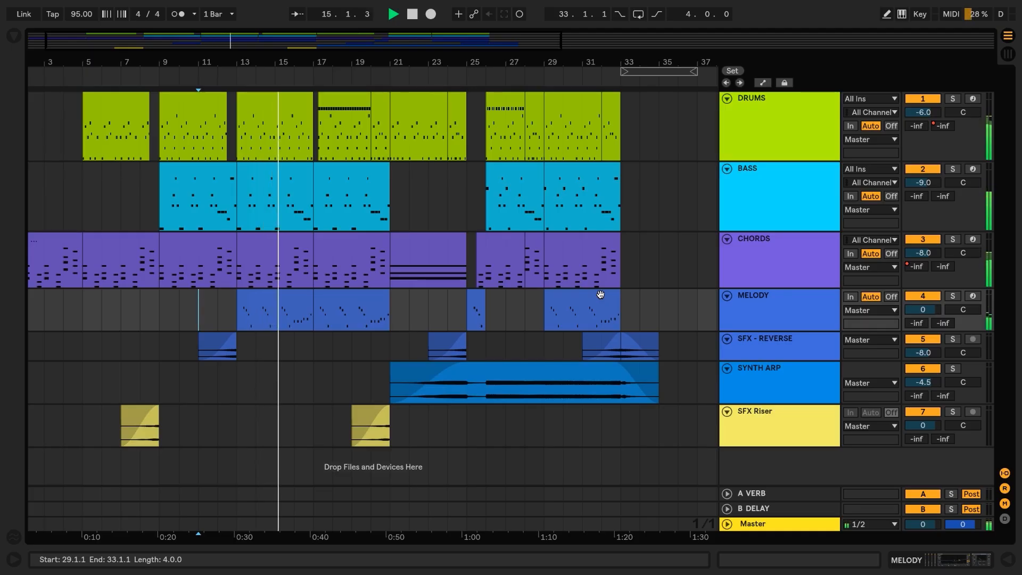
Step: Compare the playing mix with the EQ Eight bypassed and re-enabled on MELODY and then DRUMS, hide the devices, and stop playback
double_click(759, 298)
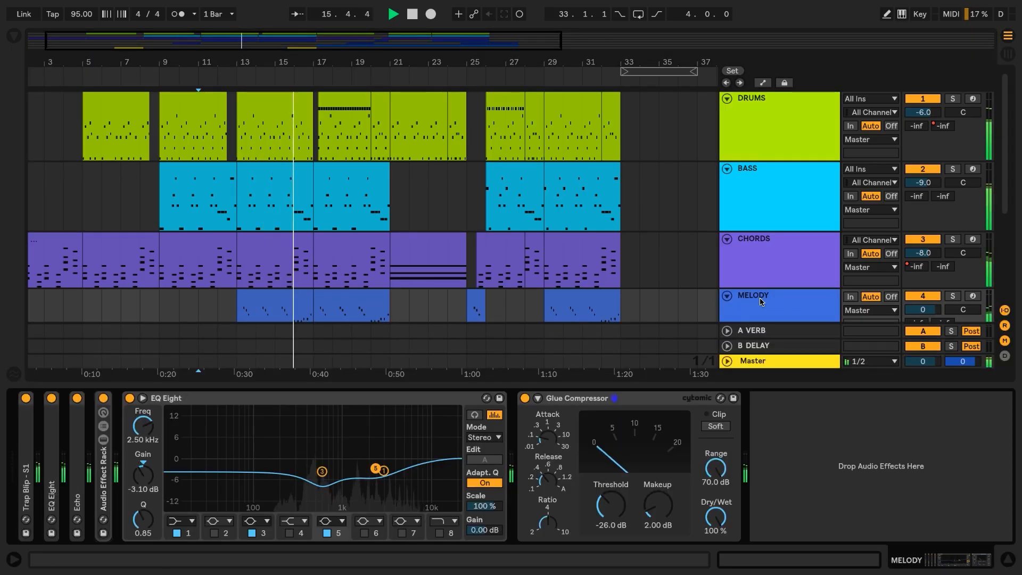
left_click(130, 398)
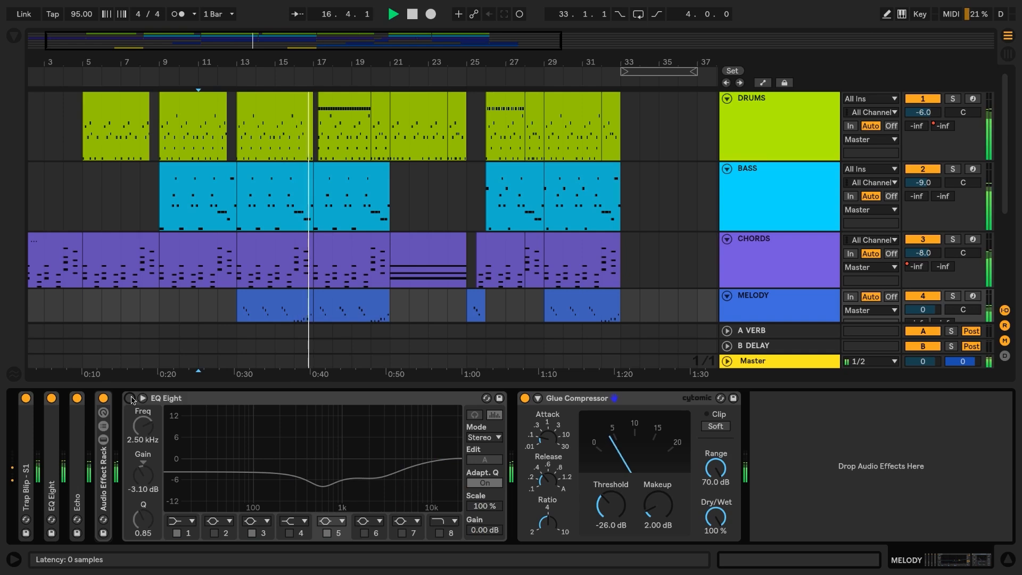
left_click(131, 398)
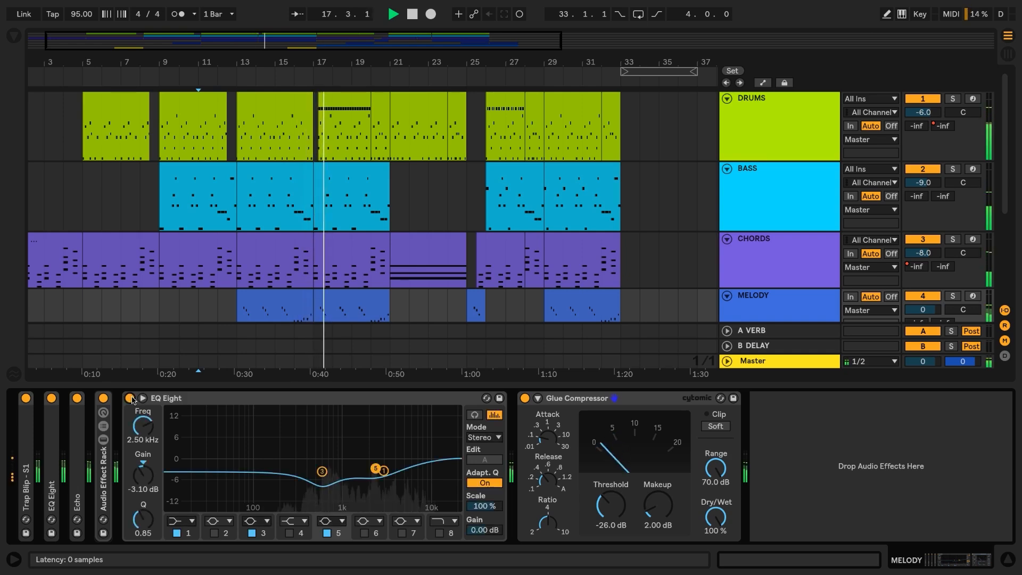
left_click(794, 129)
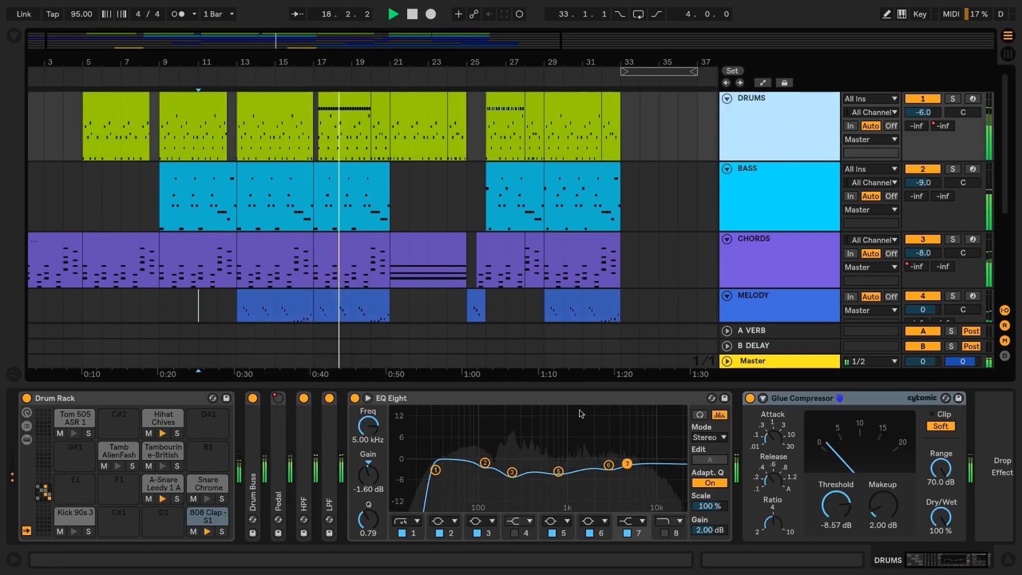
left_click(354, 398)
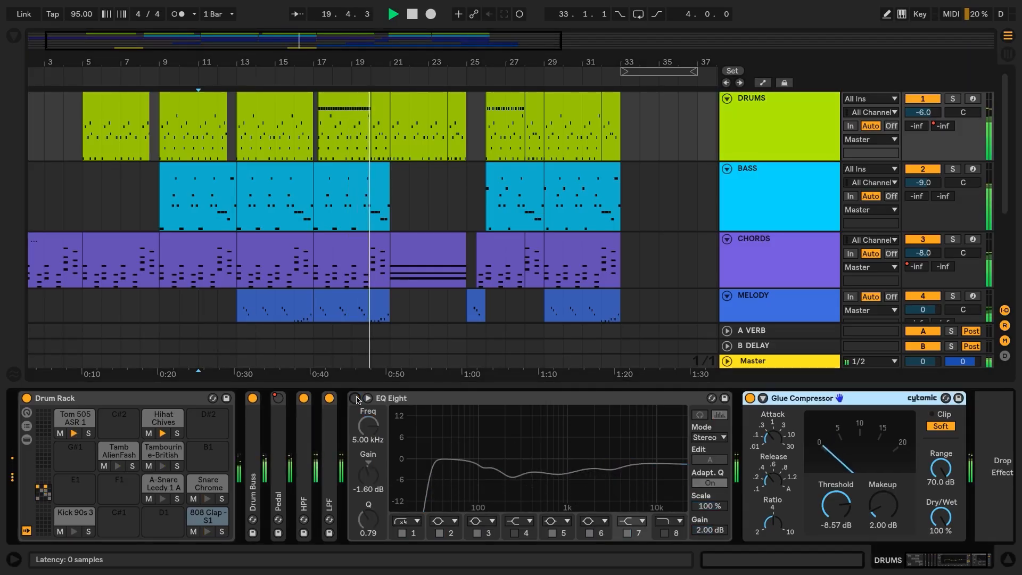
left_click(355, 398)
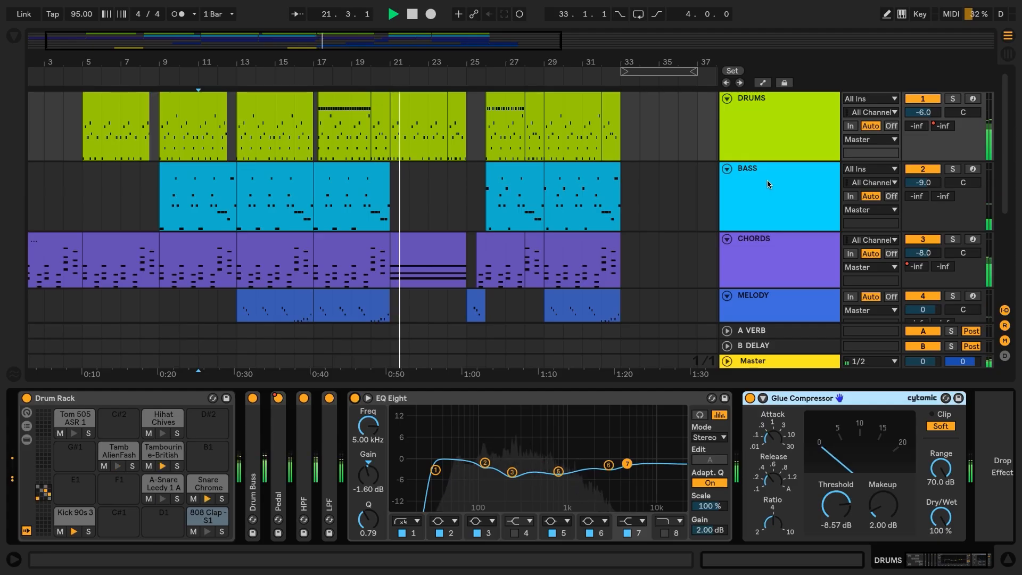
key("ctrl+alt+l")
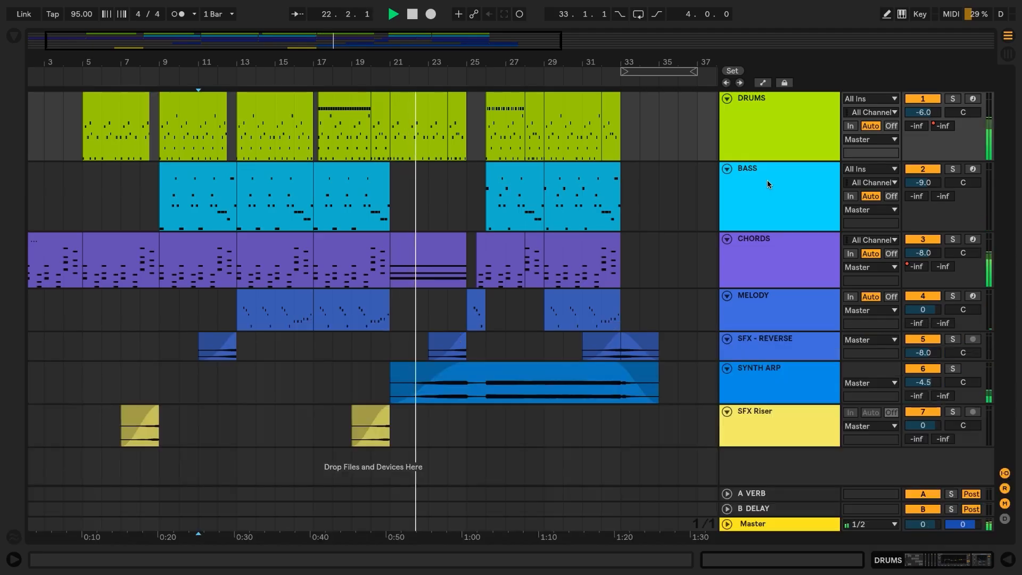
key("space")
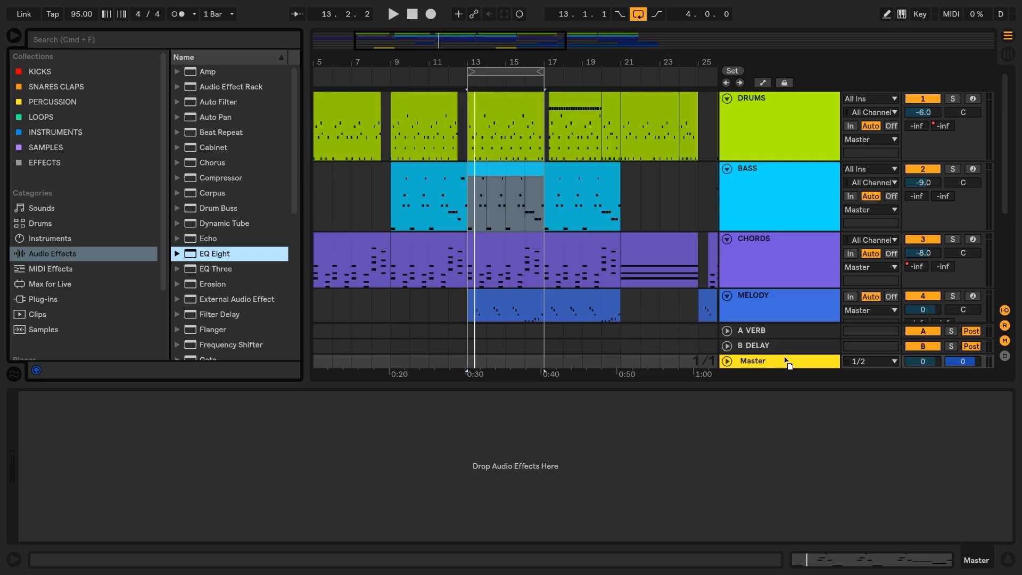
Step: Add an EQ Eight to the Master track with band 1 as a steep low cut at 20 Hz
left_click_drag(784, 359, 784, 362)
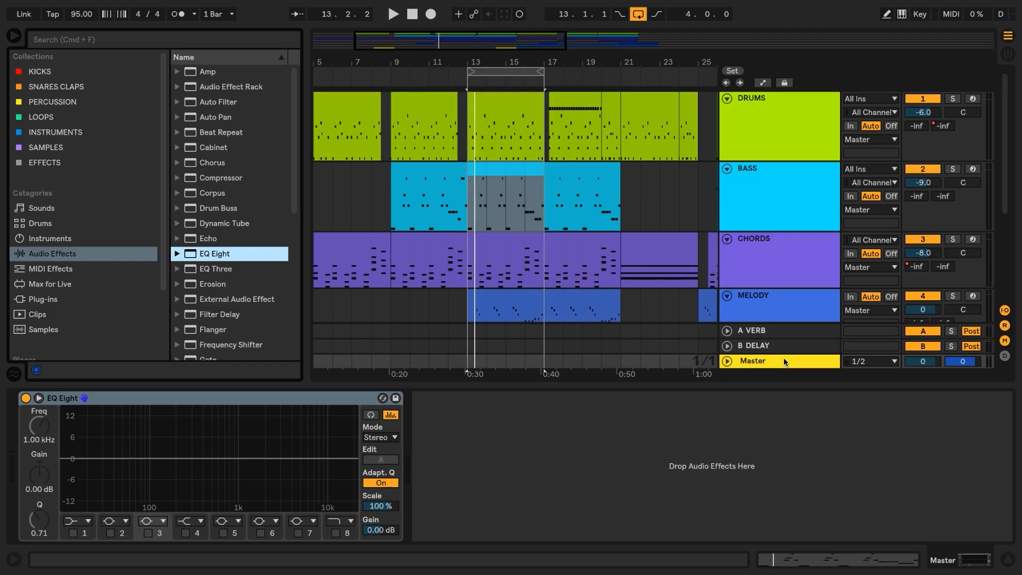
left_click(73, 532)
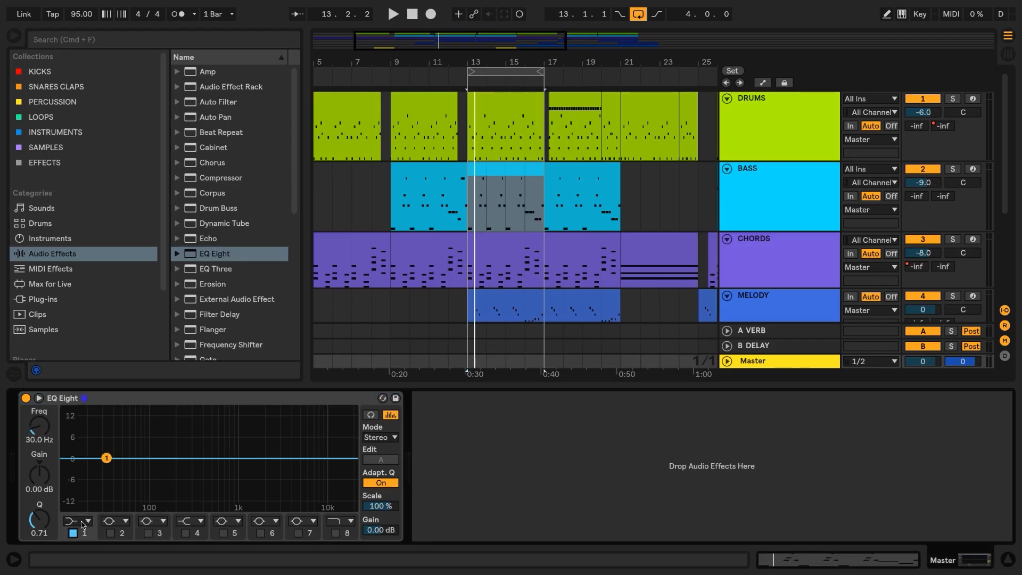
left_click(83, 522)
left_click(87, 429)
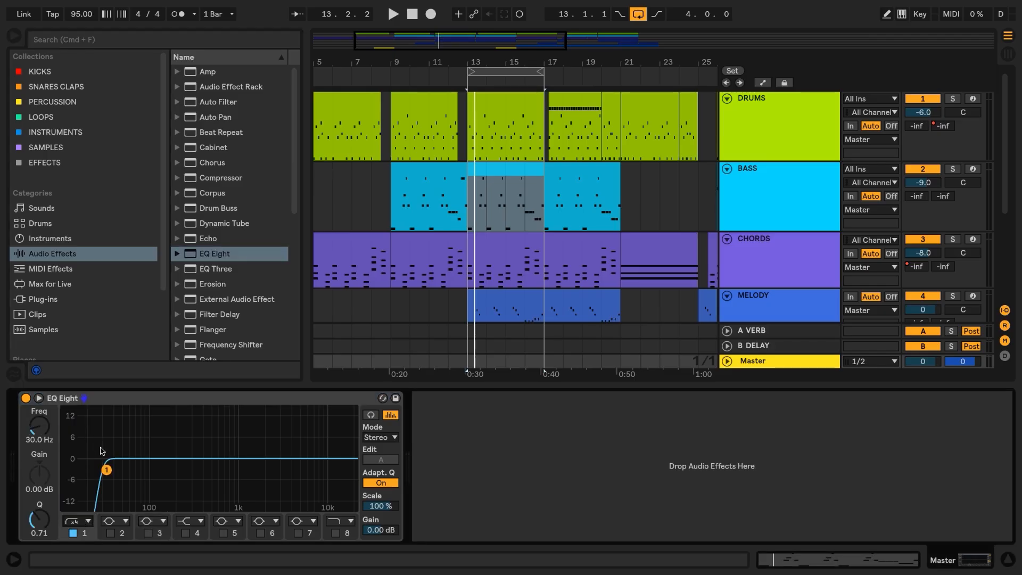
left_click(45, 432)
type("20")
key("Return")
Step: Enable band 2 of the Master EQ Eight, sweep it during playback to about 681 Hz, and set -2.25 dB with a Q of 1.31
left_click(110, 532)
left_click_drag(178, 458, 179, 438)
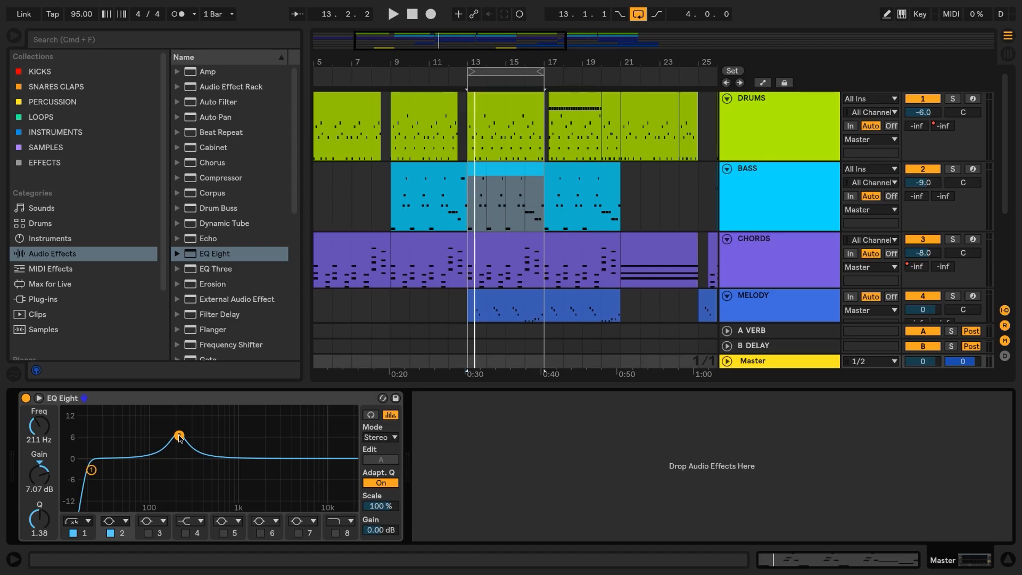
key("space")
left_click_drag(179, 437, 223, 436)
key("space")
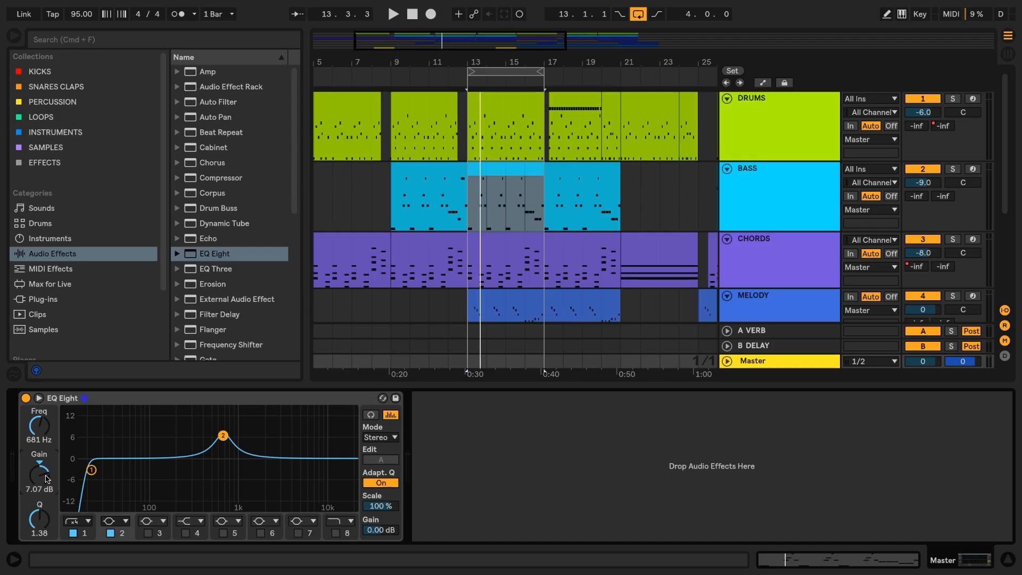
type("-2.25")
key("Return")
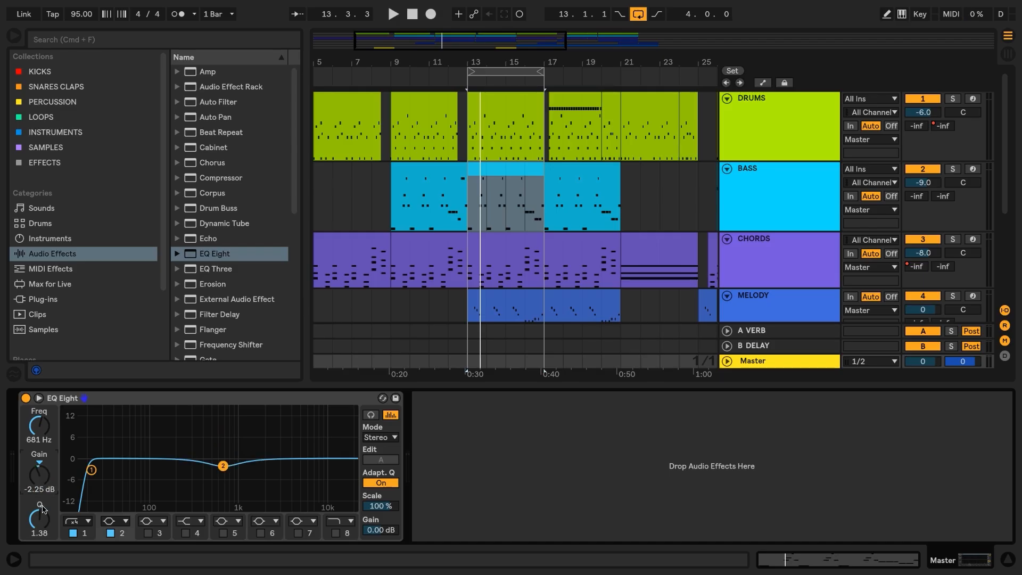
type("1")
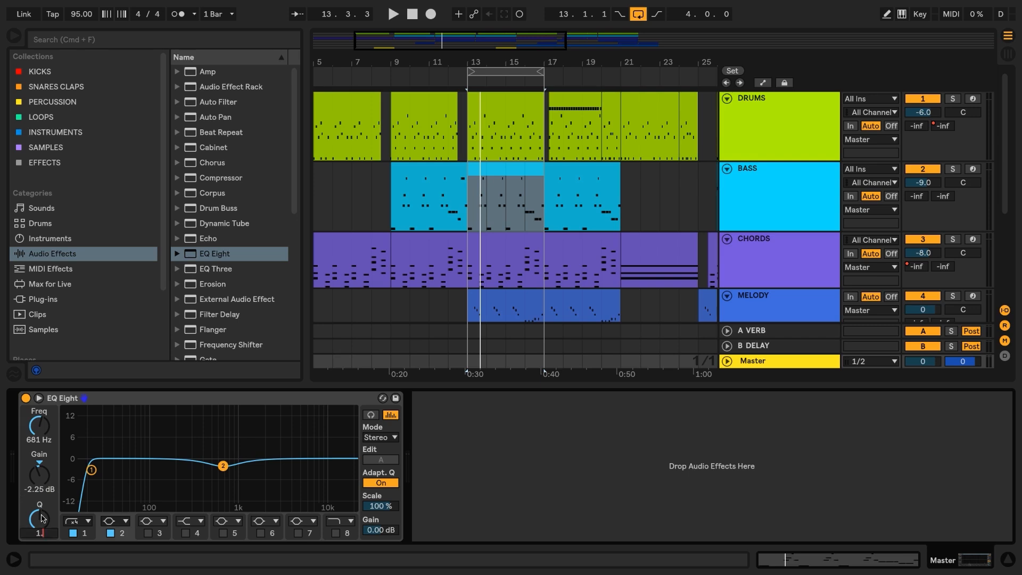
type(".31")
key("Return")
Step: Enable band 3 of the Master EQ Eight and sweep it as a boost during playback, placing it at about 4.74 kHz
left_click(149, 532)
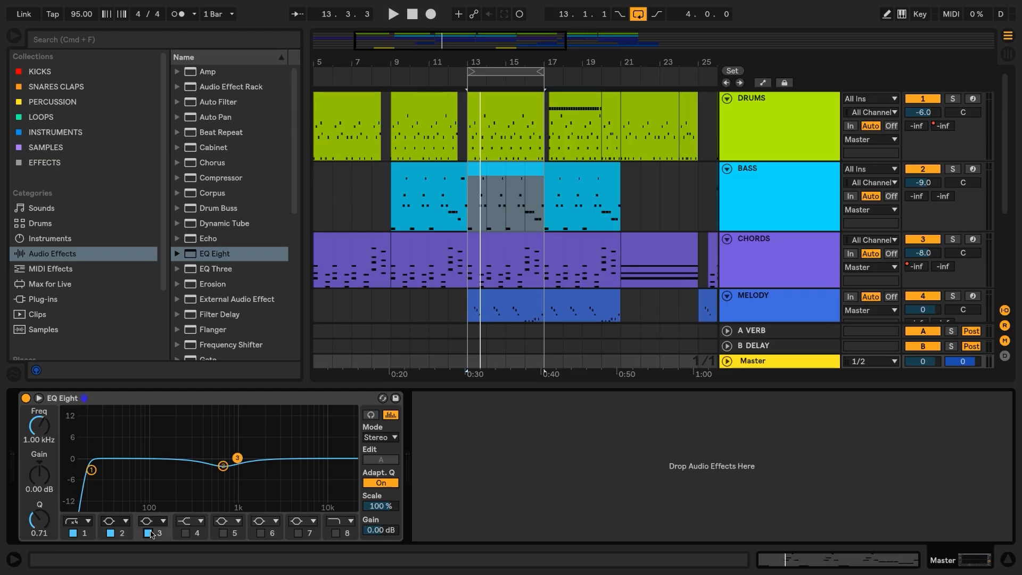
left_click_drag(237, 458, 249, 437)
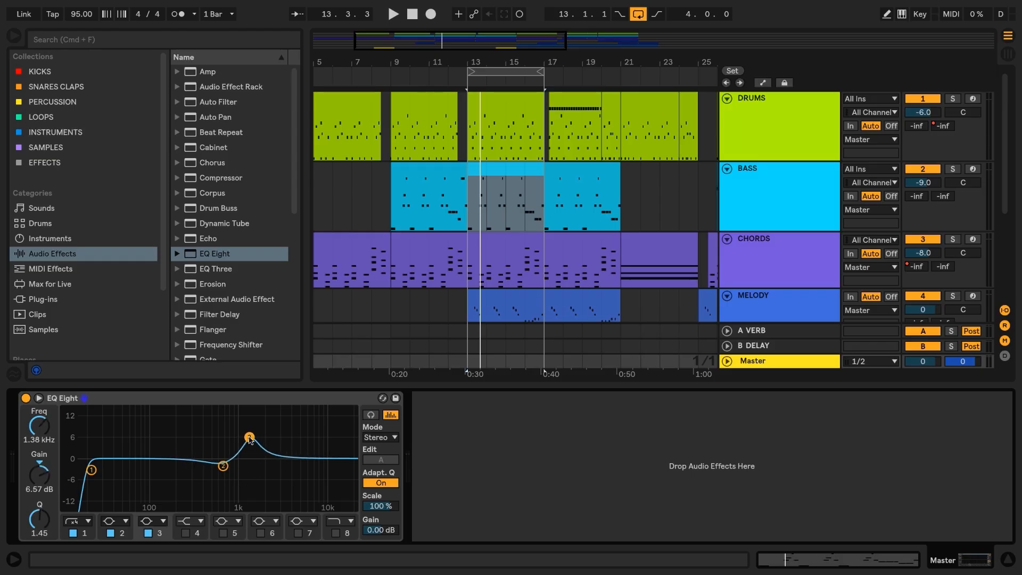
key("space")
left_click_drag(249, 437, 291, 435)
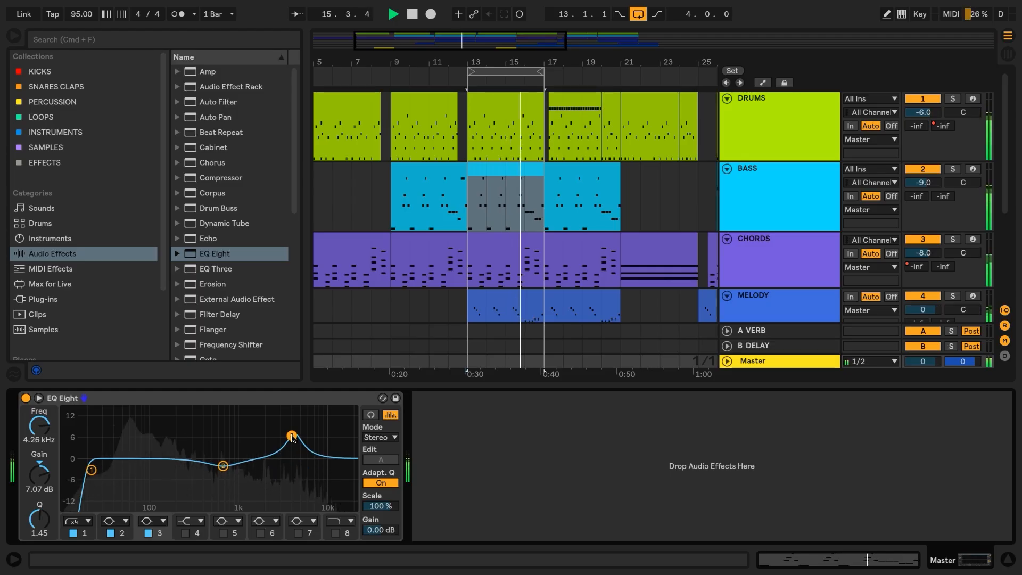
key("space")
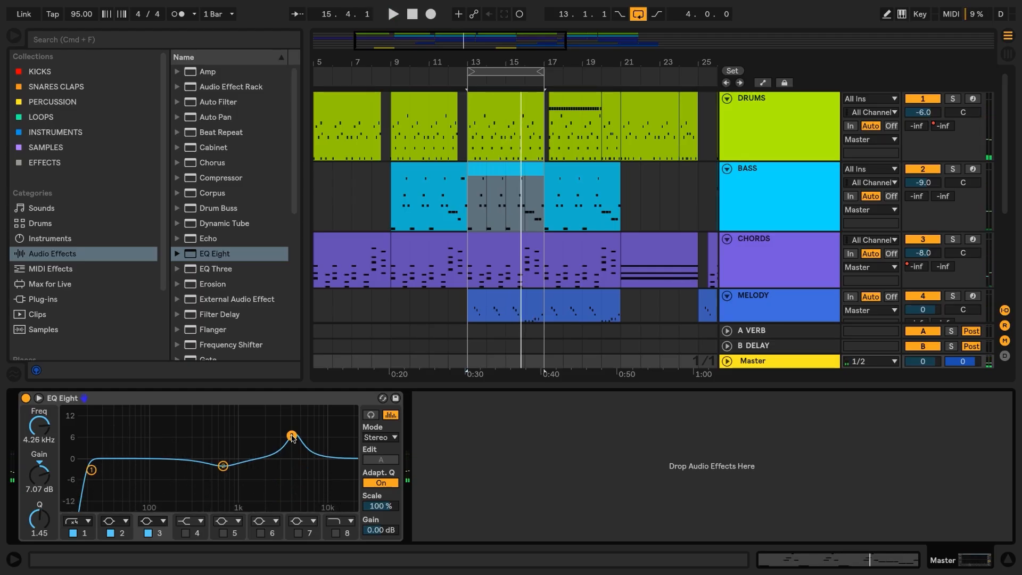
left_click_drag(292, 435, 296, 437)
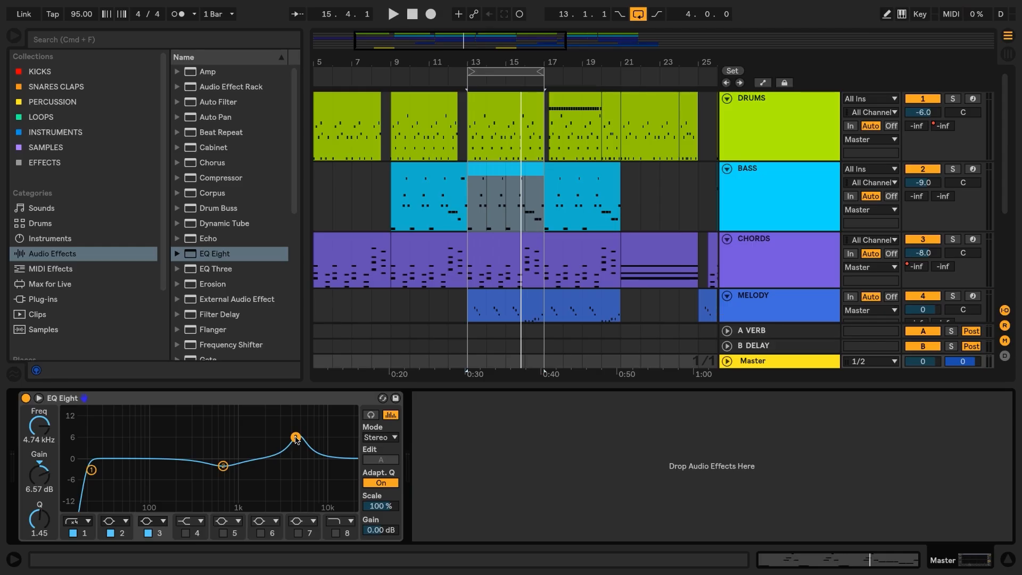
Step: Set band 3's gain to -0.85 dB and its Q to about 2.82, and turn on the EQ's audition mode
left_click(43, 475)
type("-")
type("0.85")
key("Return")
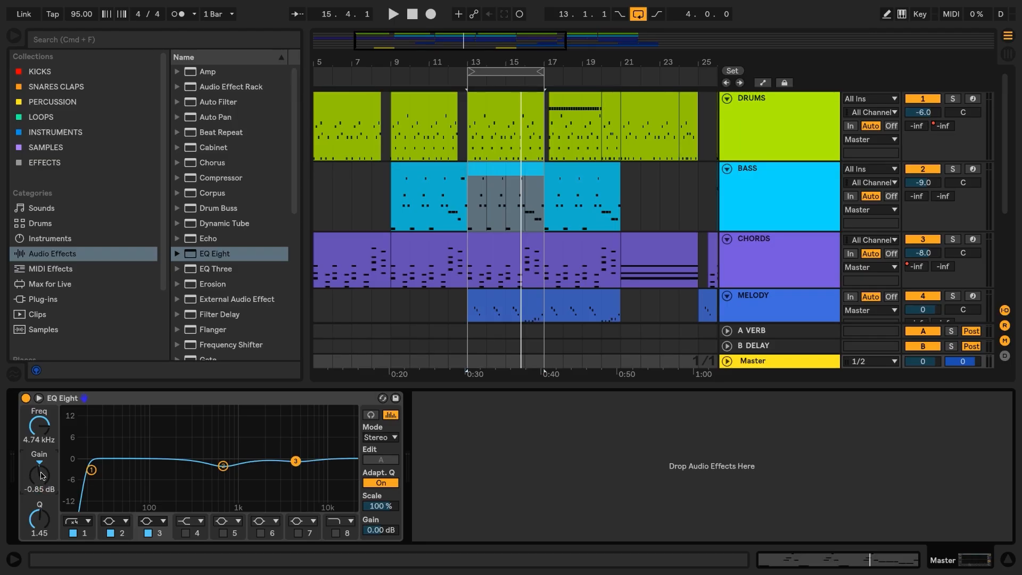
left_click(39, 521)
mouse_move(39, 520)
left_mouse_down()
mouse_move(39, 500)
mouse_move(40, 522)
left_mouse_up()
left_click(371, 415)
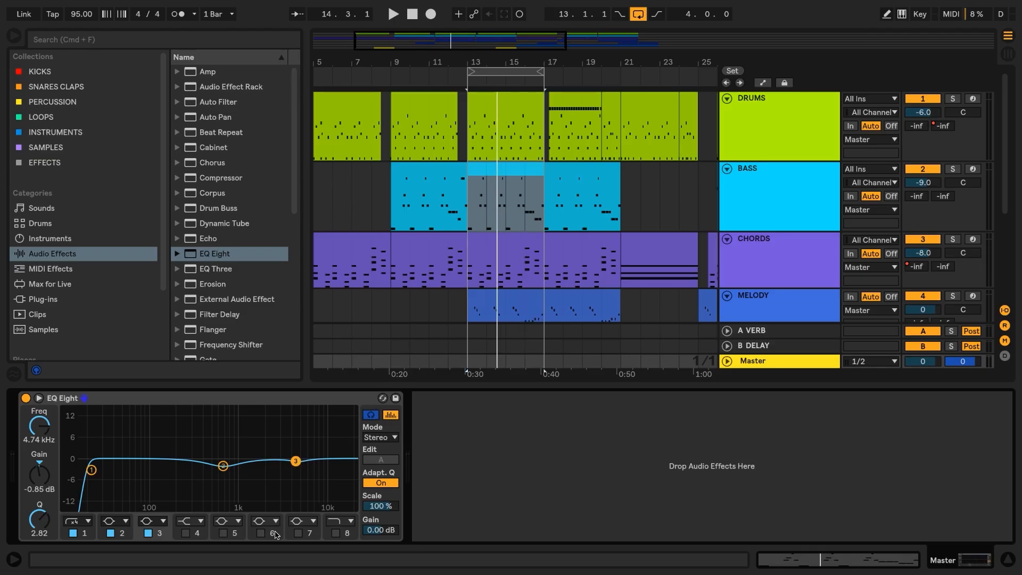
Step: Enable band 5, sweep it as a boost during playback to about 2.11 kHz, and set -1.75 dB with a Q of about 1.52
left_click(223, 532)
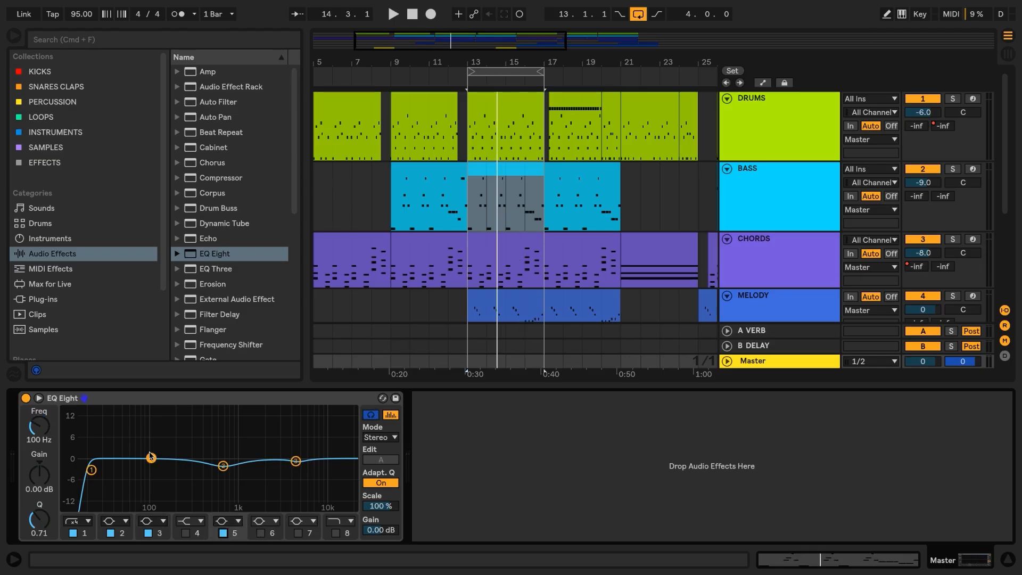
left_click_drag(150, 456, 198, 438)
key("space")
key("space")
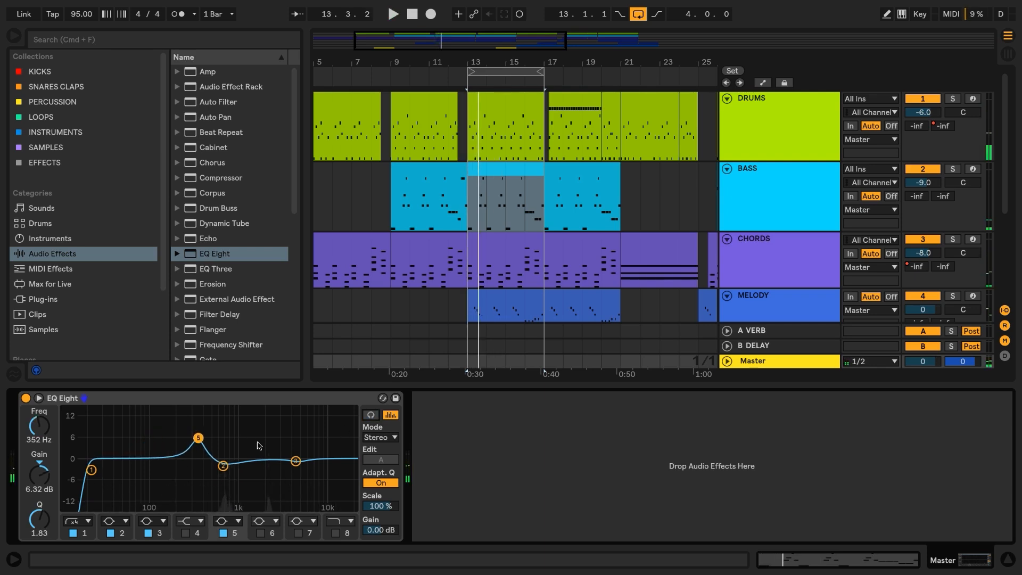
key("space")
left_click_drag(198, 437, 266, 437)
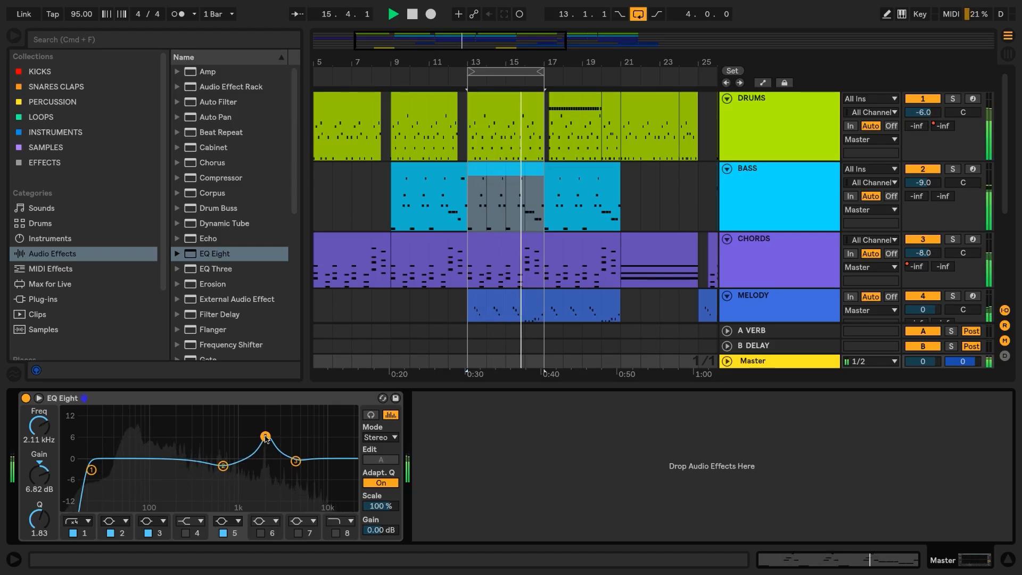
key("space")
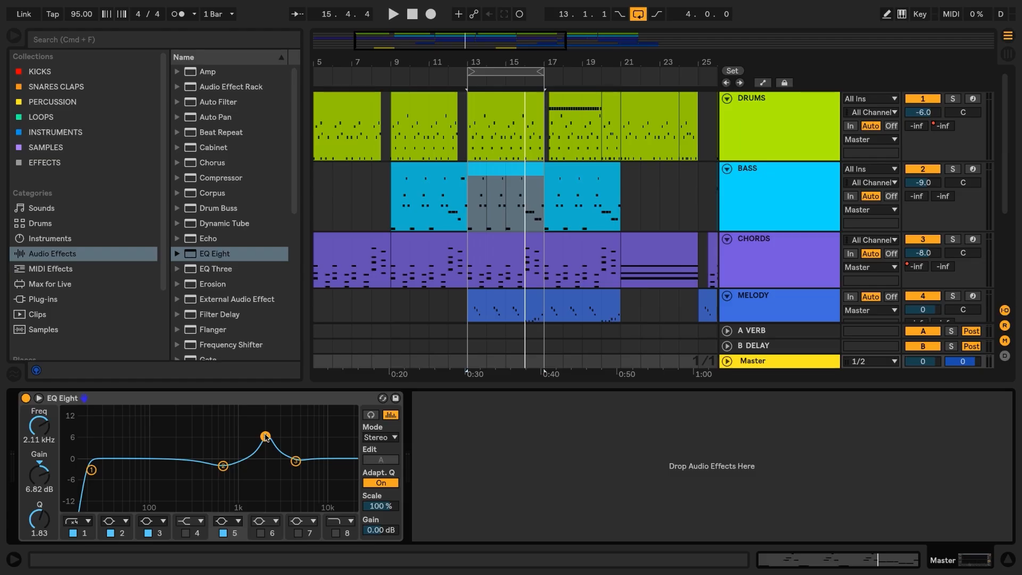
left_click(40, 475)
type("-1.75")
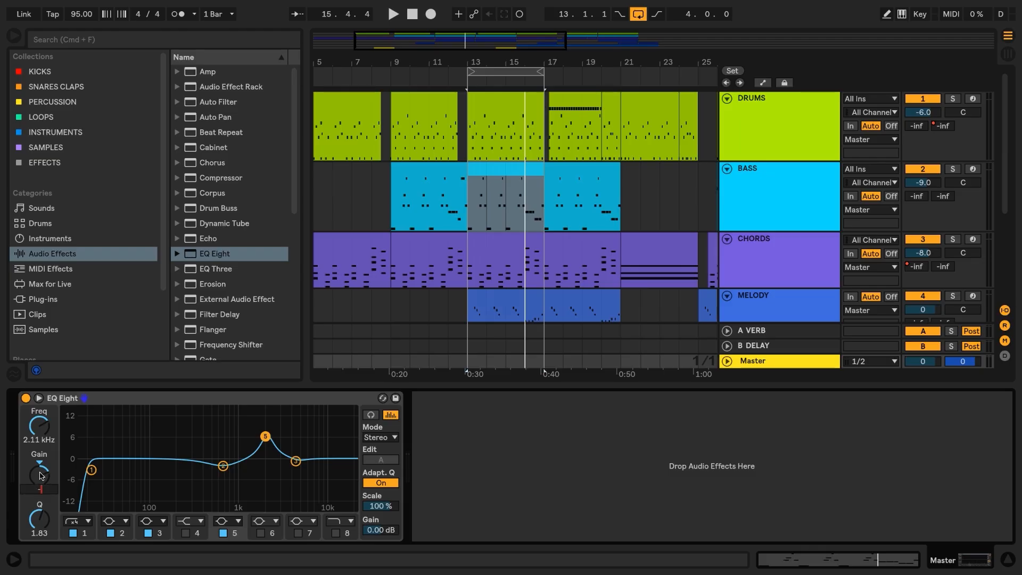
key("Return")
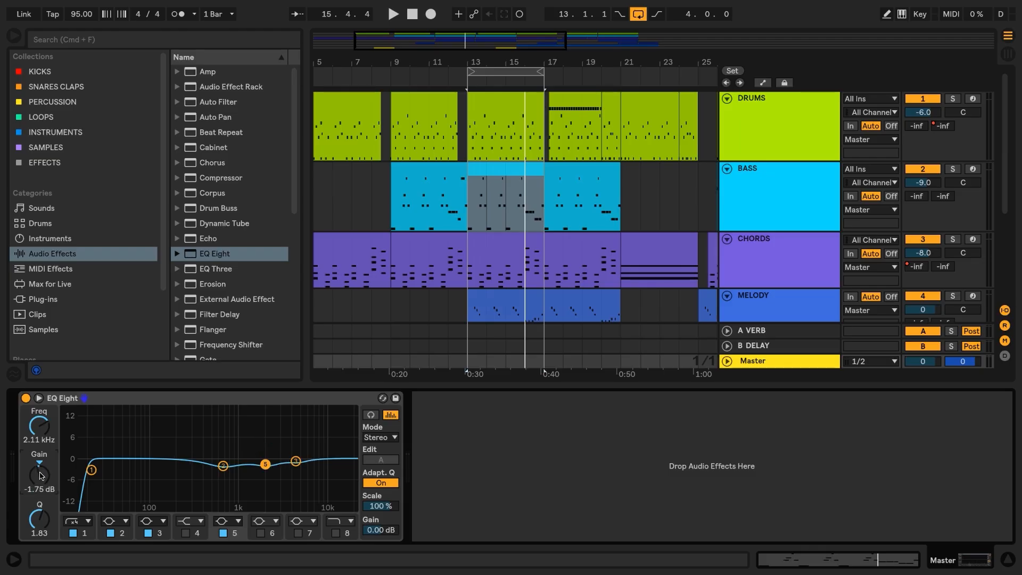
left_click_drag(40, 519, 40, 526)
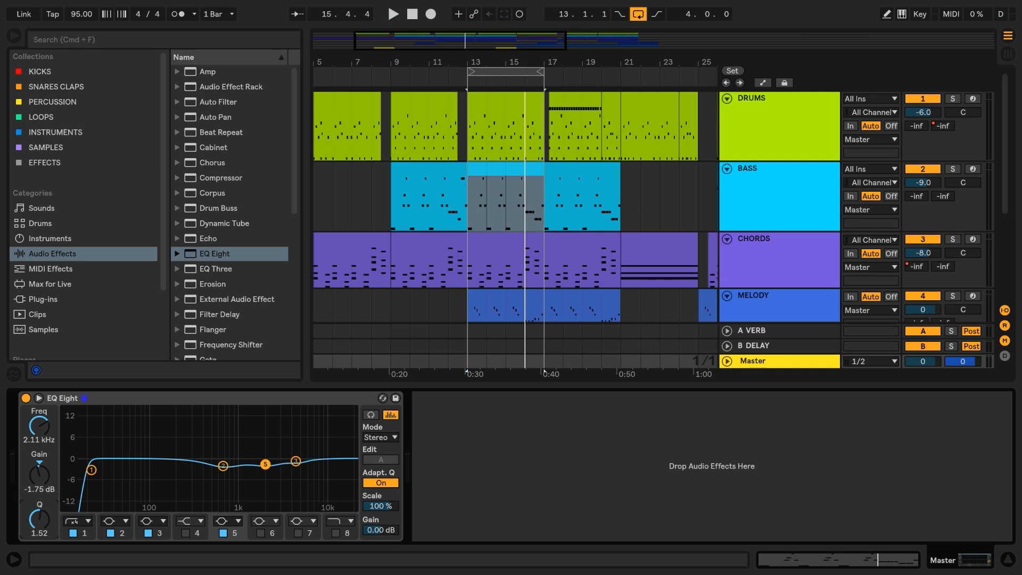
Step: Enable band 6, audition it as a boost at about 278 Hz, and set its gain to -1.5 dB with a Q of about 1.19
left_click(261, 533)
left_click_drag(323, 458, 189, 432)
key("space")
key("space")
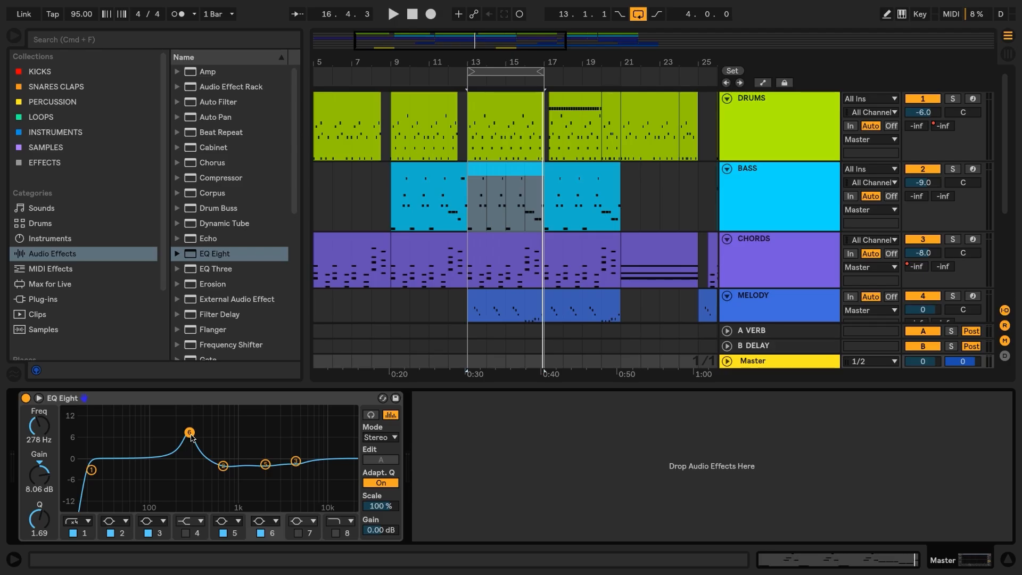
left_click(47, 482)
type("-1.5")
key("Return")
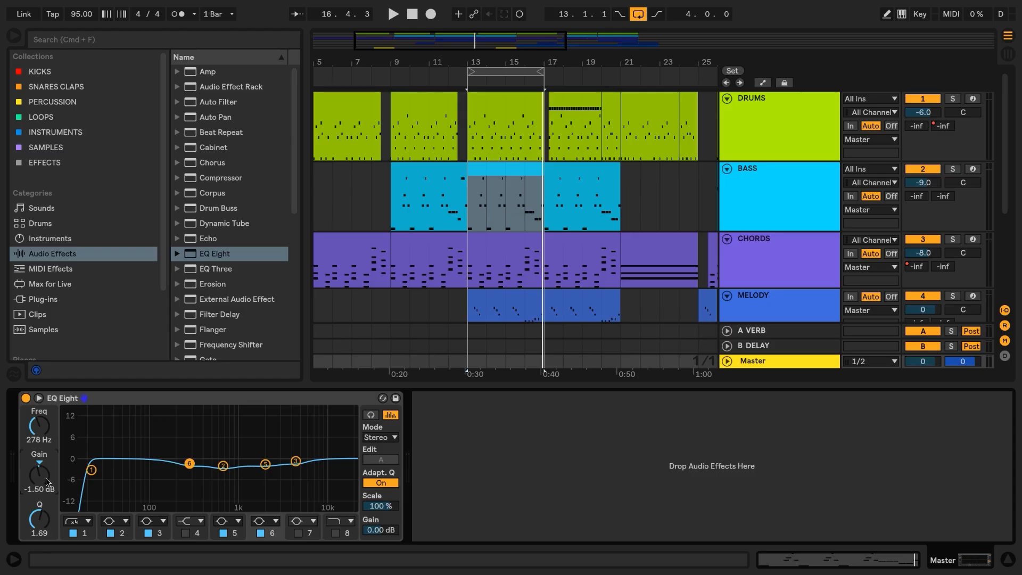
left_click_drag(40, 519, 39, 517)
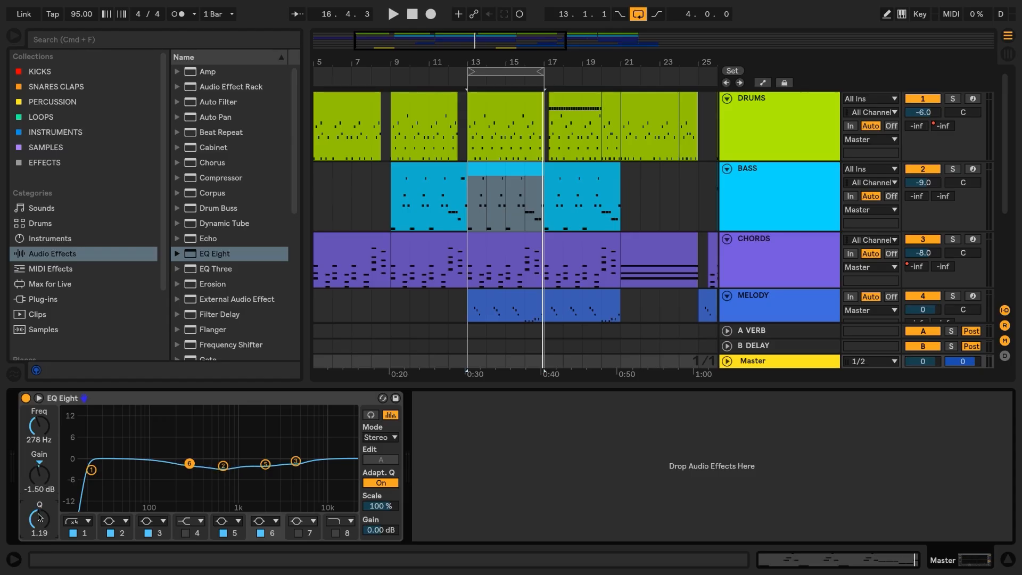
Step: Enable band 7 of the Master EQ Eight and audition it as a boost during playback at about 111 Hz with a Q of about 1.58
left_click(298, 533)
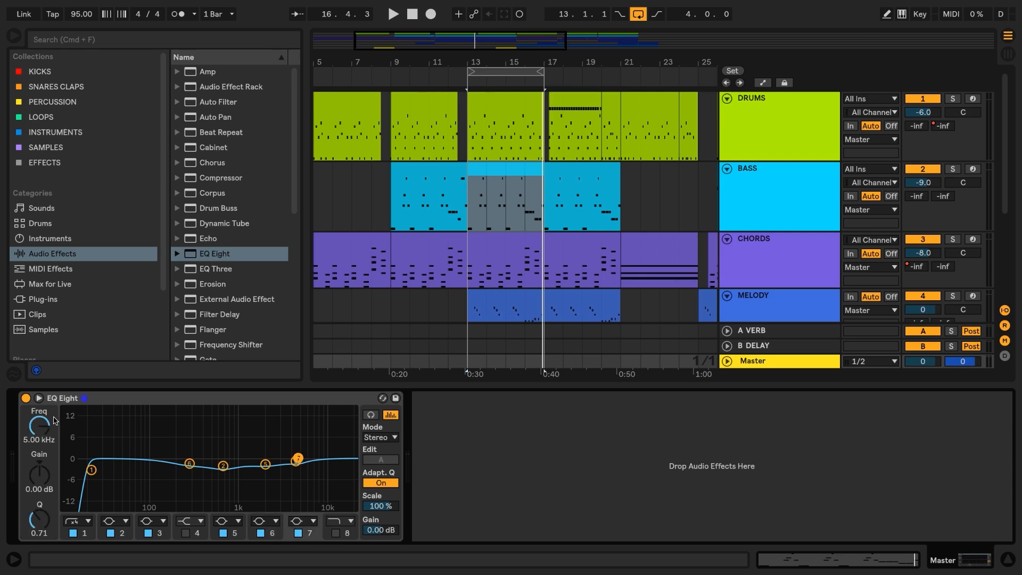
left_click_drag(42, 424, 42, 443)
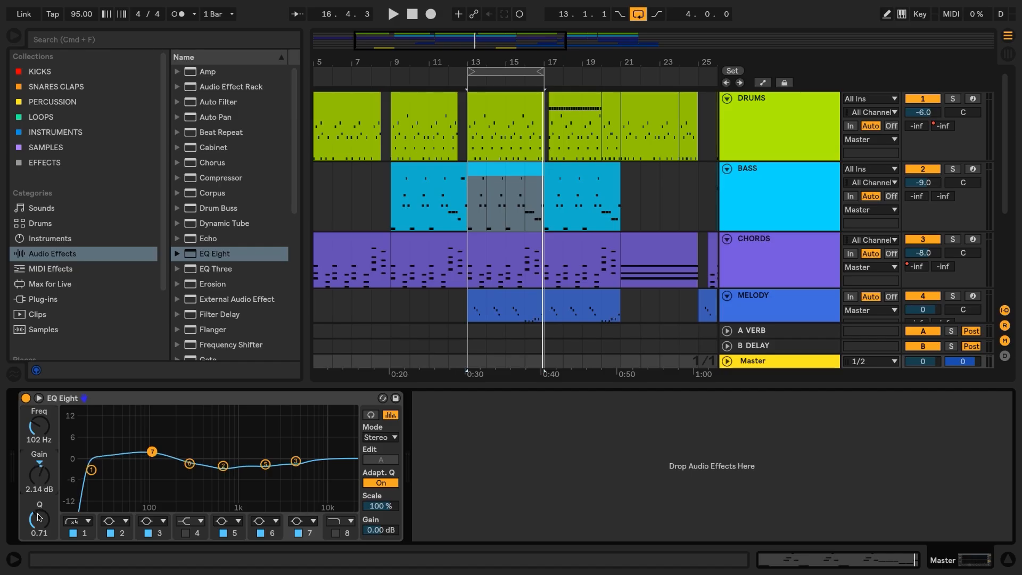
left_click_drag(37, 513, 39, 438)
key("space")
key("space")
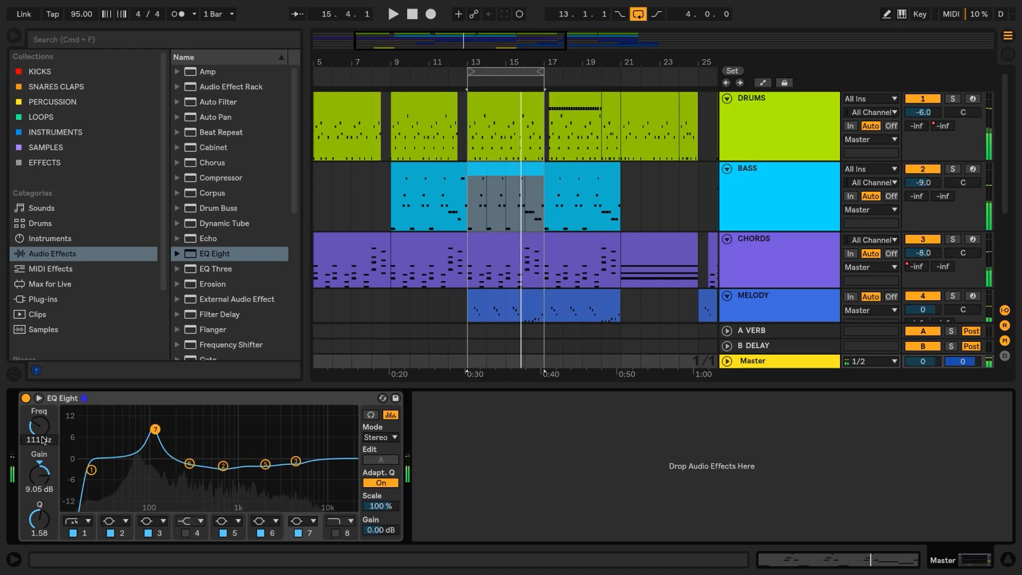
Step: Set band 7's gain to -1.15 dB and Q to about 2.70, and raise the EQ Eight's output gain to 2 dB
left_click(44, 480)
type("-1.13")
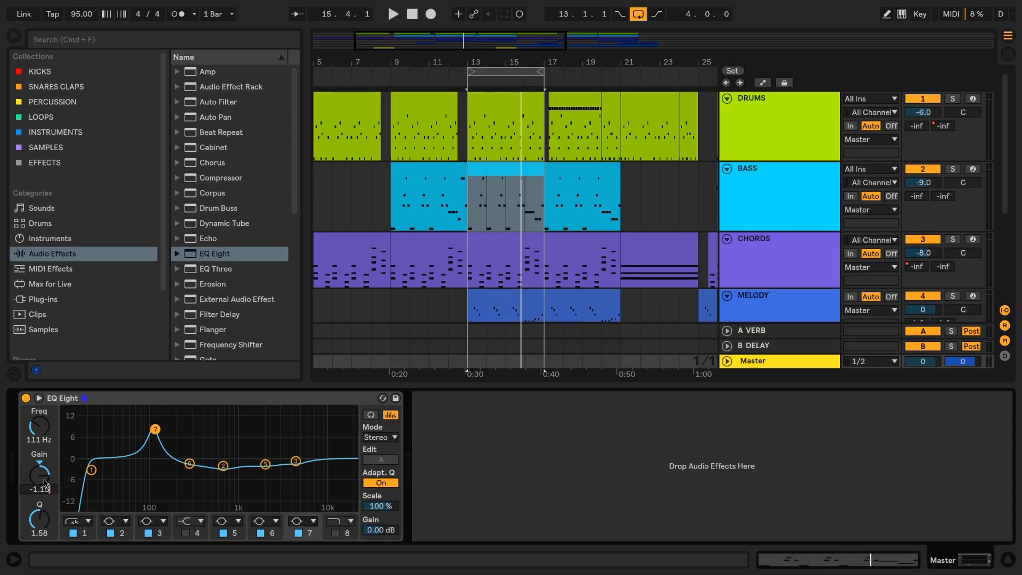
key("Return")
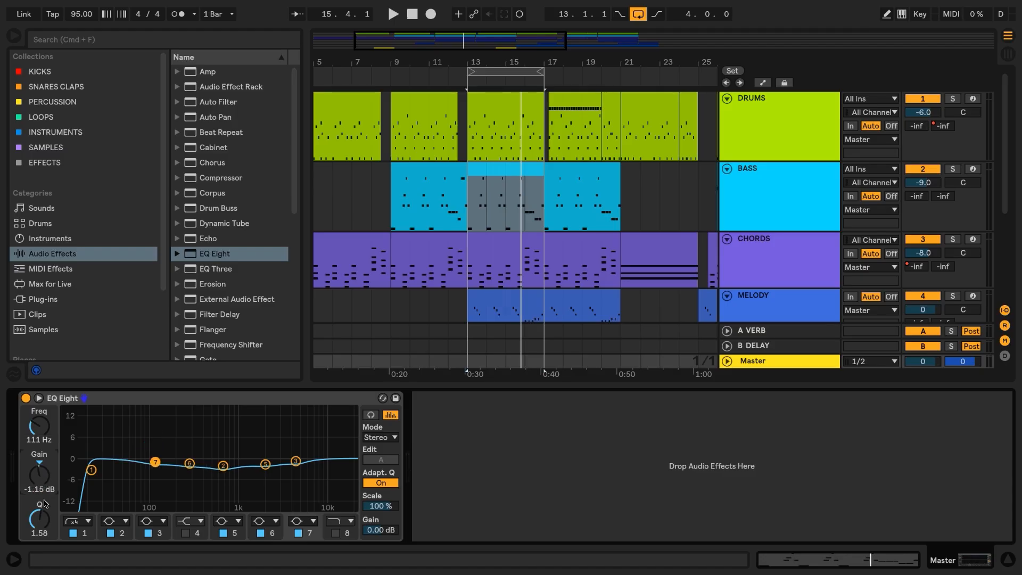
left_click_drag(40, 523, 39, 513)
type("2")
key("Return")
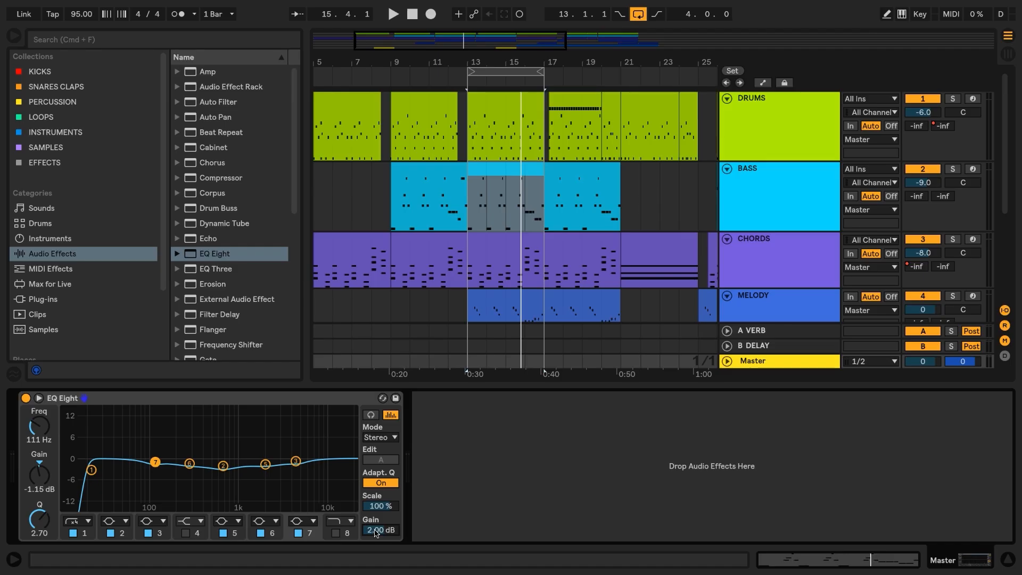
Step: Compare the looped mix with the Master EQ Eight bypassed and active during playback
key("space")
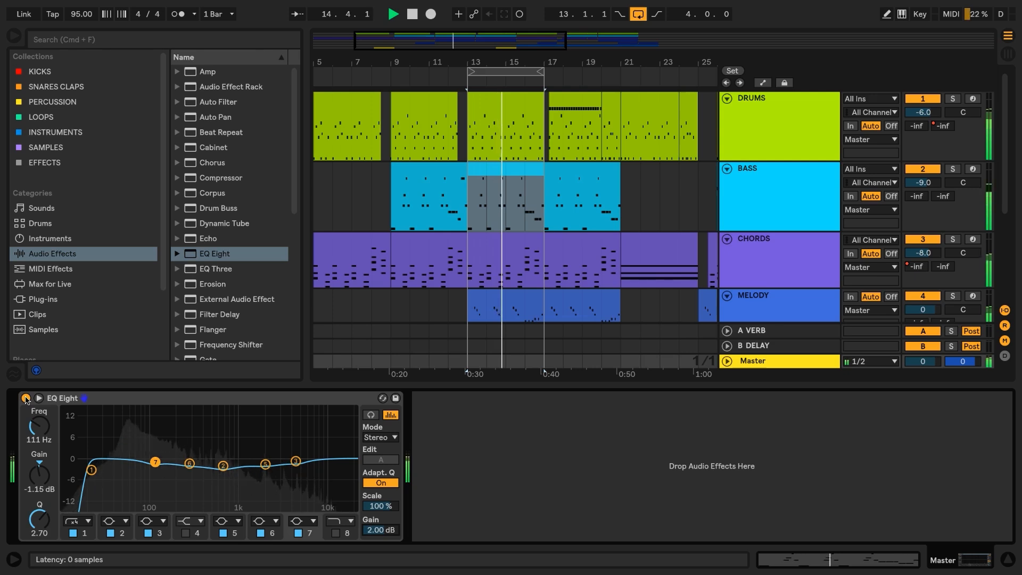
left_click(25, 398)
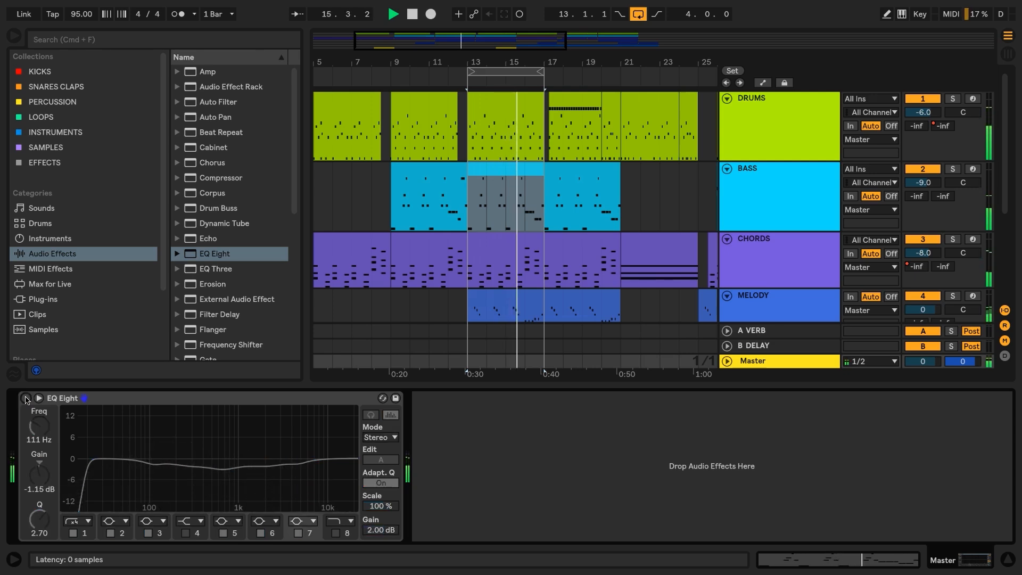
left_click(25, 398)
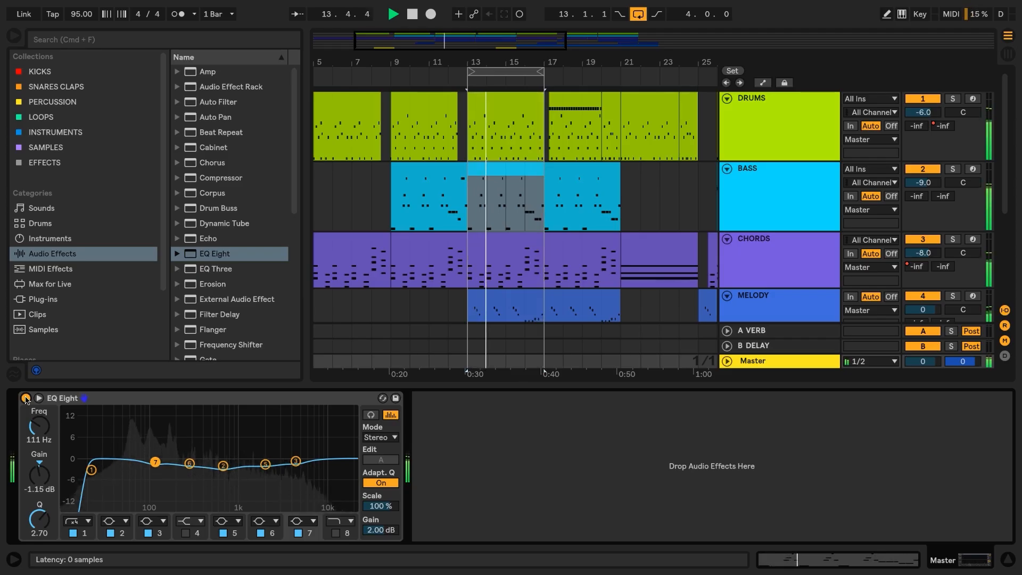
left_click(26, 398)
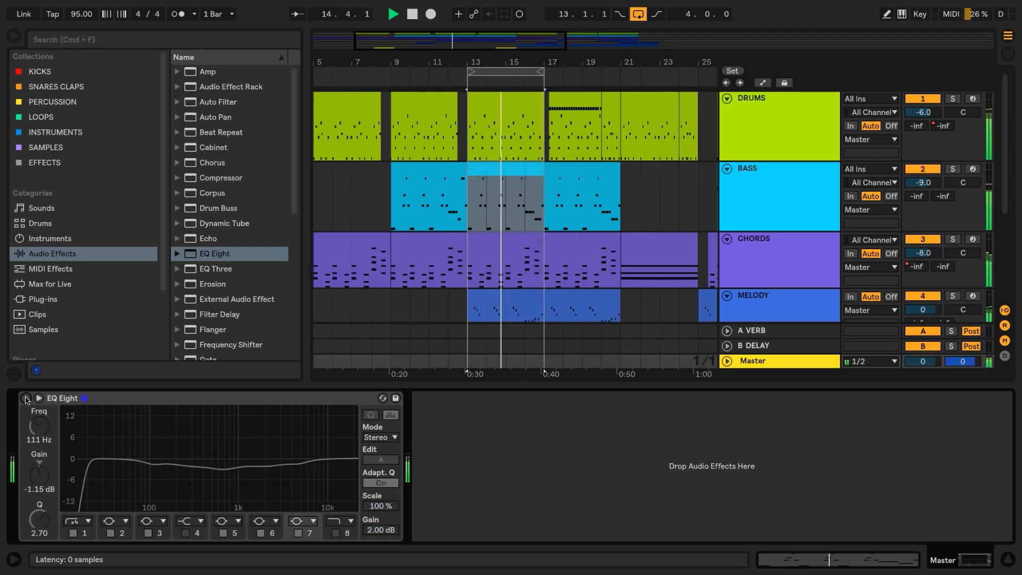
left_click(26, 398)
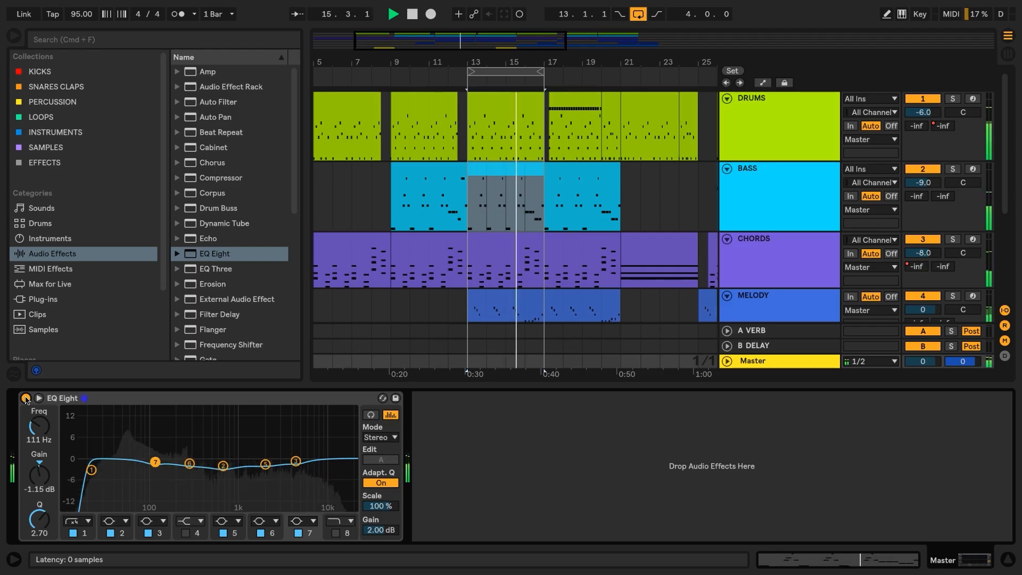
key("space")
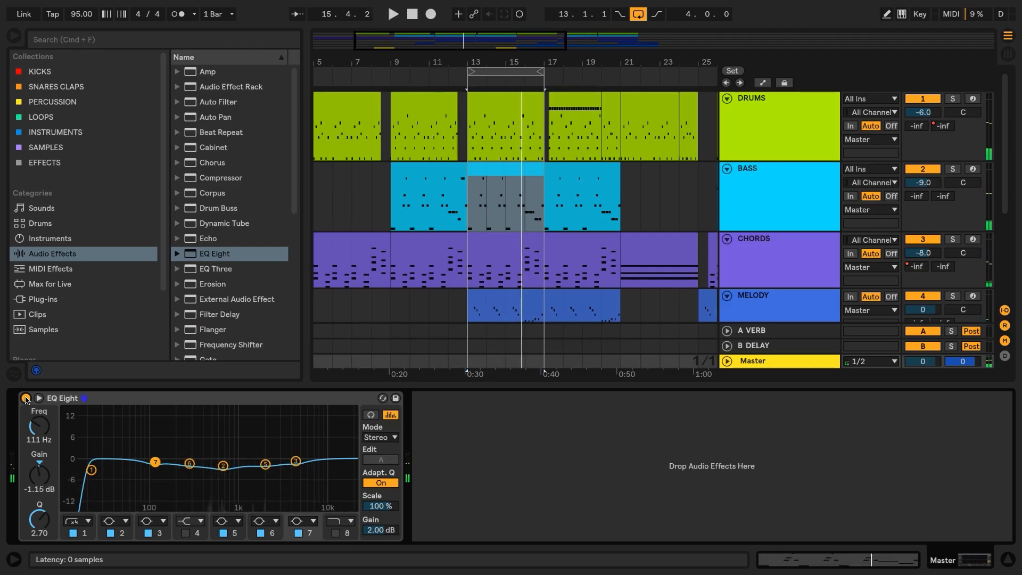
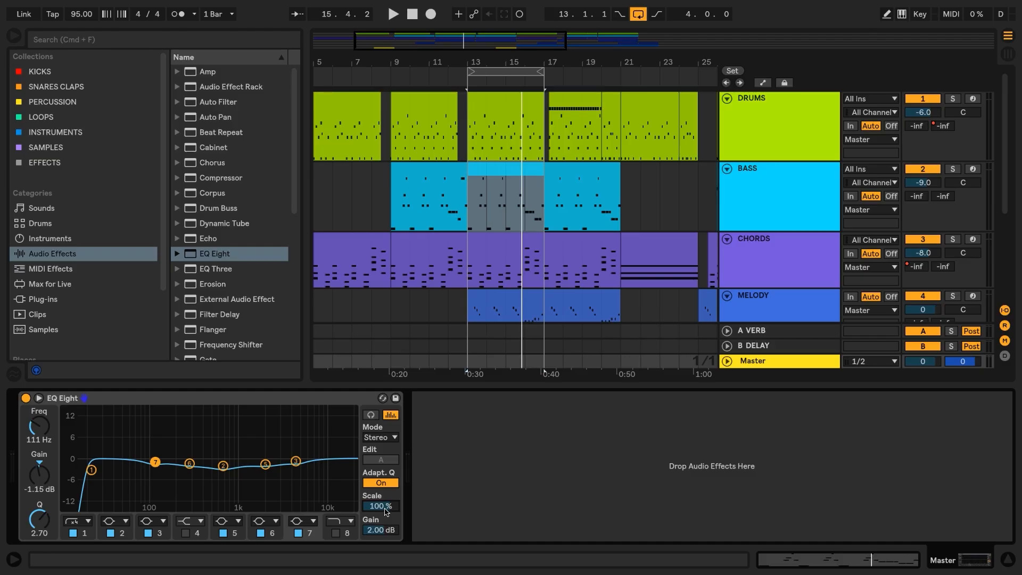
Step: Audition the EQ Eight's Scale at 200% during playback and return it to 100%
left_click_drag(387, 511, 387, 458)
key("space")
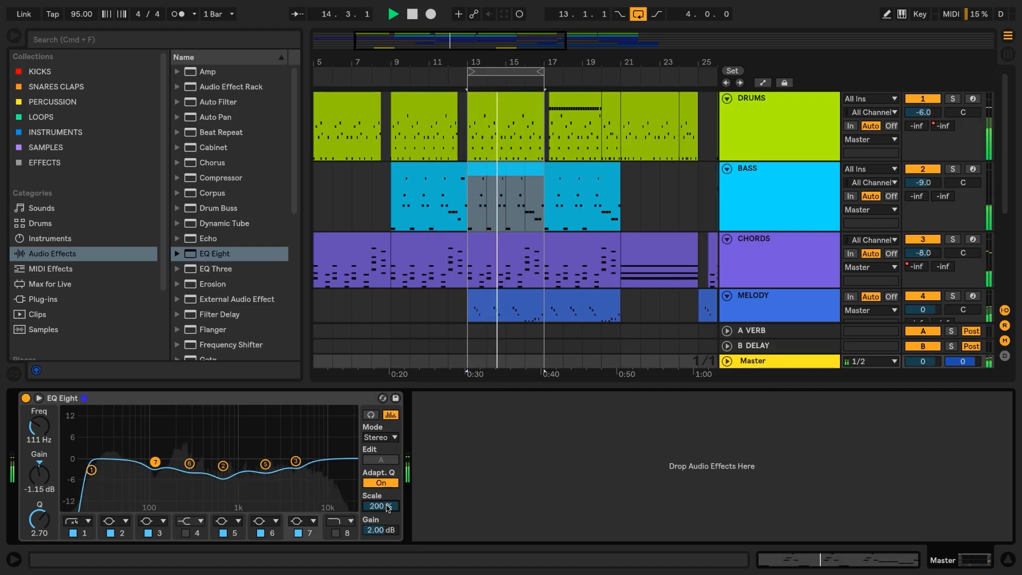
left_click_drag(387, 507, 387, 546)
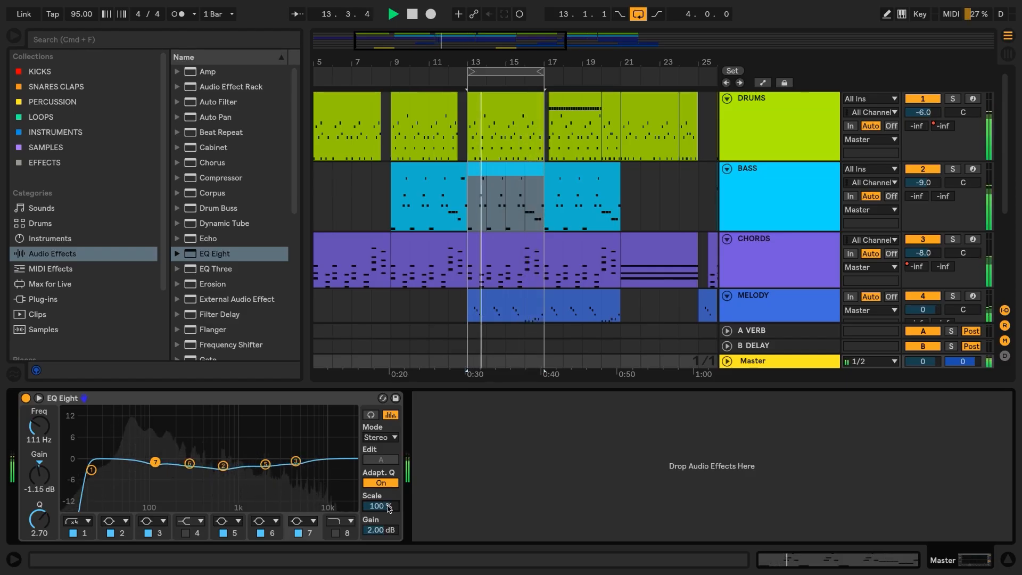
key("space")
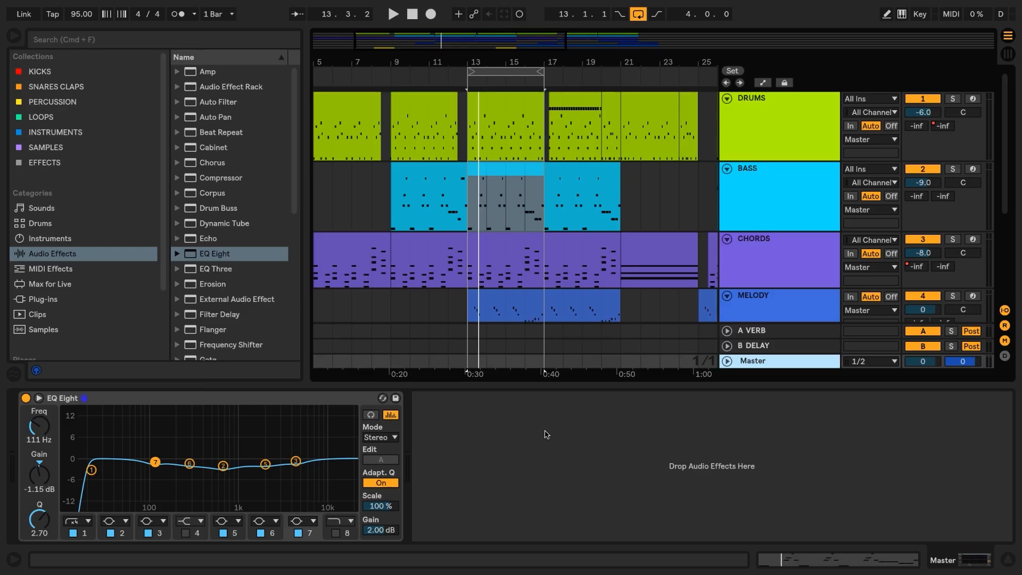
Step: Insert the Utility's Bass Mono preset before the EQ Eight on the Master track
scroll(212, 291, "down", 7)
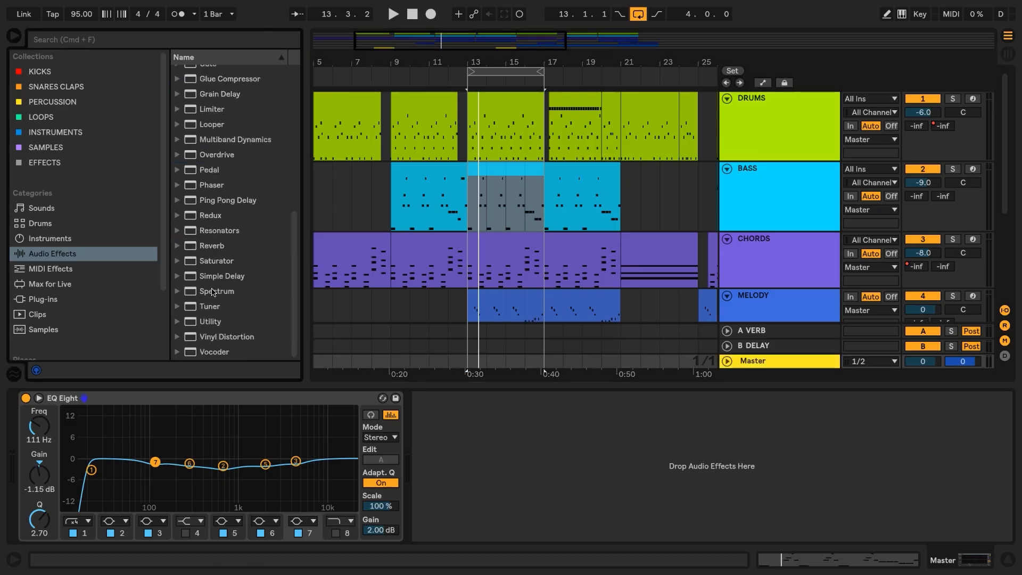
left_click(176, 322)
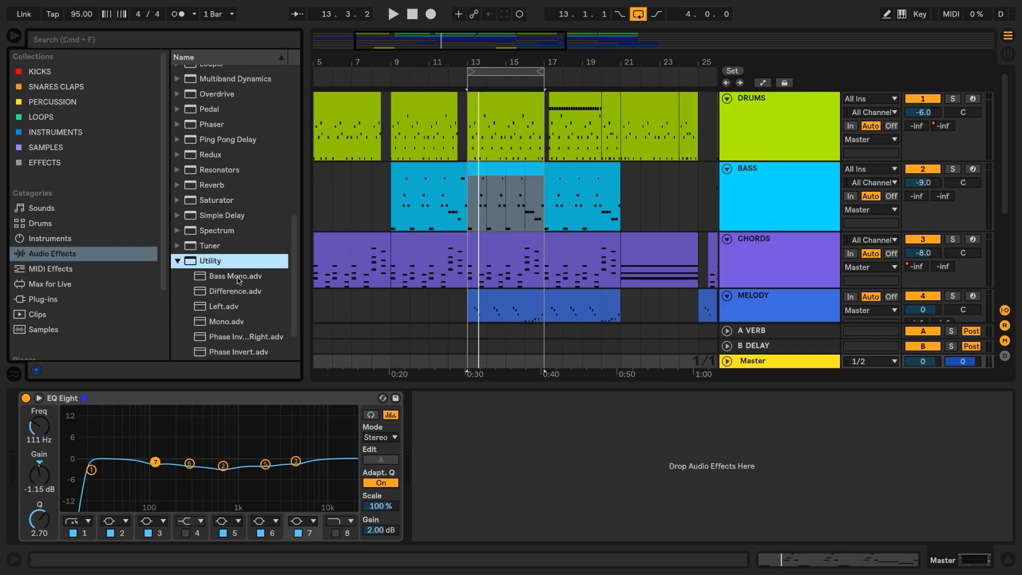
left_click_drag(236, 280, 25, 415)
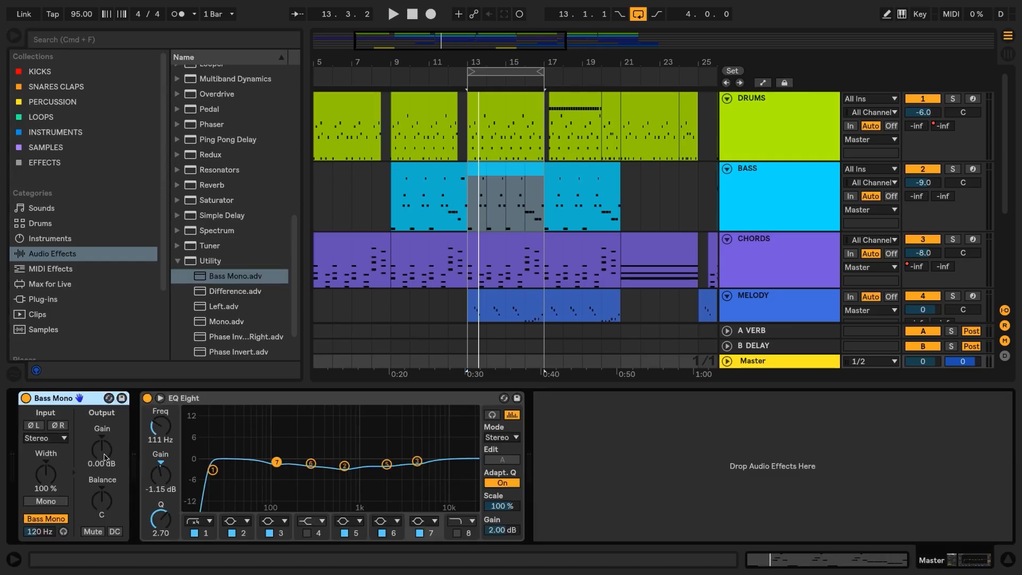
Step: Try the Utility's output gain, Mono and Bass Mono controls and restore each one
left_click_drag(105, 450, 105, 479)
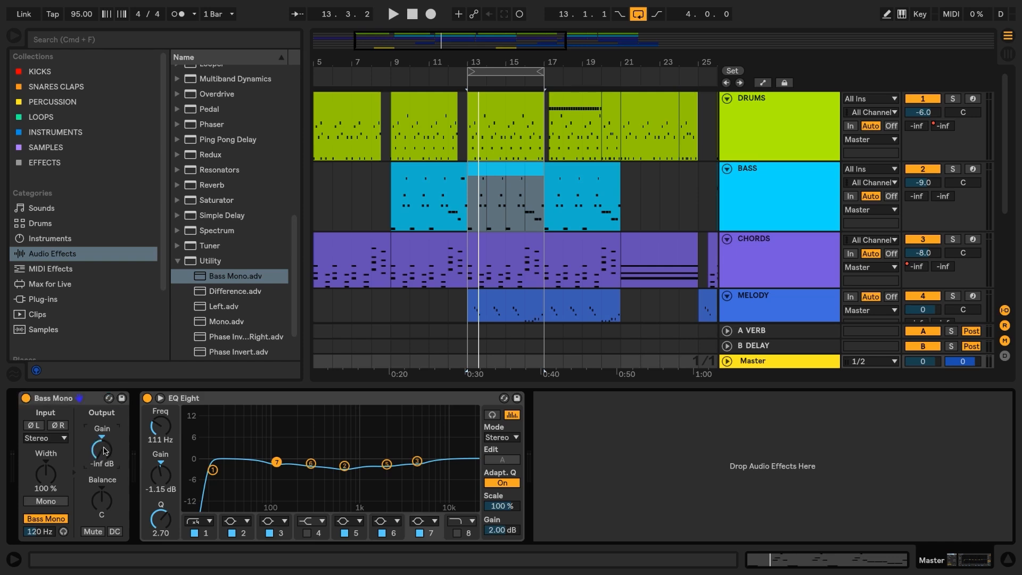
double_click(102, 450)
left_click(55, 503)
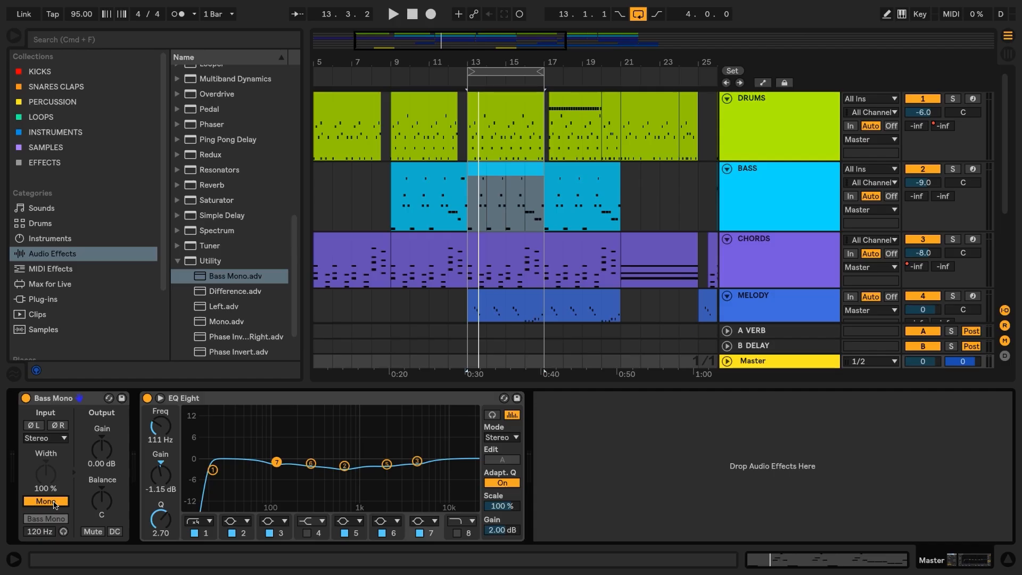
left_click(54, 503)
left_click(54, 522)
left_click(53, 521)
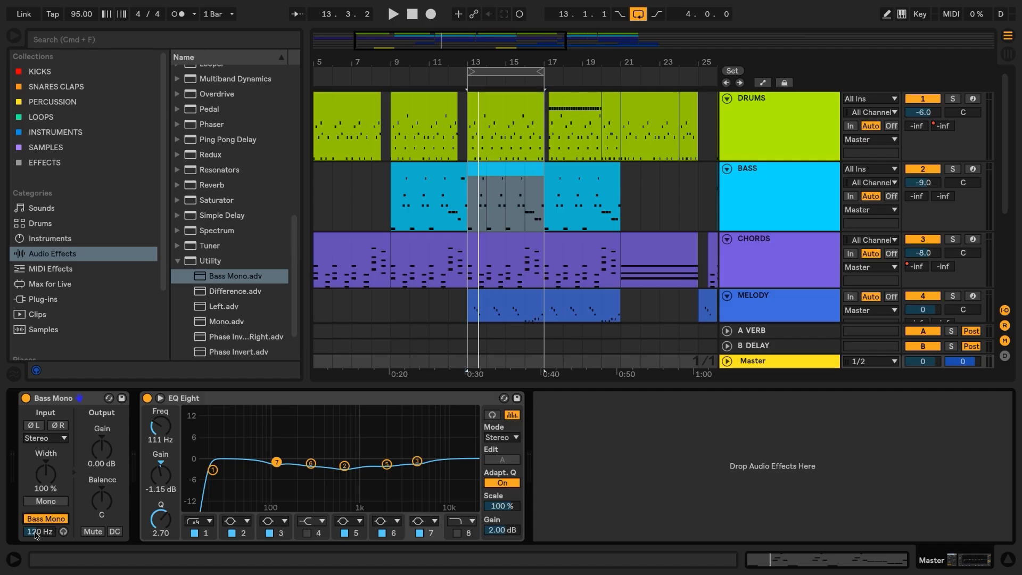
Step: Audition the Utility's bass mono range and compare the looped mix with the device bypassed and active
left_click(63, 532)
key("space")
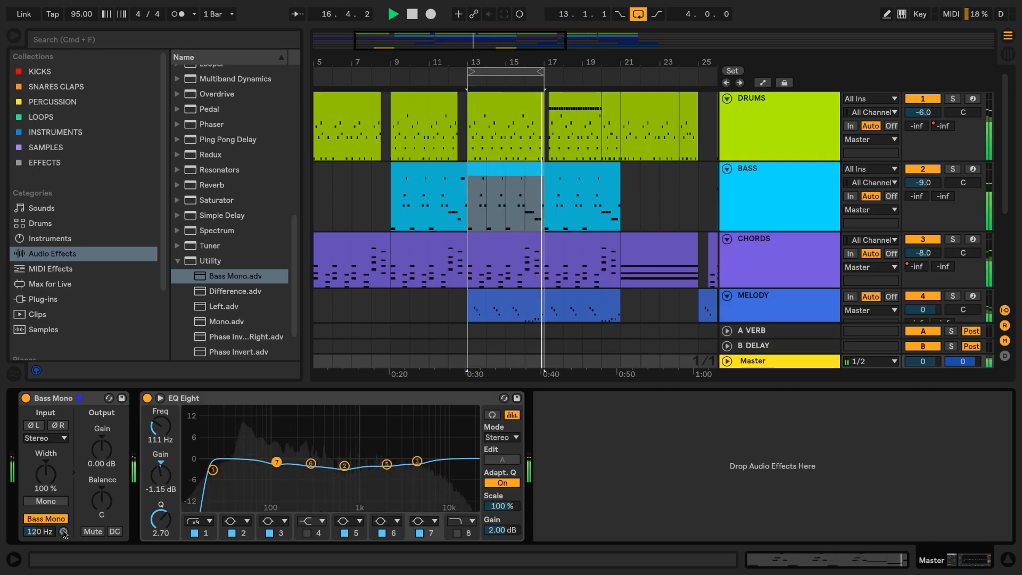
left_click(25, 398)
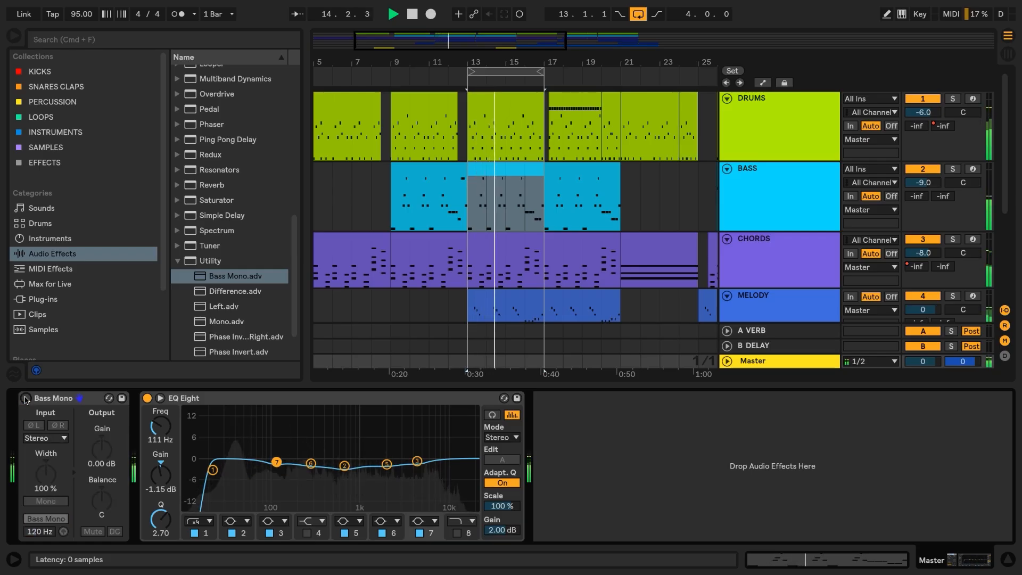
left_click(25, 398)
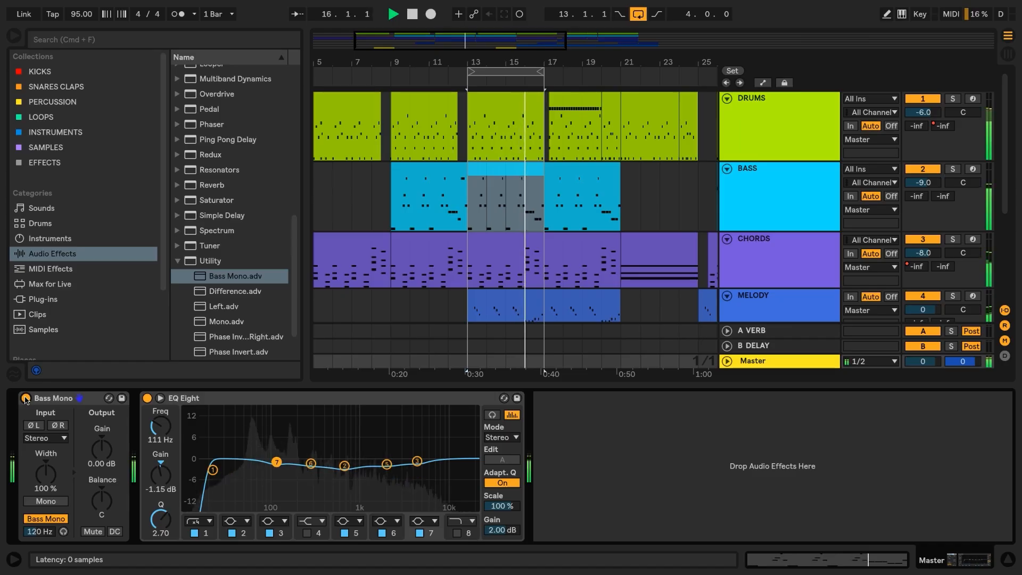
key("space")
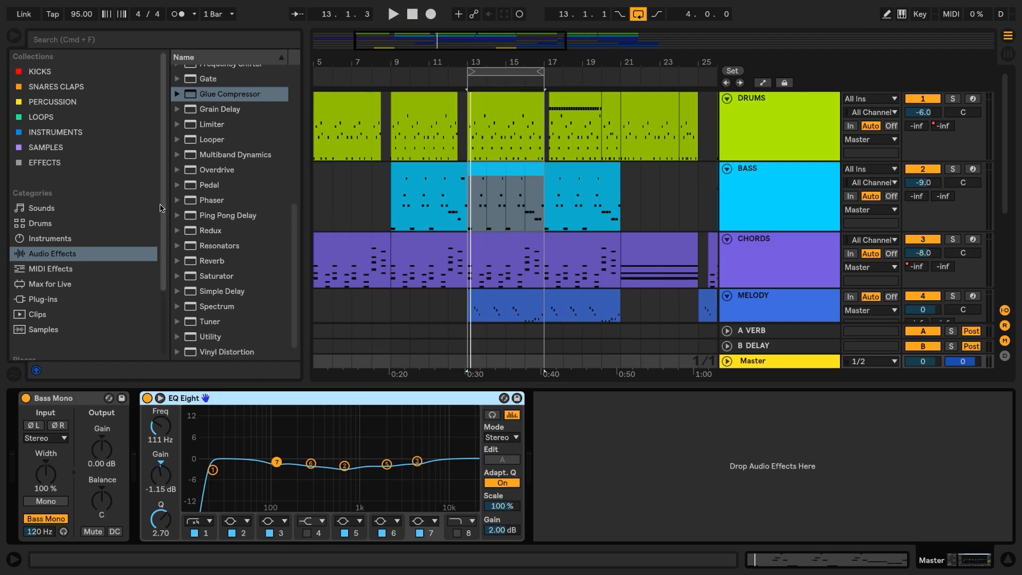
Step: Insert a Glue Compressor after the EQ Eight on the Master, expand its sidechain section and enable the sidechain EQ
left_click_drag(209, 96, 594, 427)
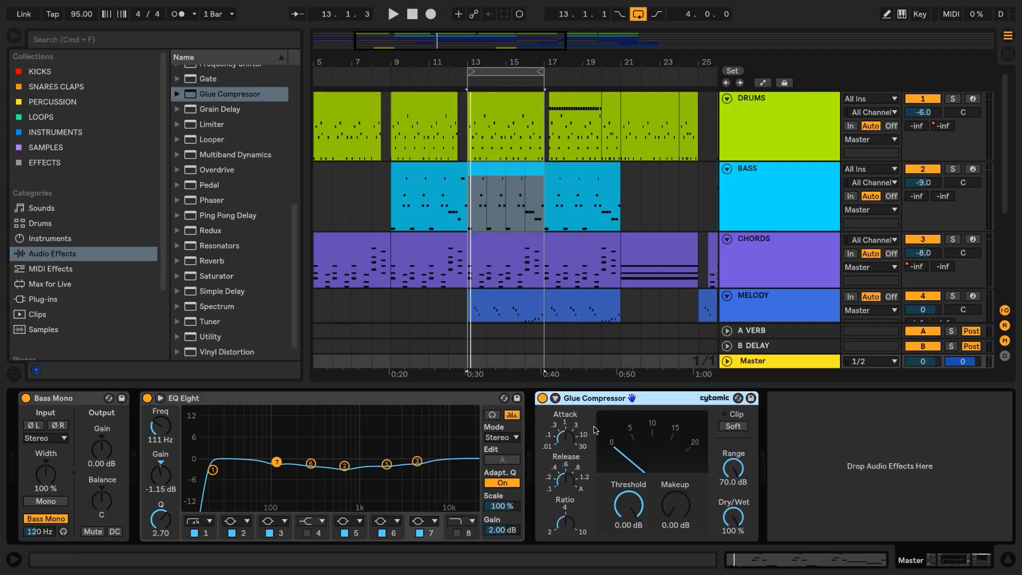
left_click(556, 398)
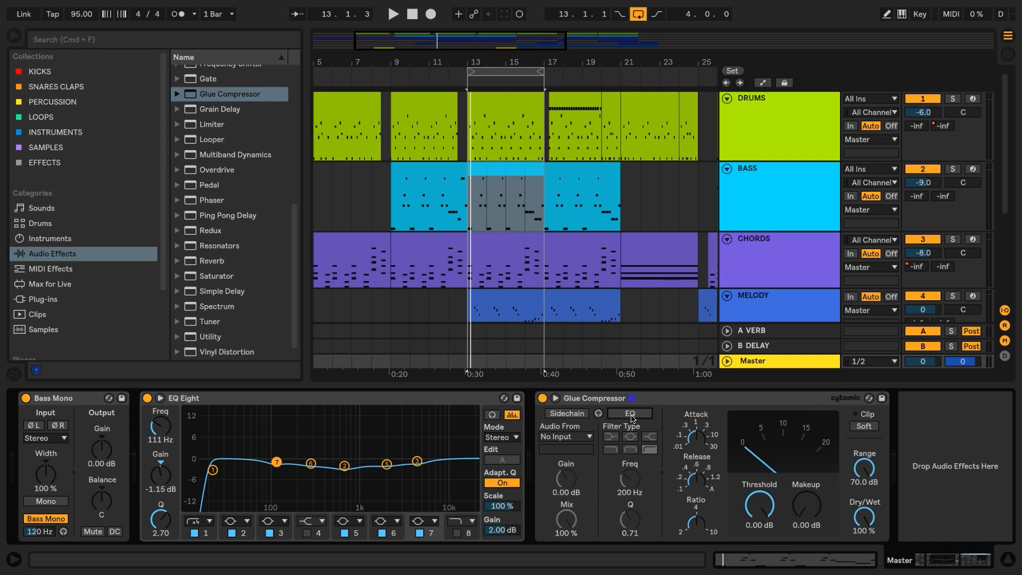
left_click(631, 417)
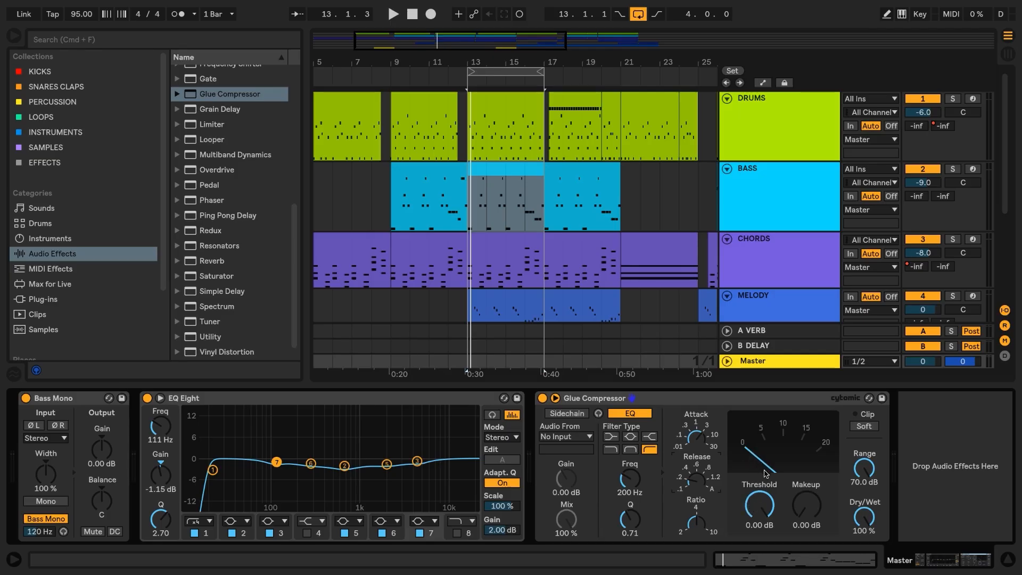
Step: Lower the Glue Compressor's threshold to -17.0 dB while checking it during playback, and set its makeup gain to 2 dB
key("space")
left_click_drag(755, 508, 755, 569)
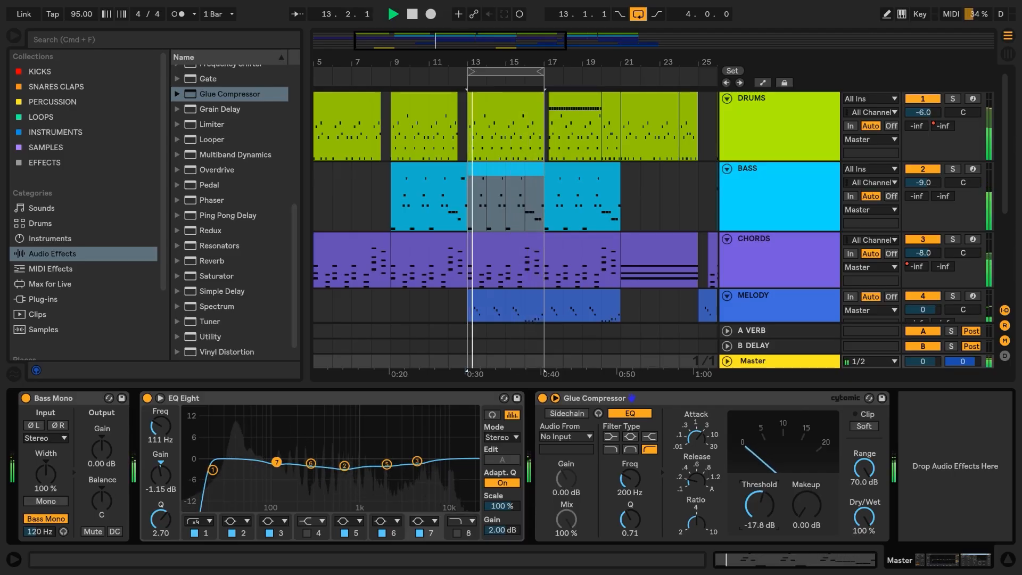
key("space")
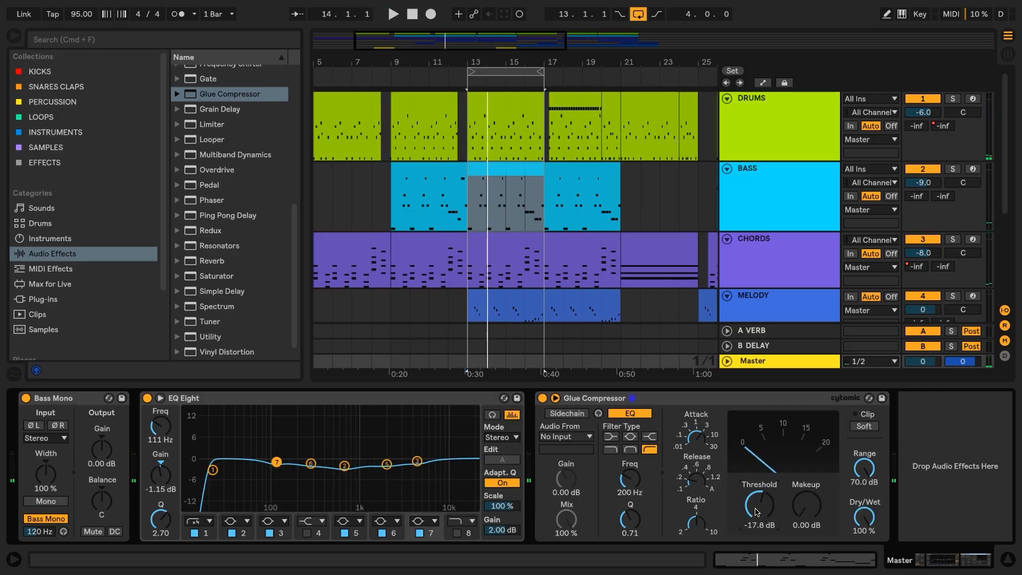
scroll(755, 512, "up", 4)
key("space")
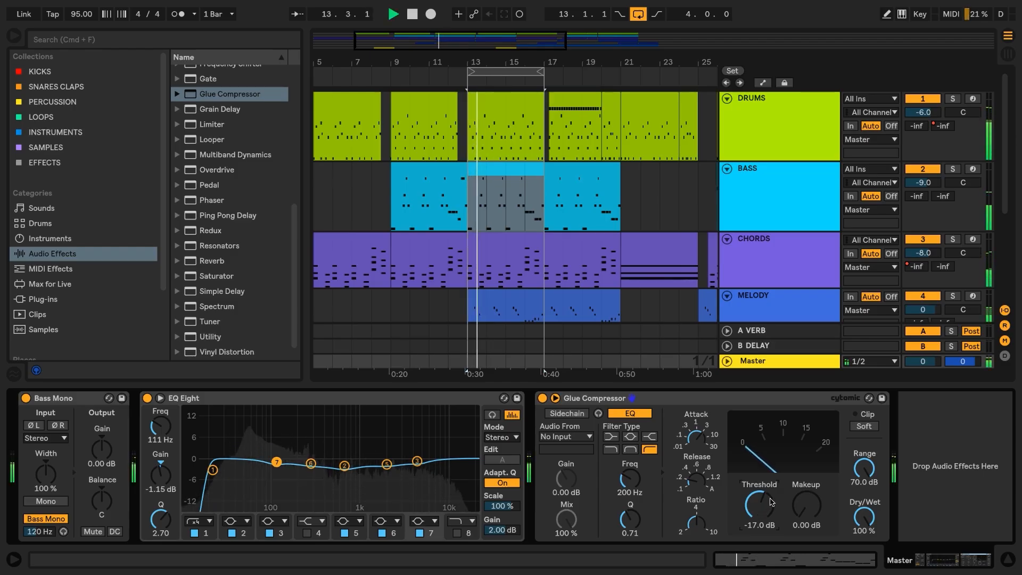
key("space")
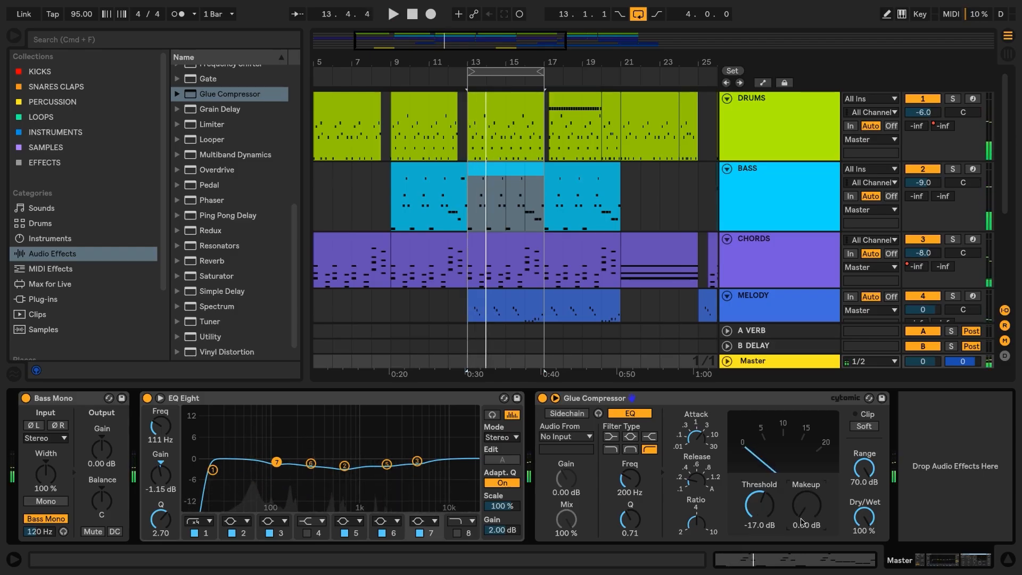
scroll(801, 521, "up", 4)
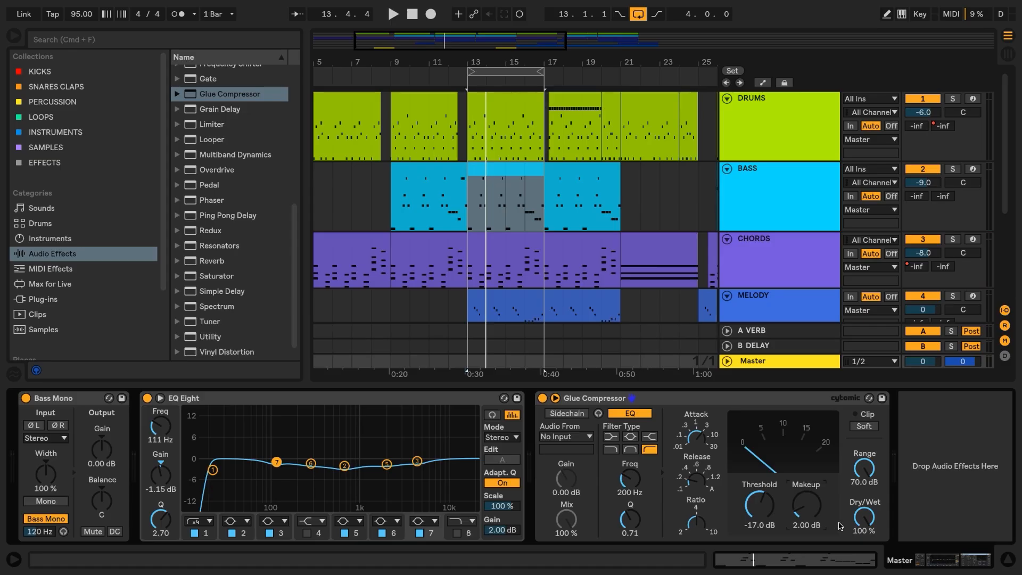
Step: Compare the looped mix with the Glue Compressor's sidechain EQ off and on, leaving the EQ enabled
left_click(630, 415)
key("space")
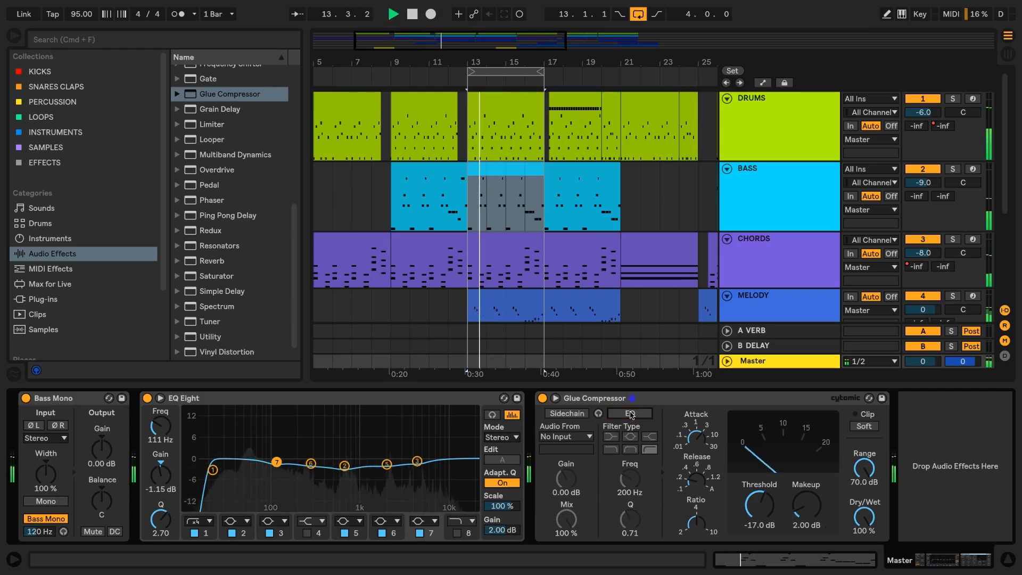
key("space")
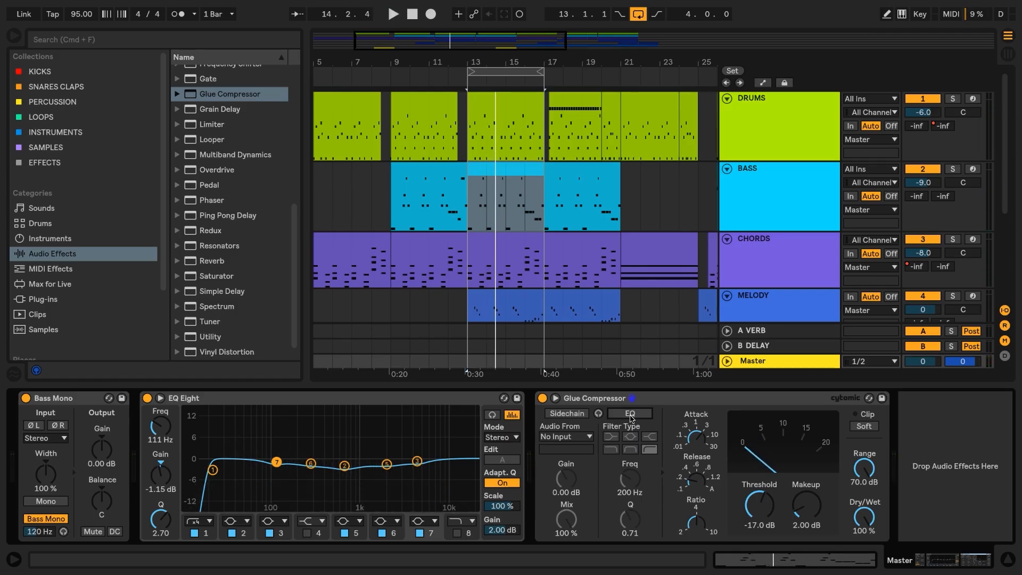
left_click(630, 413)
key("space")
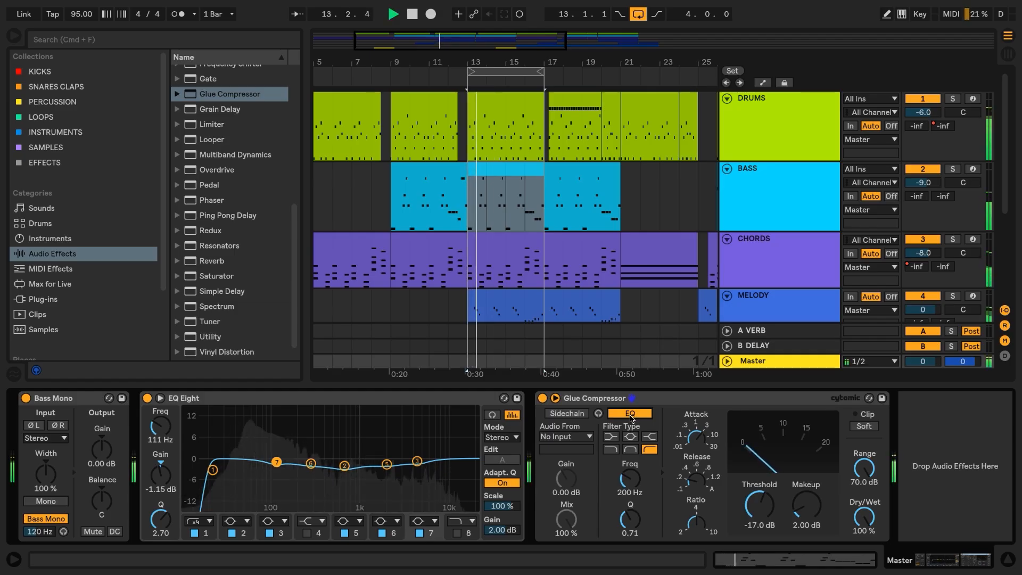
left_click(630, 414)
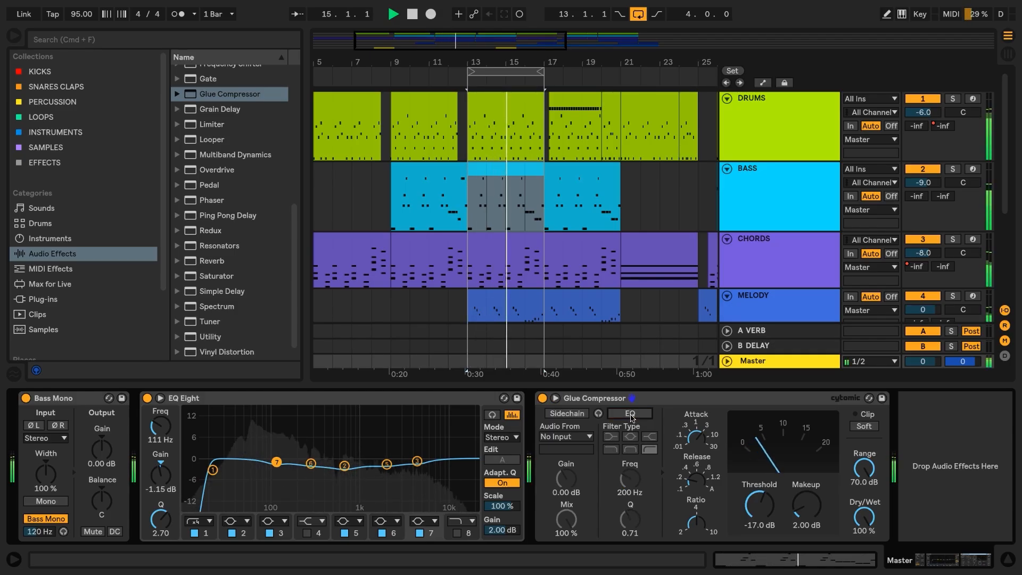
key("space")
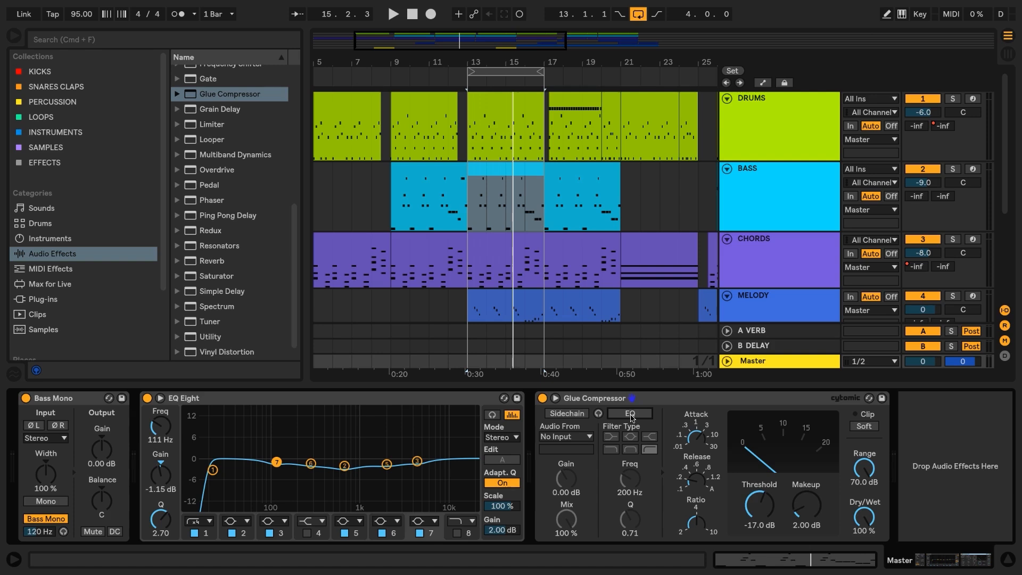
left_click(630, 413)
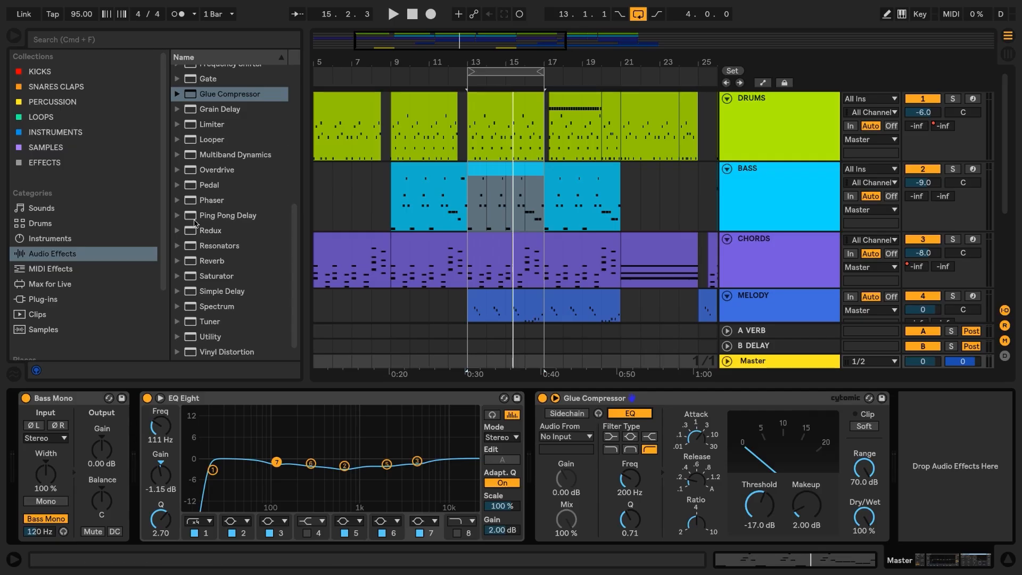
Step: Insert a Saturator after the Glue Compressor with 2 dB drive, 0% dry/wet and the Soft Sine curve
left_click_drag(189, 277, 905, 418)
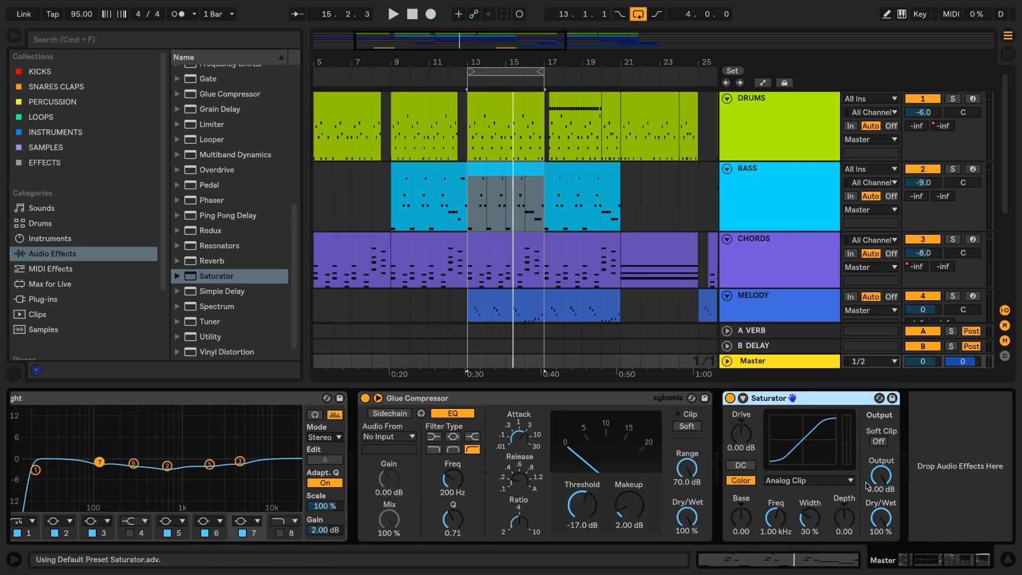
left_click(746, 439)
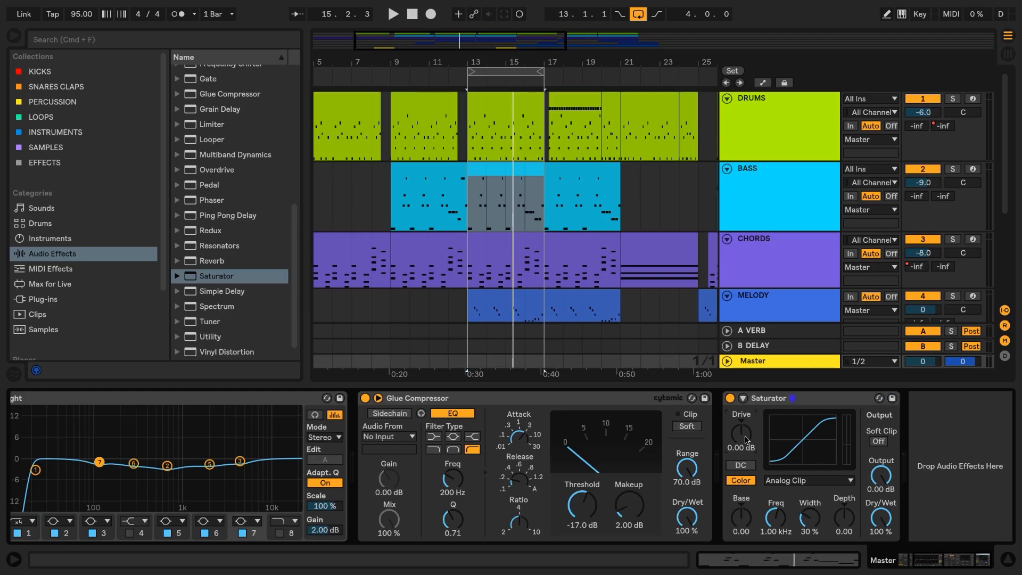
type("2")
key("Return")
left_click_drag(877, 518, 880, 525)
left_click(820, 480)
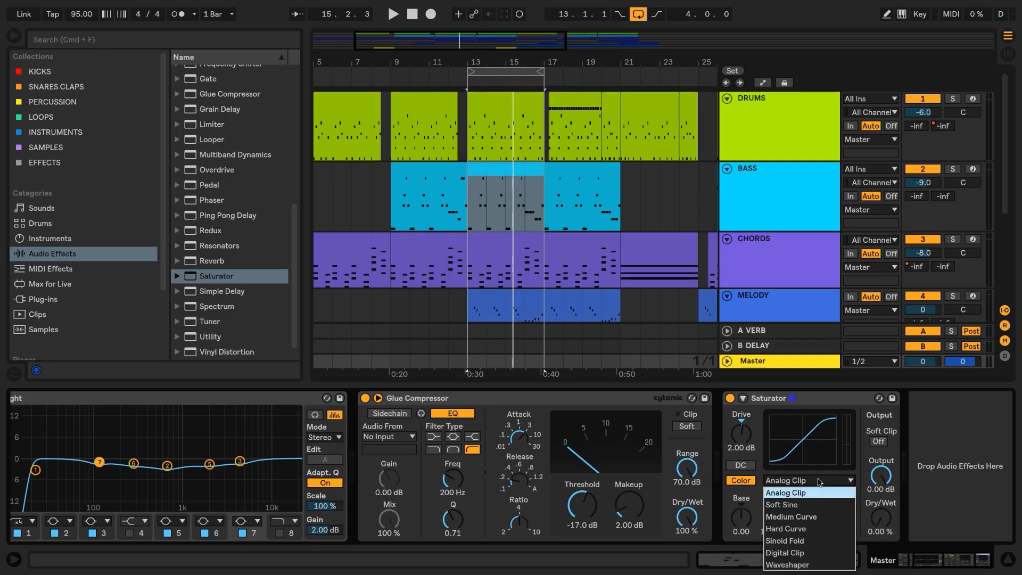
left_click(817, 510)
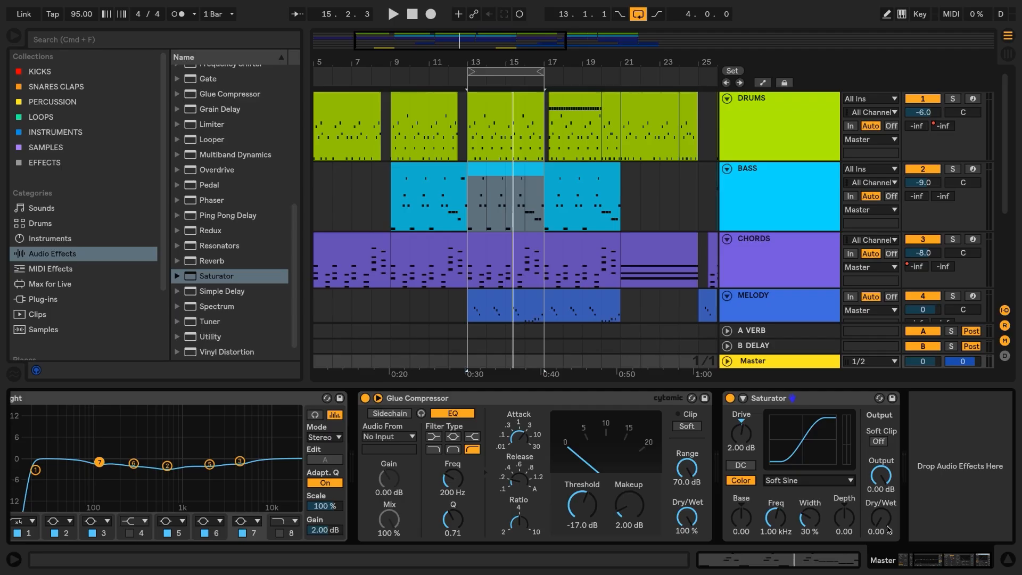
Step: Raise the Saturator's dry/wet to about 30% during playback, compare it bypassed and active, and review the available curve types
key("space")
left_click_drag(880, 525, 880, 472)
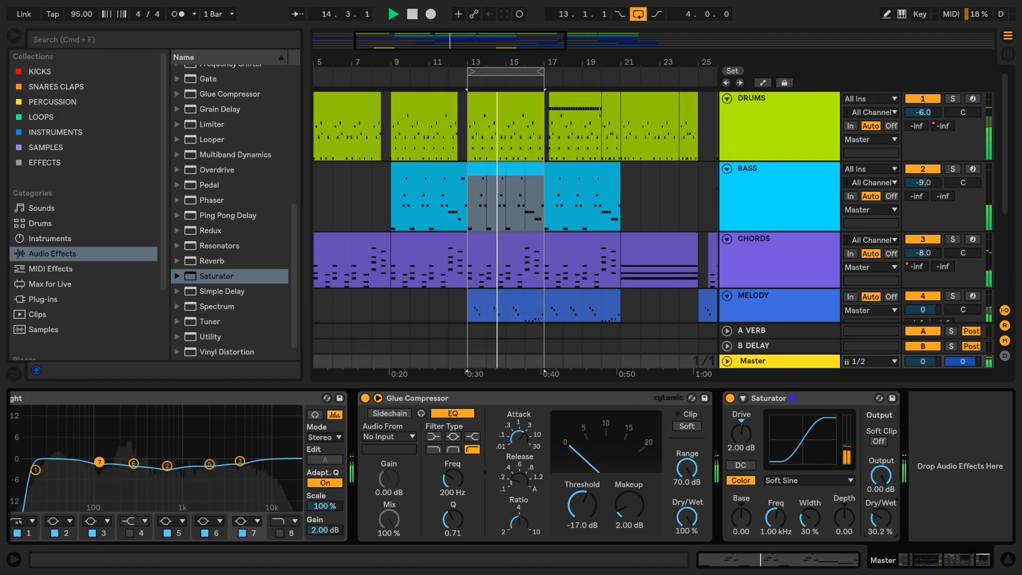
left_click(730, 398)
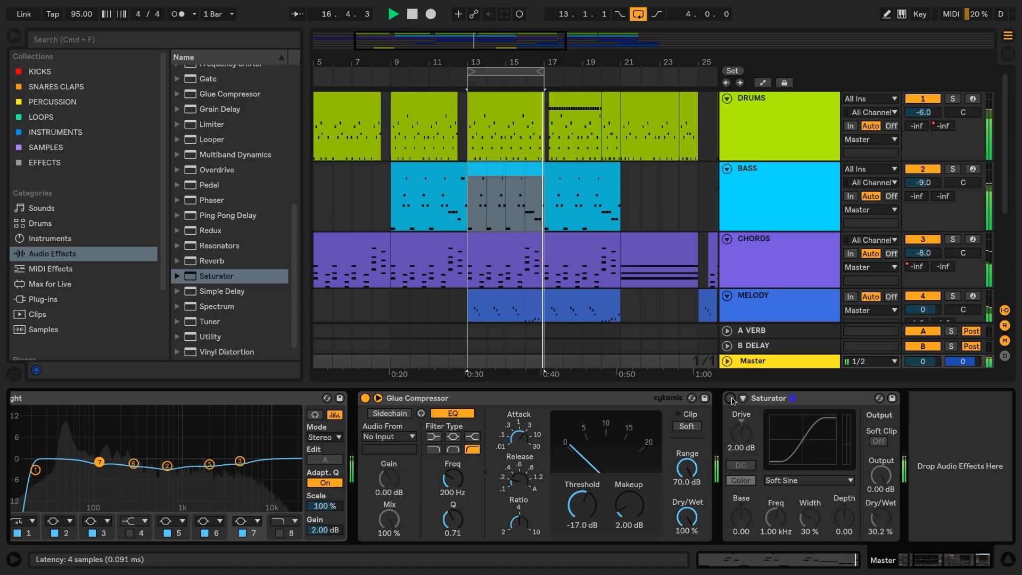
left_click(730, 398)
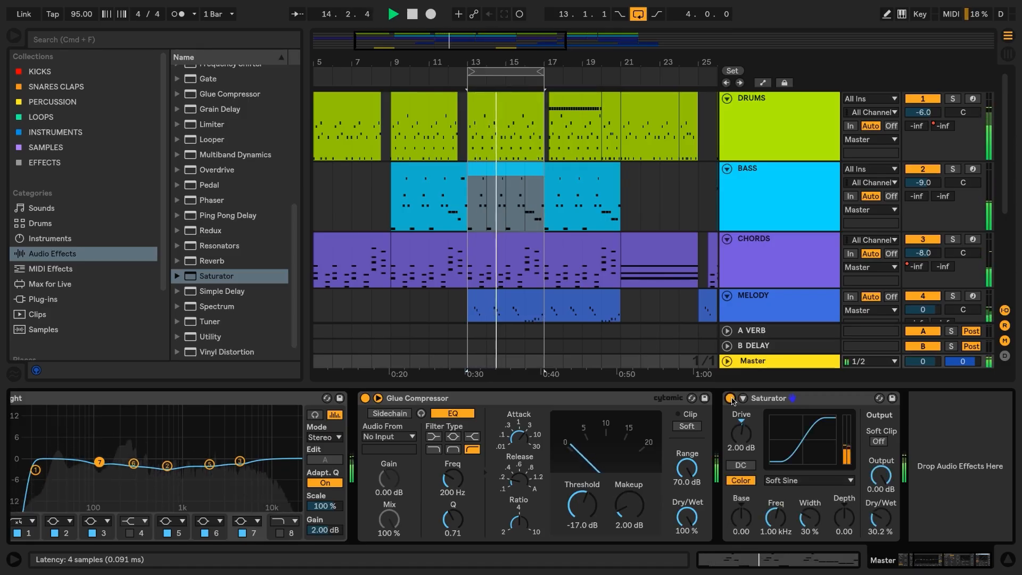
key("space")
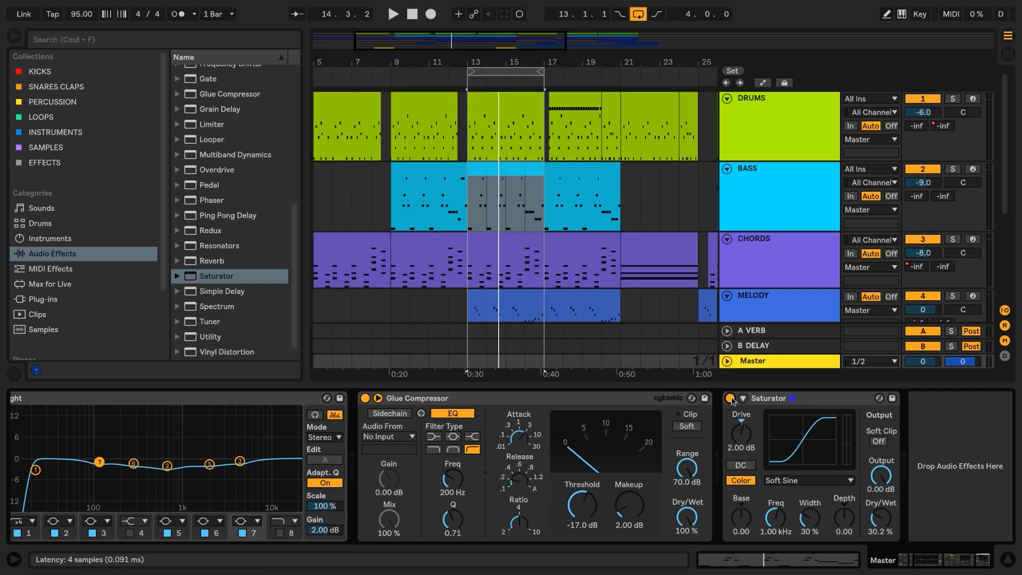
left_click(847, 482)
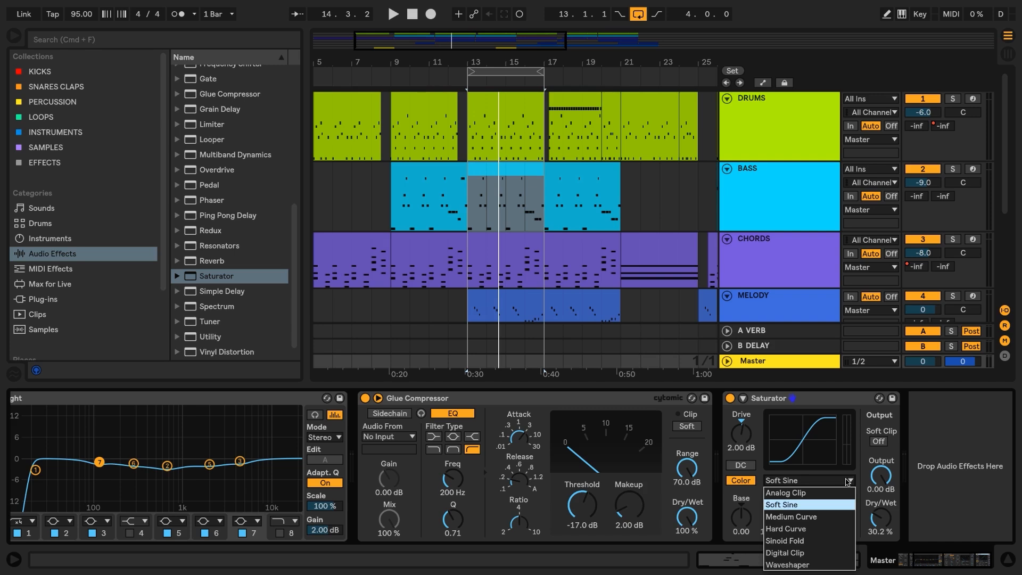
left_click(848, 481)
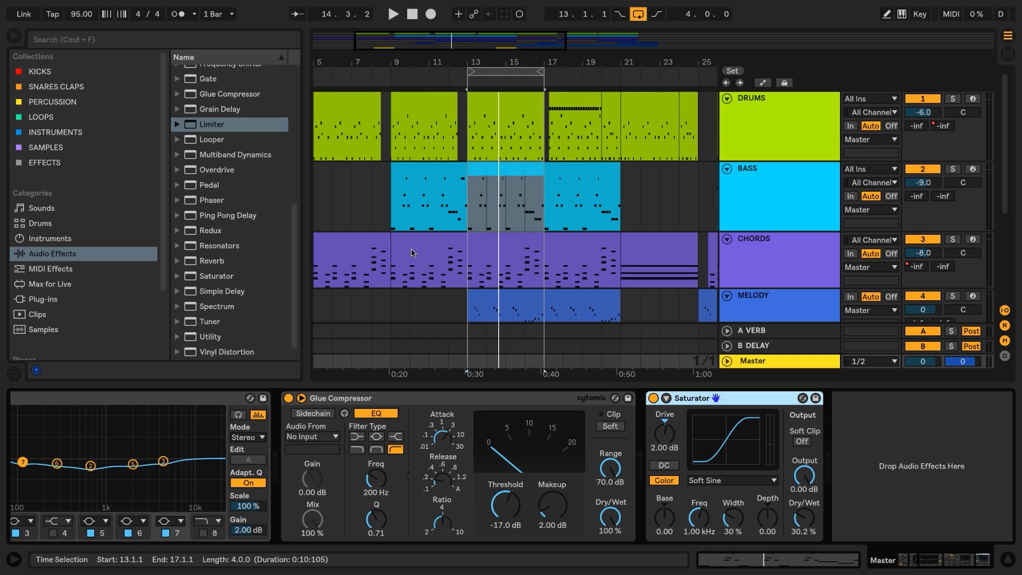
Step: Insert a Limiter after the Saturator at the end of the Master device chain and check the chain
left_click_drag(190, 127, 872, 436)
left_click(901, 561)
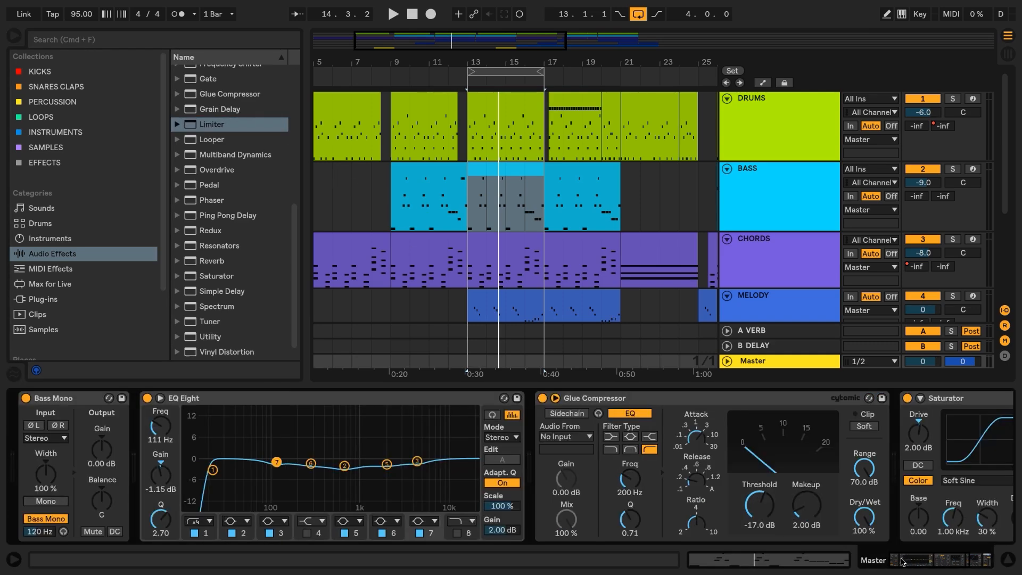
left_click(942, 562)
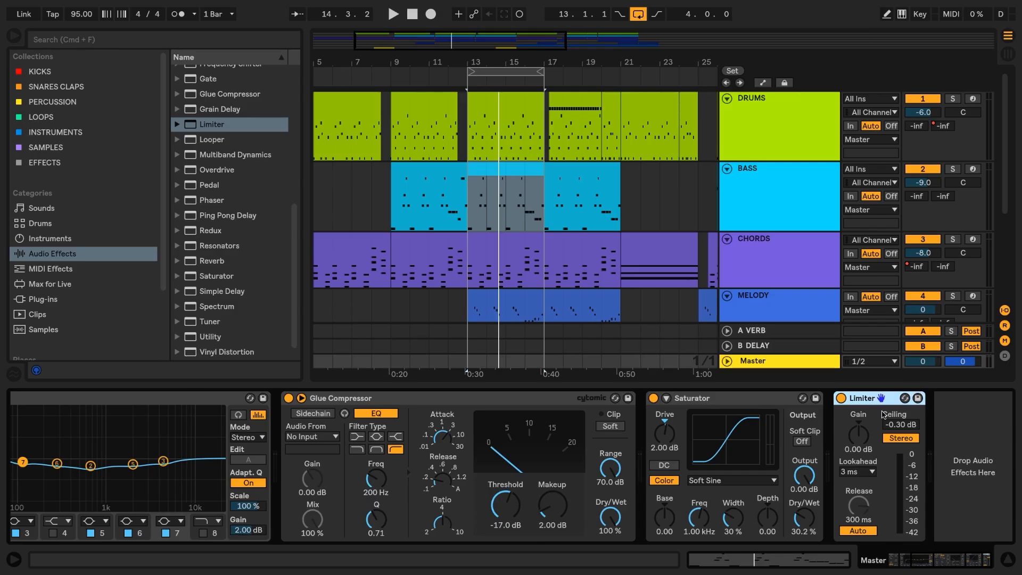
Step: Gradually raise the Limiter's gain past 2 dB while the looped section plays
left_click(860, 433)
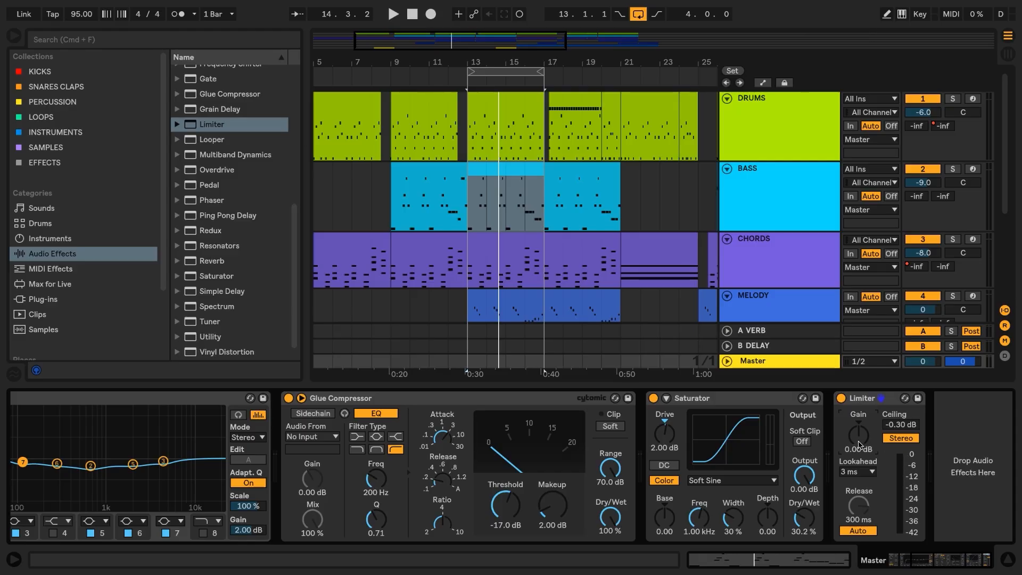
key("space")
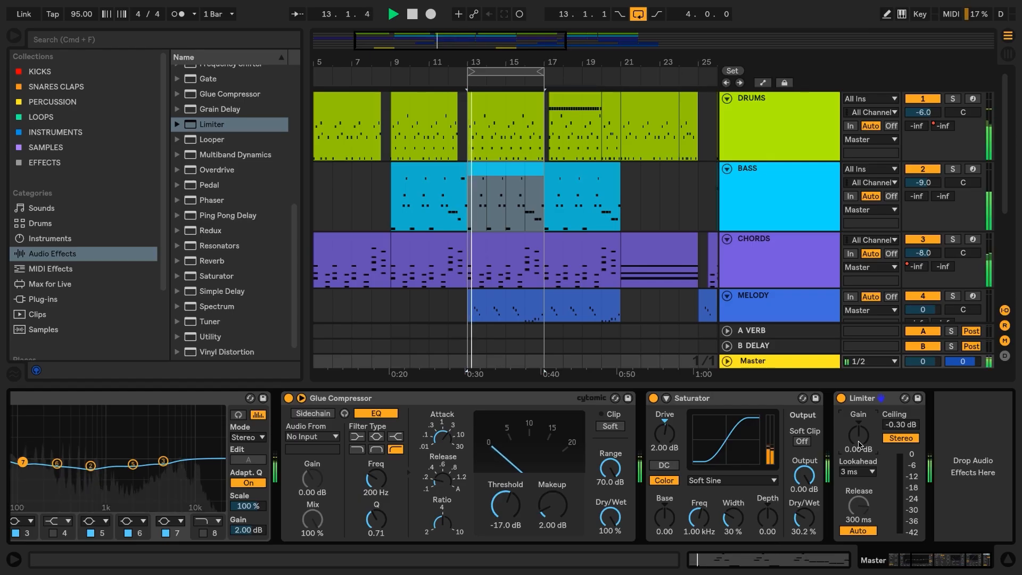
key("Up")
key("Up")
key("Up")
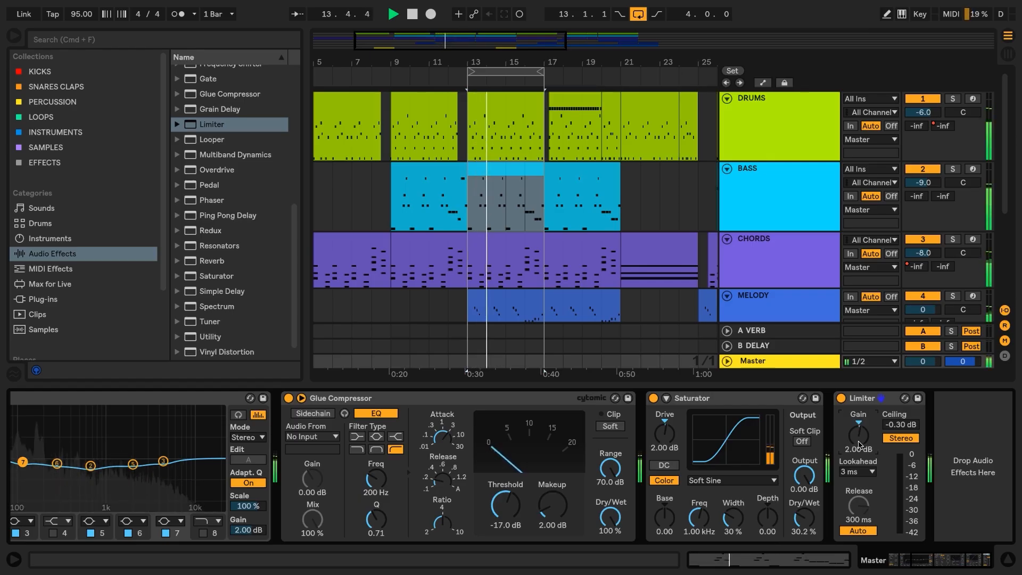
left_click_drag(858, 445, 857, 440)
key("Up")
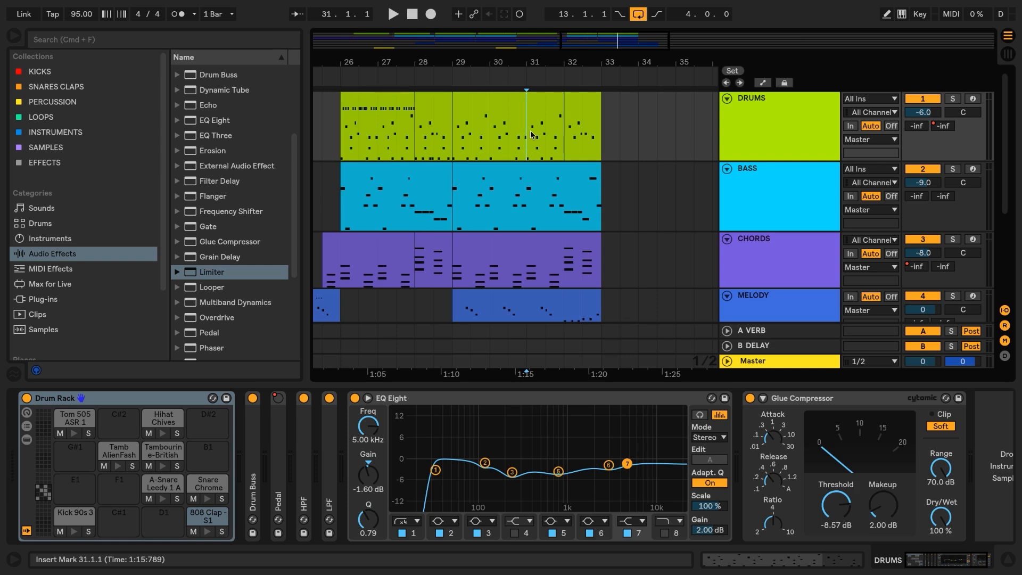
Step: Show the automation lanes and audition the soloed DRUMS track's closing low-pass sweep from bar 31.3
key("a")
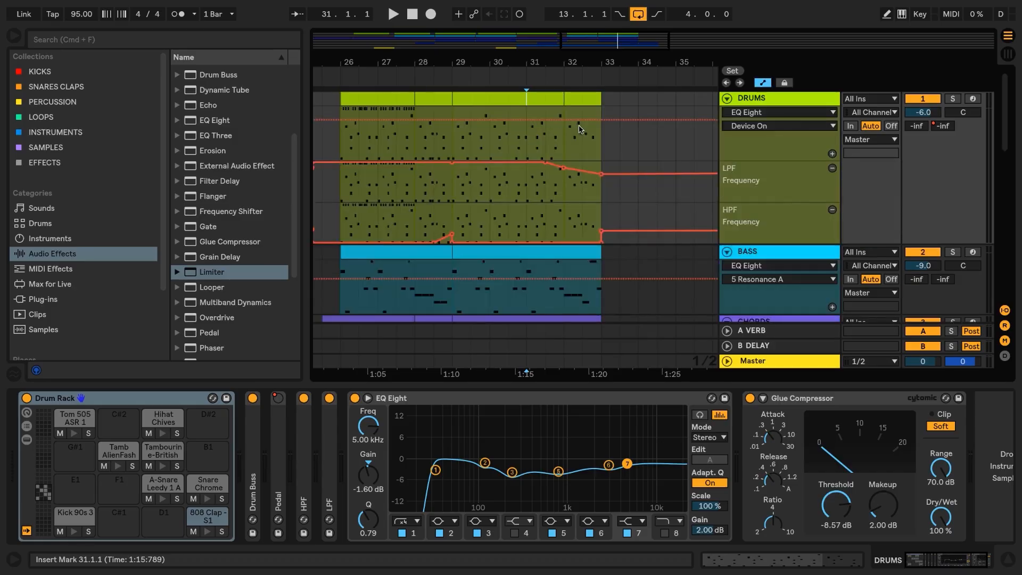
left_click(546, 193)
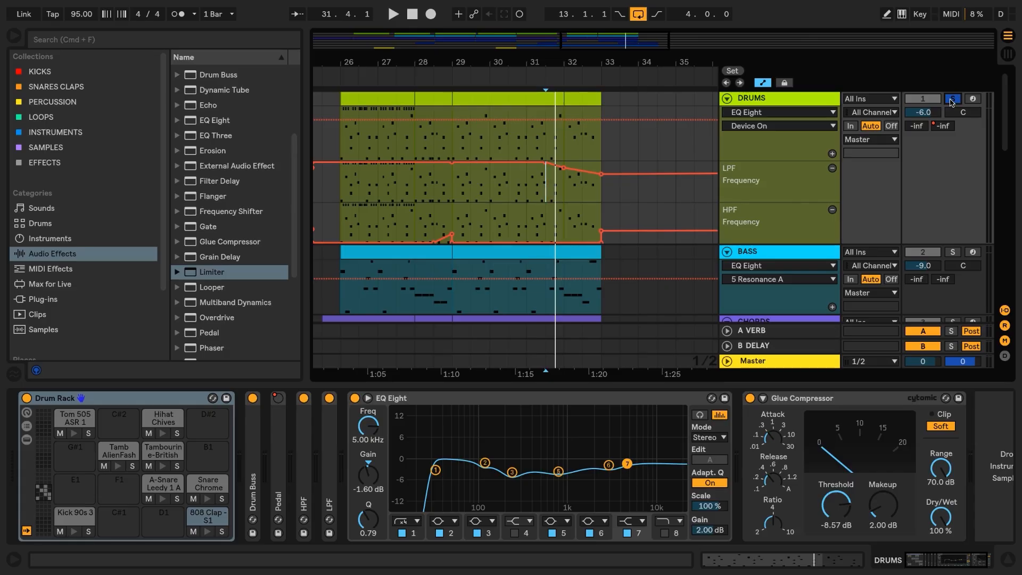
key("space")
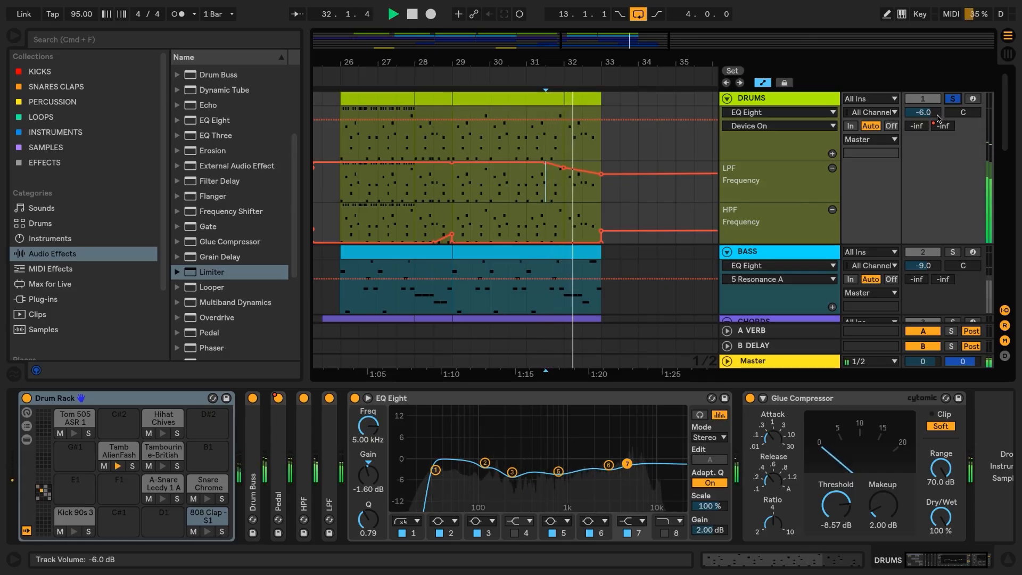
left_click(618, 191)
key("space")
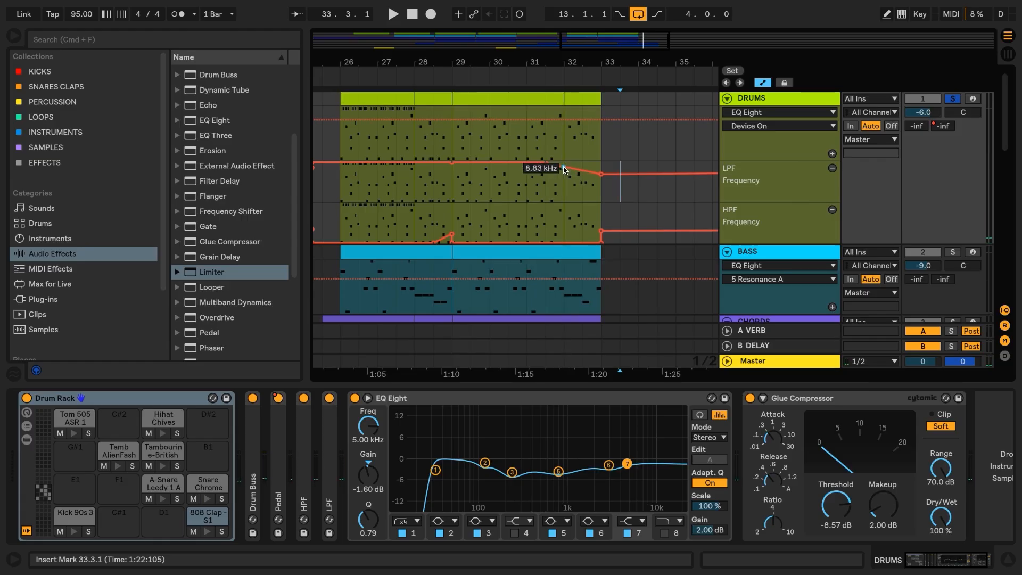
Step: Lower the DRUMS LPF frequency breakpoints at bars 32 and 33, the last to 672 Hz, audition the sweep and unsolo the track
left_click_drag(569, 173, 581, 181)
left_click(547, 193)
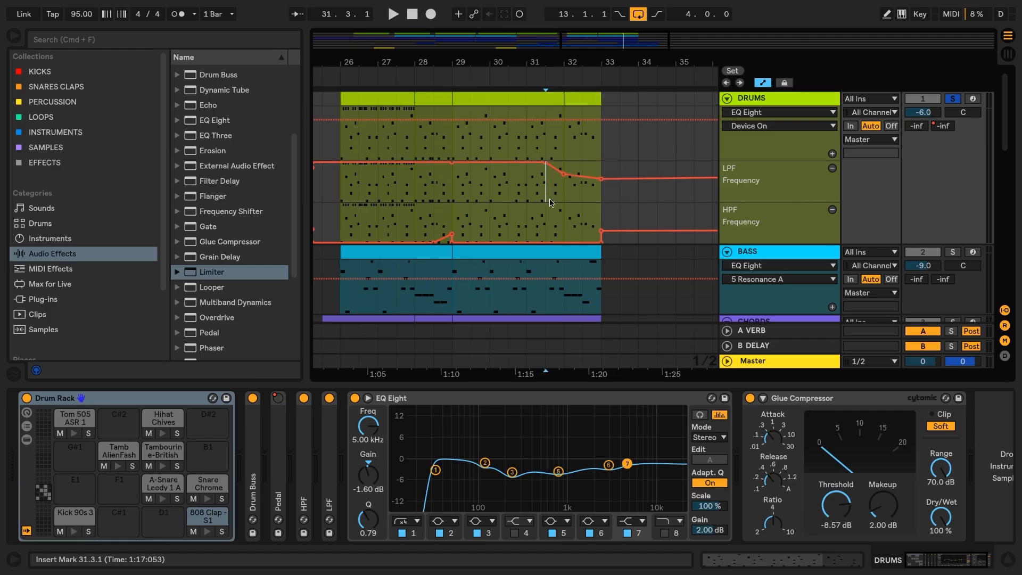
key("space")
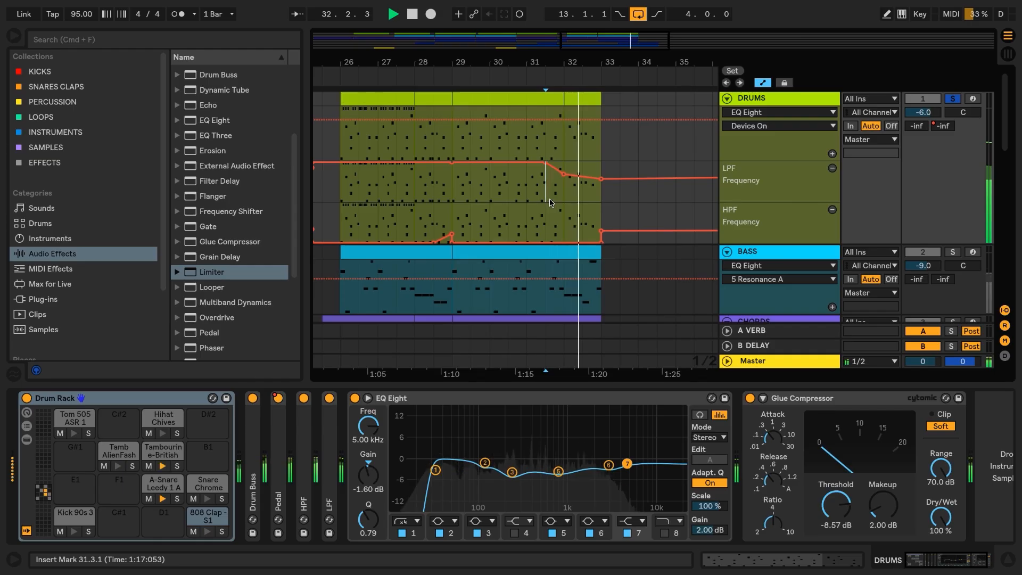
left_click_drag(601, 179, 601, 183)
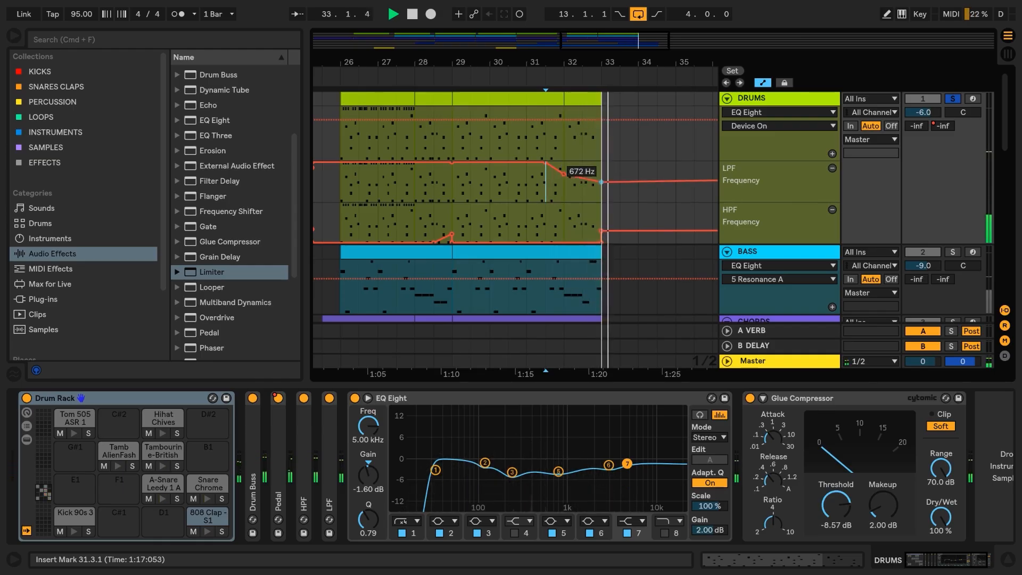
key("space")
left_click(952, 100)
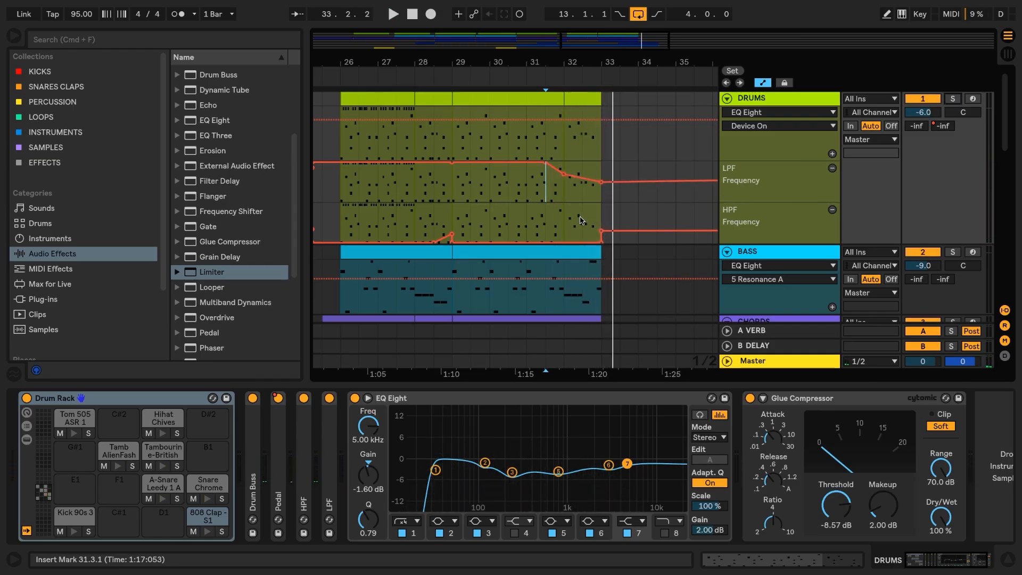
Step: Play the ending with all tracks active and refine the DRUMS LPF frequency breakpoint at bar 32
key("space")
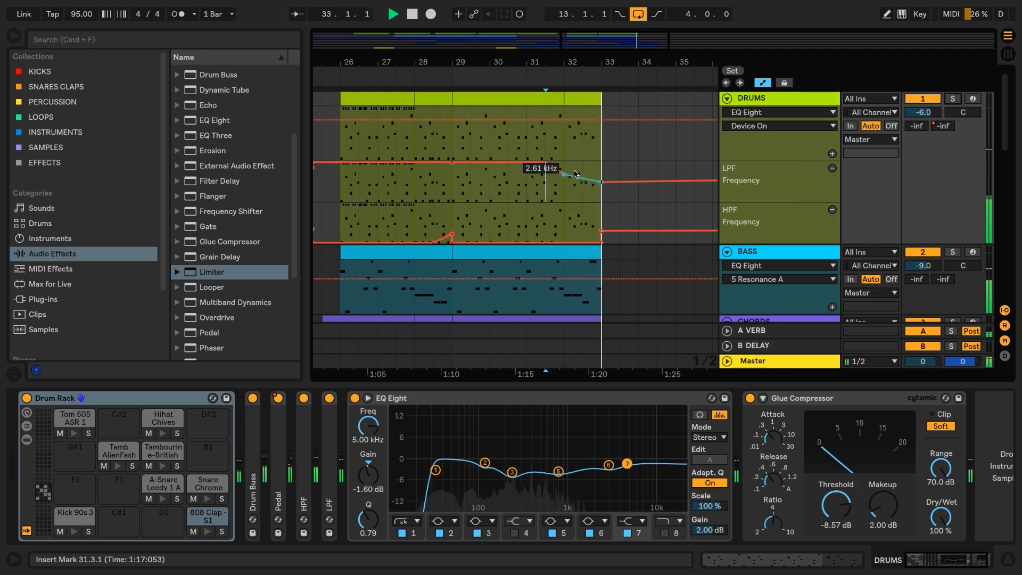
key("space")
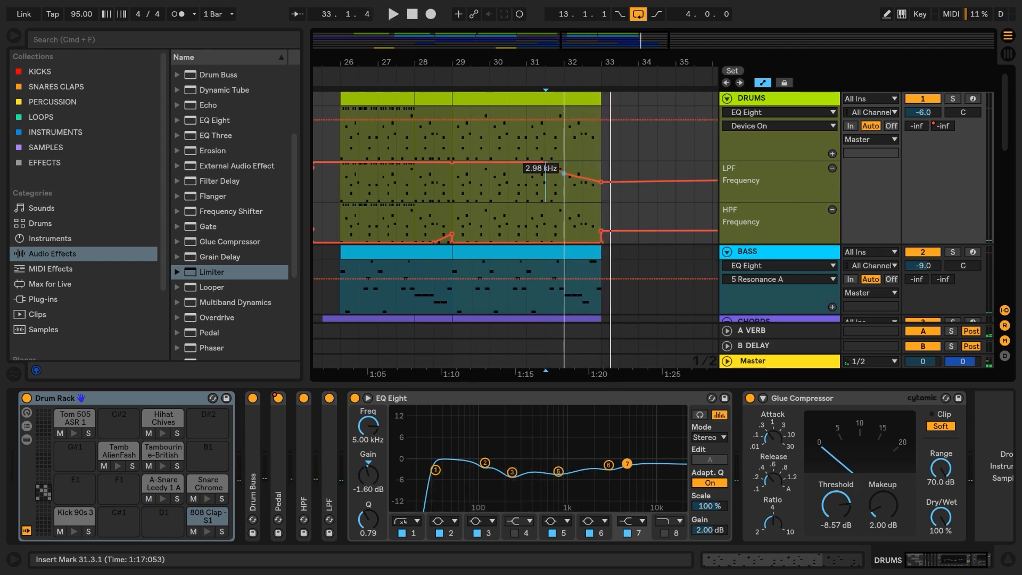
key("space")
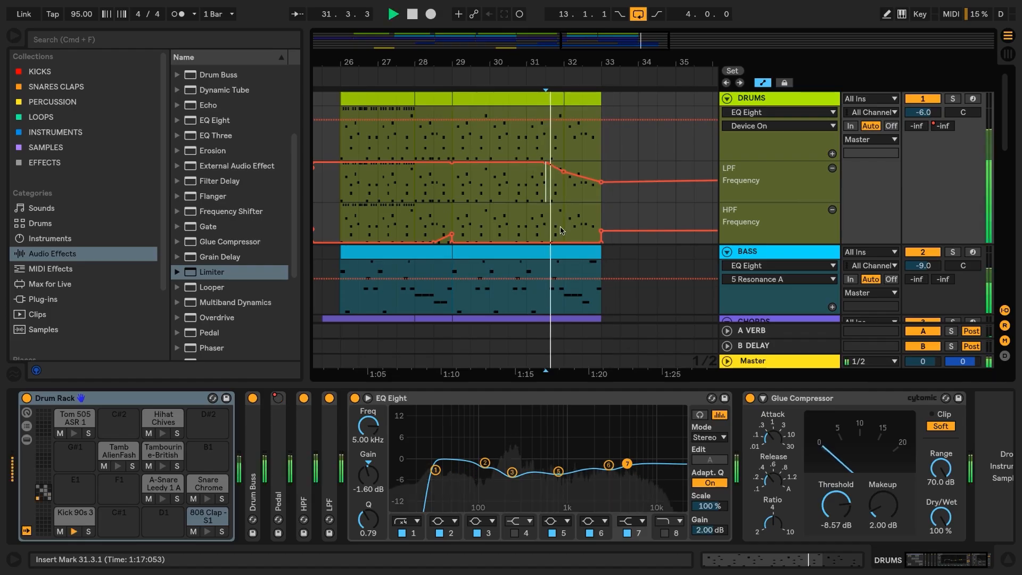
key("space")
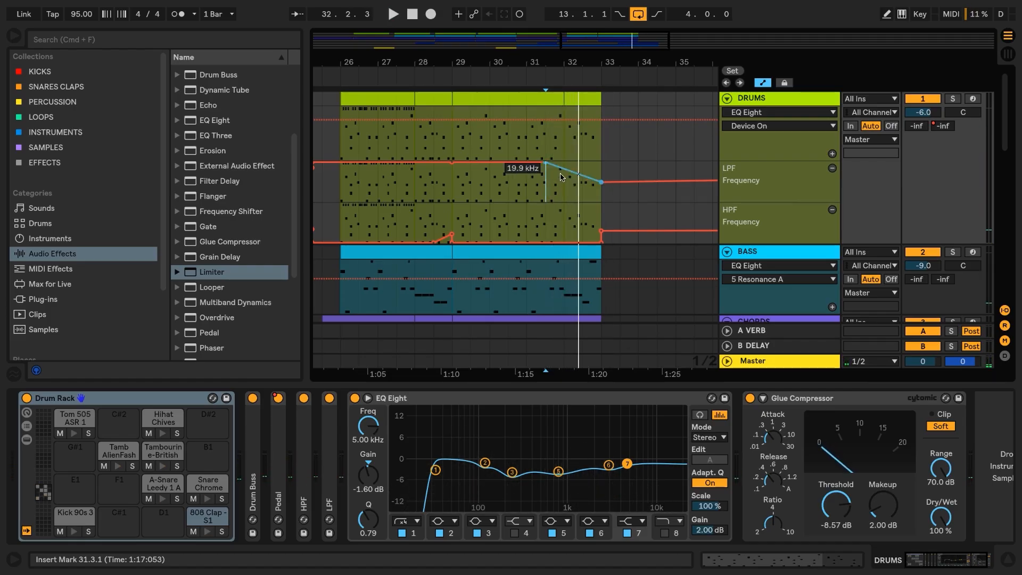
left_click_drag(564, 169, 563, 172)
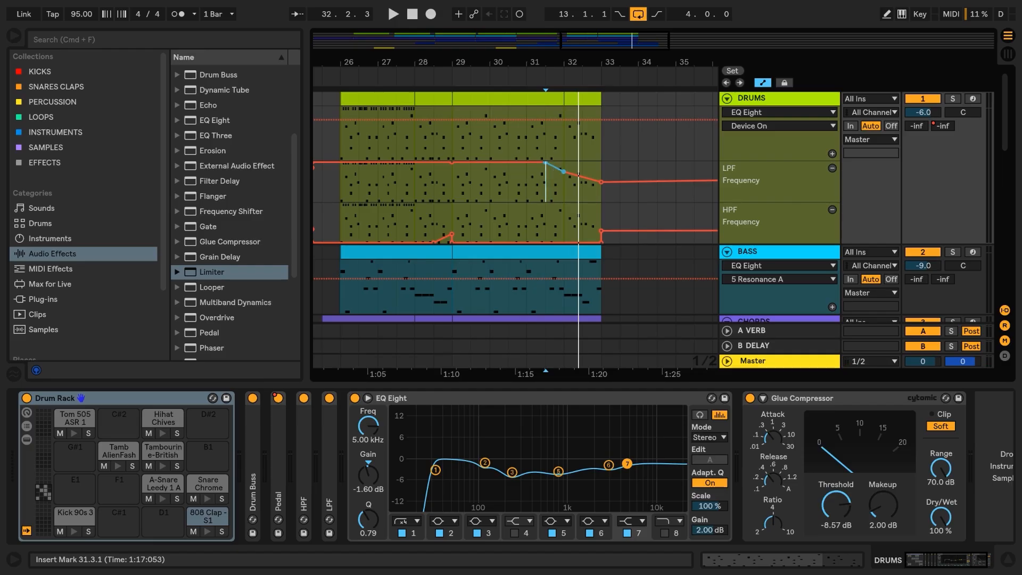
Step: Audition the ending from bar 32 to its close and hide the automation lanes
key("space")
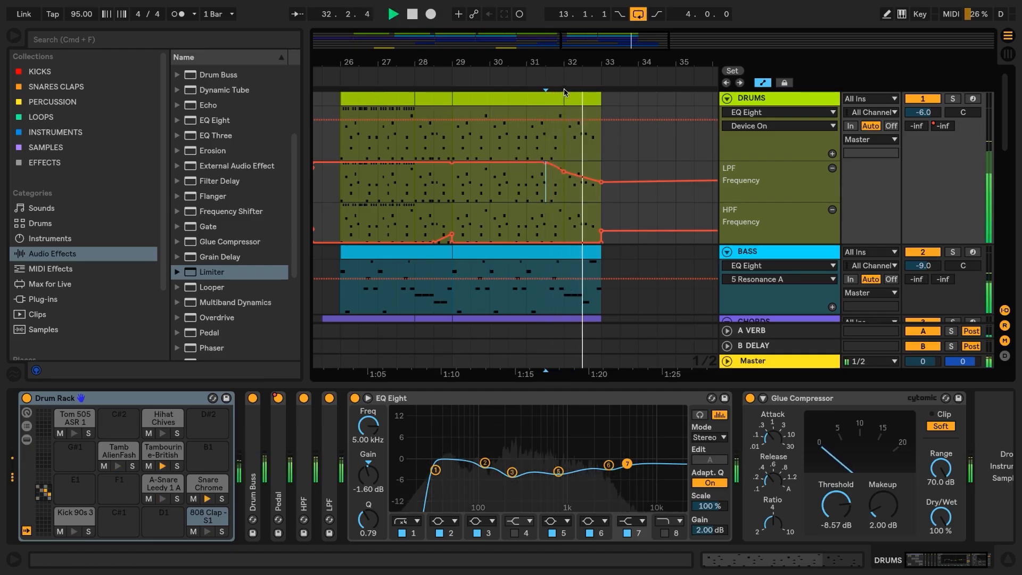
left_click_drag(573, 57, 573, 11)
key("space")
key("a")
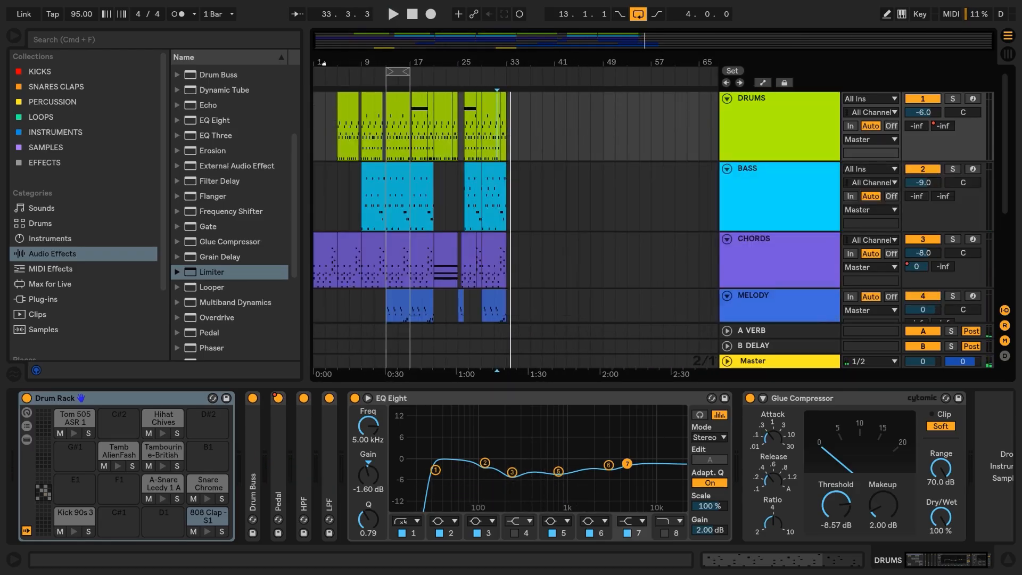
Step: Show the whole arrangement with all tracks folded and select everything from bar 1 to bar 35
key("w")
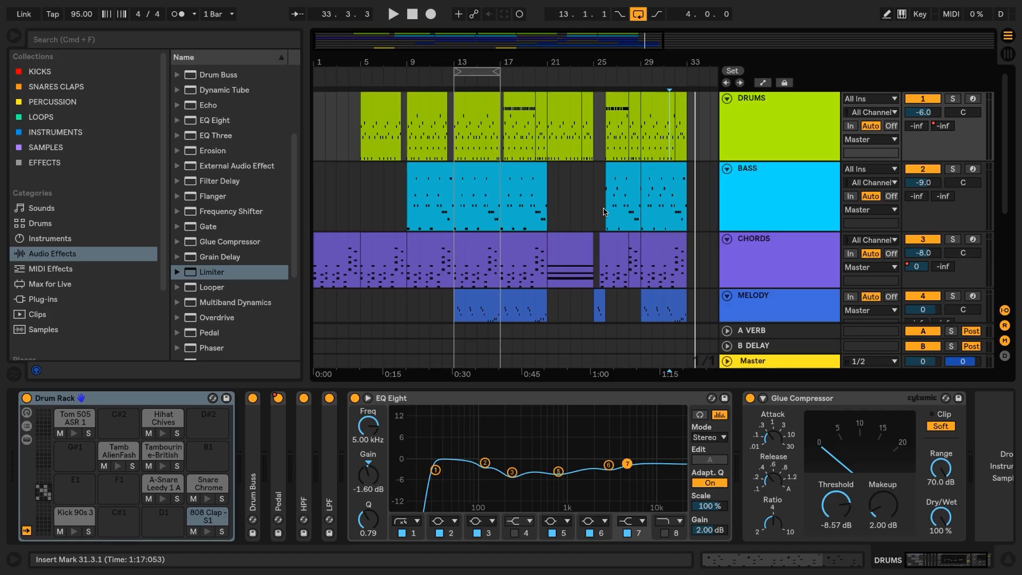
key("x")
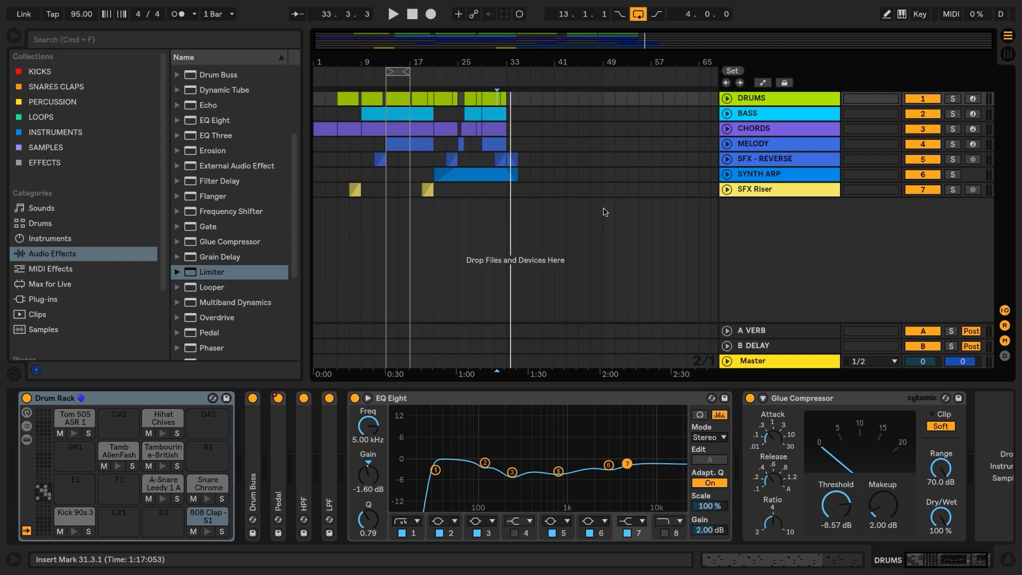
key("super+a")
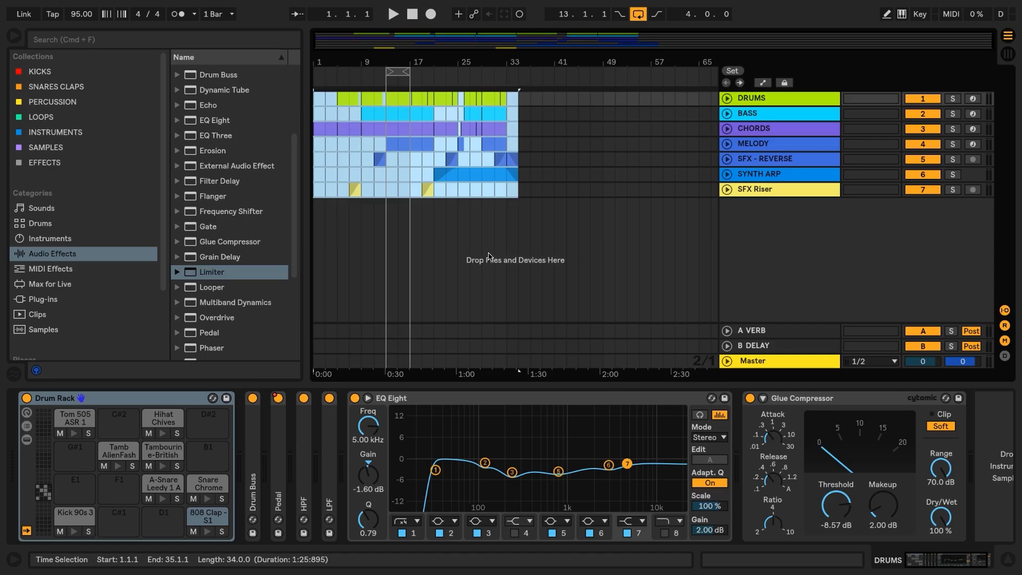
Step: Export the Master as WAV with MP3 (CBR 320) encoding enabled too, saving it to the Desktop as 11.7 Export the Song
key("super+shift+r")
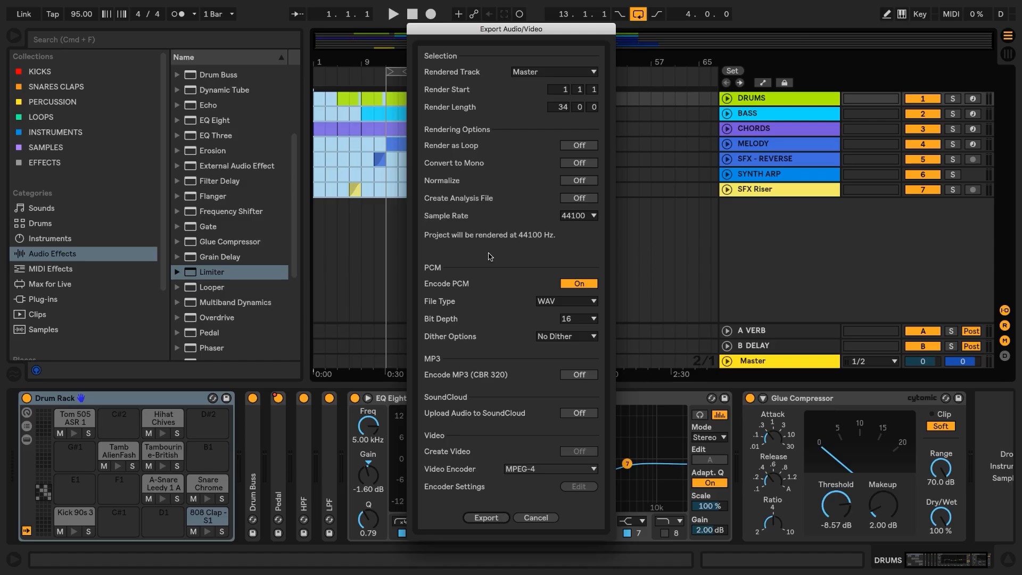
left_click(580, 376)
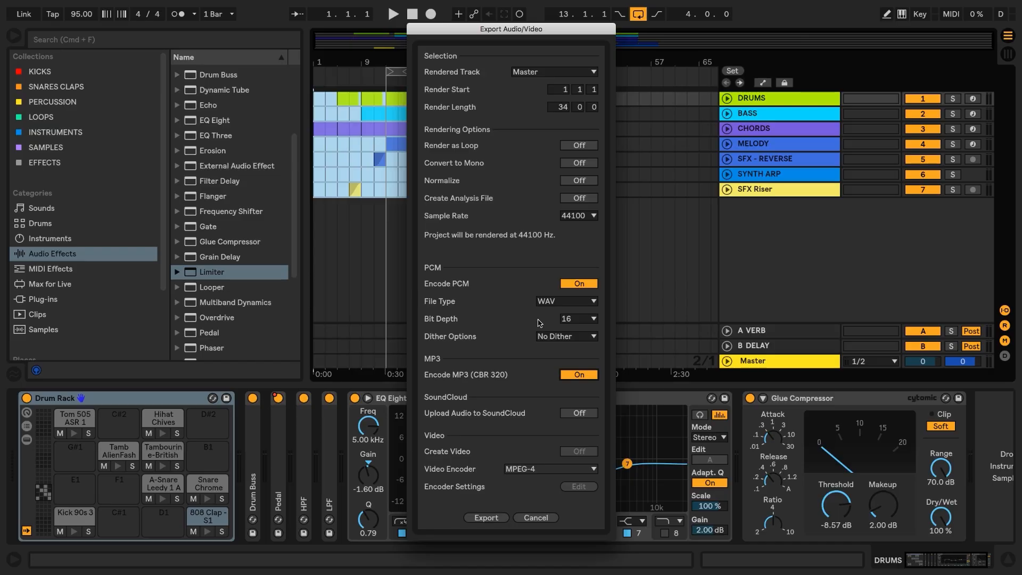
left_click(486, 517)
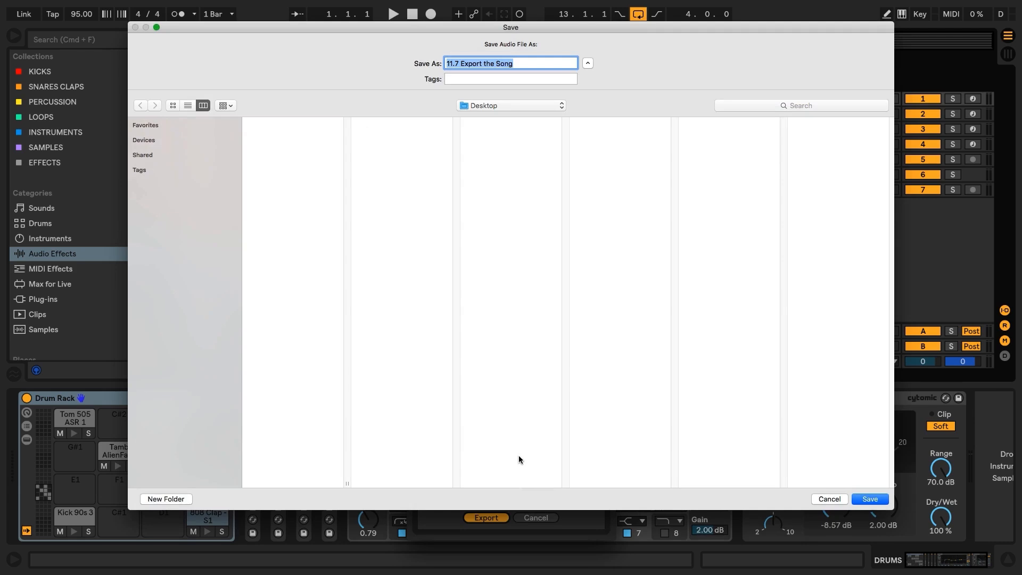
left_click(872, 499)
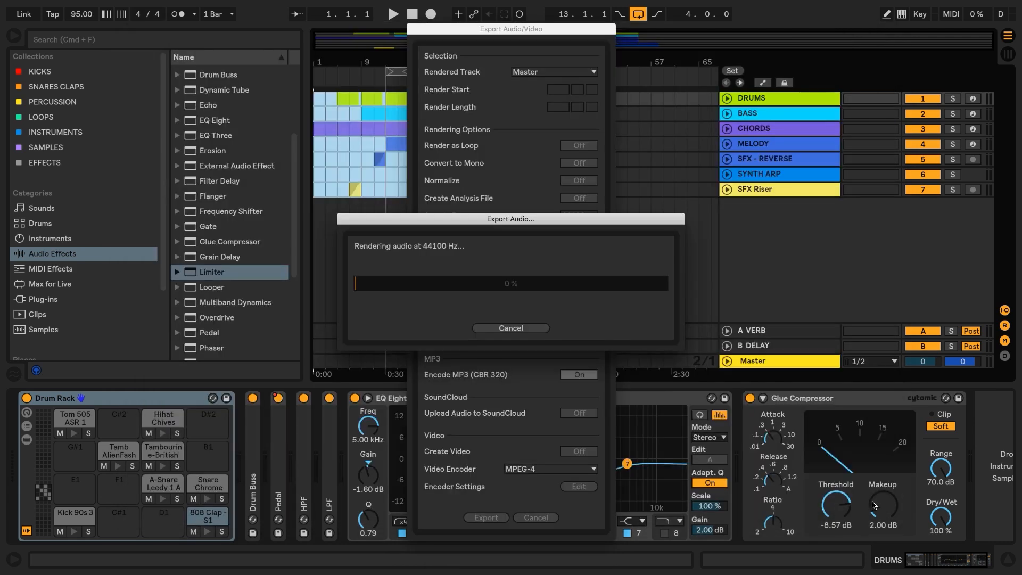